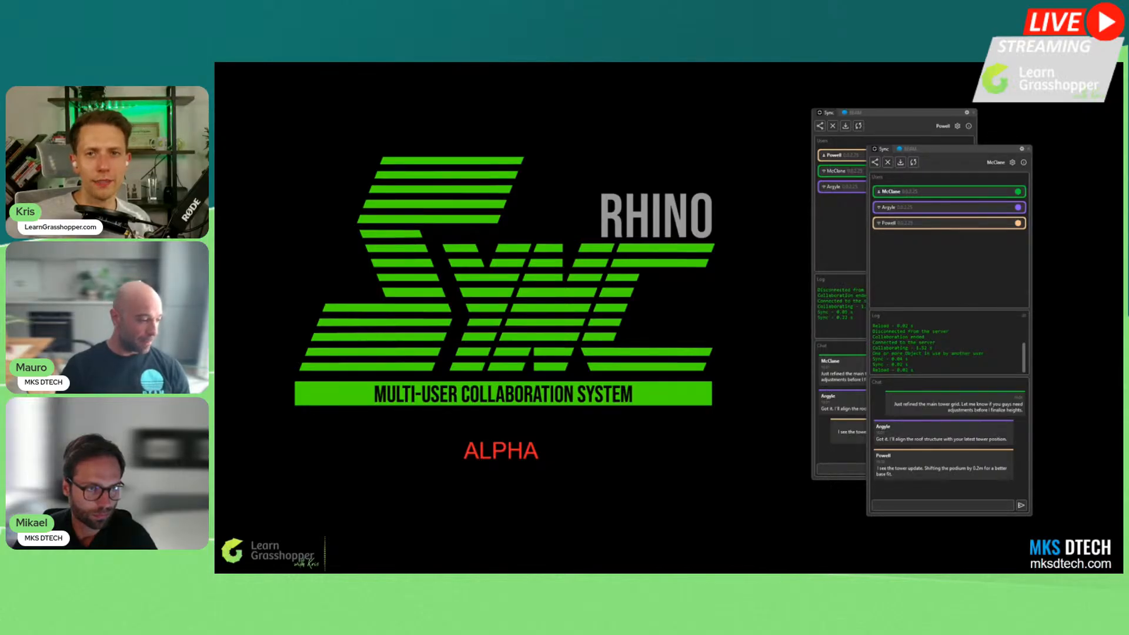
{"action": "key", "text": "Right"}
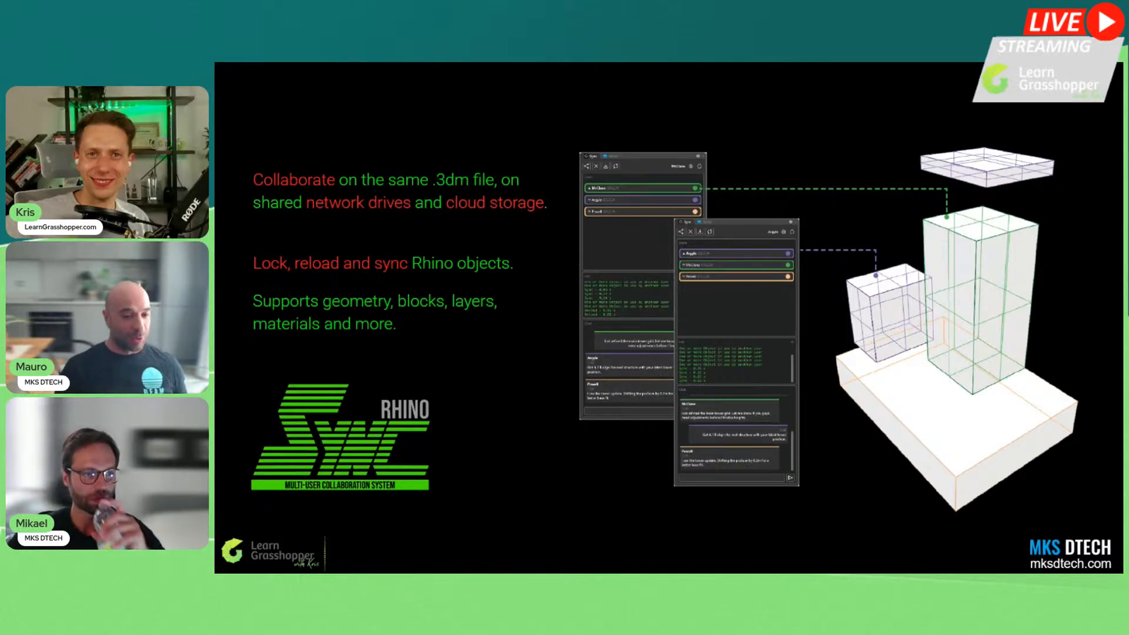
{"action": "key", "text": "Right"}
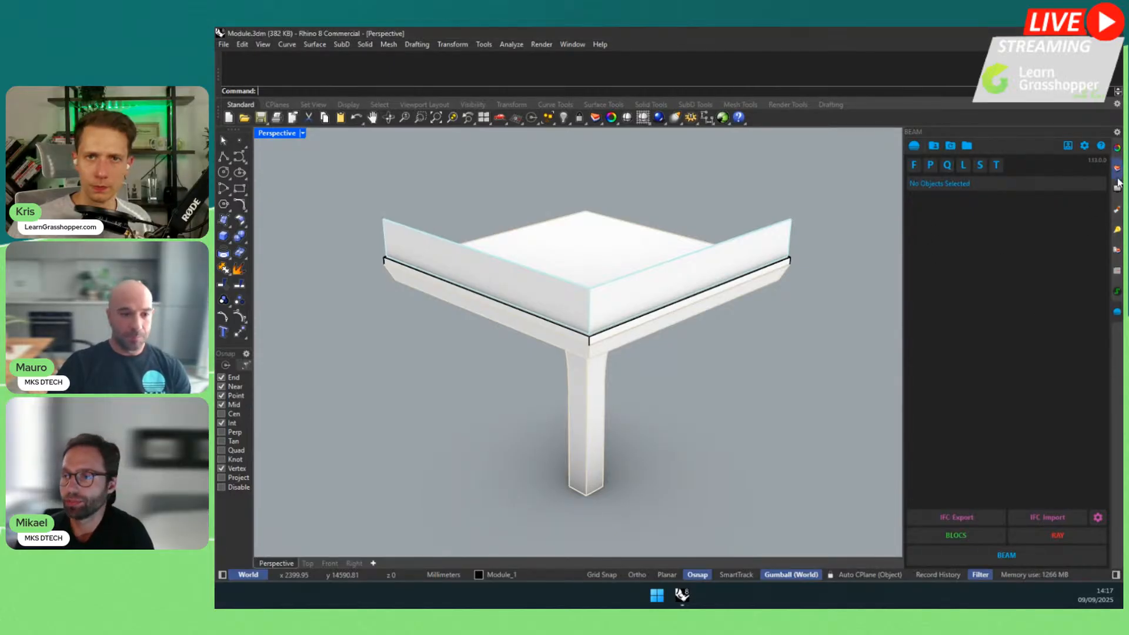
Step: Open the list of available panels and bring up the BEAM panel
{"action": "left_click", "coordinate": [1118, 148]}
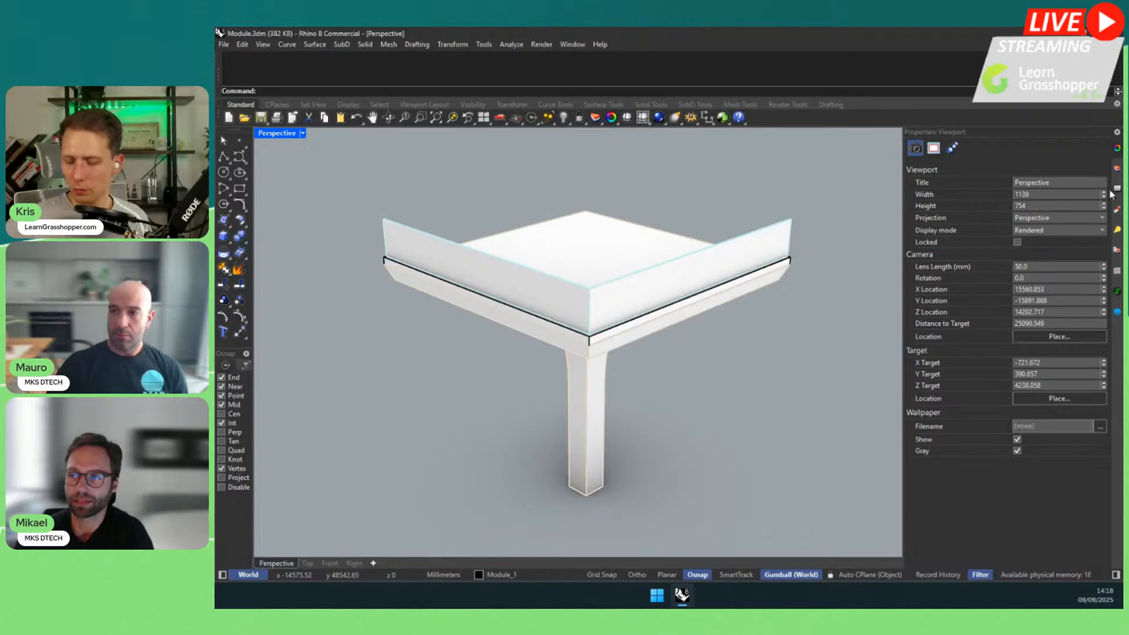
{"action": "left_click", "coordinate": [1117, 133]}
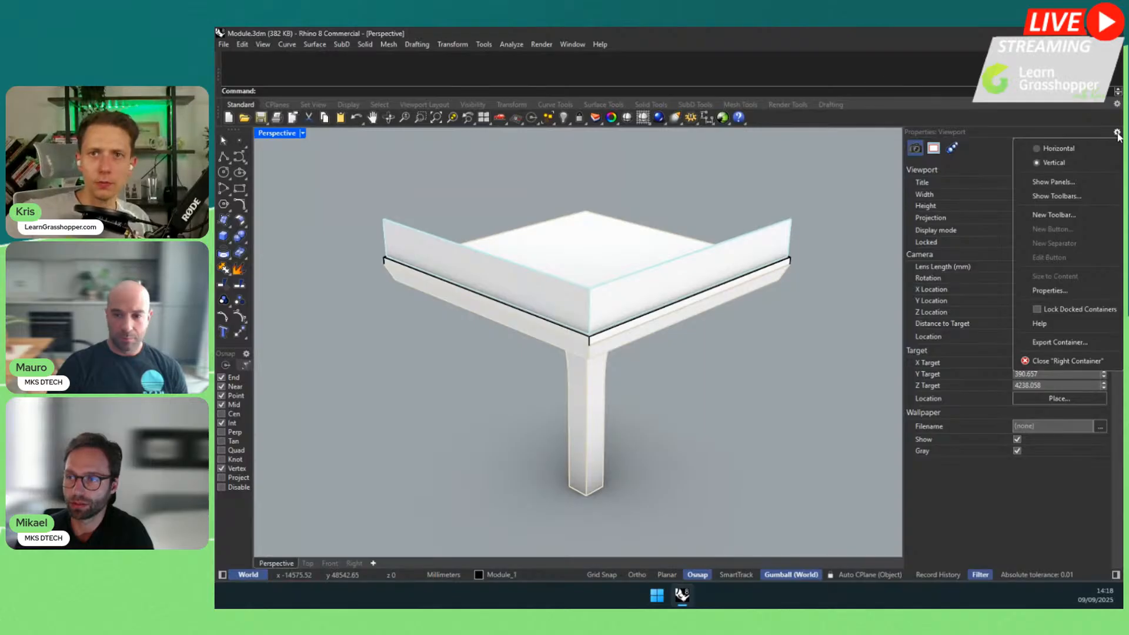
{"action": "left_click", "coordinate": [1062, 181]}
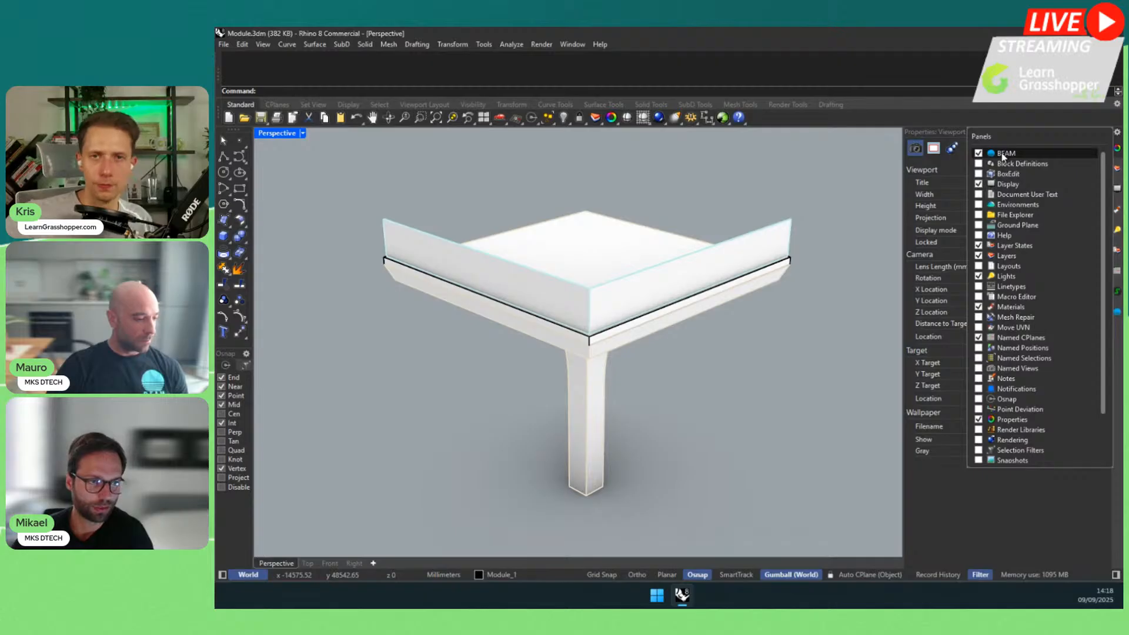
{"action": "left_click", "coordinate": [960, 162]}
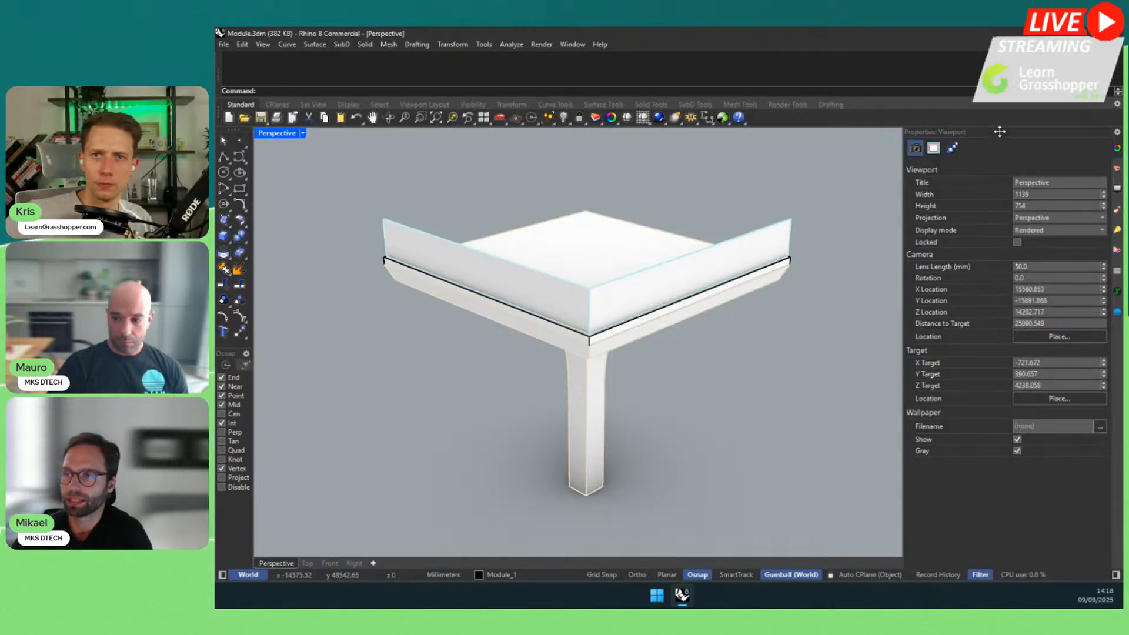
{"action": "right_click", "coordinate": [1117, 170]}
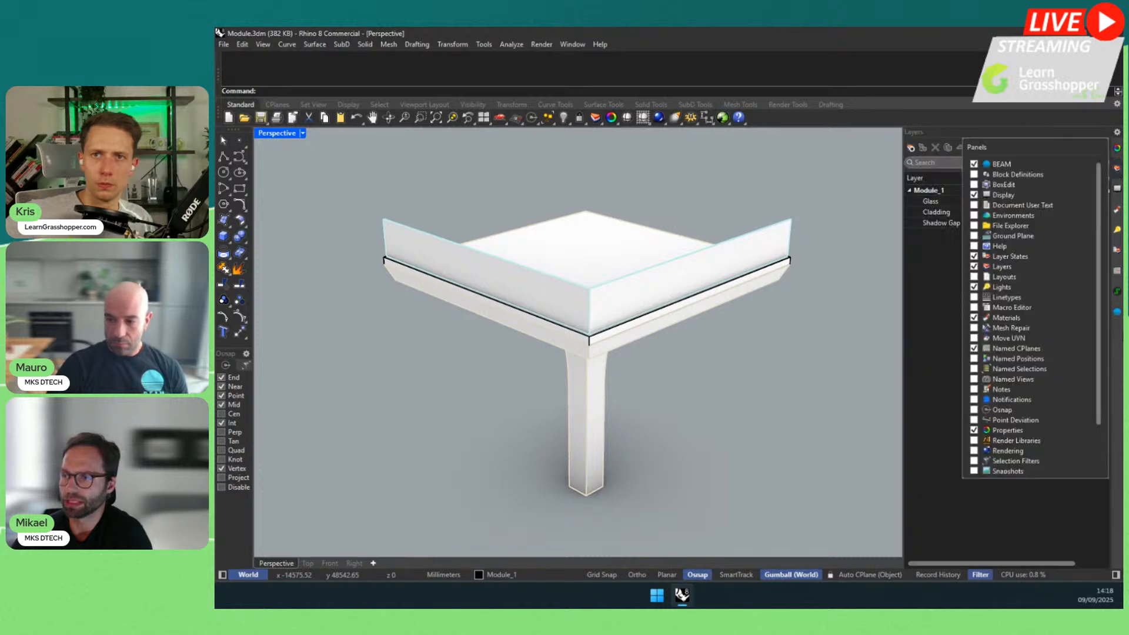
{"action": "right_click", "coordinate": [1116, 347]}
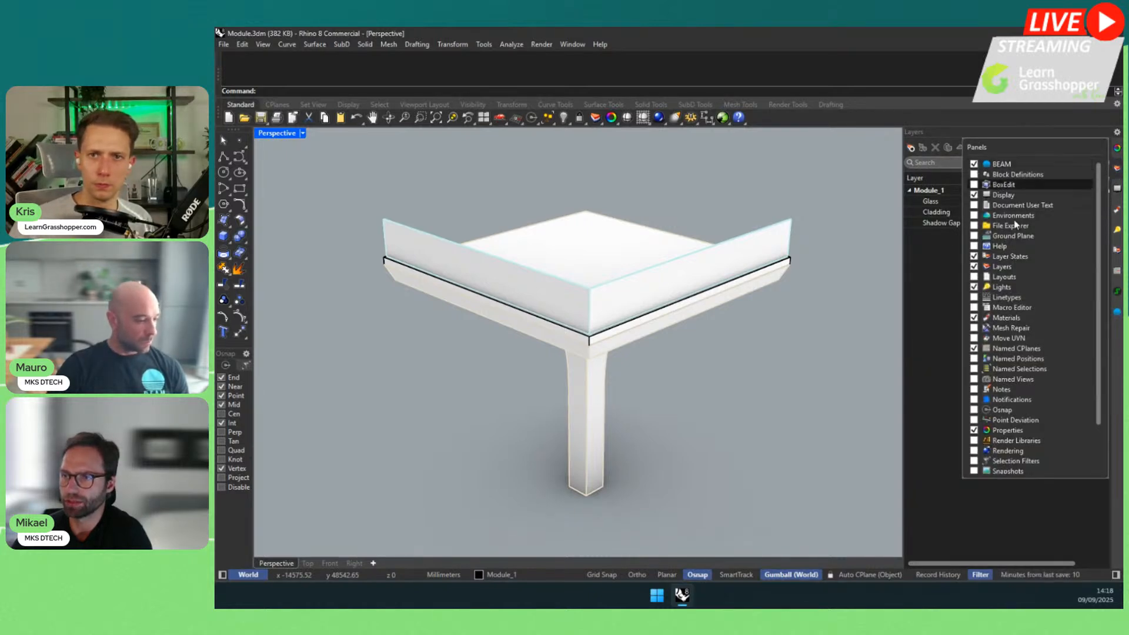
{"action": "left_click", "coordinate": [976, 164]}
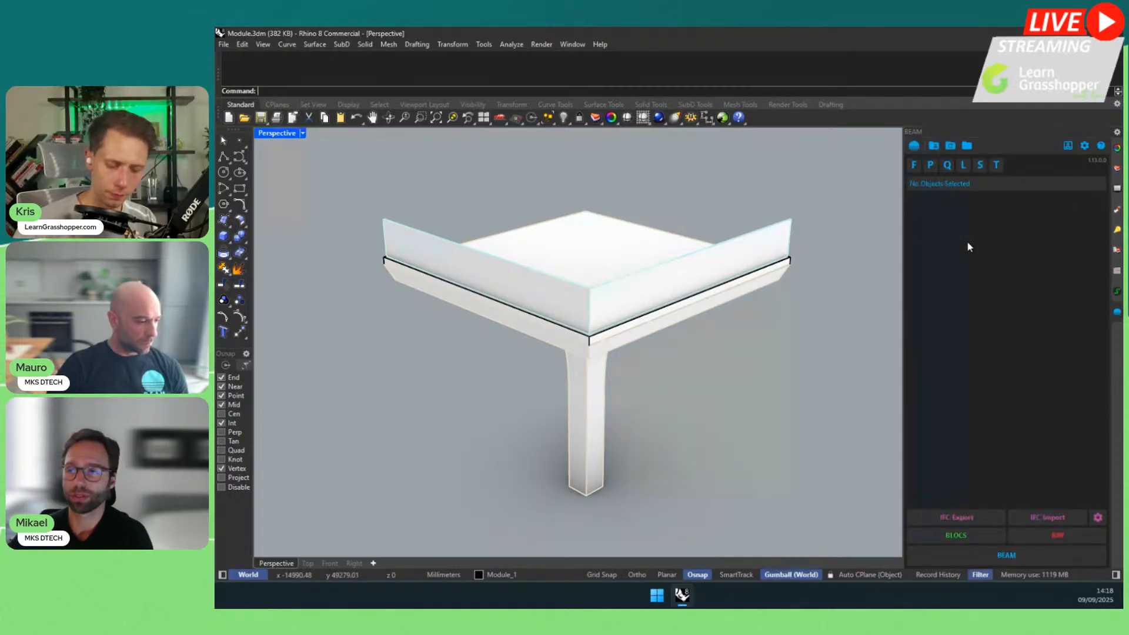
Step: View the BEAM plug-in's version information and close it again
{"action": "left_click", "coordinate": [914, 147]}
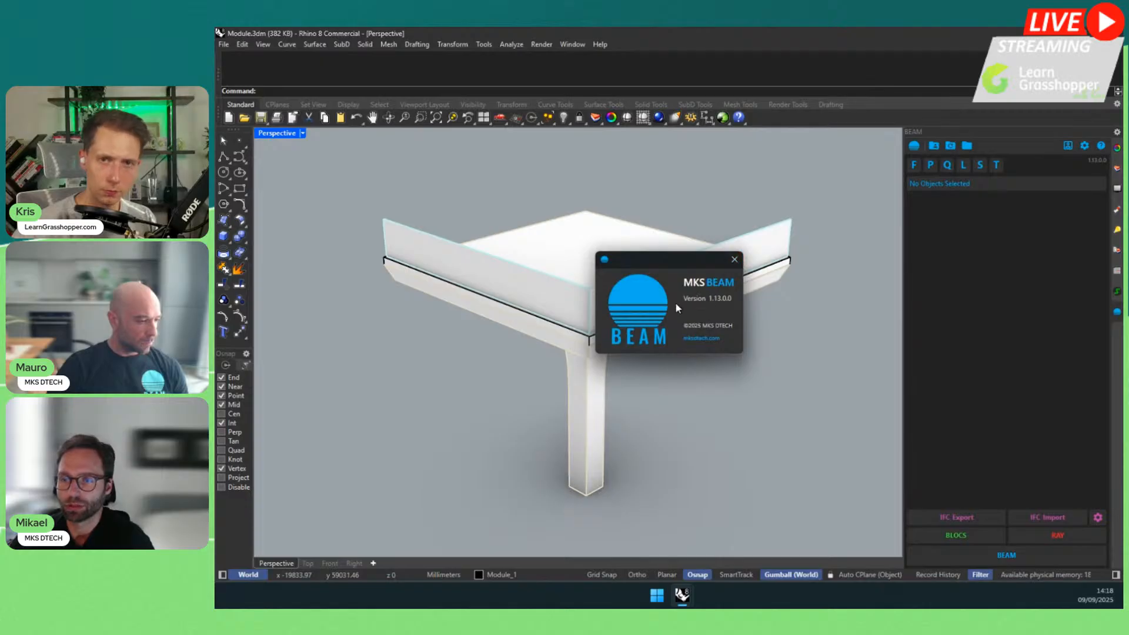
{"action": "left_click", "coordinate": [734, 261]}
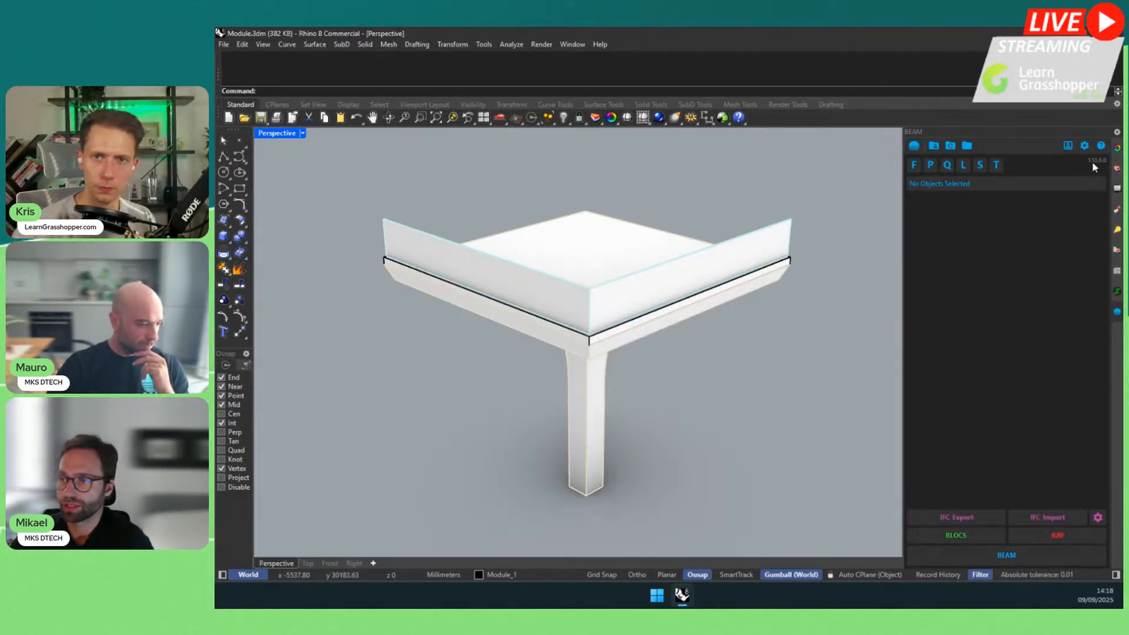
{"action": "left_click", "coordinate": [914, 146]}
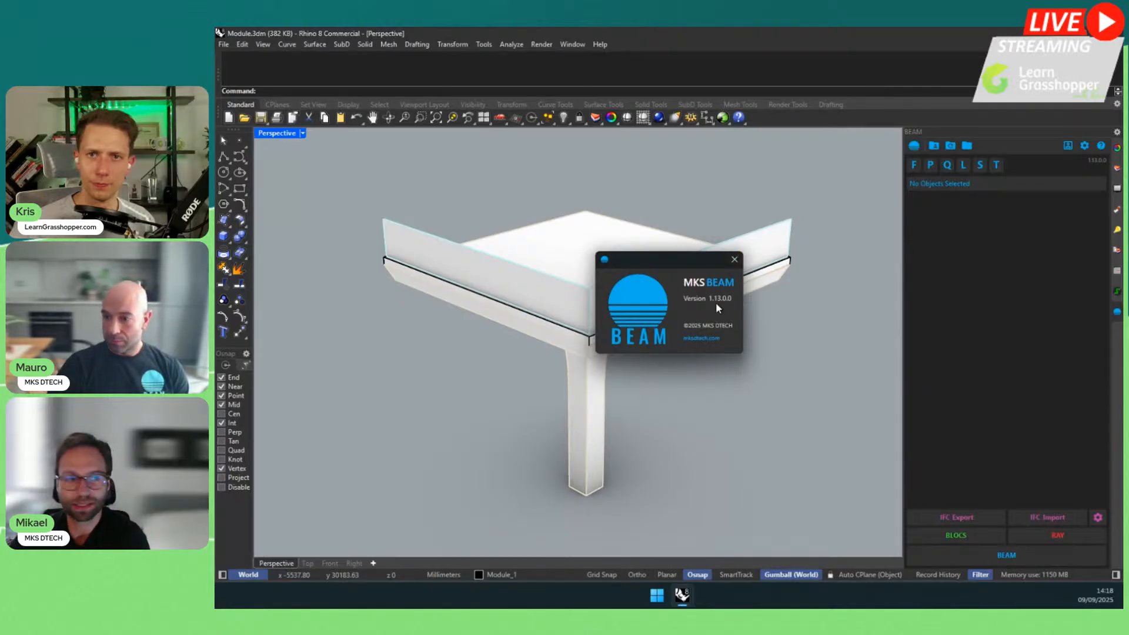
{"action": "left_click", "coordinate": [734, 260]}
Step: Check the BEAM account and licence status, then close the account window
{"action": "left_click", "coordinate": [1067, 148]}
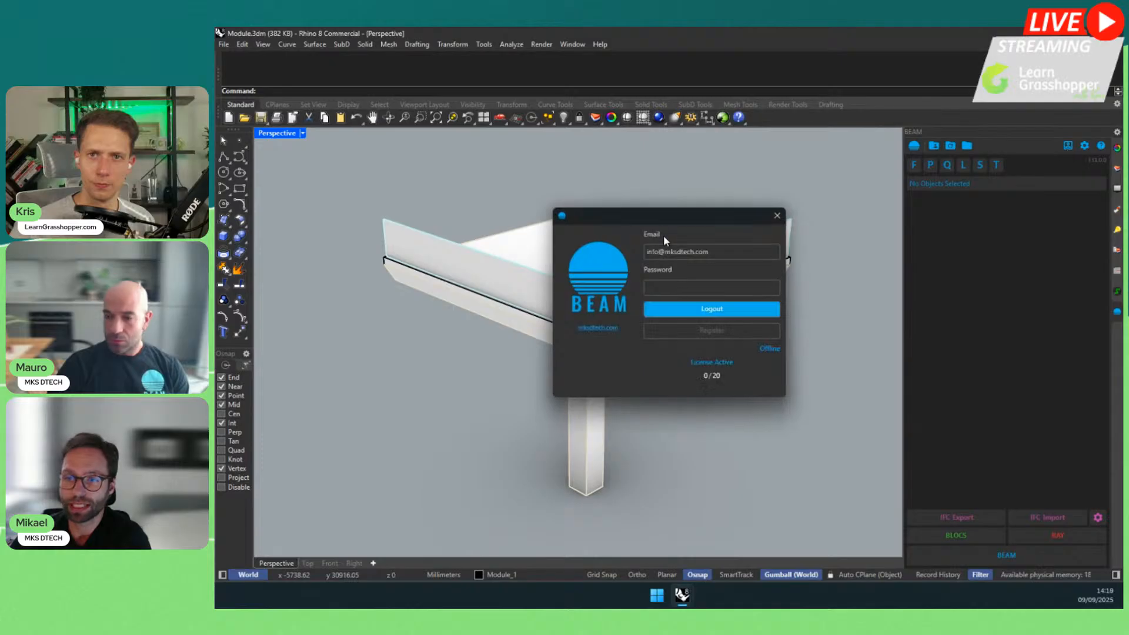
{"action": "left_click", "coordinate": [666, 311]}
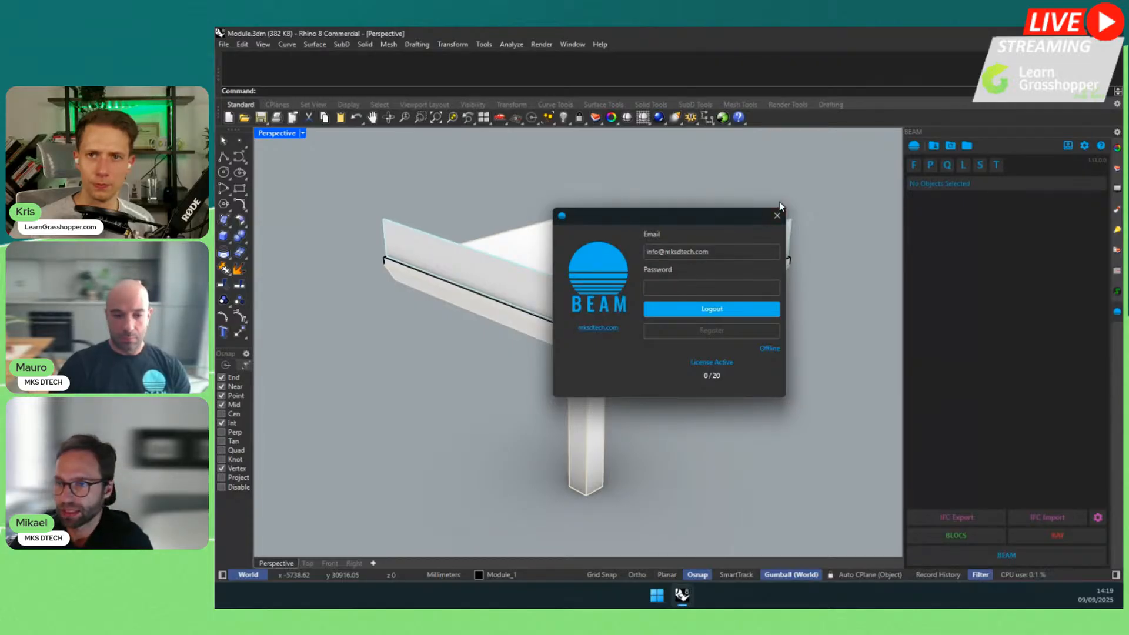
{"action": "left_click", "coordinate": [776, 216]}
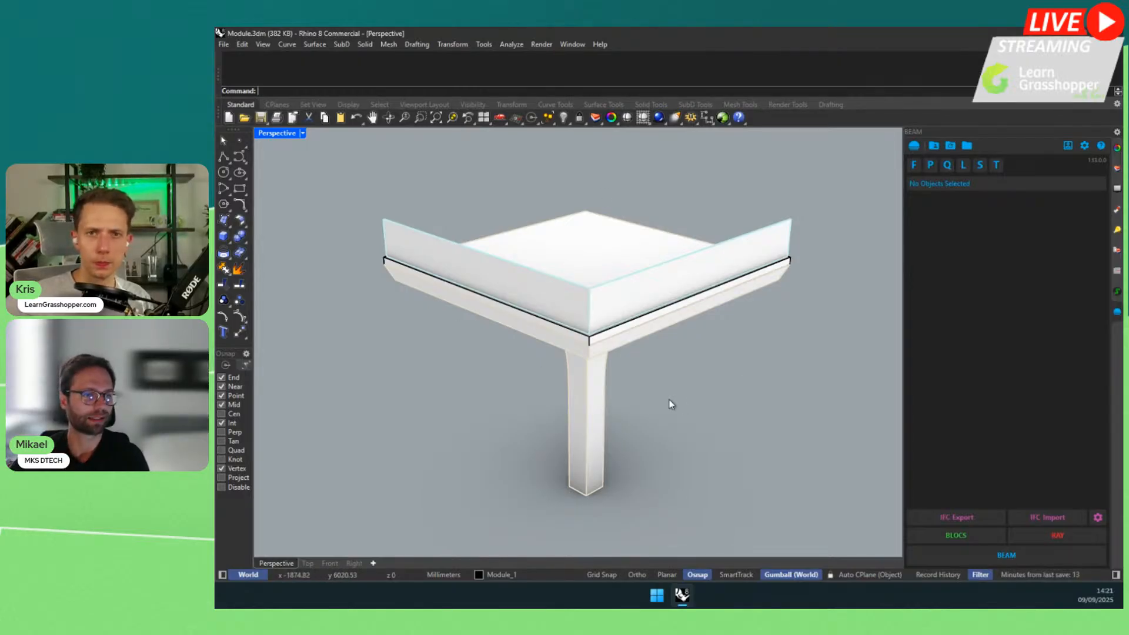
Step: Select the cladding solid with the column and look at its Family property in BEAM
{"action": "right_click_drag", "start_coordinate": [668, 400], "coordinate": [488, 379]}
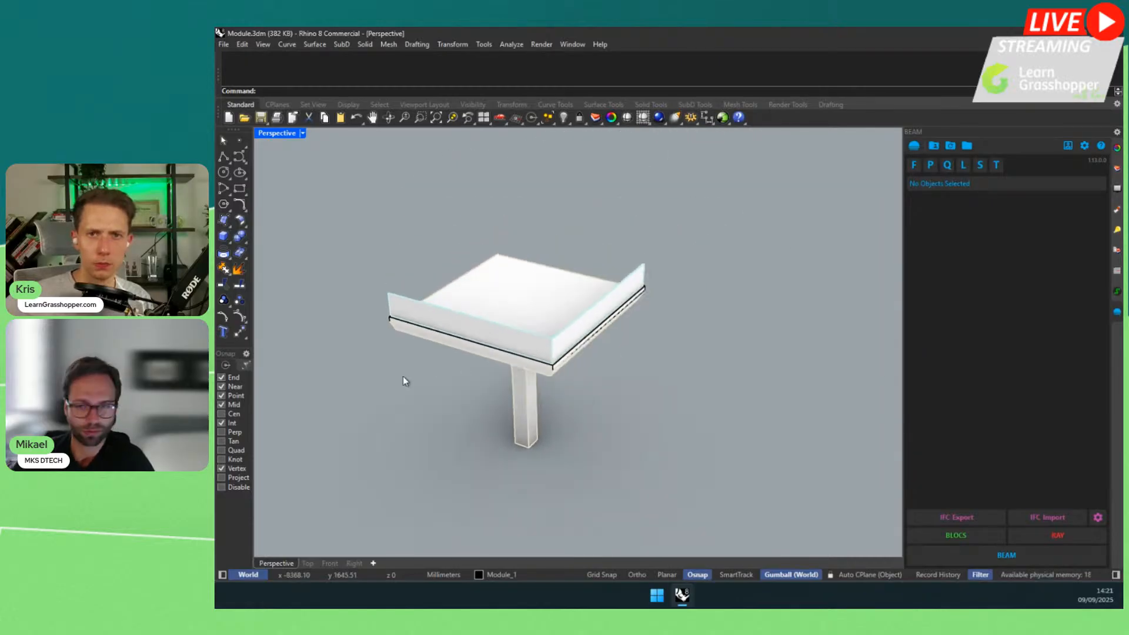
{"action": "right_click_drag", "start_coordinate": [403, 380], "coordinate": [627, 397]}
{"action": "left_click", "coordinate": [556, 332]}
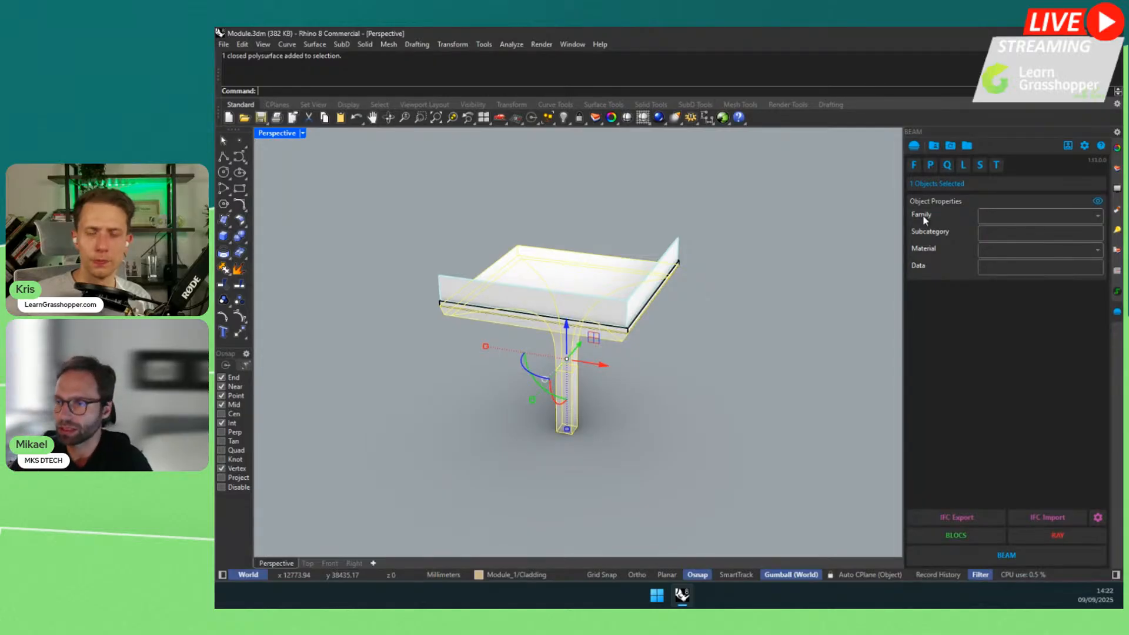
{"action": "left_click", "coordinate": [1003, 216]}
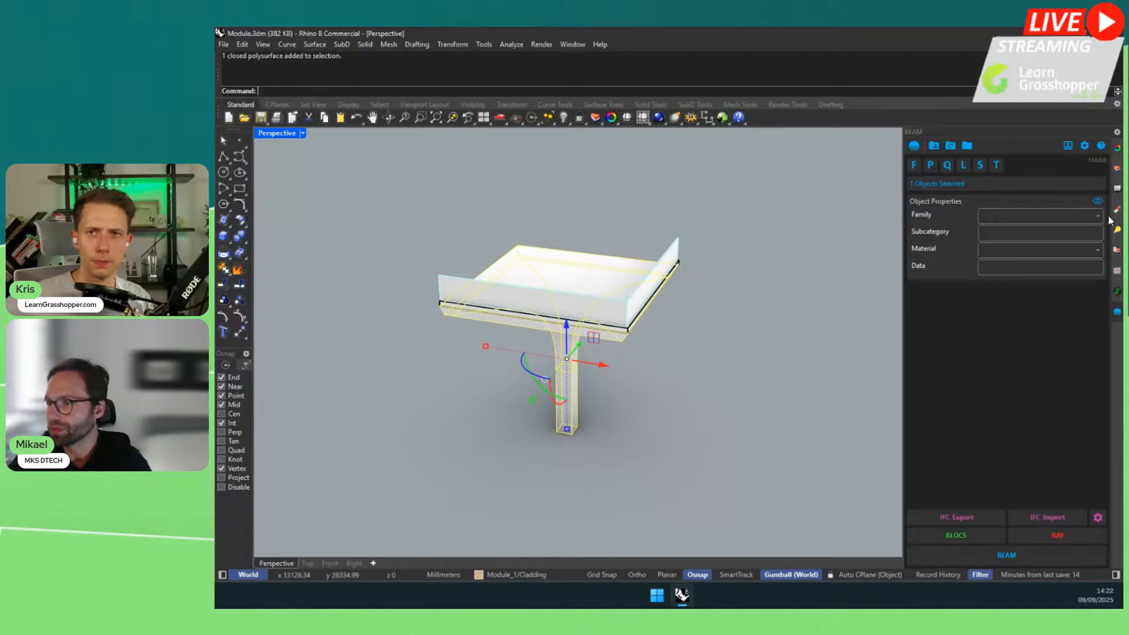
Step: Check the layer materials and set the selected cladding solid's material to Use Layer Material
{"action": "left_click", "coordinate": [1116, 267]}
{"action": "left_click", "coordinate": [1116, 173]}
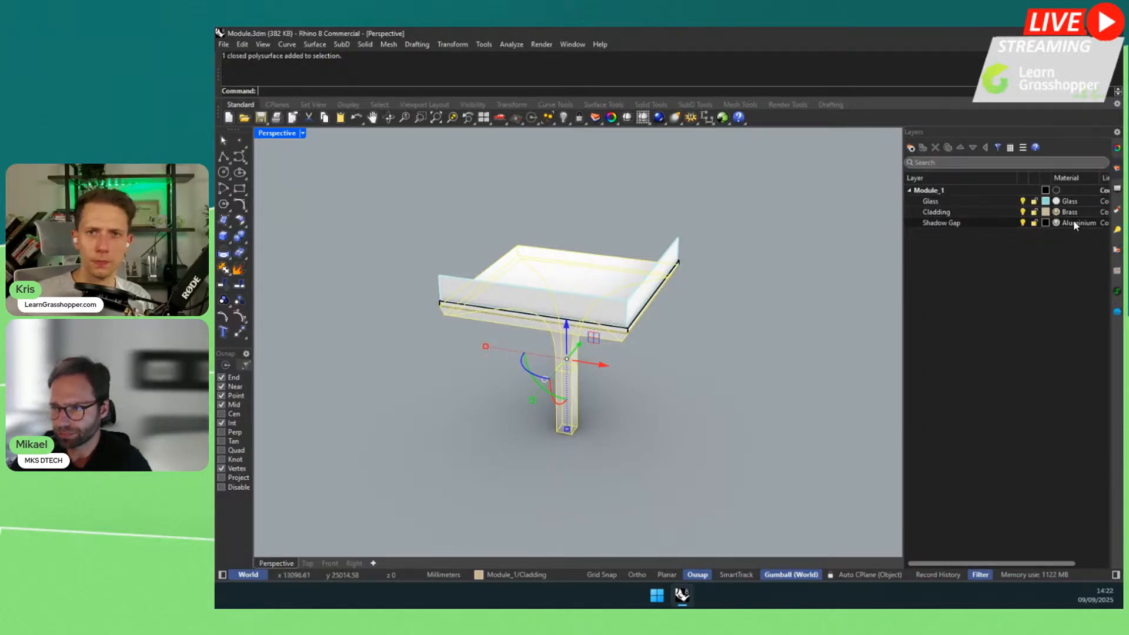
{"action": "left_click", "coordinate": [1117, 150]}
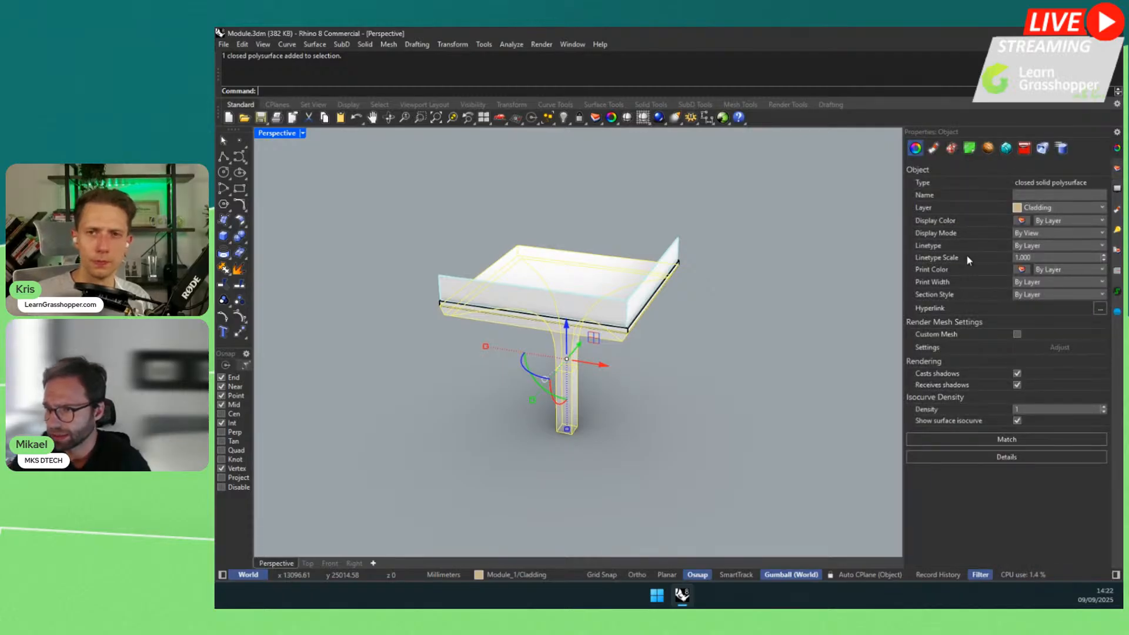
{"action": "left_click", "coordinate": [933, 147]}
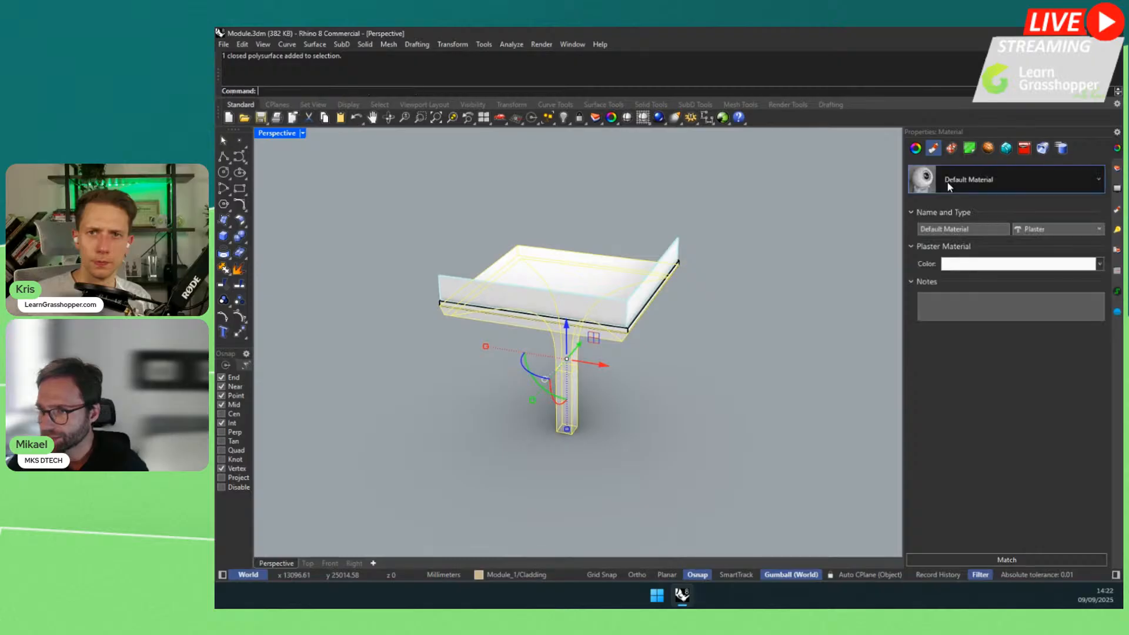
{"action": "left_click", "coordinate": [1012, 179]}
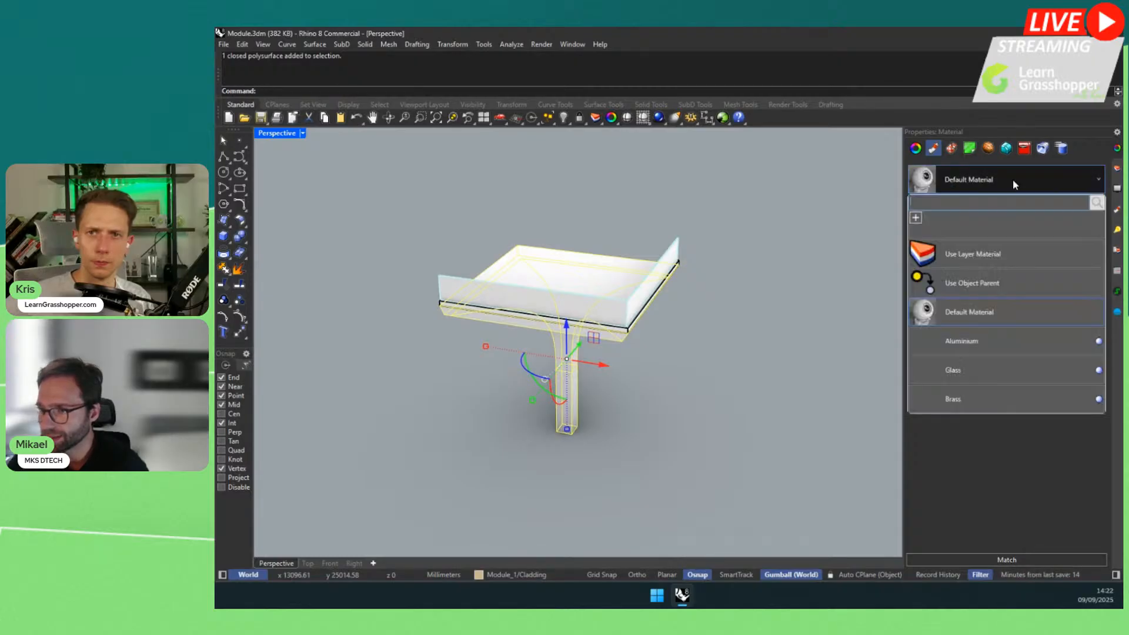
{"action": "left_click", "coordinate": [969, 261]}
{"action": "left_click", "coordinate": [759, 323]}
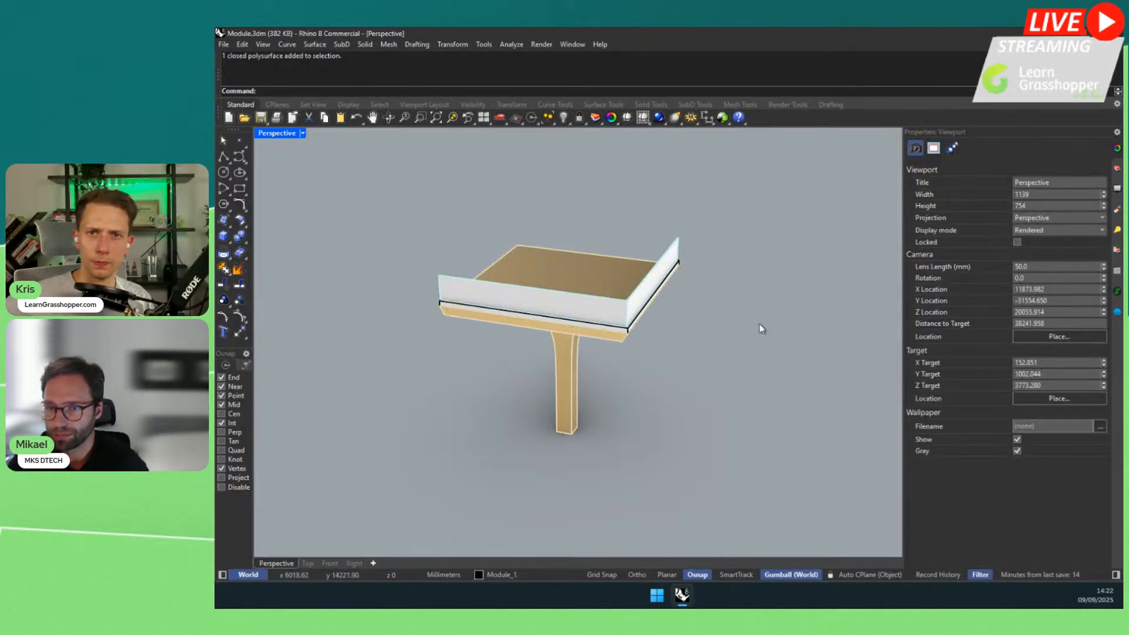
Step: Select the cladding solid again and set its material to Aluminium in its BEAM object properties
{"action": "right_click_drag", "start_coordinate": [760, 323], "coordinate": [573, 358]}
{"action": "left_click", "coordinate": [573, 358]}
{"action": "right_click_drag", "start_coordinate": [680, 355], "coordinate": [663, 357]}
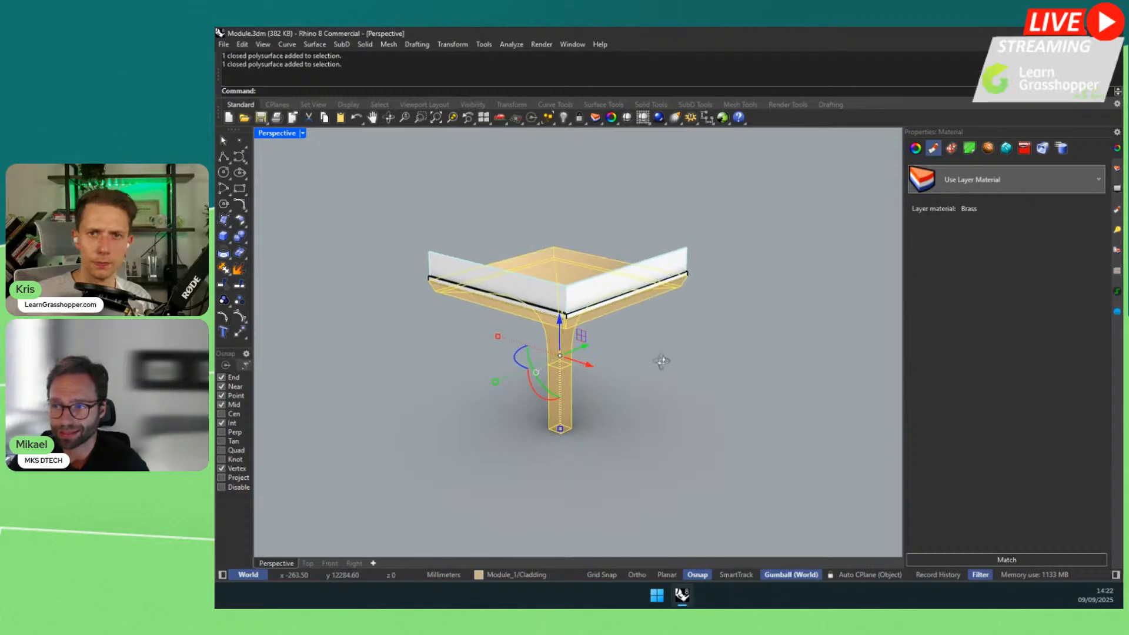
{"action": "left_click", "coordinate": [1116, 312]}
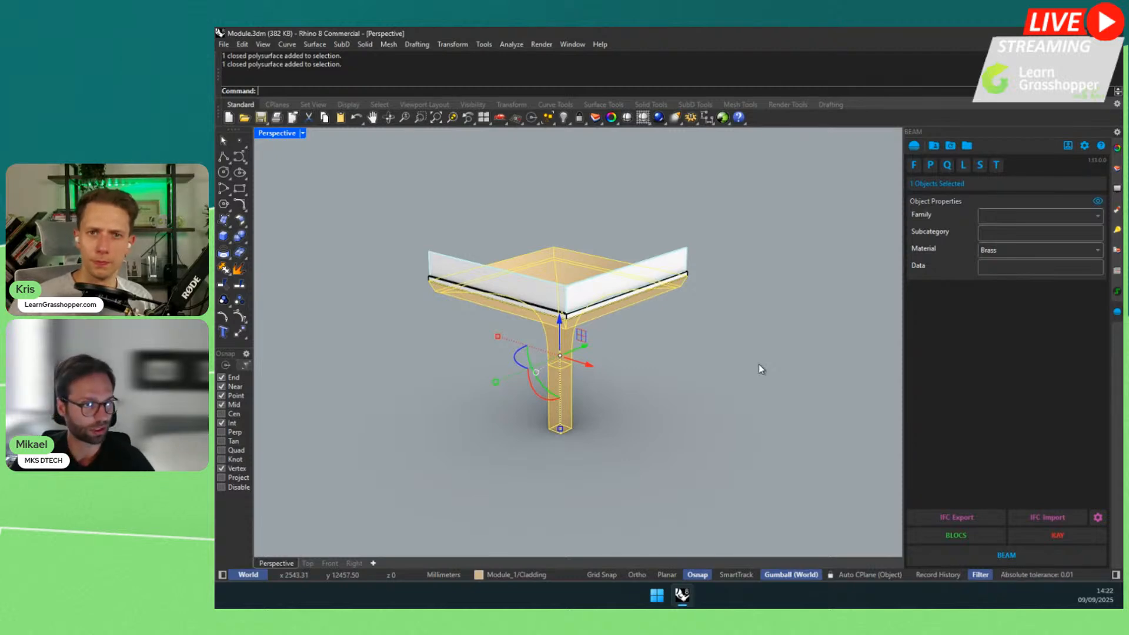
{"action": "left_click", "coordinate": [1097, 251]}
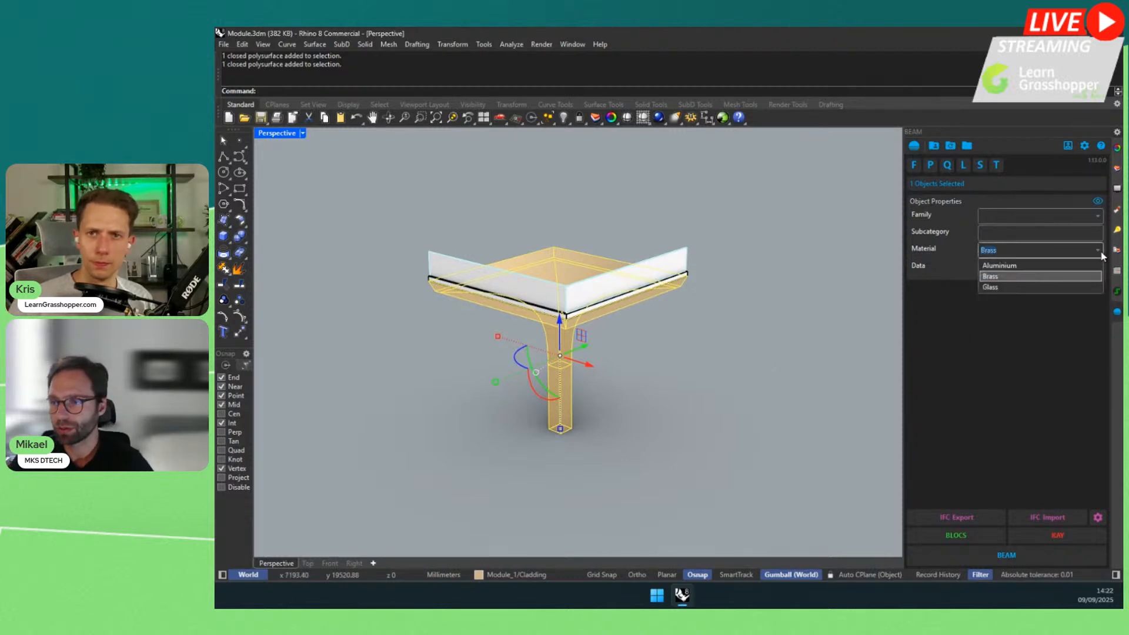
{"action": "left_click", "coordinate": [1008, 265]}
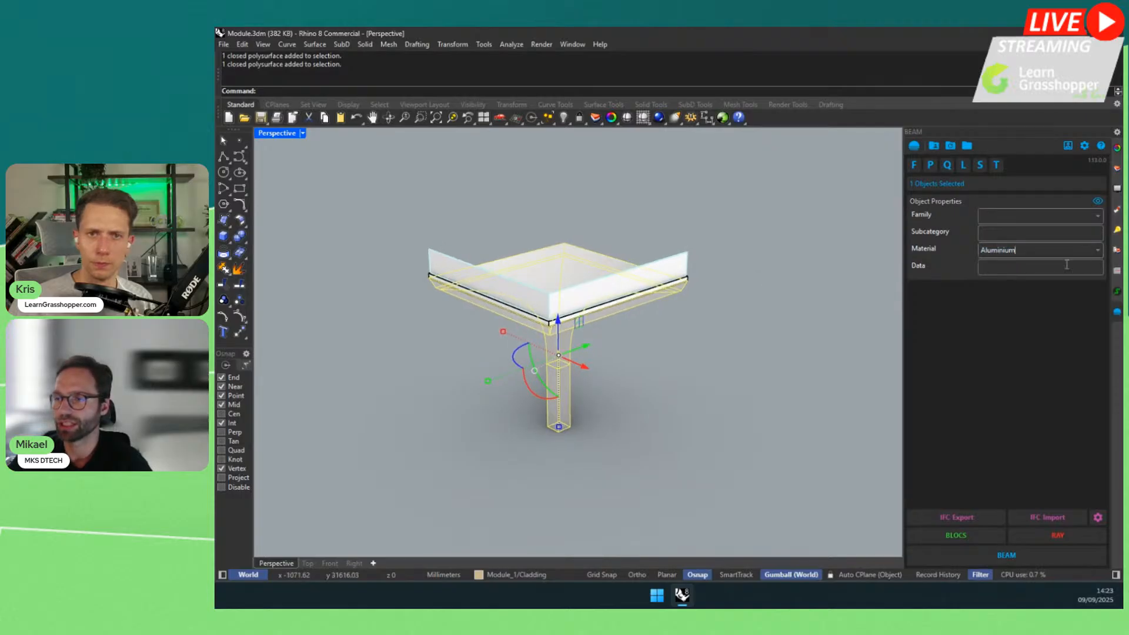
Step: Change the cladding solid's BEAM material to Glass and deselect it to inspect the result
{"action": "left_click", "coordinate": [1098, 253]}
{"action": "left_click", "coordinate": [1003, 286]}
{"action": "right_click_drag", "start_coordinate": [772, 366], "coordinate": [755, 347]}
{"action": "left_click", "coordinate": [692, 377]}
{"action": "right_click_drag", "start_coordinate": [692, 379], "coordinate": [647, 364]}
Step: Reselect the cladding solid and set its BEAM material to Brass
{"action": "left_click", "coordinate": [566, 376]}
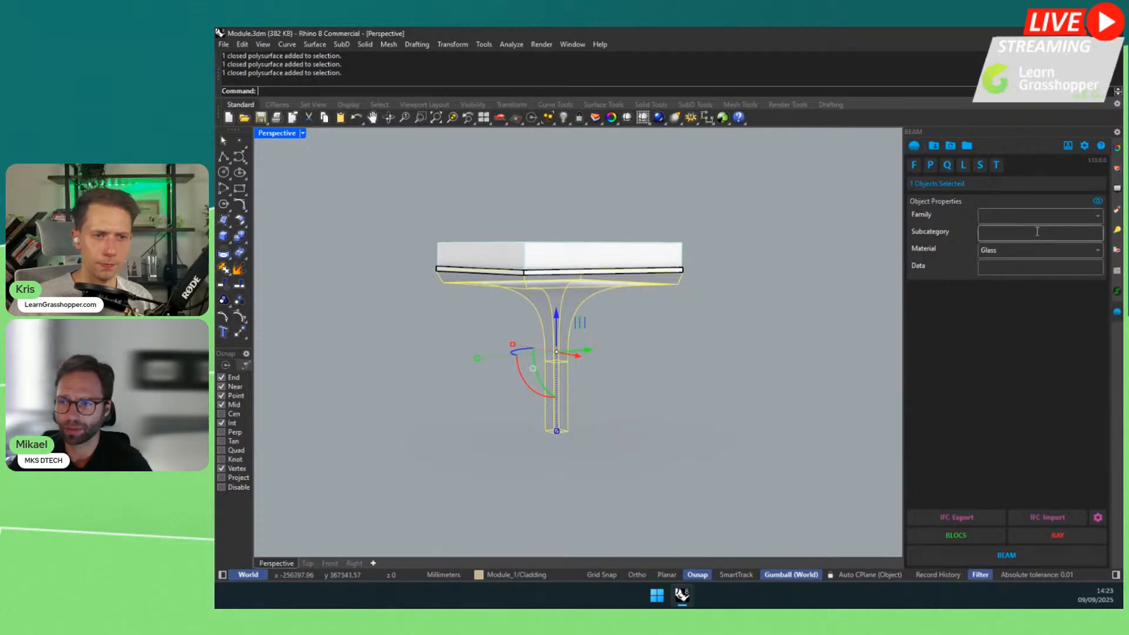
{"action": "left_click", "coordinate": [1098, 254]}
{"action": "left_click", "coordinate": [1021, 272]}
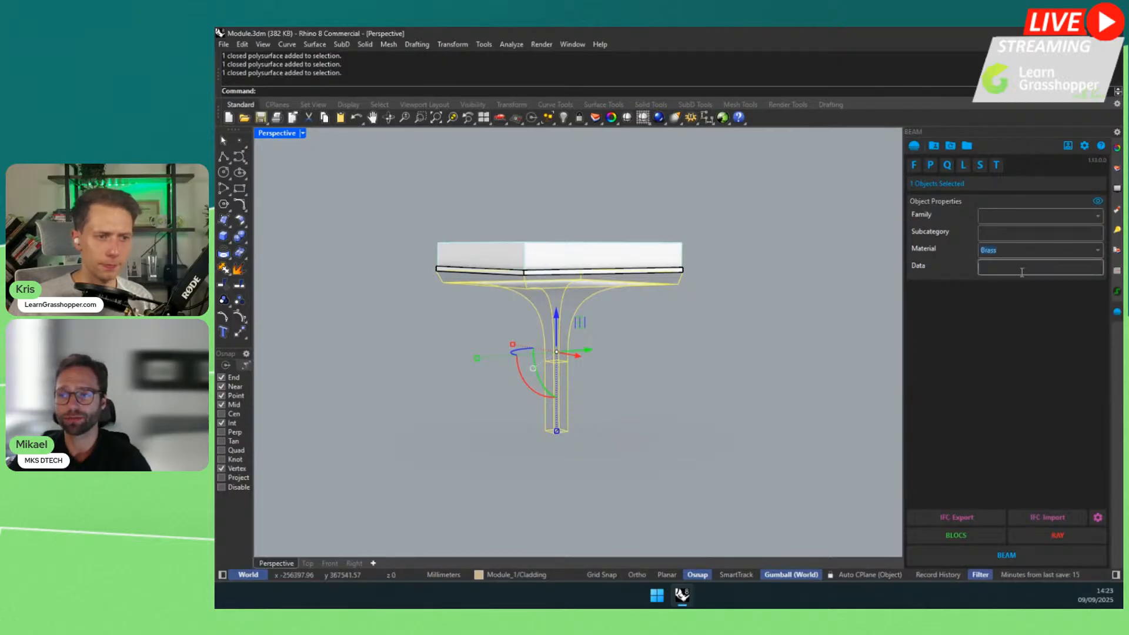
Step: Create and assign a material named "New Material" to the cladding solid through its BEAM material property
{"action": "right_click_drag", "start_coordinate": [609, 332], "coordinate": [630, 337]}
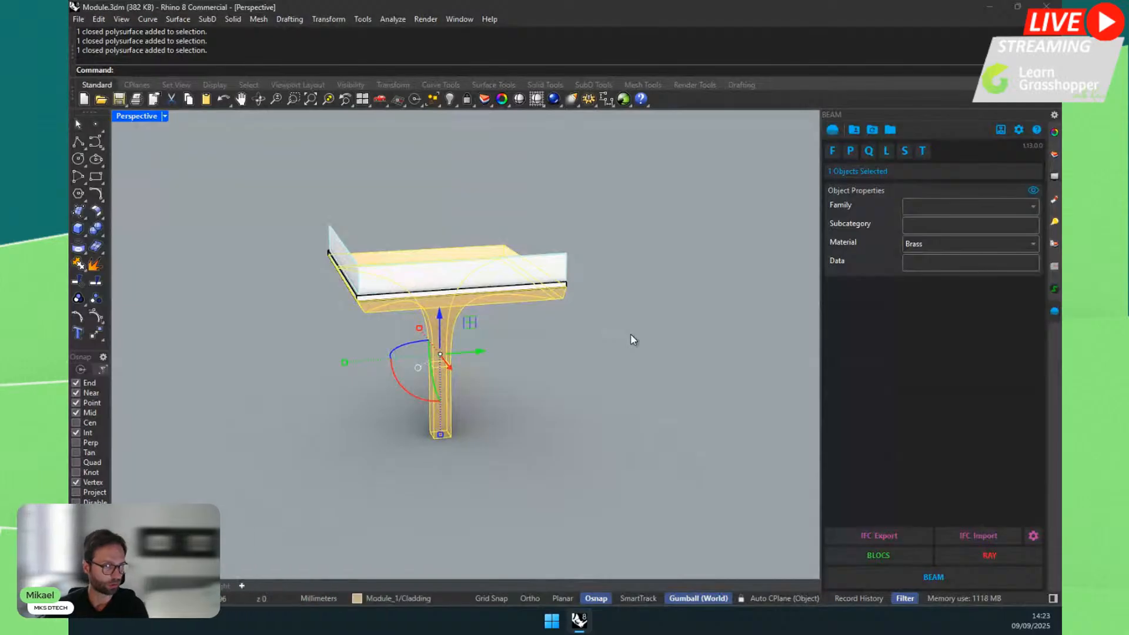
{"action": "left_click", "coordinate": [950, 248]}
{"action": "type", "text": "New"}
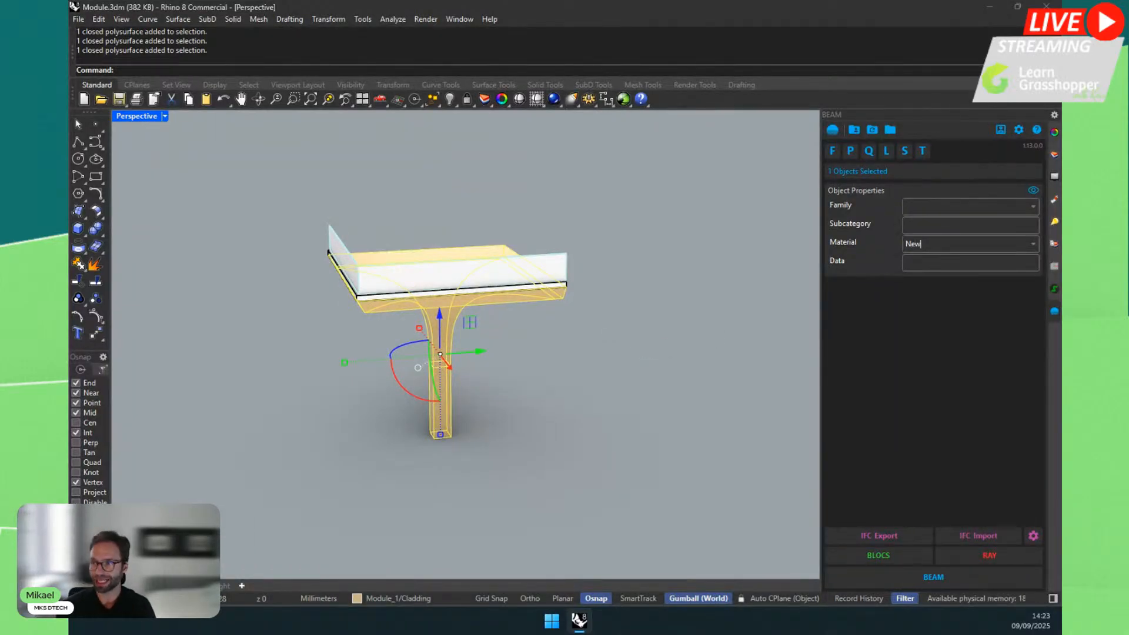
{"action": "type", "text": " Material"}
{"action": "key", "text": "Return"}
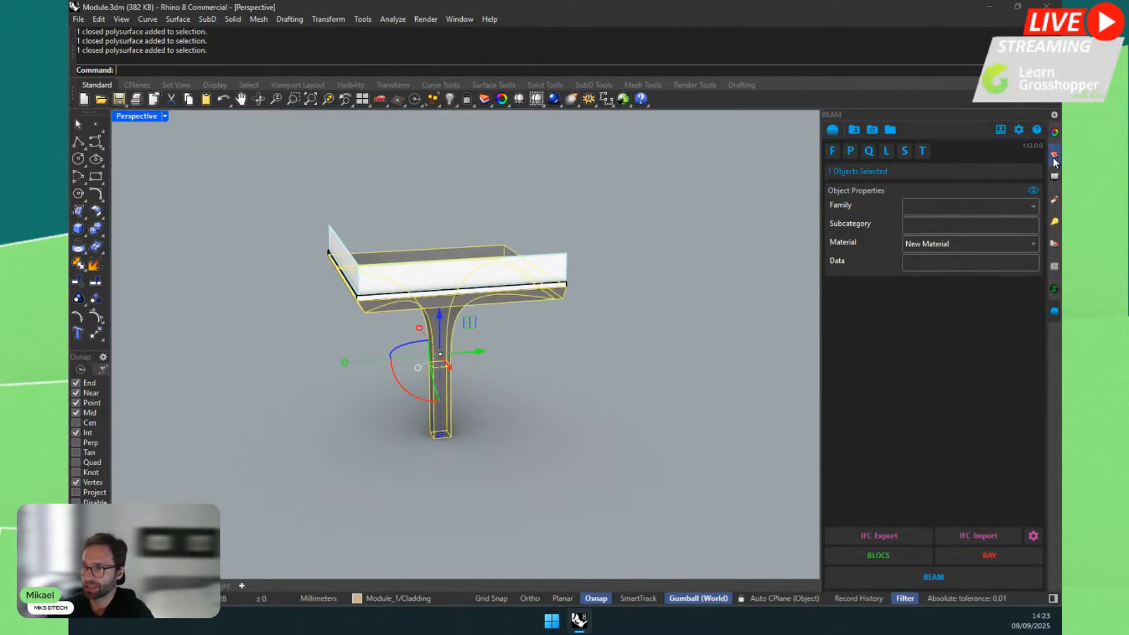
Step: Change the colour of the material named "New Material" to red in the Rhino material settings
{"action": "left_click", "coordinate": [1054, 200]}
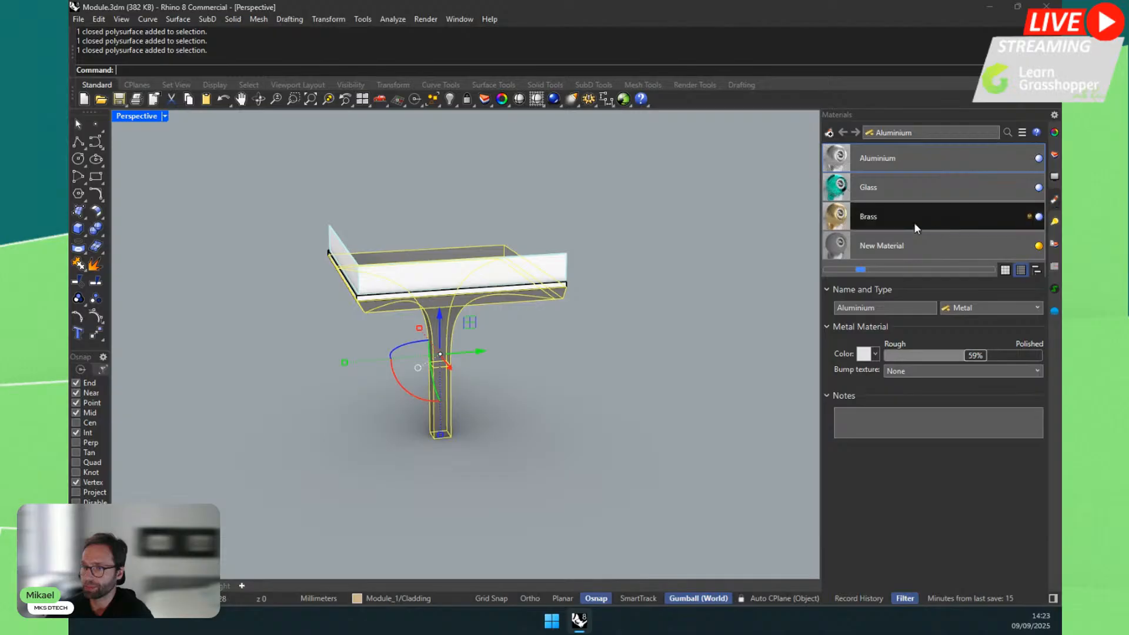
{"action": "left_click", "coordinate": [884, 245]}
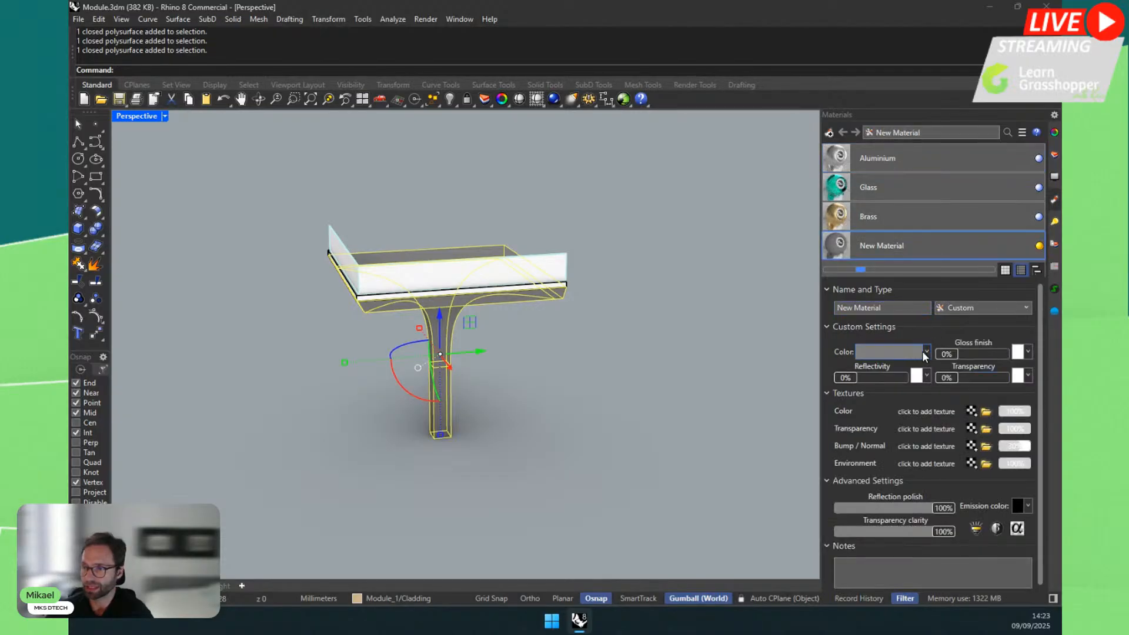
{"action": "left_click", "coordinate": [926, 352]}
{"action": "left_click", "coordinate": [953, 361]}
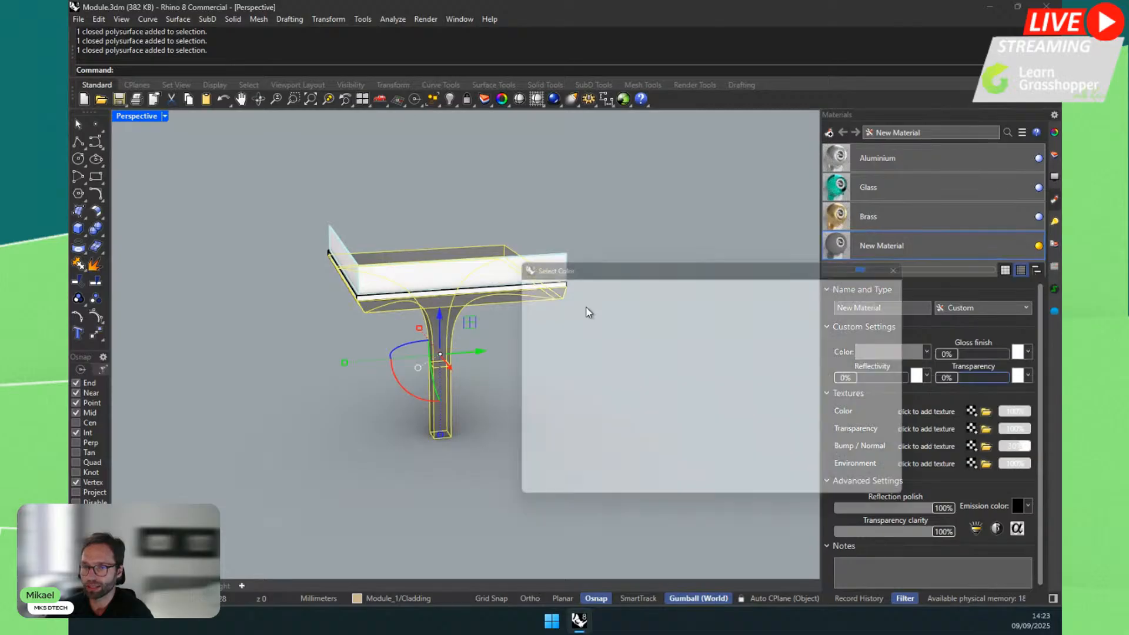
{"action": "left_click", "coordinate": [698, 368]}
{"action": "left_click", "coordinate": [842, 493]}
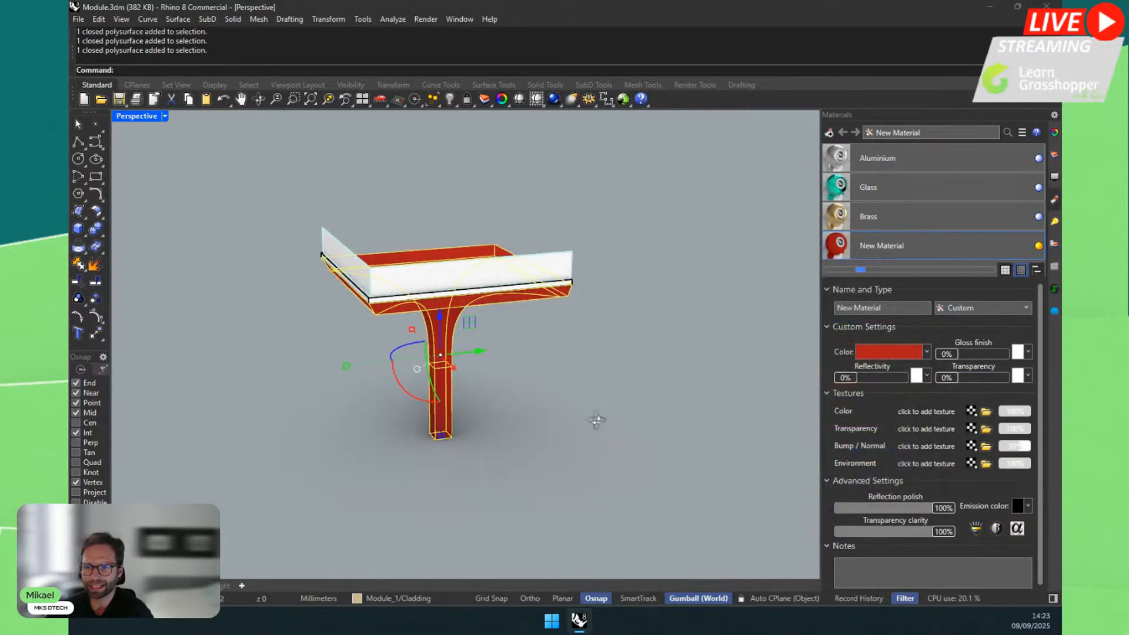
{"action": "right_click_drag", "start_coordinate": [597, 420], "coordinate": [622, 418]}
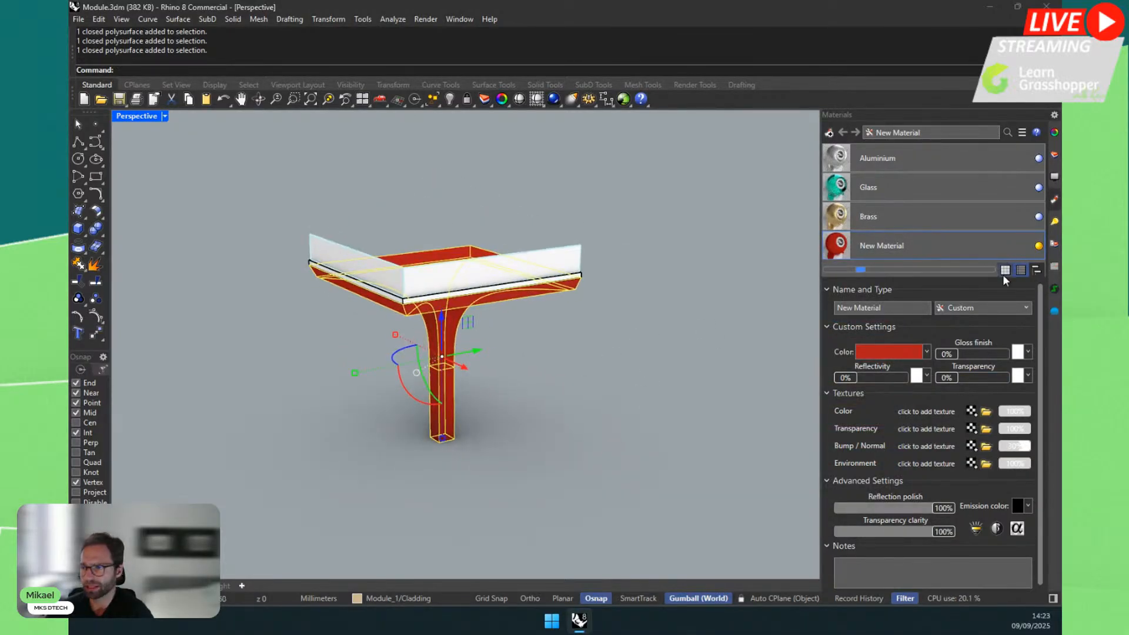
Step: Set the cladding solid's BEAM material back to Brass and deselect it
{"action": "left_click", "coordinate": [1054, 310]}
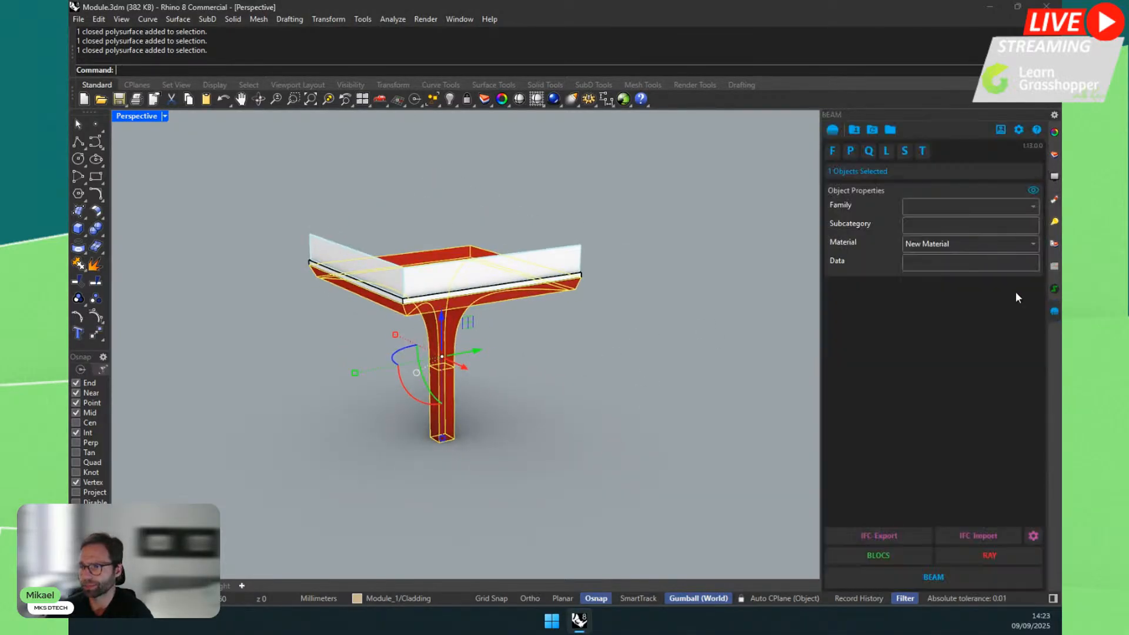
{"action": "left_click", "coordinate": [1032, 244]}
{"action": "left_click", "coordinate": [941, 267]}
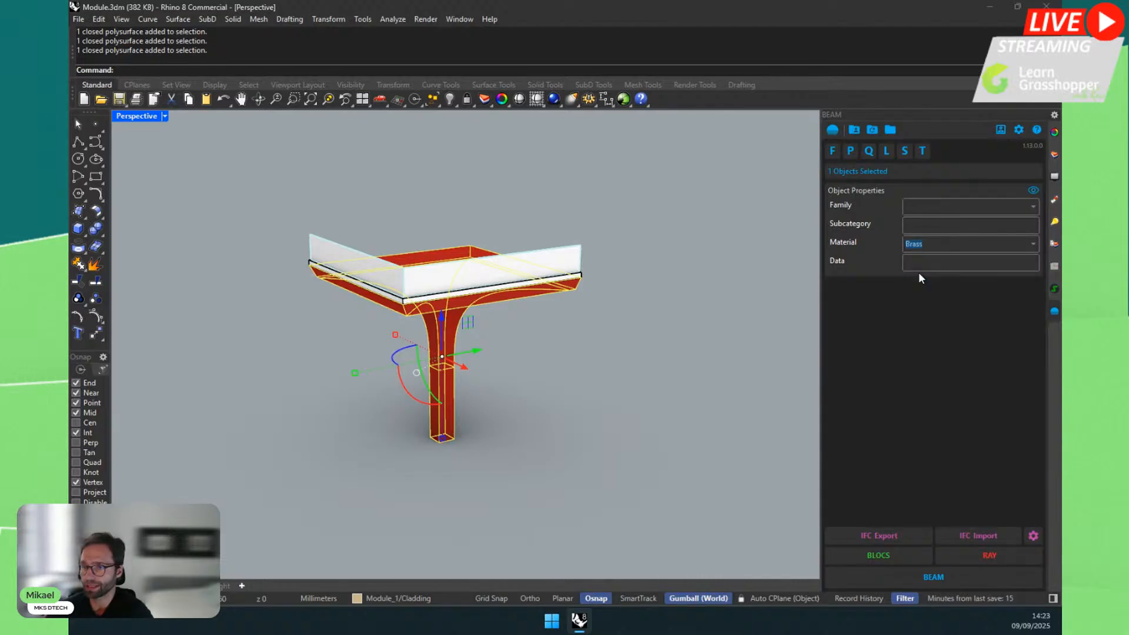
{"action": "left_click", "coordinate": [641, 344]}
{"action": "right_click_drag", "start_coordinate": [641, 344], "coordinate": [605, 343]}
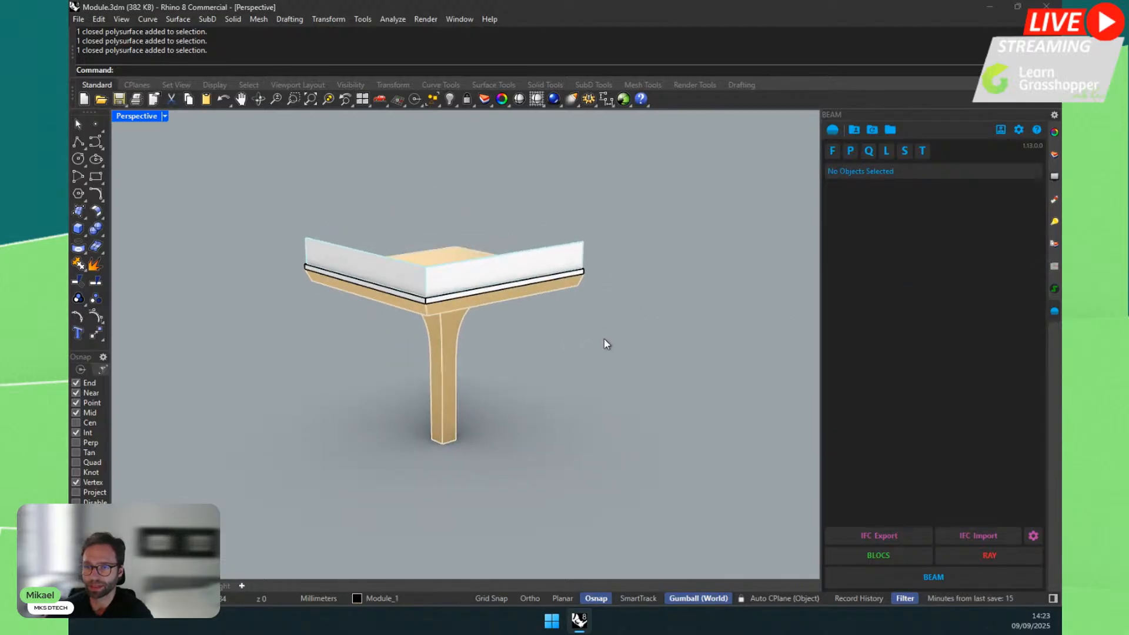
Step: Select the glass railing above the slab edge and assign it the BEAM material Glass
{"action": "left_click", "coordinate": [571, 250]}
{"action": "right_click_drag", "start_coordinate": [570, 250], "coordinate": [386, 263]}
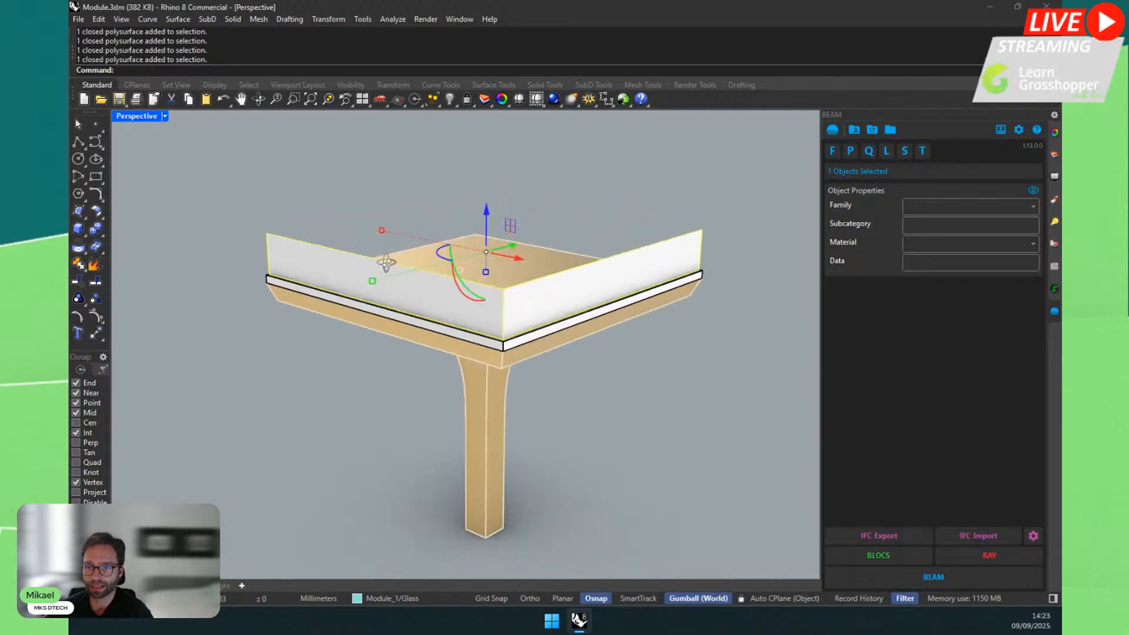
{"action": "left_click", "coordinate": [1023, 243]}
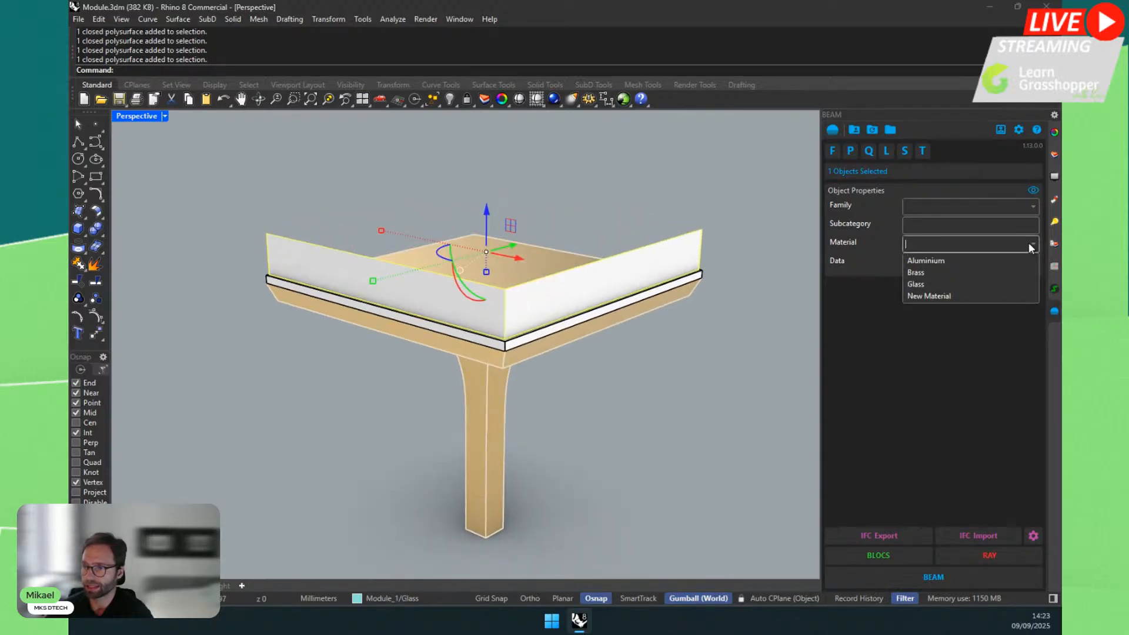
{"action": "left_click", "coordinate": [916, 285]}
{"action": "left_click", "coordinate": [637, 432]}
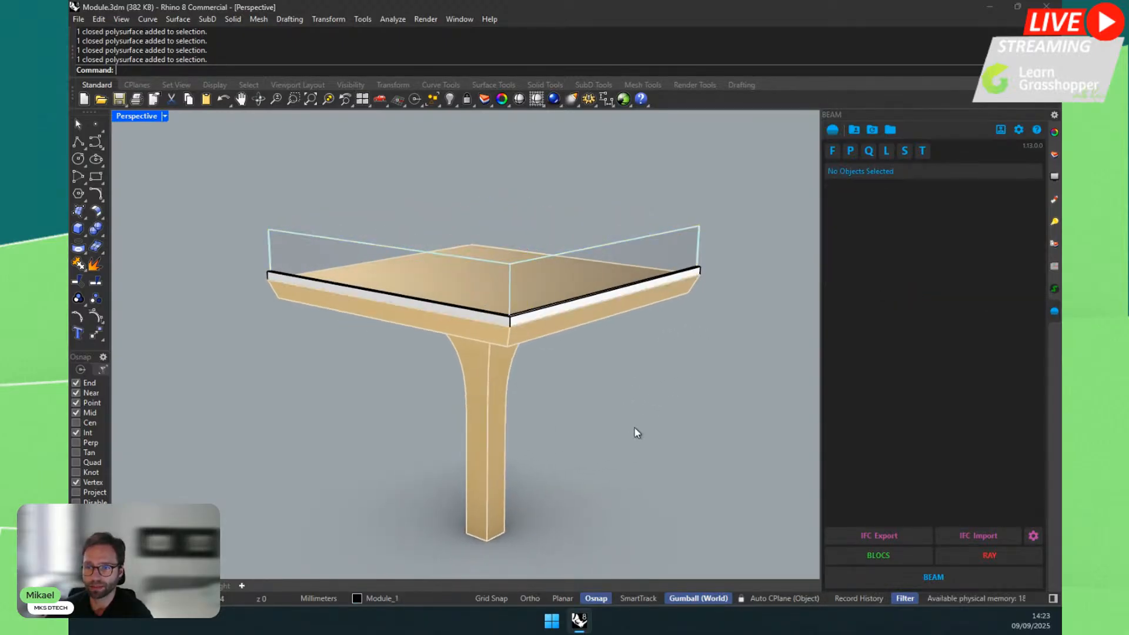
Step: Assign the BEAM material Aluminium to the shadow gap polysurface along the slab edge
{"action": "scroll", "coordinate": [699, 294], "scroll_direction": "up", "scroll_amount": 5}
{"action": "left_click", "coordinate": [699, 291]}
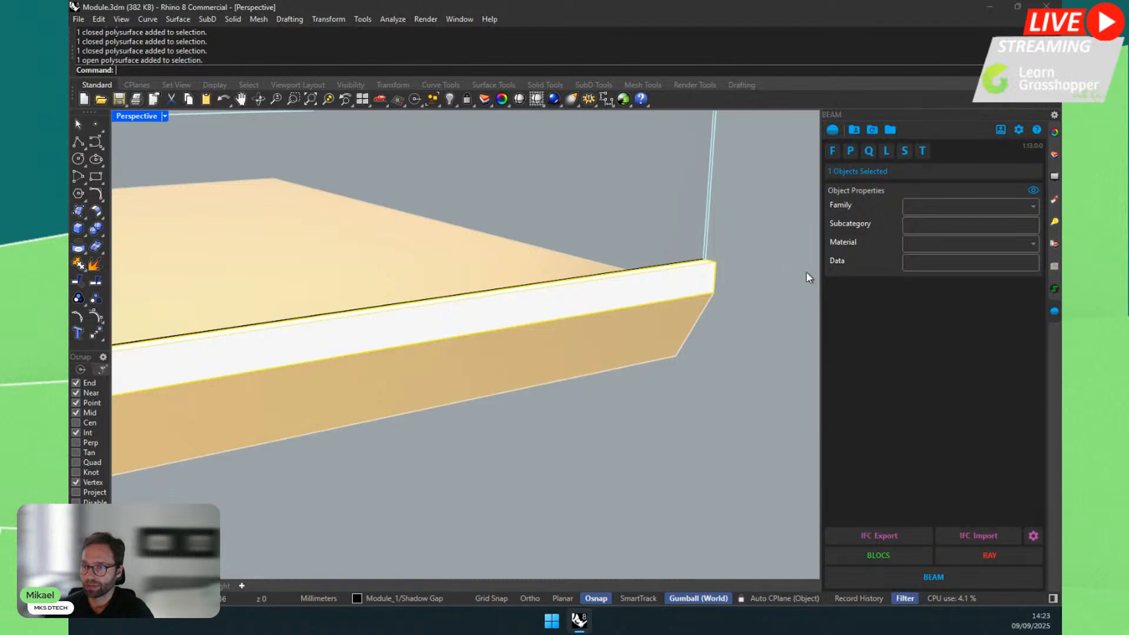
{"action": "left_click", "coordinate": [1029, 243]}
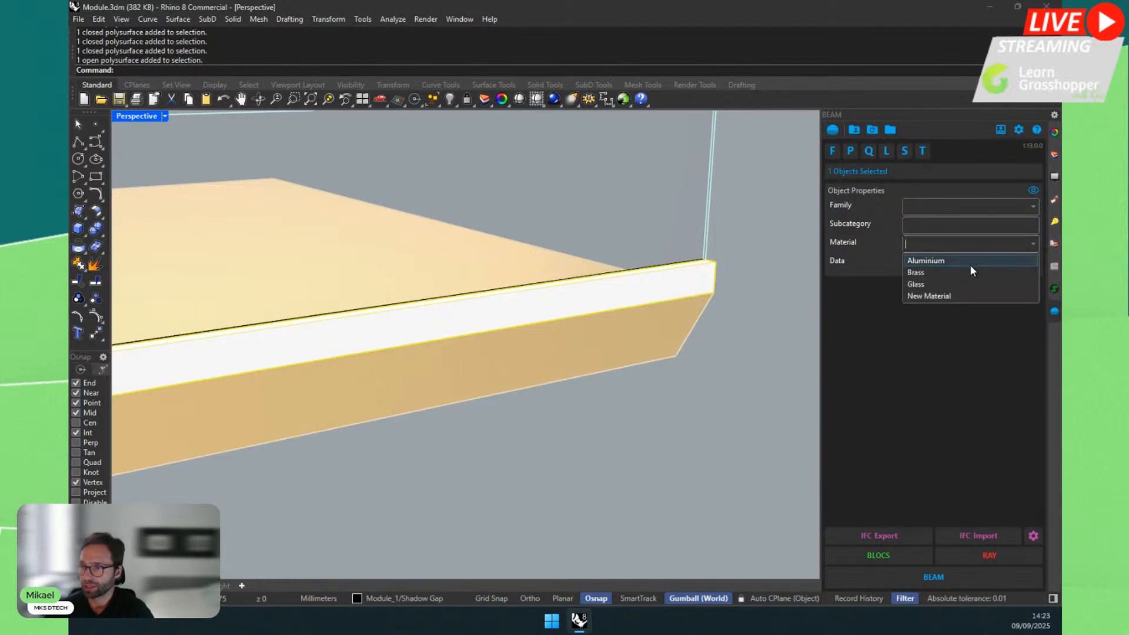
{"action": "left_click", "coordinate": [955, 265]}
{"action": "right_click_drag", "start_coordinate": [710, 382], "coordinate": [728, 400]}
{"action": "left_click", "coordinate": [727, 400]}
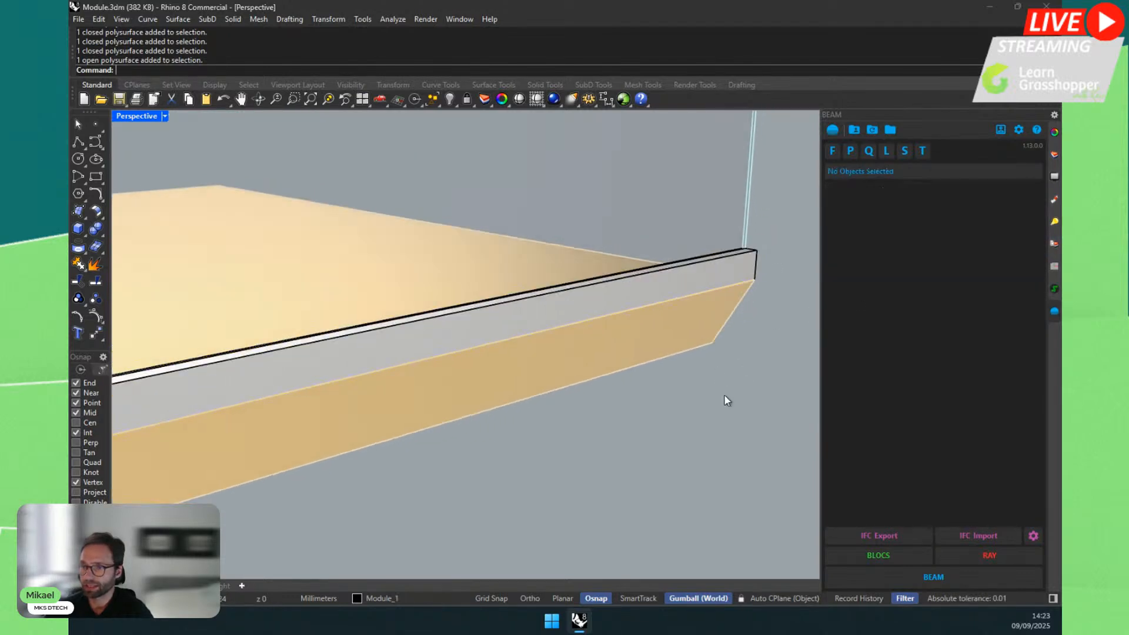
Step: Inspect the cladding solid's BEAM object properties and deselect it
{"action": "scroll", "coordinate": [727, 401], "scroll_direction": "down", "scroll_amount": 6}
{"action": "left_click", "coordinate": [464, 421]}
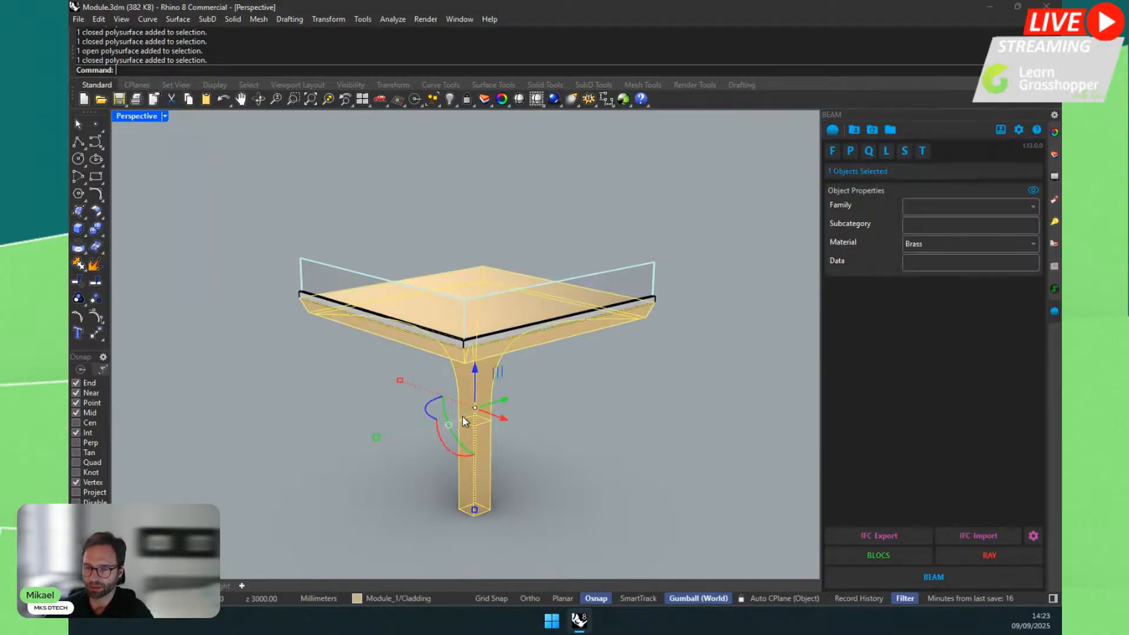
{"action": "left_click", "coordinate": [612, 411]}
{"action": "scroll", "coordinate": [294, 247], "scroll_direction": "down", "scroll_amount": 3}
{"action": "scroll", "coordinate": [422, 371], "scroll_direction": "up", "scroll_amount": 2}
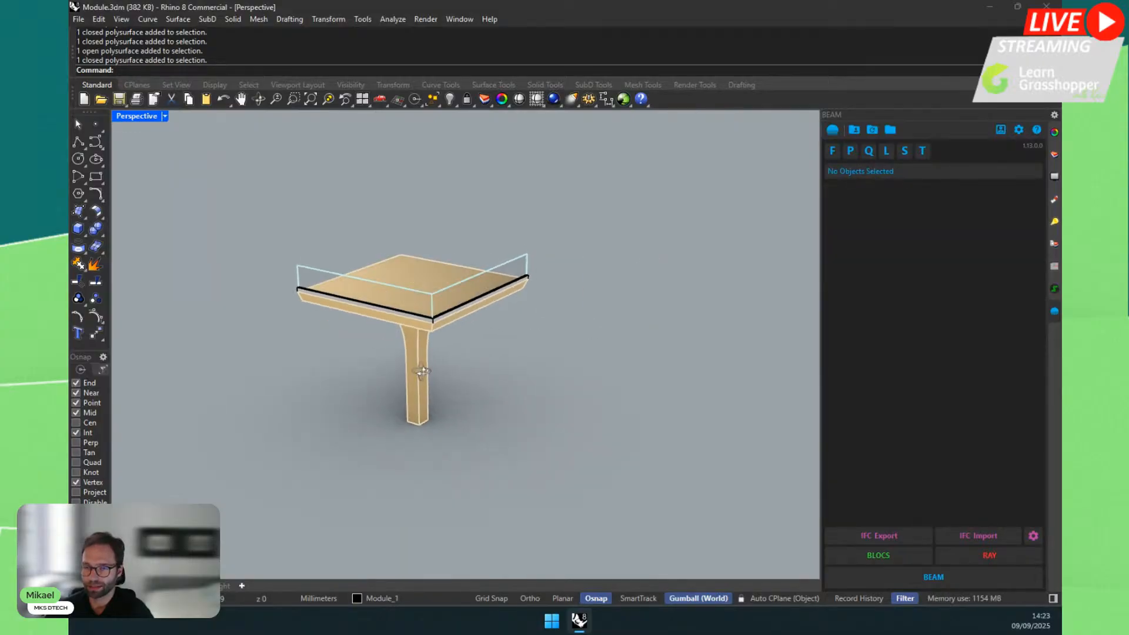
{"action": "left_click_drag", "start_coordinate": [245, 182], "coordinate": [560, 501]}
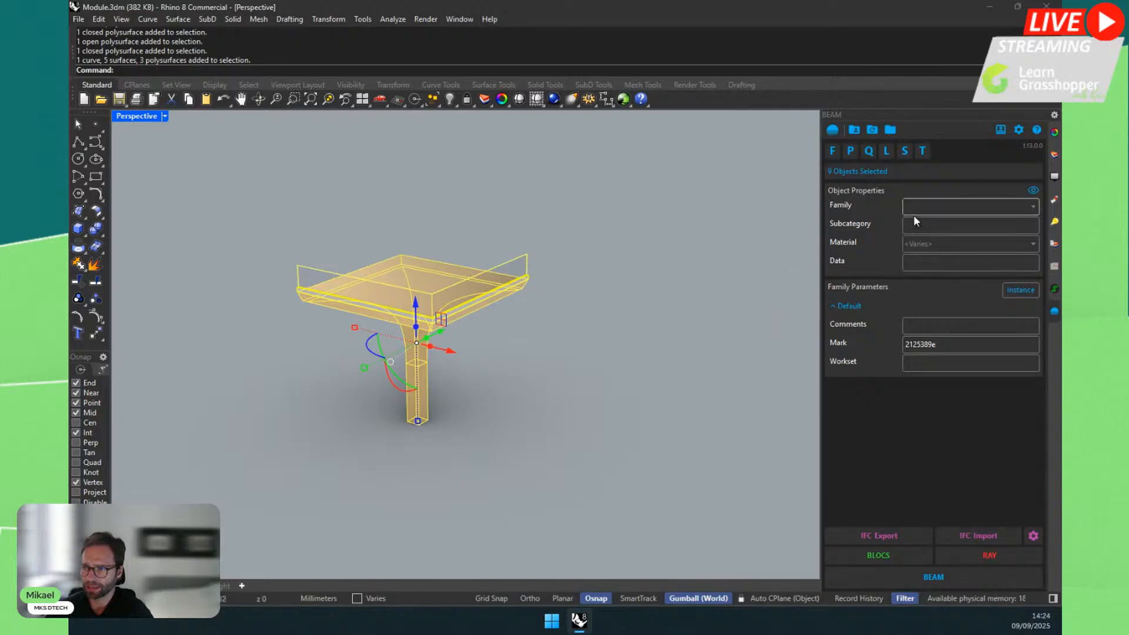
{"action": "left_click", "coordinate": [929, 206]}
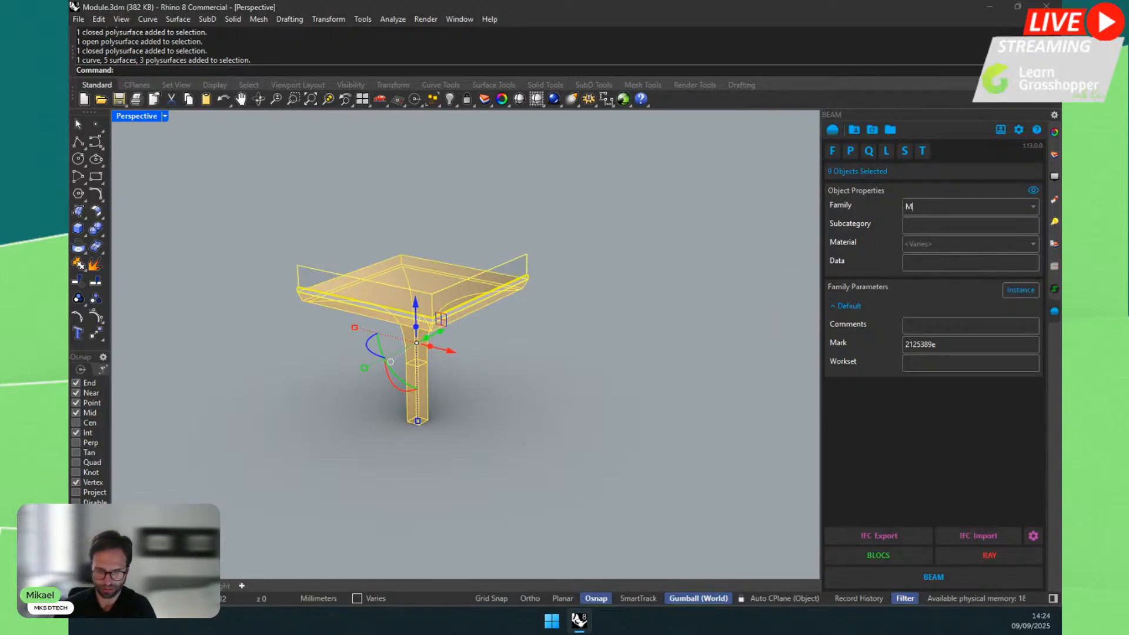
{"action": "type", "text": "M"}
{"action": "left_click", "coordinate": [545, 209]}
Step: Select all curves in the model with SelCrv and delete them
{"action": "type", "text": "S"}
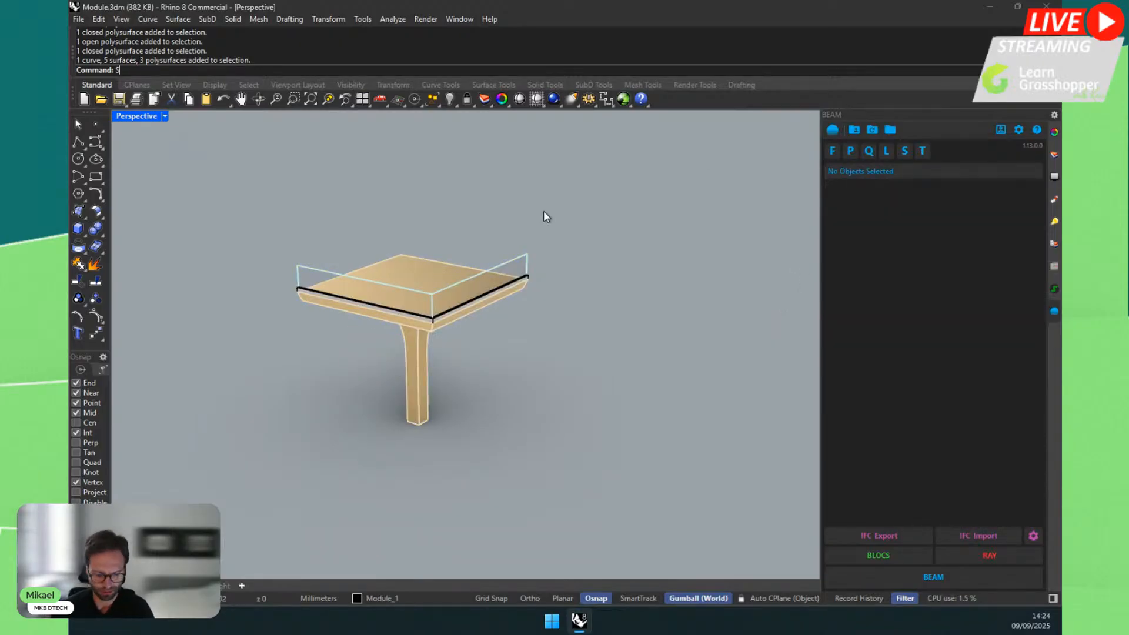
{"action": "type", "text": "elCrv"}
{"action": "key", "text": "Return"}
{"action": "key", "text": "Delete"}
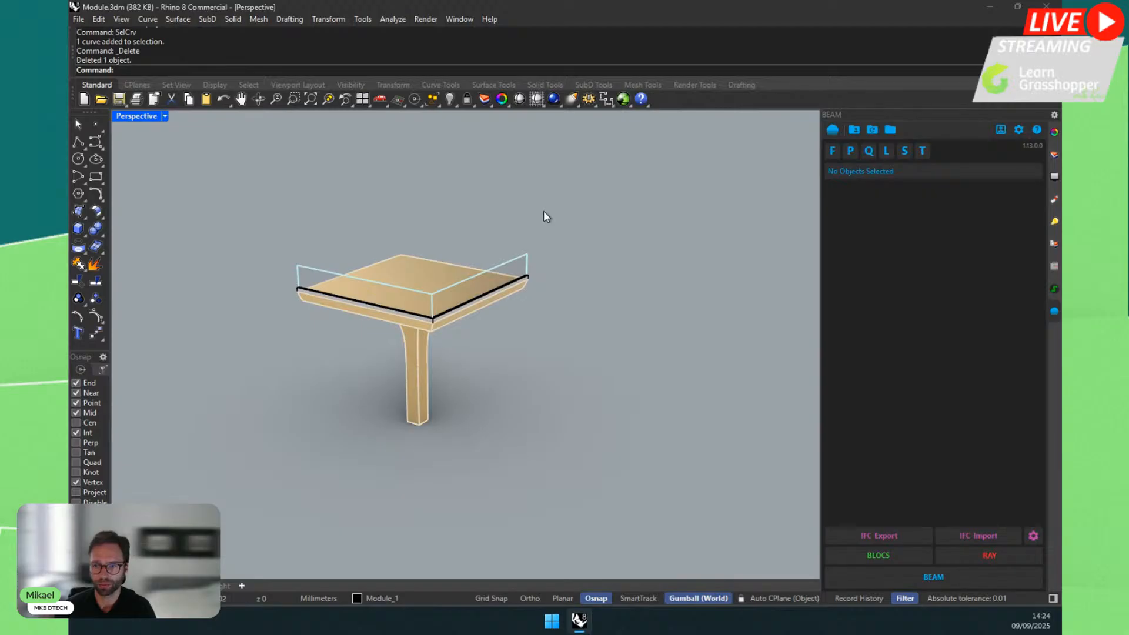
Step: Select all objects of the module and set their BEAM family to "Module"
{"action": "left_click_drag", "start_coordinate": [188, 177], "coordinate": [588, 501]}
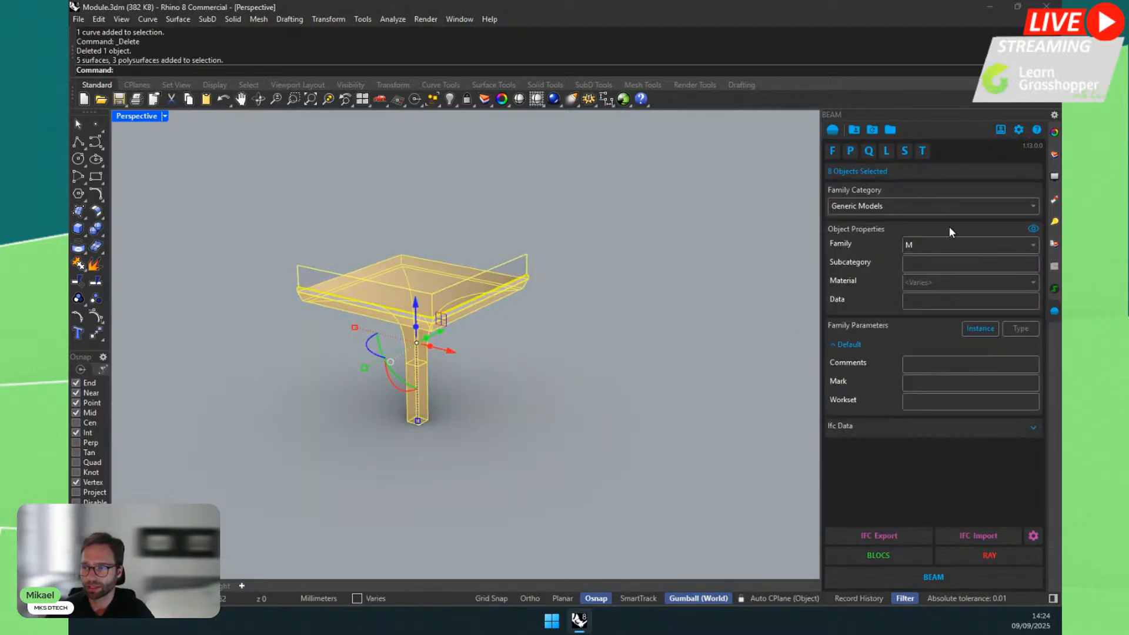
{"action": "left_click", "coordinate": [933, 248]}
{"action": "key", "text": "BackSpace"}
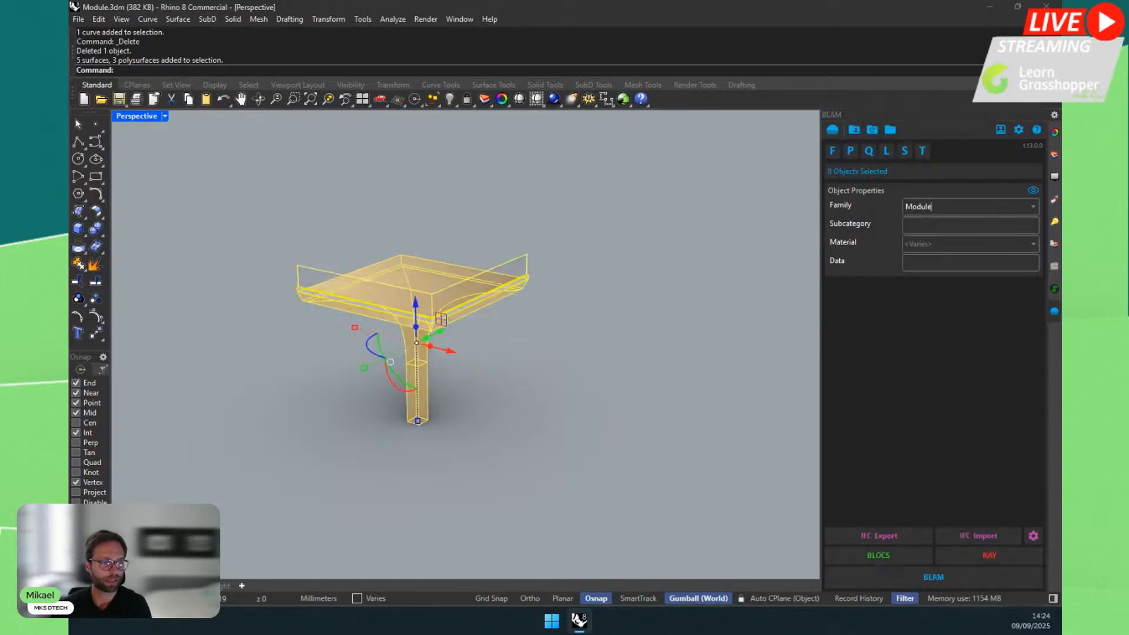
{"action": "type", "text": "Module"}
{"action": "key", "text": "Return"}
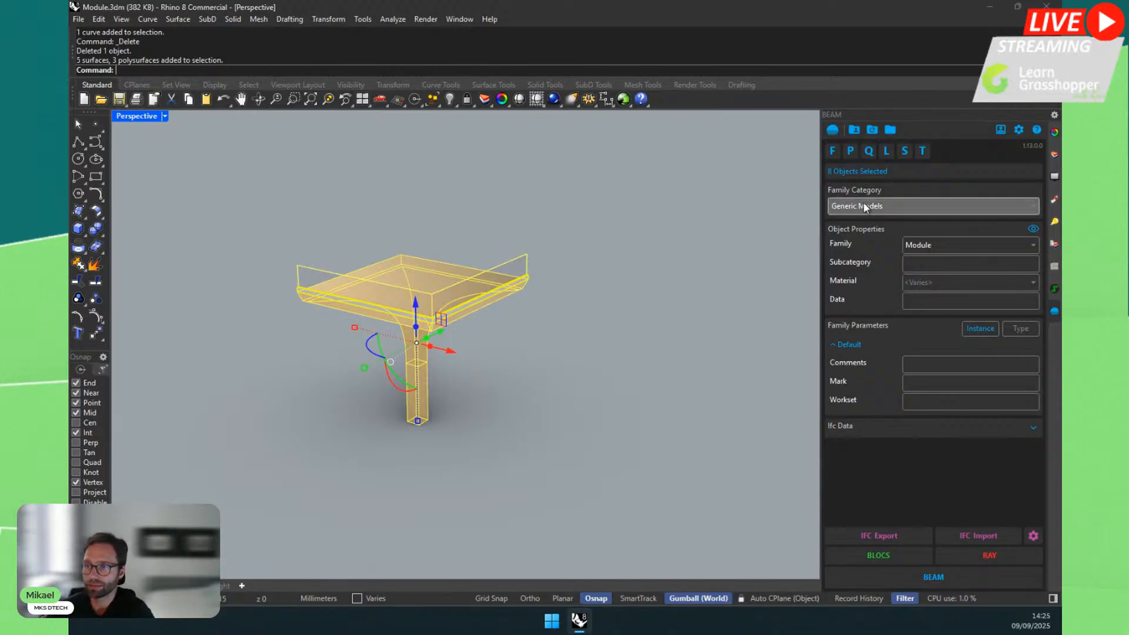
Step: Try Columns and Floors as the module's family category, and settle on Furniture
{"action": "left_click", "coordinate": [1012, 206]}
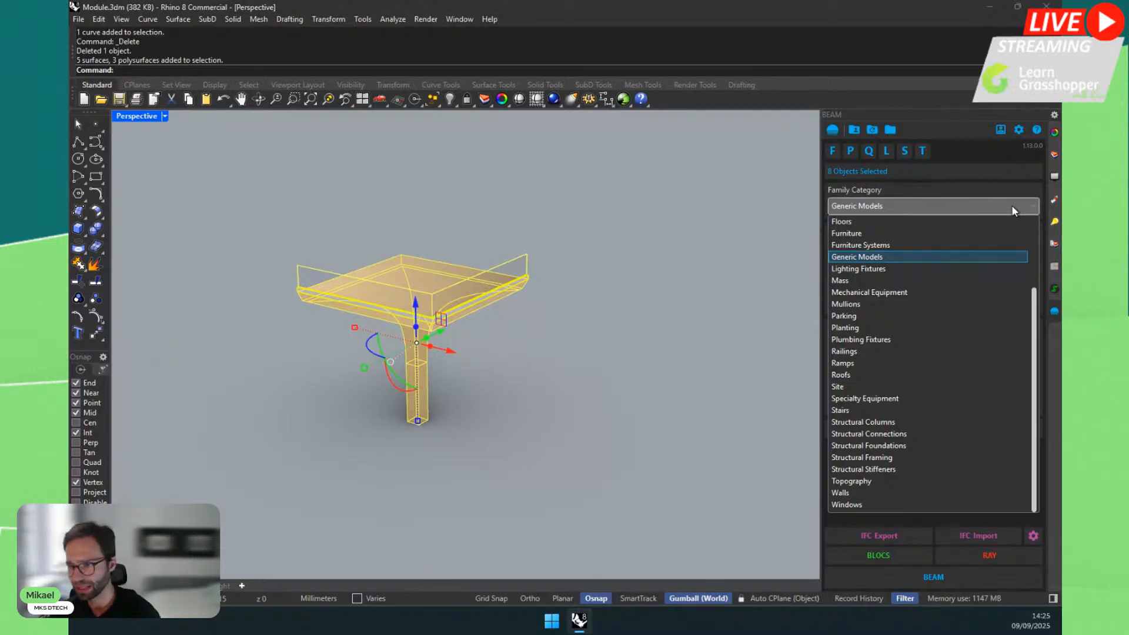
{"action": "scroll", "coordinate": [904, 323], "scroll_direction": "up", "scroll_amount": 3}
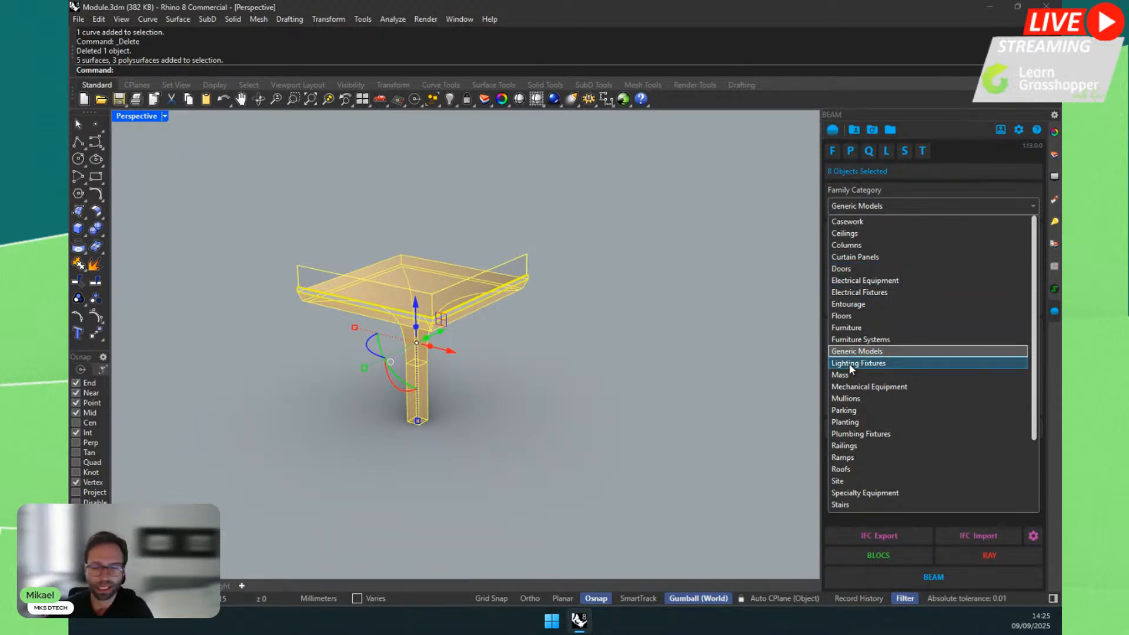
{"action": "left_click", "coordinate": [847, 245]}
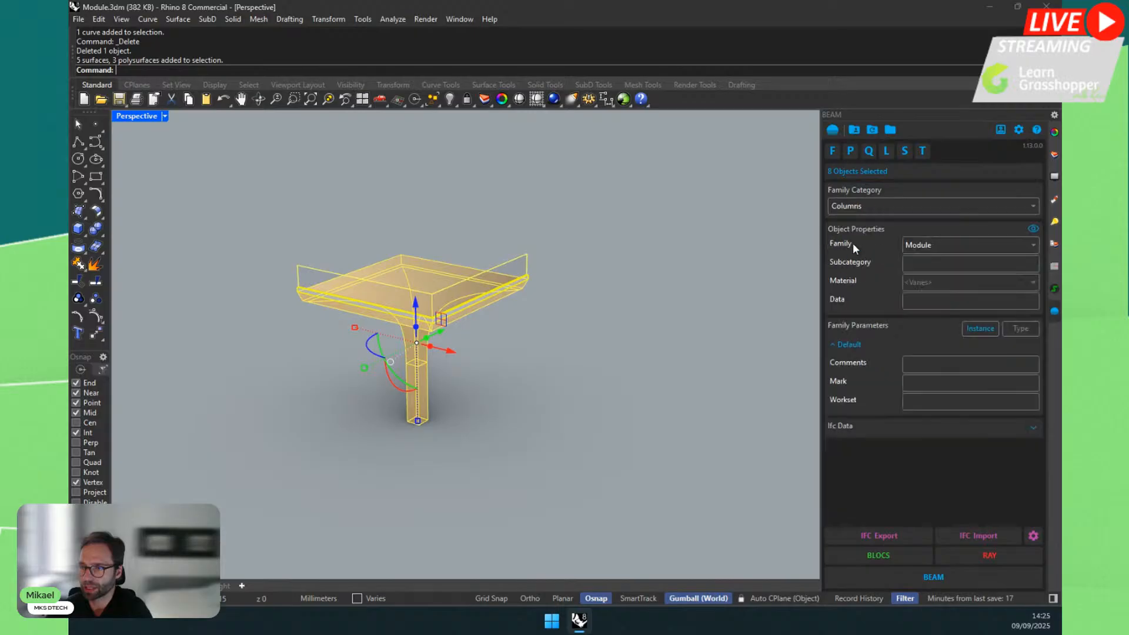
{"action": "left_click", "coordinate": [860, 208]}
{"action": "left_click", "coordinate": [847, 296]}
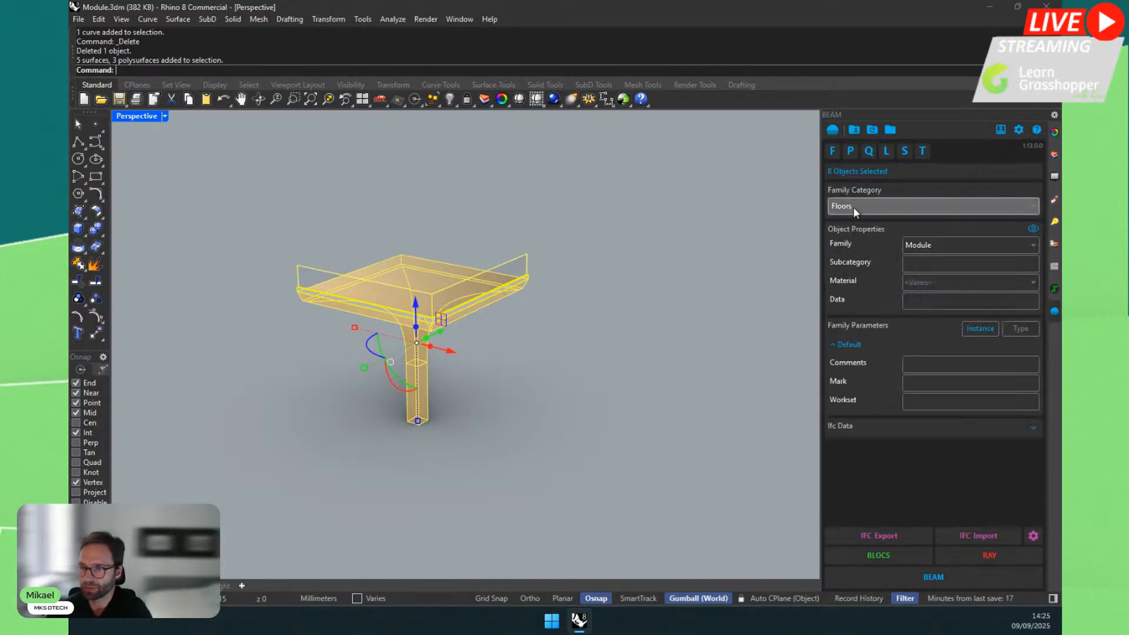
{"action": "left_click", "coordinate": [853, 207]}
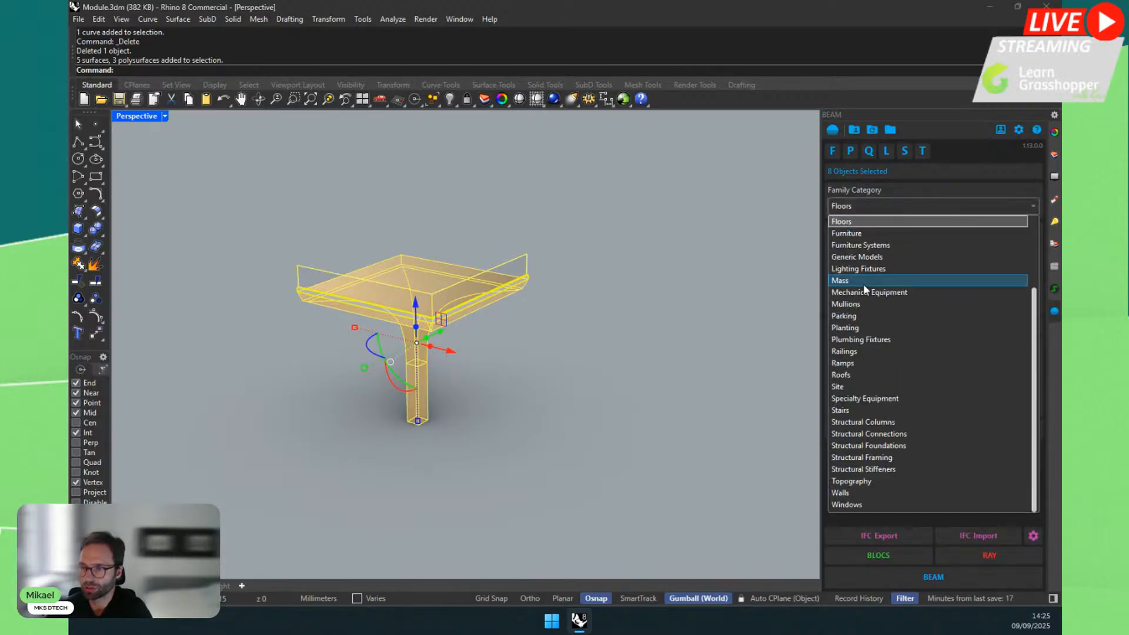
{"action": "left_click", "coordinate": [850, 235]}
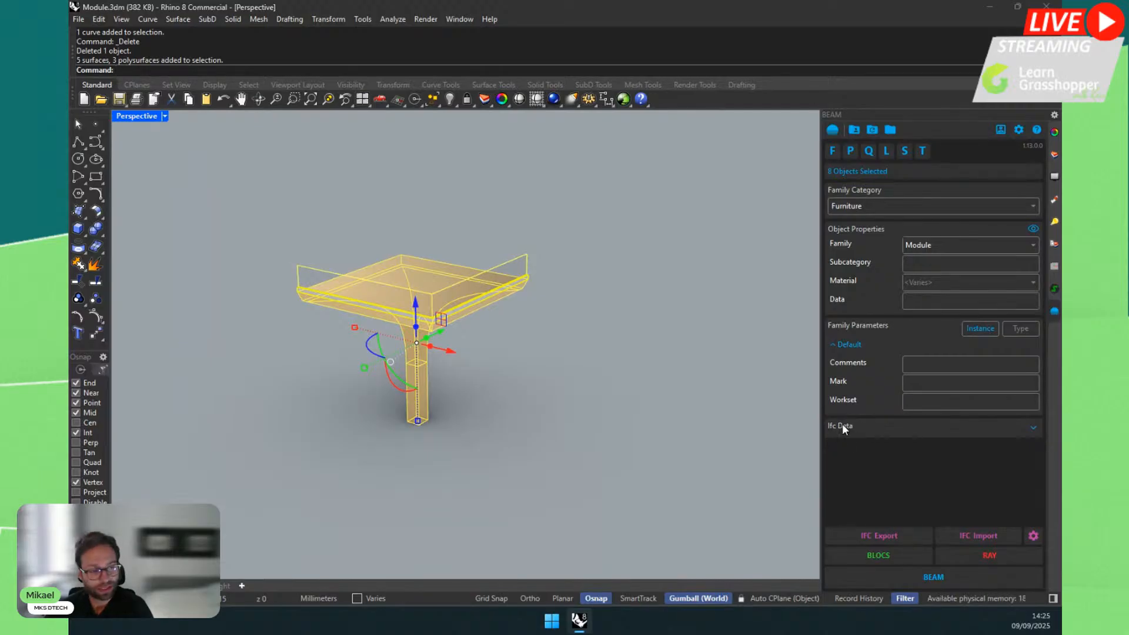
Step: Expand the module's Ifc Data properties and review the available IFC types, keeping <Automatic>
{"action": "left_click", "coordinate": [1032, 428]}
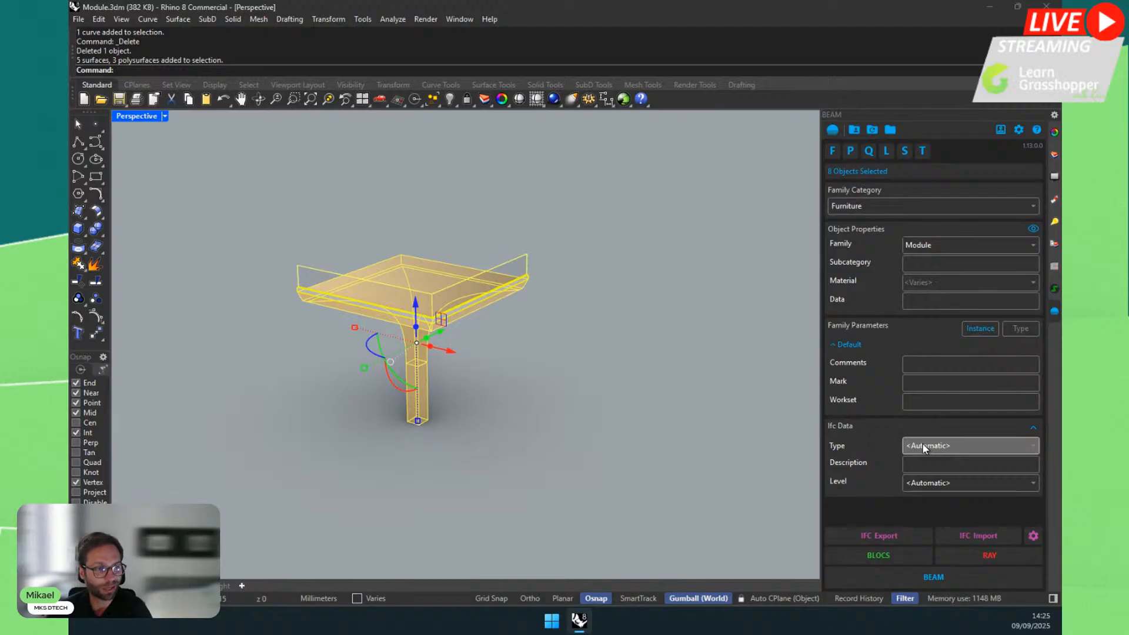
{"action": "left_click", "coordinate": [1021, 445]}
{"action": "scroll", "coordinate": [1015, 436], "scroll_direction": "down", "scroll_amount": 1}
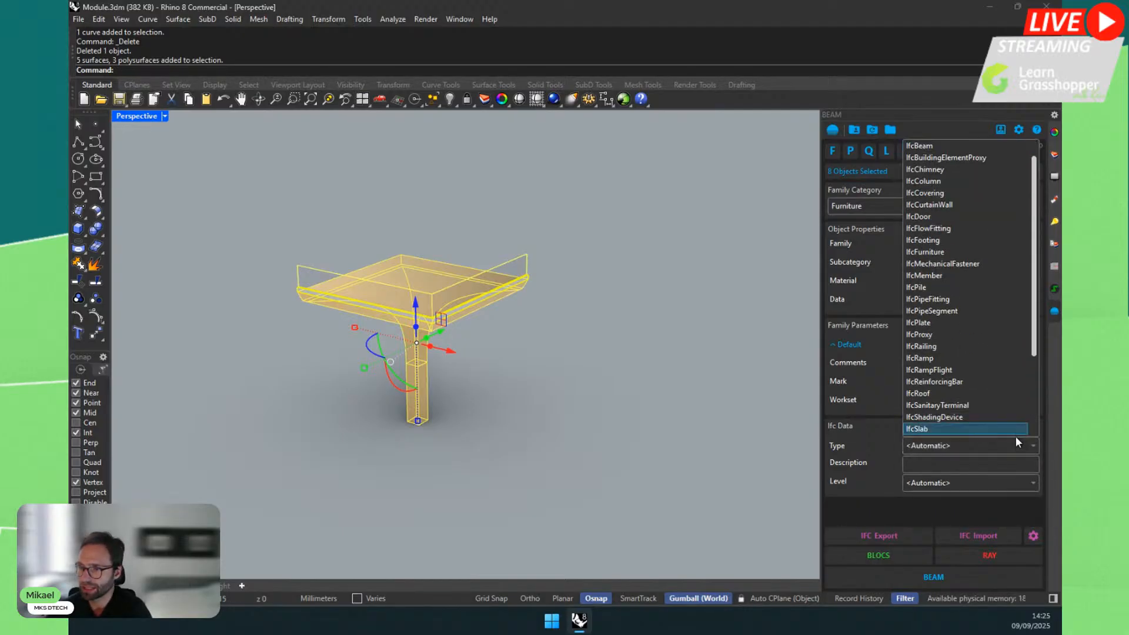
{"action": "scroll", "coordinate": [975, 284], "scroll_direction": "up", "scroll_amount": 2}
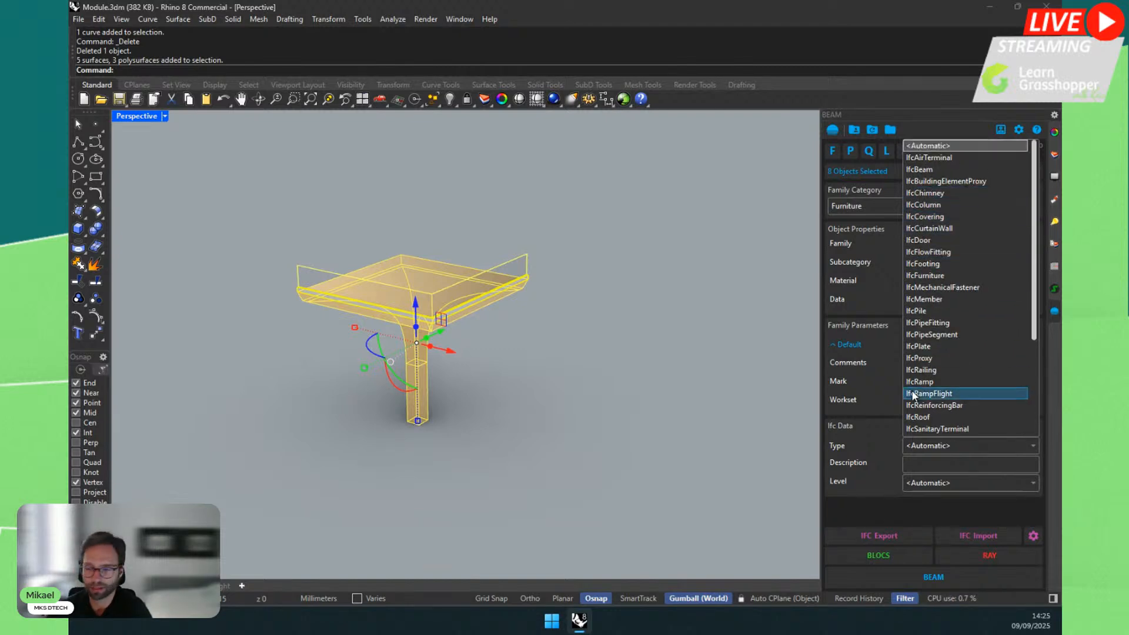
{"action": "left_click", "coordinate": [877, 445]}
Step: Review the family category options without changing Furniture, and open the MKS BEAM online manual
{"action": "left_click", "coordinate": [845, 205]}
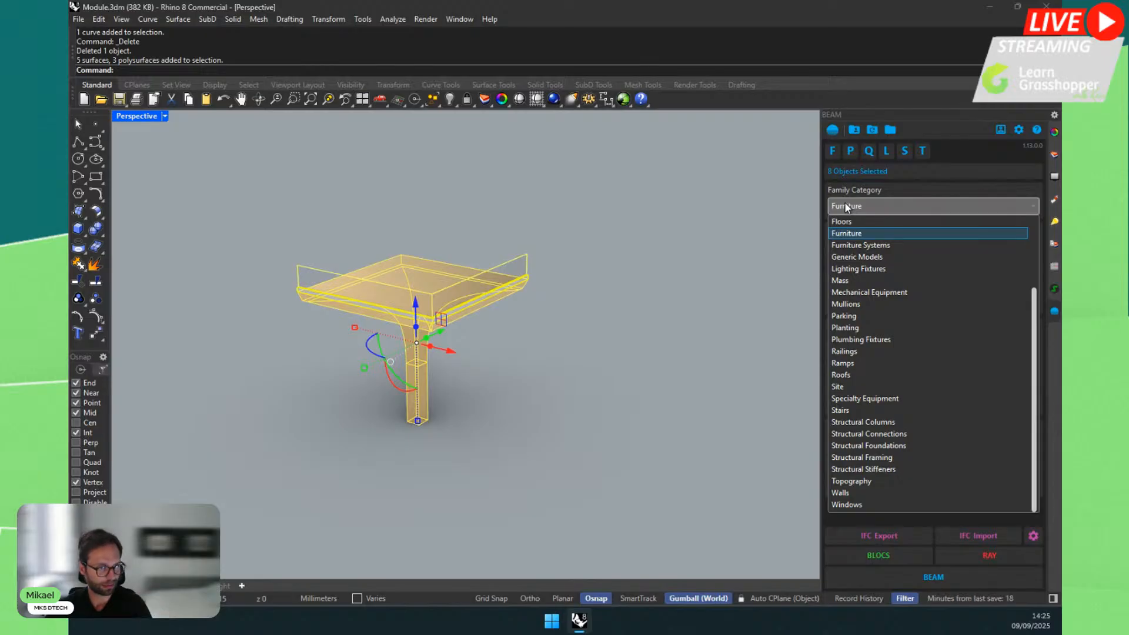
{"action": "left_click", "coordinate": [888, 196]}
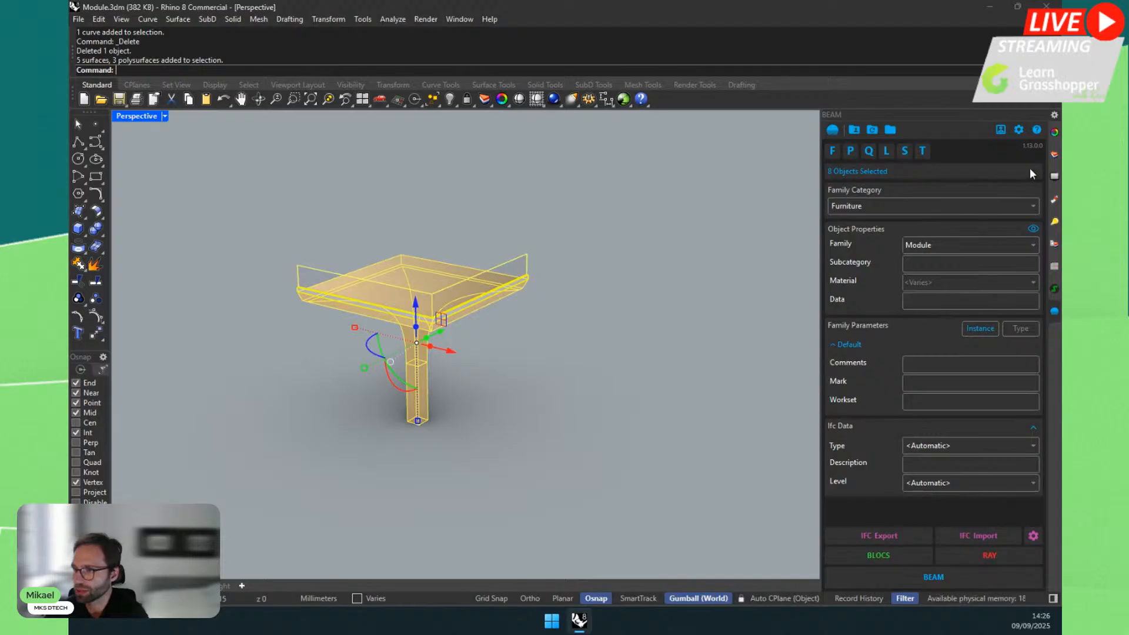
{"action": "left_click", "coordinate": [1037, 130]}
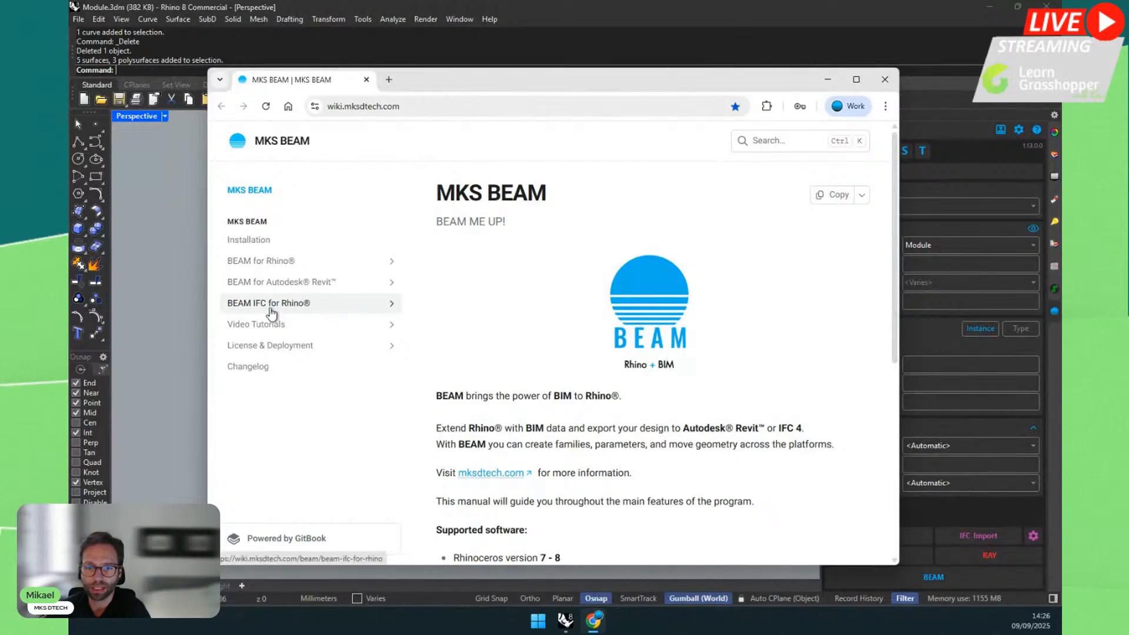
Step: Open IFC Types Mapping under BEAM IFC for Rhino in the manual, examine which IFC type each BEAM category maps to, and return to Rhino
{"action": "left_click", "coordinate": [268, 303]}
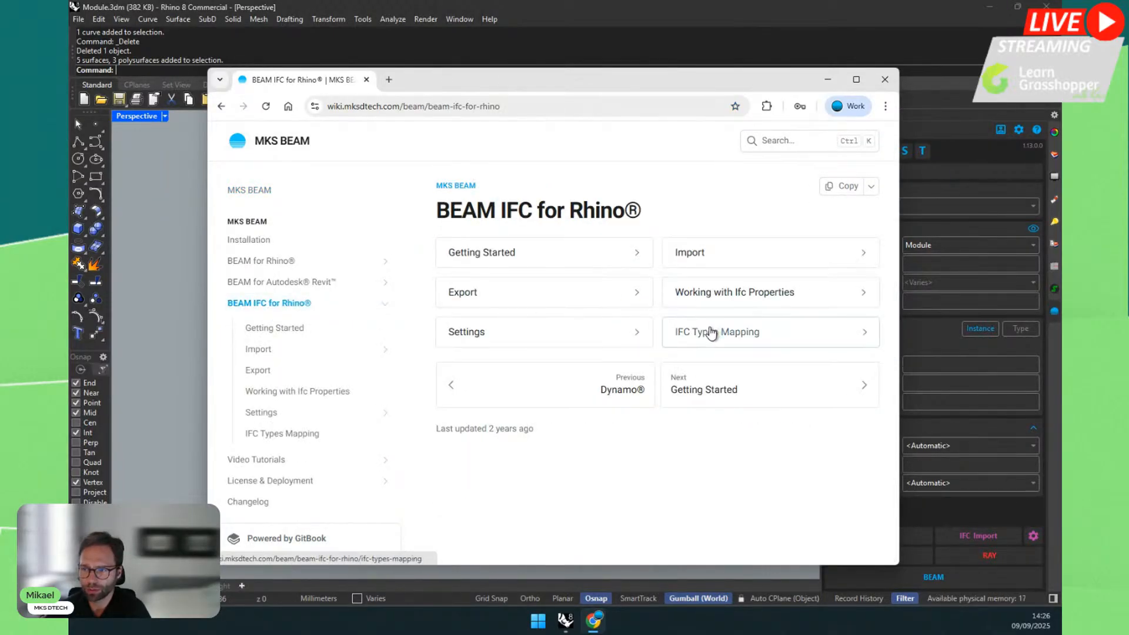
{"action": "left_click", "coordinate": [713, 329]}
{"action": "scroll", "coordinate": [800, 310], "scroll_direction": "down", "scroll_amount": 3}
{"action": "scroll", "coordinate": [799, 307], "scroll_direction": "down", "scroll_amount": 3}
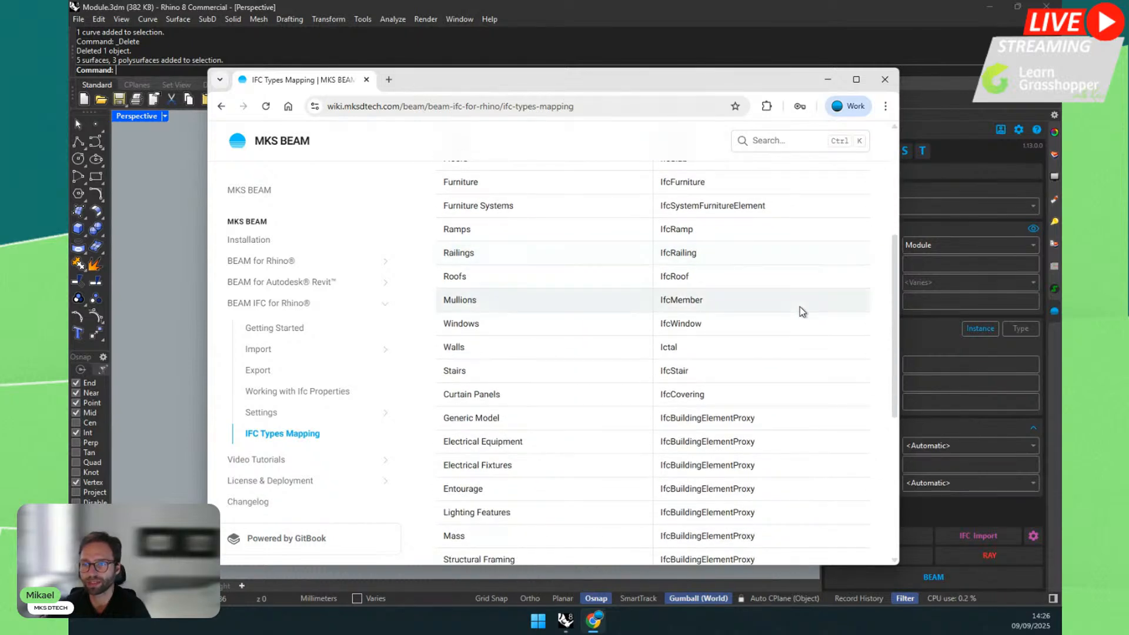
{"action": "scroll", "coordinate": [550, 363], "scroll_direction": "down", "scroll_amount": 3}
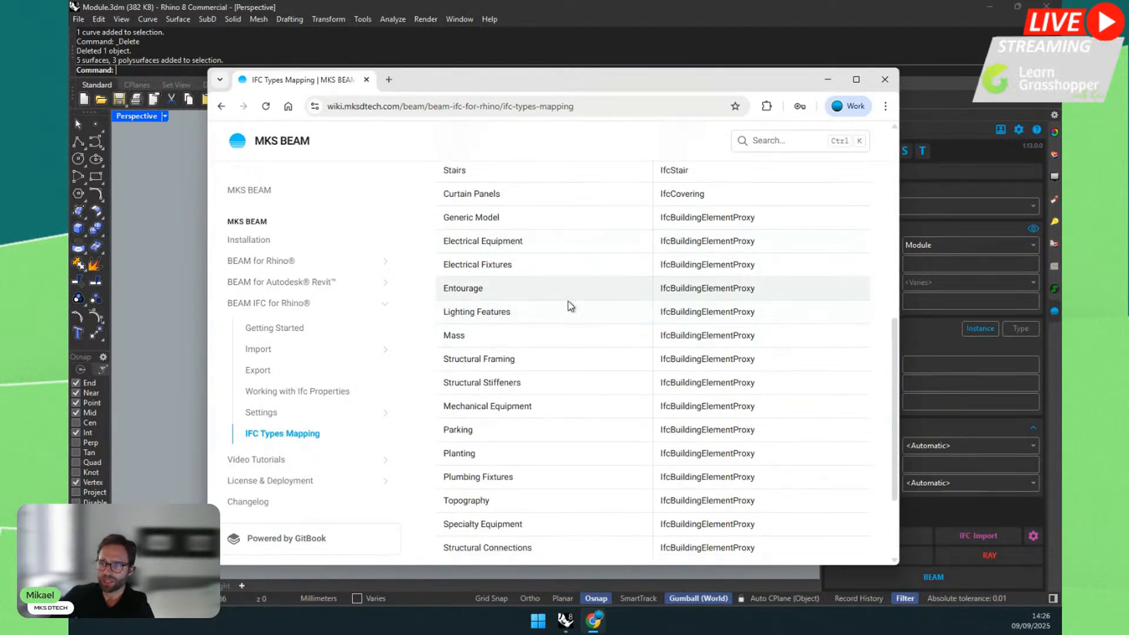
{"action": "scroll", "coordinate": [582, 320], "scroll_direction": "up", "scroll_amount": 3}
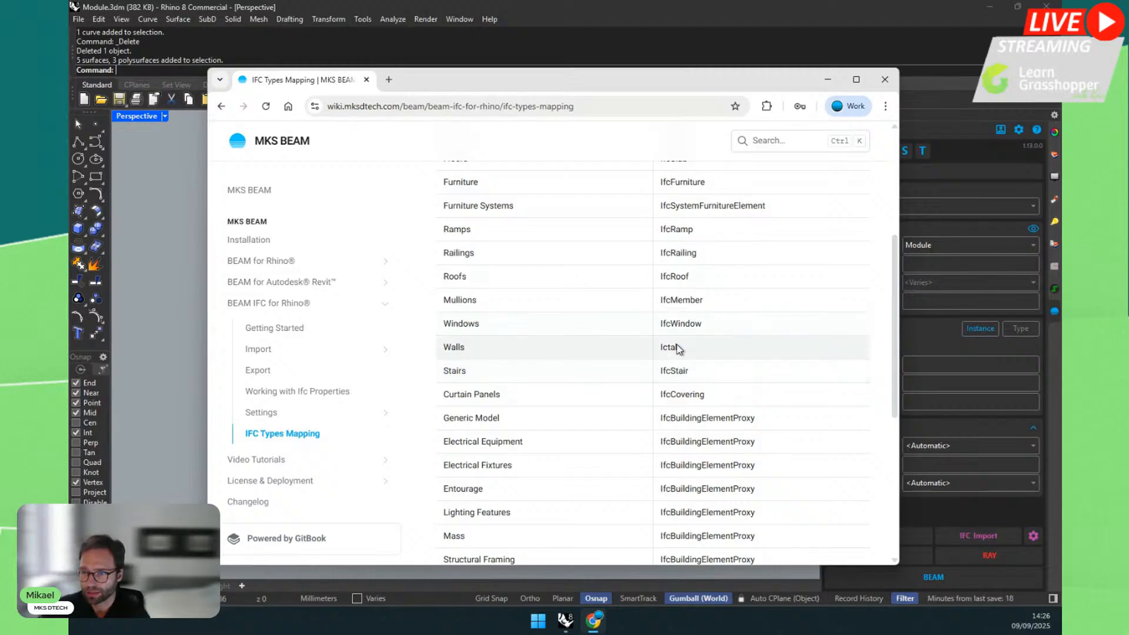
{"action": "left_click_drag", "start_coordinate": [660, 347], "coordinate": [667, 348]}
{"action": "scroll", "coordinate": [647, 341], "scroll_direction": "up", "scroll_amount": 2}
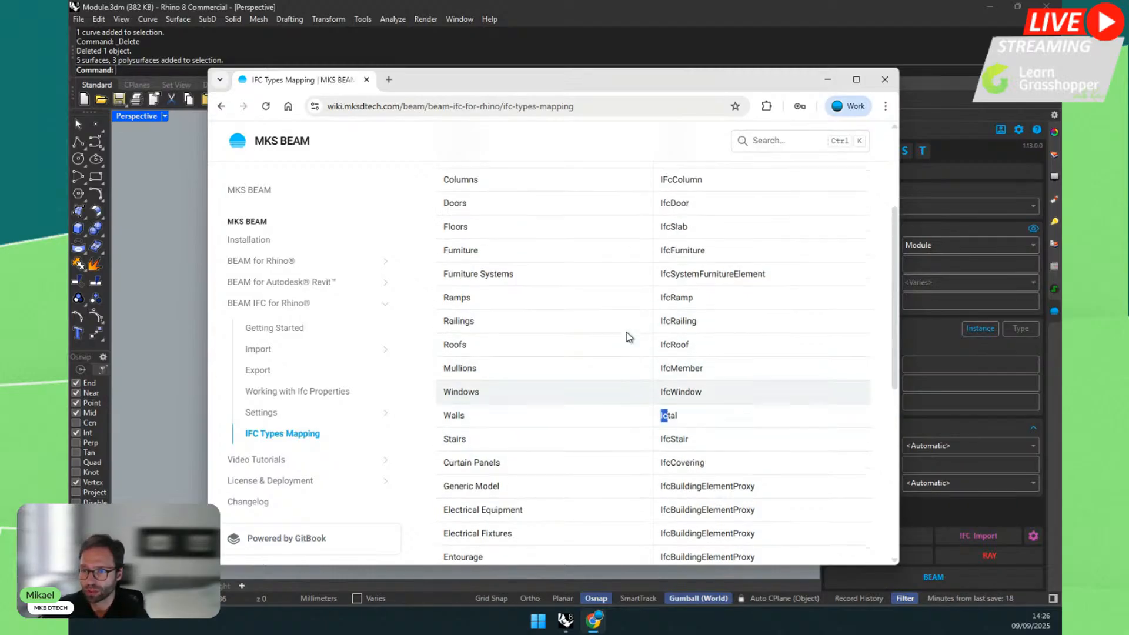
{"action": "left_click", "coordinate": [537, 398]}
{"action": "scroll", "coordinate": [561, 336], "scroll_direction": "up", "scroll_amount": 1}
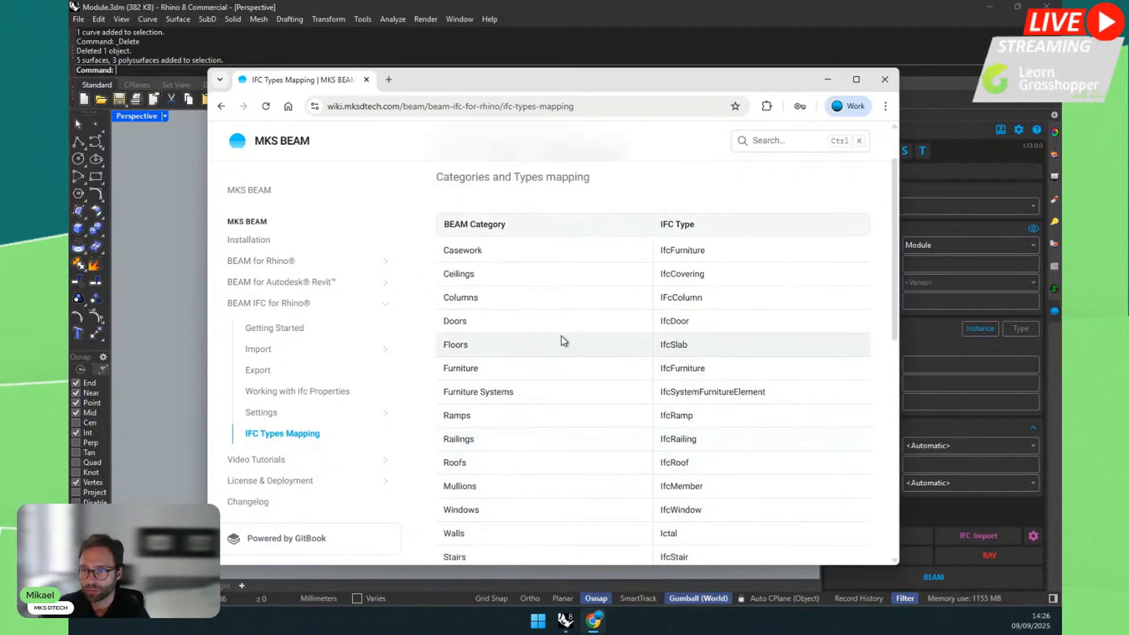
{"action": "scroll", "coordinate": [647, 300], "scroll_direction": "down", "scroll_amount": 1}
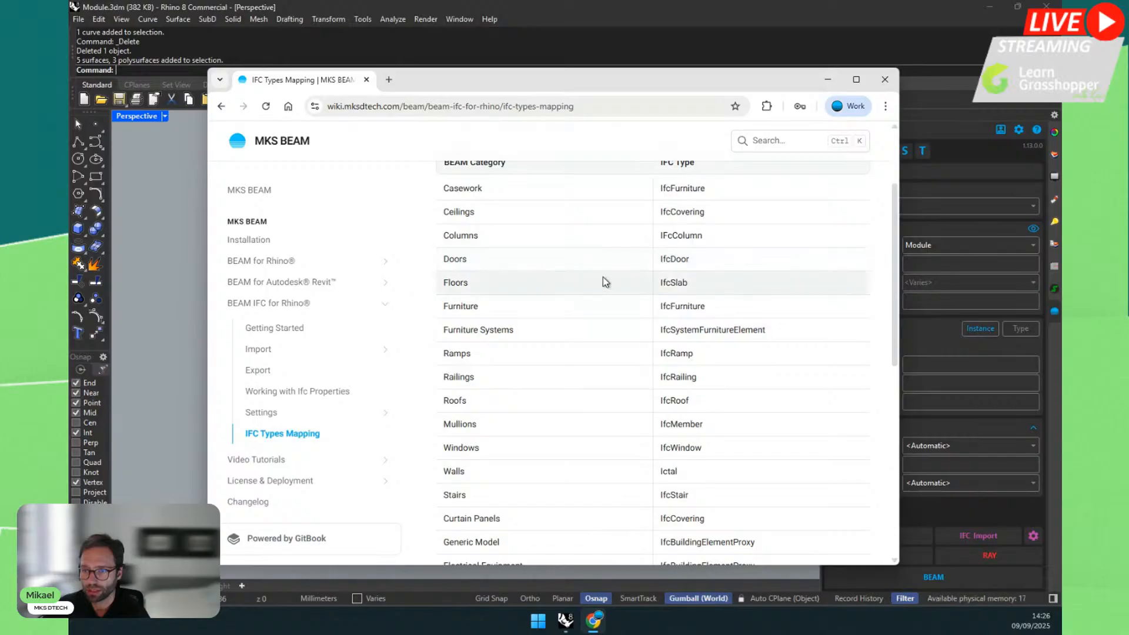
{"action": "left_click", "coordinate": [826, 80]}
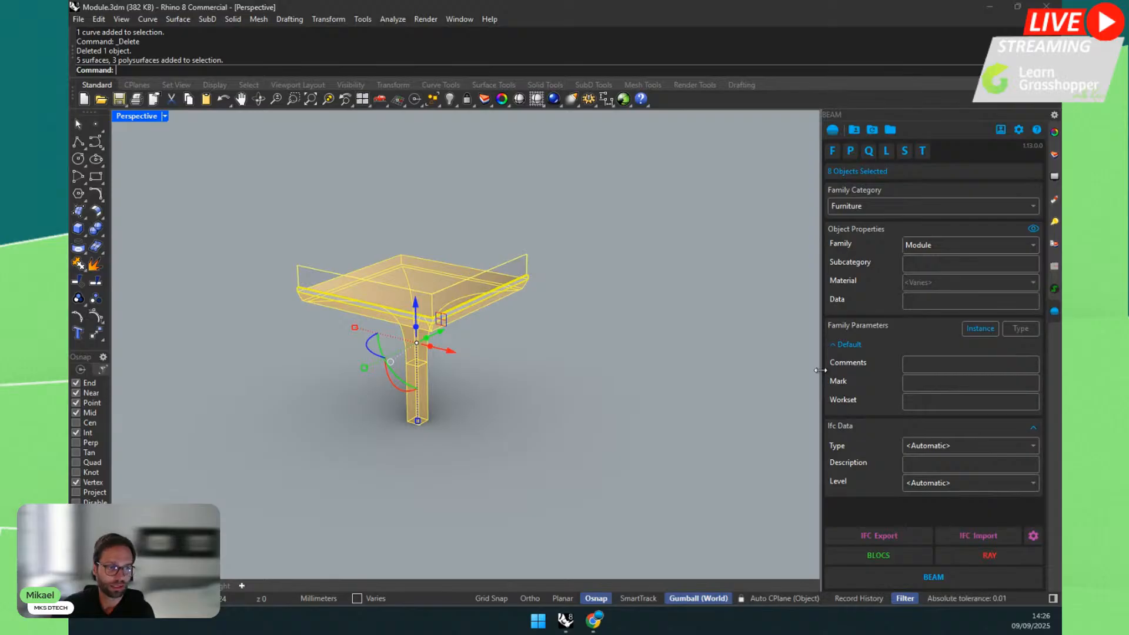
Step: Review the IFC type options for the module and set its family category to Generic Models
{"action": "left_click", "coordinate": [944, 448]}
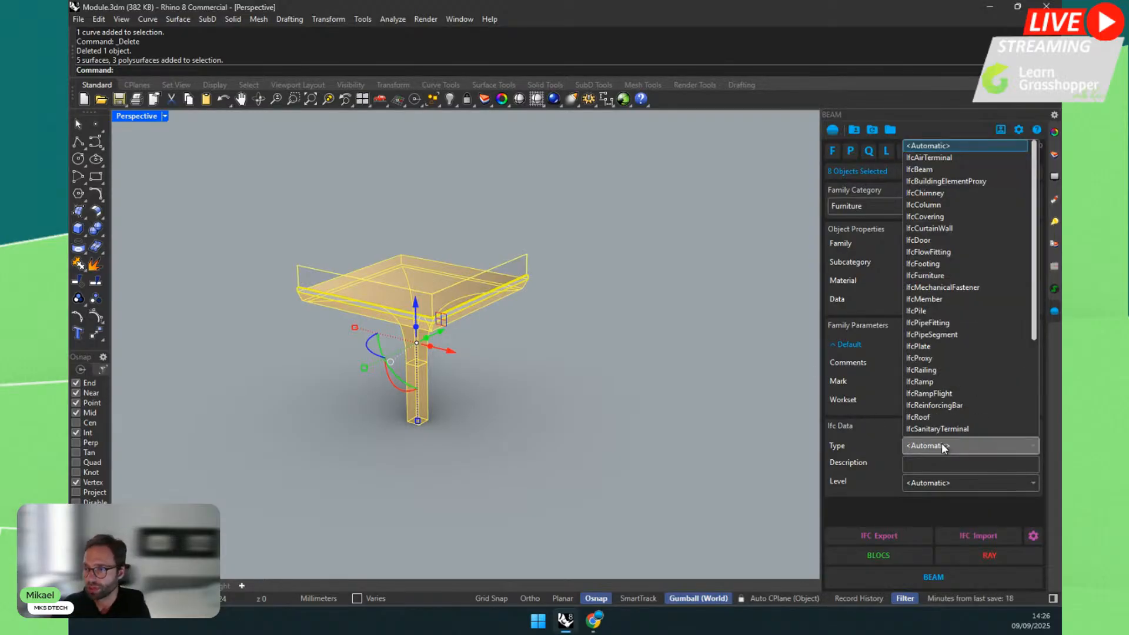
{"action": "scroll", "coordinate": [922, 308], "scroll_direction": "down", "scroll_amount": 1}
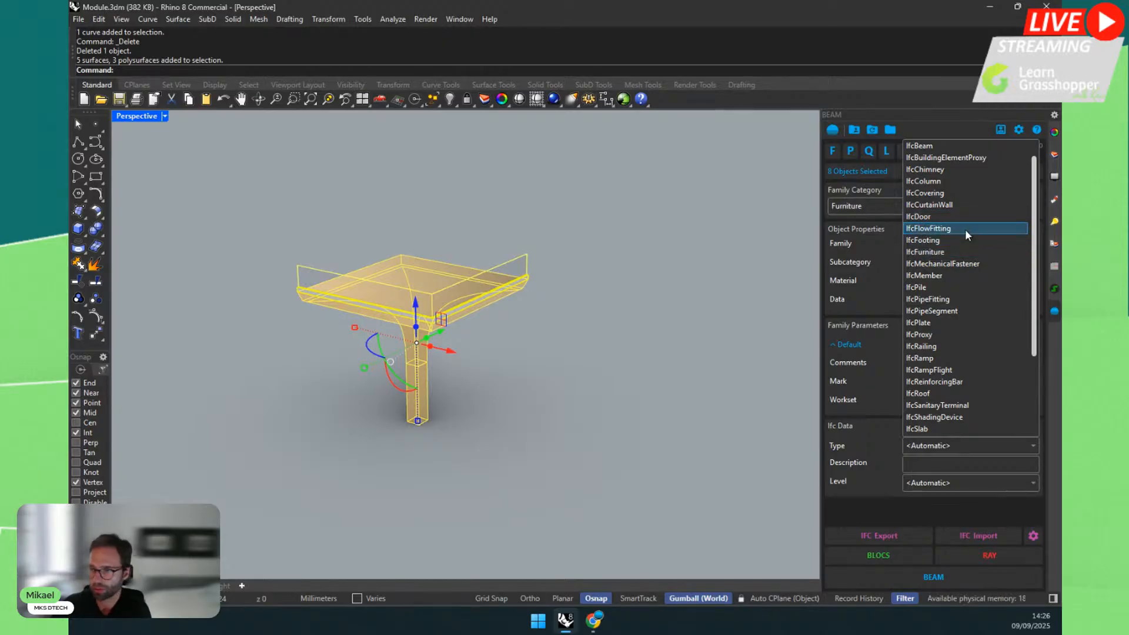
{"action": "left_click", "coordinate": [863, 207]}
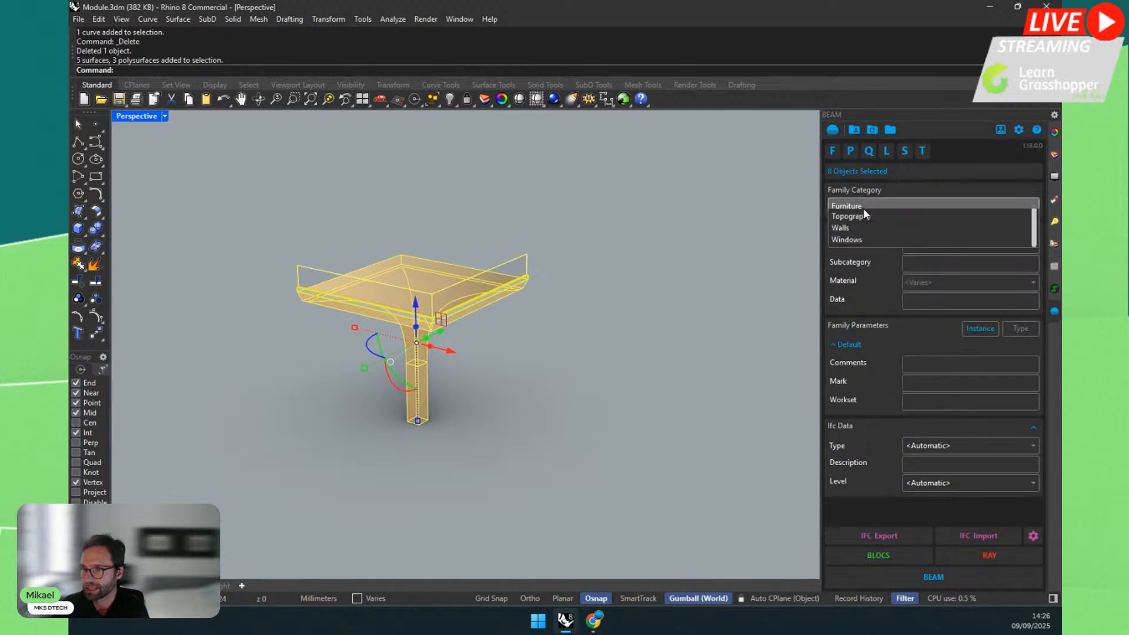
{"action": "left_click", "coordinate": [857, 256]}
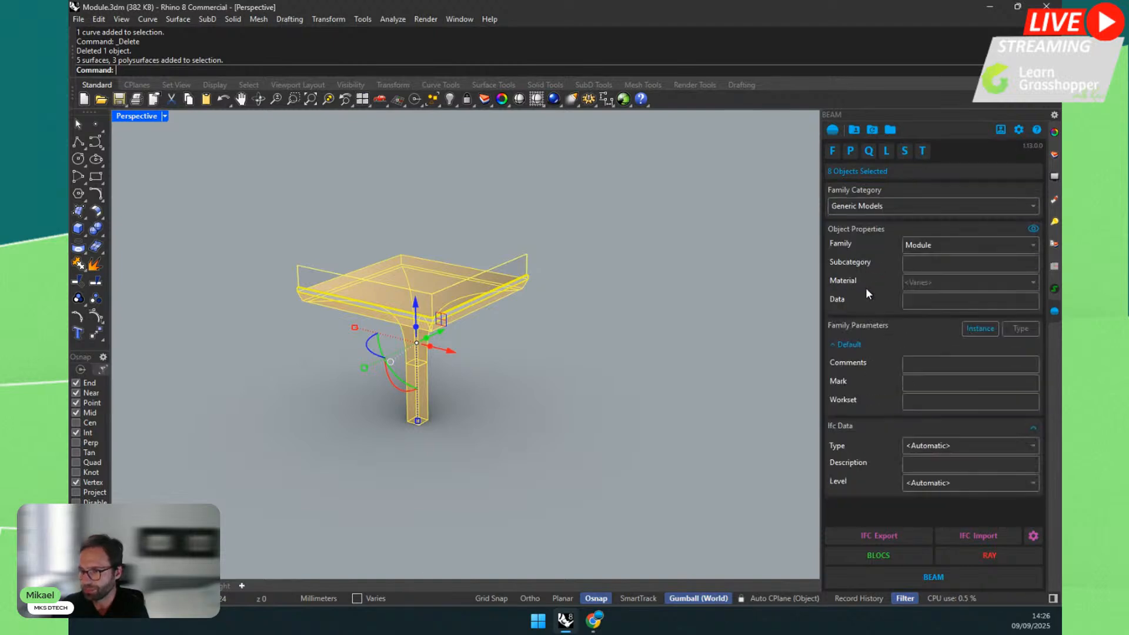
Step: Set the module's IFC type to IfcCovering with the predefined type Cladding
{"action": "left_click", "coordinate": [925, 443]}
{"action": "left_click", "coordinate": [925, 443]}
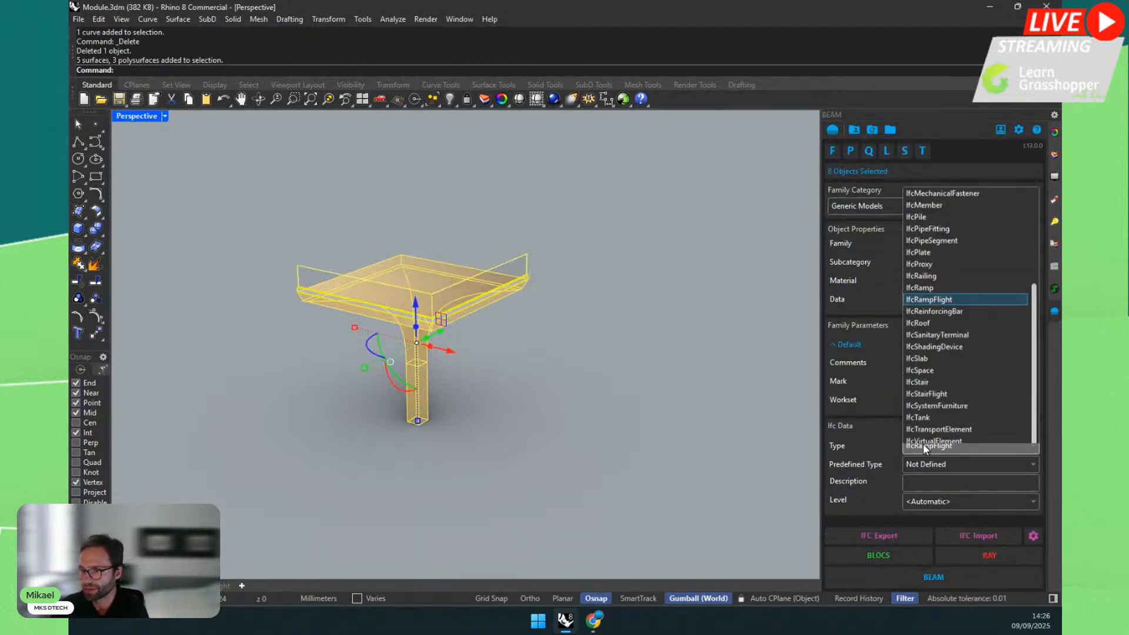
{"action": "scroll", "coordinate": [930, 254], "scroll_direction": "up", "scroll_amount": 5}
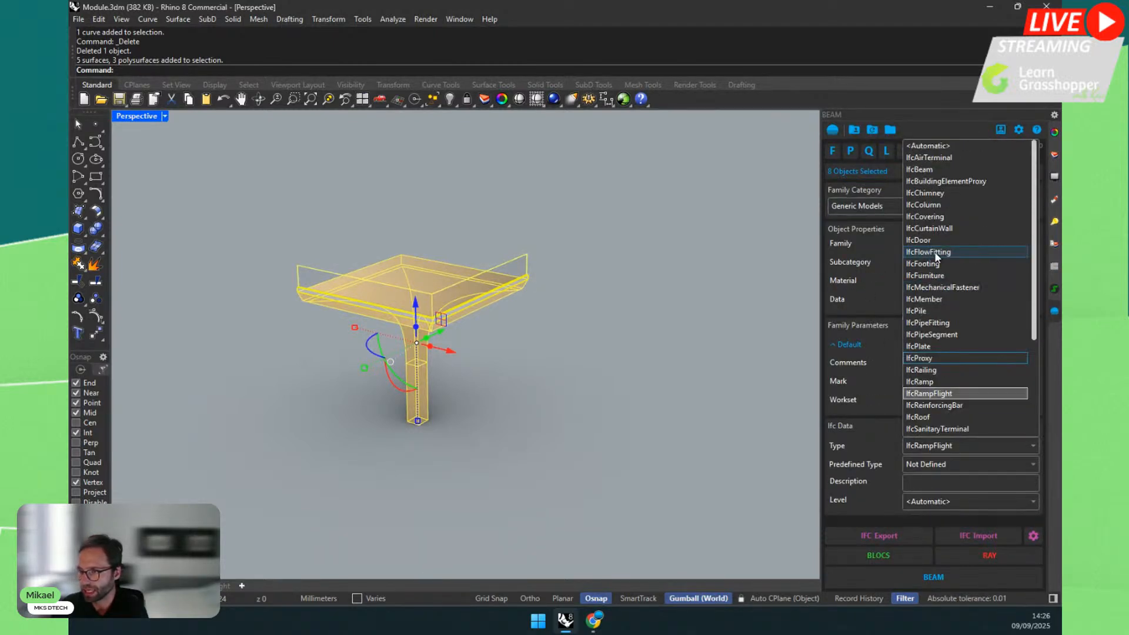
{"action": "left_click", "coordinate": [931, 218]}
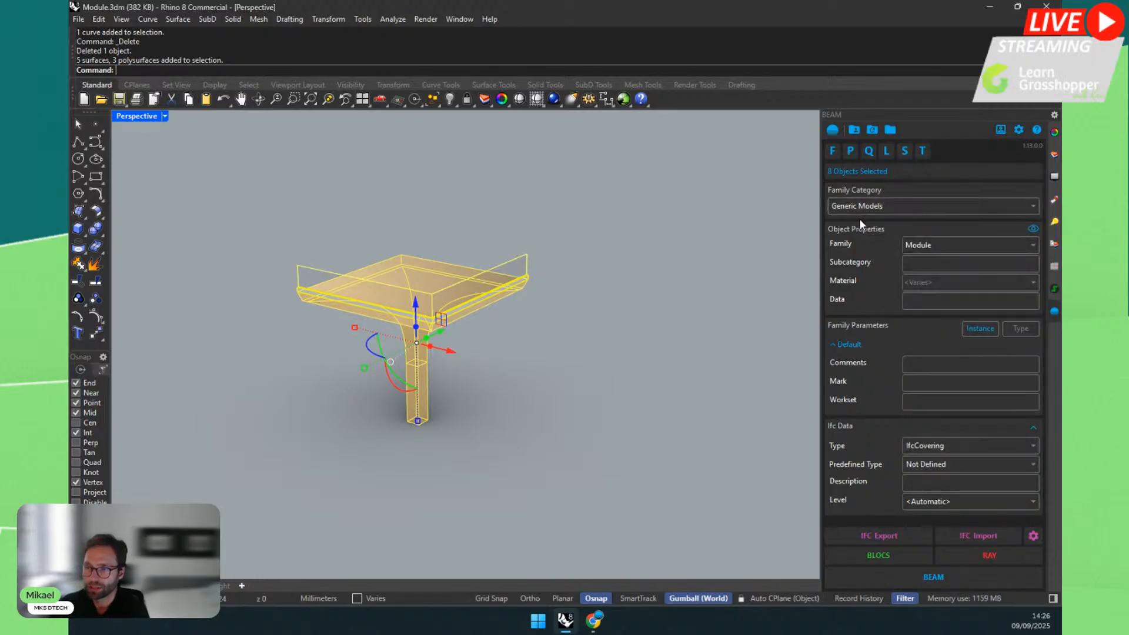
{"action": "left_click", "coordinate": [943, 463]}
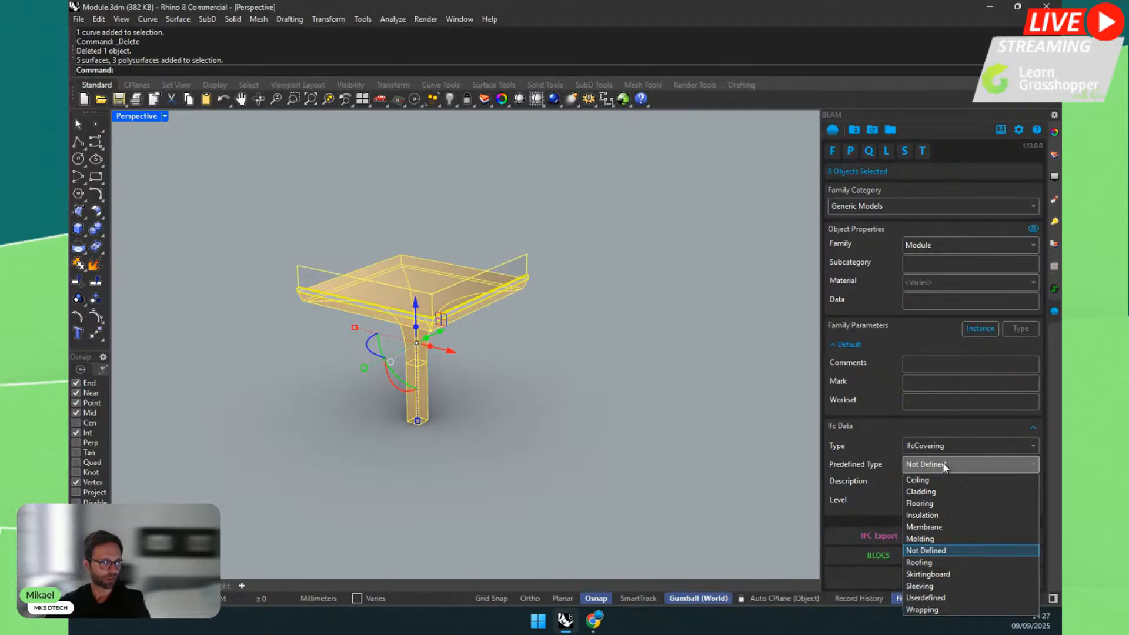
{"action": "left_click", "coordinate": [922, 491]}
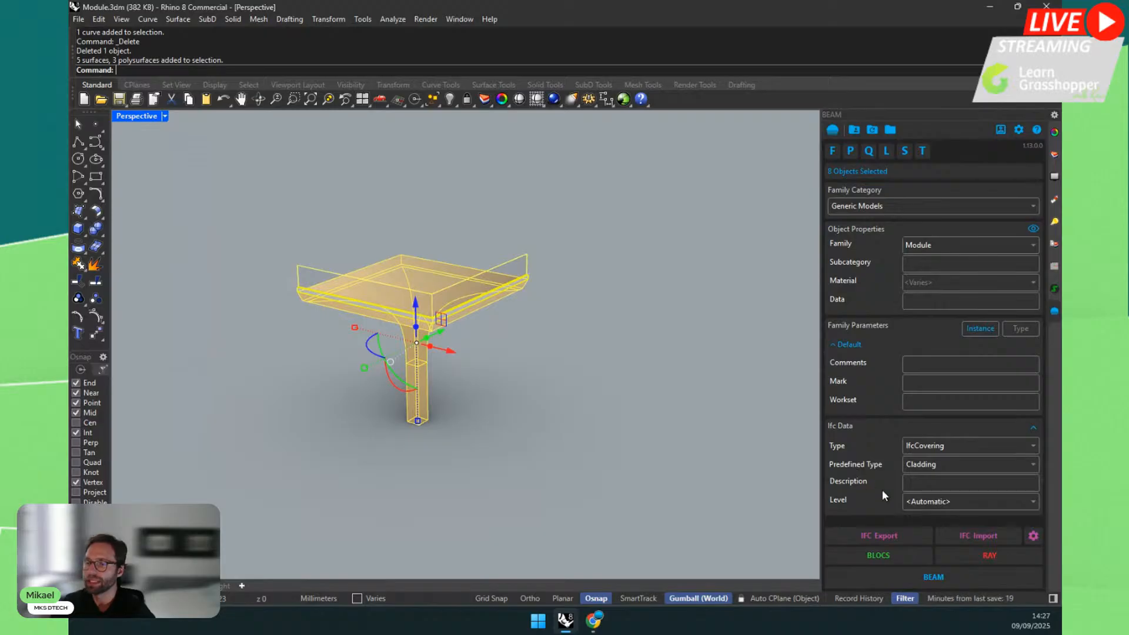
Step: Enter "This is my cladding module" as the module's IFC description
{"action": "left_click", "coordinate": [921, 484]}
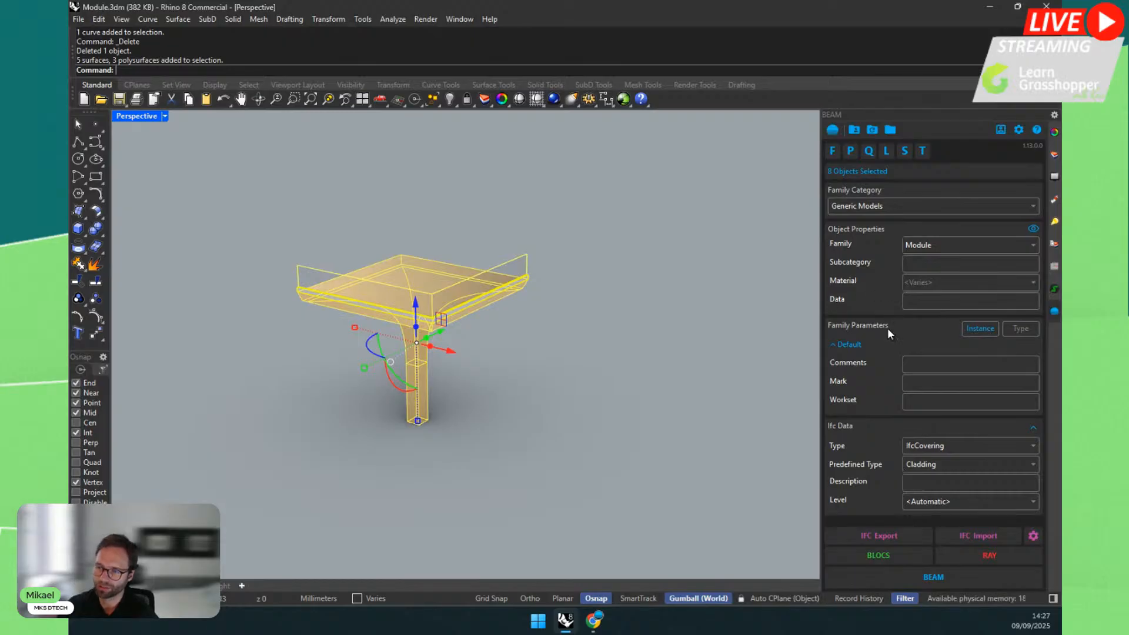
{"action": "left_click", "coordinate": [922, 487]}
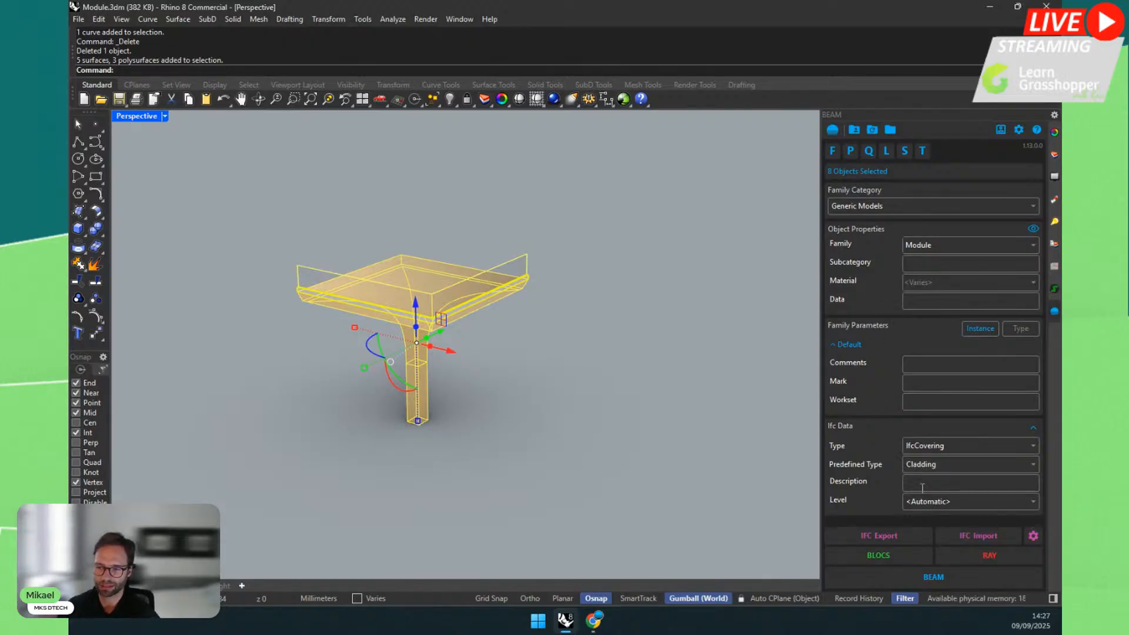
{"action": "type", "text": "This i"}
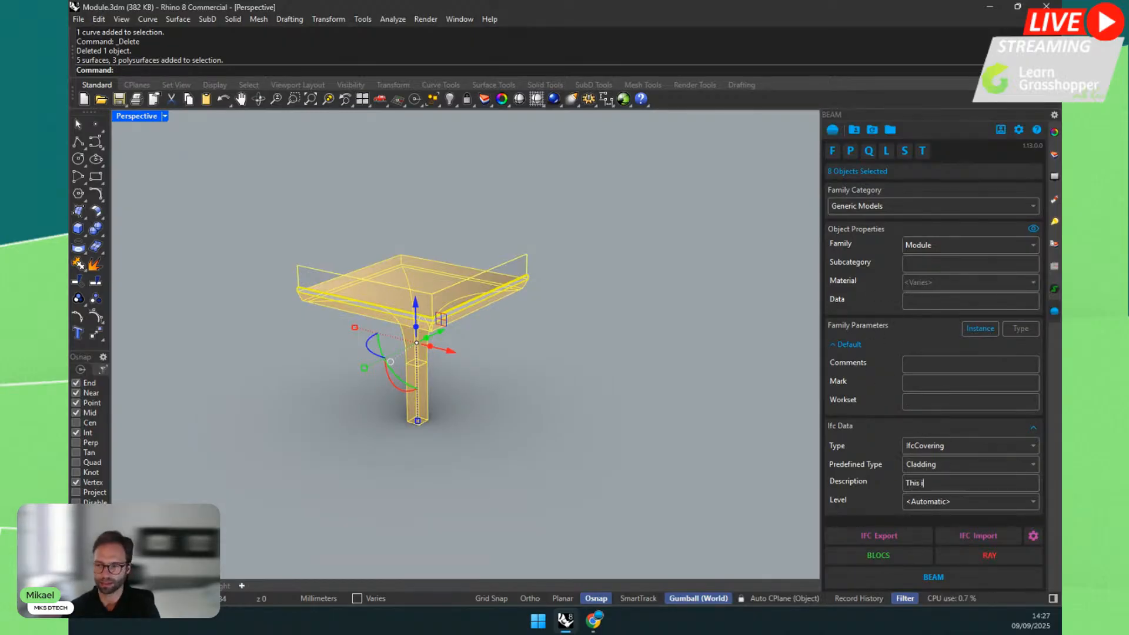
{"action": "type", "text": "s my cladding m"}
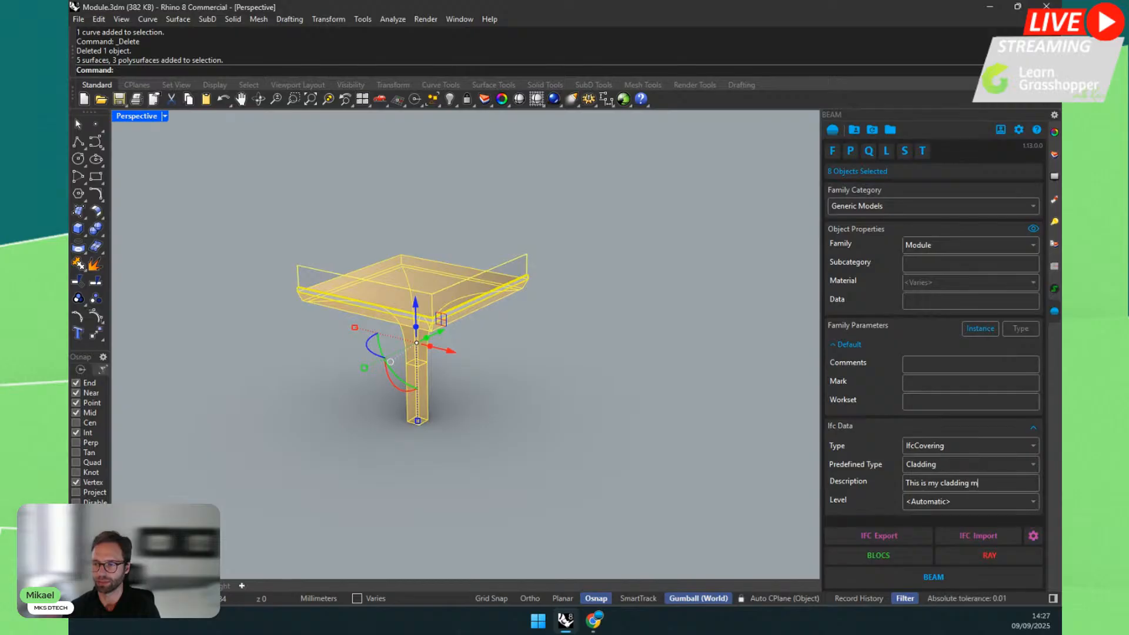
{"action": "type", "text": "odule"}
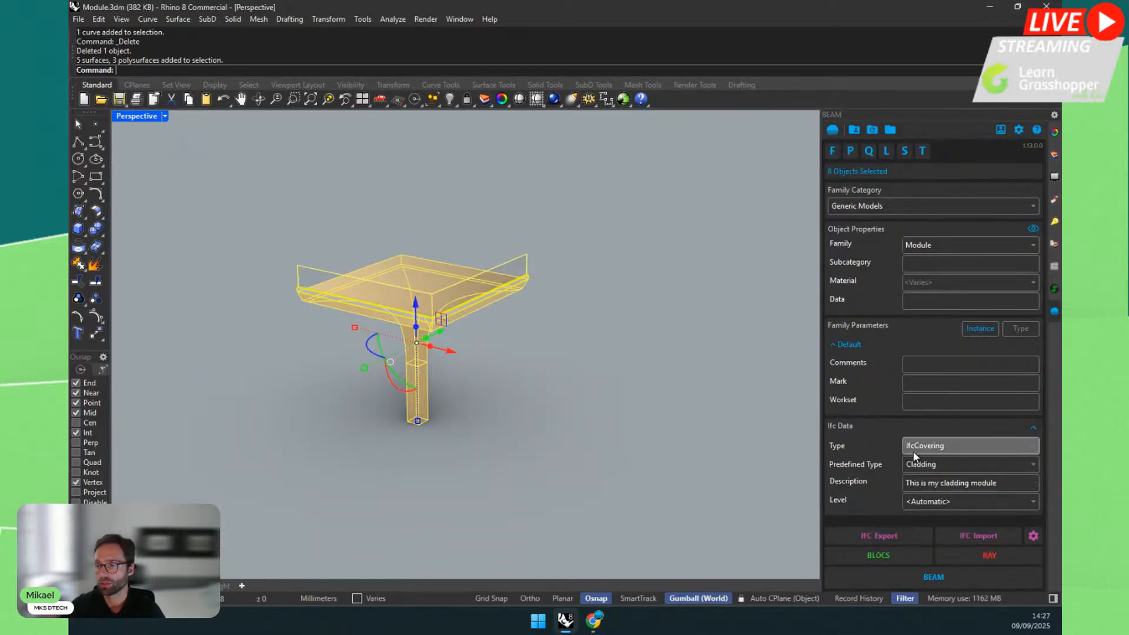
Step: Review the full list of available IFC types, keeping IfcCovering for the module
{"action": "left_click", "coordinate": [932, 448]}
{"action": "scroll", "coordinate": [933, 332], "scroll_direction": "up", "scroll_amount": 2}
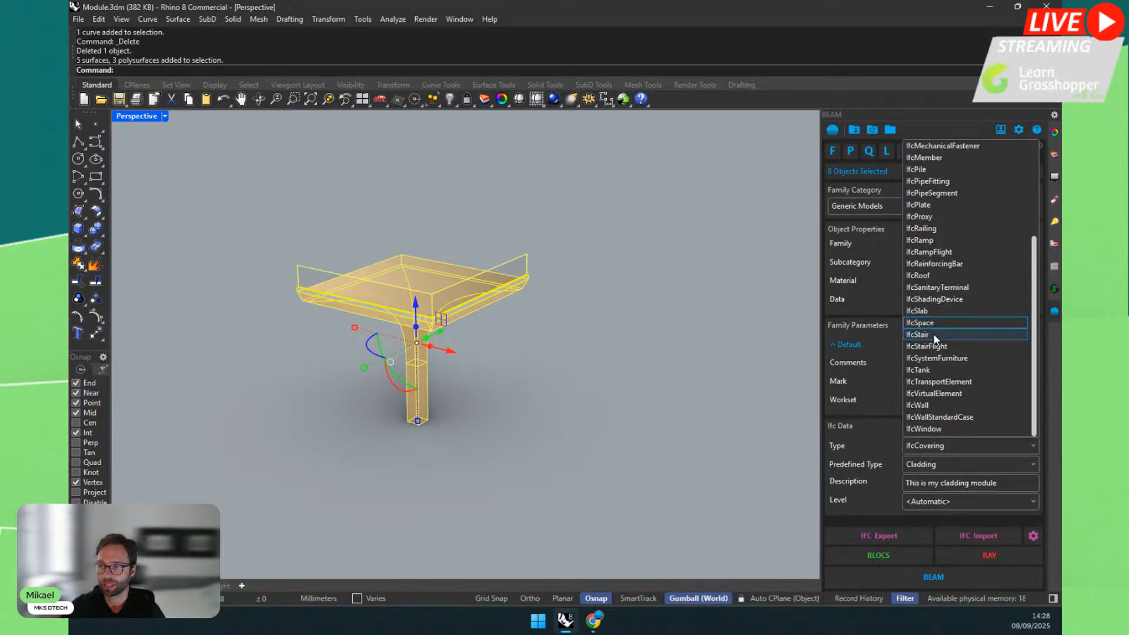
{"action": "scroll", "coordinate": [933, 334], "scroll_direction": "down", "scroll_amount": 4}
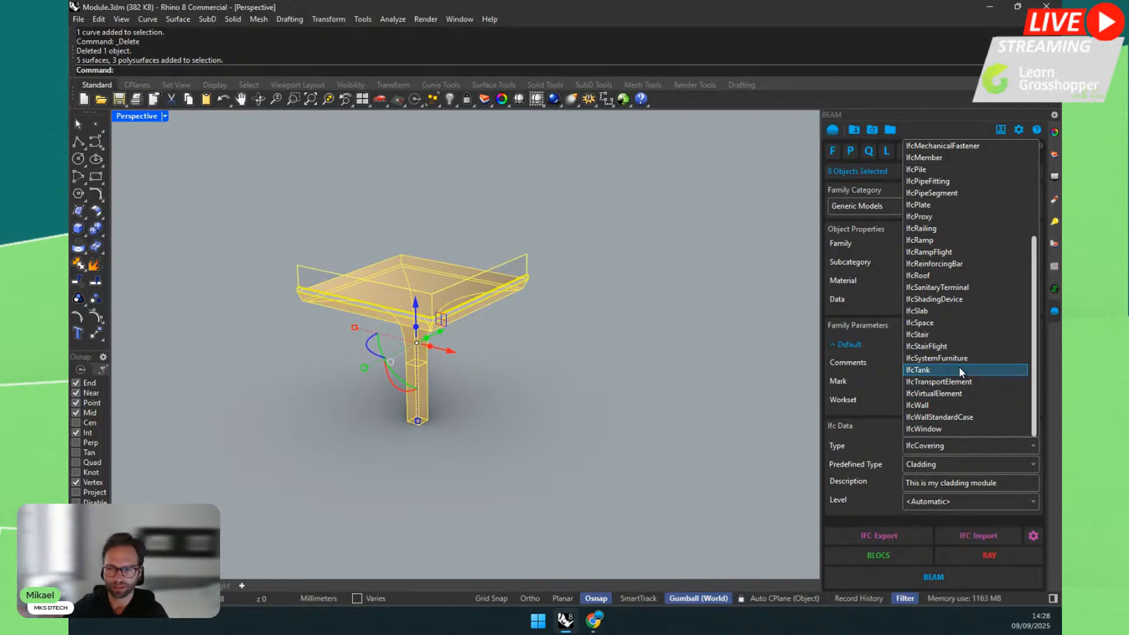
{"action": "left_click", "coordinate": [938, 442]}
Step: Try Userdefined as the module's predefined IFC type, and settle on Not Defined
{"action": "left_click", "coordinate": [944, 465]}
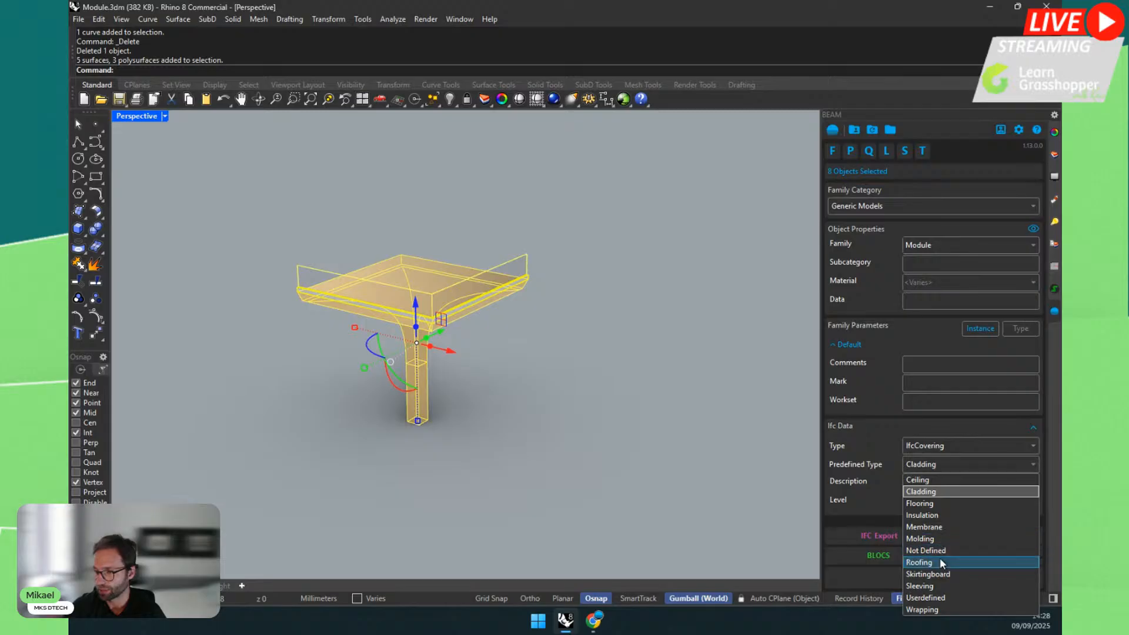
{"action": "left_click", "coordinate": [938, 596]}
{"action": "left_click", "coordinate": [943, 464]}
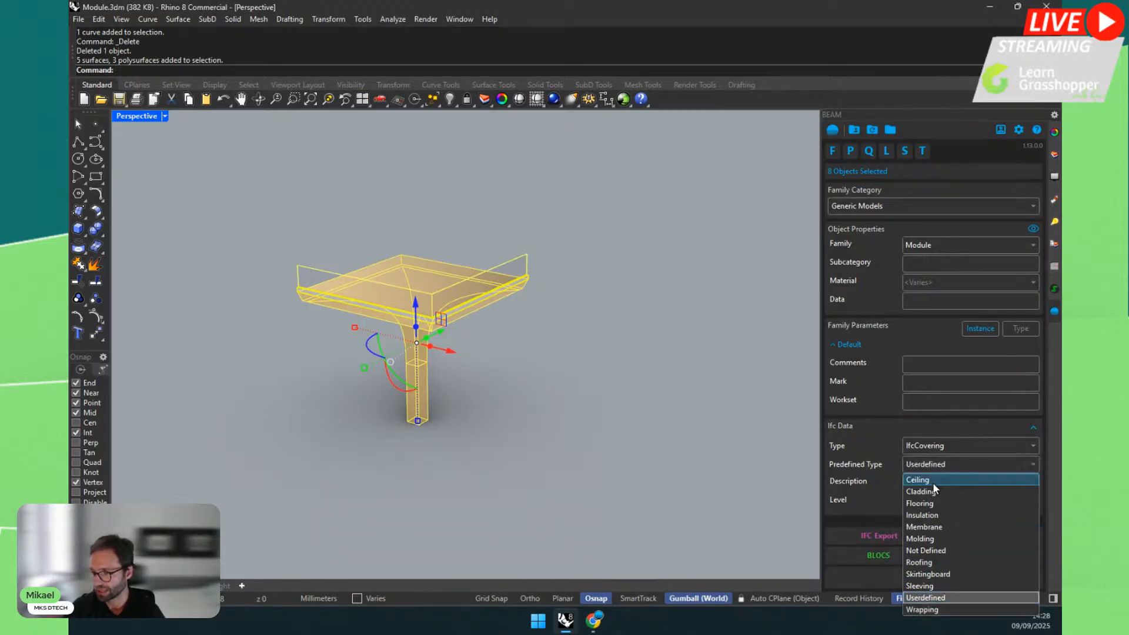
{"action": "left_click", "coordinate": [933, 549]}
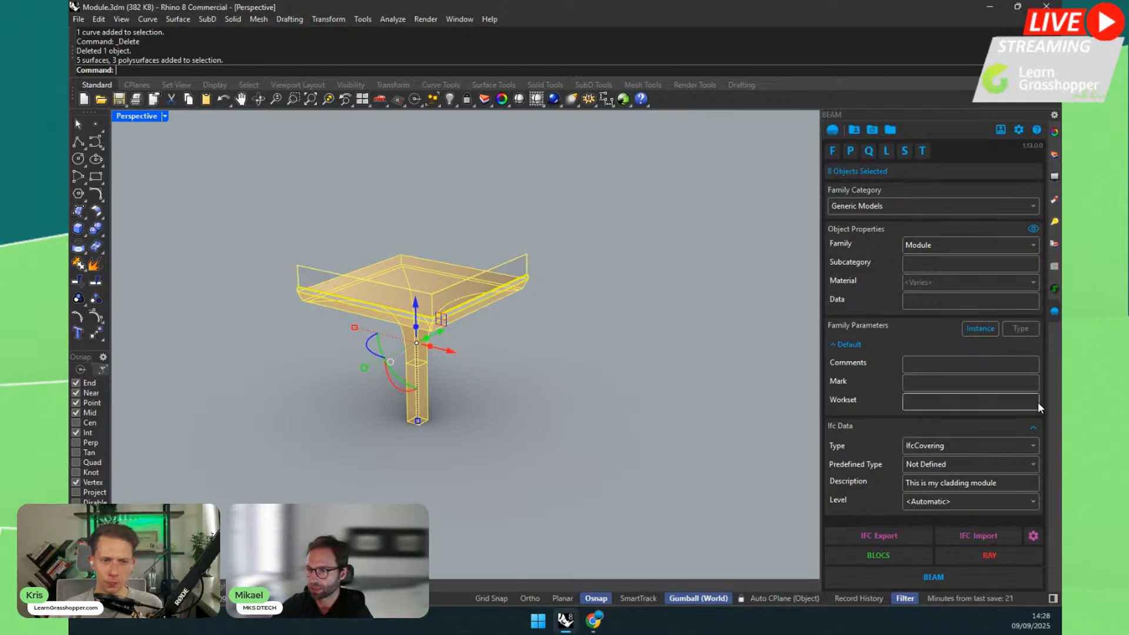
Step: Collapse the module's Ifc Data properties and compare its type and instance family parameters
{"action": "left_click", "coordinate": [1034, 428]}
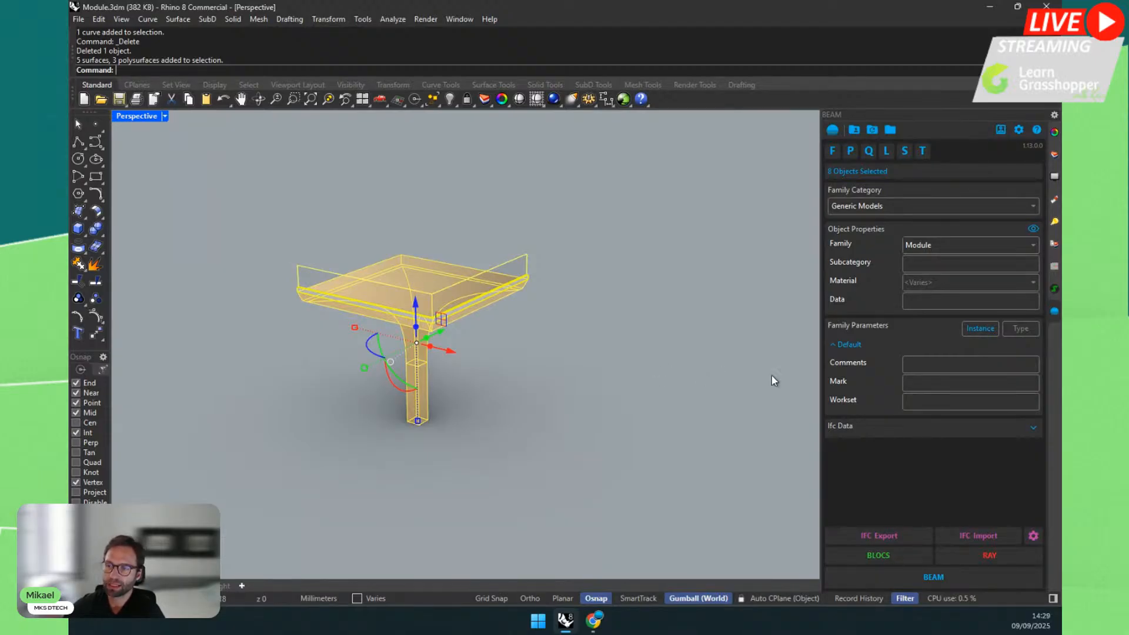
{"action": "left_click", "coordinate": [1015, 330]}
{"action": "left_click", "coordinate": [979, 328]}
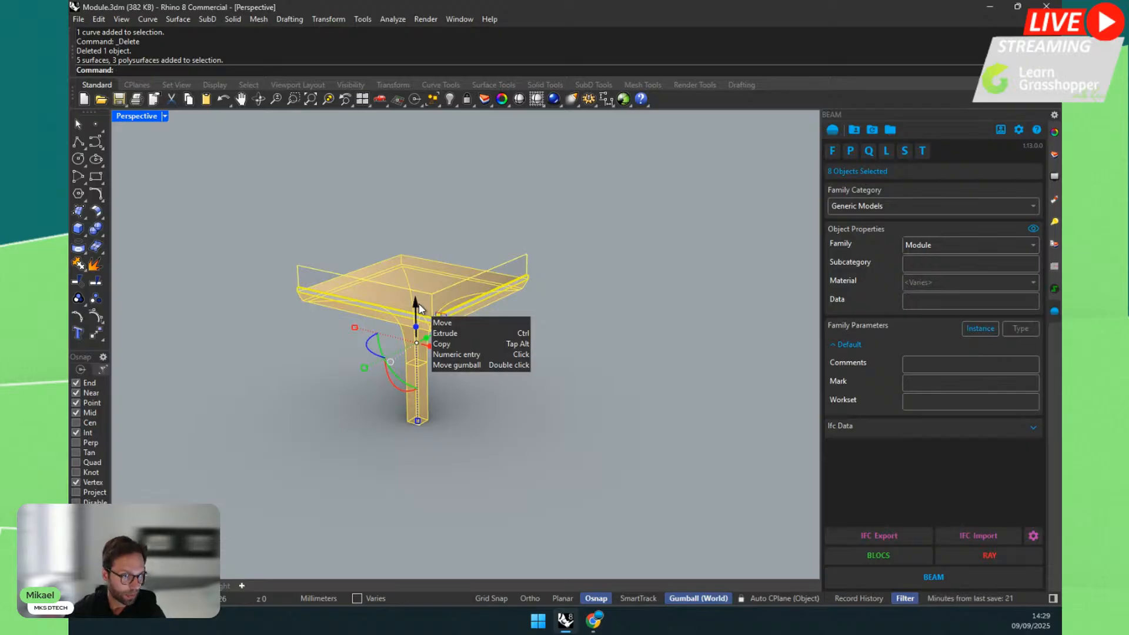
Step: Deselect the module and draw a freehand box about 6100 mm high on the ground beside it
{"action": "left_click", "coordinate": [290, 351]}
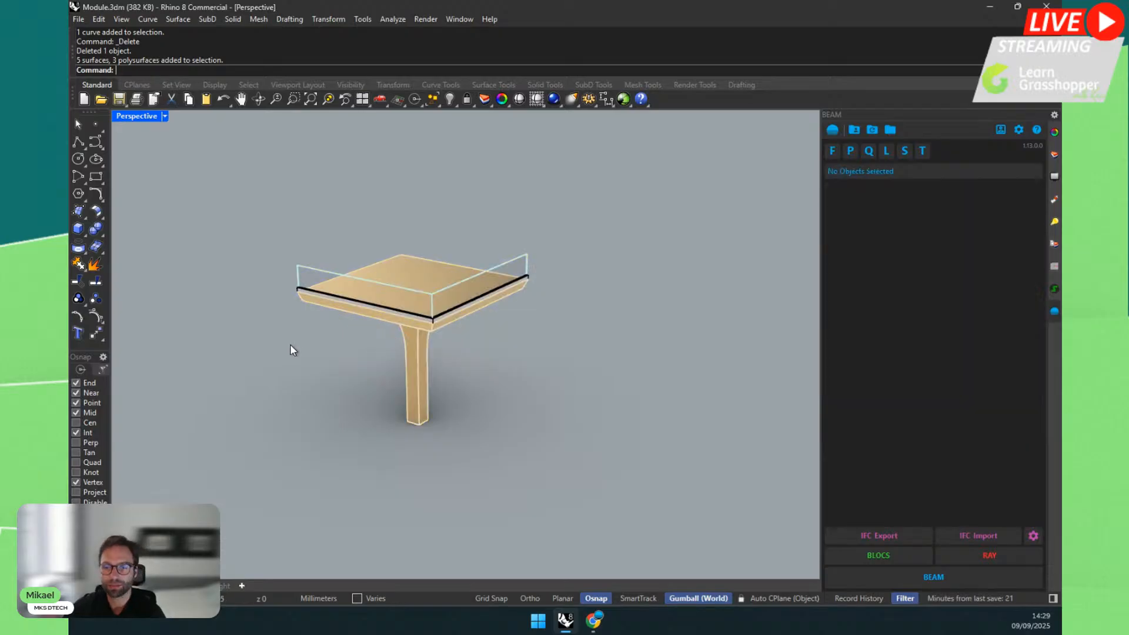
{"action": "left_click", "coordinate": [78, 228]}
{"action": "left_click", "coordinate": [584, 428]}
{"action": "left_click", "coordinate": [611, 465]}
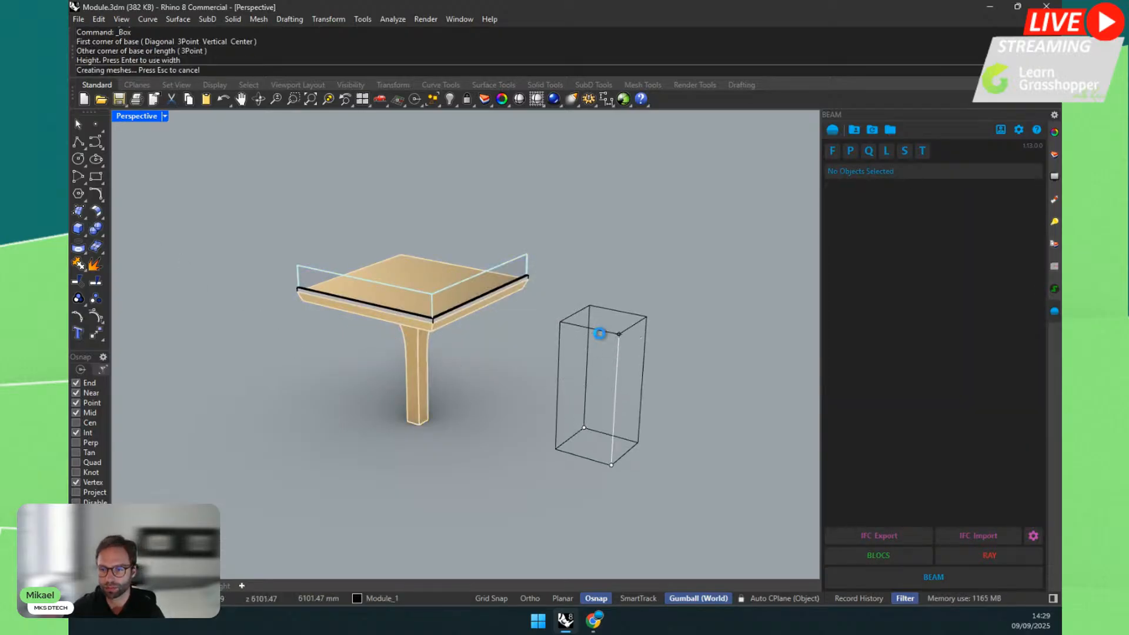
{"action": "left_click", "coordinate": [597, 327]}
Step: Turn the box into a block with its base point at the nearest bottom corner, keeping the default block name
{"action": "type", "text": "Block"}
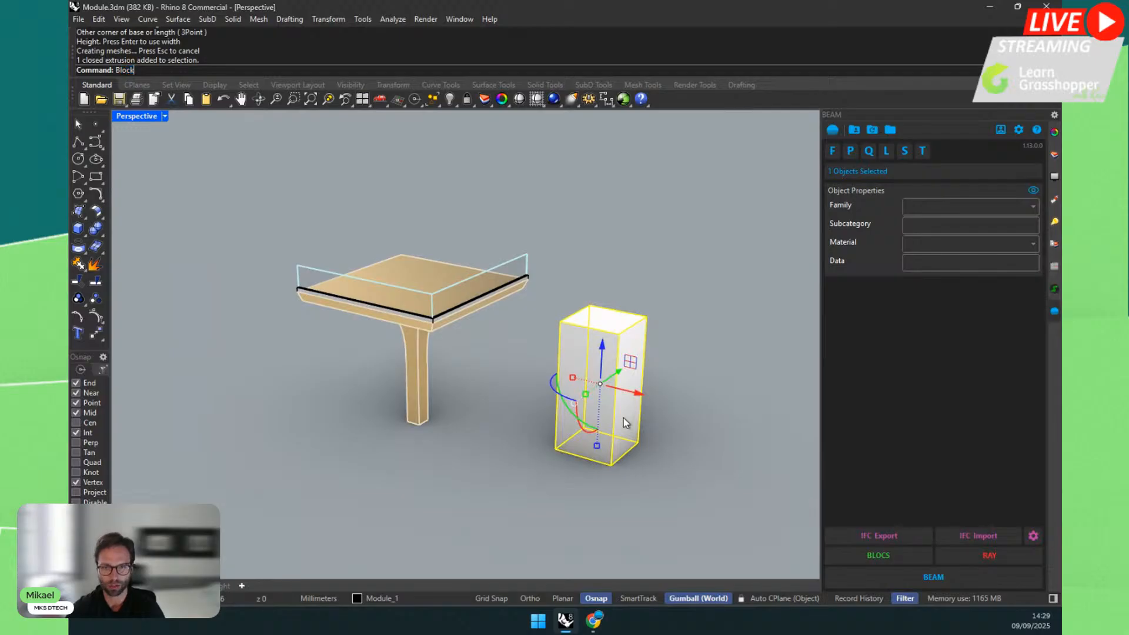
{"action": "key", "text": "Return"}
{"action": "left_click", "coordinate": [611, 465]}
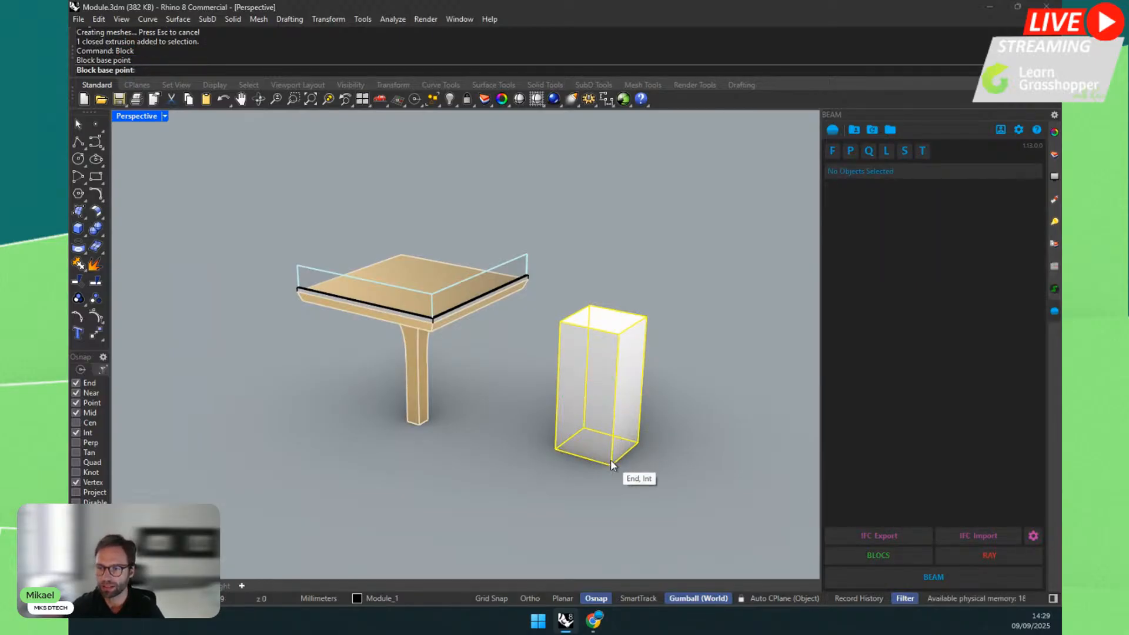
{"action": "left_click_drag", "start_coordinate": [394, 174], "coordinate": [490, 235]}
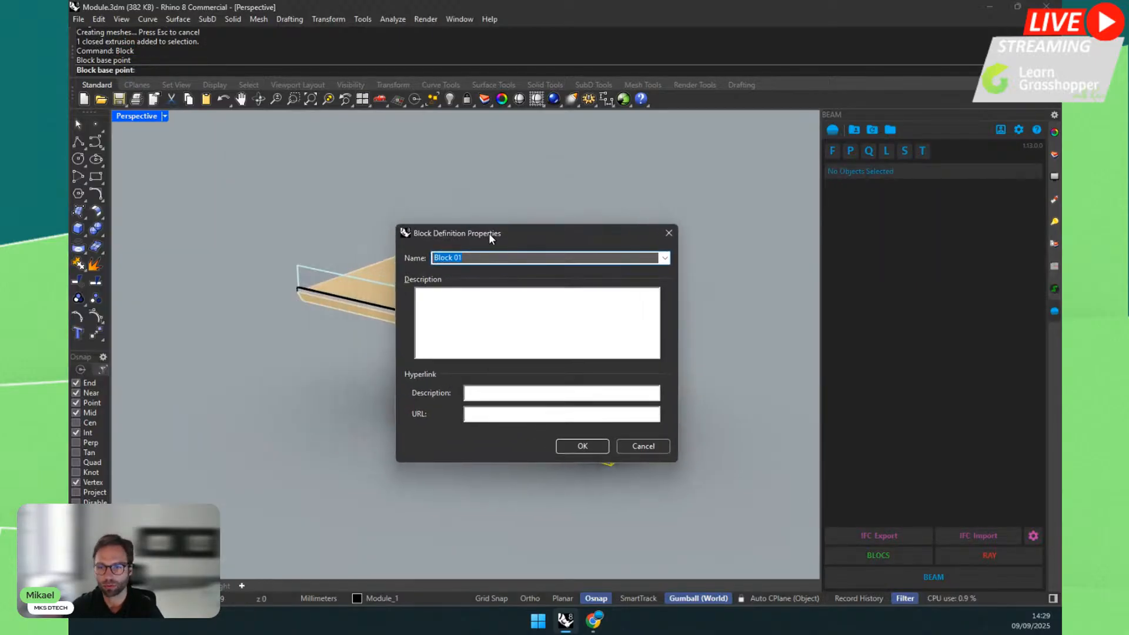
{"action": "left_click", "coordinate": [565, 445]}
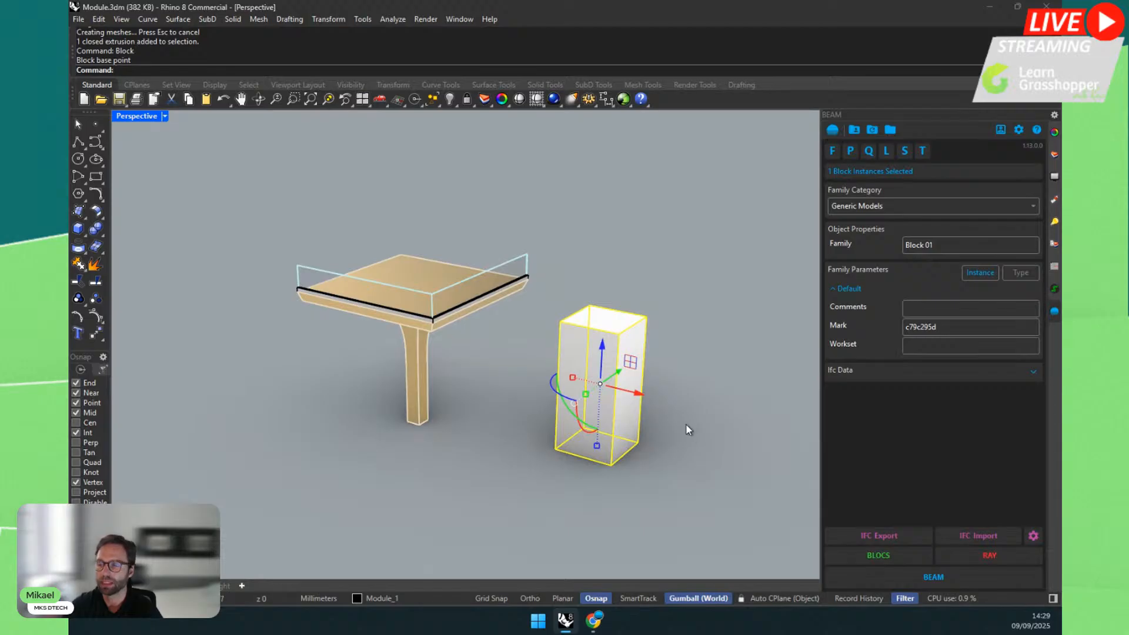
Step: Inspect the new block's family name, category and IFC data, and compare it with a single surface of the module
{"action": "left_click", "coordinate": [910, 246]}
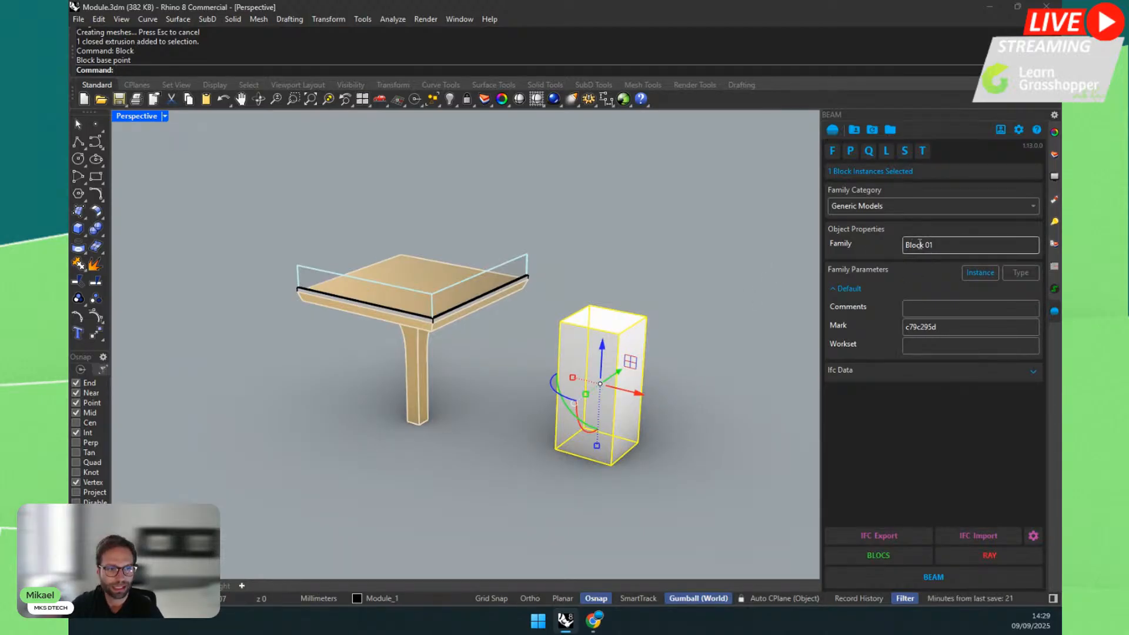
{"action": "left_click", "coordinate": [876, 206]}
{"action": "left_click", "coordinate": [877, 257]}
{"action": "left_click", "coordinate": [1033, 375]}
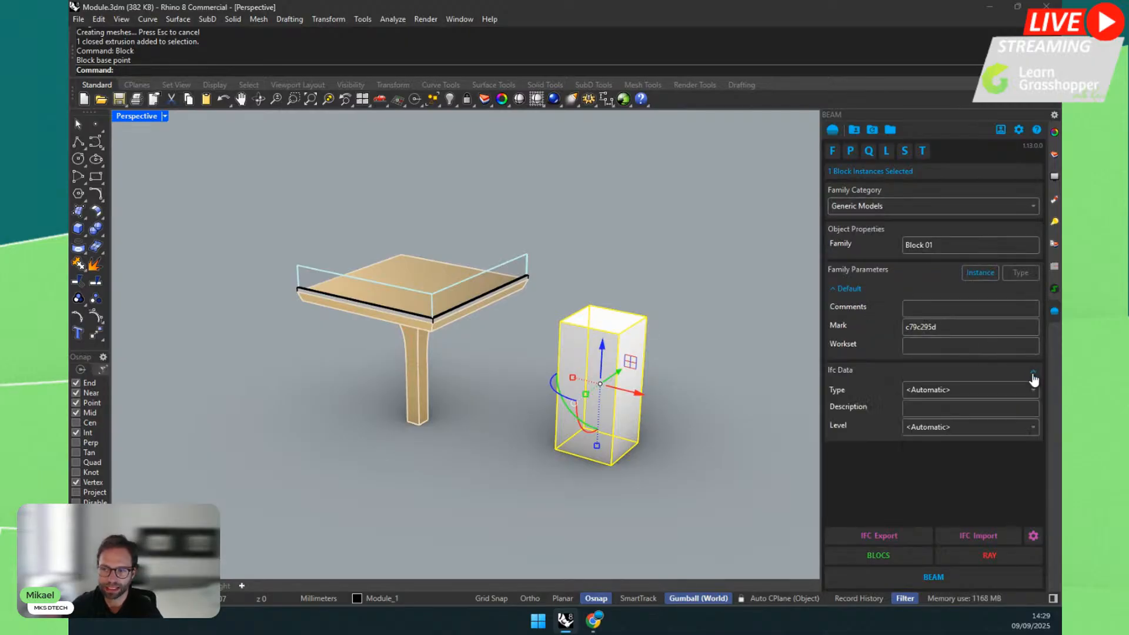
{"action": "left_click", "coordinate": [1033, 376]}
{"action": "left_click", "coordinate": [426, 321]}
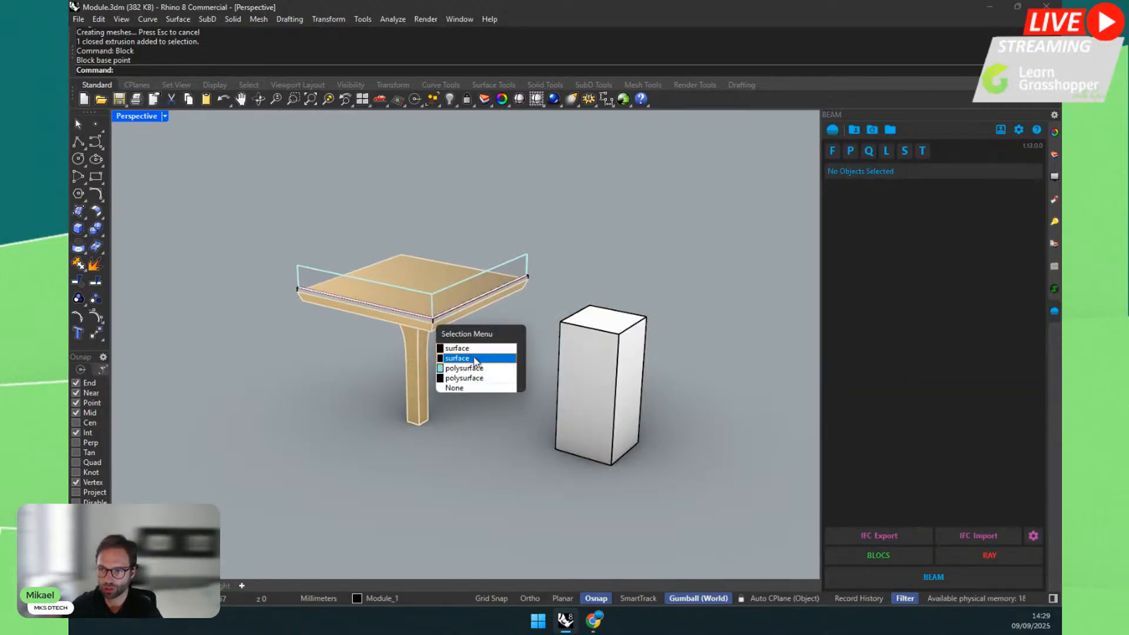
{"action": "left_click", "coordinate": [475, 358]}
{"action": "left_click", "coordinate": [597, 325]}
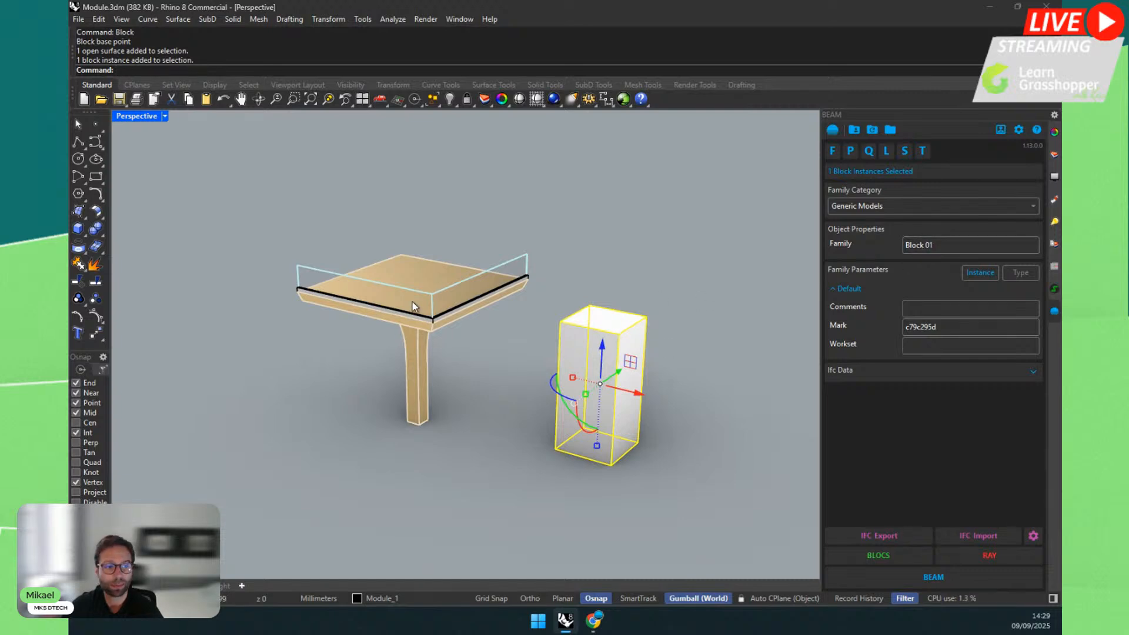
Step: Edit the block's contents and assign the Brass material to the box inside it, closing block editing
{"action": "double_click", "coordinate": [609, 329]}
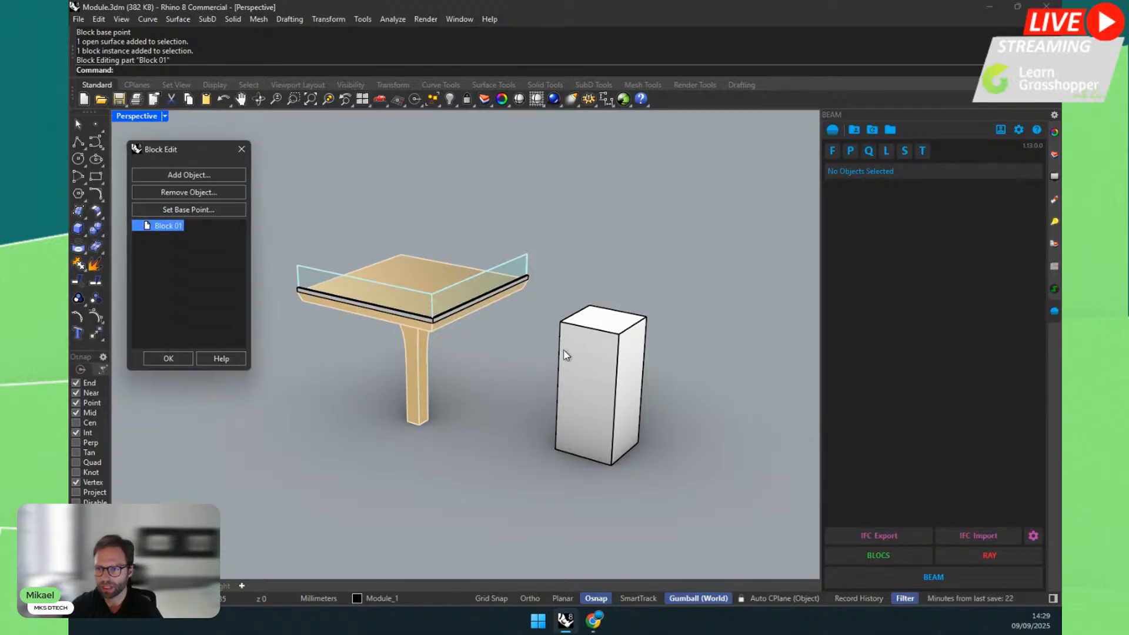
{"action": "left_click", "coordinate": [584, 370]}
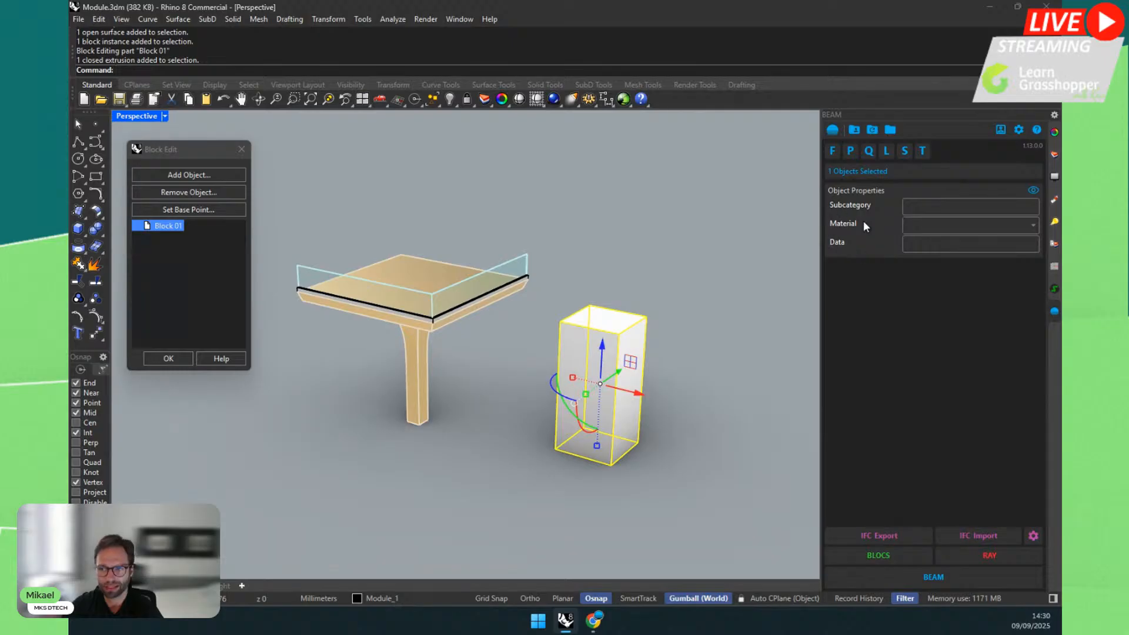
{"action": "left_click", "coordinate": [1033, 227]}
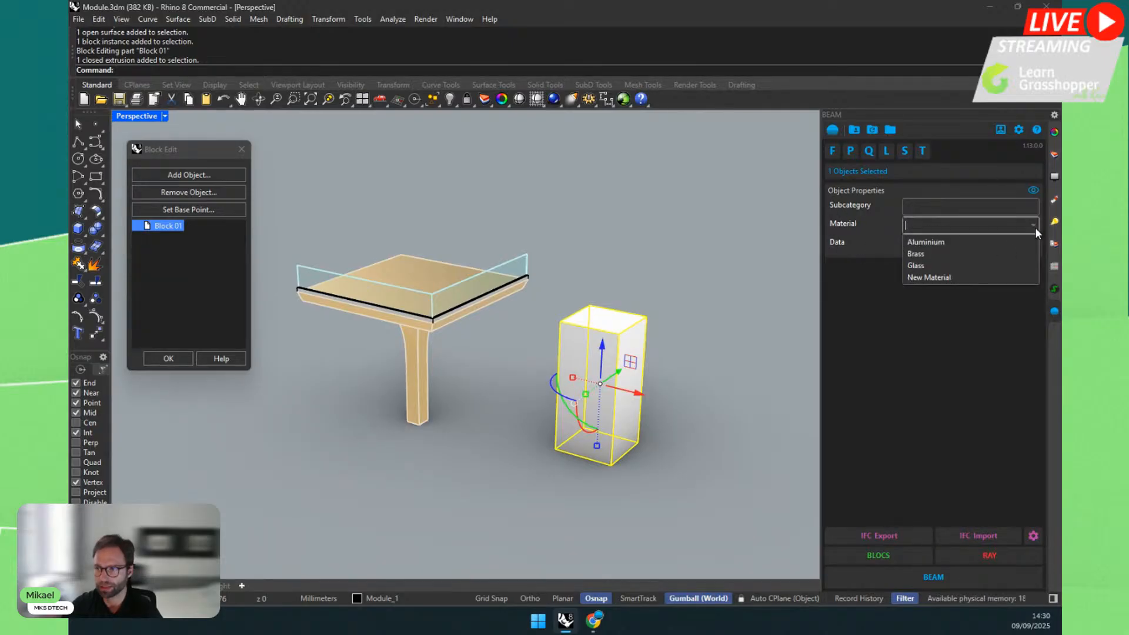
{"action": "left_click", "coordinate": [940, 253]}
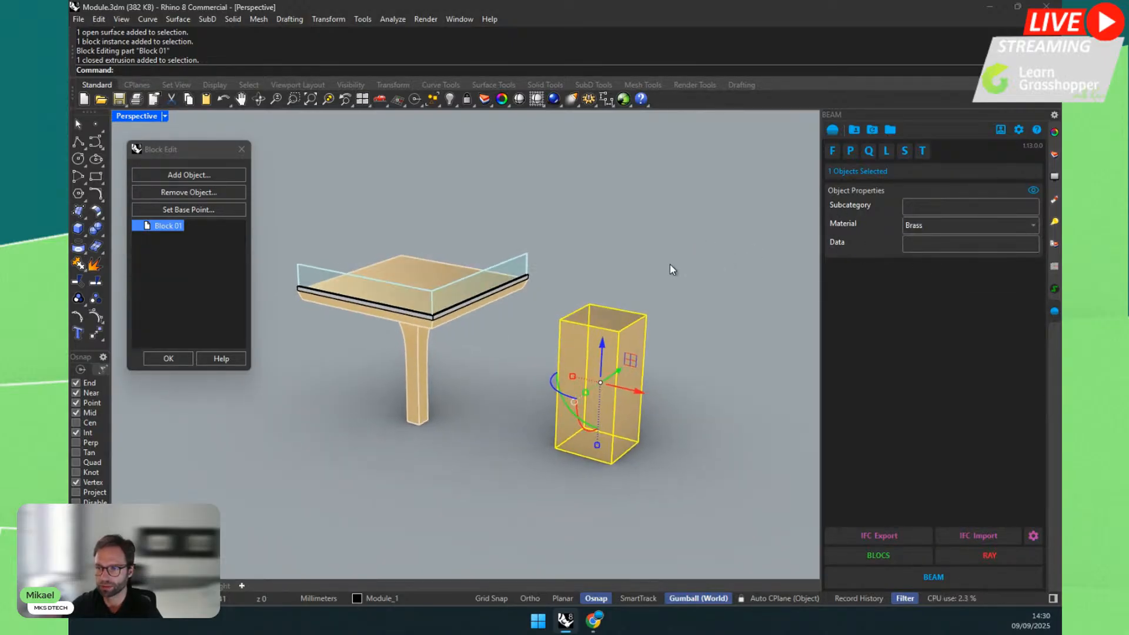
{"action": "left_click", "coordinate": [159, 357]}
Step: Duplicate the block along the red axis direction, placing the copy beside the original
{"action": "left_click", "coordinate": [621, 336]}
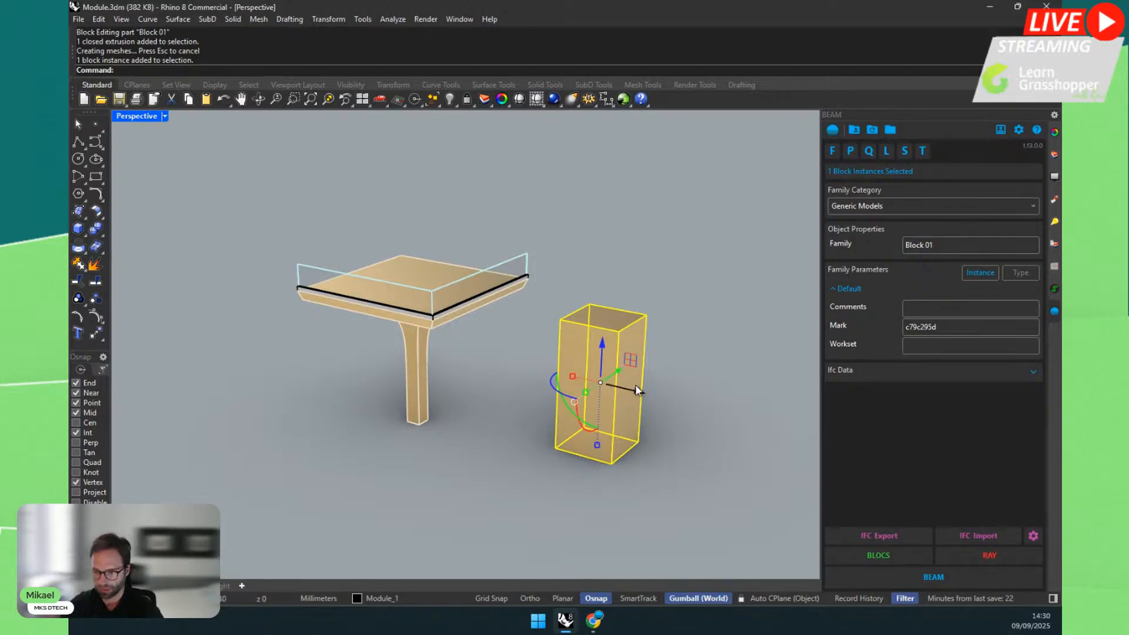
{"action": "left_click_drag", "start_coordinate": [638, 390], "coordinate": [747, 410], "text": "alt"}
{"action": "left_click", "coordinate": [675, 256]}
{"action": "right_click_drag", "start_coordinate": [690, 261], "coordinate": [541, 247], "text": "shift"}
Step: Set the copied block's Keynote type parameter to H100 and check that parameter on the original block
{"action": "left_click", "coordinate": [563, 355]}
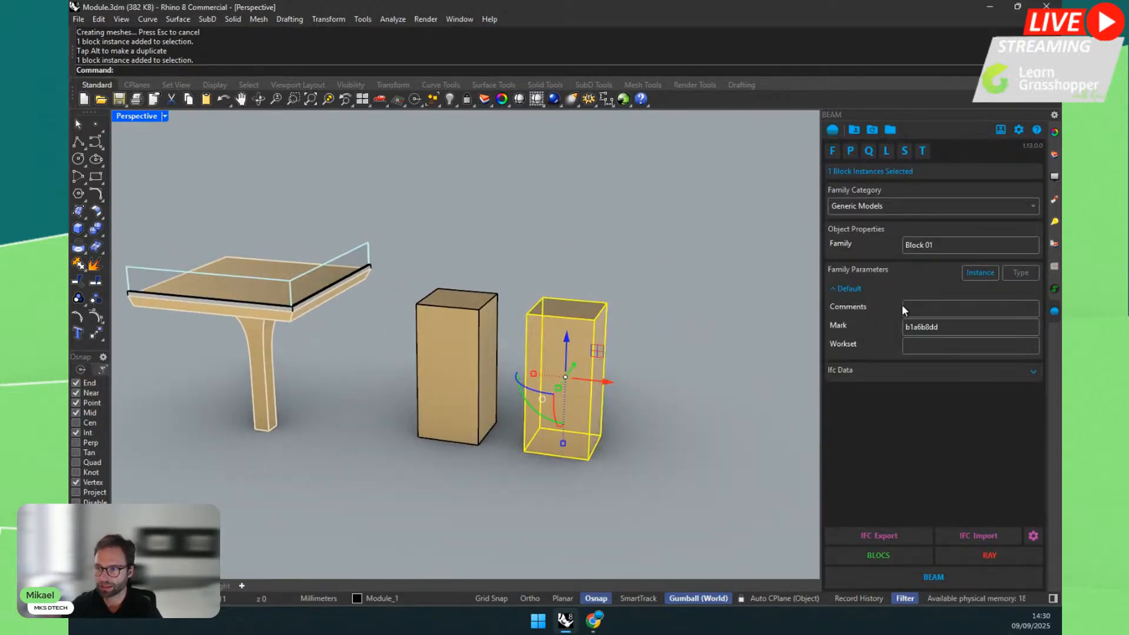
{"action": "left_click", "coordinate": [1020, 272]}
{"action": "left_click", "coordinate": [938, 308]}
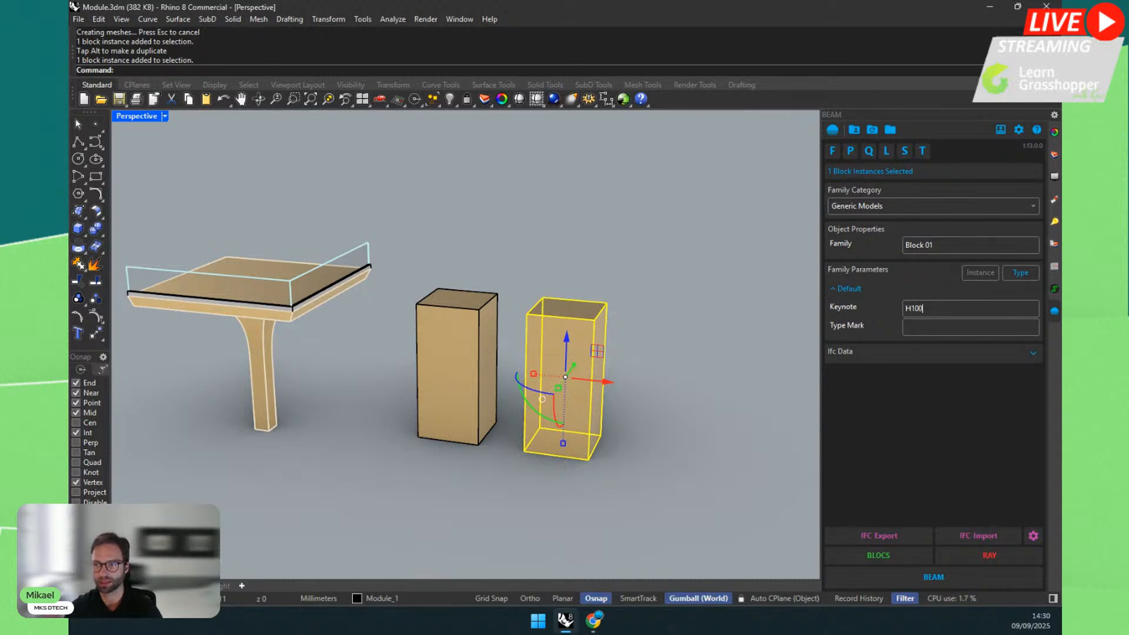
{"action": "left_click", "coordinate": [457, 320]}
{"action": "left_click", "coordinate": [1024, 276]}
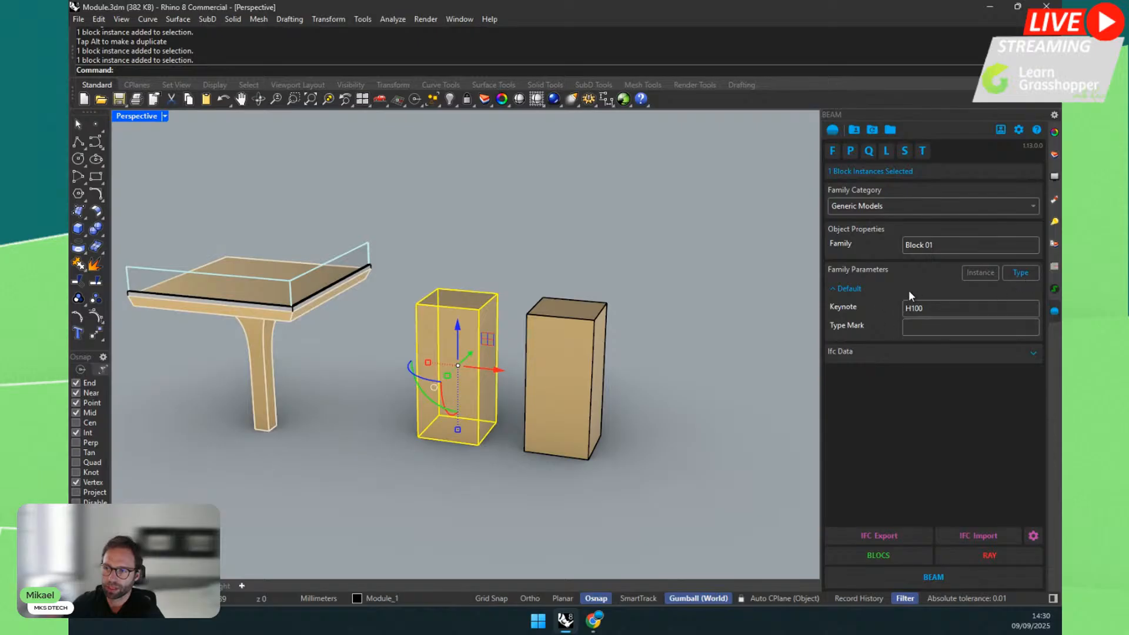
Step: Set the copied block's Comments instance parameter to Comment 1
{"action": "left_click", "coordinate": [601, 328]}
{"action": "left_click", "coordinate": [1013, 275]}
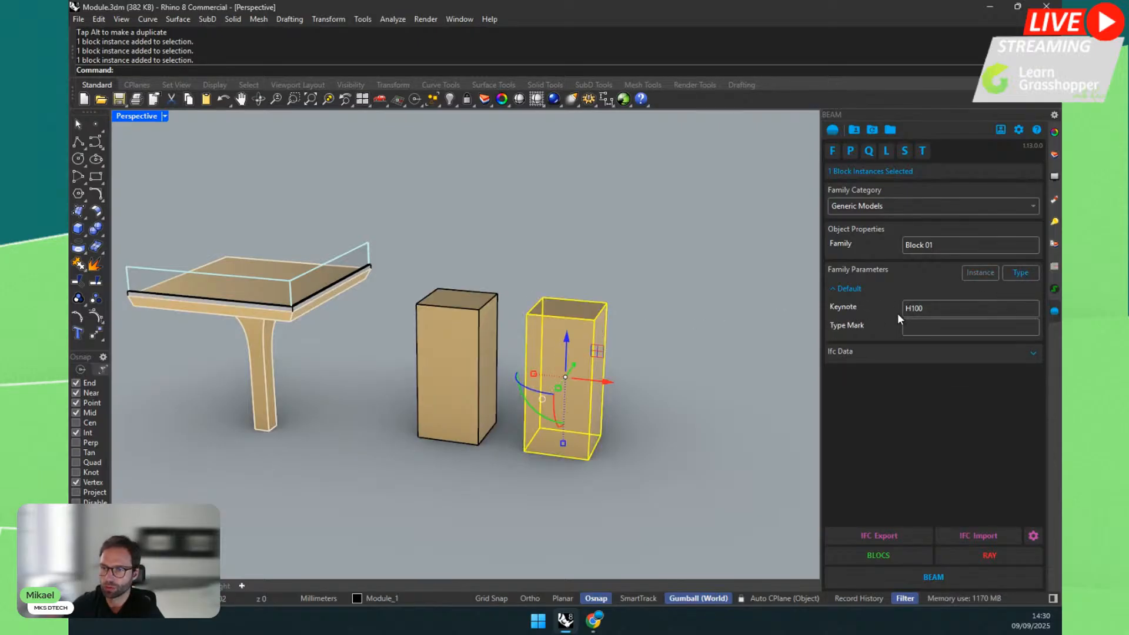
{"action": "left_click", "coordinate": [980, 274]}
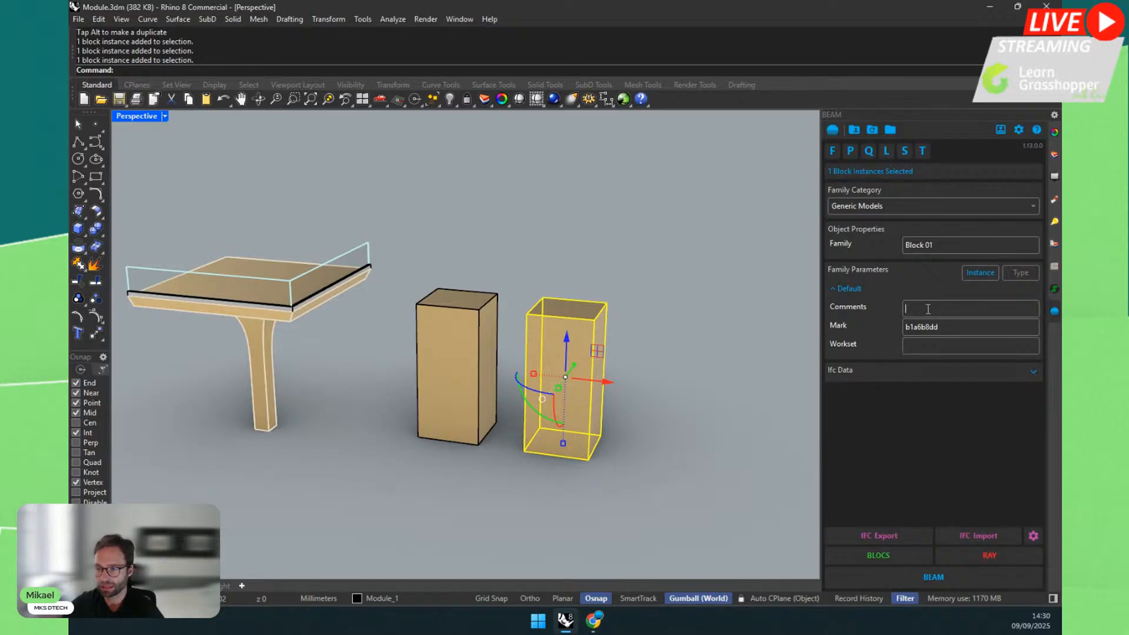
{"action": "type", "text": "C"}
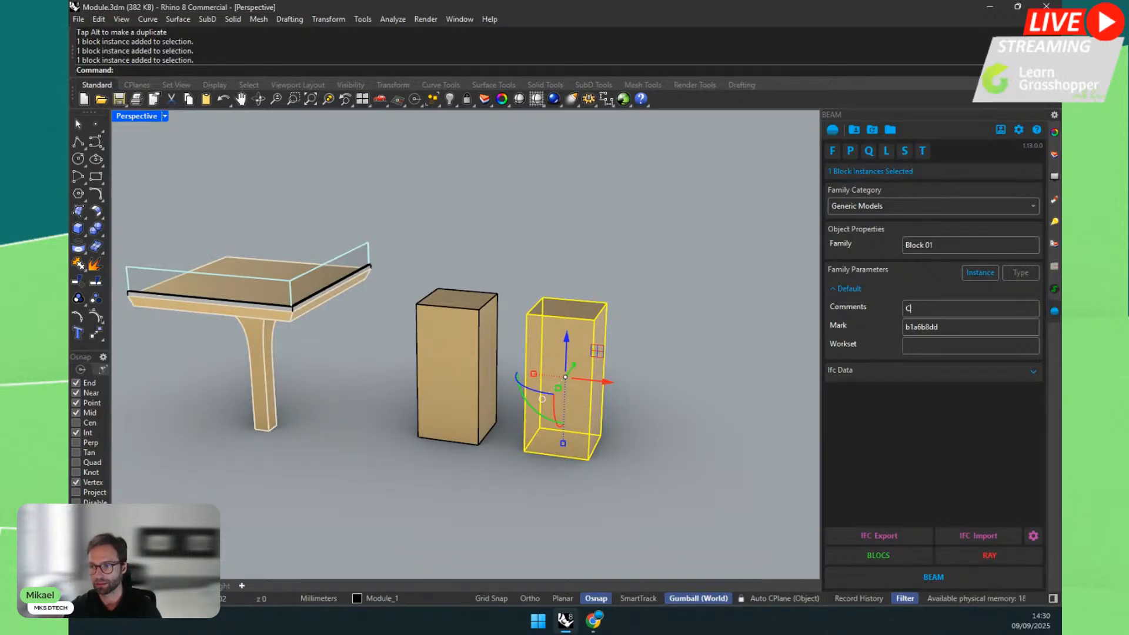
{"action": "type", "text": "Ommomment 1"}
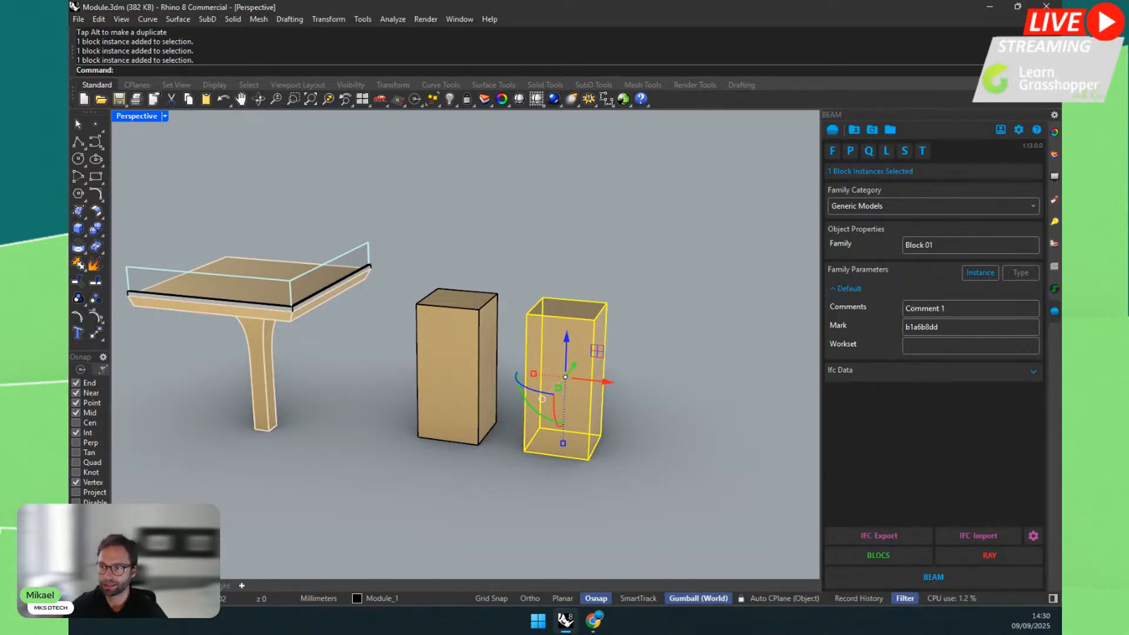
Step: Set the original block's Comments instance parameter to Comment 2
{"action": "left_click", "coordinate": [416, 311]}
{"action": "left_click", "coordinate": [913, 306]}
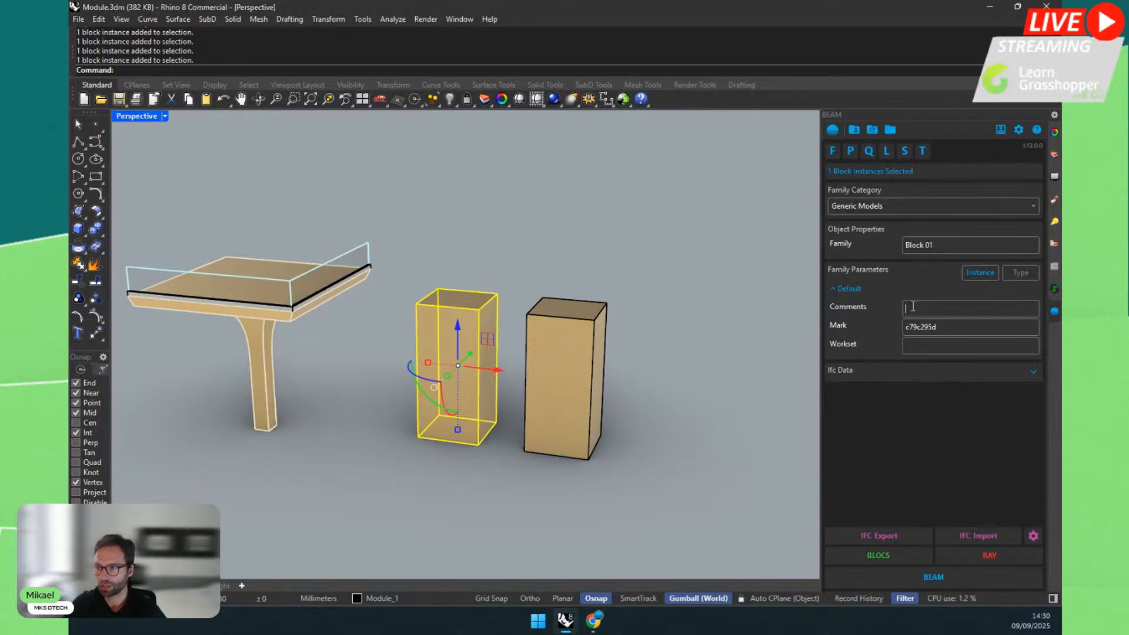
{"action": "type", "text": "Comment 2"}
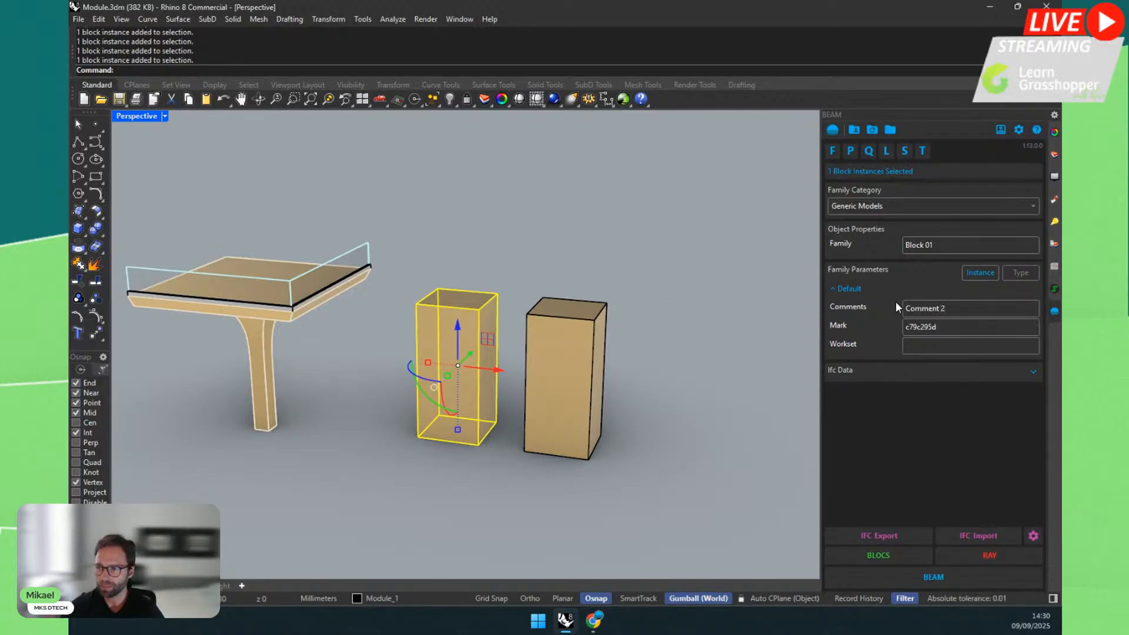
Step: Compare the instance comments of the two block copies by selecting them alternately, and clear the selection
{"action": "left_click", "coordinate": [616, 291]}
{"action": "left_click", "coordinate": [565, 334]}
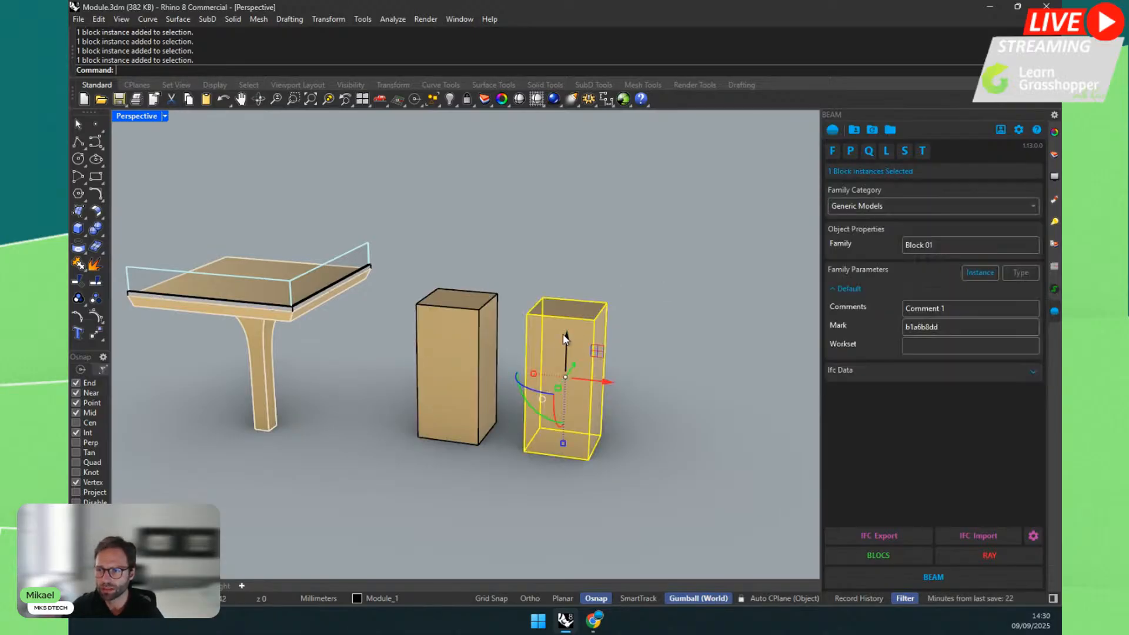
{"action": "left_click", "coordinate": [461, 341]}
{"action": "left_click", "coordinate": [538, 347]}
{"action": "left_click", "coordinate": [471, 336]}
{"action": "left_click", "coordinate": [552, 348]}
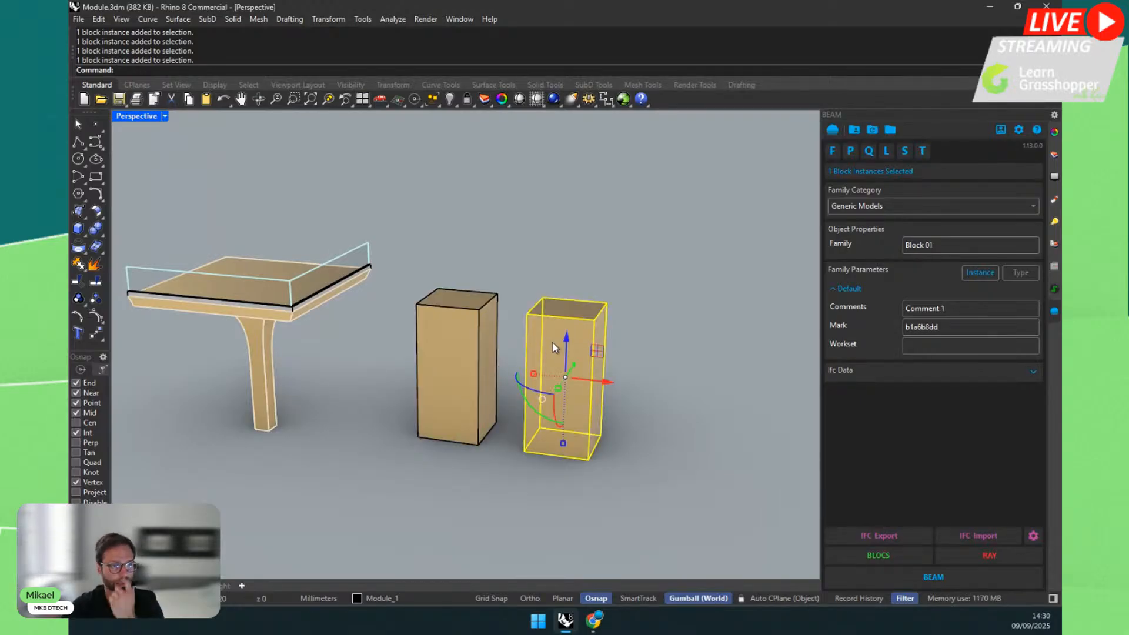
{"action": "right_click_drag", "start_coordinate": [674, 458], "coordinate": [643, 476]}
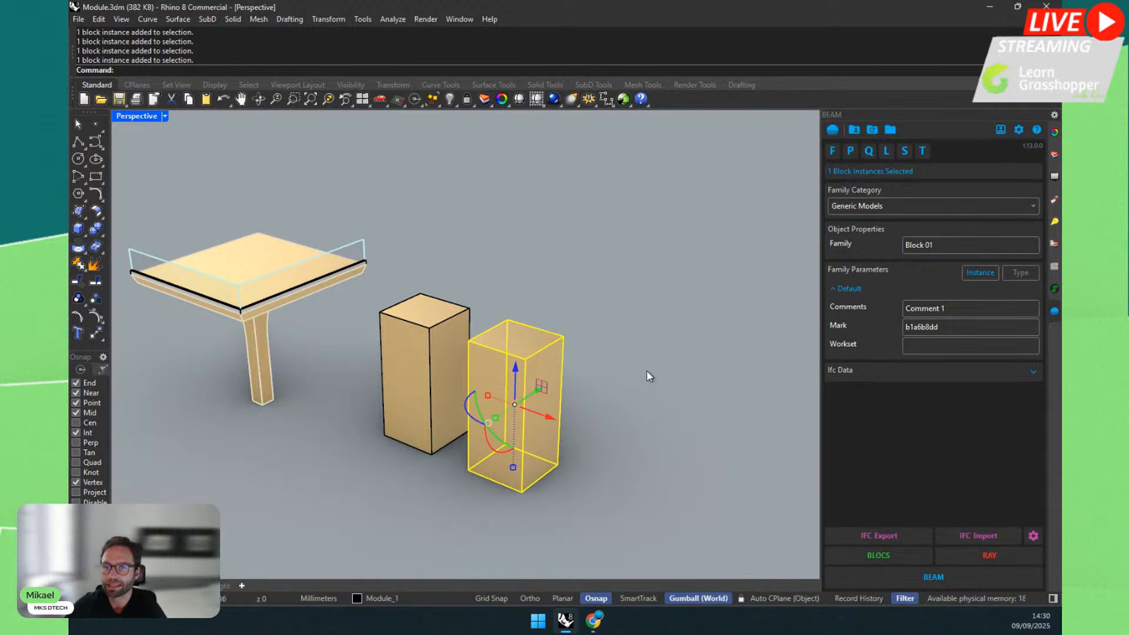
{"action": "right_click_drag", "start_coordinate": [647, 371], "coordinate": [708, 364], "text": "shift"}
{"action": "left_click", "coordinate": [599, 275]}
Step: Compare the family properties of the whole module with the instance parameters of the two blocks
{"action": "left_click_drag", "start_coordinate": [146, 175], "coordinate": [433, 499]}
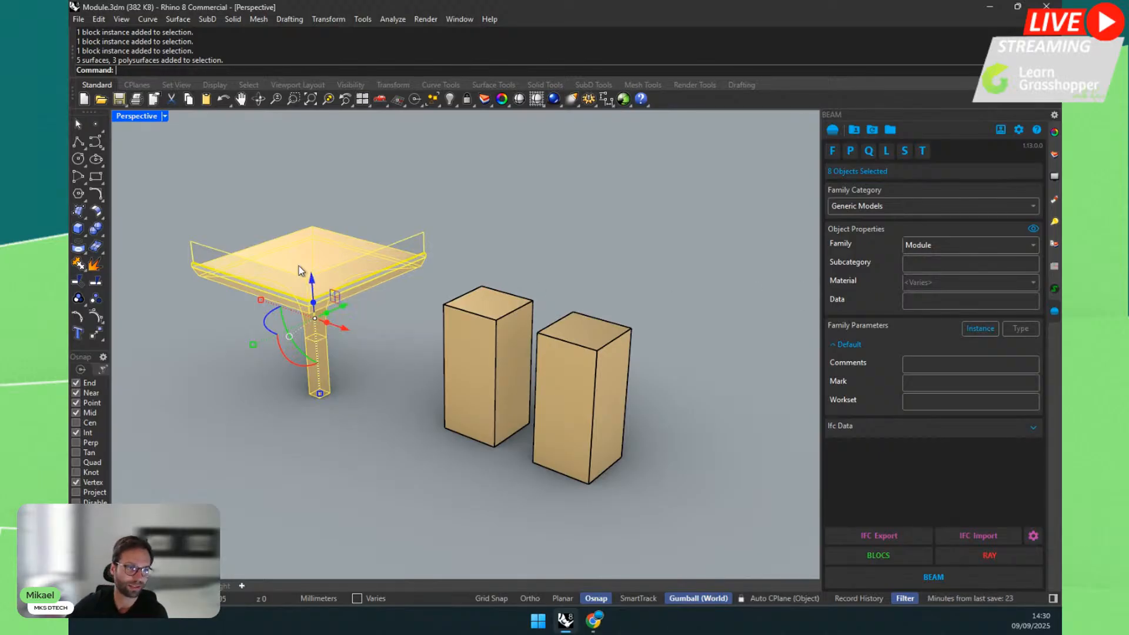
{"action": "left_click", "coordinate": [516, 334]}
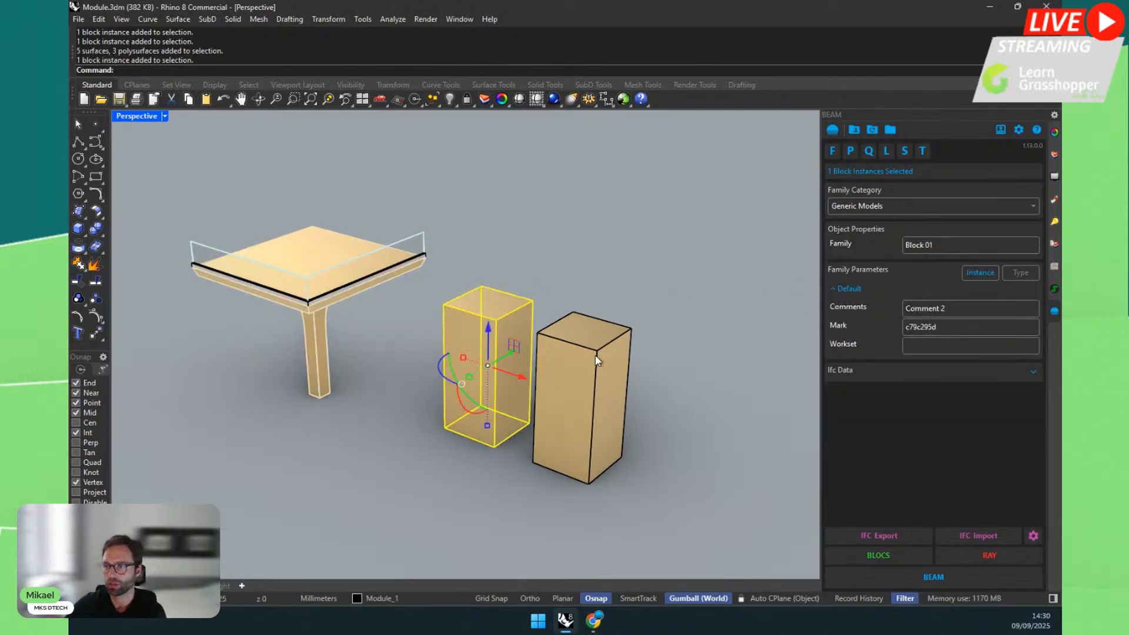
{"action": "left_click", "coordinate": [595, 356]}
{"action": "left_click", "coordinate": [504, 337]}
{"action": "left_click", "coordinate": [586, 352]}
{"action": "left_click", "coordinate": [495, 333]}
{"action": "left_click", "coordinate": [587, 352]}
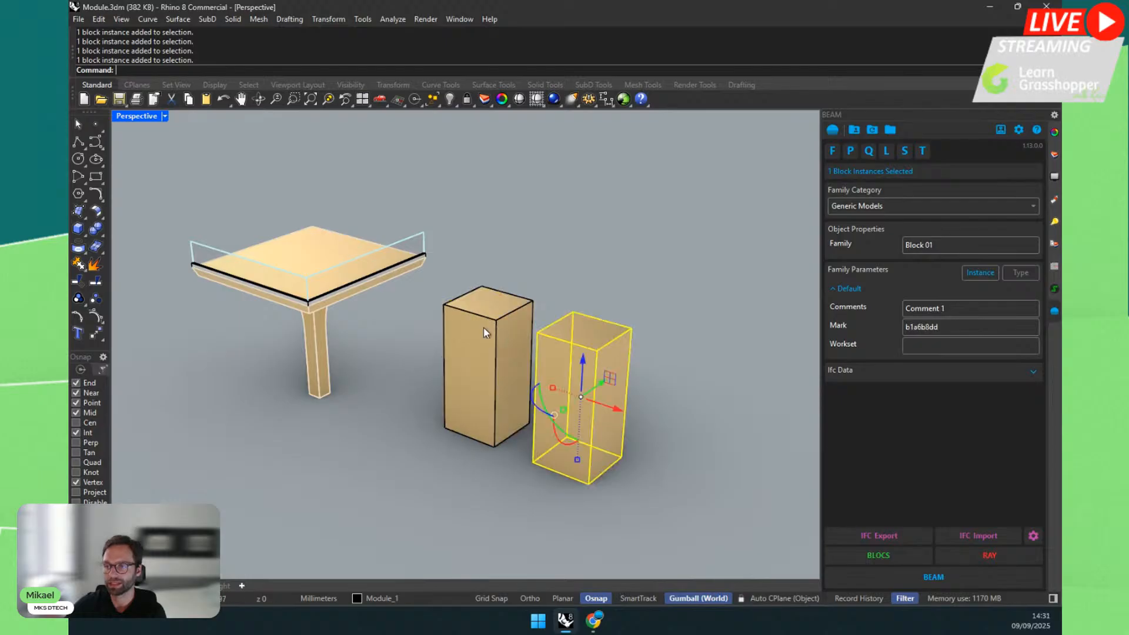
{"action": "left_click", "coordinate": [485, 328]}
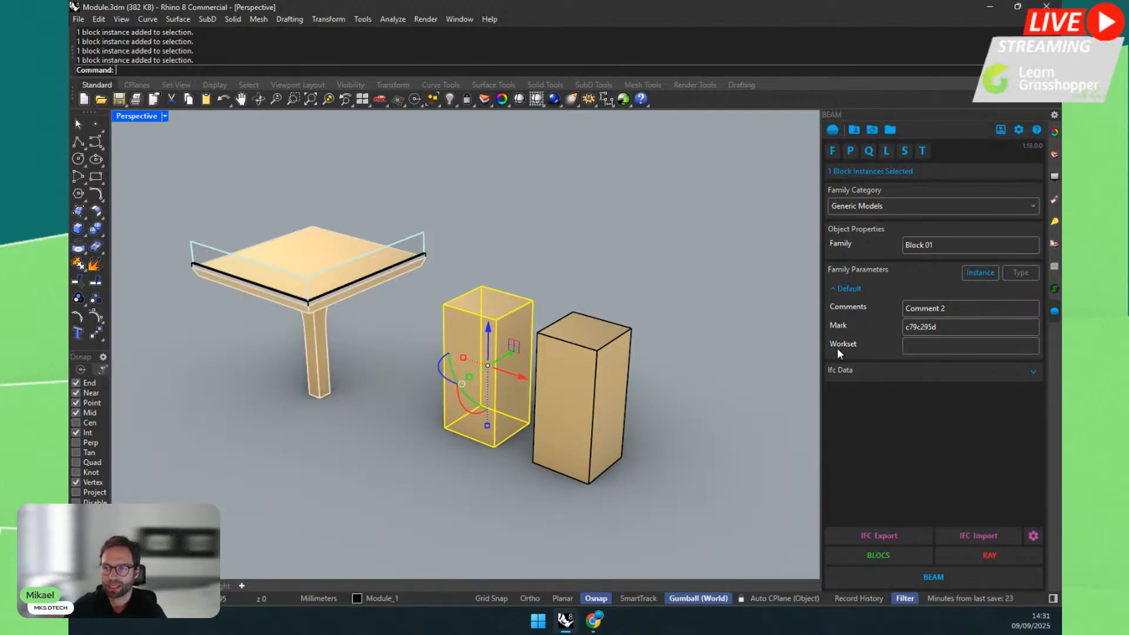
Step: Review the original block's type and instance parameters, collapsing and re-expanding the Default parameter group
{"action": "left_click", "coordinate": [1022, 273]}
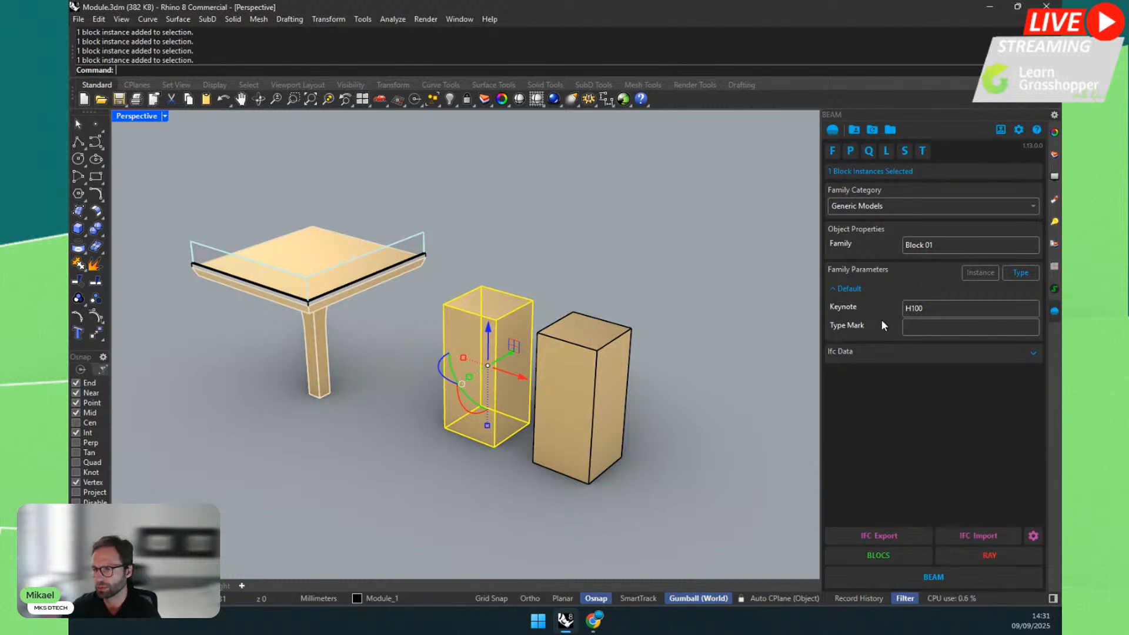
{"action": "left_click", "coordinate": [969, 274]}
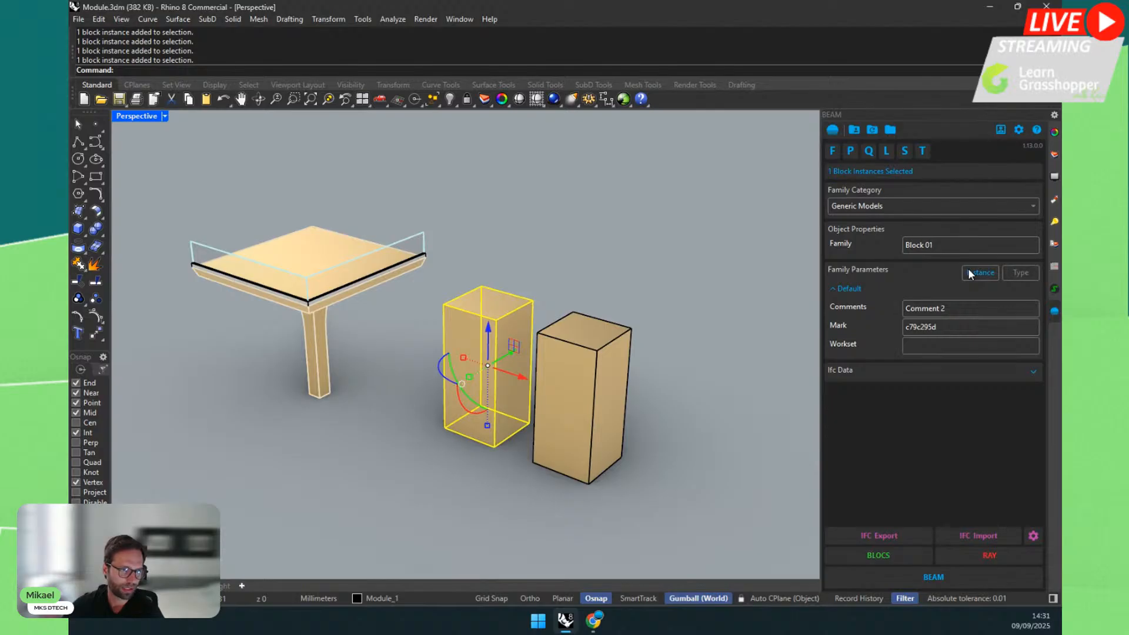
{"action": "left_click", "coordinate": [849, 289]}
{"action": "left_click", "coordinate": [849, 289]}
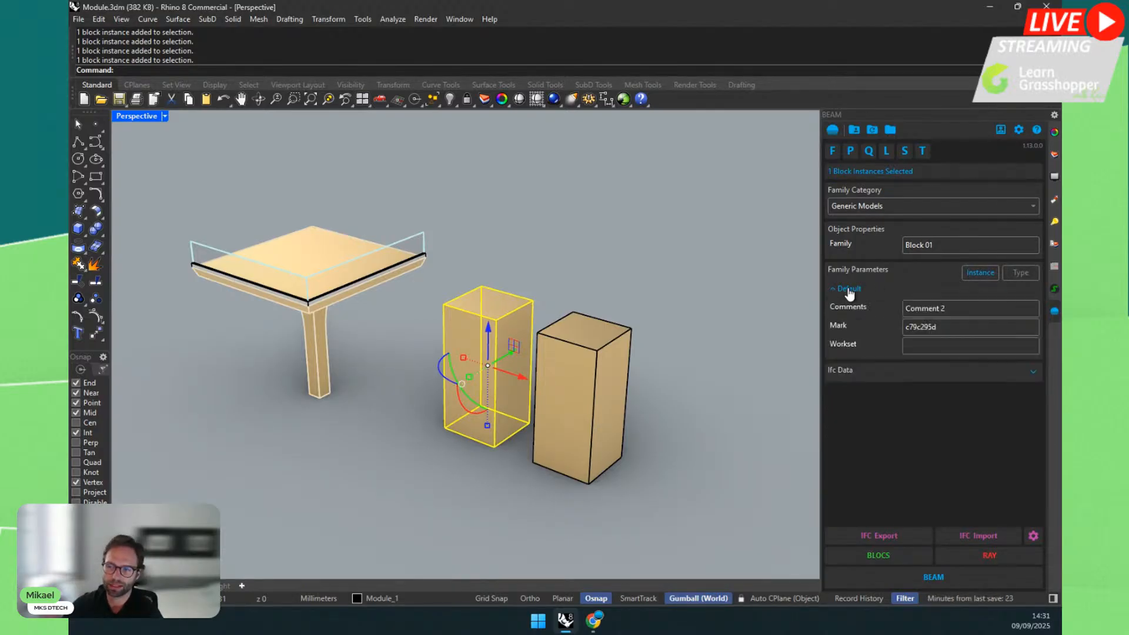
{"action": "double_click", "coordinate": [849, 290]}
{"action": "left_click", "coordinate": [849, 289]}
{"action": "left_click", "coordinate": [849, 289]}
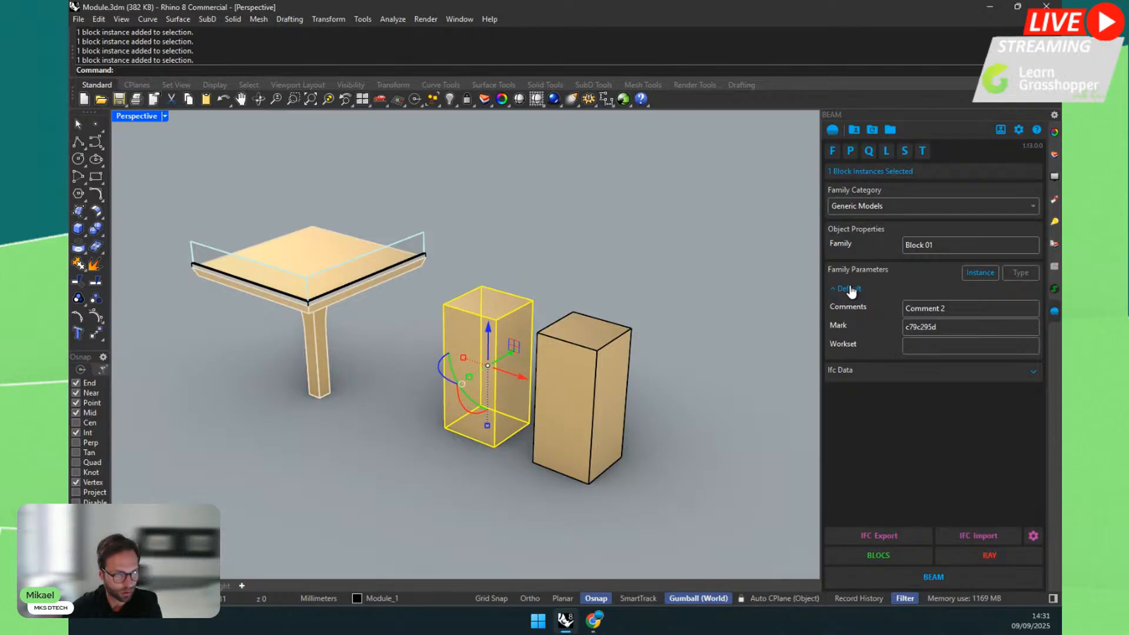
Step: Deselect the block, open BEAM's parameter manager and review its listed parameters, leaving Mark highlighted
{"action": "left_click", "coordinate": [735, 291]}
{"action": "right_click_drag", "start_coordinate": [733, 292], "coordinate": [493, 338], "text": "shift"}
{"action": "scroll", "coordinate": [528, 338], "scroll_direction": "down", "scroll_amount": 4}
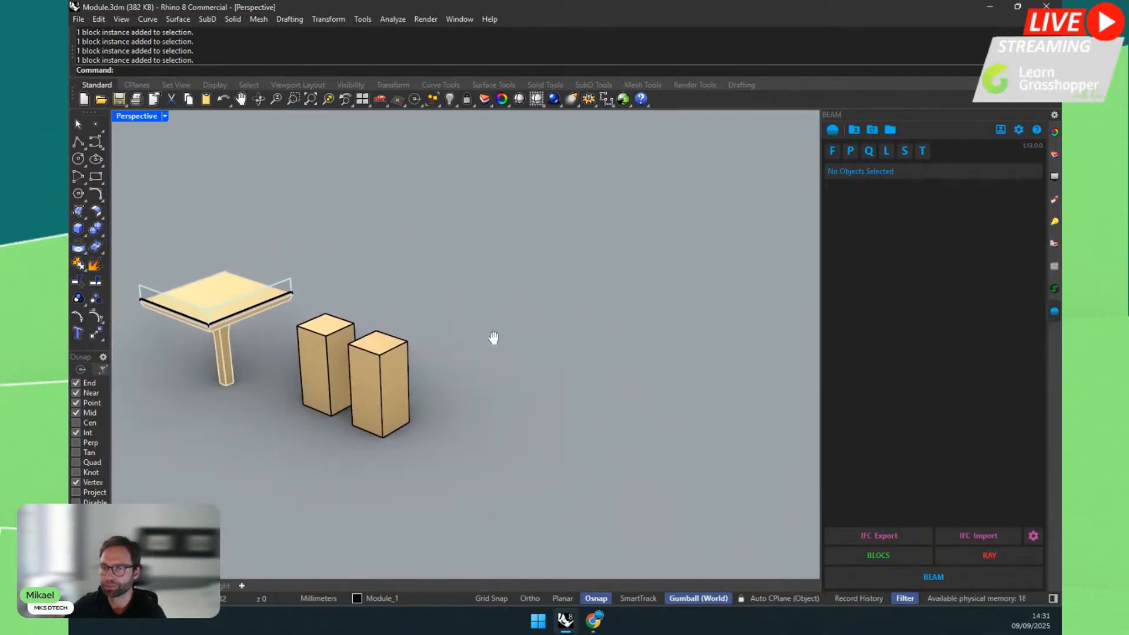
{"action": "left_click", "coordinate": [849, 153]}
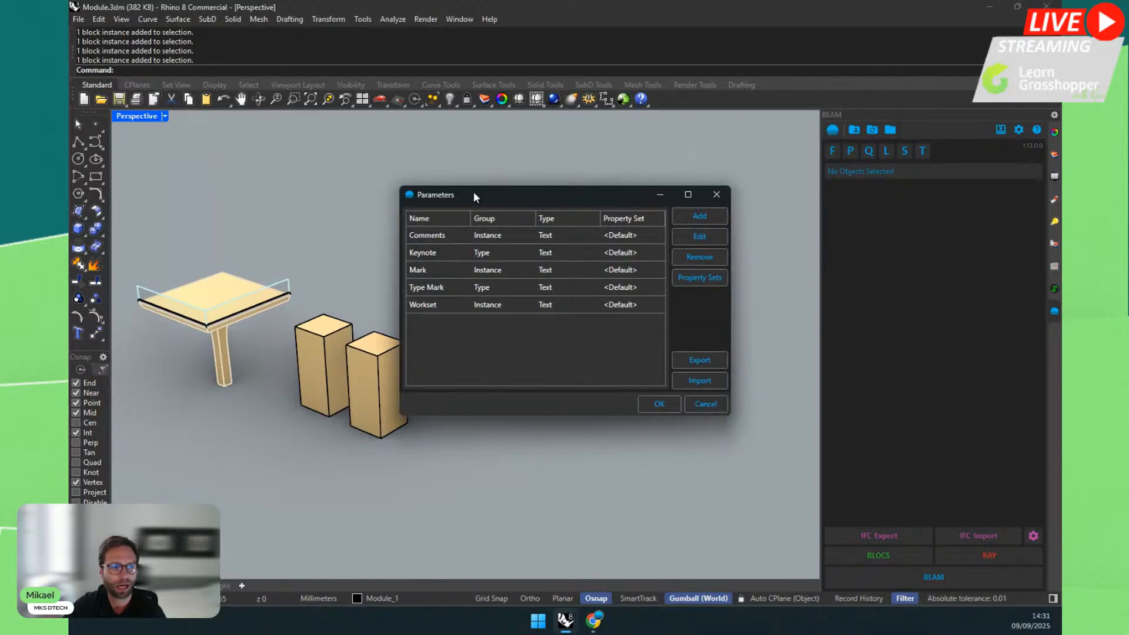
{"action": "left_click_drag", "start_coordinate": [474, 194], "coordinate": [228, 192]}
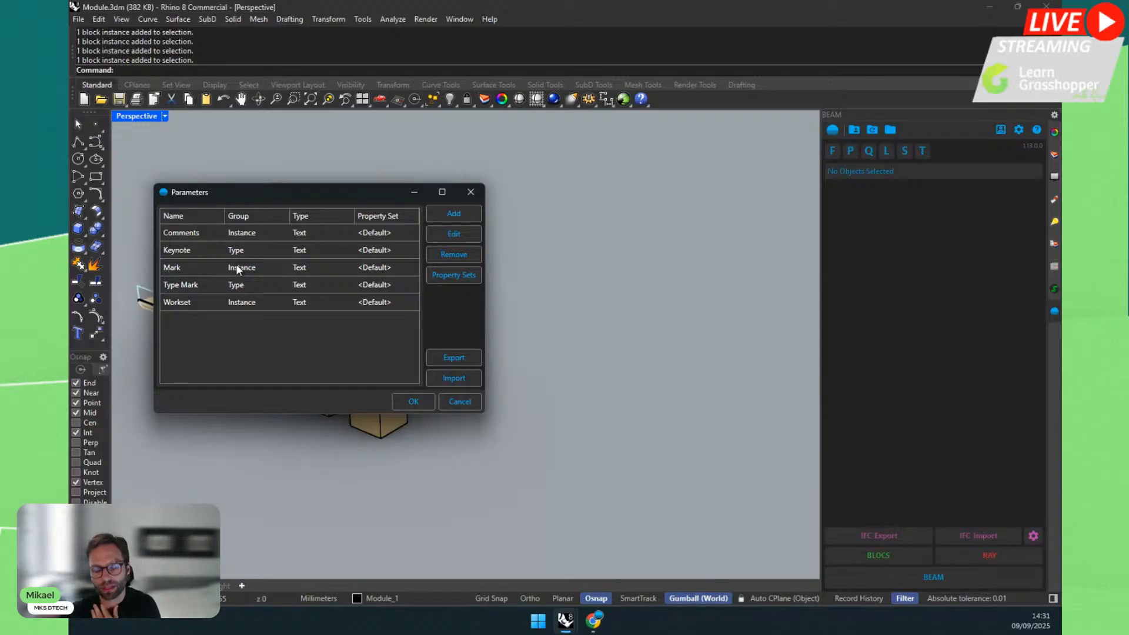
{"action": "left_click_drag", "start_coordinate": [186, 244], "coordinate": [188, 315]}
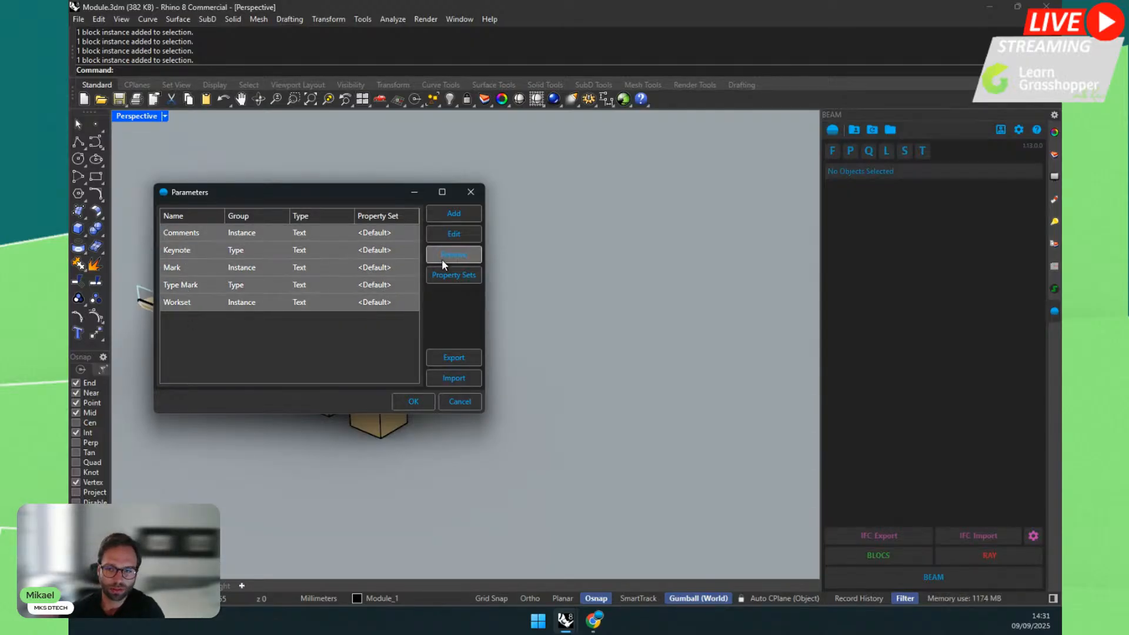
{"action": "left_click", "coordinate": [221, 262]}
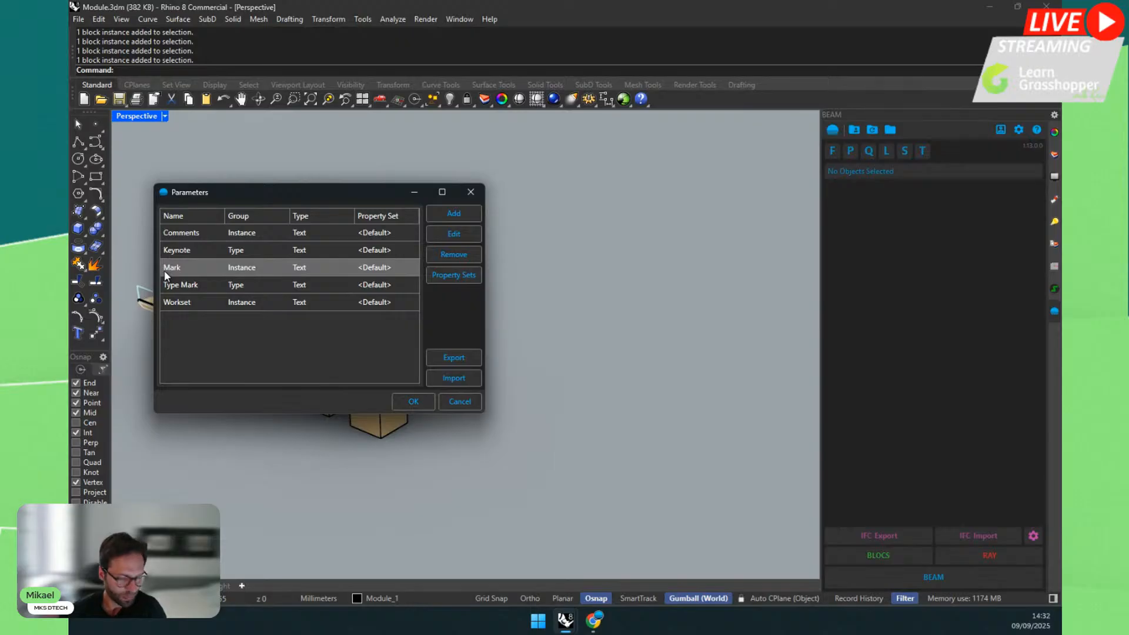
Step: Start an instance parameter named "New Parameter" with data type Area and the <Default> property set
{"action": "left_click", "coordinate": [445, 214]}
{"action": "left_click_drag", "start_coordinate": [521, 145], "coordinate": [352, 149]}
{"action": "left_click", "coordinate": [340, 194]}
{"action": "type", "text": "N"}
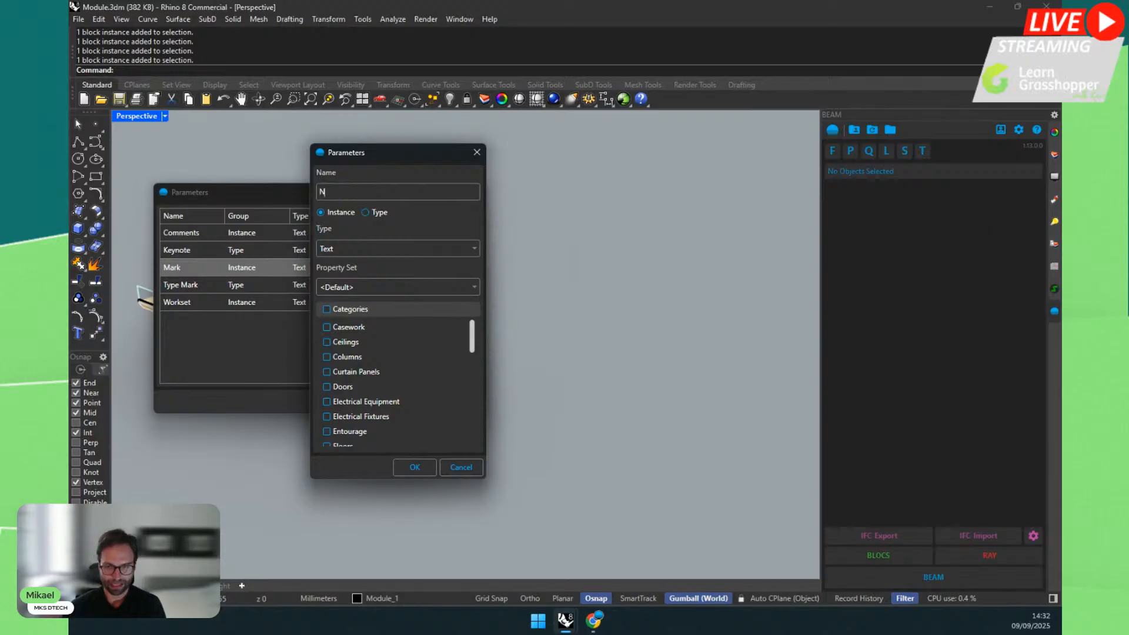
{"action": "type", "text": "ew Parameter"}
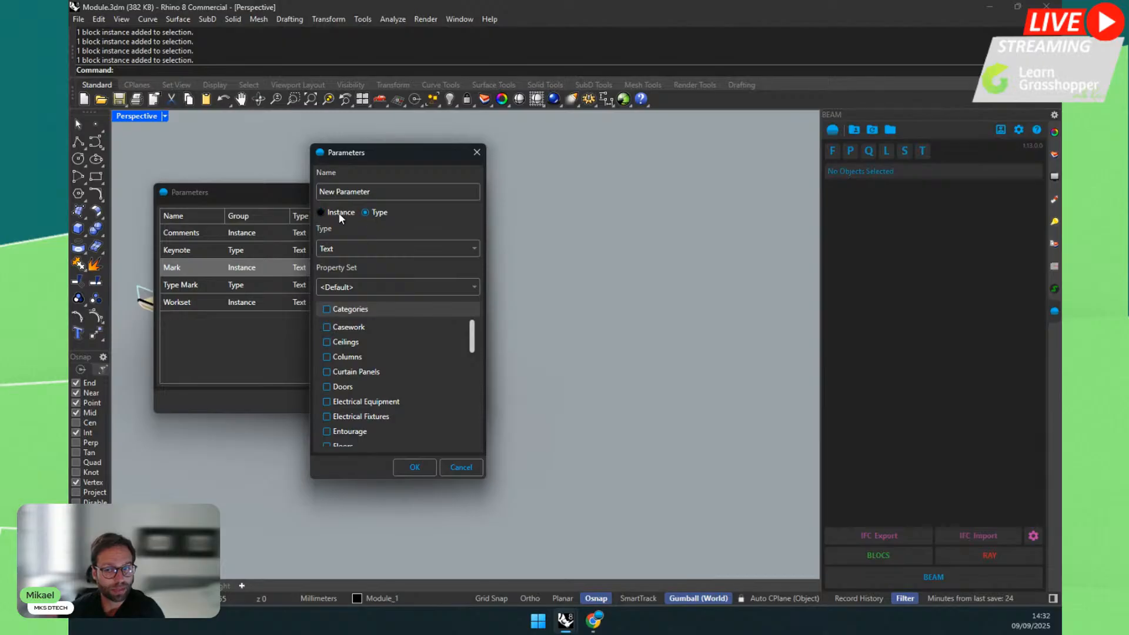
{"action": "left_click", "coordinate": [370, 250]}
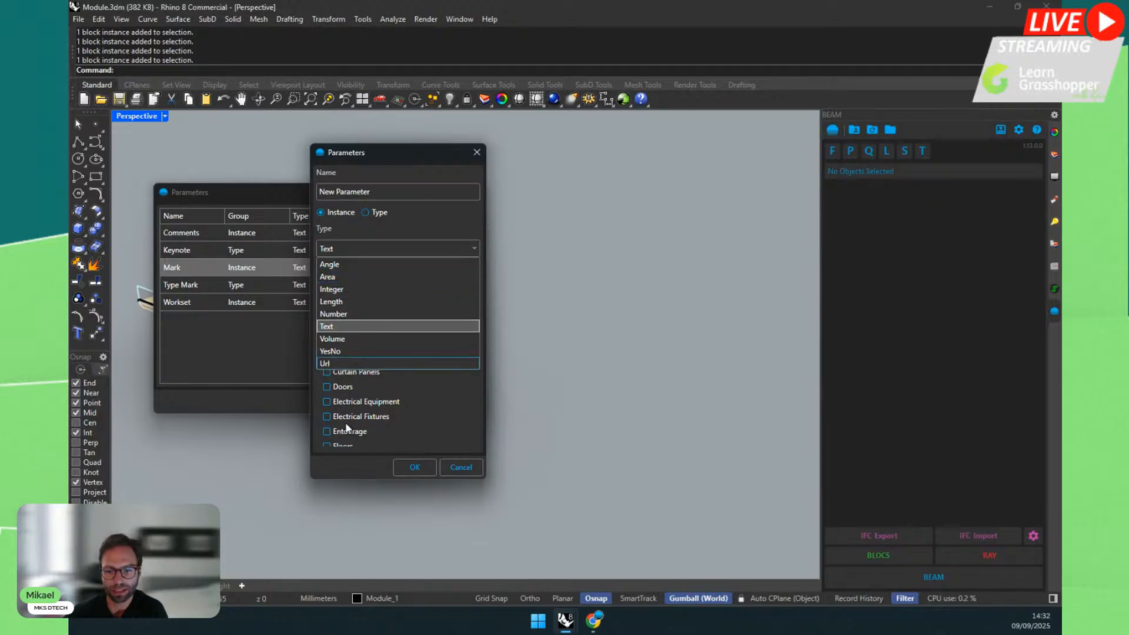
{"action": "left_click", "coordinate": [340, 279]}
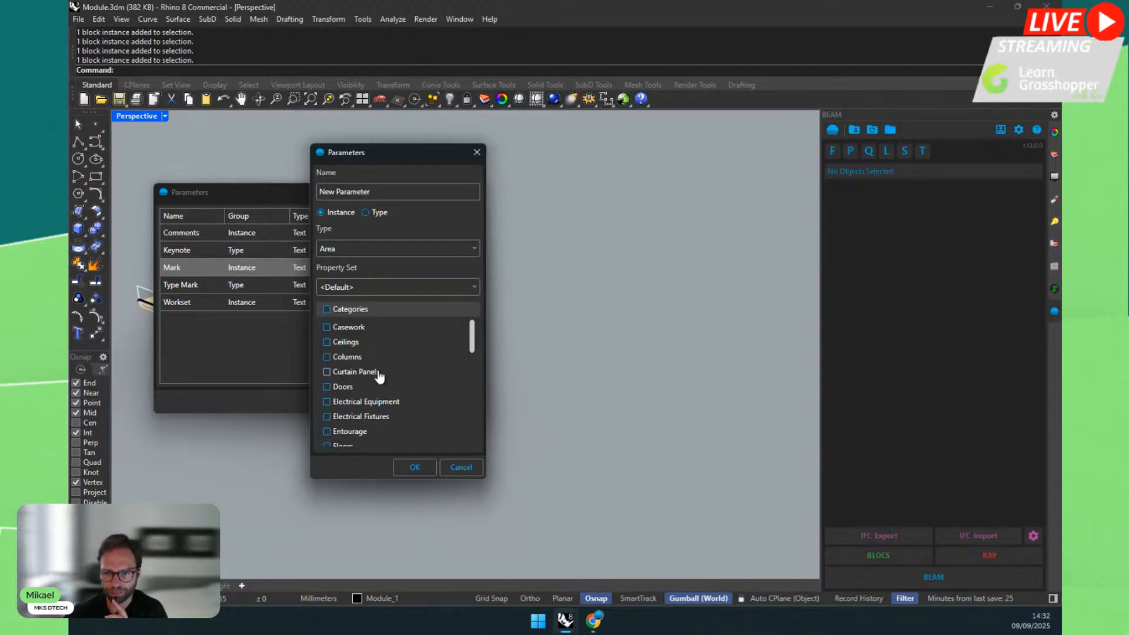
{"action": "left_click", "coordinate": [380, 286]}
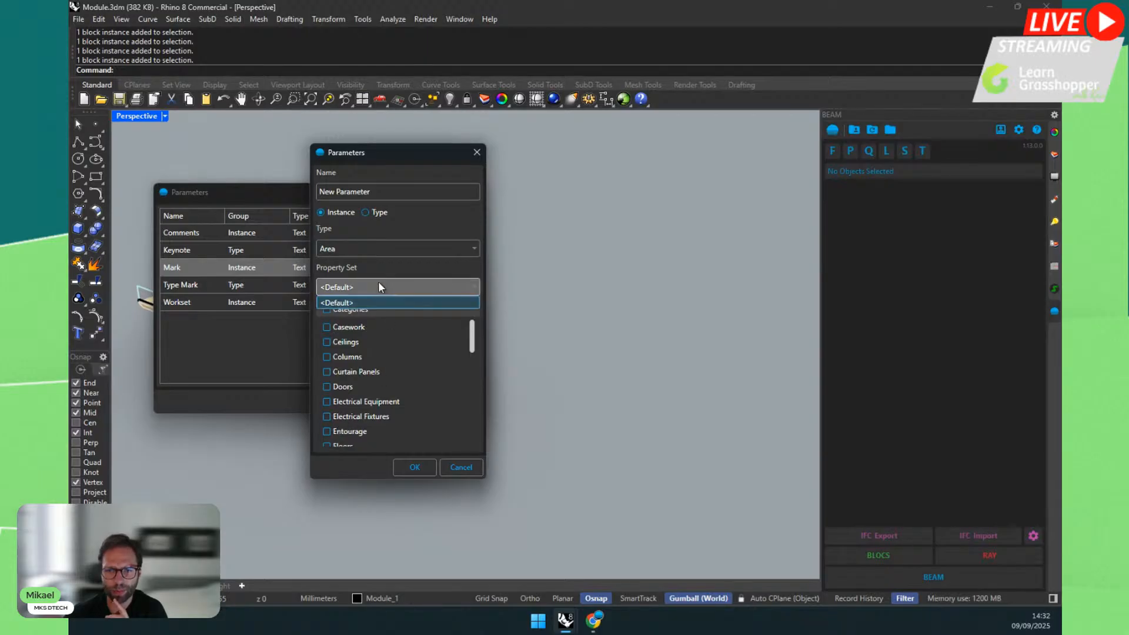
{"action": "left_click", "coordinate": [336, 303]}
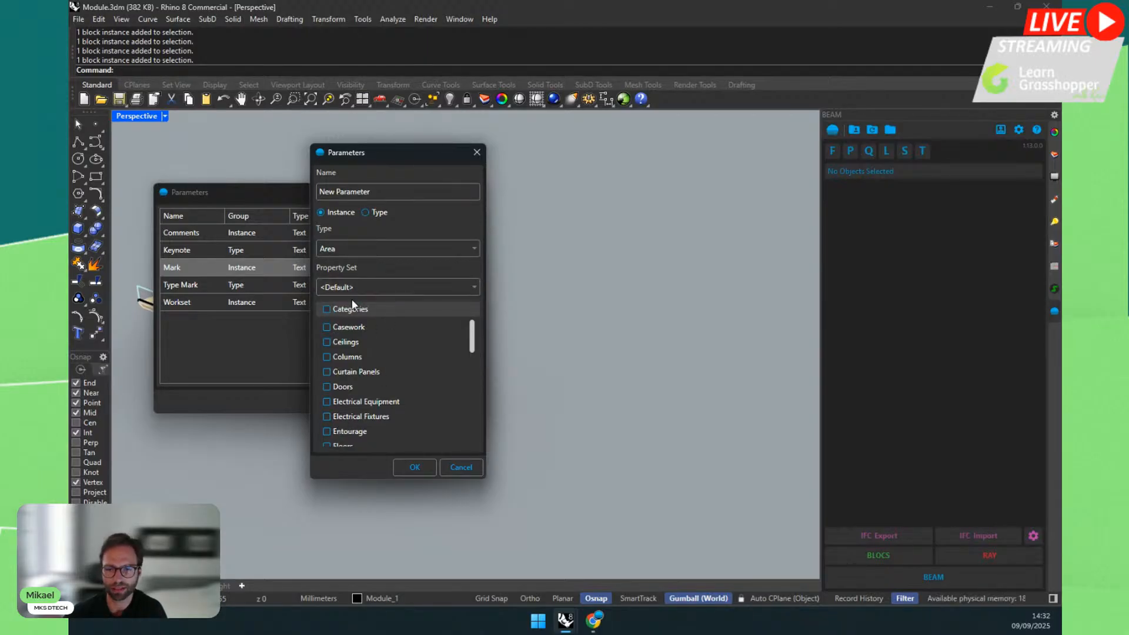
Step: Try limiting the new parameter to the Furniture and Furniture Systems categories
{"action": "mouse_move", "coordinate": [474, 337]}
{"action": "left_mouse_down"}
{"action": "mouse_move", "coordinate": [473, 447]}
{"action": "mouse_move", "coordinate": [472, 335]}
{"action": "left_mouse_up"}
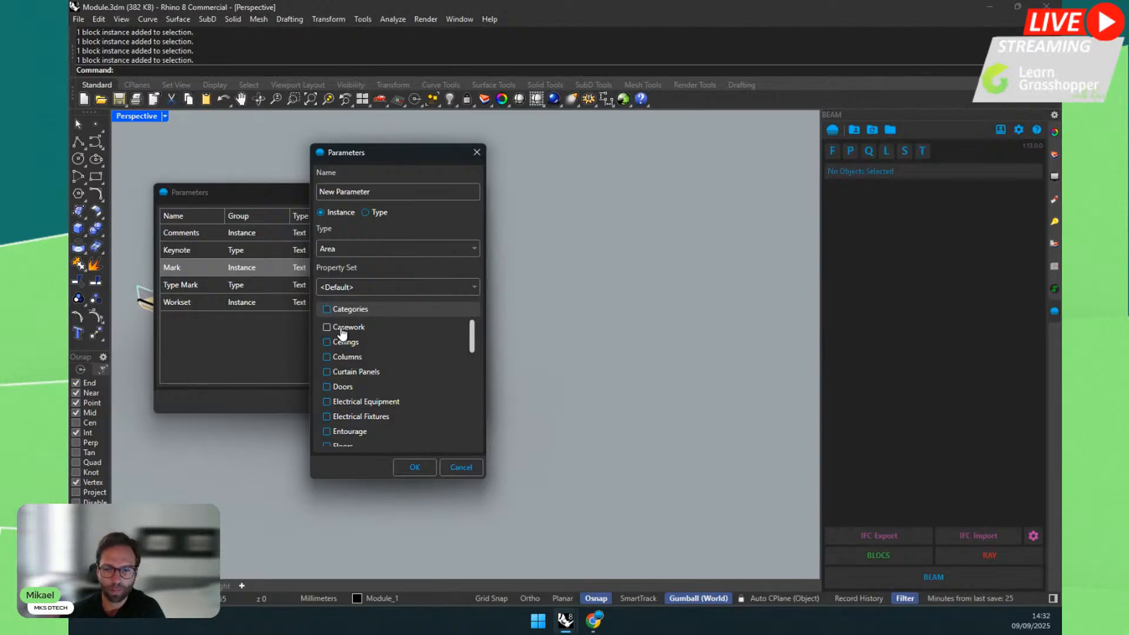
{"action": "left_click", "coordinate": [326, 308]}
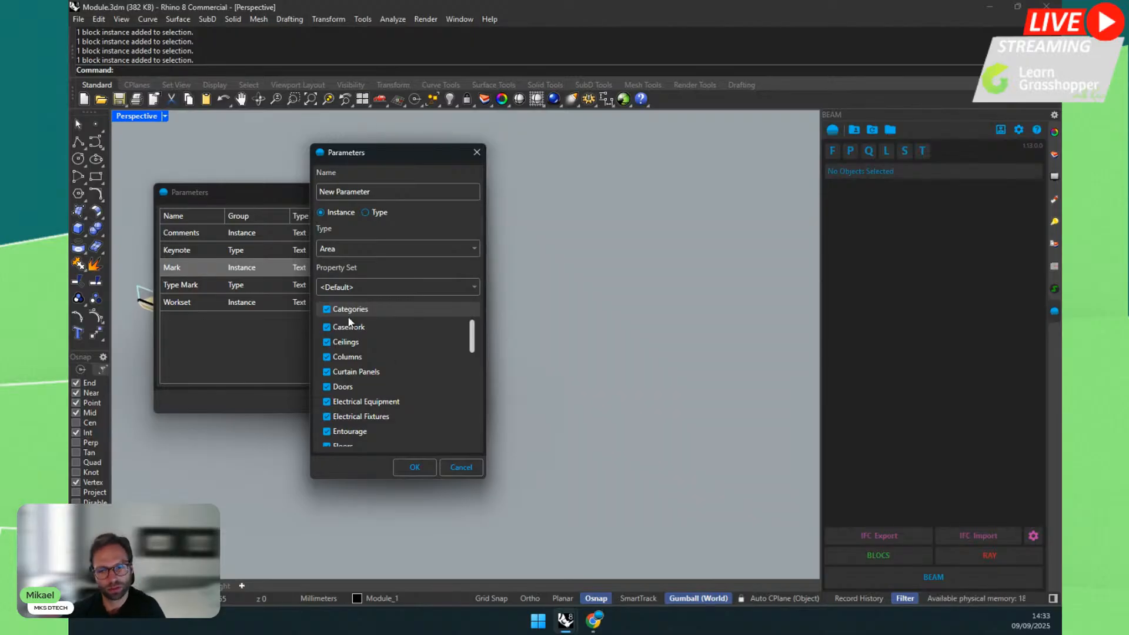
{"action": "left_click", "coordinate": [326, 308]}
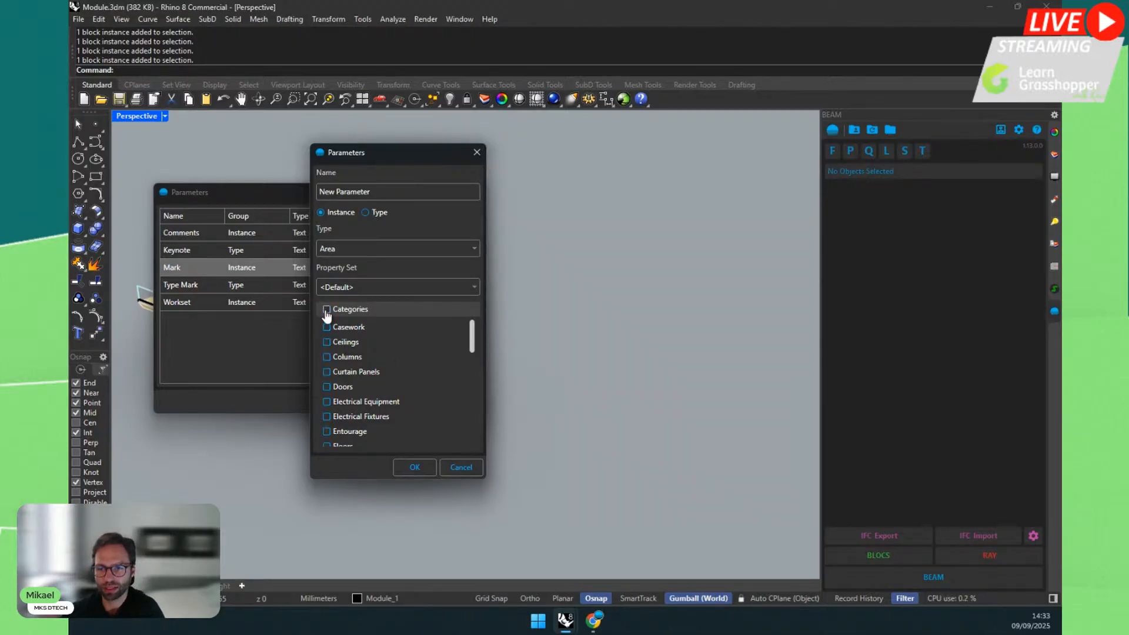
{"action": "scroll", "coordinate": [328, 382], "scroll_direction": "down", "scroll_amount": 2}
{"action": "left_click", "coordinate": [327, 372]}
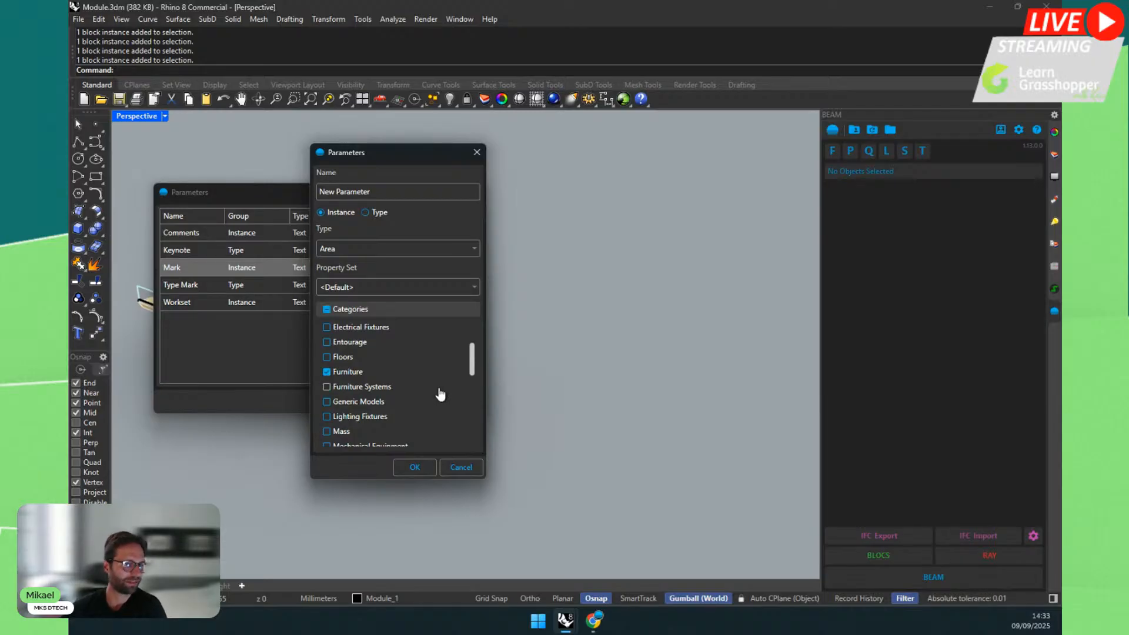
{"action": "left_click", "coordinate": [438, 389]}
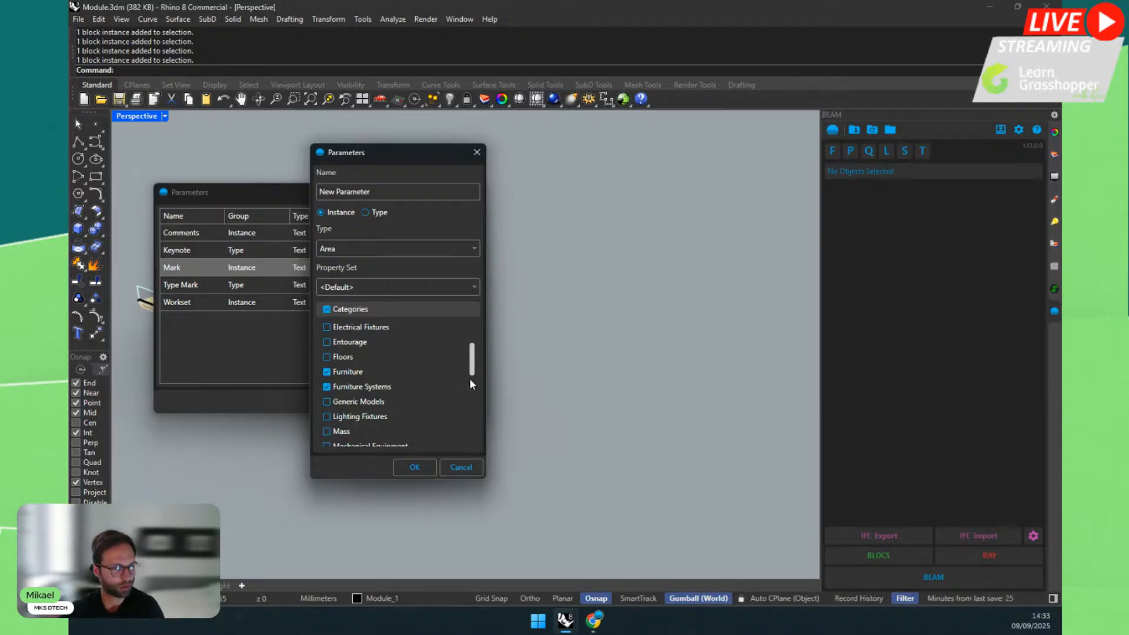
{"action": "left_click", "coordinate": [326, 372]}
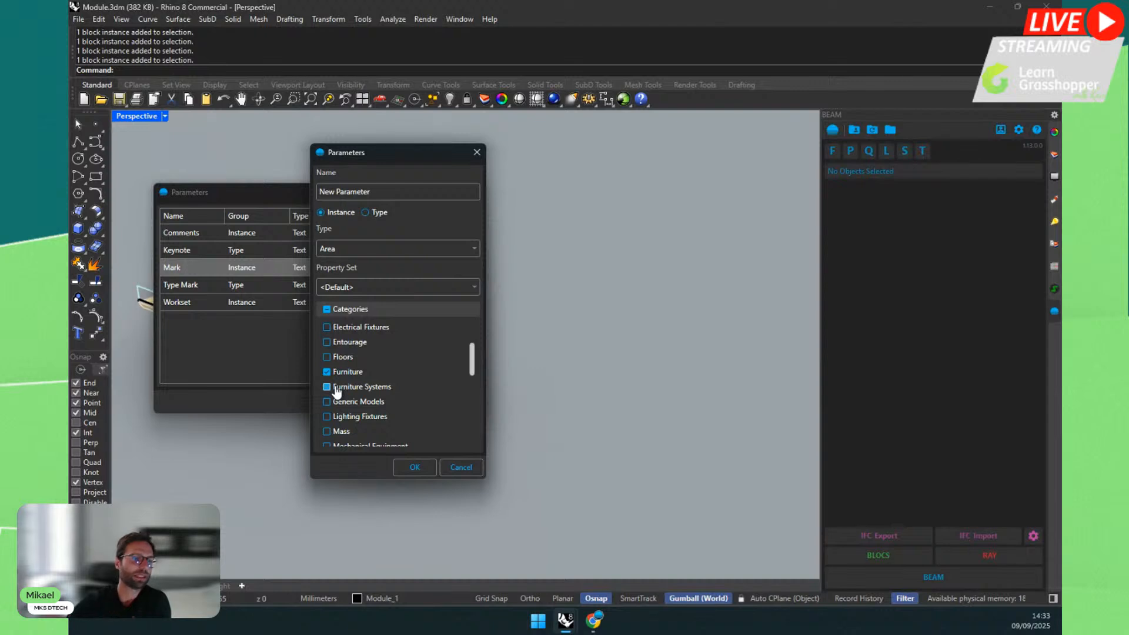
{"action": "left_click", "coordinate": [337, 391]}
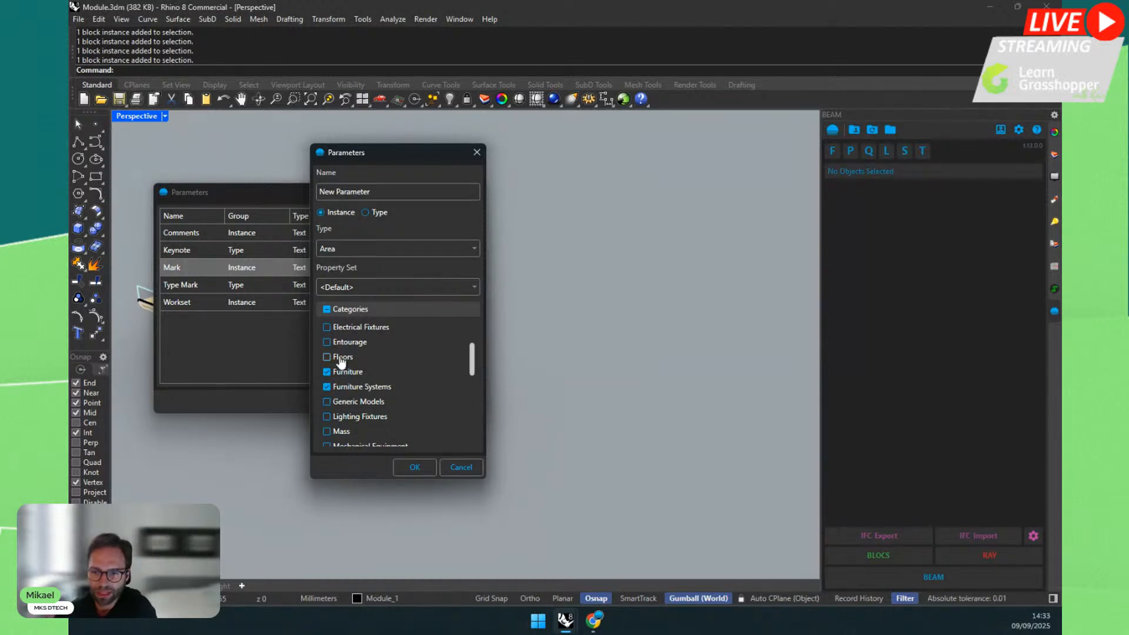
Step: Assign the new parameter to all categories, create it, and confirm the updated parameter list
{"action": "left_click", "coordinate": [327, 309]}
{"action": "left_click", "coordinate": [327, 309]}
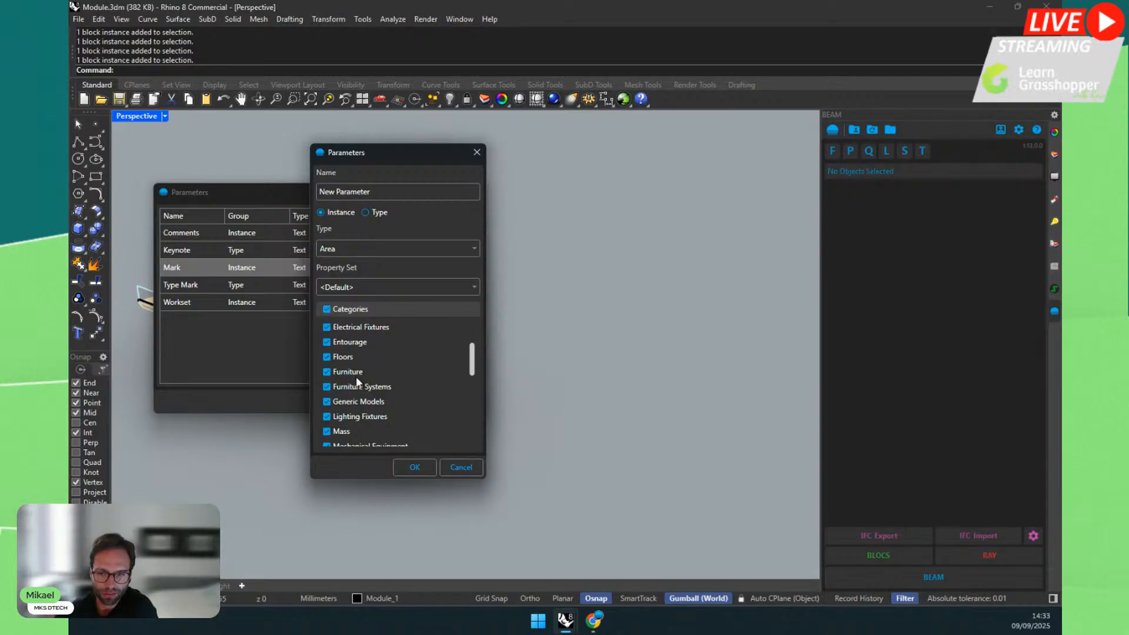
{"action": "scroll", "coordinate": [356, 376], "scroll_direction": "down", "scroll_amount": 5}
{"action": "scroll", "coordinate": [356, 351], "scroll_direction": "down", "scroll_amount": 1}
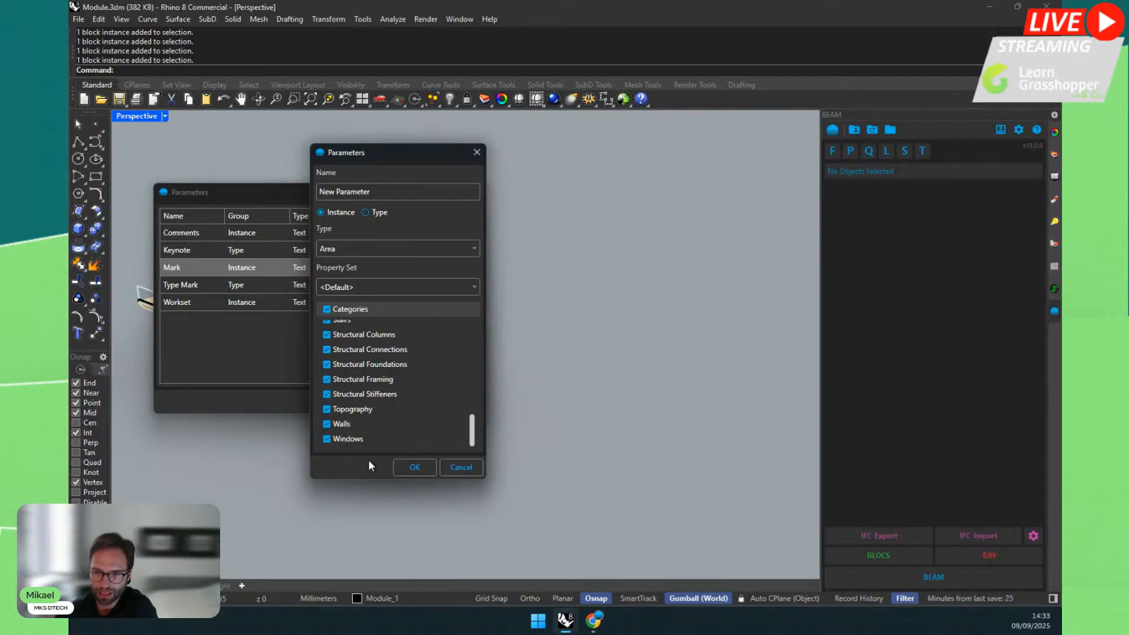
{"action": "left_click", "coordinate": [414, 467]}
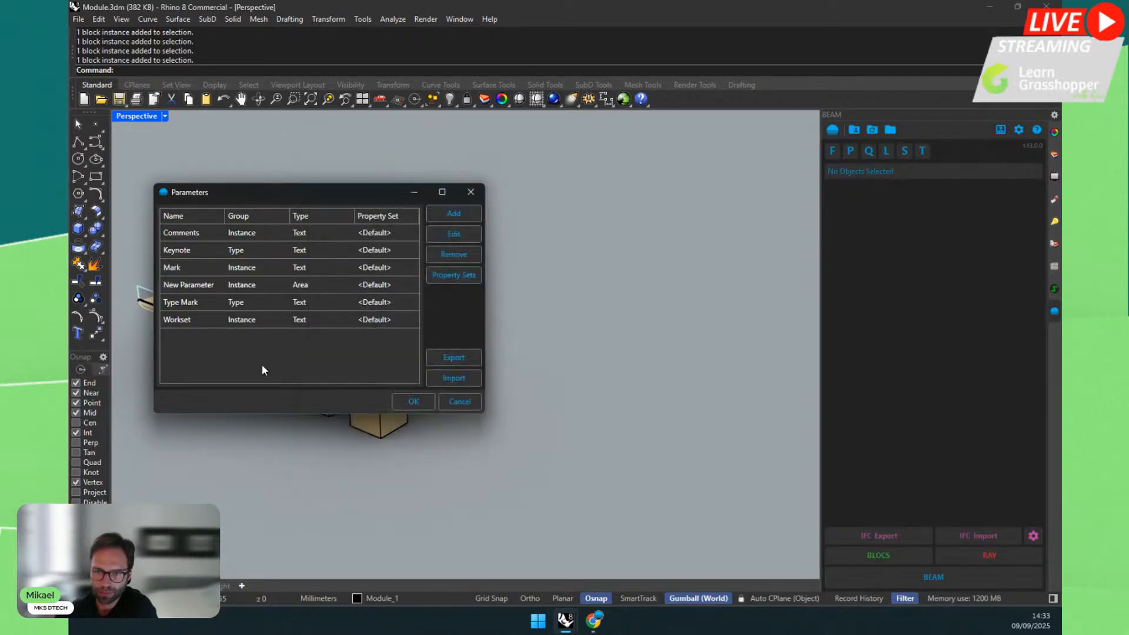
{"action": "left_click", "coordinate": [273, 285]}
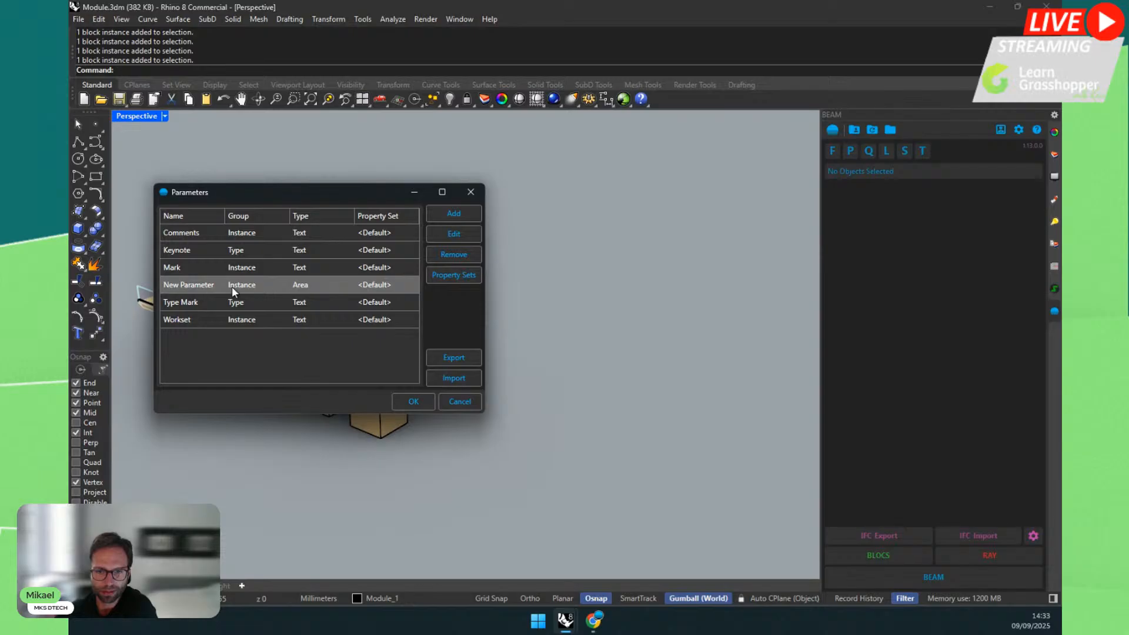
{"action": "left_click", "coordinate": [414, 401]}
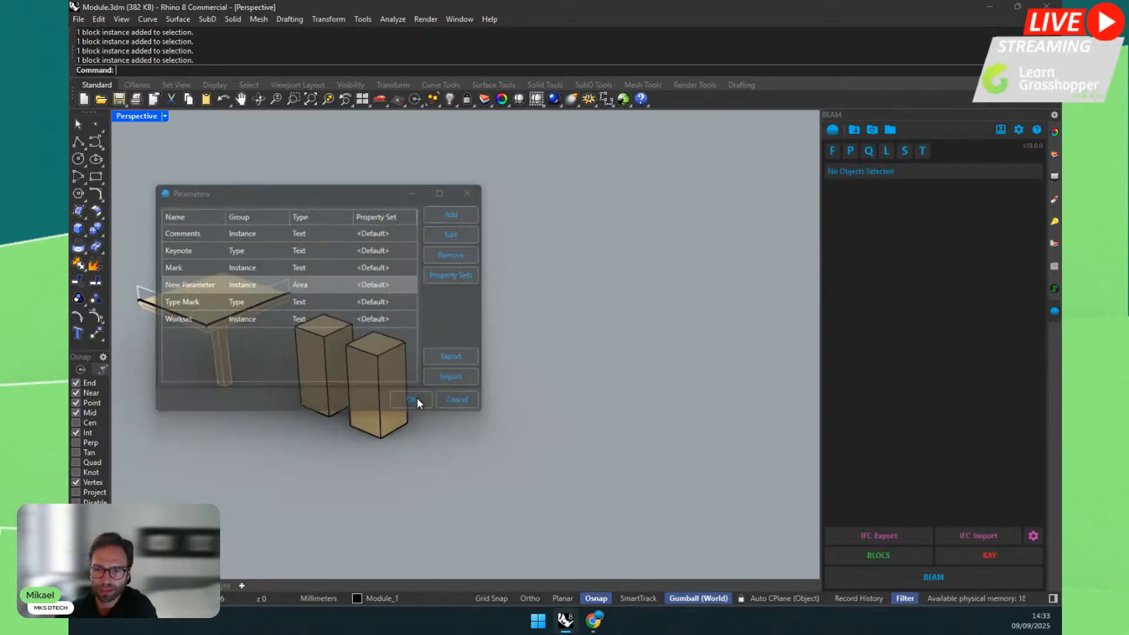
Step: Try entering the text "fdgf" as the New Parameter value of the block nearest the table
{"action": "left_click", "coordinate": [314, 360]}
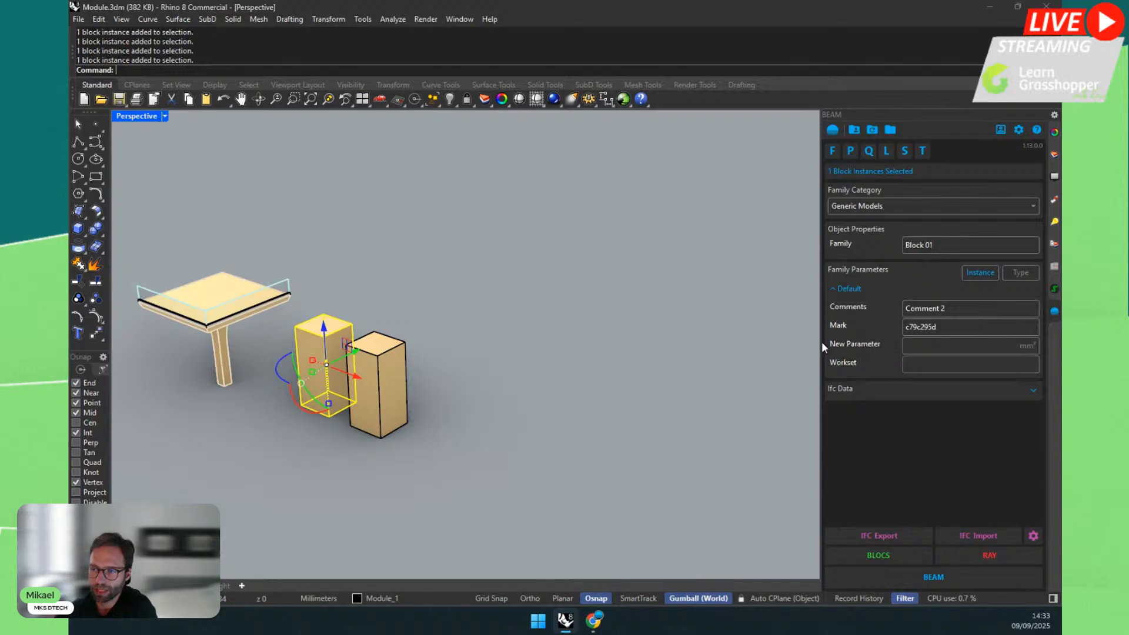
{"action": "left_click", "coordinate": [1027, 350]}
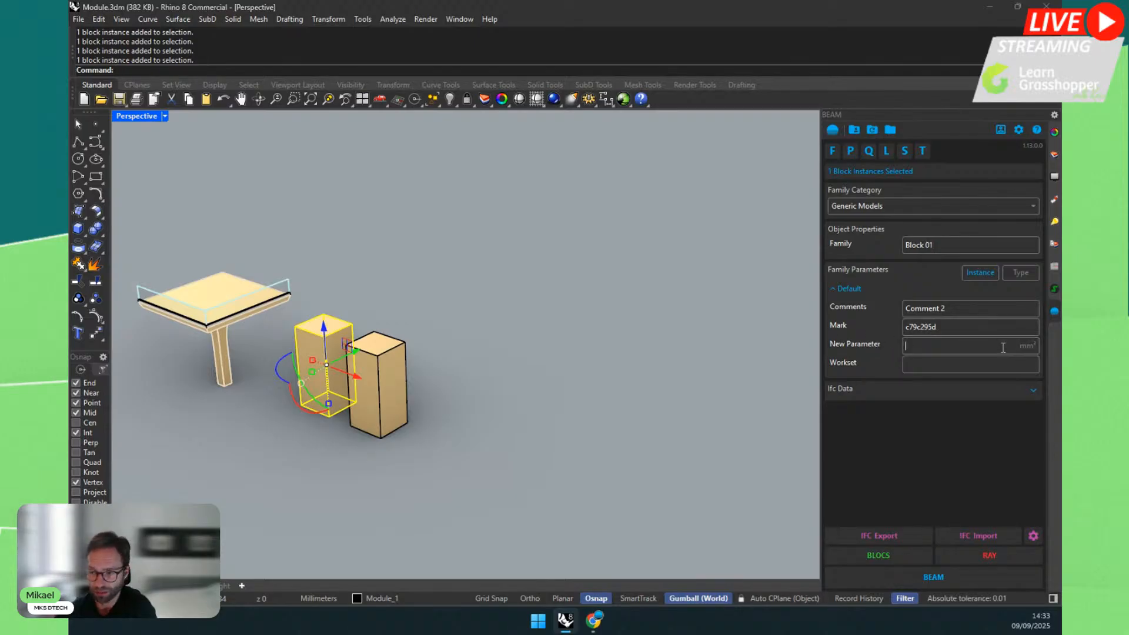
{"action": "type", "text": "fdgf"}
{"action": "key", "text": "Return"}
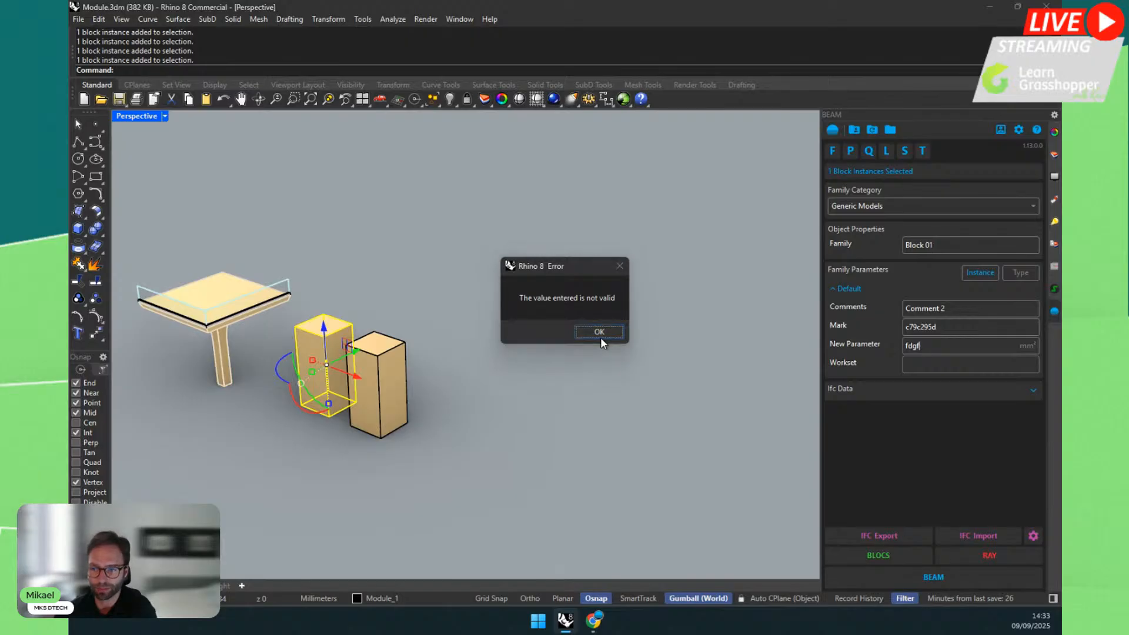
{"action": "left_click", "coordinate": [600, 329]}
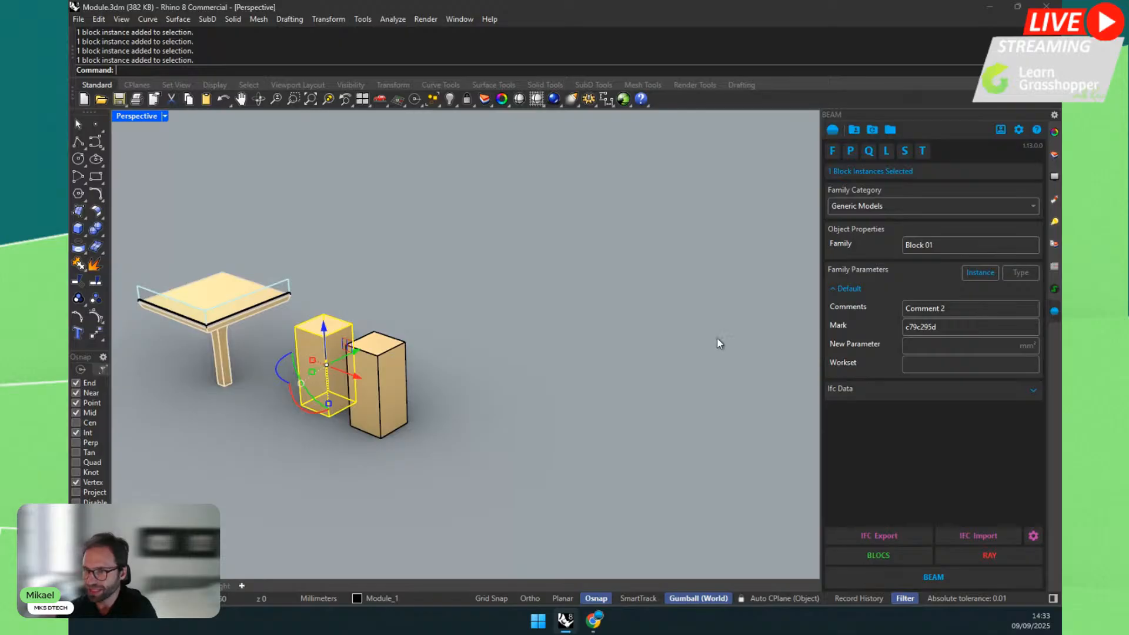
Step: Reopen the parameter manager and add a property set named "Custom"
{"action": "left_click", "coordinate": [850, 151]}
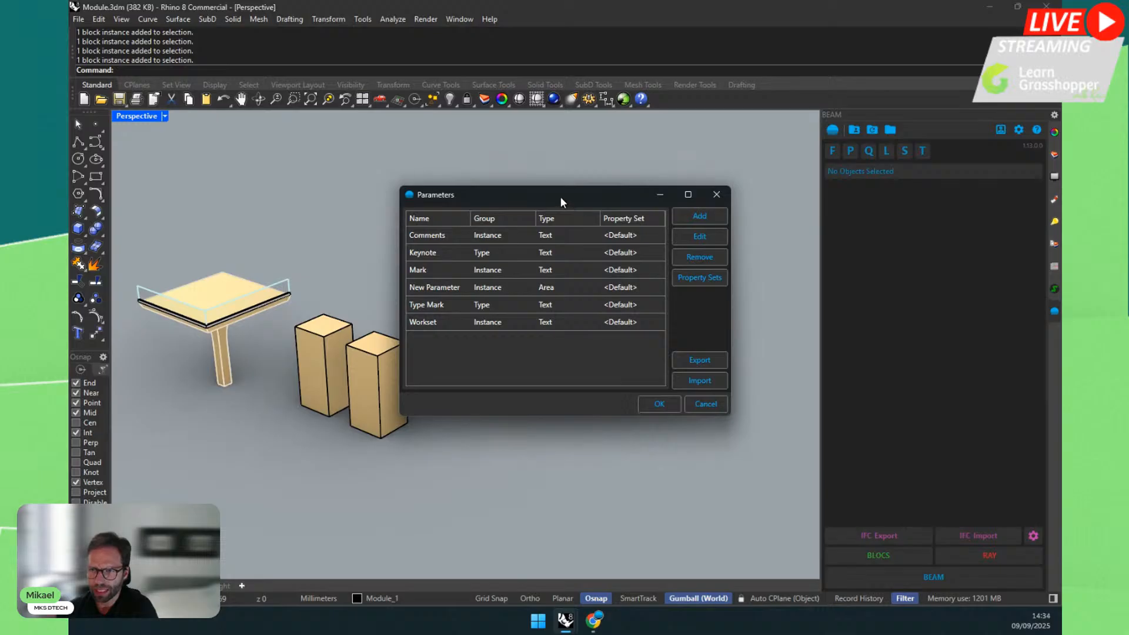
{"action": "left_click_drag", "start_coordinate": [559, 197], "coordinate": [346, 193]}
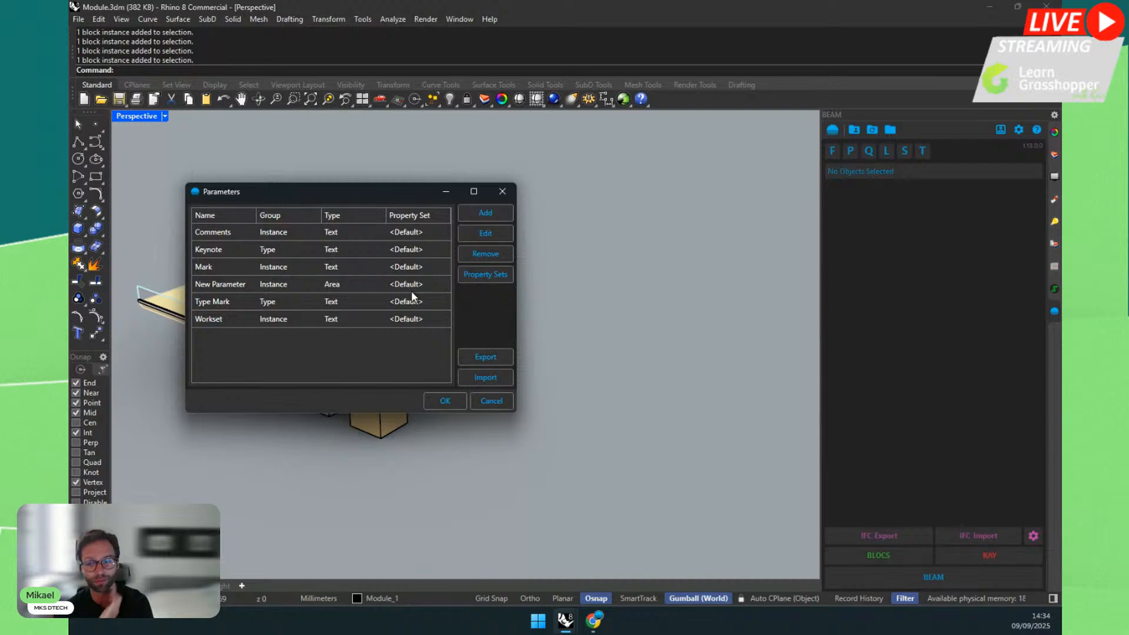
{"action": "left_click", "coordinate": [462, 280]}
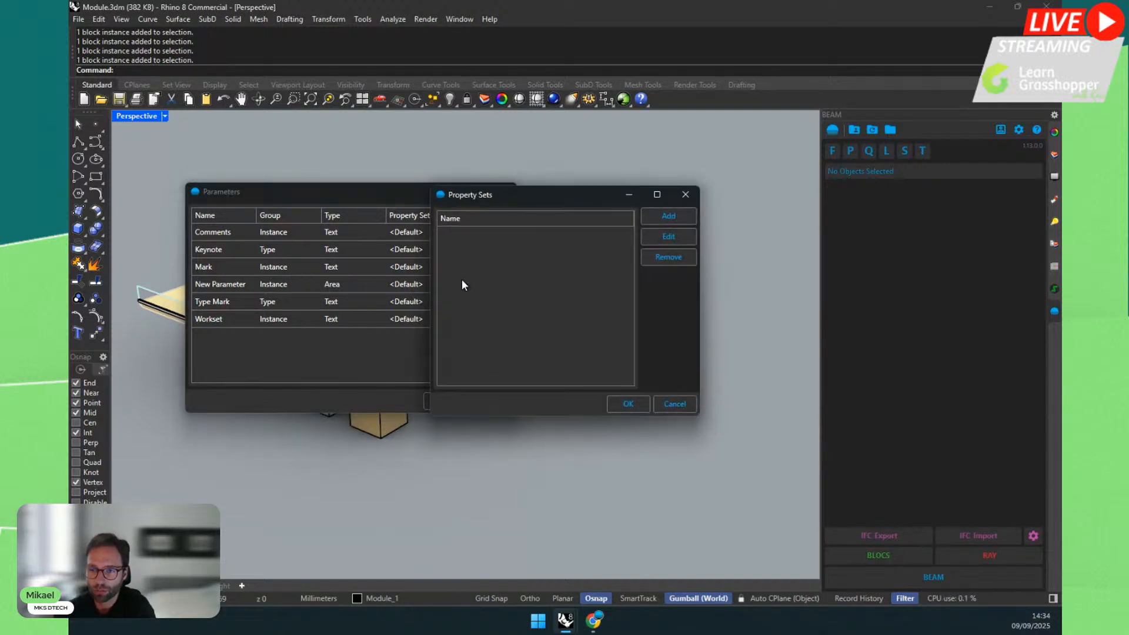
{"action": "left_click_drag", "start_coordinate": [479, 199], "coordinate": [496, 246]}
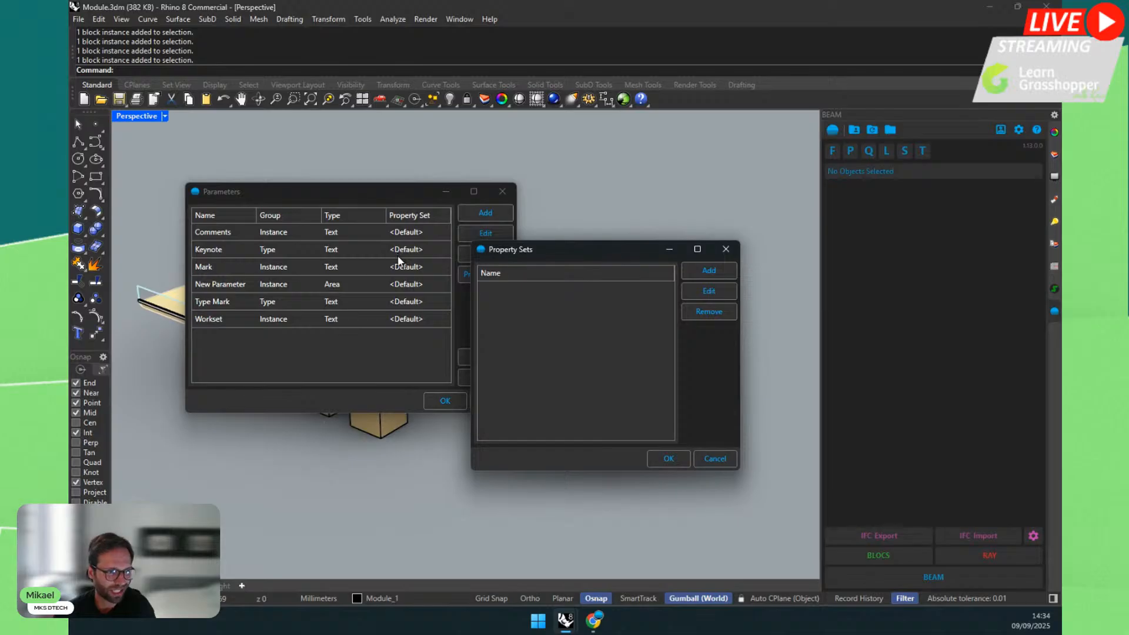
{"action": "left_click_drag", "start_coordinate": [565, 257], "coordinate": [466, 260]}
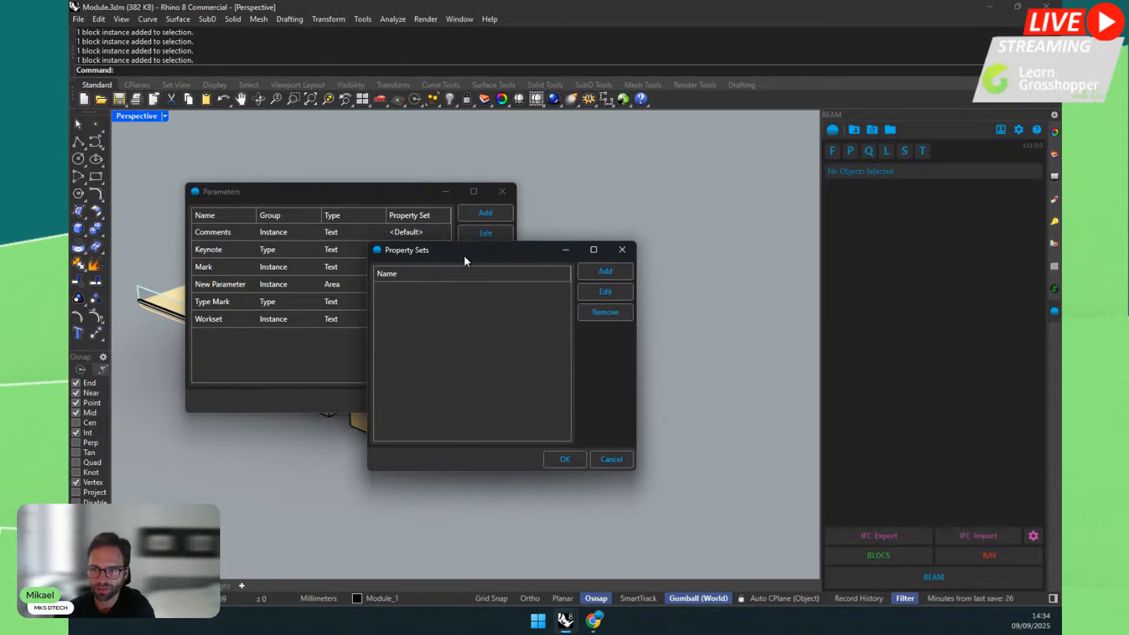
{"action": "left_click", "coordinate": [601, 273]}
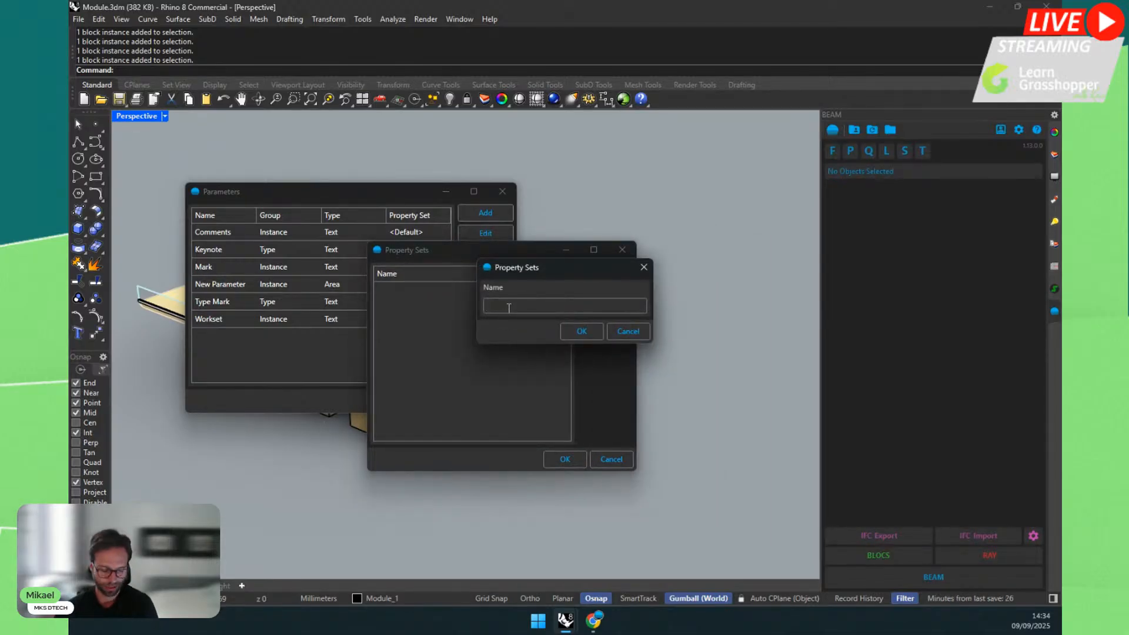
{"action": "type", "text": "Custom"}
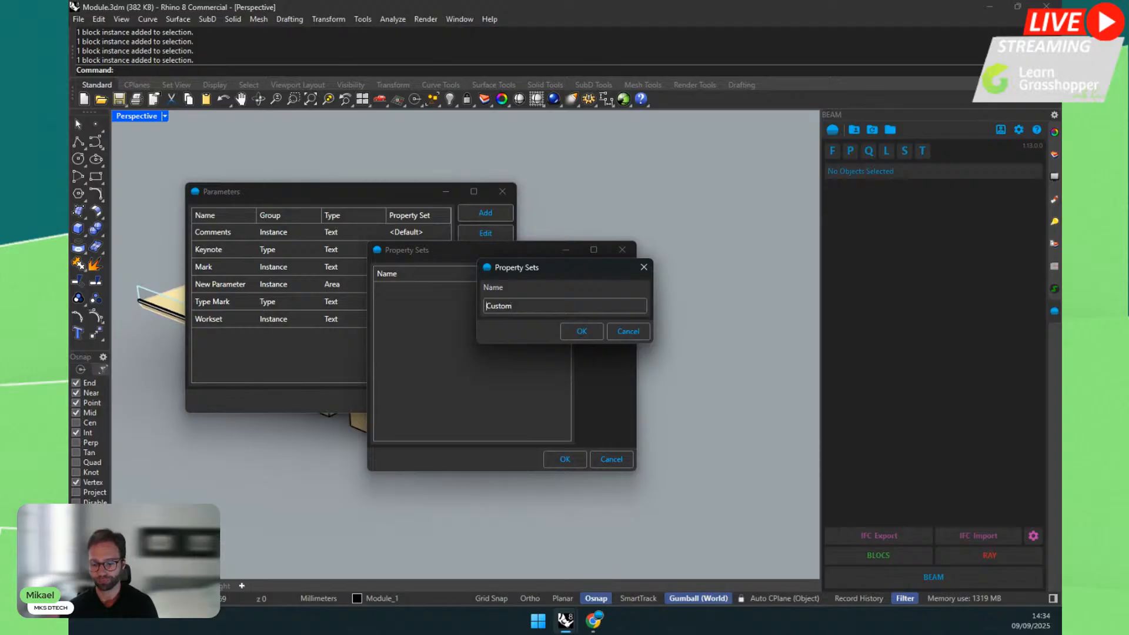
Step: Try prefixing the property set's name with "PSet_", and remove the prefix again
{"action": "key", "text": "Home"}
{"action": "type", "text": "PSet_"}
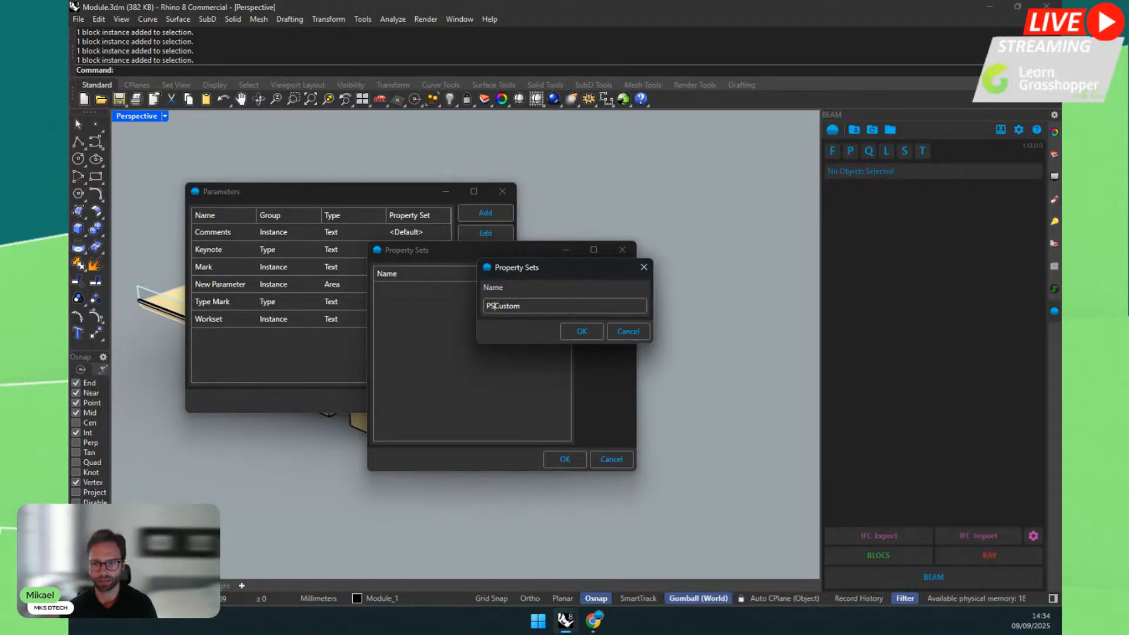
{"action": "key", "text": "BackSpace"}
{"action": "key", "text": "BackSpace"}
{"action": "key", "text": "BackSpace"}
{"action": "key", "text": "BackSpace"}
{"action": "key", "text": "BackSpace"}
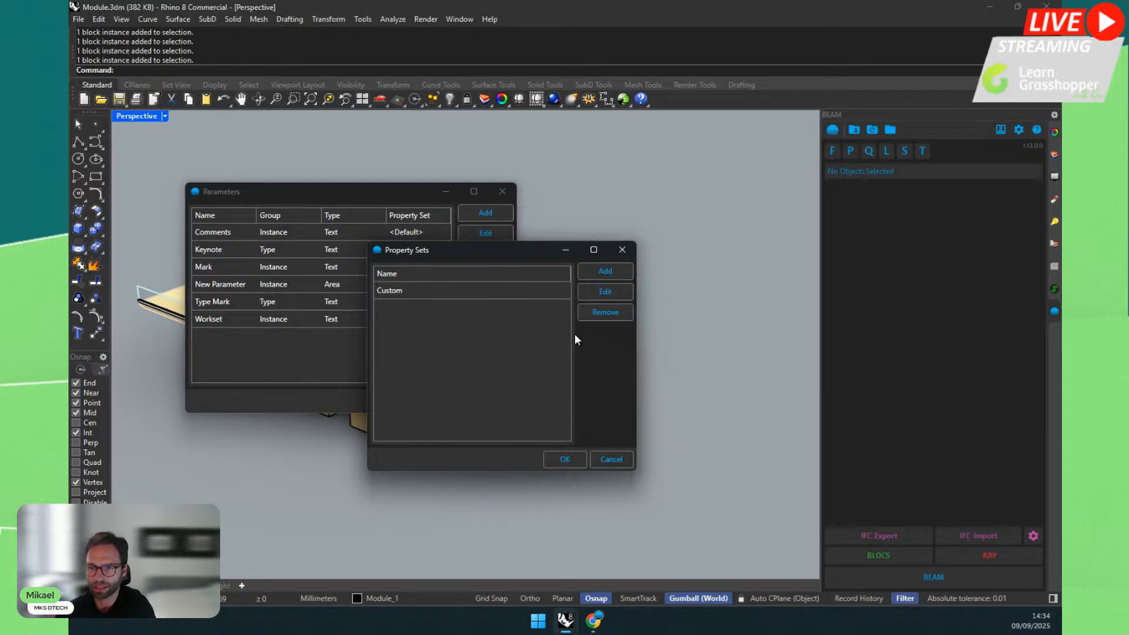
Step: Add a second property set named "Data" and confirm the property sets
{"action": "left_click", "coordinate": [591, 272]}
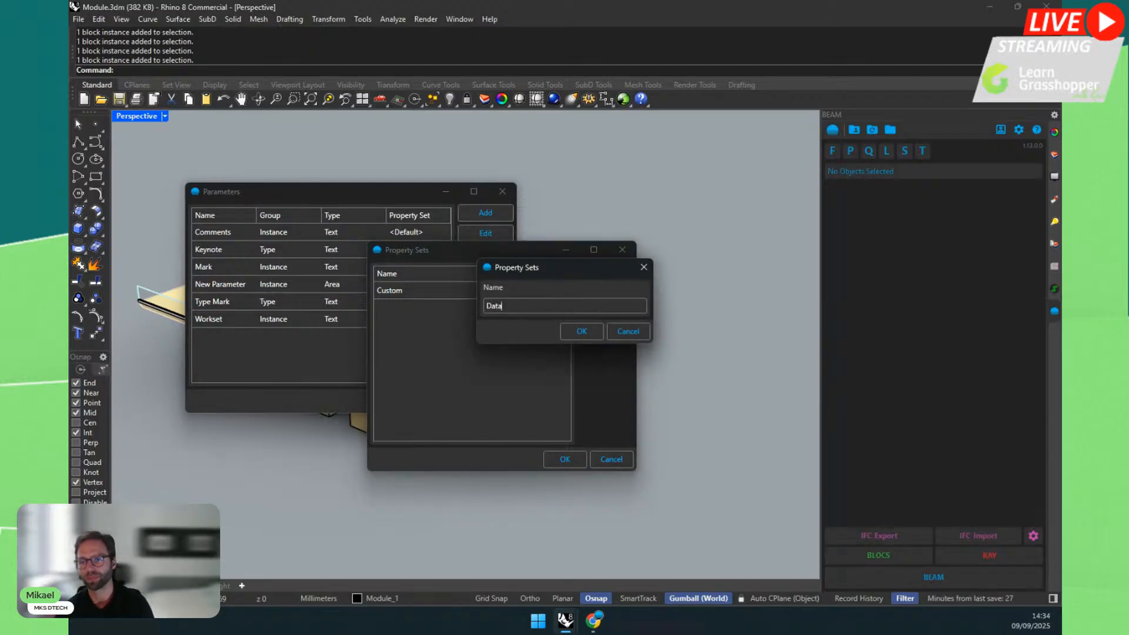
{"action": "left_click", "coordinate": [581, 331]}
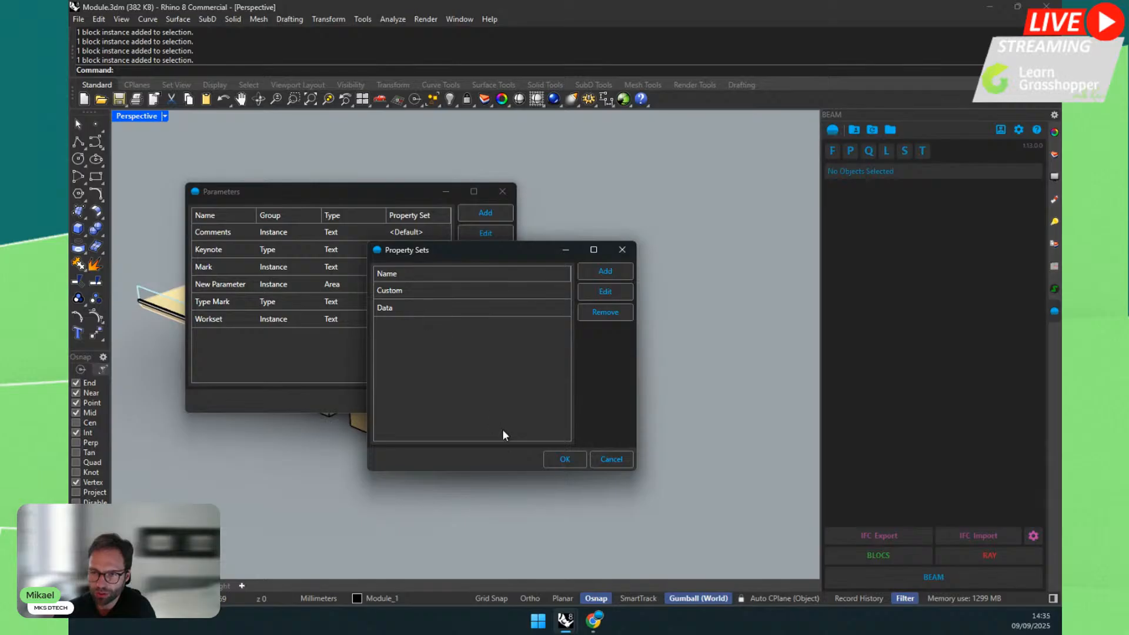
{"action": "left_click", "coordinate": [556, 455]}
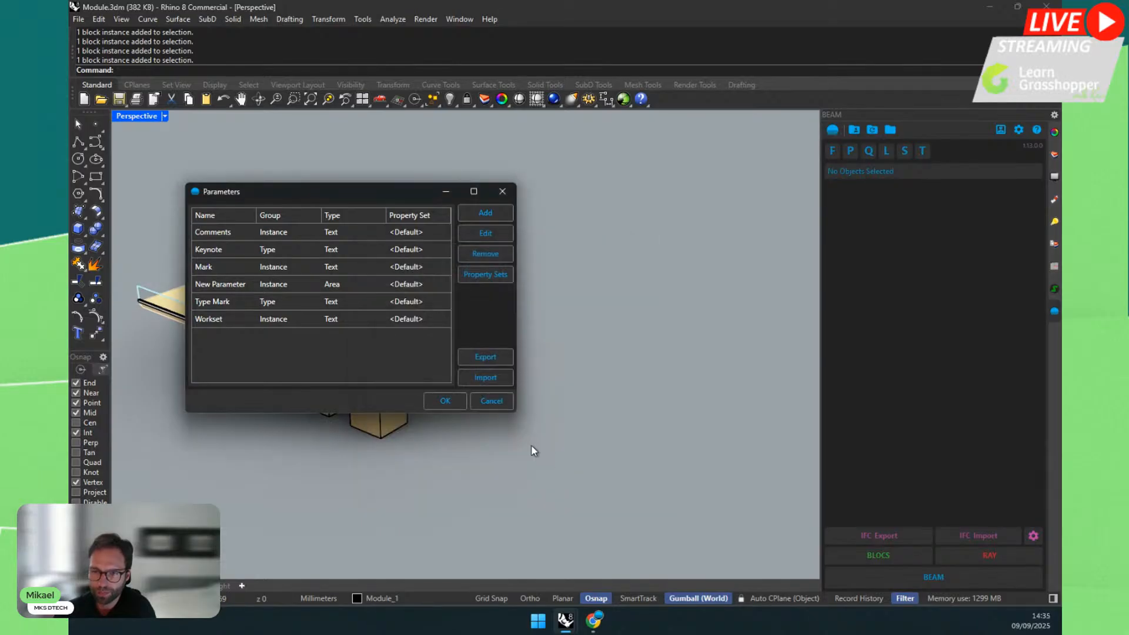
Step: Add an instance text parameter named "Information" that applies to all categories
{"action": "left_click", "coordinate": [475, 217]}
{"action": "left_click", "coordinate": [494, 185]}
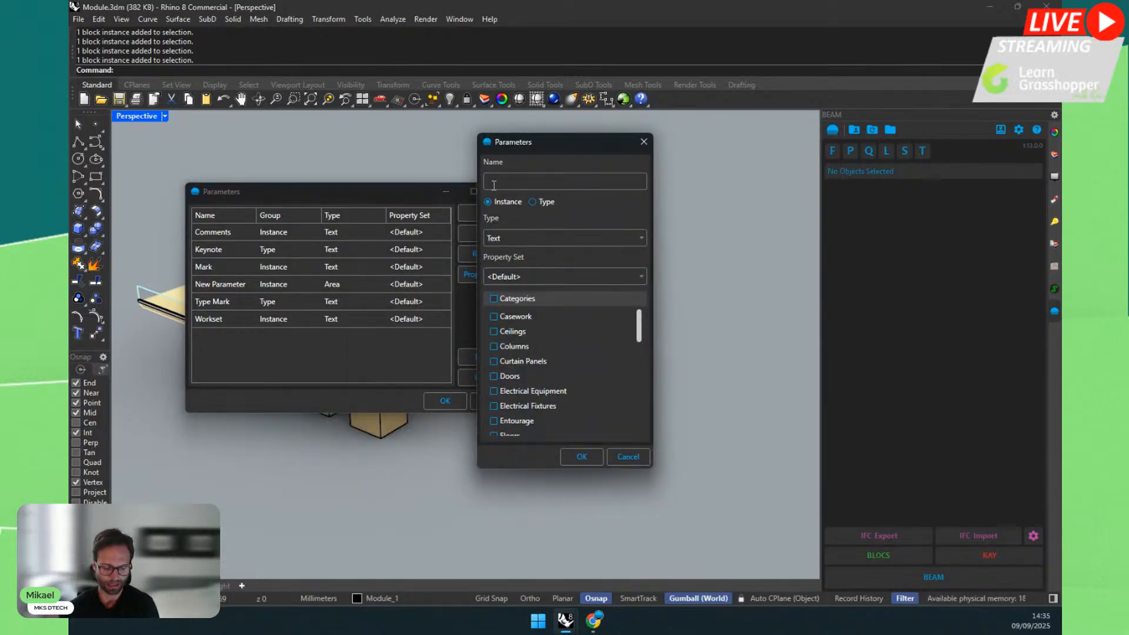
{"action": "type", "text": "Information"}
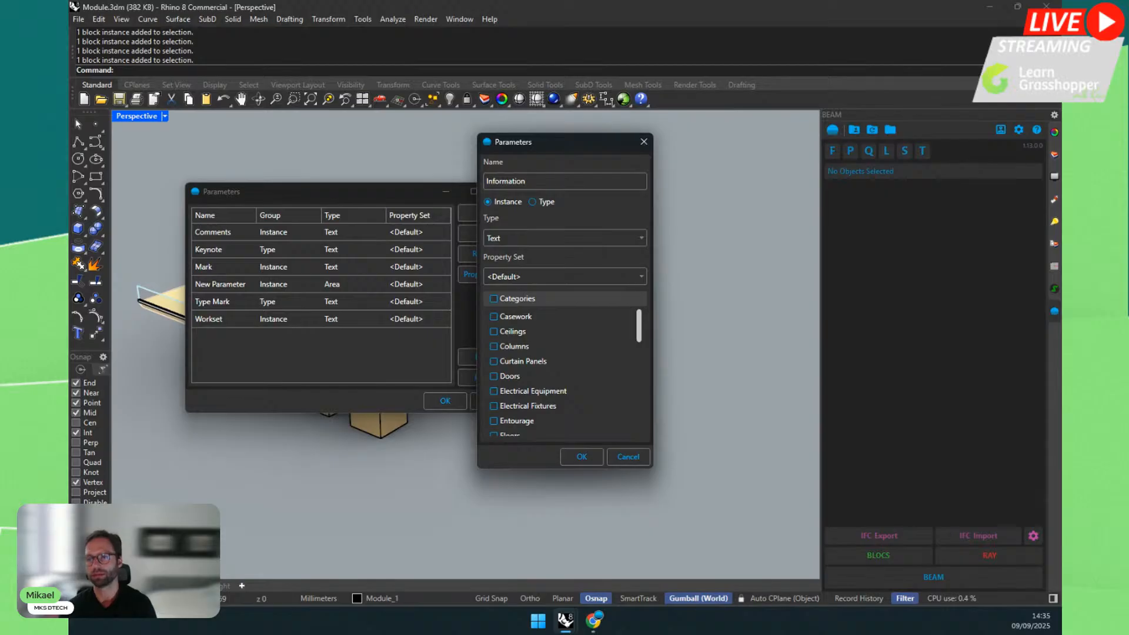
{"action": "left_click", "coordinate": [493, 299]}
{"action": "left_click", "coordinate": [581, 456]}
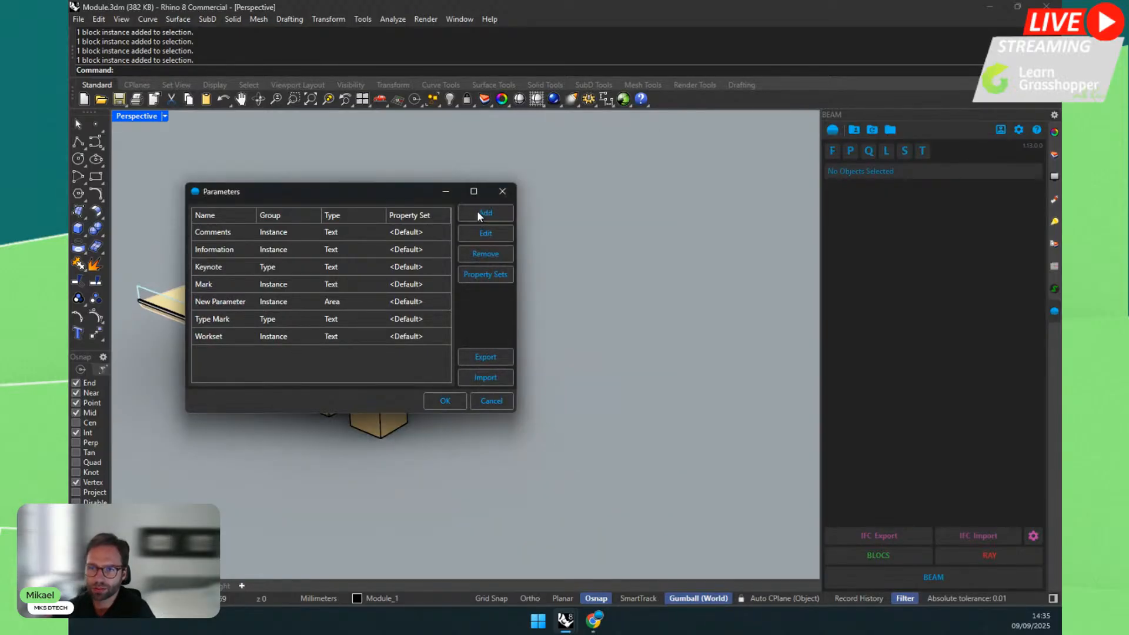
Step: Add an instance parameter named "Is Included" with the YesNo type, applied to all categories
{"action": "left_click", "coordinate": [478, 213]}
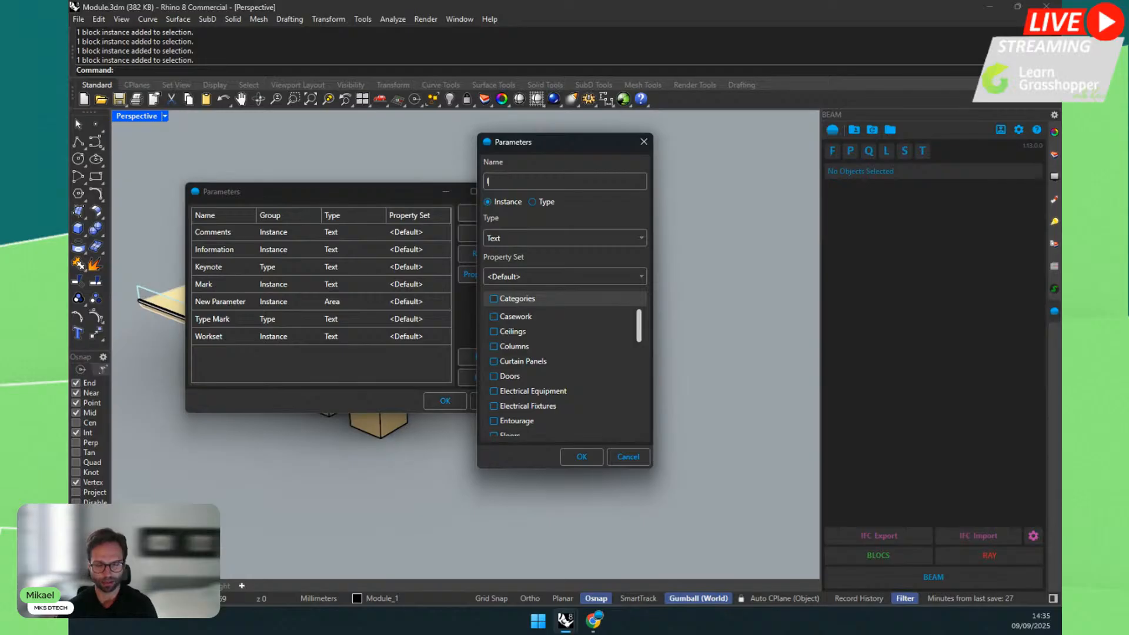
{"action": "type", "text": "IsIncluded"}
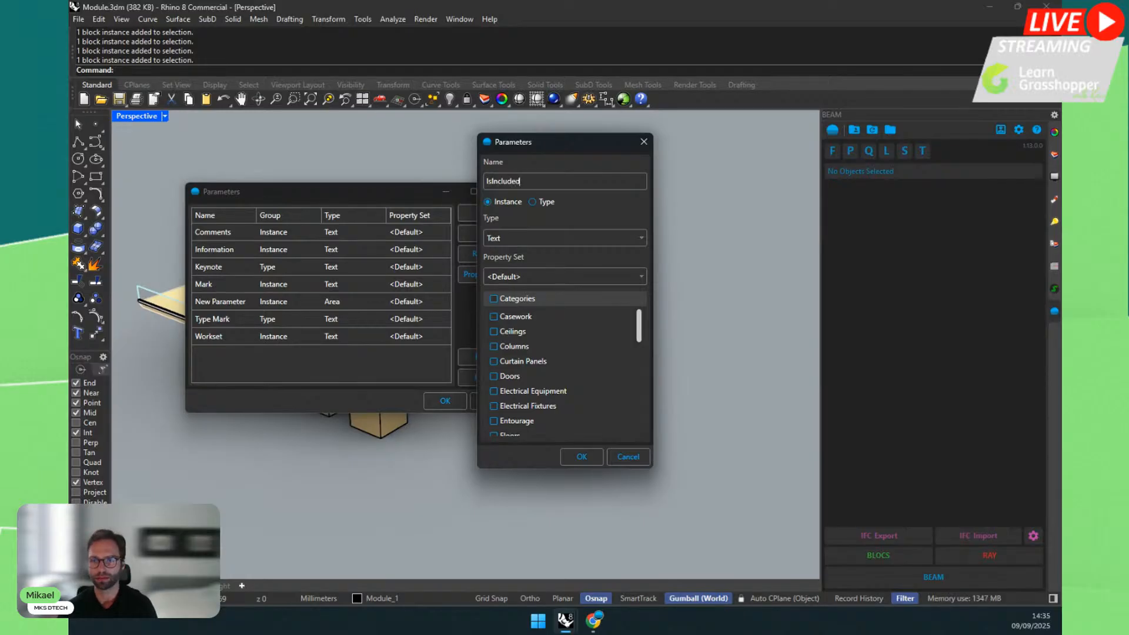
{"action": "left_click", "coordinate": [490, 182]}
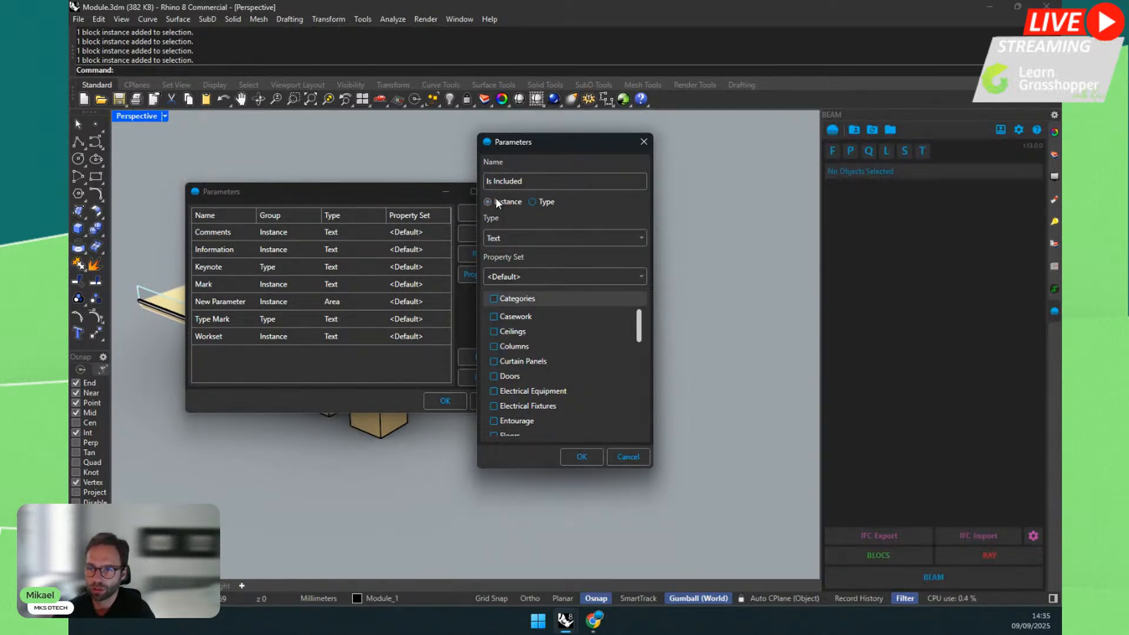
{"action": "left_click", "coordinate": [517, 239]}
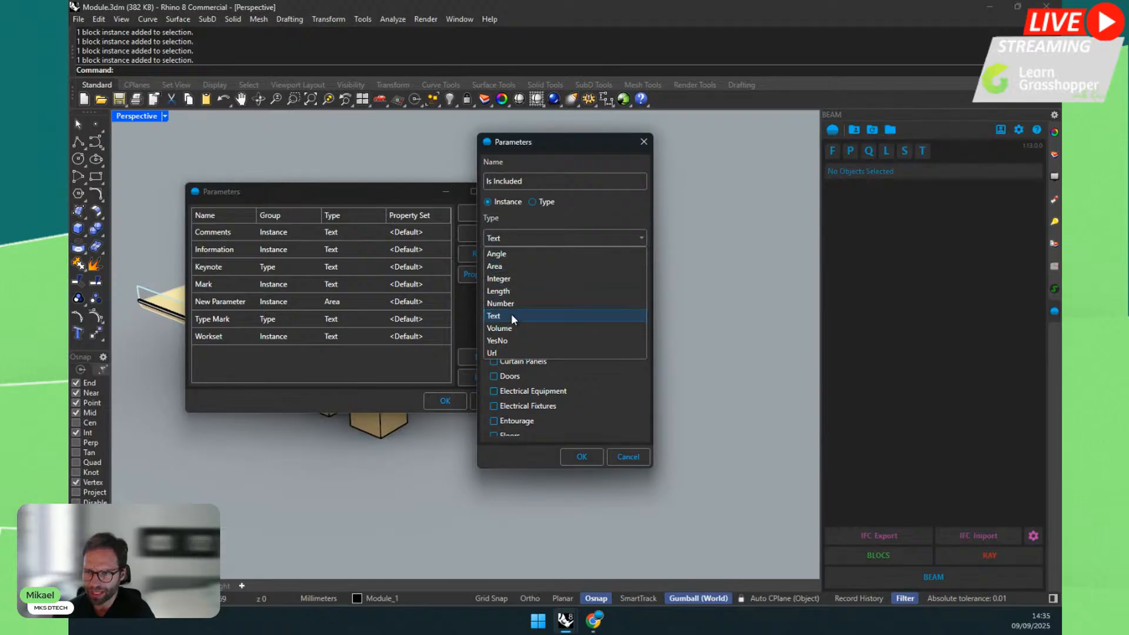
{"action": "left_click", "coordinate": [502, 340]}
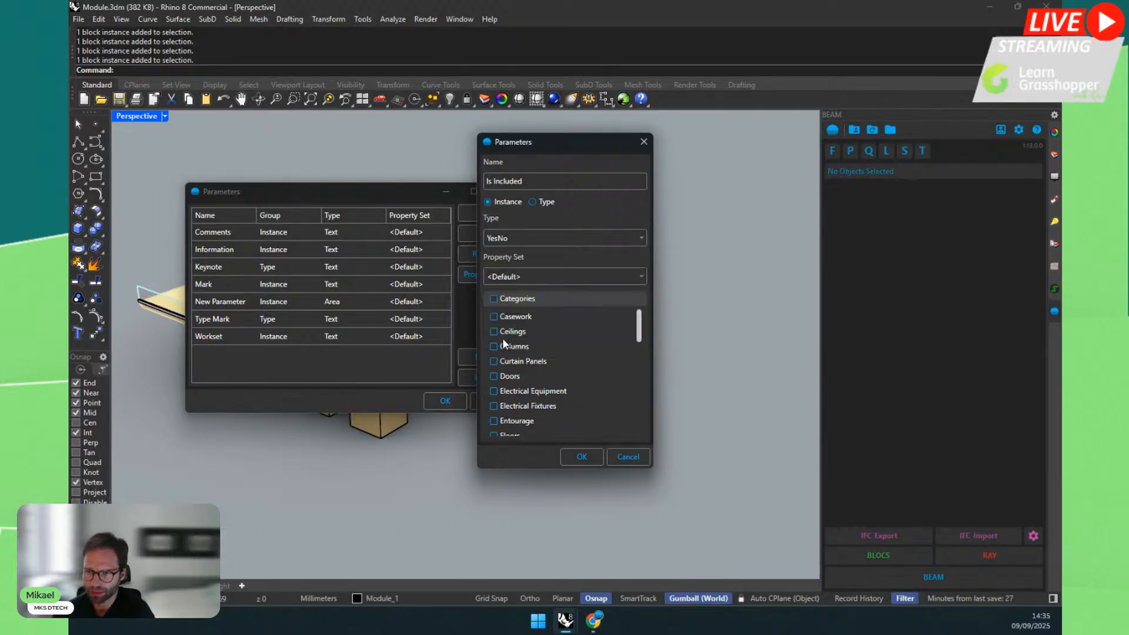
{"action": "left_click", "coordinate": [500, 299]}
{"action": "left_click", "coordinate": [574, 456]}
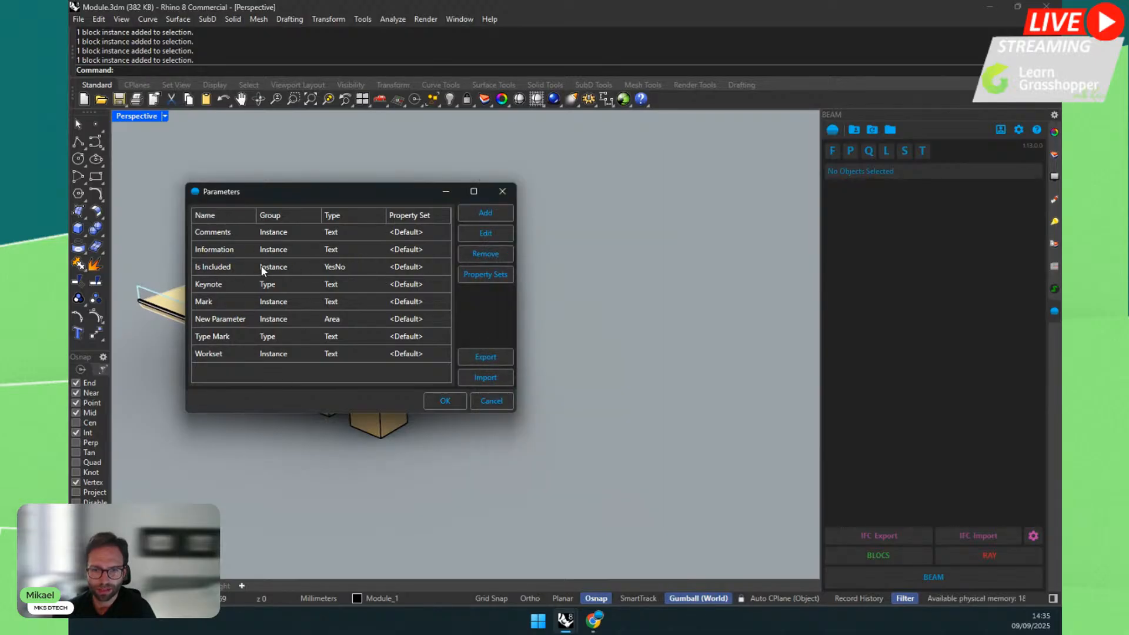
Step: Edit the Is Included parameter to make it a type parameter instead of an instance parameter
{"action": "left_click", "coordinate": [341, 268]}
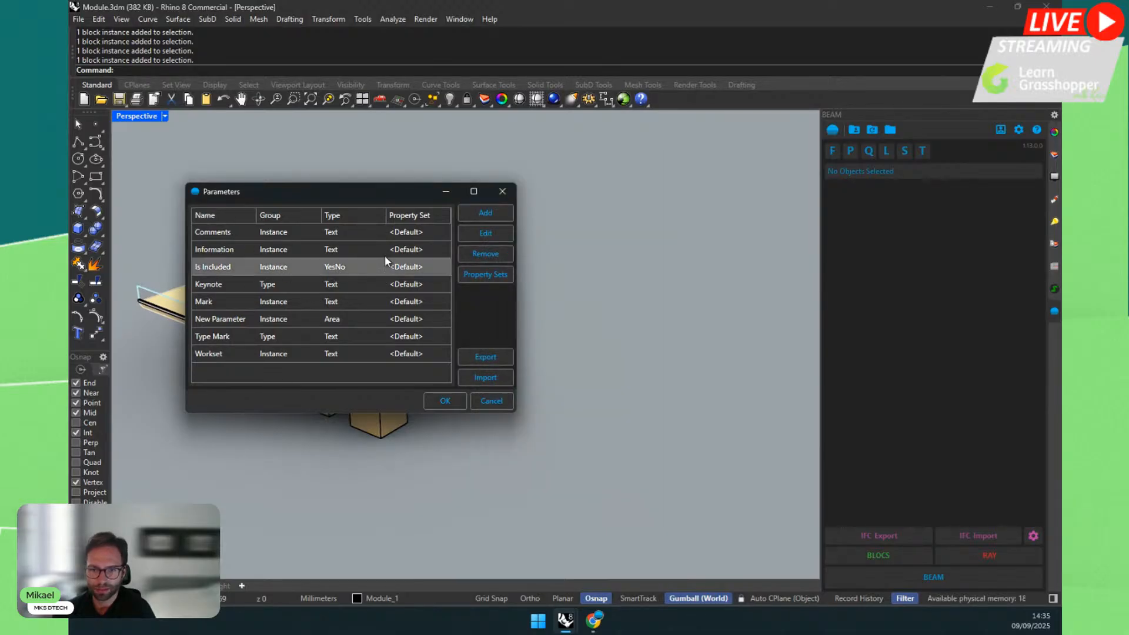
{"action": "left_click", "coordinate": [482, 237]}
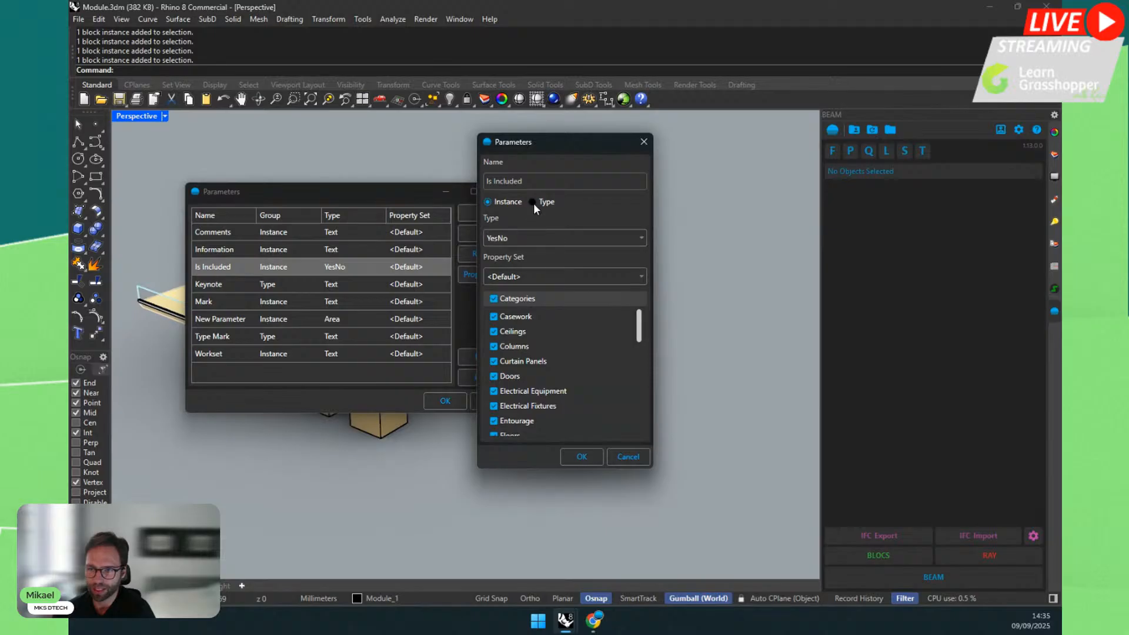
{"action": "left_click", "coordinate": [567, 456]}
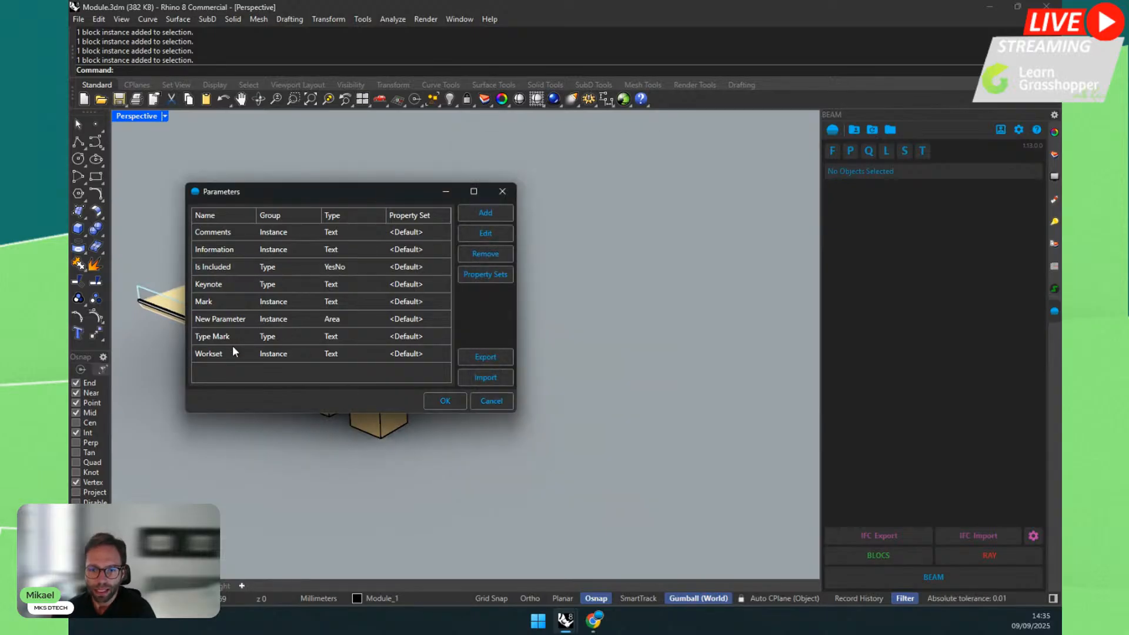
Step: Assign the New Parameter entry to the Custom property set
{"action": "left_click", "coordinate": [480, 234]}
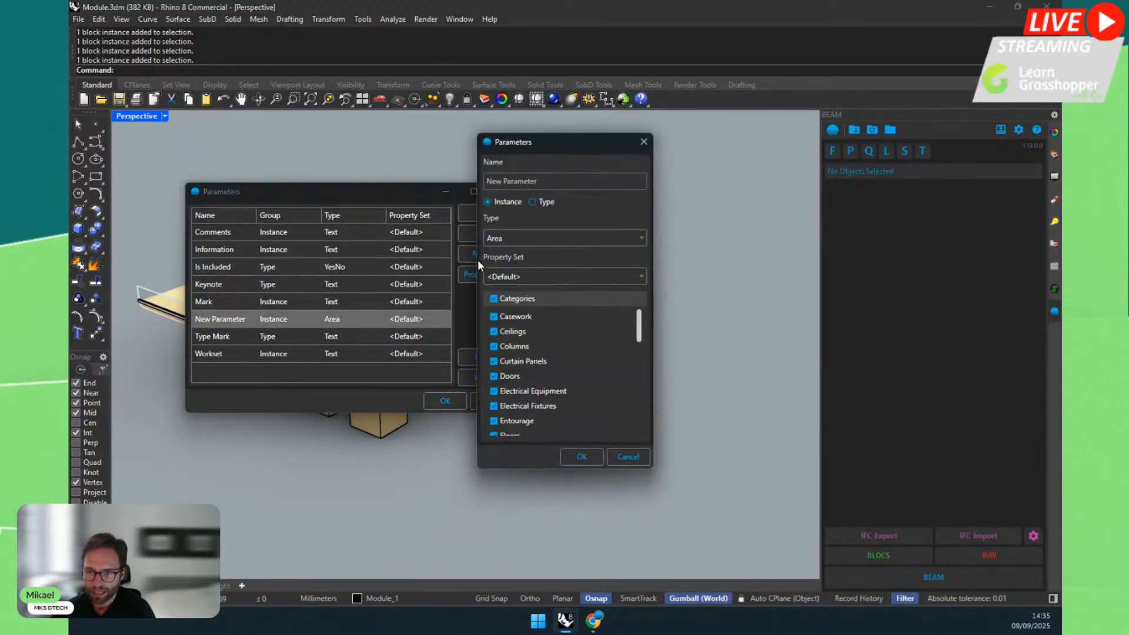
{"action": "left_click", "coordinate": [534, 276]}
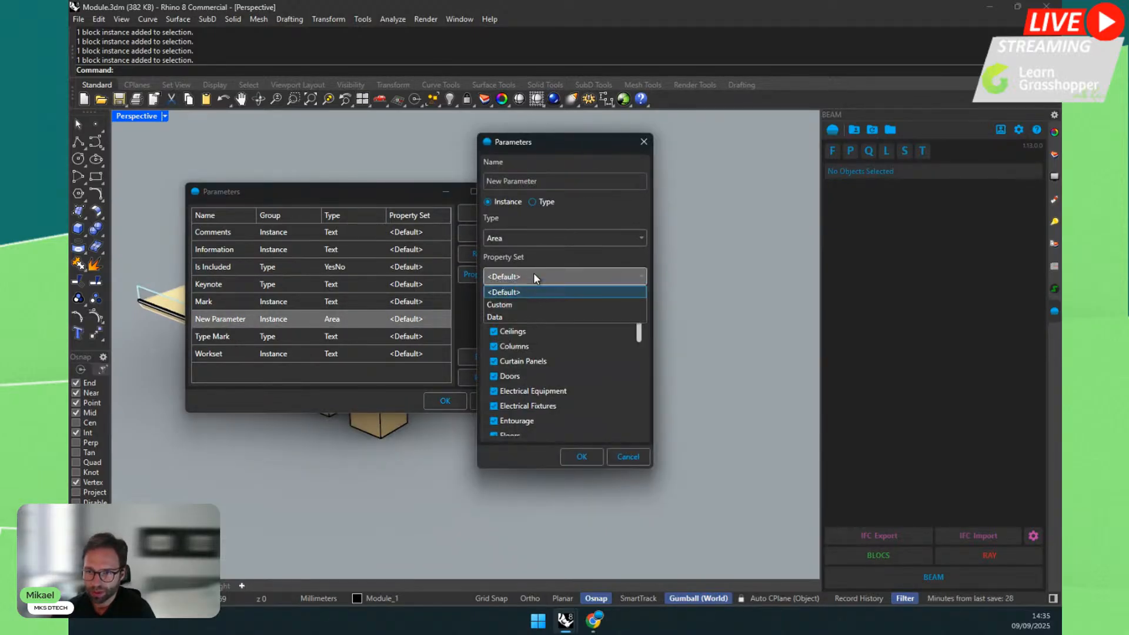
{"action": "left_click", "coordinate": [512, 304]}
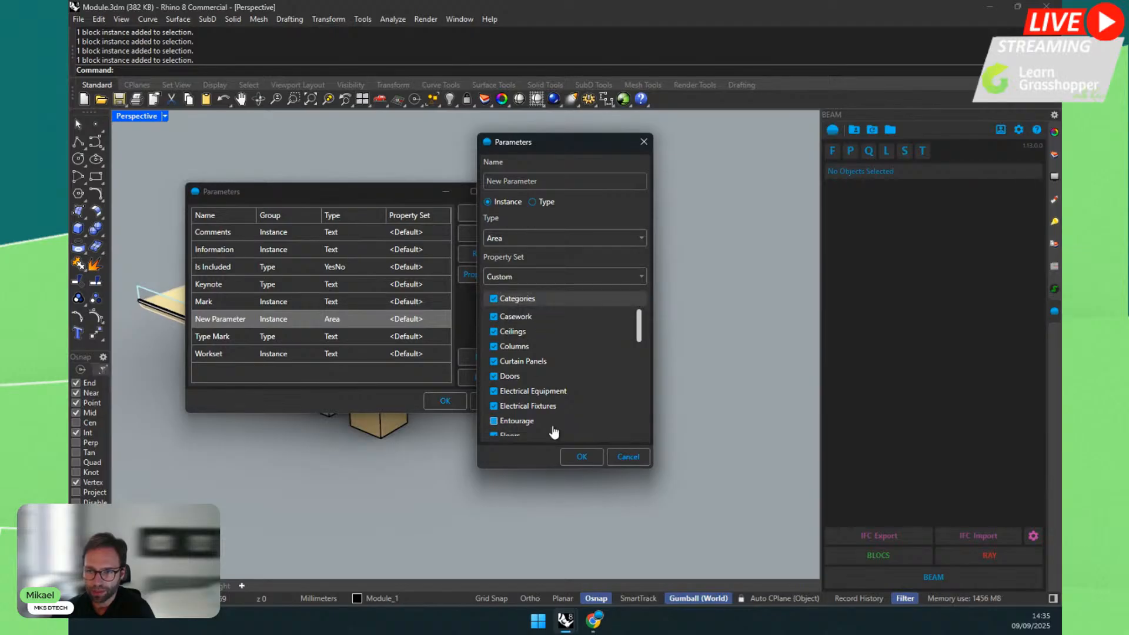
{"action": "left_click", "coordinate": [576, 458]}
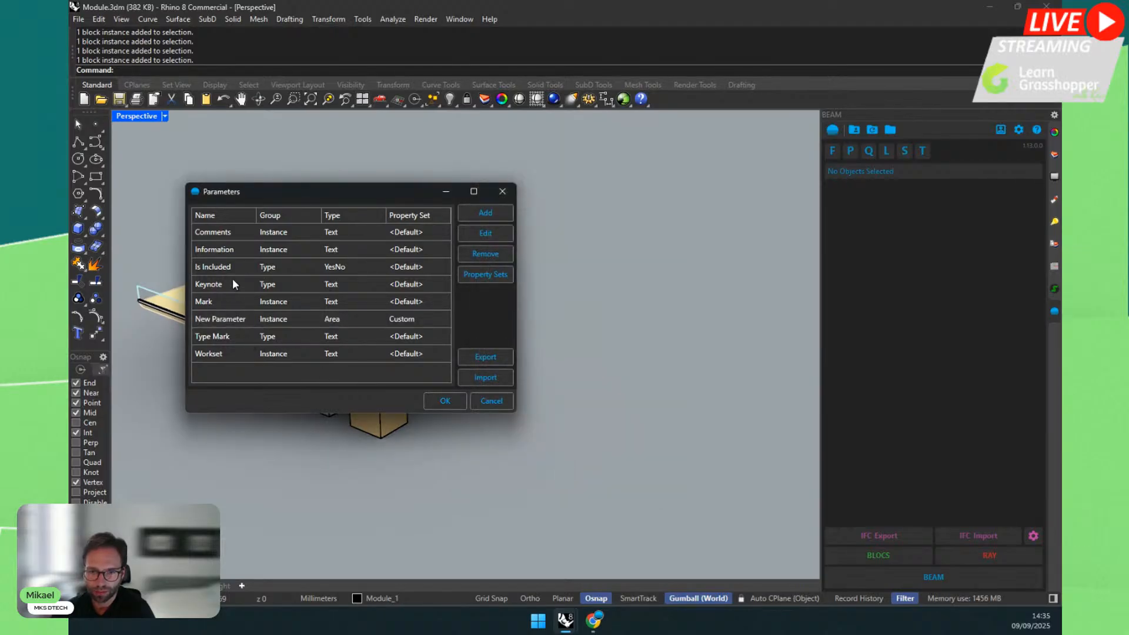
Step: Assign the Is Included parameter to the Data property set
{"action": "left_click", "coordinate": [317, 270]}
{"action": "left_click", "coordinate": [474, 234]}
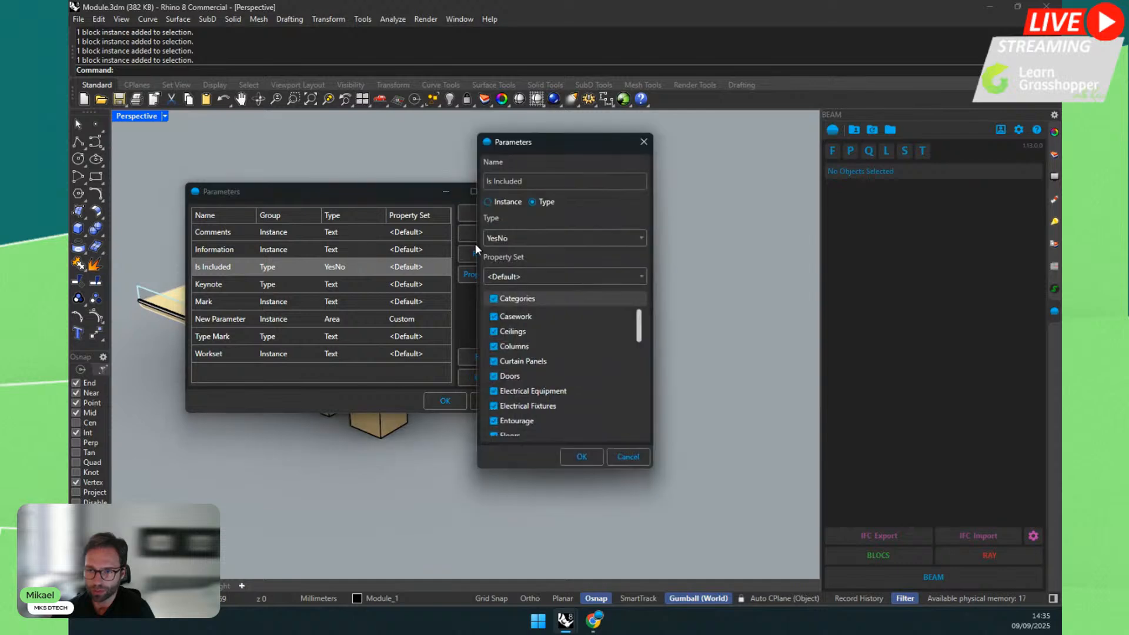
{"action": "left_click", "coordinate": [505, 276]}
{"action": "left_click", "coordinate": [494, 317]}
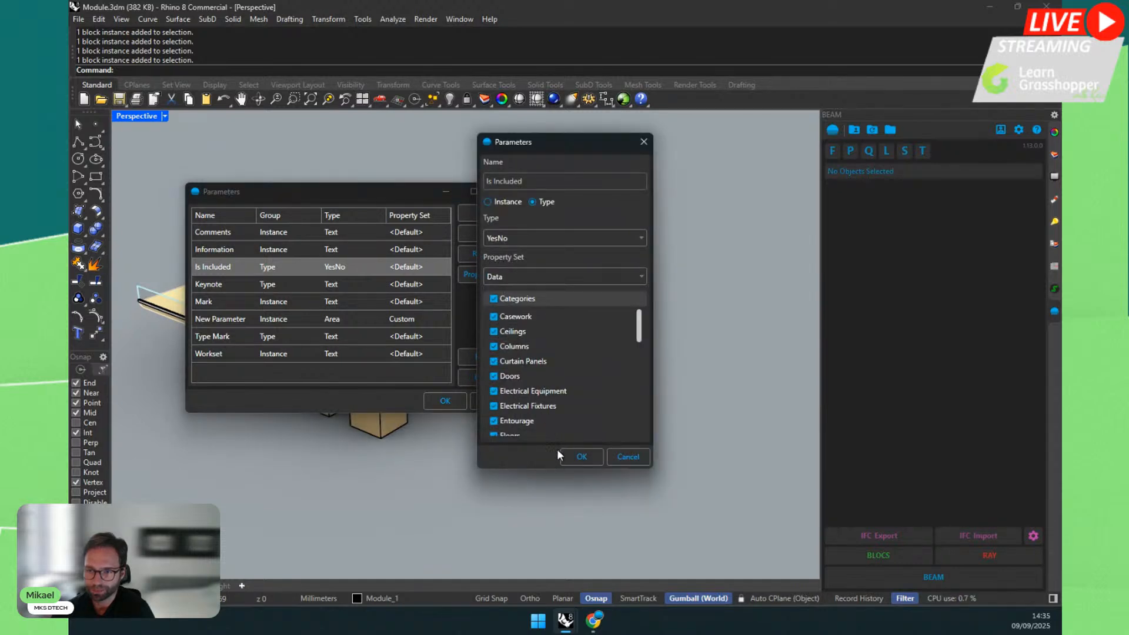
{"action": "left_click", "coordinate": [582, 457]}
Step: Assign the Information parameter to the Data property set and confirm the parameter manager
{"action": "left_click", "coordinate": [355, 250]}
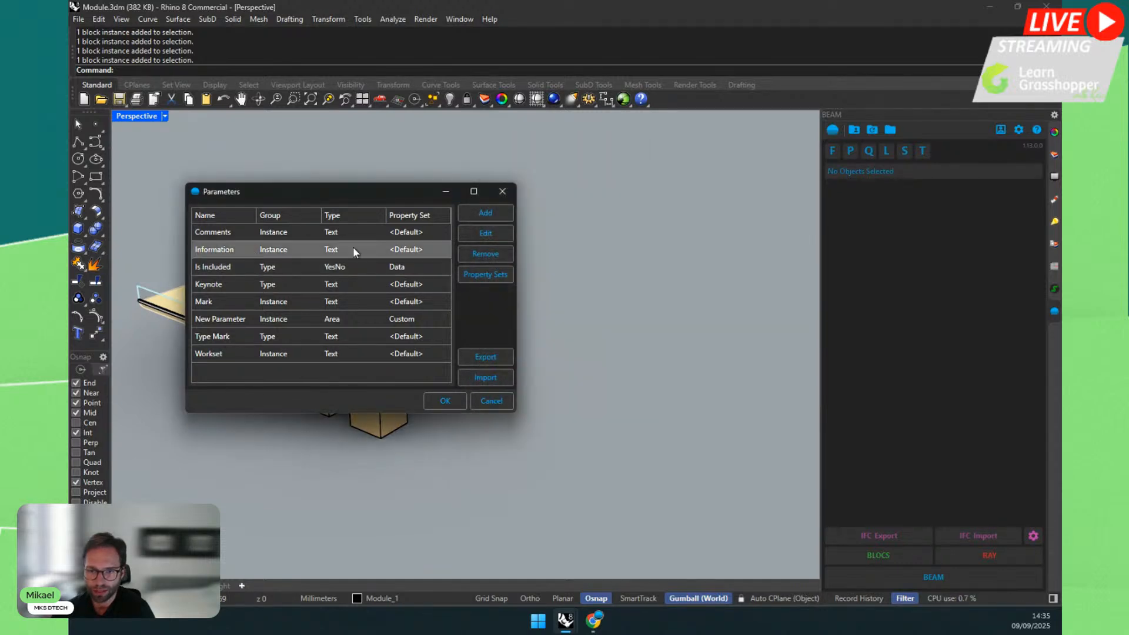
{"action": "left_click", "coordinate": [481, 234]}
{"action": "left_click", "coordinate": [504, 276]}
{"action": "left_click", "coordinate": [507, 318]}
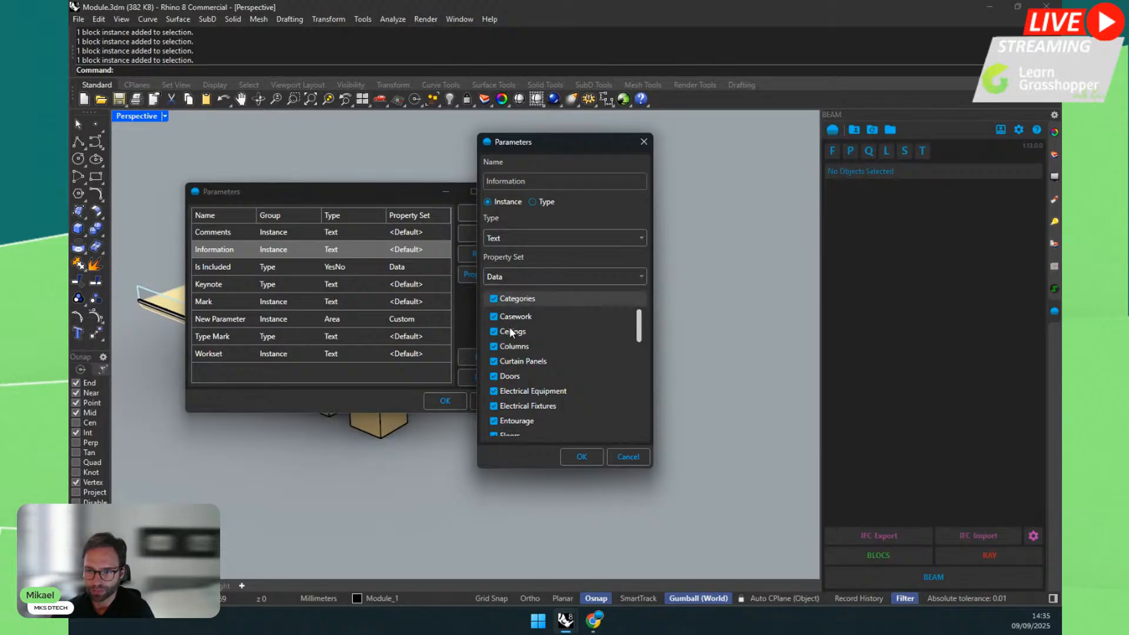
{"action": "left_click", "coordinate": [565, 455]}
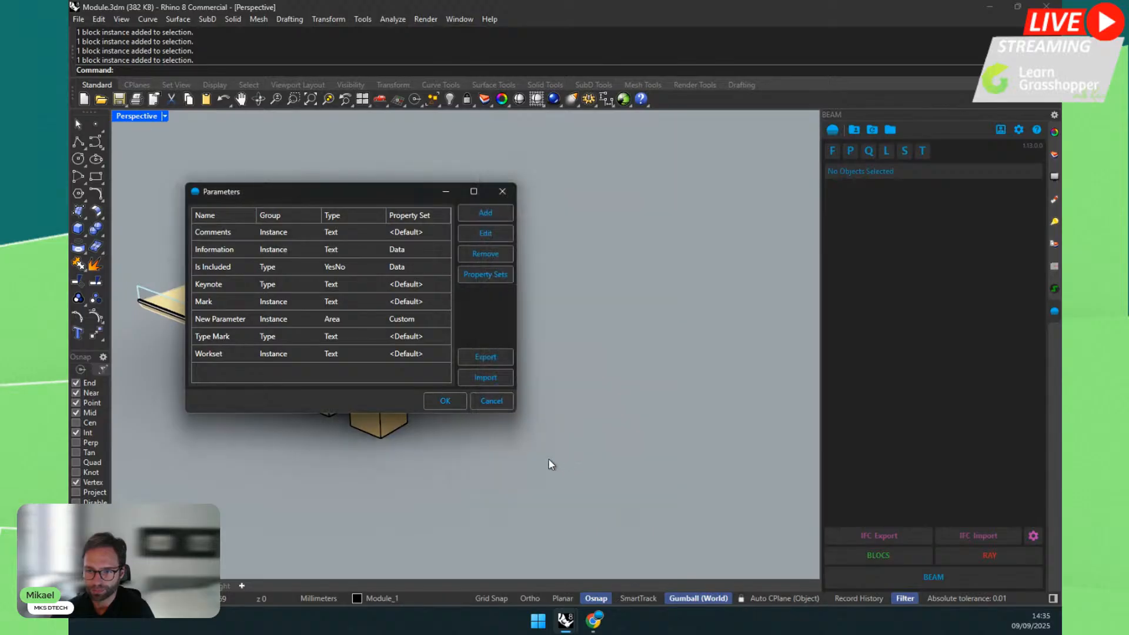
{"action": "left_click", "coordinate": [445, 401]}
Step: Select the block nearest the table, and collapse and re-expand its Custom, Data and Default parameter groups
{"action": "left_click", "coordinate": [323, 371]}
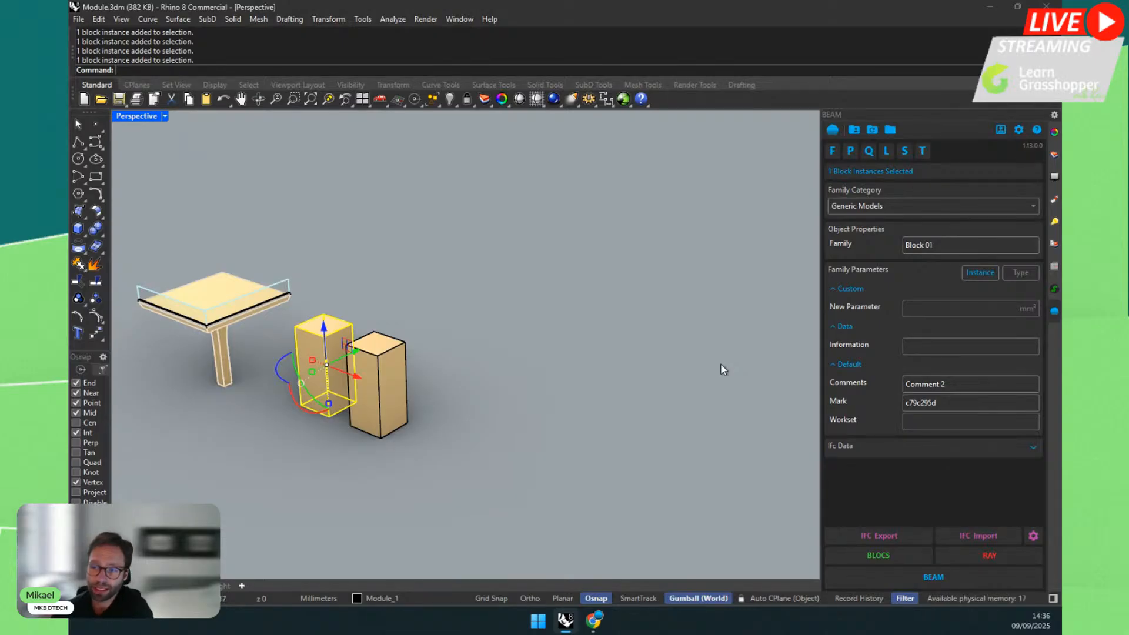
{"action": "left_click", "coordinate": [849, 289]}
{"action": "left_click", "coordinate": [845, 301]}
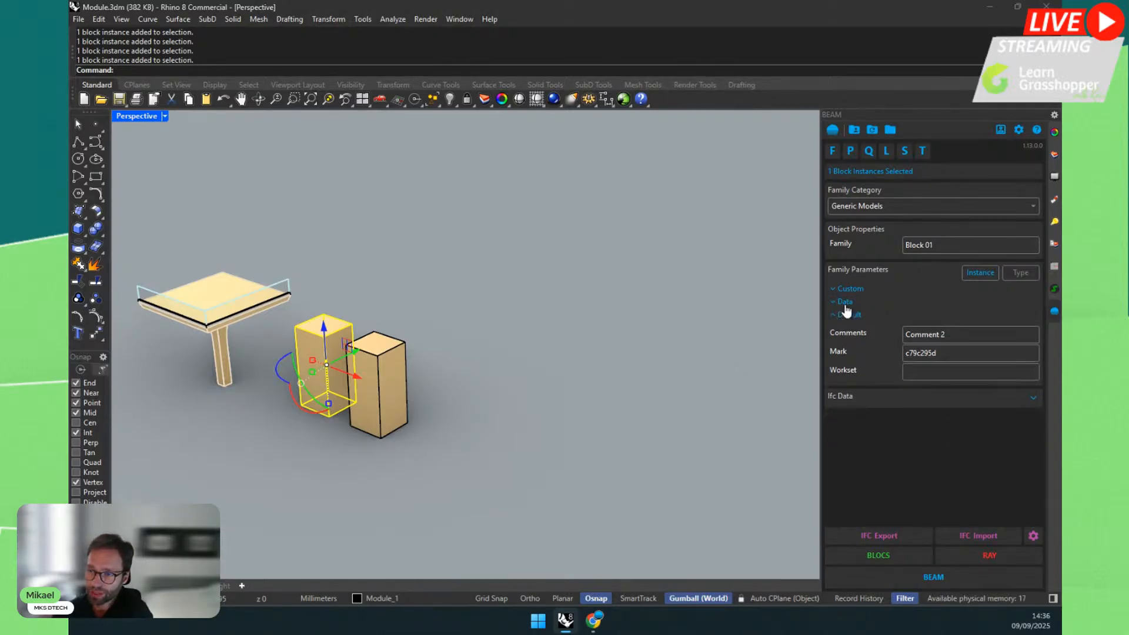
{"action": "left_click", "coordinate": [847, 312]}
{"action": "left_click", "coordinate": [846, 310]}
{"action": "left_click", "coordinate": [848, 302]}
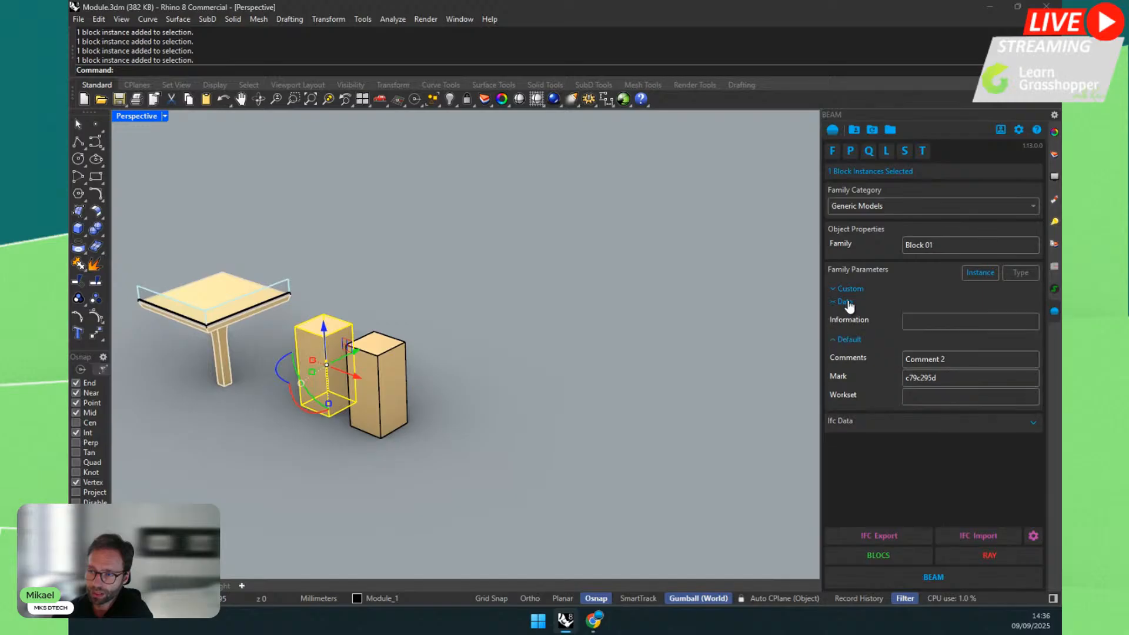
{"action": "left_click", "coordinate": [850, 289]}
Step: Set the selected block's New Parameter to 200 mm² and its Information to "Learn Grasshopper is cool"
{"action": "left_click", "coordinate": [917, 308]}
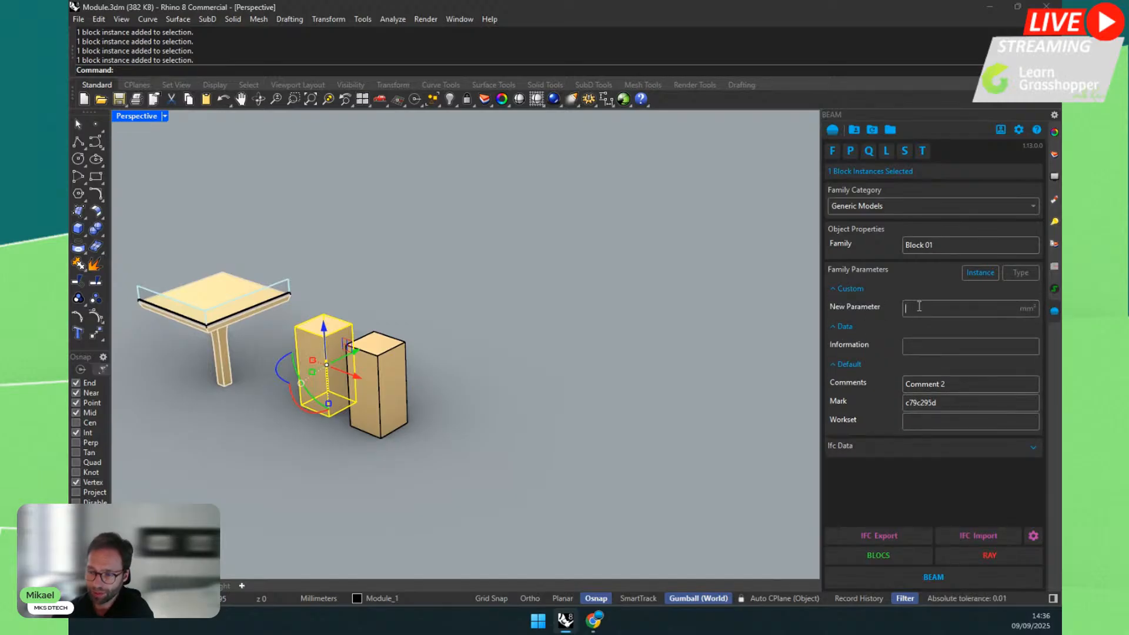
{"action": "type", "text": "200"}
{"action": "key", "text": "Return"}
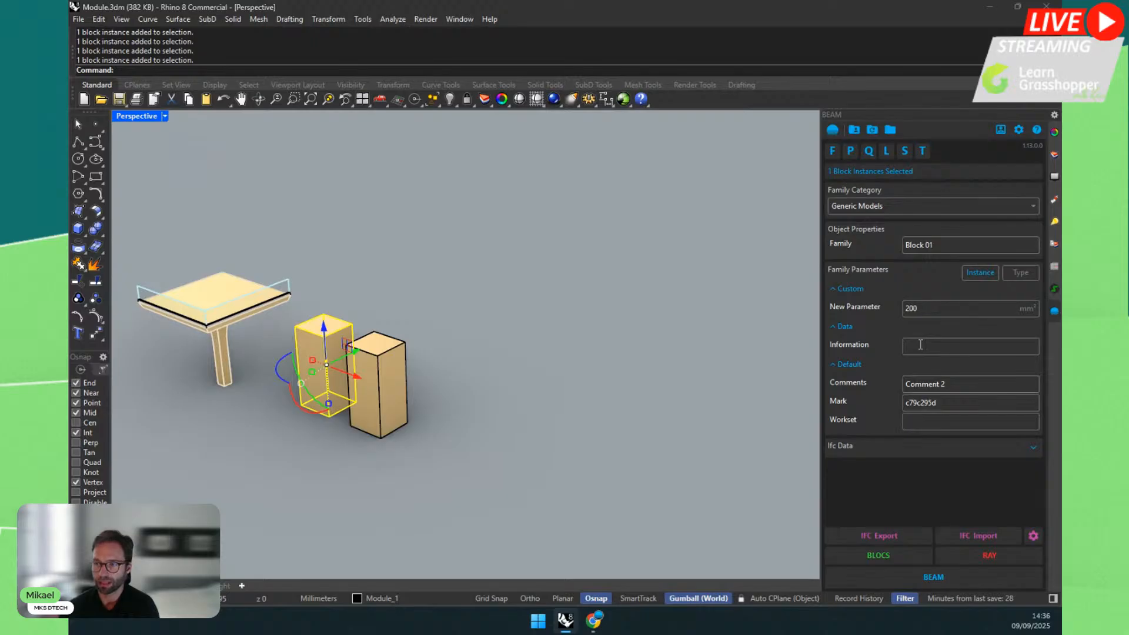
{"action": "left_click", "coordinate": [921, 345]}
{"action": "type", "text": "Learn Grassh"}
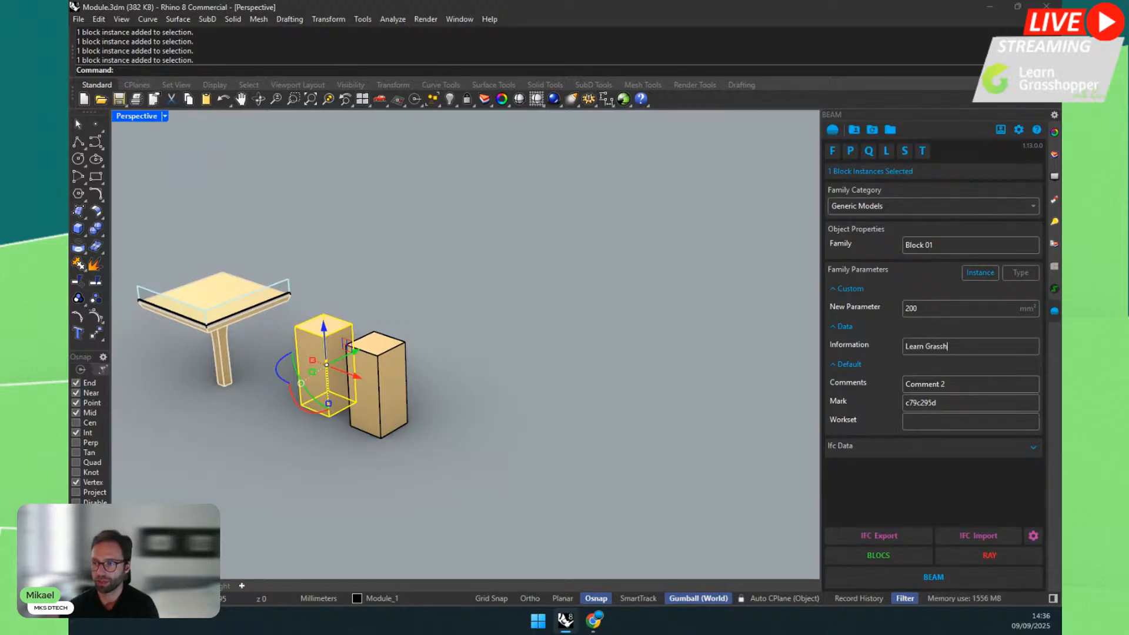
{"action": "type", "text": "opper is cool"}
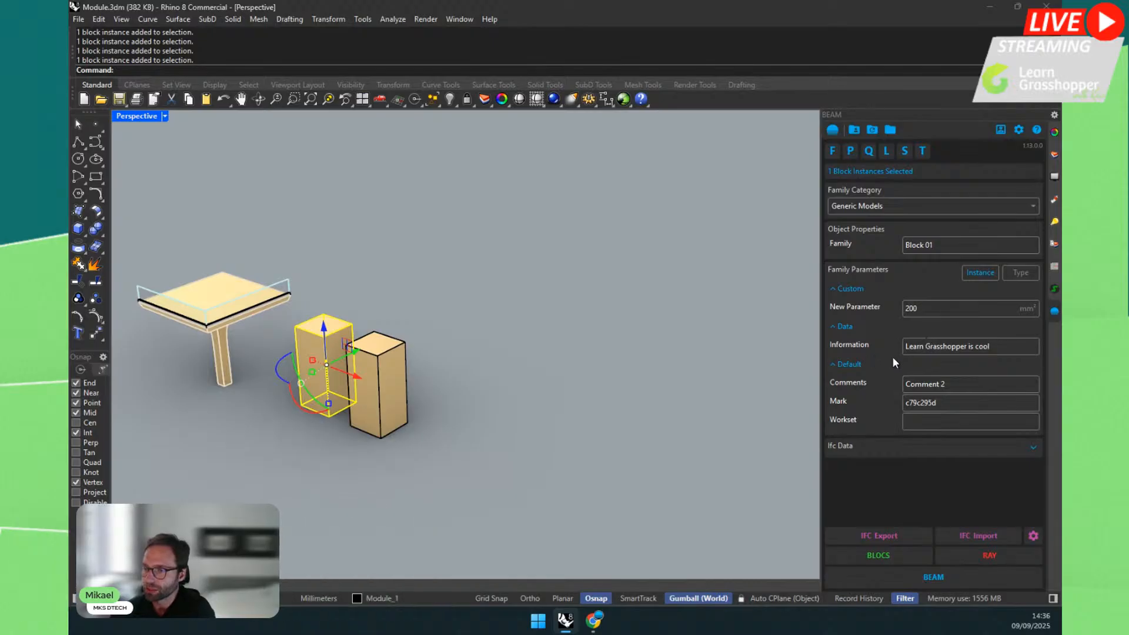
Step: Enable Is Included in the block's type parameters and return to its instance parameters
{"action": "left_click", "coordinate": [1015, 274]}
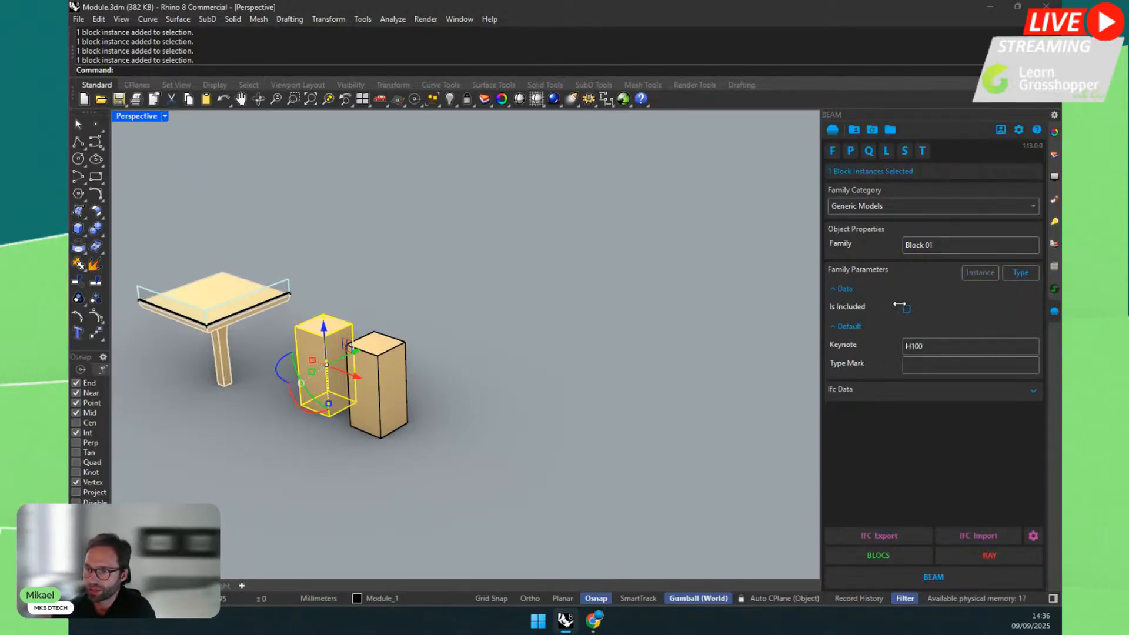
{"action": "left_click", "coordinate": [968, 273]}
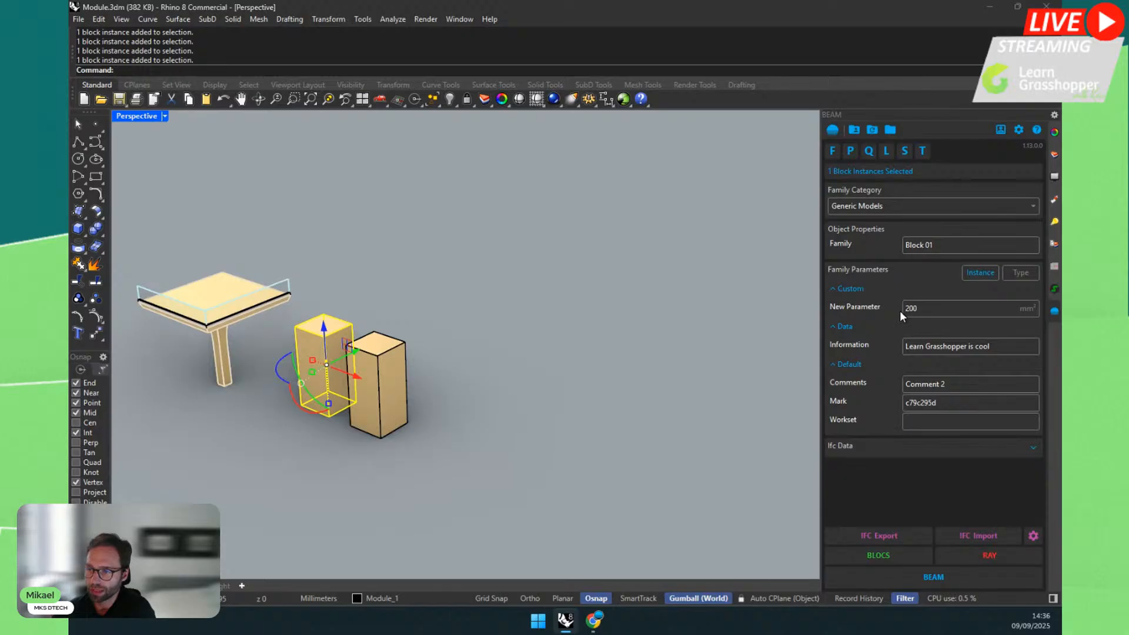
{"action": "mouse_move", "coordinate": [898, 310]}
{"action": "left_mouse_down"}
{"action": "mouse_move", "coordinate": [1015, 310]}
{"action": "mouse_move", "coordinate": [901, 311]}
{"action": "left_mouse_up"}
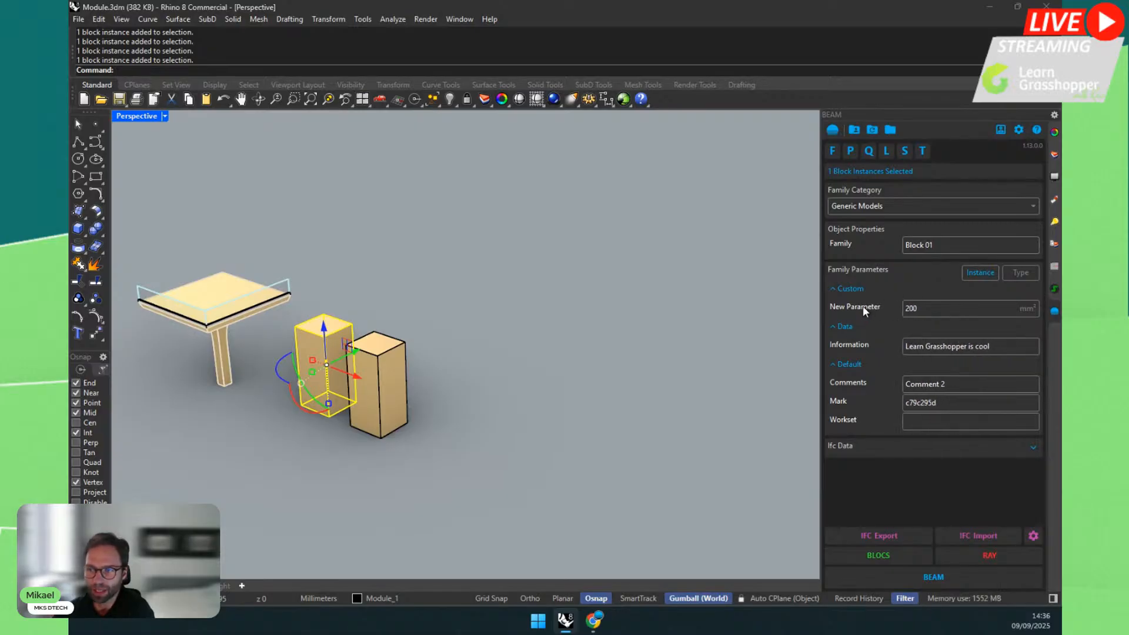
Step: Compare the block's instance and type parameters, and set its Type Mark to "MM1"
{"action": "left_click", "coordinate": [1014, 273]}
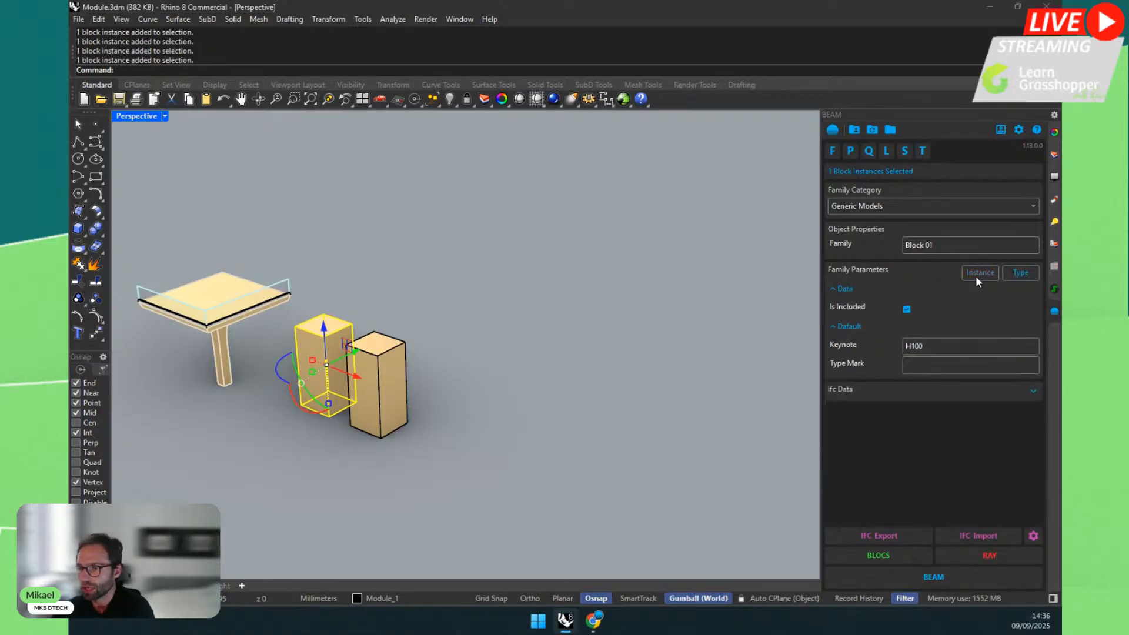
{"action": "left_click", "coordinate": [977, 273]}
{"action": "left_click", "coordinate": [1018, 271]}
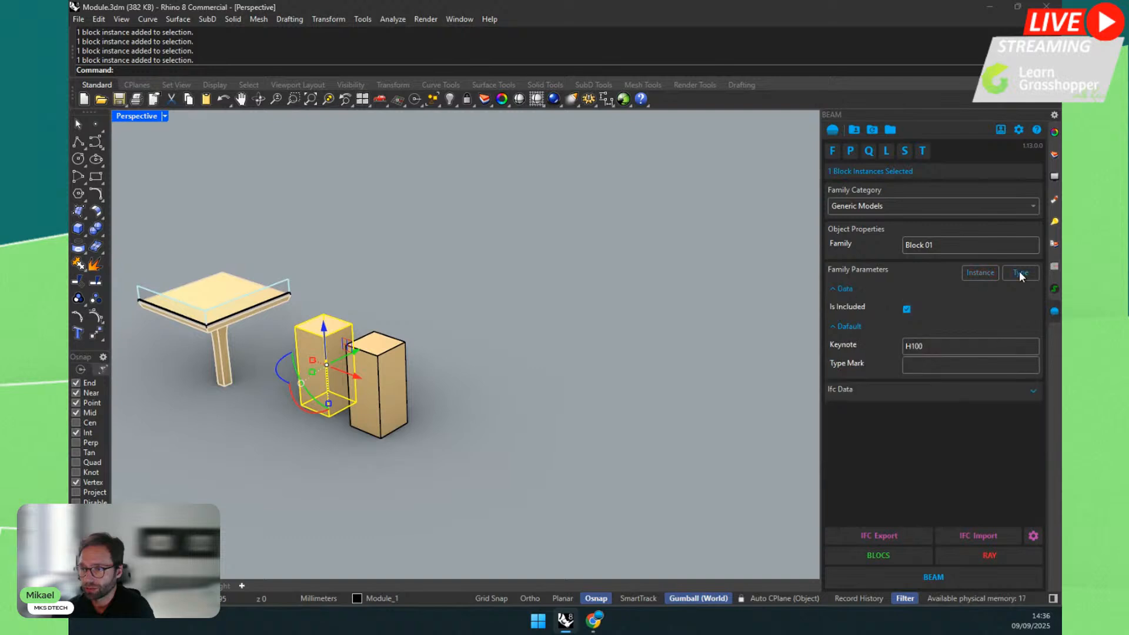
{"action": "left_click", "coordinate": [921, 363]}
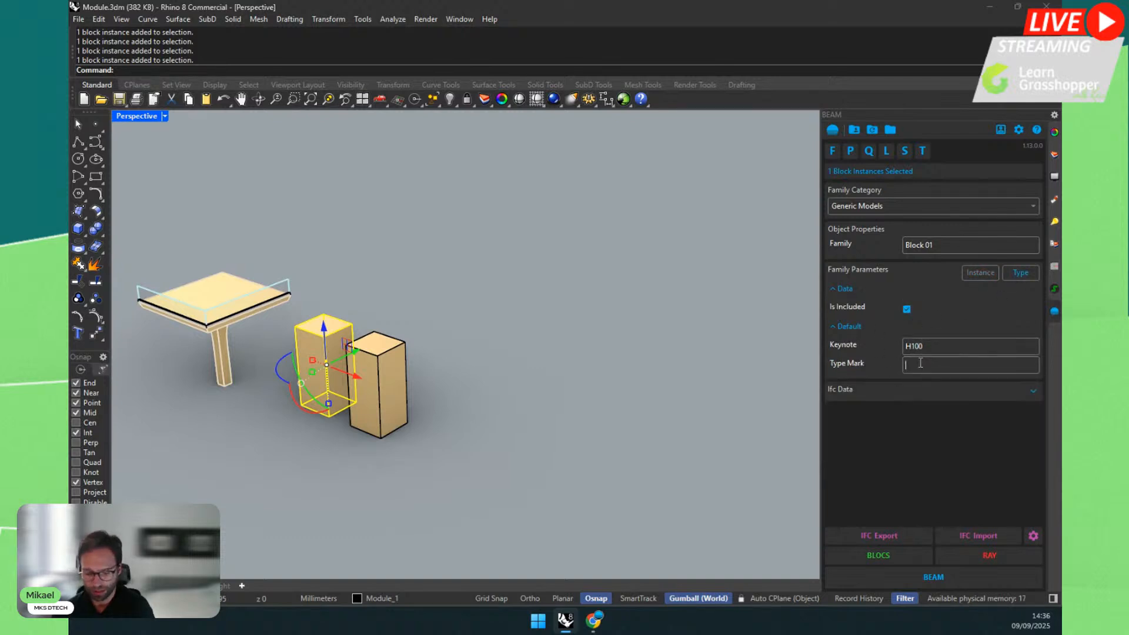
{"action": "type", "text": "MM1"}
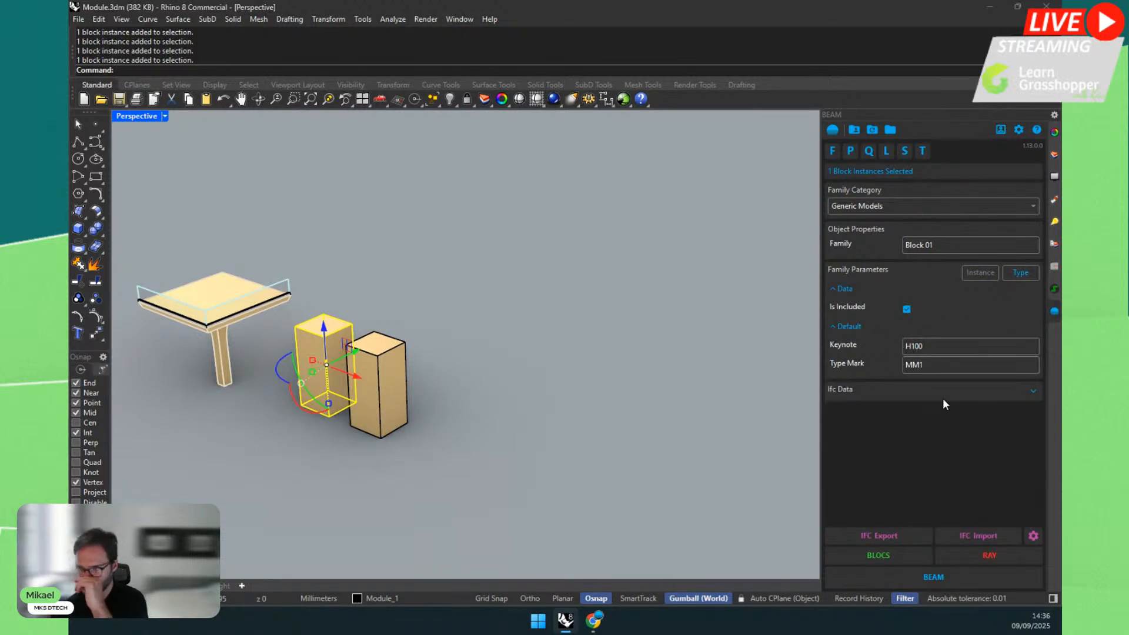
Step: Set the selected block's IFC type to IfcPile and its predefined type to Driven
{"action": "left_click", "coordinate": [1032, 390]}
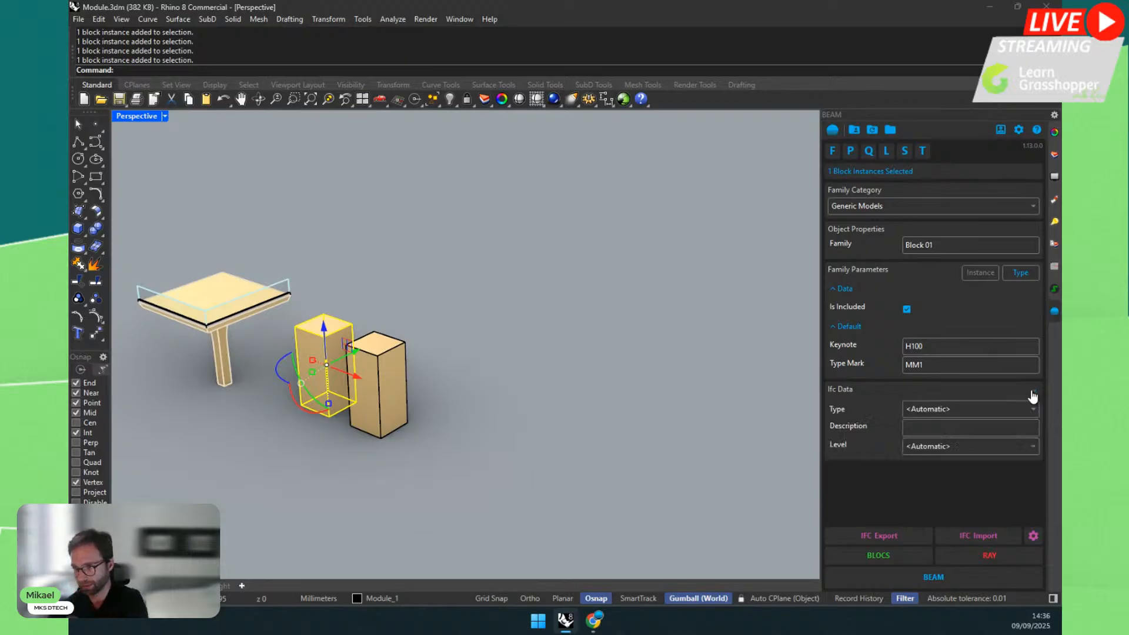
{"action": "left_click", "coordinate": [980, 409]}
{"action": "scroll", "coordinate": [948, 284], "scroll_direction": "down", "scroll_amount": 1}
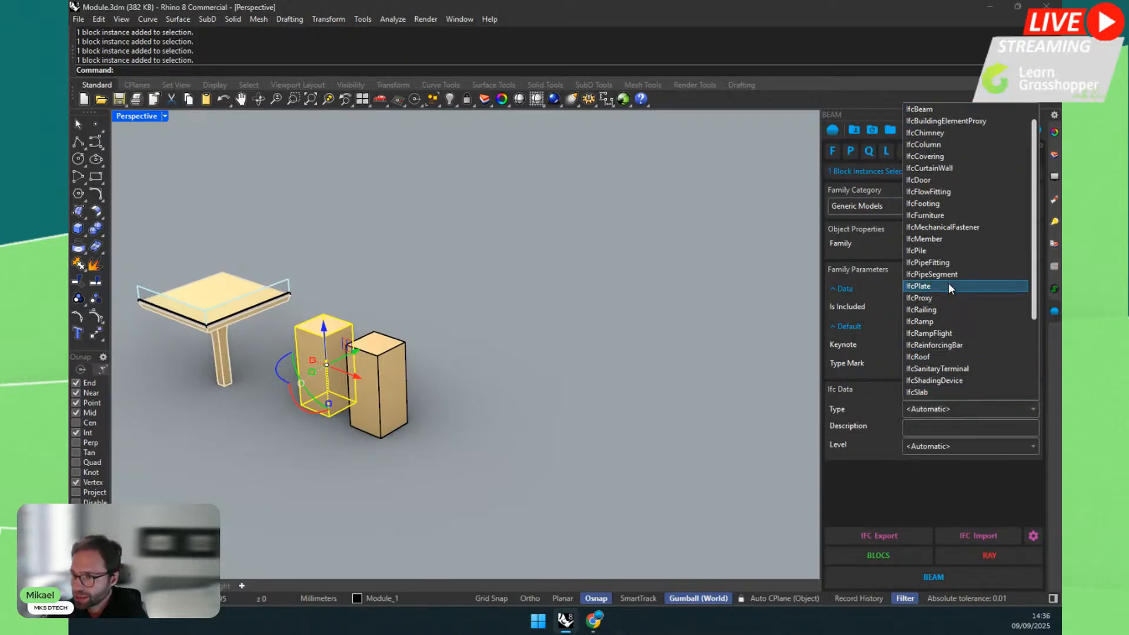
{"action": "left_click", "coordinate": [938, 251]}
{"action": "scroll", "coordinate": [908, 470], "scroll_direction": "down", "scroll_amount": 1}
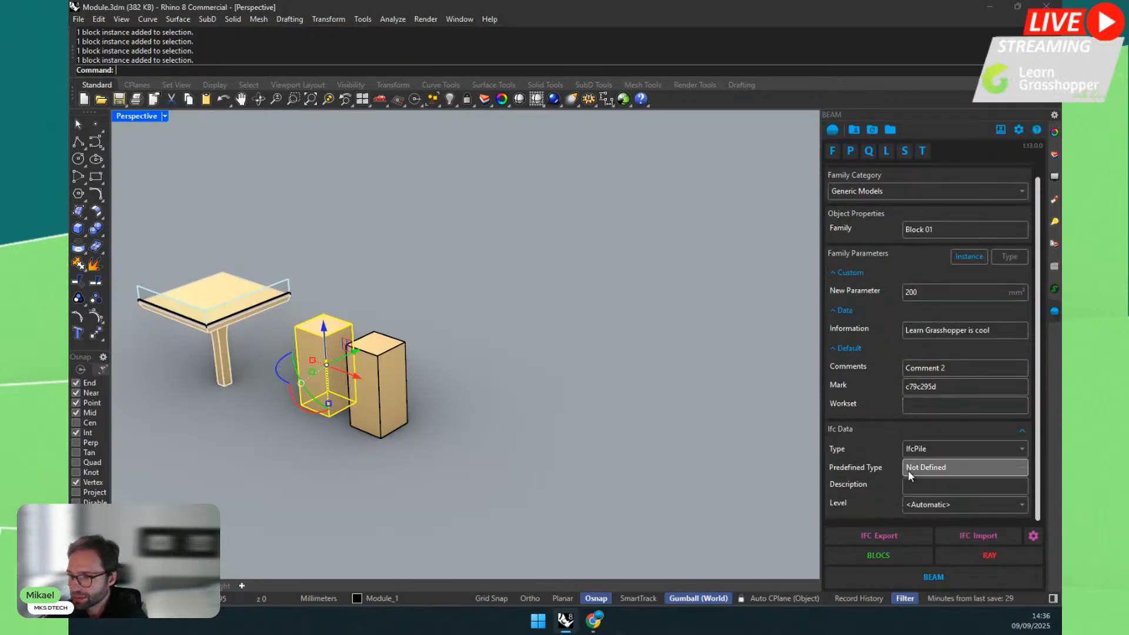
{"action": "left_click", "coordinate": [922, 470]}
{"action": "left_click", "coordinate": [920, 509]}
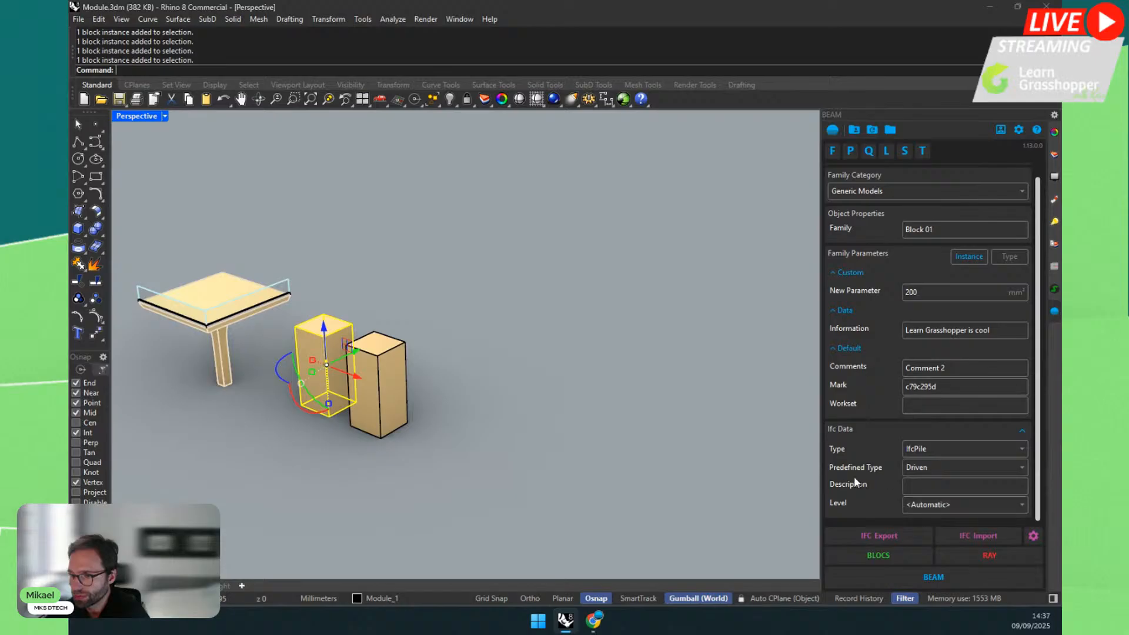
{"action": "right_click_drag", "start_coordinate": [588, 406], "coordinate": [529, 414]}
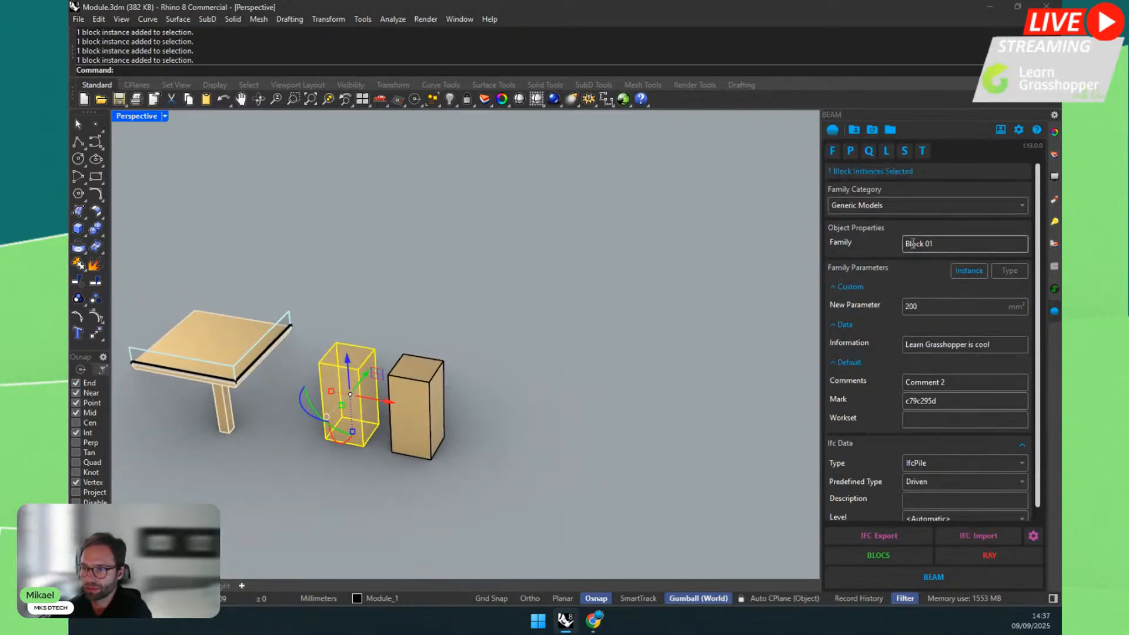
Step: Collapse and re-expand the block's Custom, Data and Default instance parameter groups, and review its parameters and IFC data
{"action": "left_click", "coordinate": [852, 288]}
{"action": "left_click", "coordinate": [851, 301]}
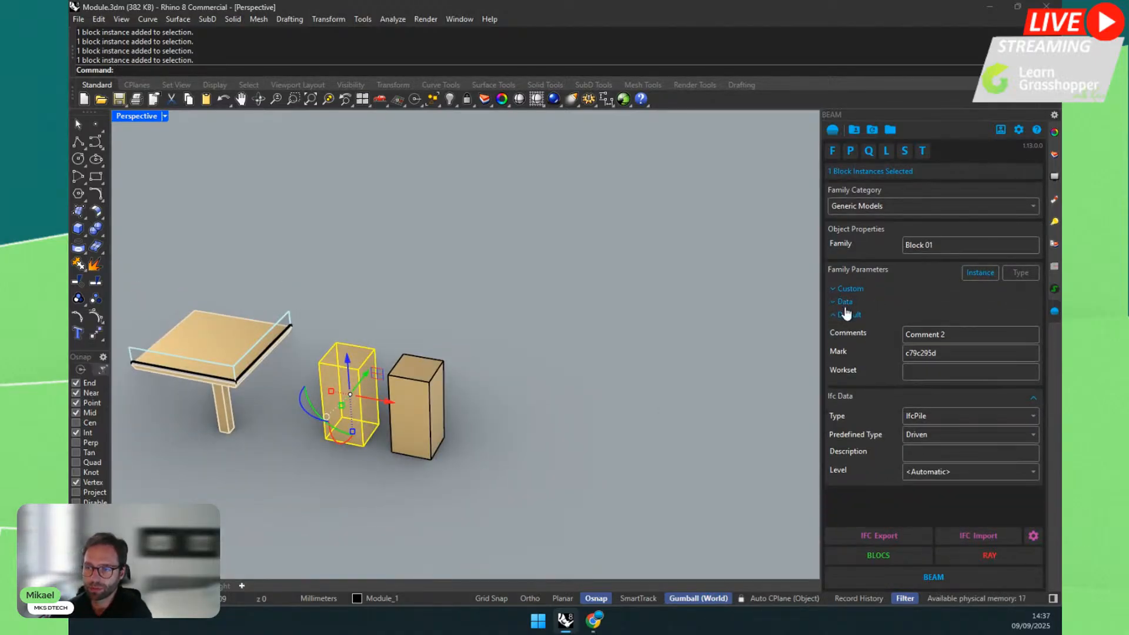
{"action": "left_click", "coordinate": [847, 314]}
{"action": "left_click", "coordinate": [845, 314]}
{"action": "left_click", "coordinate": [845, 301]}
{"action": "left_click", "coordinate": [847, 288]}
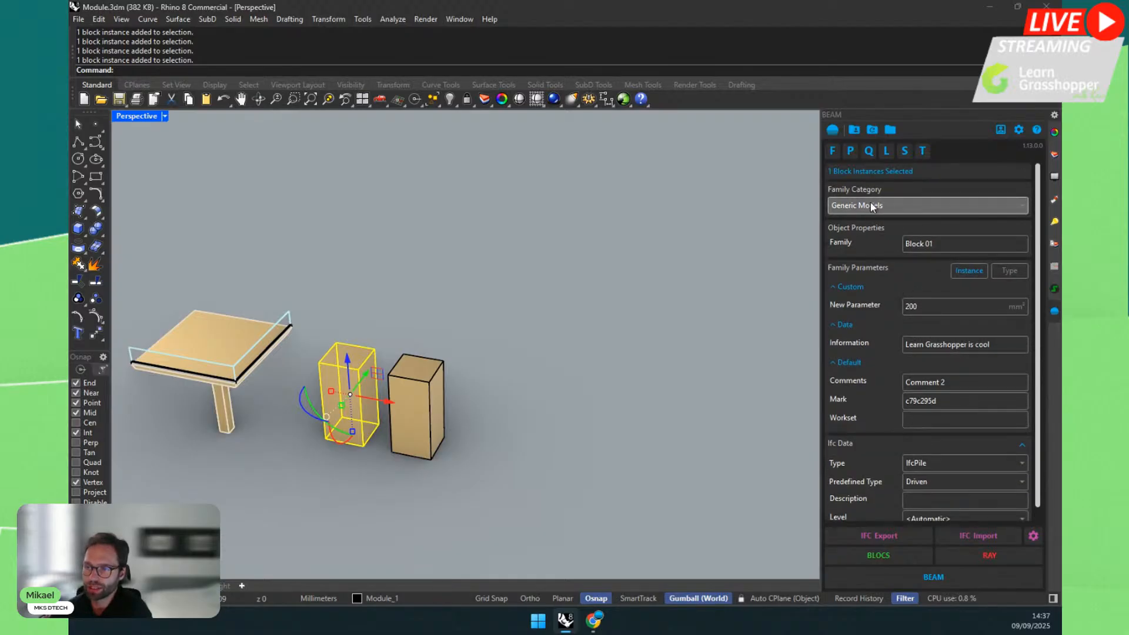
{"action": "scroll", "coordinate": [906, 318], "scroll_direction": "down", "scroll_amount": 1}
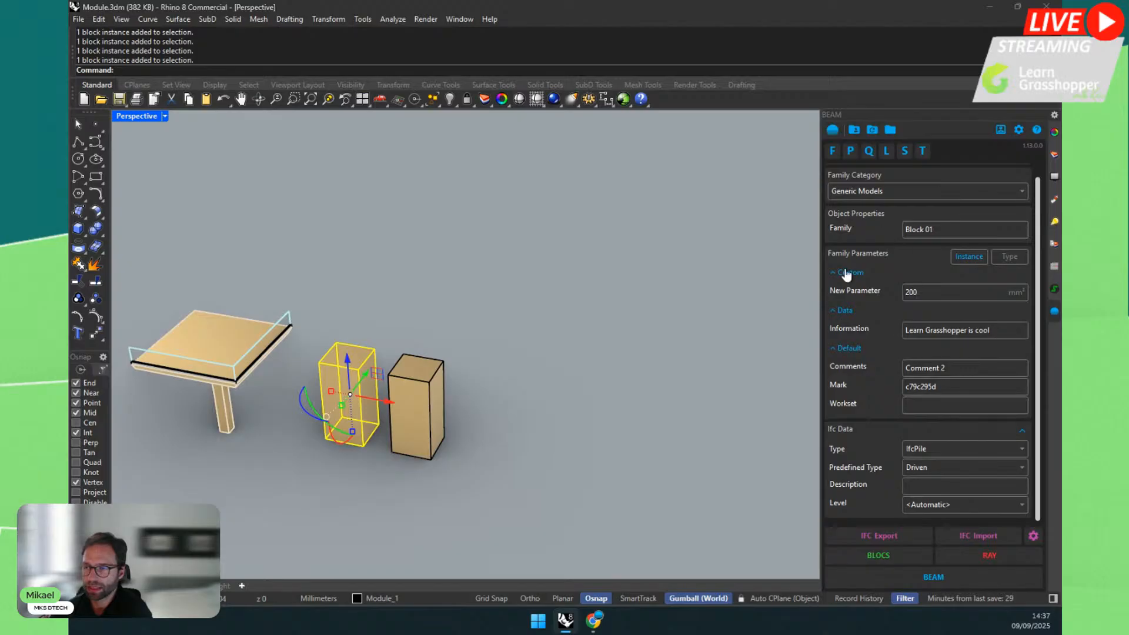
{"action": "scroll", "coordinate": [862, 310], "scroll_direction": "up", "scroll_amount": 1}
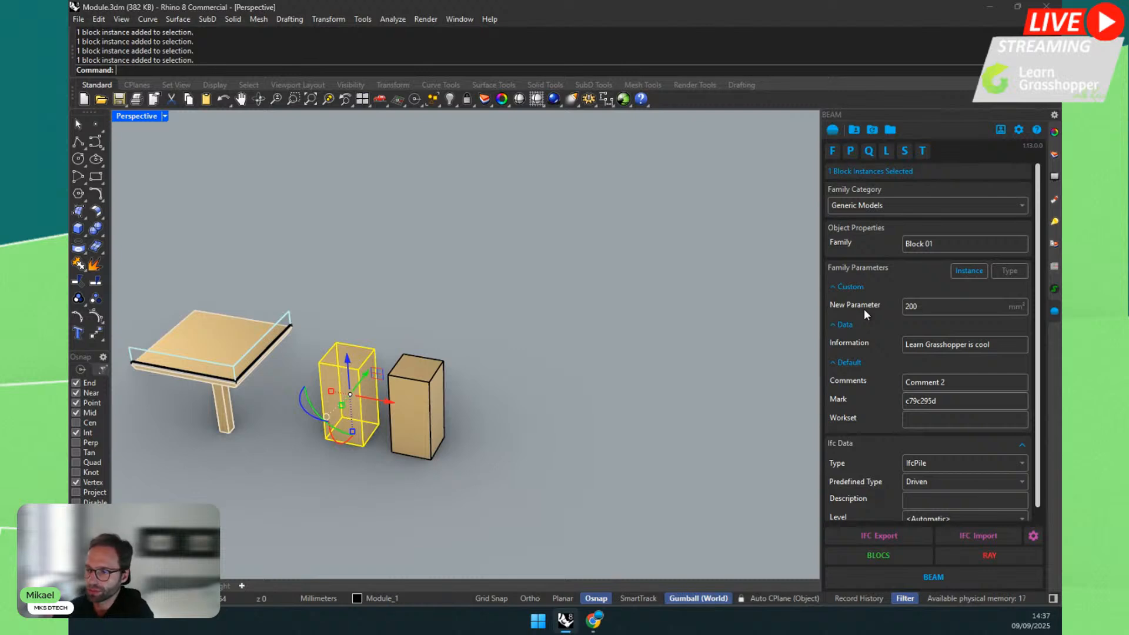
Step: Raise the block farther from the table well above the ground and deselect it
{"action": "left_click", "coordinate": [551, 415]}
{"action": "right_click_drag", "start_coordinate": [462, 452], "coordinate": [307, 408]}
{"action": "left_click", "coordinate": [322, 379]}
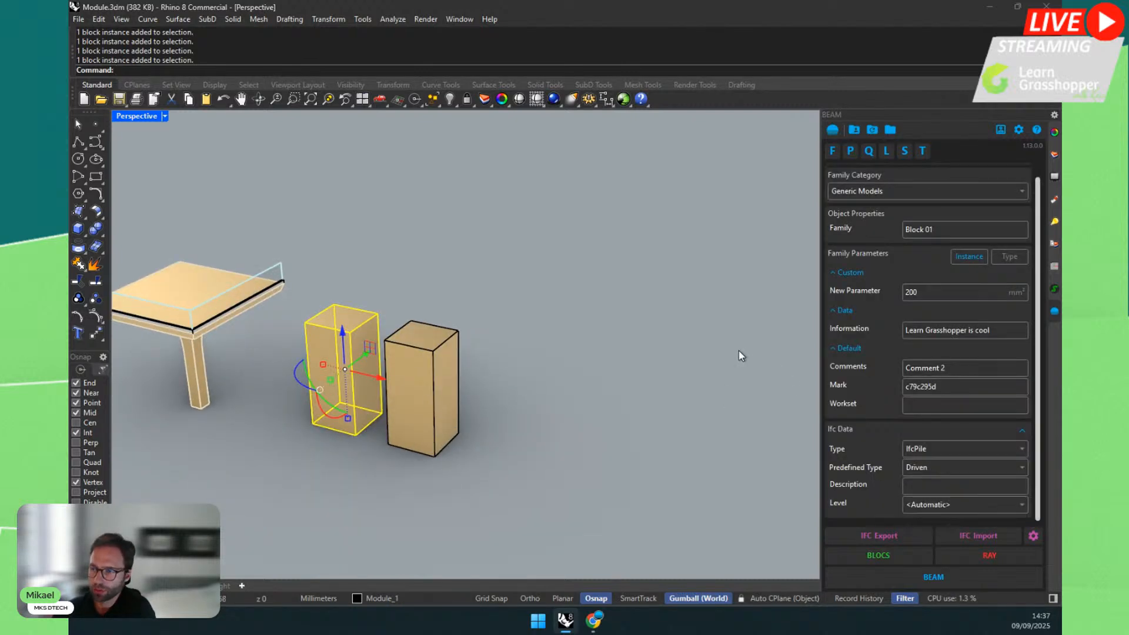
{"action": "scroll", "coordinate": [744, 351], "scroll_direction": "down", "scroll_amount": 2}
{"action": "scroll", "coordinate": [426, 362], "scroll_direction": "up", "scroll_amount": 2}
{"action": "left_click", "coordinate": [474, 253]}
{"action": "left_click", "coordinate": [511, 390]}
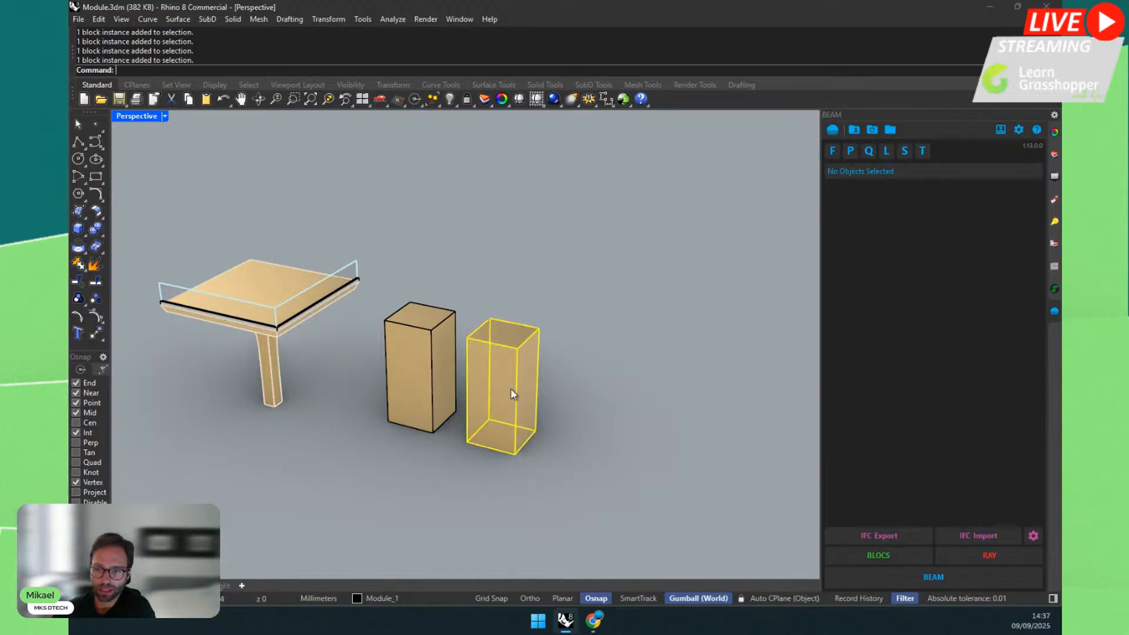
{"action": "left_click_drag", "start_coordinate": [510, 390], "coordinate": [492, 161]}
{"action": "left_click", "coordinate": [542, 369]}
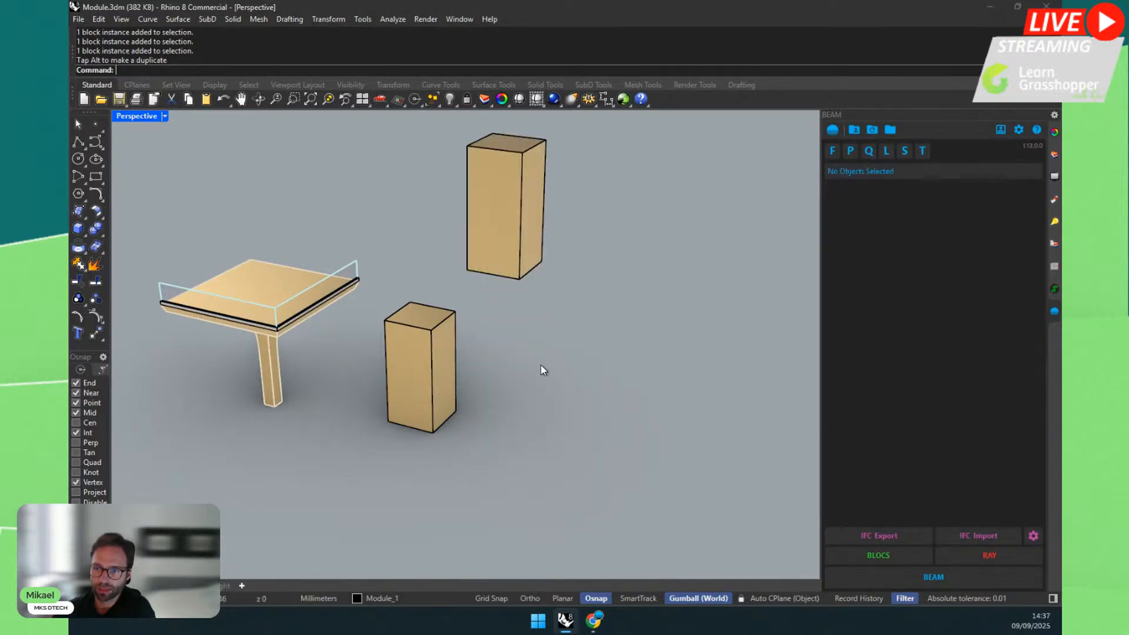
Step: Measure the height of the lower block along its vertical edge with the Distance command
{"action": "right_click_drag", "start_coordinate": [542, 370], "coordinate": [530, 350]}
{"action": "type", "text": "Distance"}
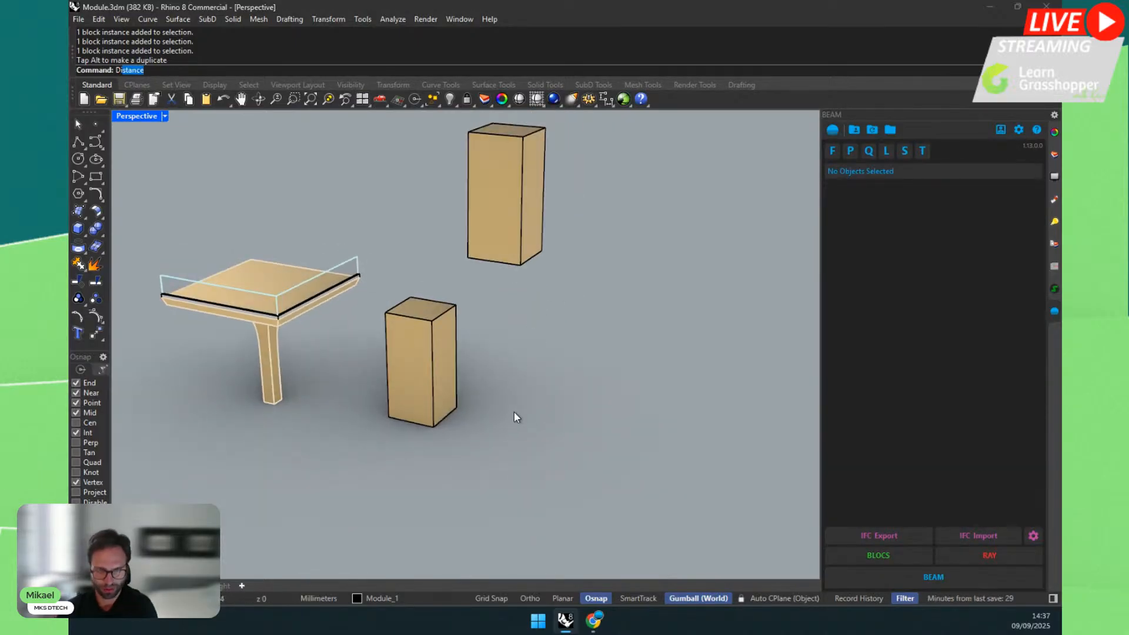
{"action": "key", "text": "Return"}
{"action": "left_click", "coordinate": [444, 418]}
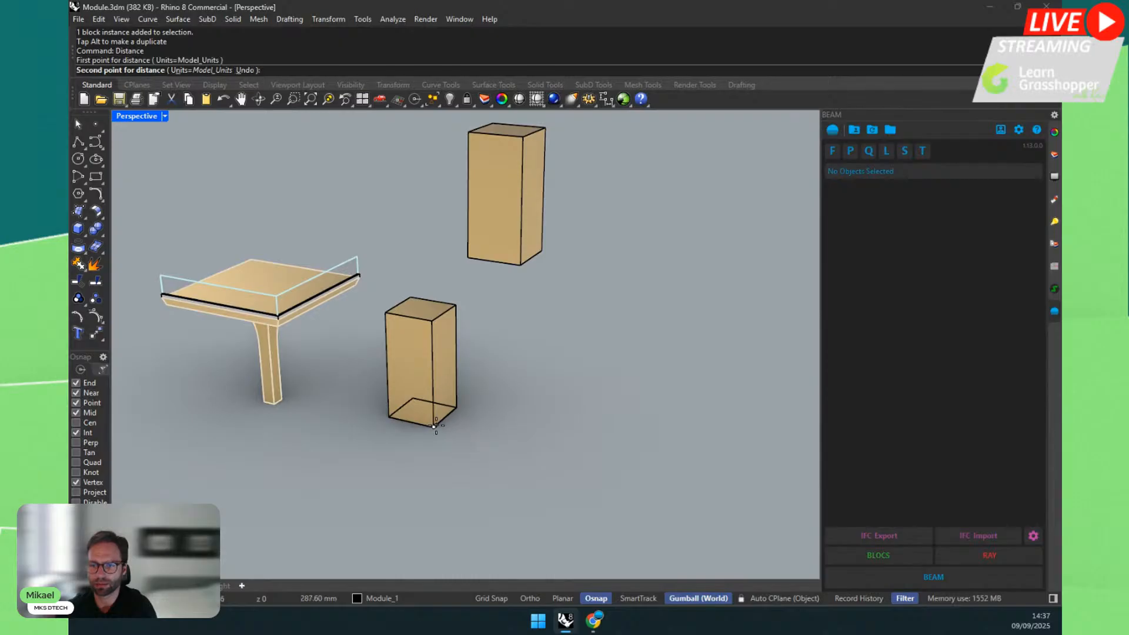
{"action": "left_click", "coordinate": [443, 313]}
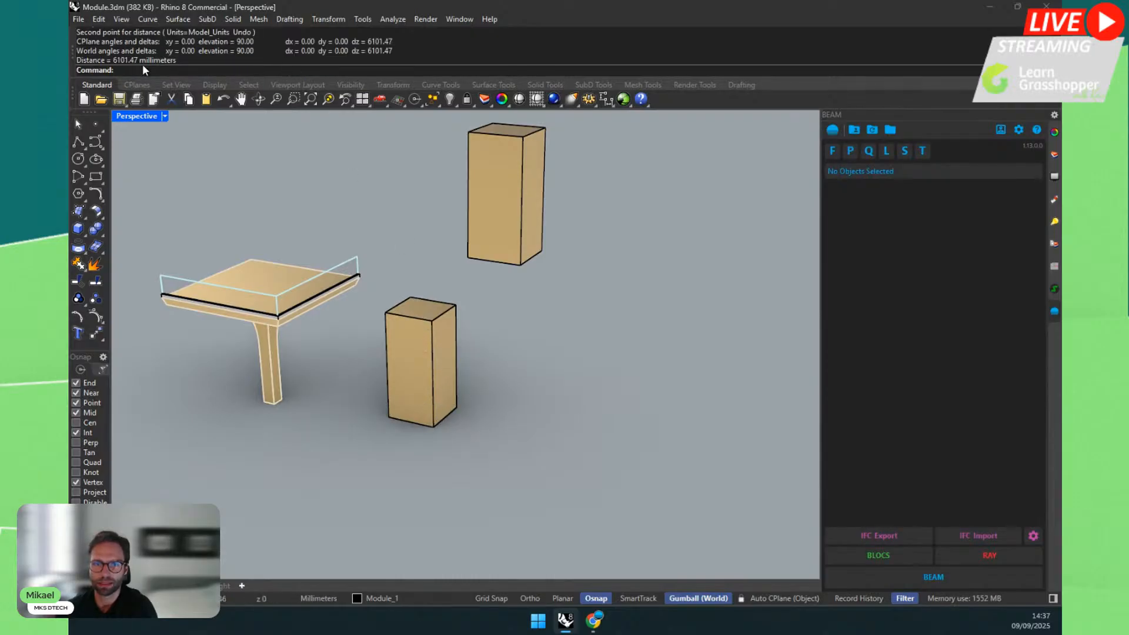
{"action": "mouse_move", "coordinate": [512, 395]}
{"action": "right_mouse_down"}
{"action": "mouse_move", "coordinate": [542, 376]}
{"action": "mouse_move", "coordinate": [528, 410]}
{"action": "right_mouse_up"}
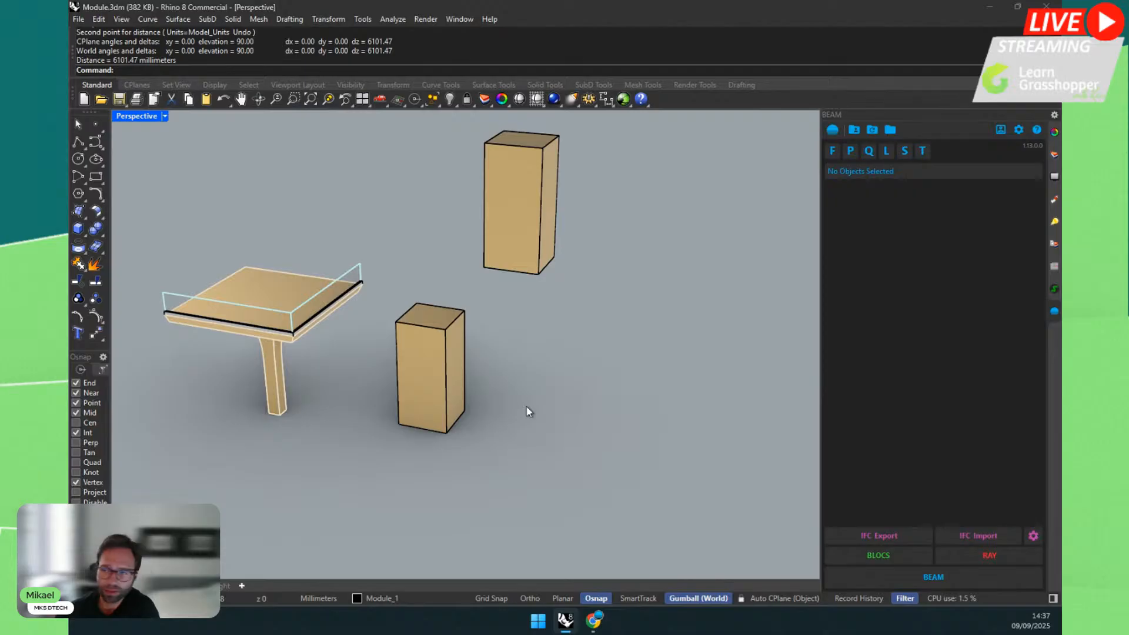
Step: Add a level named "Level 1" at a height of 6000 mm to the project levels
{"action": "left_click", "coordinate": [887, 156]}
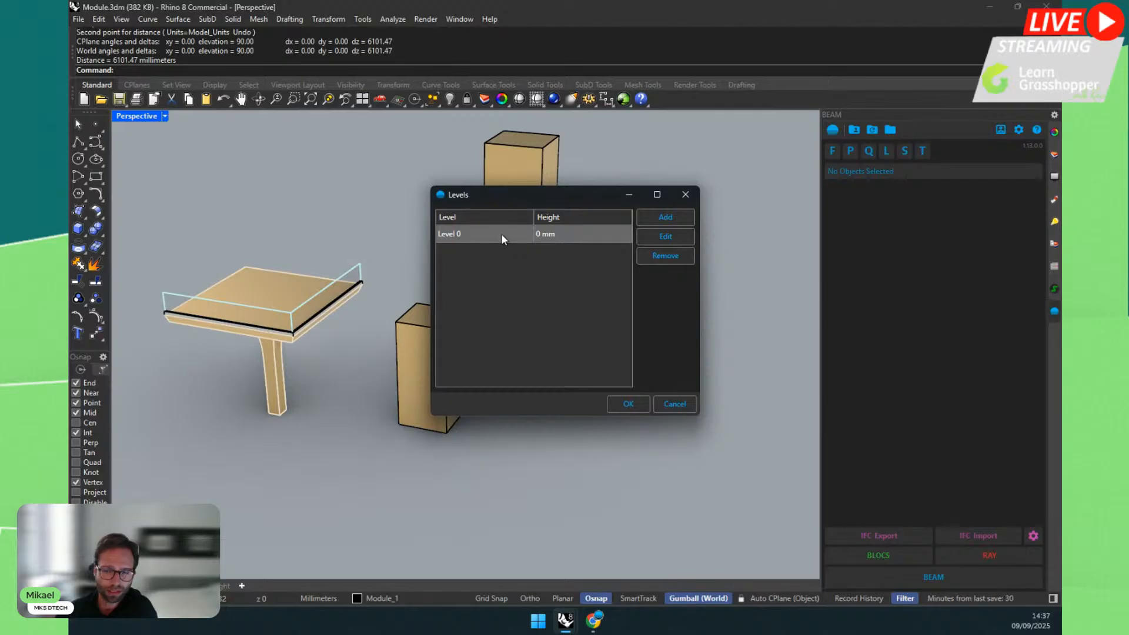
{"action": "left_click_drag", "start_coordinate": [503, 194], "coordinate": [622, 242]}
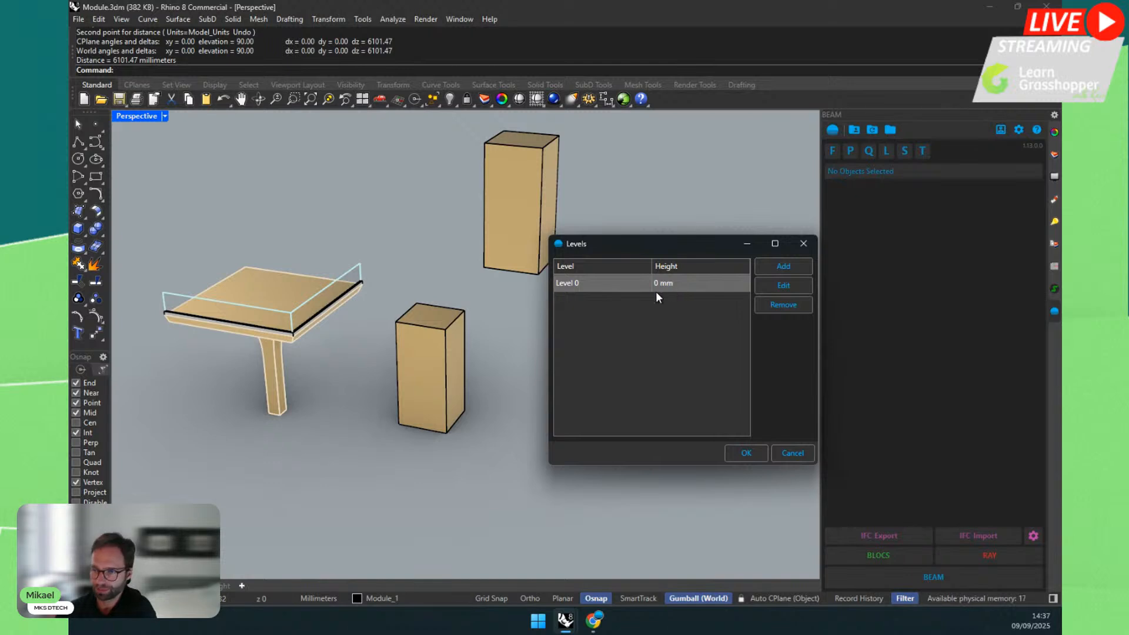
{"action": "left_click", "coordinate": [765, 266]}
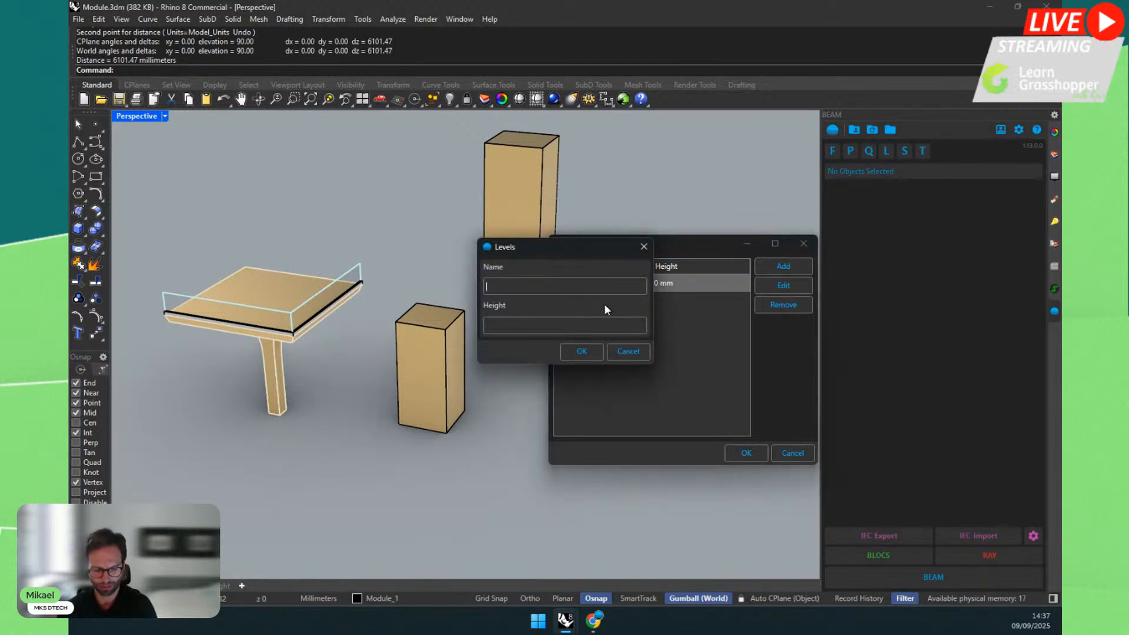
{"action": "type", "text": "Level 1"}
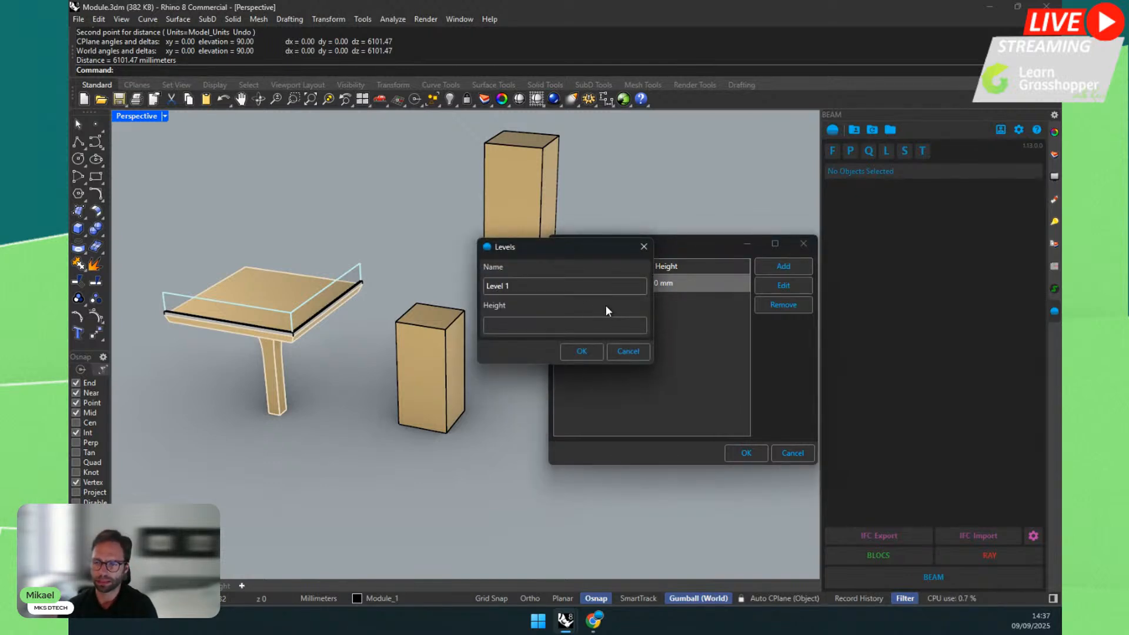
{"action": "left_click", "coordinate": [570, 326]}
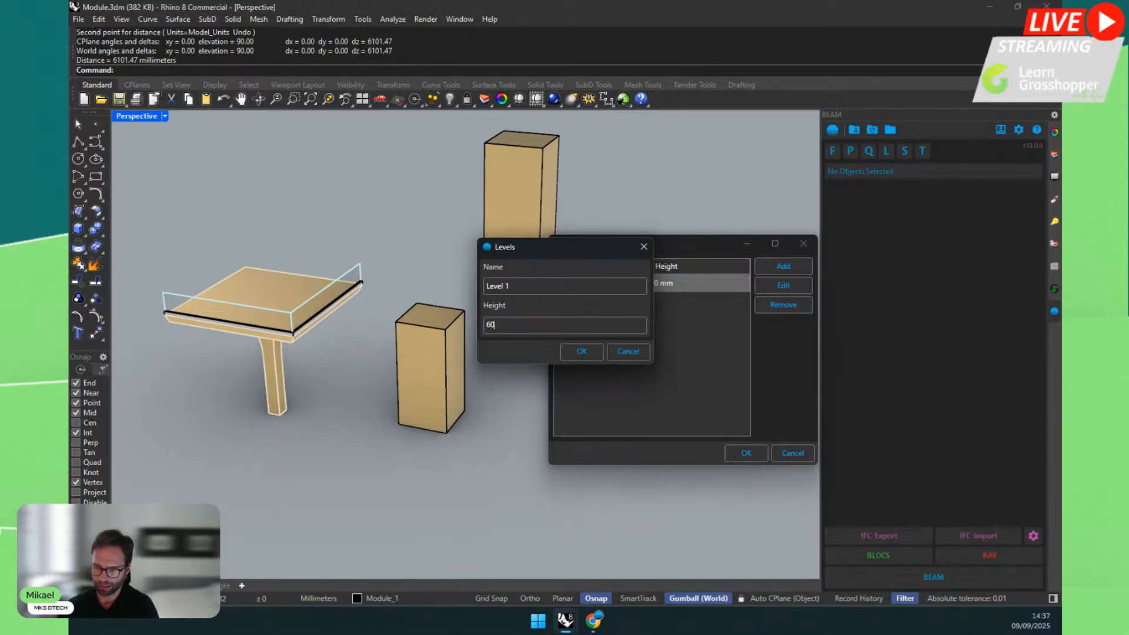
{"action": "left_click", "coordinate": [580, 350]}
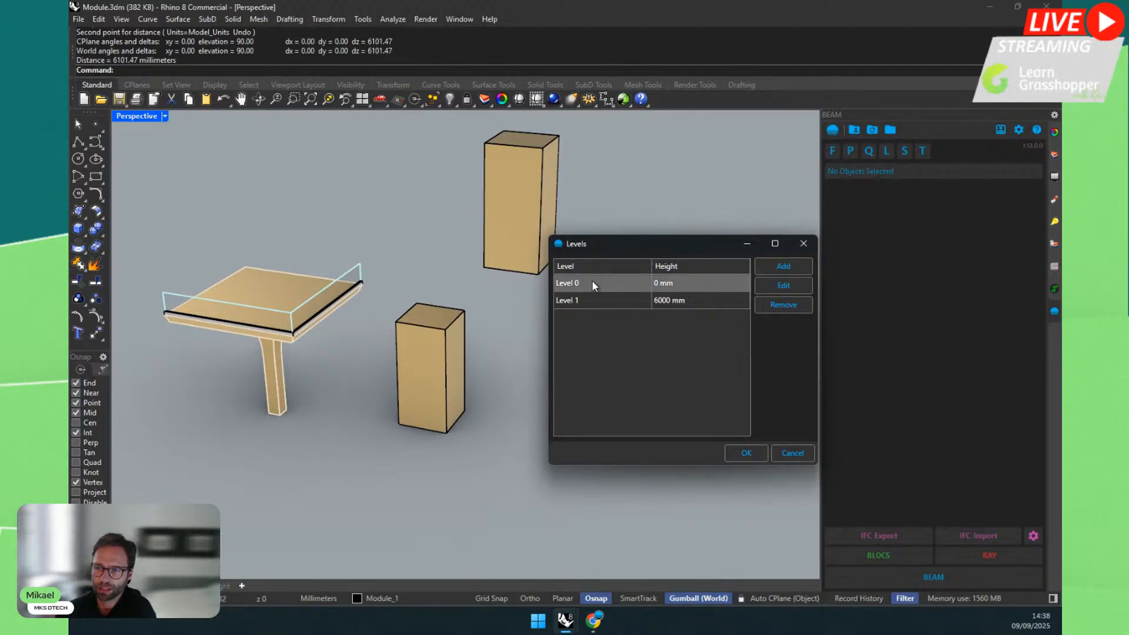
{"action": "left_click", "coordinate": [744, 453]}
Step: Select the lower block, the table cladding and the raised block in turn to compare their IFC level settings
{"action": "right_click_drag", "start_coordinate": [711, 456], "coordinate": [589, 418]}
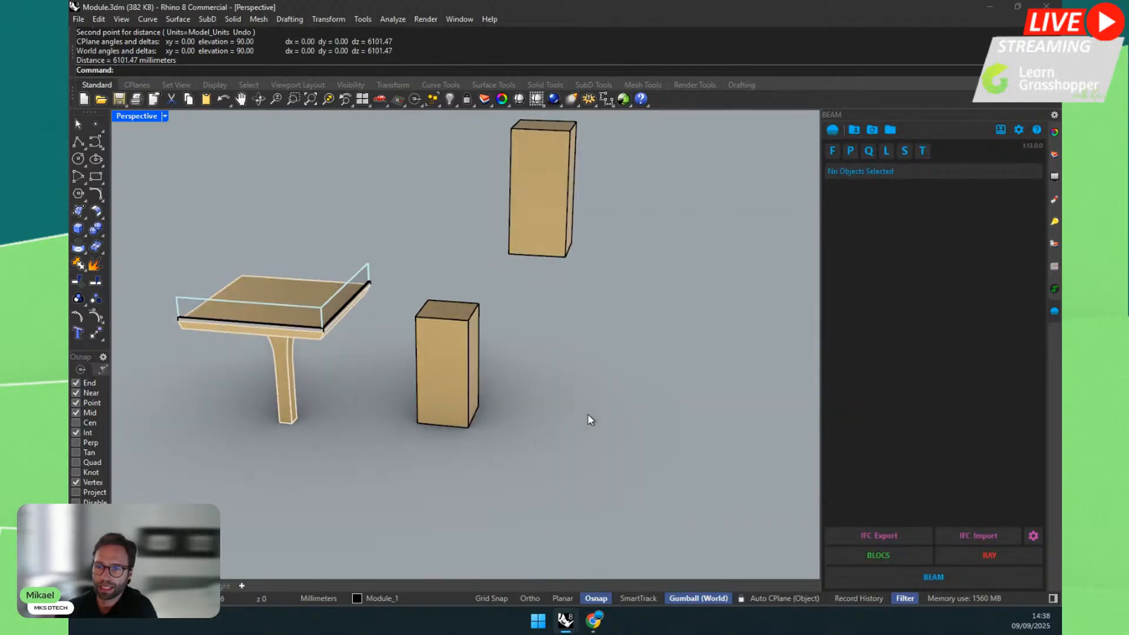
{"action": "left_click", "coordinate": [465, 365]}
{"action": "right_click_drag", "start_coordinate": [467, 367], "coordinate": [541, 360]}
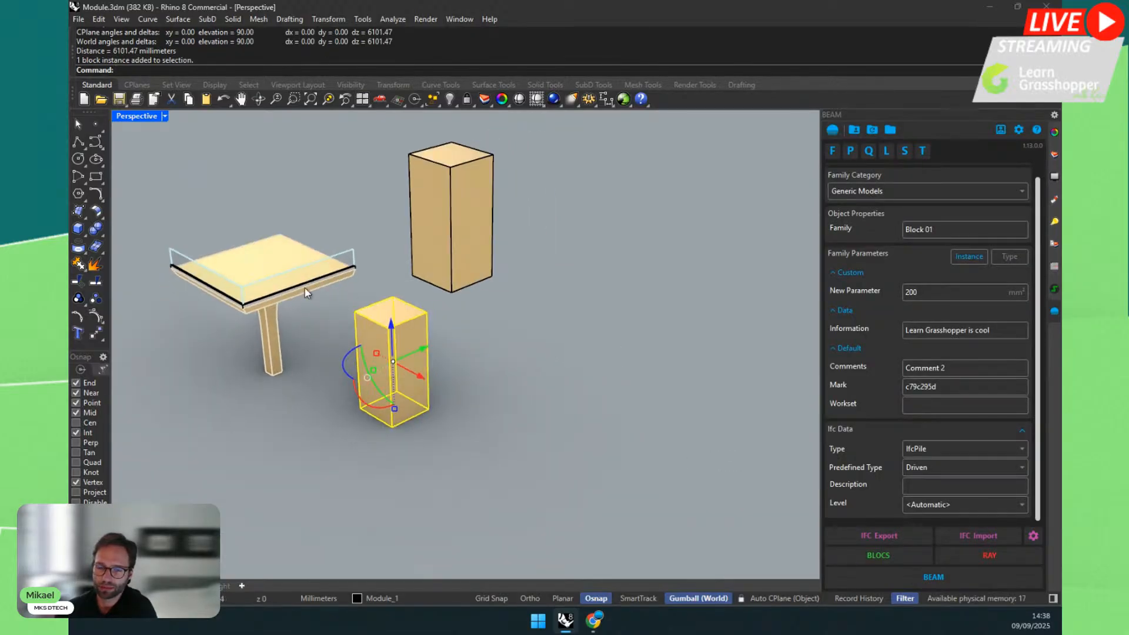
{"action": "left_click", "coordinate": [243, 245]}
{"action": "right_click_drag", "start_coordinate": [423, 303], "coordinate": [520, 320], "text": "shift"}
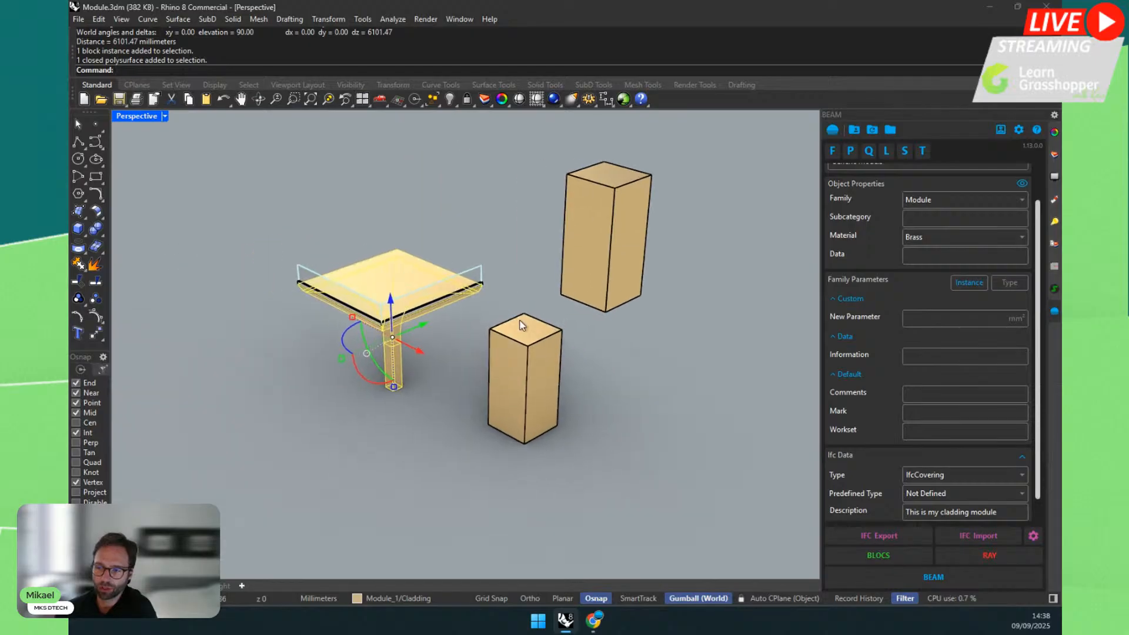
{"action": "scroll", "coordinate": [933, 476], "scroll_direction": "down", "scroll_amount": 1}
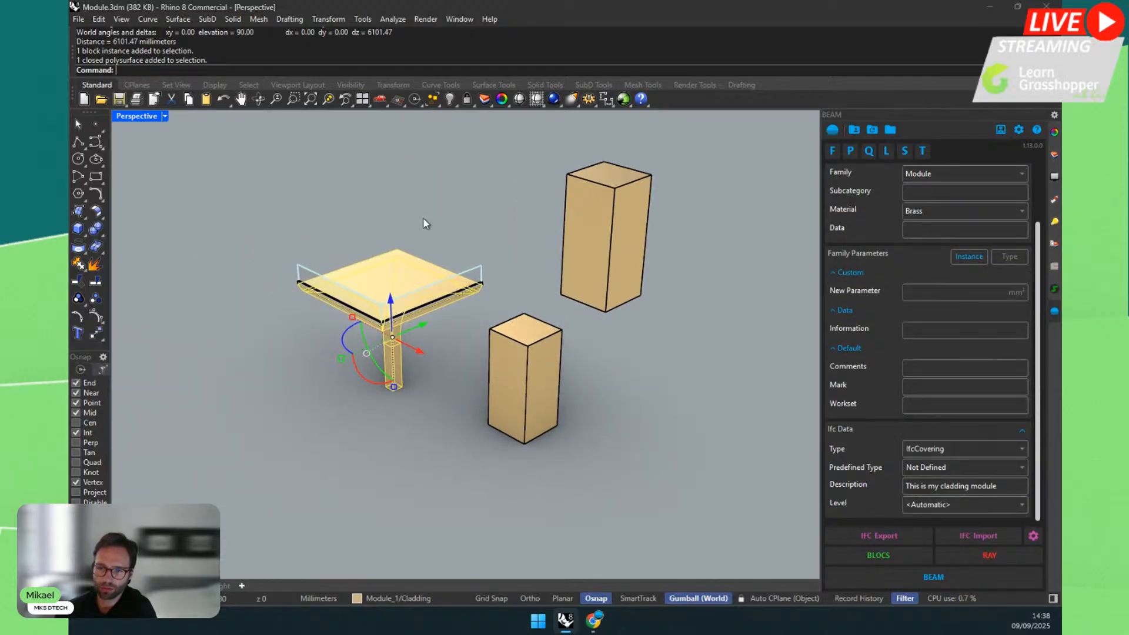
{"action": "left_click", "coordinate": [539, 366]}
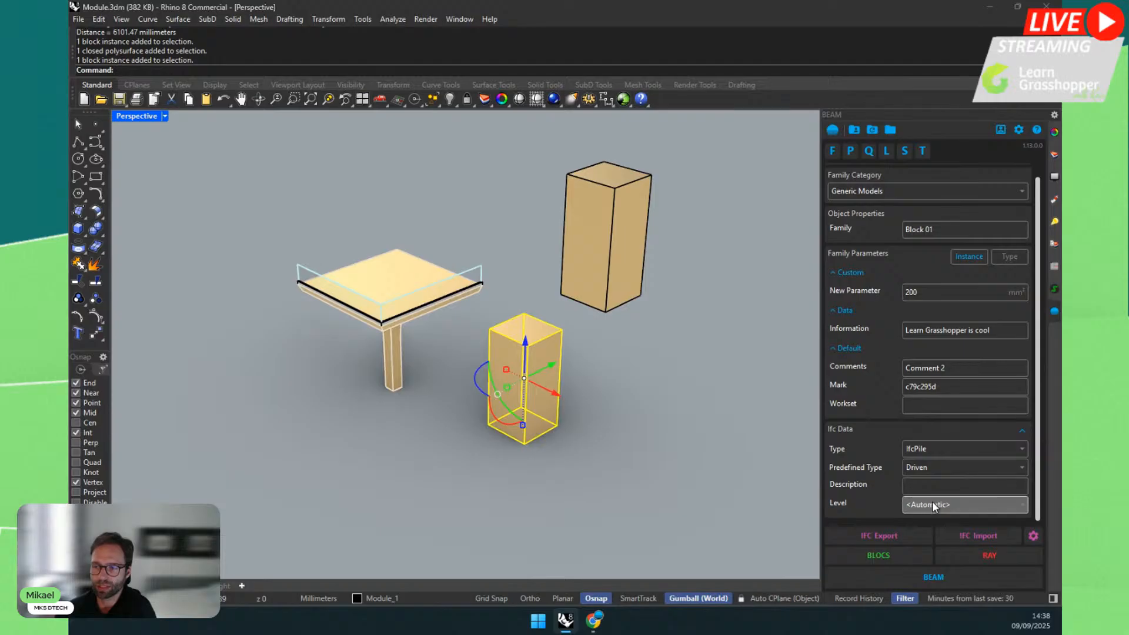
{"action": "left_click", "coordinate": [628, 243]}
{"action": "left_click", "coordinate": [628, 242]}
{"action": "left_click", "coordinate": [521, 404]}
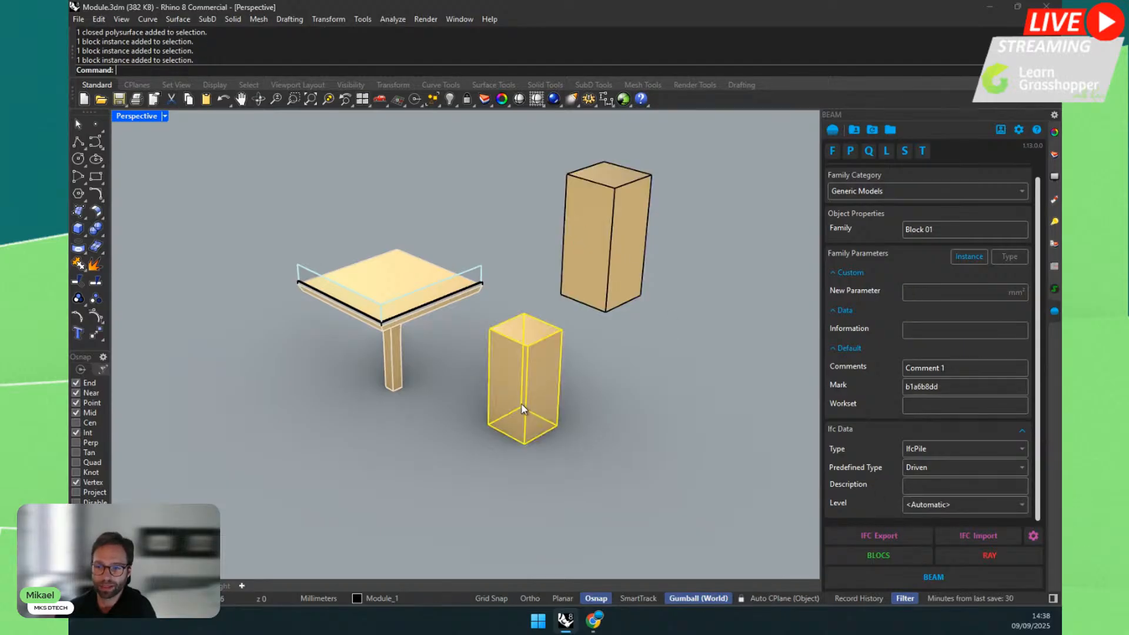
{"action": "right_click_drag", "start_coordinate": [521, 404], "coordinate": [612, 298]}
{"action": "scroll", "coordinate": [611, 297], "scroll_direction": "up", "scroll_amount": 3}
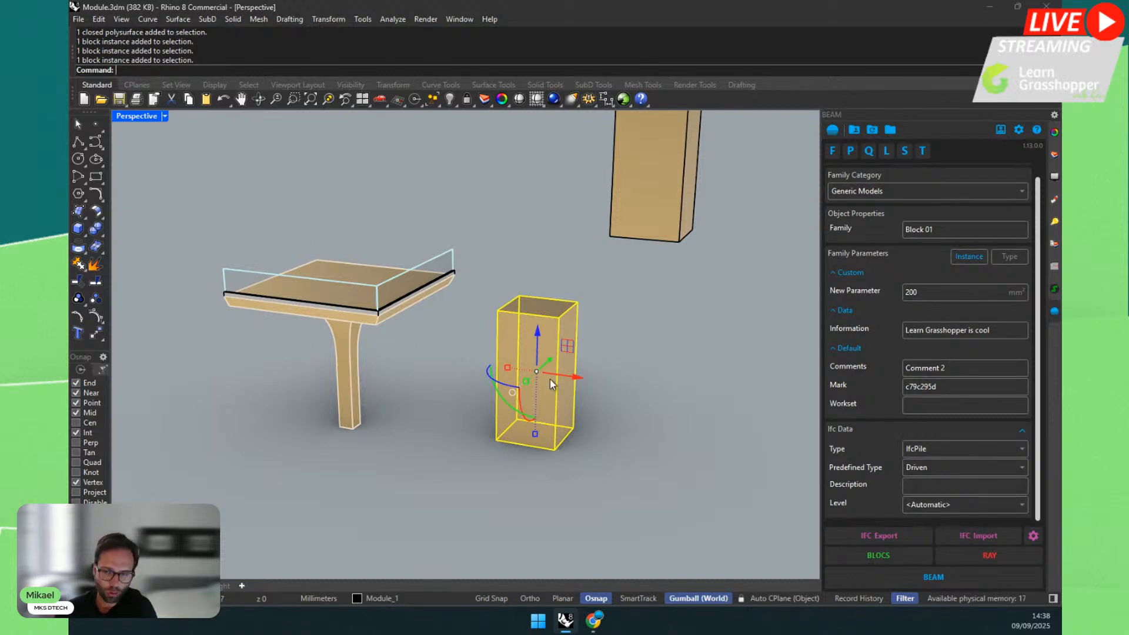
Step: Align the gumball to the object and assign the lower block to Level 0
{"action": "right_click", "coordinate": [684, 597]}
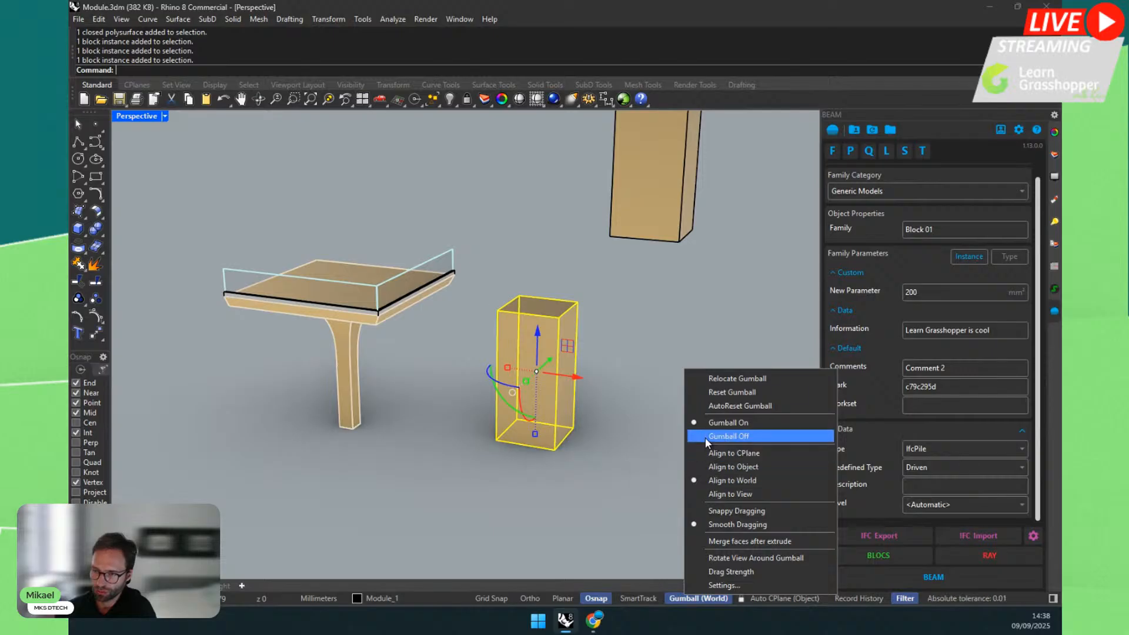
{"action": "left_click", "coordinate": [709, 465]}
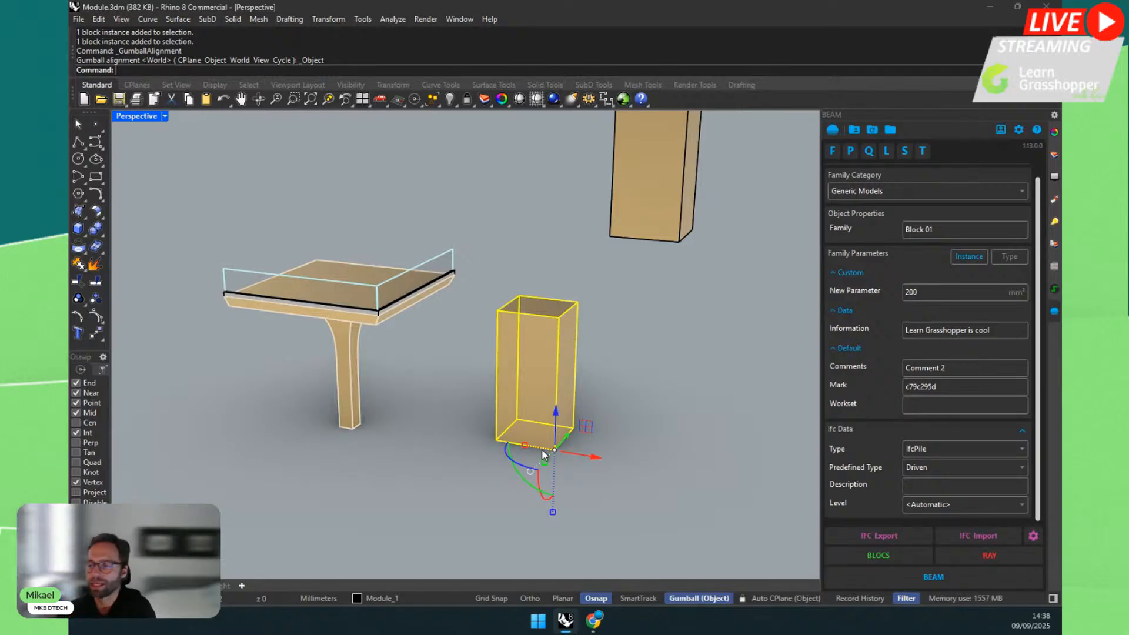
{"action": "left_click", "coordinate": [934, 505]}
{"action": "left_click", "coordinate": [919, 534]}
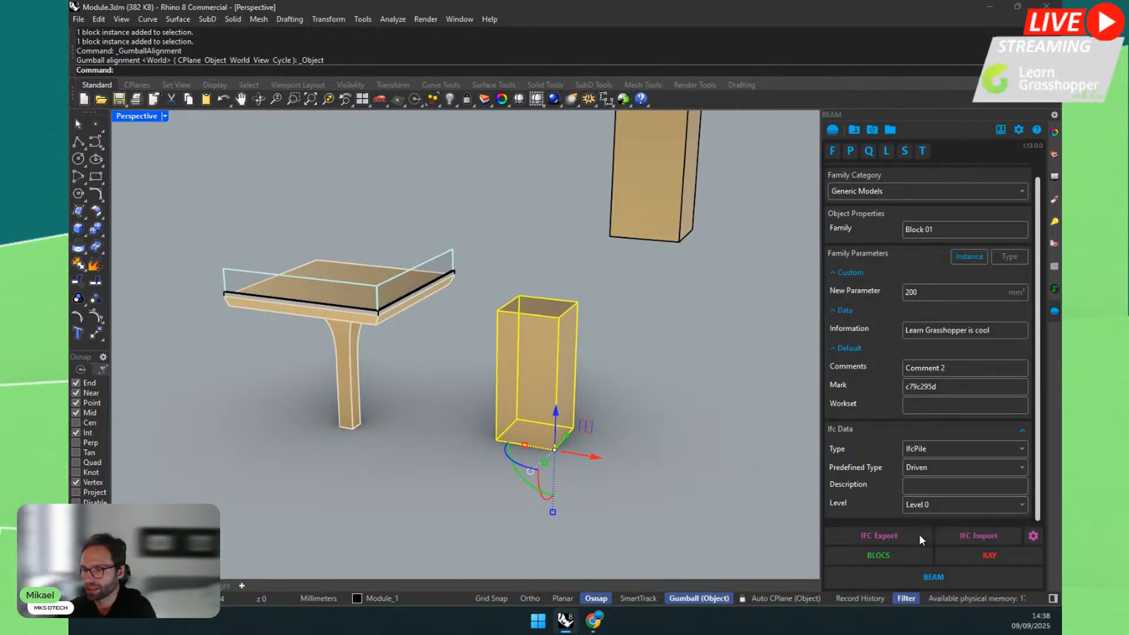
Step: Assign the raised block to Level 1 and clear the selection
{"action": "left_click", "coordinate": [668, 231]}
{"action": "left_click", "coordinate": [920, 504]}
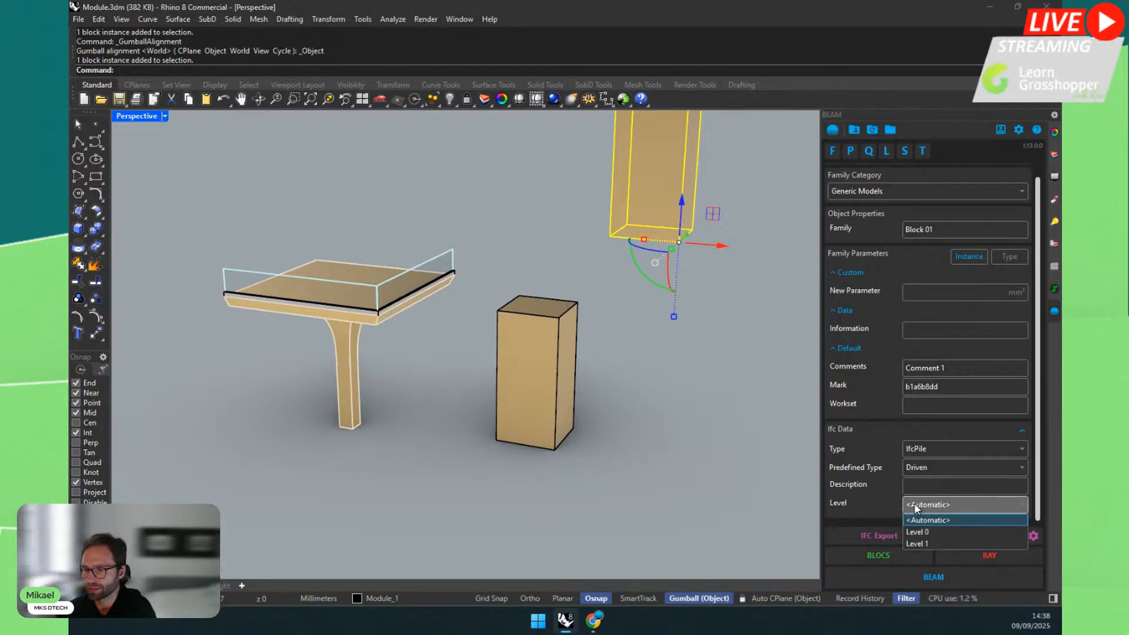
{"action": "left_click", "coordinate": [916, 543]}
{"action": "left_click", "coordinate": [695, 396]}
{"action": "right_click_drag", "start_coordinate": [696, 396], "coordinate": [582, 362]}
{"action": "left_click_drag", "start_coordinate": [659, 142], "coordinate": [220, 532]}
{"action": "left_click", "coordinate": [682, 478]}
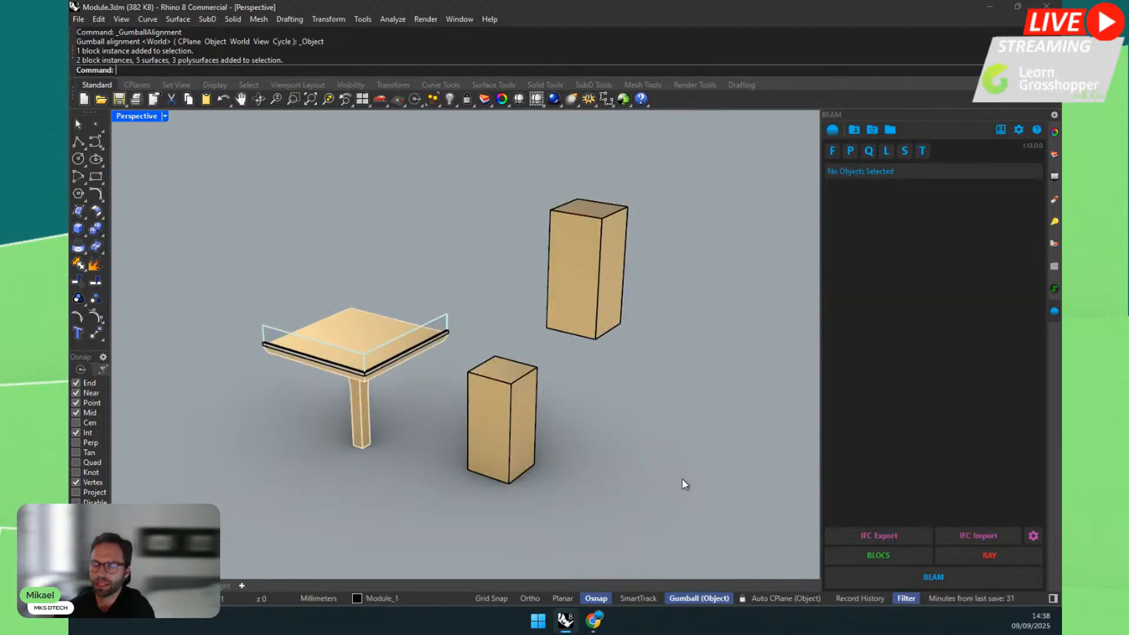
{"action": "right_click_drag", "start_coordinate": [668, 471], "coordinate": [651, 449]}
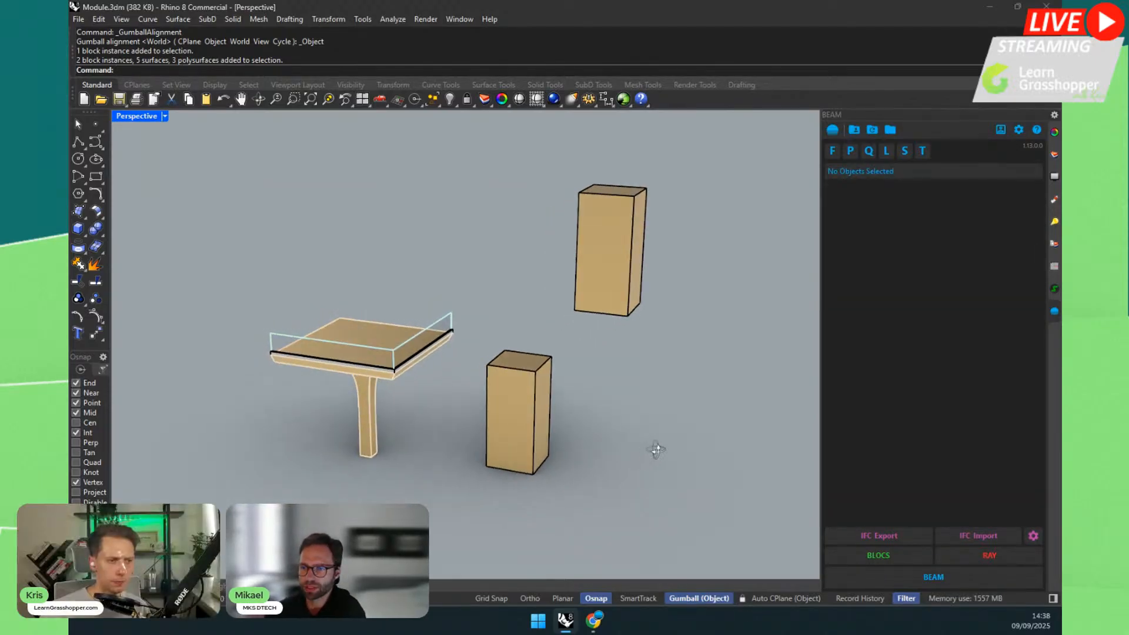
Step: Select the lower and raised blocks in turn to compare their custom parameters, comments and IFC levels, and clear the selection
{"action": "left_click", "coordinate": [517, 411]}
{"action": "left_click", "coordinate": [590, 281]}
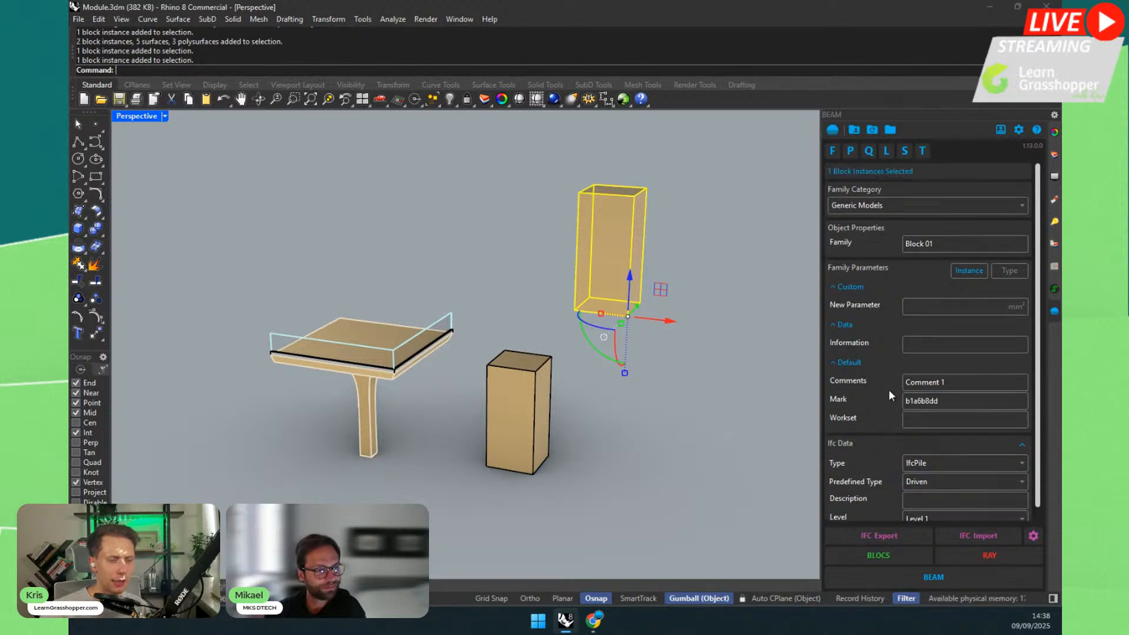
{"action": "left_click", "coordinate": [544, 414]}
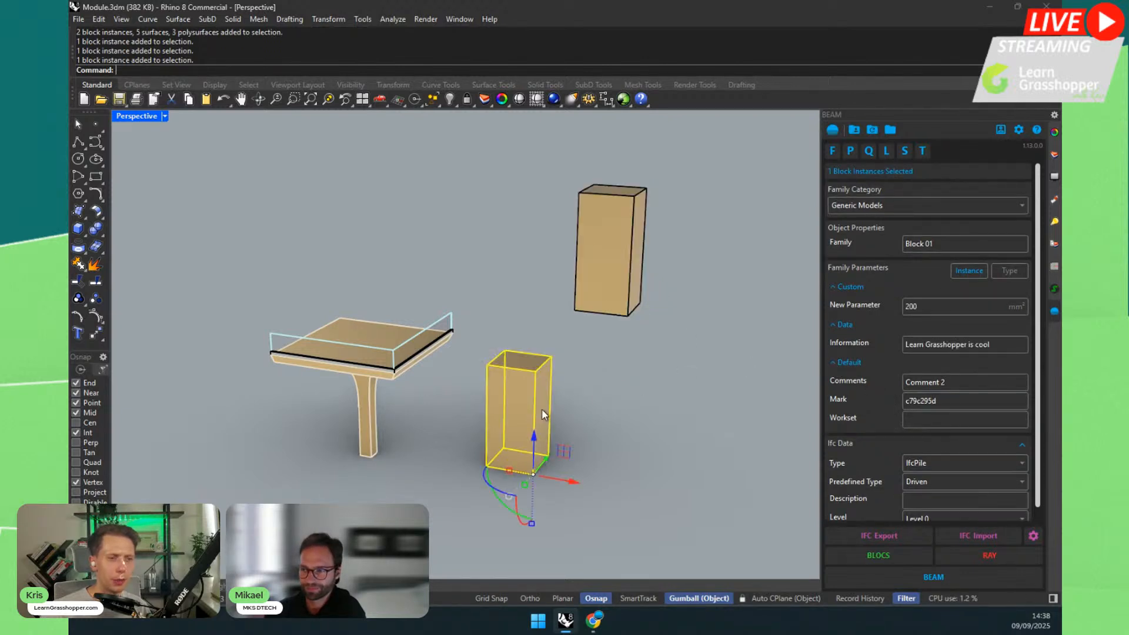
{"action": "left_click", "coordinate": [609, 253]}
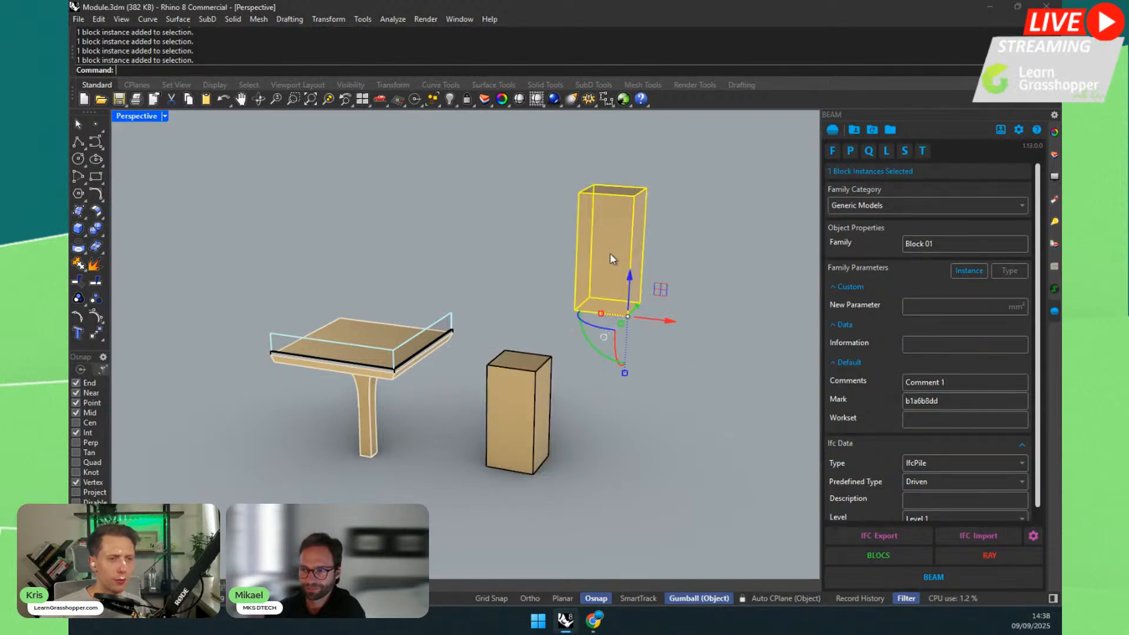
{"action": "left_click", "coordinate": [522, 371]}
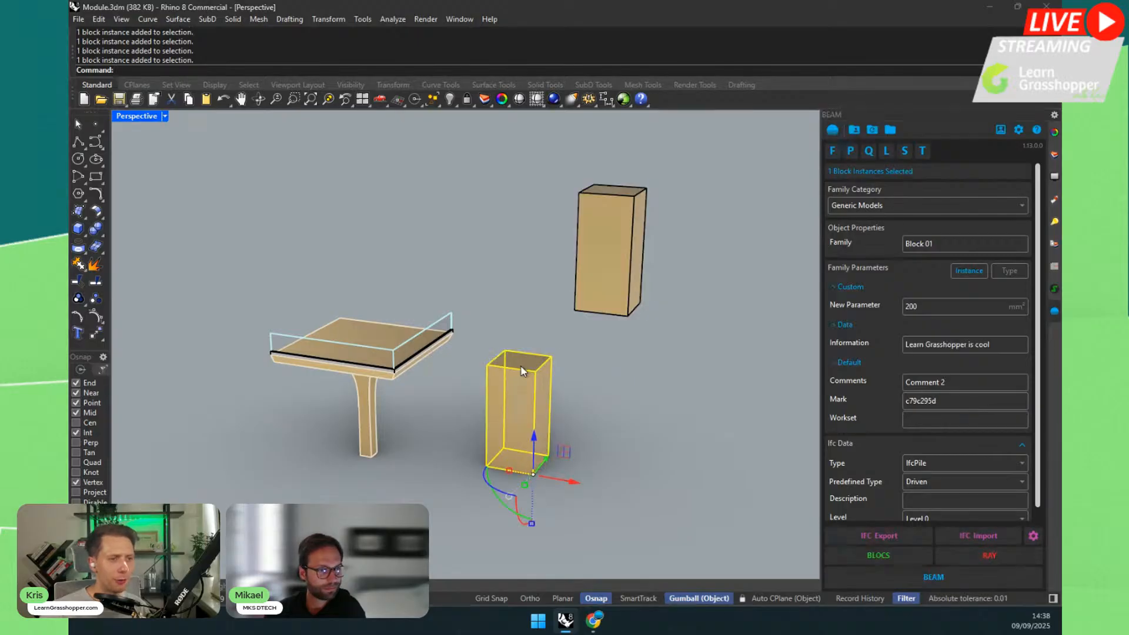
{"action": "left_click", "coordinate": [595, 381]}
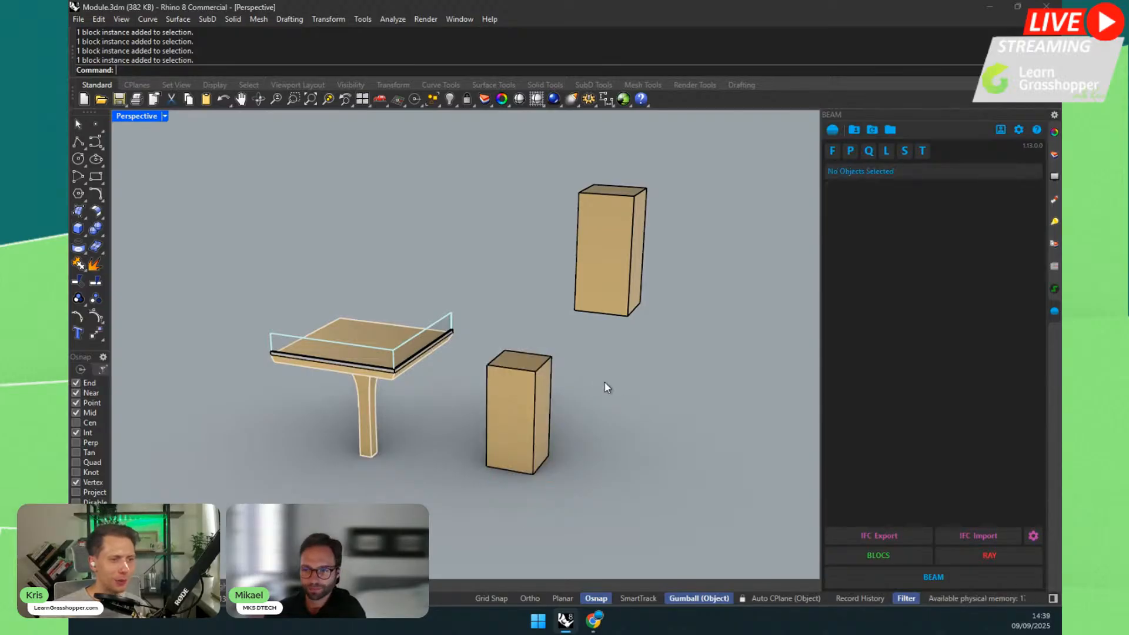
{"action": "right_click_drag", "start_coordinate": [599, 383], "coordinate": [654, 394]}
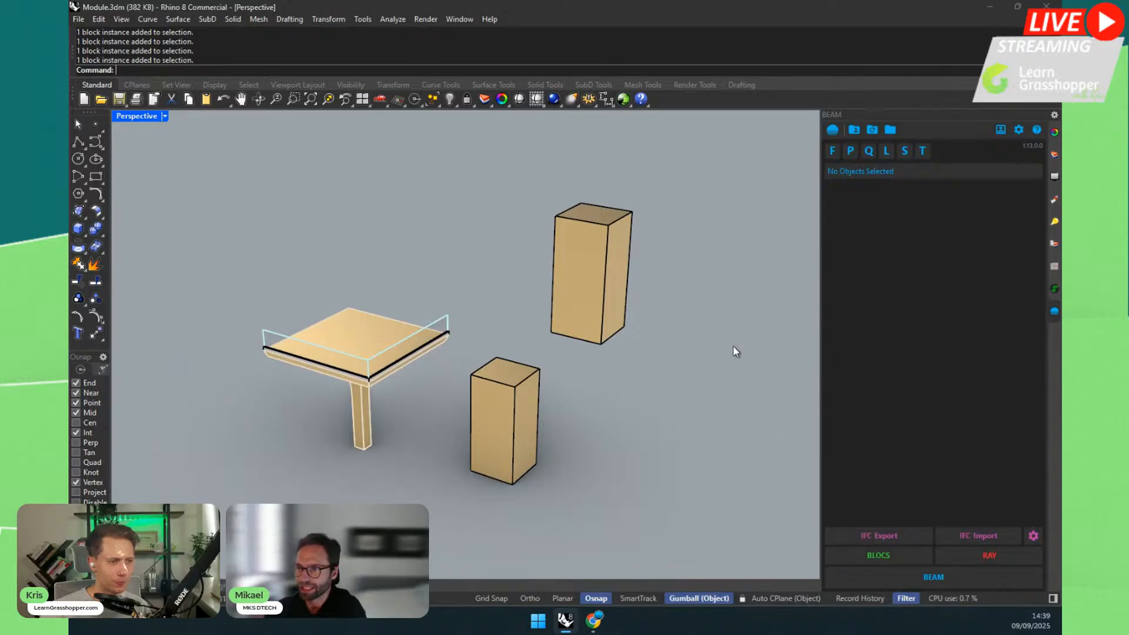
{"action": "left_click", "coordinate": [578, 291]}
{"action": "left_click", "coordinate": [754, 303]}
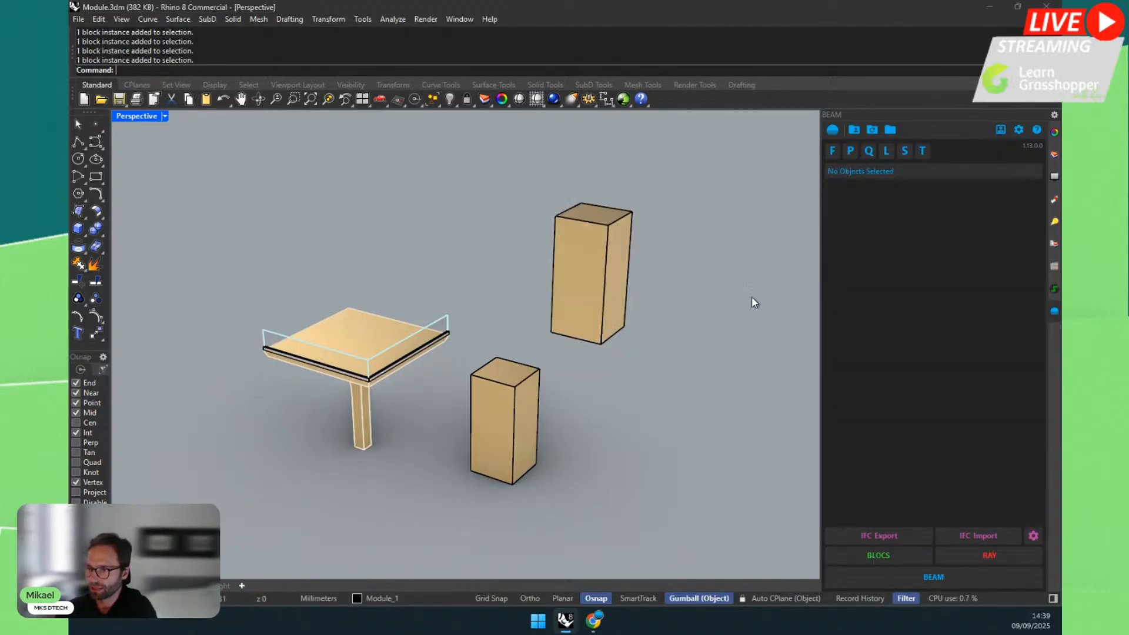
Step: Export the project's BEAM parameters to the Desktop as a JSON file named "ifc parameters"
{"action": "left_click", "coordinate": [853, 153]}
{"action": "left_click_drag", "start_coordinate": [472, 197], "coordinate": [270, 163]}
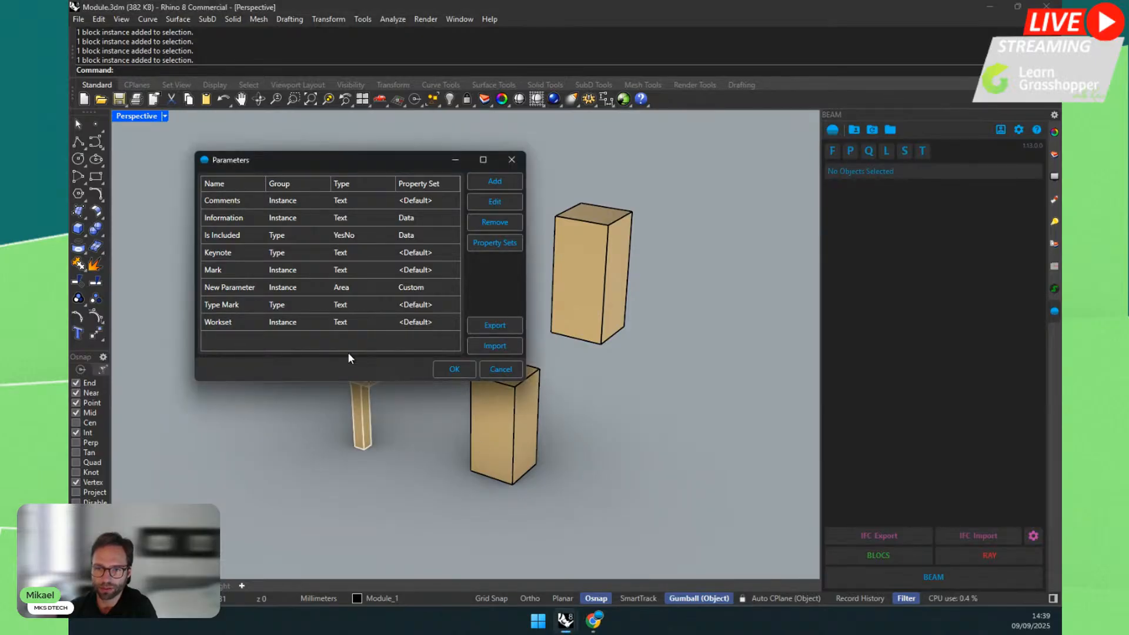
{"action": "left_click", "coordinate": [496, 326]}
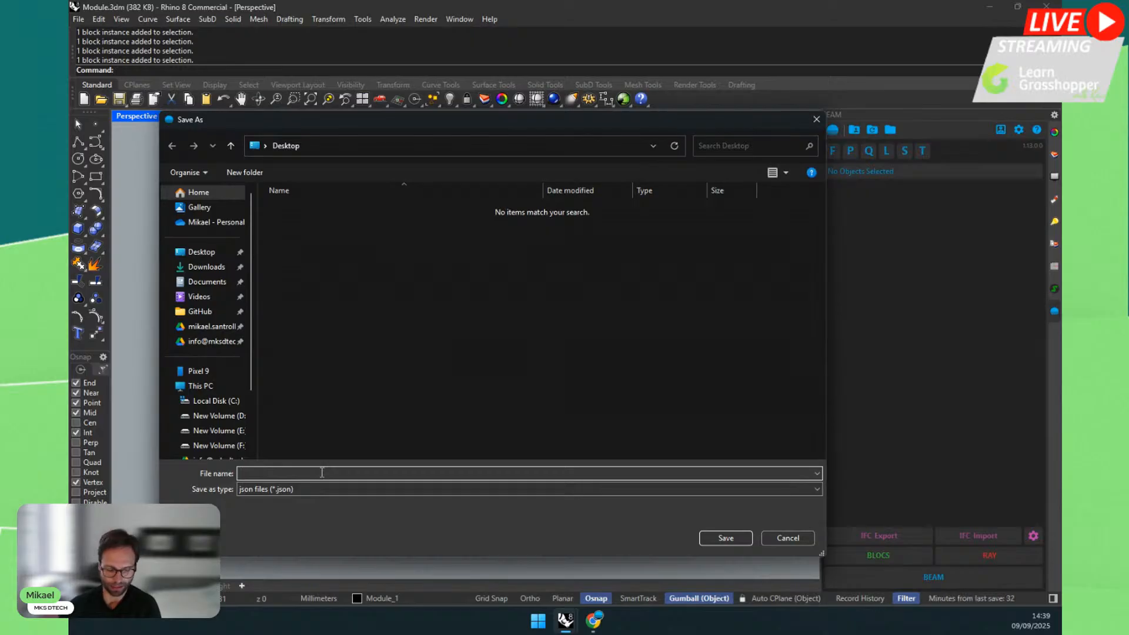
{"action": "type", "text": "ifc parameters"}
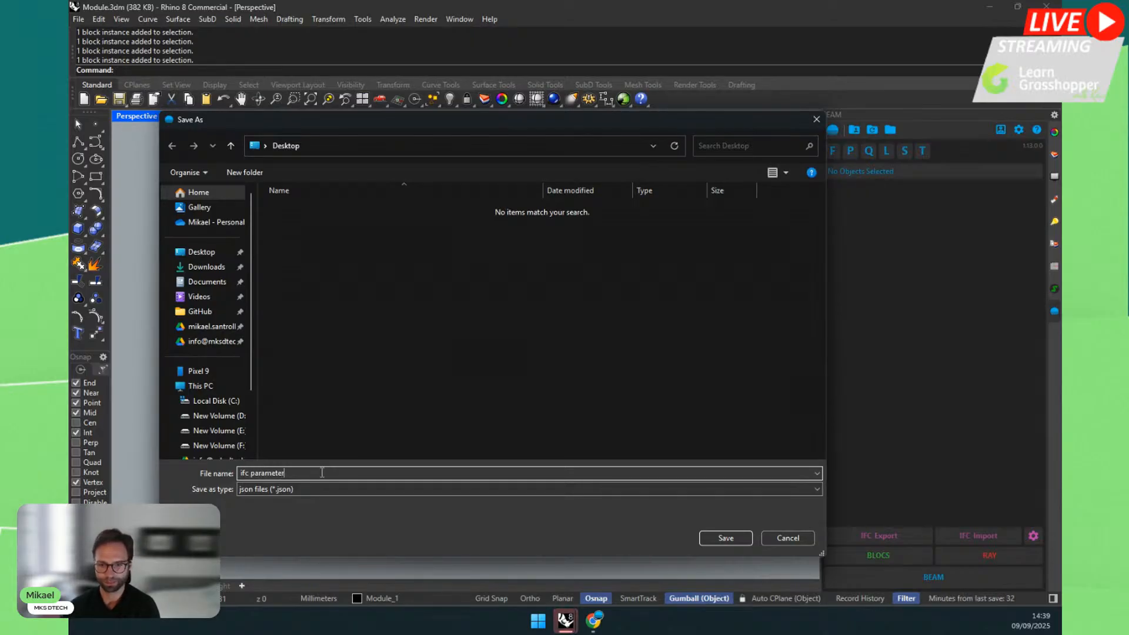
{"action": "left_click", "coordinate": [726, 538]}
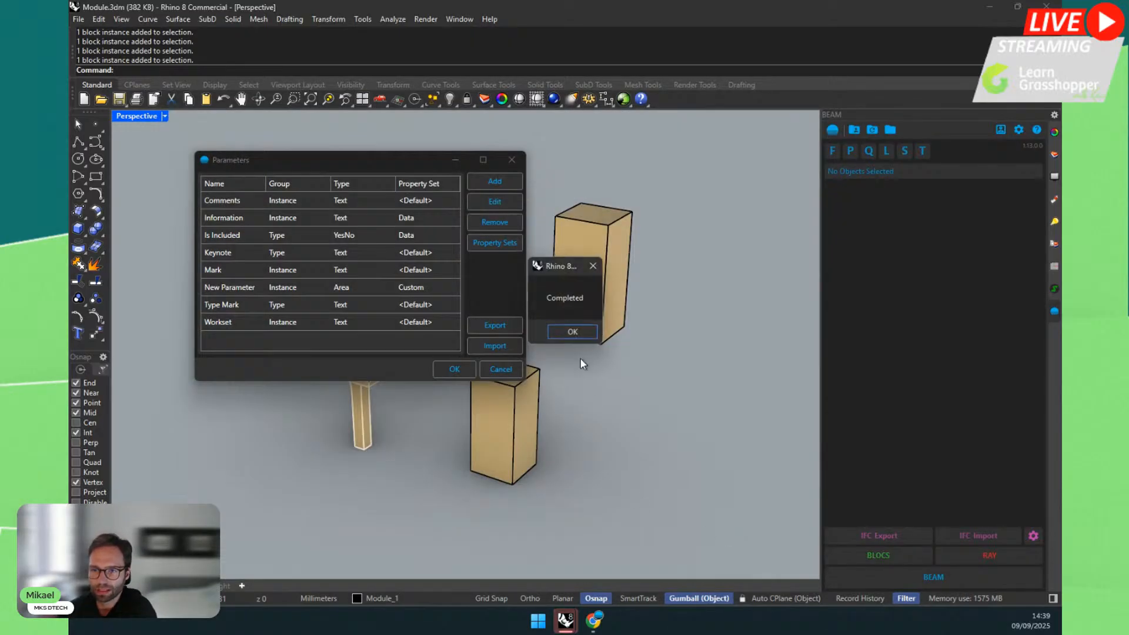
{"action": "left_click", "coordinate": [570, 329]}
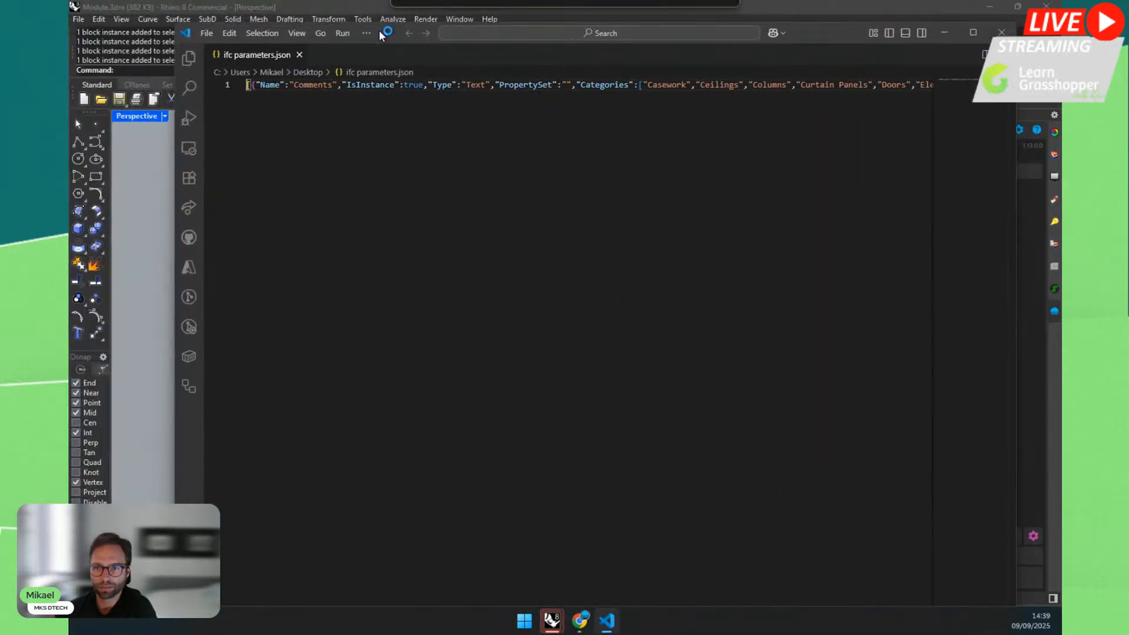
Step: Format ifc parameters.json as indented JSON in Visual Studio Code and review its parameter definitions and categories
{"action": "right_click", "coordinate": [374, 157]}
{"action": "left_click", "coordinate": [415, 278]}
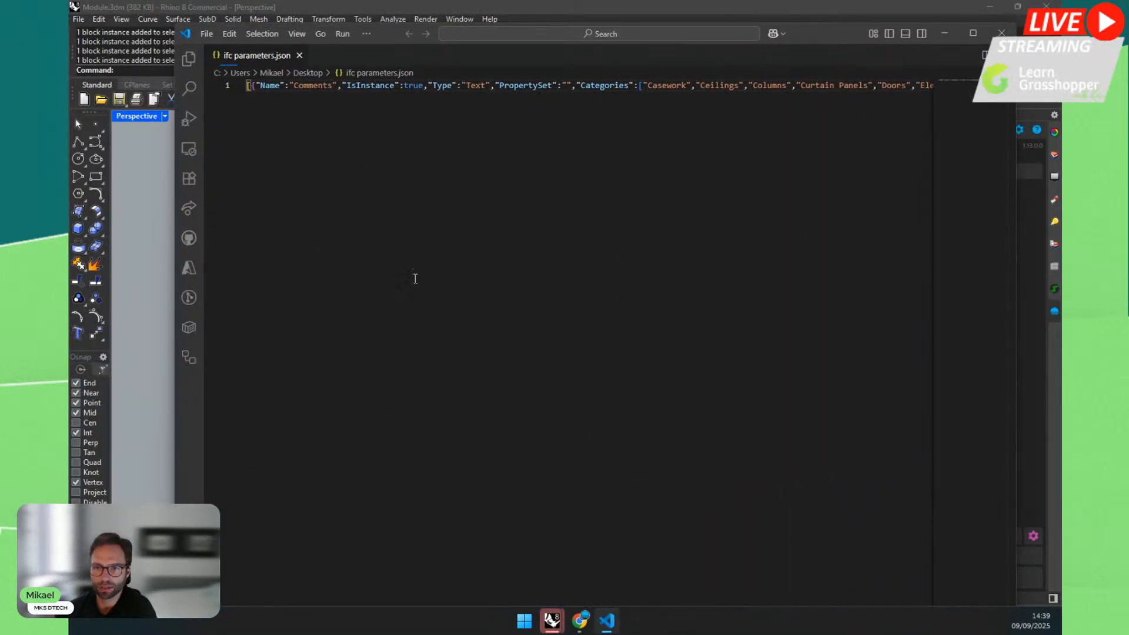
{"action": "left_click", "coordinate": [956, 416]}
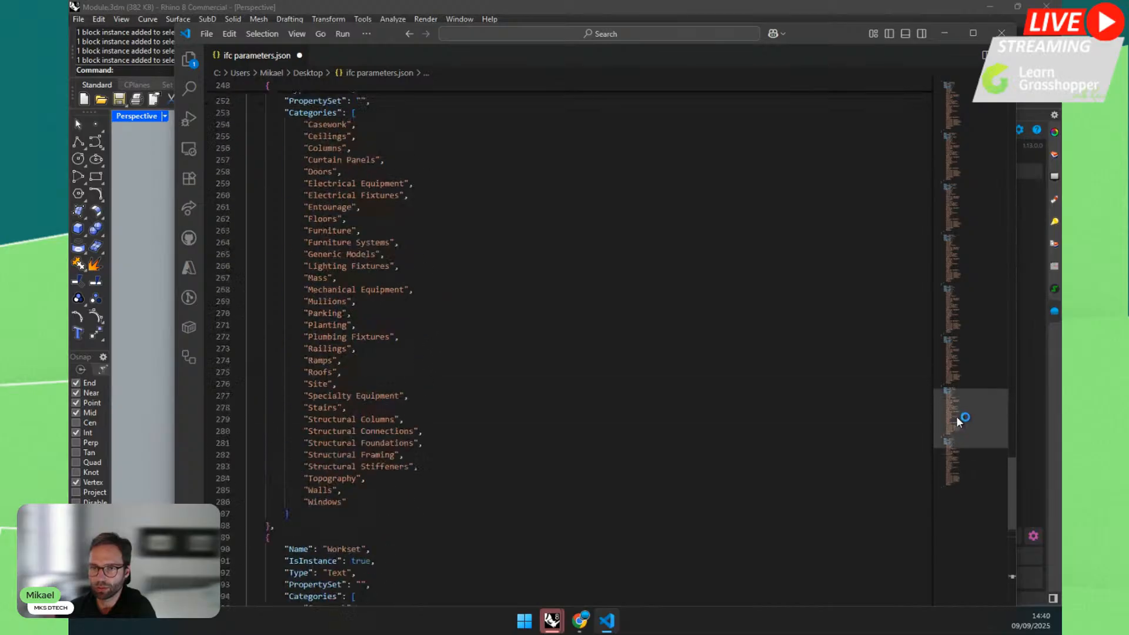
{"action": "left_click_drag", "start_coordinate": [956, 415], "coordinate": [962, 97]}
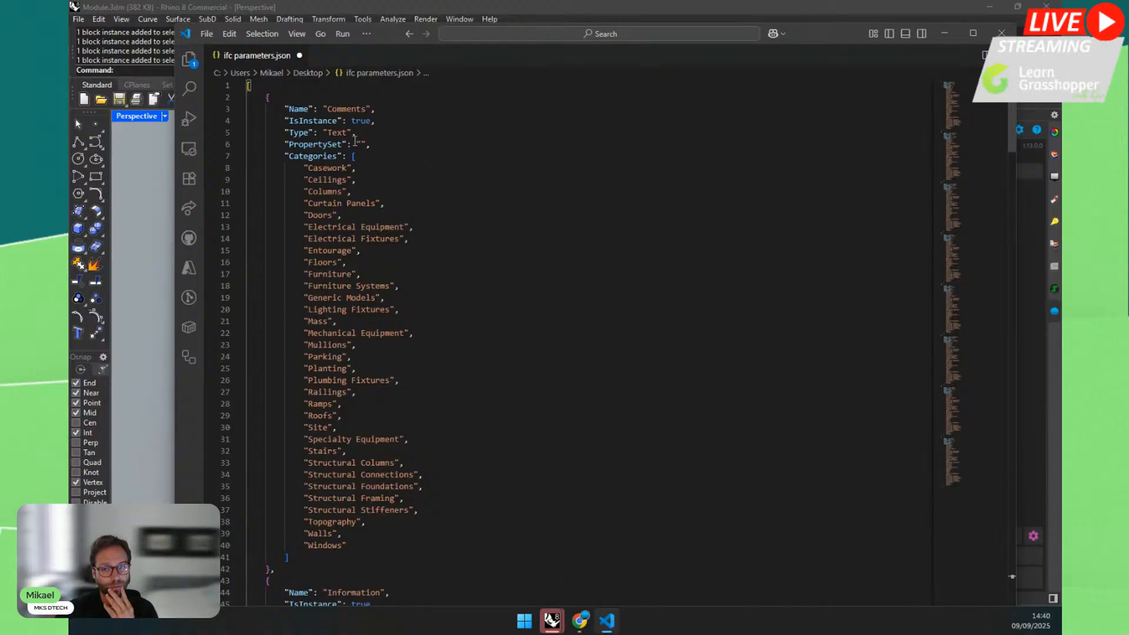
{"action": "scroll", "coordinate": [293, 133], "scroll_direction": "down", "scroll_amount": 2}
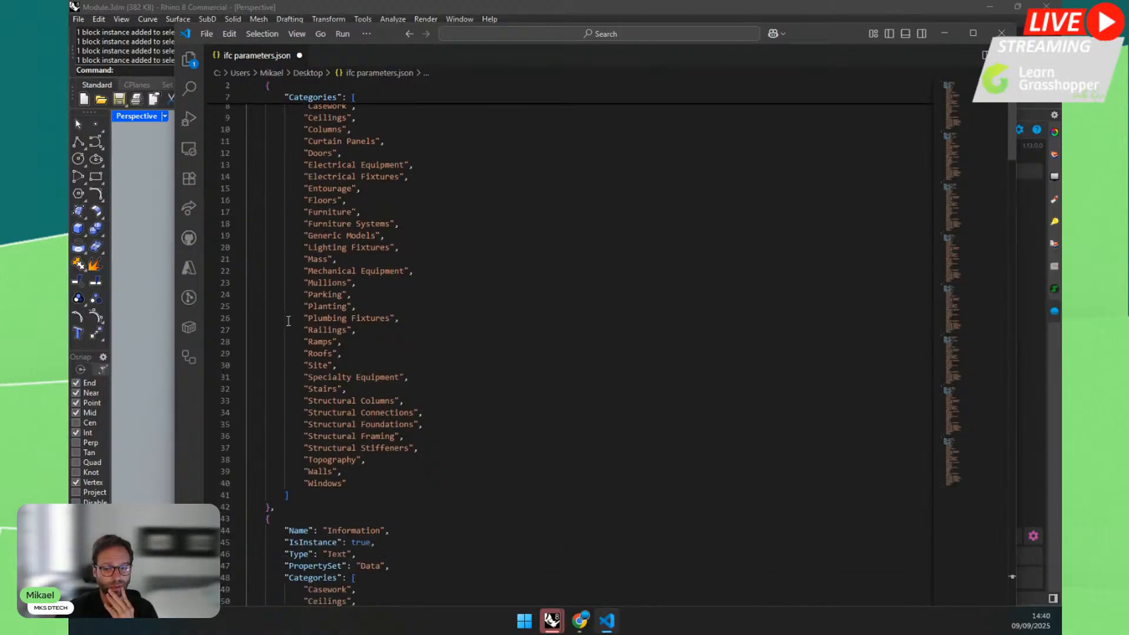
{"action": "scroll", "coordinate": [294, 127], "scroll_direction": "up", "scroll_amount": 2}
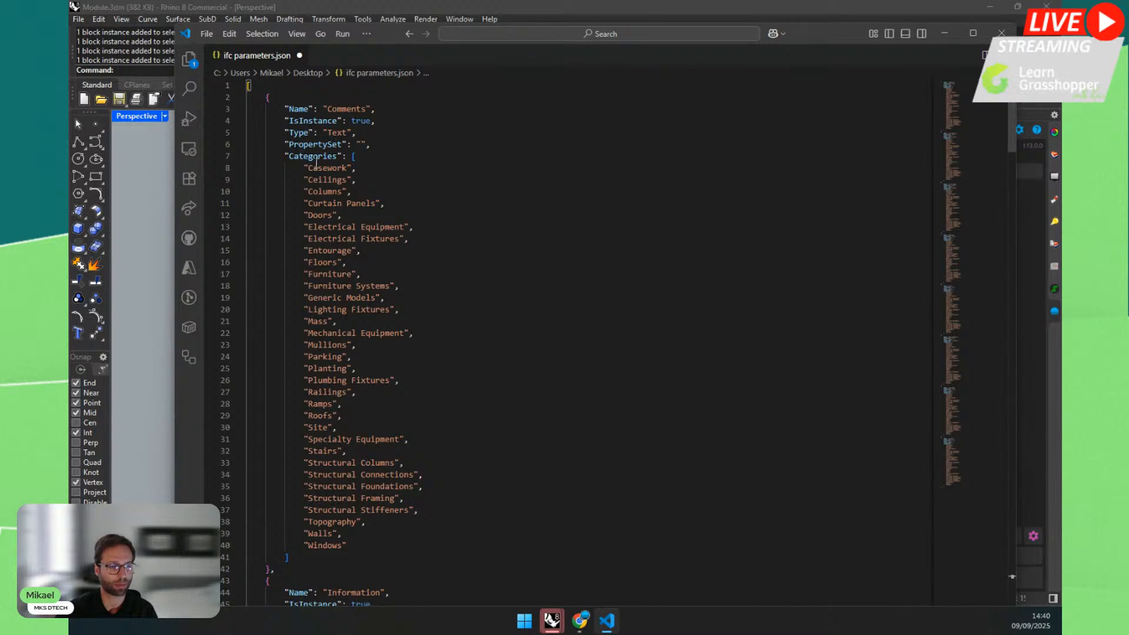
{"action": "scroll", "coordinate": [355, 478], "scroll_direction": "down", "scroll_amount": 20}
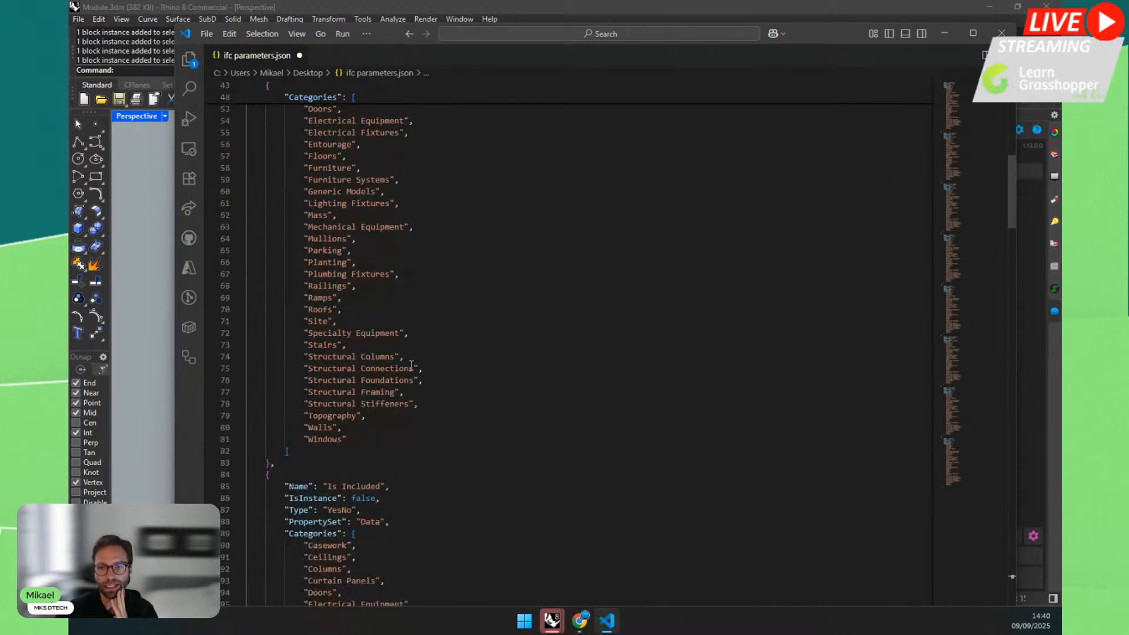
{"action": "scroll", "coordinate": [399, 356], "scroll_direction": "down", "scroll_amount": 4}
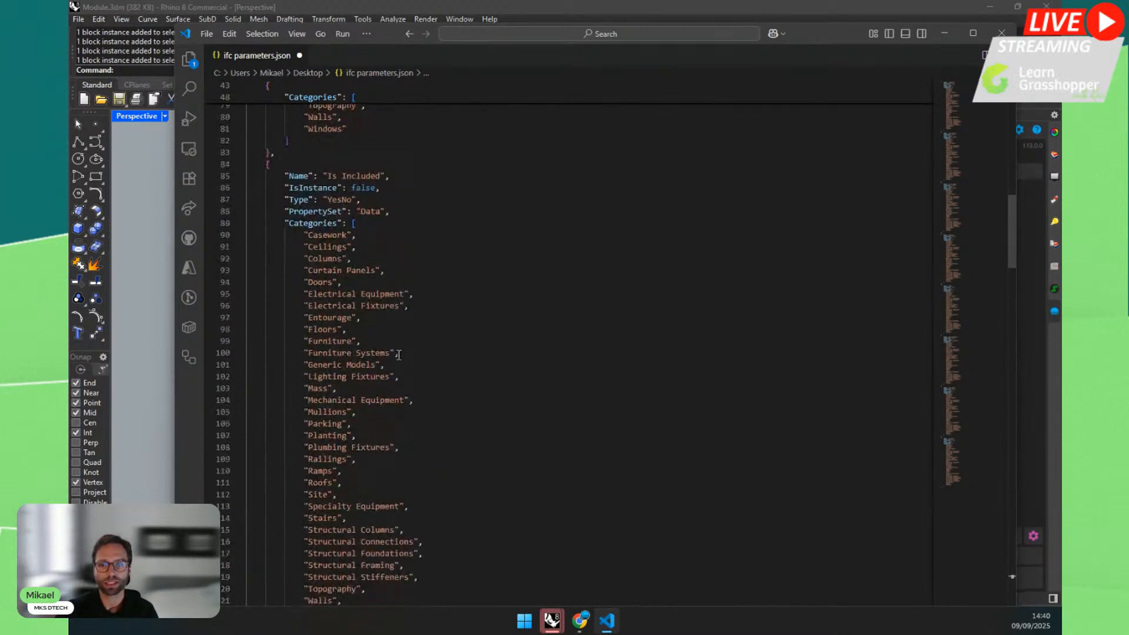
{"action": "left_click", "coordinate": [956, 33]}
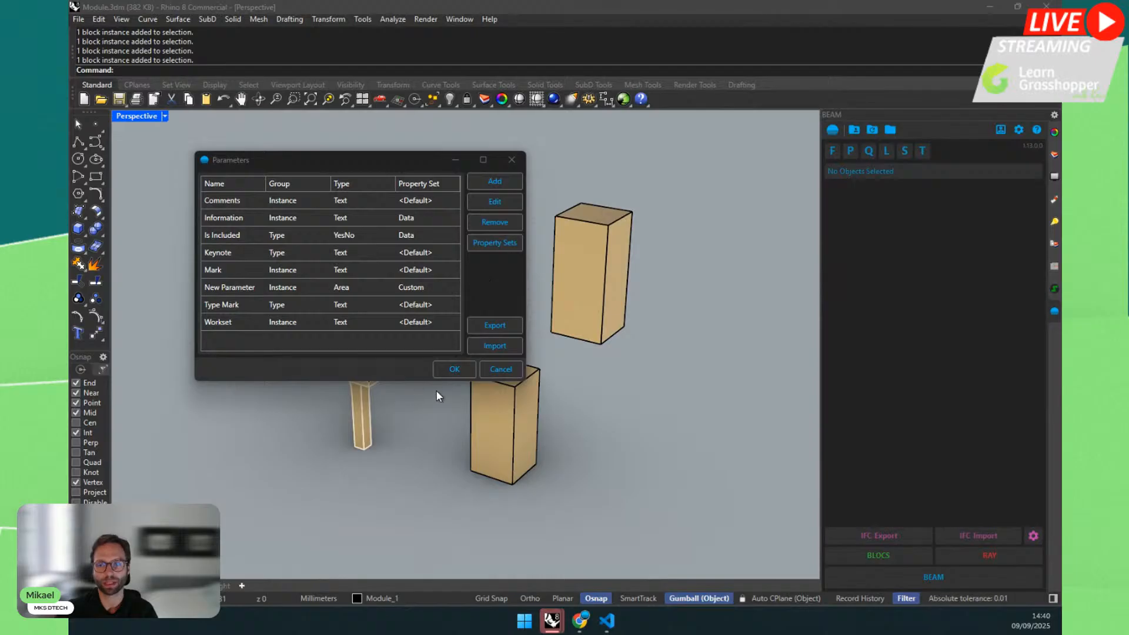
Step: Accept the parameters dialog of Module.3dm and switch to the empty Rhino document with its own parameters list open
{"action": "left_click", "coordinate": [508, 433]}
{"action": "left_click", "coordinate": [551, 619]}
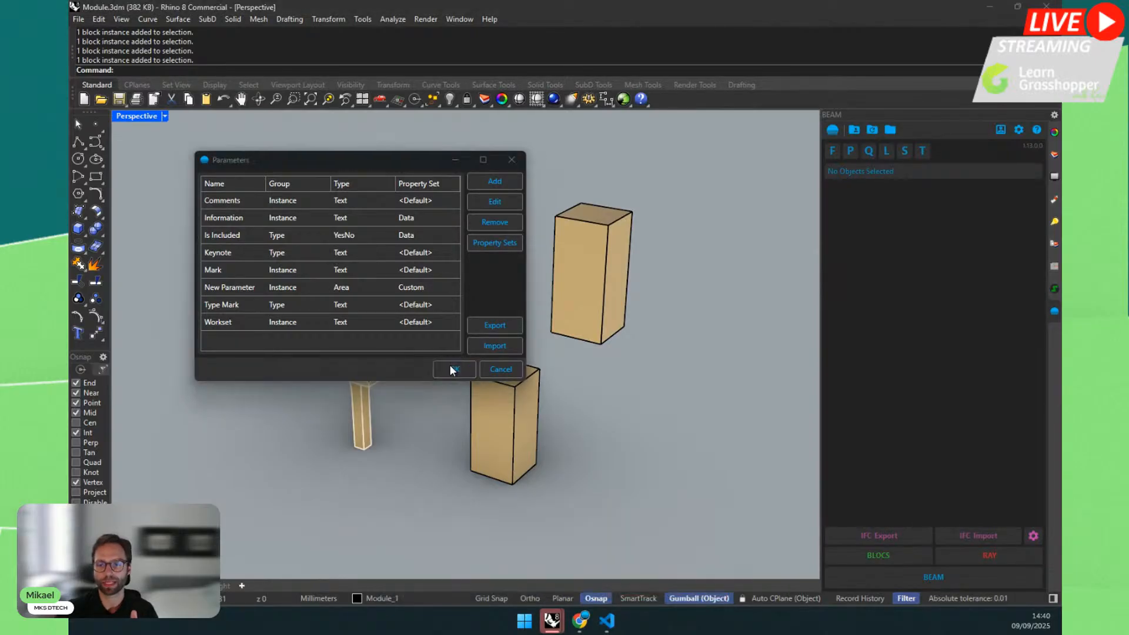
{"action": "left_click", "coordinate": [455, 369]}
{"action": "left_click", "coordinate": [552, 620]}
{"action": "left_click", "coordinate": [612, 568]}
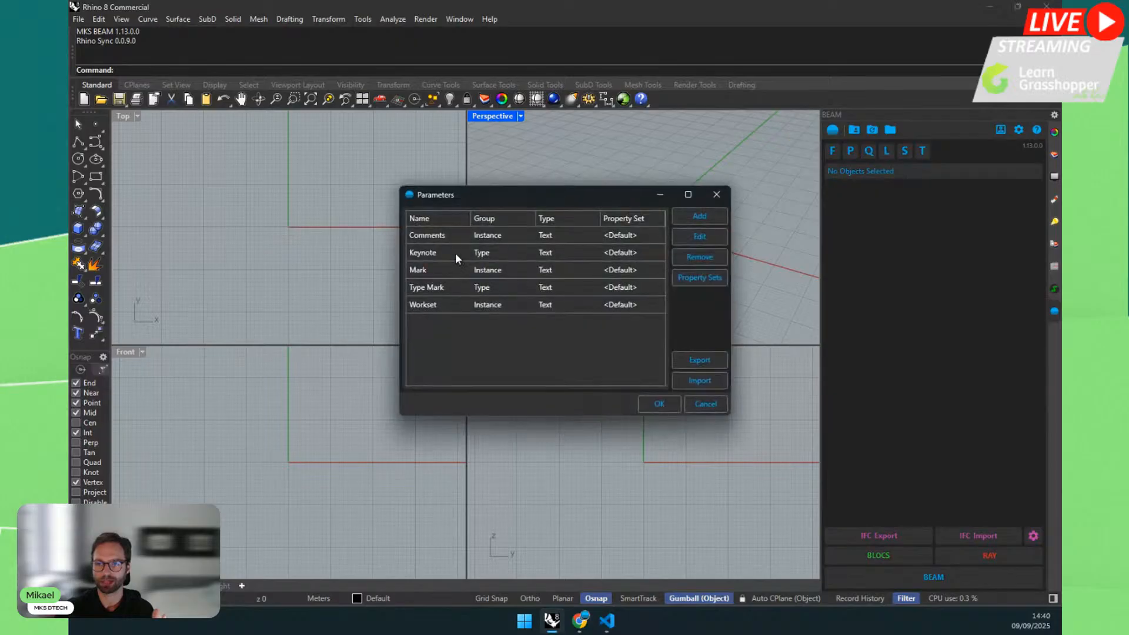
Step: Import ifc parameters.json from the Desktop into the empty document's parameters and accept the list
{"action": "left_click", "coordinate": [689, 381]}
{"action": "double_click", "coordinate": [558, 245]}
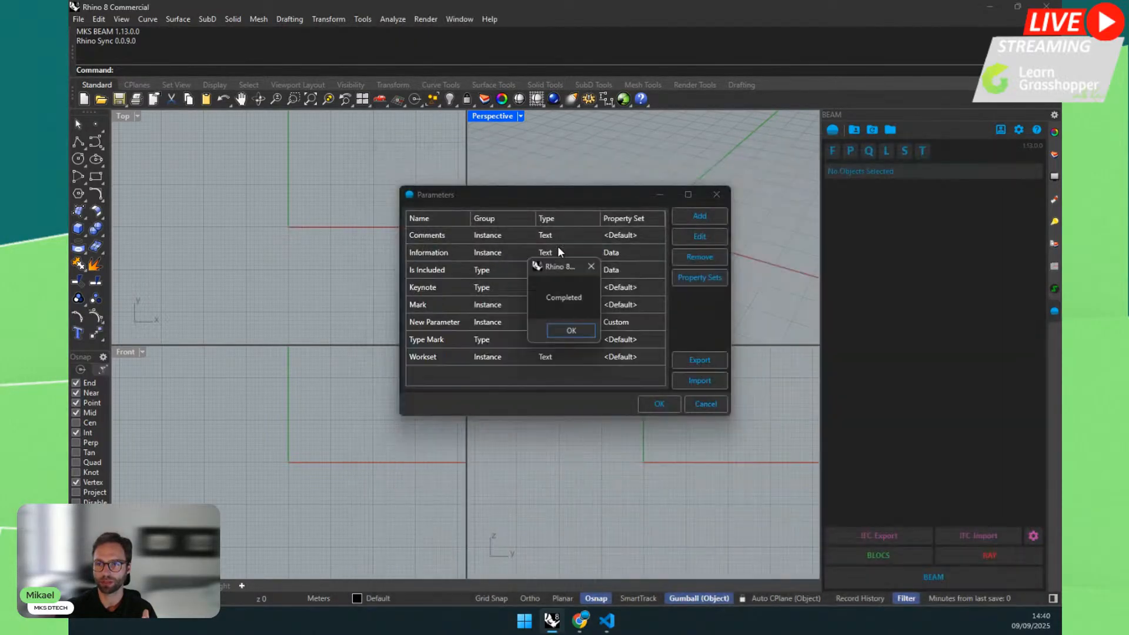
{"action": "left_click", "coordinate": [566, 329]}
{"action": "left_click_drag", "start_coordinate": [422, 248], "coordinate": [440, 352]}
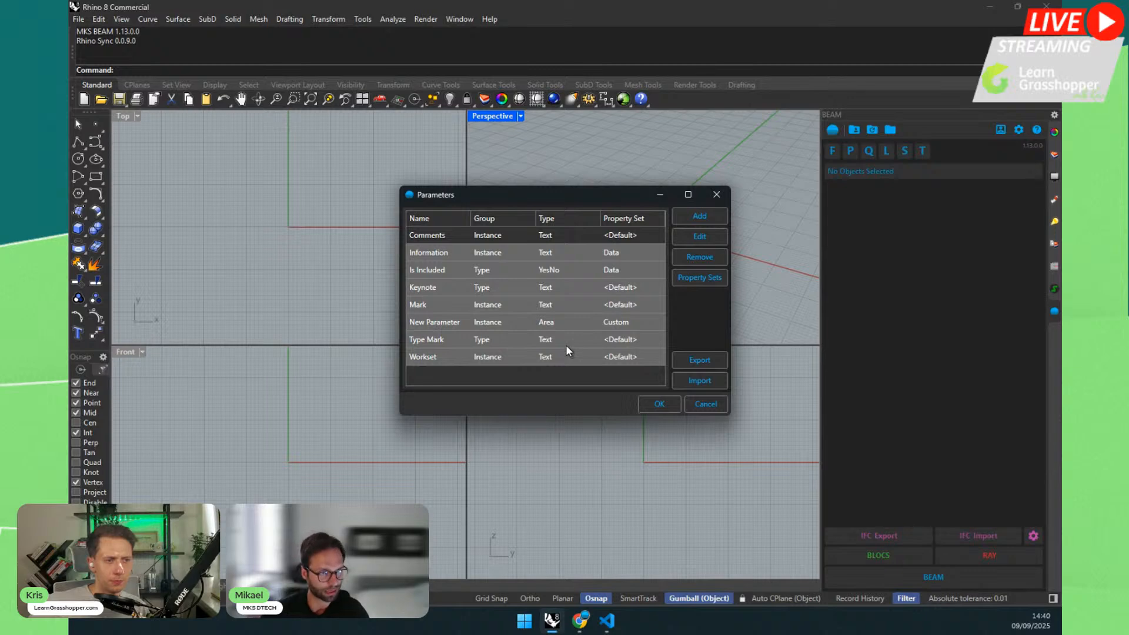
{"action": "left_click", "coordinate": [658, 410]}
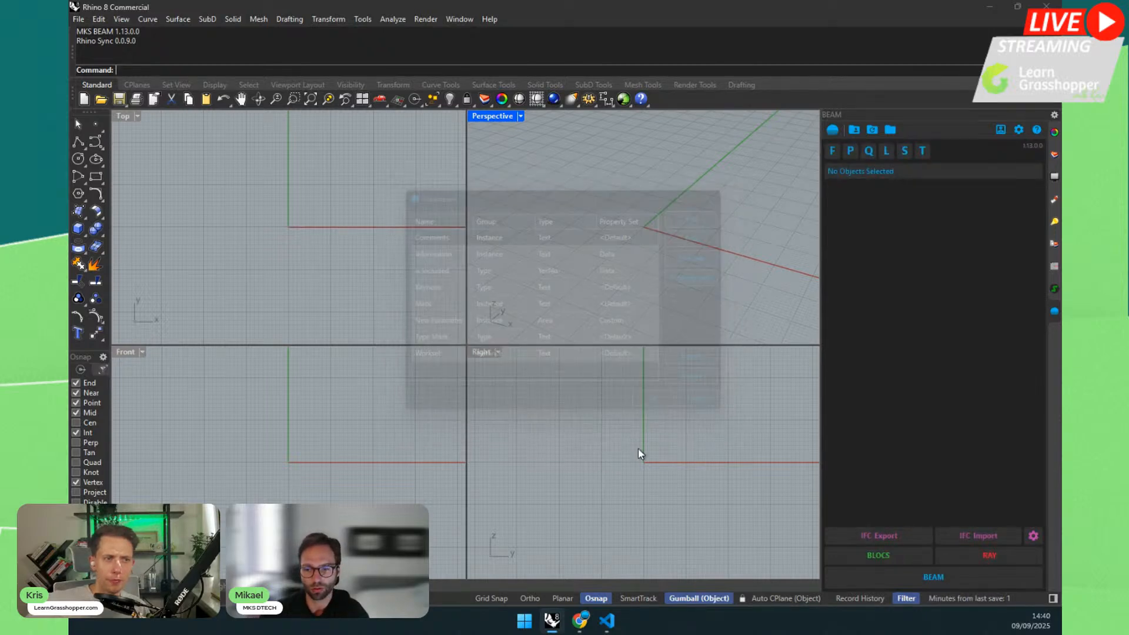
Step: Inspect the property set and category entries of the "Is Included" parameter in ifc parameters.json in Visual Studio Code
{"action": "left_click", "coordinate": [607, 621]}
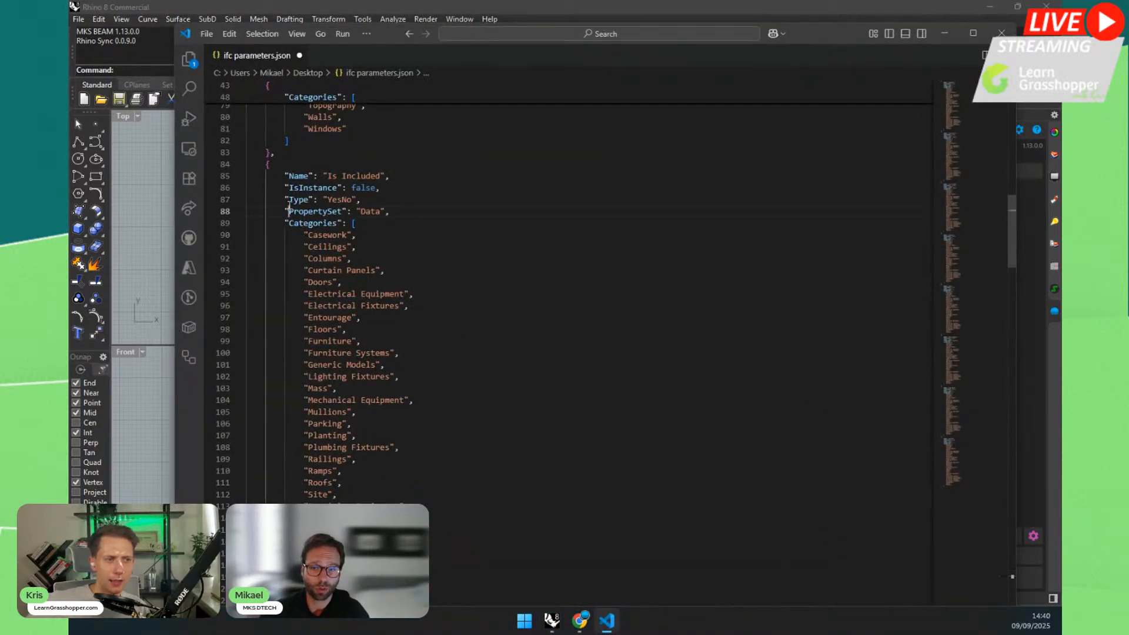
{"action": "left_click_drag", "start_coordinate": [289, 211], "coordinate": [386, 282]}
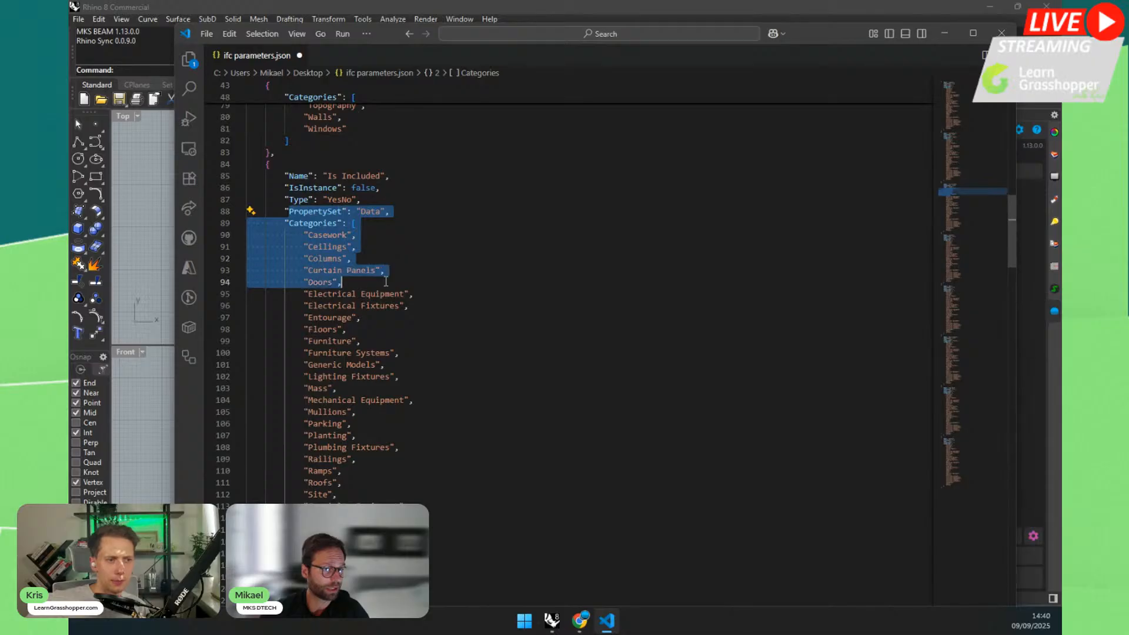
{"action": "left_click", "coordinate": [942, 27]}
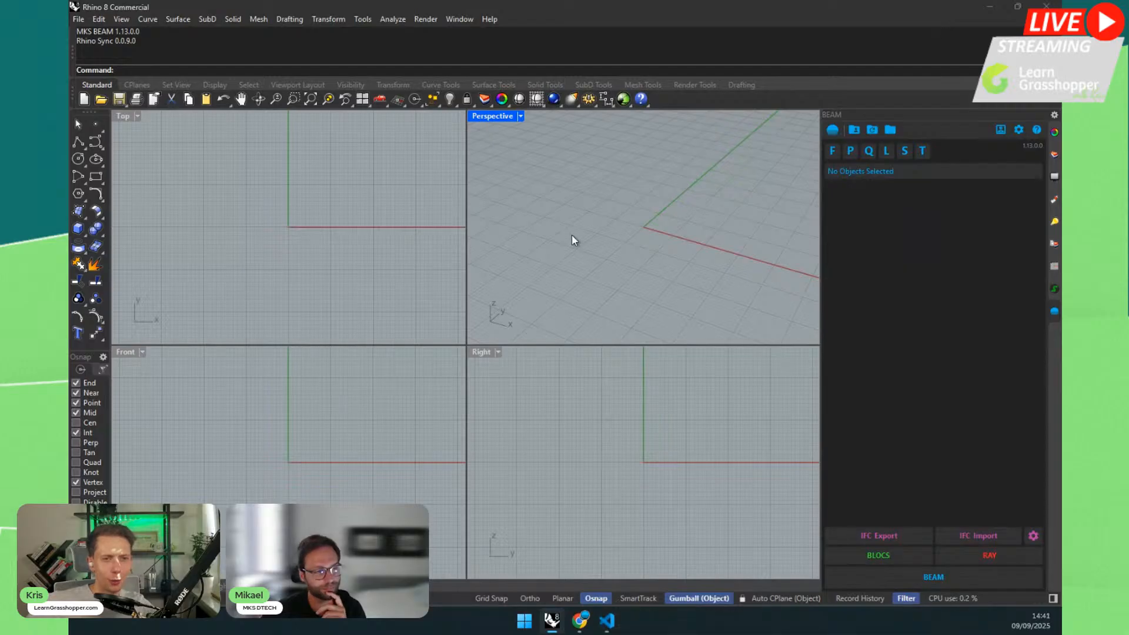
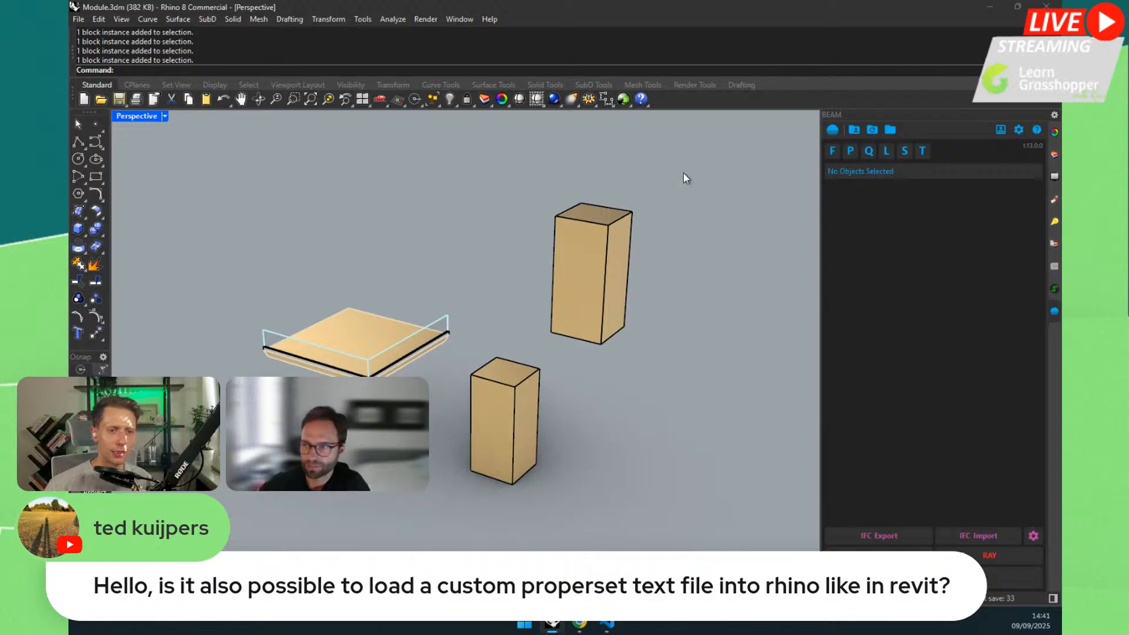
Step: Check the parameters list of Module.3dm, close it and bring up a fresh Rhino document without its start screen
{"action": "left_click", "coordinate": [851, 151]}
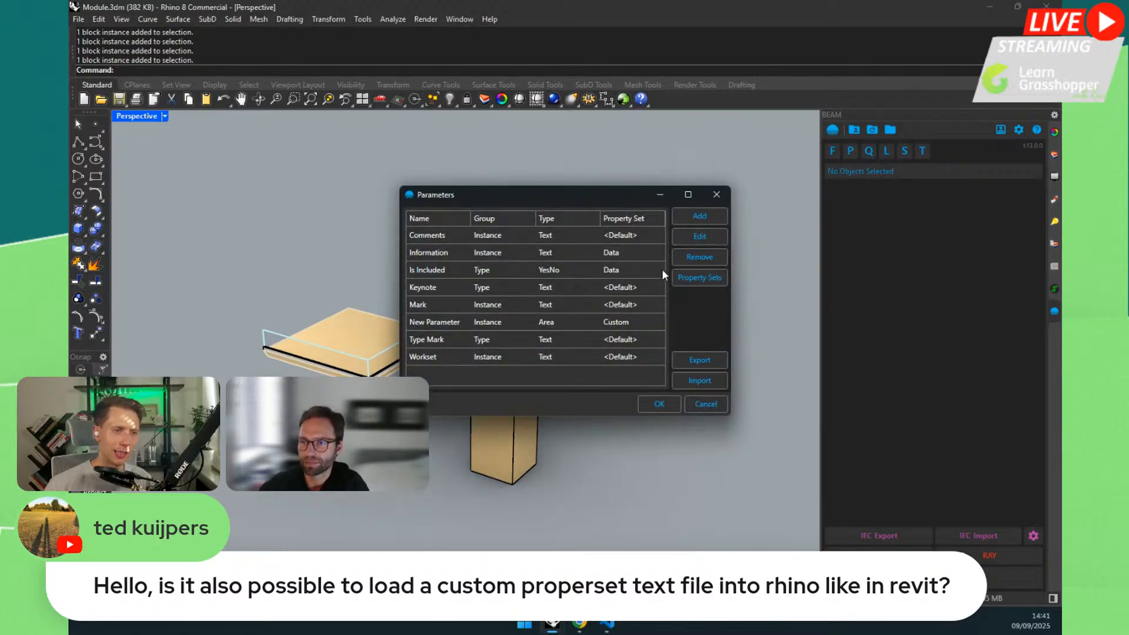
{"action": "left_click", "coordinate": [716, 194]}
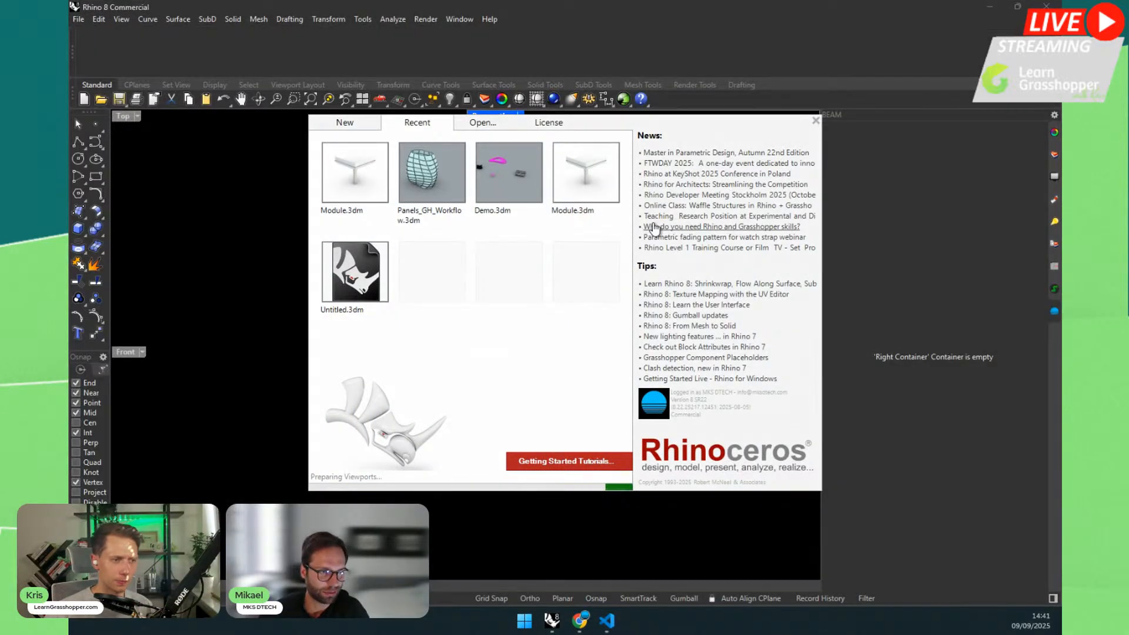
{"action": "left_click", "coordinate": [815, 121]}
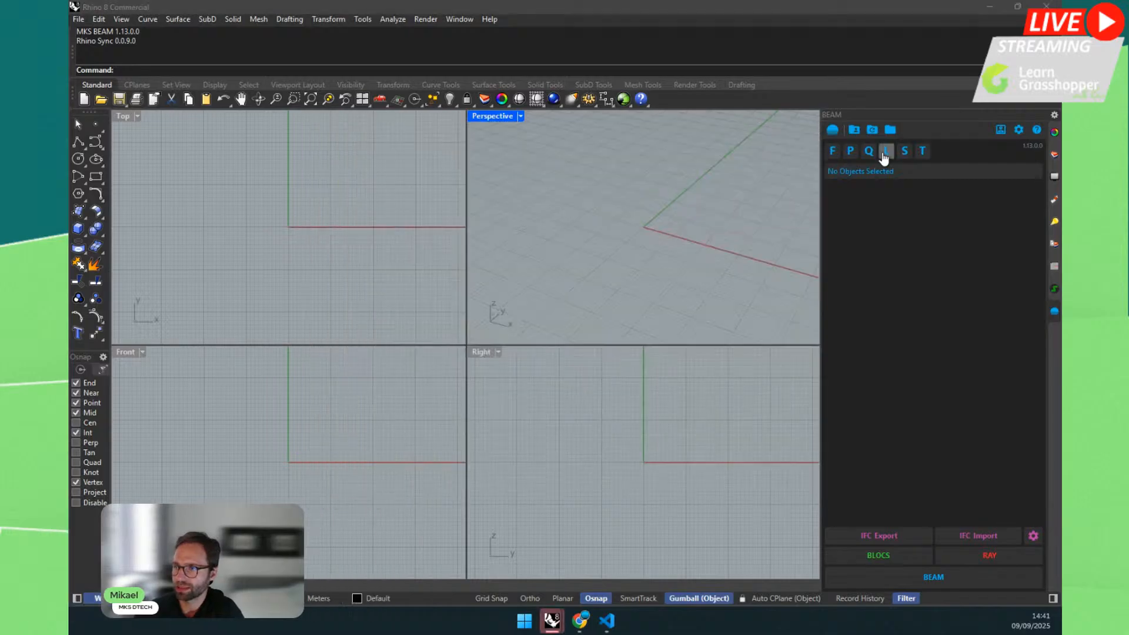
Step: Open a txt parameter file from the Other folder inside My Drive's Demo folder for import into the empty document's parameters
{"action": "left_click", "coordinate": [850, 151]}
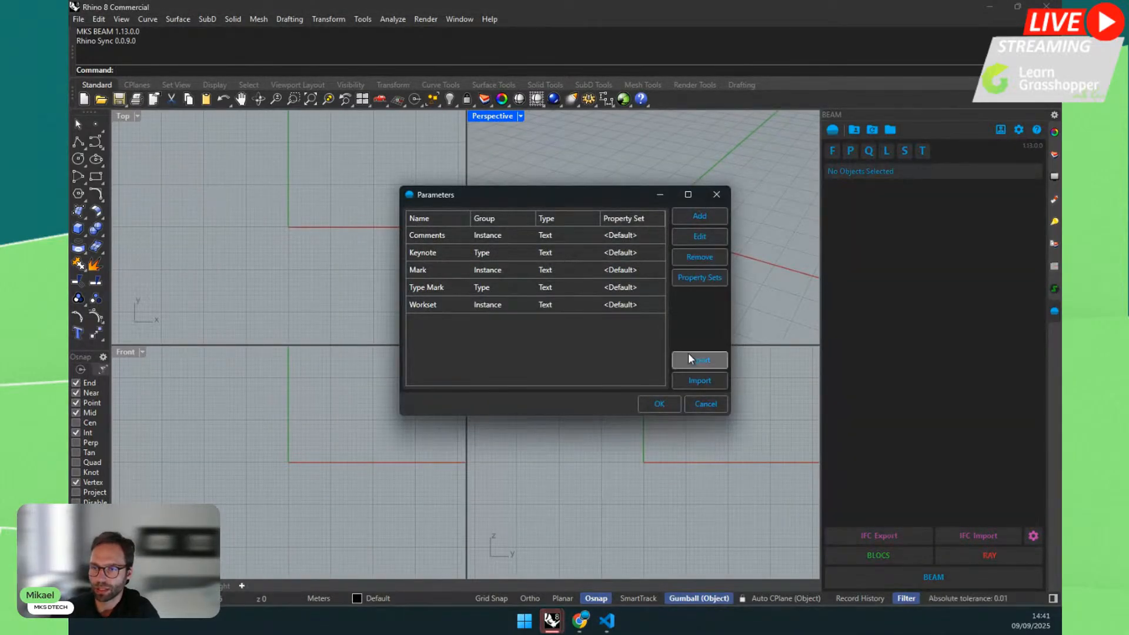
{"action": "left_click", "coordinate": [690, 377]}
{"action": "left_click_drag", "start_coordinate": [622, 160], "coordinate": [436, 122]}
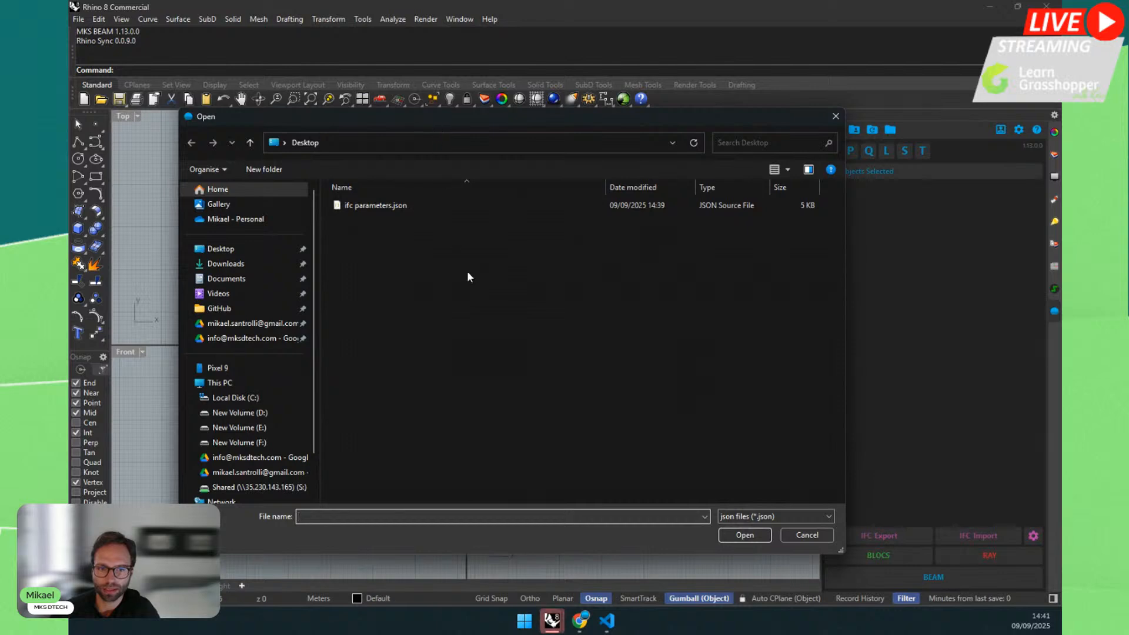
{"action": "left_click", "coordinate": [748, 517]}
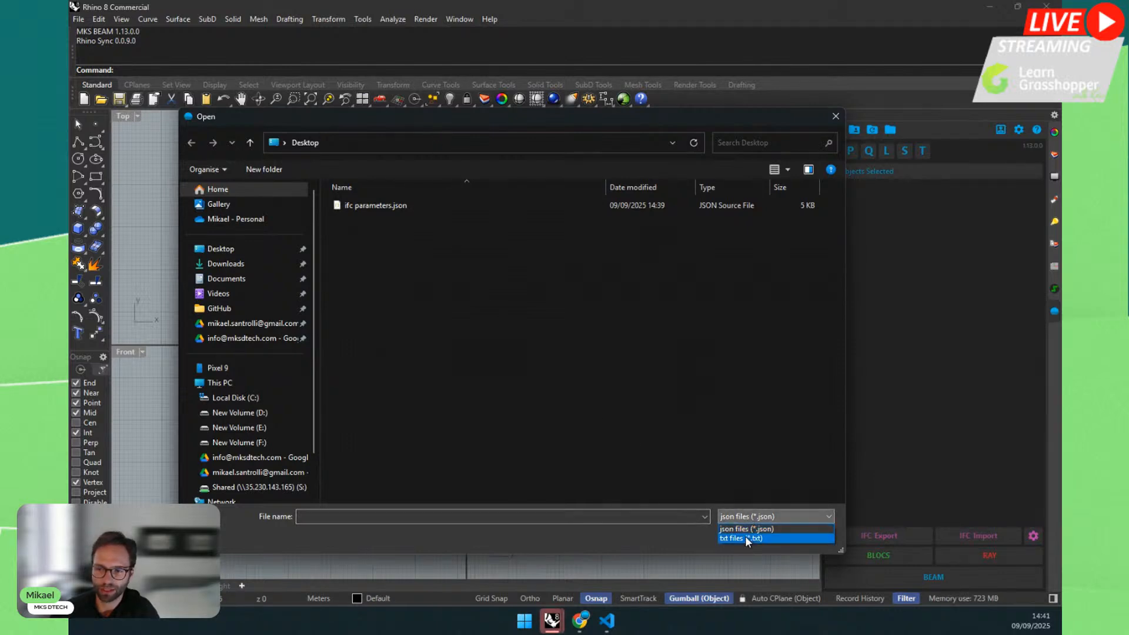
{"action": "left_click", "coordinate": [743, 538]}
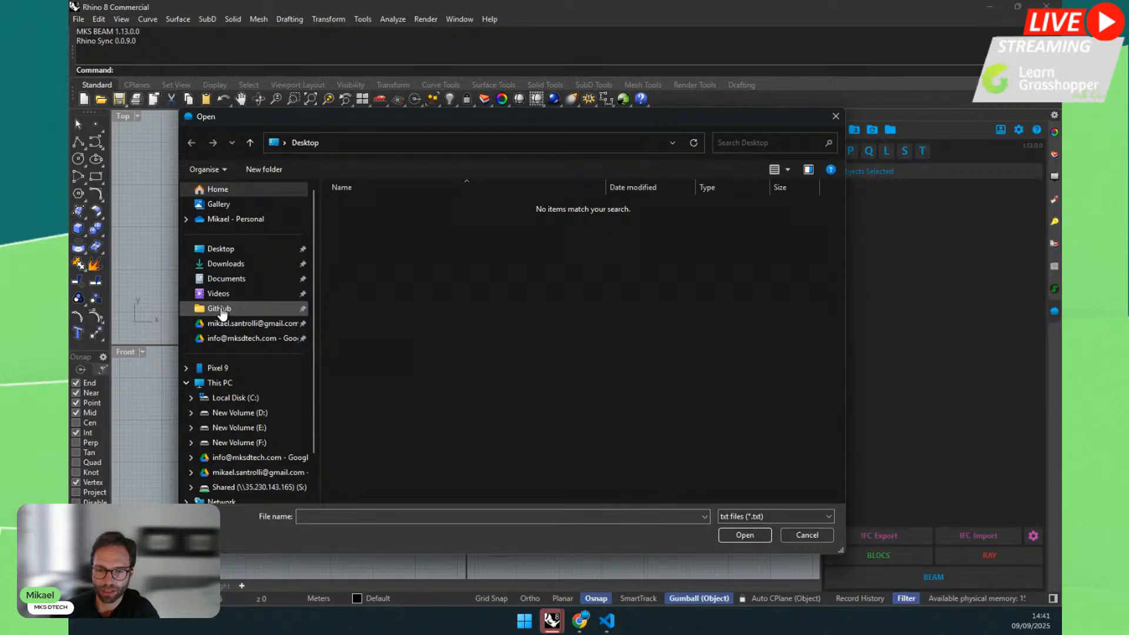
{"action": "left_click", "coordinate": [247, 338]}
{"action": "double_click", "coordinate": [353, 221]}
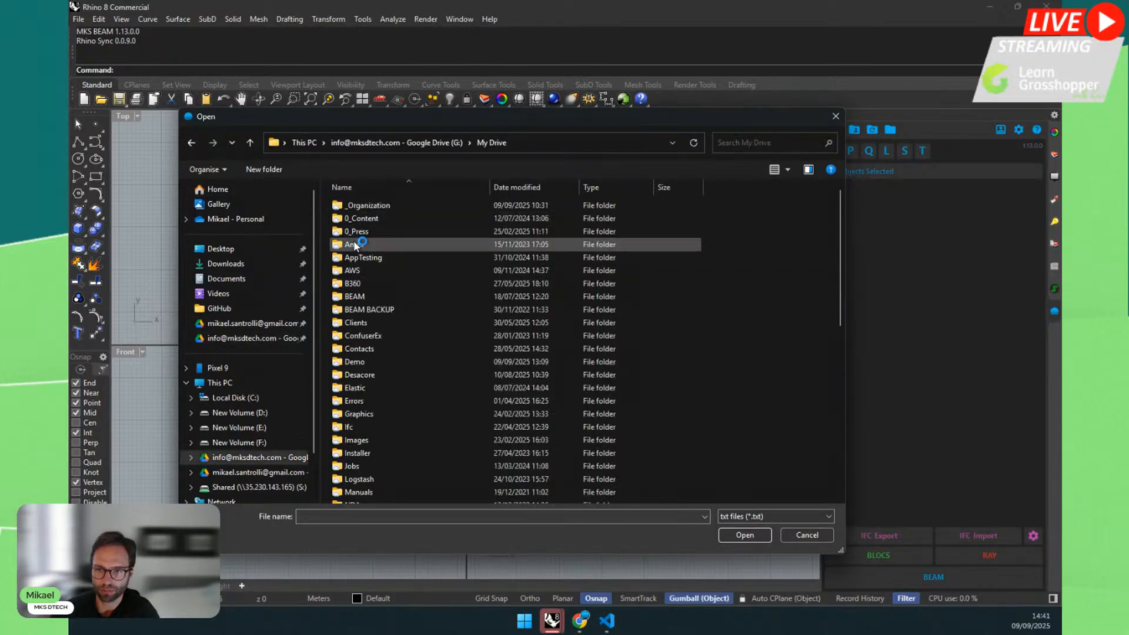
{"action": "double_click", "coordinate": [359, 360]}
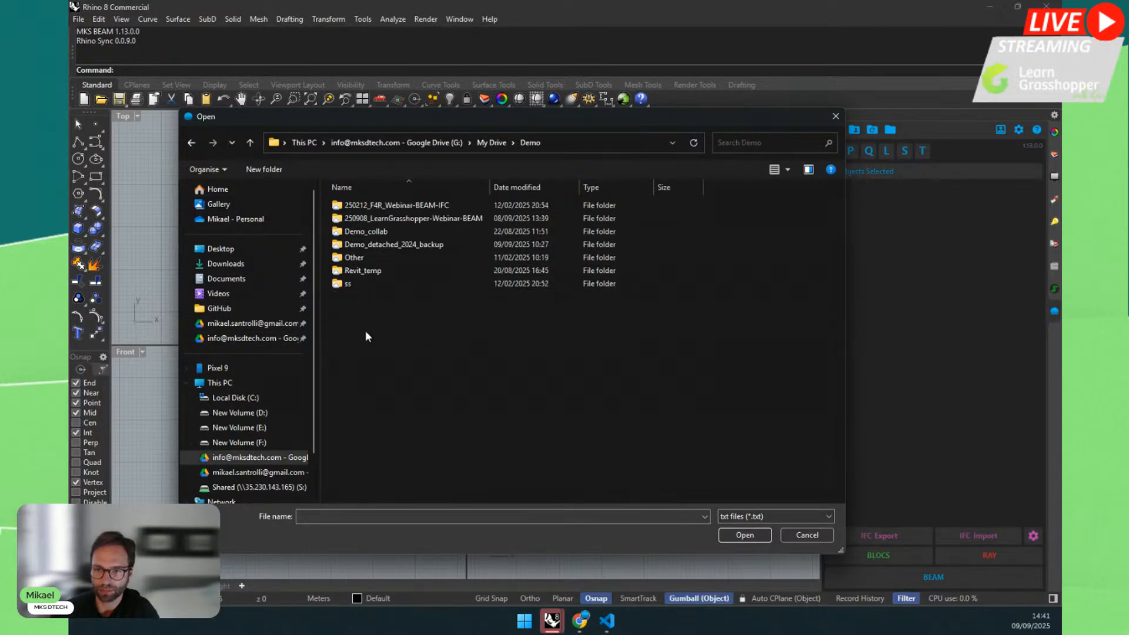
{"action": "double_click", "coordinate": [363, 257]}
{"action": "left_click", "coordinate": [432, 274]}
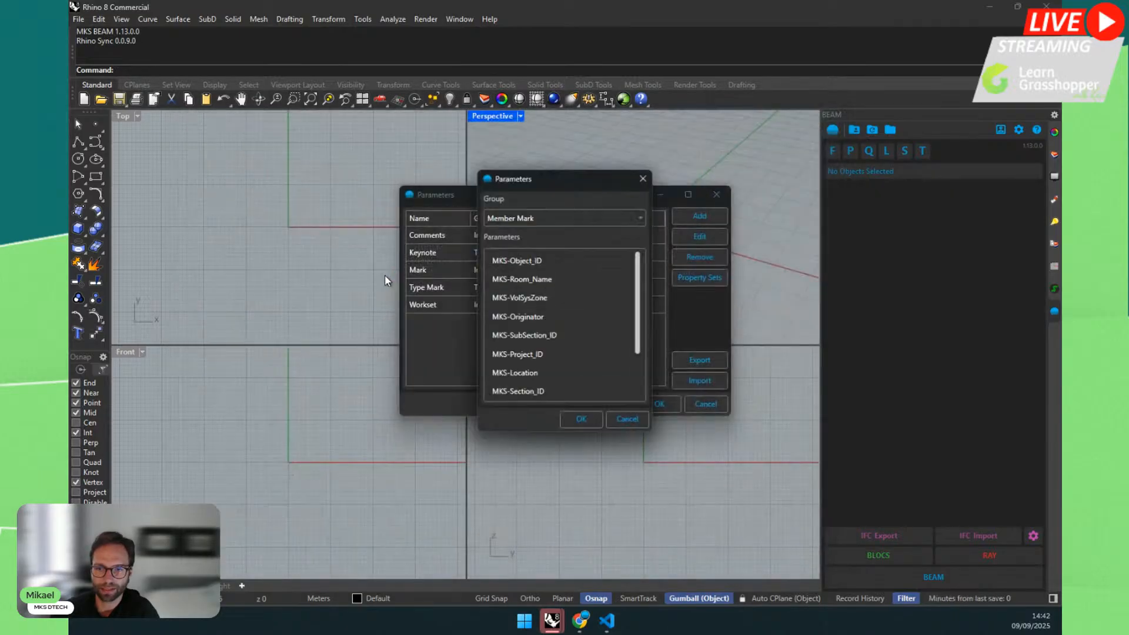
Step: Review the parameters of the Member Mark and Sheets groups, cancel the import and close the parameters list
{"action": "scroll", "coordinate": [642, 270], "scroll_direction": "down", "scroll_amount": 2}
{"action": "left_click", "coordinate": [517, 295]}
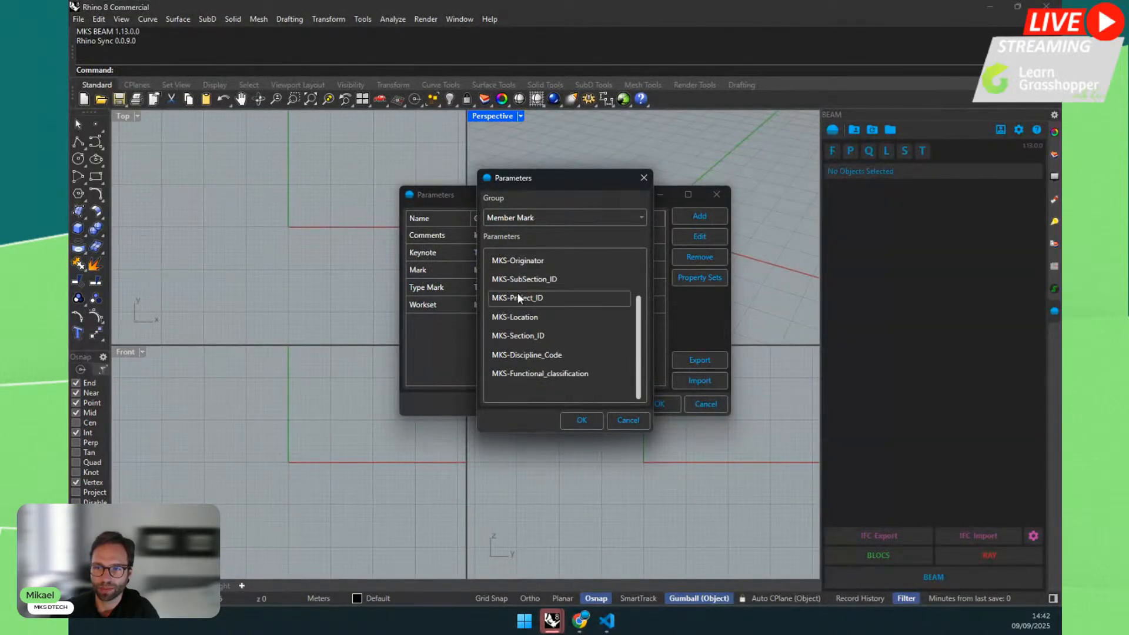
{"action": "left_click", "coordinate": [541, 222]}
{"action": "left_click", "coordinate": [525, 250]}
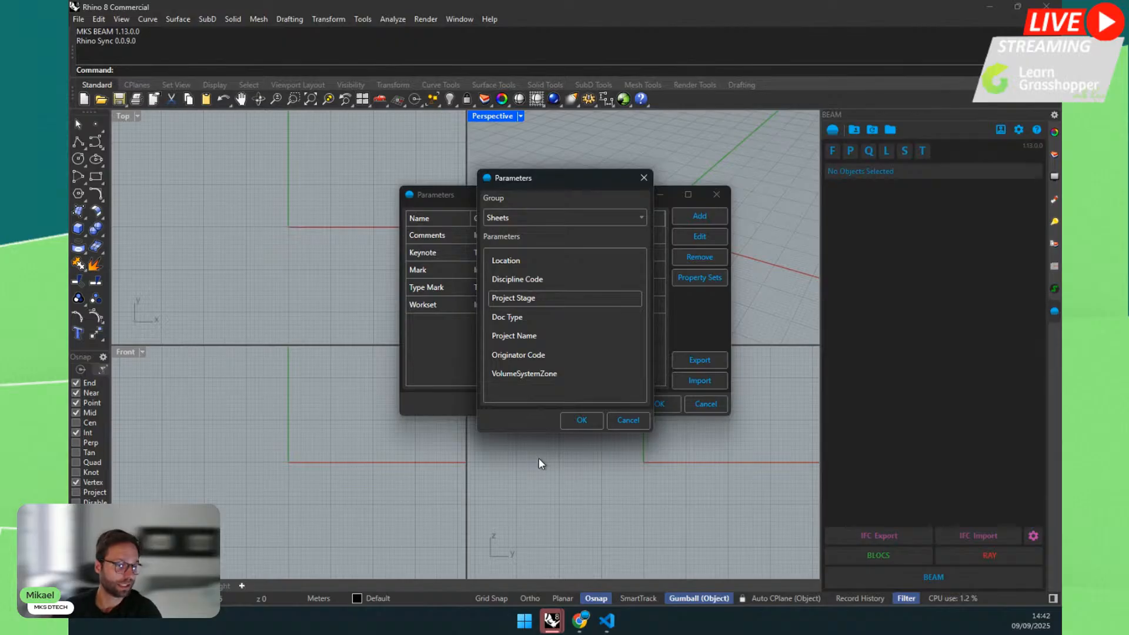
{"action": "left_click", "coordinate": [622, 421]}
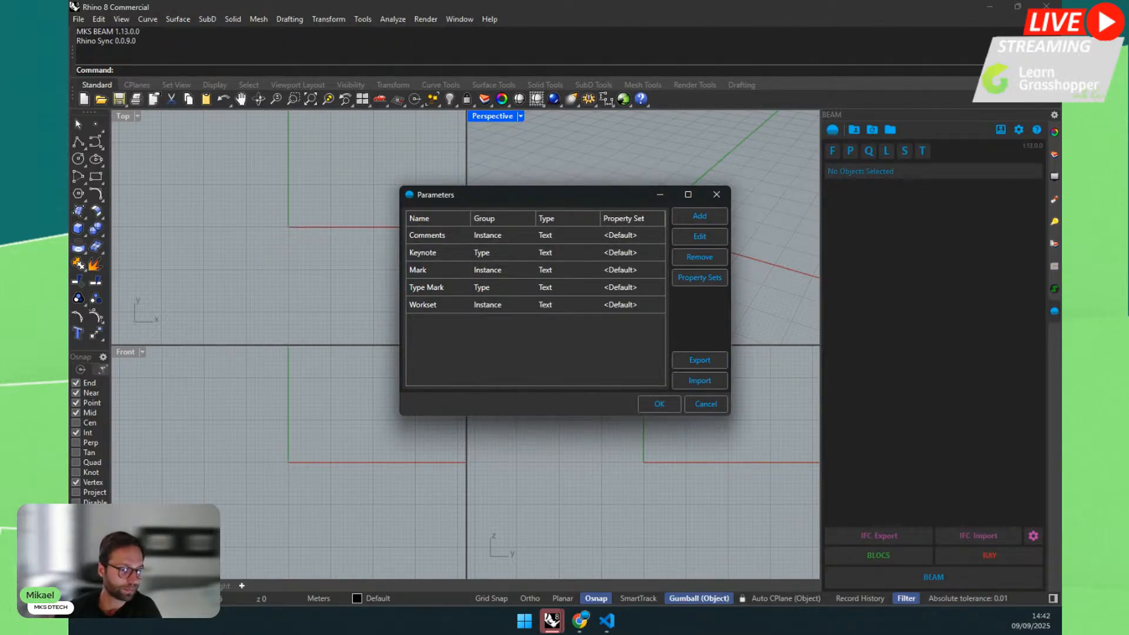
{"action": "left_click", "coordinate": [649, 406]}
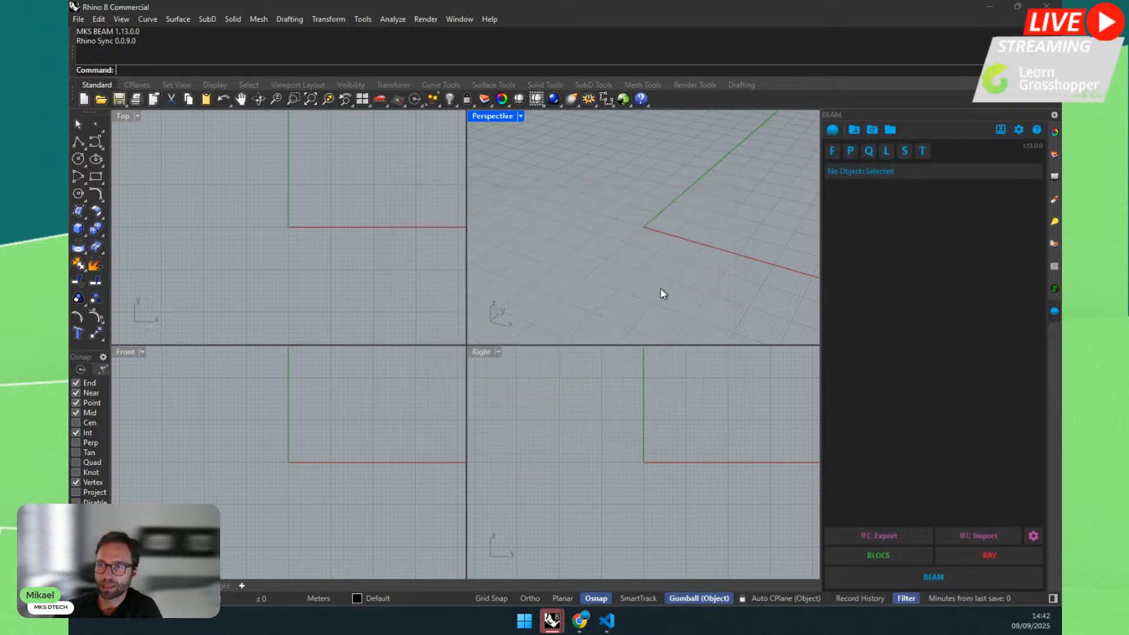
Step: Examine the property set entry of the "Is Included" parameter in ifc parameters.json in Visual Studio Code and close the editor
{"action": "left_click", "coordinate": [607, 621]}
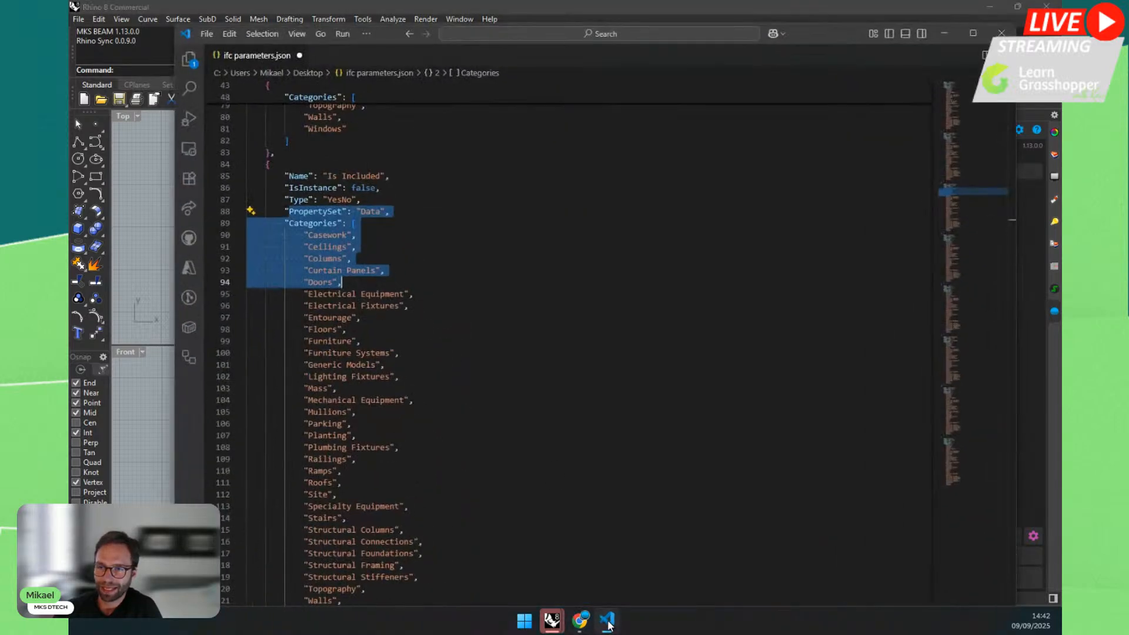
{"action": "left_click_drag", "start_coordinate": [285, 211], "coordinate": [404, 214]}
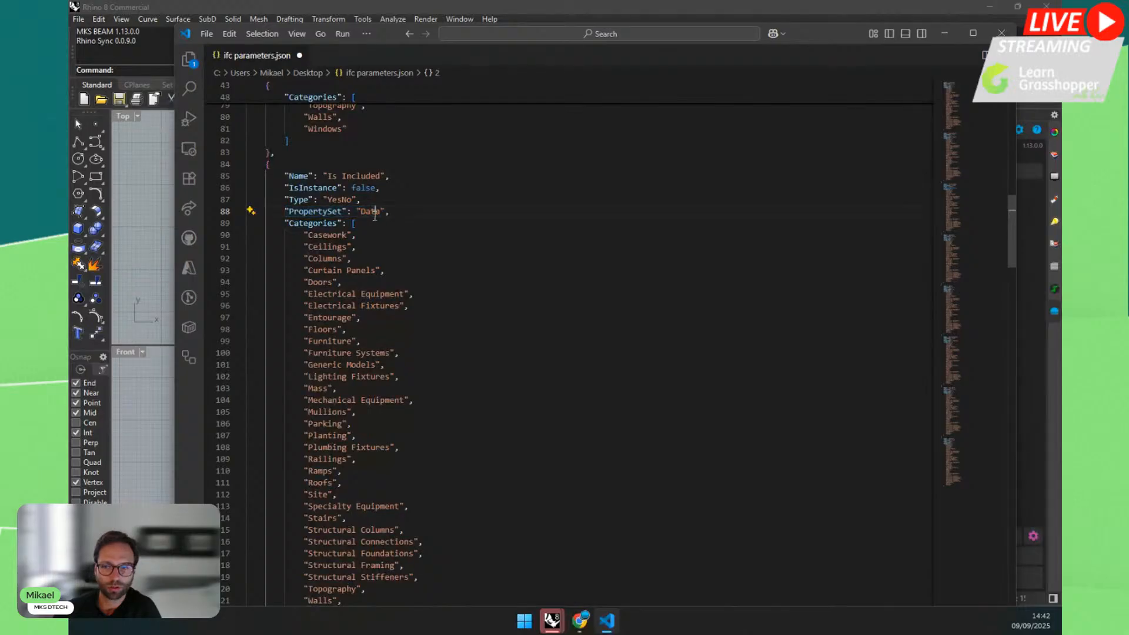
{"action": "double_click", "coordinate": [371, 211]}
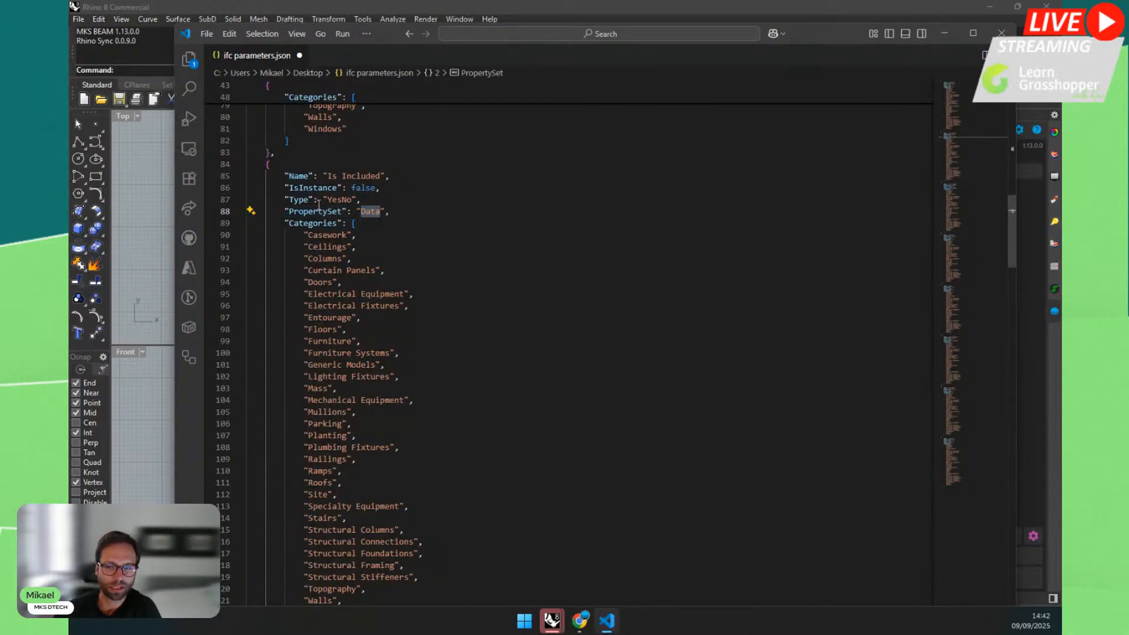
{"action": "left_click_drag", "start_coordinate": [274, 211], "coordinate": [399, 210]}
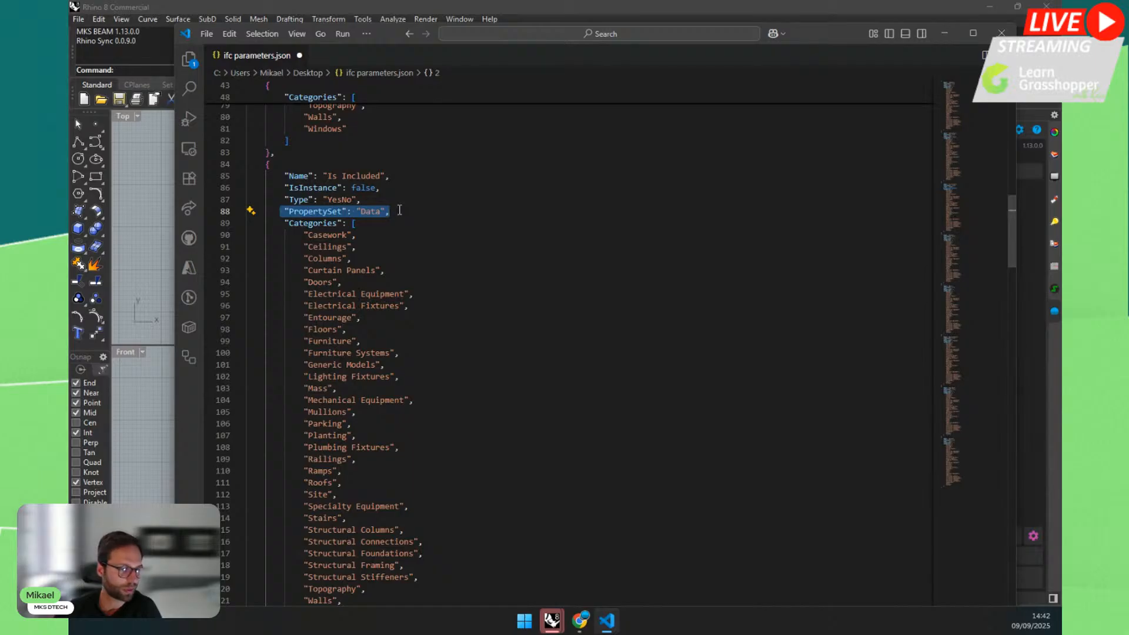
{"action": "double_click", "coordinate": [372, 211]}
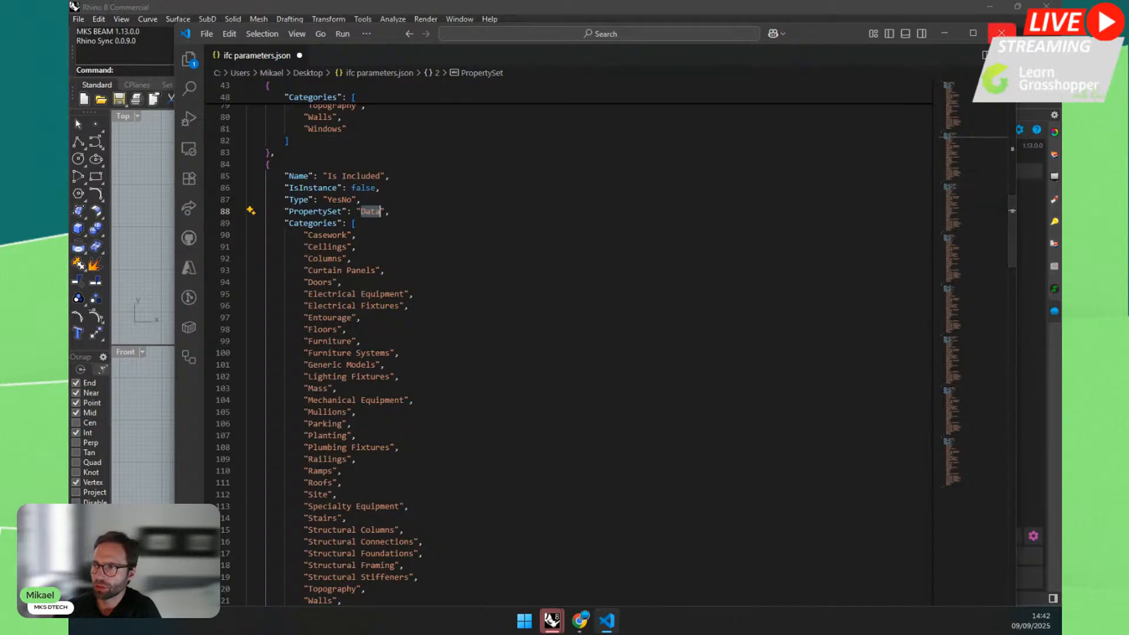
{"action": "left_click", "coordinate": [1001, 34]}
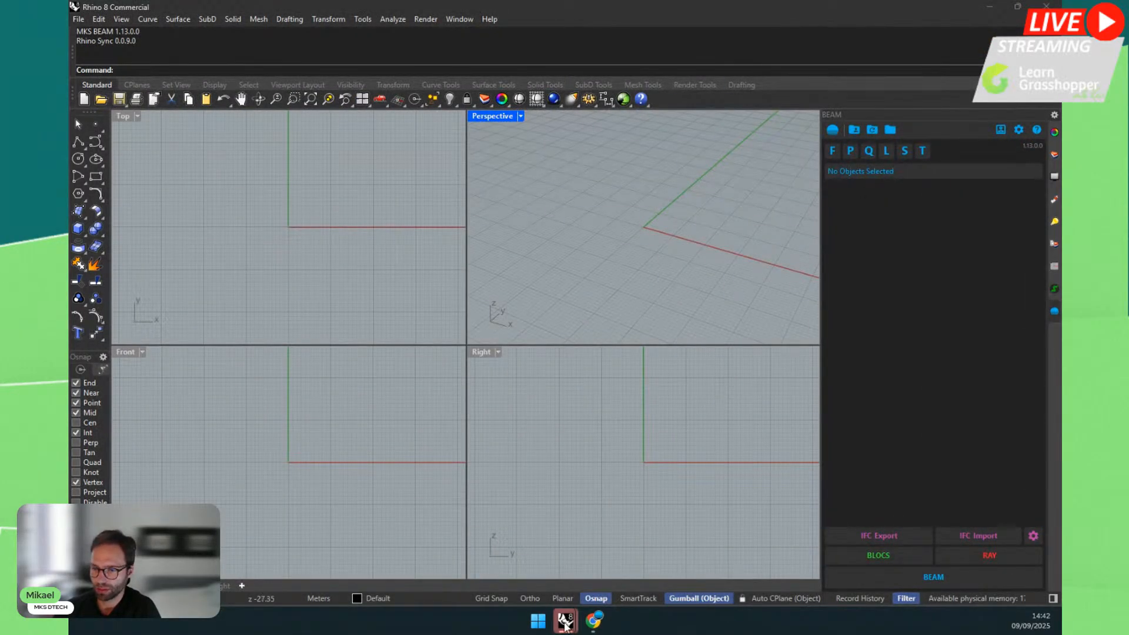
Step: Switch to the Module.3dm document in Rhino and close its parameters list
{"action": "mouse_move", "coordinate": [565, 621]}
{"action": "left_click", "coordinate": [471, 515]}
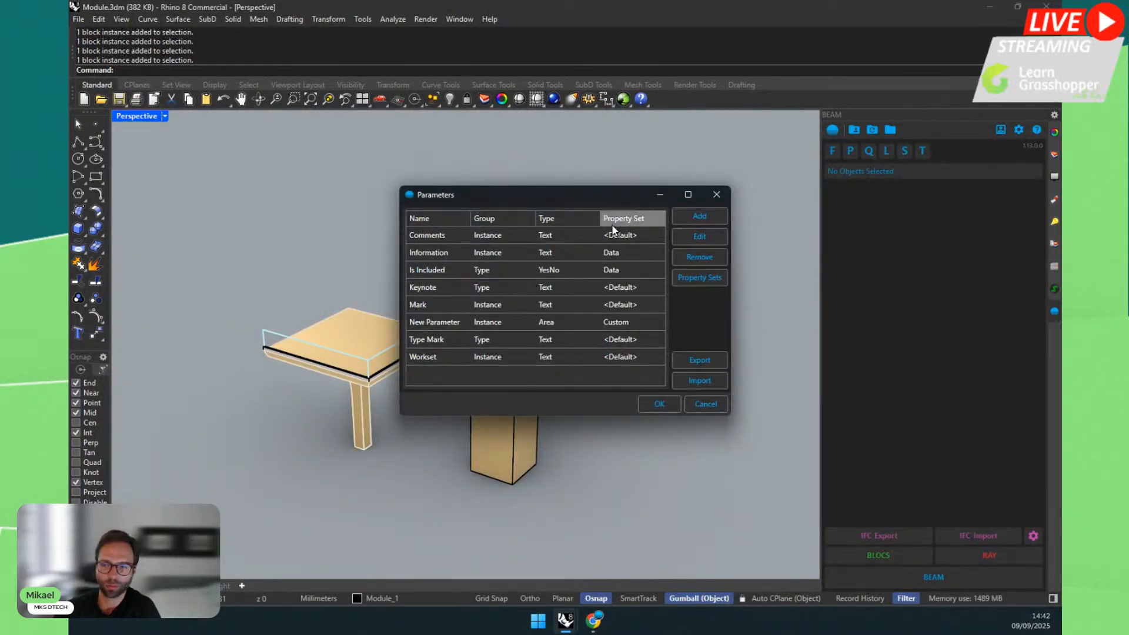
{"action": "left_click", "coordinate": [677, 217]}
{"action": "left_click", "coordinate": [640, 142]}
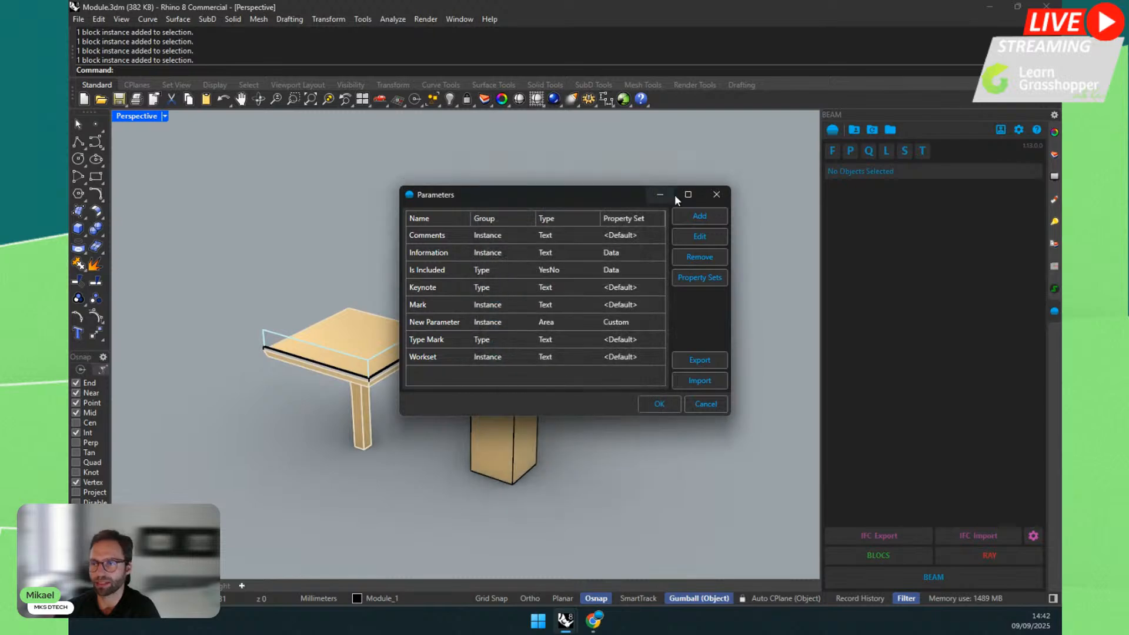
{"action": "left_click", "coordinate": [715, 195]}
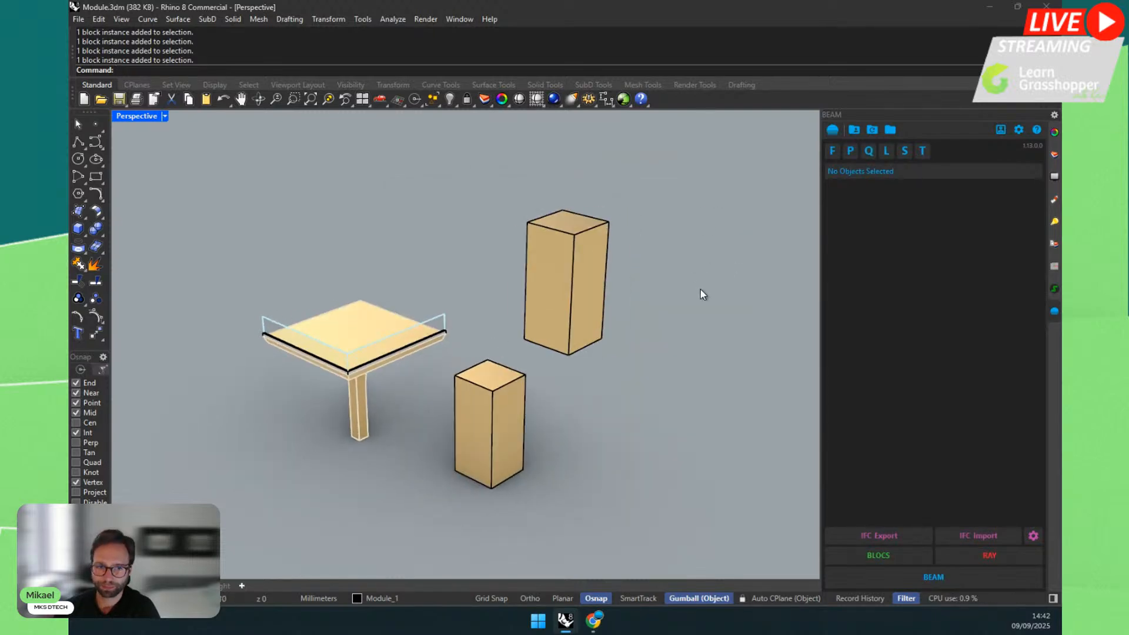
Step: Rename the Data property set of Module.3dm to "Data 2" and accept the parameters list
{"action": "left_click", "coordinate": [869, 151]}
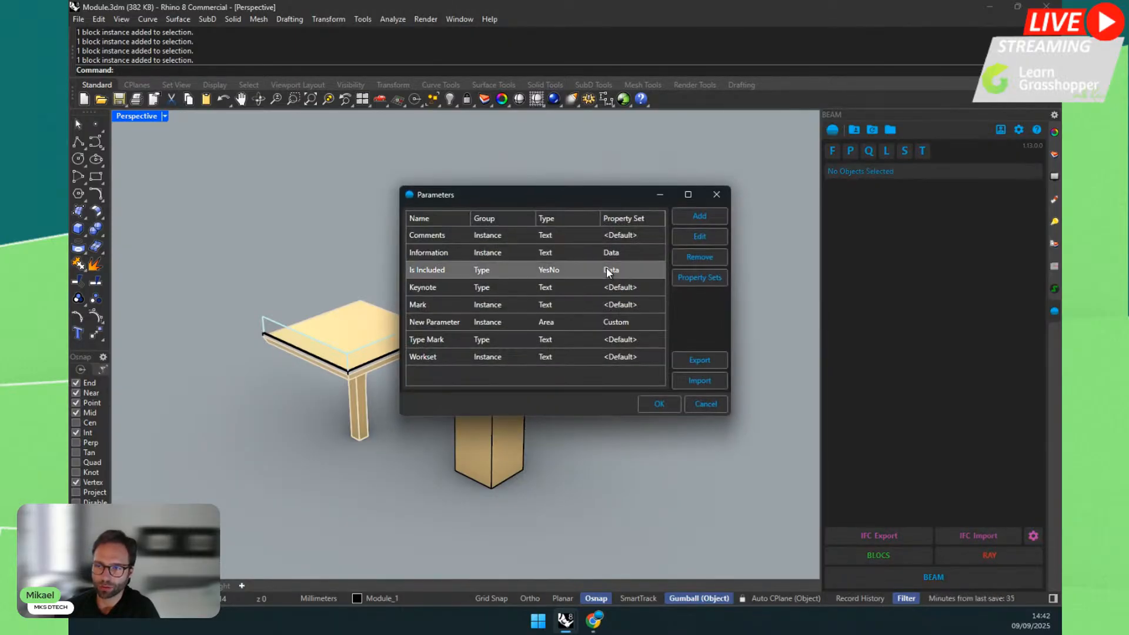
{"action": "left_click", "coordinate": [696, 277]}
{"action": "left_click", "coordinate": [478, 254]}
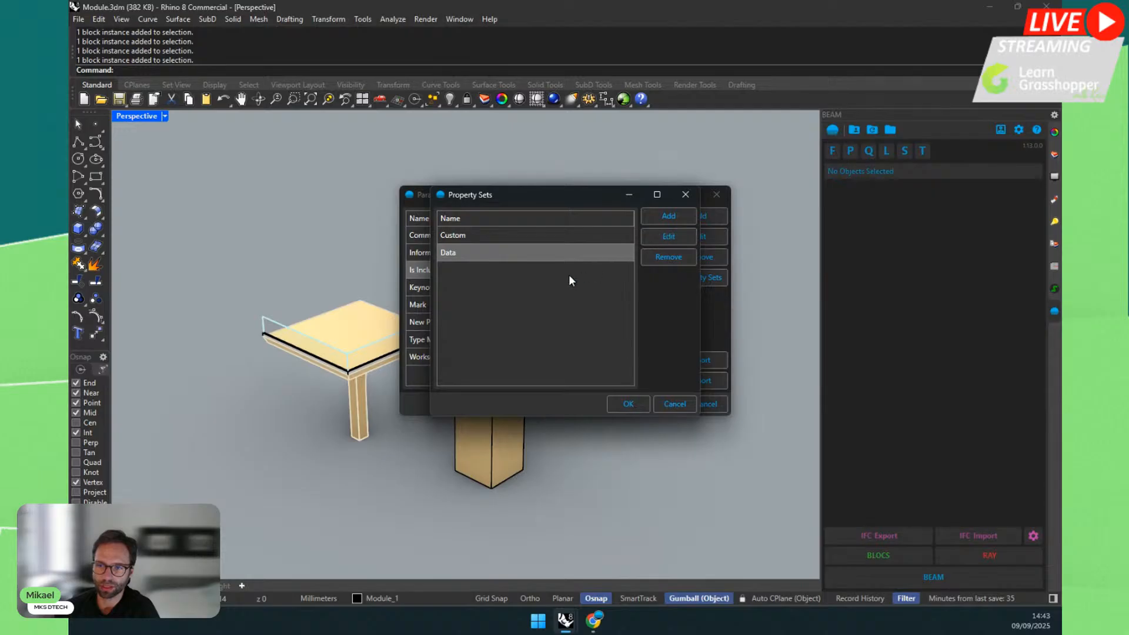
{"action": "left_click", "coordinate": [580, 332]}
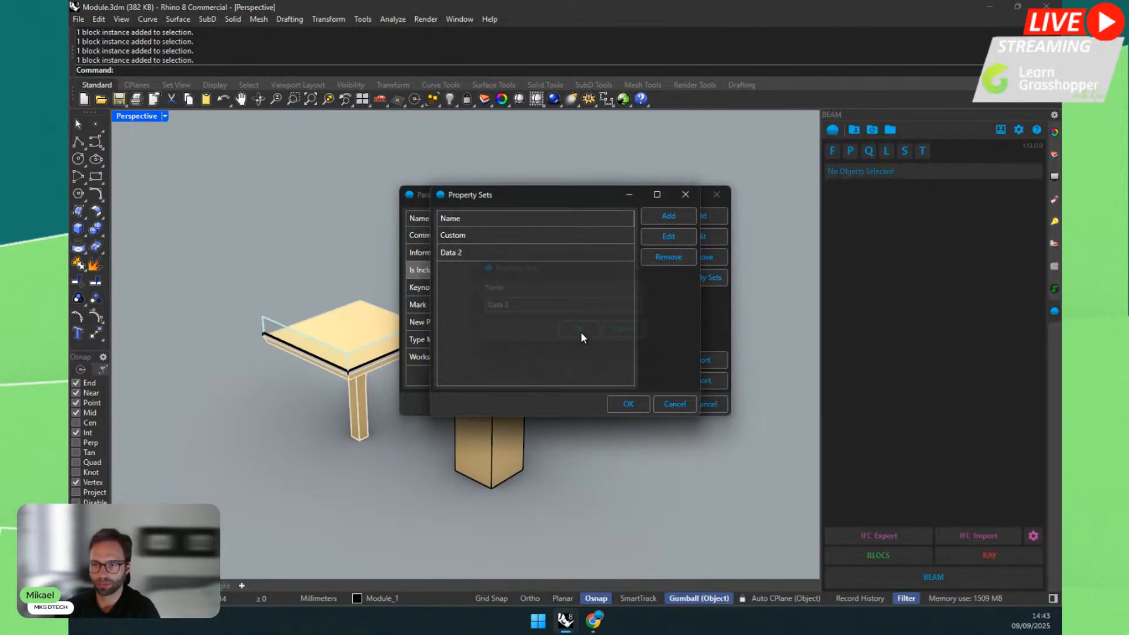
{"action": "left_click", "coordinate": [610, 403]}
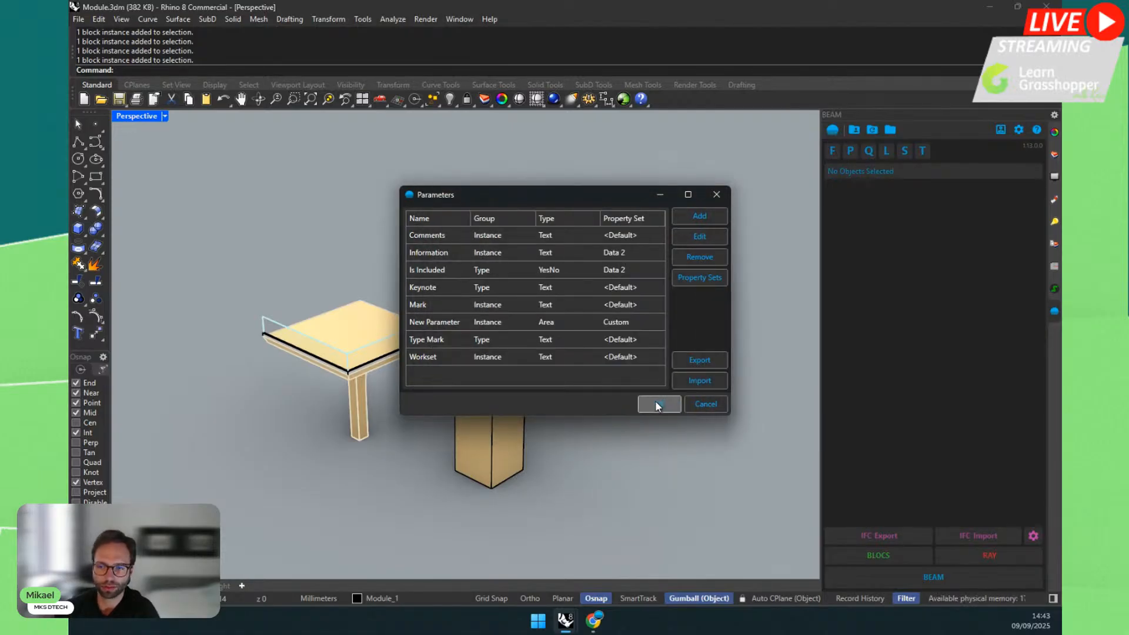
{"action": "left_click", "coordinate": [657, 405]}
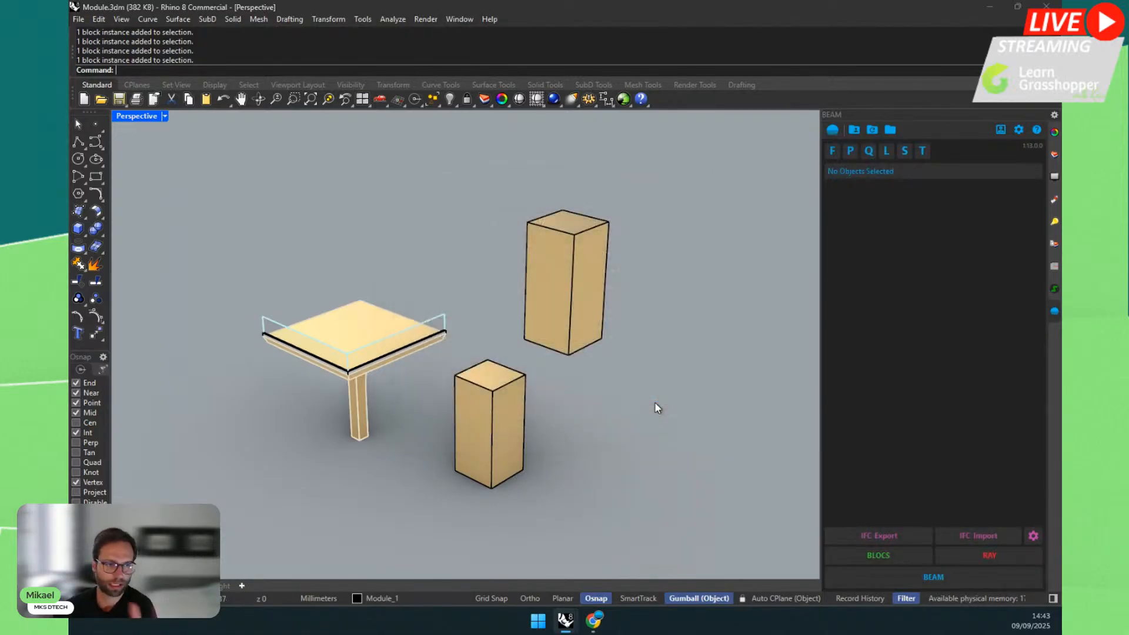
Step: Add a new schedule named "Test" to Module.3dm
{"action": "left_click", "coordinate": [868, 152]}
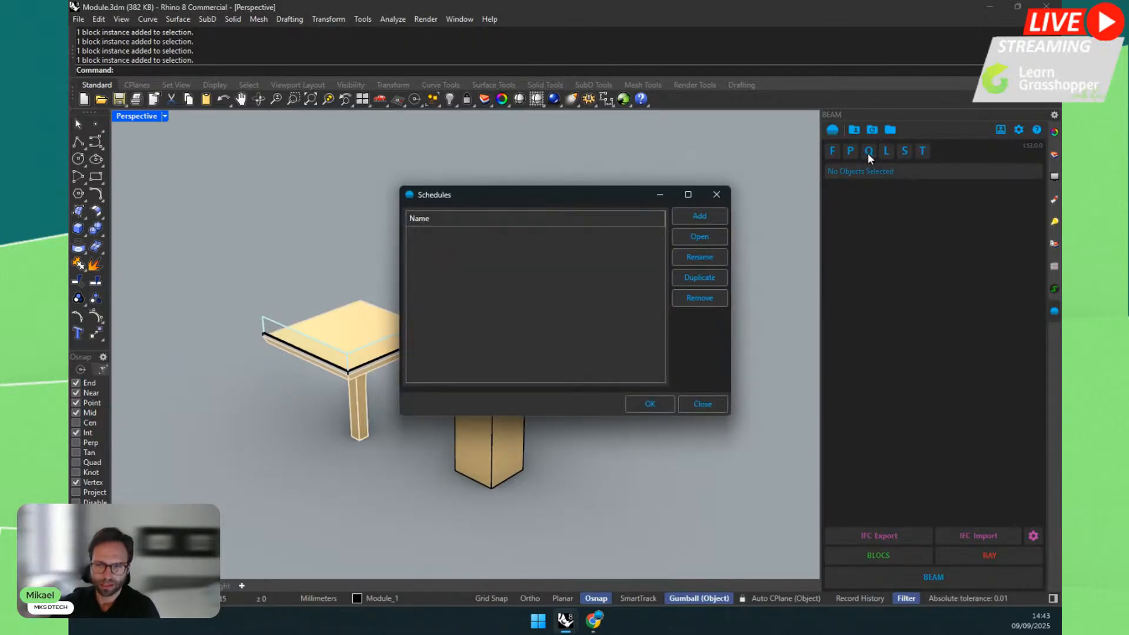
{"action": "left_click", "coordinate": [716, 195]}
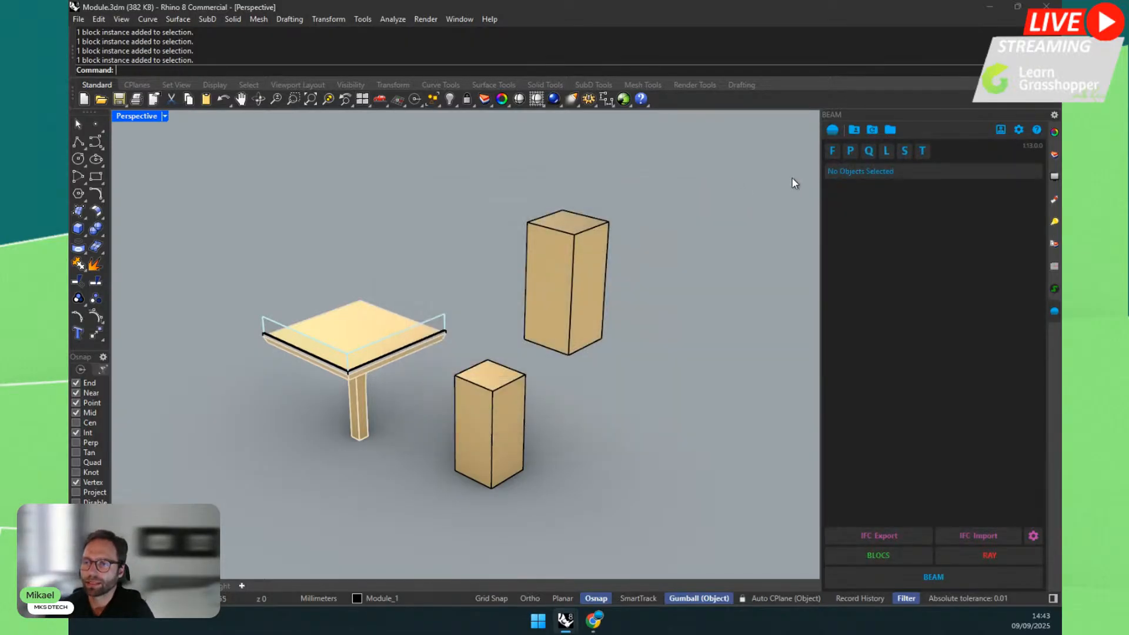
{"action": "left_click", "coordinate": [869, 151]}
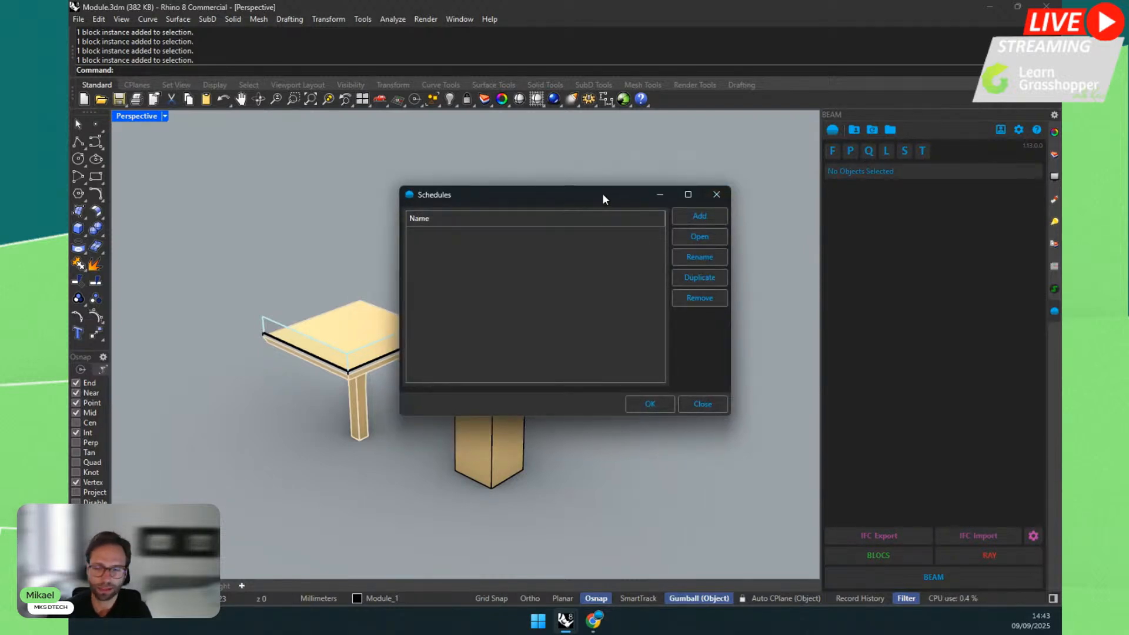
{"action": "left_click_drag", "start_coordinate": [561, 187], "coordinate": [282, 158]}
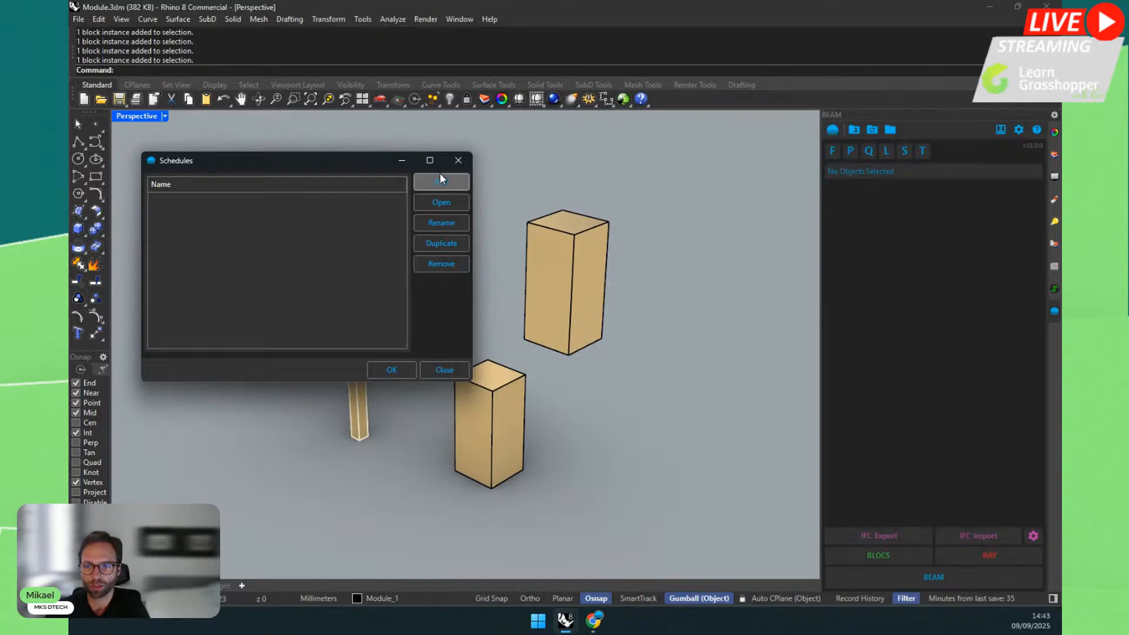
{"action": "left_click", "coordinate": [426, 183]}
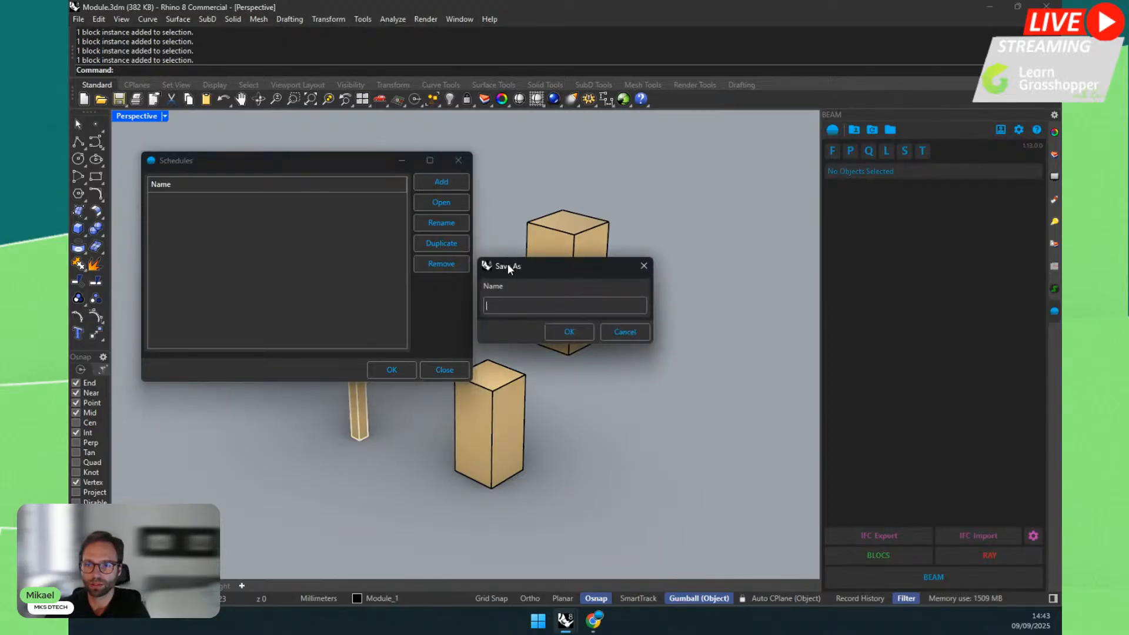
{"action": "mouse_move", "coordinate": [509, 265]}
{"action": "left_mouse_down"}
{"action": "mouse_move", "coordinate": [288, 257]}
{"action": "mouse_move", "coordinate": [506, 277]}
{"action": "left_mouse_up"}
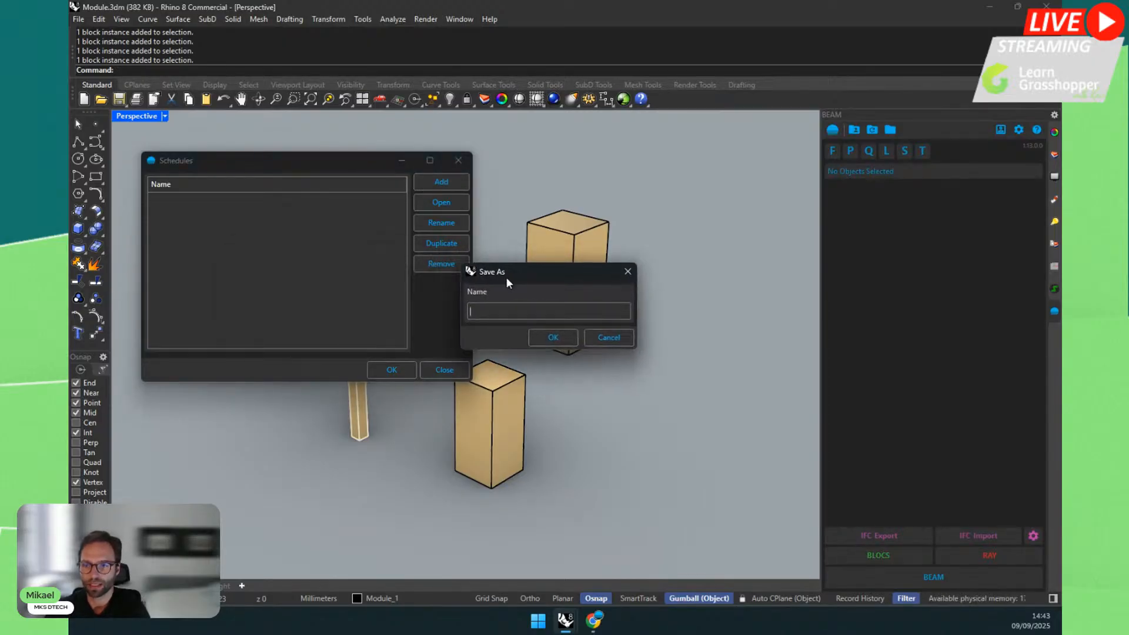
{"action": "left_click", "coordinate": [507, 315]}
{"action": "type", "text": "Test"}
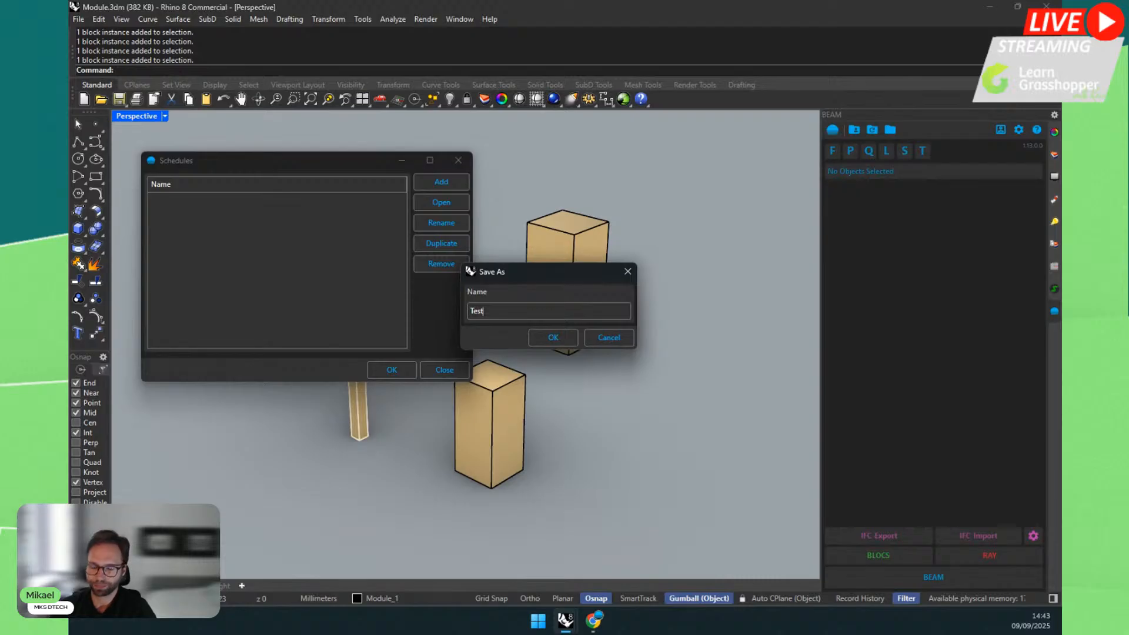
{"action": "left_click", "coordinate": [552, 339]}
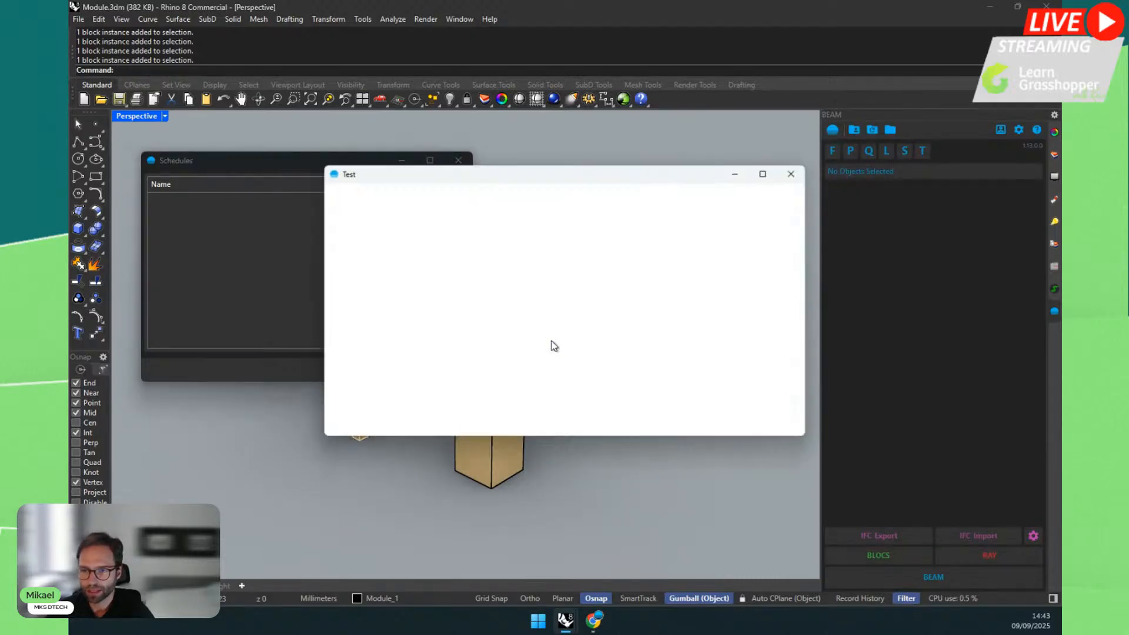
Step: Include all available parameters as columns of the Test schedule
{"action": "scroll", "coordinate": [479, 353], "scroll_direction": "down", "scroll_amount": 2}
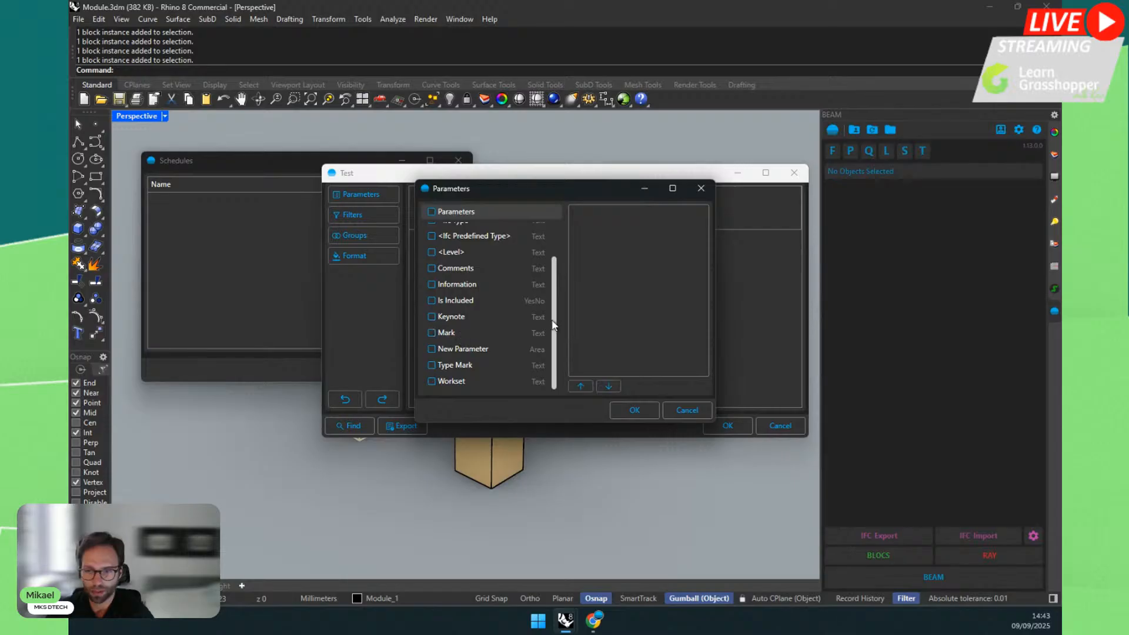
{"action": "scroll", "coordinate": [553, 322], "scroll_direction": "up", "scroll_amount": 3}
{"action": "left_click", "coordinate": [432, 213]}
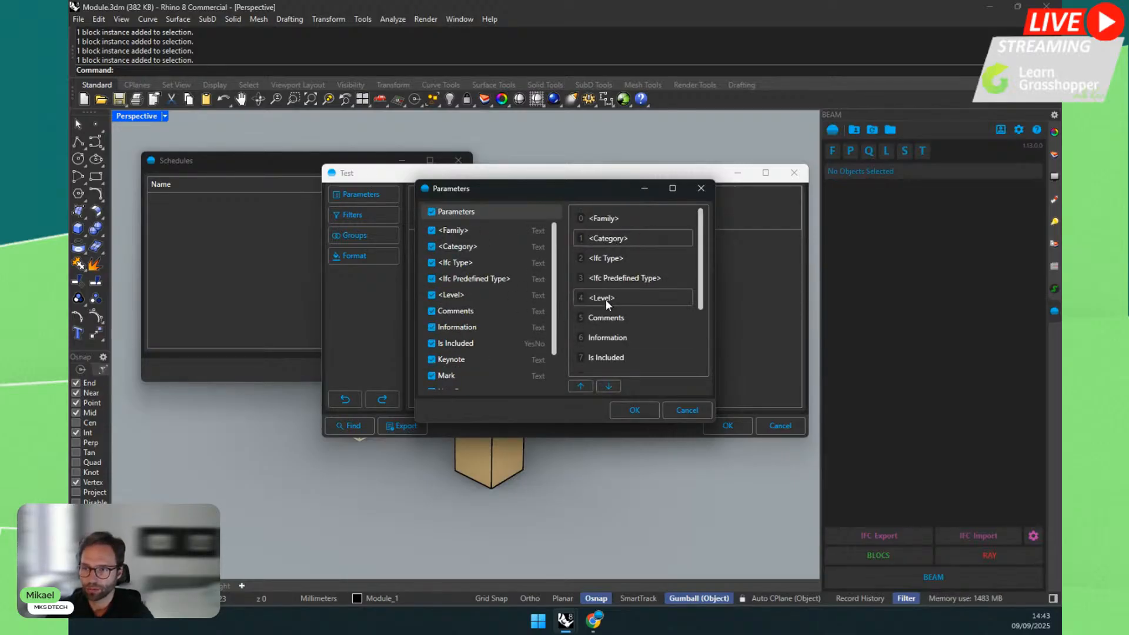
{"action": "scroll", "coordinate": [599, 334], "scroll_direction": "down", "scroll_amount": 3}
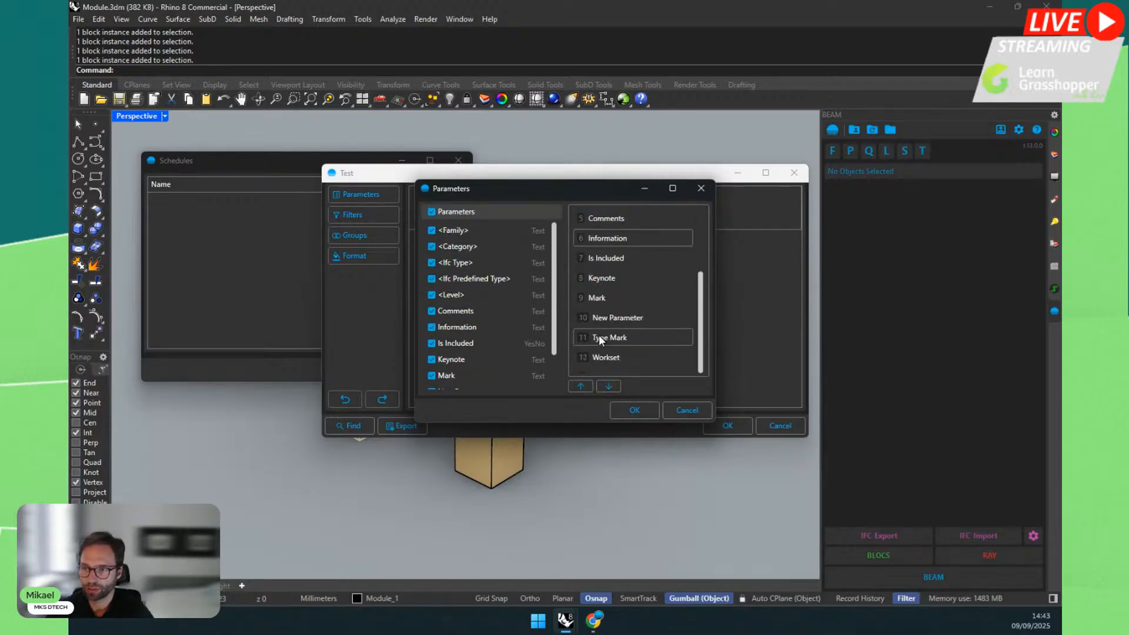
Step: Reorder the schedule parameters so Is Included comes directly before Comments and Type Mark directly after Information
{"action": "left_click", "coordinate": [581, 386]}
{"action": "left_click", "coordinate": [581, 386]}
{"action": "left_click", "coordinate": [580, 386]}
{"action": "left_click", "coordinate": [581, 386]}
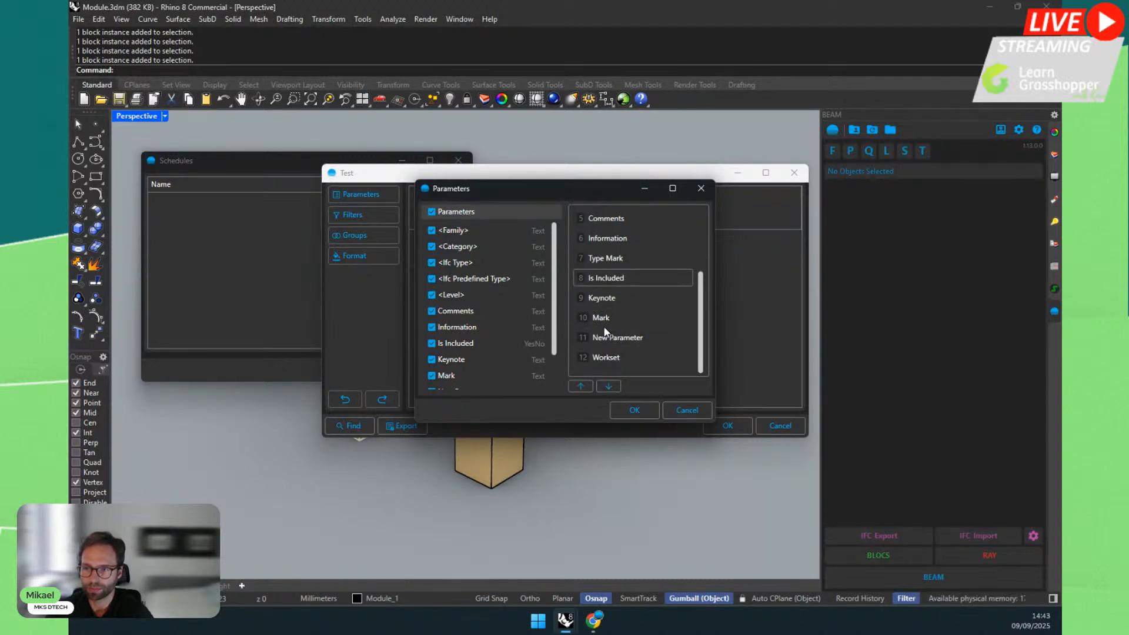
{"action": "left_click", "coordinate": [608, 387]}
{"action": "left_click", "coordinate": [609, 387]}
{"action": "left_click", "coordinate": [581, 386]}
{"action": "left_click", "coordinate": [580, 386]}
{"action": "left_click", "coordinate": [581, 387]}
{"action": "left_click", "coordinate": [580, 386]}
{"action": "left_click", "coordinate": [580, 387]}
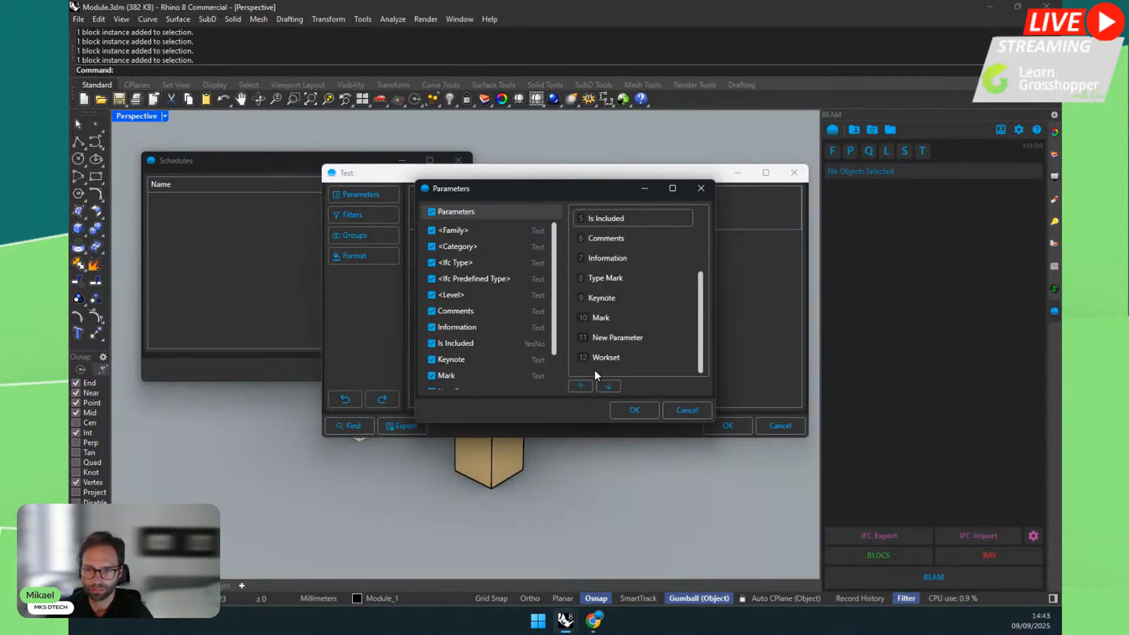
Step: Move the <Family> parameter to just after Is Included and accept the schedule's parameter selection
{"action": "scroll", "coordinate": [617, 341], "scroll_direction": "up", "scroll_amount": 3}
{"action": "left_click", "coordinate": [440, 234]}
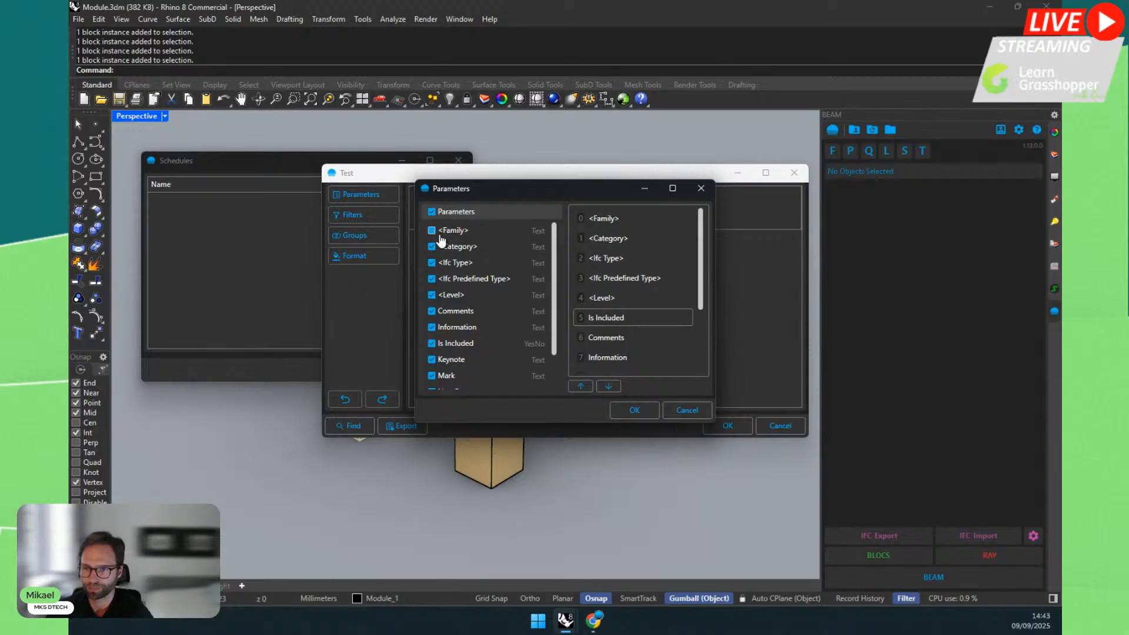
{"action": "left_click", "coordinate": [439, 234]}
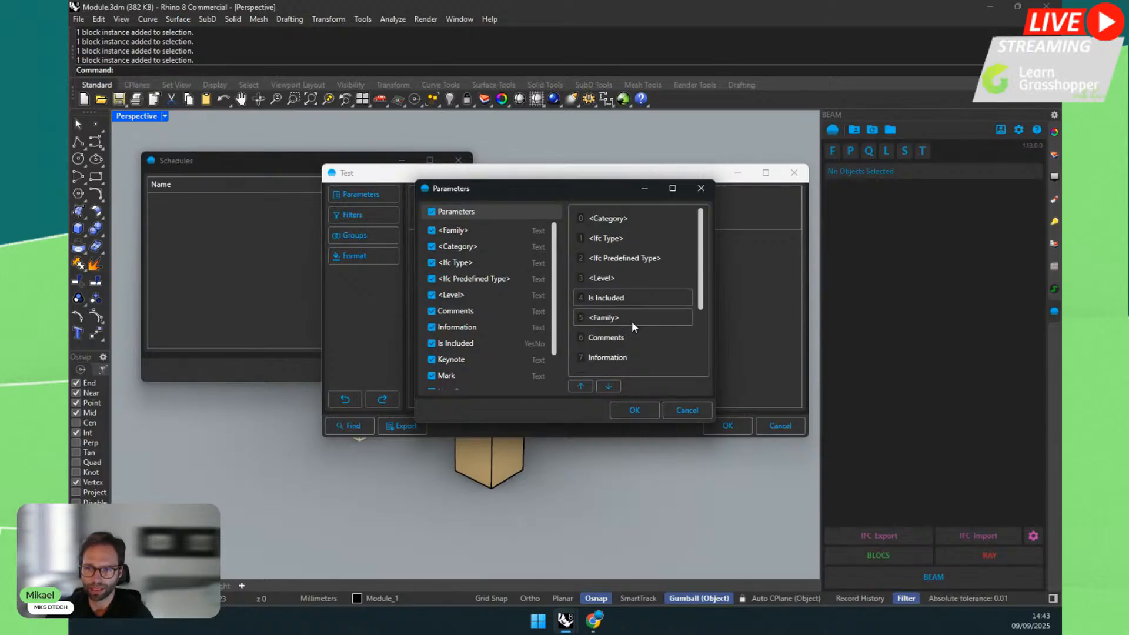
{"action": "left_click", "coordinate": [635, 411]}
Step: Enlarge the Test schedule window so all parameter columns fit and reposition it over the viewport
{"action": "left_click_drag", "start_coordinate": [415, 169], "coordinate": [288, 123]}
{"action": "left_click_drag", "start_coordinate": [675, 395], "coordinate": [997, 504]}
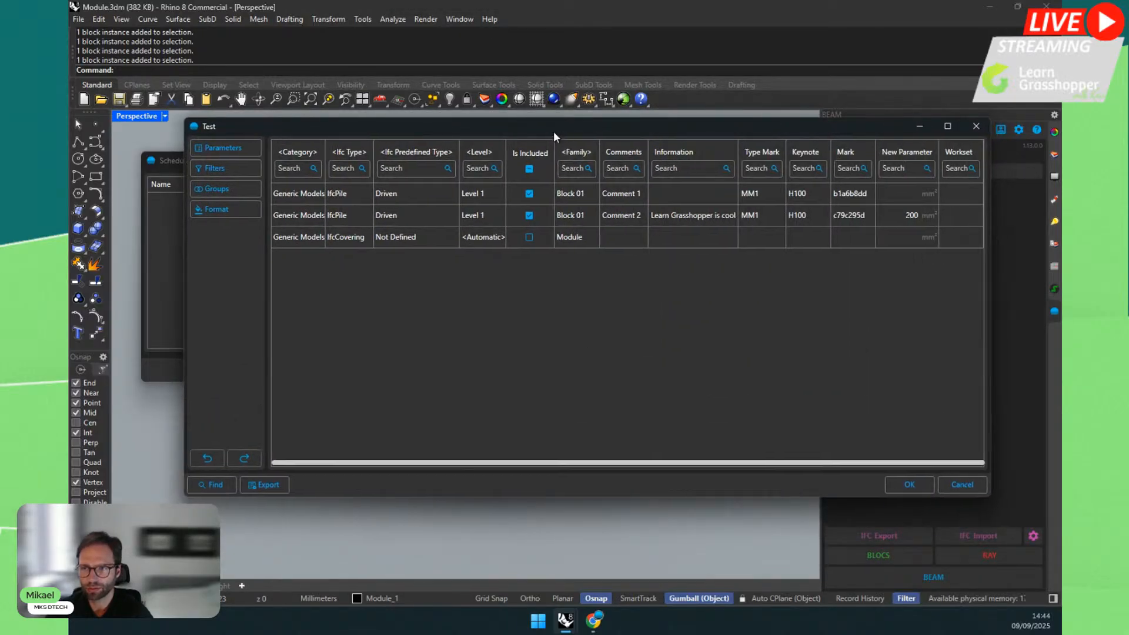
{"action": "left_click_drag", "start_coordinate": [552, 132], "coordinate": [518, 148]}
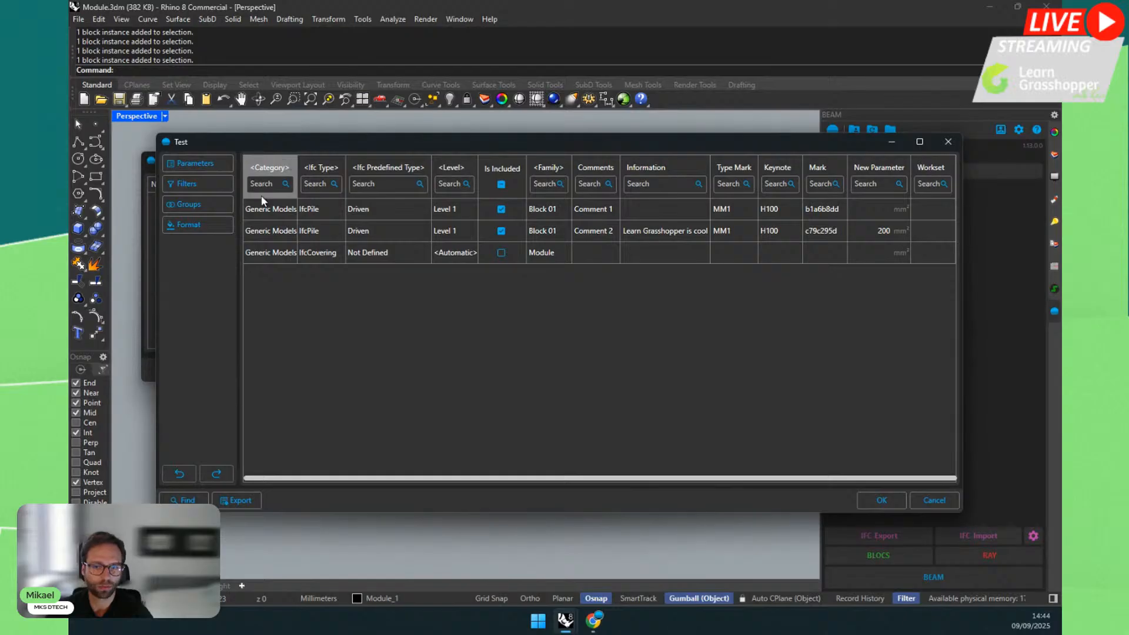
Step: Enter "This is a schedule" as the Information value of the Comment 1 row, and undo and redo the edit
{"action": "double_click", "coordinate": [660, 233]}
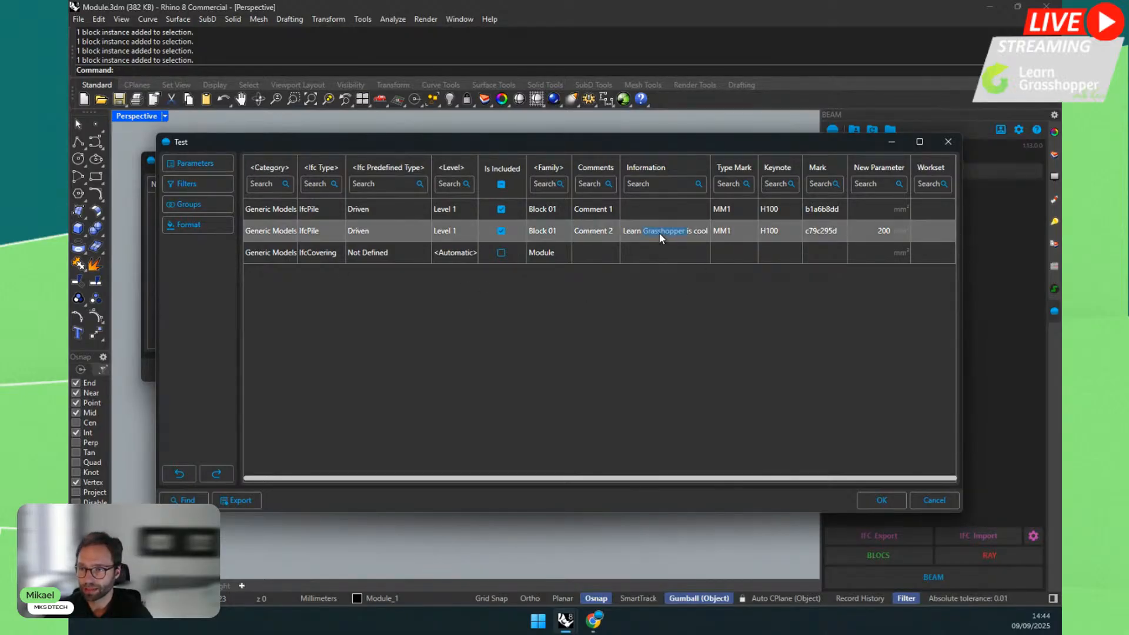
{"action": "double_click", "coordinate": [628, 208]}
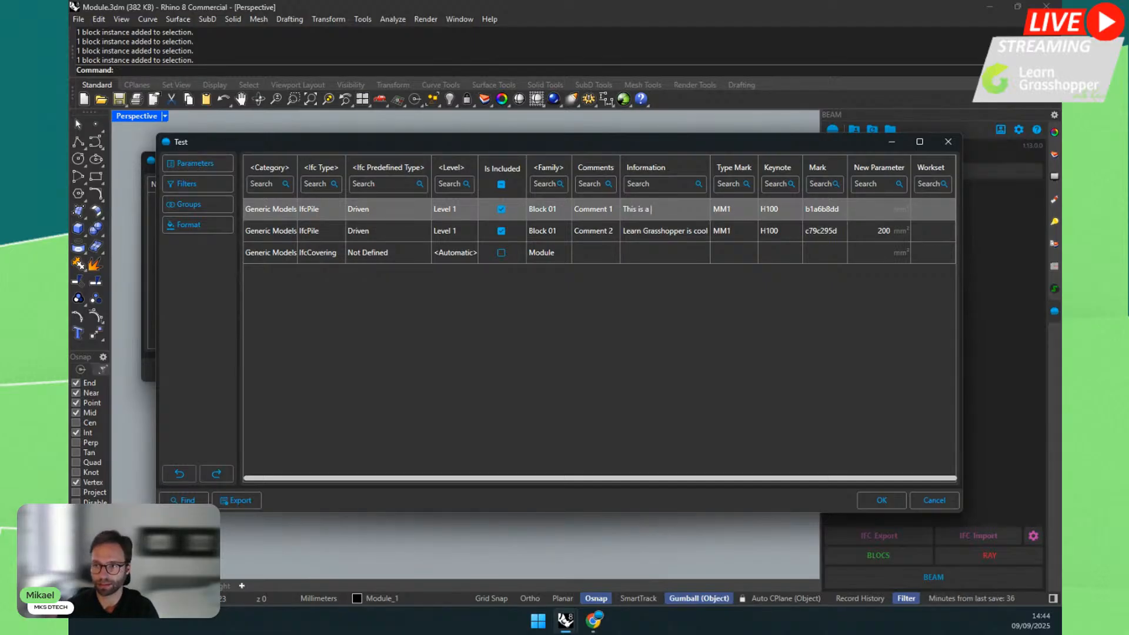
{"action": "type", "text": "This is a schedule"}
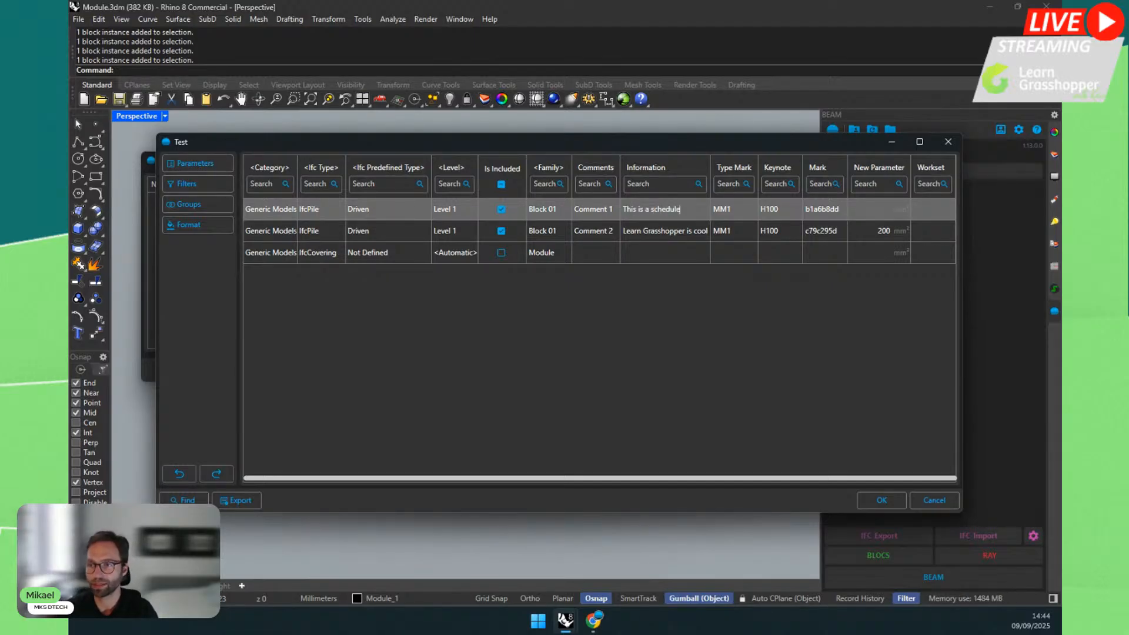
{"action": "key", "text": "Return"}
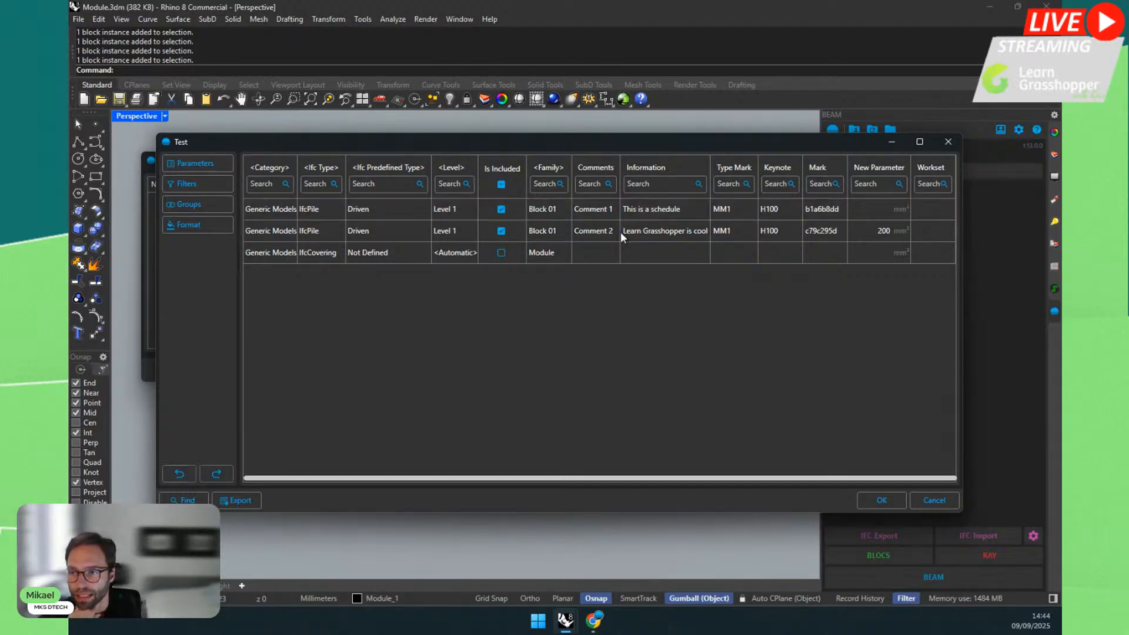
{"action": "left_click", "coordinate": [182, 476]}
{"action": "left_click", "coordinate": [212, 474]}
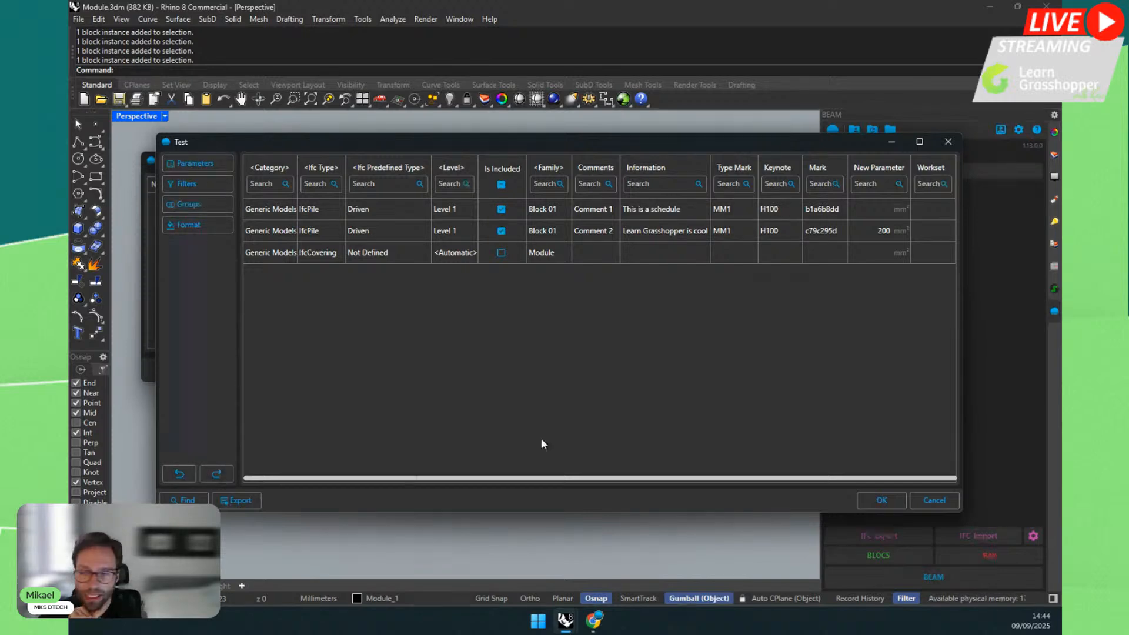
Step: Set the Comment 1 row's New Parameter to 150 mm², search that column for 150, and accept the cleared schedule and close the Schedules list
{"action": "left_click", "coordinate": [878, 209]}
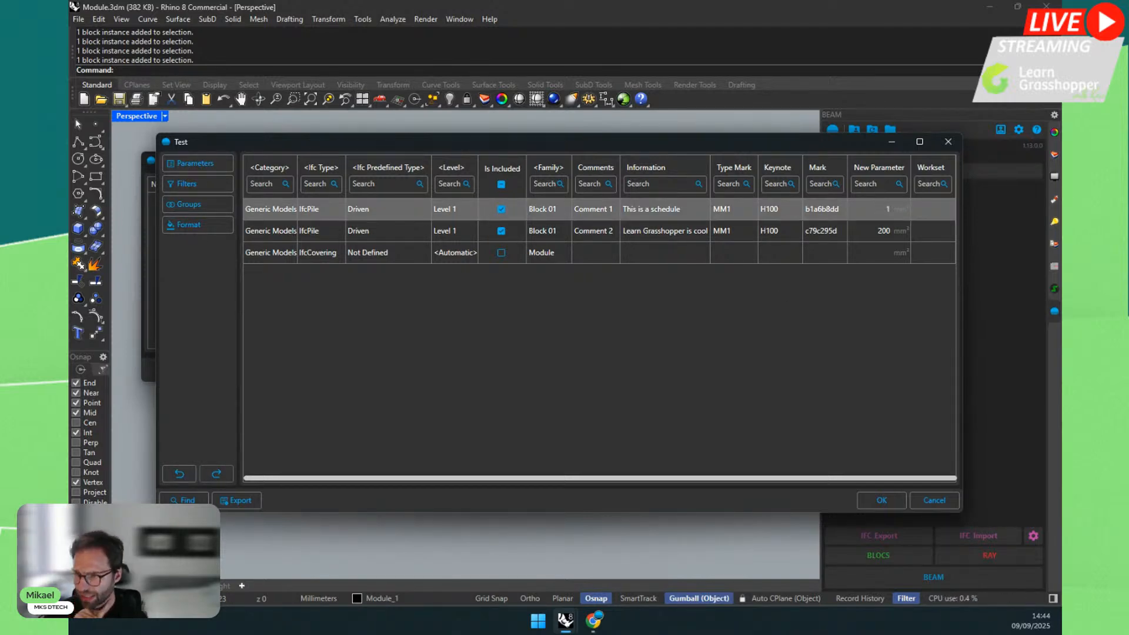
{"action": "key", "text": "Return"}
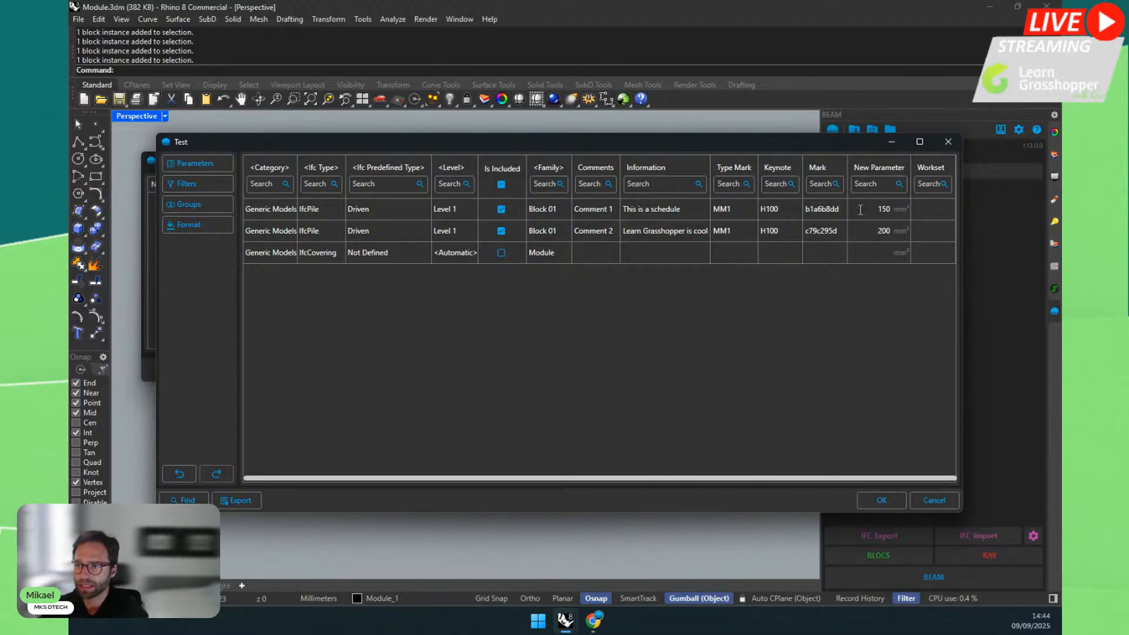
{"action": "left_click", "coordinate": [870, 185]}
{"action": "type", "text": "15"}
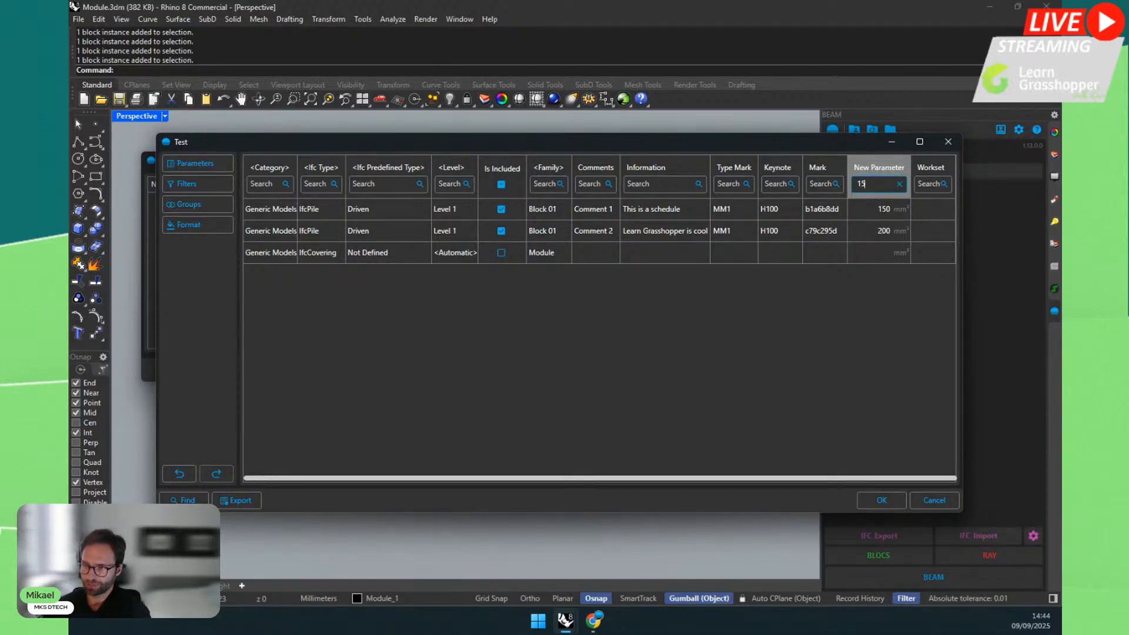
{"action": "type", "text": "0"}
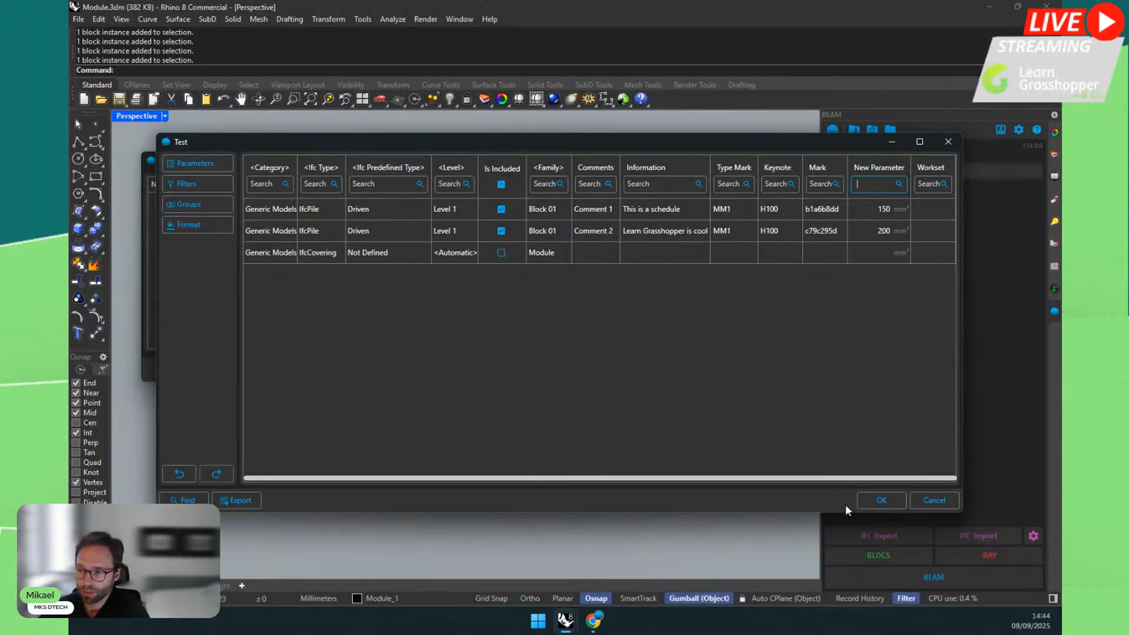
{"action": "left_click", "coordinate": [866, 500]}
{"action": "left_click", "coordinate": [442, 372]}
Step: Add three copies of the Block 01 box beside the existing blocks and clear the selection
{"action": "left_click", "coordinate": [542, 288]}
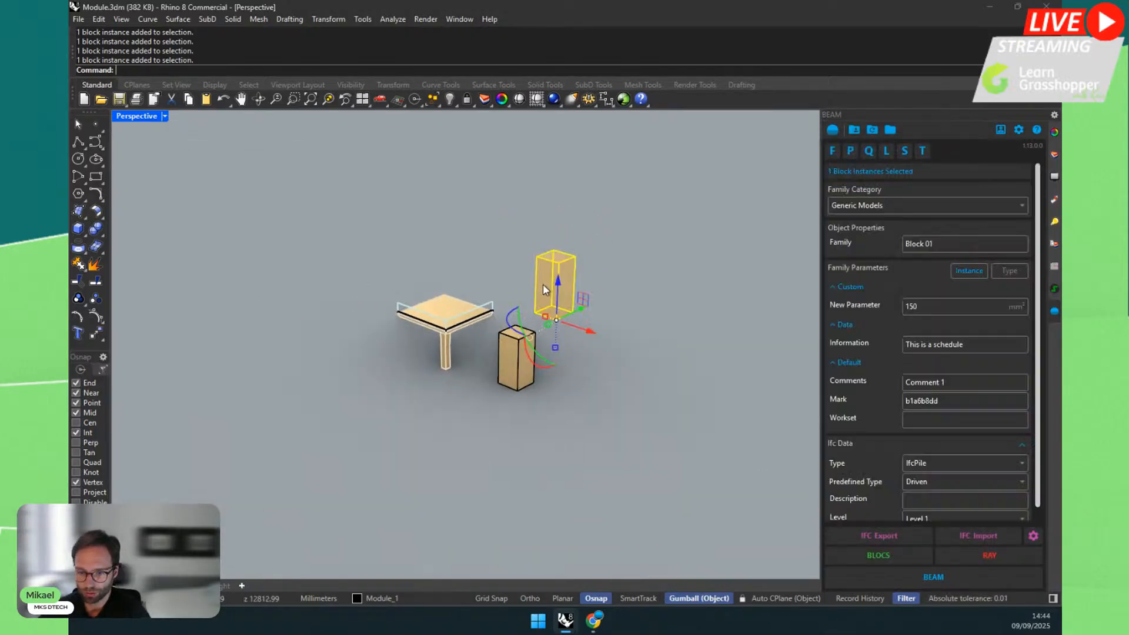
{"action": "left_click_drag", "start_coordinate": [581, 328], "coordinate": [654, 309], "text": "alt"}
{"action": "left_click", "coordinate": [768, 209]}
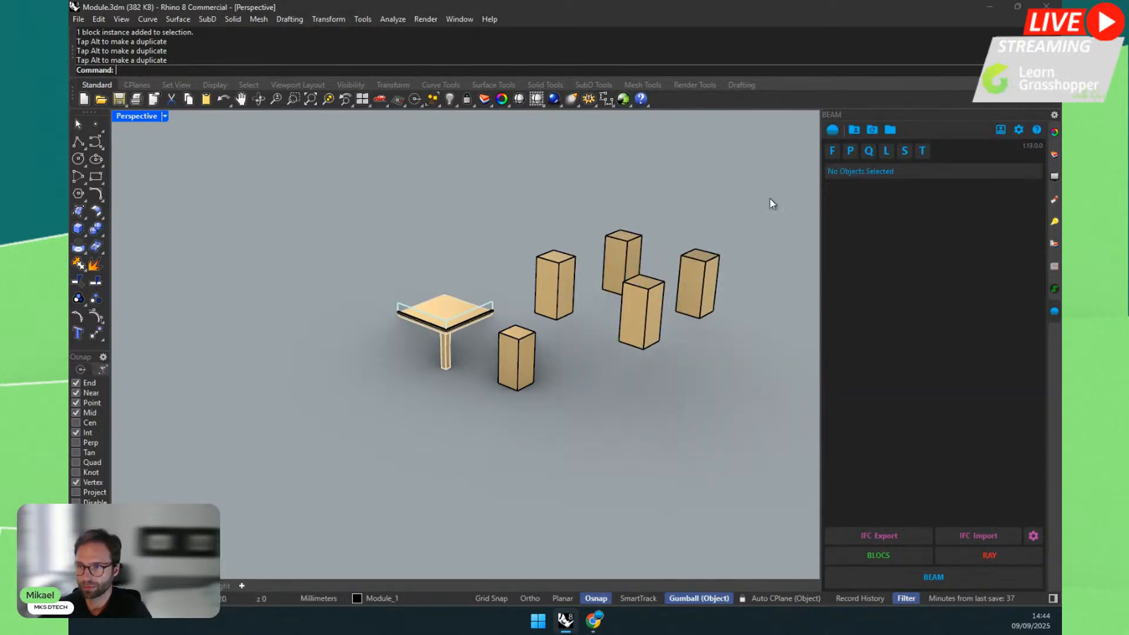
Step: Open the Test schedule from the BEAM schedules list and enlarge its window to show all parameter columns
{"action": "left_click", "coordinate": [879, 151]}
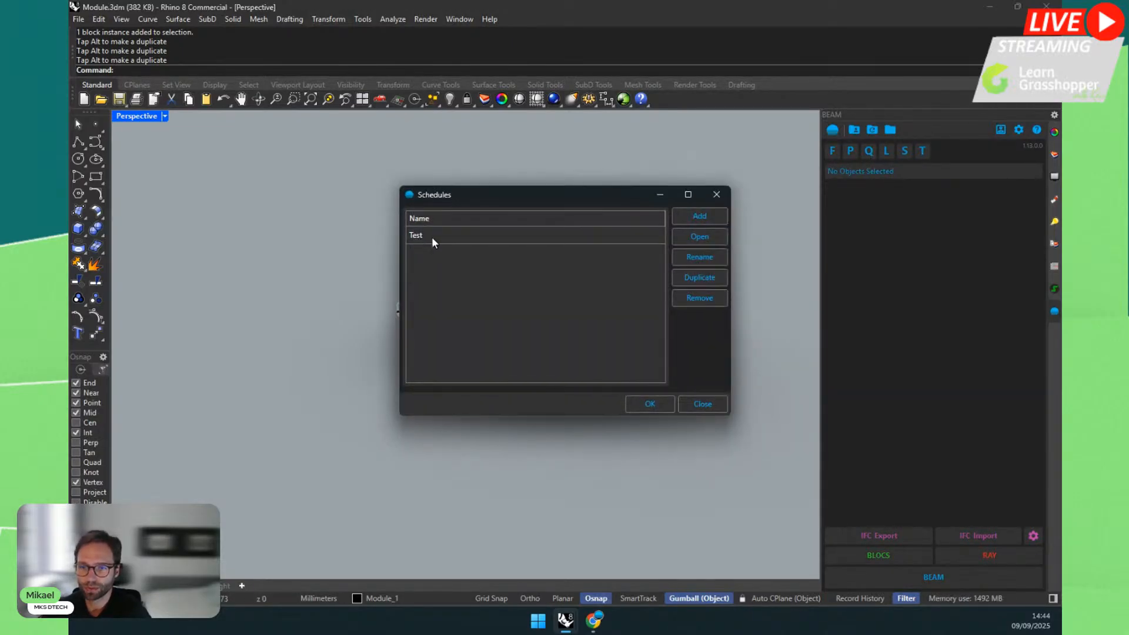
{"action": "left_click_drag", "start_coordinate": [467, 200], "coordinate": [217, 188]}
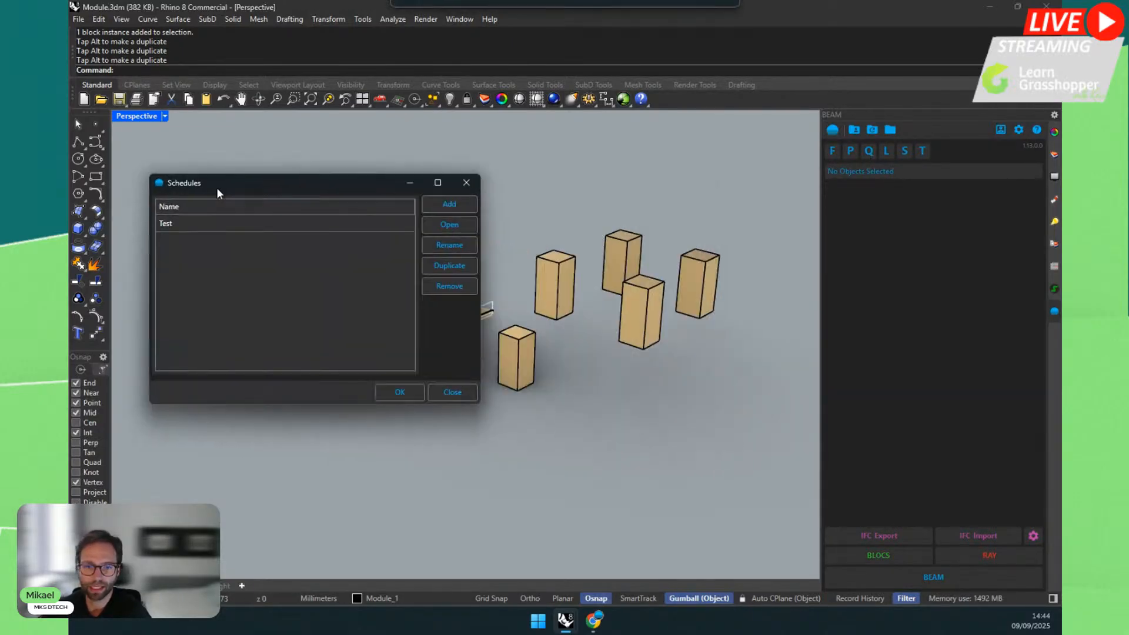
{"action": "double_click", "coordinate": [163, 225]}
{"action": "left_click_drag", "start_coordinate": [552, 175], "coordinate": [415, 154]}
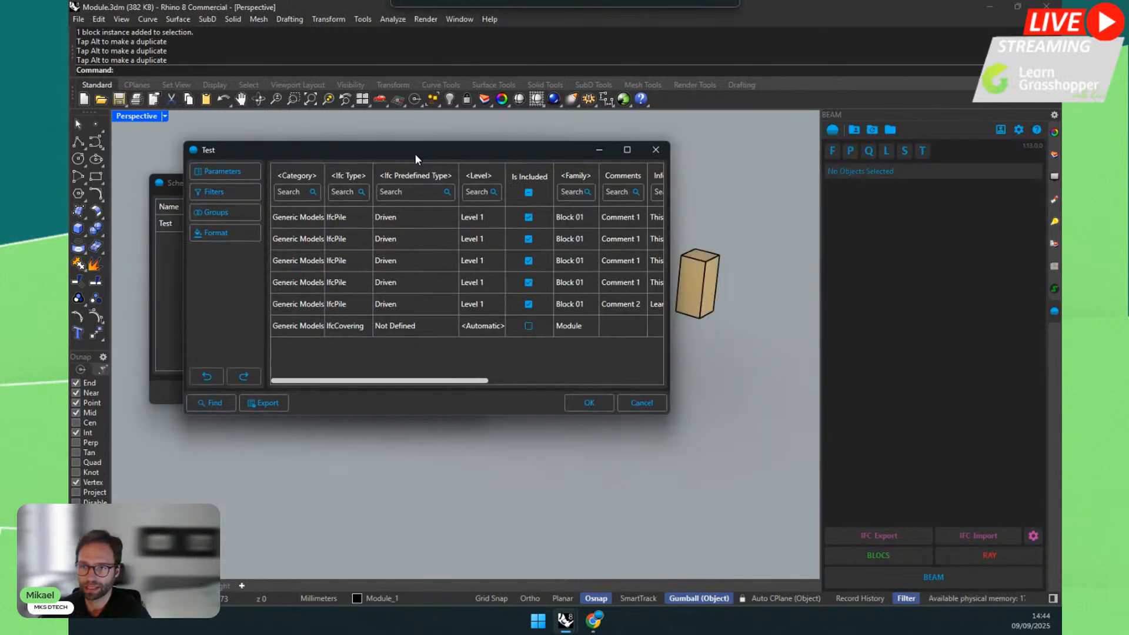
{"action": "left_click_drag", "start_coordinate": [668, 415], "coordinate": [1001, 496]}
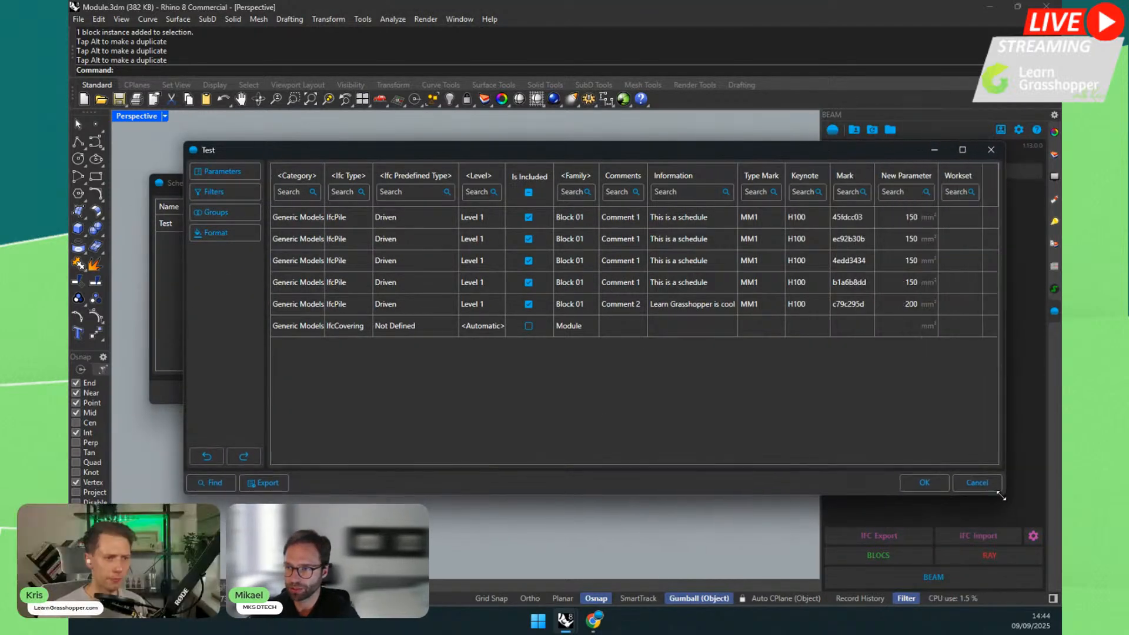
Step: Filter the schedule with an AND rule where New Parameter is greater than 170
{"action": "left_click", "coordinate": [232, 196]}
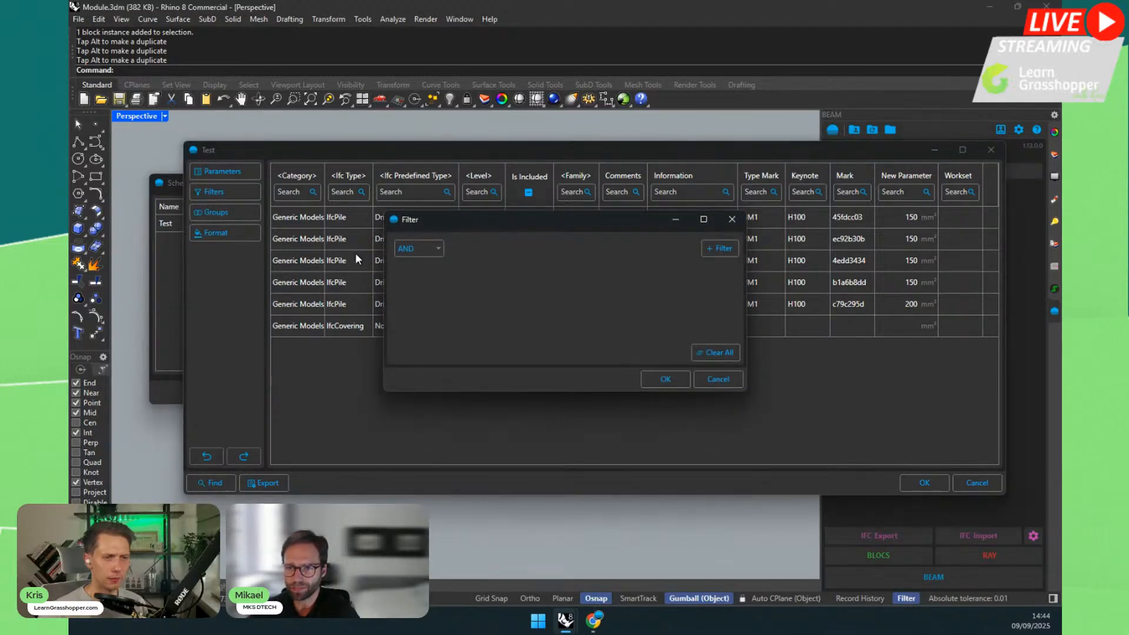
{"action": "left_click", "coordinate": [420, 249]}
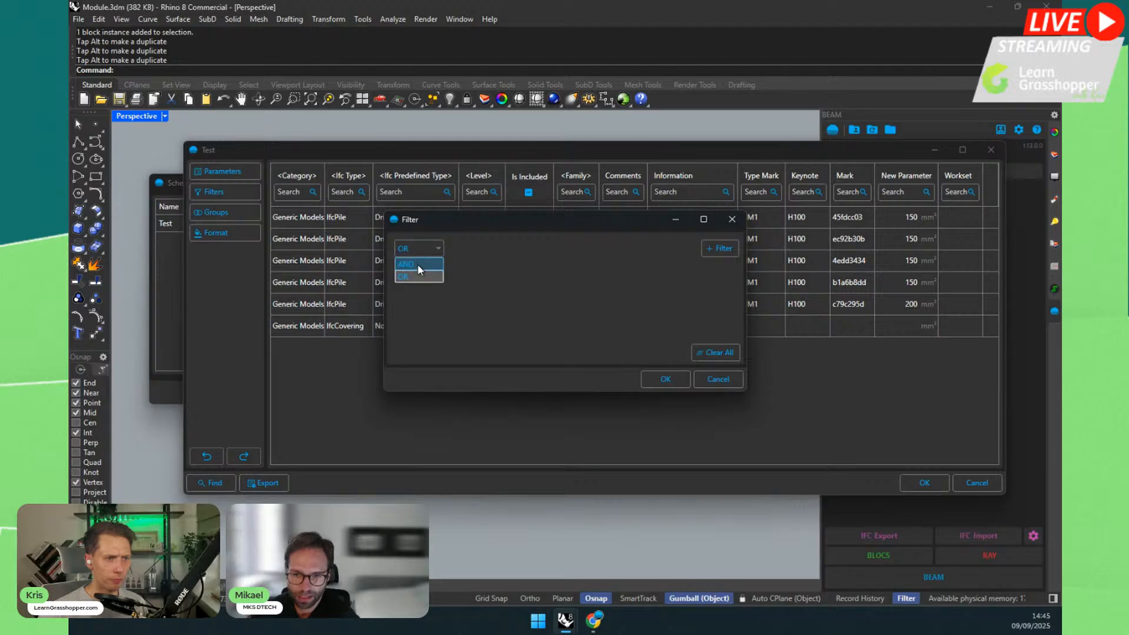
{"action": "left_click", "coordinate": [717, 248]}
{"action": "left_click", "coordinate": [442, 272]}
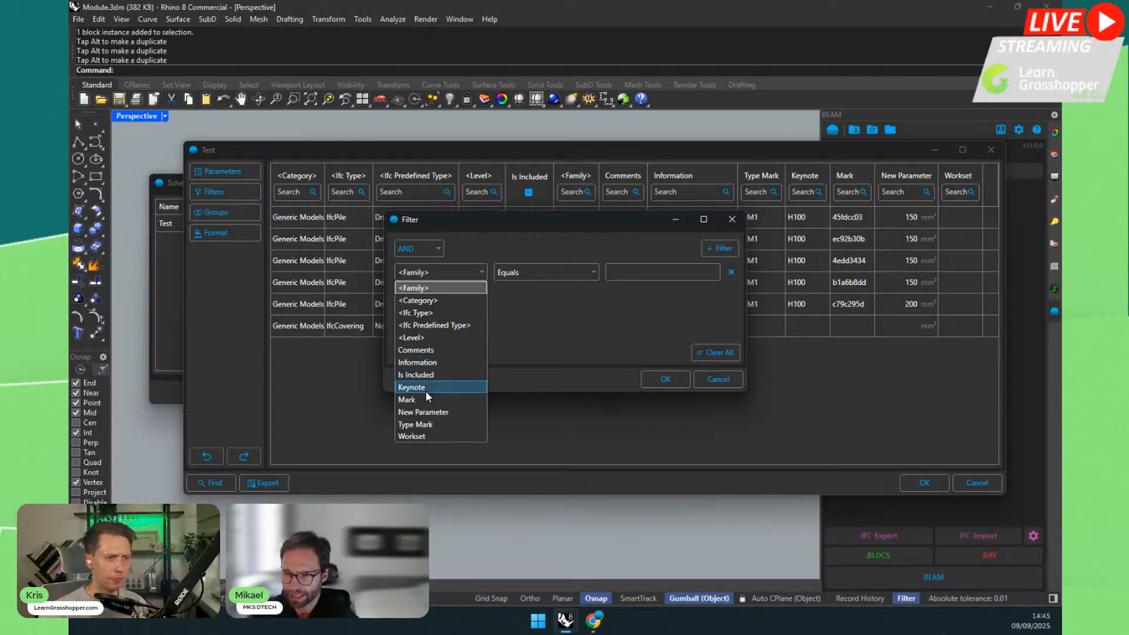
{"action": "left_click", "coordinate": [424, 412]}
{"action": "left_click", "coordinate": [525, 275]}
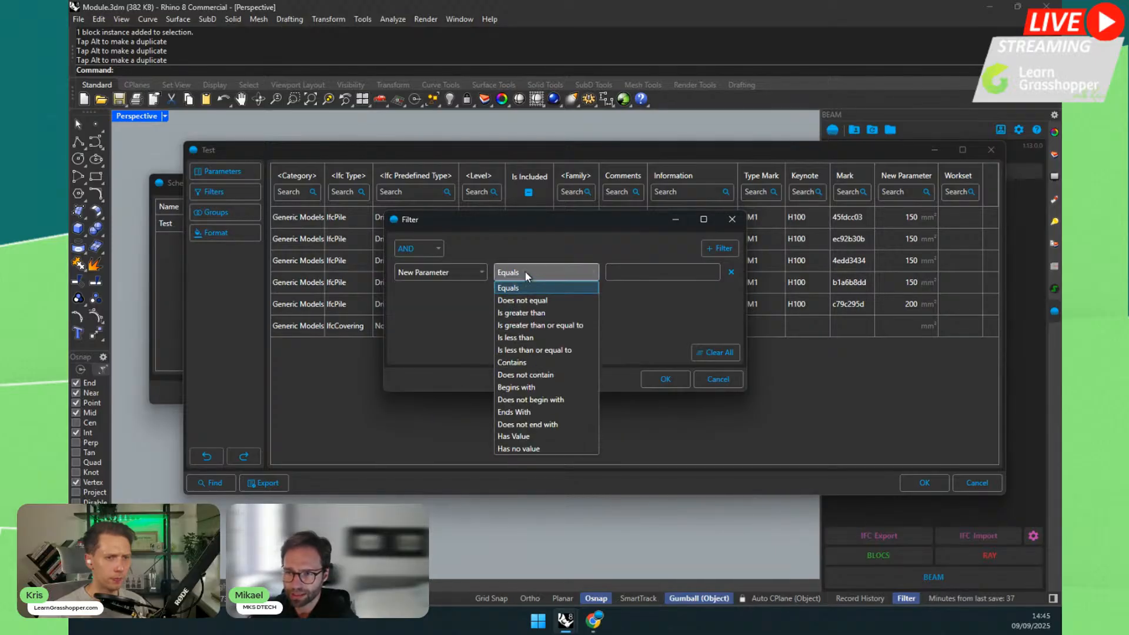
{"action": "left_click", "coordinate": [522, 312]}
{"action": "left_click", "coordinate": [617, 273]}
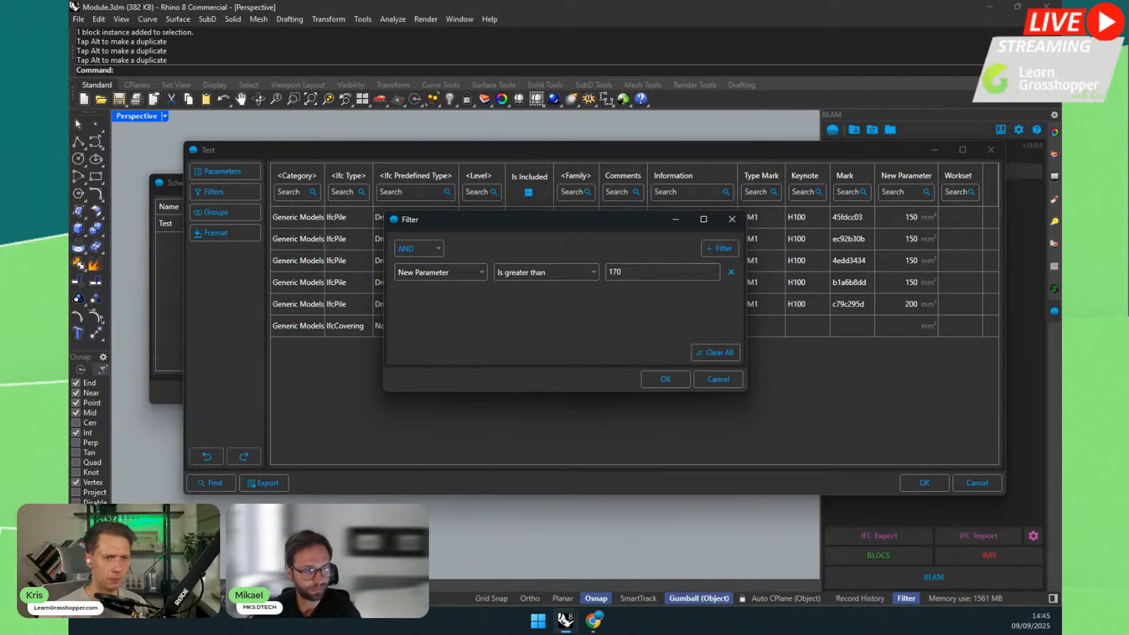
{"action": "left_click", "coordinate": [661, 377]}
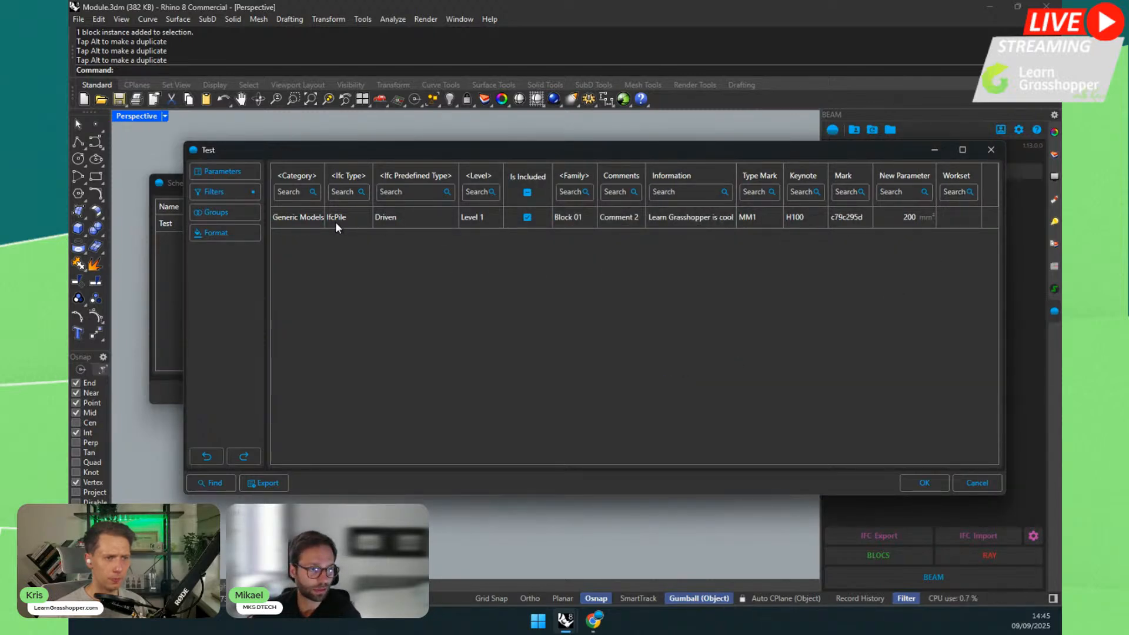
Step: Replace the New Parameter filter rule with one where <Category> equals Generic Models
{"action": "left_click", "coordinate": [222, 194]}
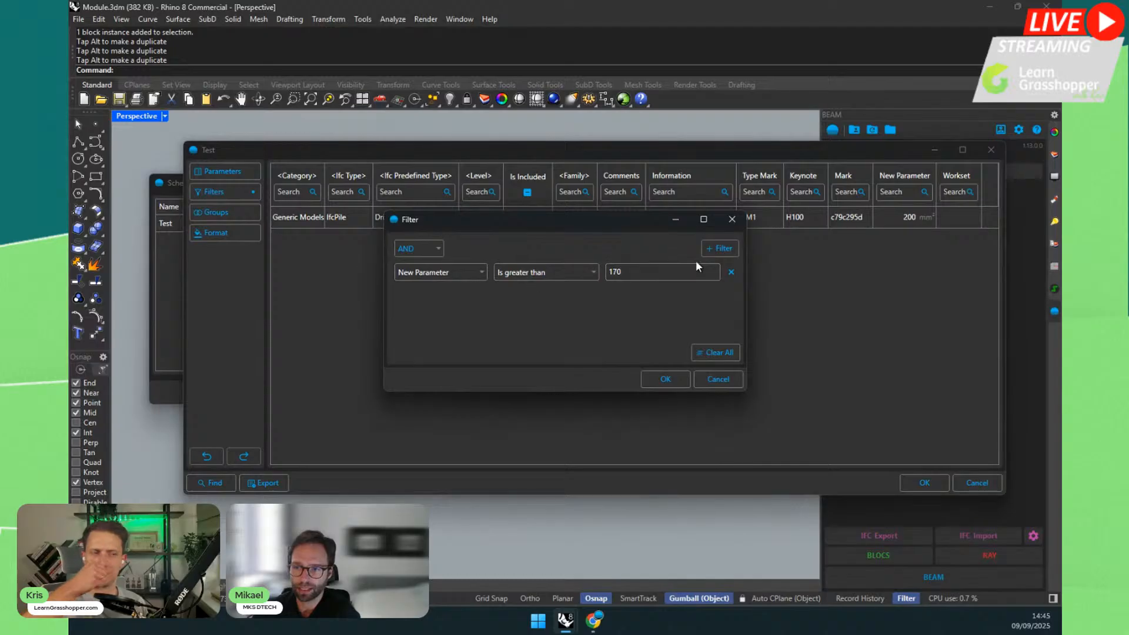
{"action": "left_click_drag", "start_coordinate": [494, 227], "coordinate": [482, 250]}
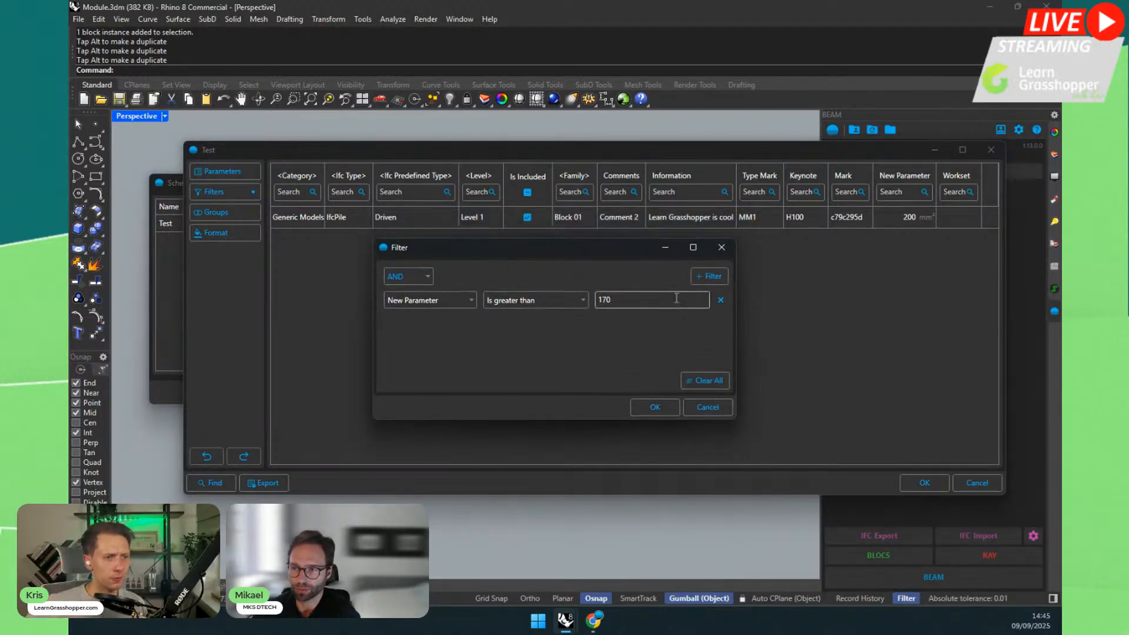
{"action": "left_click", "coordinate": [718, 298]}
{"action": "left_click", "coordinate": [710, 275]}
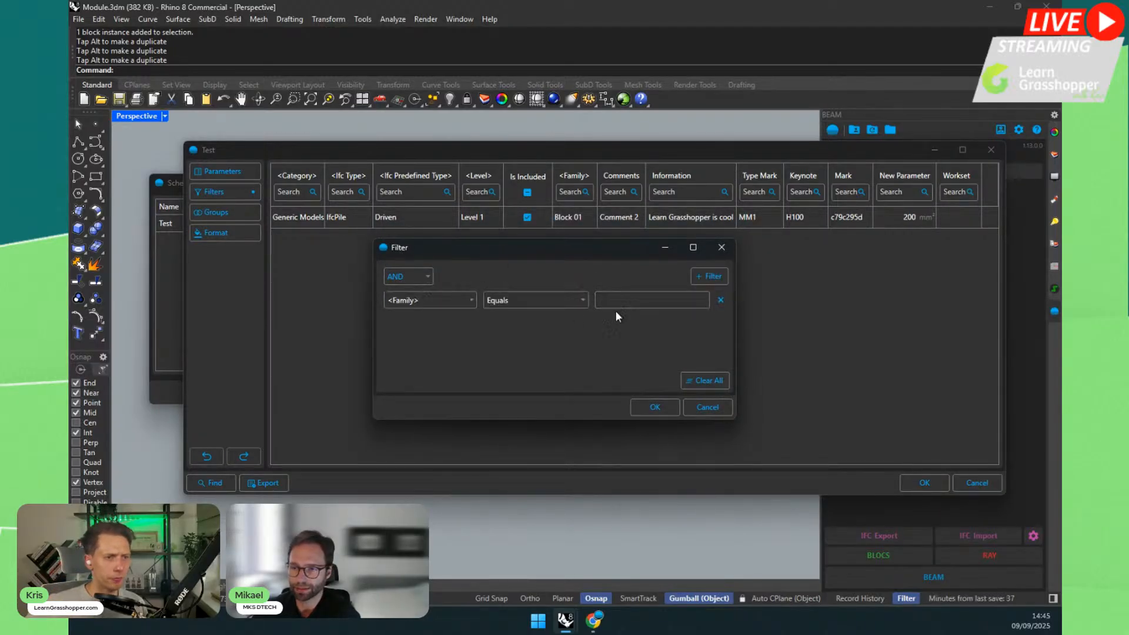
{"action": "left_click", "coordinate": [449, 296]}
{"action": "left_click", "coordinate": [427, 327]}
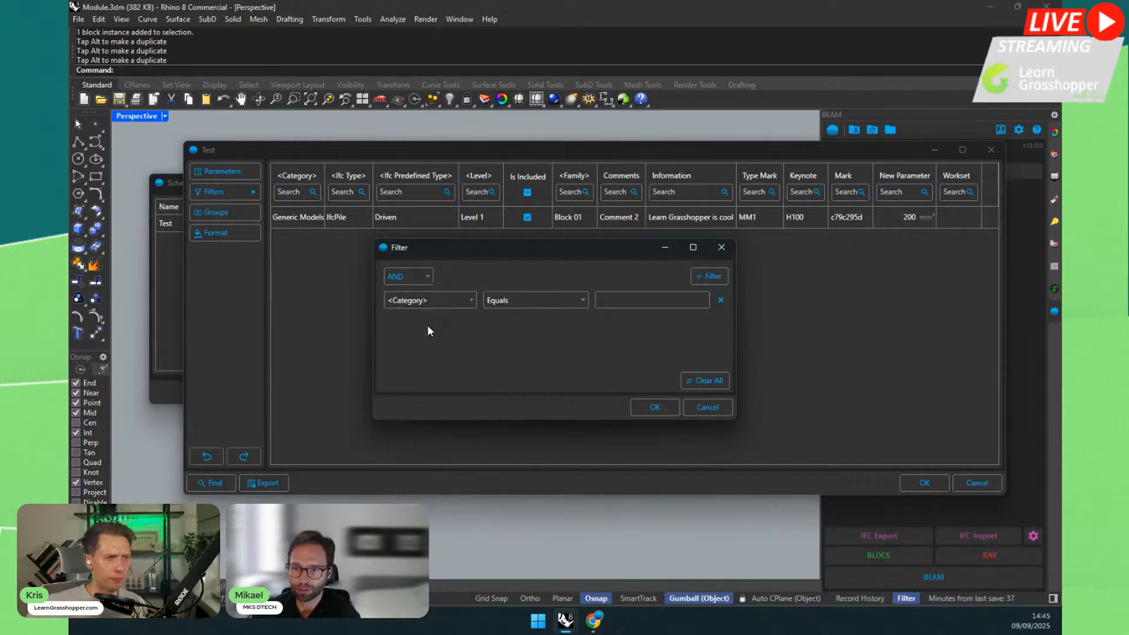
{"action": "left_click", "coordinate": [611, 300]}
{"action": "type", "text": "Generic Models"}
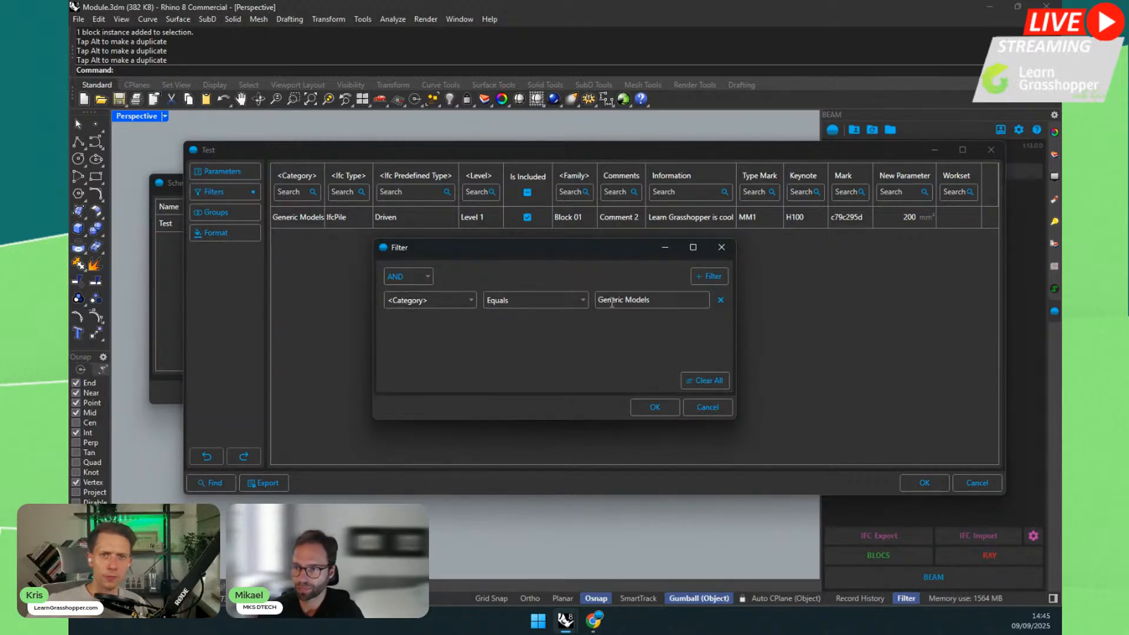
Step: Add a second filter rule where Comments contains 1 and apply the filters to the schedule
{"action": "left_click", "coordinate": [706, 276]}
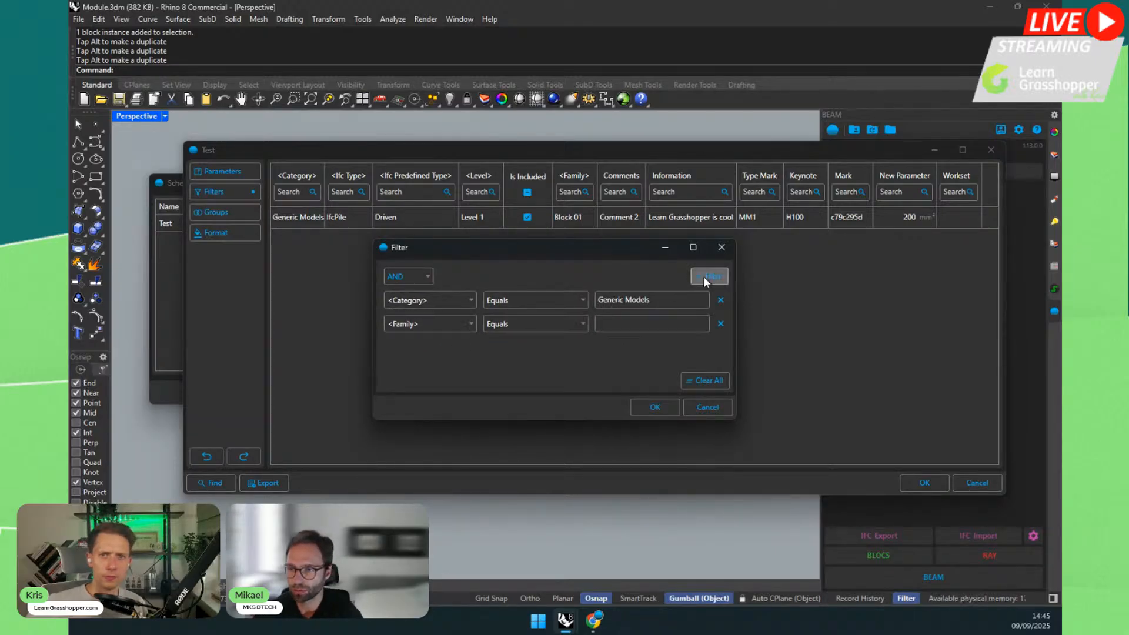
{"action": "left_click", "coordinate": [422, 322]}
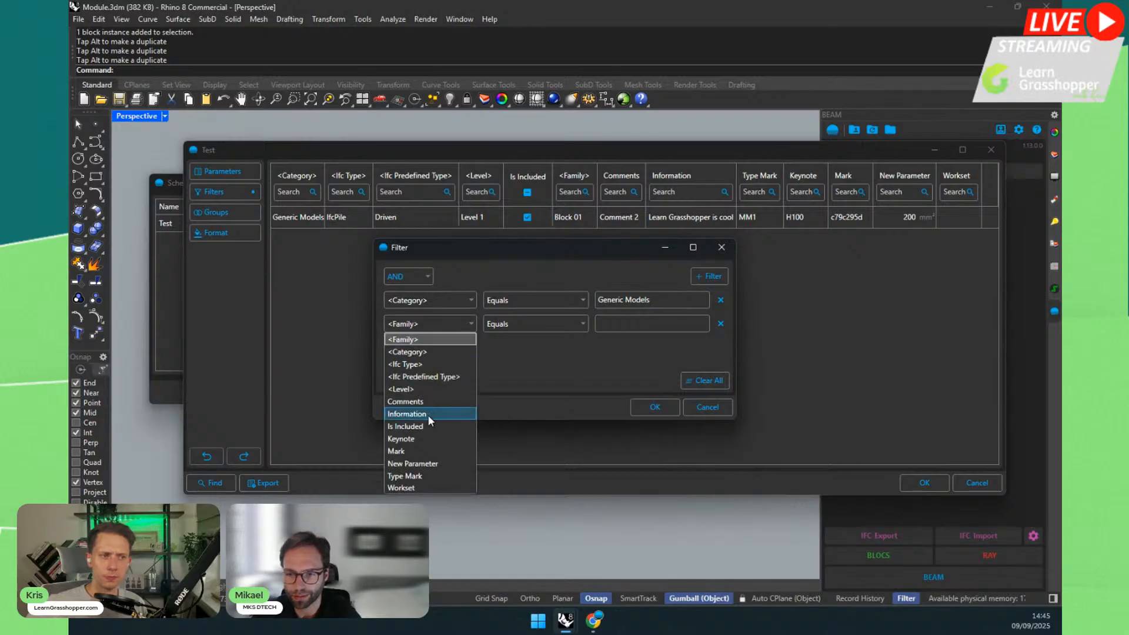
{"action": "left_click", "coordinate": [419, 403]}
{"action": "left_click", "coordinate": [519, 325]}
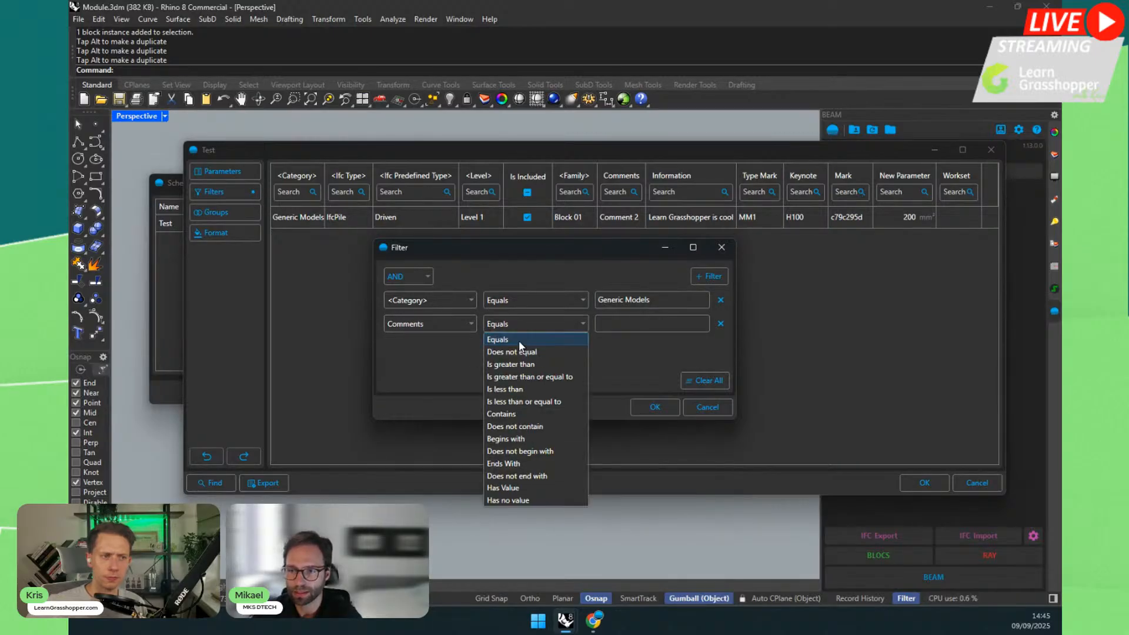
{"action": "left_click", "coordinate": [501, 413]}
{"action": "left_click", "coordinate": [616, 320]}
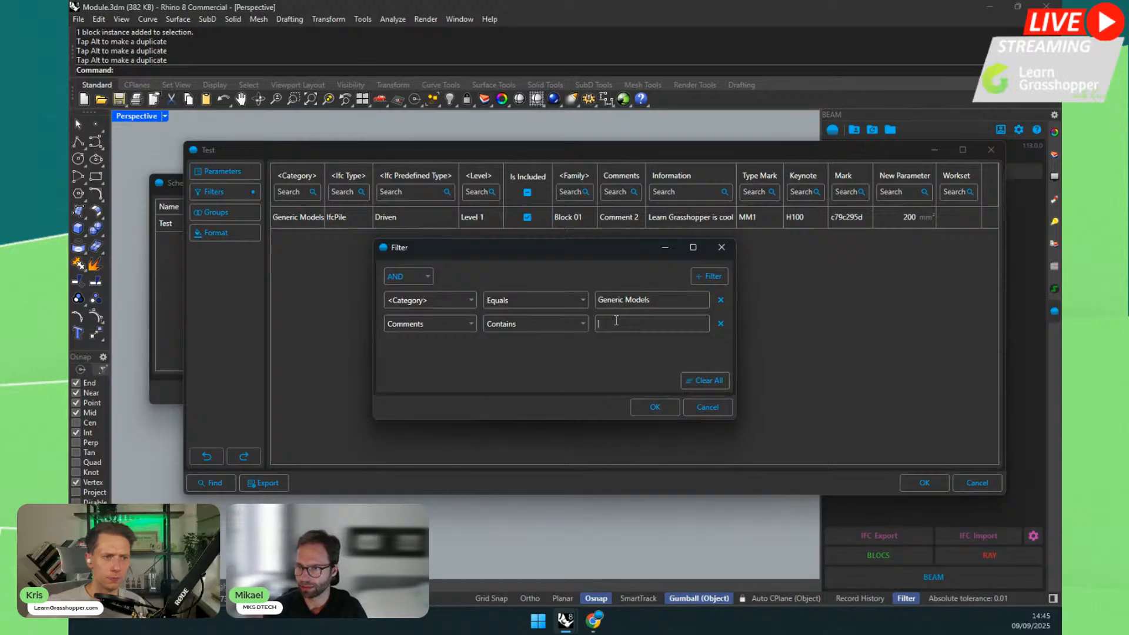
{"action": "left_click", "coordinate": [654, 406]}
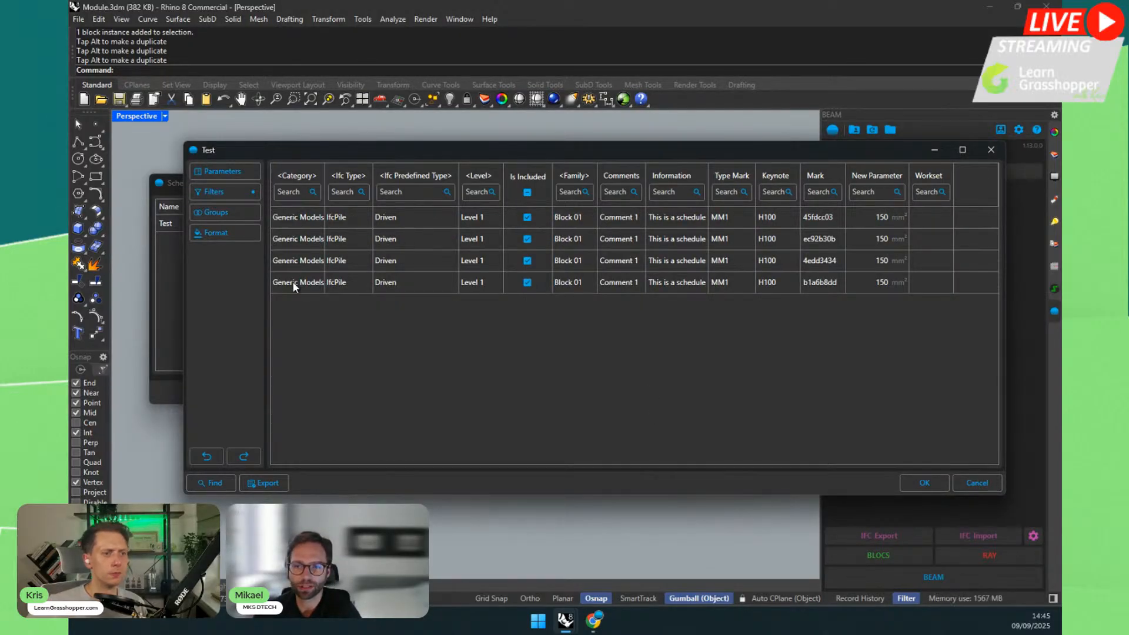
Step: Remove both the <Category> and Comments filter rules from the schedule and apply the change
{"action": "left_click", "coordinate": [231, 198]}
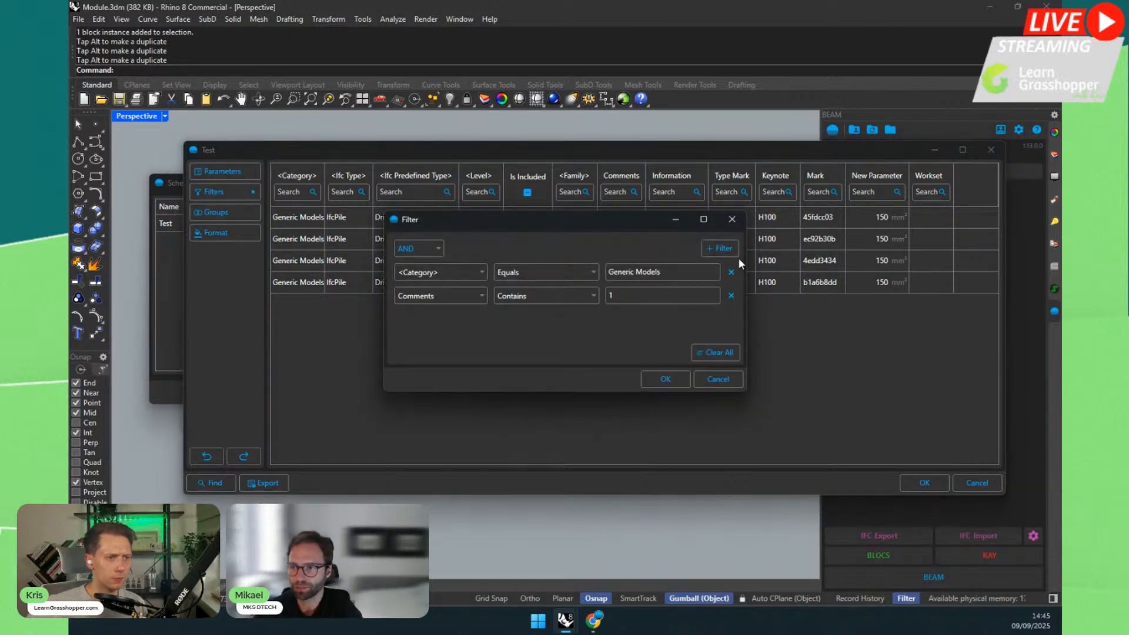
{"action": "left_click", "coordinate": [731, 272]}
{"action": "left_click", "coordinate": [731, 272]}
{"action": "left_click", "coordinate": [666, 380]}
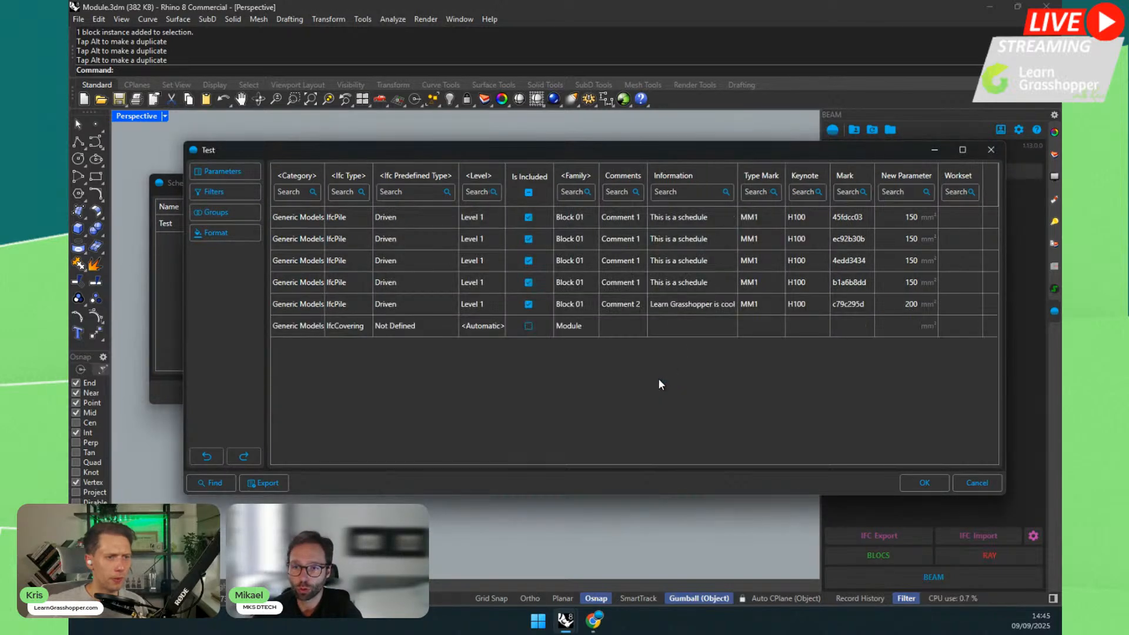
Step: Group the schedule by <Family> and inspect the grouped Module and Block 01 rows
{"action": "left_click", "coordinate": [199, 213]}
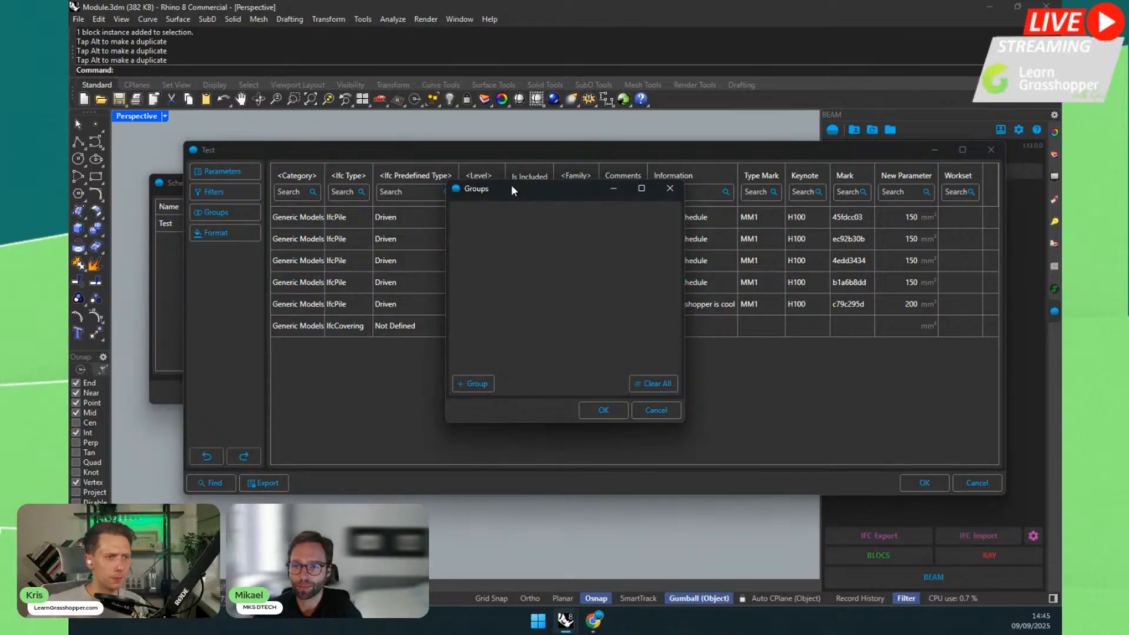
{"action": "left_click", "coordinate": [483, 382]}
{"action": "left_click", "coordinate": [602, 409]}
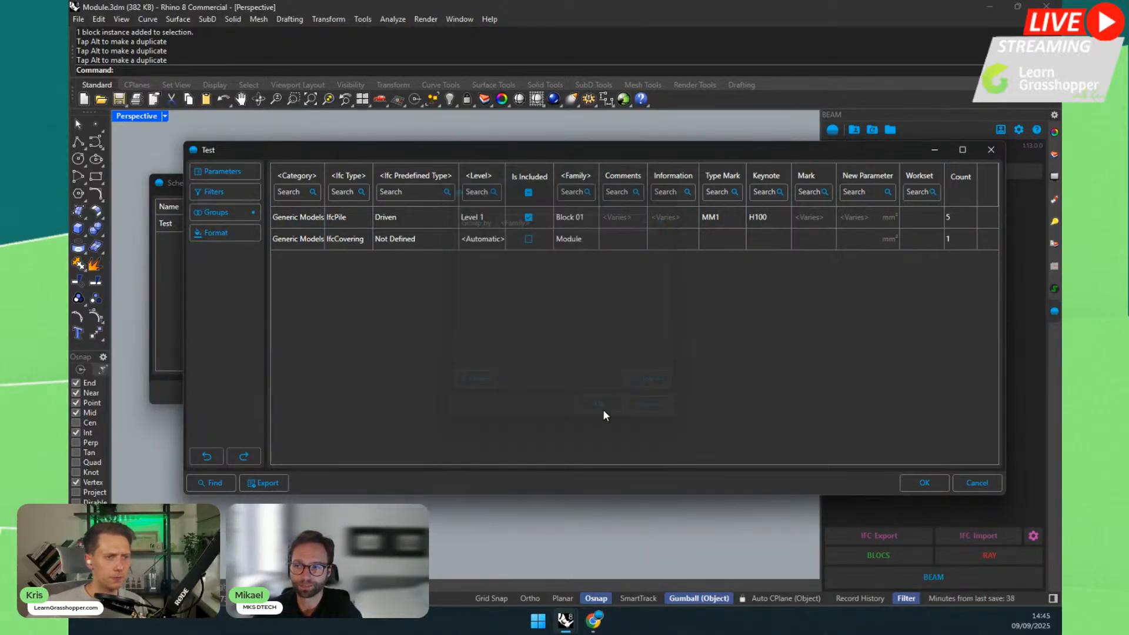
{"action": "left_click", "coordinate": [322, 242]}
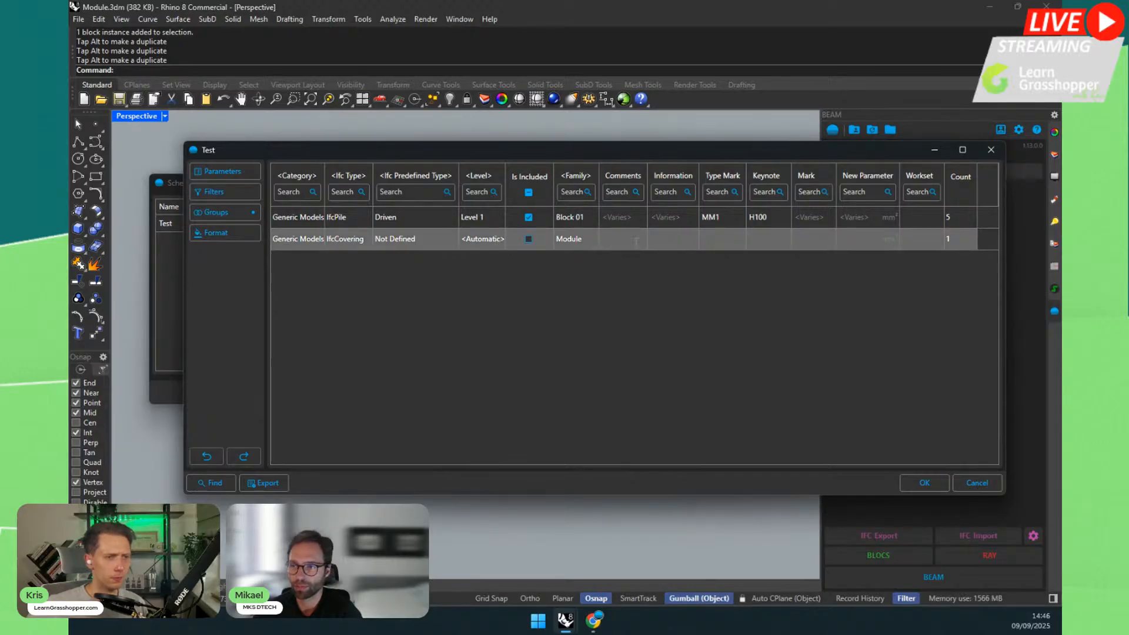
{"action": "left_click", "coordinate": [576, 215]}
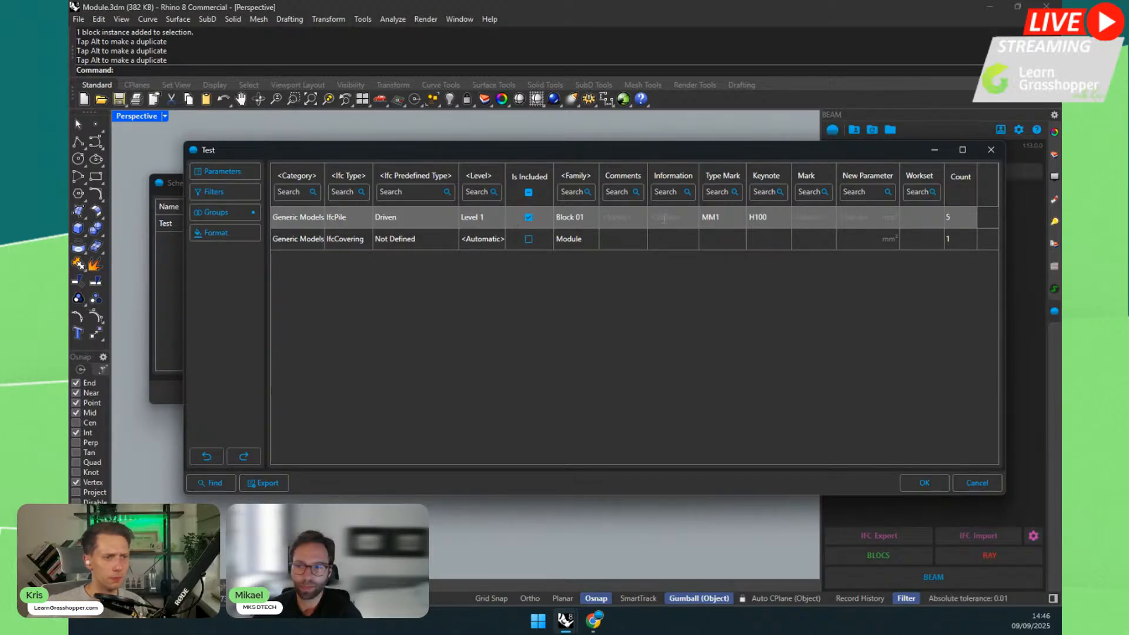
{"action": "left_click", "coordinate": [606, 225]}
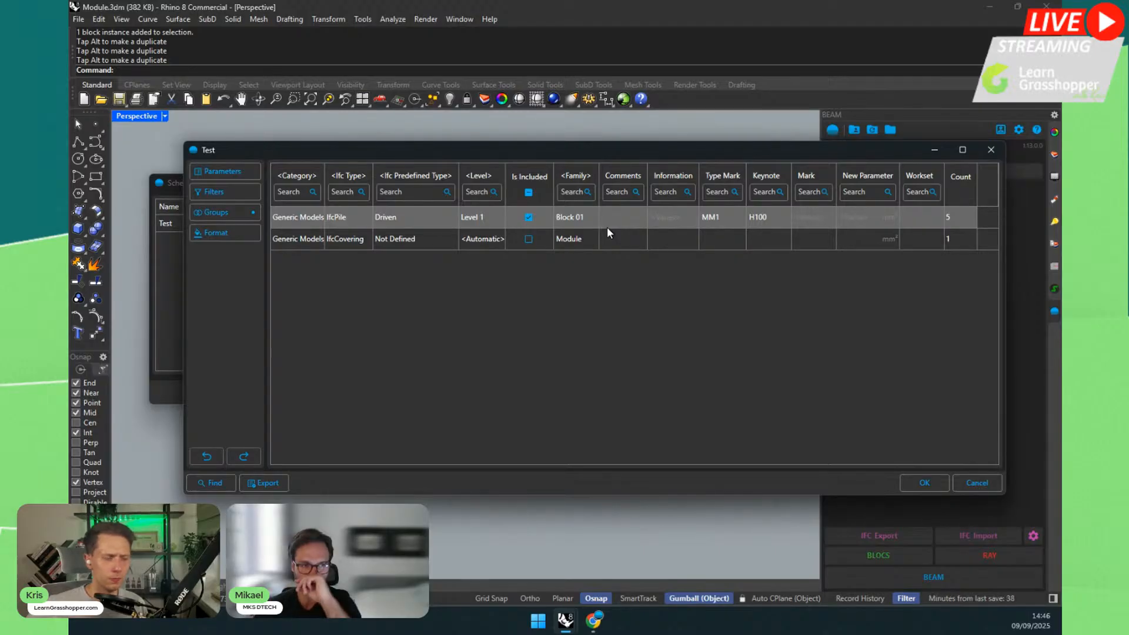
{"action": "left_click", "coordinate": [256, 211]}
{"action": "left_click", "coordinate": [484, 382]}
{"action": "left_click", "coordinate": [484, 382]}
{"action": "left_click", "coordinate": [485, 382]}
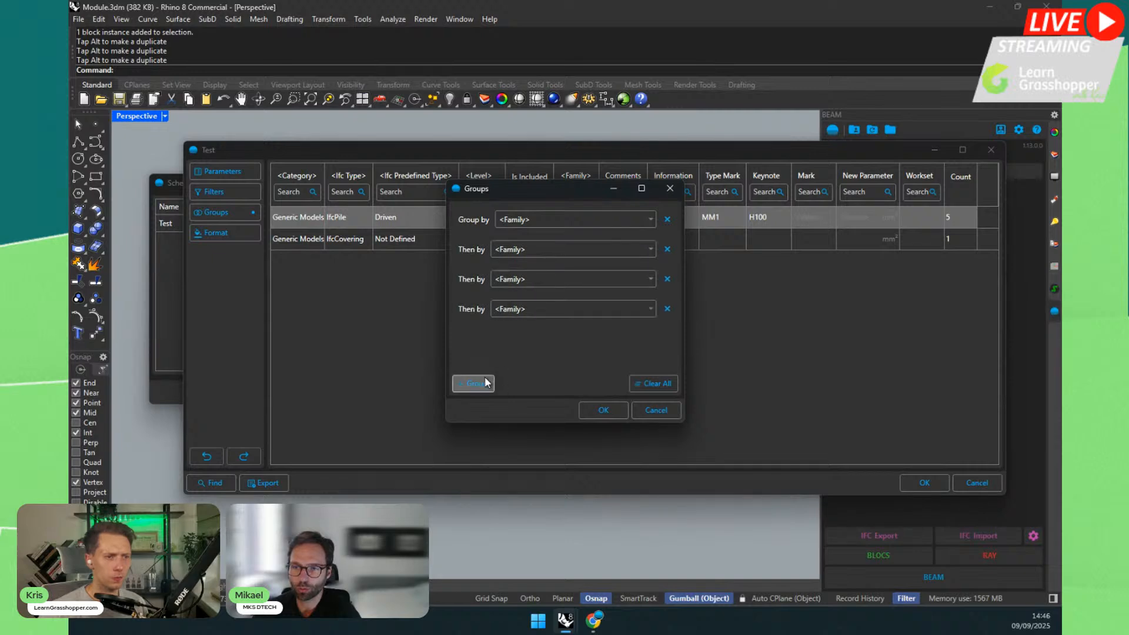
{"action": "left_click", "coordinate": [484, 383]}
{"action": "left_click", "coordinate": [517, 249]}
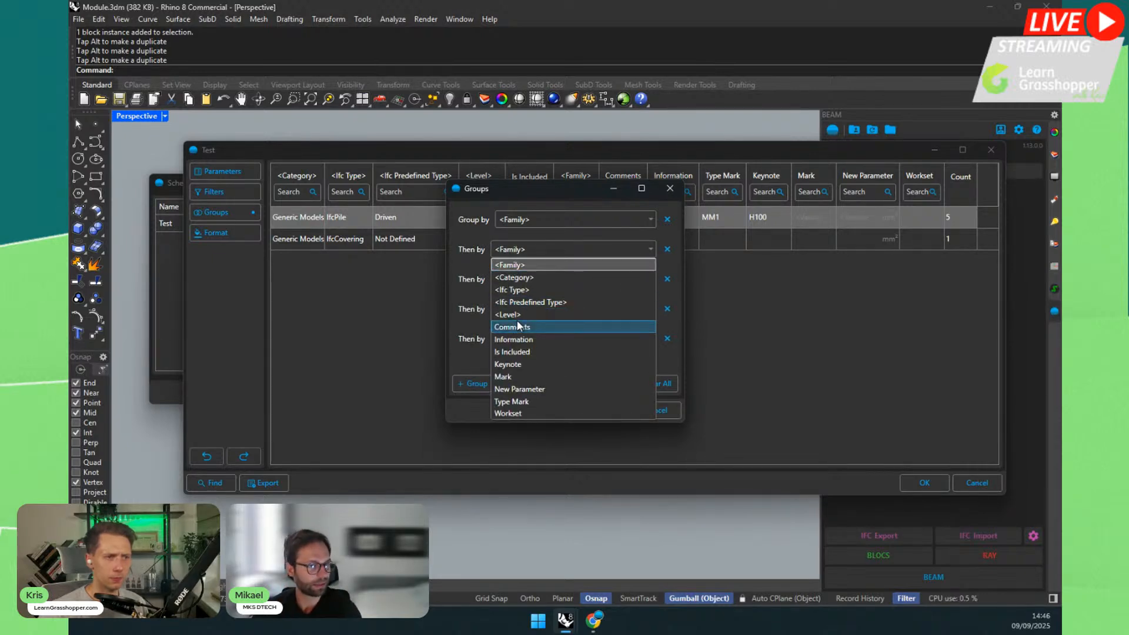
{"action": "left_click", "coordinate": [512, 265]}
{"action": "left_click", "coordinate": [652, 408]}
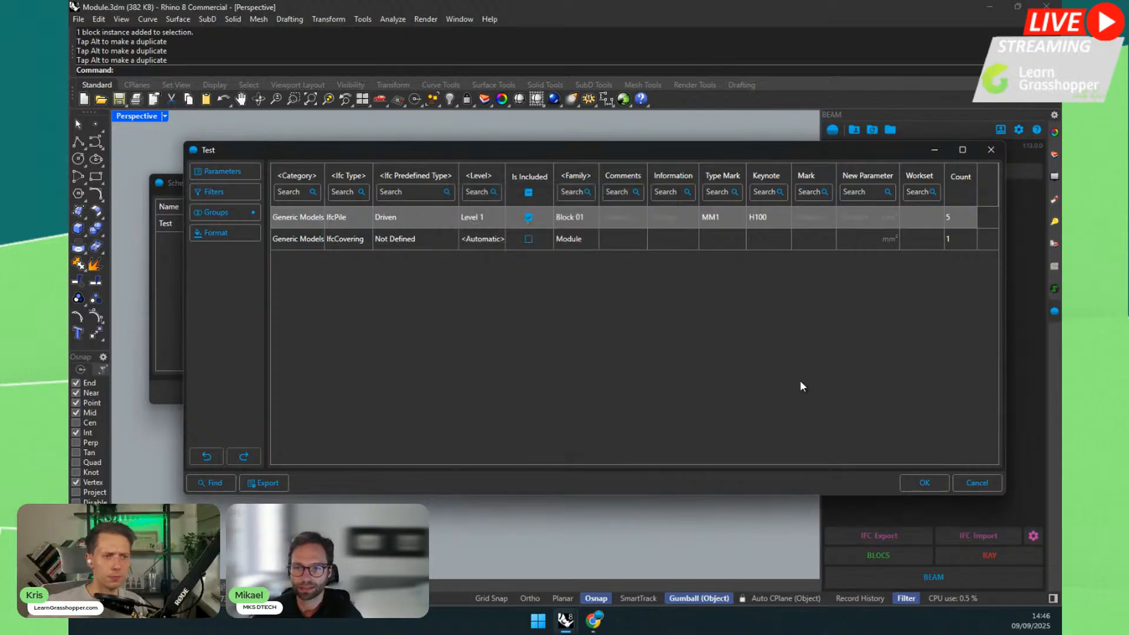
Step: Save the grouped schedule, then reopen Test from the schedules list and enlarge its window
{"action": "left_click", "coordinate": [918, 482]}
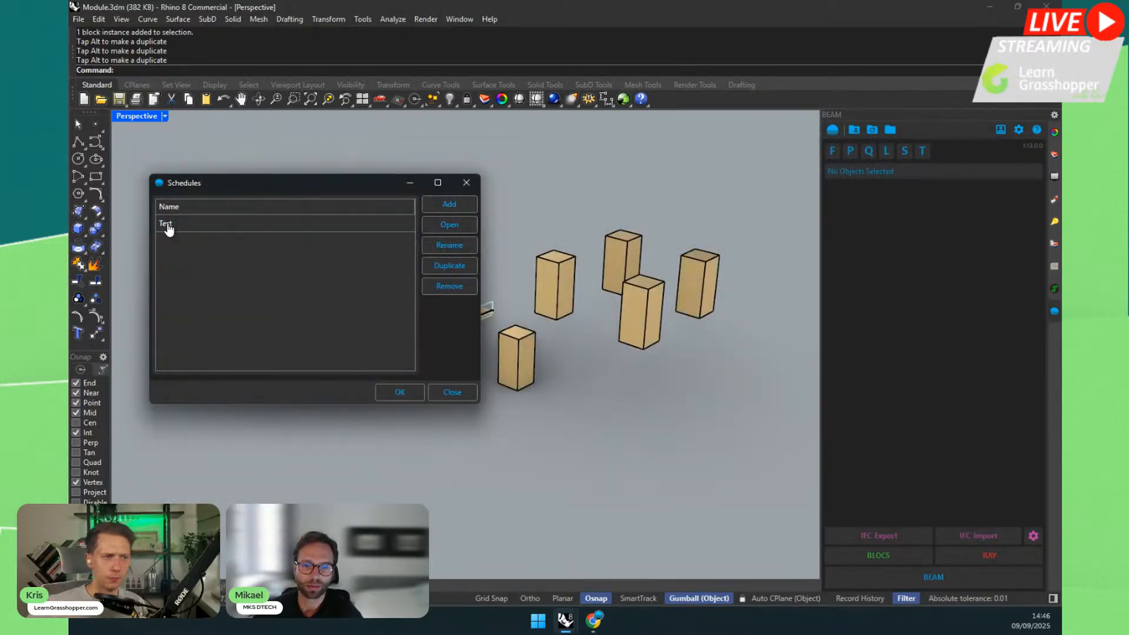
{"action": "double_click", "coordinate": [167, 225]}
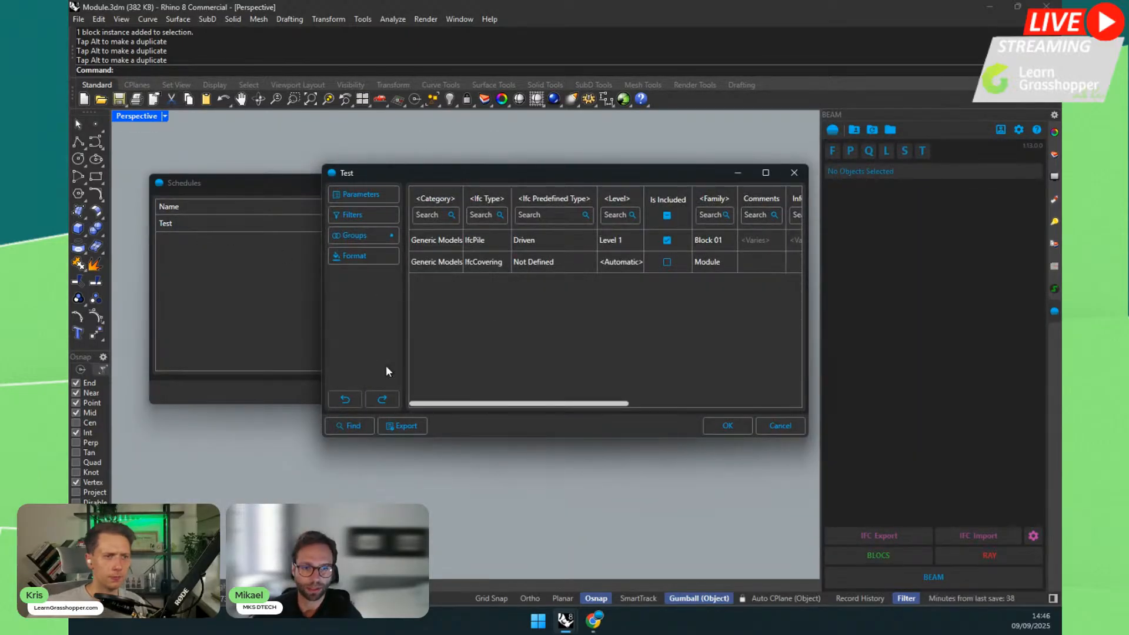
{"action": "left_click_drag", "start_coordinate": [322, 432], "coordinate": [189, 431]}
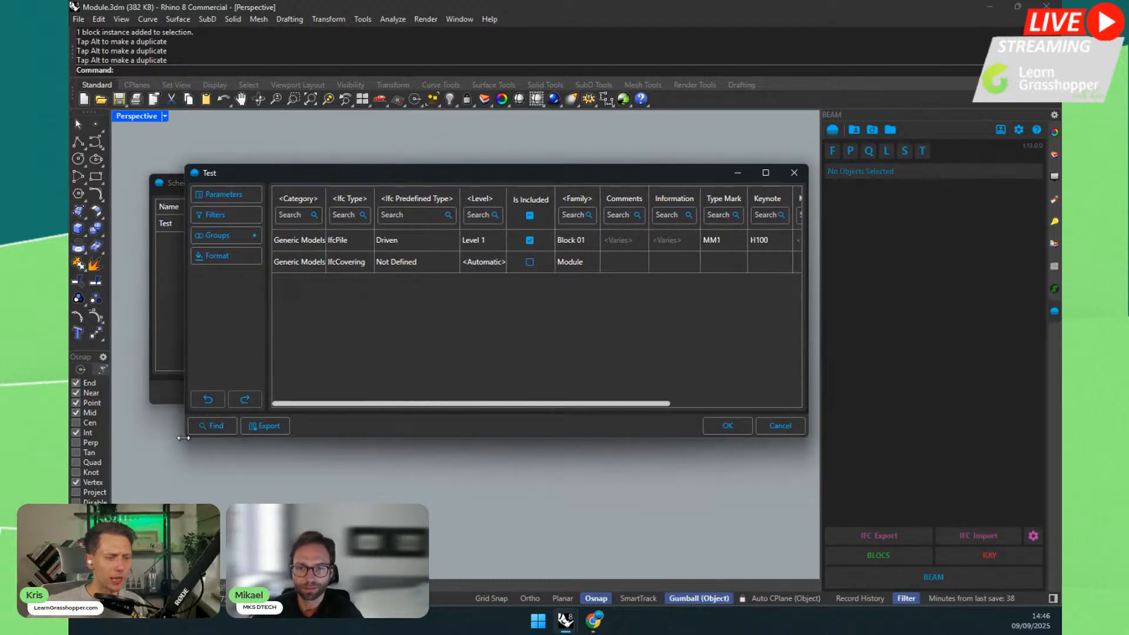
{"action": "left_click_drag", "start_coordinate": [807, 437], "coordinate": [922, 500]}
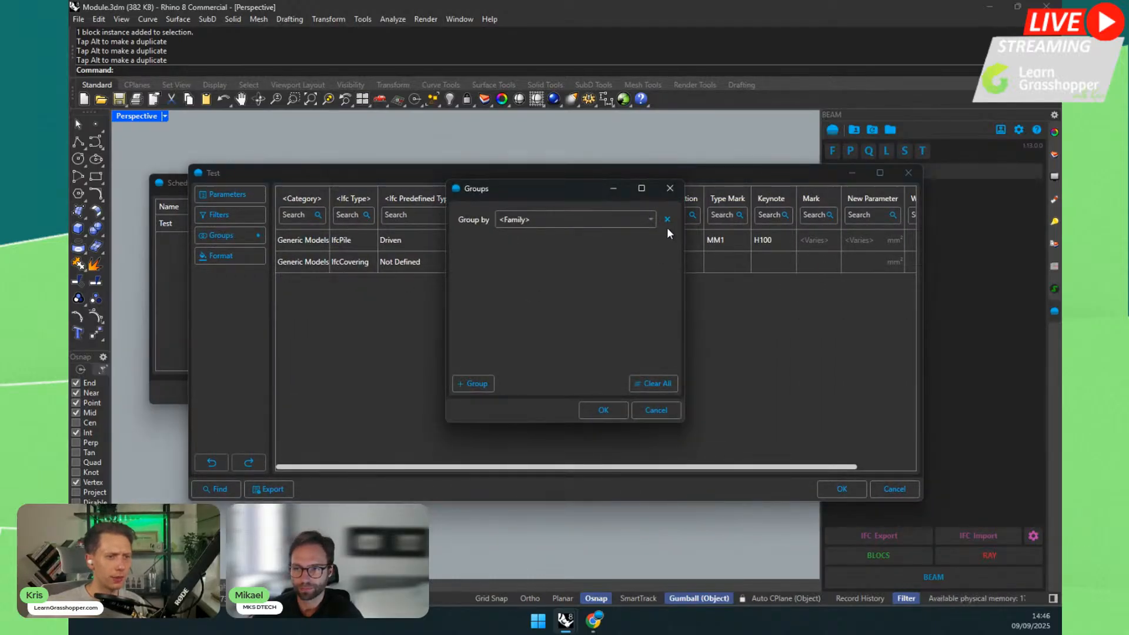
Step: Remove the <Family> grouping from the Test schedule and apply the change
{"action": "left_click", "coordinate": [666, 221]}
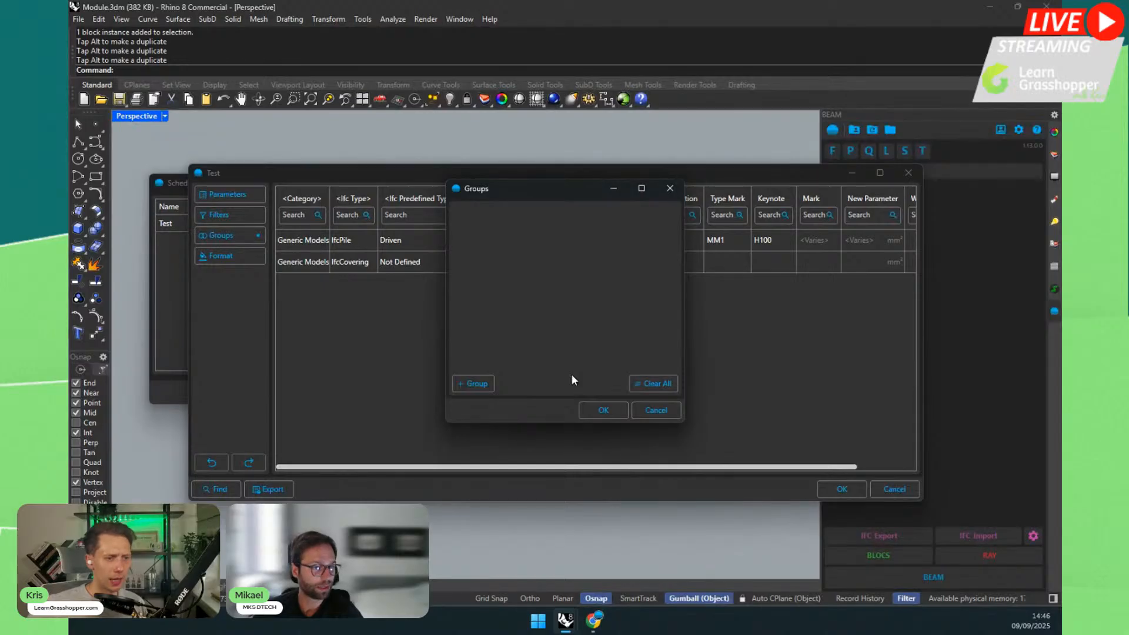
{"action": "left_click", "coordinate": [591, 413]}
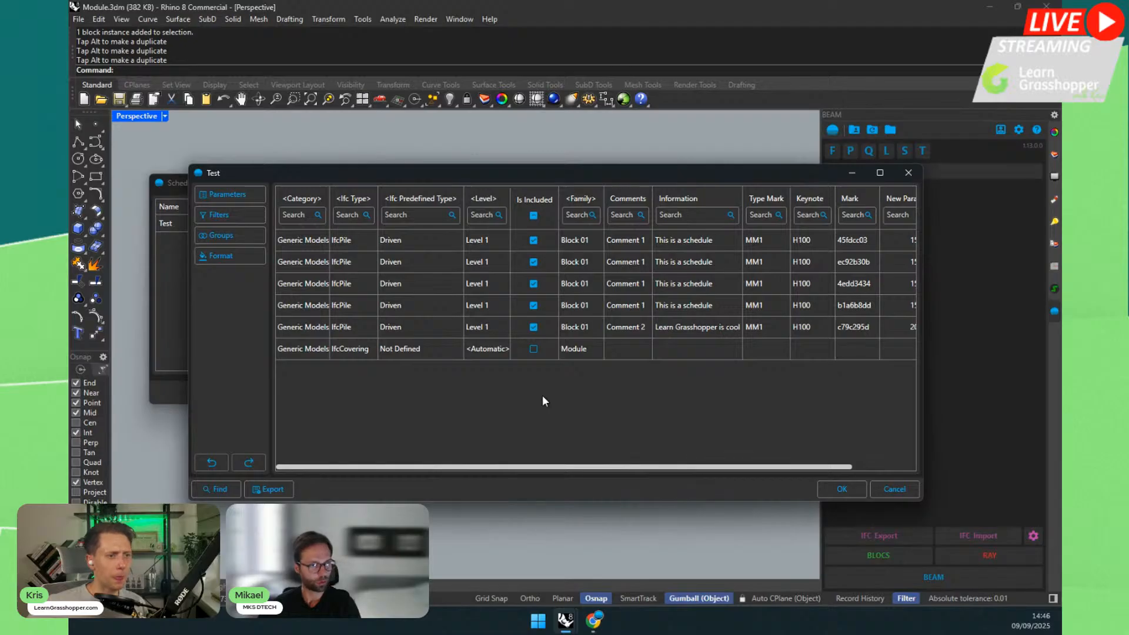
Step: Add a format rule to the schedule that colours New Parameter light green where it equals 150
{"action": "left_click", "coordinate": [235, 260]}
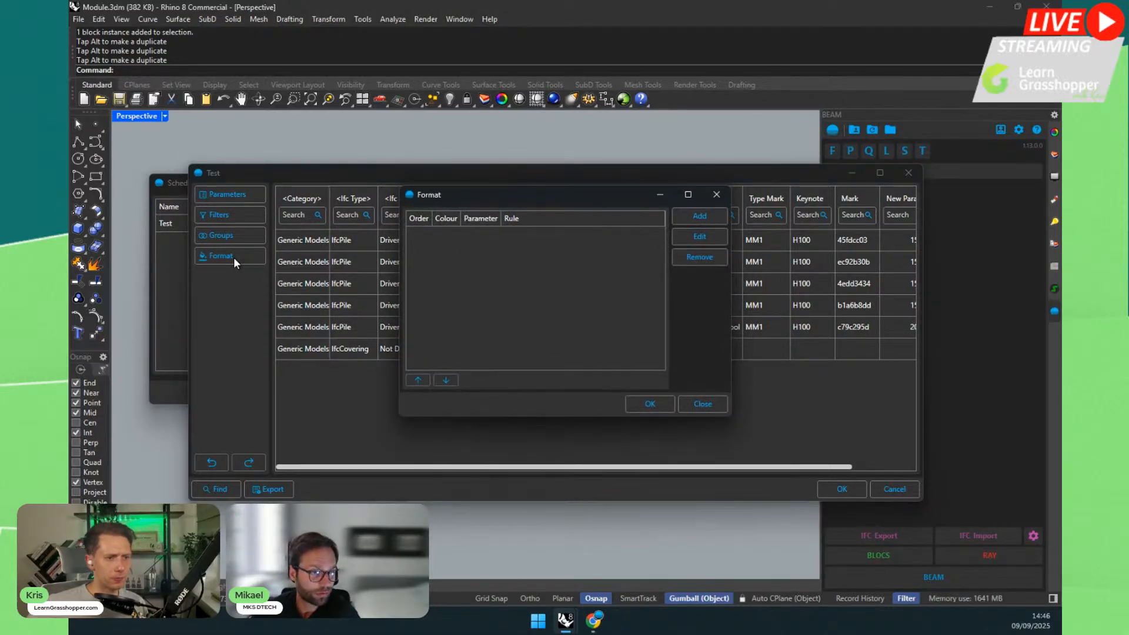
{"action": "left_click_drag", "start_coordinate": [490, 196], "coordinate": [426, 289]}
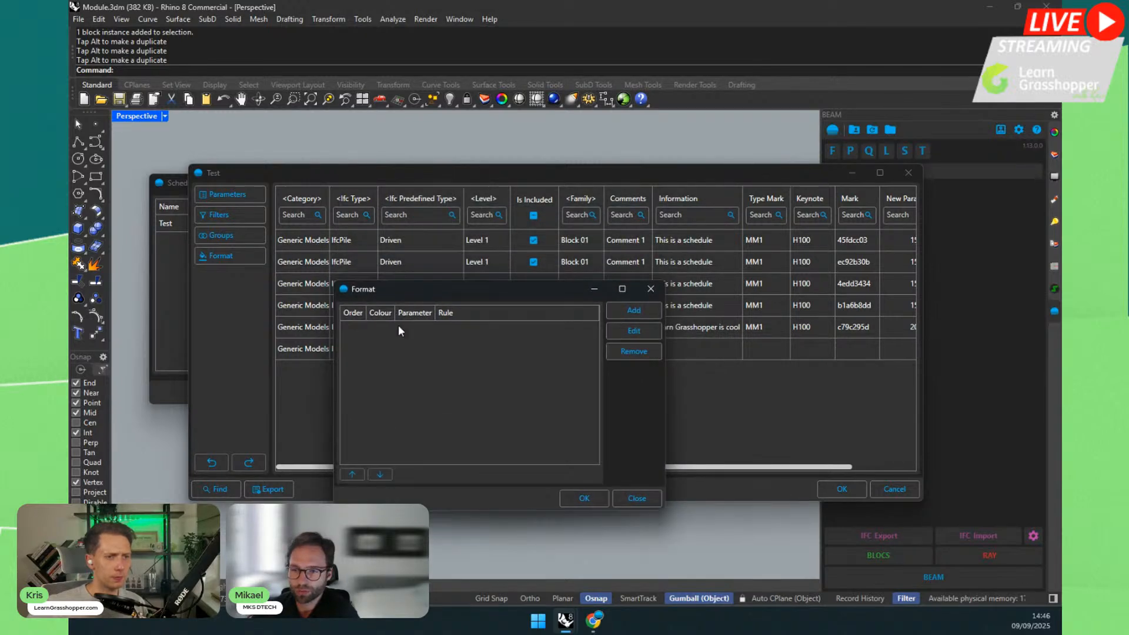
{"action": "left_click", "coordinate": [623, 310]}
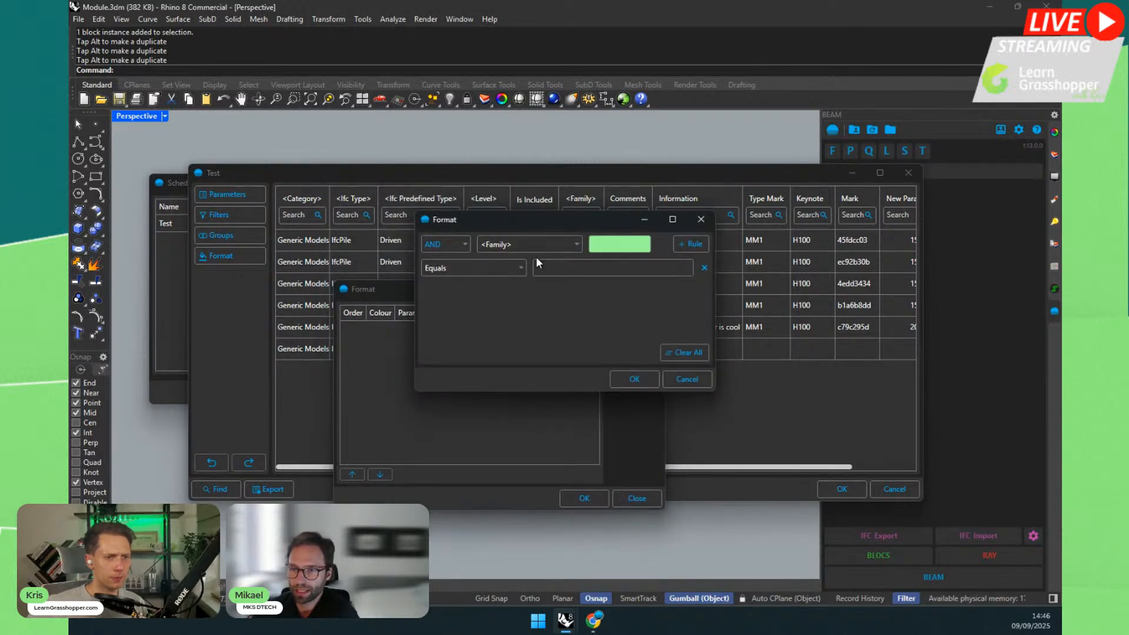
{"action": "left_click", "coordinate": [516, 246]}
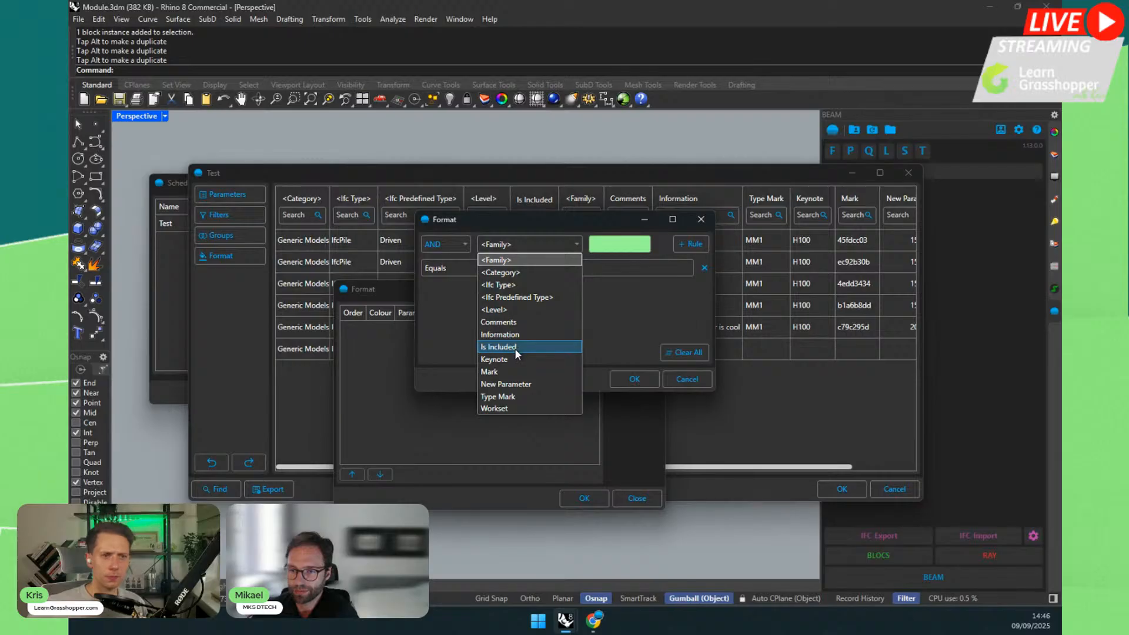
{"action": "left_click", "coordinate": [505, 384]}
{"action": "left_click", "coordinate": [551, 264]}
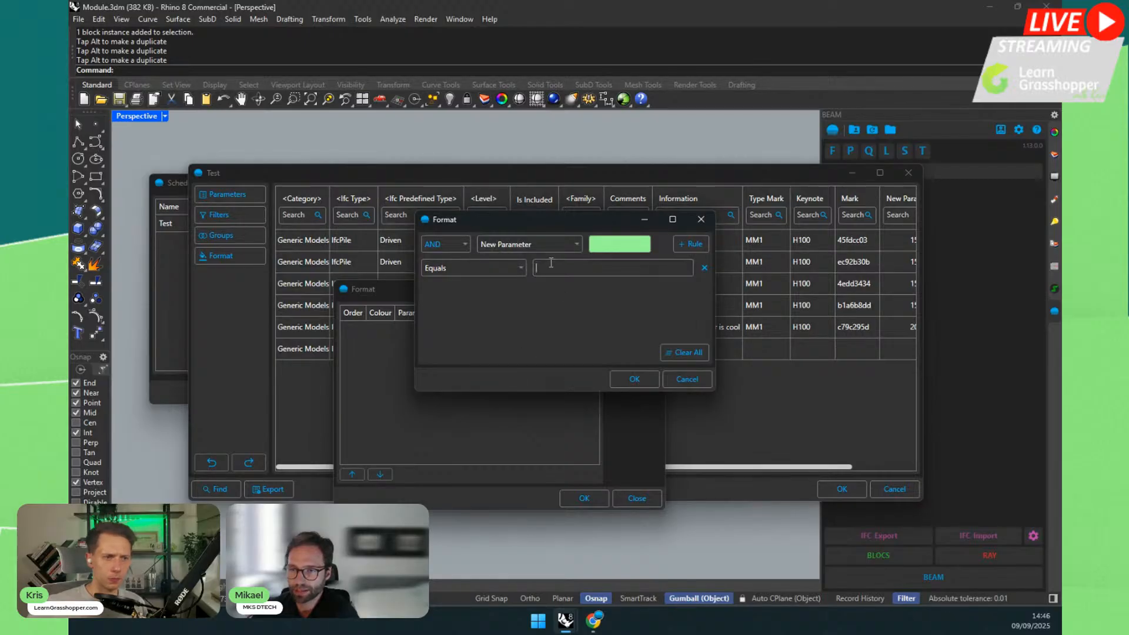
{"action": "type", "text": "150"}
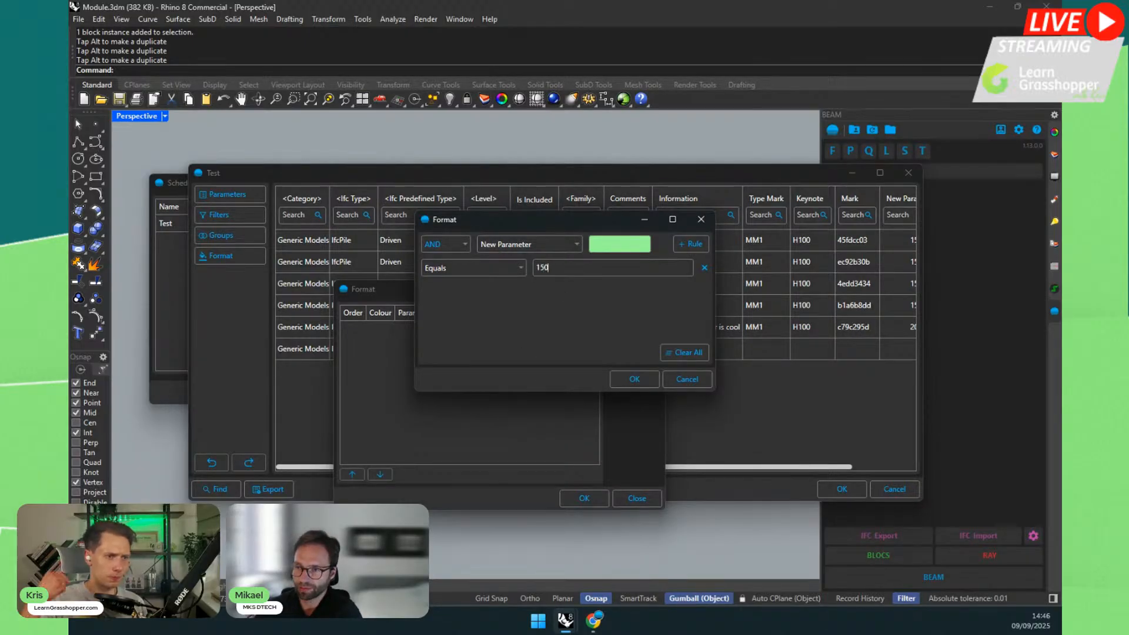
{"action": "left_click", "coordinate": [622, 377]}
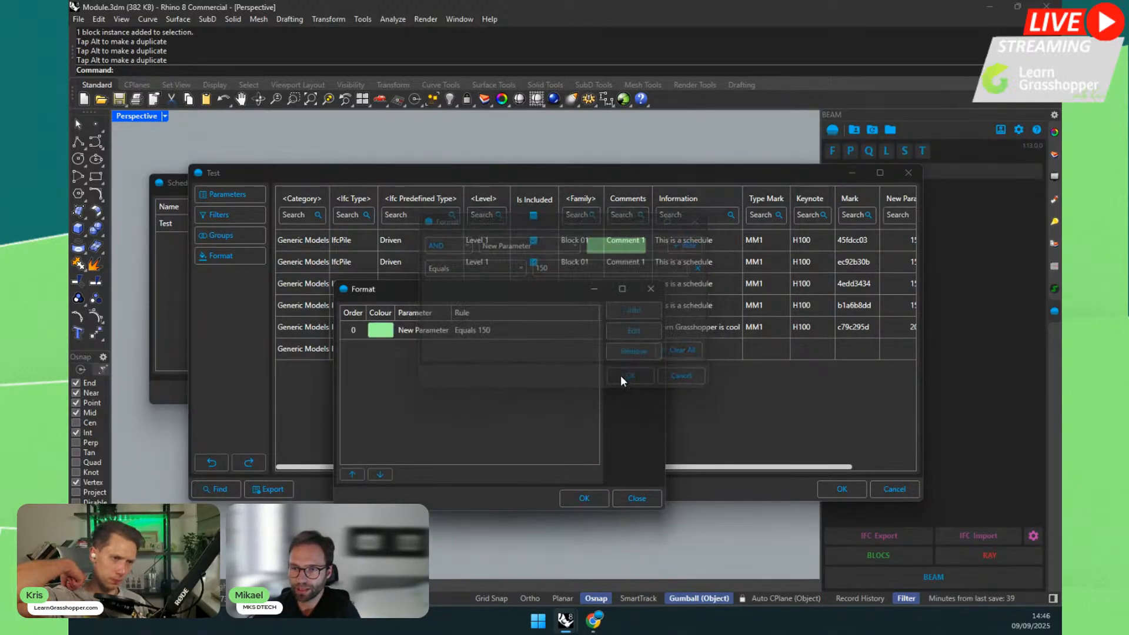
Step: Create a second format rule for New Parameter with the condition Is greater than or equal to 200
{"action": "left_click", "coordinate": [623, 314]}
{"action": "left_click", "coordinate": [500, 246]}
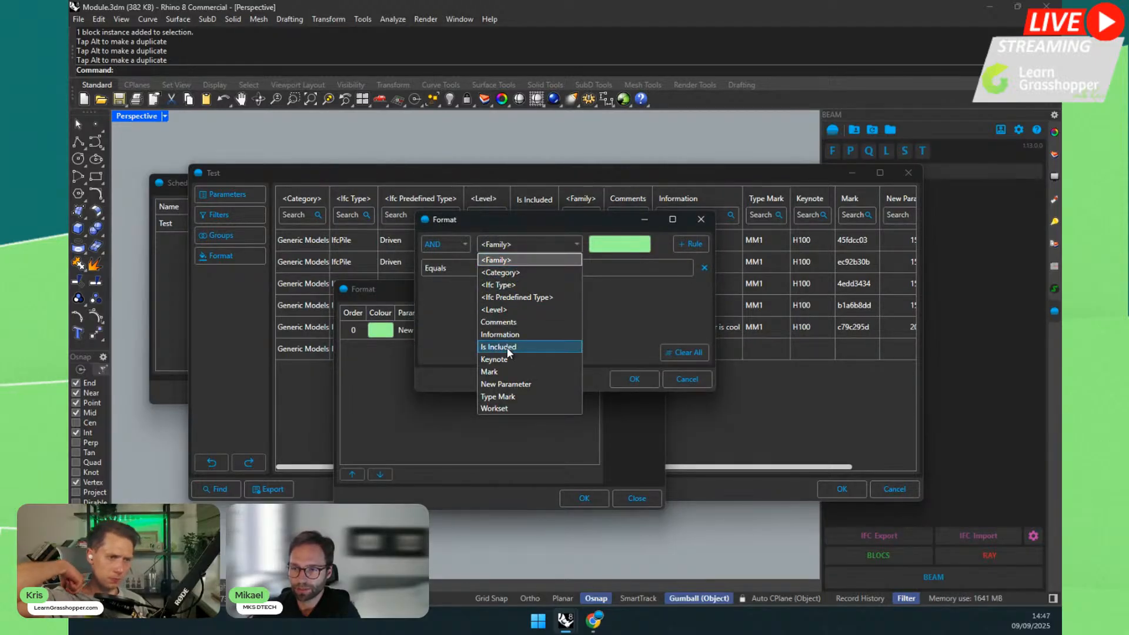
{"action": "left_click", "coordinate": [503, 382]}
{"action": "left_click", "coordinate": [463, 268]}
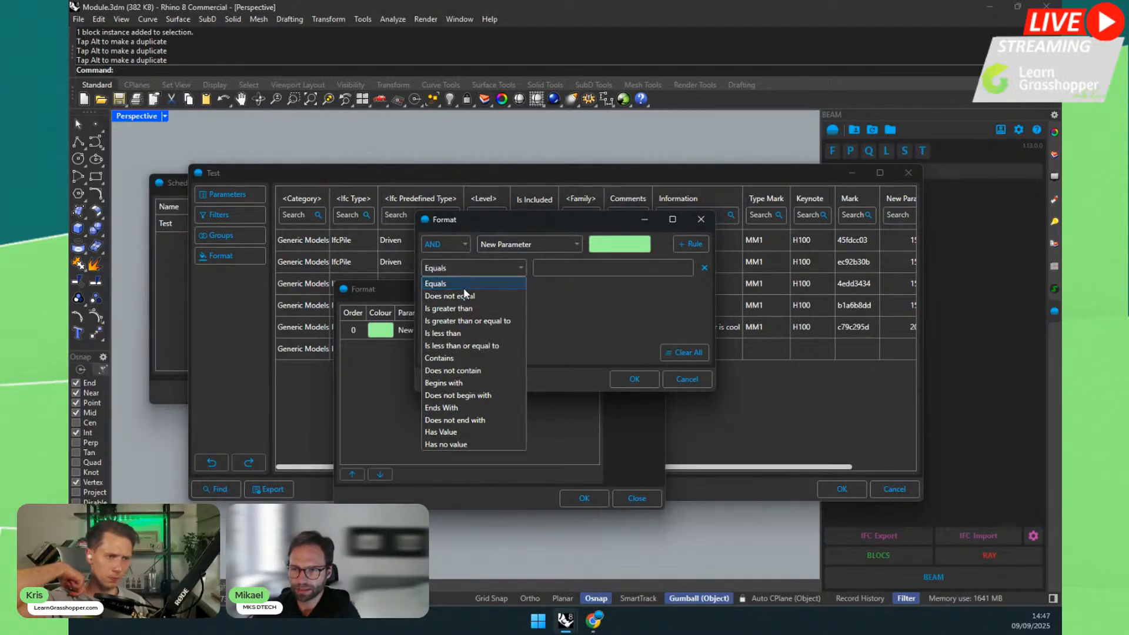
{"action": "left_click", "coordinate": [450, 320]}
{"action": "left_click", "coordinate": [560, 266]}
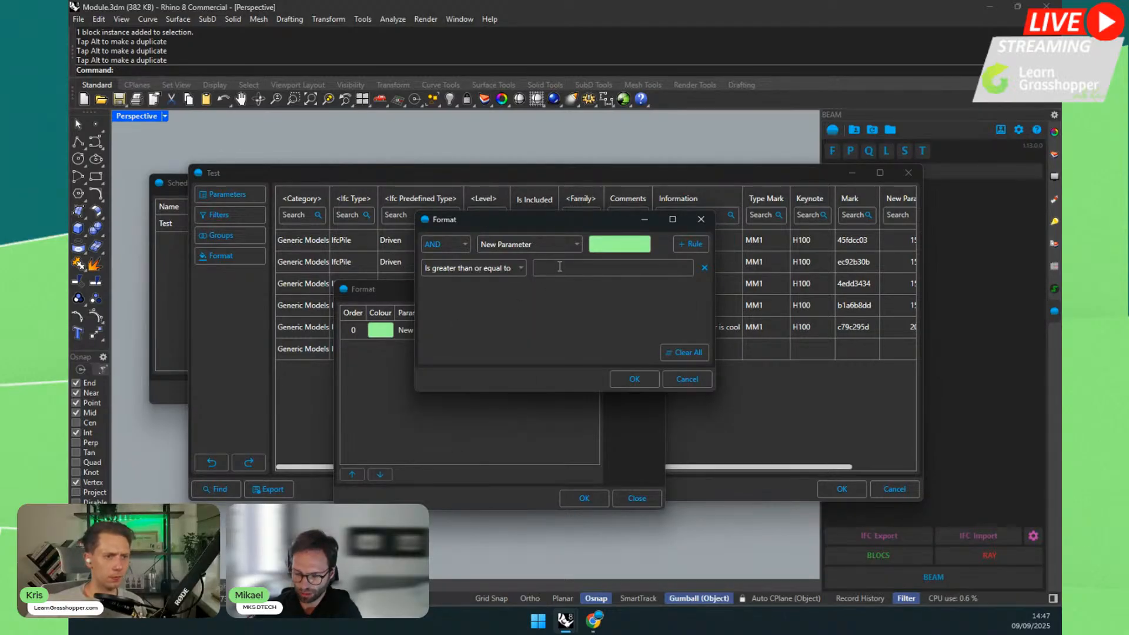
{"action": "type", "text": "200"}
Step: Colour the second format rule red and apply the formatting to the schedule's New Parameter column
{"action": "left_click", "coordinate": [602, 243]}
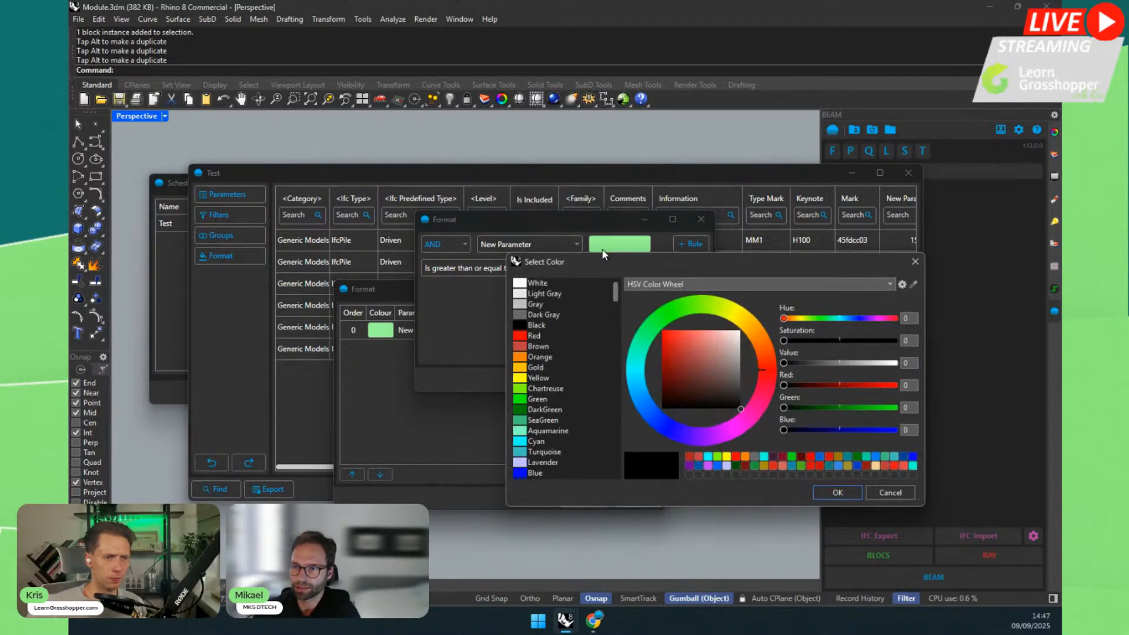
{"action": "left_click_drag", "start_coordinate": [690, 359], "coordinate": [664, 339]}
{"action": "left_click", "coordinate": [838, 497]}
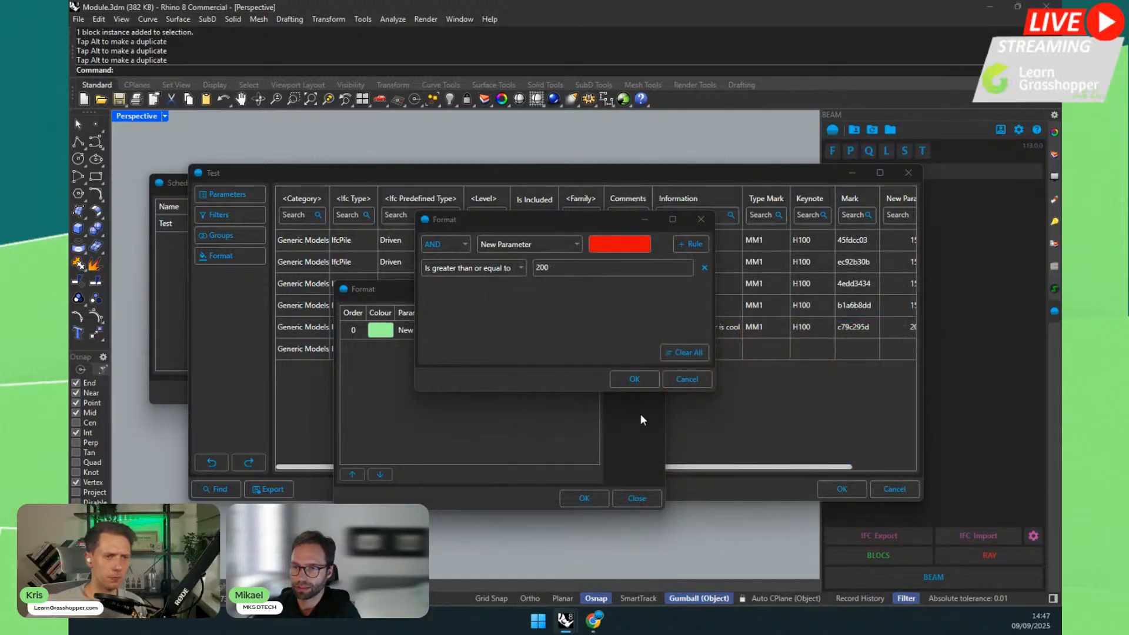
{"action": "left_click", "coordinate": [634, 377]}
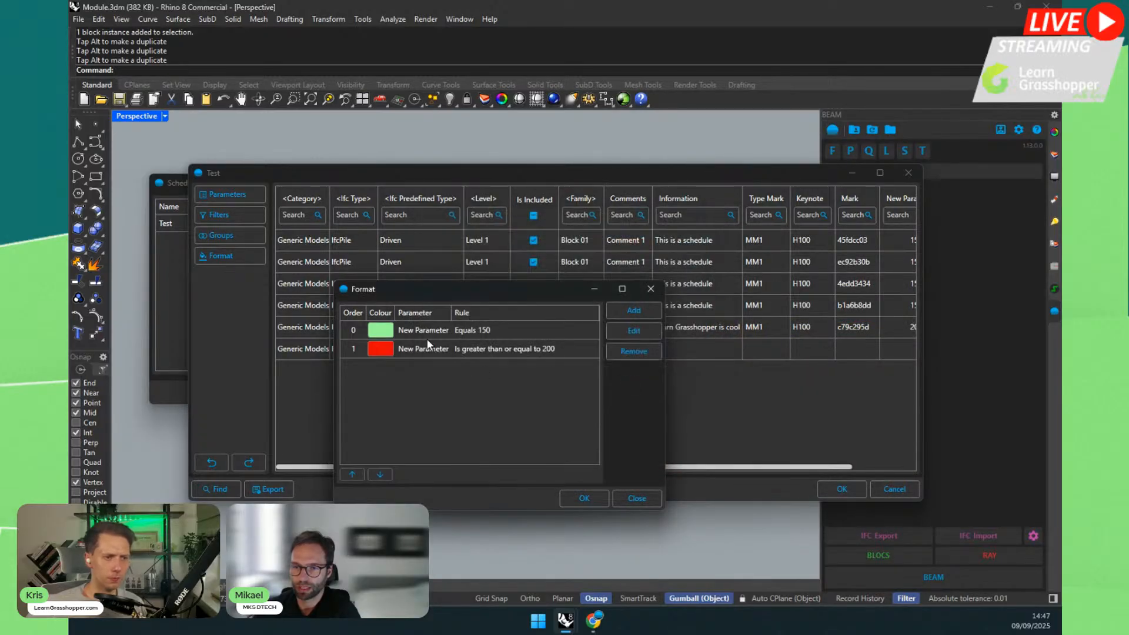
{"action": "left_click", "coordinate": [583, 498]}
{"action": "left_click_drag", "start_coordinate": [355, 466], "coordinate": [510, 474]}
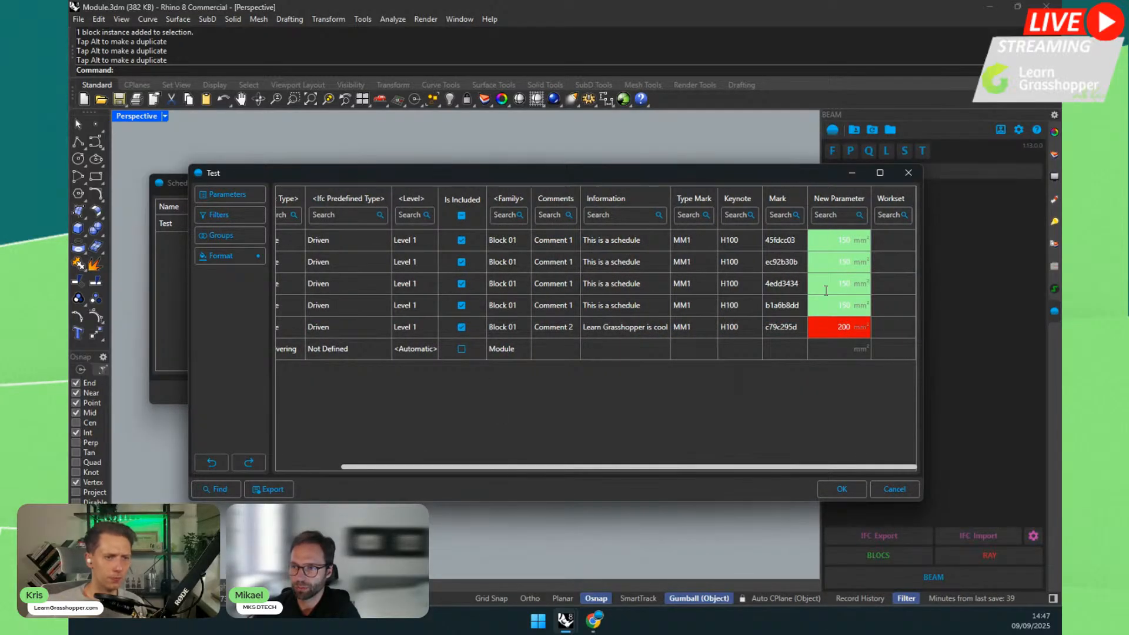
Step: Create a third format rule for <Family> with the condition Equals Block 01
{"action": "left_click", "coordinate": [245, 258]}
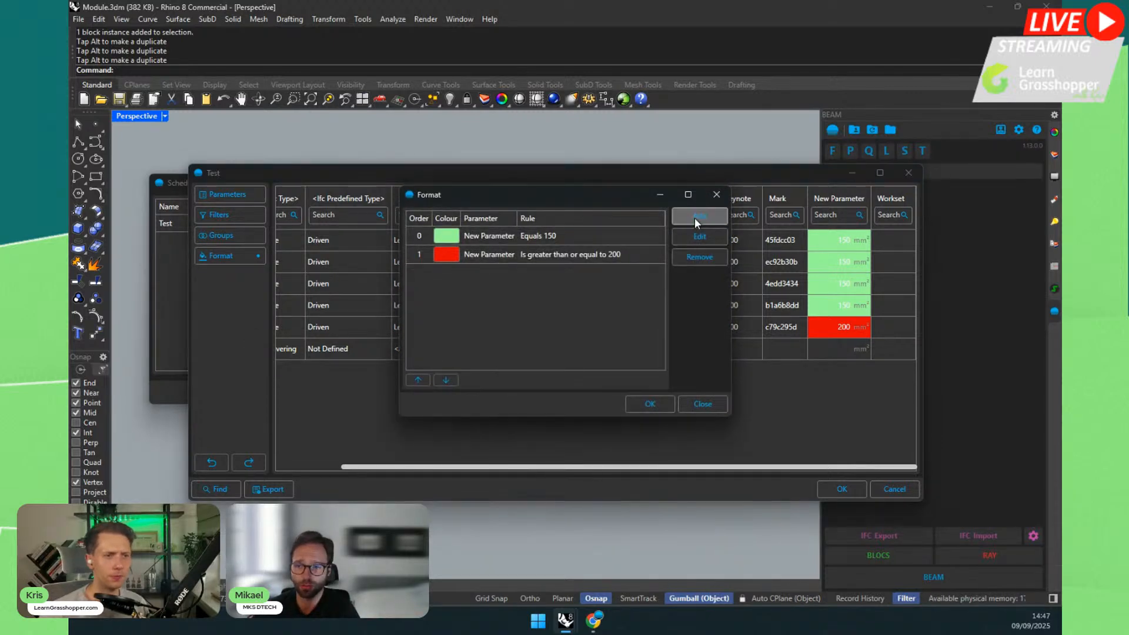
{"action": "left_click_drag", "start_coordinate": [552, 205], "coordinate": [547, 292]}
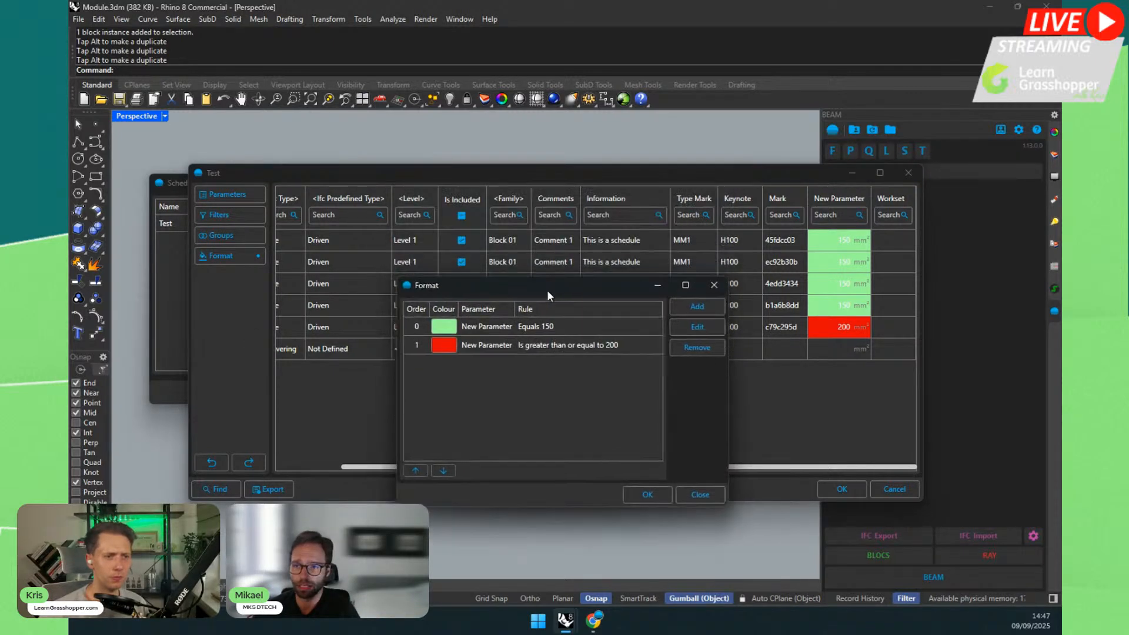
{"action": "left_click", "coordinate": [689, 313]}
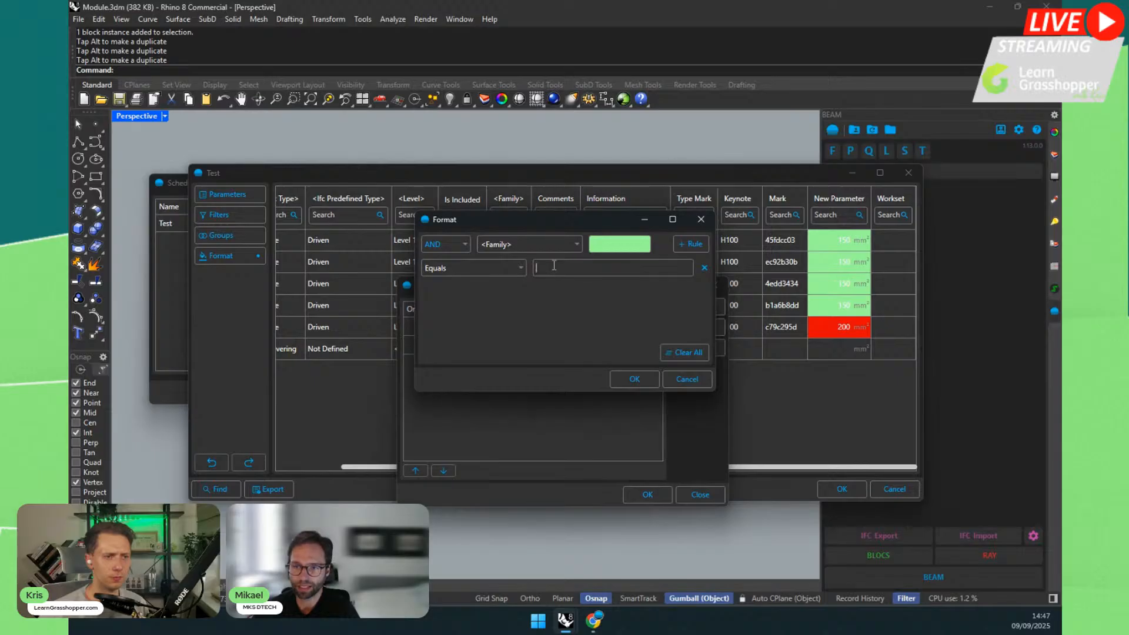
{"action": "type", "text": "BN"}
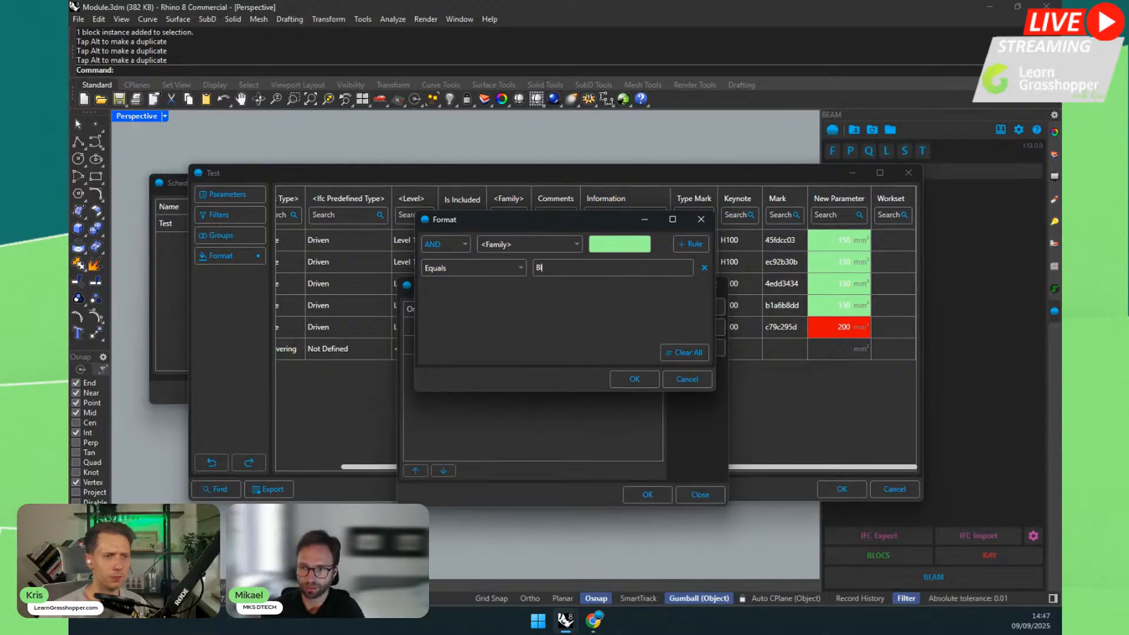
{"action": "type", "text": "ock 01"}
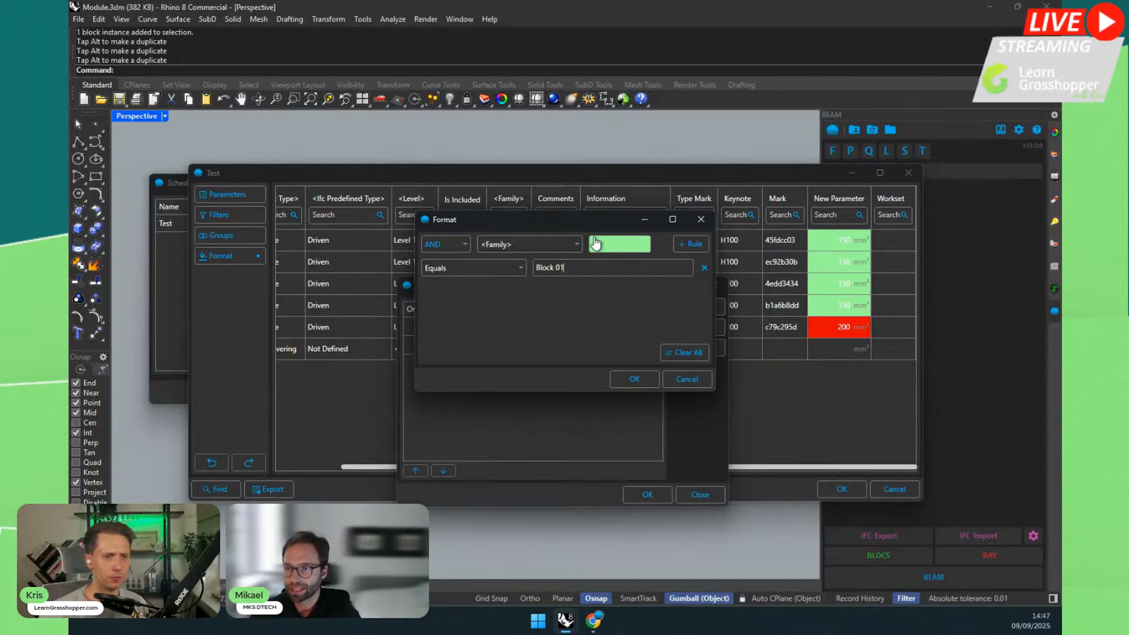
Step: Set the <Family> format rule's colour to SeaGreen and apply the formatting to the schedule
{"action": "left_click", "coordinate": [596, 243]}
{"action": "left_click", "coordinate": [680, 316]}
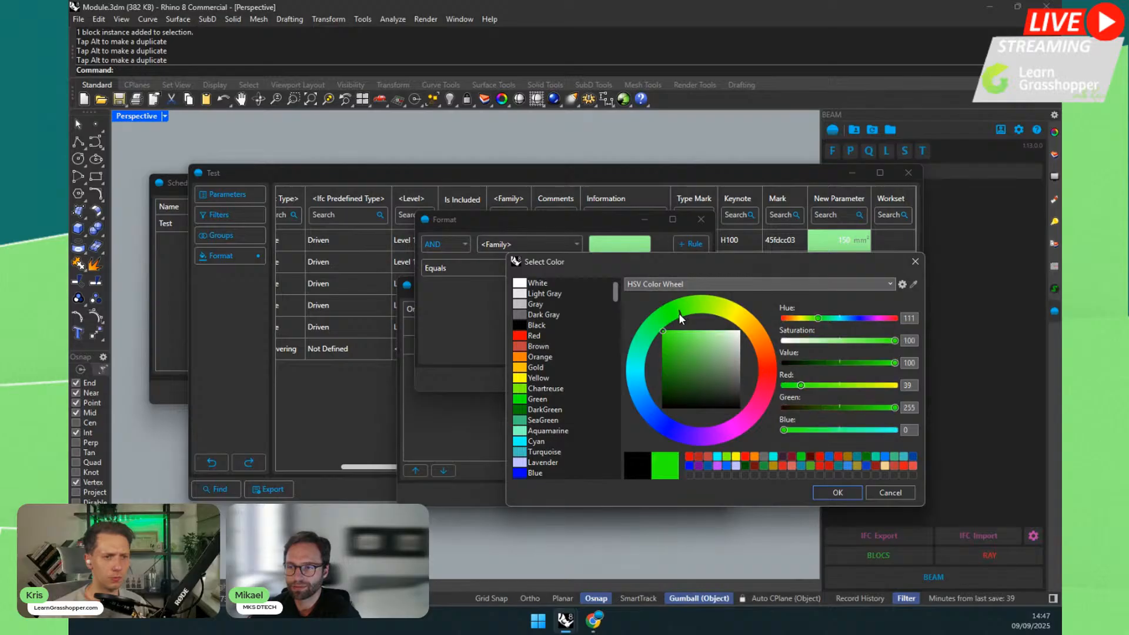
{"action": "left_click", "coordinate": [545, 388]}
{"action": "left_click", "coordinate": [543, 420]}
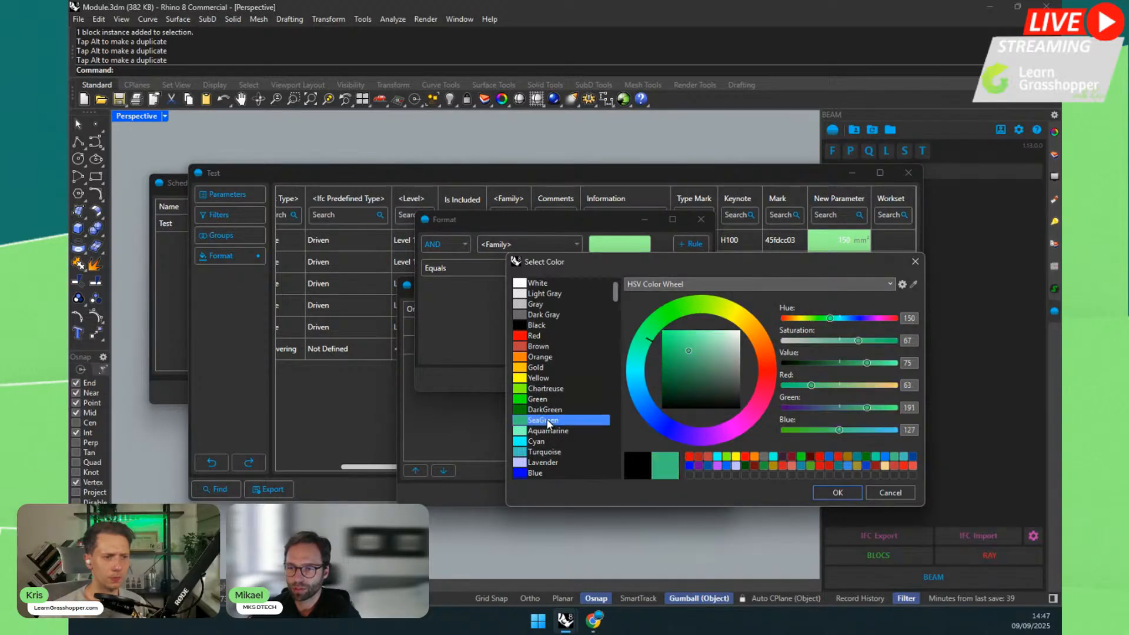
{"action": "left_click", "coordinate": [819, 492]}
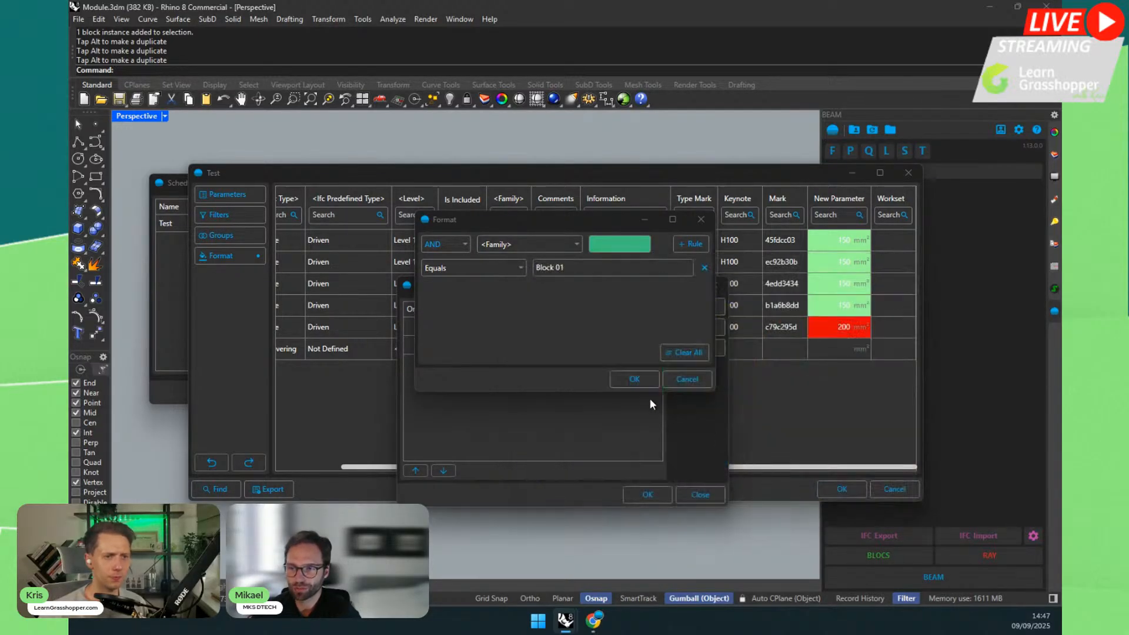
{"action": "left_click", "coordinate": [626, 381]}
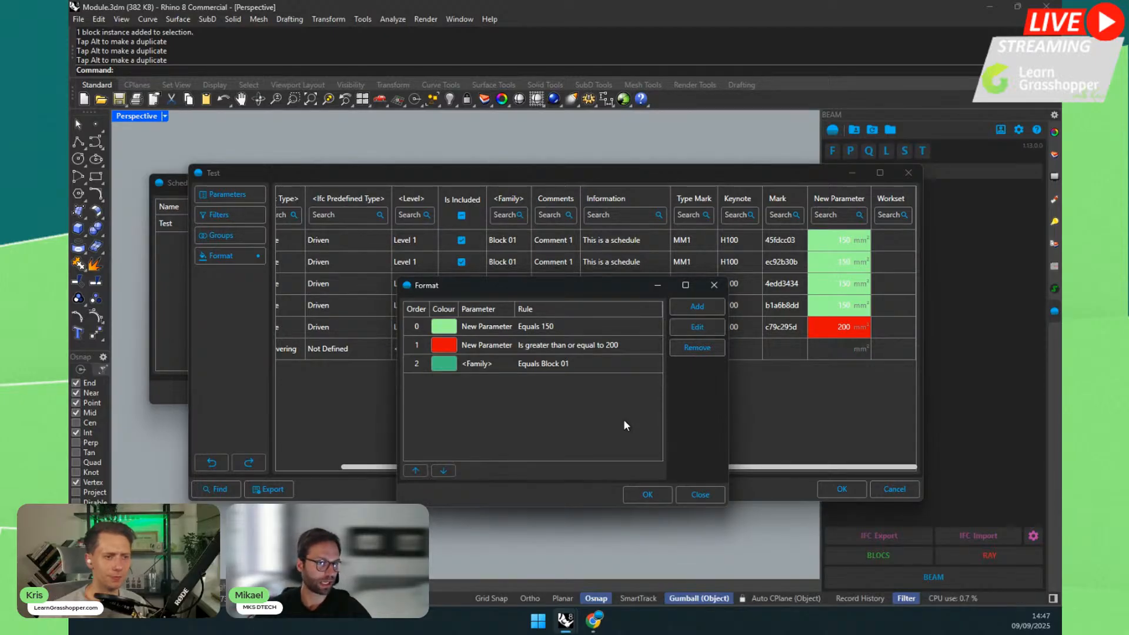
{"action": "left_click", "coordinate": [624, 494]}
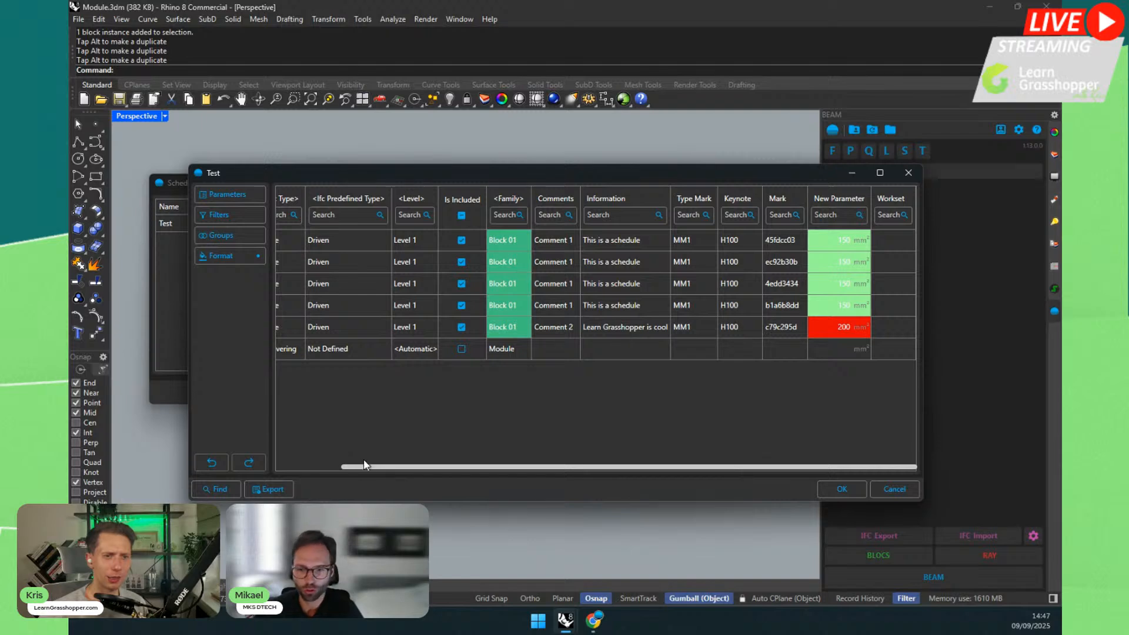
Step: Save the formatted Test schedule and close the schedules list
{"action": "left_click_drag", "start_coordinate": [347, 466], "coordinate": [283, 467]}
{"action": "left_click", "coordinate": [835, 489]}
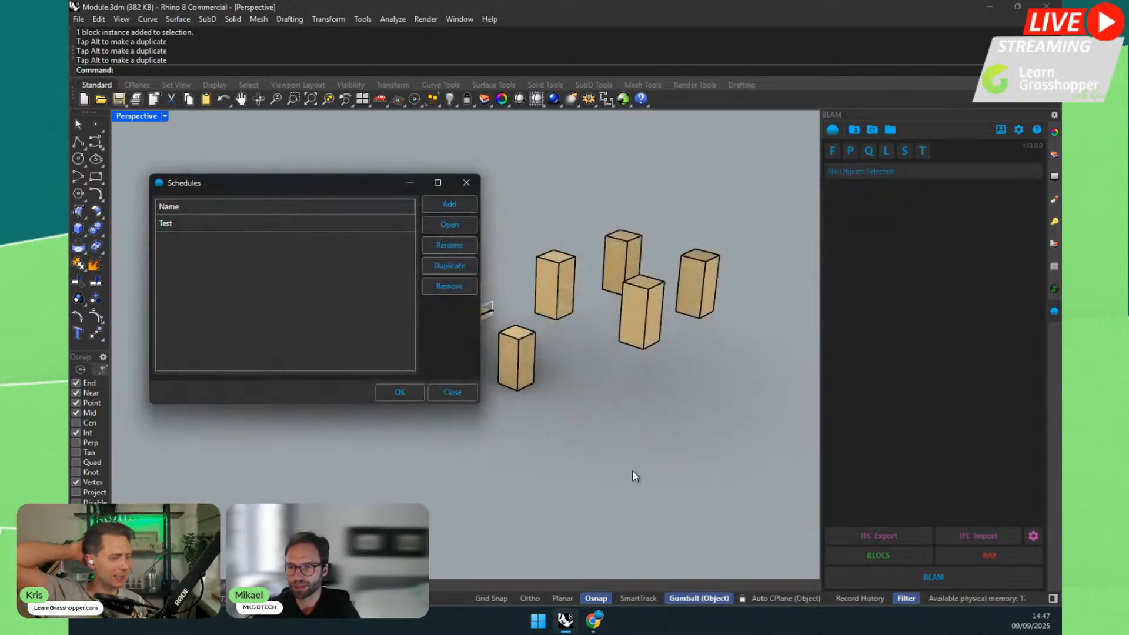
{"action": "left_click", "coordinate": [393, 394]}
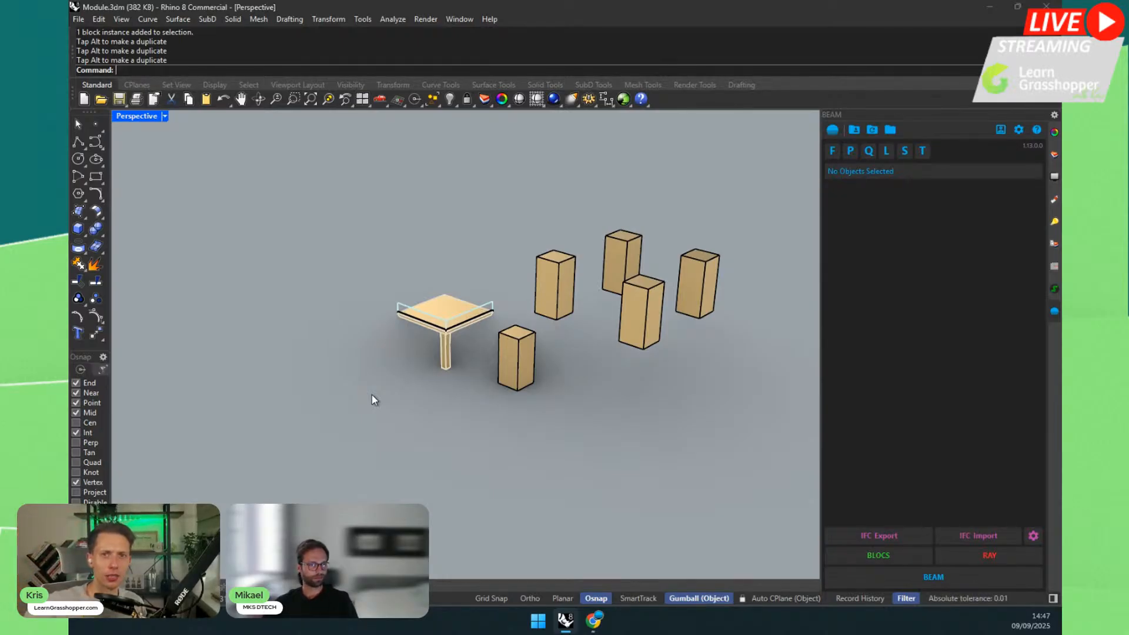
Step: Reopen the Test schedule, enlarge its window to review all formatted columns, and close it with the schedules list
{"action": "left_click", "coordinate": [869, 152]}
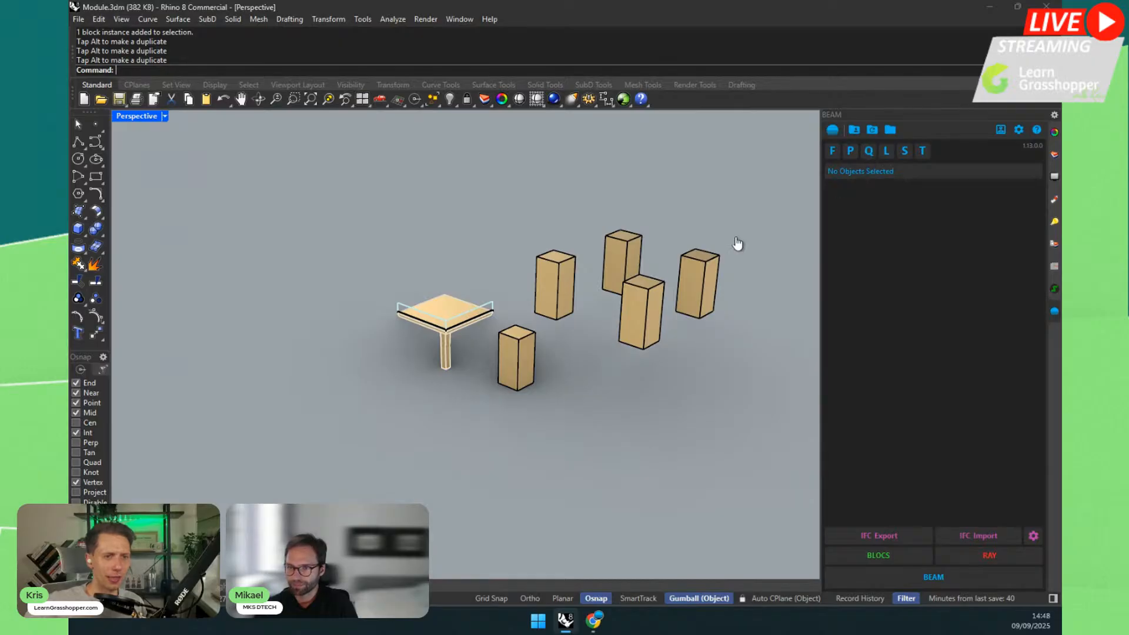
{"action": "double_click", "coordinate": [421, 236]}
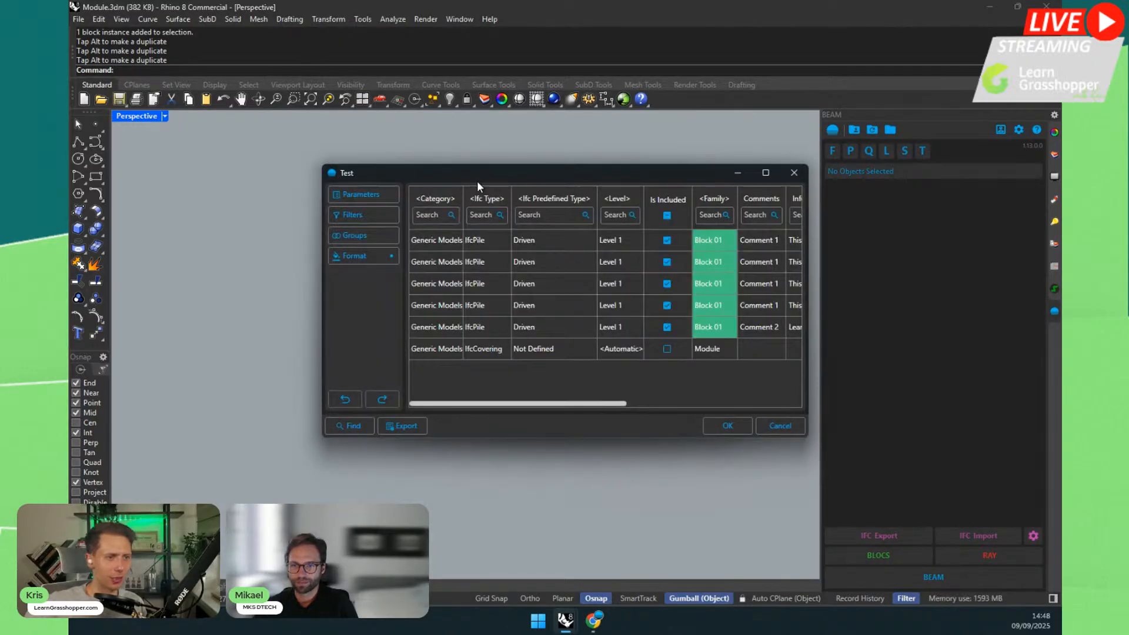
{"action": "left_click_drag", "start_coordinate": [477, 181], "coordinate": [337, 189]}
{"action": "left_click_drag", "start_coordinate": [666, 459], "coordinate": [1020, 479]}
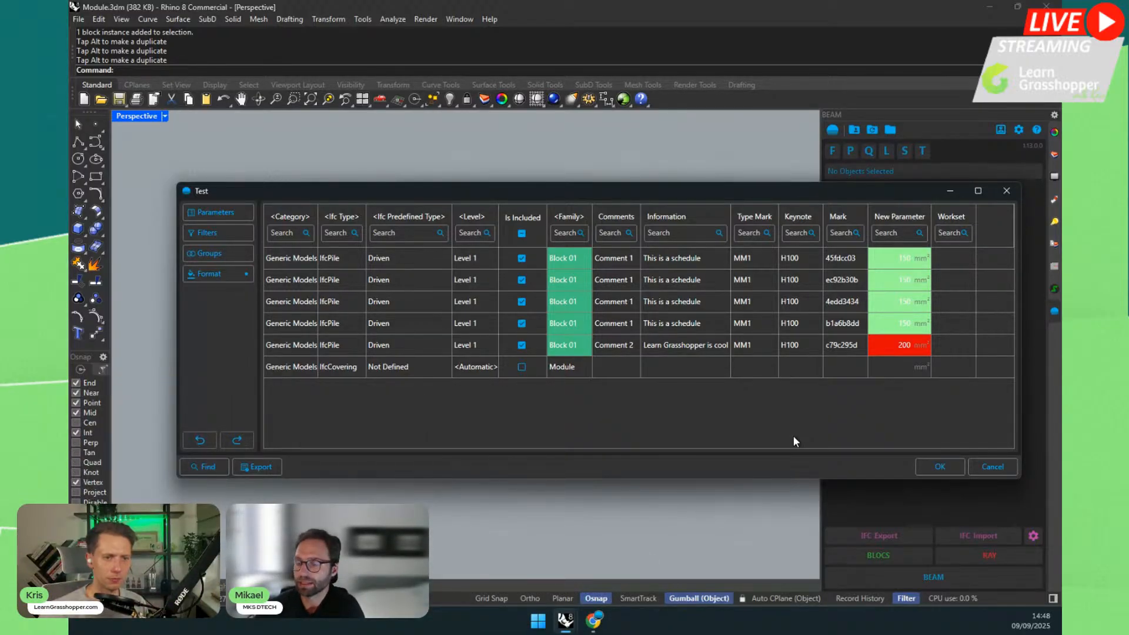
{"action": "left_click", "coordinate": [1008, 469]}
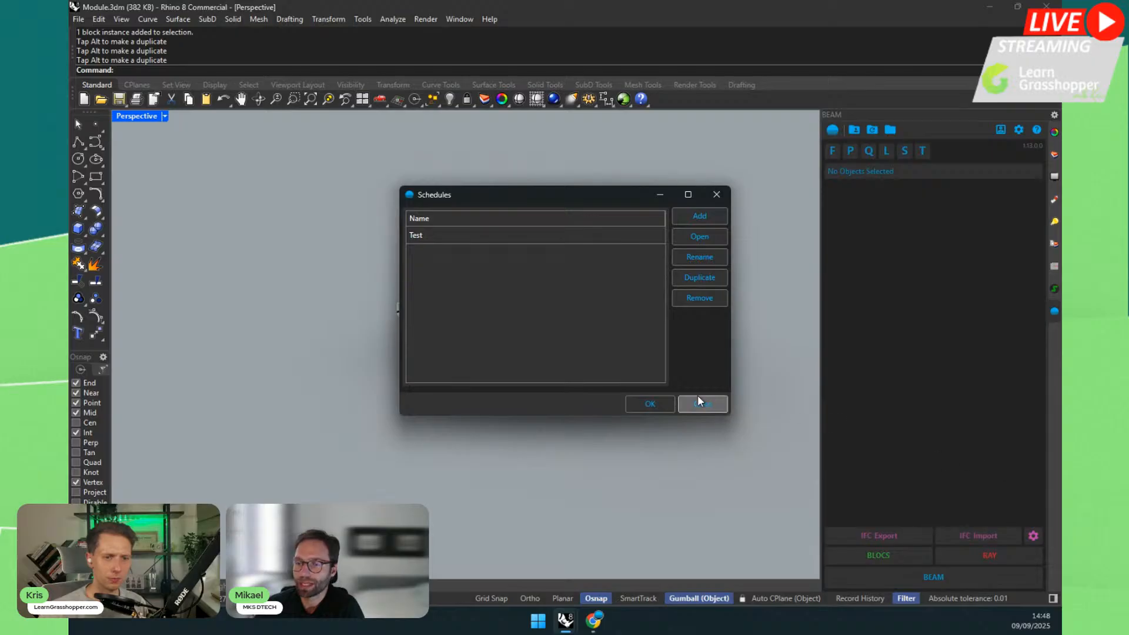
{"action": "left_click", "coordinate": [650, 404]}
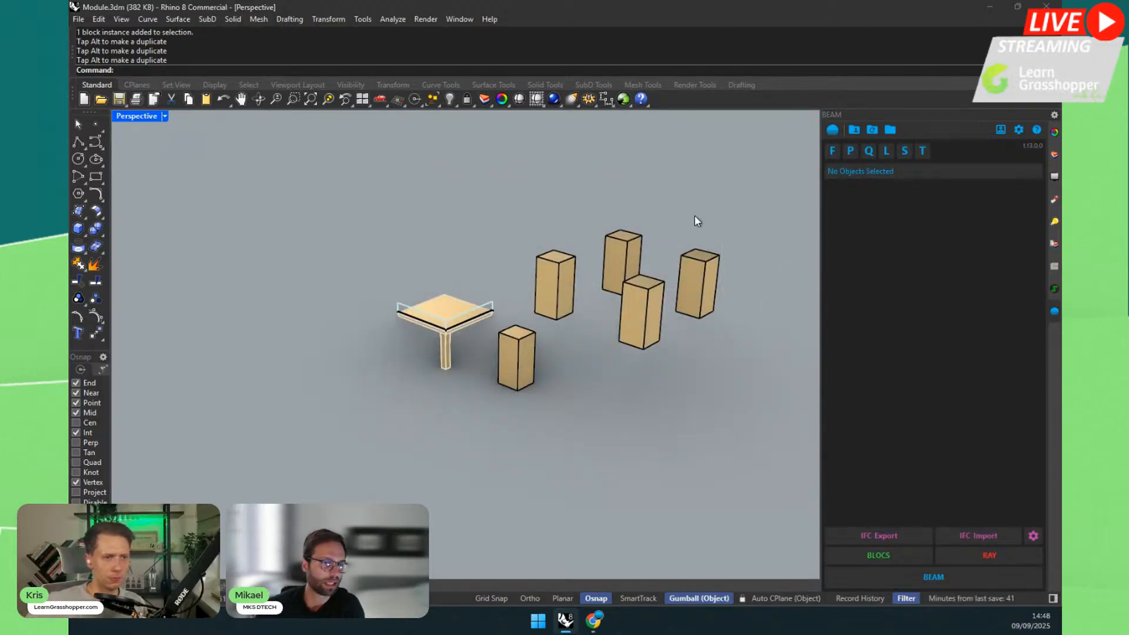
Step: Review the project's parameters with their groups, types and property sets, and close the list
{"action": "left_click", "coordinate": [851, 152]}
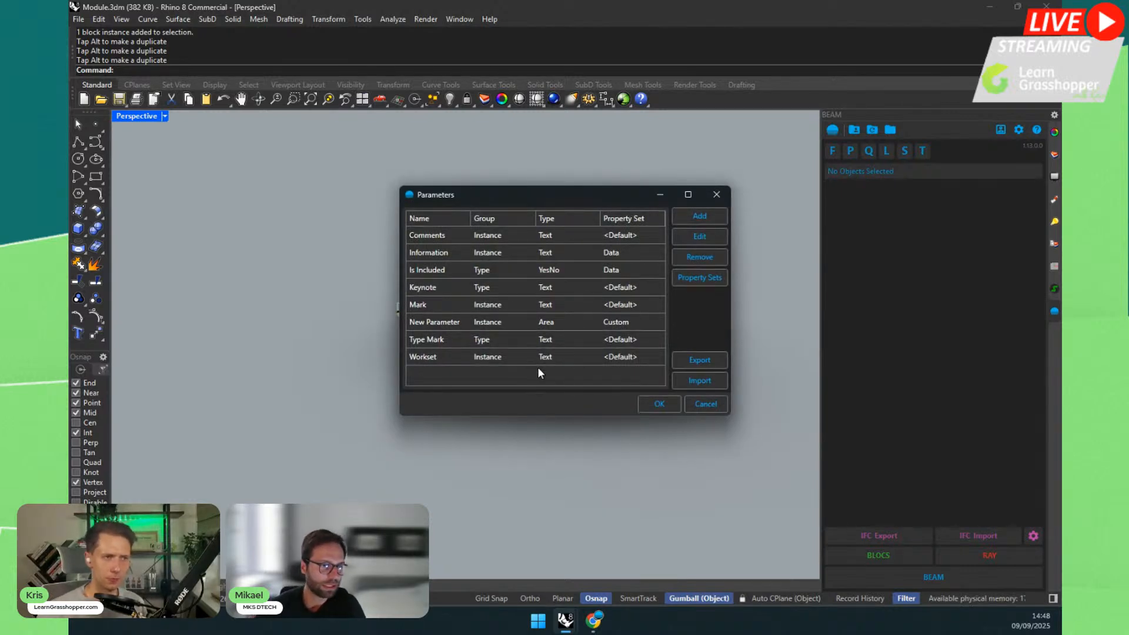
{"action": "left_click", "coordinate": [653, 402]}
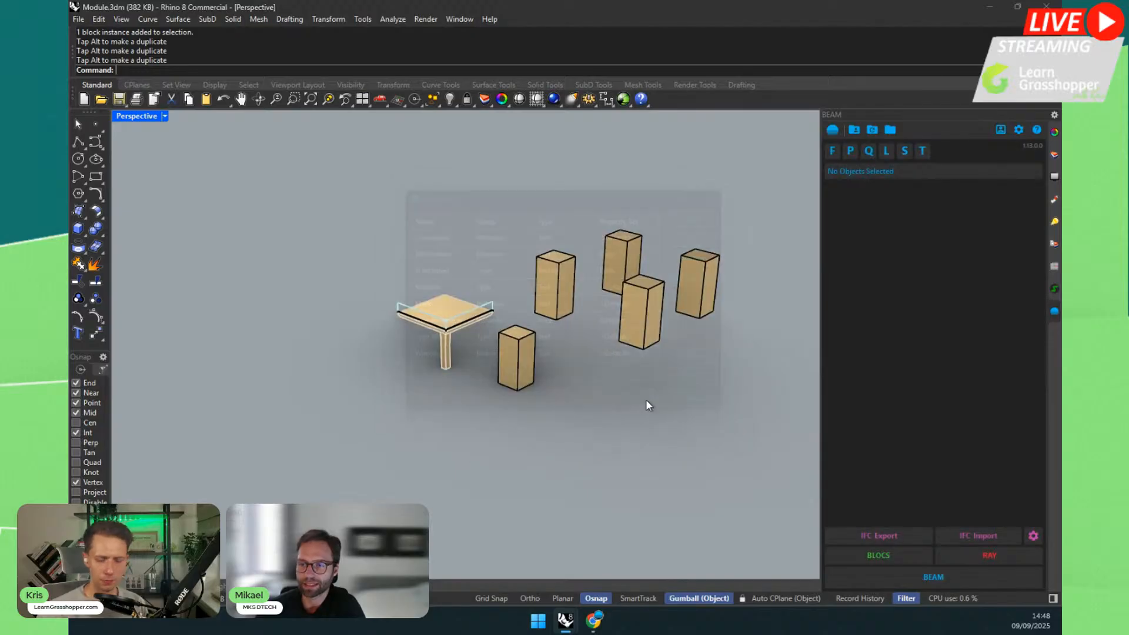
Step: Review the BEAM family, parameter and IFC data of the block nearest the table-like module, and clear the selection
{"action": "left_click", "coordinate": [498, 348]}
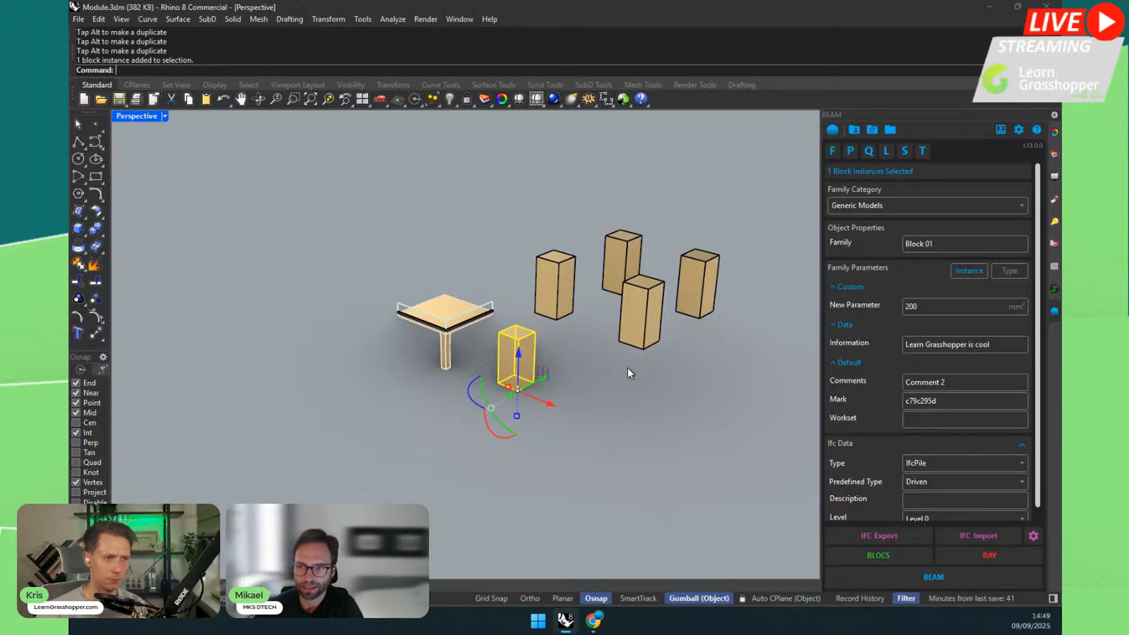
{"action": "right_click_drag", "start_coordinate": [627, 370], "coordinate": [540, 372], "text": "shift"}
{"action": "left_click", "coordinate": [549, 382]}
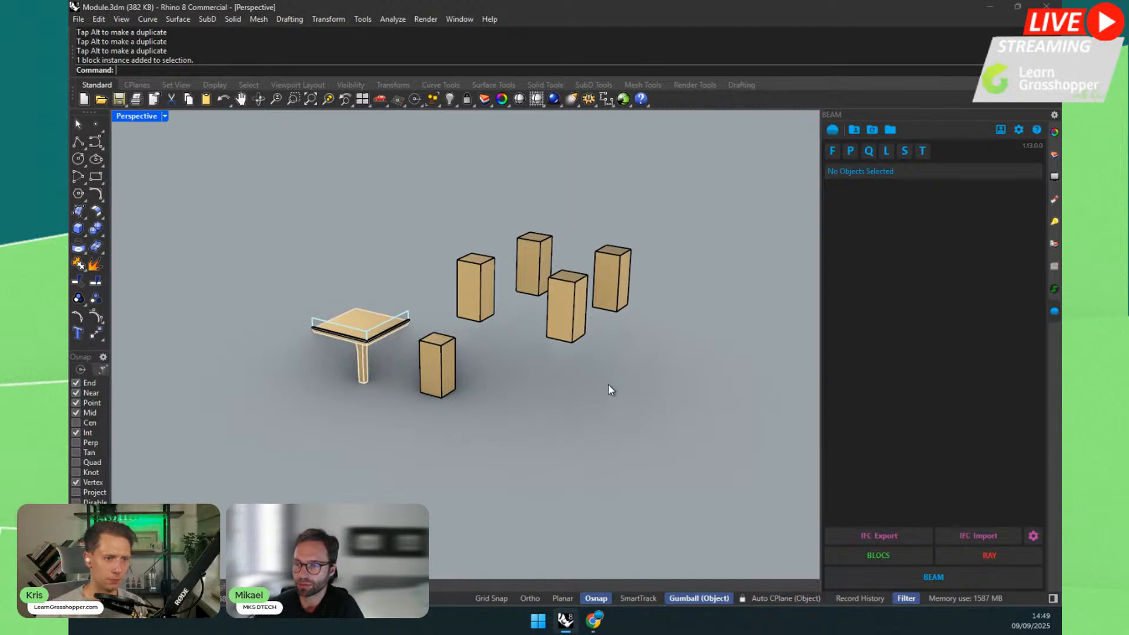
Step: Open the Test schedule, locate the third row's block in the model with Find, and close the schedule and the schedules list
{"action": "left_click", "coordinate": [872, 156]}
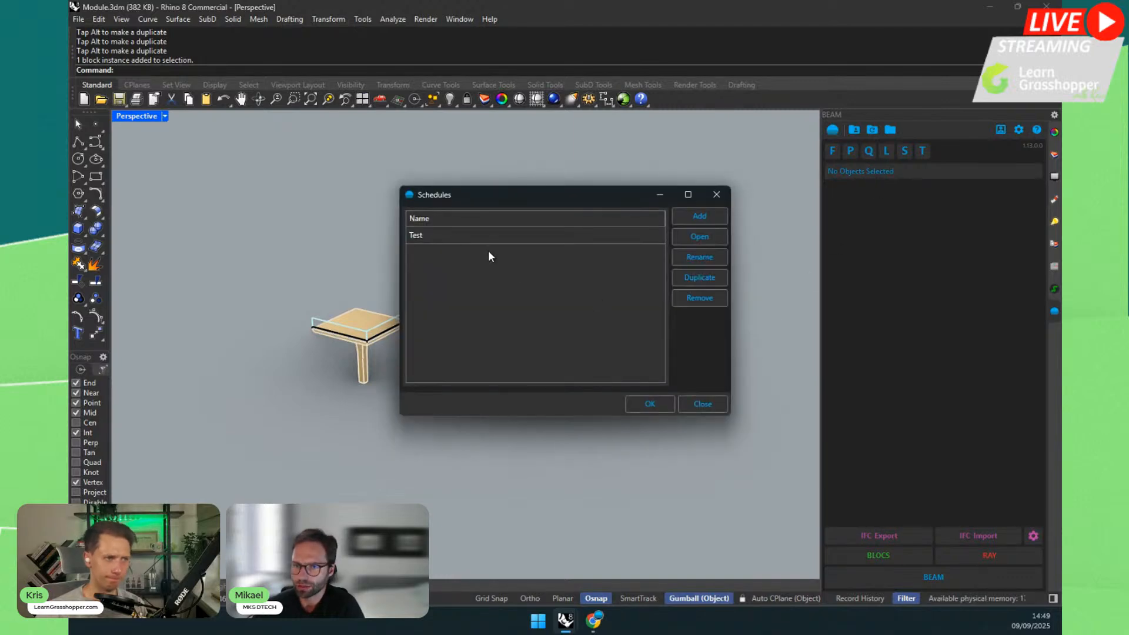
{"action": "double_click", "coordinate": [418, 236]}
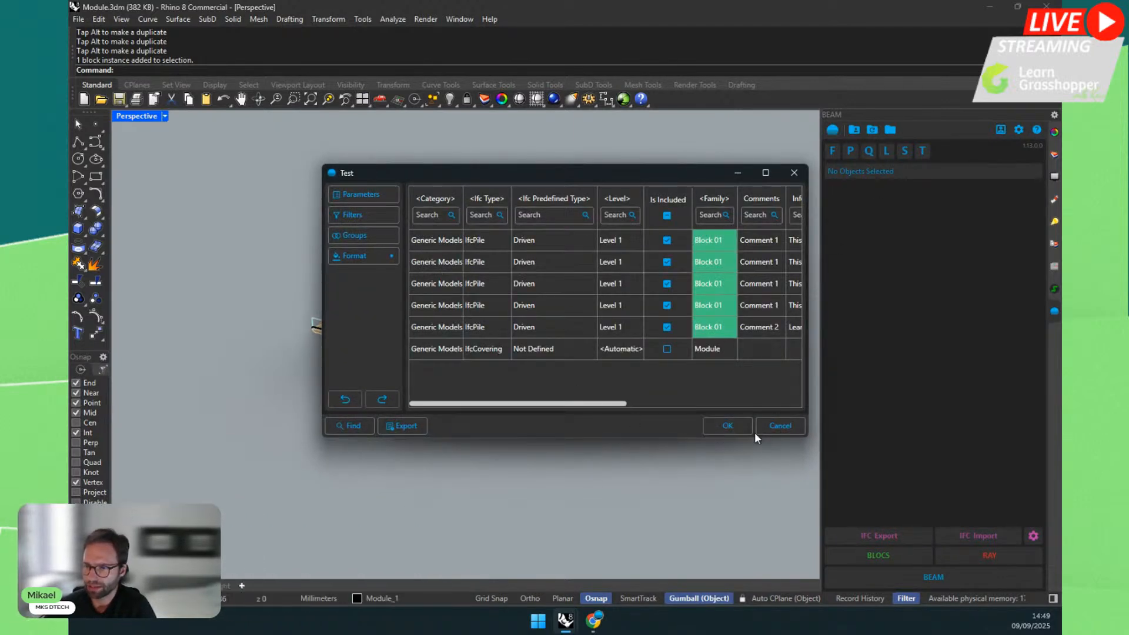
{"action": "left_click_drag", "start_coordinate": [476, 173], "coordinate": [742, 177]}
{"action": "left_click", "coordinate": [723, 288]}
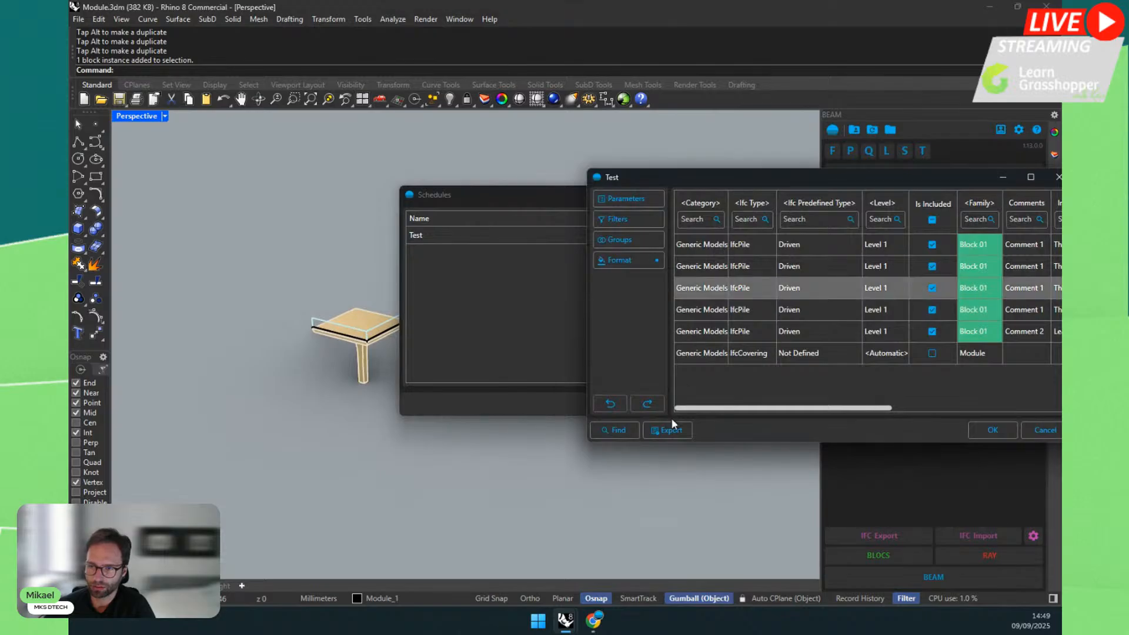
{"action": "left_click", "coordinate": [609, 430]}
{"action": "left_click", "coordinate": [994, 432]}
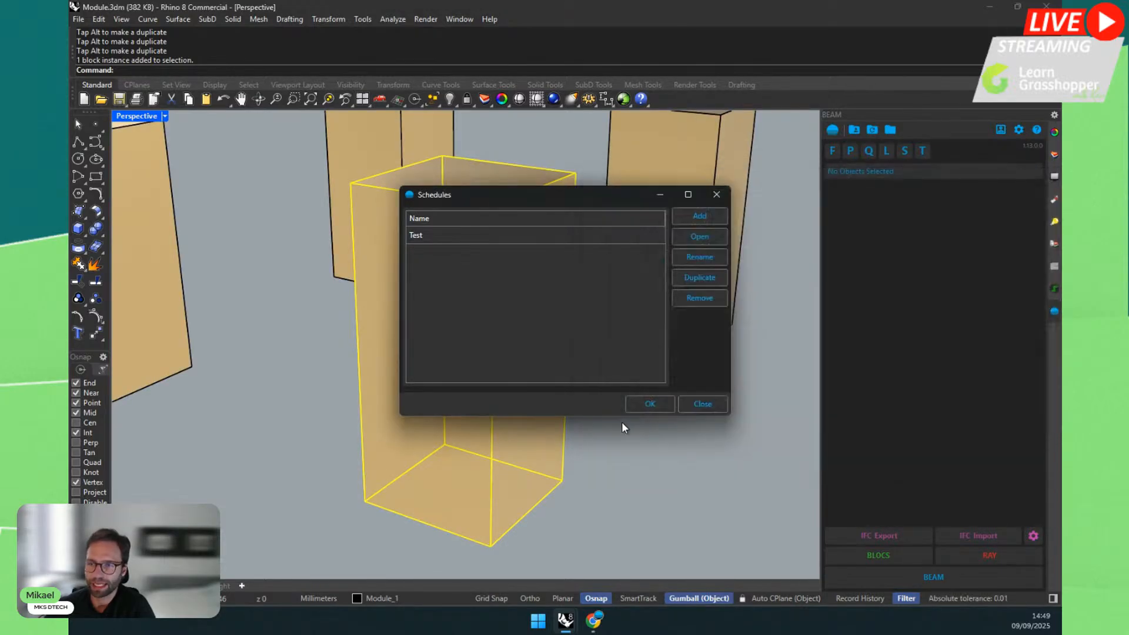
{"action": "left_click", "coordinate": [639, 407]}
{"action": "left_click", "coordinate": [709, 410]}
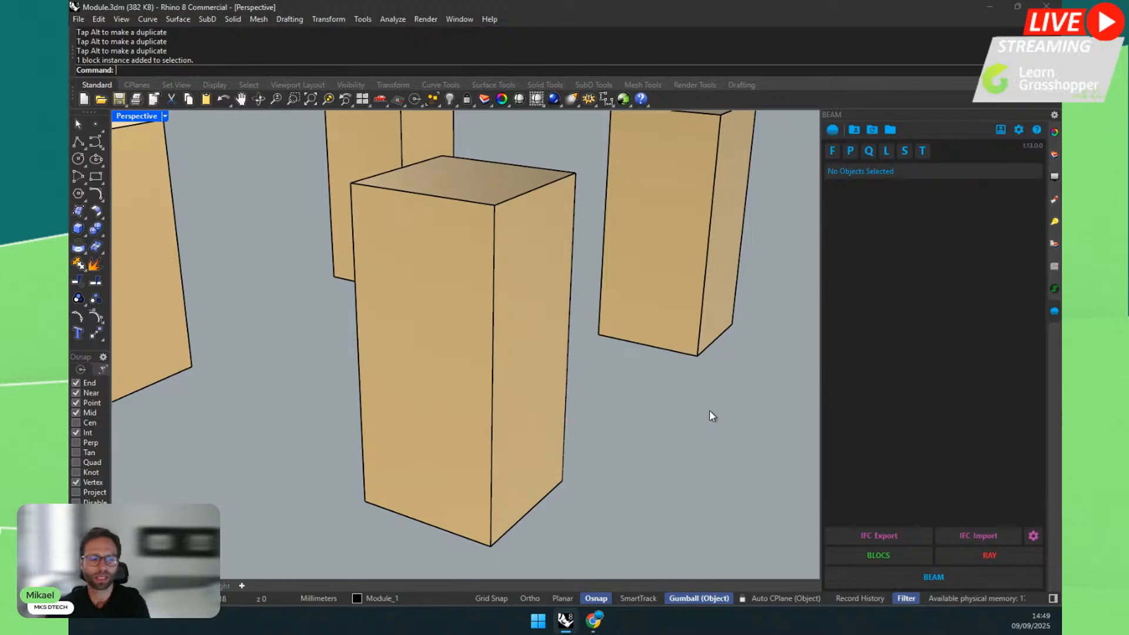
Step: Try an IFC export of all model objects with Internal Origin as location and Ifc4 as version
{"action": "scroll", "coordinate": [263, 256], "scroll_direction": "down", "scroll_amount": 6}
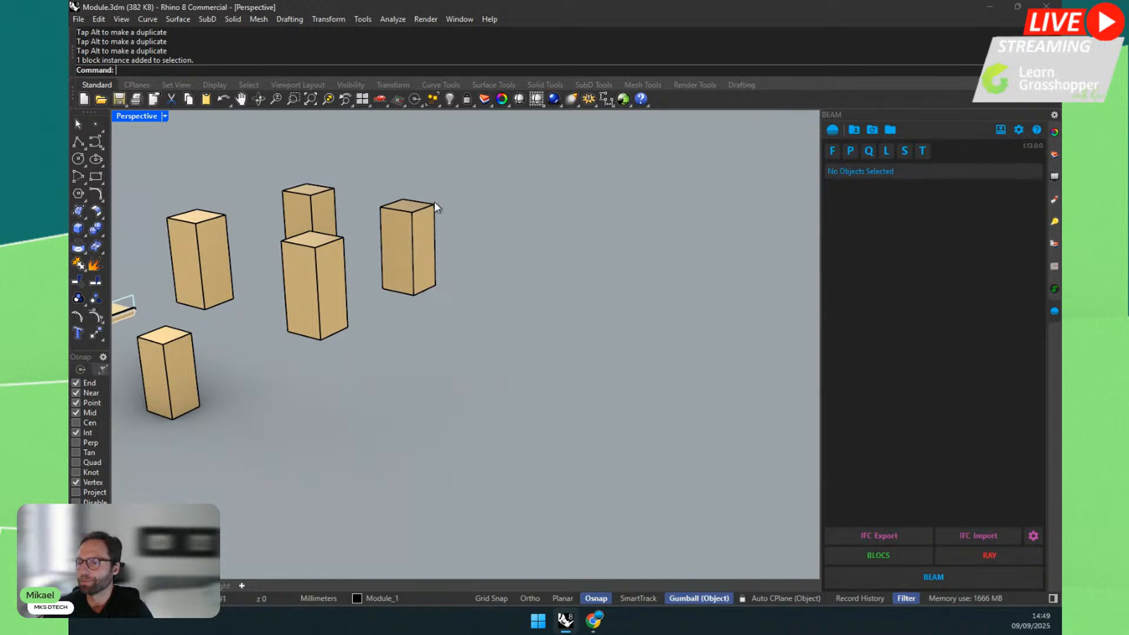
{"action": "scroll", "coordinate": [497, 284], "scroll_direction": "down", "scroll_amount": 5}
{"action": "scroll", "coordinate": [317, 265], "scroll_direction": "up", "scroll_amount": 2}
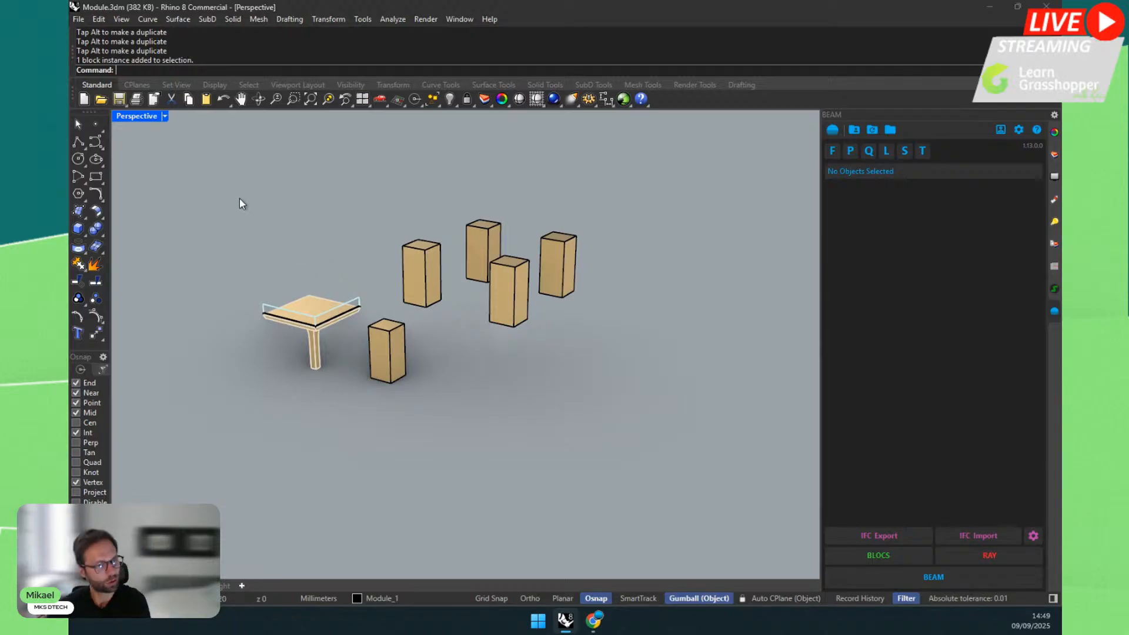
{"action": "left_click_drag", "start_coordinate": [196, 169], "coordinate": [633, 450]}
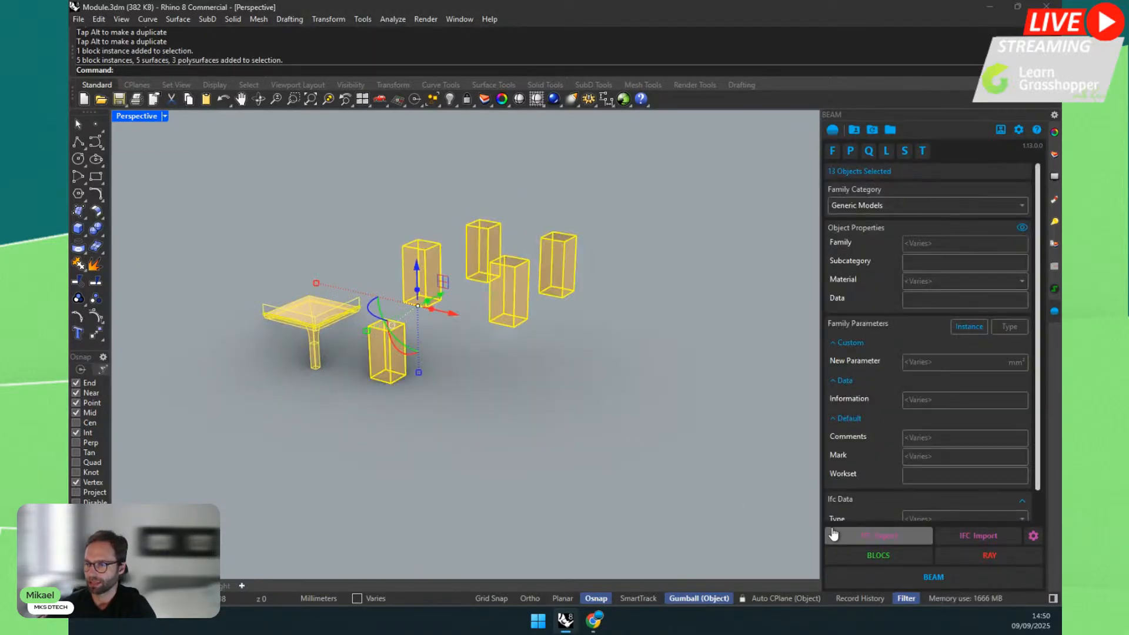
{"action": "scroll", "coordinate": [844, 397], "scroll_direction": "down", "scroll_amount": 1}
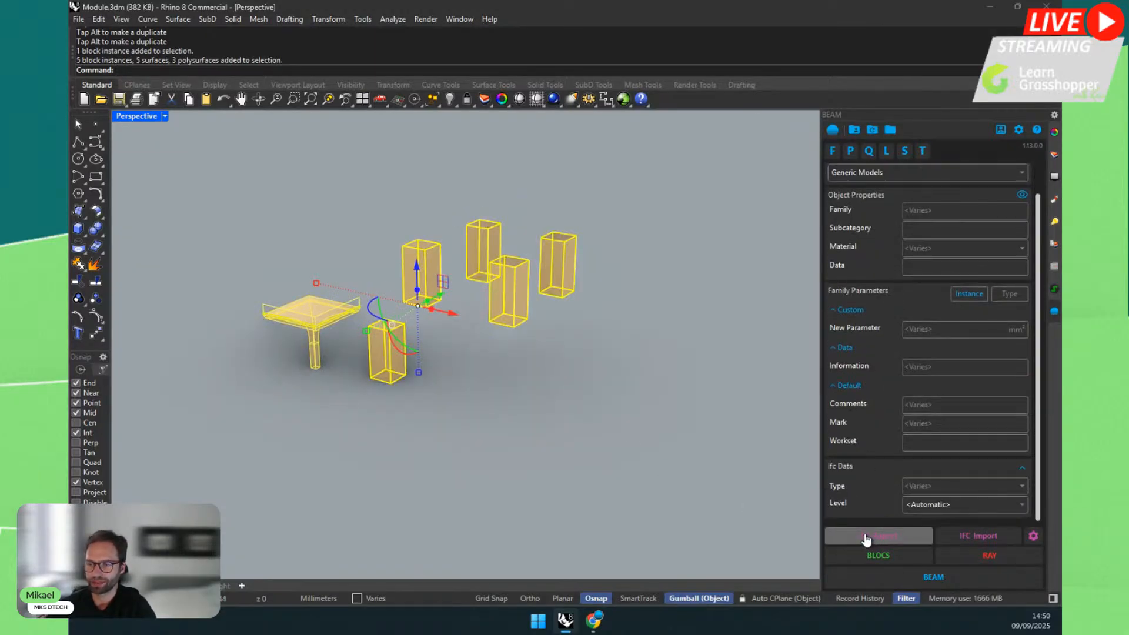
{"action": "left_click", "coordinate": [865, 536]}
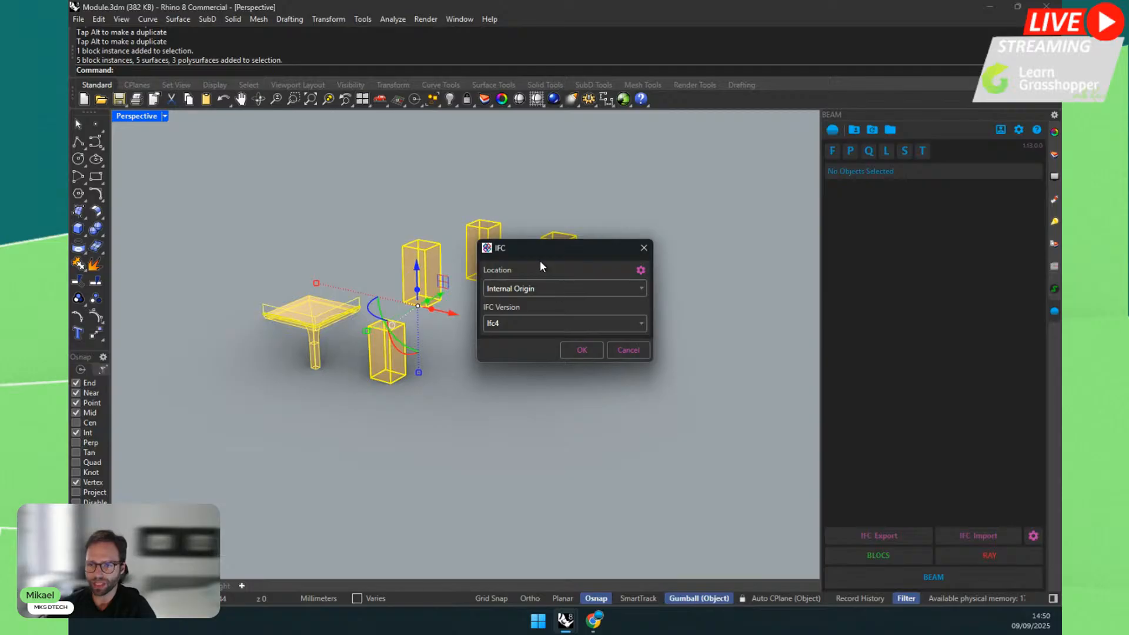
{"action": "left_click_drag", "start_coordinate": [540, 262], "coordinate": [458, 268]}
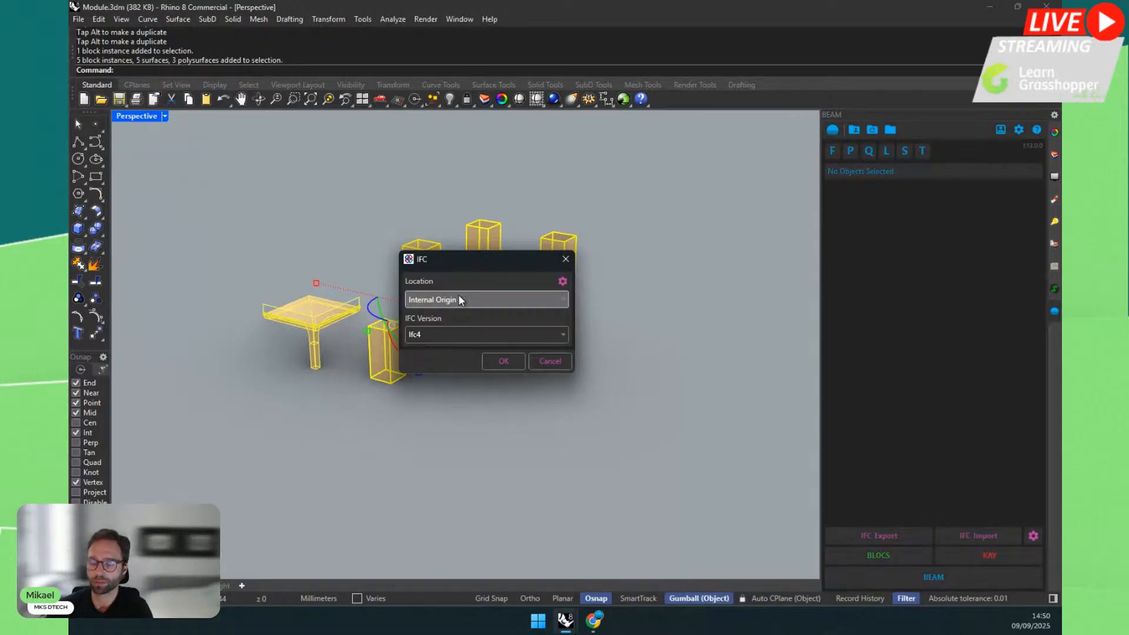
{"action": "left_click", "coordinate": [457, 294]}
{"action": "left_click", "coordinate": [454, 298]}
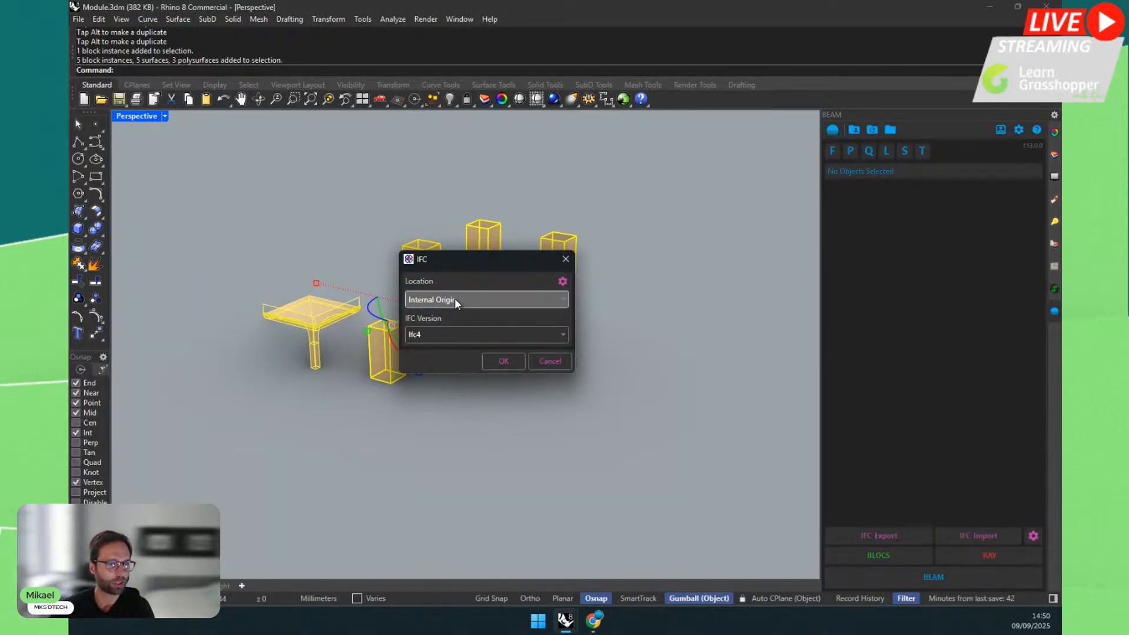
{"action": "left_click", "coordinate": [503, 360]}
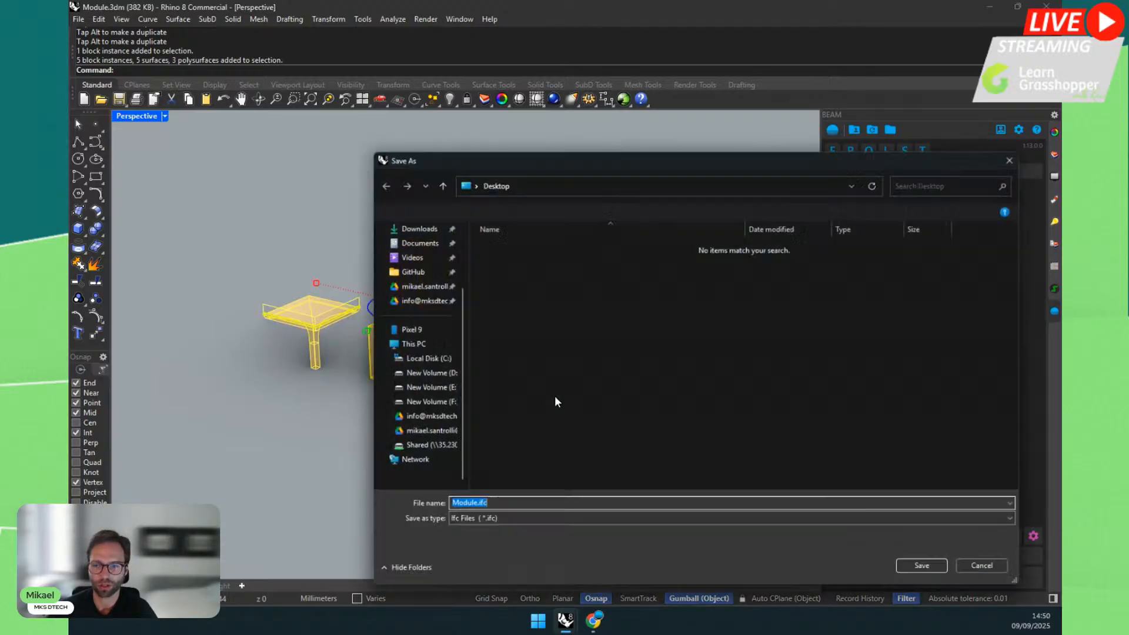
{"action": "left_click", "coordinate": [1003, 572]}
{"action": "key", "text": "Escape"}
Step: Place the construction plane's origin at a free point well away from the model using the CPlane command
{"action": "scroll", "coordinate": [520, 340], "scroll_direction": "down", "scroll_amount": 5}
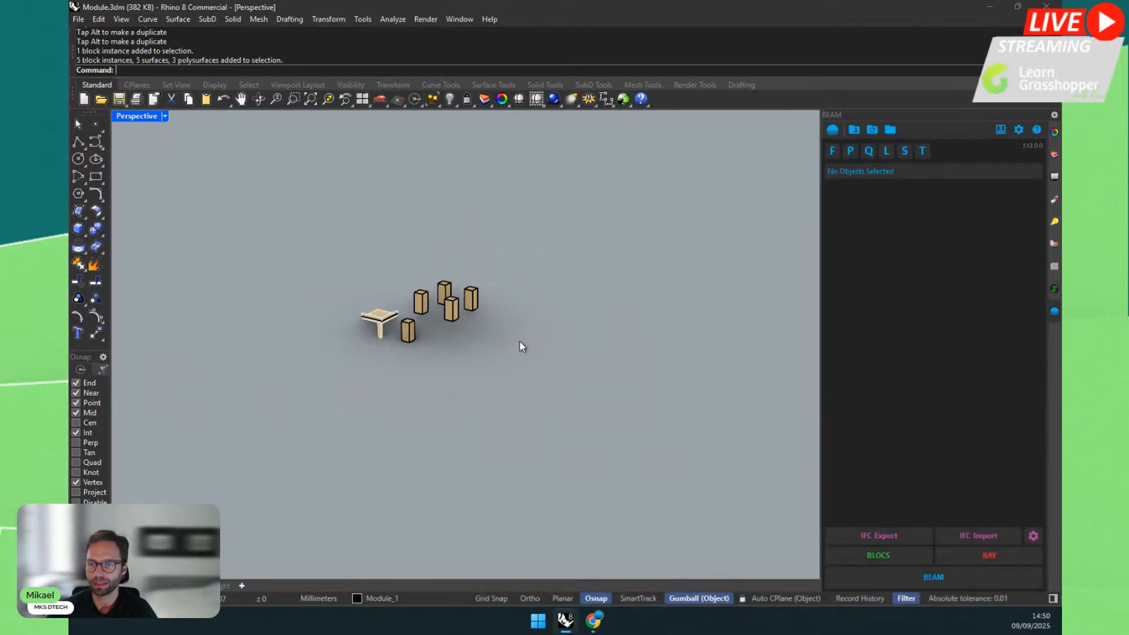
{"action": "right_click_drag", "start_coordinate": [520, 341], "coordinate": [603, 362]}
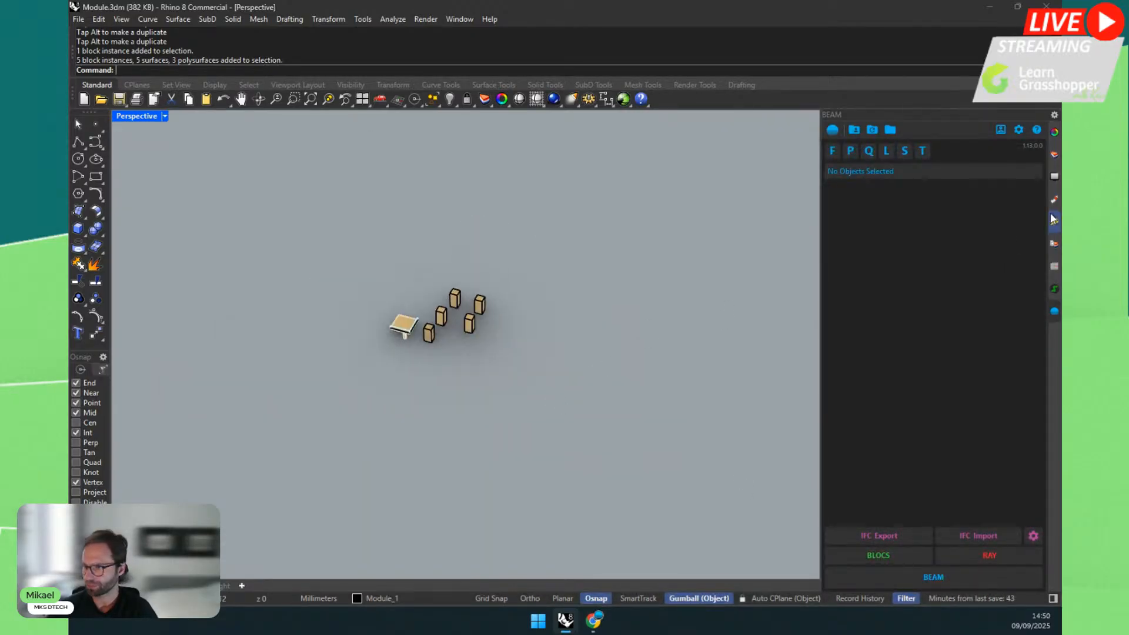
{"action": "type", "text": "cplane"}
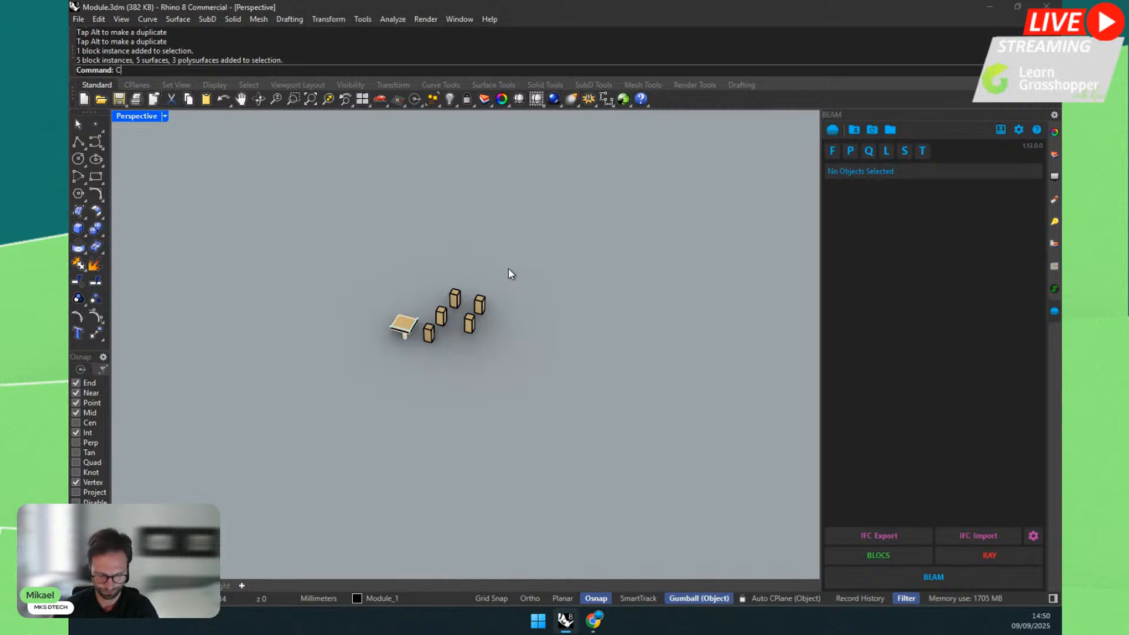
{"action": "key", "text": "Return"}
{"action": "scroll", "coordinate": [538, 168], "scroll_direction": "down", "scroll_amount": 1}
{"action": "scroll", "coordinate": [537, 167], "scroll_direction": "down", "scroll_amount": 2}
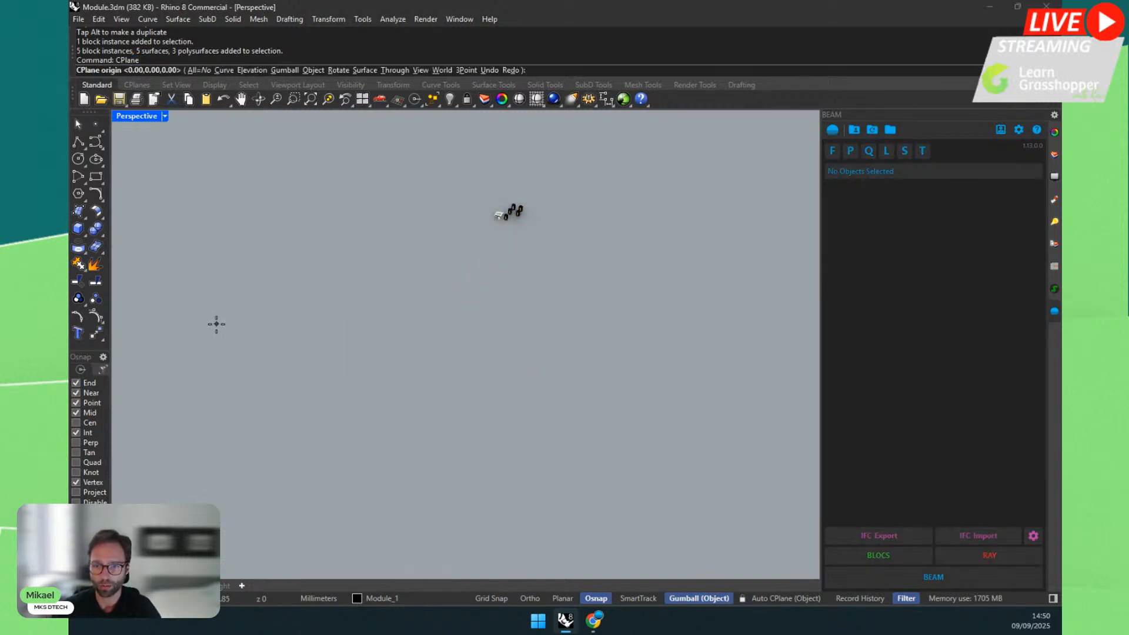
{"action": "scroll", "coordinate": [252, 308], "scroll_direction": "down", "scroll_amount": 1}
{"action": "key", "text": "Escape"}
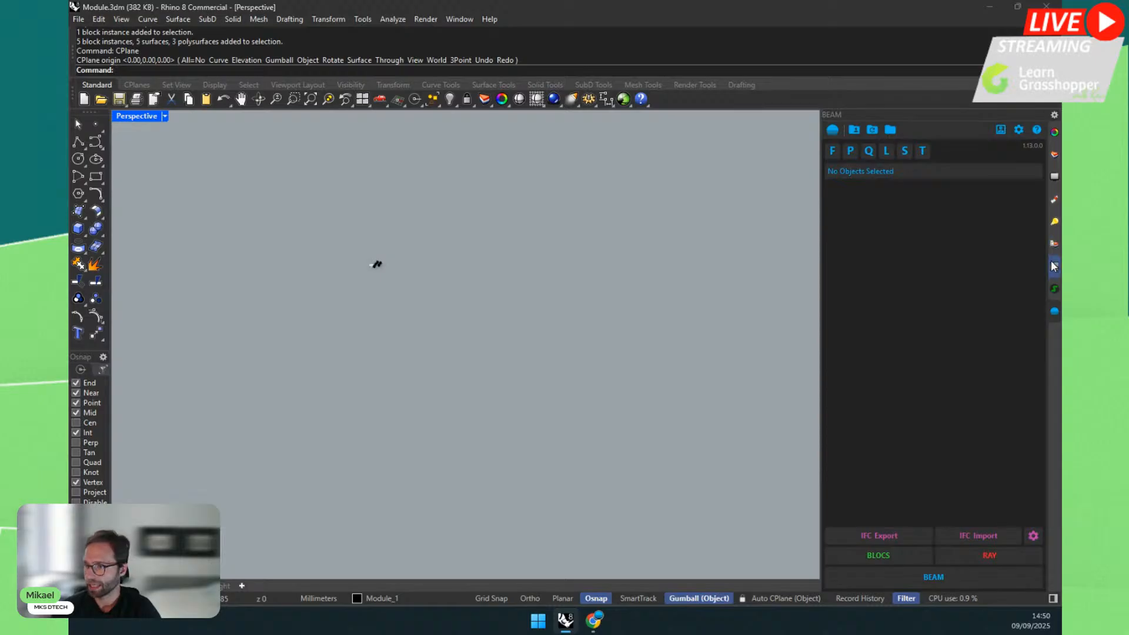
{"action": "scroll", "coordinate": [159, 370], "scroll_direction": "up", "scroll_amount": 8}
{"action": "scroll", "coordinate": [452, 361], "scroll_direction": "down", "scroll_amount": 6}
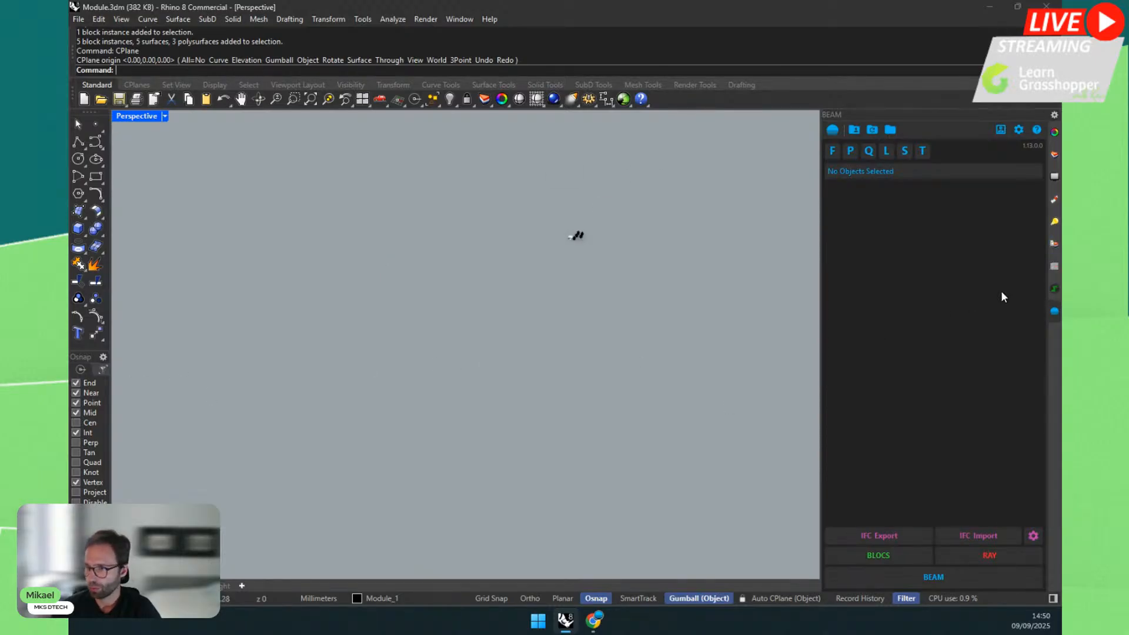
Step: Save the current construction plane as a named CPlane called WCS
{"action": "left_click", "coordinate": [1054, 266]}
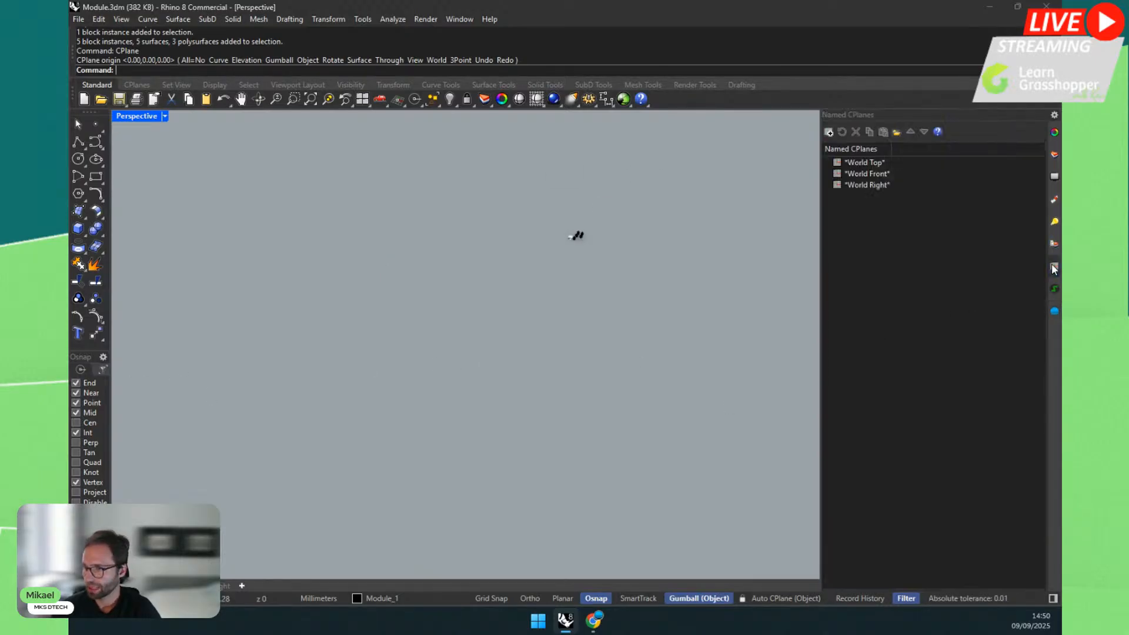
{"action": "left_click", "coordinate": [828, 132]}
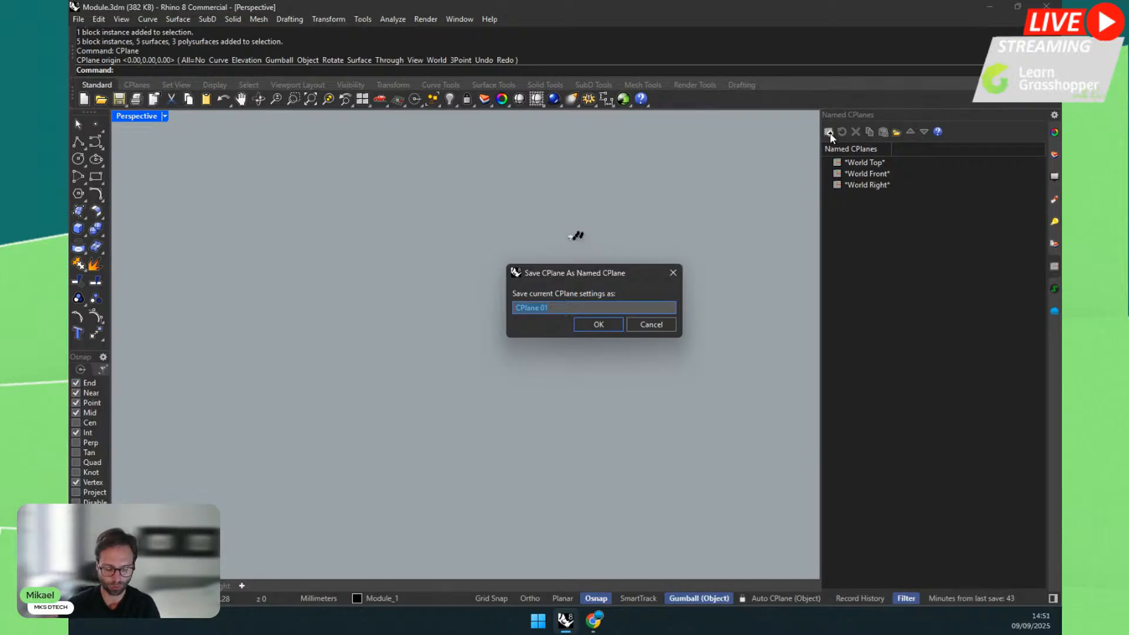
{"action": "type", "text": "Survey"}
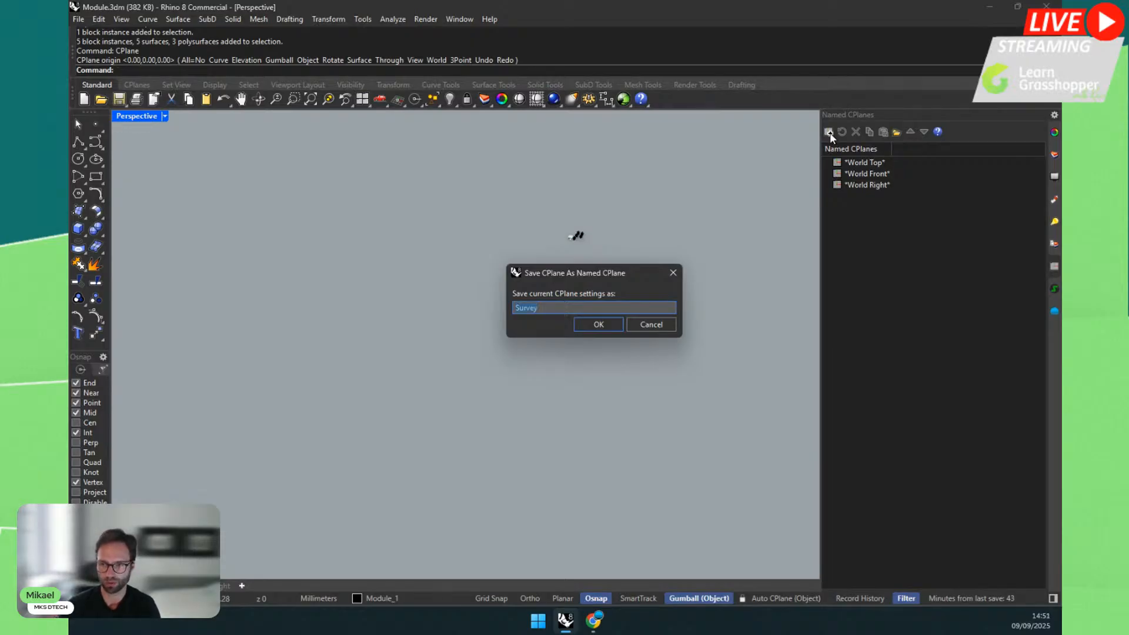
{"action": "type", "text": "WCS"}
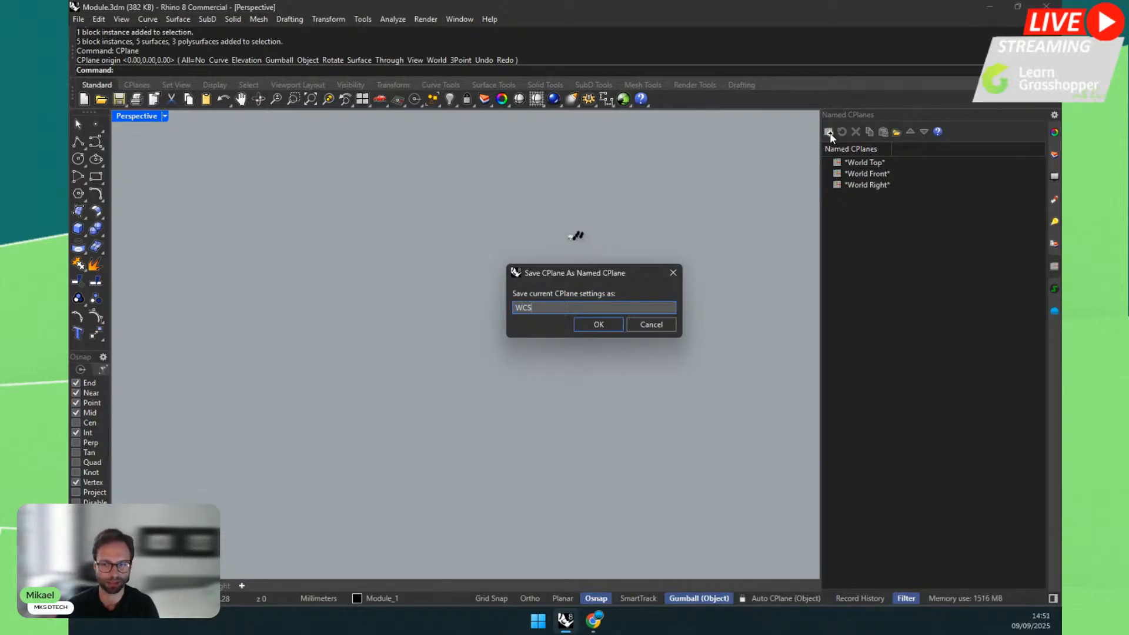
{"action": "left_click", "coordinate": [598, 324]}
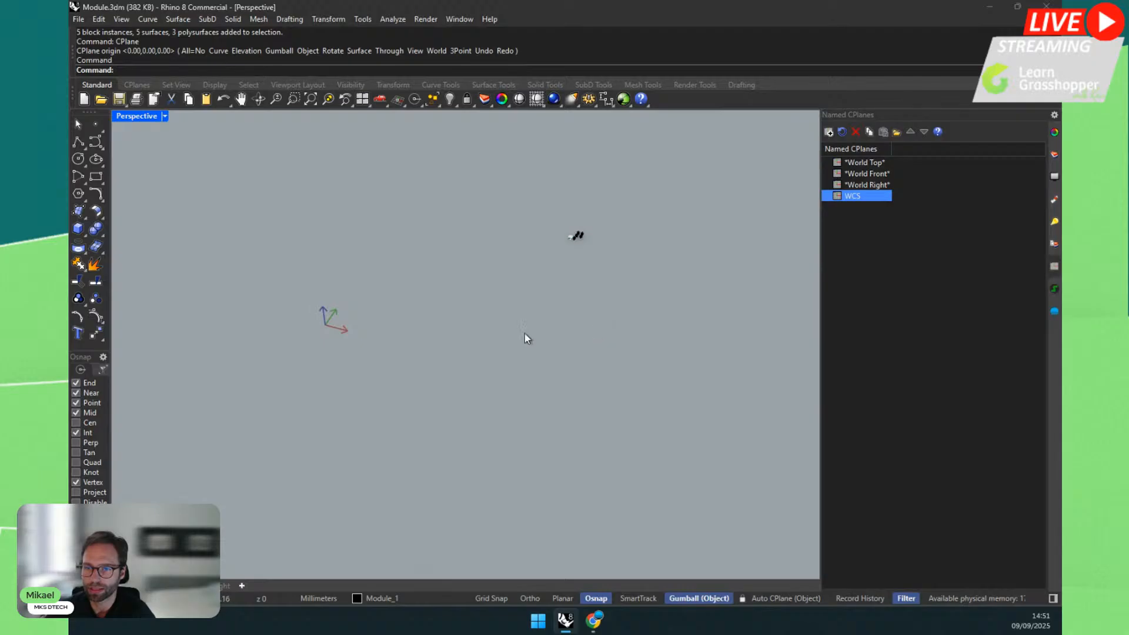
Step: Switch between the World Top and WCS named construction planes to compare their origins, ending on World Top
{"action": "left_click", "coordinate": [853, 169]}
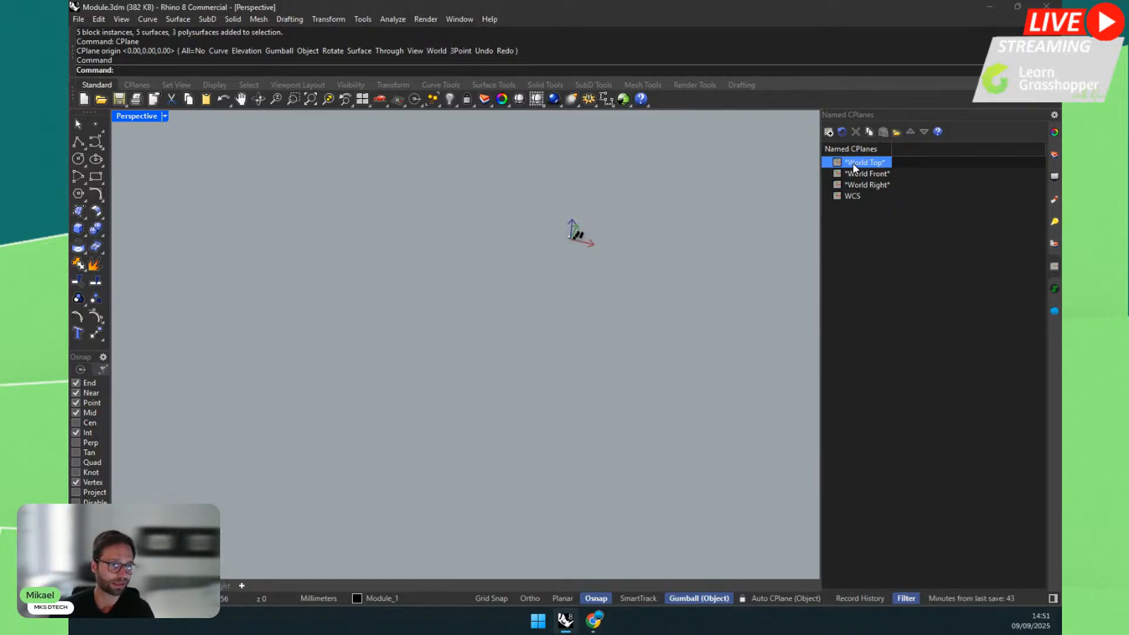
{"action": "double_click", "coordinate": [850, 196]}
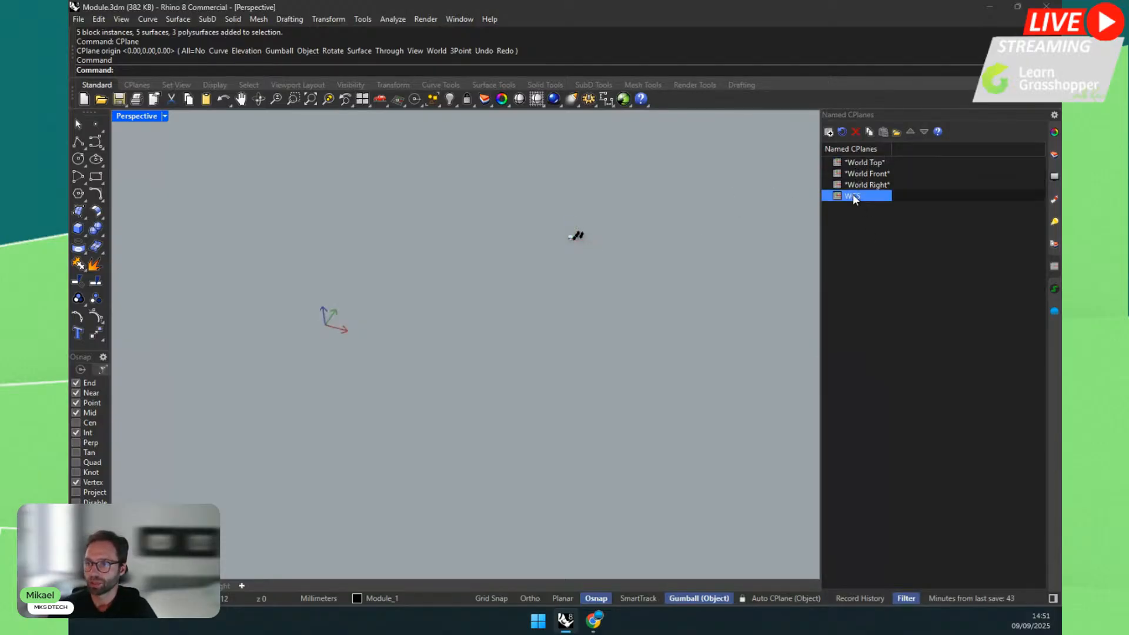
{"action": "double_click", "coordinate": [862, 162]}
Step: Set up an IFC export of all model objects with WCS as location and Ifc4 as version
{"action": "scroll", "coordinate": [588, 235], "scroll_direction": "up", "scroll_amount": 5}
{"action": "left_click_drag", "start_coordinate": [373, 176], "coordinate": [926, 406]}
{"action": "left_click", "coordinate": [1052, 313]}
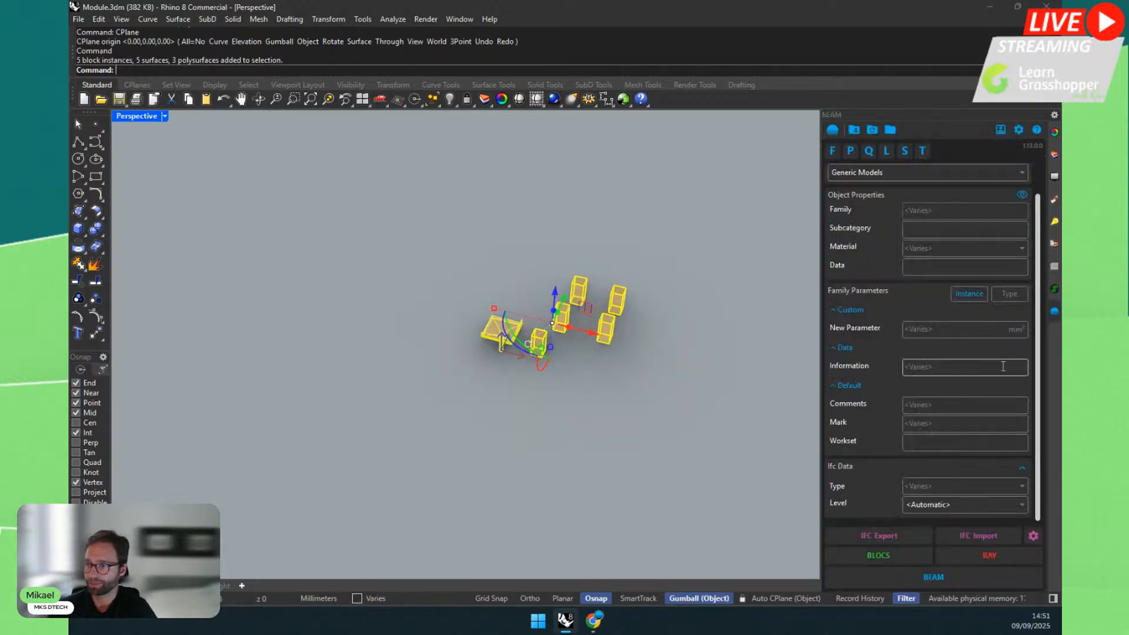
{"action": "left_click", "coordinate": [856, 534]}
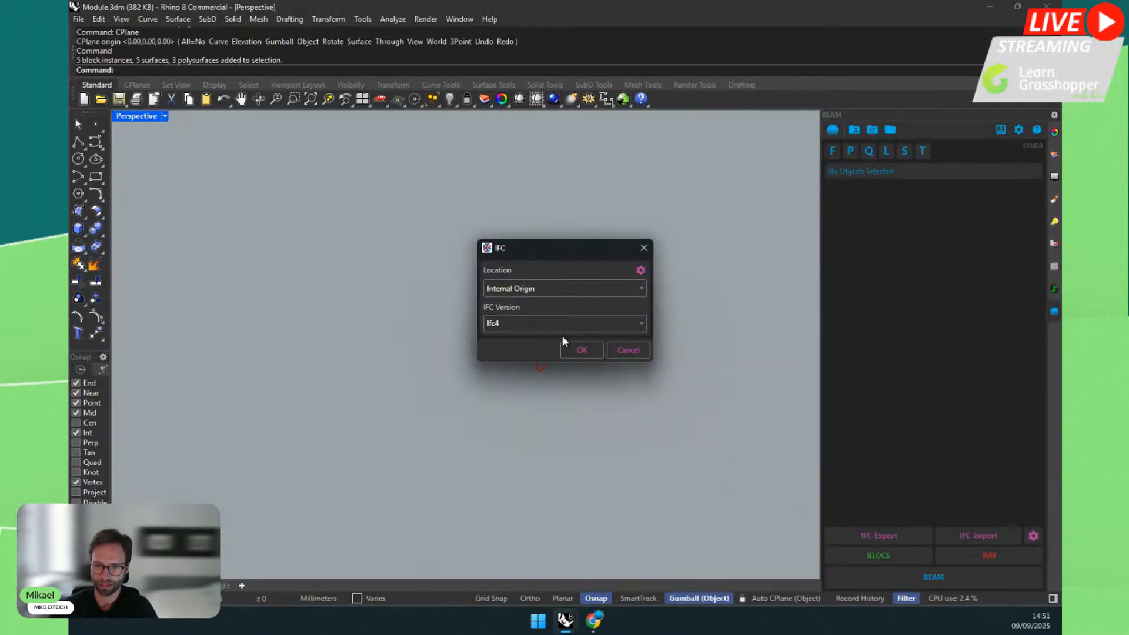
{"action": "left_click", "coordinate": [530, 291]}
{"action": "left_click", "coordinate": [505, 316]}
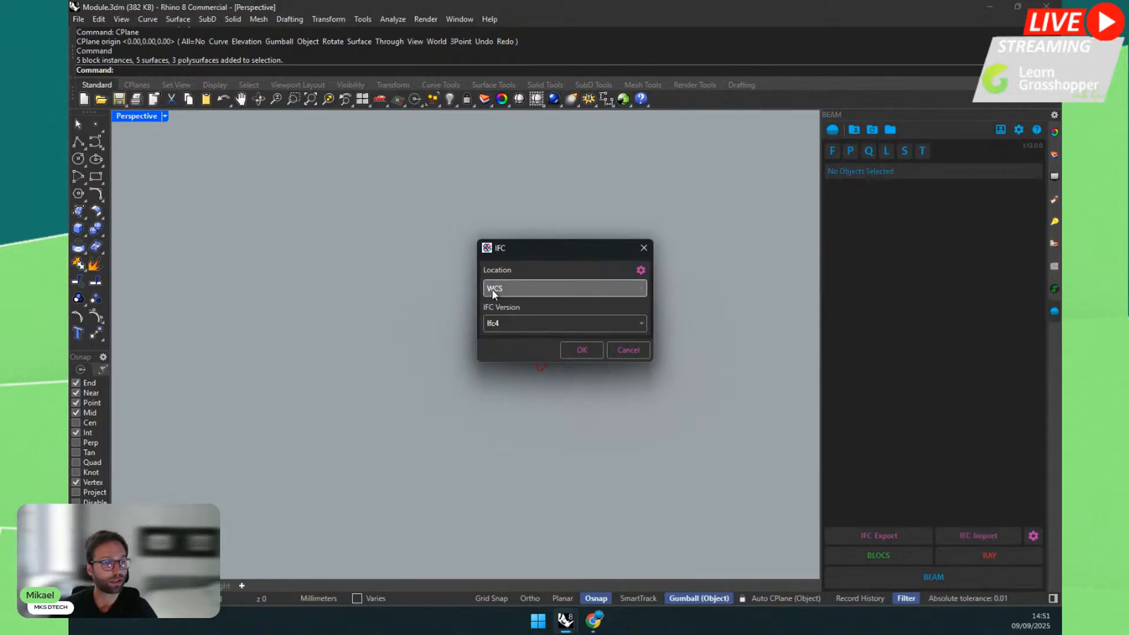
{"action": "left_click", "coordinate": [525, 323]}
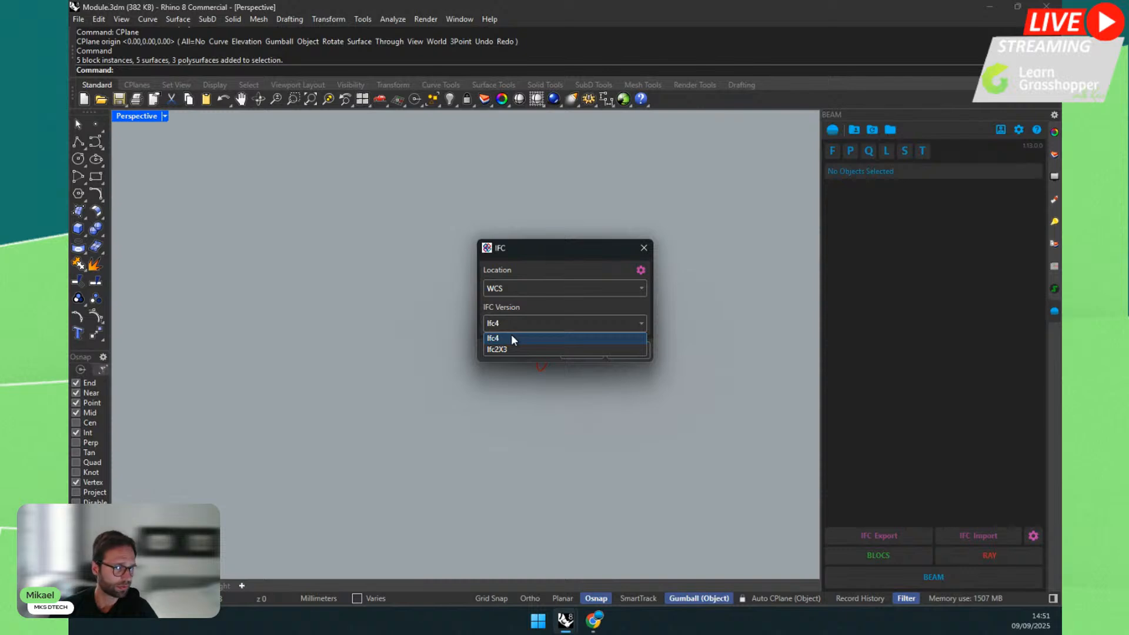
{"action": "left_click", "coordinate": [510, 334]}
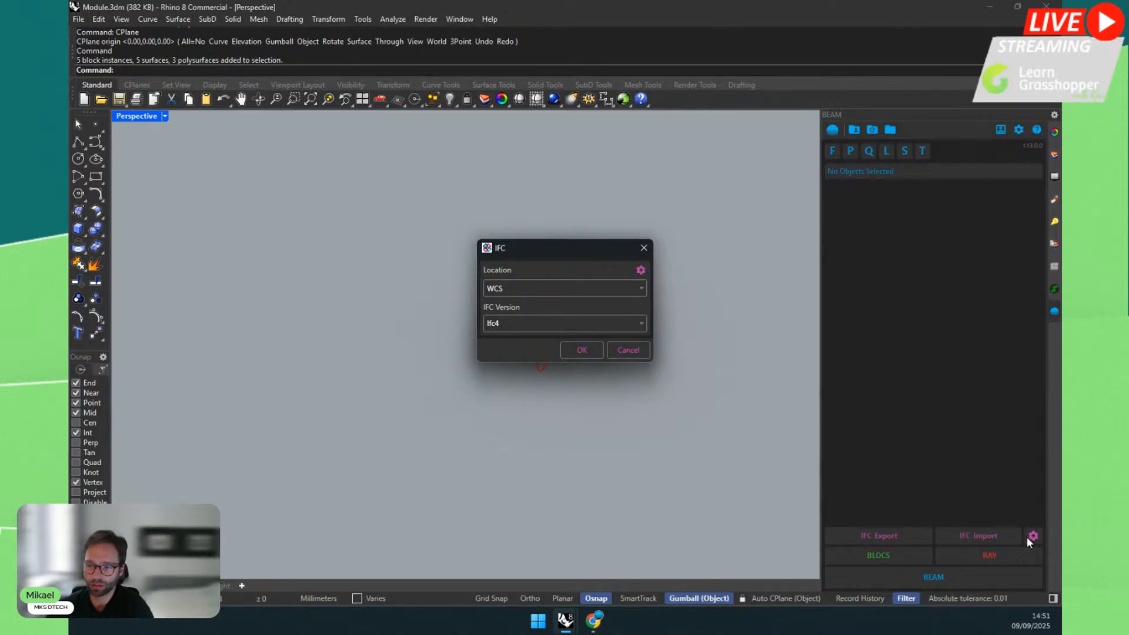
Step: Open the IFC data settings and look through the file header and address fields, including the available address purposes
{"action": "left_click", "coordinate": [640, 271]}
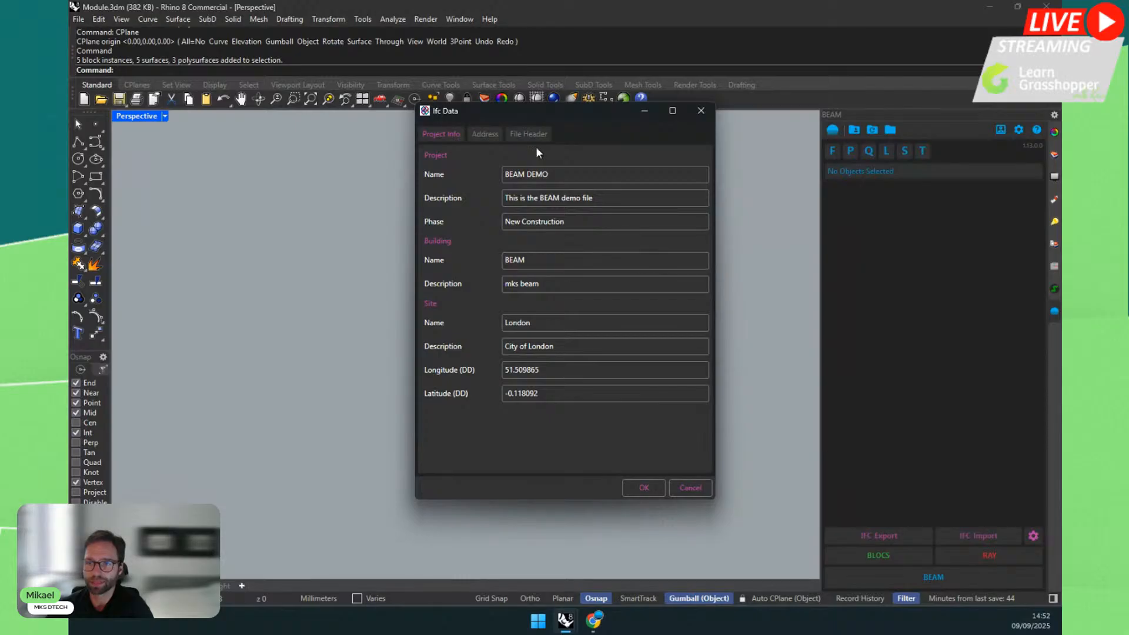
{"action": "left_click_drag", "start_coordinate": [520, 114], "coordinate": [341, 128]}
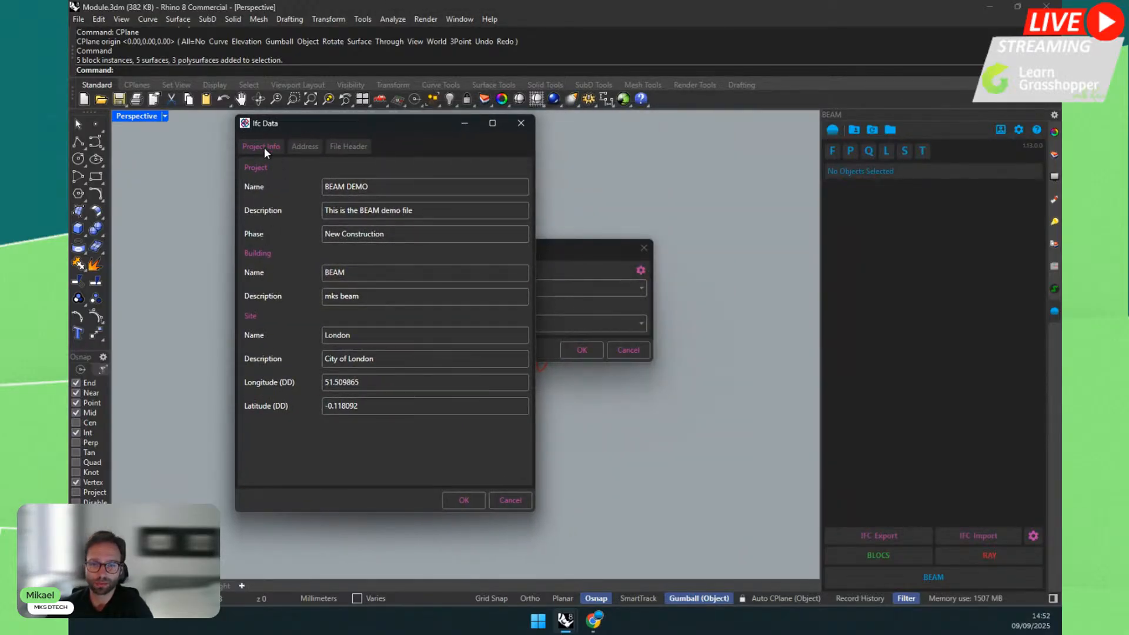
{"action": "left_click", "coordinate": [347, 146]}
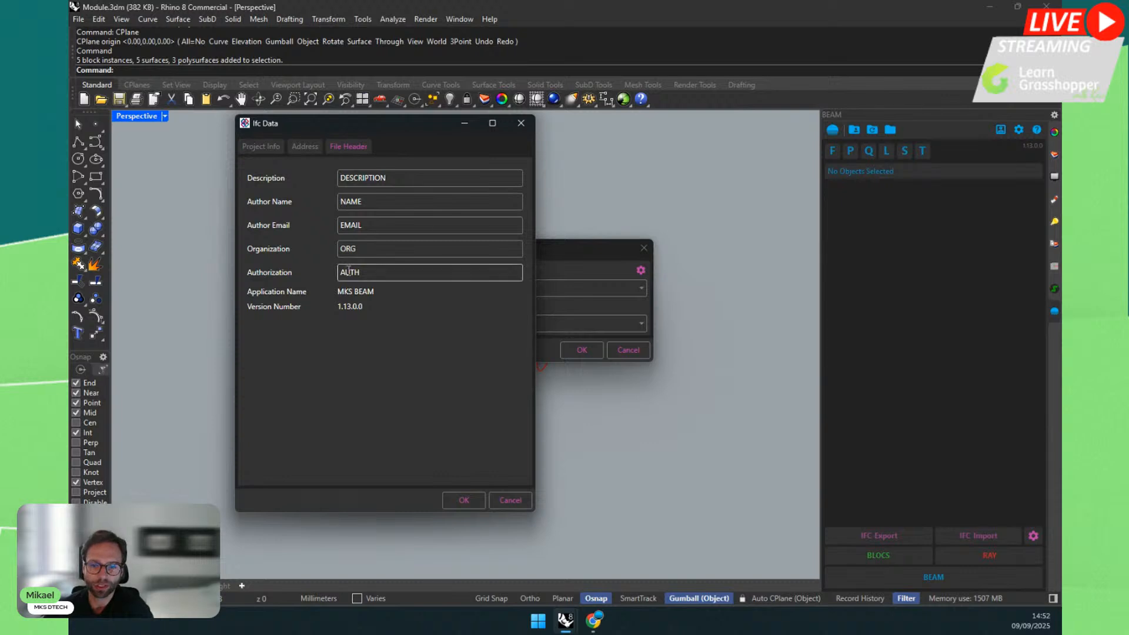
{"action": "left_click", "coordinate": [303, 150]}
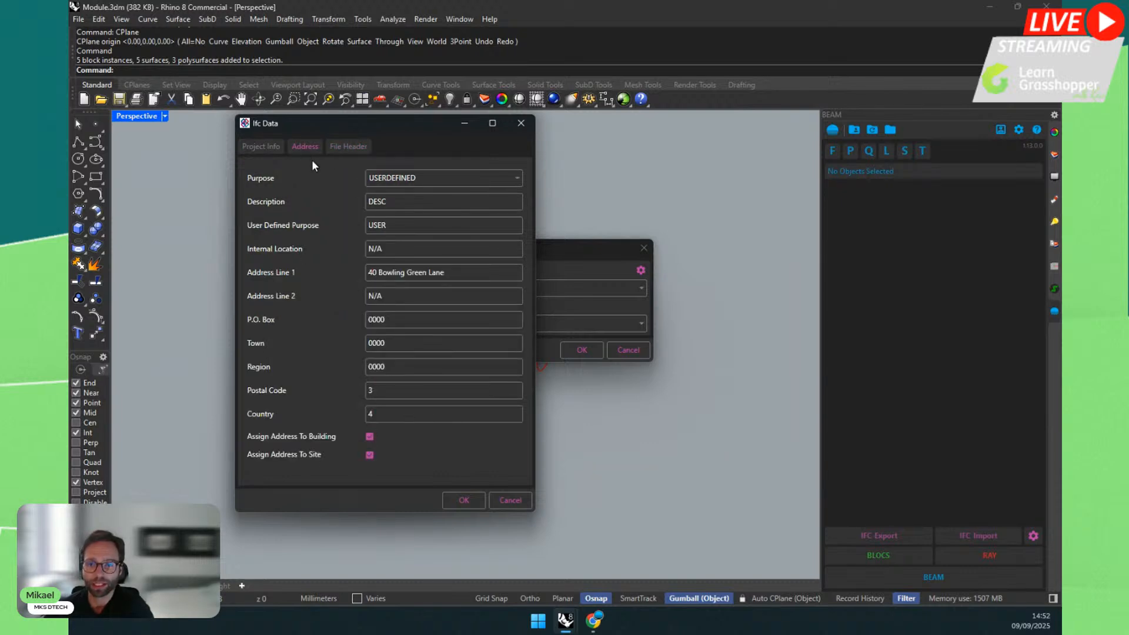
{"action": "left_click", "coordinate": [494, 178]}
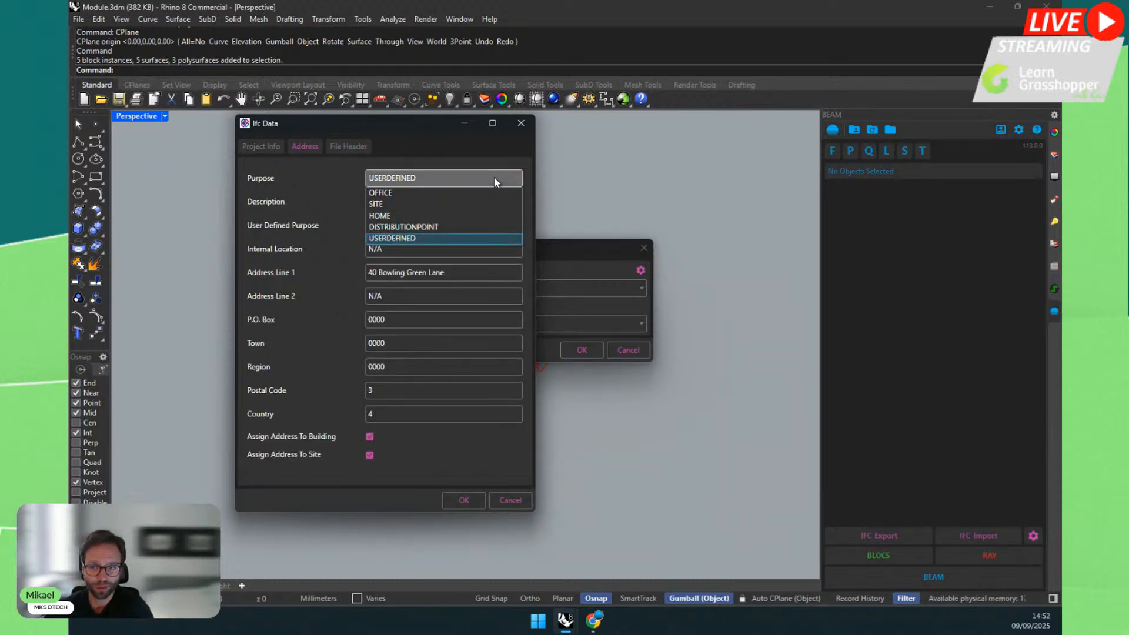
{"action": "left_click", "coordinate": [295, 193]}
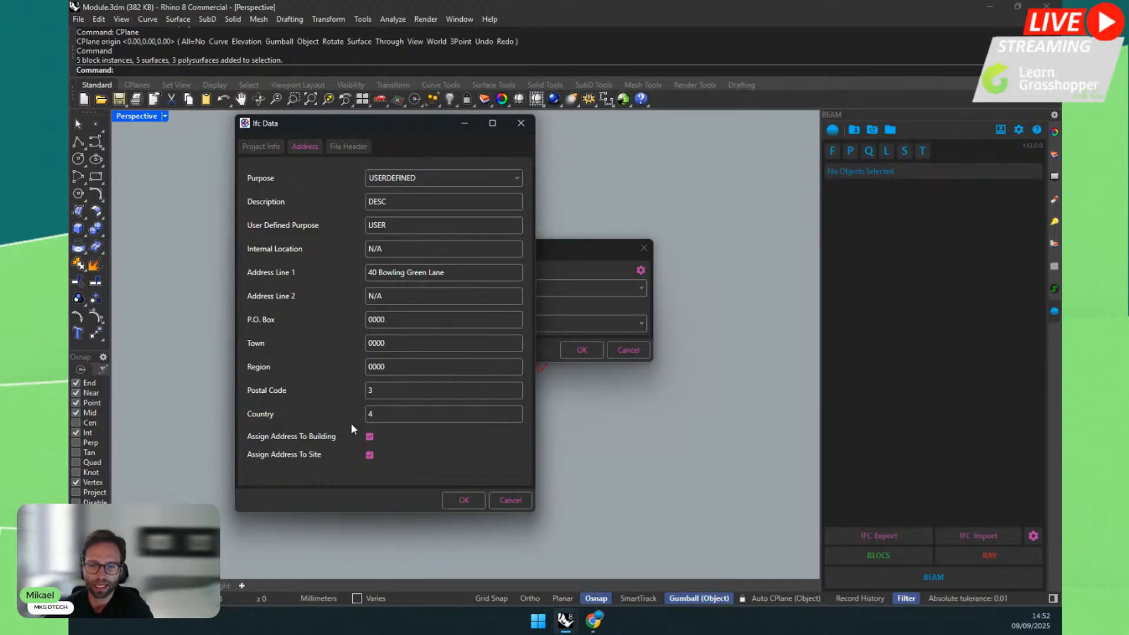
{"action": "left_click", "coordinate": [370, 454]}
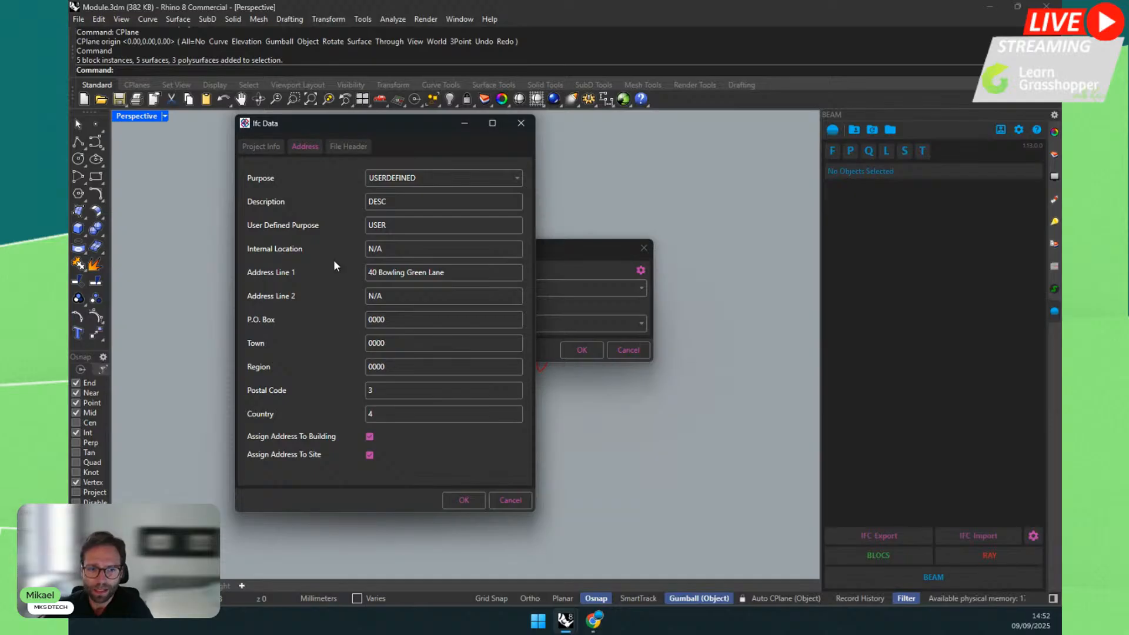
Step: Go through the project info, address and file header data once more and accept the IFC data
{"action": "left_click", "coordinate": [255, 147]}
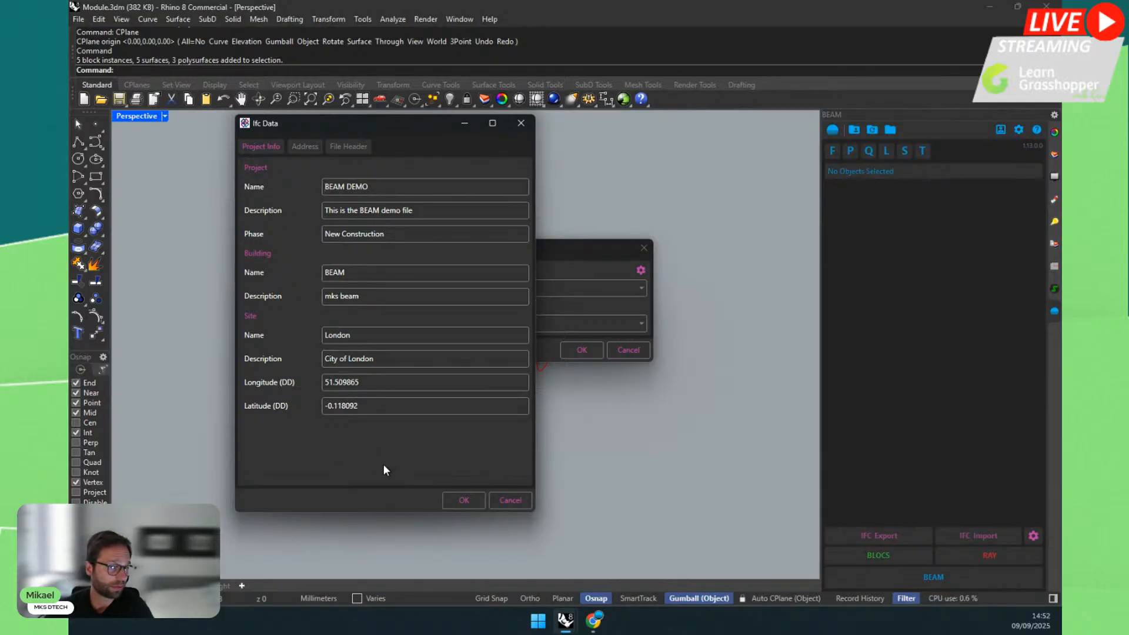
{"action": "left_click", "coordinate": [306, 147]}
{"action": "left_click", "coordinate": [352, 147]}
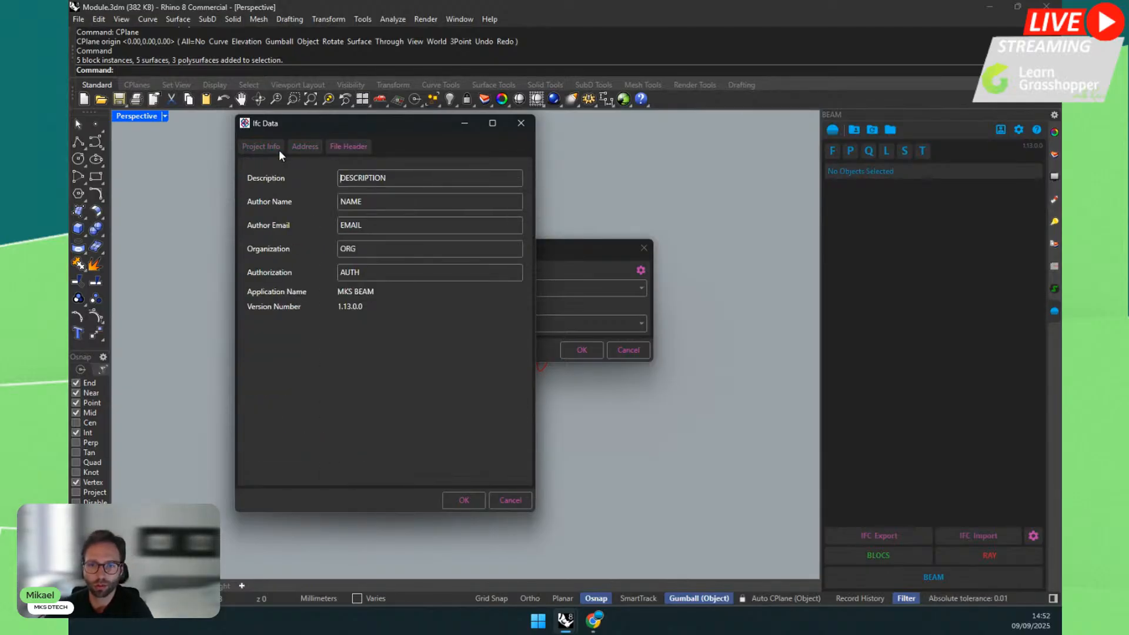
{"action": "left_click", "coordinate": [264, 148]}
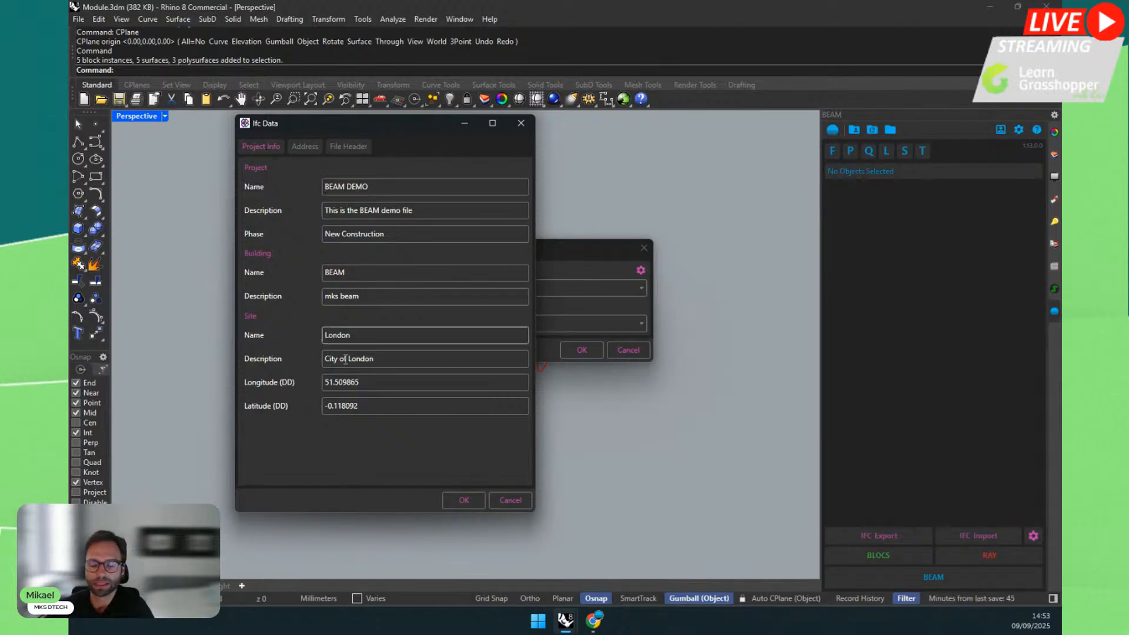
{"action": "left_click", "coordinate": [448, 500]}
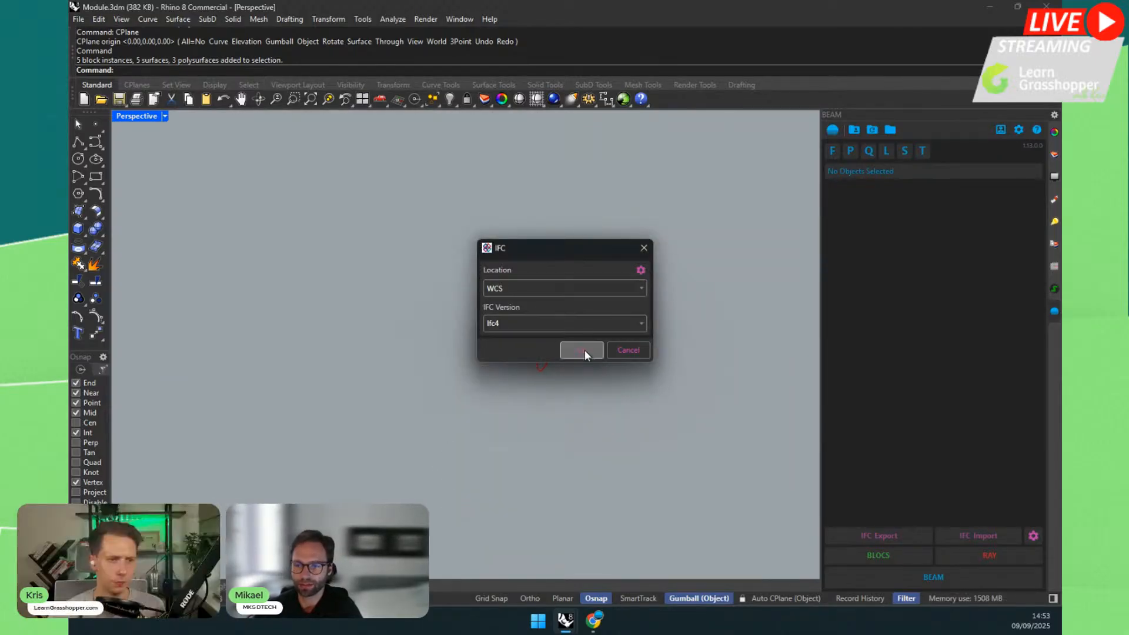
Step: Export the model to the Desktop as Module.ifc and deselect all objects
{"action": "left_click", "coordinate": [583, 350]}
{"action": "left_click_drag", "start_coordinate": [525, 160], "coordinate": [374, 124]}
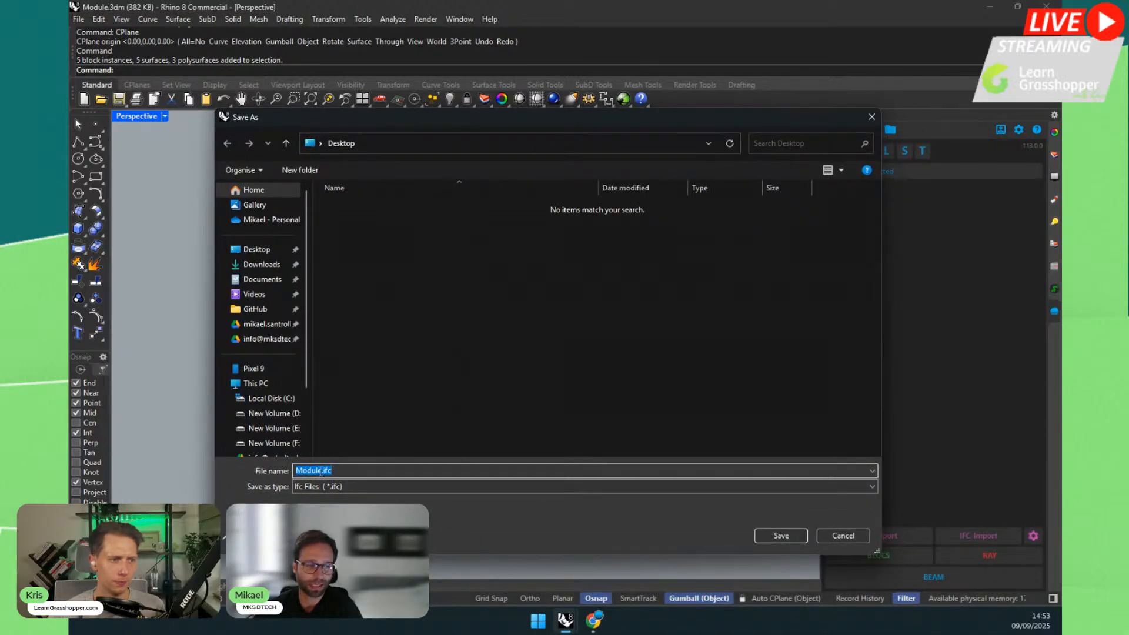
{"action": "left_click", "coordinate": [766, 534]}
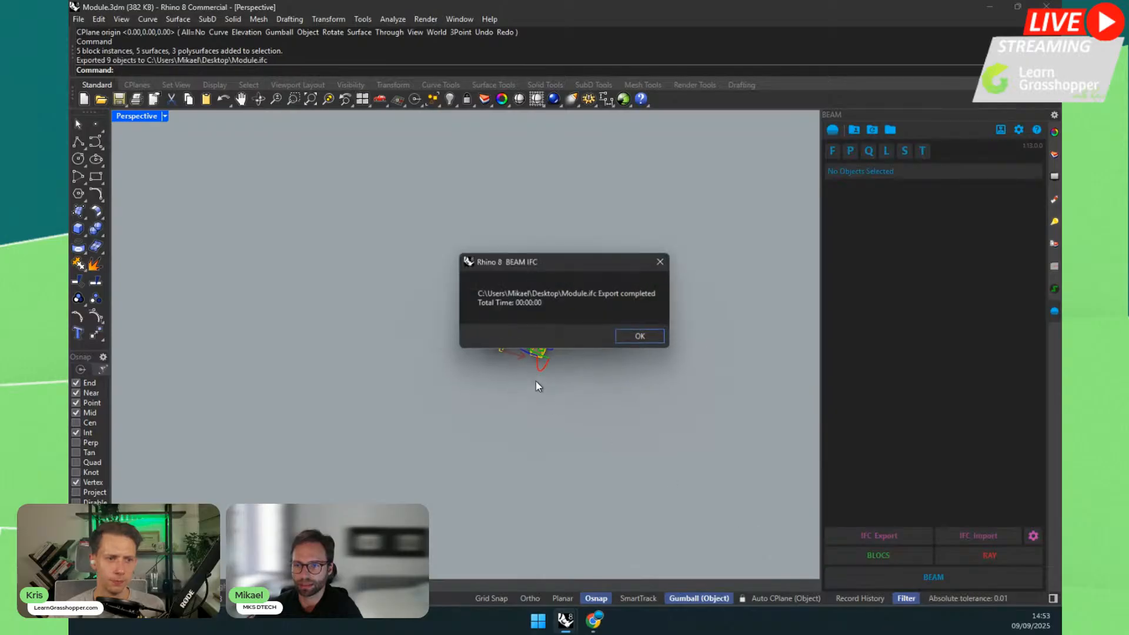
{"action": "left_click", "coordinate": [630, 340]}
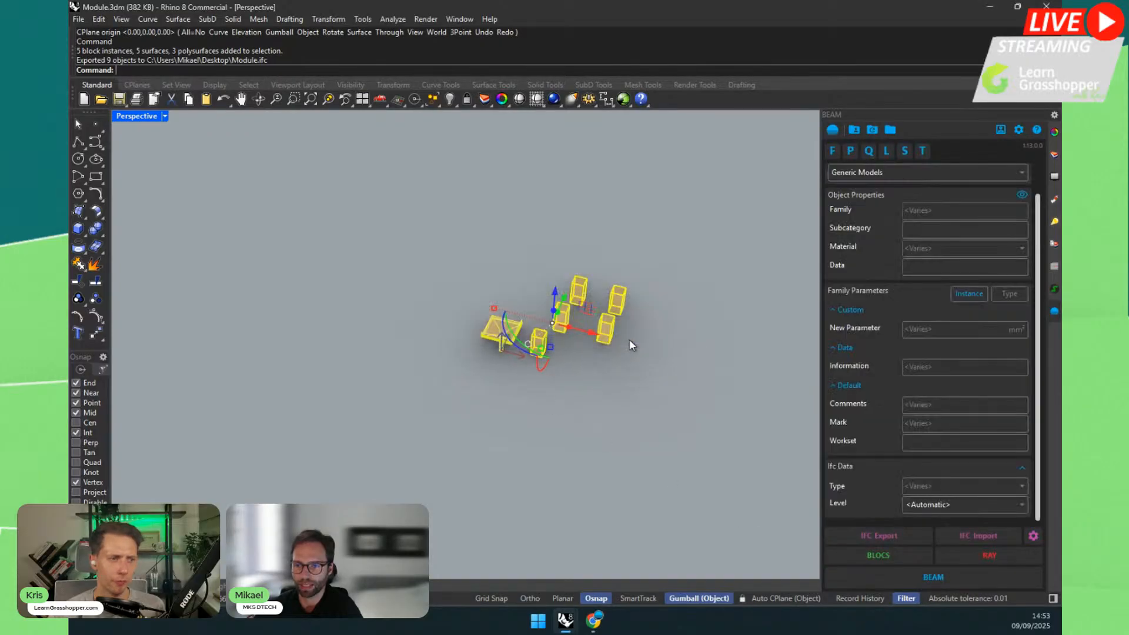
{"action": "left_click", "coordinate": [529, 396]}
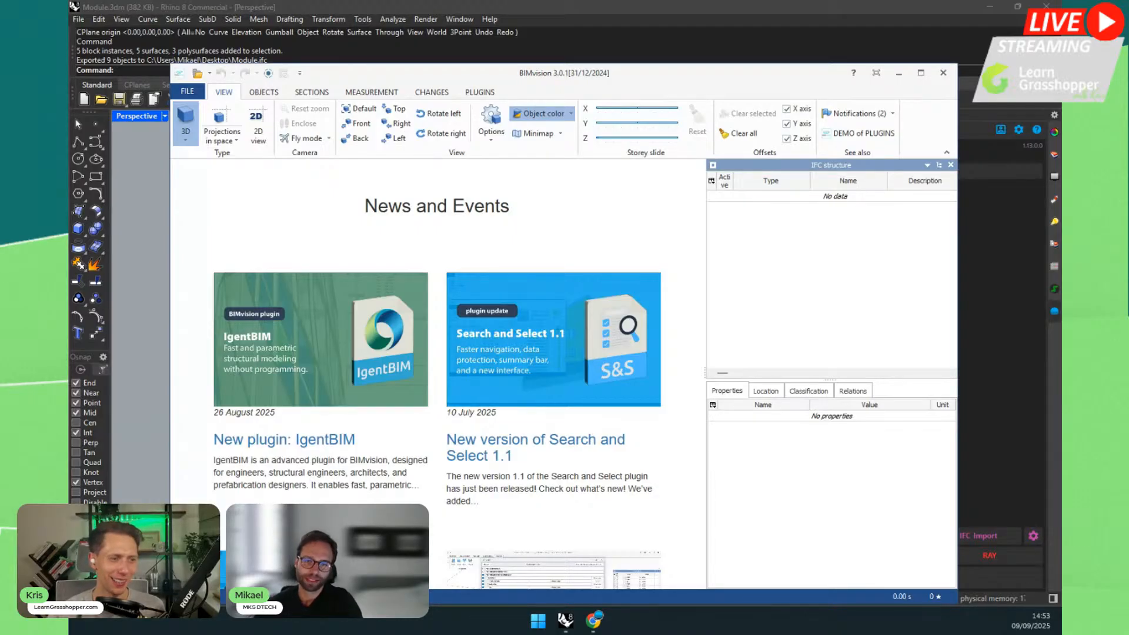
{"action": "left_click", "coordinate": [144, 167]}
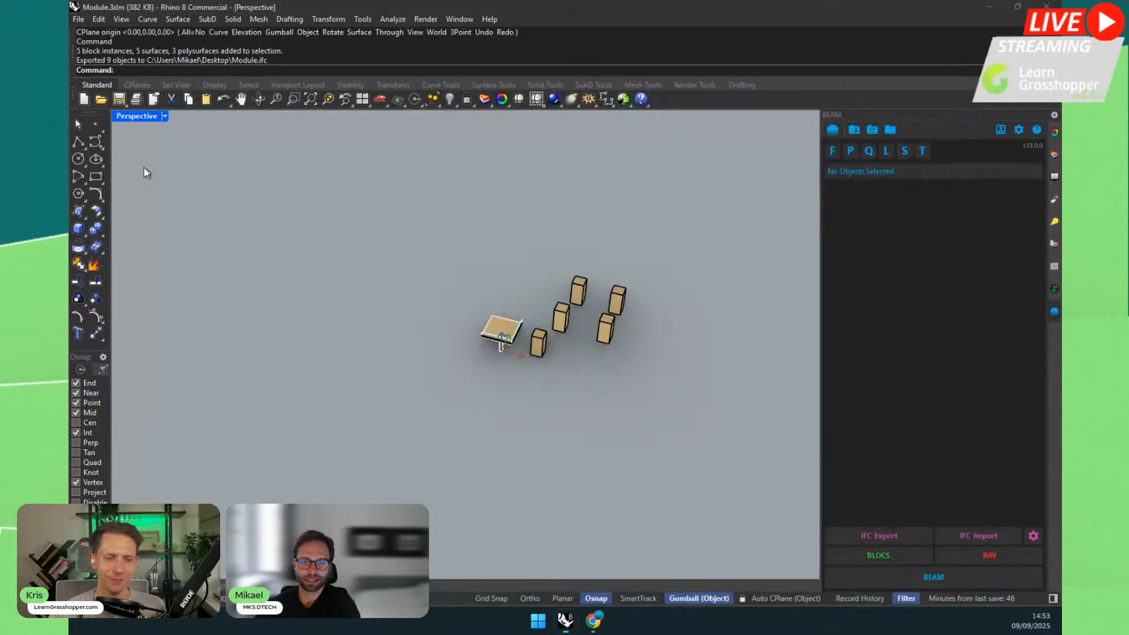
{"action": "left_click", "coordinate": [939, 542]}
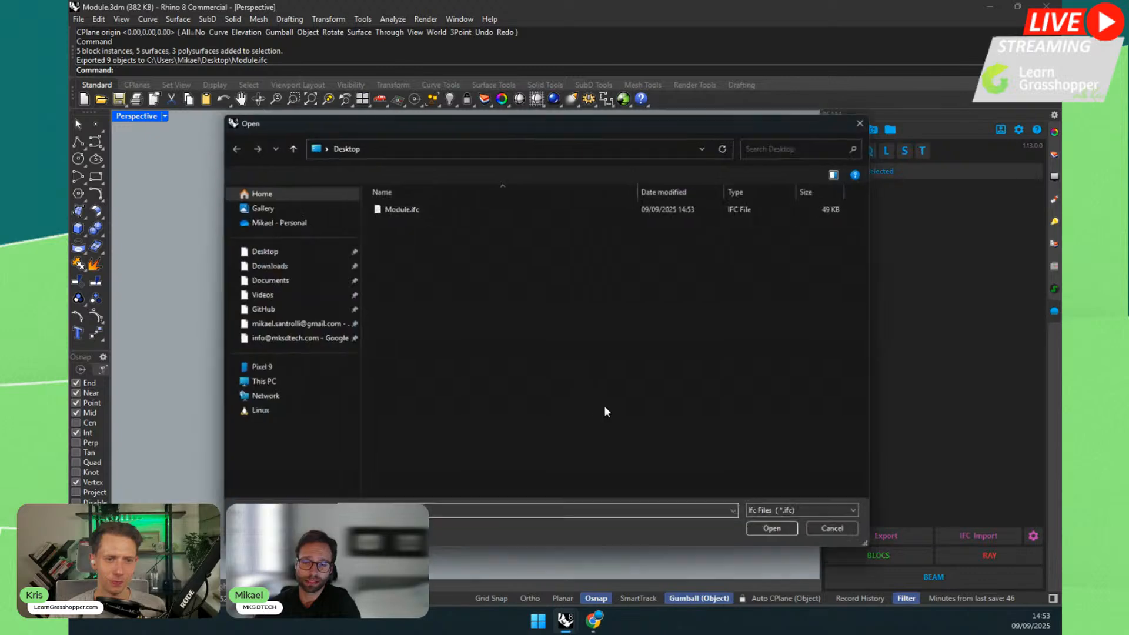
{"action": "left_click", "coordinate": [834, 532]}
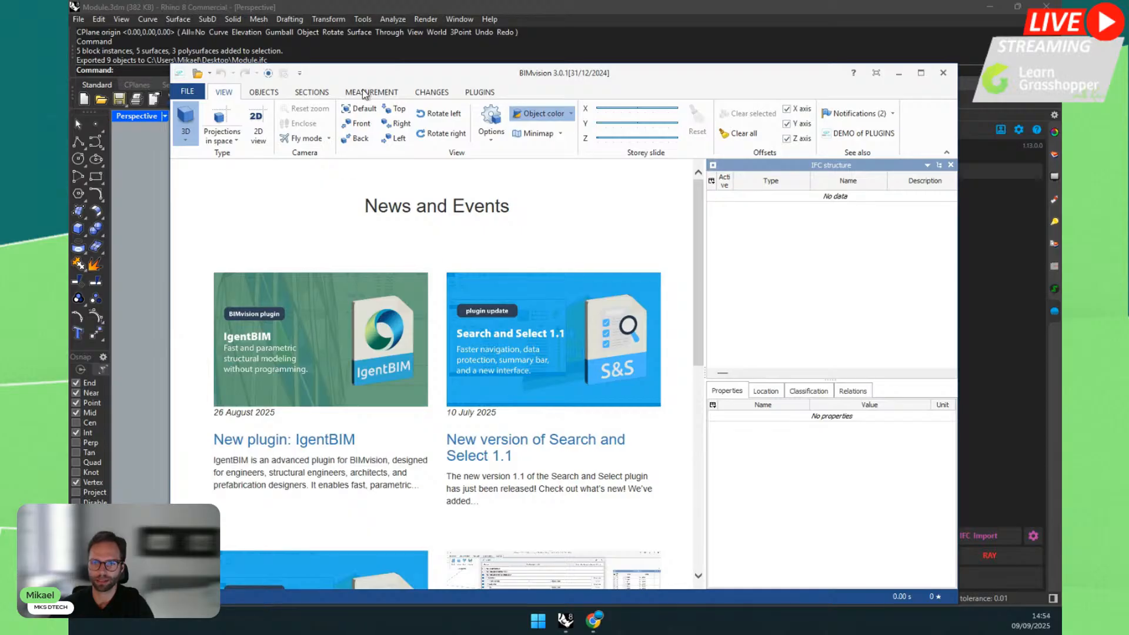
Step: Open the exported Module.ifc in BIMvision and view the model from different angles
{"action": "left_click_drag", "start_coordinate": [373, 75], "coordinate": [371, 42]}
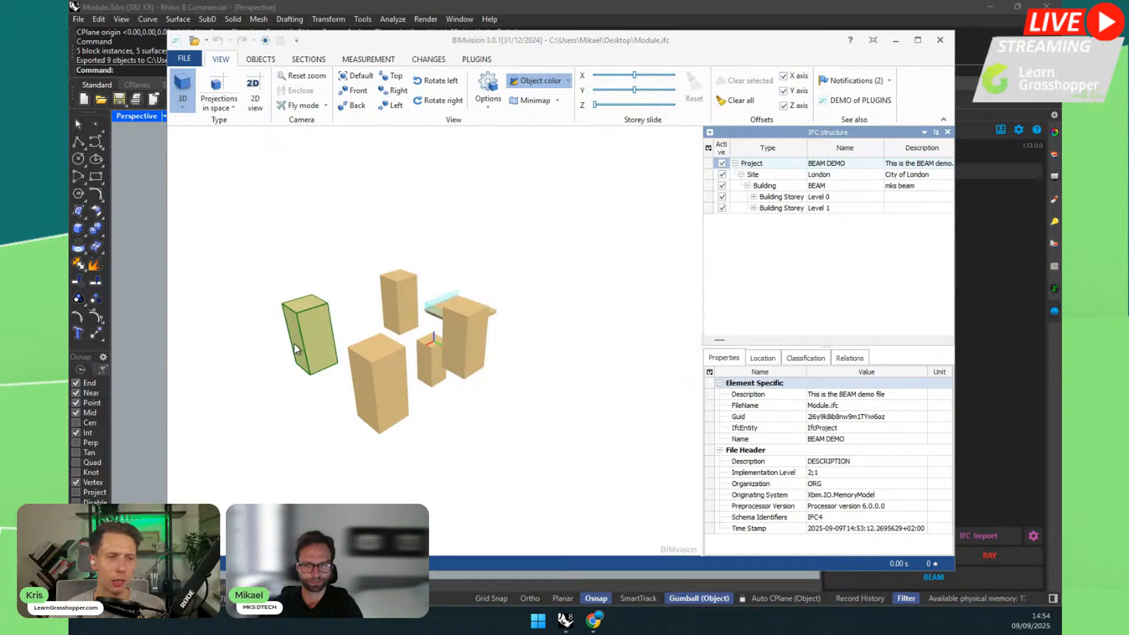
{"action": "left_click_drag", "start_coordinate": [341, 410], "coordinate": [373, 416]}
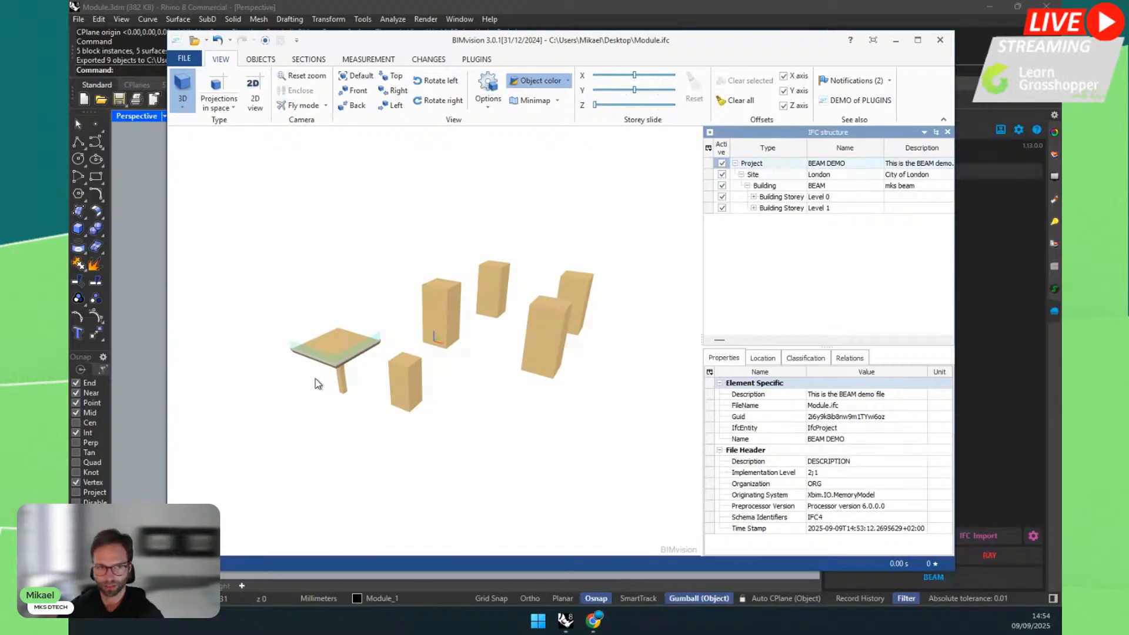
{"action": "scroll", "coordinate": [359, 380], "scroll_direction": "up", "scroll_amount": 3}
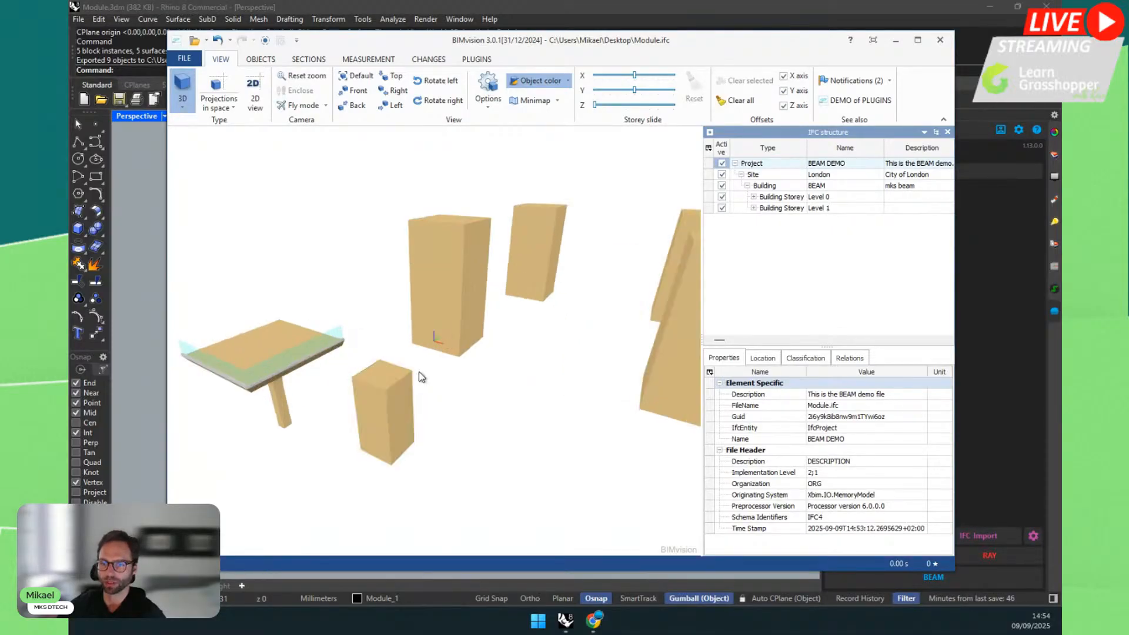
{"action": "scroll", "coordinate": [422, 376], "scroll_direction": "down", "scroll_amount": 5}
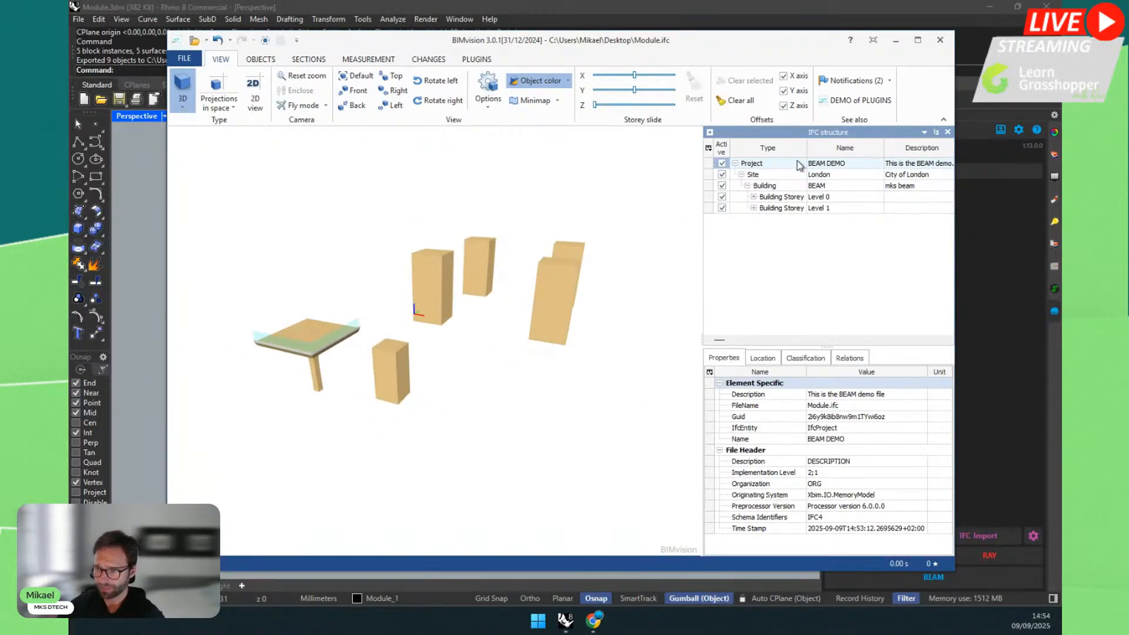
Step: Examine the project entry's properties, location and classification in the IFC structure
{"action": "left_click", "coordinate": [754, 164]}
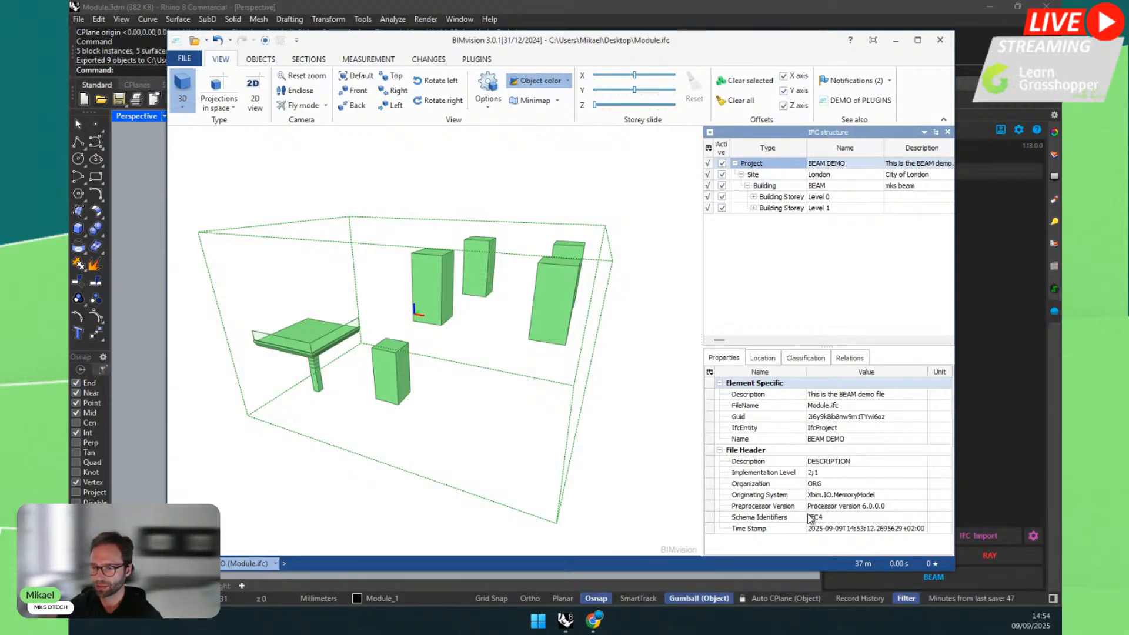
{"action": "left_click", "coordinate": [773, 360]}
{"action": "left_click", "coordinate": [803, 363]}
{"action": "left_click", "coordinate": [734, 361]}
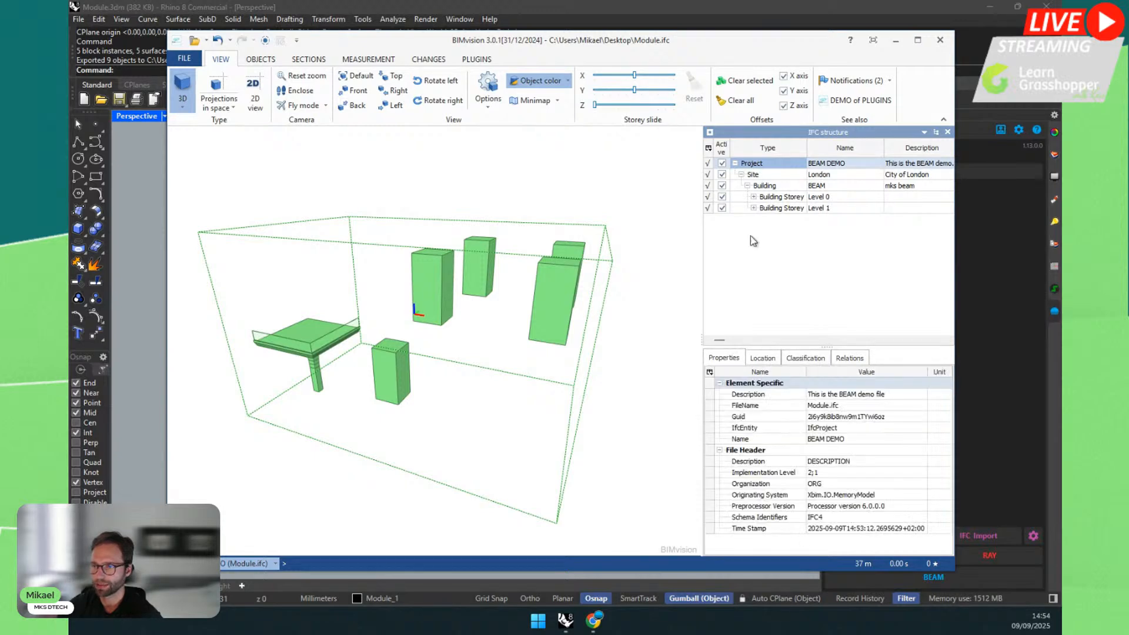
Step: Examine the site and building entries' properties and location data in the IFC structure
{"action": "left_click", "coordinate": [753, 175]}
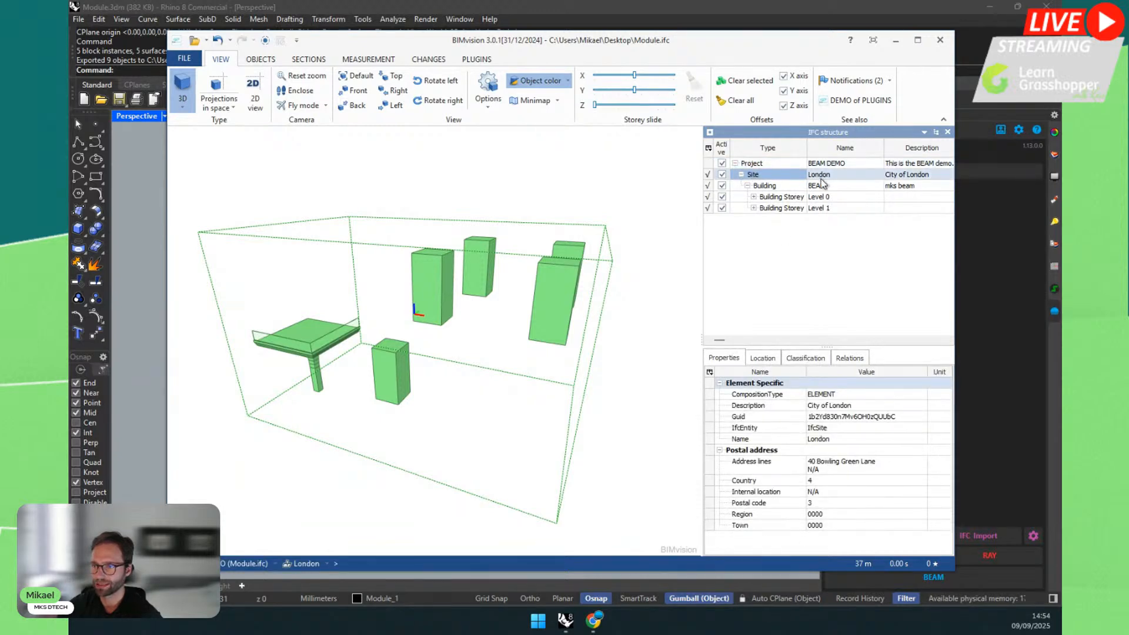
{"action": "left_click", "coordinate": [770, 359]}
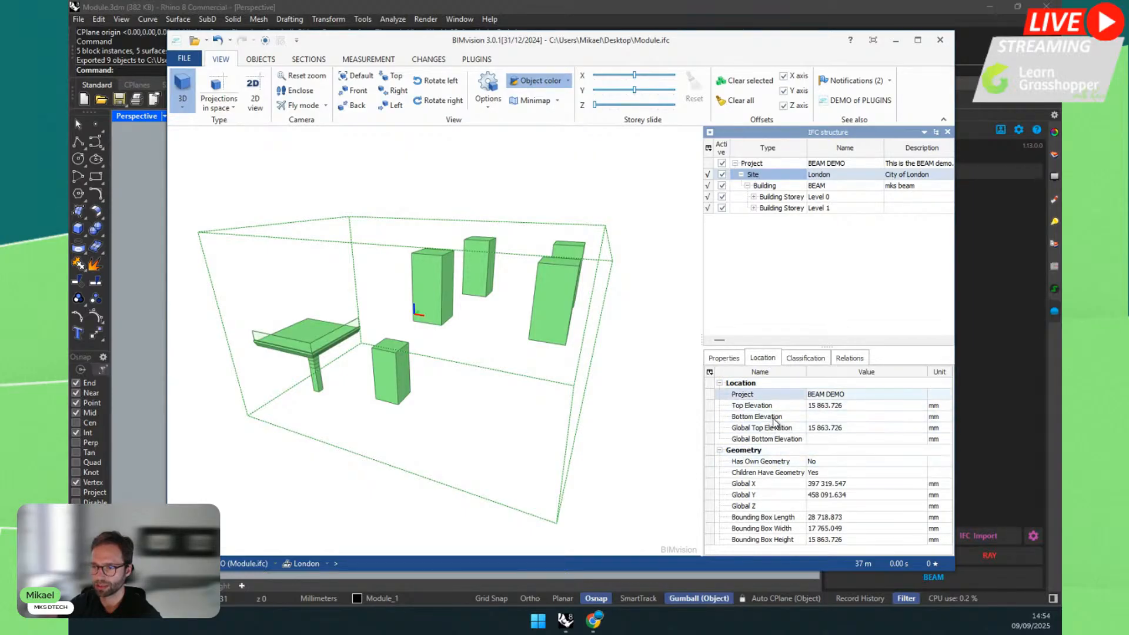
{"action": "left_click", "coordinate": [770, 187]}
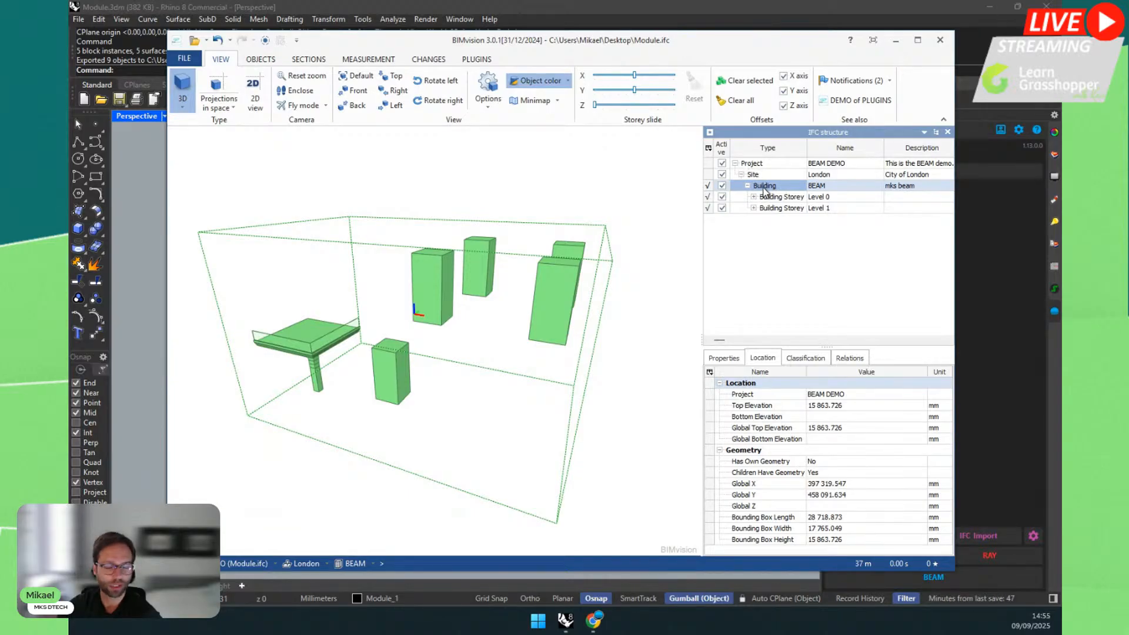
{"action": "left_click", "coordinate": [796, 439]}
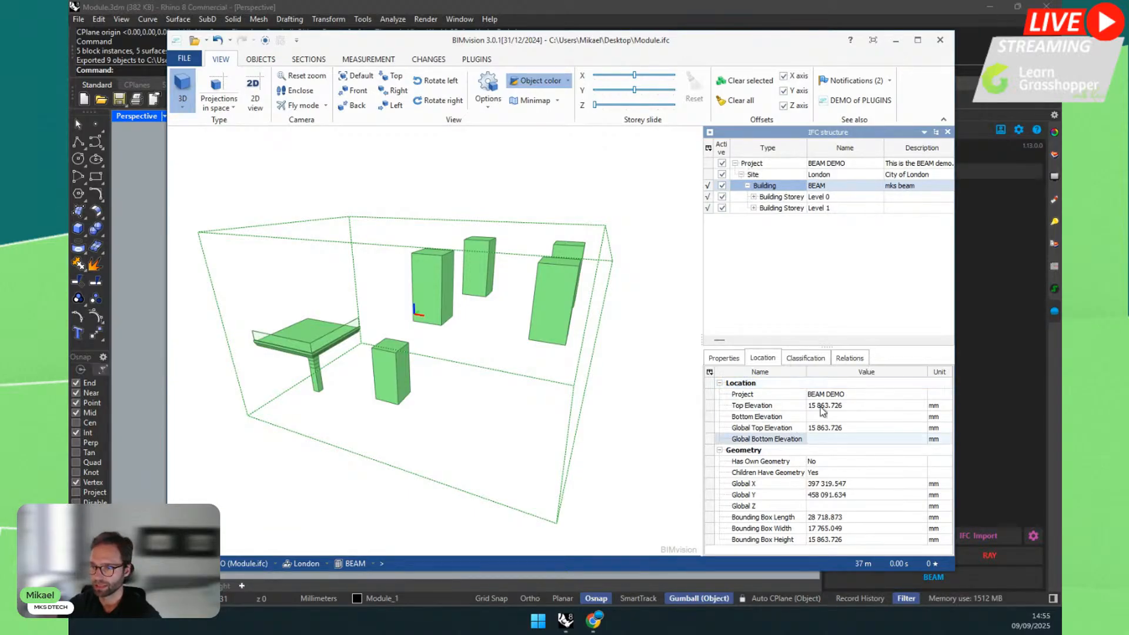
{"action": "left_click", "coordinate": [729, 359]}
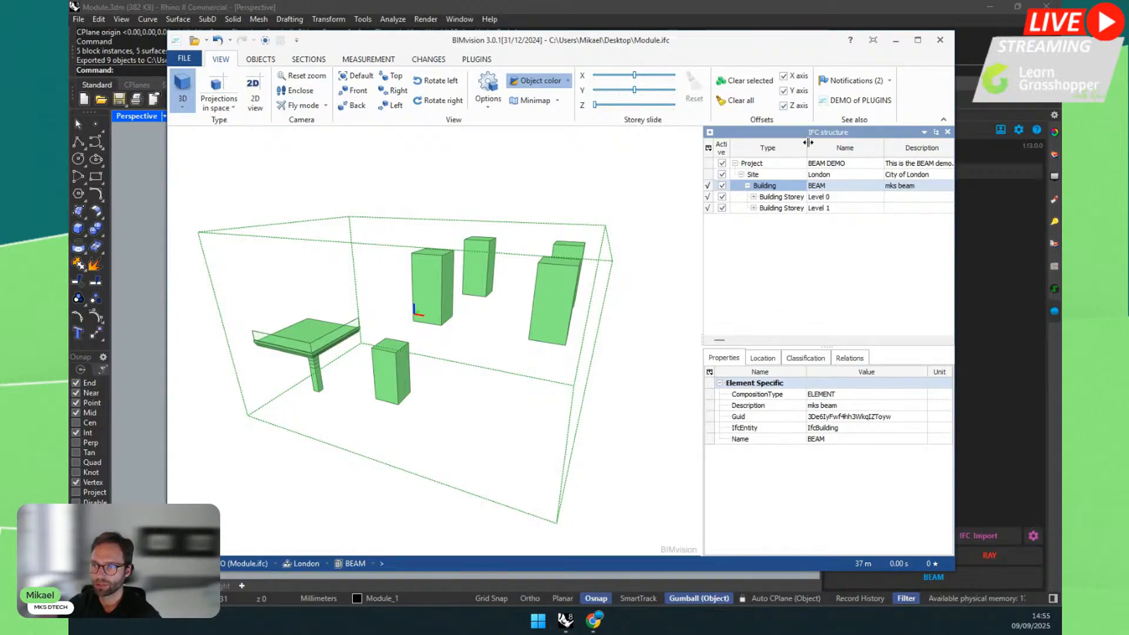
Step: Widen the IFC structure's type column, check the level heights in BEAM's Levels list in Rhino, and return to BIMvision
{"action": "left_click_drag", "start_coordinate": [807, 148], "coordinate": [832, 147]}
{"action": "key", "text": "Down"}
{"action": "left_click_drag", "start_coordinate": [782, 54], "coordinate": [385, 51]}
{"action": "left_click", "coordinate": [886, 150]}
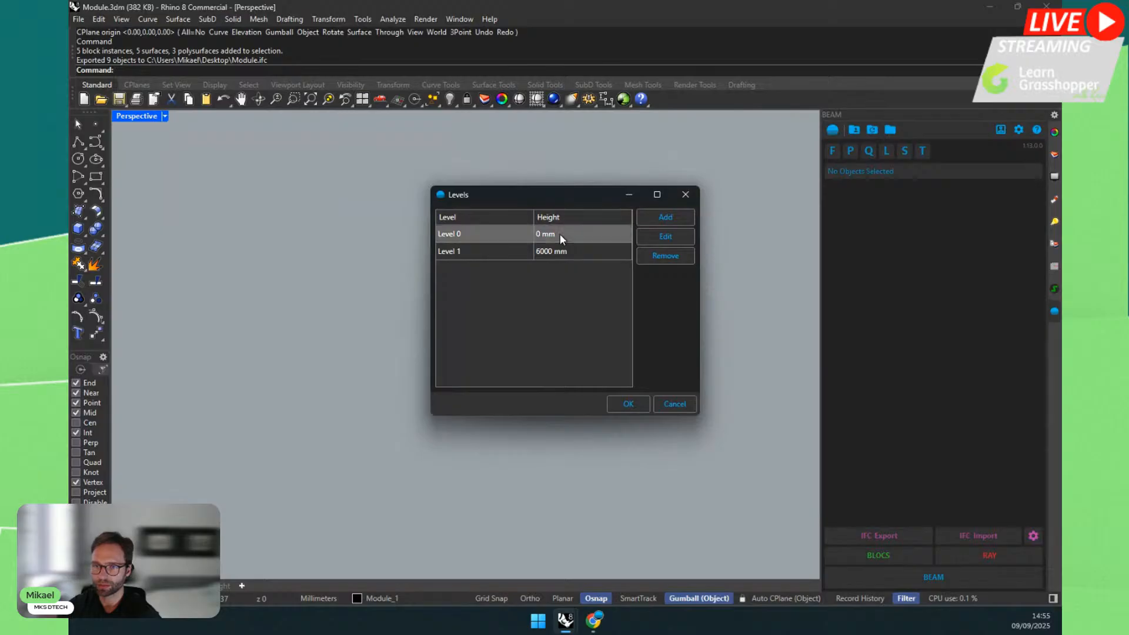
{"action": "left_click_drag", "start_coordinate": [71, 49], "coordinate": [425, 46]}
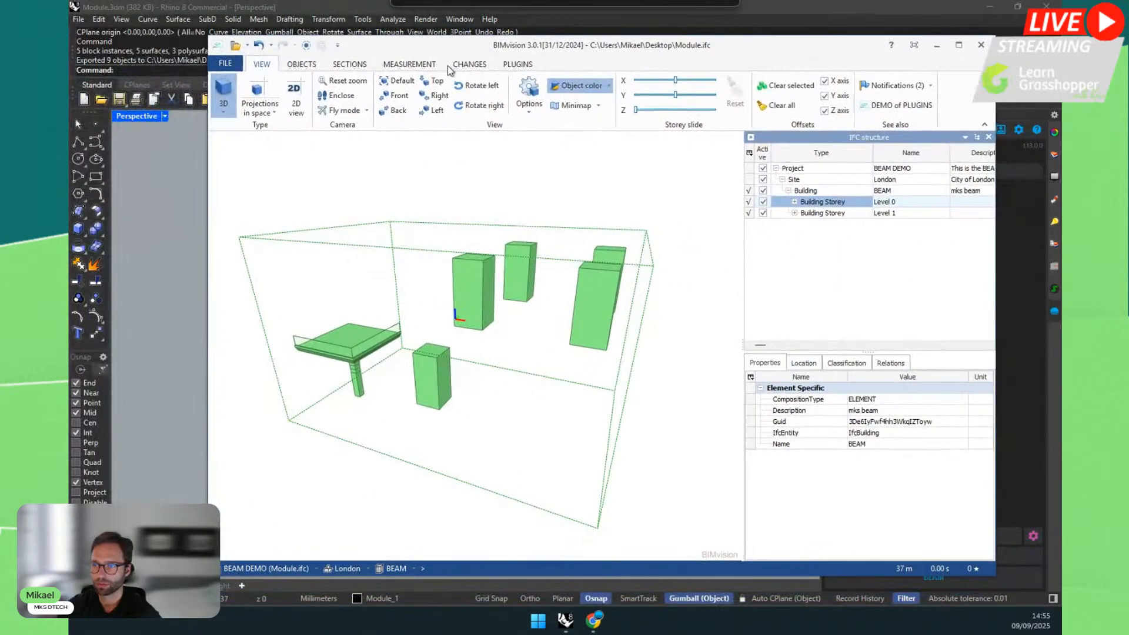
Step: Examine the Level 1 and Level 0 storeys' properties and expand Level 0 down to the elements in its Piles group
{"action": "left_click", "coordinate": [887, 213]}
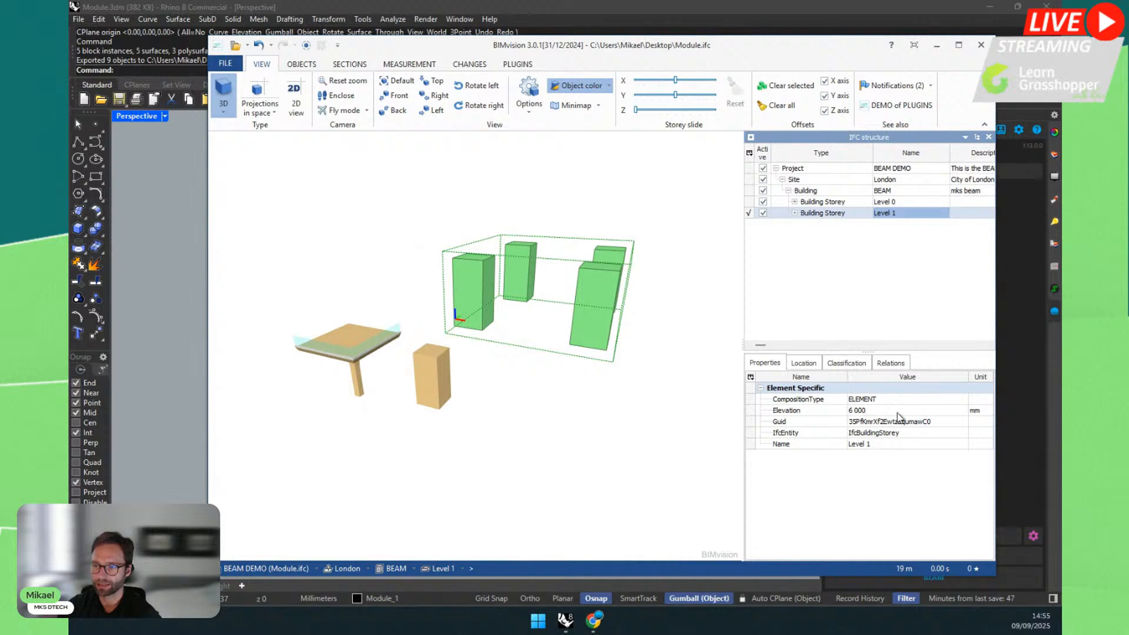
{"action": "left_click", "coordinate": [816, 205]}
{"action": "left_click_drag", "start_coordinate": [542, 386], "coordinate": [552, 349]}
{"action": "left_click", "coordinate": [794, 202]}
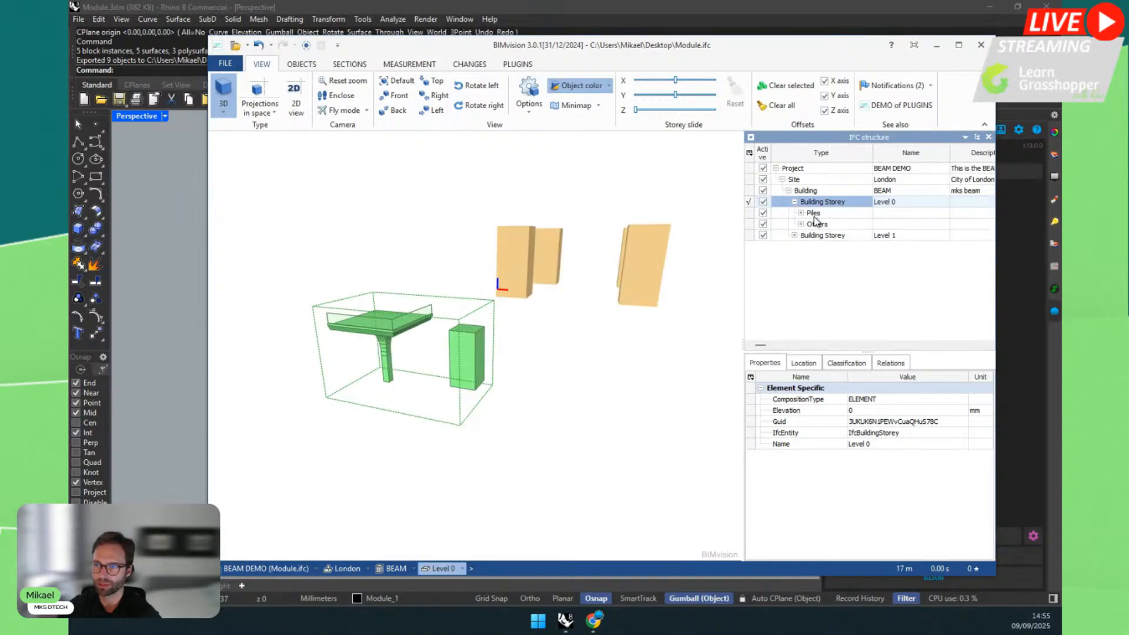
{"action": "left_click", "coordinate": [815, 214]}
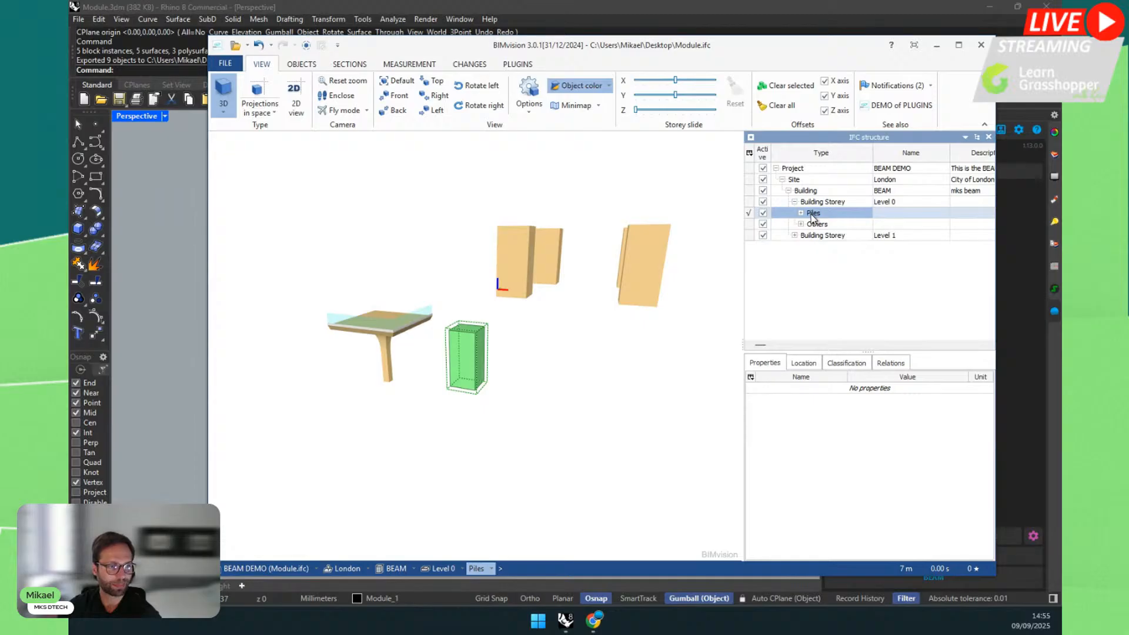
{"action": "left_click", "coordinate": [801, 214]}
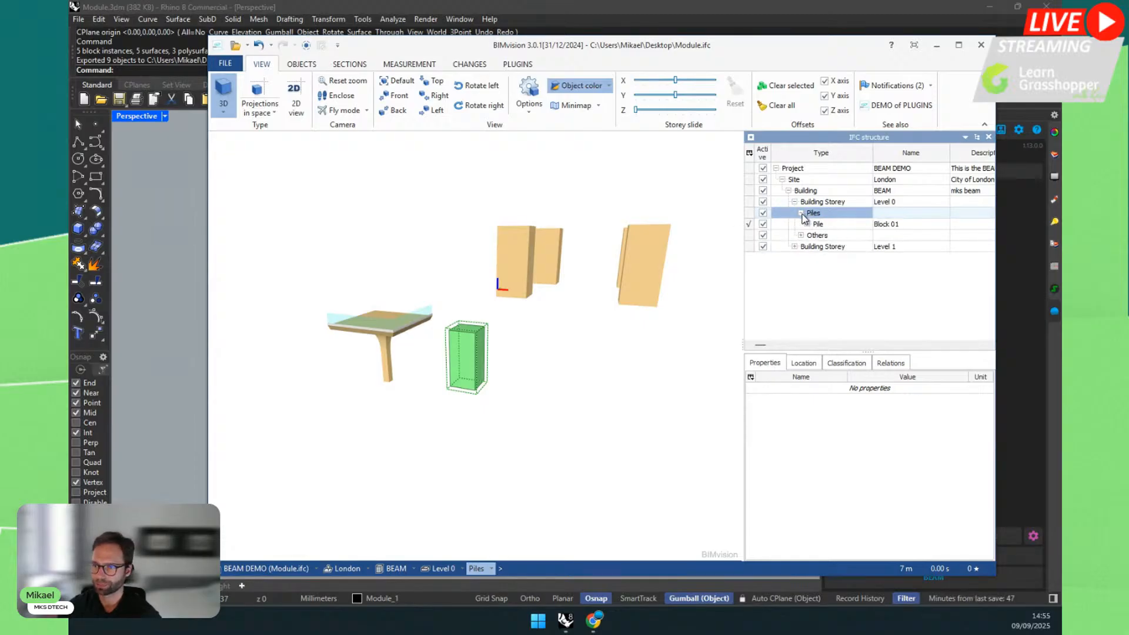
Step: Examine the Level 0 pile's material layer, type and properties, including New Parameter, Information and Is Included
{"action": "left_click", "coordinate": [816, 224]}
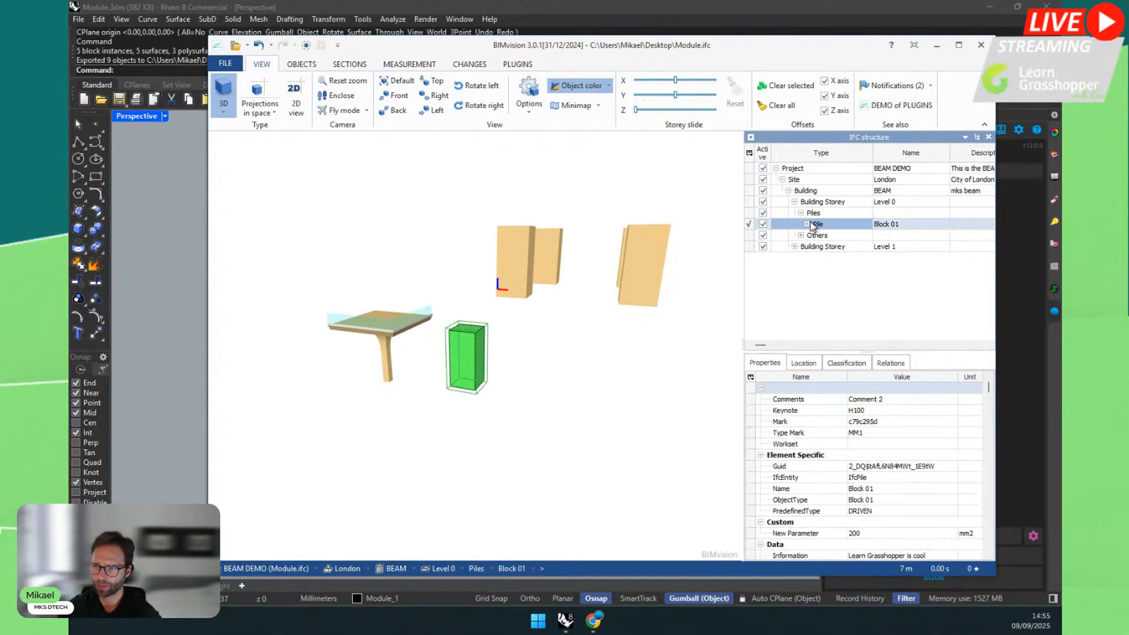
{"action": "left_click", "coordinate": [807, 224]}
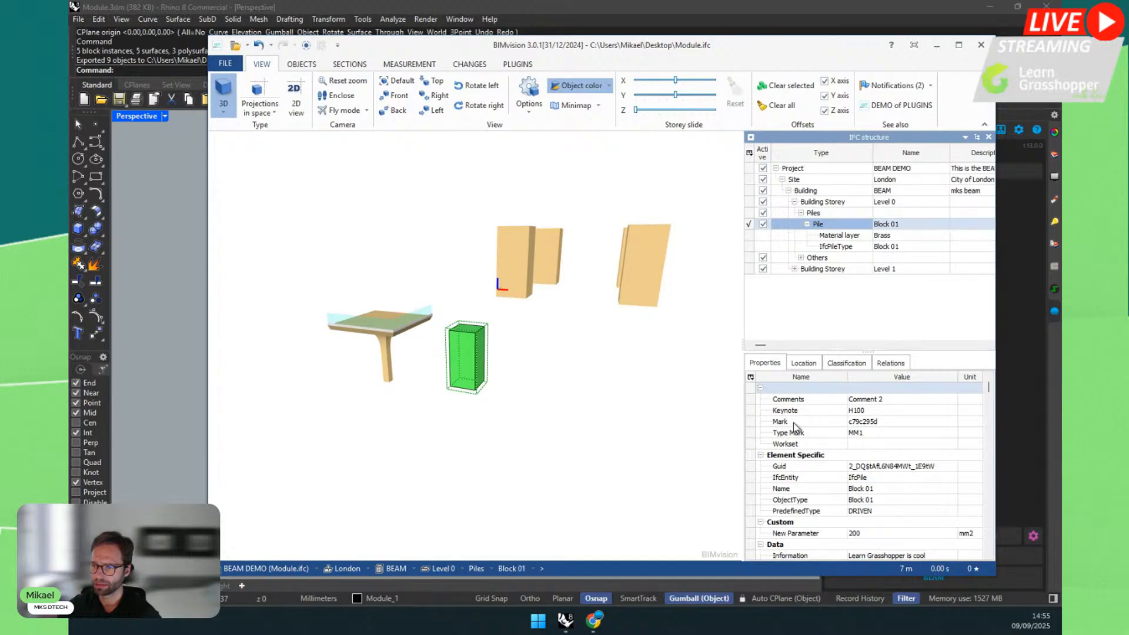
{"action": "scroll", "coordinate": [809, 497], "scroll_direction": "down", "scroll_amount": 1}
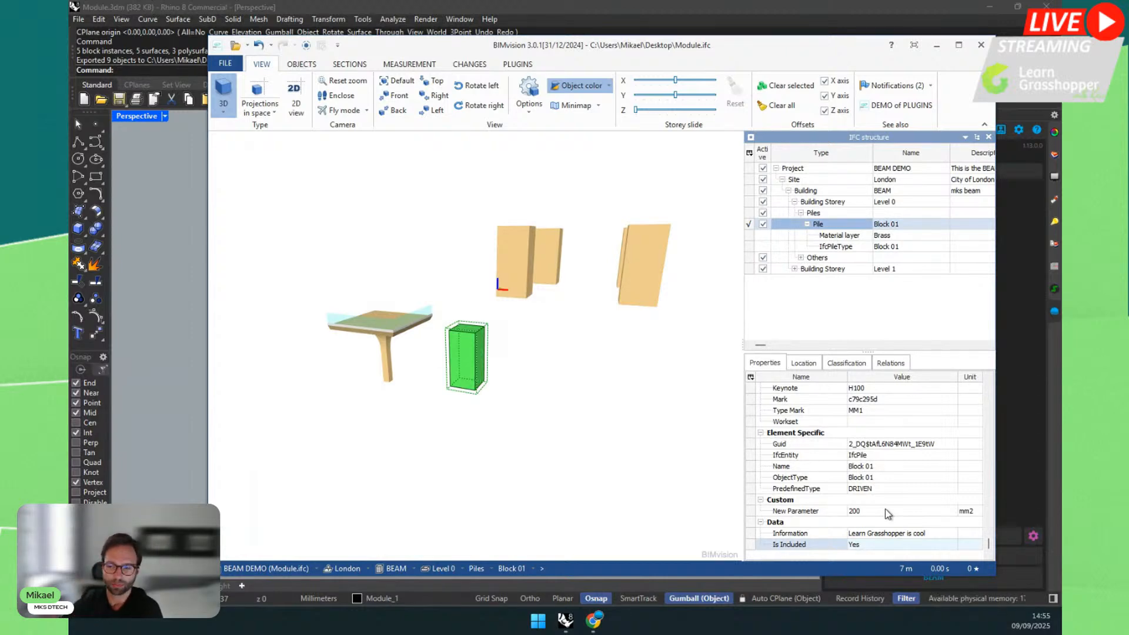
{"action": "left_click", "coordinate": [776, 512]}
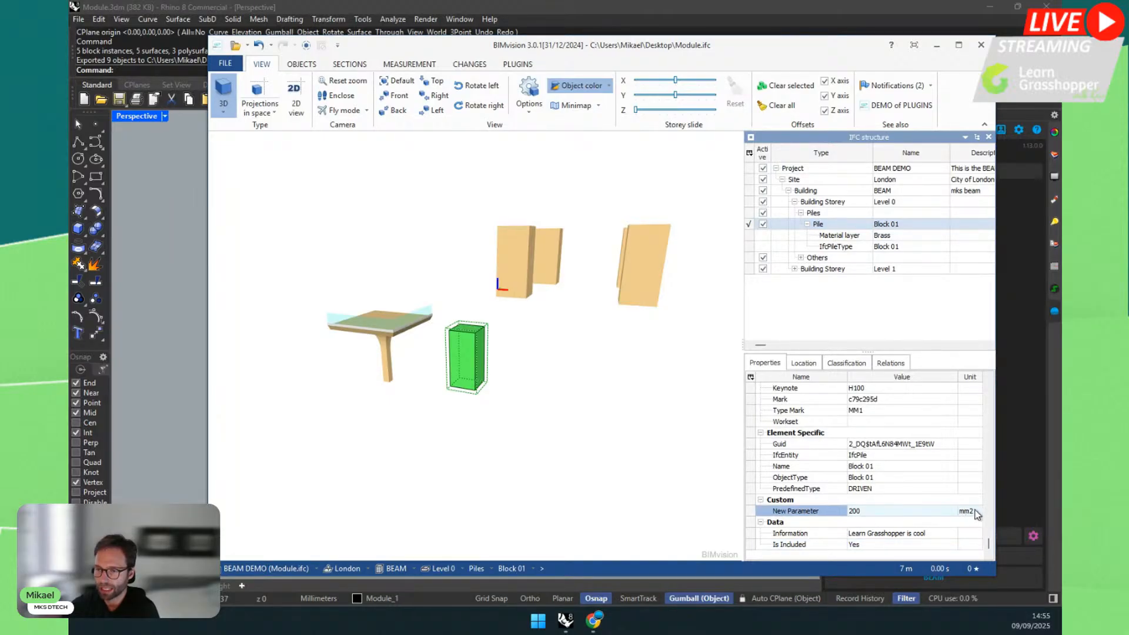
{"action": "left_click", "coordinate": [795, 534]}
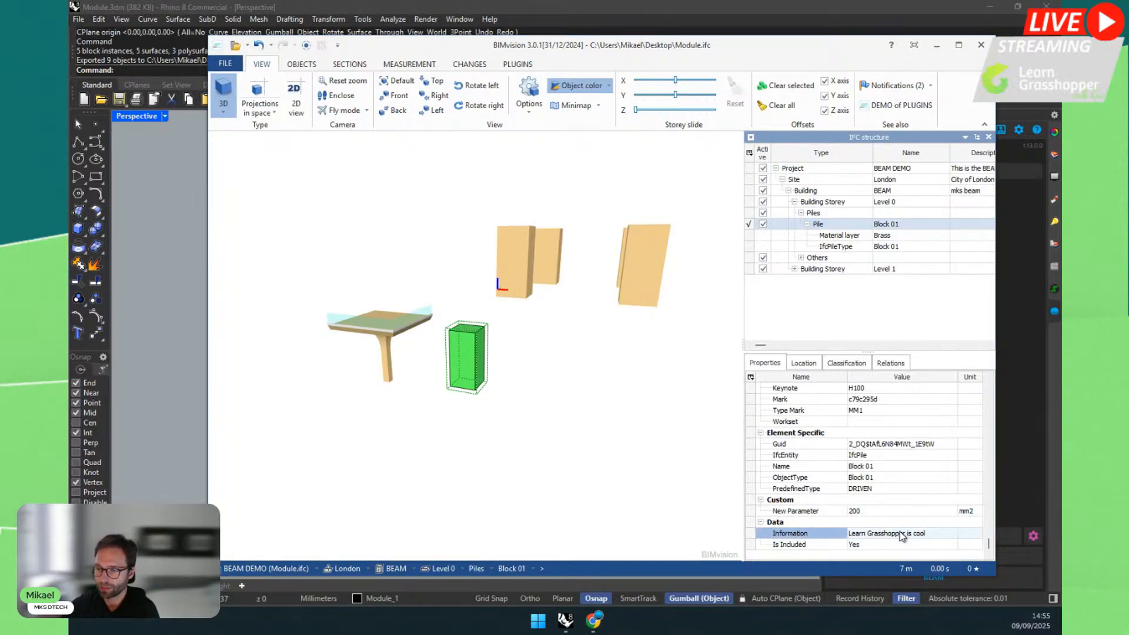
{"action": "left_click", "coordinate": [794, 546]}
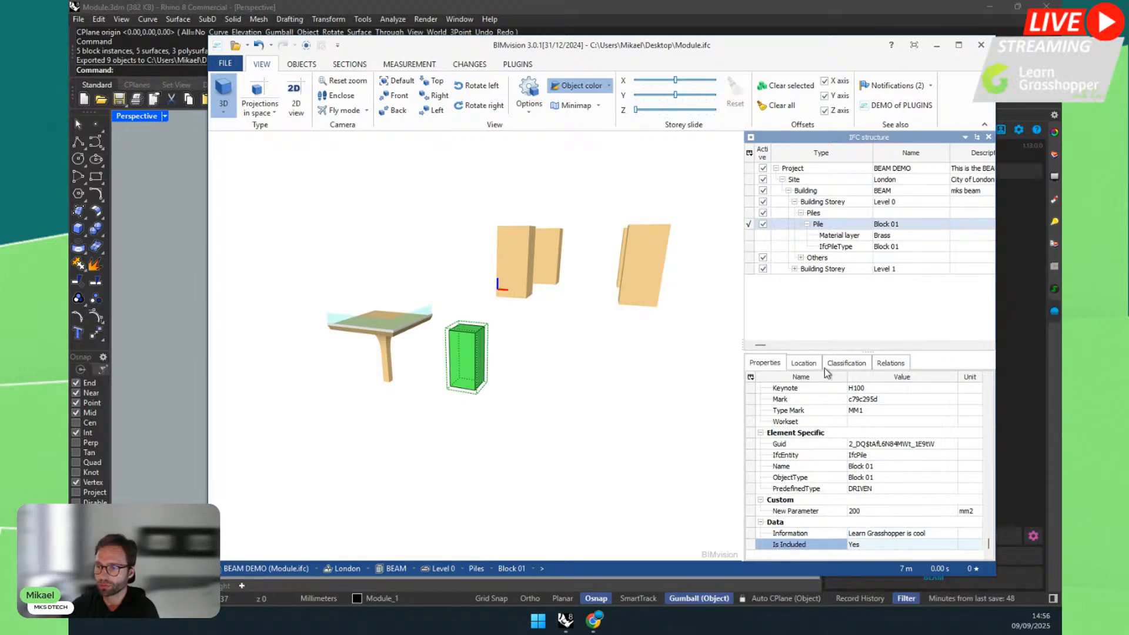
{"action": "left_click", "coordinate": [807, 364]}
{"action": "left_click", "coordinate": [775, 365]}
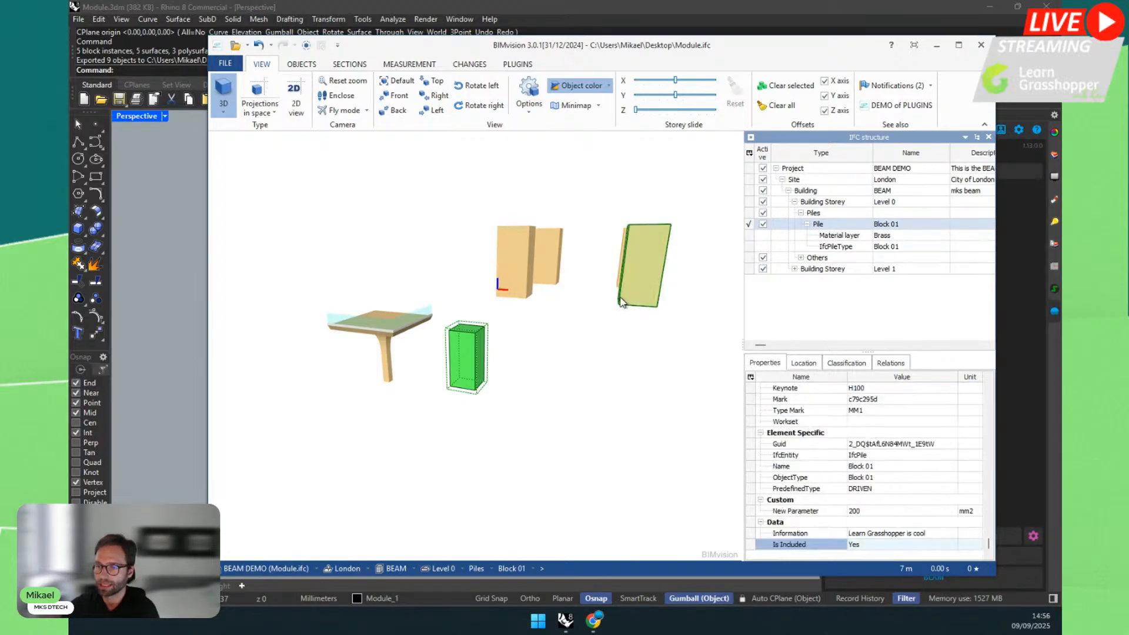
Step: Expand Level 1 down to its Piles group and compare the properties of the individual Block 01 piles
{"action": "left_click", "coordinate": [821, 270]}
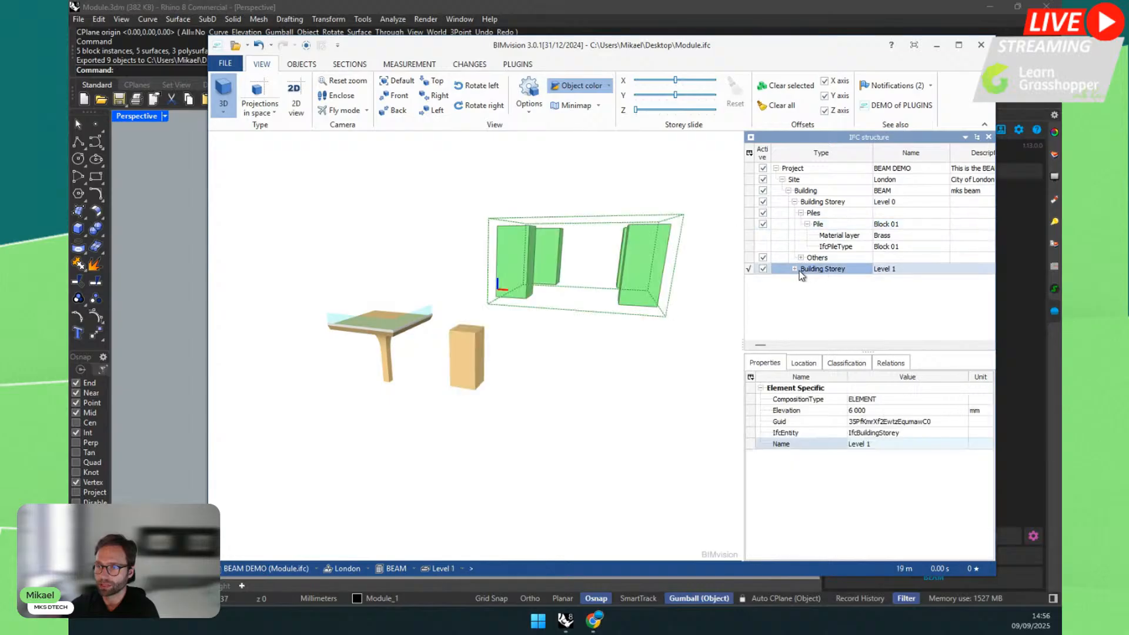
{"action": "left_click", "coordinate": [795, 269]}
{"action": "left_click", "coordinate": [801, 280]}
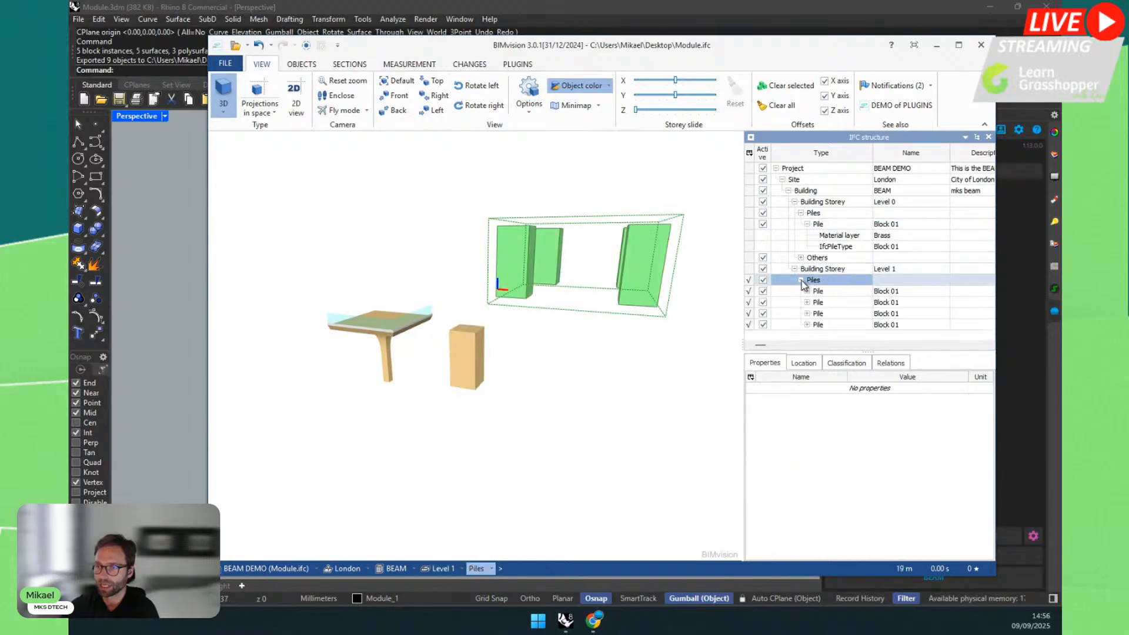
{"action": "left_click", "coordinate": [826, 302]}
{"action": "left_click", "coordinate": [832, 314]}
{"action": "key", "text": "Down"}
{"action": "key", "text": "Up"}
{"action": "key", "text": "Up"}
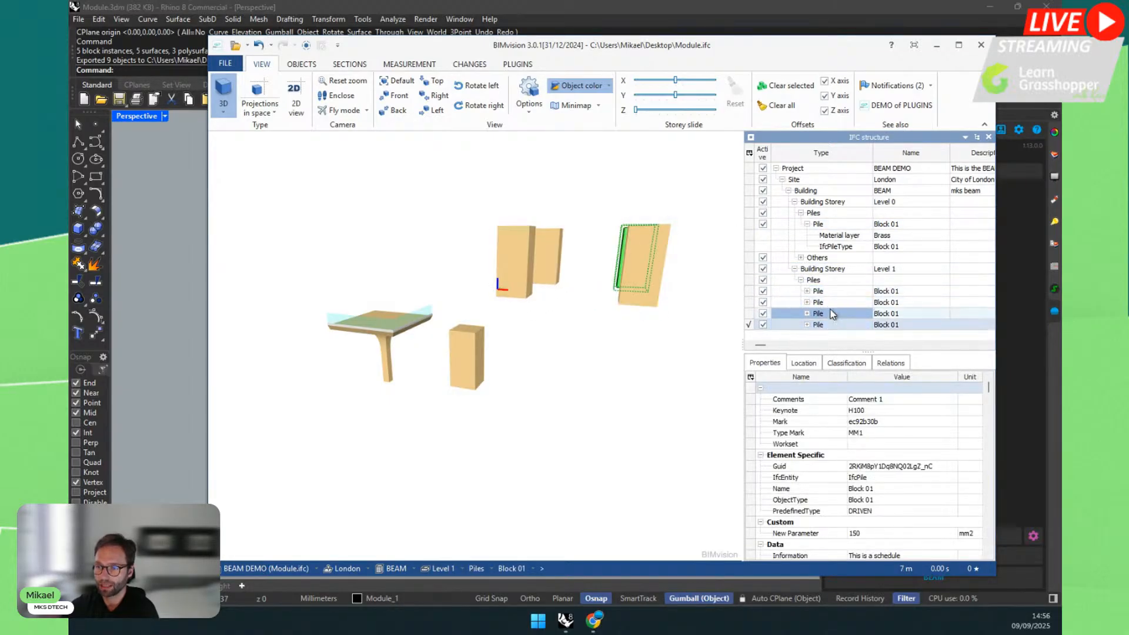
{"action": "key", "text": "Up"}
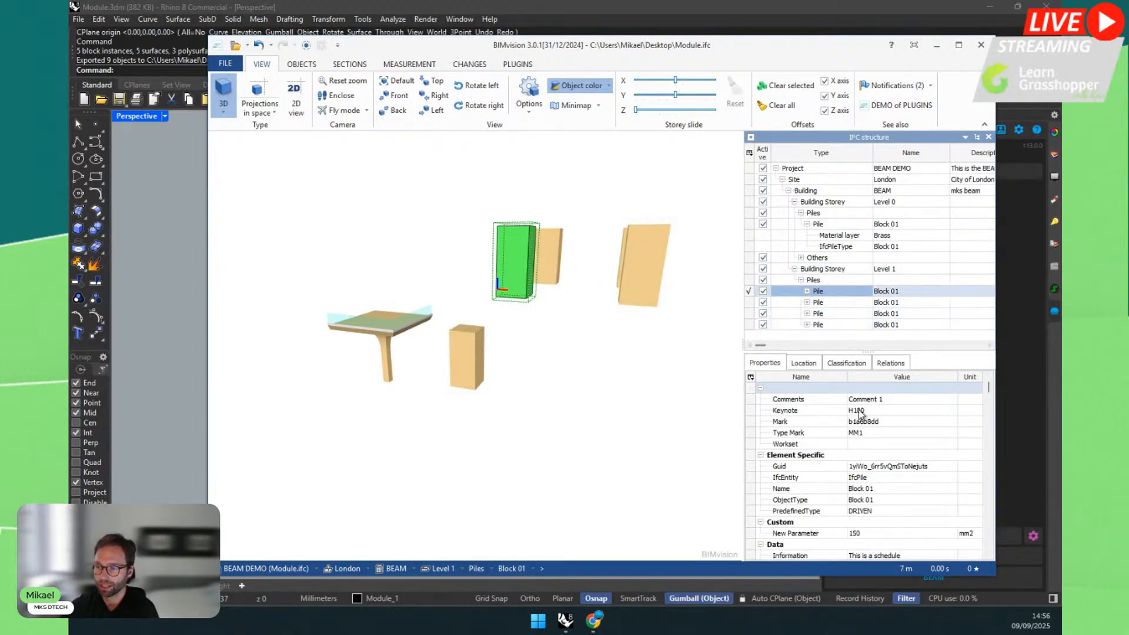
{"action": "left_click", "coordinate": [835, 314]}
{"action": "left_click", "coordinate": [831, 326]}
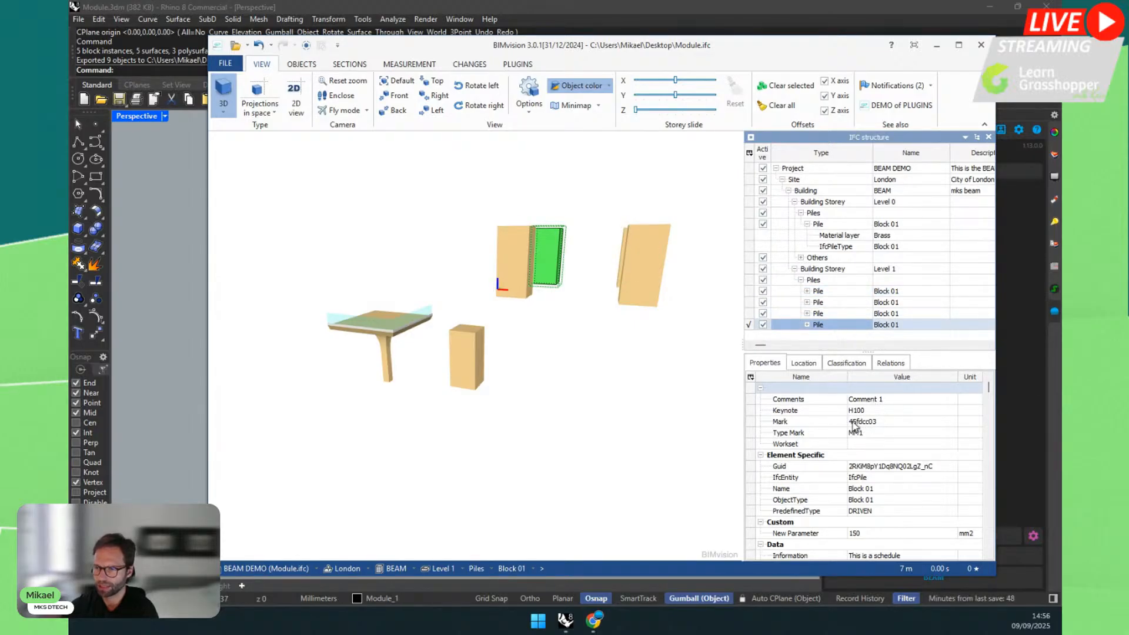
{"action": "scroll", "coordinate": [833, 528], "scroll_direction": "down", "scroll_amount": 1}
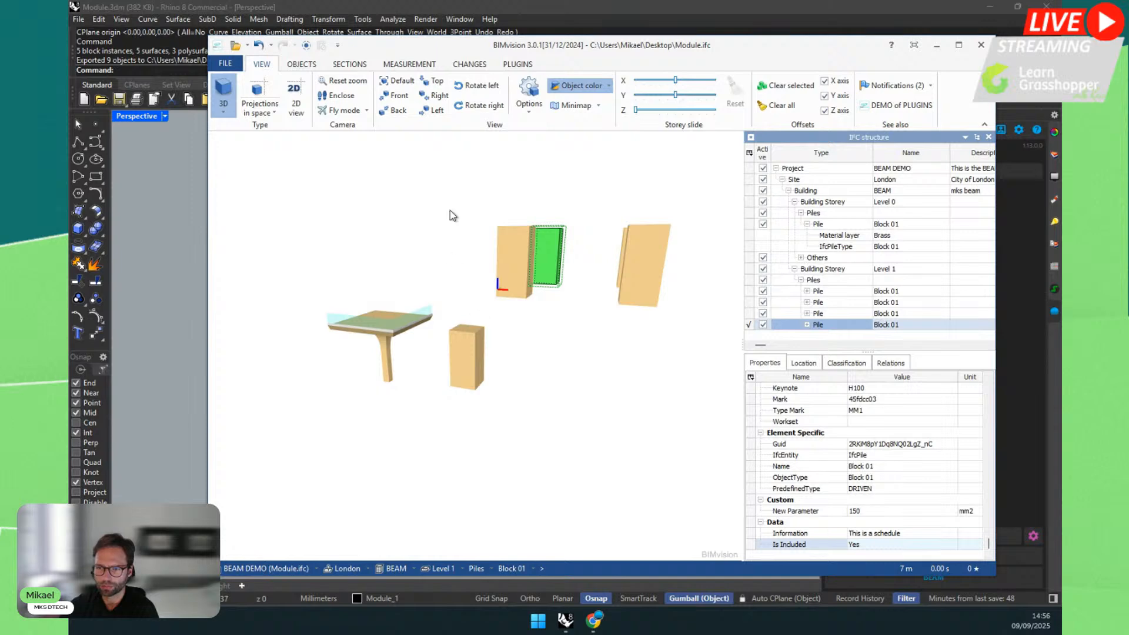
Step: Return to Rhino, close BEAM's Levels list and clear any active command or selection
{"action": "left_click_drag", "start_coordinate": [617, 373], "coordinate": [556, 434]}
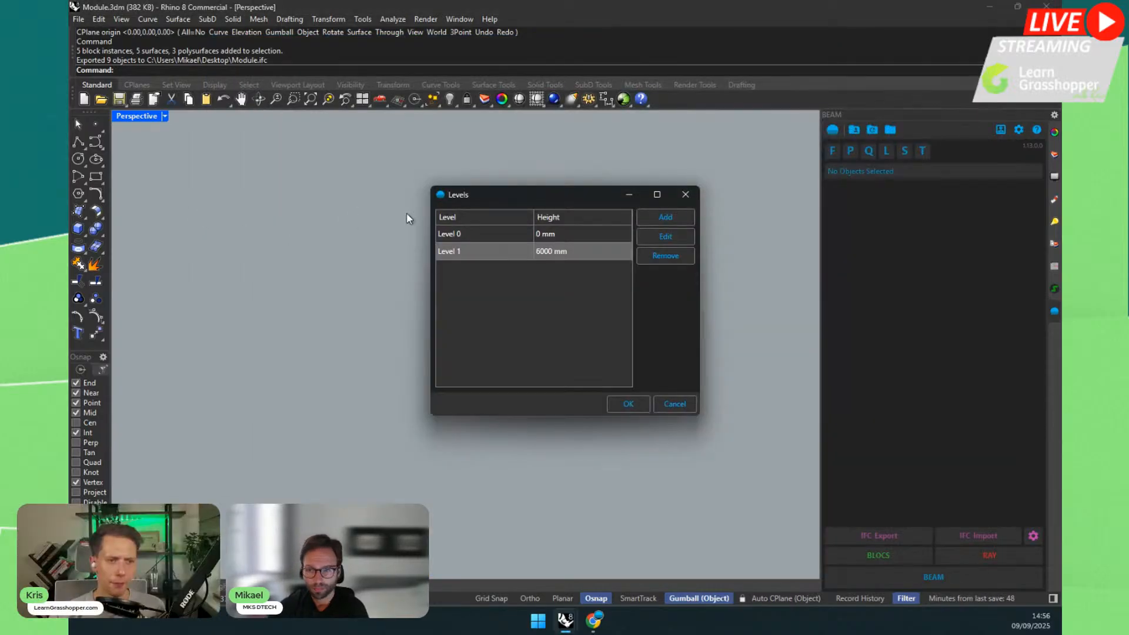
{"action": "left_click", "coordinate": [686, 194]}
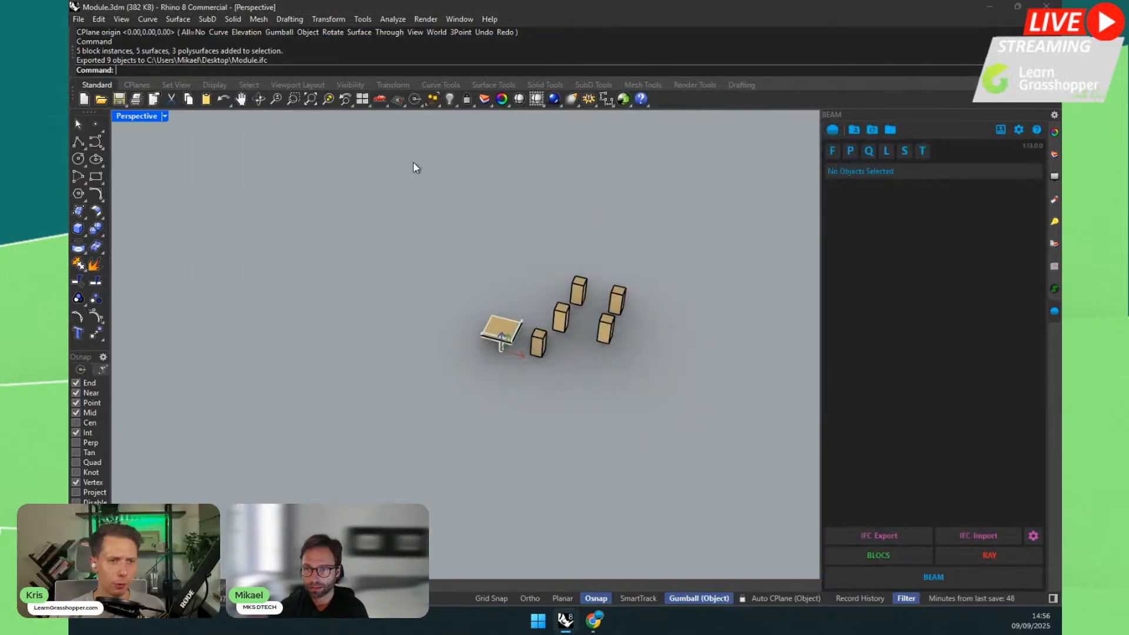
{"action": "key", "text": "Escape"}
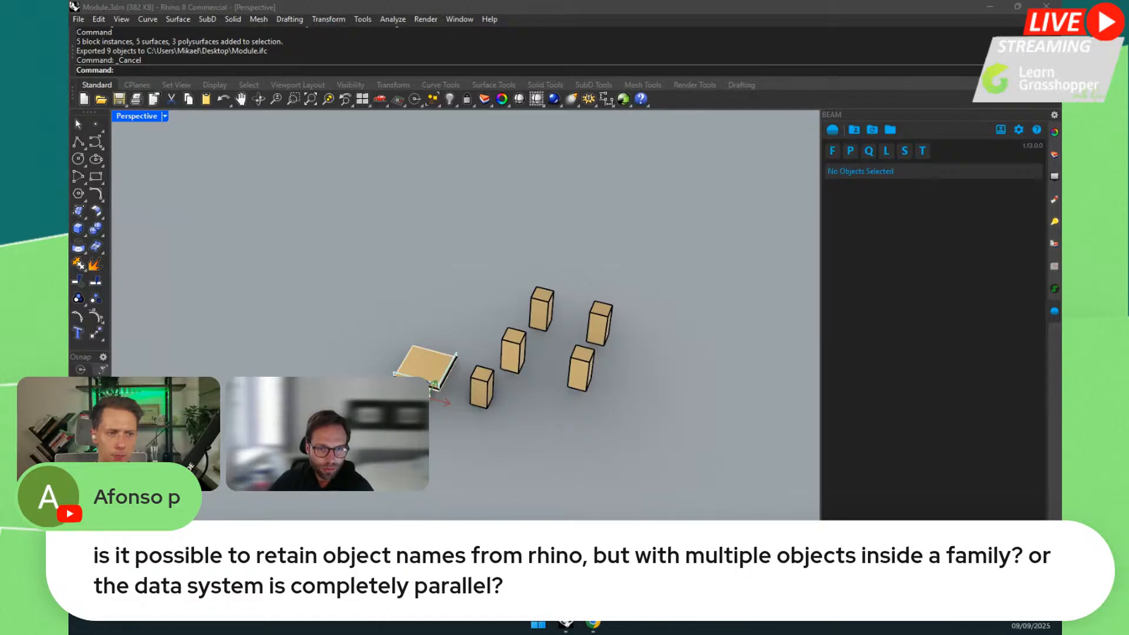
Step: Select all parts of the cladding module in the Rhino model and review its shared BEAM family and IFC data
{"action": "left_click", "coordinate": [449, 404]}
{"action": "scroll", "coordinate": [441, 404], "scroll_direction": "up", "scroll_amount": 6}
{"action": "right_click_drag", "start_coordinate": [433, 410], "coordinate": [444, 368]}
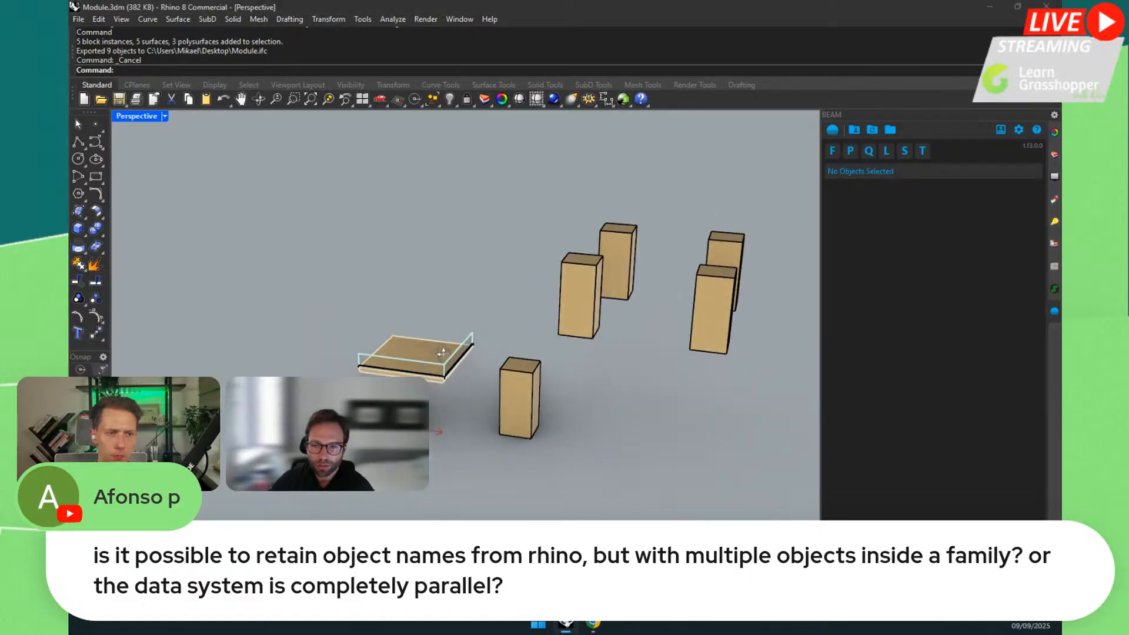
{"action": "scroll", "coordinate": [429, 402], "scroll_direction": "up", "scroll_amount": 6}
{"action": "left_click_drag", "start_coordinate": [486, 408], "coordinate": [331, 198]}
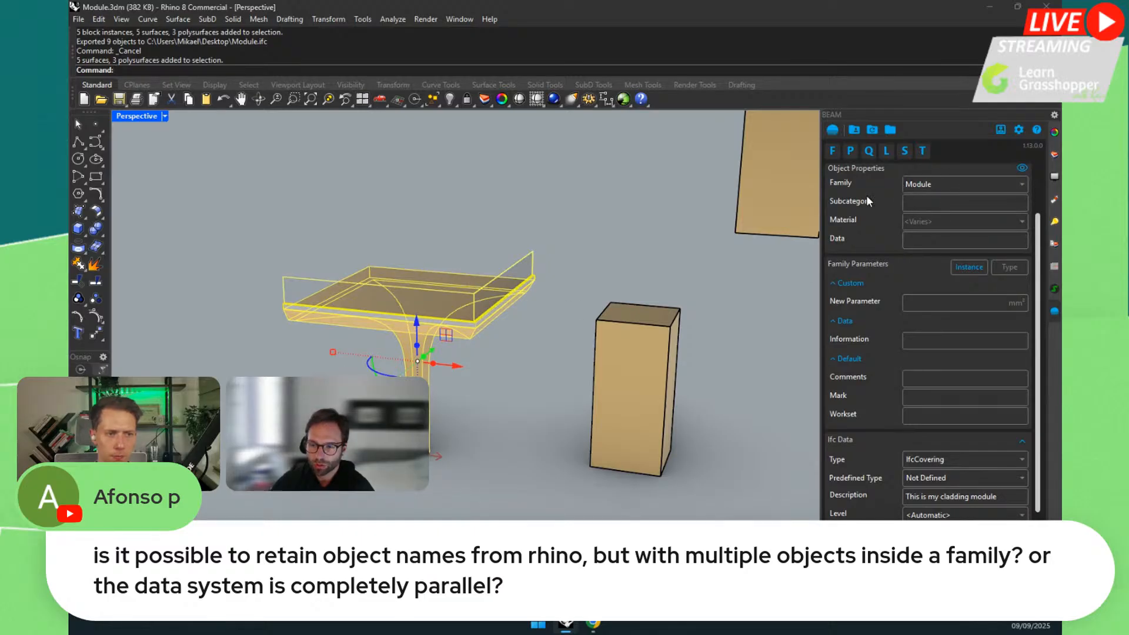
Step: Switch to BIMvision, select the Module covering in the model and inspect it up close
{"action": "left_click", "coordinate": [594, 627]}
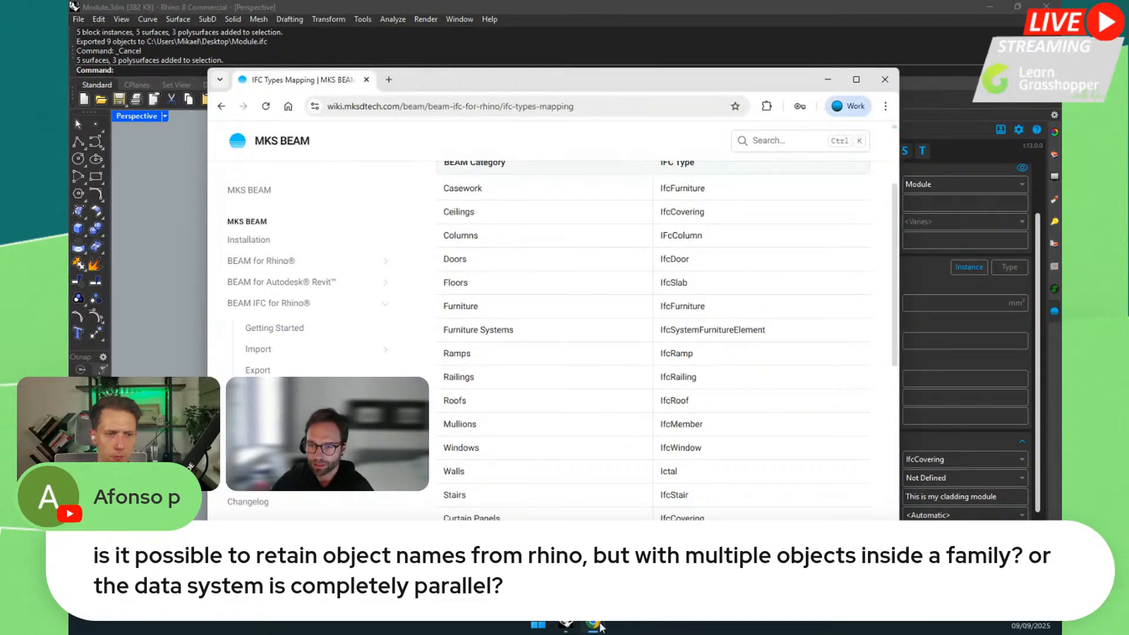
{"action": "left_click", "coordinate": [600, 628]}
{"action": "key", "text": "alt+Tab"}
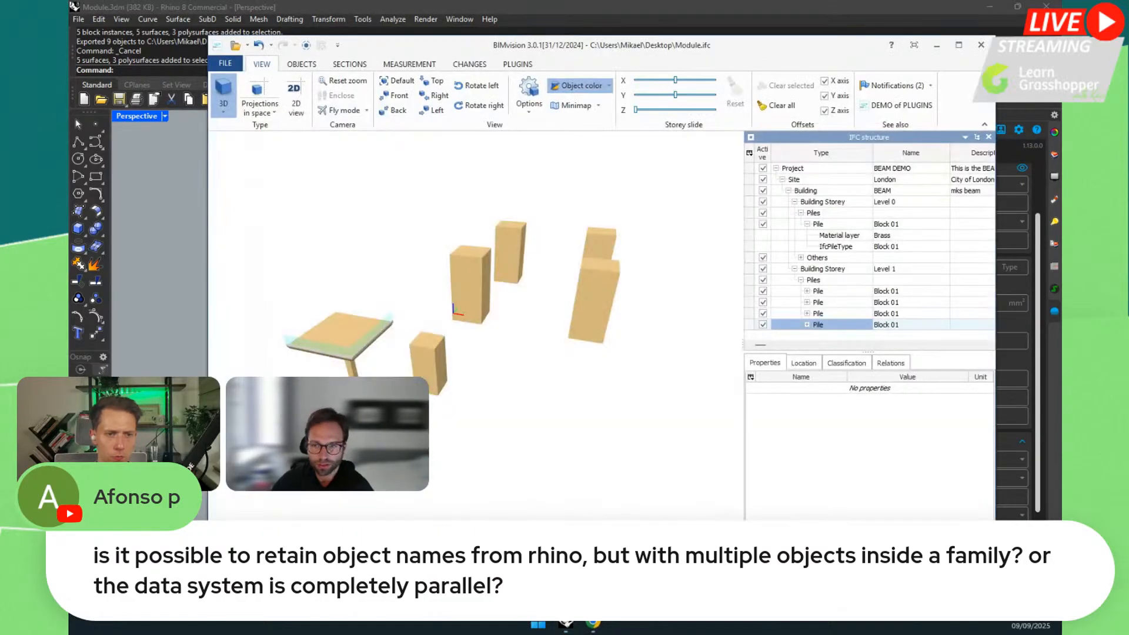
{"action": "left_click", "coordinate": [323, 339]}
{"action": "scroll", "coordinate": [329, 306], "scroll_direction": "up", "scroll_amount": 5}
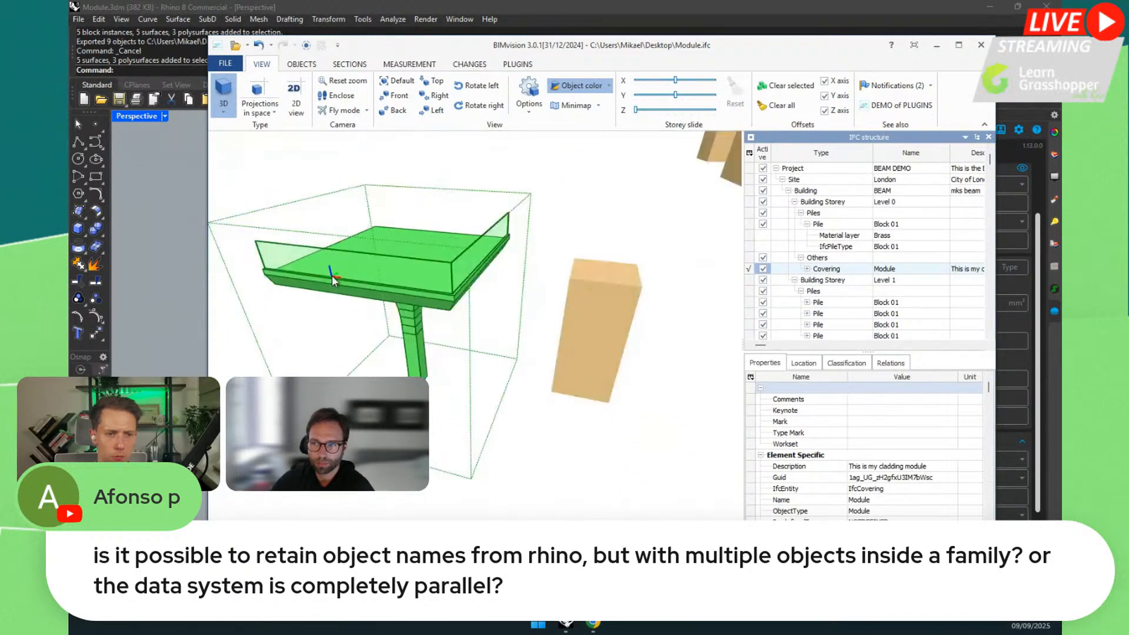
{"action": "left_click_drag", "start_coordinate": [333, 280], "coordinate": [426, 326]}
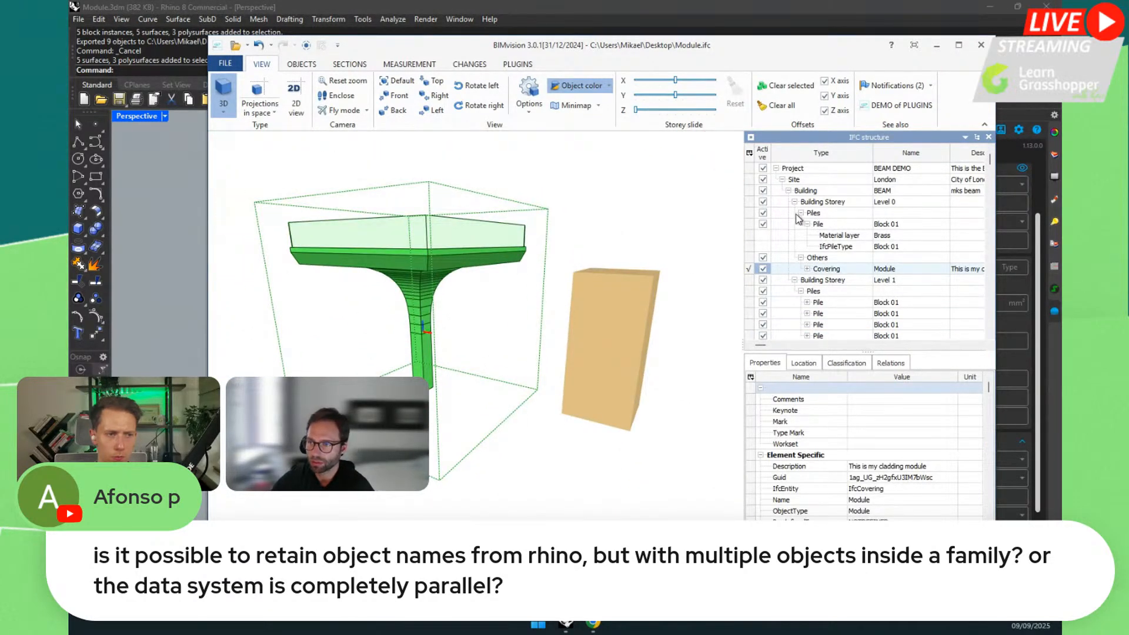
Step: Collapse Level 0's Piles group and examine the Module covering's material layers, type and name under Others
{"action": "left_click", "coordinate": [800, 213]}
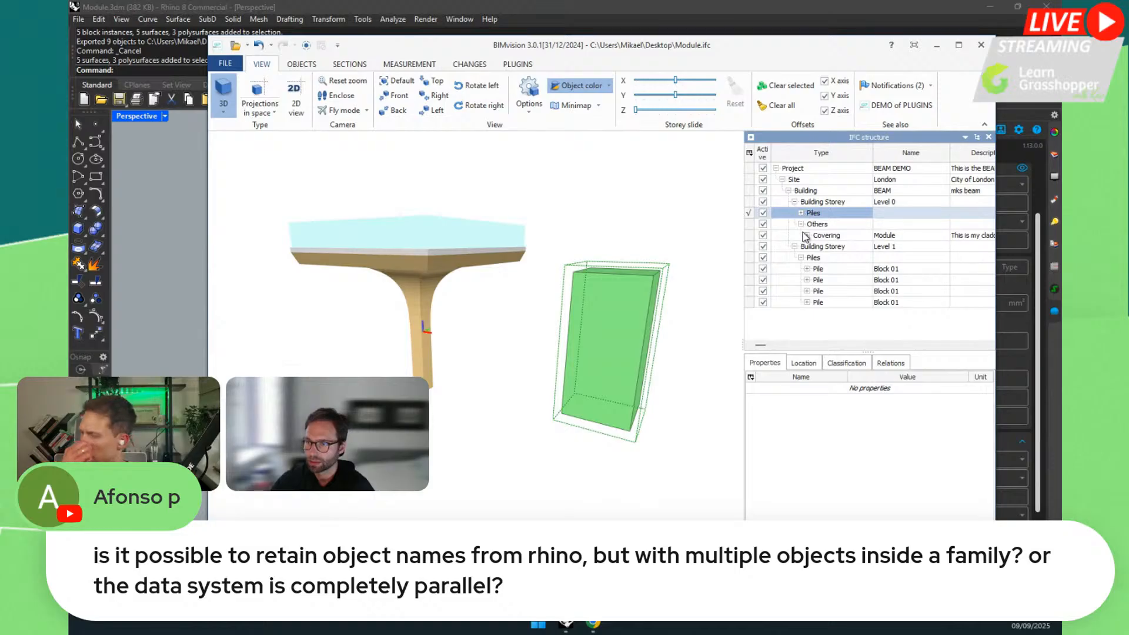
{"action": "left_click", "coordinate": [802, 225]}
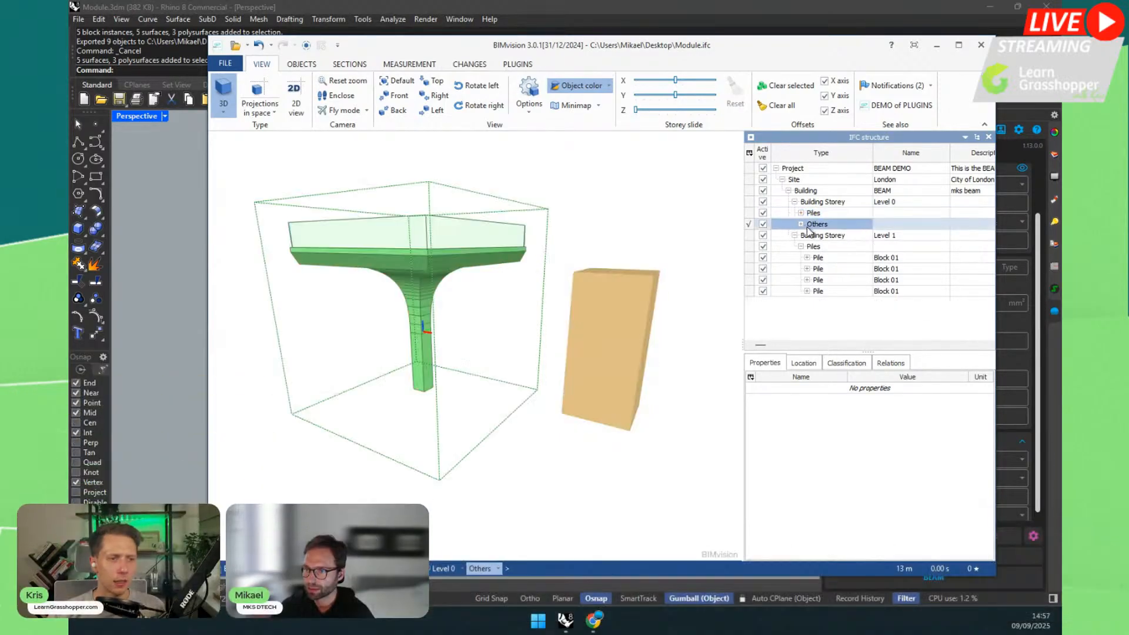
{"action": "left_click", "coordinate": [801, 224]}
{"action": "left_click", "coordinate": [818, 235]}
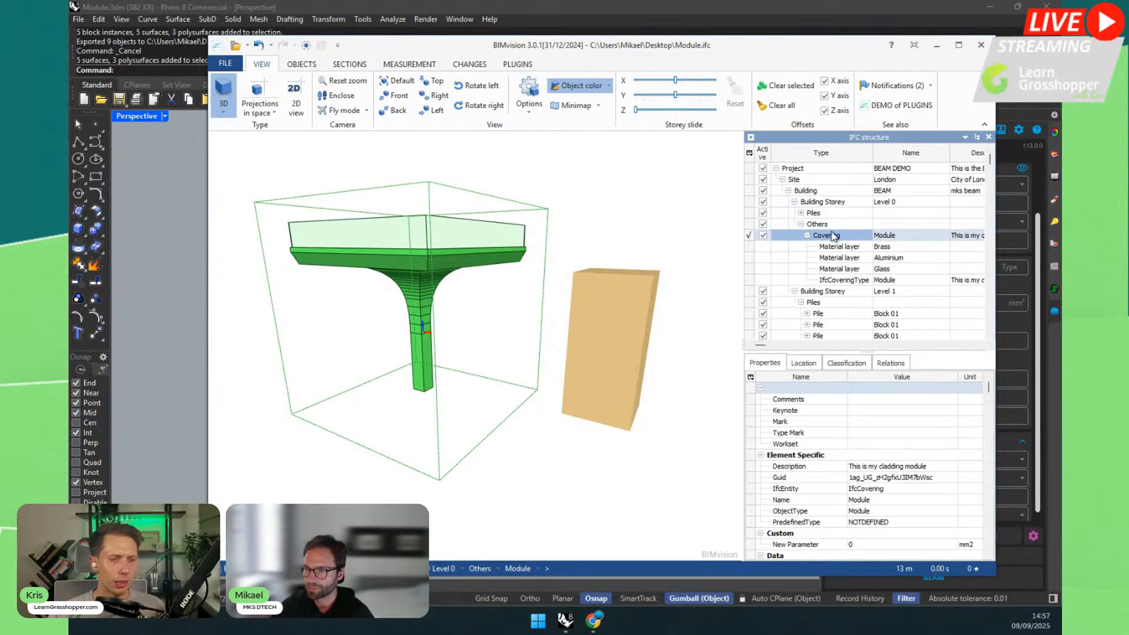
{"action": "left_click", "coordinate": [894, 235]}
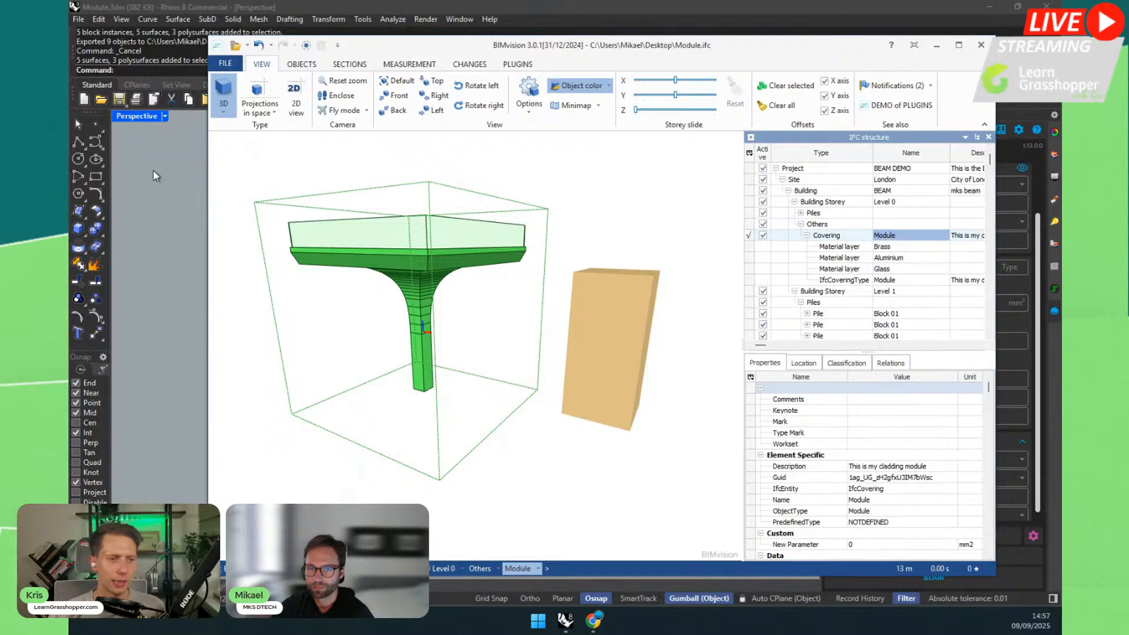
Step: Switch back to Rhino, inspect the BEAM material of the cladding module's individual parts, and clear the selection
{"action": "left_click", "coordinate": [156, 234]}
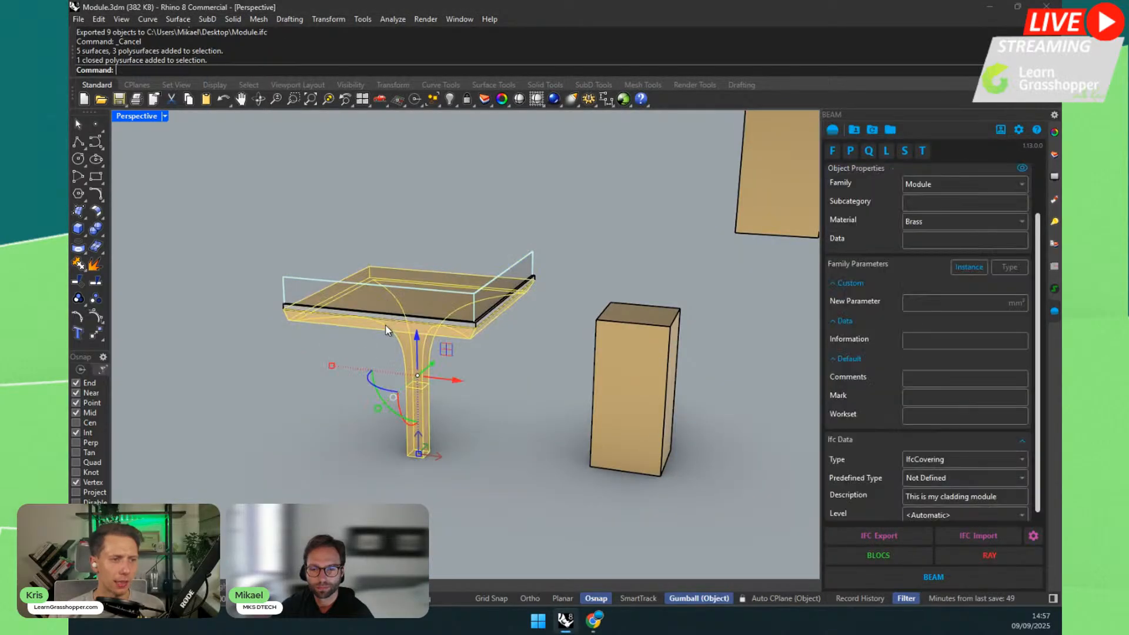
{"action": "left_click", "coordinate": [383, 235]}
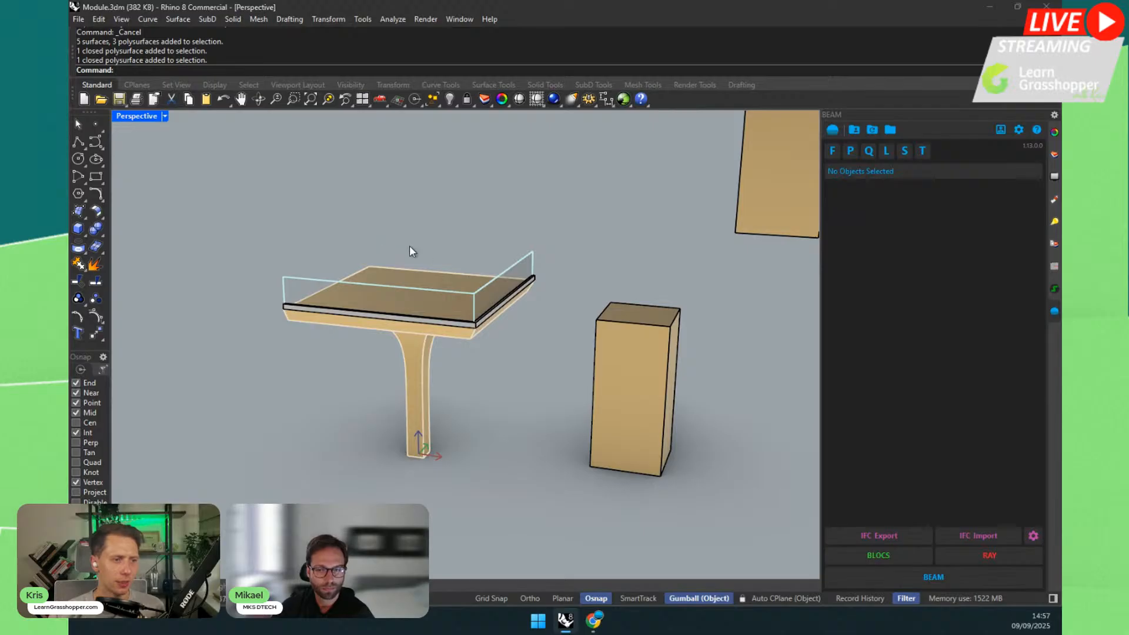
{"action": "left_click", "coordinate": [524, 252]}
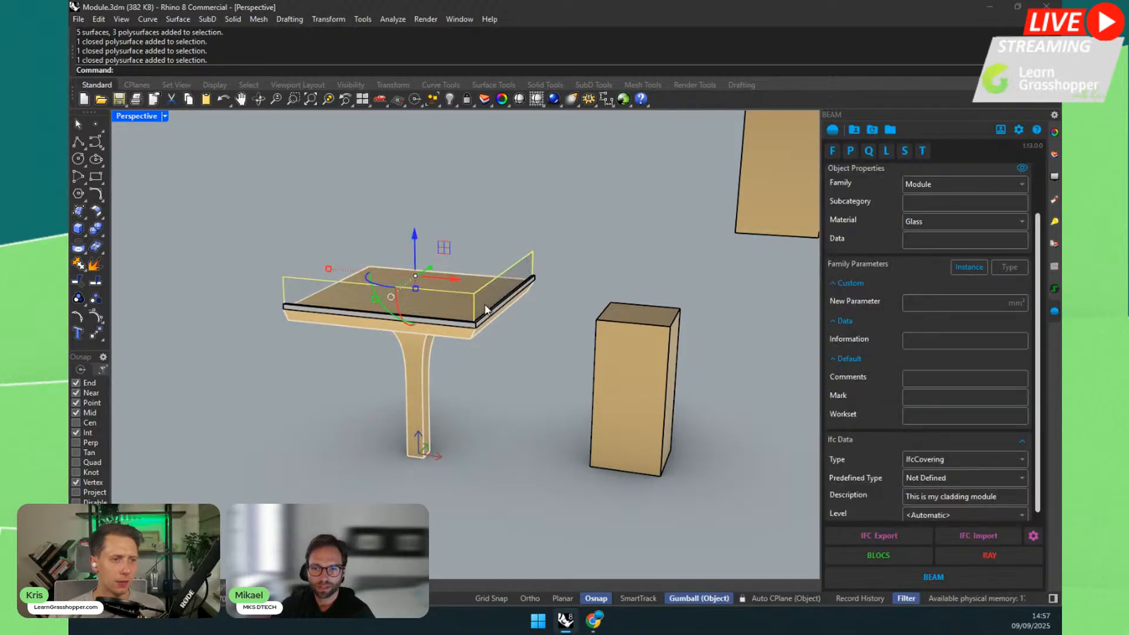
{"action": "left_click", "coordinate": [472, 336]}
{"action": "key", "text": "Escape"}
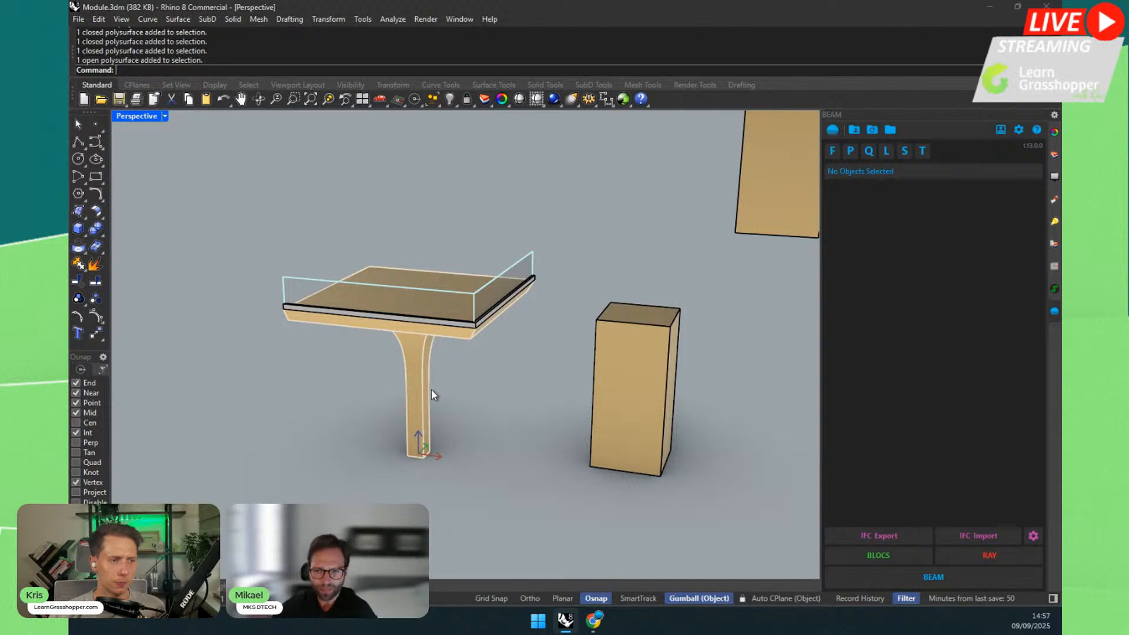
Step: Compare the BEAM properties of the complete cladding module with those of the neighbouring Block 01 pile
{"action": "left_click_drag", "start_coordinate": [507, 204], "coordinate": [348, 383]}
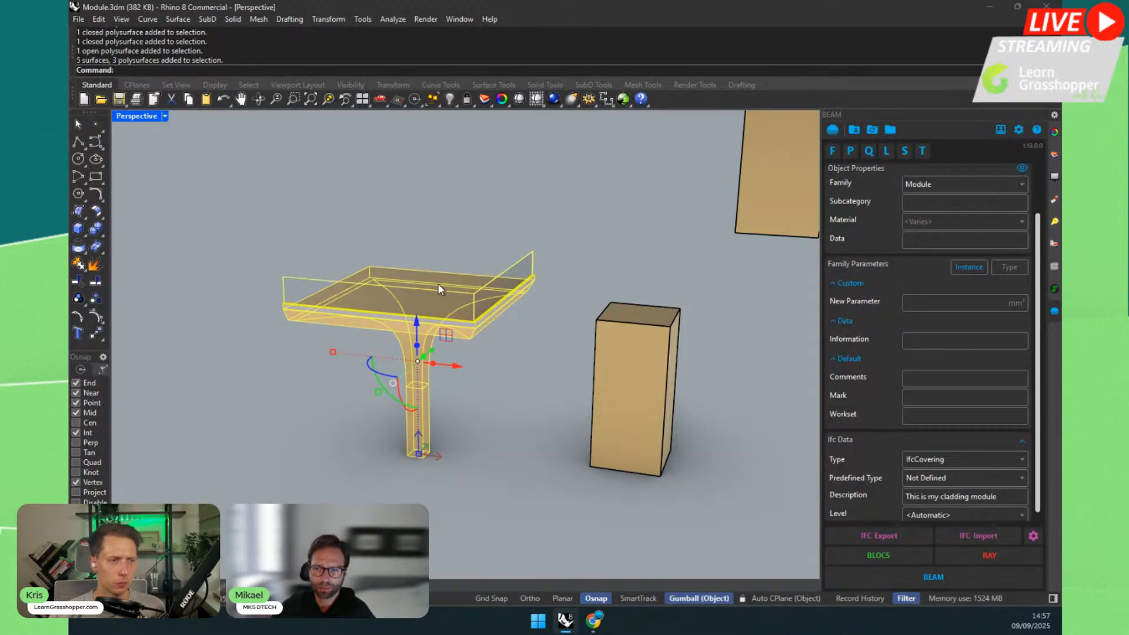
{"action": "left_click", "coordinate": [528, 213]}
{"action": "scroll", "coordinate": [489, 219], "scroll_direction": "down", "scroll_amount": 2}
{"action": "left_click", "coordinate": [579, 356]}
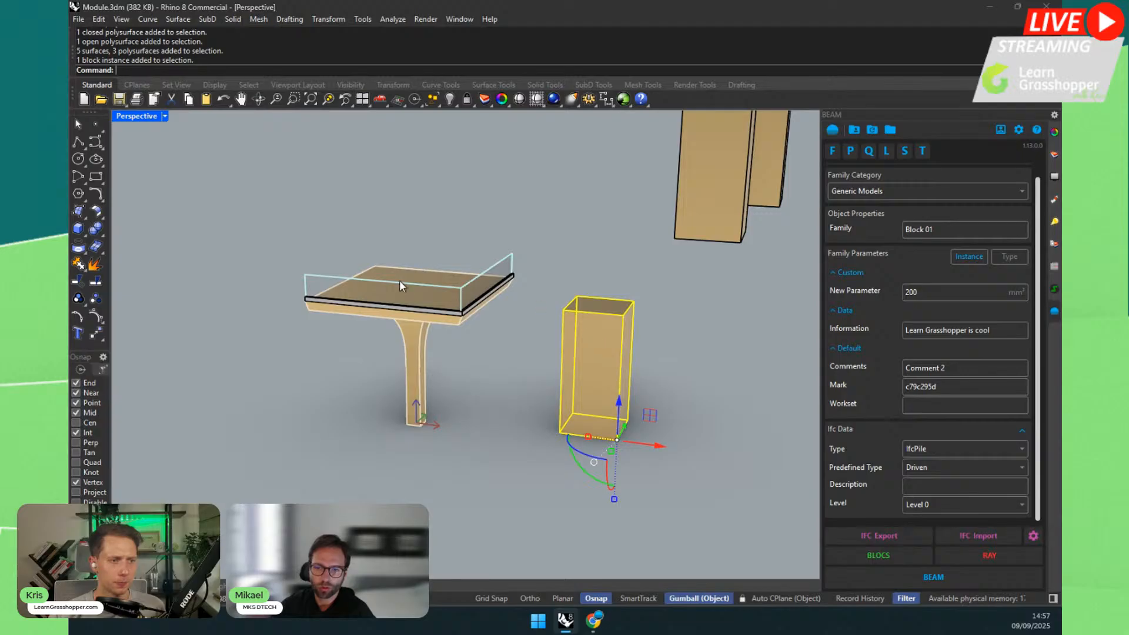
{"action": "left_click_drag", "start_coordinate": [416, 232], "coordinate": [364, 353]}
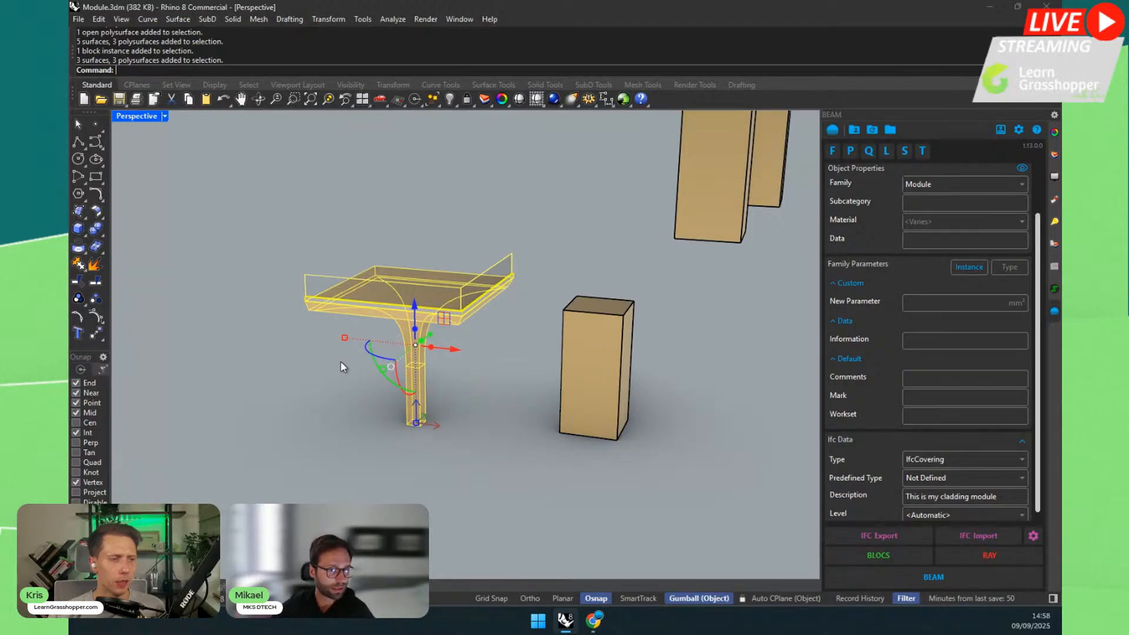
{"action": "left_click", "coordinate": [274, 373]}
Step: Select the cladding module's glass part and review its BEAM object properties and IFC data
{"action": "scroll", "coordinate": [274, 373], "scroll_direction": "down", "scroll_amount": 3}
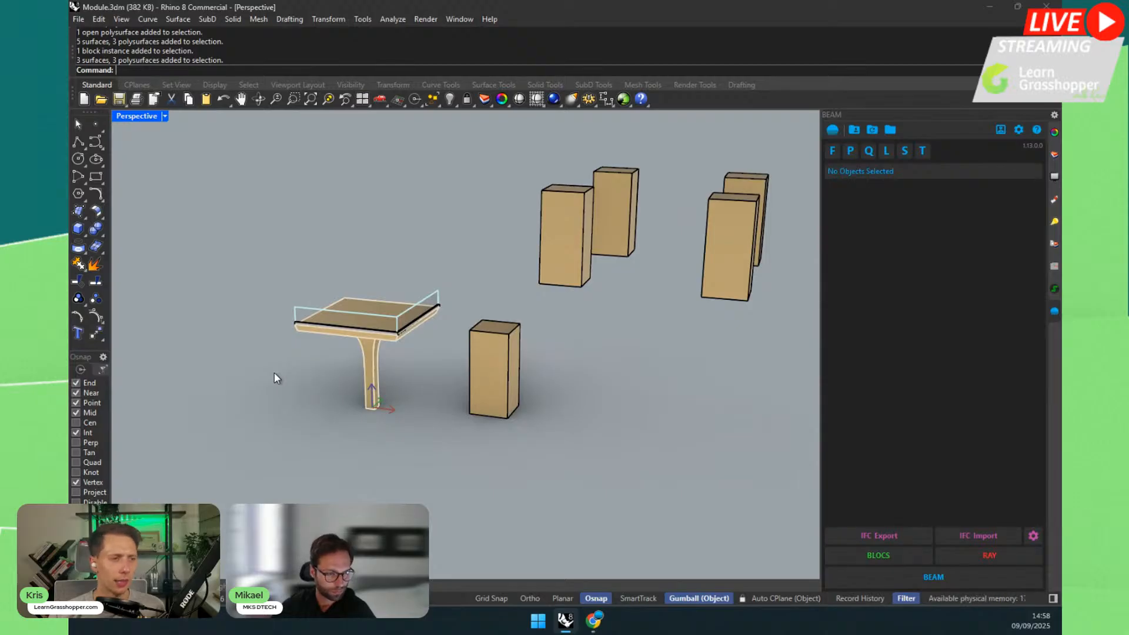
{"action": "left_click", "coordinate": [365, 324]}
{"action": "scroll", "coordinate": [365, 323], "scroll_direction": "up", "scroll_amount": 3}
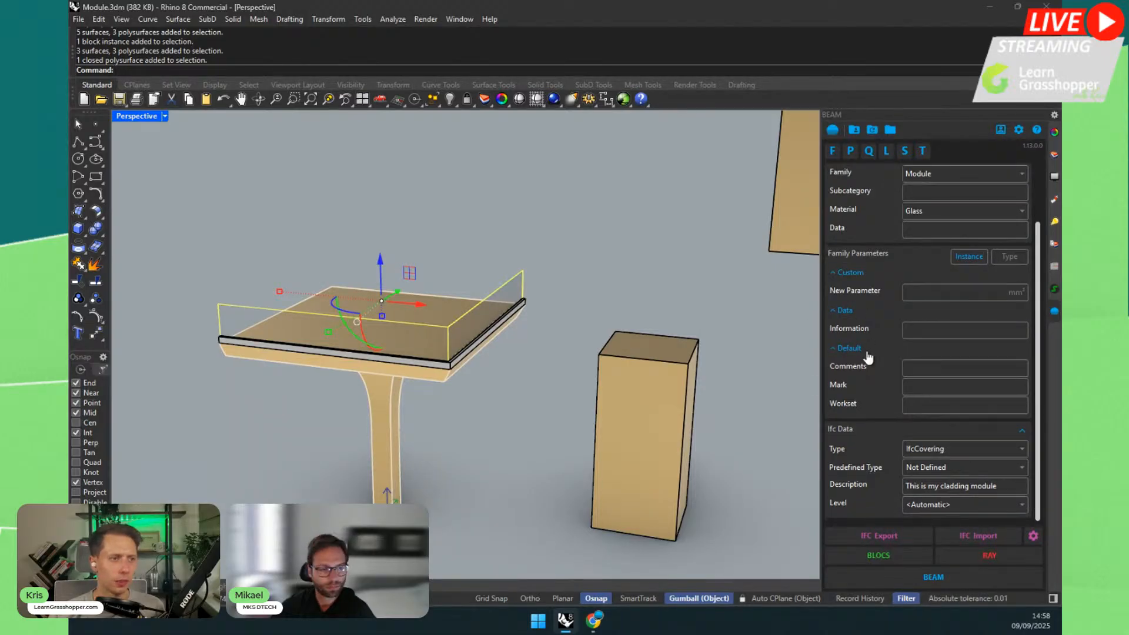
Step: Set the cladding module's glass part to the Railing family in the Railings category
{"action": "scroll", "coordinate": [866, 353], "scroll_direction": "up", "scroll_amount": 3}
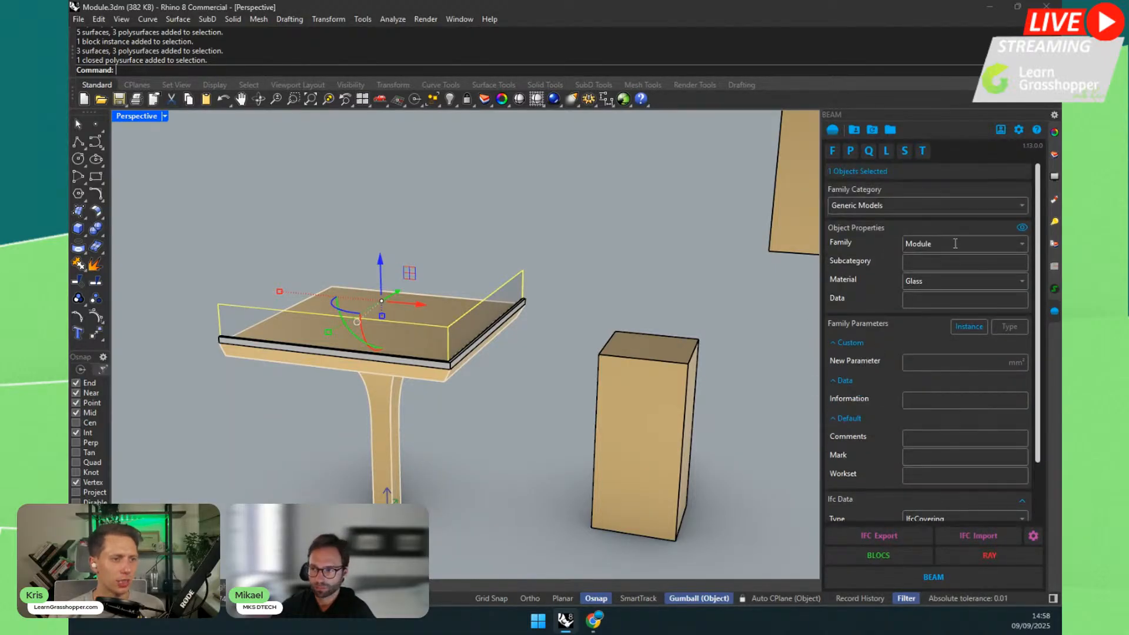
{"action": "type", "text": "Railing"}
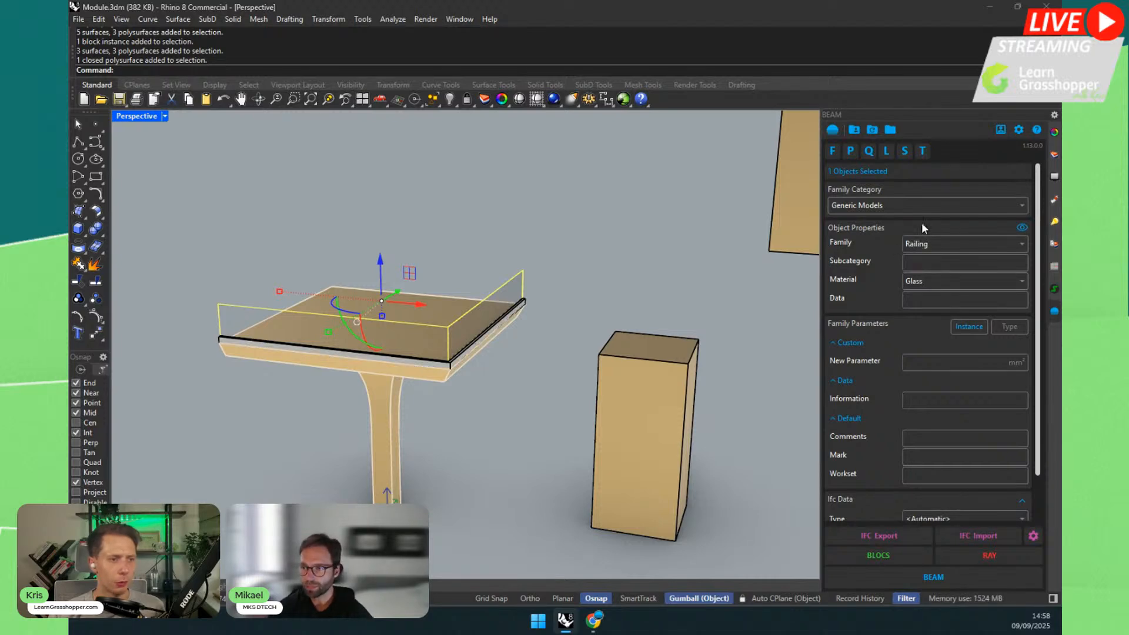
{"action": "left_click", "coordinate": [919, 206]}
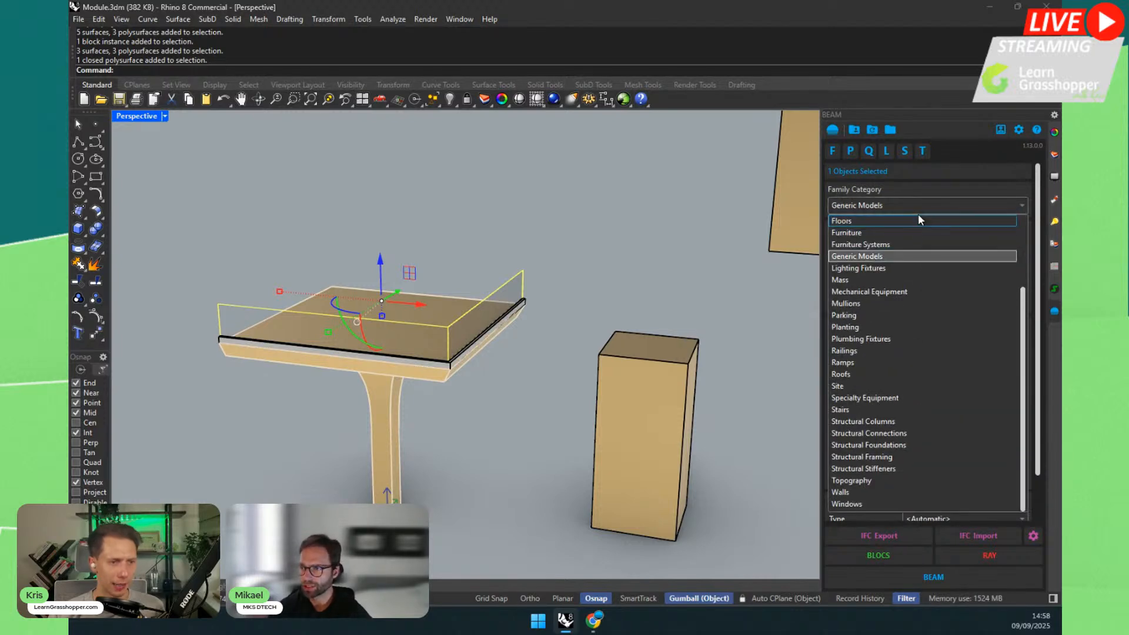
{"action": "left_click", "coordinate": [857, 351]}
{"action": "scroll", "coordinate": [893, 374], "scroll_direction": "down", "scroll_amount": 2}
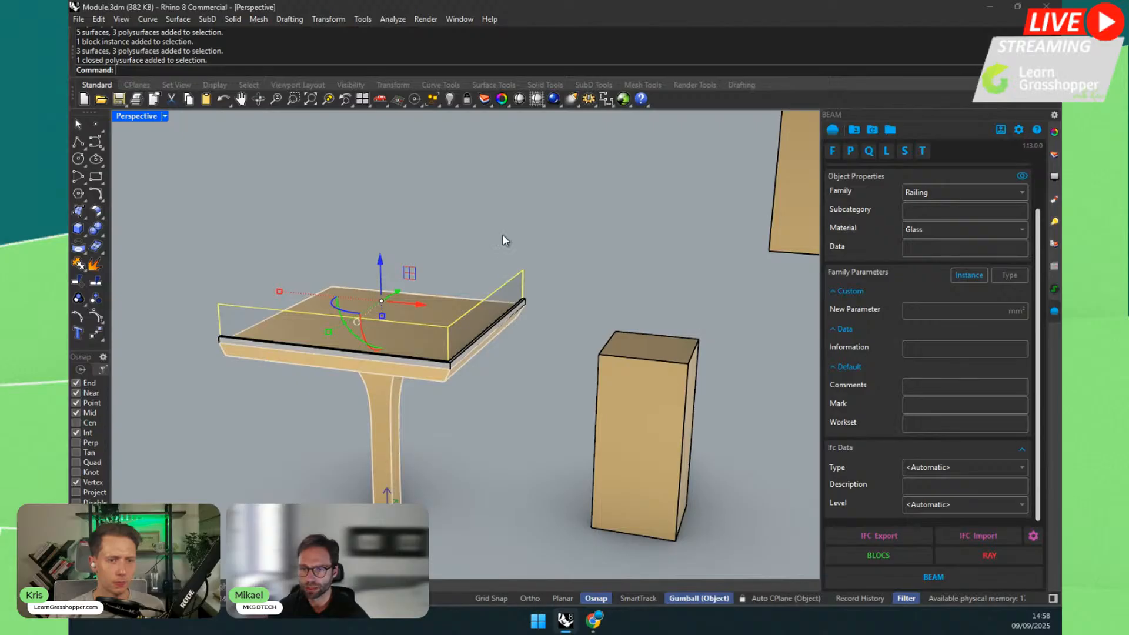
Step: Export the cladding module and all blocks to IFC4 with the WCS location, overwriting Module.ifc on the Desktop
{"action": "left_click", "coordinate": [446, 228]}
{"action": "scroll", "coordinate": [447, 227], "scroll_direction": "down", "scroll_amount": 3}
{"action": "left_click", "coordinate": [486, 278]}
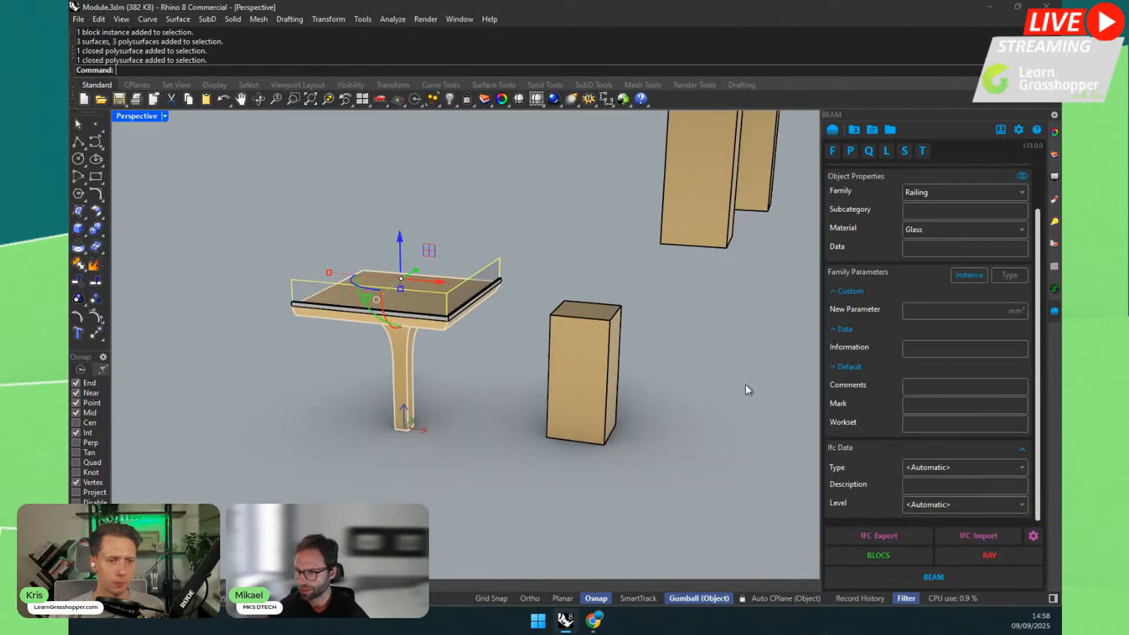
{"action": "left_click_drag", "start_coordinate": [468, 194], "coordinate": [345, 401]}
{"action": "scroll", "coordinate": [276, 329], "scroll_direction": "down", "scroll_amount": 5}
{"action": "left_click_drag", "start_coordinate": [254, 185], "coordinate": [591, 461]}
{"action": "left_click", "coordinate": [878, 534]}
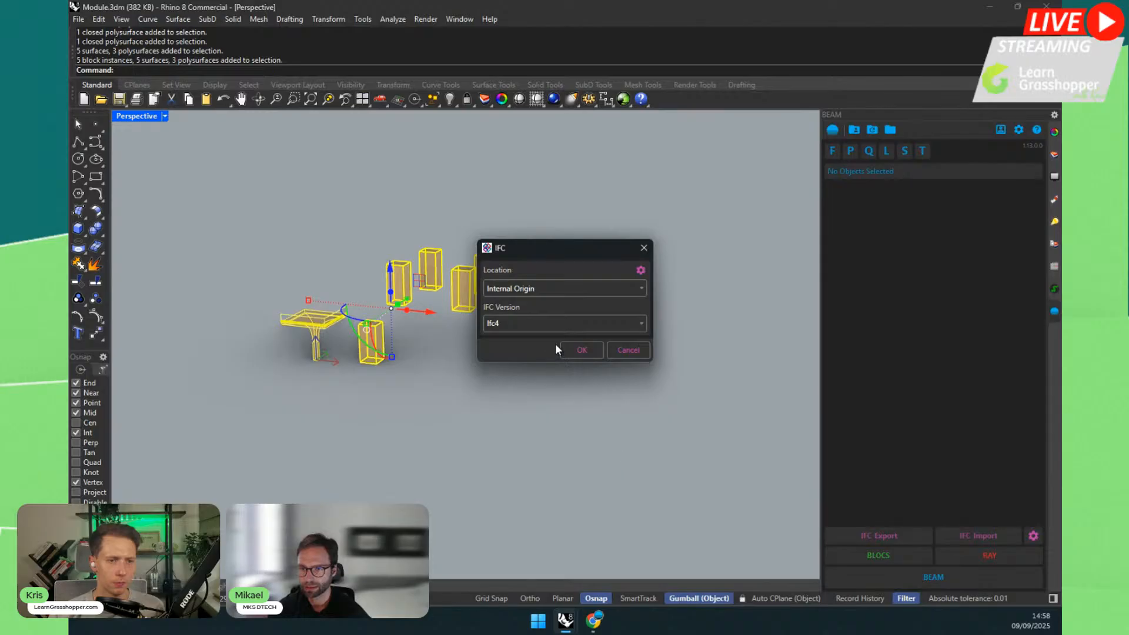
{"action": "left_click", "coordinate": [559, 289]}
{"action": "left_click", "coordinate": [546, 318]}
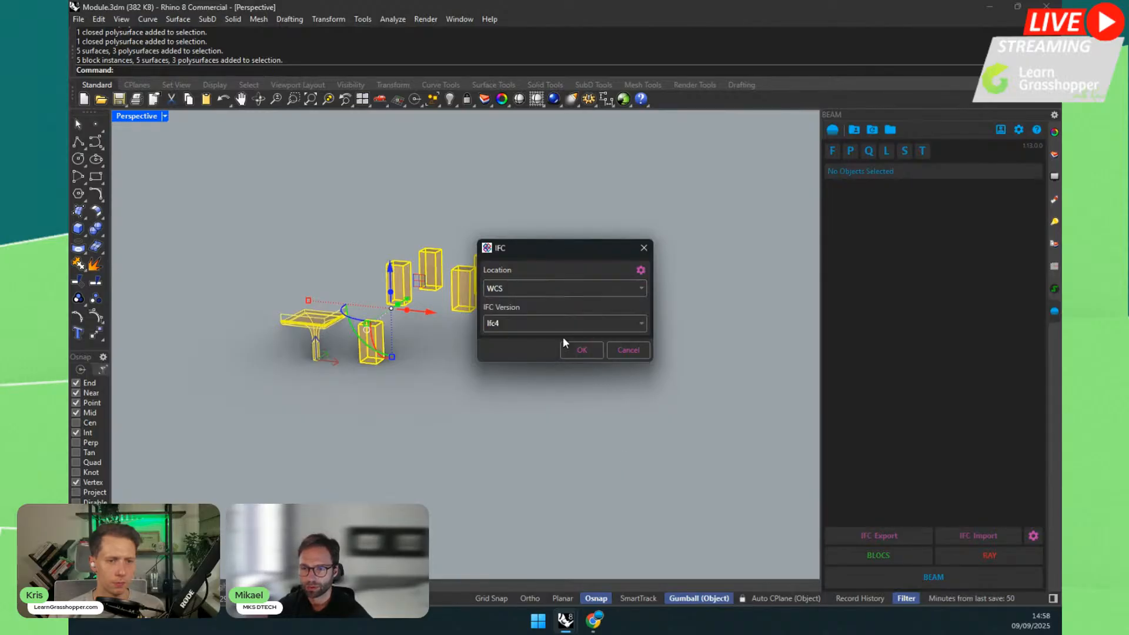
{"action": "left_click", "coordinate": [581, 351]}
{"action": "double_click", "coordinate": [347, 207]}
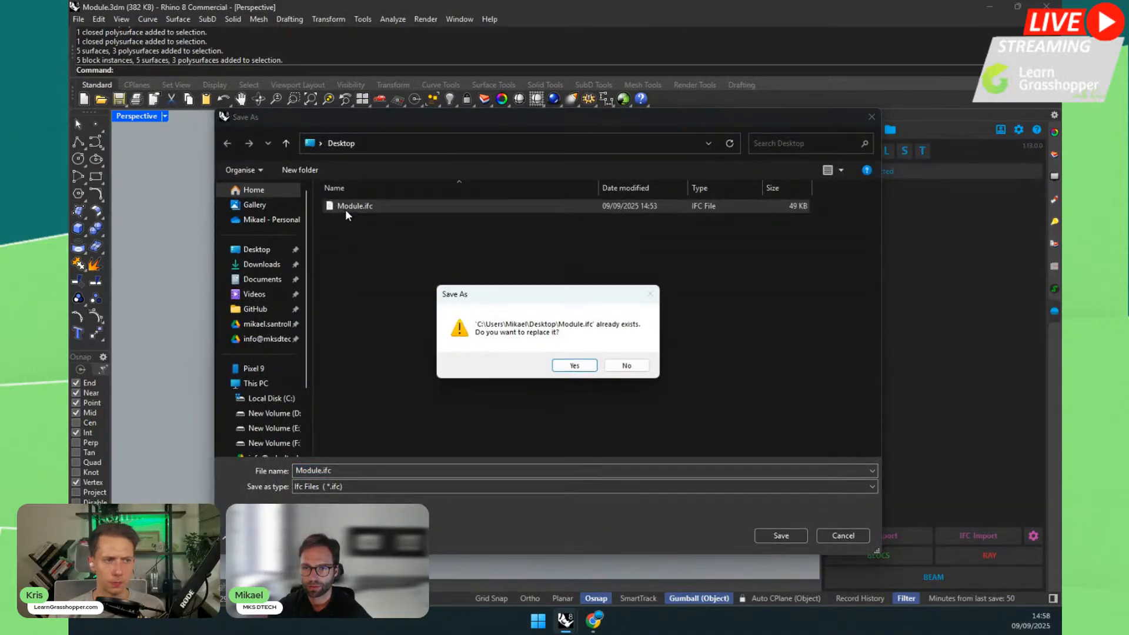
{"action": "left_click", "coordinate": [563, 363]}
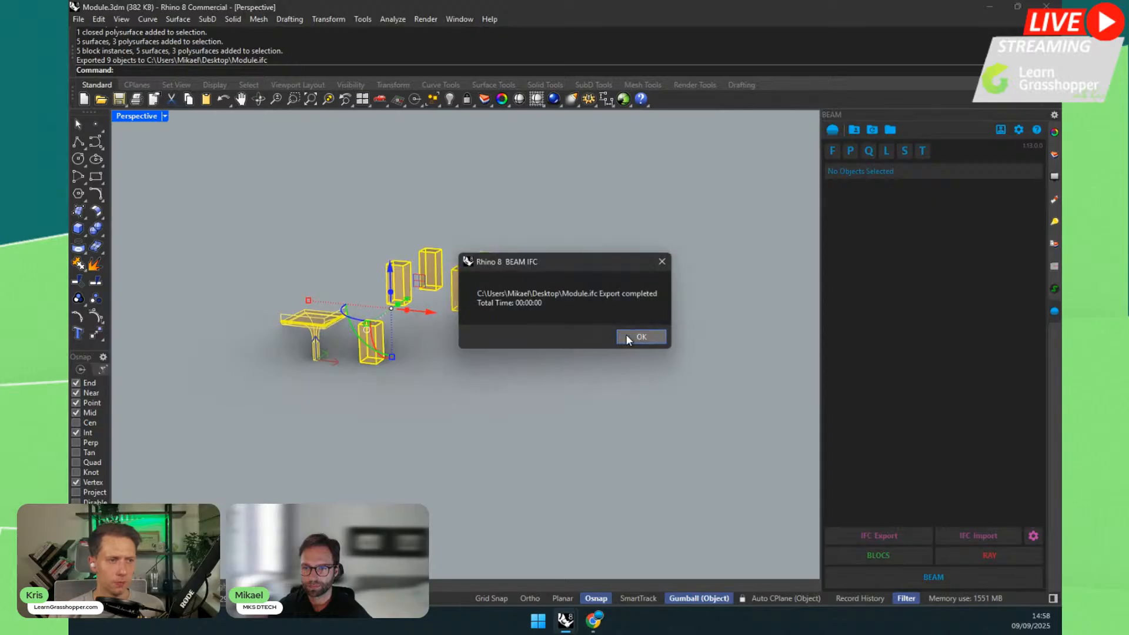
{"action": "left_click", "coordinate": [628, 338]}
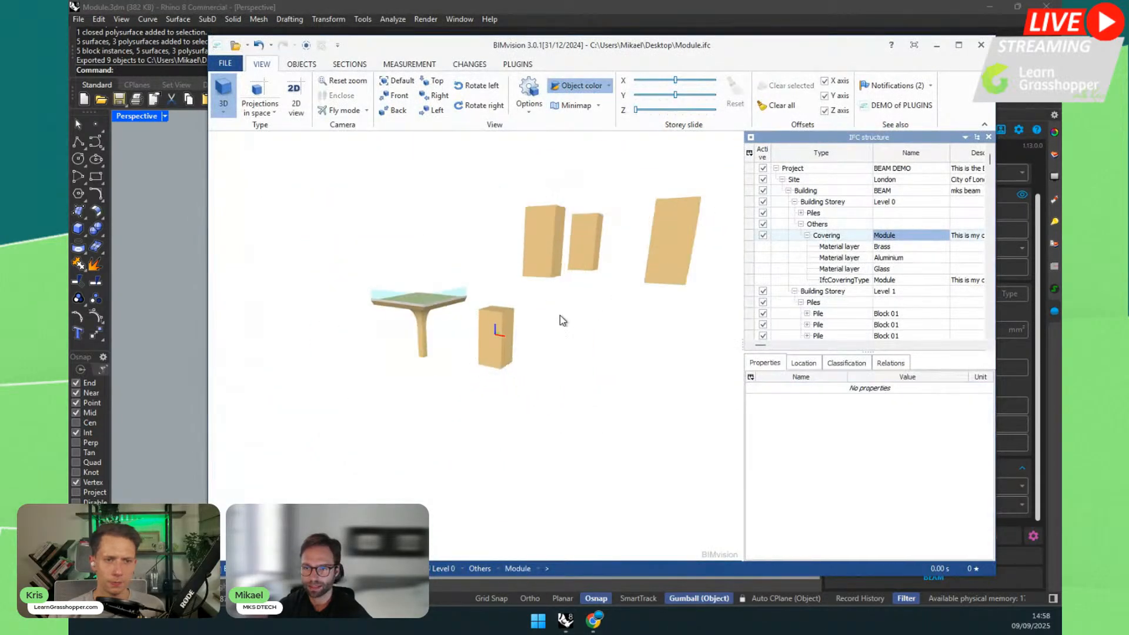
Step: Switch to BIMvision and reload the newer version of Module.ifc
{"action": "scroll", "coordinate": [662, 329], "scroll_direction": "up", "scroll_amount": 3}
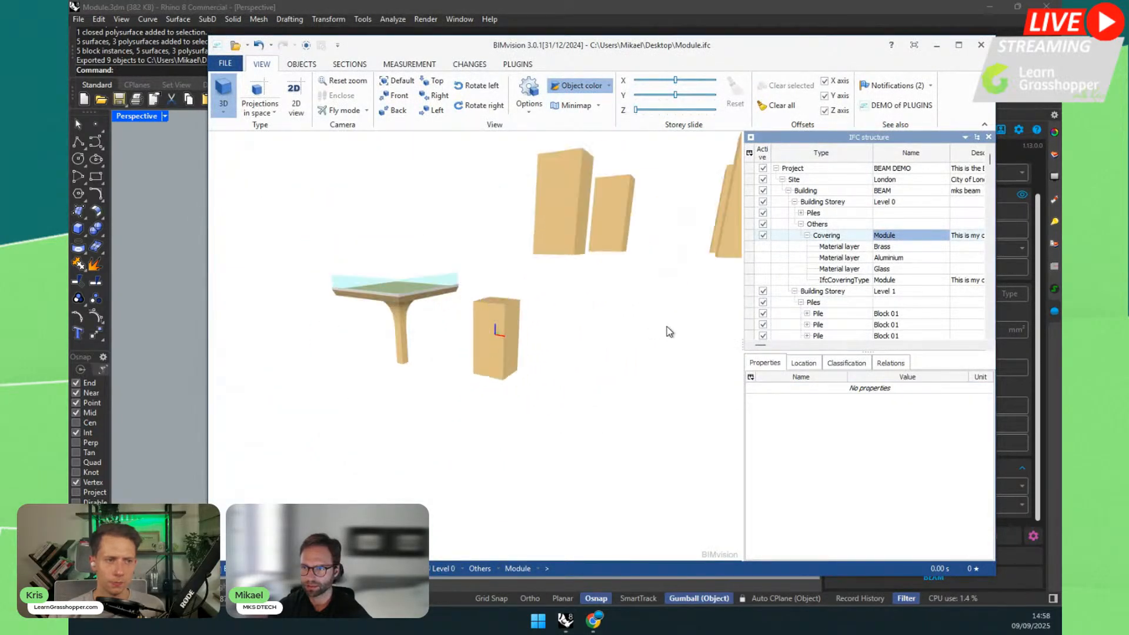
{"action": "left_click", "coordinate": [235, 46]}
{"action": "left_click", "coordinate": [546, 332]}
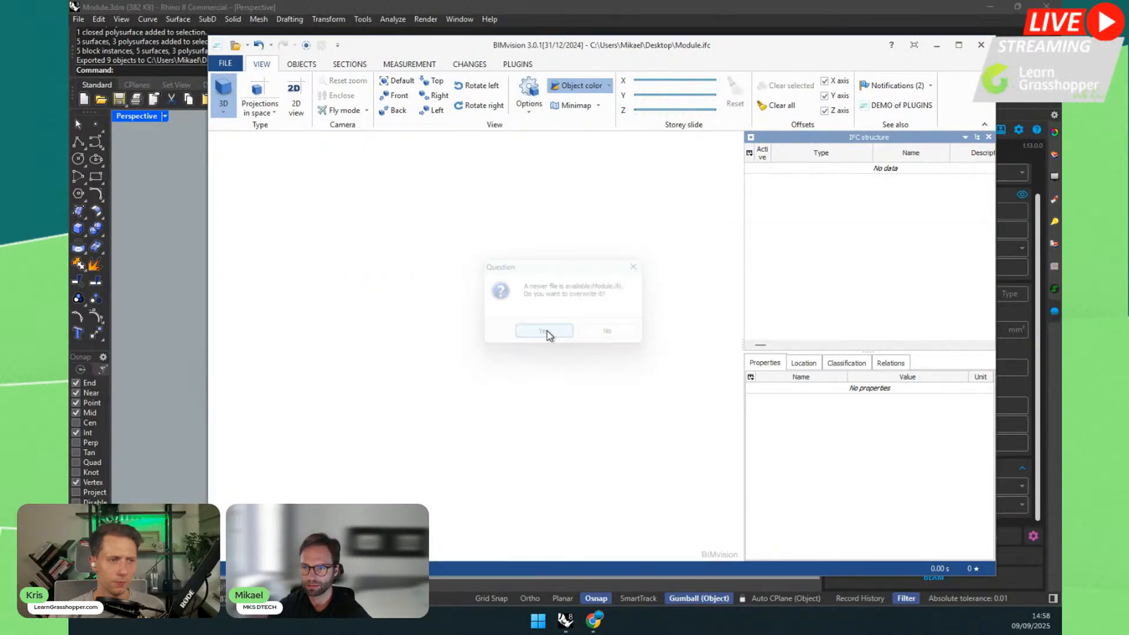
Step: Examine the IFC structure and properties of the glass railing and of the Module covering beneath it
{"action": "middle_click_drag", "start_coordinate": [315, 315], "coordinate": [398, 321]}
{"action": "left_click_drag", "start_coordinate": [397, 321], "coordinate": [395, 281]}
{"action": "scroll", "coordinate": [487, 373], "scroll_direction": "up", "scroll_amount": 5}
{"action": "middle_click_drag", "start_coordinate": [442, 329], "coordinate": [603, 308]}
{"action": "left_click", "coordinate": [461, 320]}
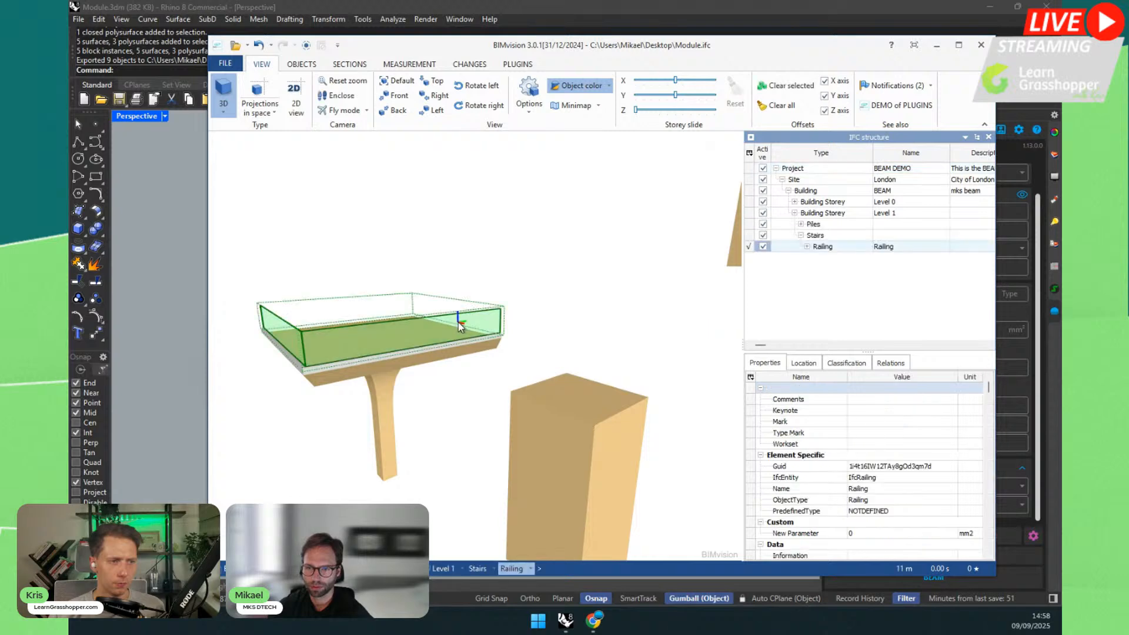
{"action": "left_click_drag", "start_coordinate": [461, 320], "coordinate": [482, 366]}
{"action": "left_click", "coordinate": [482, 366]}
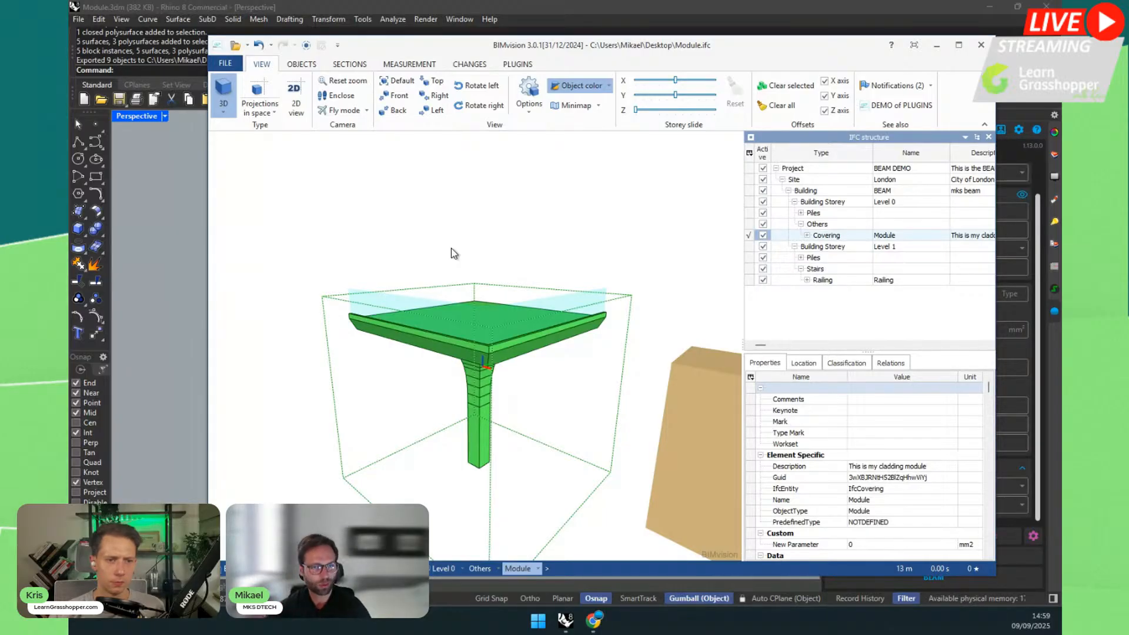
{"action": "left_click", "coordinate": [807, 239]}
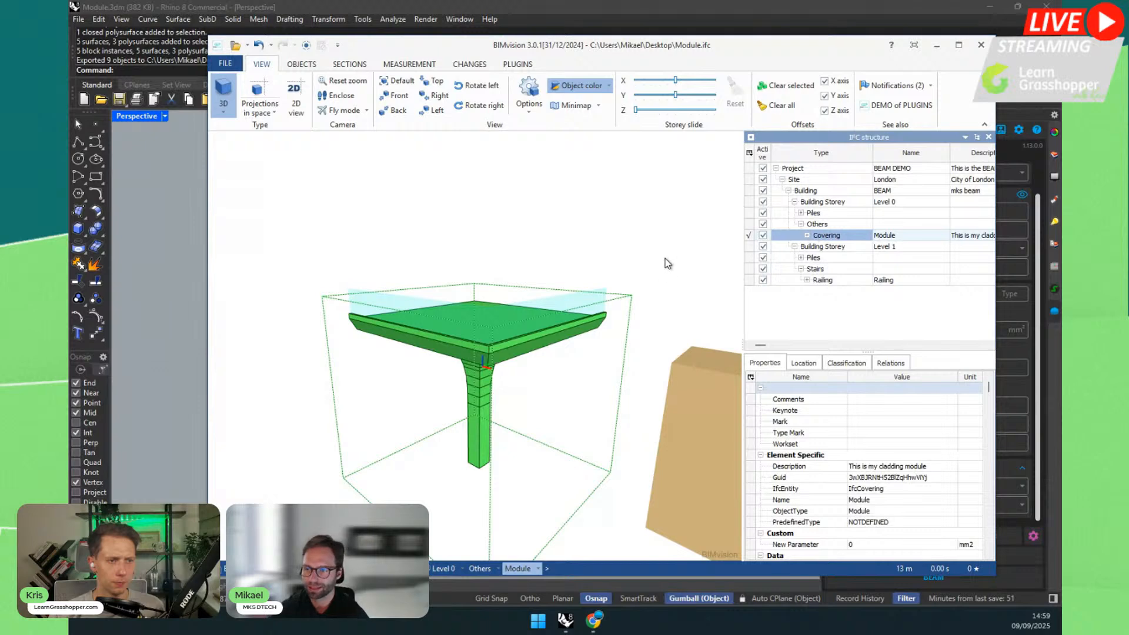
Step: Select the glass railing and the Module covering alternately to compare them as separate elements, and clear the selection
{"action": "left_click", "coordinate": [353, 295]}
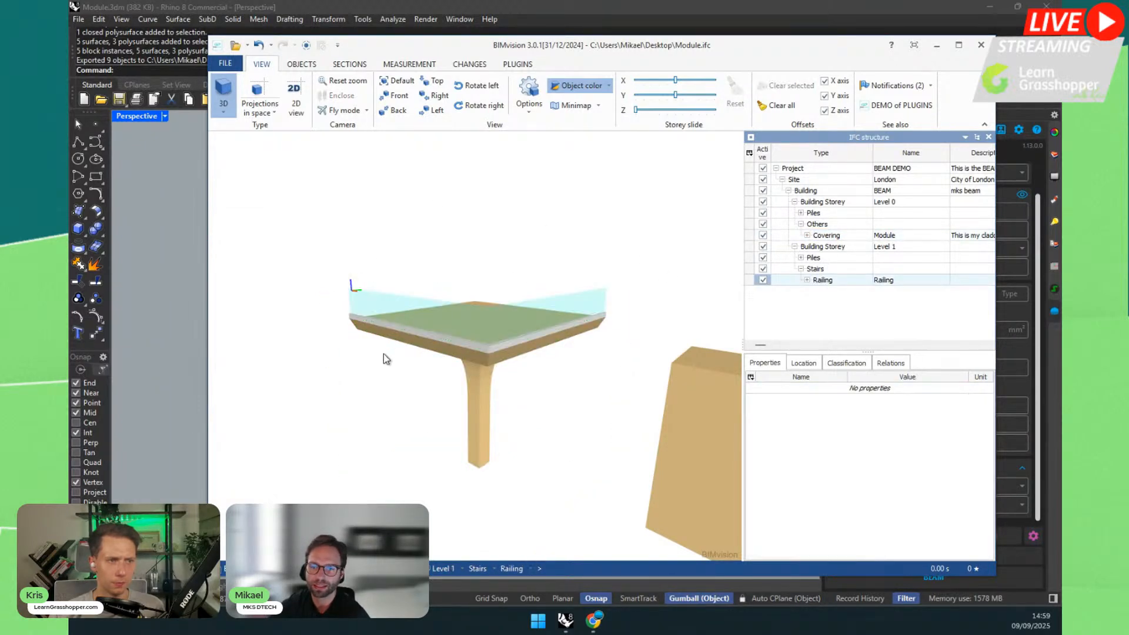
{"action": "left_click", "coordinate": [371, 335]}
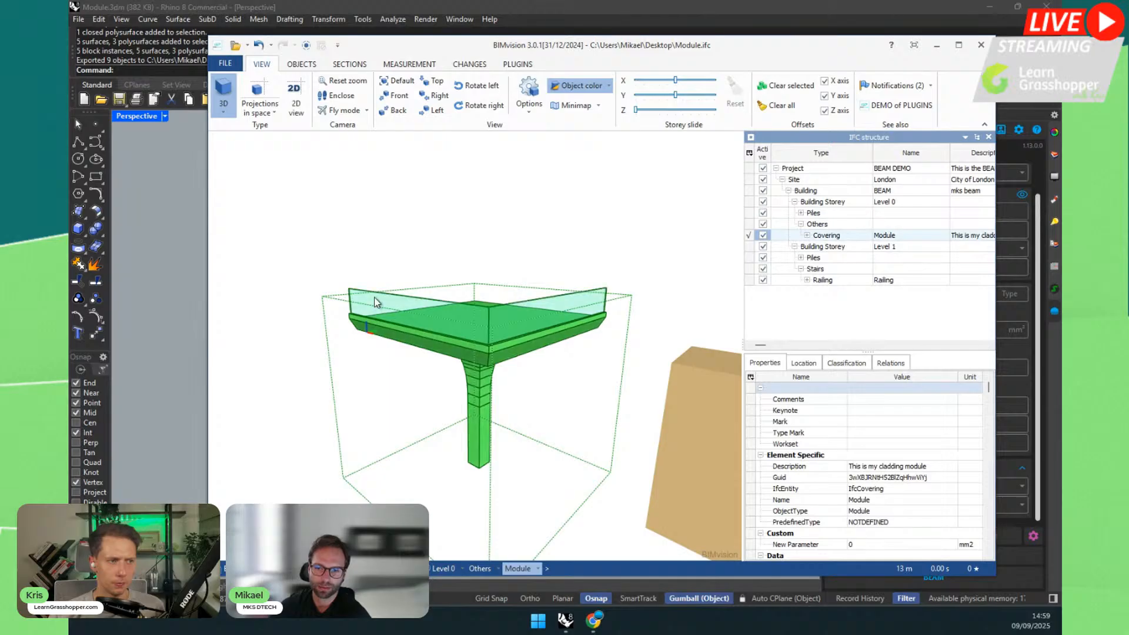
{"action": "left_click", "coordinate": [367, 325]}
{"action": "left_click", "coordinate": [376, 319]}
{"action": "left_click", "coordinate": [381, 316]}
{"action": "left_click", "coordinate": [385, 314]}
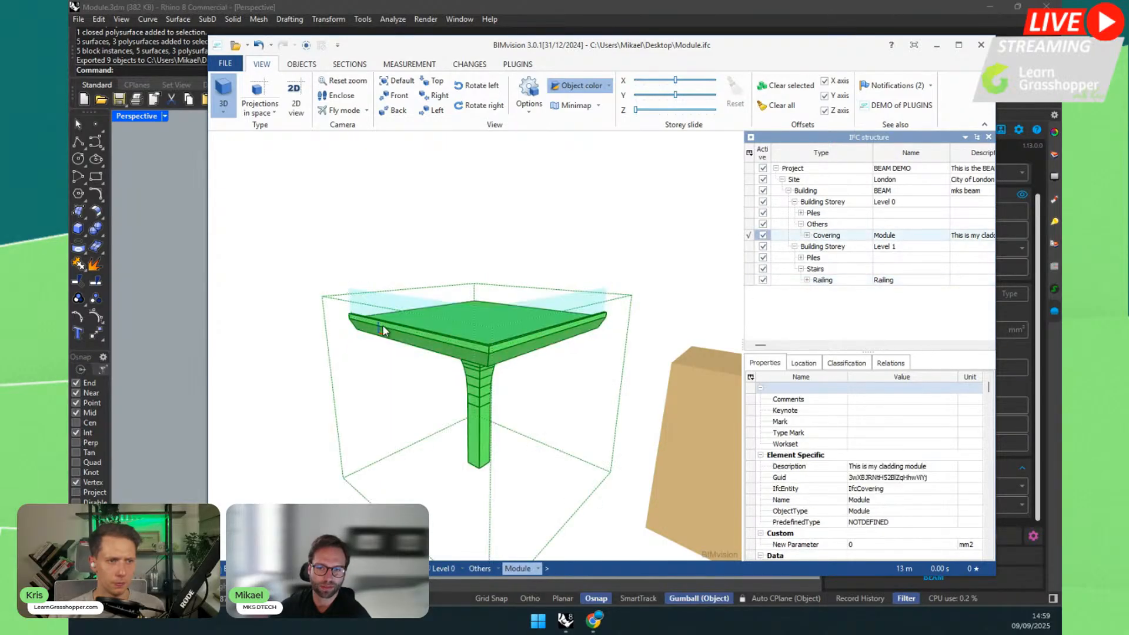
{"action": "left_click", "coordinate": [390, 307]}
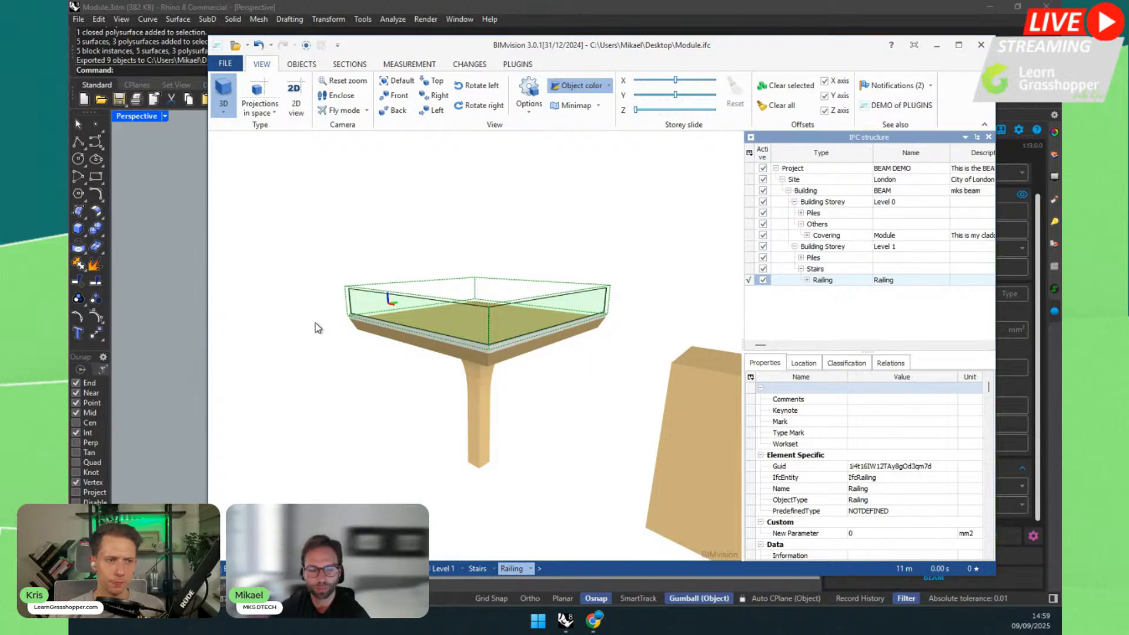
{"action": "scroll", "coordinate": [292, 318], "scroll_direction": "down", "scroll_amount": 2}
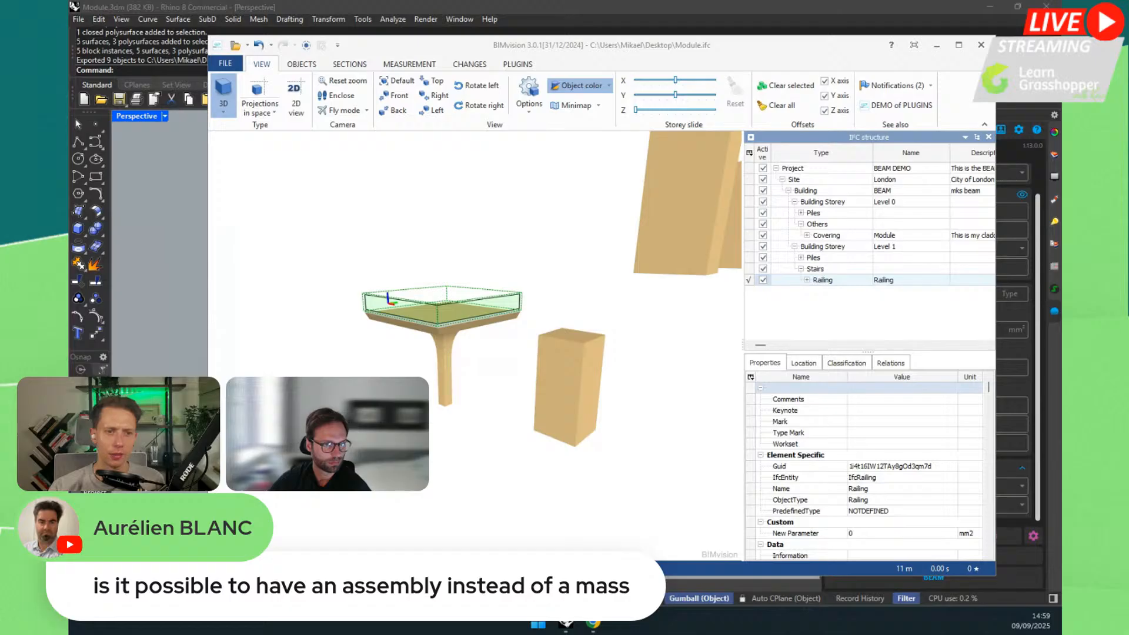
{"action": "left_click", "coordinate": [338, 269]}
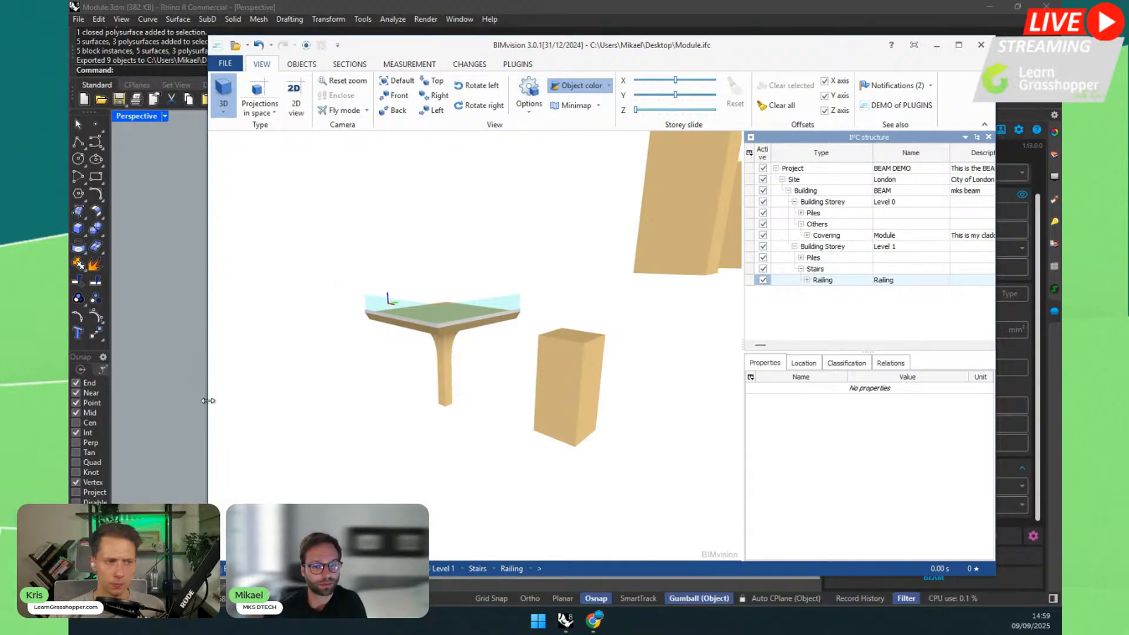
Step: Switch back to Rhino, select the cladding module's glass part and clear the selection
{"action": "left_click", "coordinate": [166, 311]}
{"action": "scroll", "coordinate": [292, 327], "scroll_direction": "up", "scroll_amount": 8}
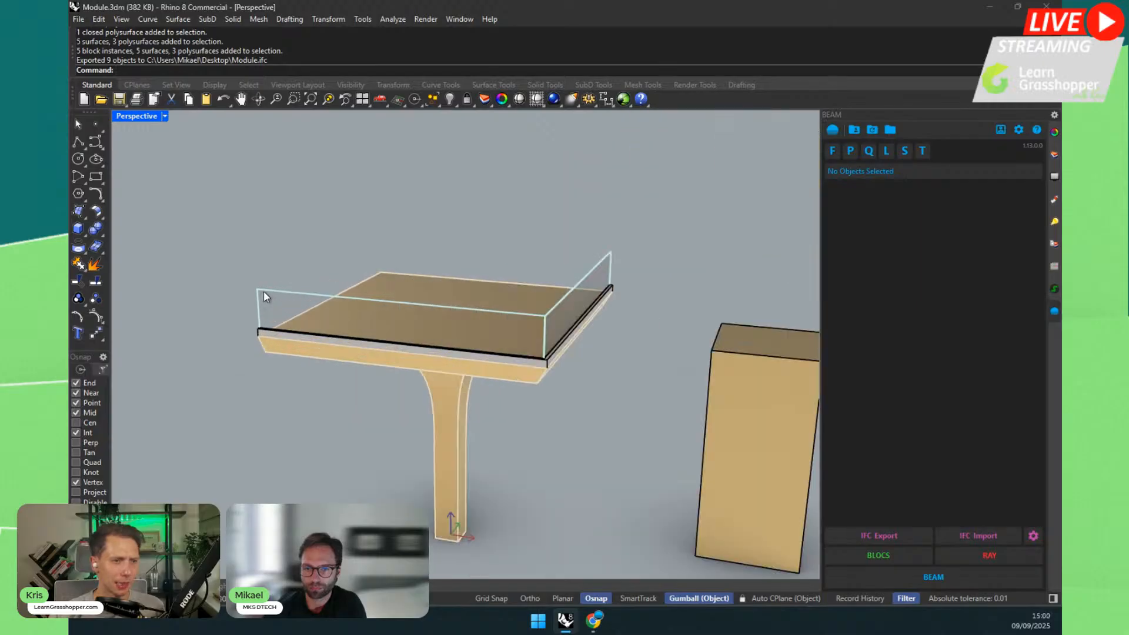
{"action": "left_click", "coordinate": [263, 290]}
{"action": "left_click", "coordinate": [240, 264]}
{"action": "scroll", "coordinate": [237, 234], "scroll_direction": "down", "scroll_amount": 13}
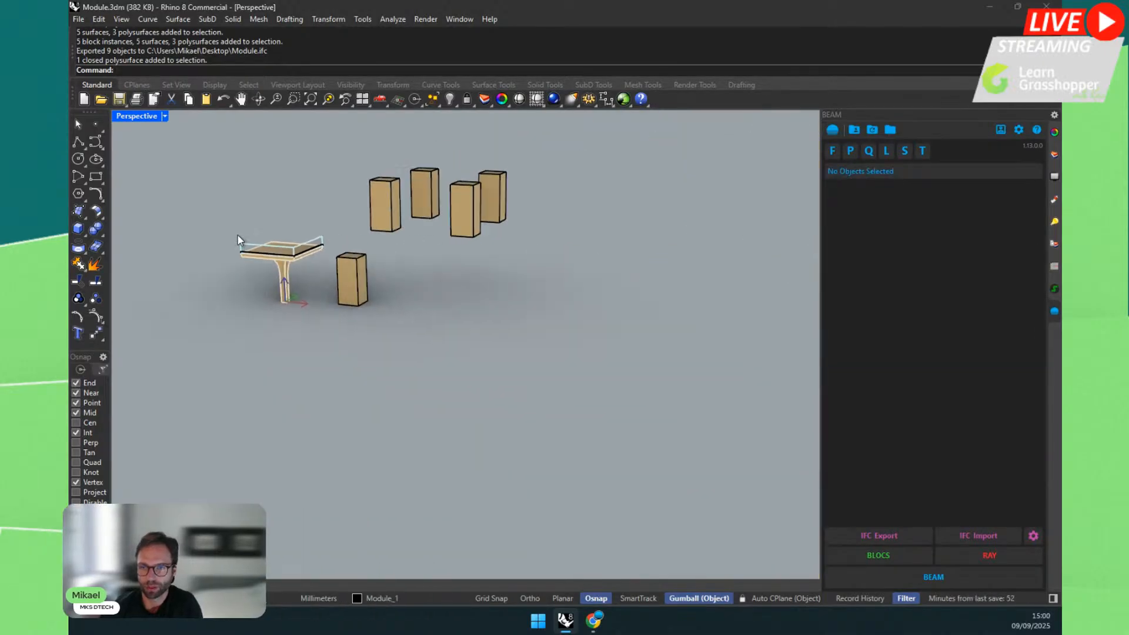
Step: Start a new document in metres without saving the changes to Module.3dm
{"action": "left_click", "coordinate": [83, 100]}
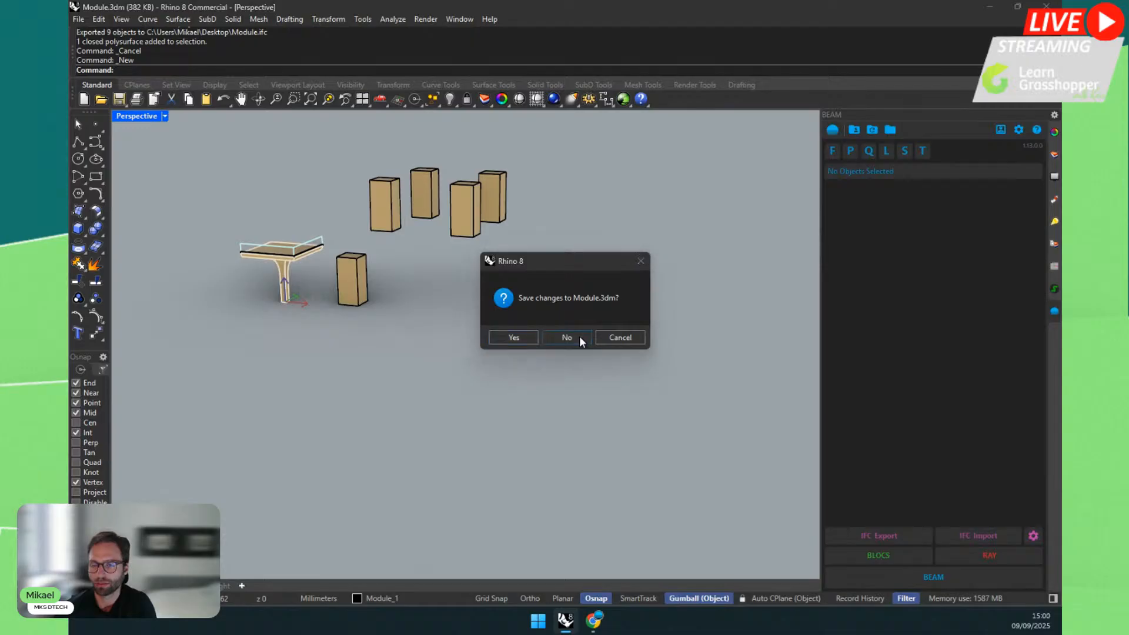
{"action": "left_click", "coordinate": [579, 336]}
{"action": "left_click", "coordinate": [287, 193]}
{"action": "double_click", "coordinate": [287, 194]}
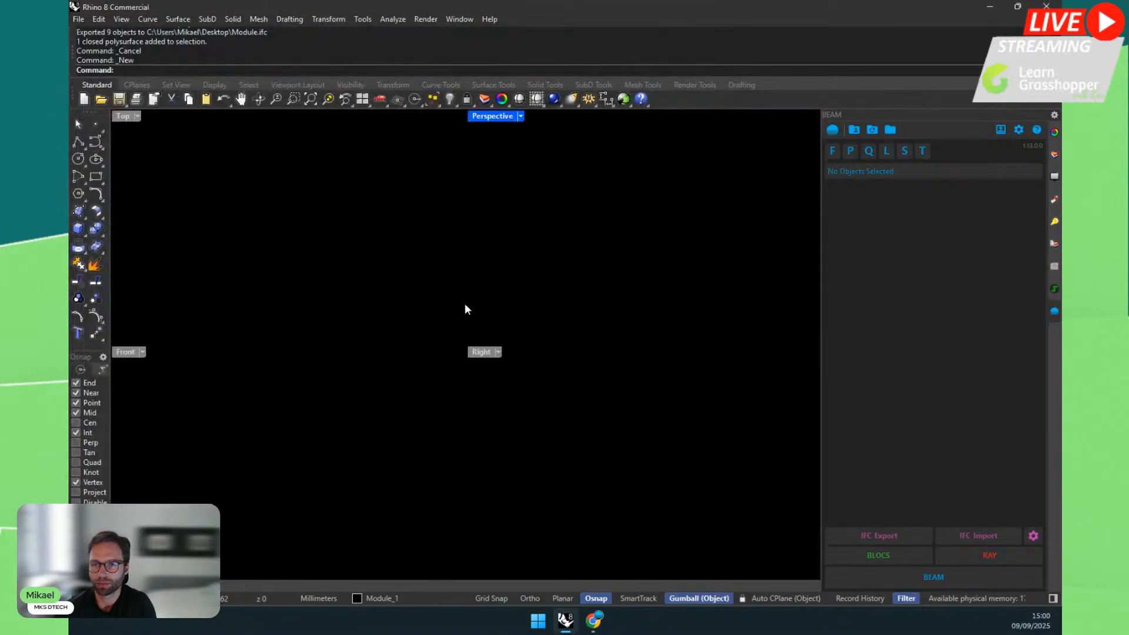
Step: Launch Grasshopper and review the BEAM component groups, including the list of Blocks components
{"action": "left_click", "coordinate": [623, 98]}
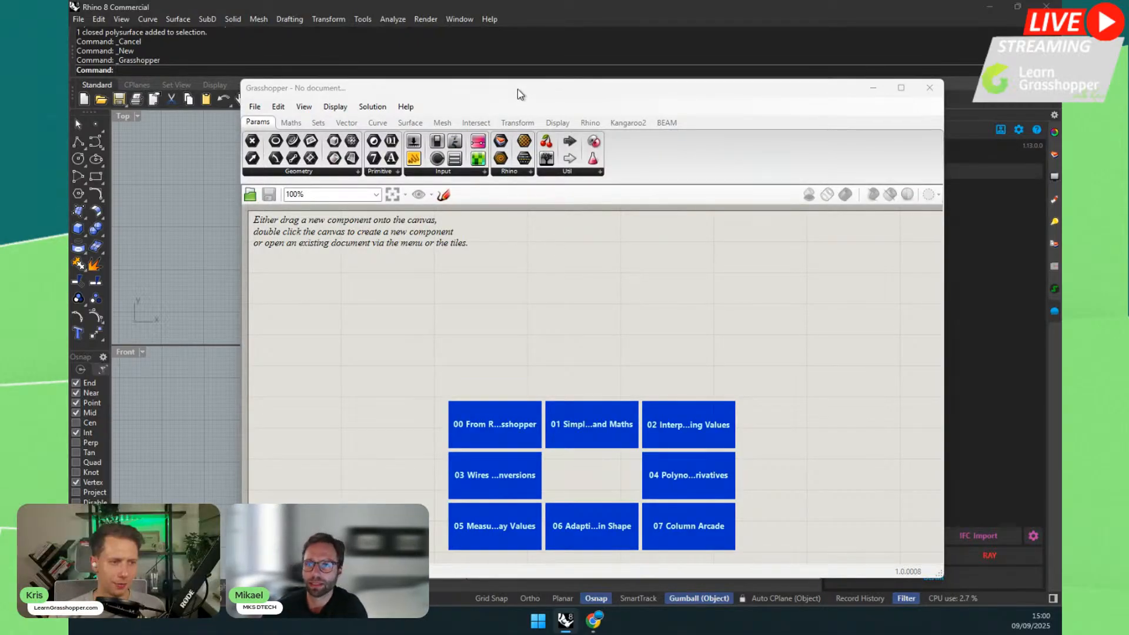
{"action": "left_click_drag", "start_coordinate": [517, 89], "coordinate": [445, 56]}
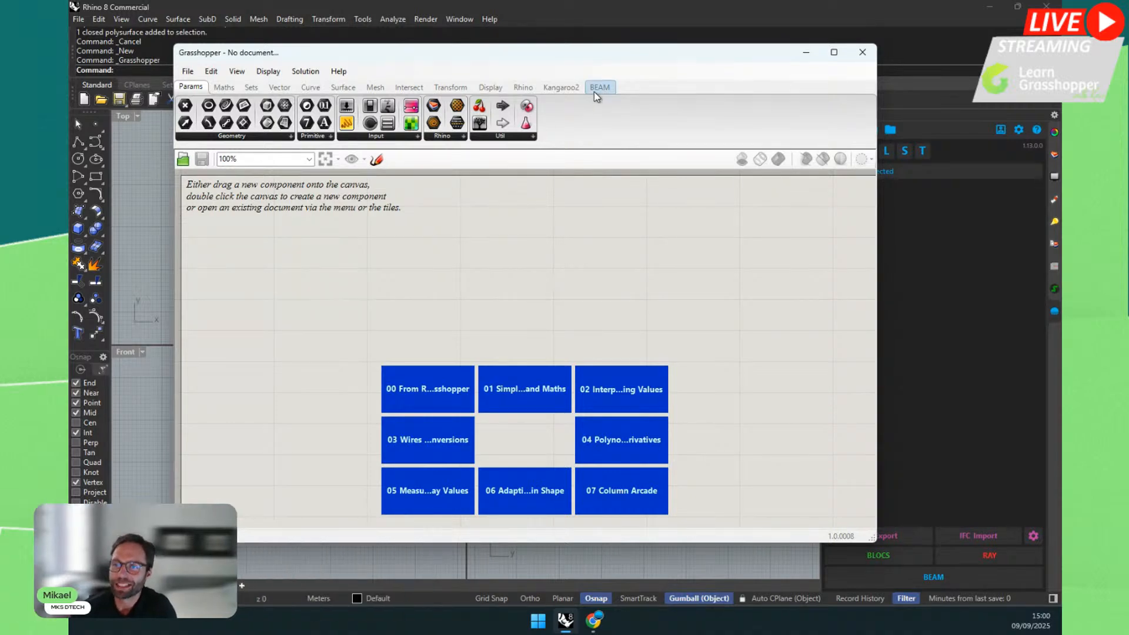
{"action": "mouse_move", "coordinate": [597, 94]}
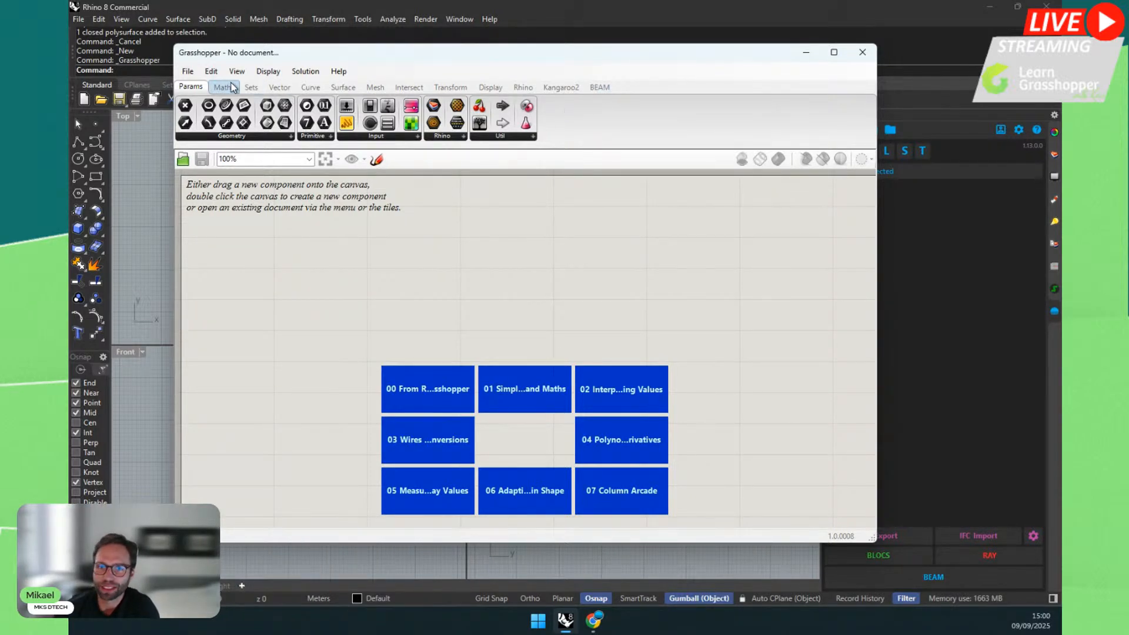
{"action": "left_click", "coordinate": [600, 87]}
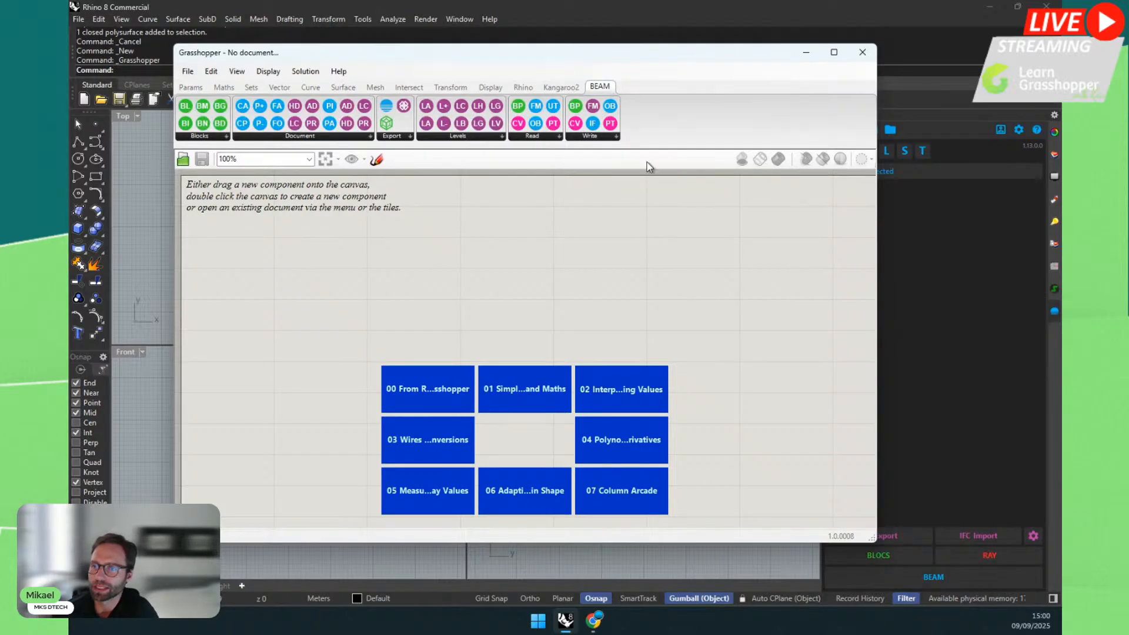
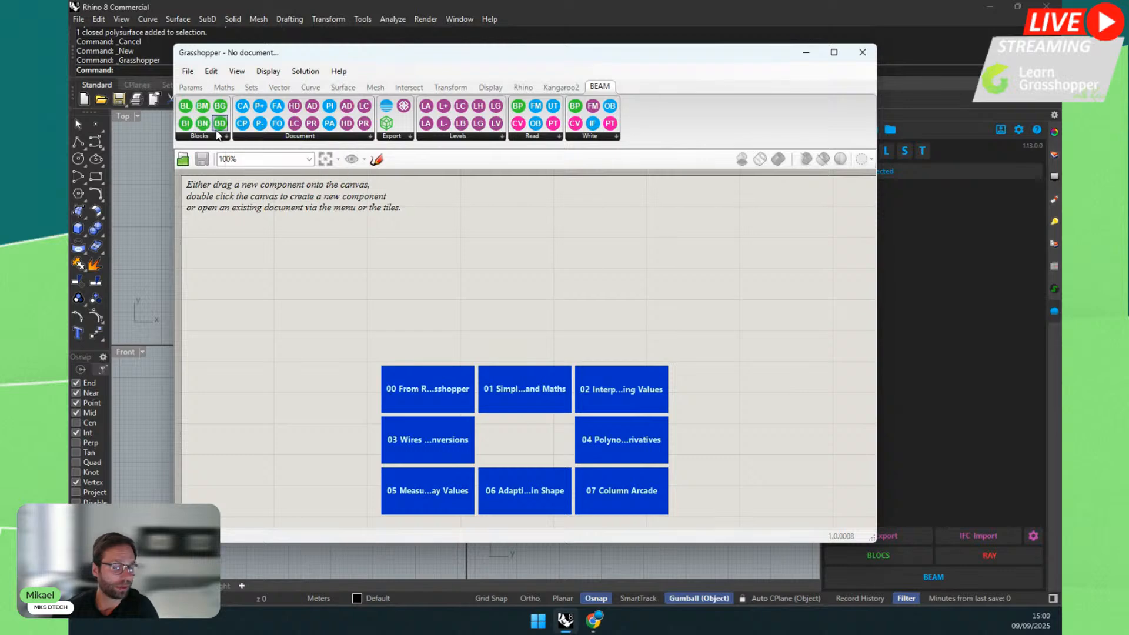
{"action": "left_click", "coordinate": [217, 135]}
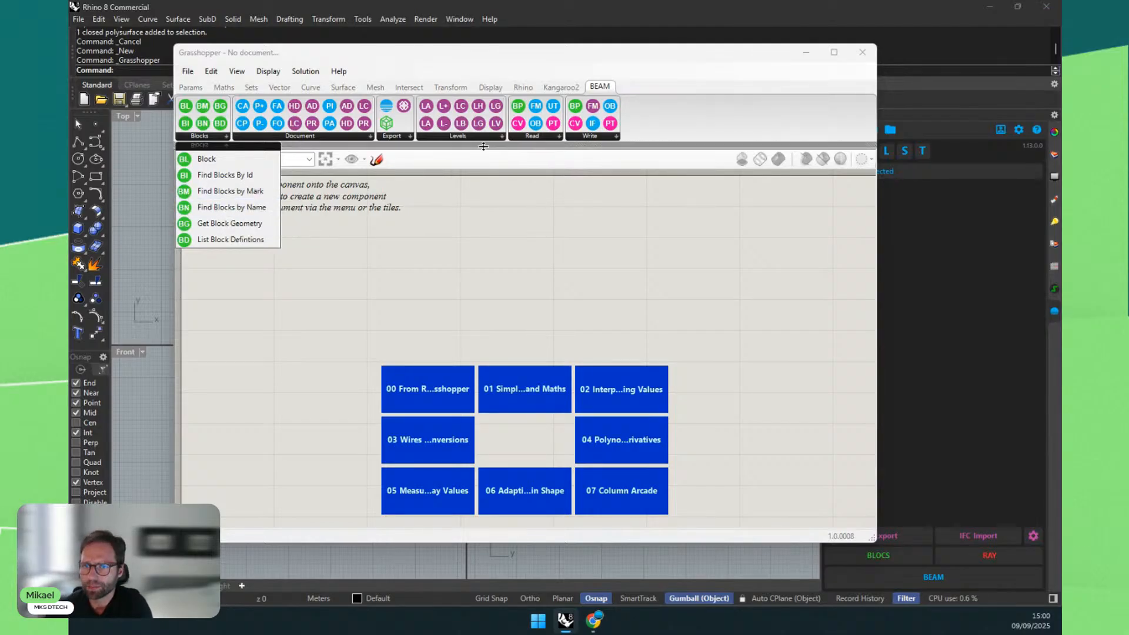
{"action": "left_click", "coordinate": [393, 137]}
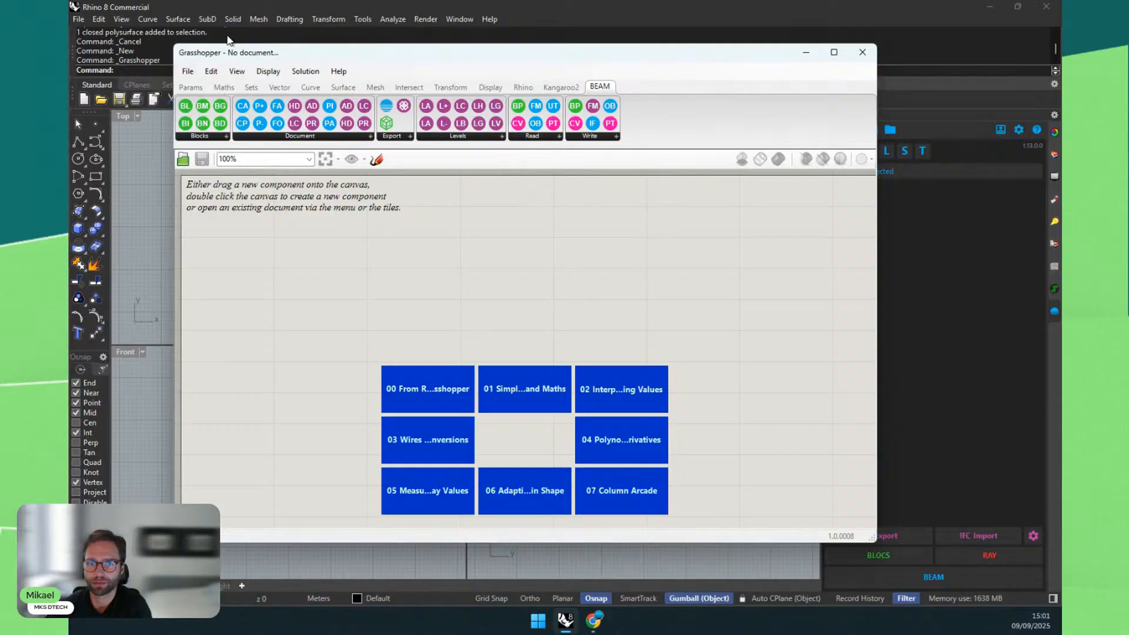
Step: Open Panels_GH_Workflow.3dm in Rhino and move the Grasshopper window aside to examine the panelled facade
{"action": "left_click_drag", "start_coordinate": [246, 56], "coordinate": [582, 88]}
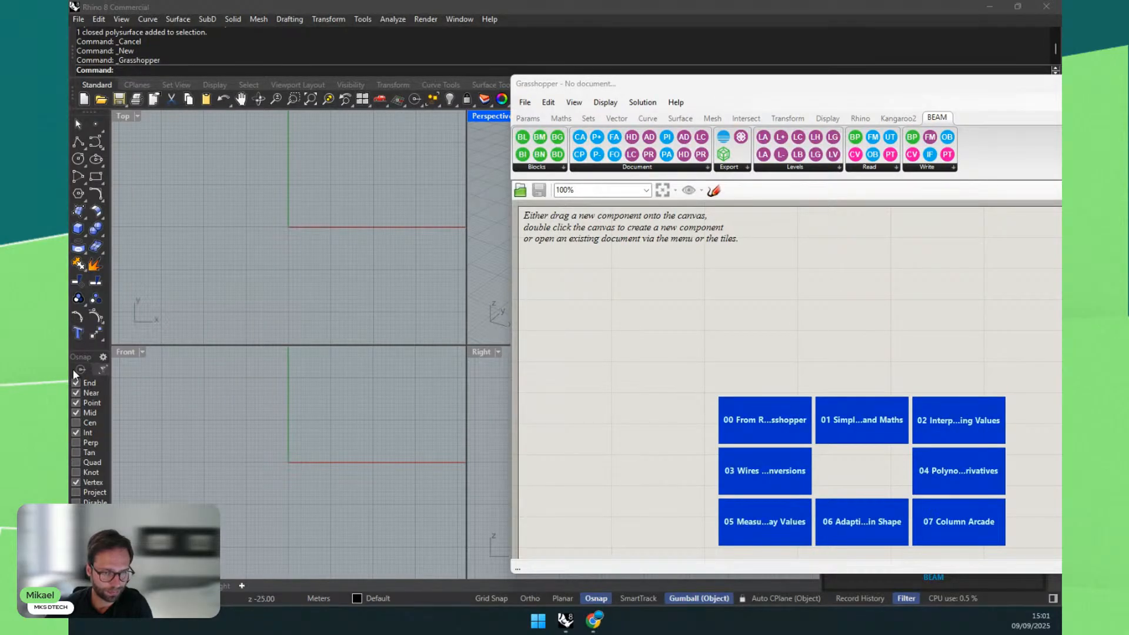
{"action": "left_click", "coordinate": [277, 244]}
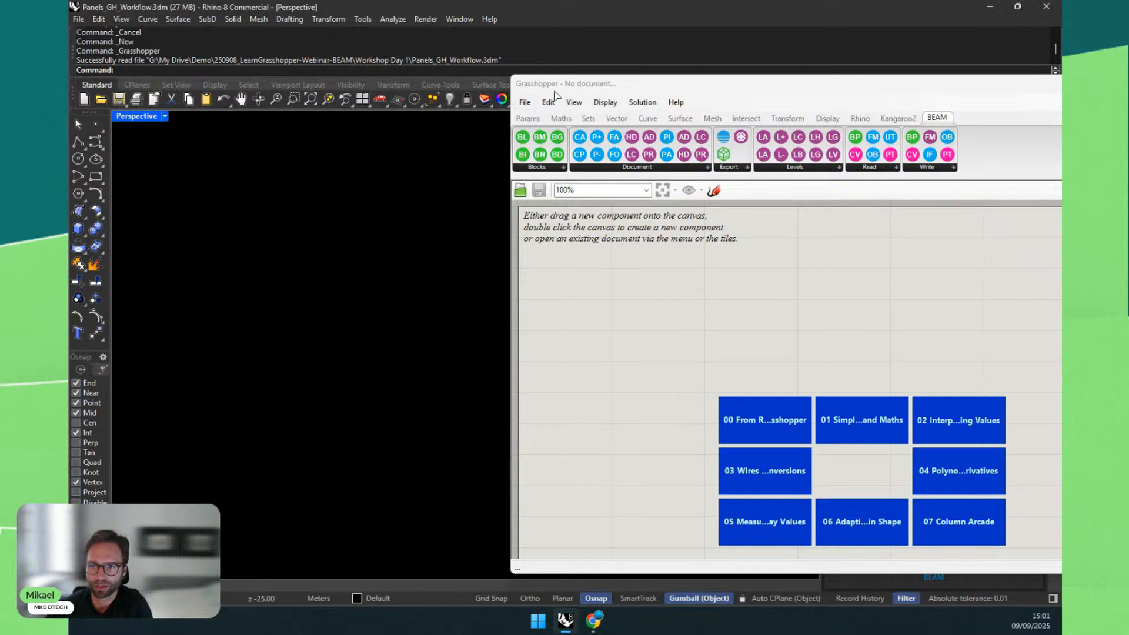
{"action": "left_click_drag", "start_coordinate": [593, 84], "coordinate": [471, 115]}
{"action": "left_click_drag", "start_coordinate": [623, 117], "coordinate": [70, 112]}
{"action": "scroll", "coordinate": [368, 212], "scroll_direction": "up", "scroll_amount": 5}
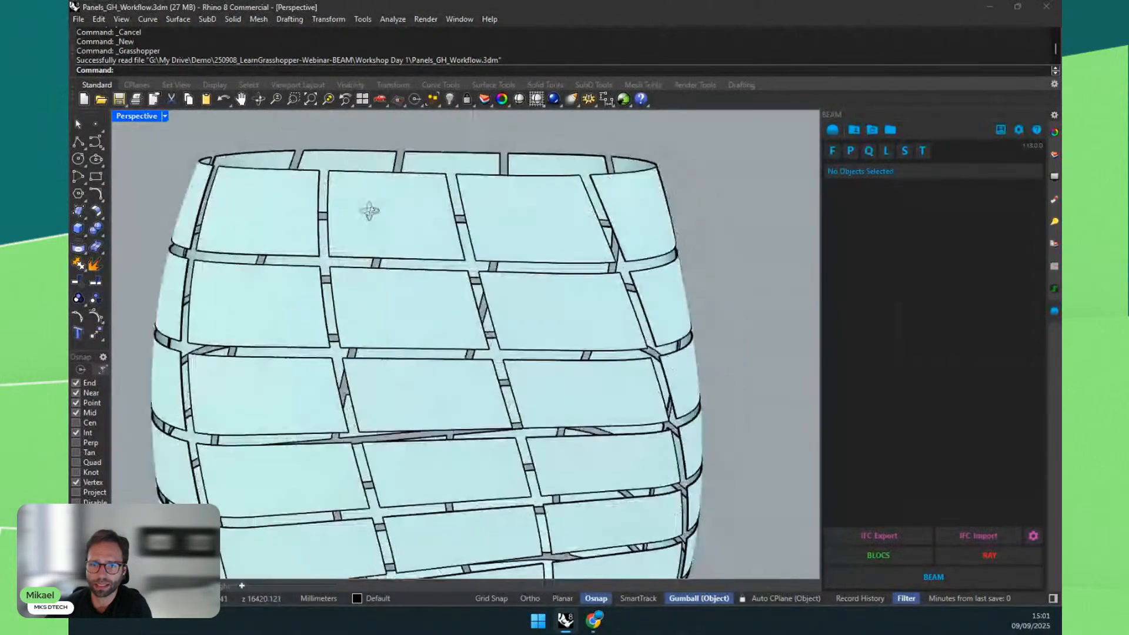
Step: Inspect the panelled facade and select individual panels to check their BEAM family, material and parameter data, finishing with nothing selected
{"action": "scroll", "coordinate": [384, 214], "scroll_direction": "down", "scroll_amount": 2}
{"action": "scroll", "coordinate": [332, 279], "scroll_direction": "up", "scroll_amount": 3}
{"action": "scroll", "coordinate": [333, 279], "scroll_direction": "down", "scroll_amount": 4}
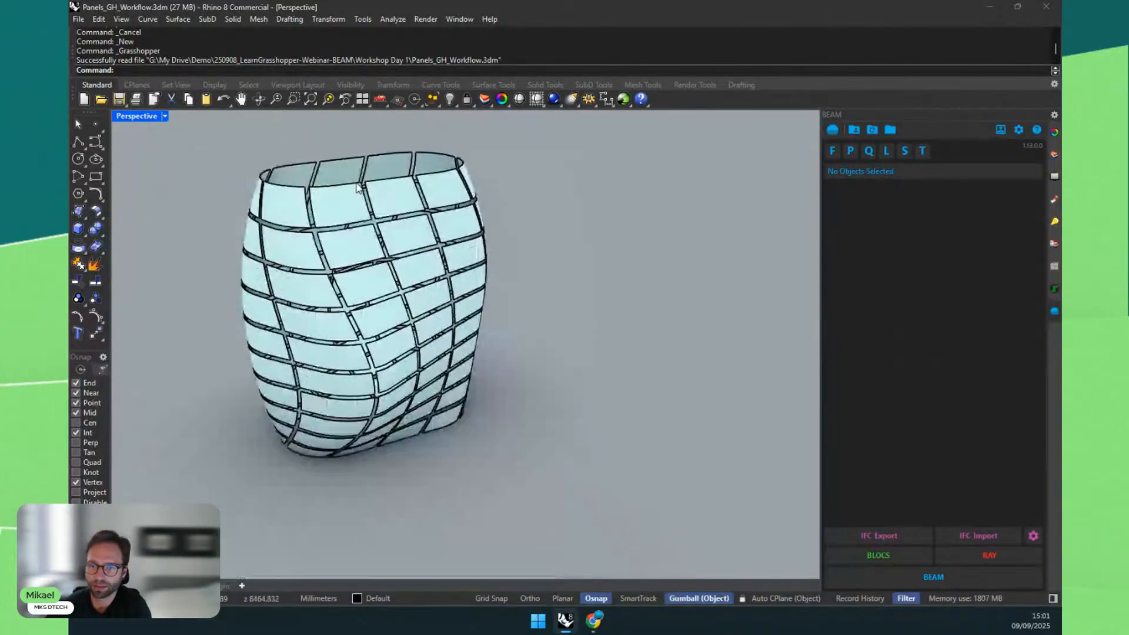
{"action": "scroll", "coordinate": [359, 189], "scroll_direction": "up", "scroll_amount": 4}
{"action": "left_click", "coordinate": [350, 191]}
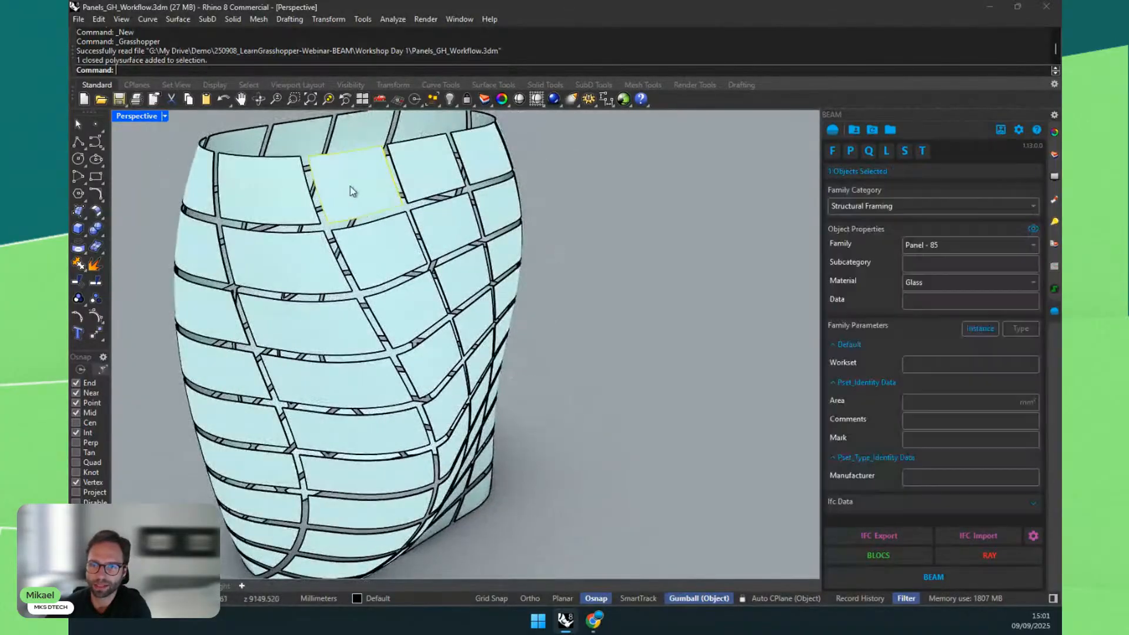
{"action": "left_click", "coordinate": [378, 253]}
{"action": "left_click", "coordinate": [460, 228]}
{"action": "key", "text": "Escape"}
{"action": "scroll", "coordinate": [564, 192], "scroll_direction": "down", "scroll_amount": 5}
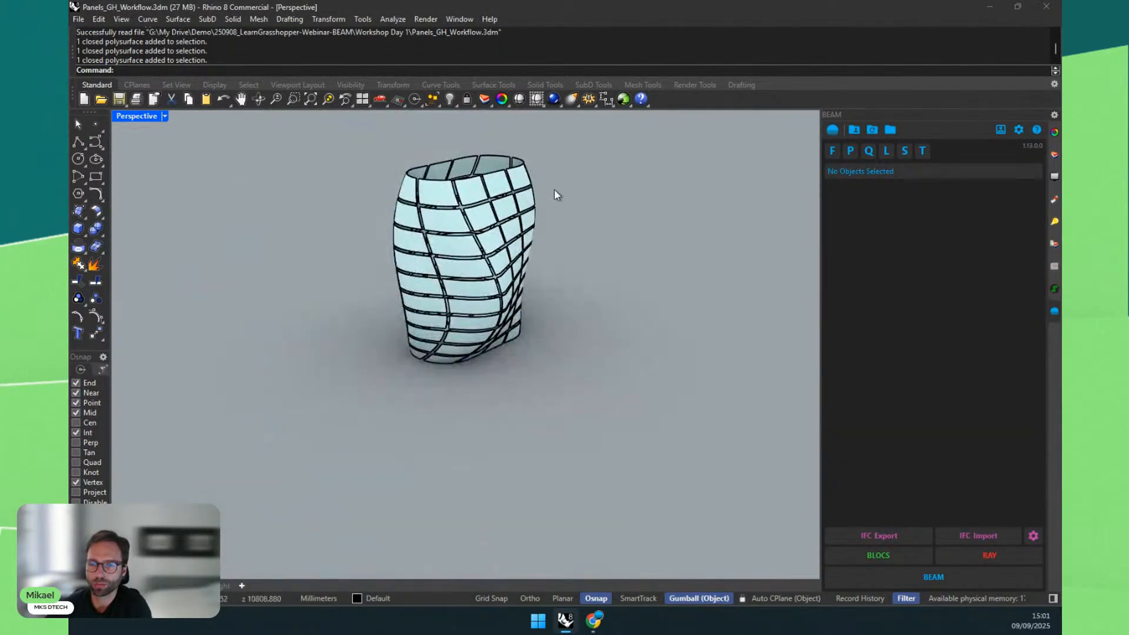
{"action": "scroll", "coordinate": [585, 238], "scroll_direction": "up", "scroll_amount": 5}
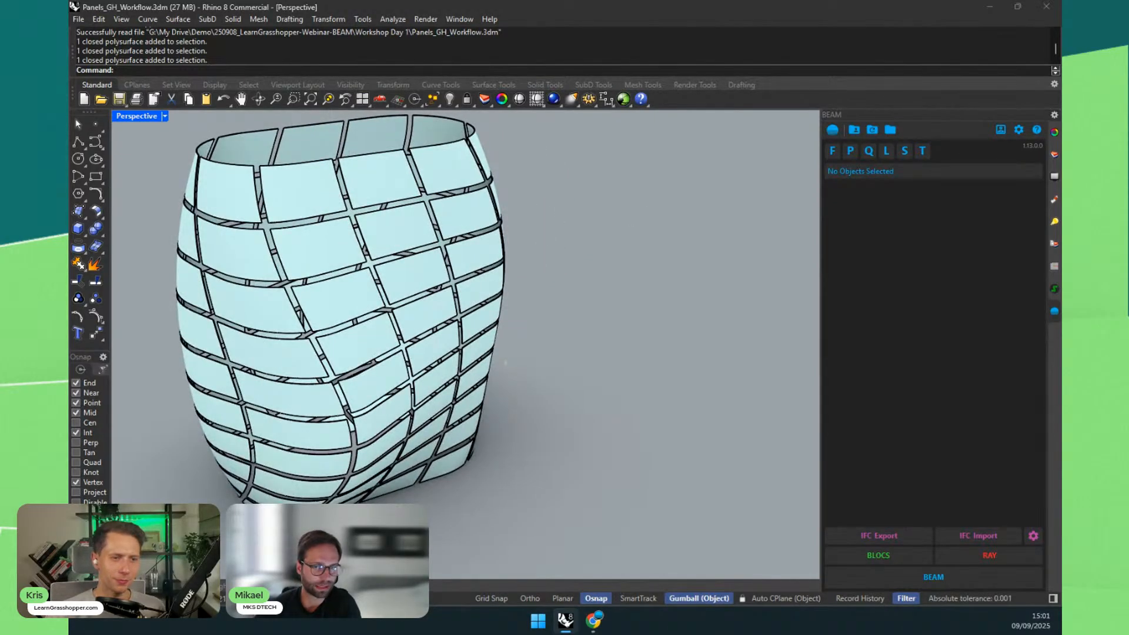
Step: Bring the Grasshopper window over the model, load the IfcAssignParameters definition and look over its component groups
{"action": "left_click_drag", "start_coordinate": [70, 70], "coordinate": [605, 90]}
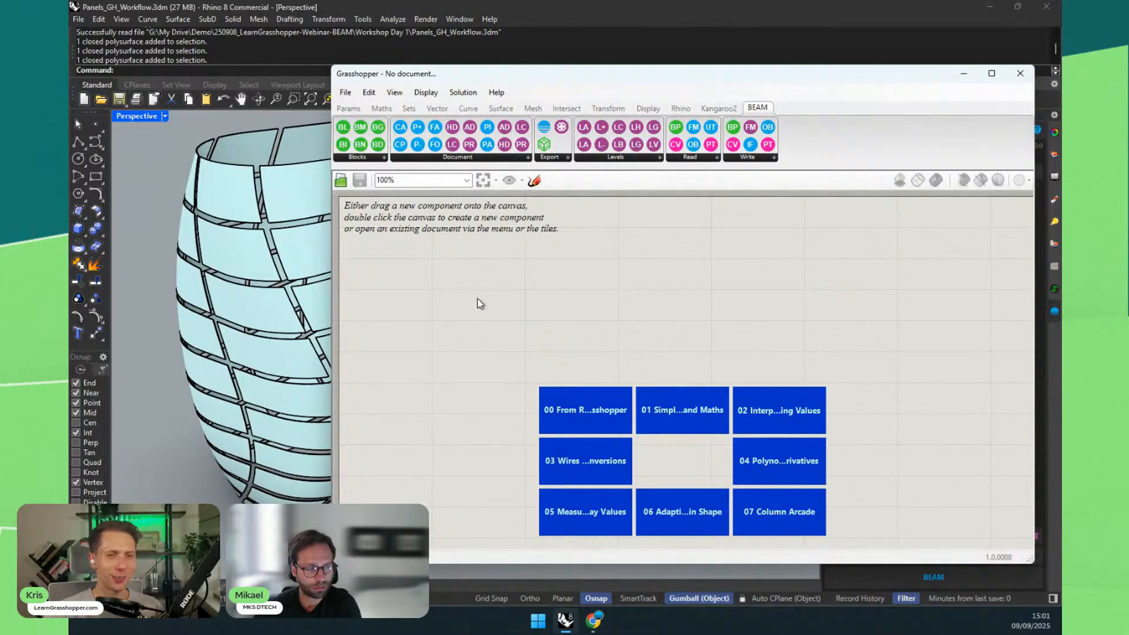
{"action": "left_click_drag", "start_coordinate": [533, 74], "coordinate": [441, 66]}
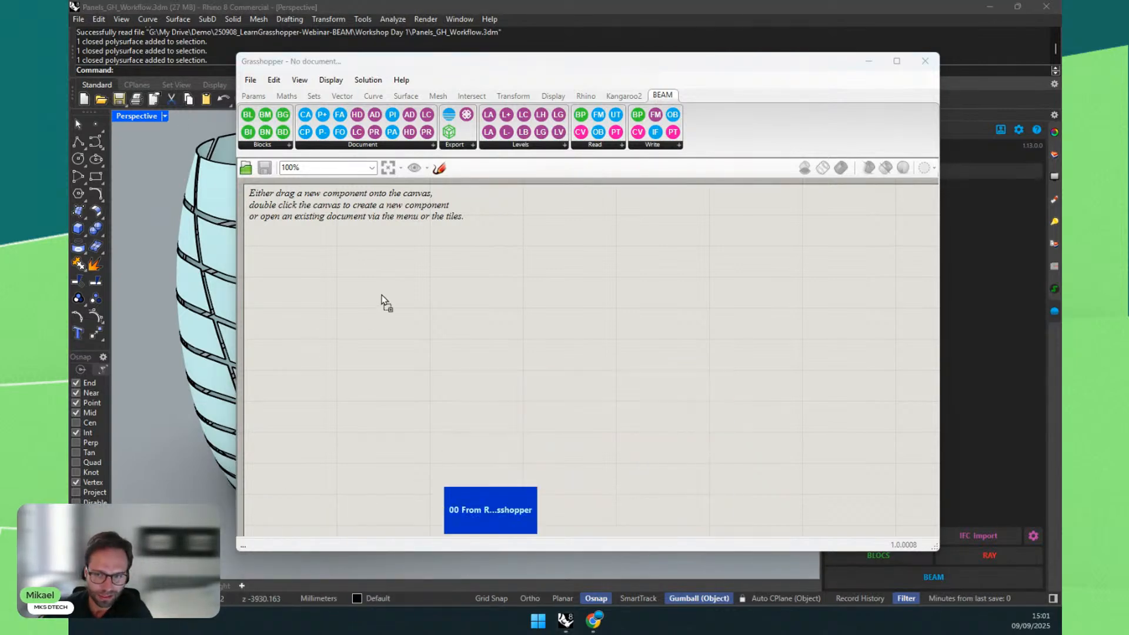
{"action": "left_click_drag", "start_coordinate": [383, 300], "coordinate": [381, 294]}
{"action": "left_click", "coordinate": [603, 336]}
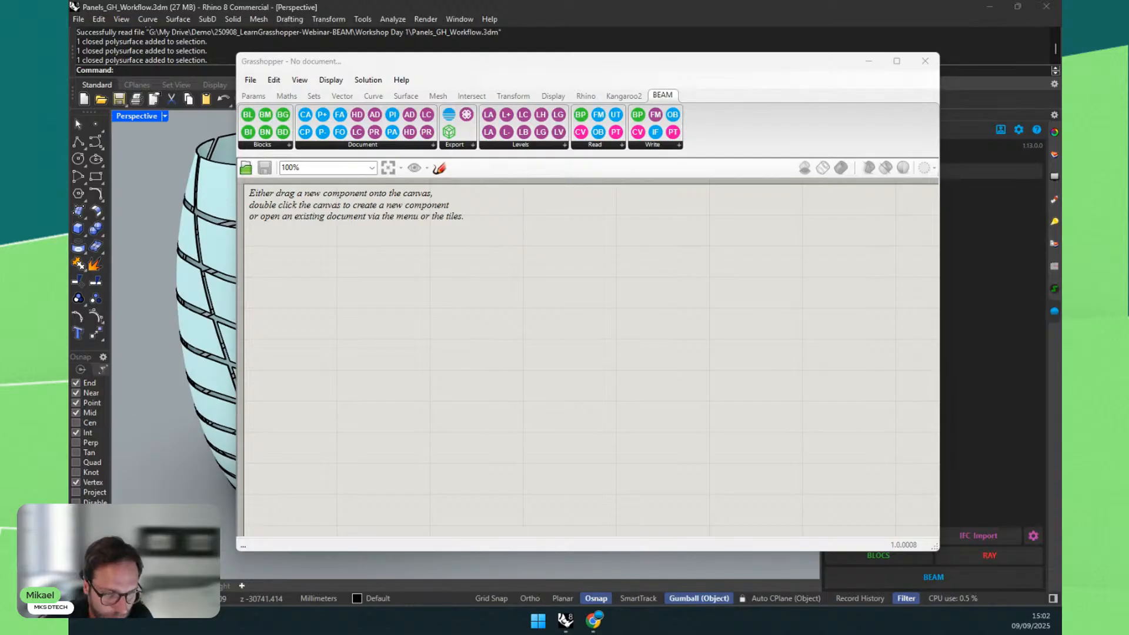
{"action": "left_click_drag", "start_coordinate": [0, 353], "coordinate": [350, 353]}
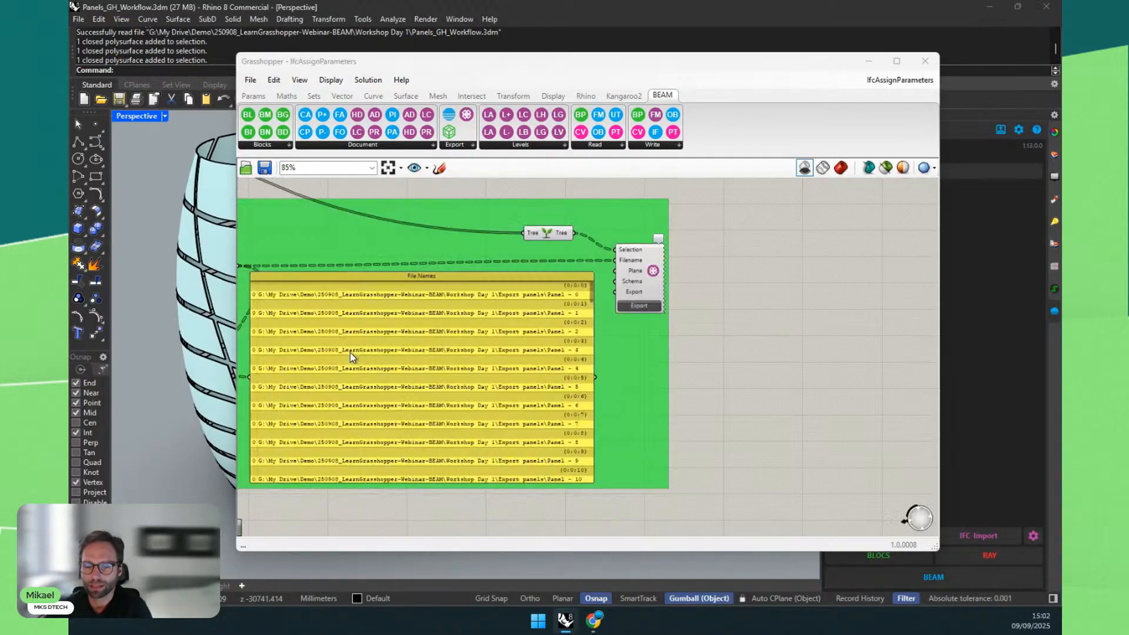
{"action": "scroll", "coordinate": [651, 359], "scroll_direction": "down", "scroll_amount": 5}
{"action": "scroll", "coordinate": [440, 238], "scroll_direction": "up", "scroll_amount": 2}
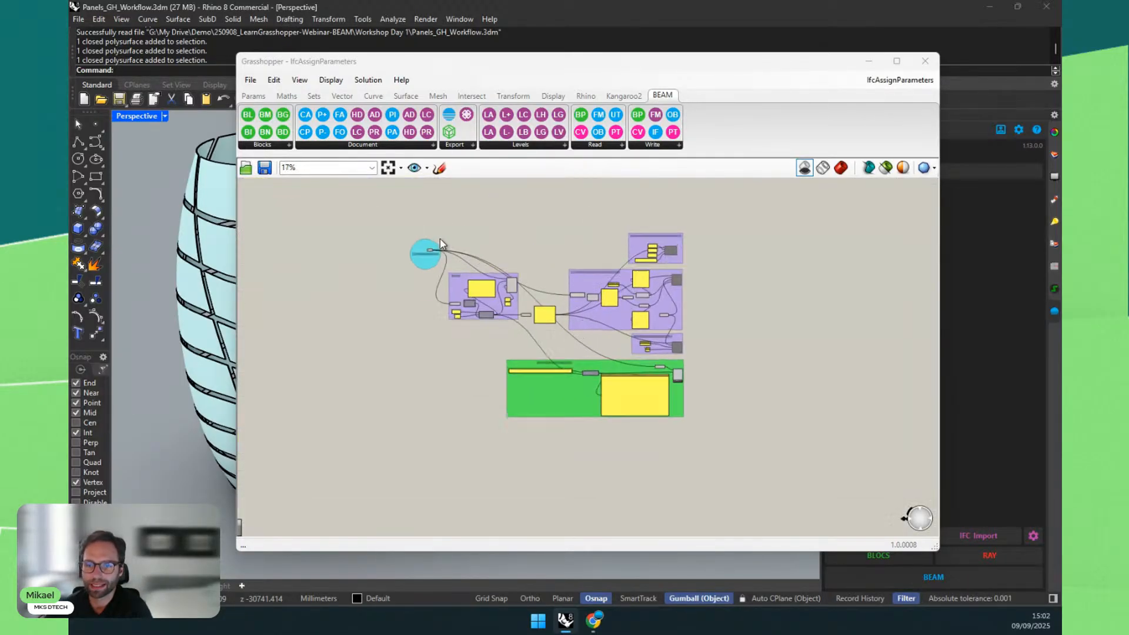
{"action": "scroll", "coordinate": [440, 238], "scroll_direction": "up", "scroll_amount": 4}
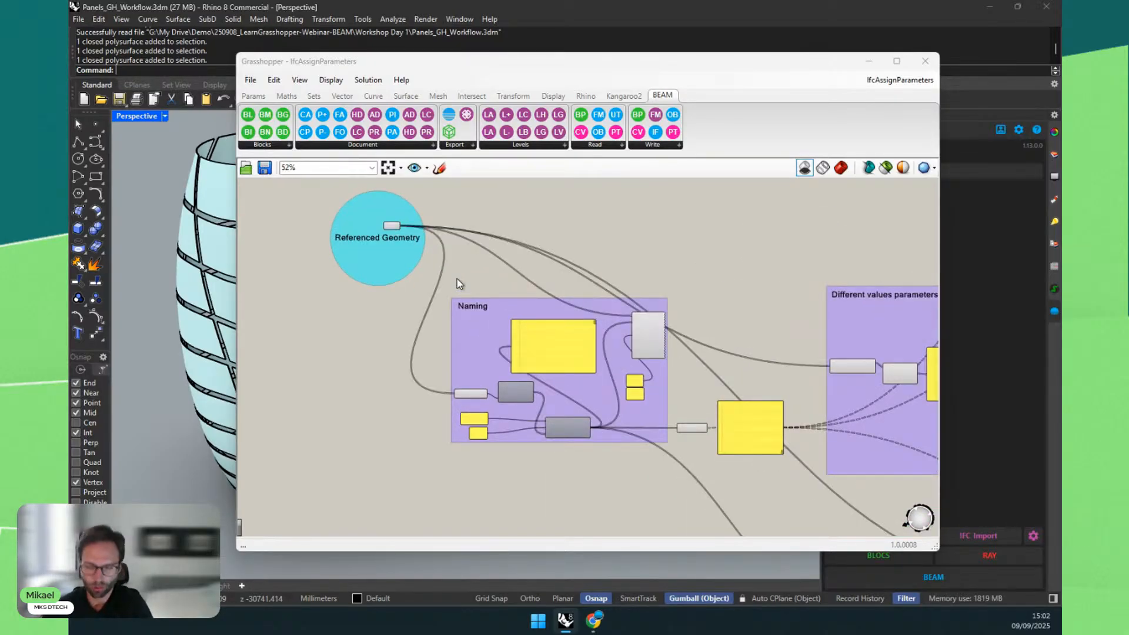
Step: Move Grasshopper aside, select all the facade panels and clear their BEAM property values, including the Glass material
{"action": "left_click_drag", "start_coordinate": [447, 62], "coordinate": [365, 537]}
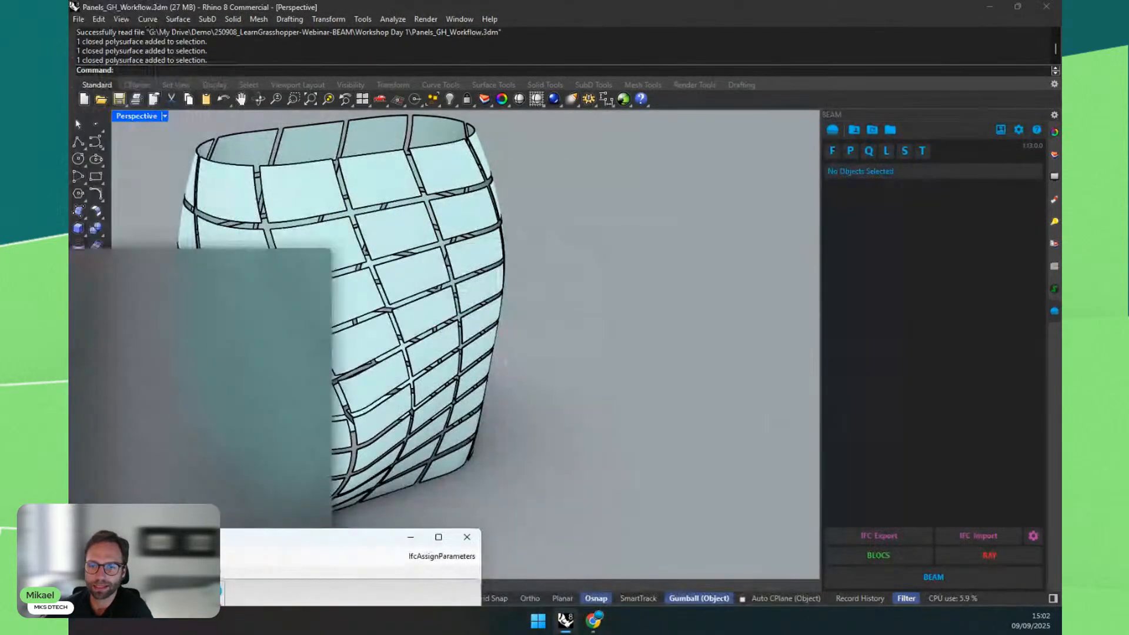
{"action": "scroll", "coordinate": [591, 286], "scroll_direction": "down", "scroll_amount": 5}
{"action": "left_click_drag", "start_coordinate": [611, 189], "coordinate": [361, 447]}
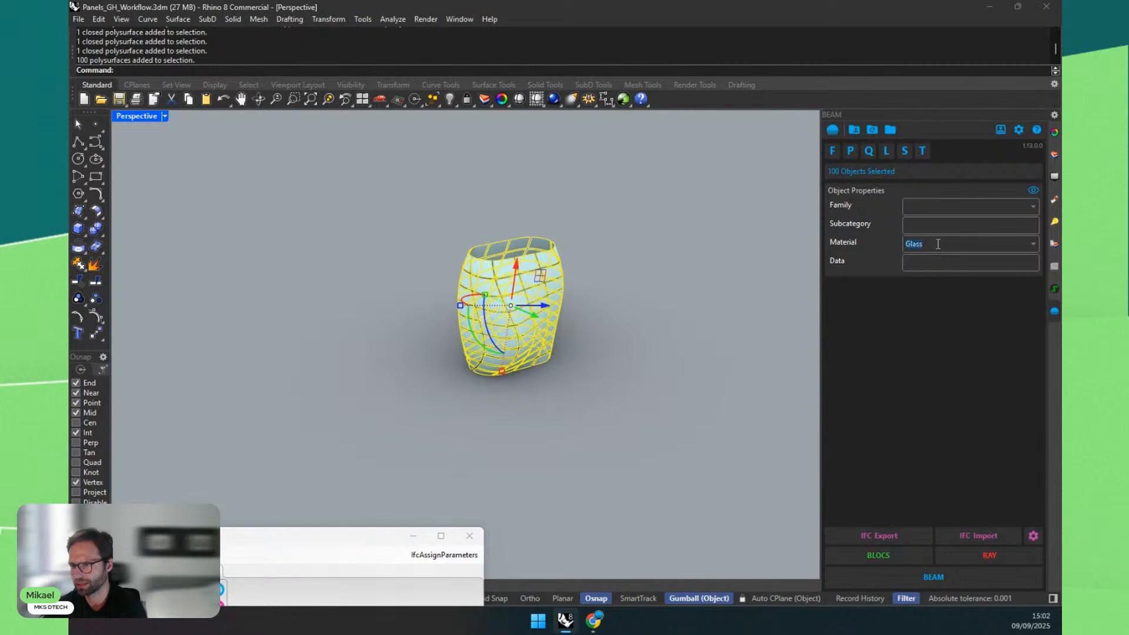
{"action": "left_click", "coordinate": [743, 249]}
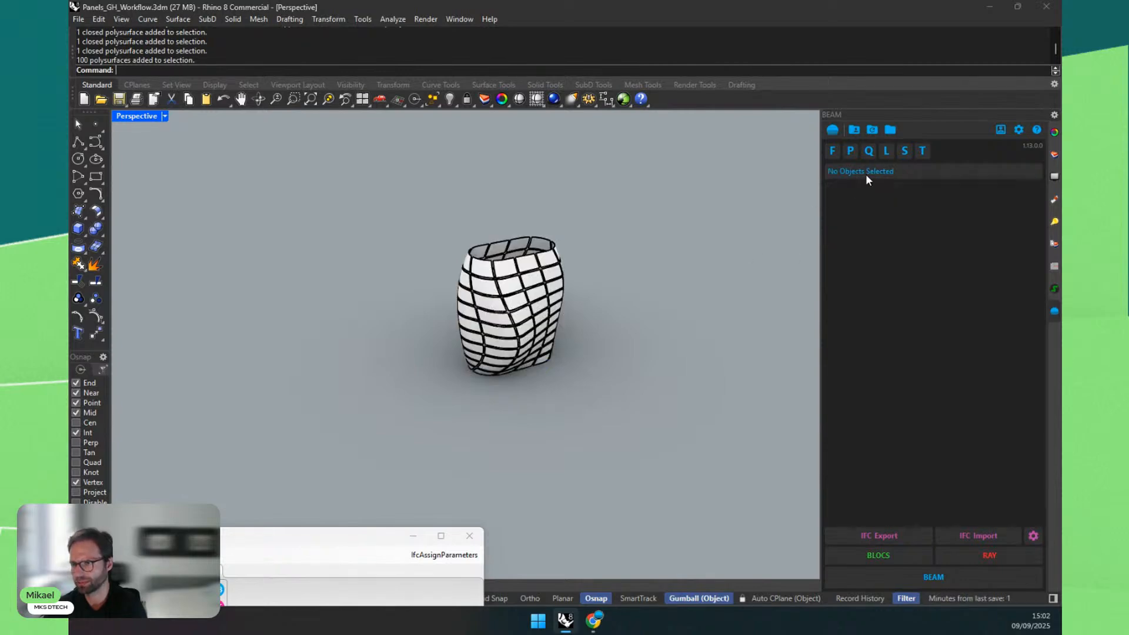
Step: Review the BEAM parameter list, then select individual upper-row panels in the model to check their object properties
{"action": "left_click", "coordinate": [850, 151]}
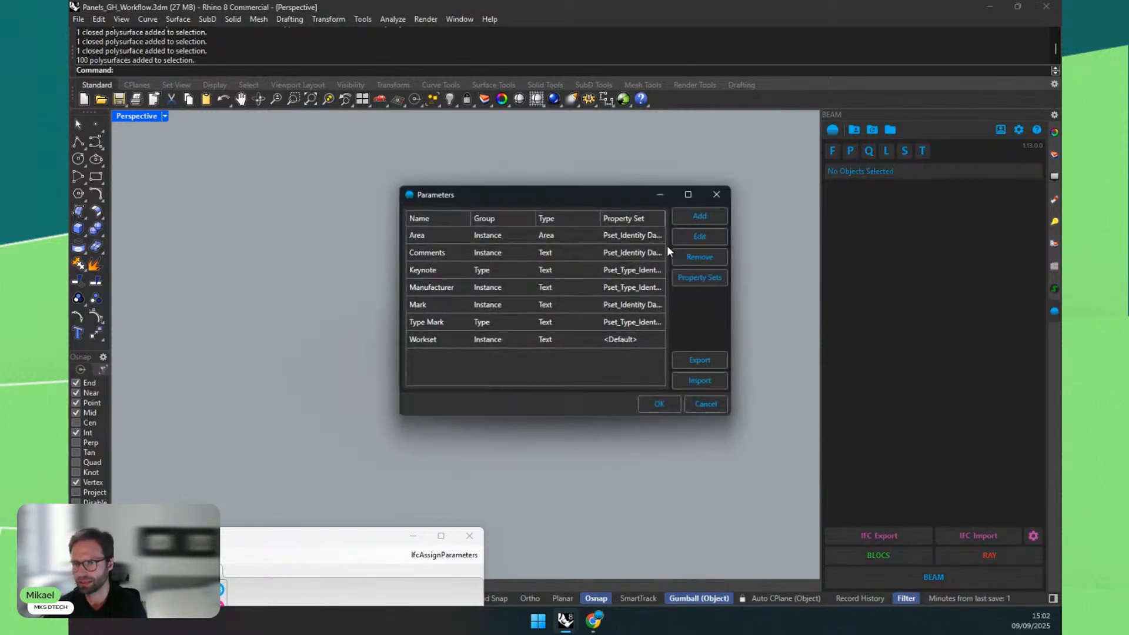
{"action": "left_click", "coordinate": [716, 194]}
{"action": "left_click_drag", "start_coordinate": [117, 535], "coordinate": [911, 113]}
{"action": "scroll", "coordinate": [555, 252], "scroll_direction": "up", "scroll_amount": 5}
{"action": "left_click_drag", "start_coordinate": [752, 113], "coordinate": [792, 555]}
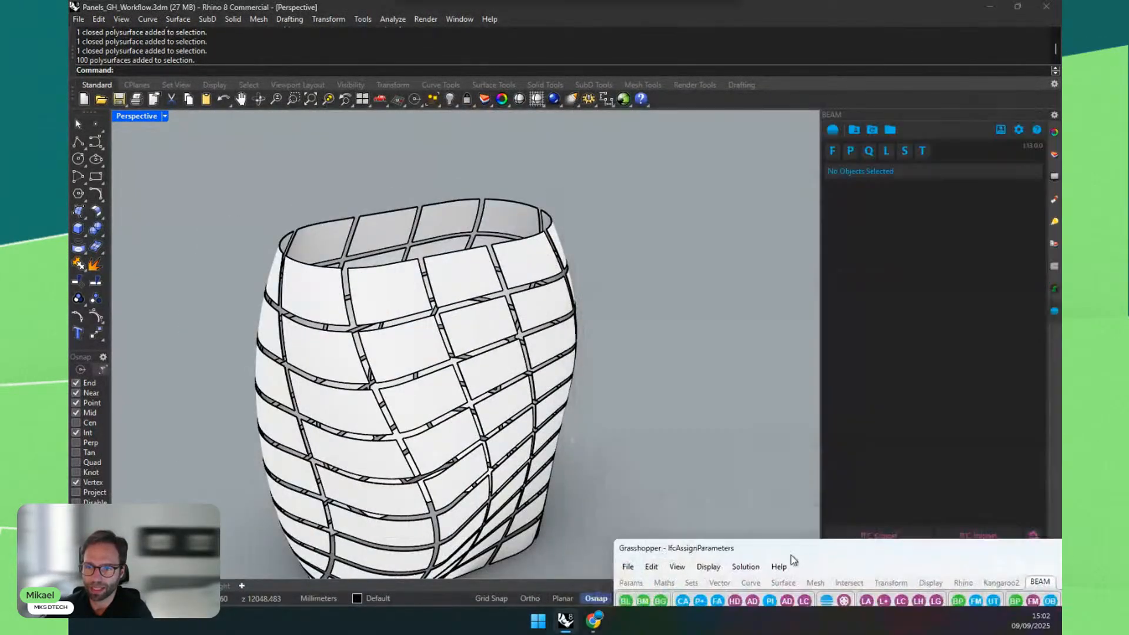
{"action": "left_click", "coordinate": [518, 242]}
{"action": "left_click", "coordinate": [441, 277]}
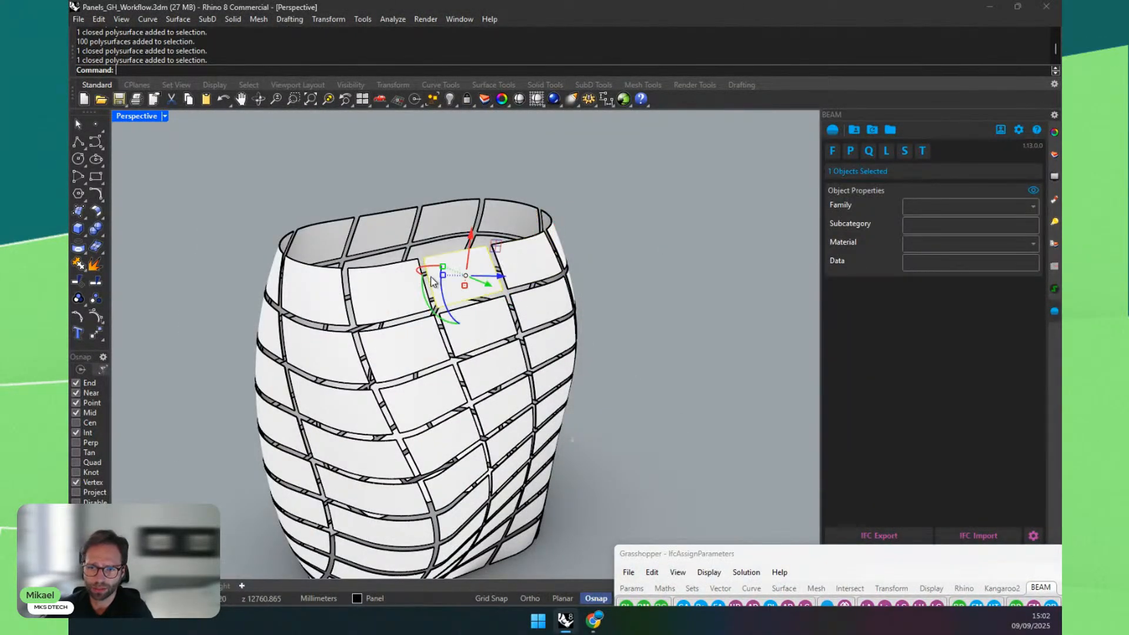
{"action": "left_click", "coordinate": [370, 291]}
Step: Bring the Grasshopper definition back over the model and inspect the Geometry parameter in the Referenced Geometry group
{"action": "left_click_drag", "start_coordinate": [753, 556], "coordinate": [429, 48]}
{"action": "scroll", "coordinate": [447, 208], "scroll_direction": "up", "scroll_amount": 10}
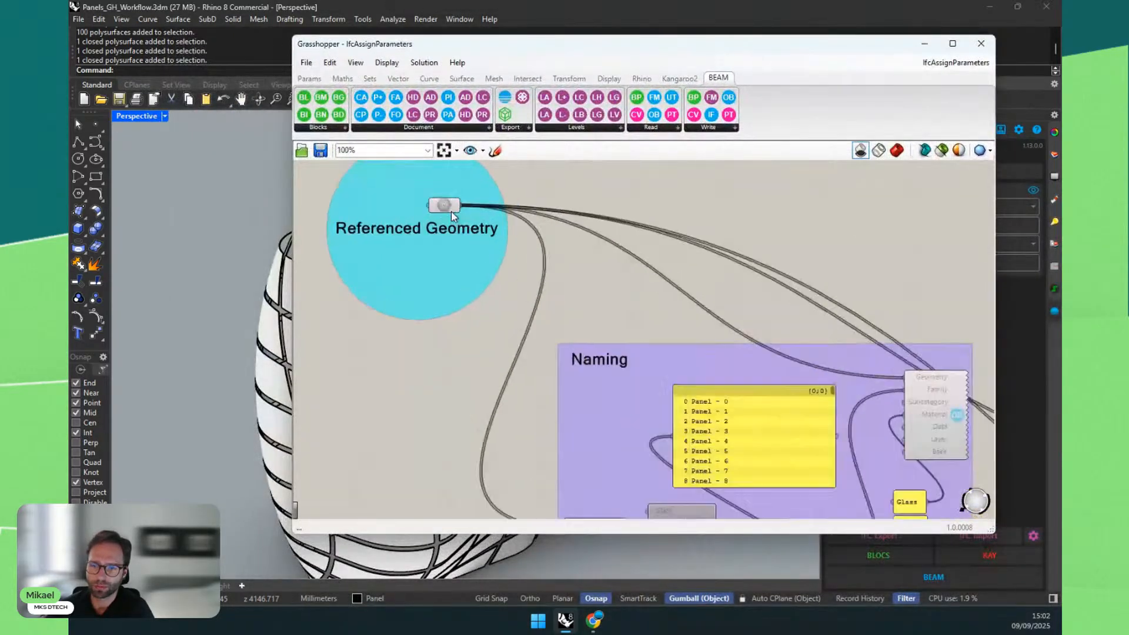
{"action": "left_click", "coordinate": [446, 213]}
{"action": "left_click_drag", "start_coordinate": [447, 237], "coordinate": [474, 231]}
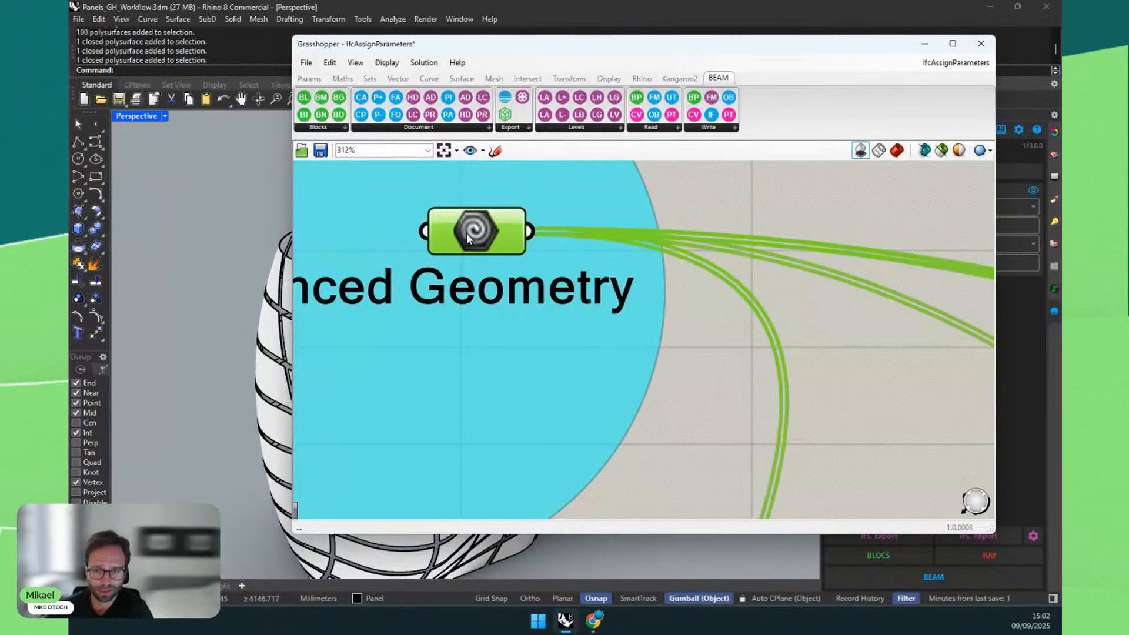
{"action": "mouse_move", "coordinate": [467, 233]}
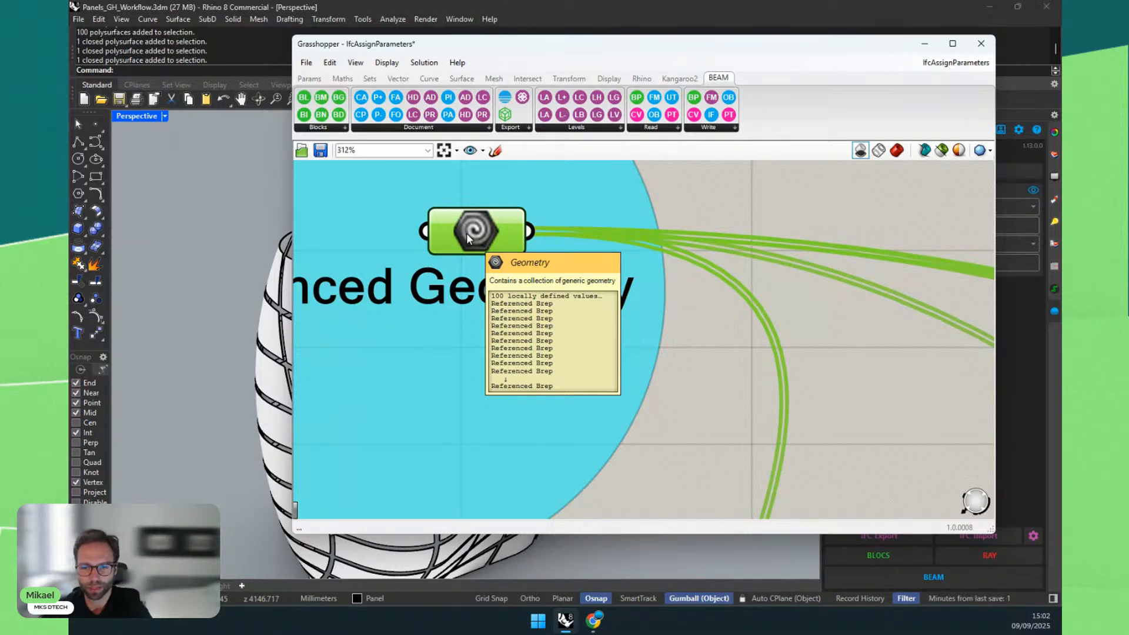
{"action": "scroll", "coordinate": [441, 231], "scroll_direction": "down", "scroll_amount": 4}
{"action": "scroll", "coordinate": [438, 229], "scroll_direction": "down", "scroll_amount": 3}
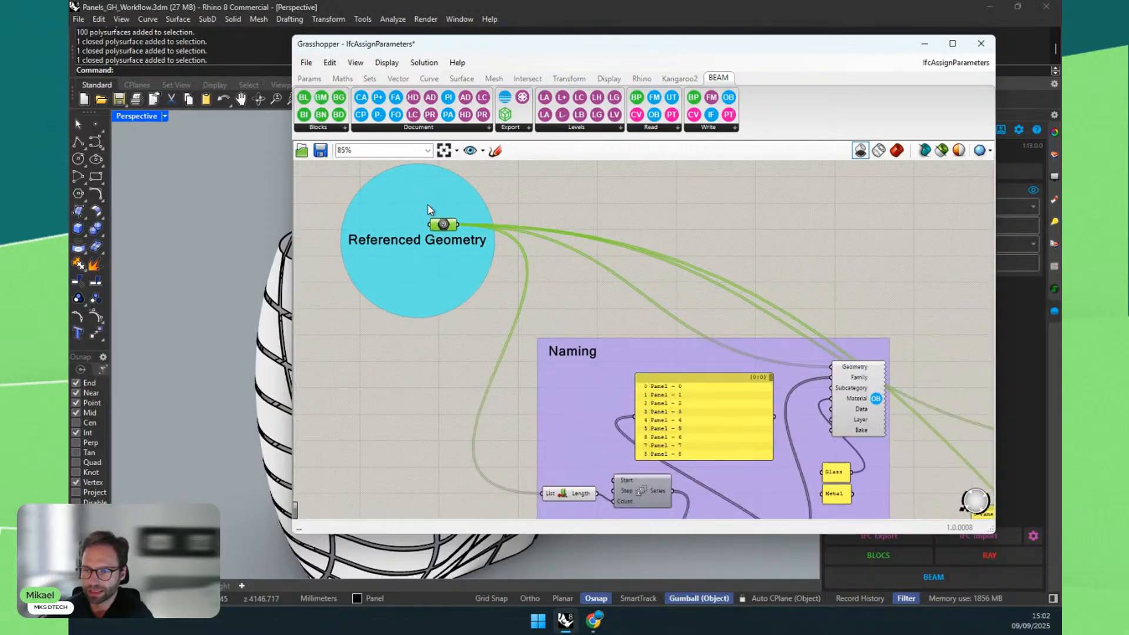
Step: Examine how the Naming group generates the numbered panel names from the referenced geometry, reading the name list to its last entry
{"action": "scroll", "coordinate": [558, 306], "scroll_direction": "up", "scroll_amount": 4}
{"action": "scroll", "coordinate": [555, 316], "scroll_direction": "down", "scroll_amount": 2}
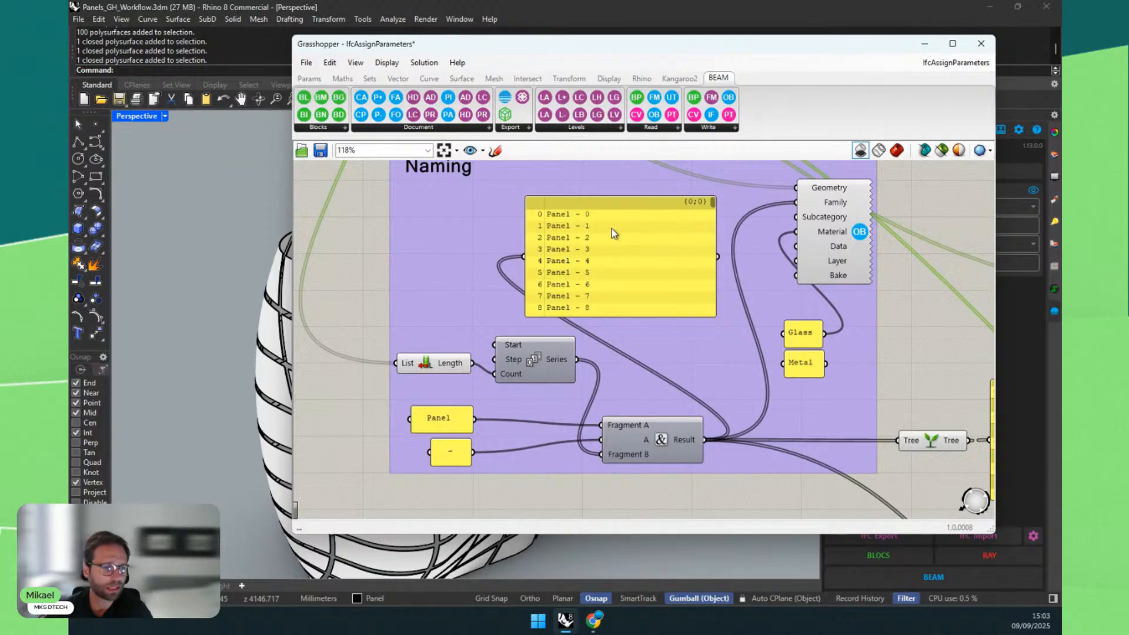
{"action": "left_click_drag", "start_coordinate": [712, 203], "coordinate": [716, 322]}
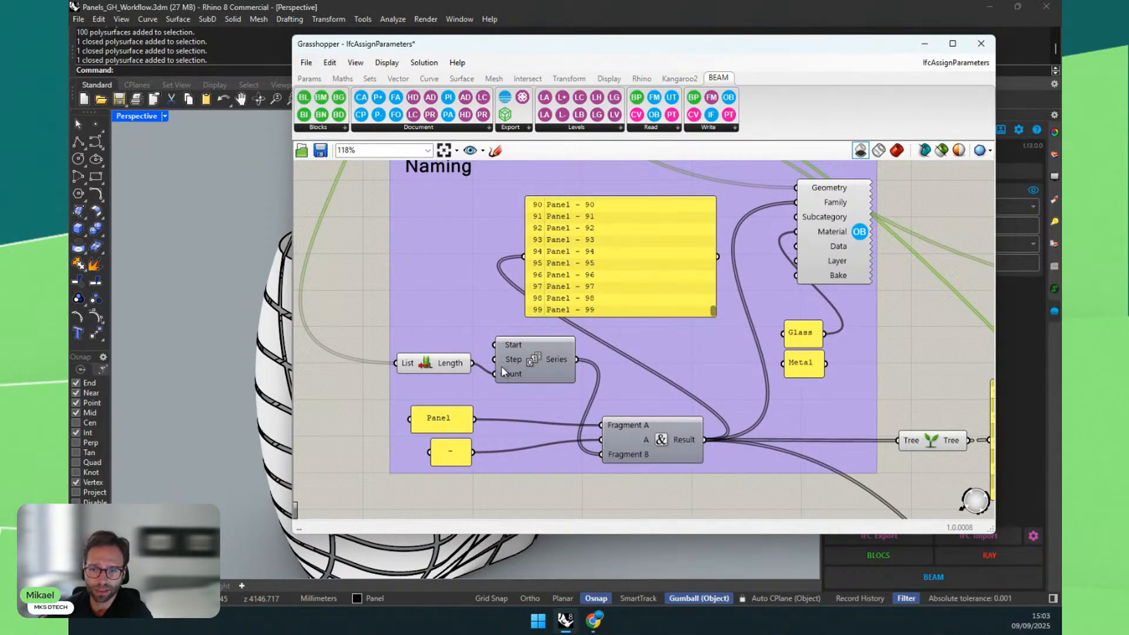
{"action": "left_click_drag", "start_coordinate": [588, 265], "coordinate": [598, 254]}
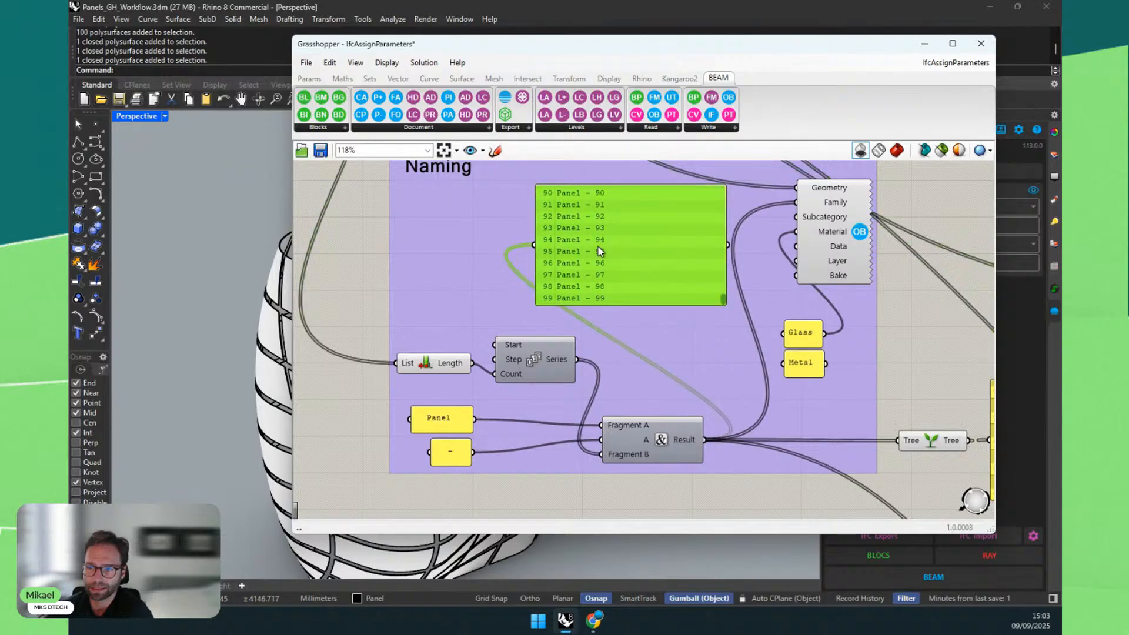
{"action": "left_click_drag", "start_coordinate": [634, 425], "coordinate": [628, 419]}
{"action": "scroll", "coordinate": [382, 274], "scroll_direction": "down", "scroll_amount": 3}
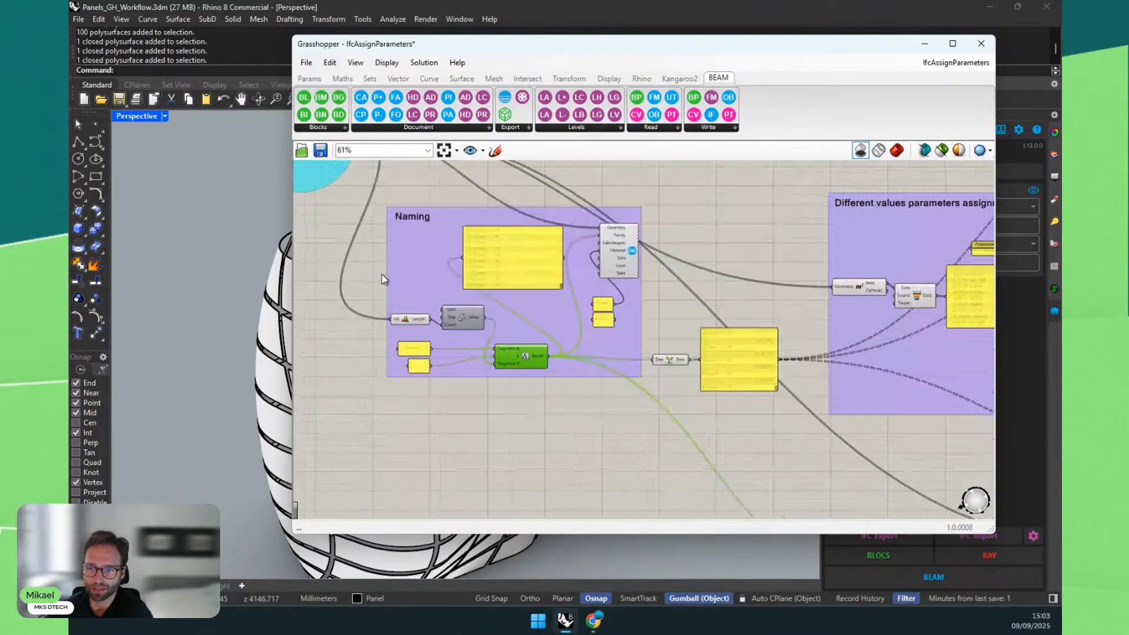
{"action": "scroll", "coordinate": [359, 266], "scroll_direction": "up", "scroll_amount": 5}
{"action": "scroll", "coordinate": [415, 251], "scroll_direction": "down", "scroll_amount": 3}
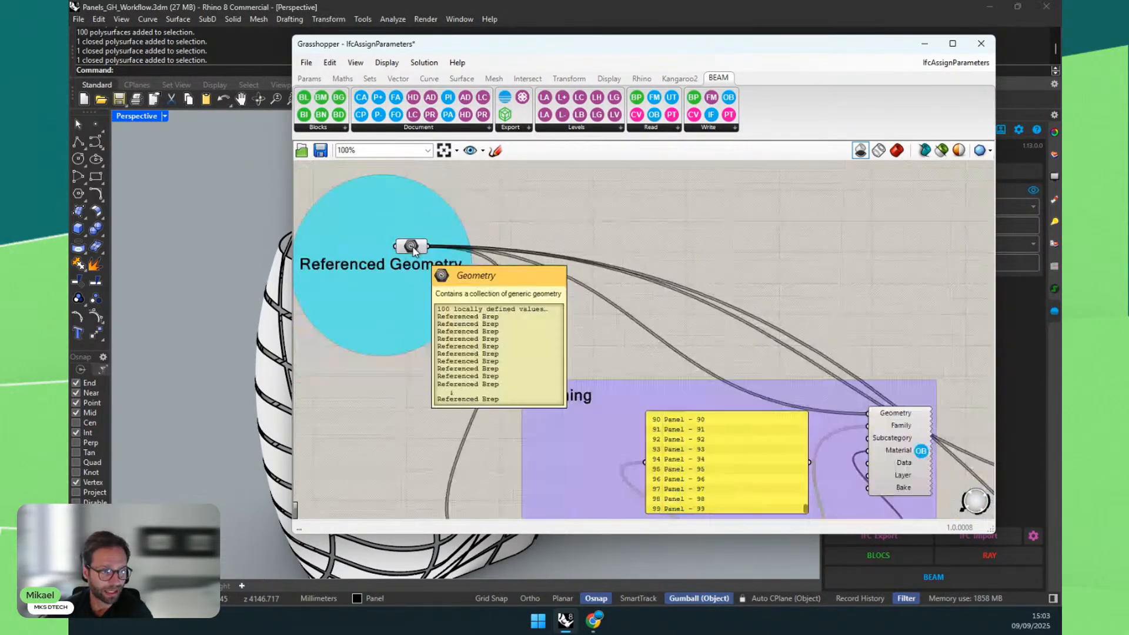
Step: Reposition the OB component in the Naming group's upper corner and place the Glass and Metal panels beside its Material input
{"action": "right_click_drag", "start_coordinate": [554, 328], "coordinate": [463, 220]}
{"action": "left_click", "coordinate": [746, 316]}
{"action": "left_click_drag", "start_coordinate": [746, 316], "coordinate": [788, 239]}
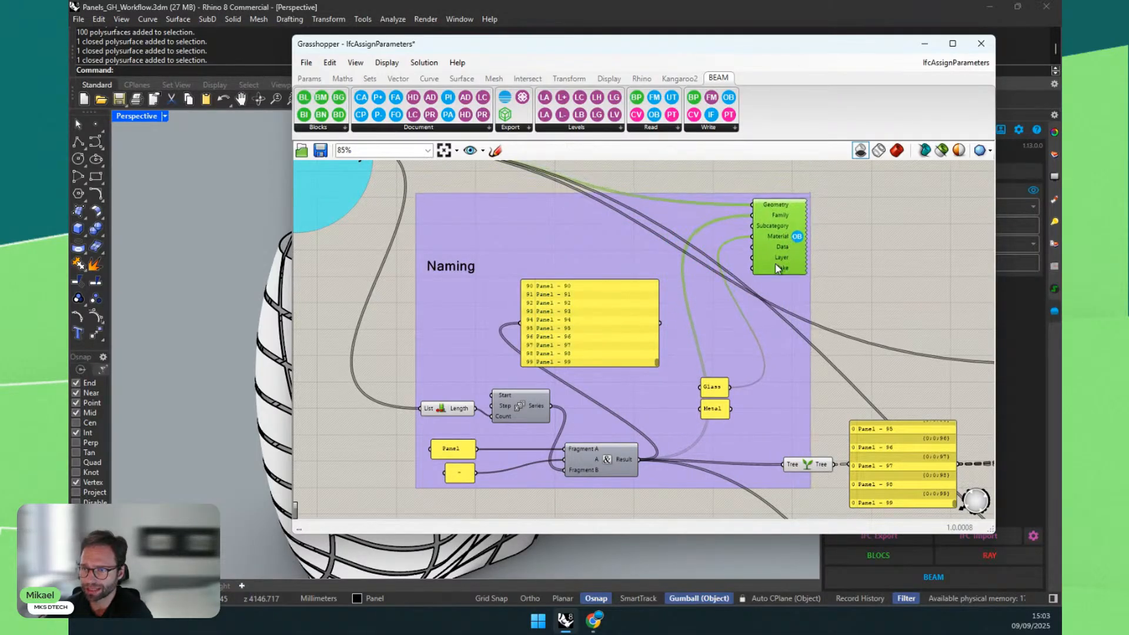
{"action": "left_click_drag", "start_coordinate": [713, 388], "coordinate": [707, 247]}
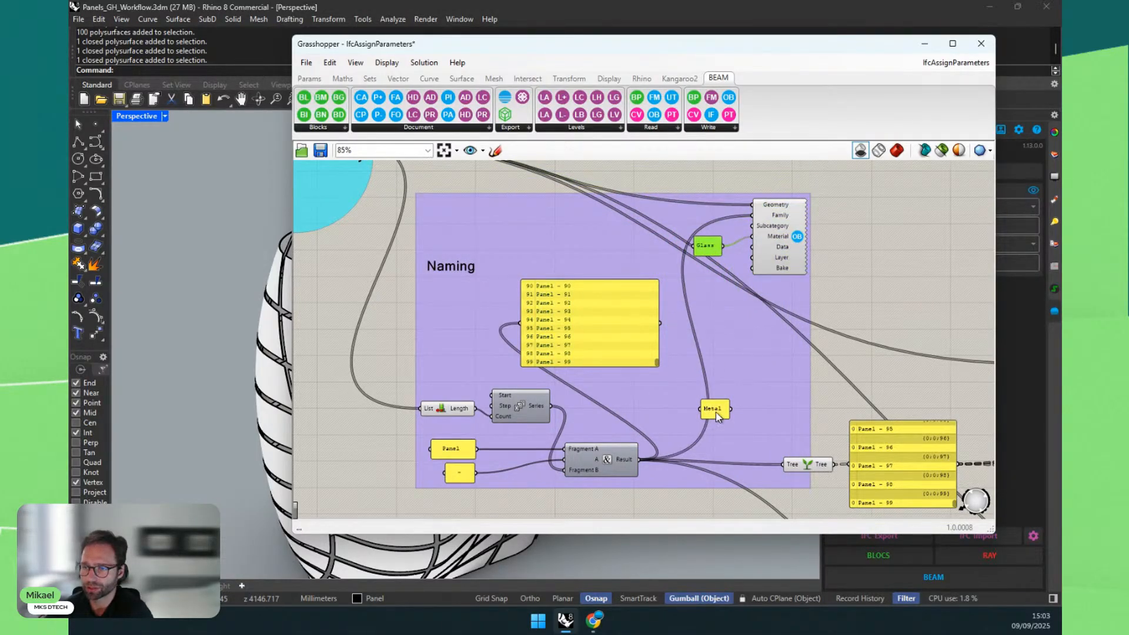
{"action": "left_click_drag", "start_coordinate": [717, 418], "coordinate": [713, 284]}
{"action": "scroll", "coordinate": [717, 253], "scroll_direction": "up", "scroll_amount": 4}
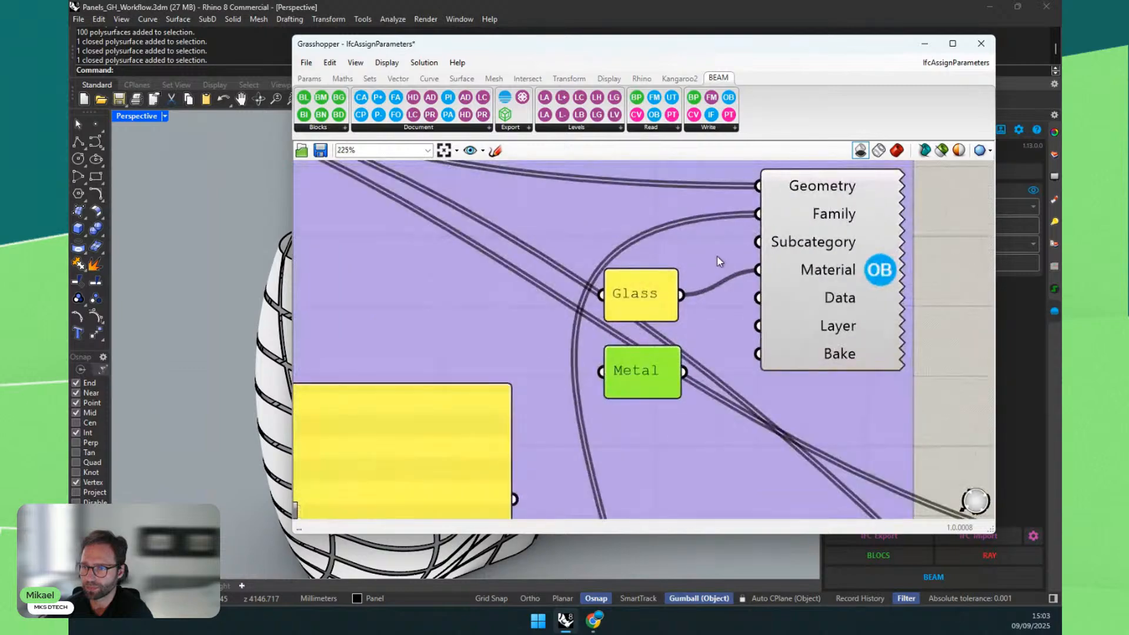
{"action": "left_click_drag", "start_coordinate": [772, 265], "coordinate": [767, 257]}
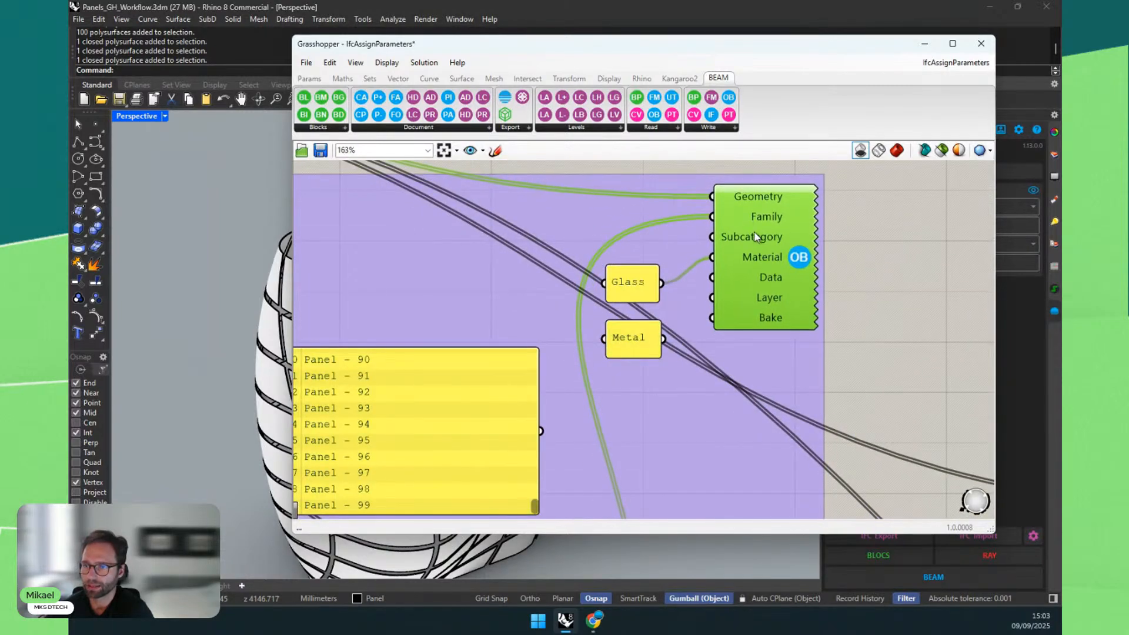
Step: Check the group of Write components and trace the generated panel names into the Family input, returning the name list to its first entry
{"action": "left_click", "coordinate": [709, 127]}
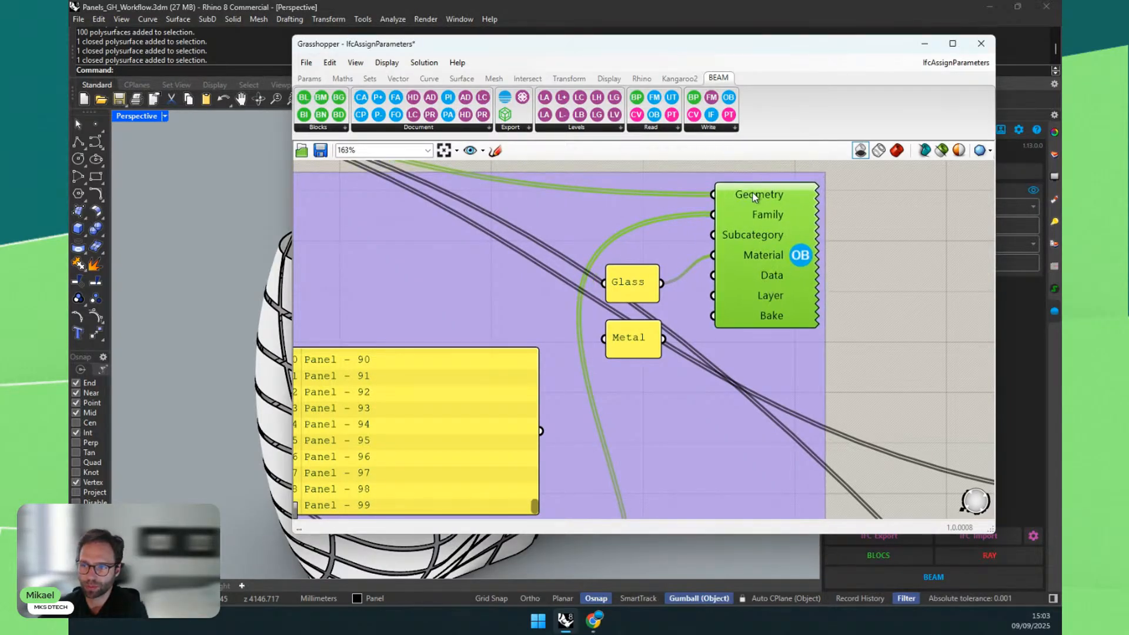
{"action": "scroll", "coordinate": [755, 196], "scroll_direction": "down", "scroll_amount": 5}
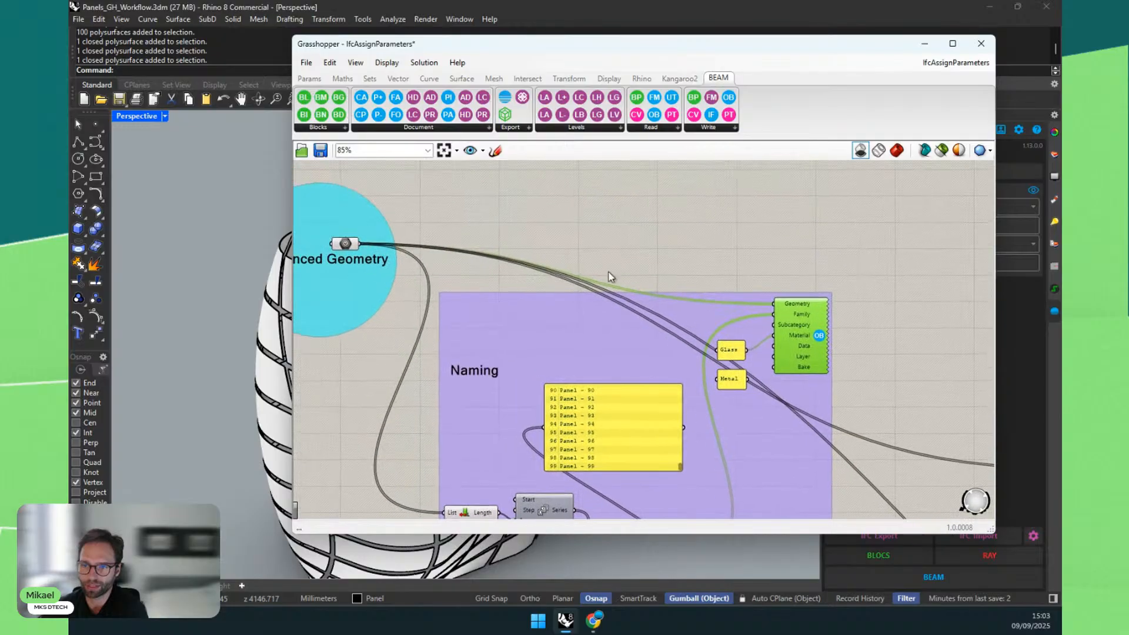
{"action": "scroll", "coordinate": [794, 309], "scroll_direction": "up", "scroll_amount": 3}
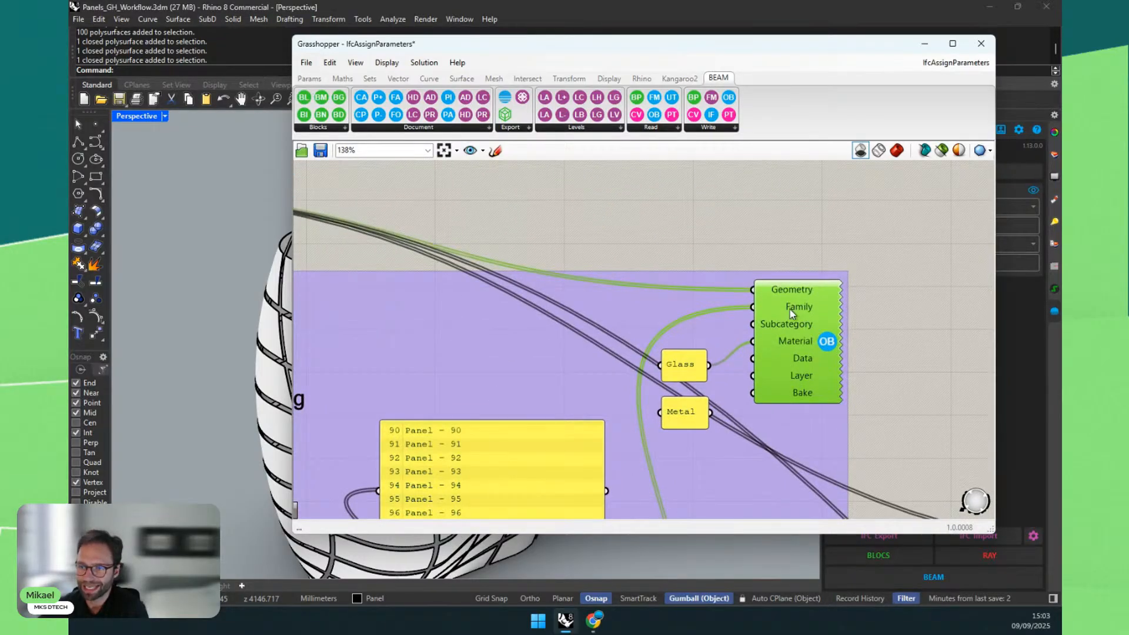
{"action": "scroll", "coordinate": [793, 307], "scroll_direction": "down", "scroll_amount": 3}
{"action": "right_click_drag", "start_coordinate": [731, 400], "coordinate": [702, 195]}
{"action": "left_click_drag", "start_coordinate": [580, 220], "coordinate": [586, 229]}
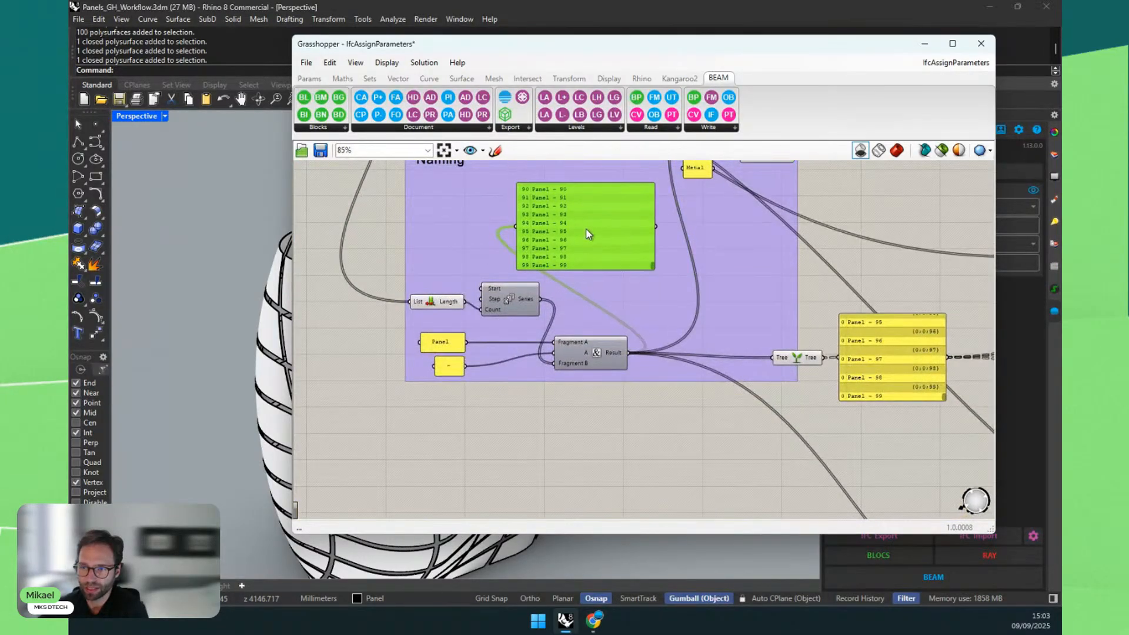
{"action": "scroll", "coordinate": [547, 205], "scroll_direction": "up", "scroll_amount": 5}
{"action": "left_click_drag", "start_coordinate": [786, 358], "coordinate": [783, 176]}
Step: Select the OB component in the Naming group and examine its Family, Subcategory and Material inputs
{"action": "scroll", "coordinate": [632, 270], "scroll_direction": "down", "scroll_amount": 5}
{"action": "right_click_drag", "start_coordinate": [633, 270], "coordinate": [607, 358]}
{"action": "scroll", "coordinate": [768, 220], "scroll_direction": "up", "scroll_amount": 4}
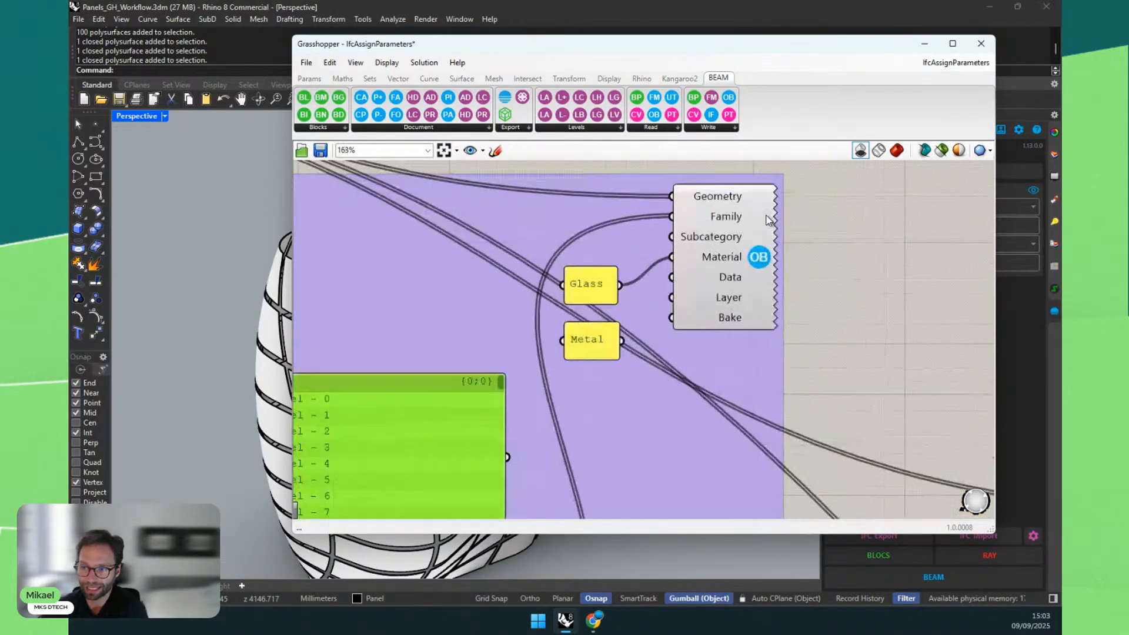
{"action": "scroll", "coordinate": [768, 219], "scroll_direction": "up", "scroll_amount": 2}
{"action": "left_click", "coordinate": [693, 250]}
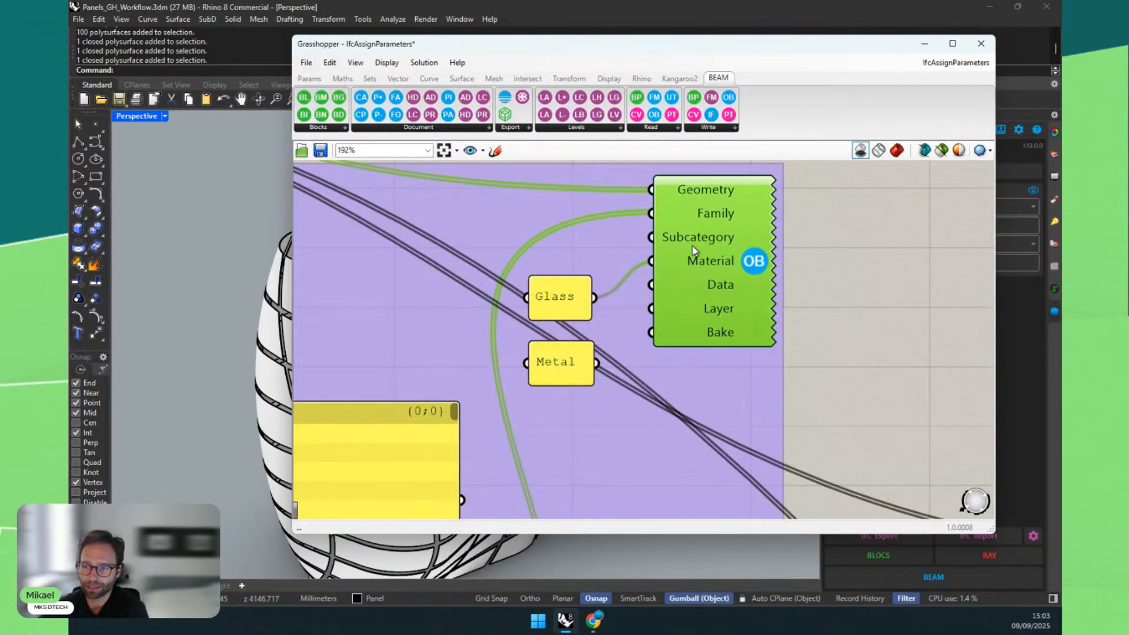
Step: Adjust the Glass and Metal panels beside the Material input and select a facade panel in the Perspective viewport
{"action": "left_click_drag", "start_coordinate": [559, 304], "coordinate": [557, 294]}
{"action": "left_click_drag", "start_coordinate": [563, 365], "coordinate": [566, 356]}
{"action": "left_click_drag", "start_coordinate": [529, 45], "coordinate": [591, 63]}
{"action": "left_click", "coordinate": [158, 241]}
{"action": "left_click", "coordinate": [276, 257]}
Step: Recompute the definition to apply the Glass material to the facade panels, and move the canvas window off the model
{"action": "right_click", "coordinate": [788, 241]}
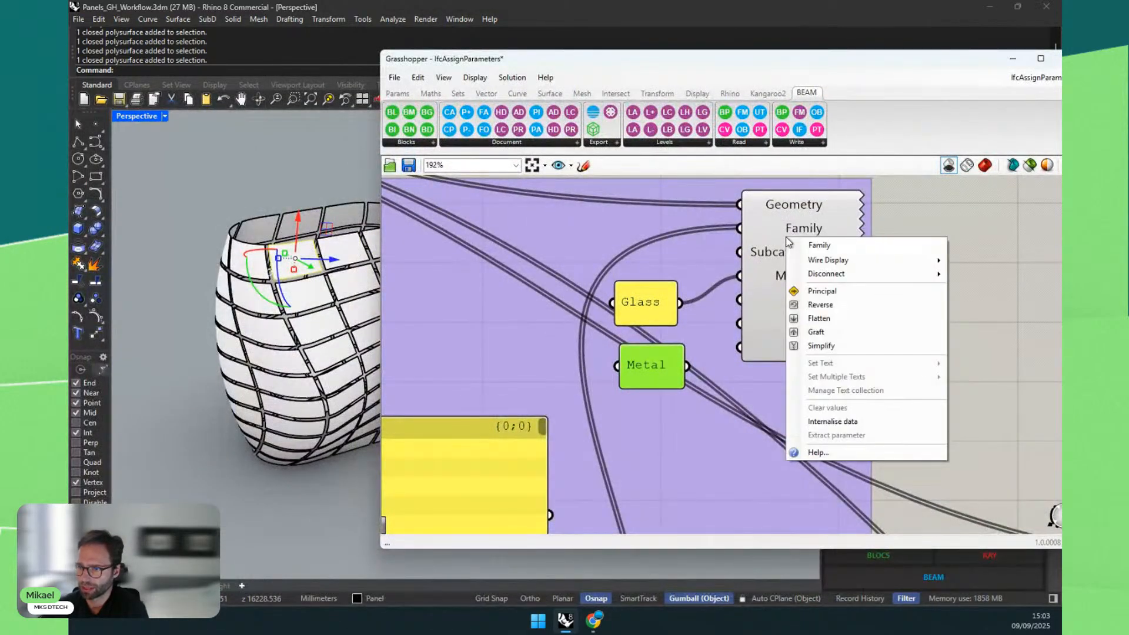
{"action": "left_click", "coordinate": [507, 77]}
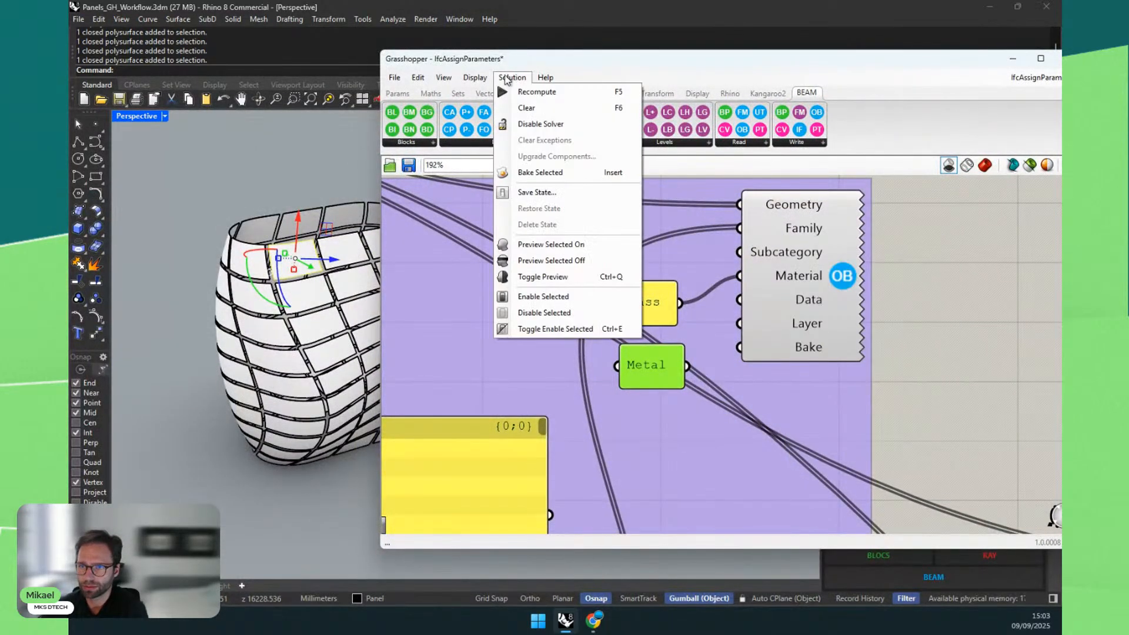
{"action": "left_click", "coordinate": [537, 92]}
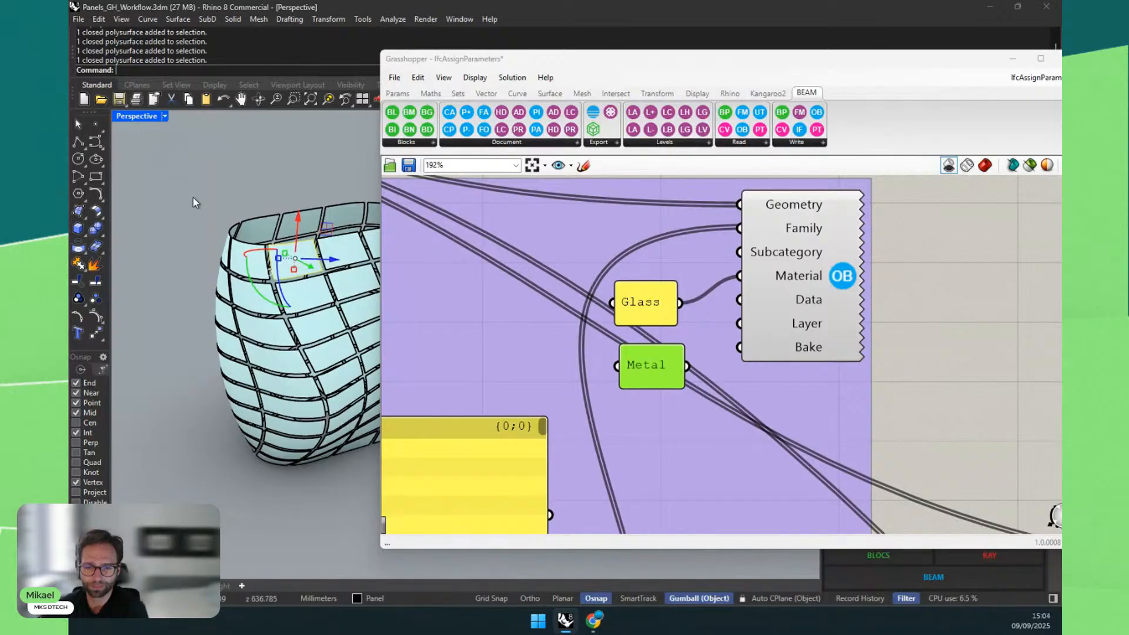
{"action": "left_click", "coordinate": [276, 265]}
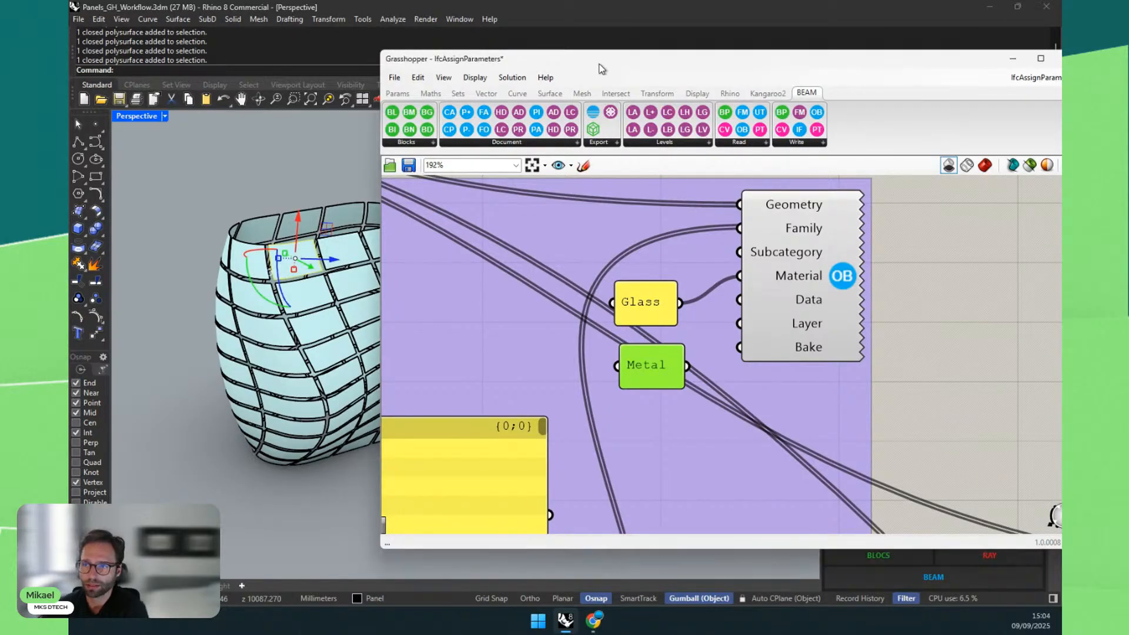
{"action": "left_click_drag", "start_coordinate": [597, 65], "coordinate": [626, 56]}
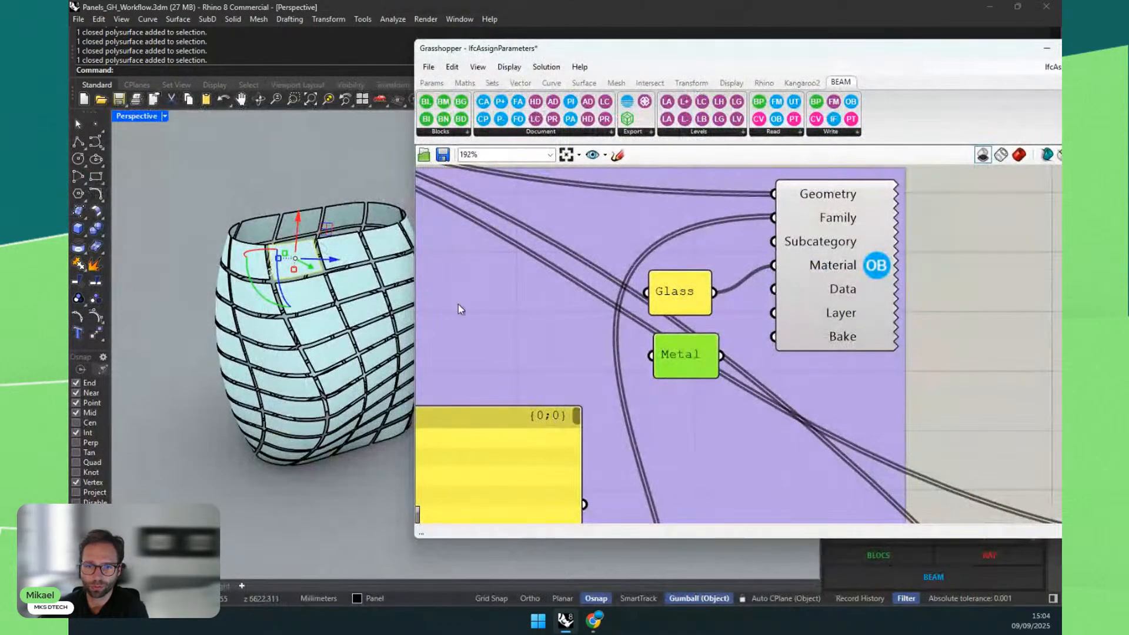
Step: Add a Boolean Toggle set to True below the Metal panel and connect it to the OB component's Bake input
{"action": "left_click_drag", "start_coordinate": [717, 355], "coordinate": [772, 270]}
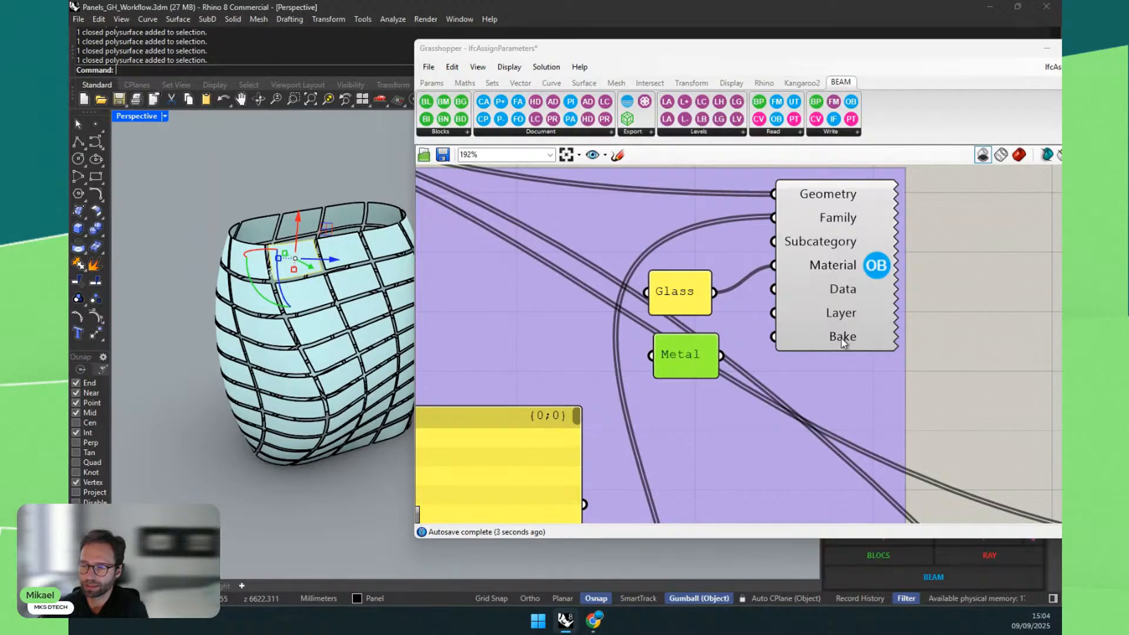
{"action": "scroll", "coordinate": [850, 342], "scroll_direction": "up", "scroll_amount": 4}
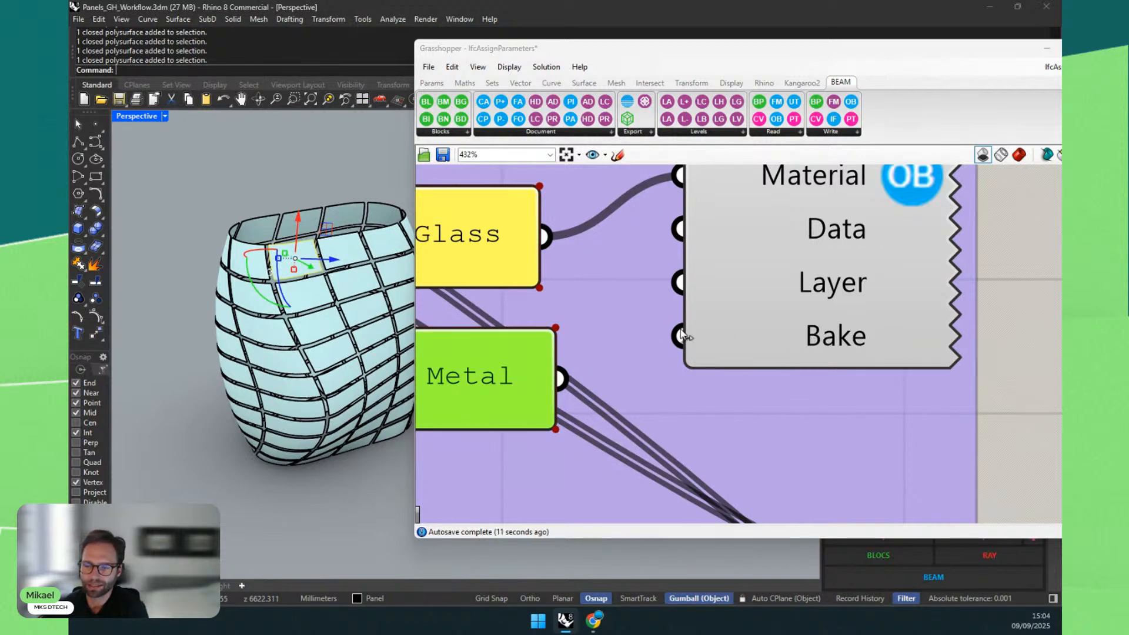
{"action": "double_click", "coordinate": [1001, 367]}
{"action": "type", "text": "t"}
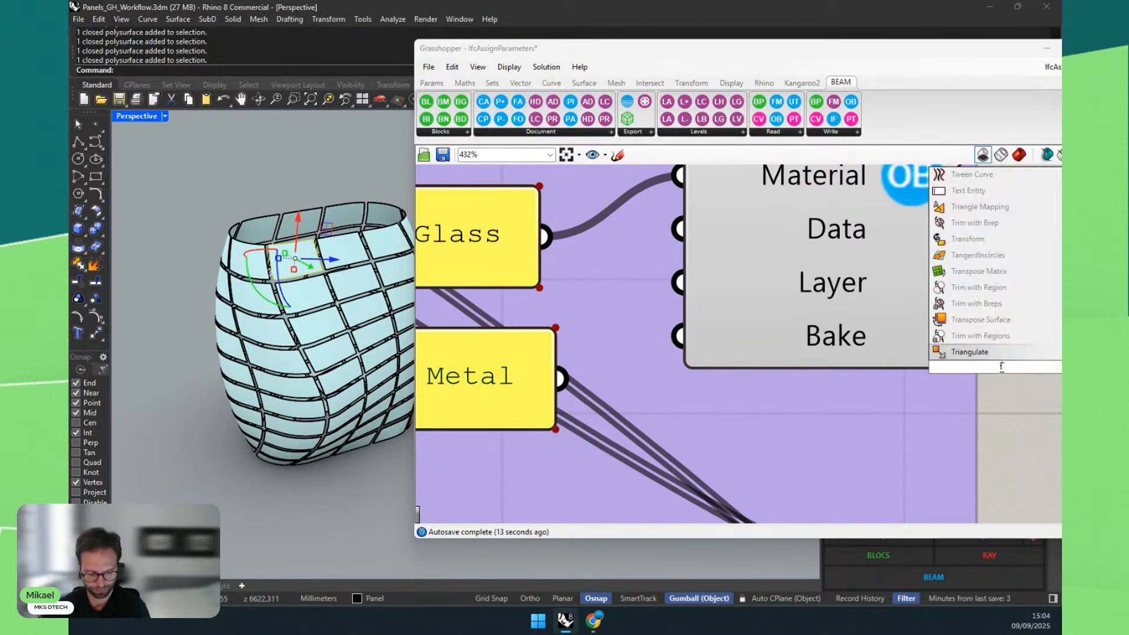
{"action": "type", "text": "ogg"}
{"action": "left_click", "coordinate": [981, 355]}
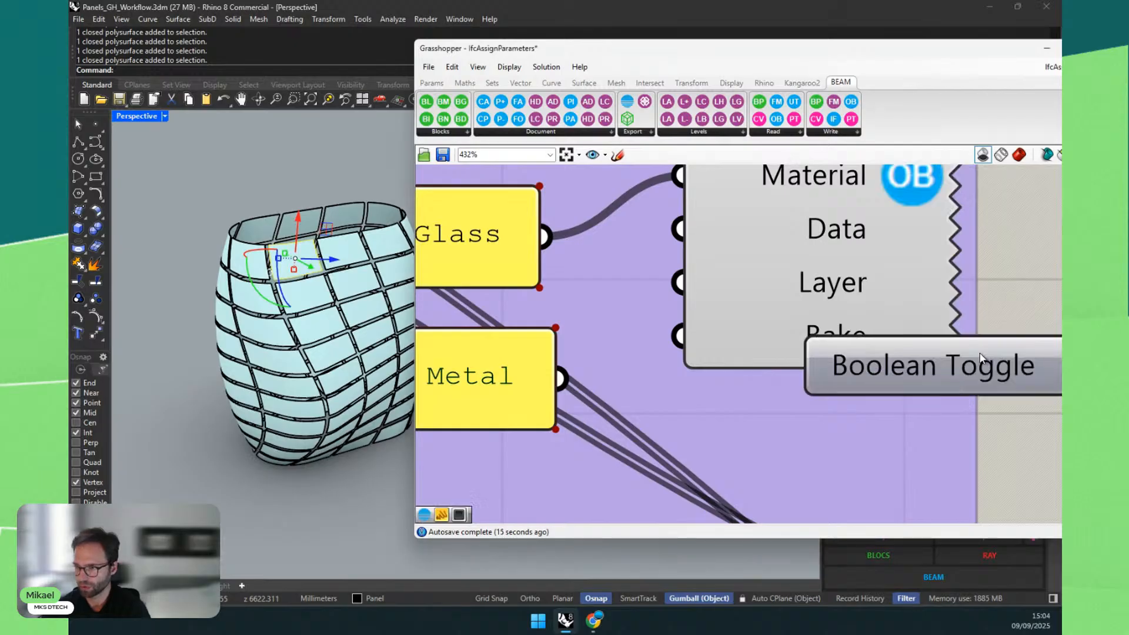
{"action": "left_click_drag", "start_coordinate": [892, 378], "coordinate": [446, 418]}
{"action": "scroll", "coordinate": [446, 418], "scroll_direction": "down", "scroll_amount": 3}
{"action": "double_click", "coordinate": [612, 386]}
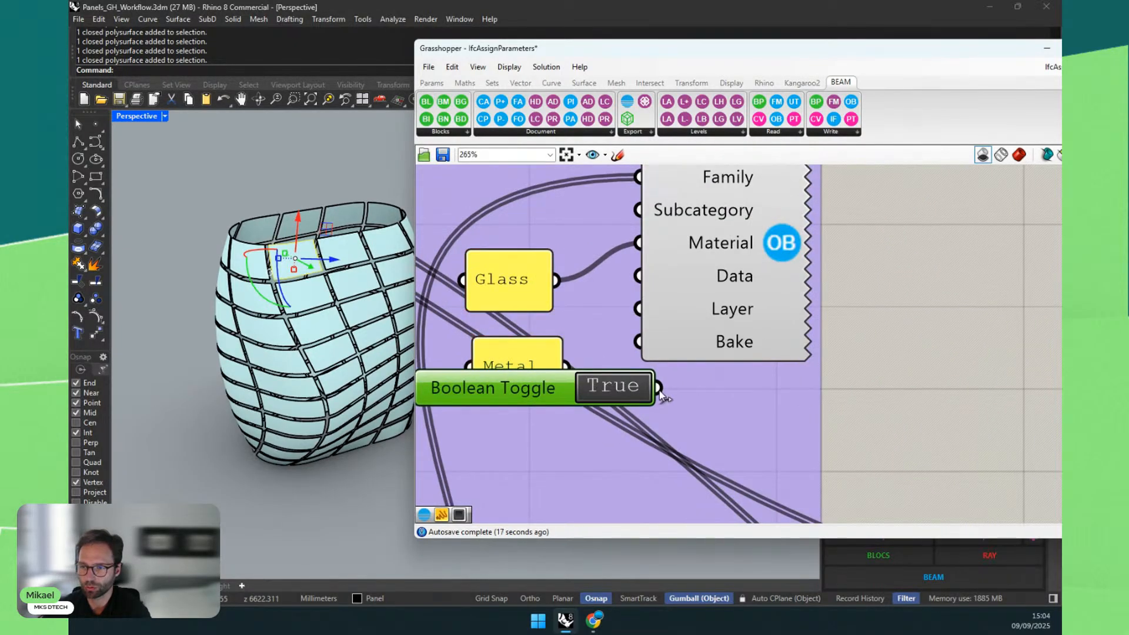
{"action": "left_click_drag", "start_coordinate": [657, 387], "coordinate": [636, 347]}
{"action": "scroll", "coordinate": [596, 395], "scroll_direction": "down", "scroll_amount": 2}
{"action": "left_click_drag", "start_coordinate": [503, 397], "coordinate": [504, 424]}
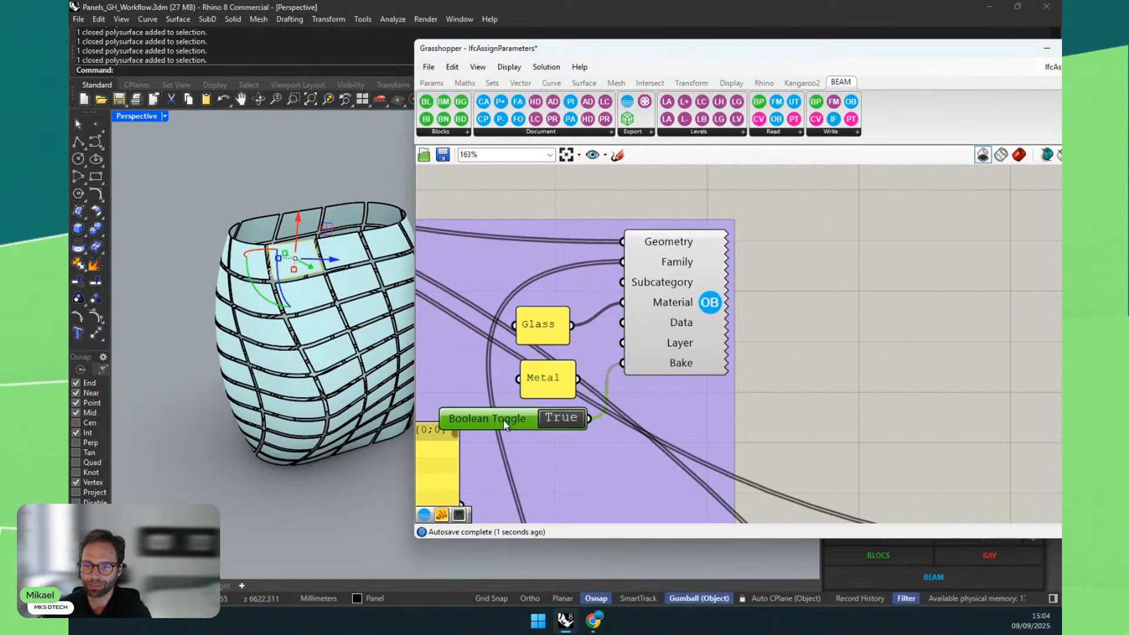
Step: Switch the Boolean Toggle on the Bake input to False, and delete it from the Naming group
{"action": "double_click", "coordinate": [559, 416]}
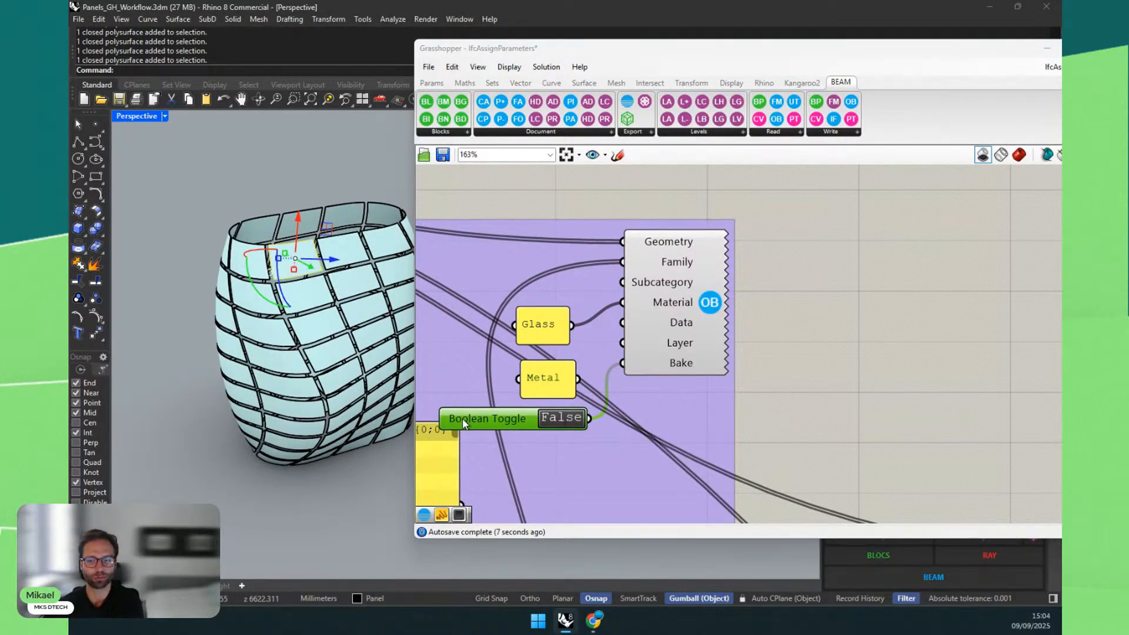
{"action": "key", "text": "Delete"}
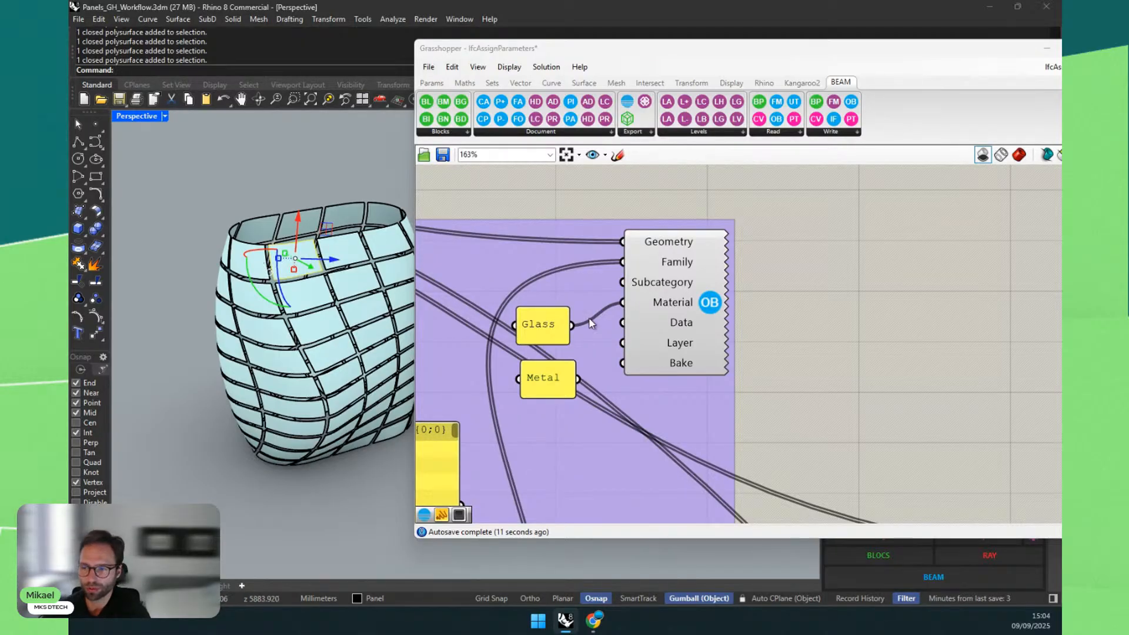
{"action": "scroll", "coordinate": [650, 376], "scroll_direction": "up", "scroll_amount": 3}
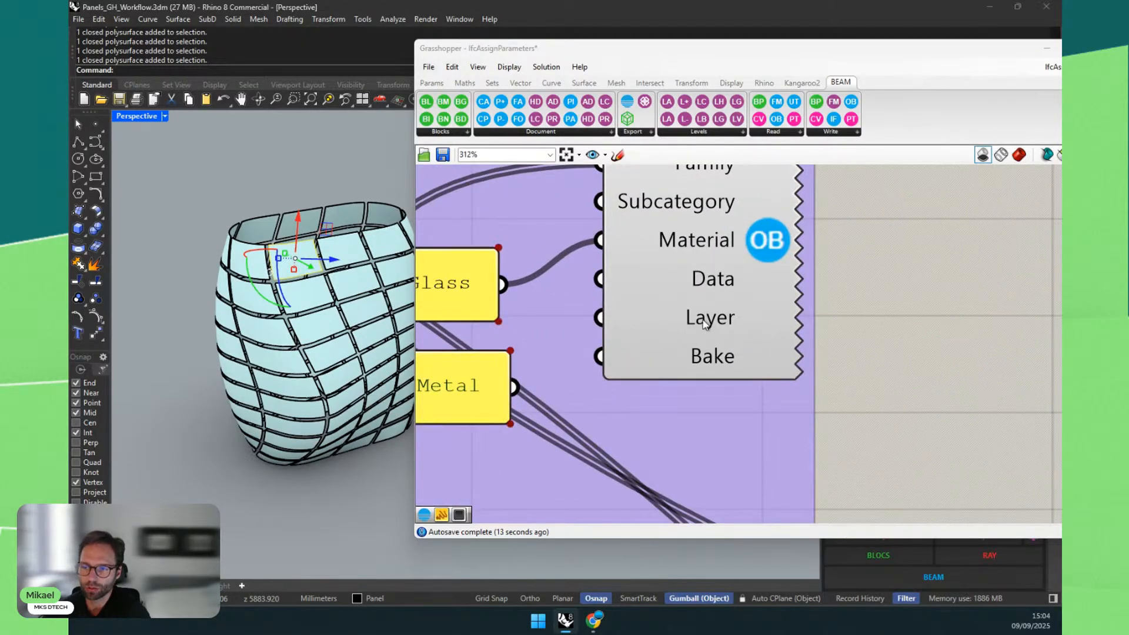
{"action": "mouse_move", "coordinate": [703, 323]}
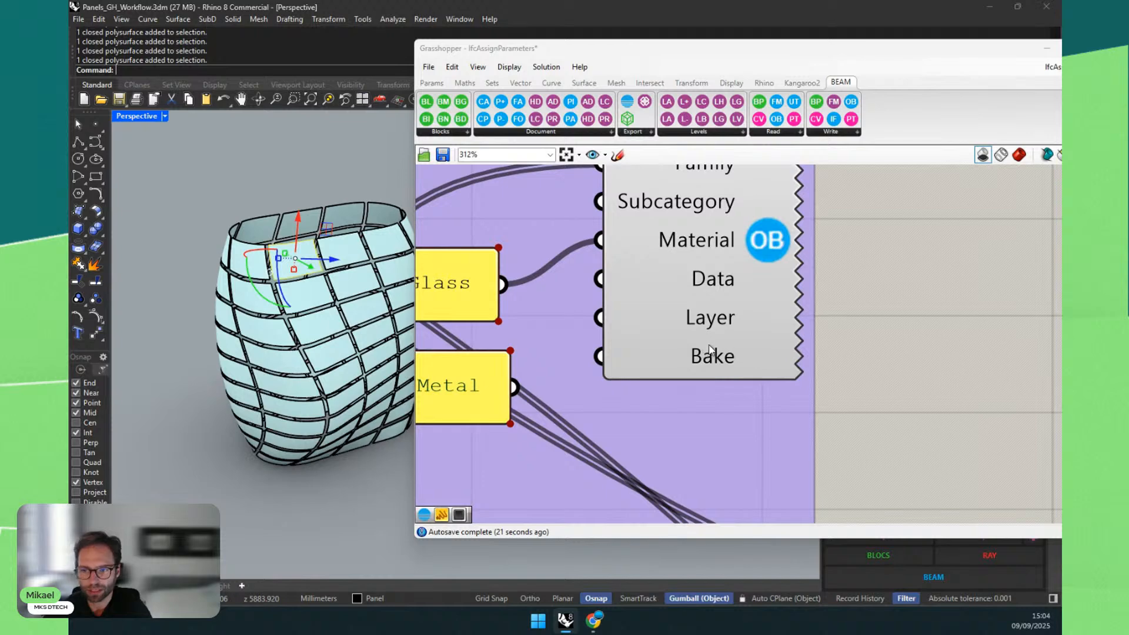
{"action": "scroll", "coordinate": [726, 323], "scroll_direction": "down", "scroll_amount": 2}
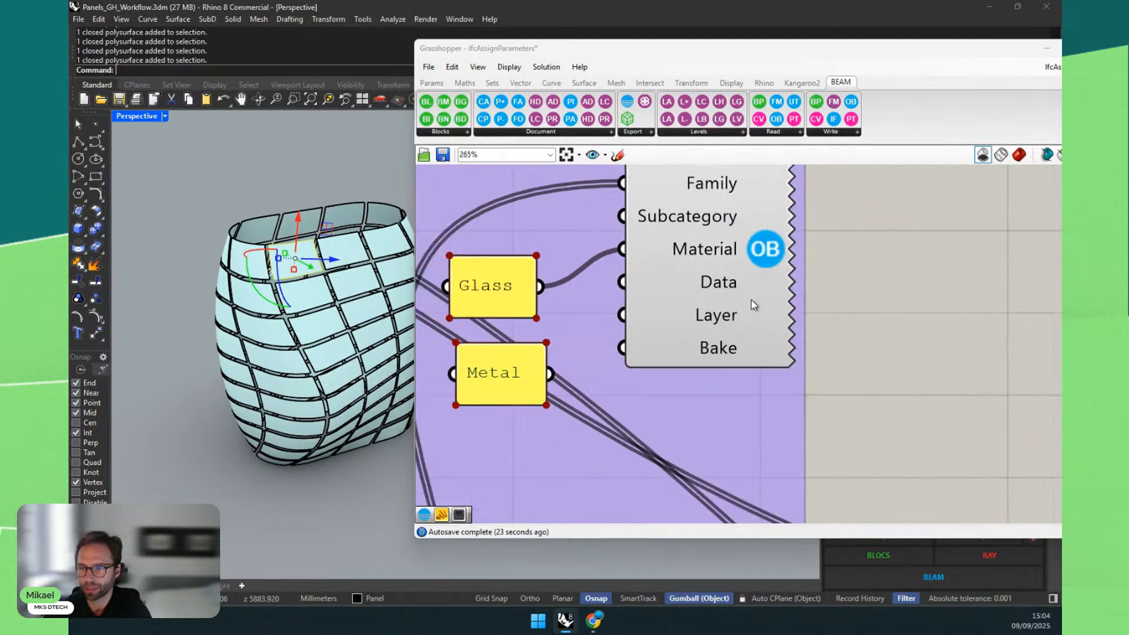
Step: Select the OB component, then check the family name and material of several facade panels in their BEAM object properties
{"action": "scroll", "coordinate": [668, 269], "scroll_direction": "down", "scroll_amount": 3}
{"action": "right_click_drag", "start_coordinate": [835, 277], "coordinate": [969, 341]}
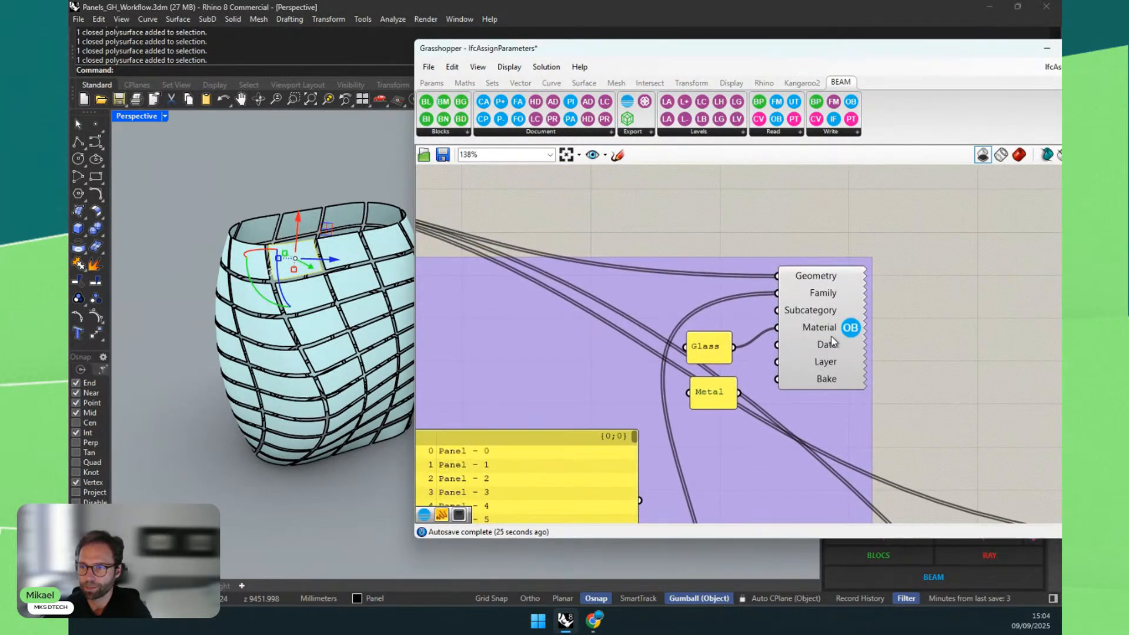
{"action": "left_click", "coordinate": [836, 328]}
{"action": "left_click_drag", "start_coordinate": [835, 328], "coordinate": [835, 322]}
{"action": "left_click_drag", "start_coordinate": [601, 49], "coordinate": [550, 482]}
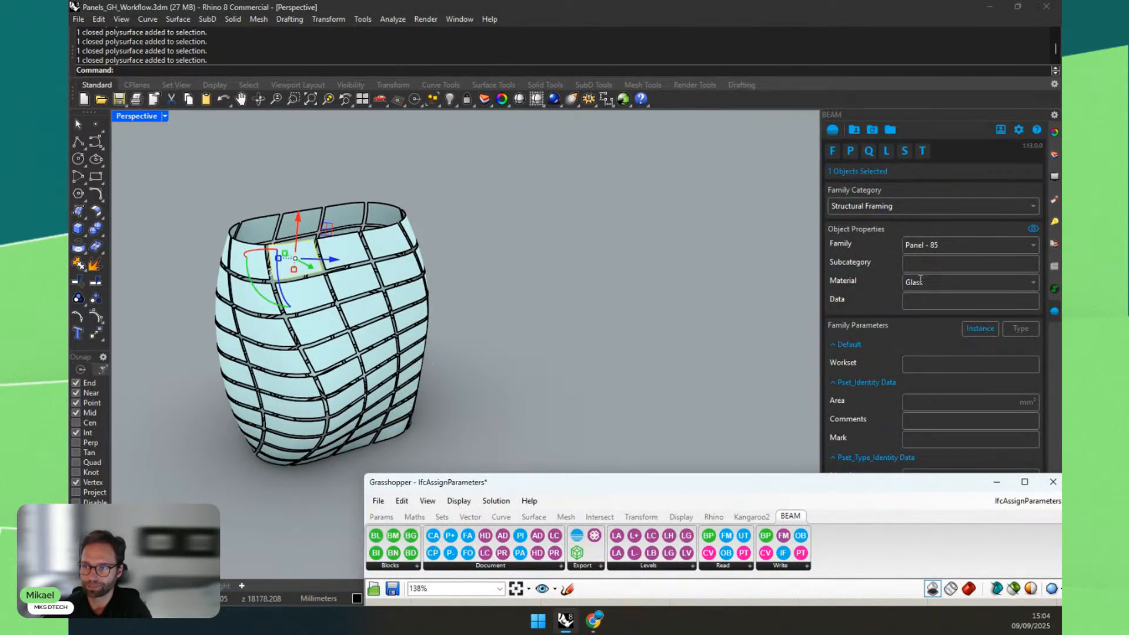
{"action": "left_click", "coordinate": [386, 246]}
{"action": "left_click", "coordinate": [363, 311]}
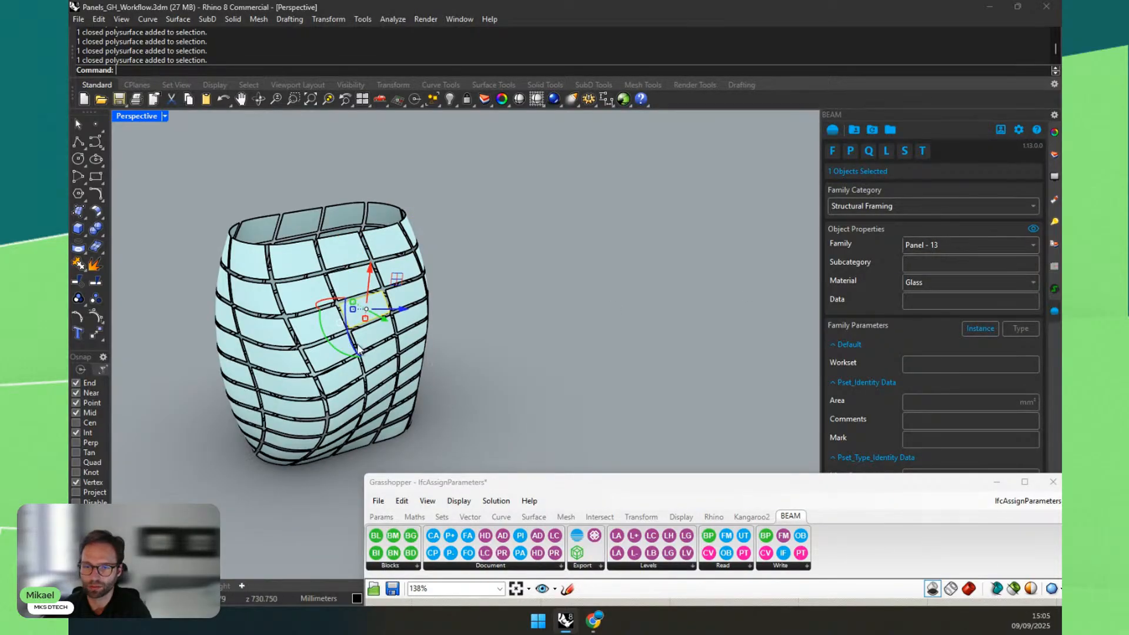
{"action": "left_click", "coordinate": [331, 351]}
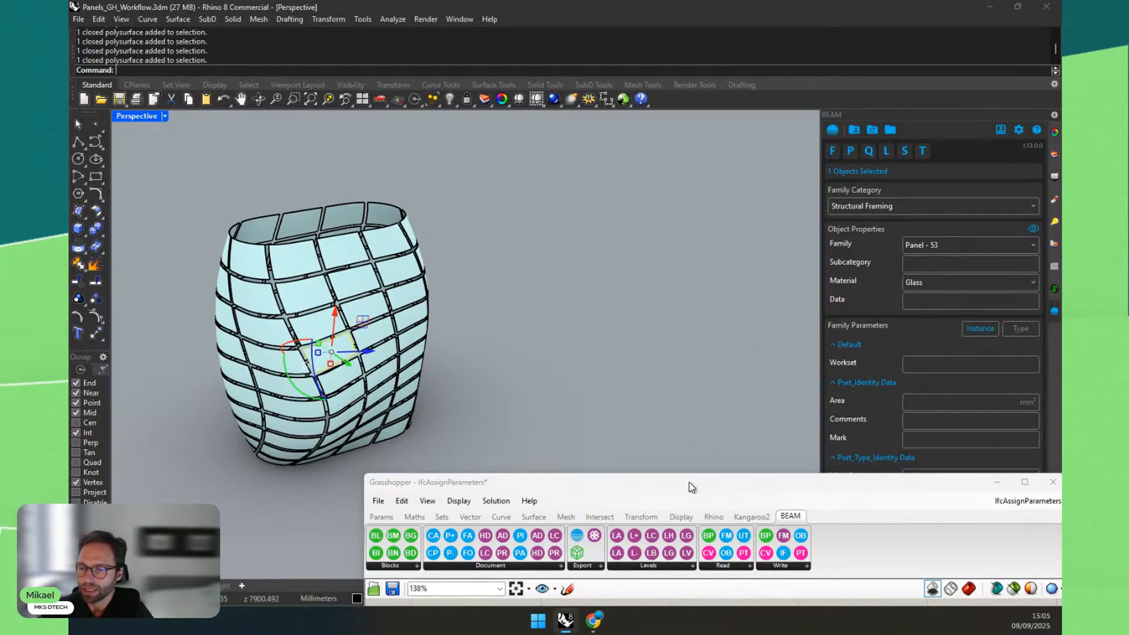
Step: Return to the definition and trace the referenced geometry into the OB component of the Naming group
{"action": "left_click_drag", "start_coordinate": [689, 483], "coordinate": [597, 22]}
{"action": "scroll", "coordinate": [535, 228], "scroll_direction": "down", "scroll_amount": 8}
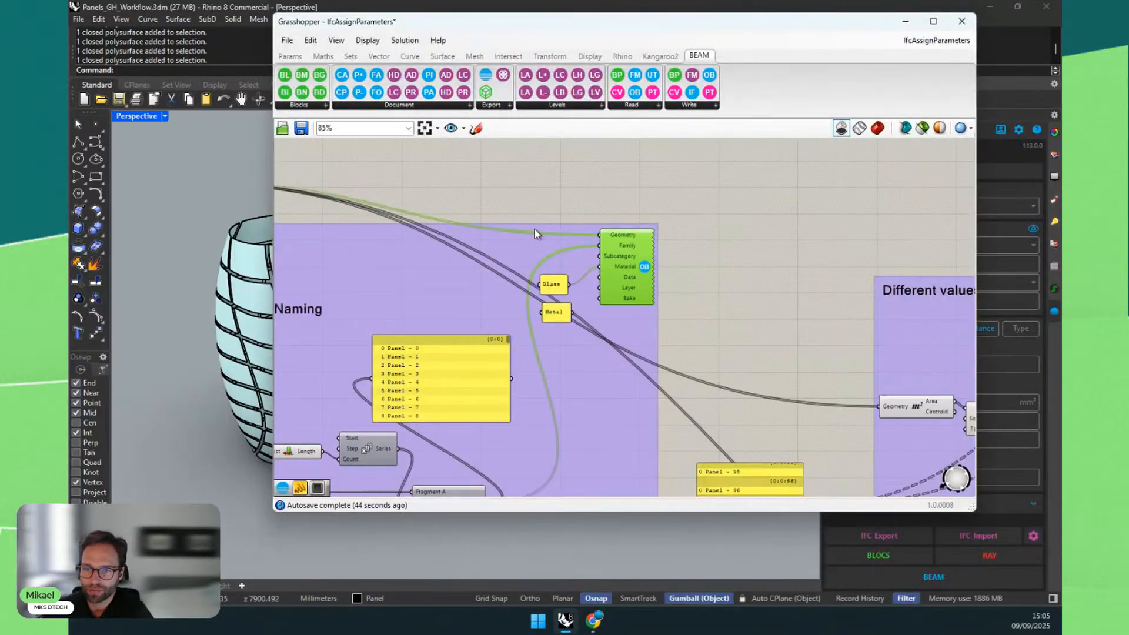
{"action": "scroll", "coordinate": [396, 223], "scroll_direction": "up", "scroll_amount": 5}
{"action": "left_click", "coordinate": [370, 191]}
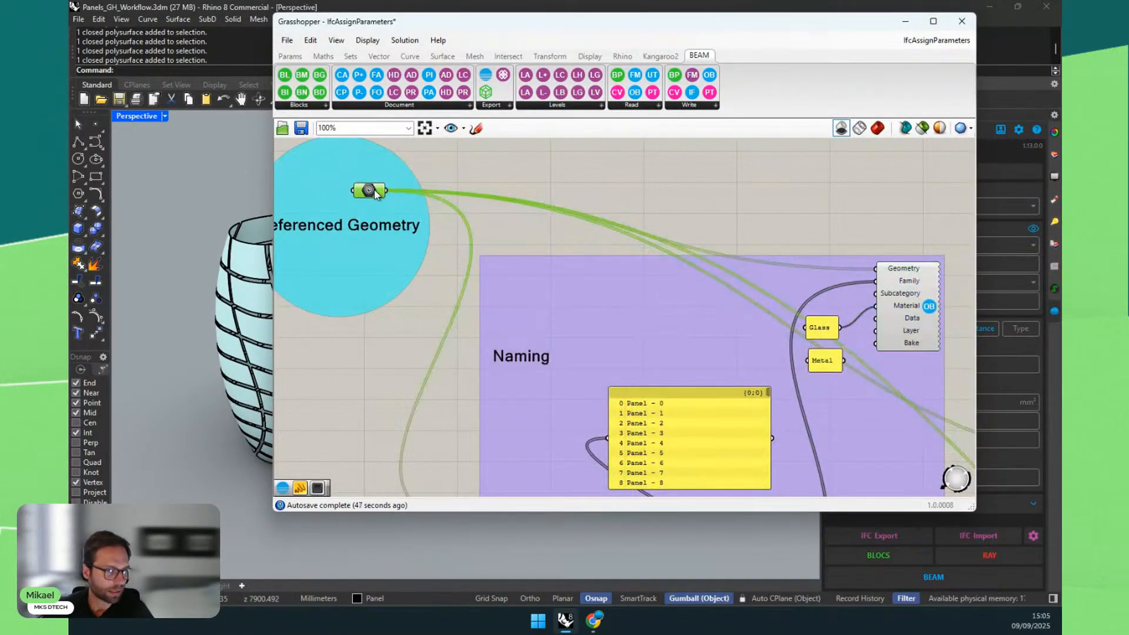
{"action": "left_click", "coordinate": [831, 223]}
{"action": "scroll", "coordinate": [771, 179], "scroll_direction": "down", "scroll_amount": 2}
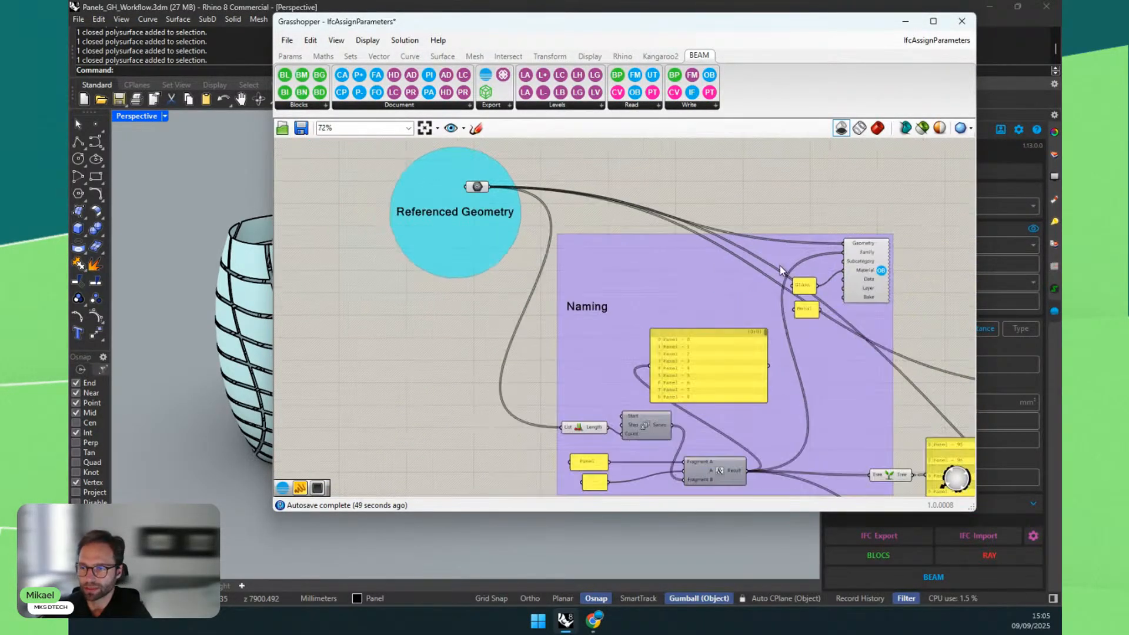
Step: Change the name prefix text feeding Fragment A in the Naming group to Framing
{"action": "right_click_drag", "start_coordinate": [804, 359], "coordinate": [690, 270]}
{"action": "scroll", "coordinate": [462, 380], "scroll_direction": "up", "scroll_amount": 4}
{"action": "double_click", "coordinate": [477, 362]}
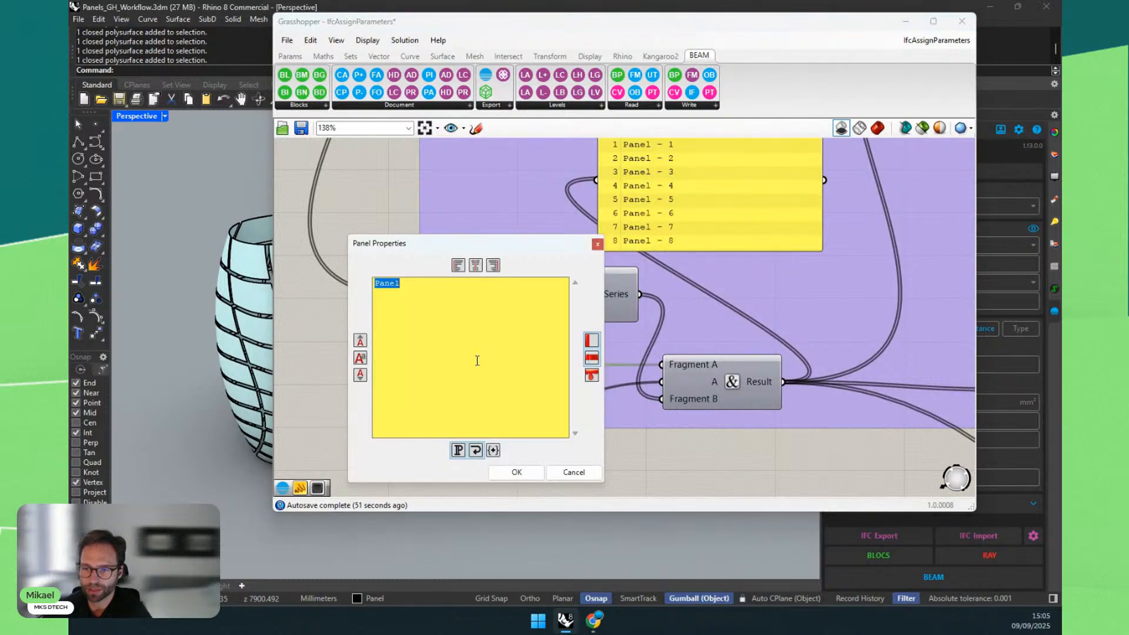
{"action": "type", "text": "Fram"}
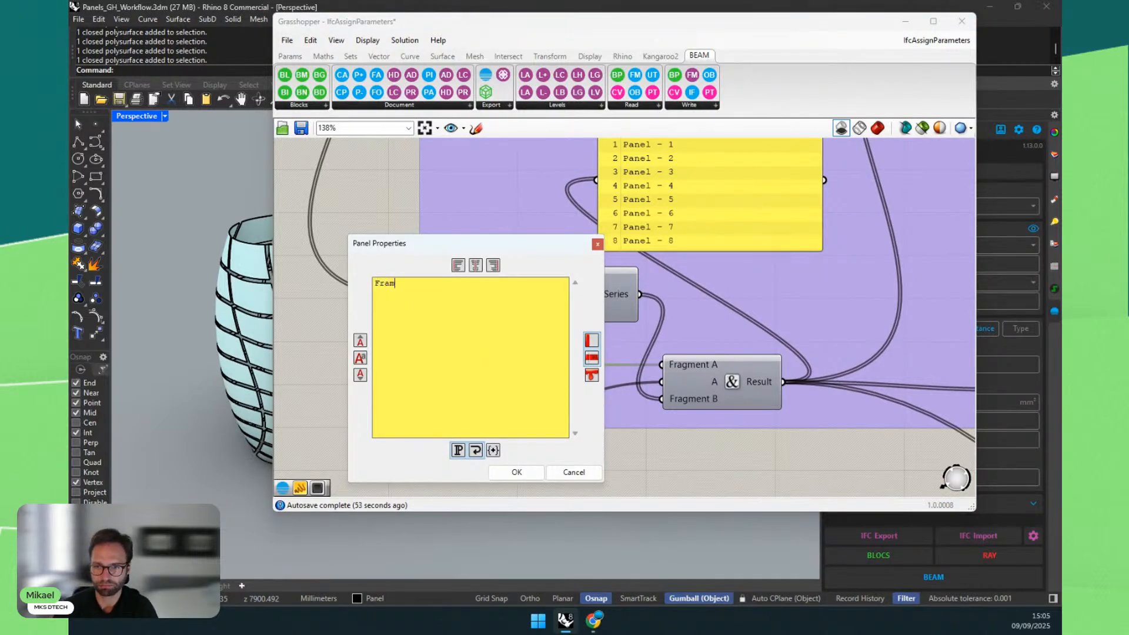
{"action": "type", "text": "ing"}
{"action": "left_click", "coordinate": [501, 474]}
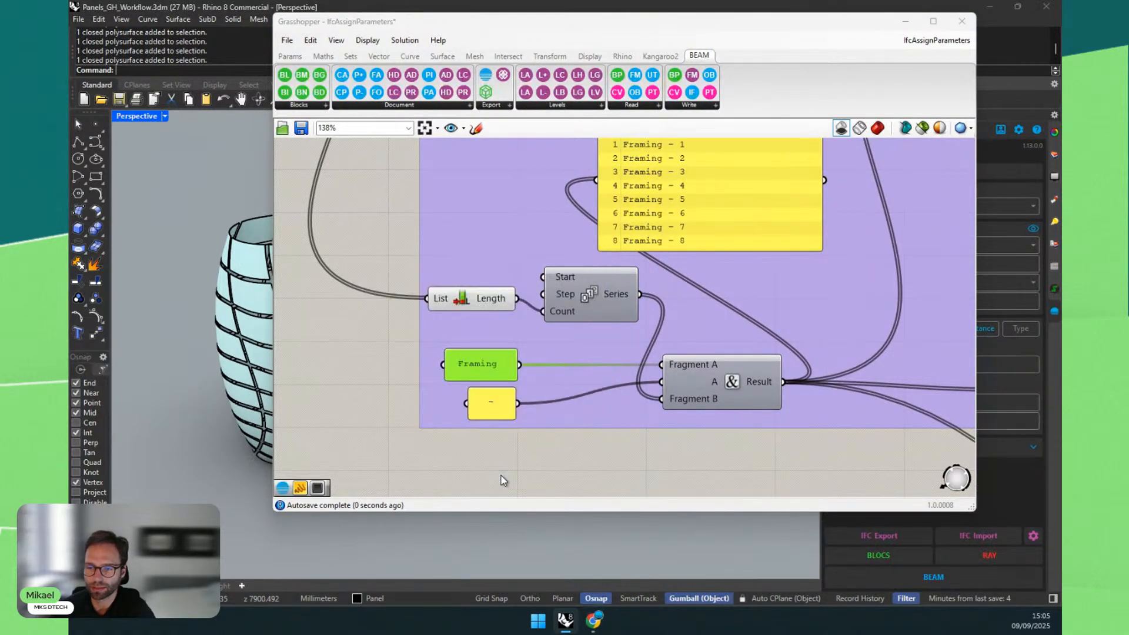
Step: Check the family name of an upper-row facade panel in the BEAM object properties and undo the prefix change
{"action": "left_click_drag", "start_coordinate": [629, 21], "coordinate": [528, 520]}
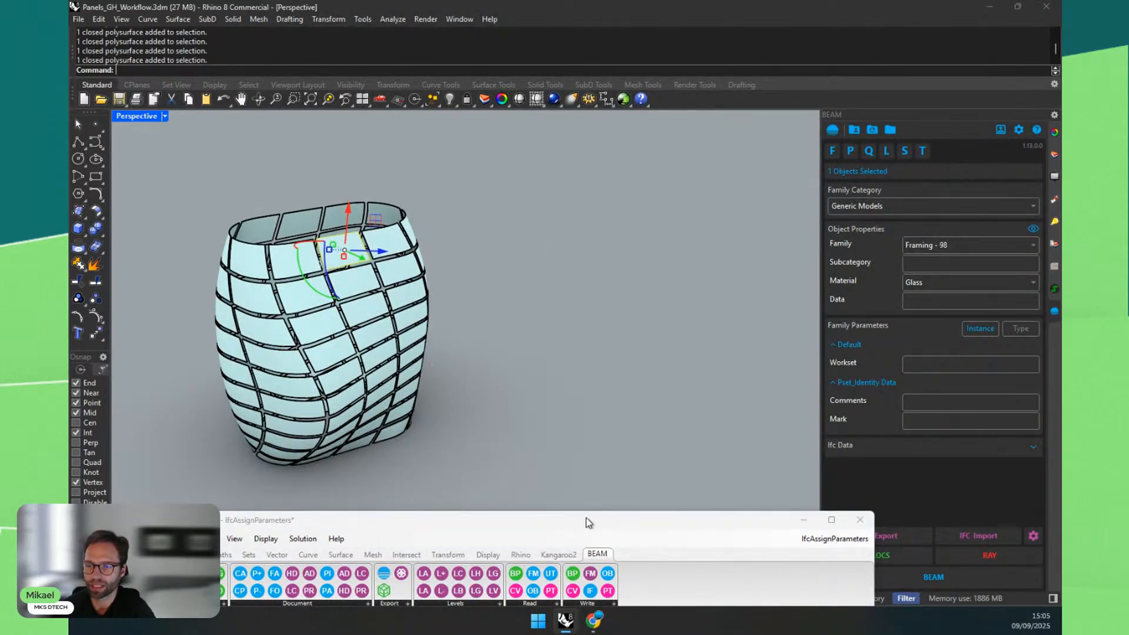
{"action": "left_click_drag", "start_coordinate": [589, 522], "coordinate": [765, 66]}
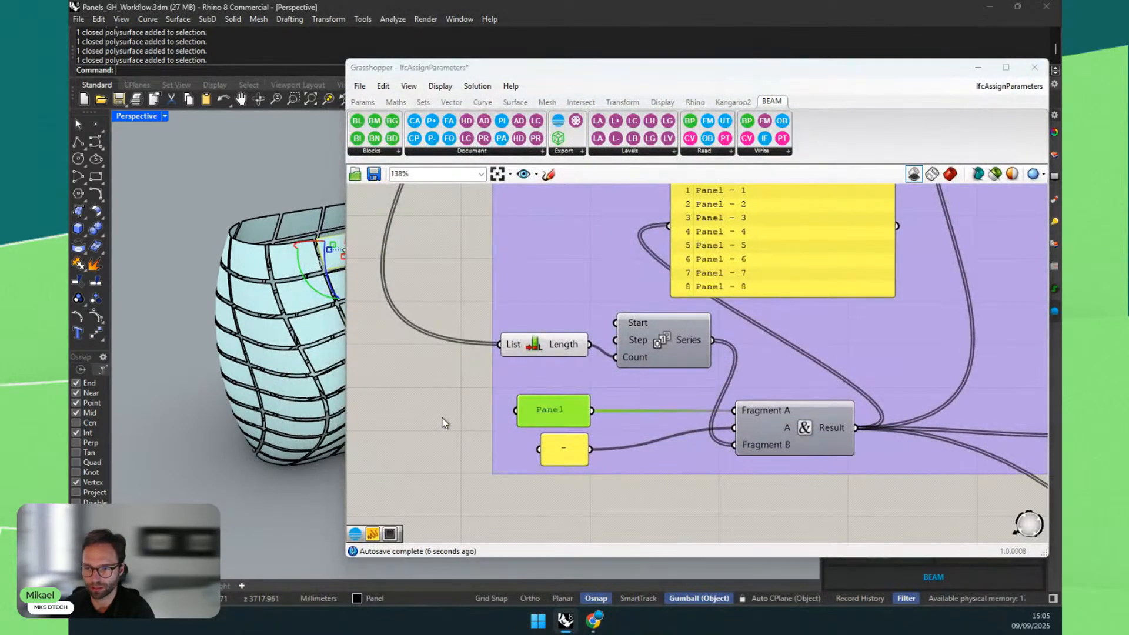
{"action": "left_click_drag", "start_coordinate": [608, 87], "coordinate": [482, 84]}
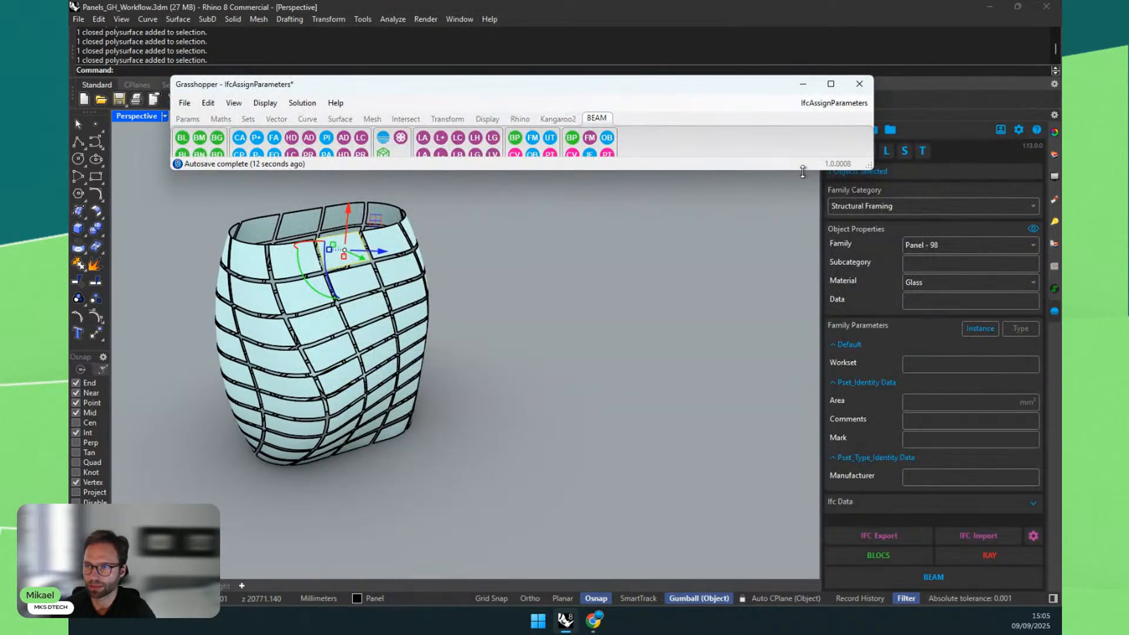
{"action": "left_click_drag", "start_coordinate": [803, 171], "coordinate": [802, 570]}
Step: Follow the geometry connection from the Naming group to the Different values parameters assignment group and examine its Area component
{"action": "scroll", "coordinate": [306, 388], "scroll_direction": "down", "scroll_amount": 3}
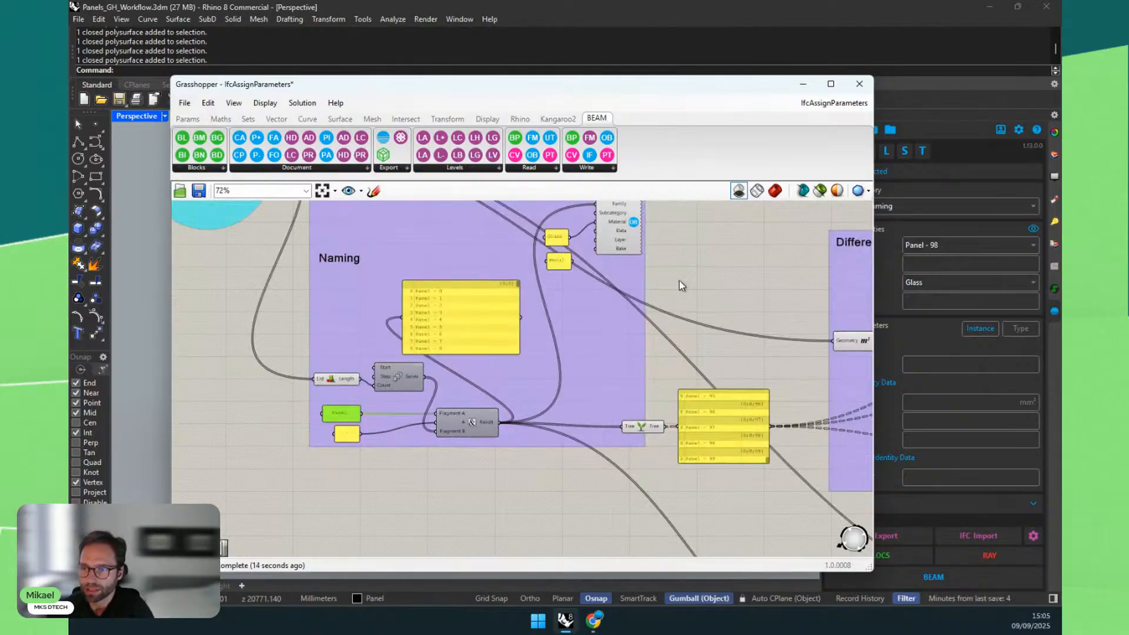
{"action": "right_click_drag", "start_coordinate": [680, 285], "coordinate": [700, 397]}
{"action": "left_click", "coordinate": [641, 326]}
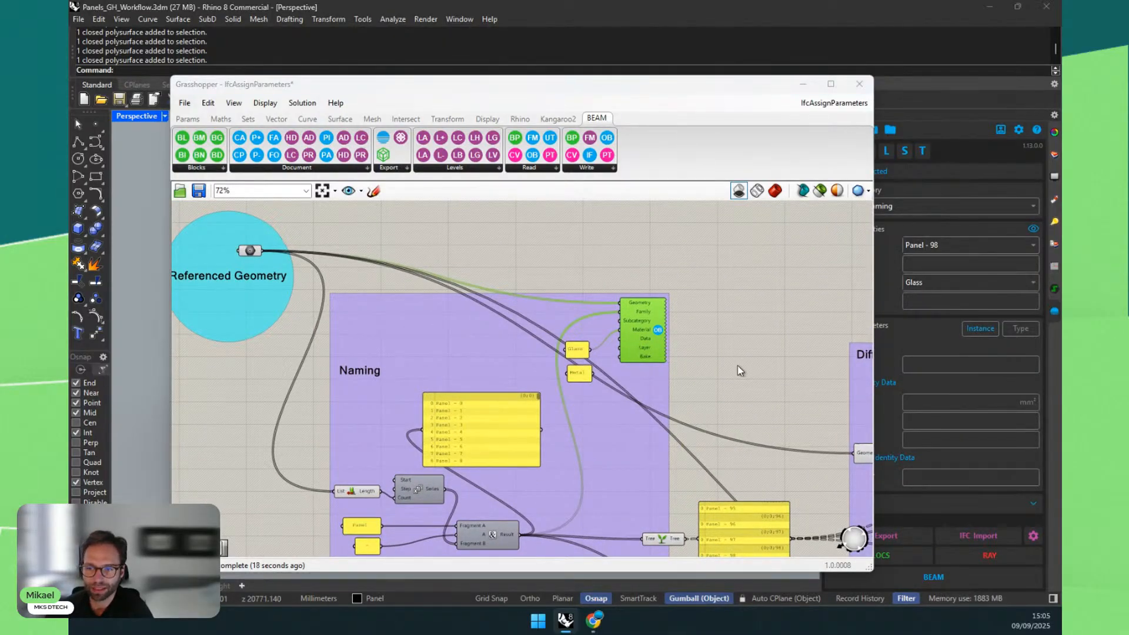
{"action": "scroll", "coordinate": [737, 365], "scroll_direction": "down", "scroll_amount": 2}
{"action": "right_click_drag", "start_coordinate": [718, 327], "coordinate": [599, 288]}
{"action": "right_click_drag", "start_coordinate": [667, 340], "coordinate": [382, 351]}
{"action": "scroll", "coordinate": [493, 421], "scroll_direction": "up", "scroll_amount": 6}
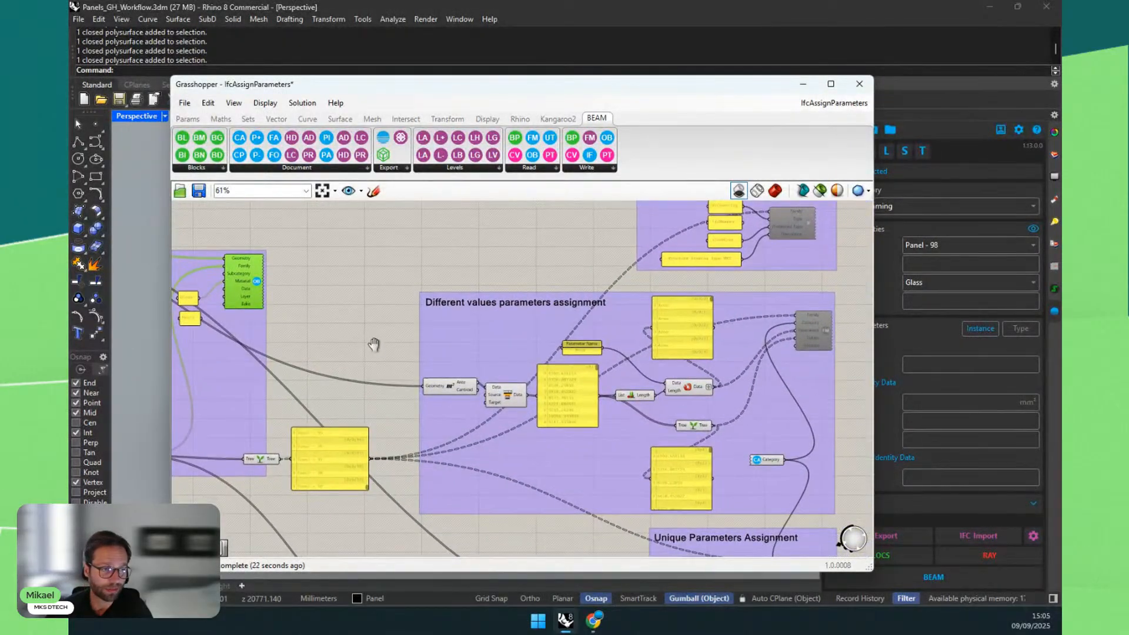
{"action": "scroll", "coordinate": [410, 379], "scroll_direction": "up", "scroll_amount": 3}
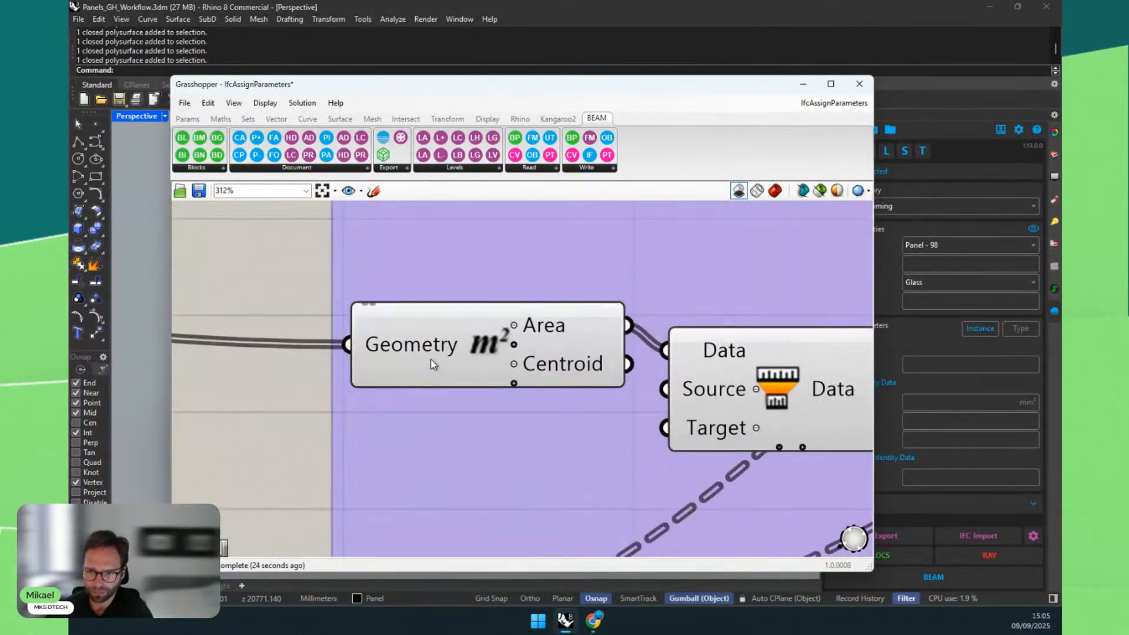
{"action": "left_click", "coordinate": [421, 360]}
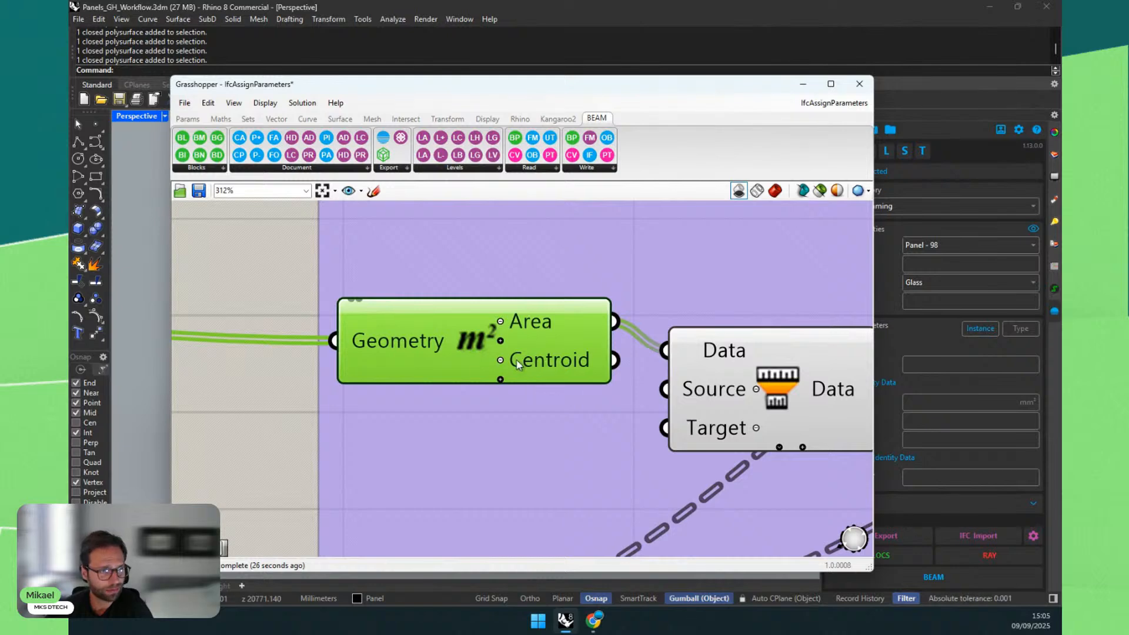
{"action": "scroll", "coordinate": [441, 352], "scroll_direction": "down", "scroll_amount": 2}
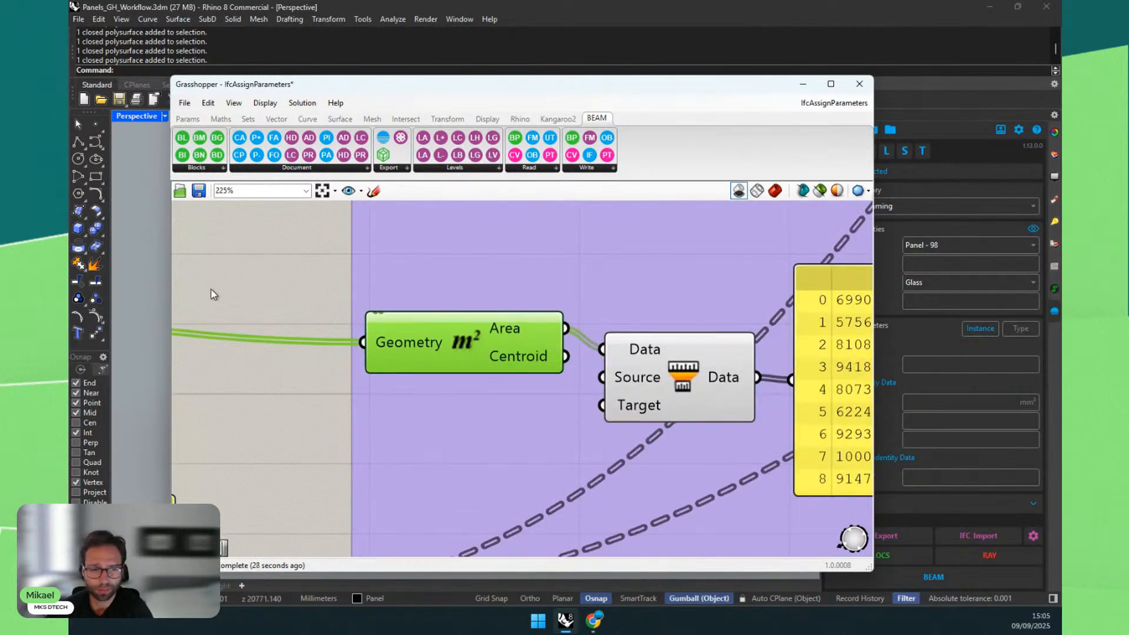
Step: Examine the list of unit-converted area values in the Different values parameters assignment group
{"action": "right_click_drag", "start_coordinate": [656, 301], "coordinate": [365, 280]}
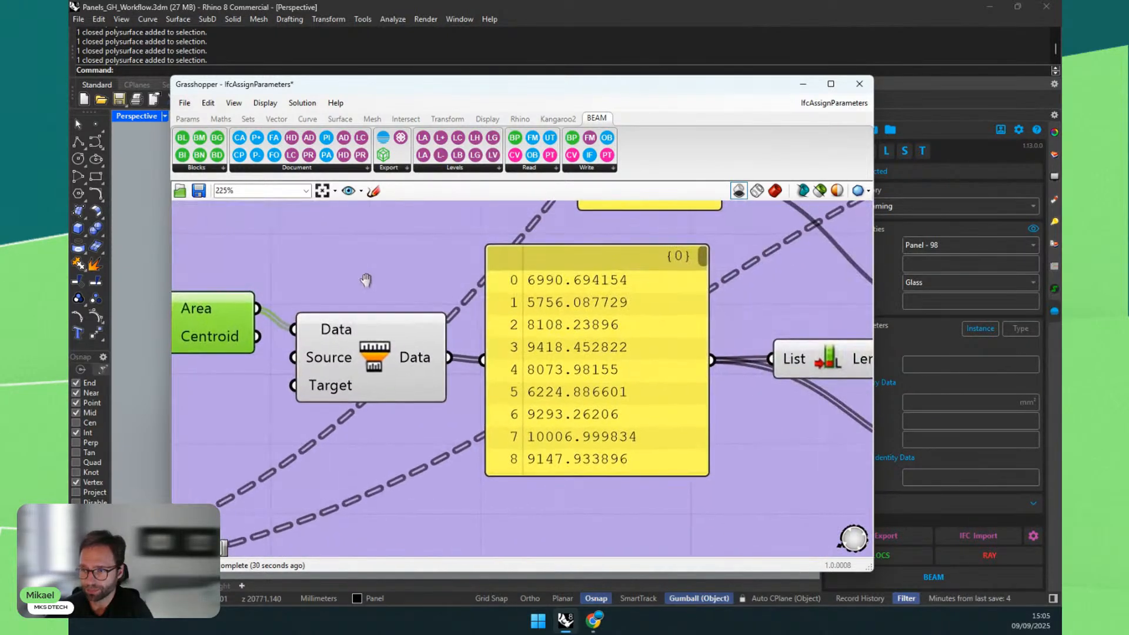
{"action": "scroll", "coordinate": [705, 264], "scroll_direction": "down", "scroll_amount": 10}
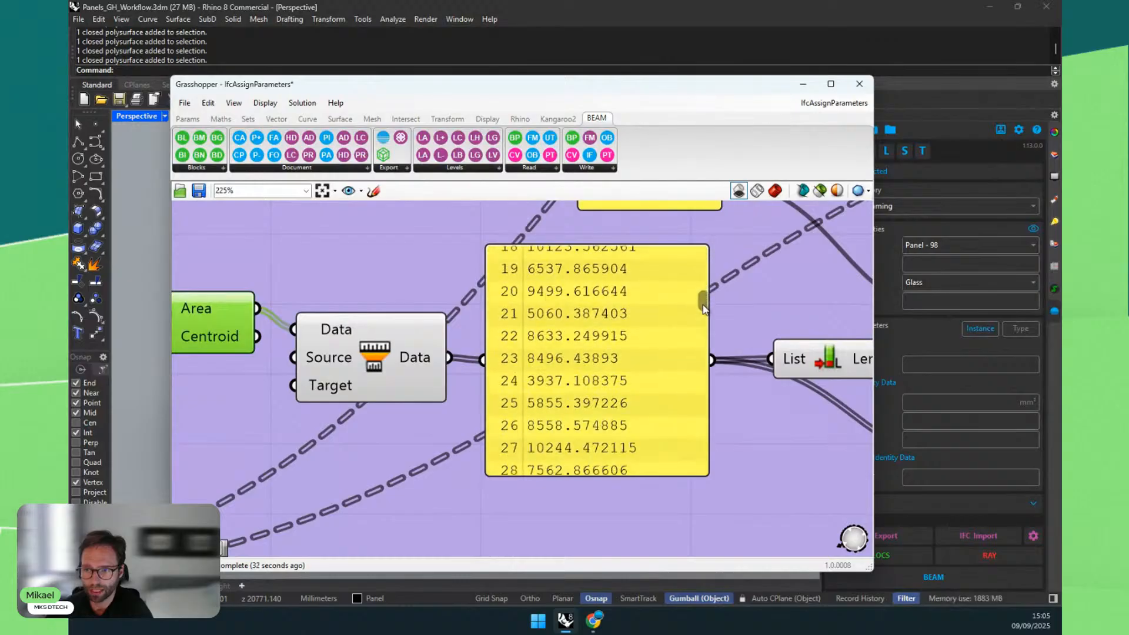
{"action": "scroll", "coordinate": [708, 265], "scroll_direction": "up", "scroll_amount": 10}
{"action": "scroll", "coordinate": [540, 327], "scroll_direction": "down", "scroll_amount": 2}
{"action": "right_click_drag", "start_coordinate": [513, 303], "coordinate": [445, 375]}
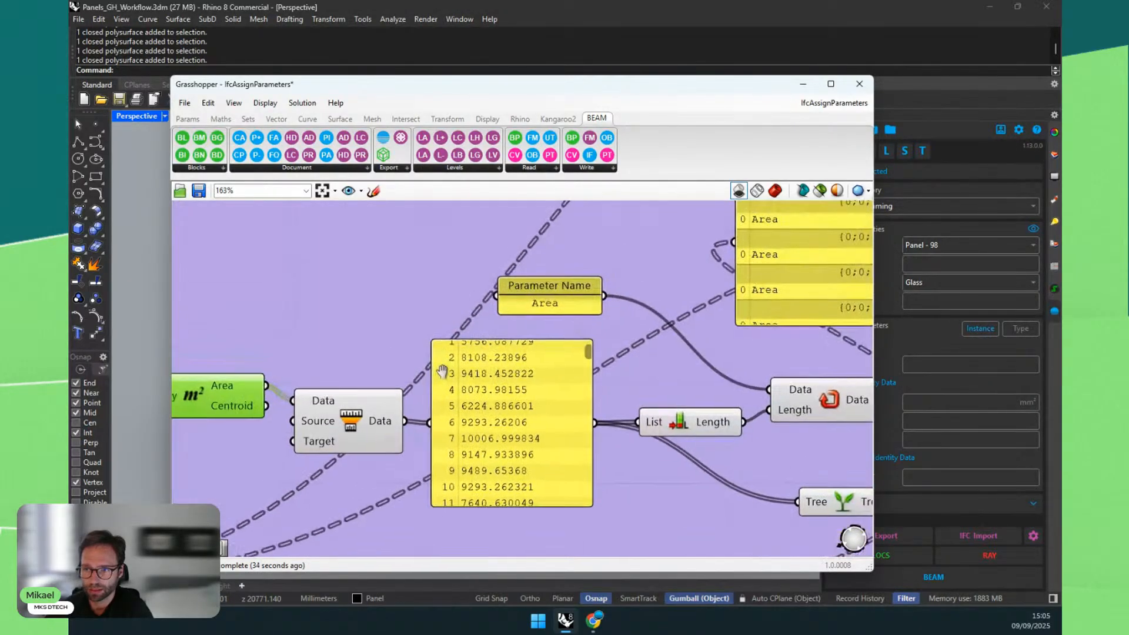
Step: Reposition the Area parameter name panel and the panel listing the repeated Area names in the Different values parameters assignment group
{"action": "left_click_drag", "start_coordinate": [538, 288], "coordinate": [473, 265]}
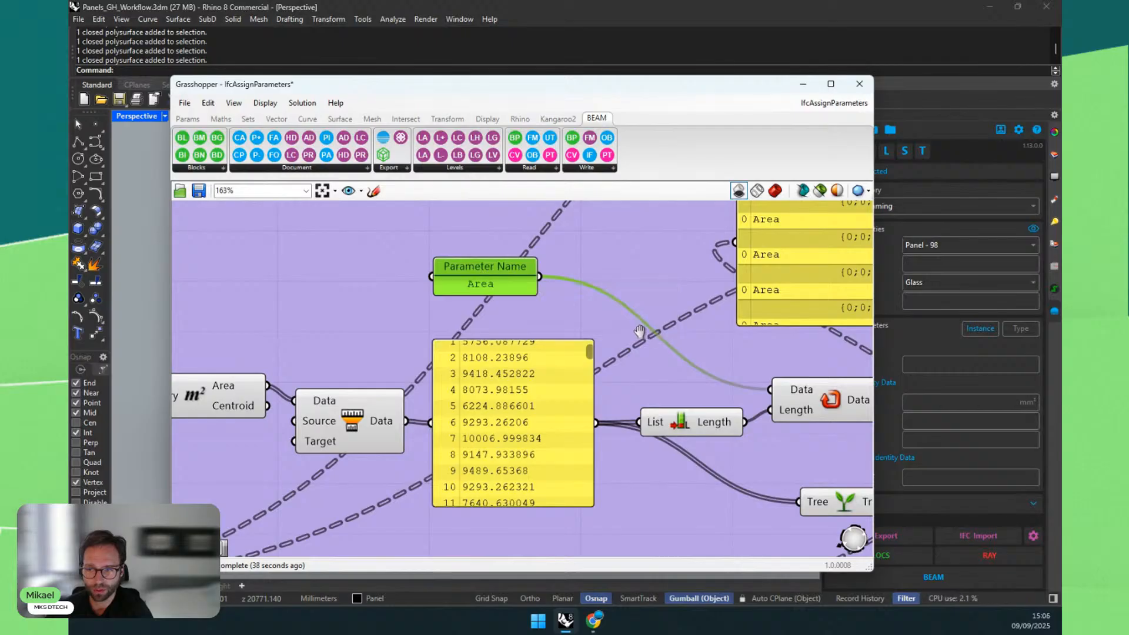
{"action": "right_click_drag", "start_coordinate": [558, 309], "coordinate": [433, 379]}
{"action": "scroll", "coordinate": [433, 378], "scroll_direction": "down", "scroll_amount": 2}
{"action": "left_click_drag", "start_coordinate": [613, 338], "coordinate": [678, 326]}
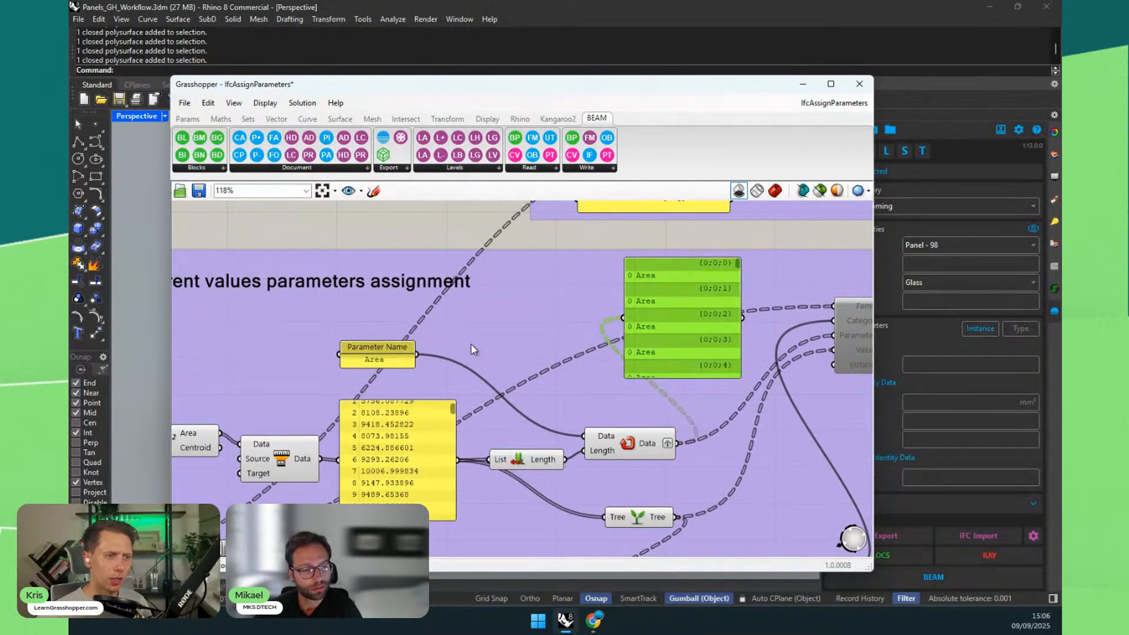
Step: Shift the List Length component and the Repeat Data component slightly upward within the Different values group
{"action": "scroll", "coordinate": [475, 298], "scroll_direction": "down", "scroll_amount": 1}
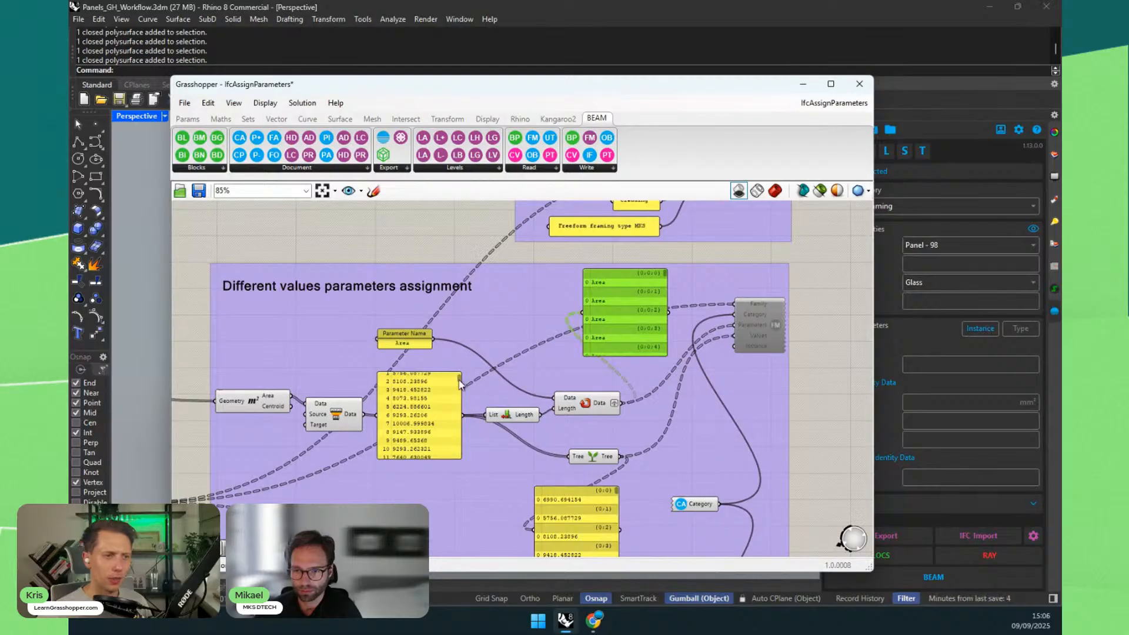
{"action": "scroll", "coordinate": [517, 438], "scroll_direction": "up", "scroll_amount": 2}
{"action": "left_click_drag", "start_coordinate": [535, 409], "coordinate": [535, 392]}
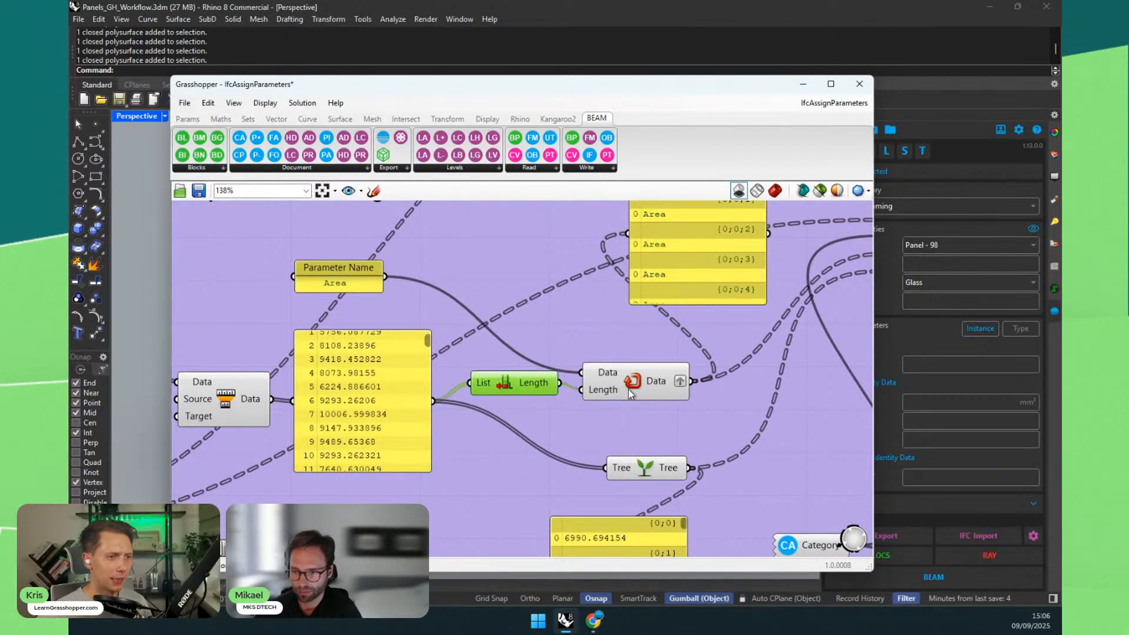
{"action": "left_click_drag", "start_coordinate": [628, 390], "coordinate": [630, 362]}
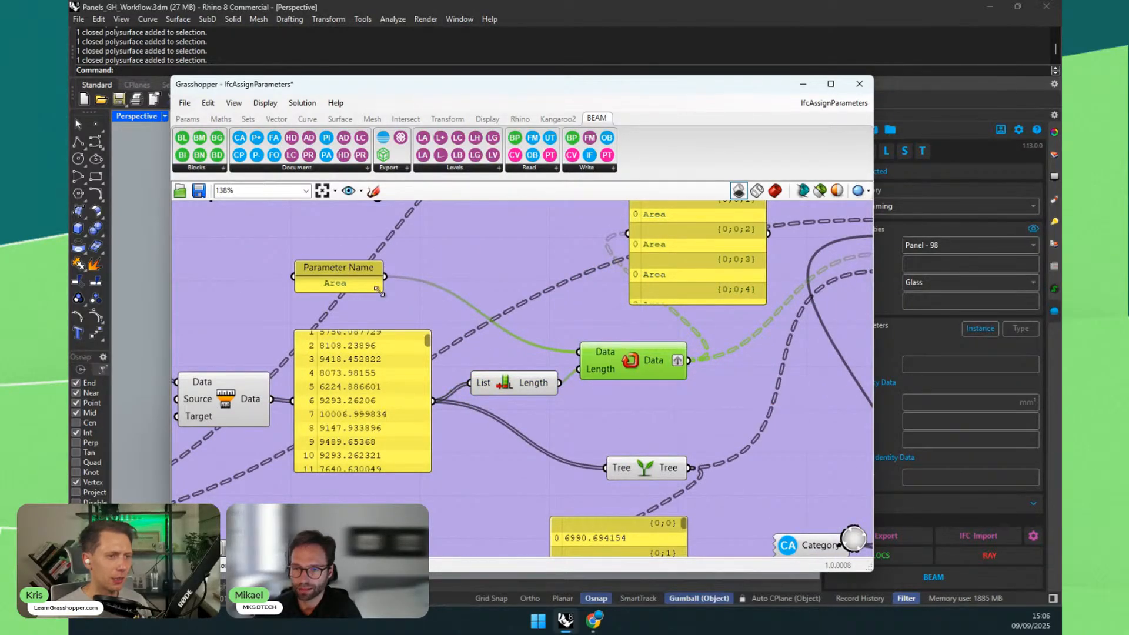
Step: Compare the repeated Area names with the area values list and trace both into the family parameters component
{"action": "scroll", "coordinate": [355, 360], "scroll_direction": "down", "scroll_amount": 2}
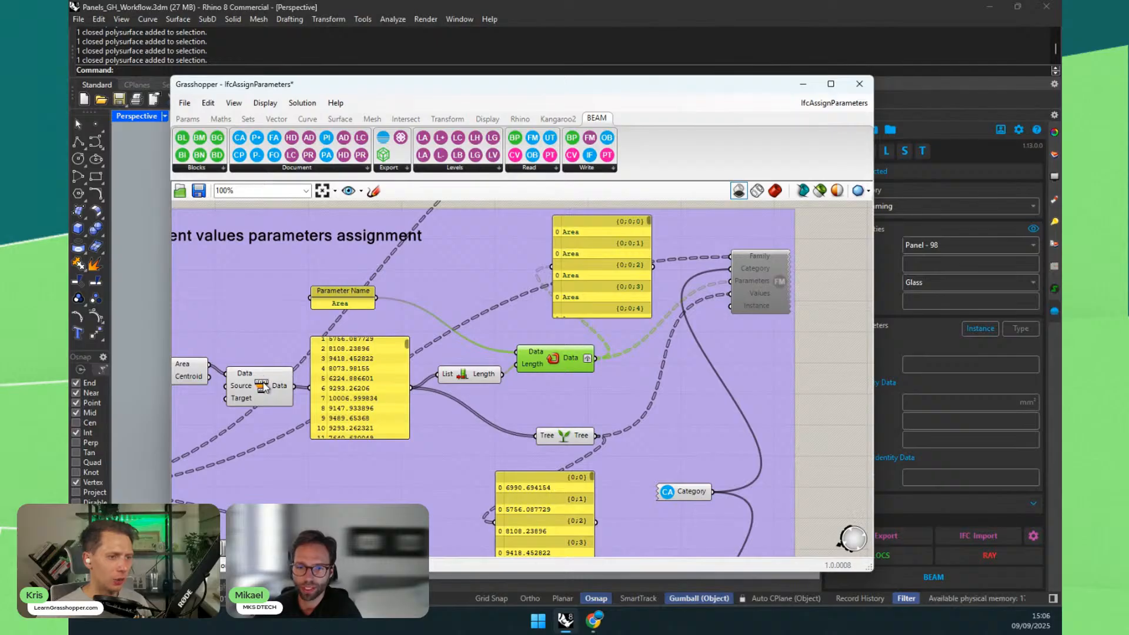
{"action": "scroll", "coordinate": [566, 319], "scroll_direction": "up", "scroll_amount": 2}
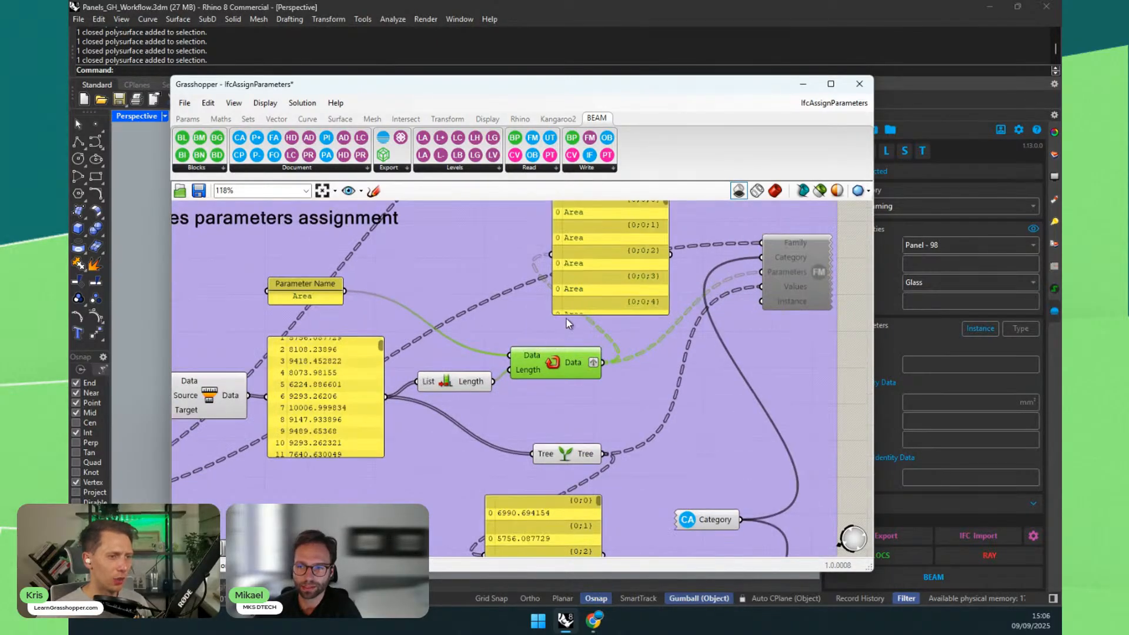
{"action": "left_click_drag", "start_coordinate": [538, 339], "coordinate": [511, 330]}
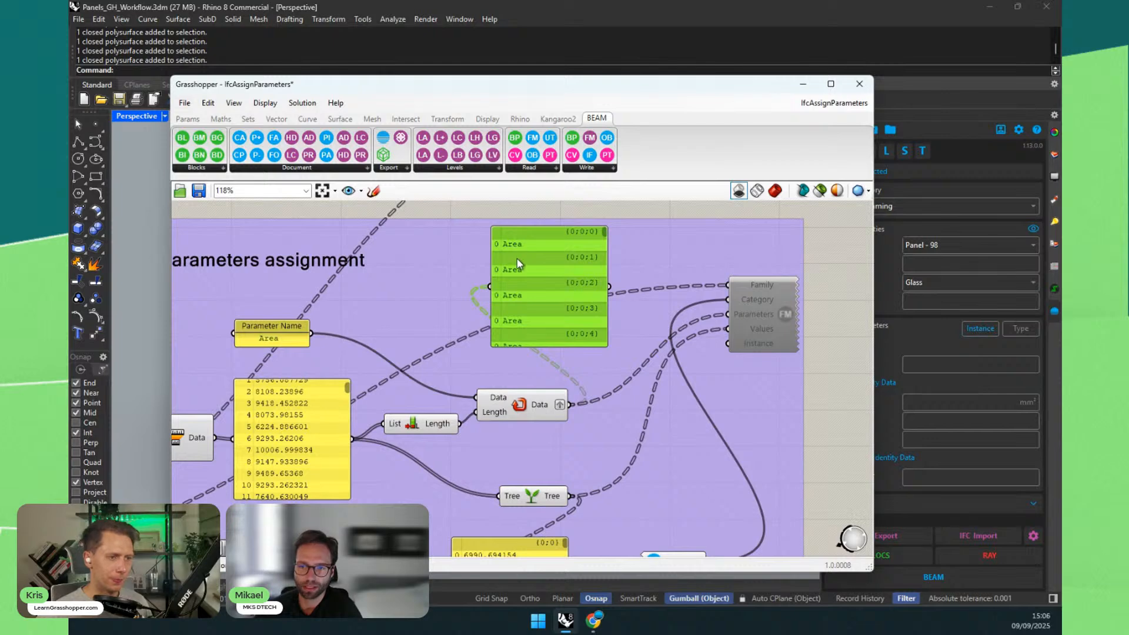
{"action": "mouse_move", "coordinate": [749, 325]}
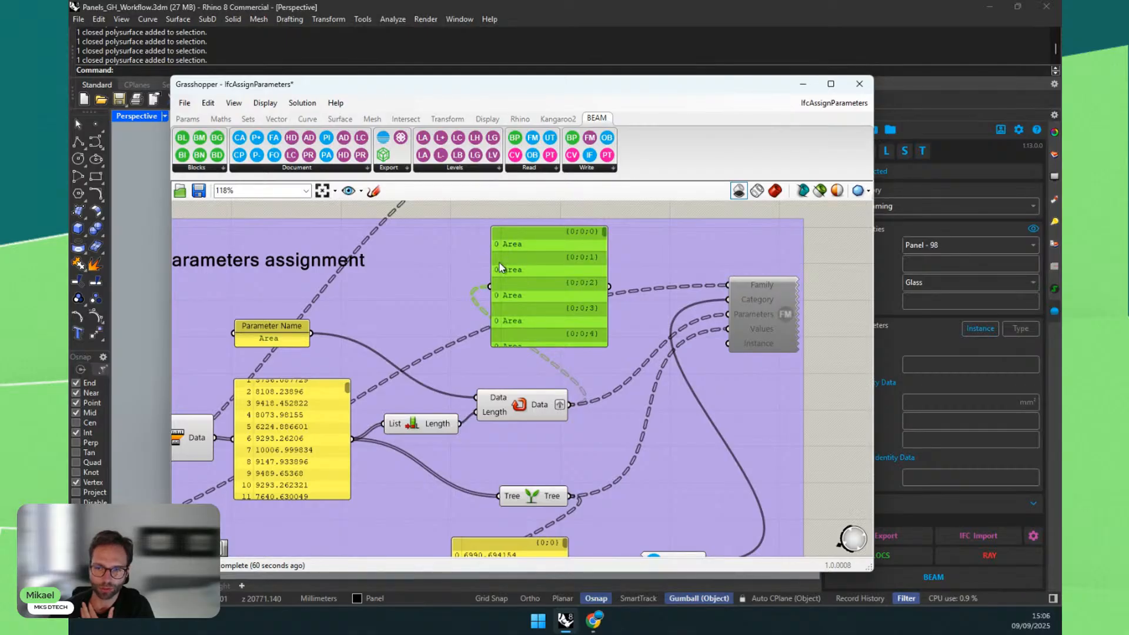
{"action": "scroll", "coordinate": [351, 385], "scroll_direction": "up", "scroll_amount": 2}
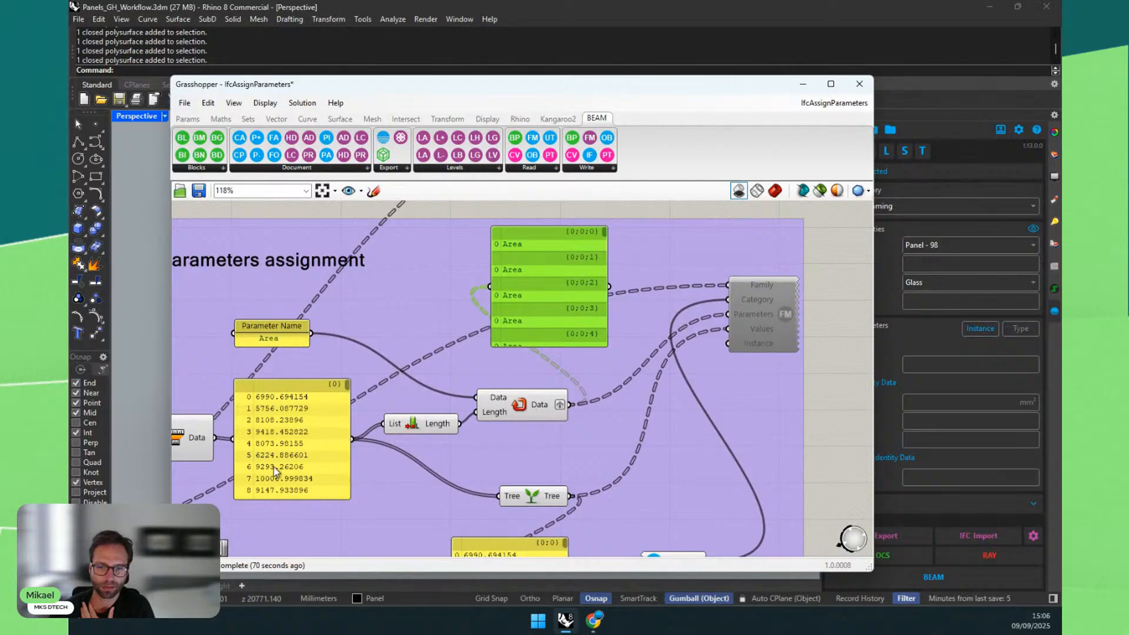
Step: Locate Set Family Parameters among BEAM's Write components to identify the component ending the Different values group
{"action": "left_click", "coordinate": [759, 318]}
{"action": "right_click_drag", "start_coordinate": [835, 327], "coordinate": [672, 347]}
{"action": "left_click", "coordinate": [590, 167]}
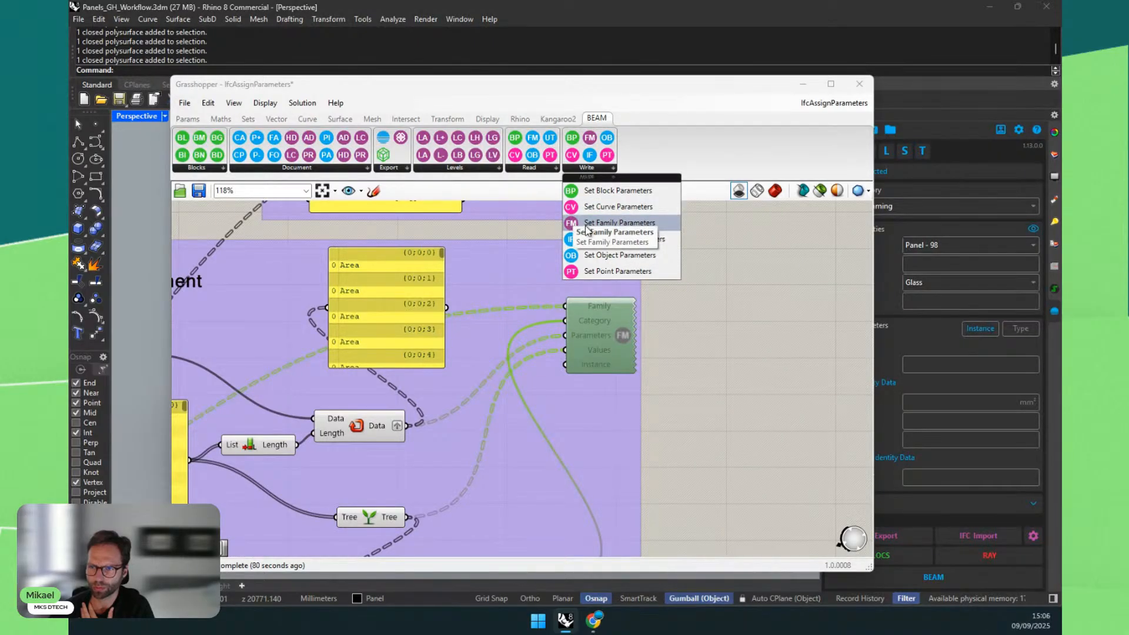
{"action": "left_click", "coordinate": [716, 368]}
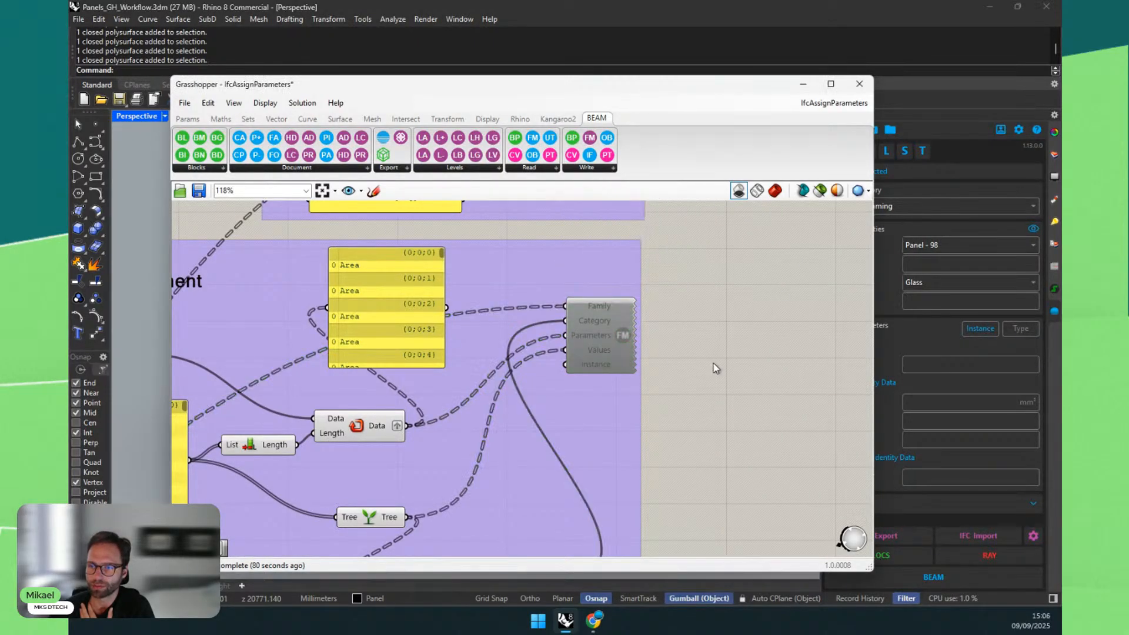
Step: Narrow the Grasshopper window to expose the BEAM properties and enable the Set Family Parameters component in the Different values group
{"action": "right_click", "coordinate": [610, 333]}
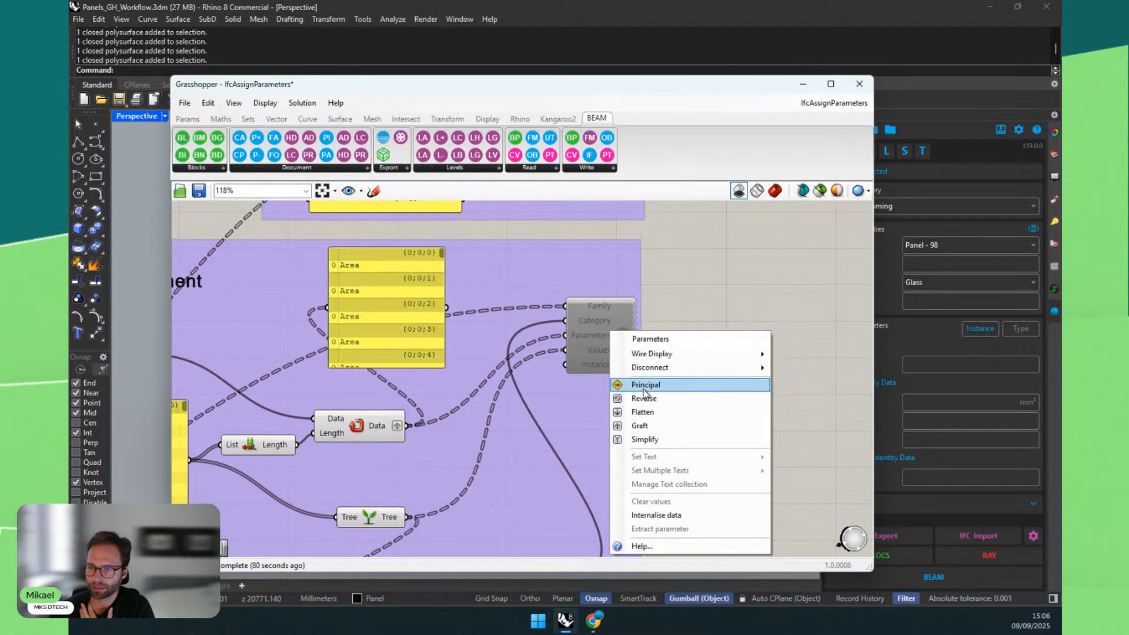
{"action": "right_click", "coordinate": [608, 309]}
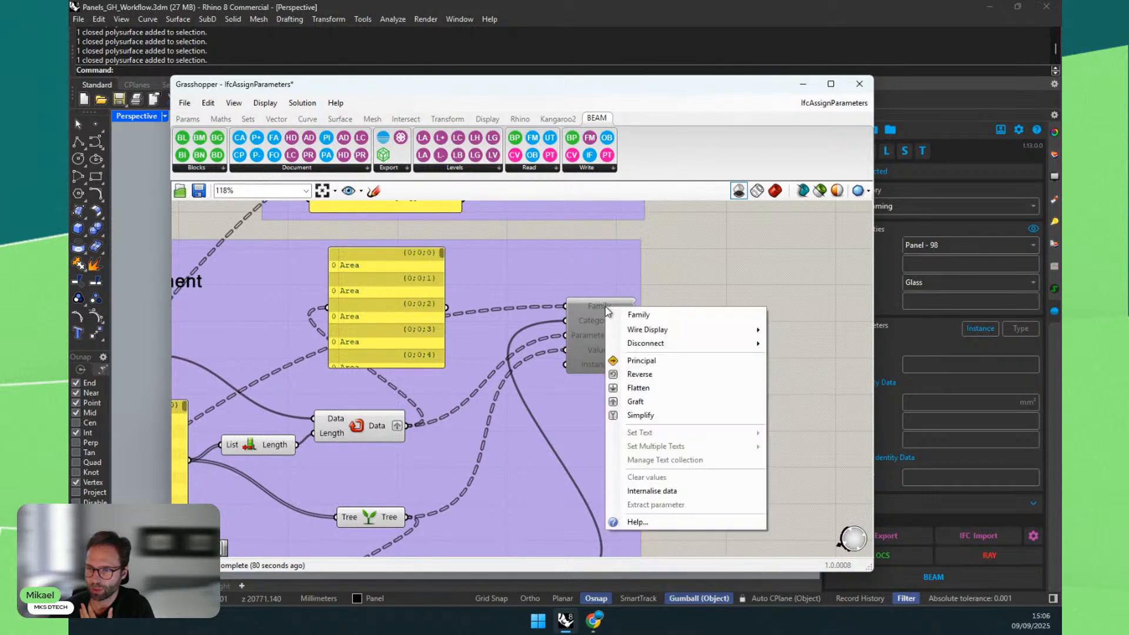
{"action": "left_click", "coordinate": [649, 291]}
{"action": "right_click", "coordinate": [627, 334]}
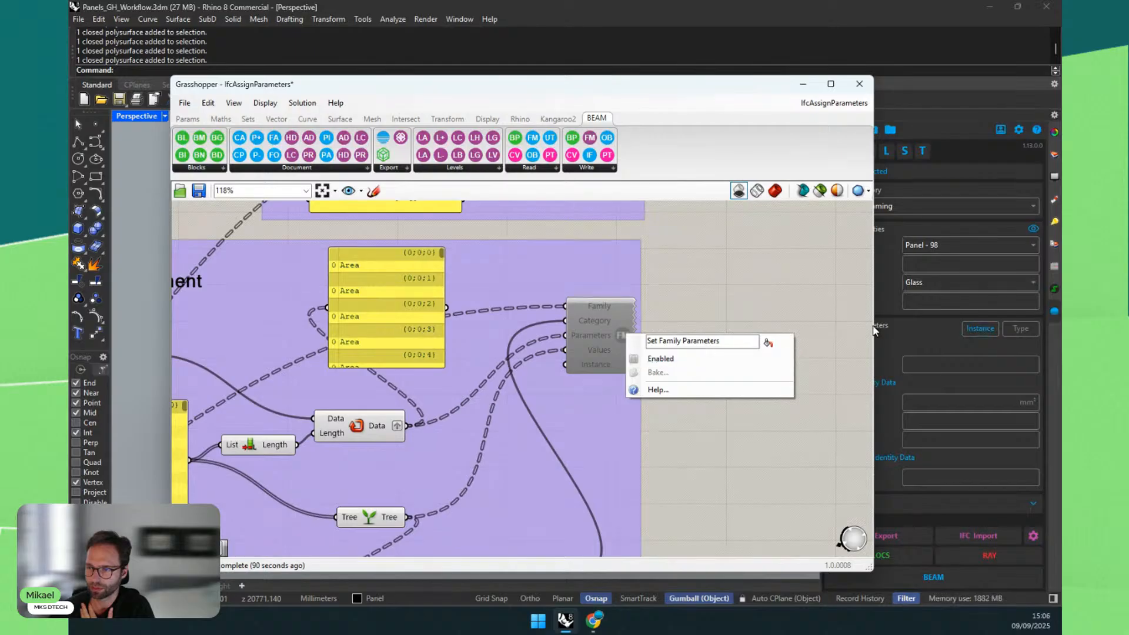
{"action": "left_click_drag", "start_coordinate": [874, 324], "coordinate": [784, 324]}
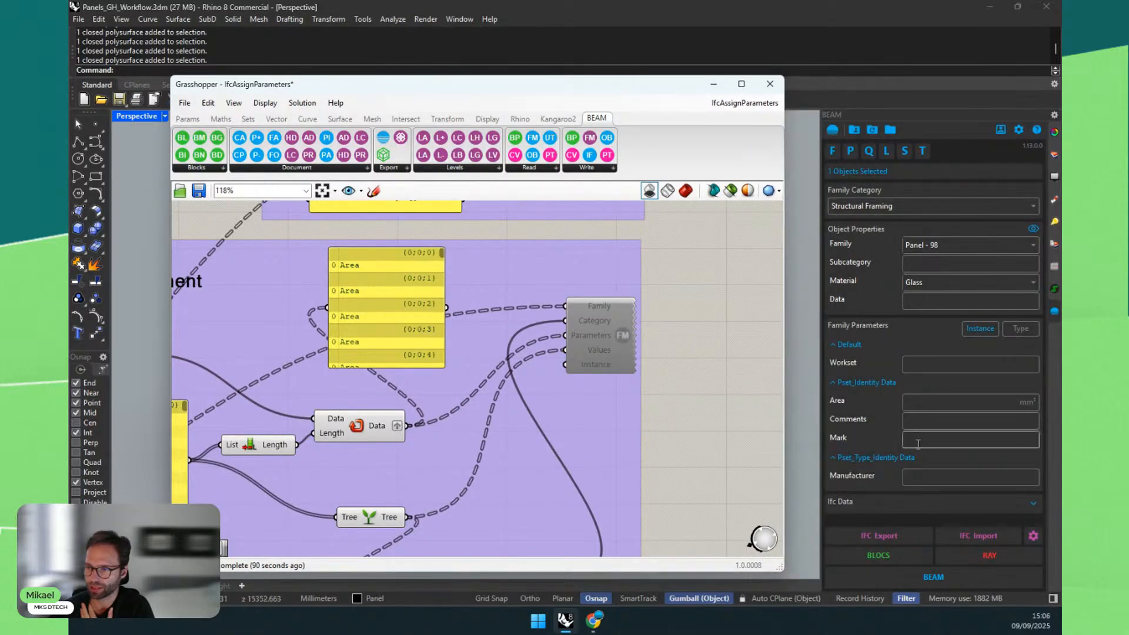
{"action": "right_click", "coordinate": [616, 336]}
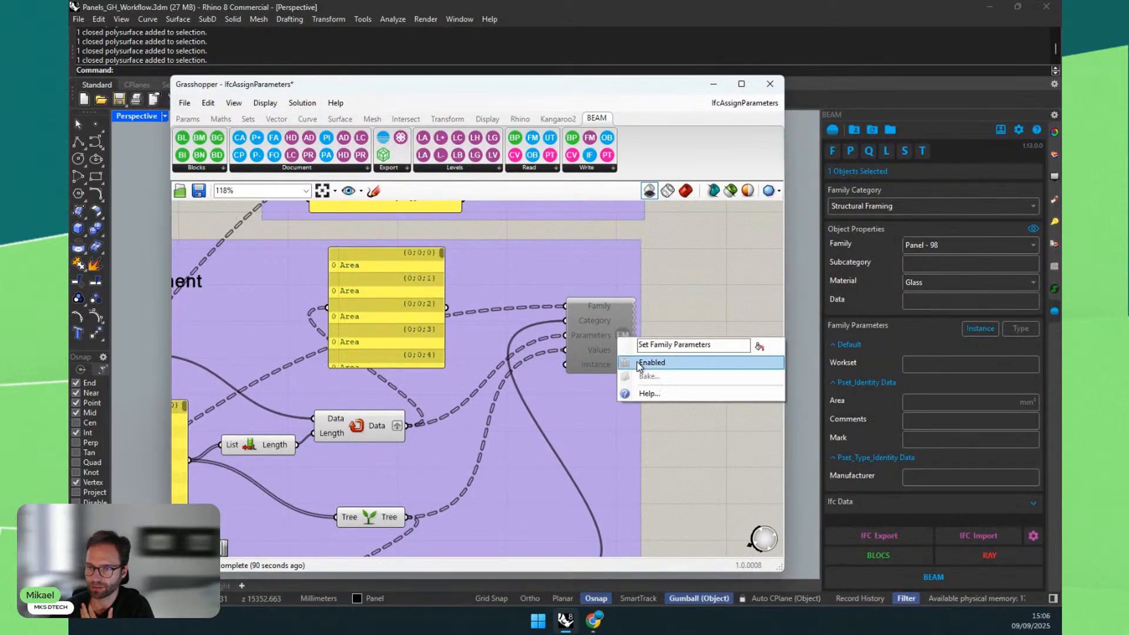
{"action": "left_click", "coordinate": [637, 361]}
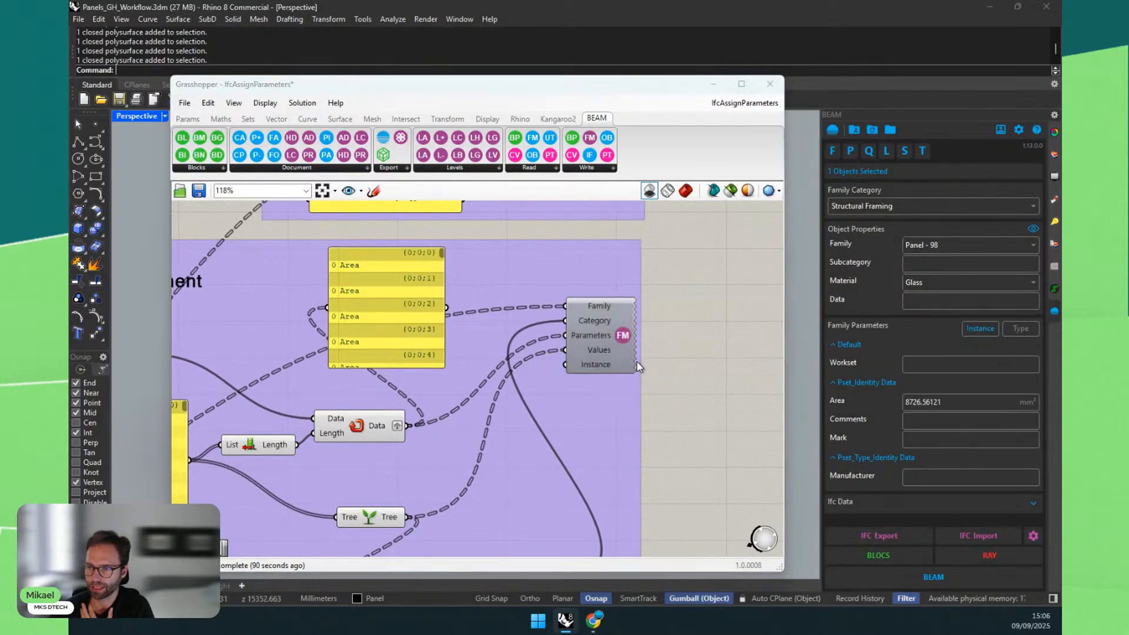
{"action": "left_click", "coordinate": [922, 402]}
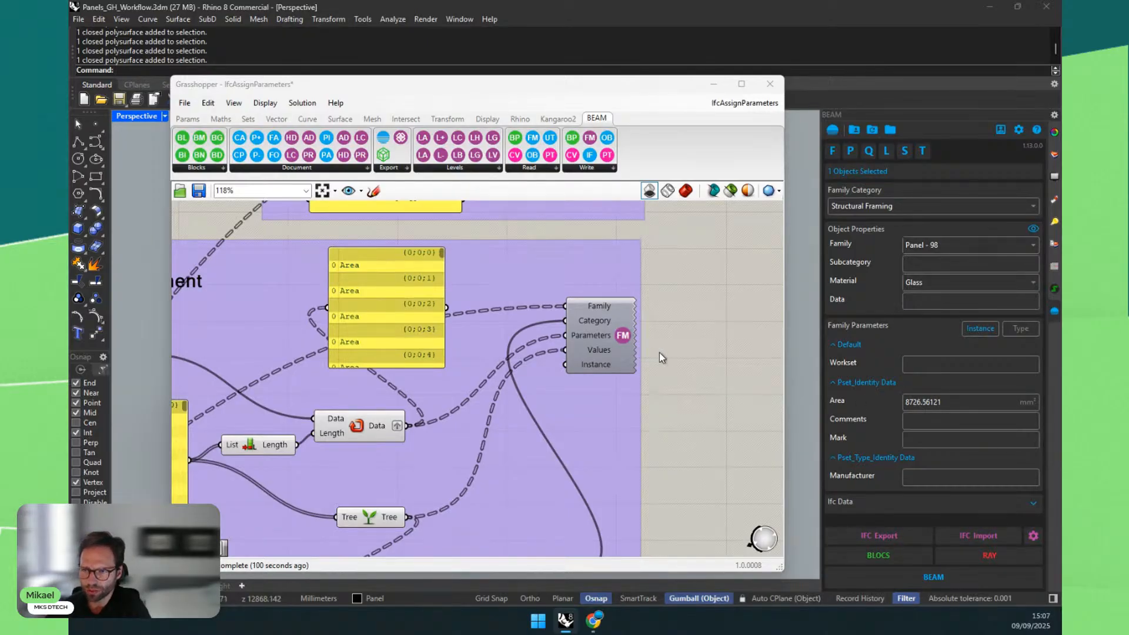
Step: Move the Grasshopper window off the model and check the Area parameter on three different facade panels
{"action": "scroll", "coordinate": [613, 330], "scroll_direction": "down", "scroll_amount": 3}
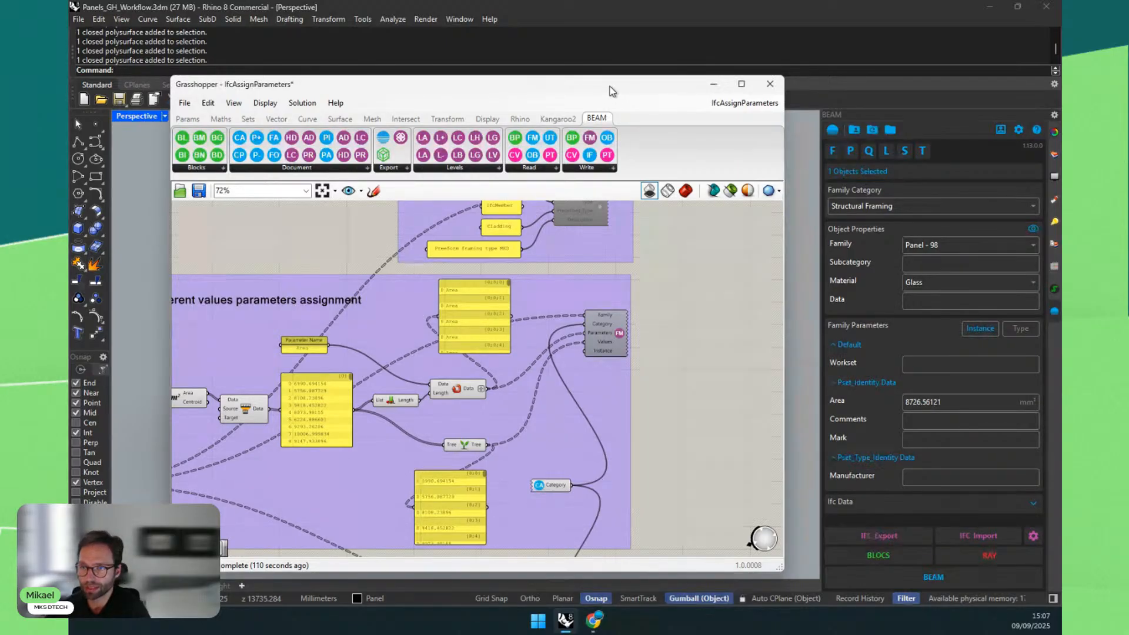
{"action": "left_click_drag", "start_coordinate": [614, 88], "coordinate": [536, 415]}
{"action": "left_click", "coordinate": [404, 276]}
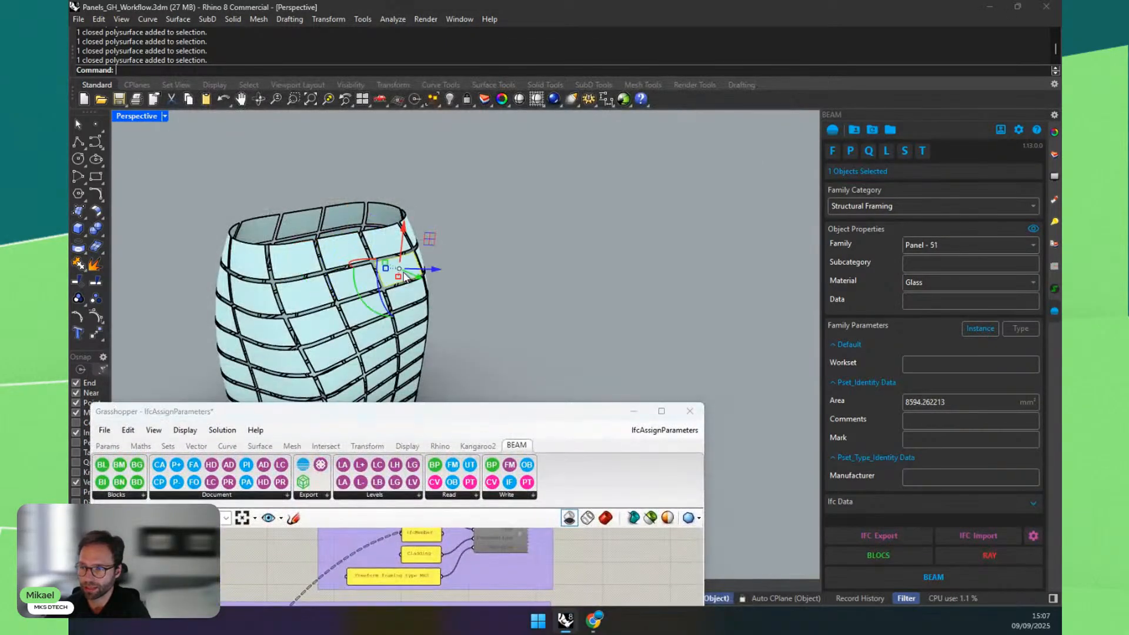
{"action": "left_click", "coordinate": [407, 301]}
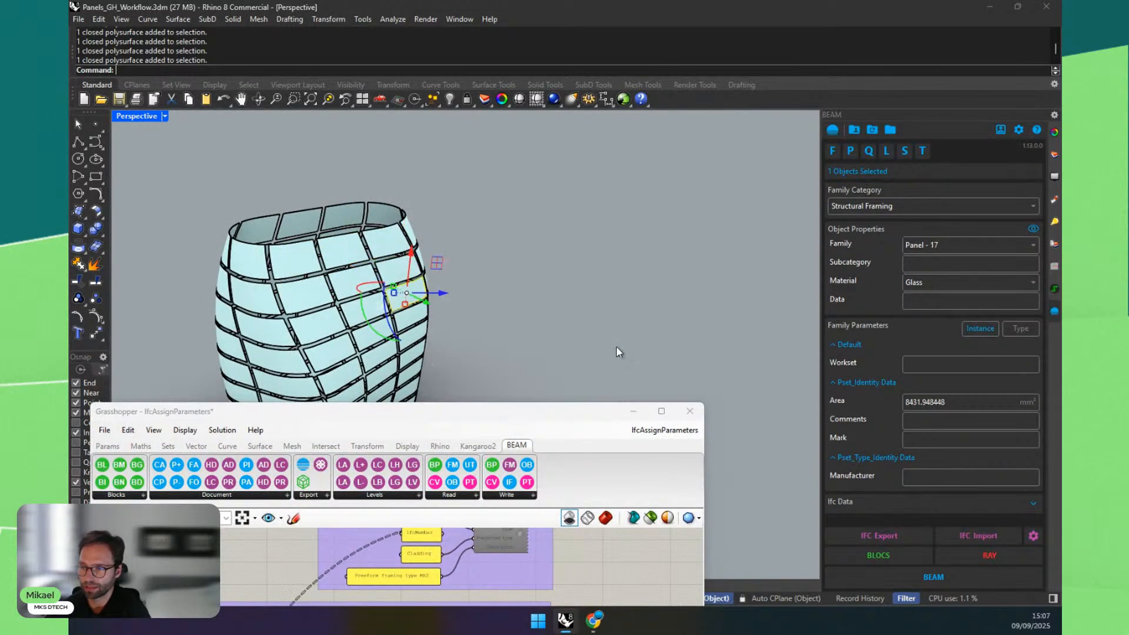
{"action": "left_click", "coordinate": [317, 337]}
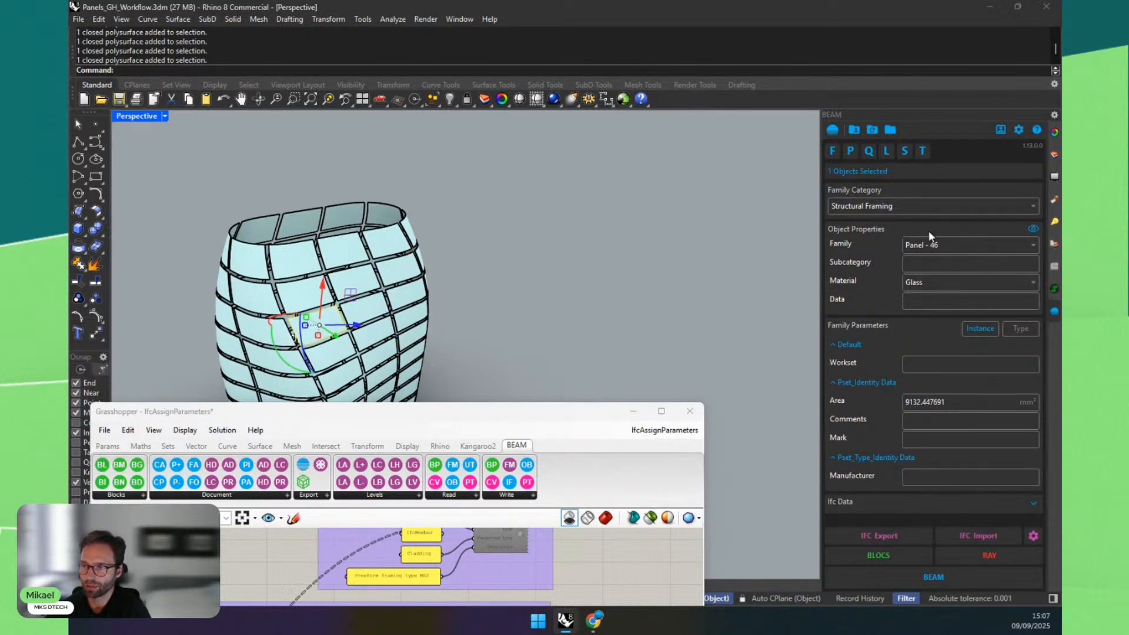
Step: Return to the definition, examine the Unique Parameters Assignment group and check the available parameters in BEAM's Parameters dialog
{"action": "left_click_drag", "start_coordinate": [499, 411], "coordinate": [598, 67]}
{"action": "scroll", "coordinate": [588, 335], "scroll_direction": "up", "scroll_amount": 2}
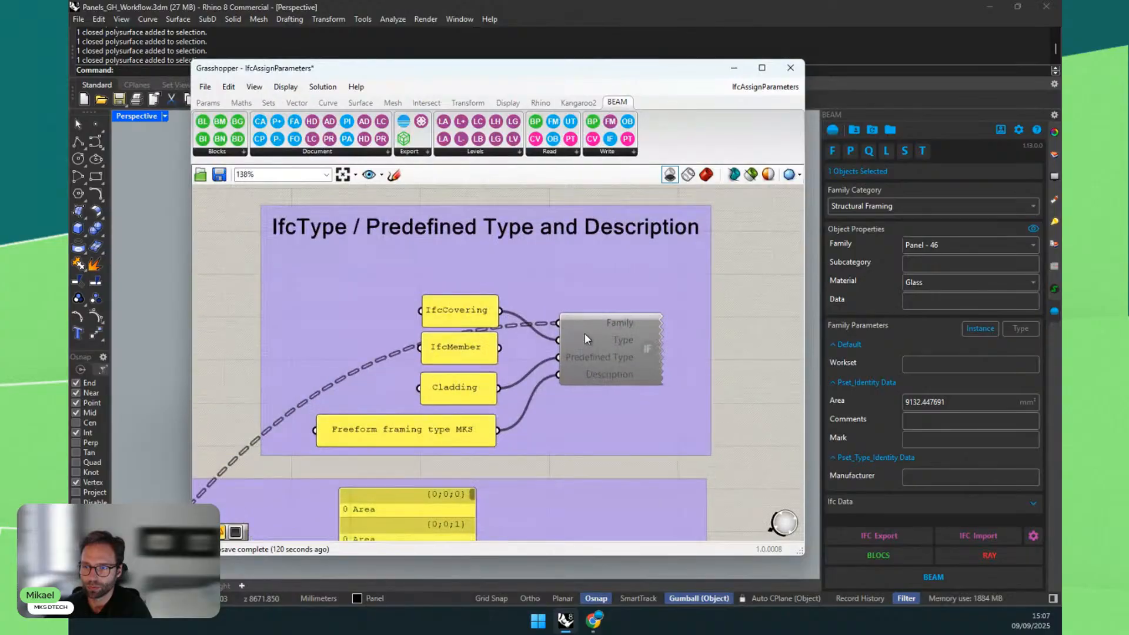
{"action": "scroll", "coordinate": [659, 285], "scroll_direction": "down", "scroll_amount": 5}
{"action": "scroll", "coordinate": [697, 471], "scroll_direction": "up", "scroll_amount": 5}
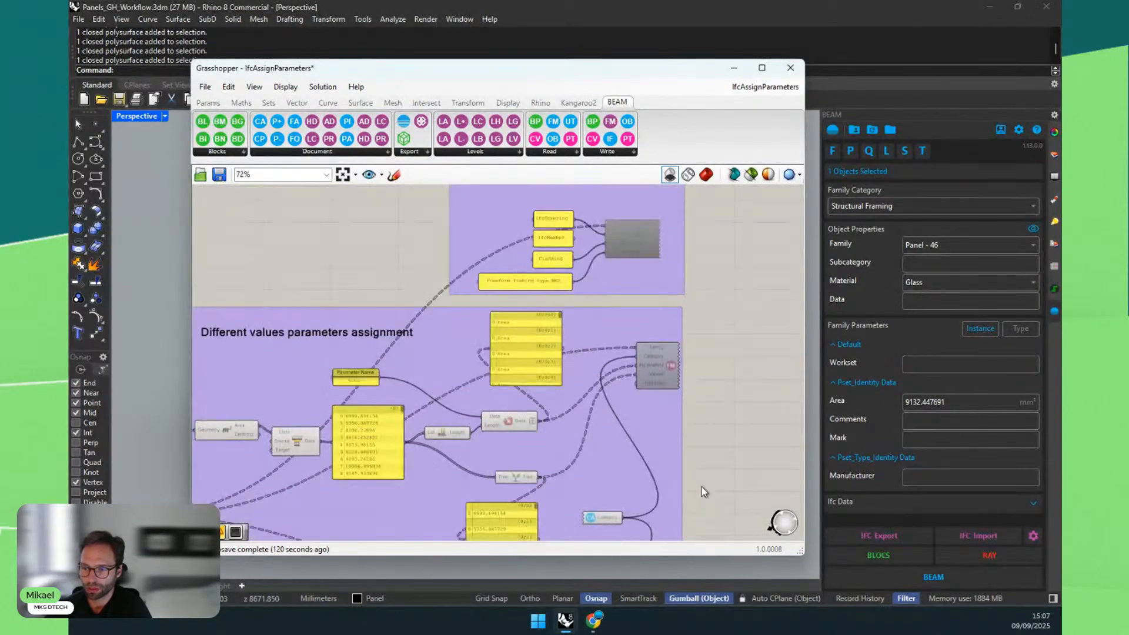
{"action": "right_click_drag", "start_coordinate": [701, 486], "coordinate": [669, 260]}
{"action": "scroll", "coordinate": [554, 276], "scroll_direction": "up", "scroll_amount": 6}
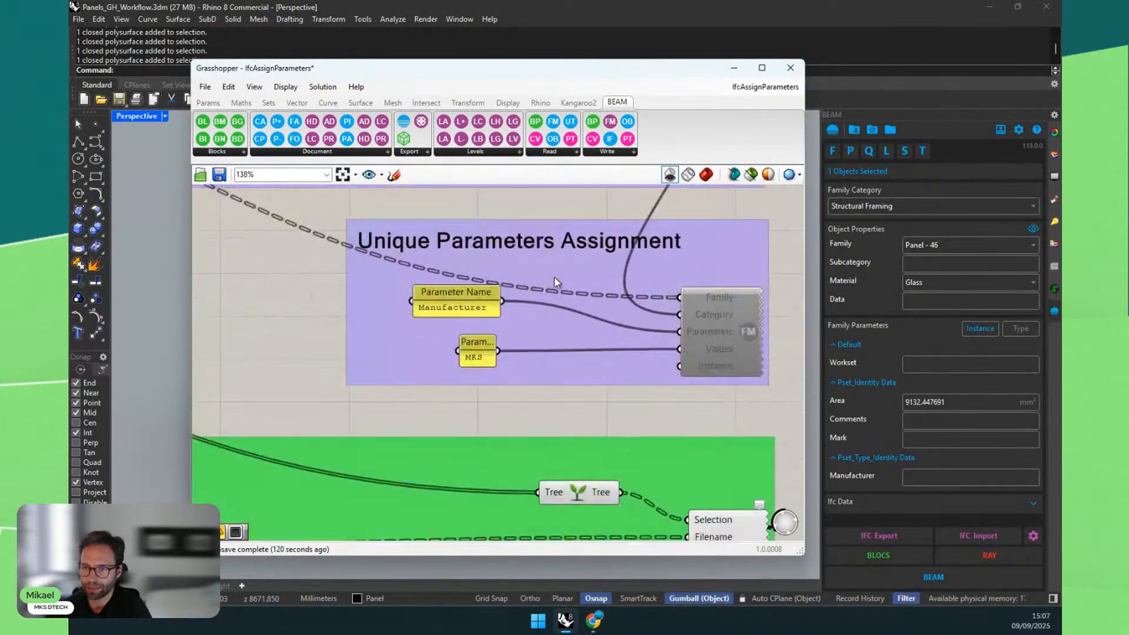
{"action": "right_click_drag", "start_coordinate": [524, 423], "coordinate": [452, 443]}
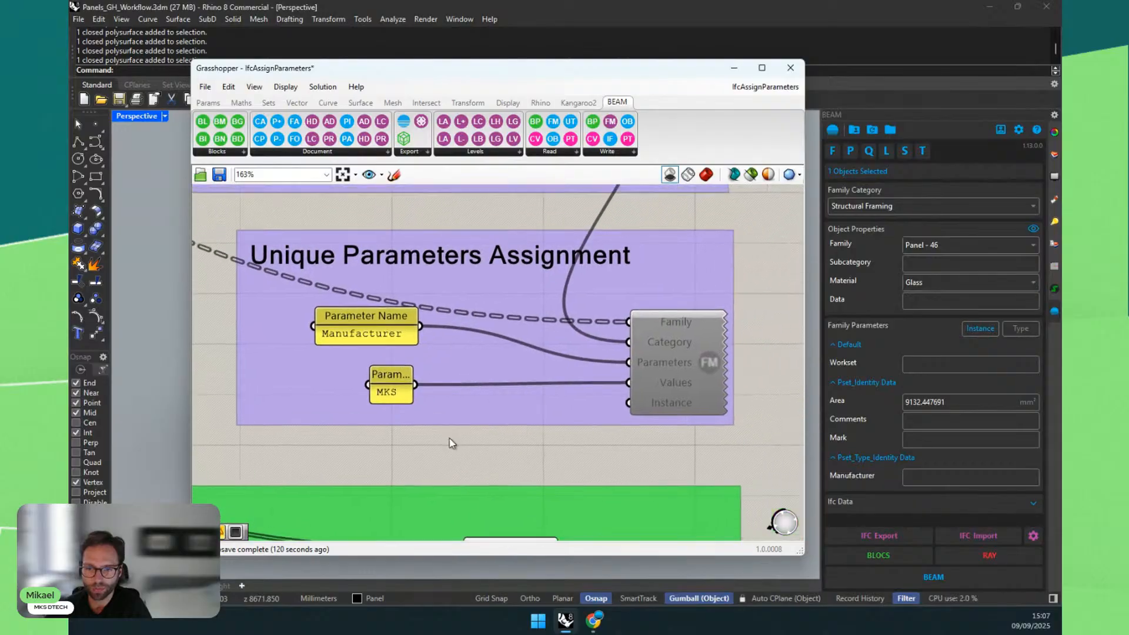
{"action": "left_click", "coordinate": [852, 151]}
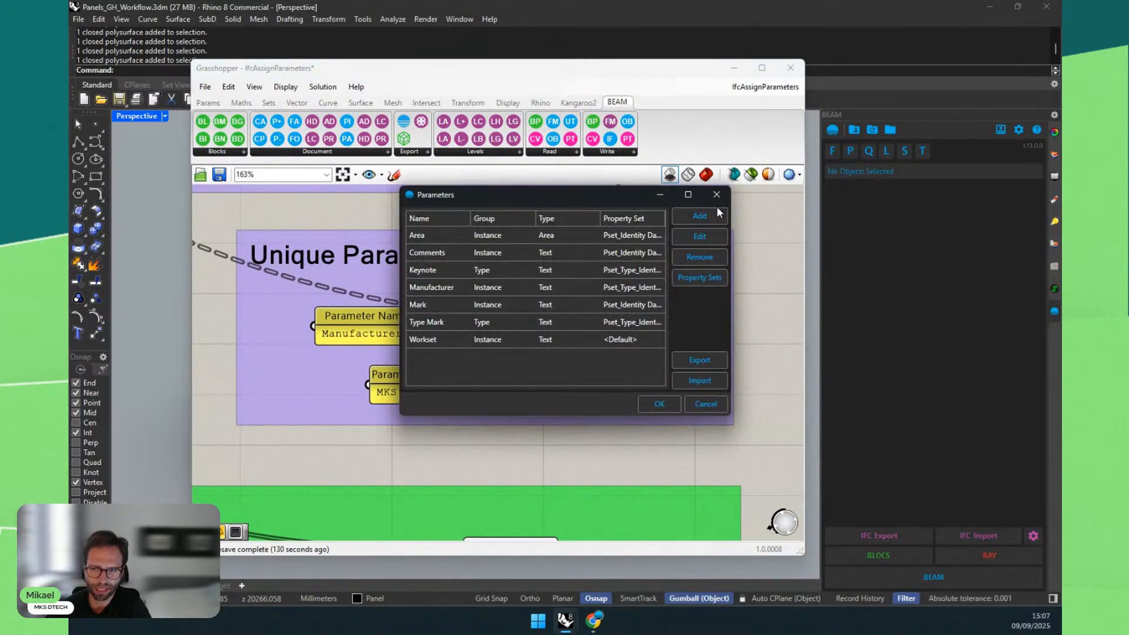
{"action": "left_click", "coordinate": [716, 194]}
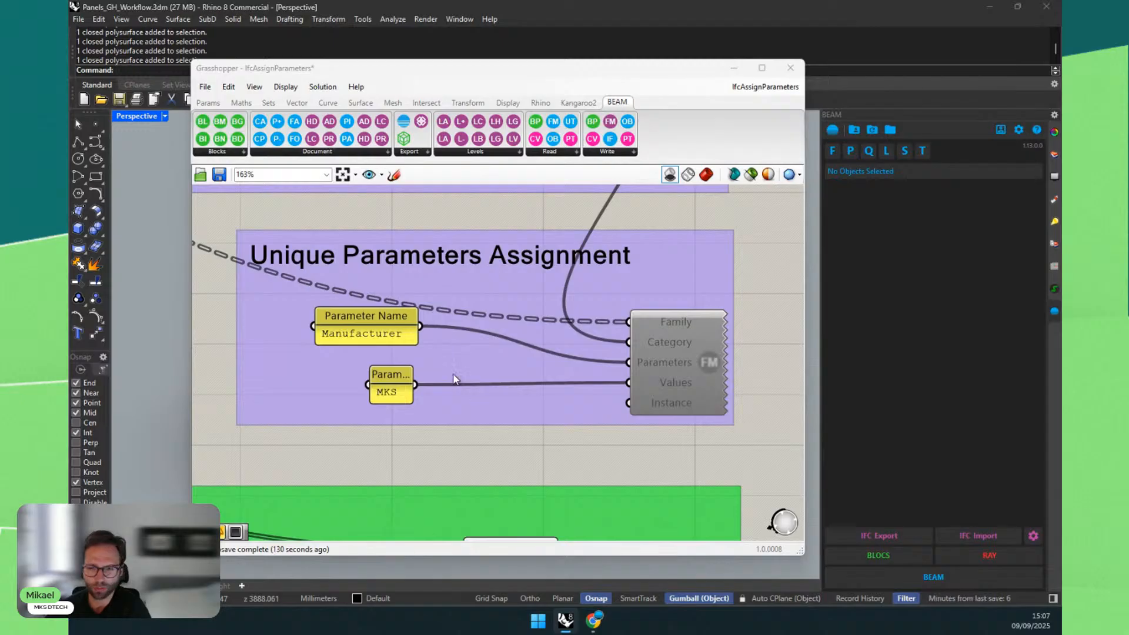
Step: Widen the Parameter Value panel containing MKS and the Parameter Name panel containing Manufacturer in the Unique Parameters Assignment group
{"action": "scroll", "coordinate": [348, 340], "scroll_direction": "up", "scroll_amount": 1}
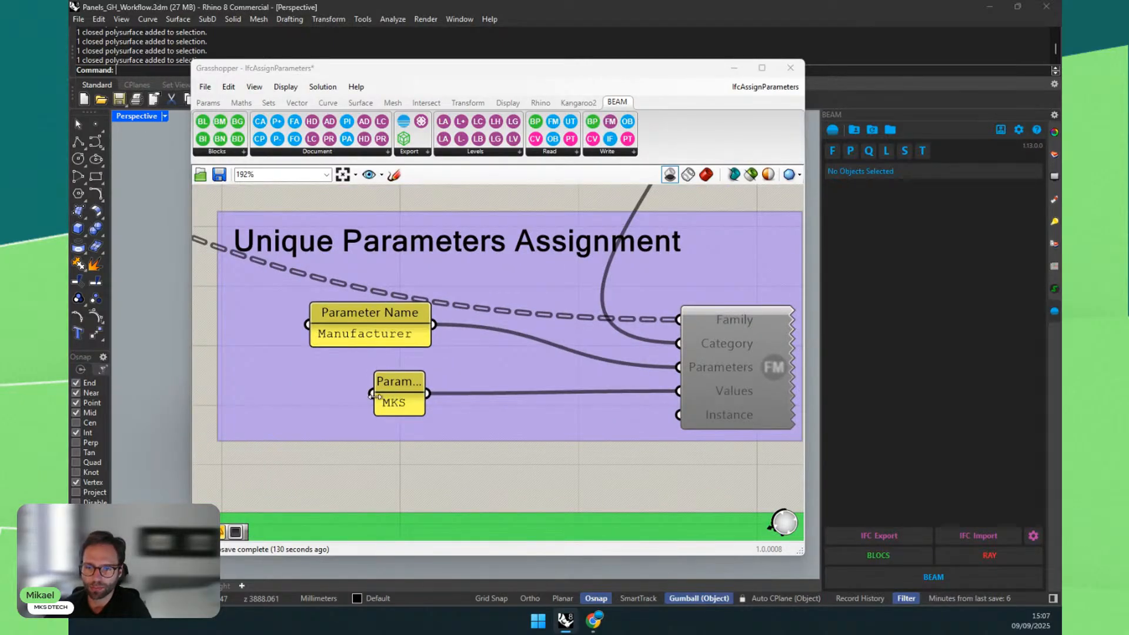
{"action": "left_click_drag", "start_coordinate": [374, 395], "coordinate": [298, 394]}
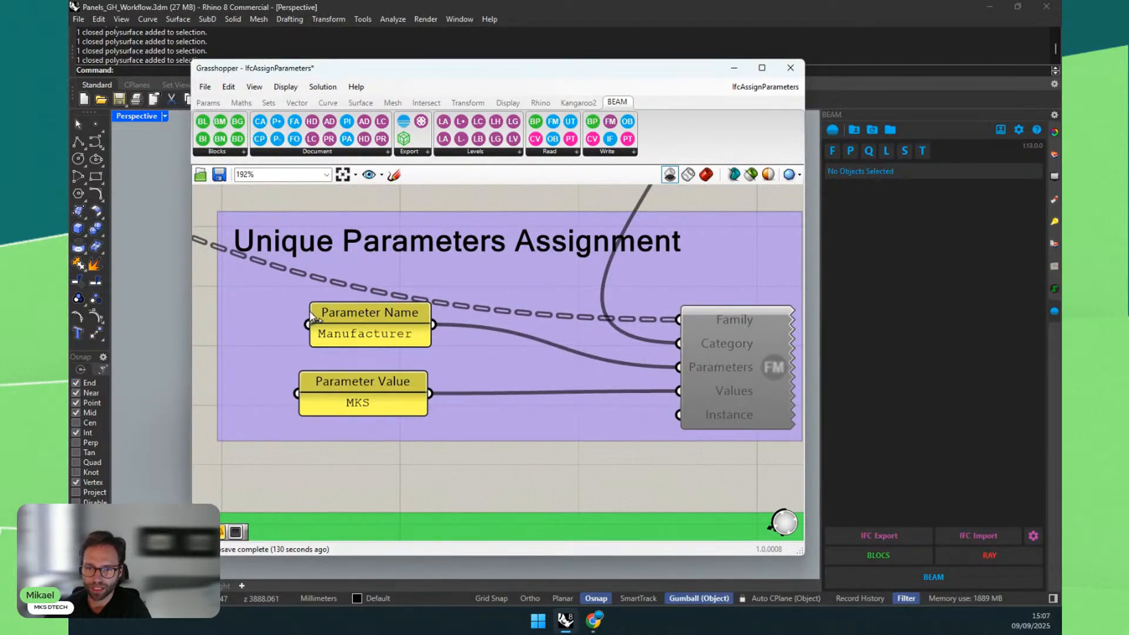
{"action": "left_click_drag", "start_coordinate": [310, 316], "coordinate": [285, 312]}
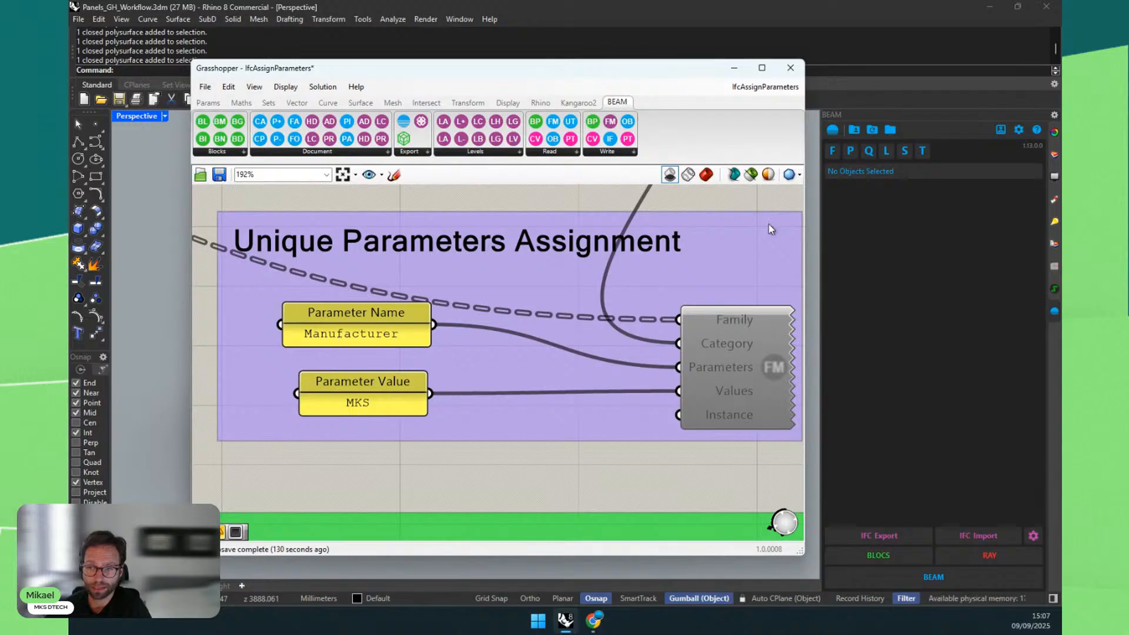
Step: Change the Manufacturer parameter from Instance to Type in BEAM's Parameters dialog and accept the changes
{"action": "left_click", "coordinate": [850, 151]}
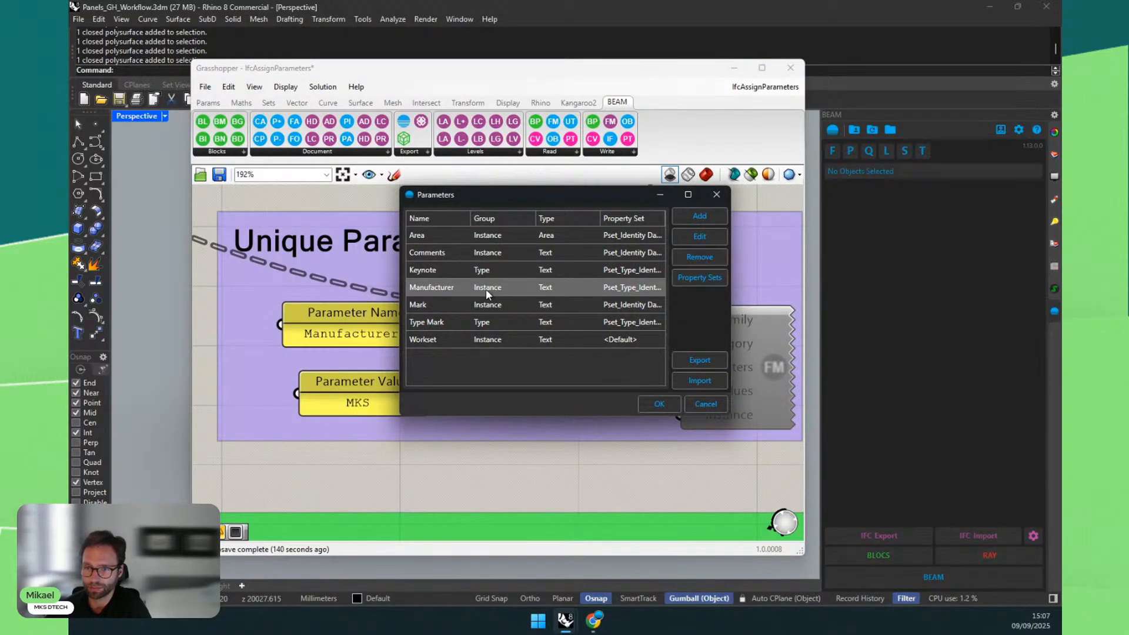
{"action": "left_click", "coordinate": [533, 201]}
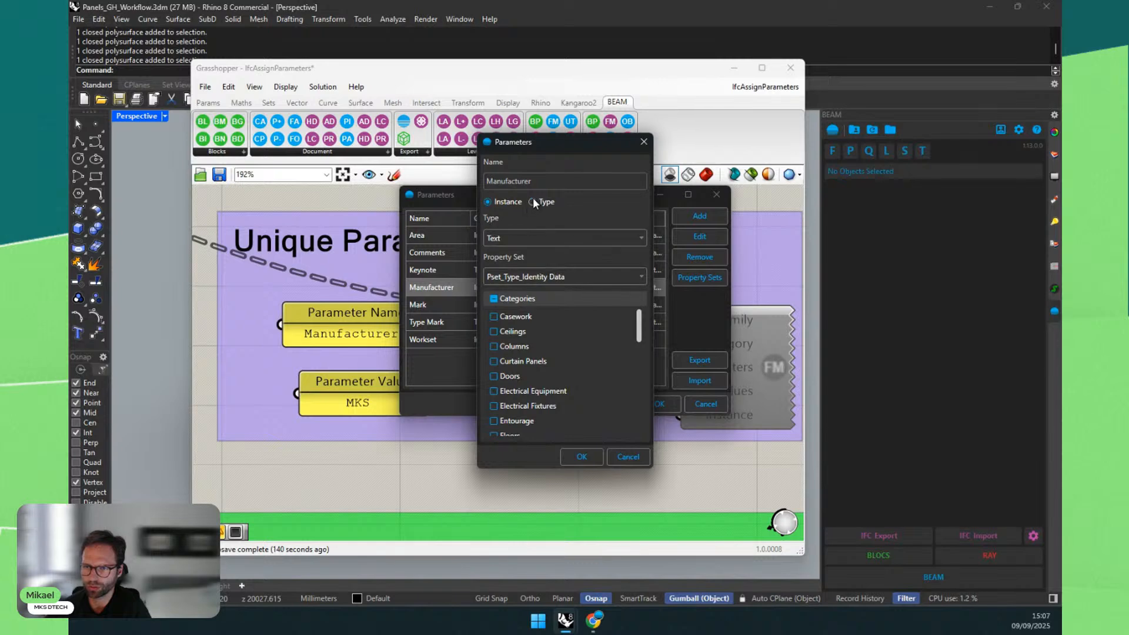
{"action": "left_click", "coordinate": [574, 456]}
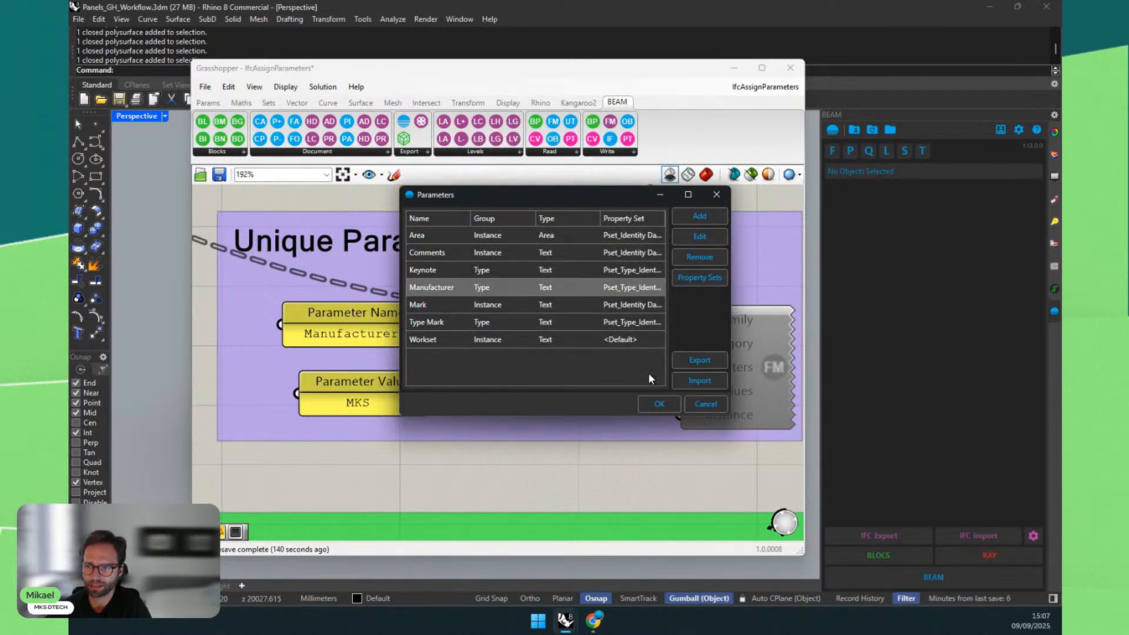
{"action": "left_click", "coordinate": [649, 408]}
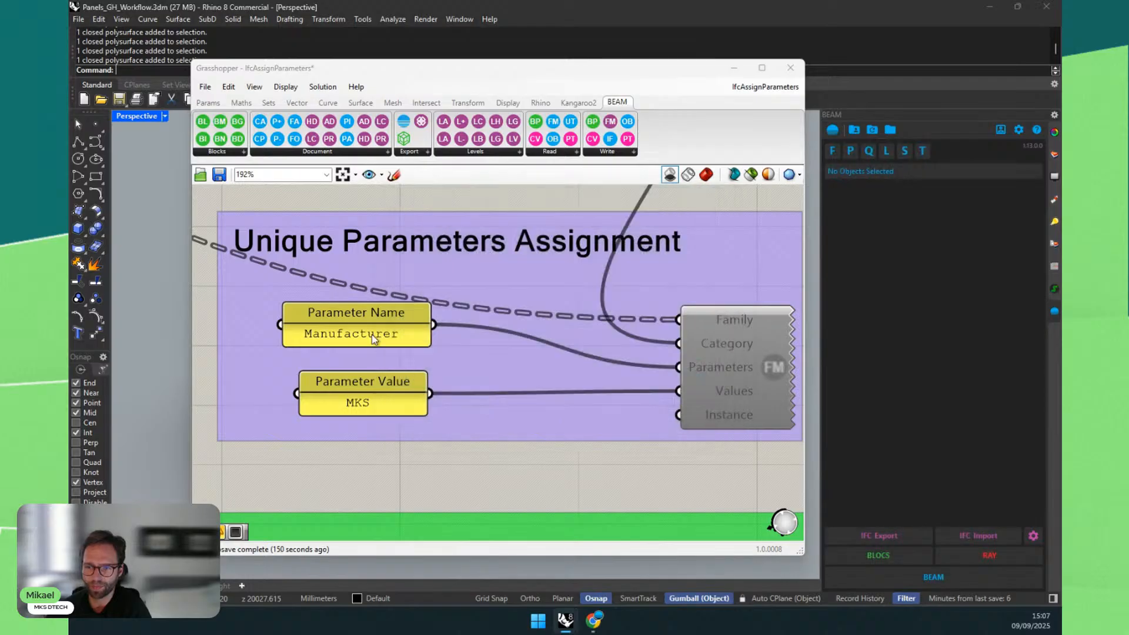
Step: Enable the Set Family Parameters component in the Unique Parameters Assignment group
{"action": "left_click", "coordinate": [360, 319]}
{"action": "right_click", "coordinate": [768, 366]}
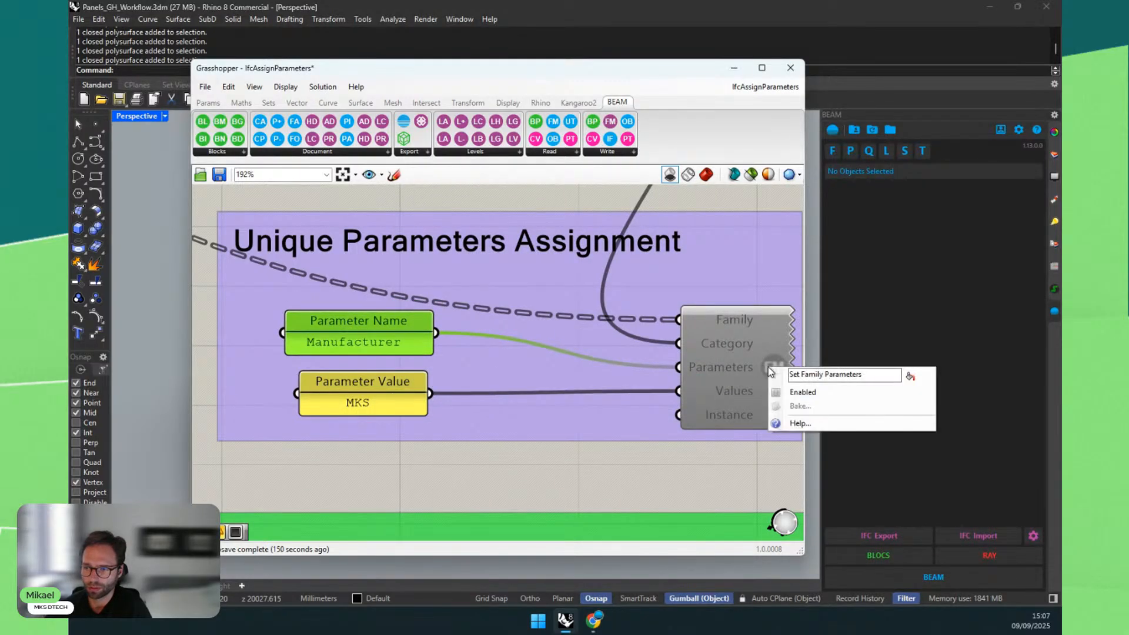
{"action": "left_click", "coordinate": [803, 392]}
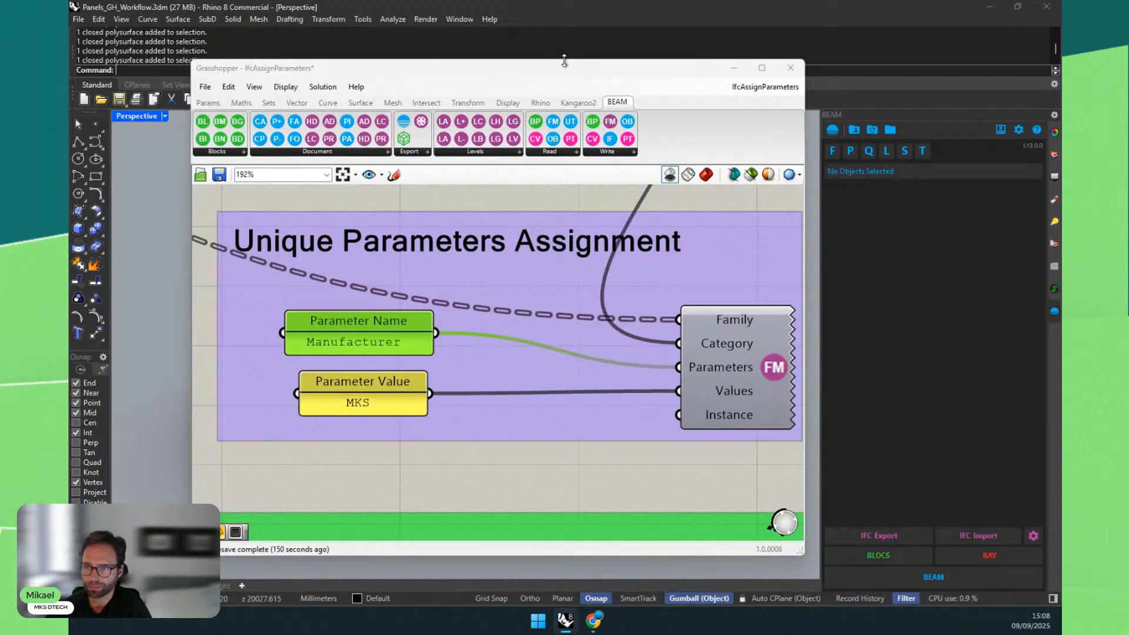
Step: Move the Grasshopper window off the model and check the Manufacturer type parameter on three different facade panels
{"action": "left_click_drag", "start_coordinate": [566, 61], "coordinate": [515, 327]}
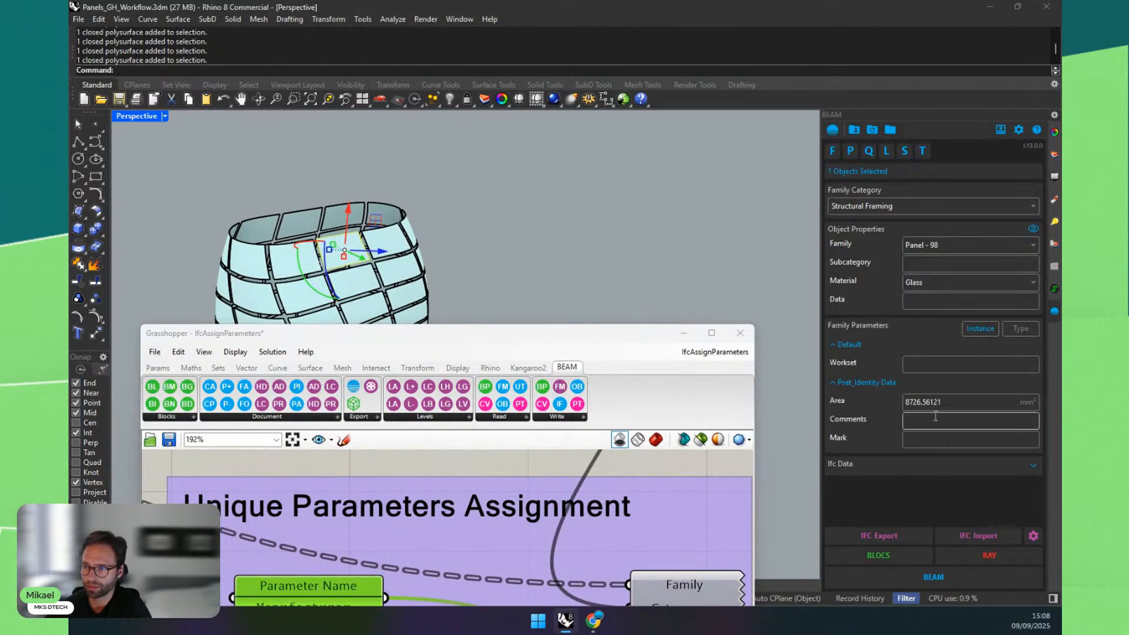
{"action": "left_click", "coordinate": [1014, 329]}
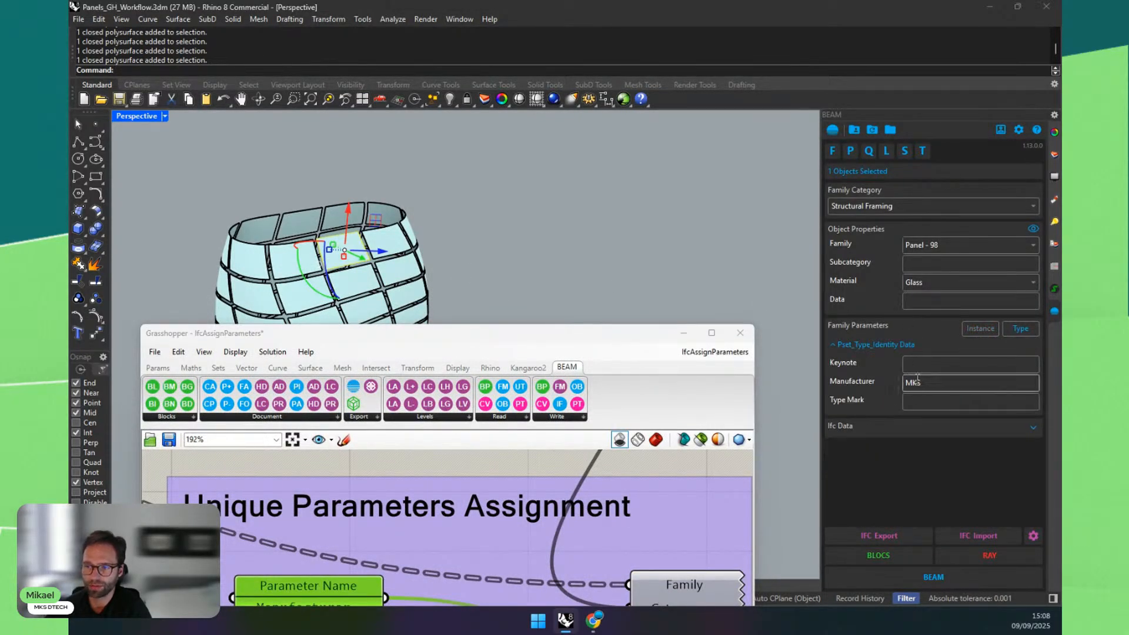
{"action": "left_click", "coordinate": [354, 281]}
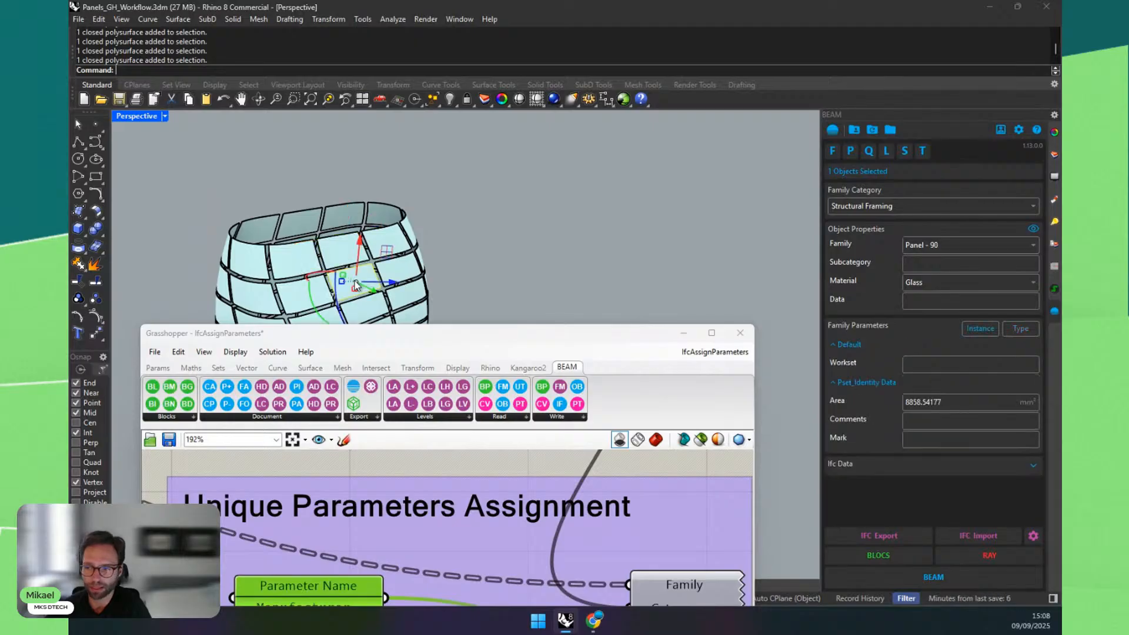
{"action": "left_click", "coordinate": [1024, 329]}
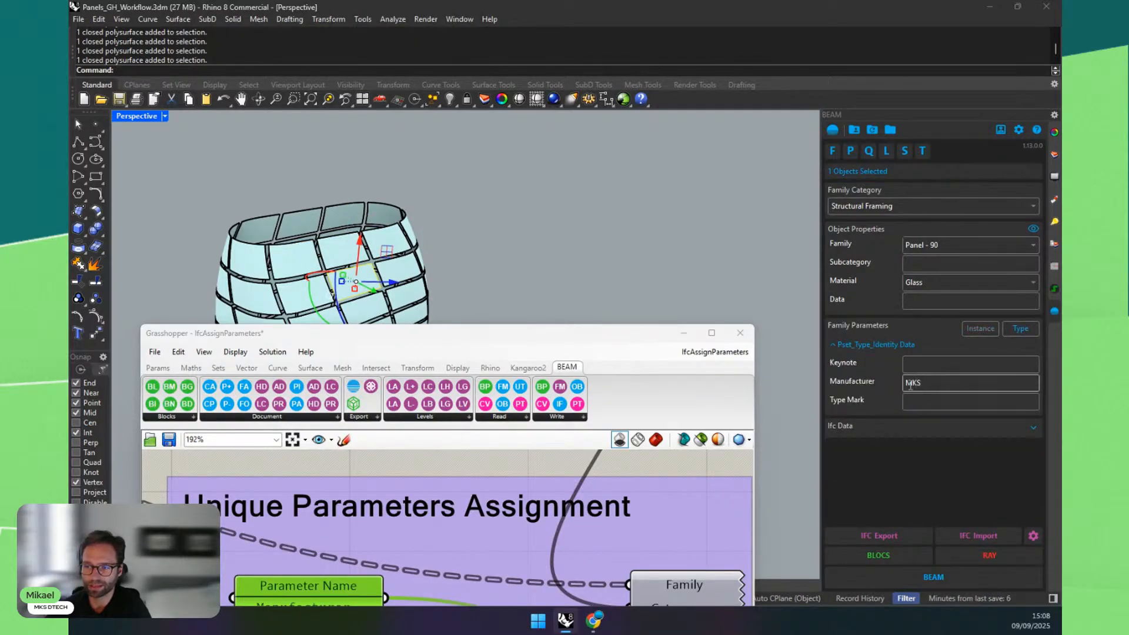
{"action": "left_click", "coordinate": [294, 262]}
{"action": "left_click", "coordinate": [1022, 329]}
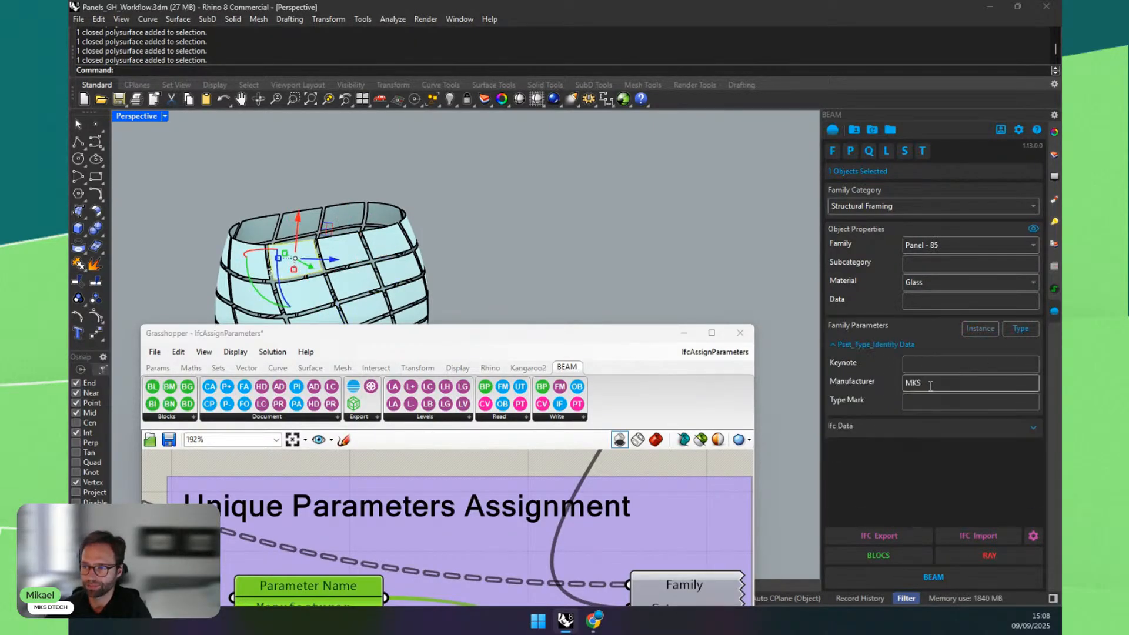
Step: Move the Grasshopper window back up and open the Parameter Value panel's text for editing
{"action": "left_click_drag", "start_coordinate": [501, 335], "coordinate": [522, 90]}
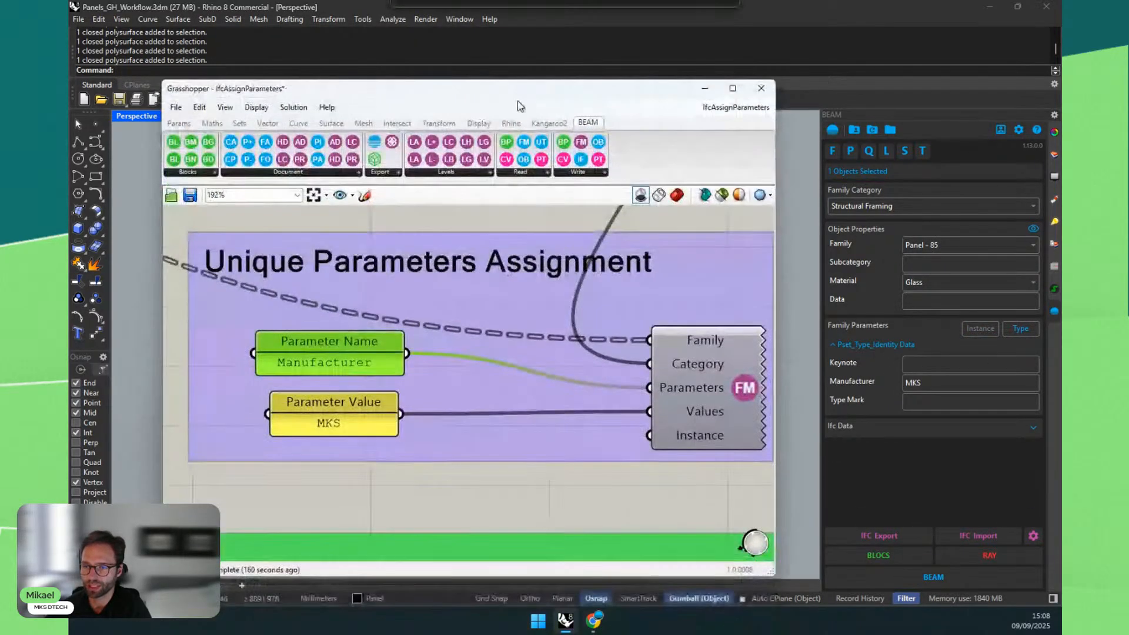
{"action": "double_click", "coordinate": [342, 438]}
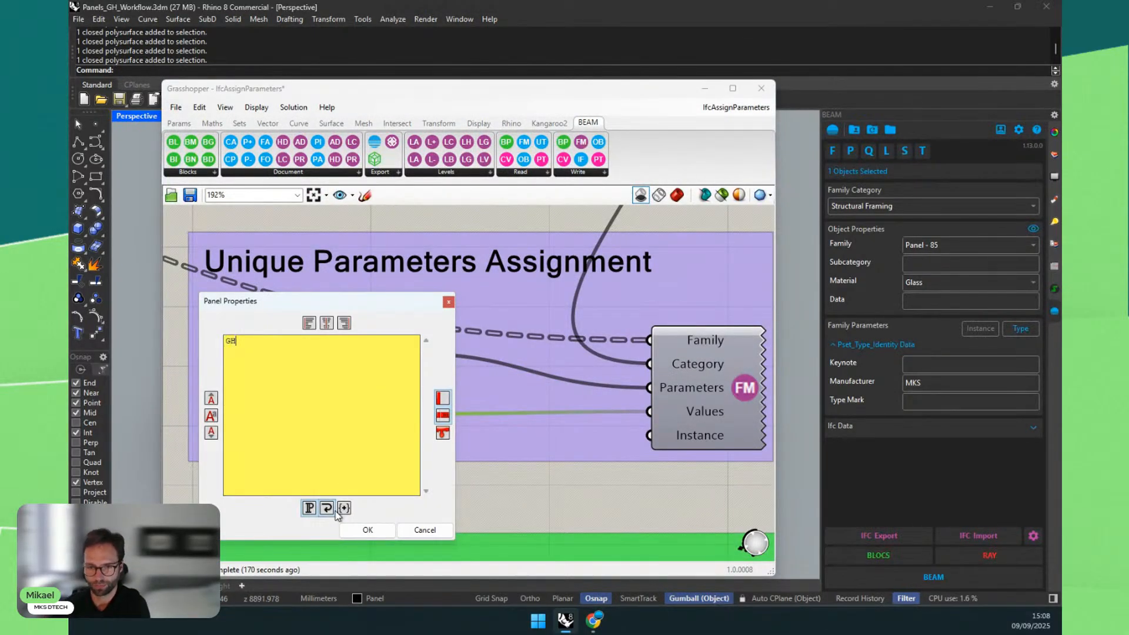
Step: Set the Parameter Value panel to GH and show the selected object's type parameters
{"action": "left_click", "coordinate": [367, 530]}
{"action": "left_click", "coordinate": [1022, 329]}
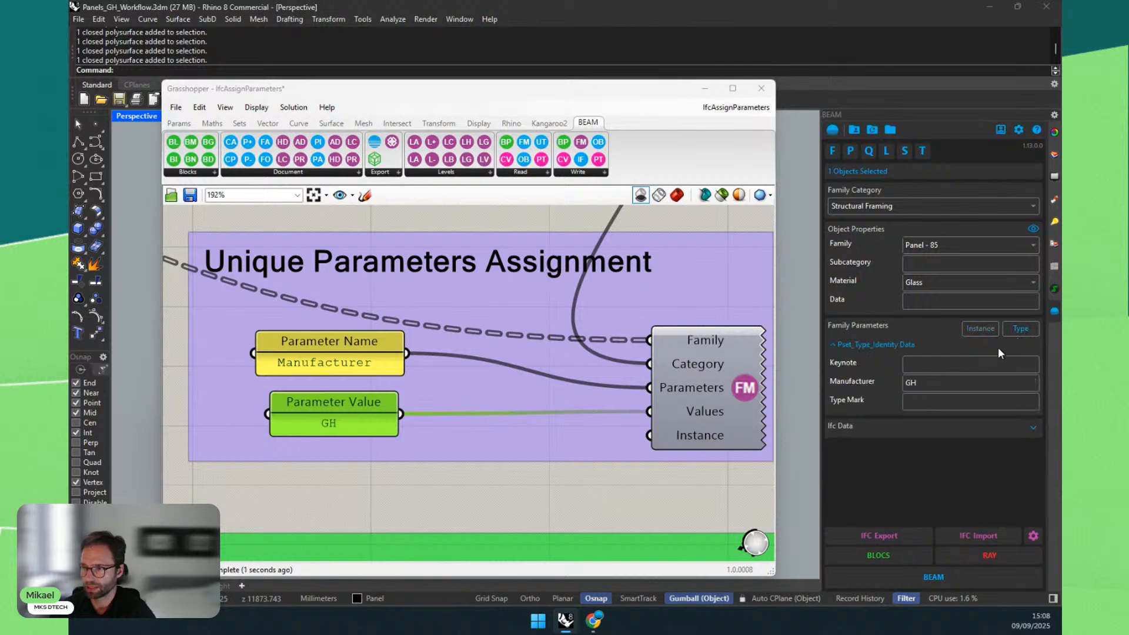
Step: Restore the Parameter Value panel's text to MKS
{"action": "double_click", "coordinate": [334, 421]}
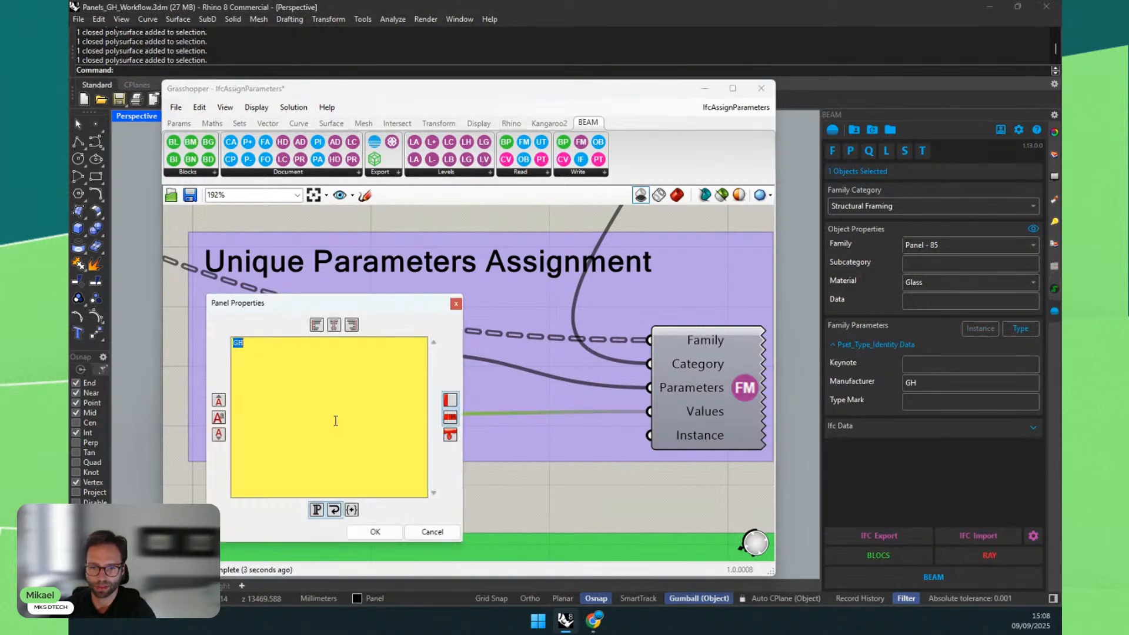
{"action": "left_click", "coordinate": [380, 531]}
Step: Compare the area value panels with the Manufacturer name and value panels, and locate the Set Family Parameters component among the Write components
{"action": "scroll", "coordinate": [476, 411], "scroll_direction": "down", "scroll_amount": 5}
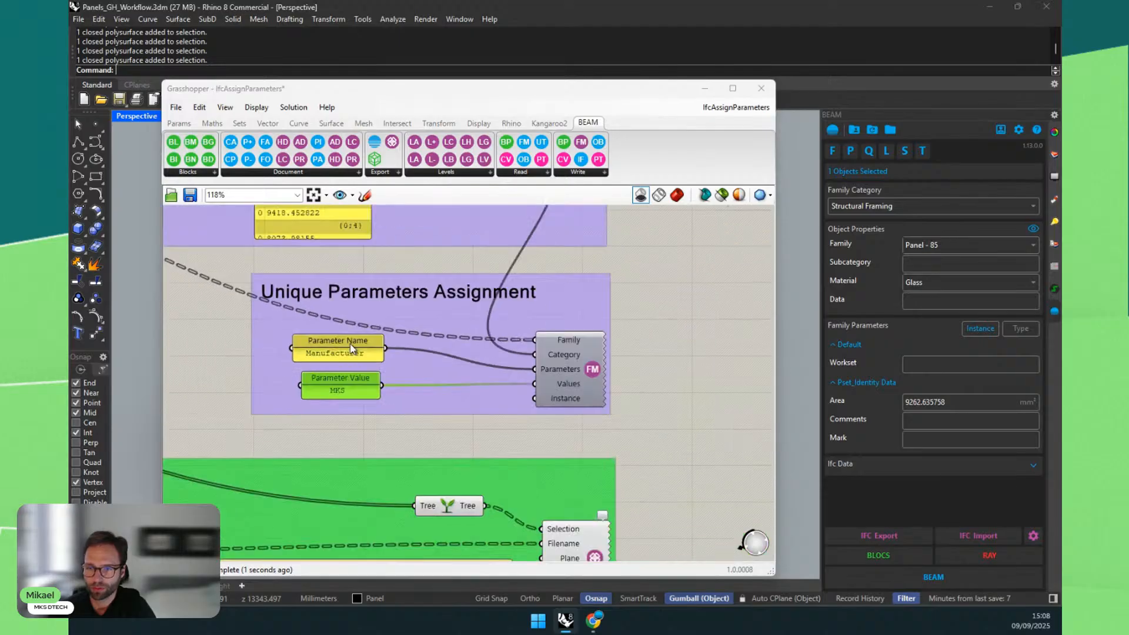
{"action": "right_click_drag", "start_coordinate": [517, 269], "coordinate": [489, 313]}
{"action": "scroll", "coordinate": [489, 313], "scroll_direction": "down", "scroll_amount": 2}
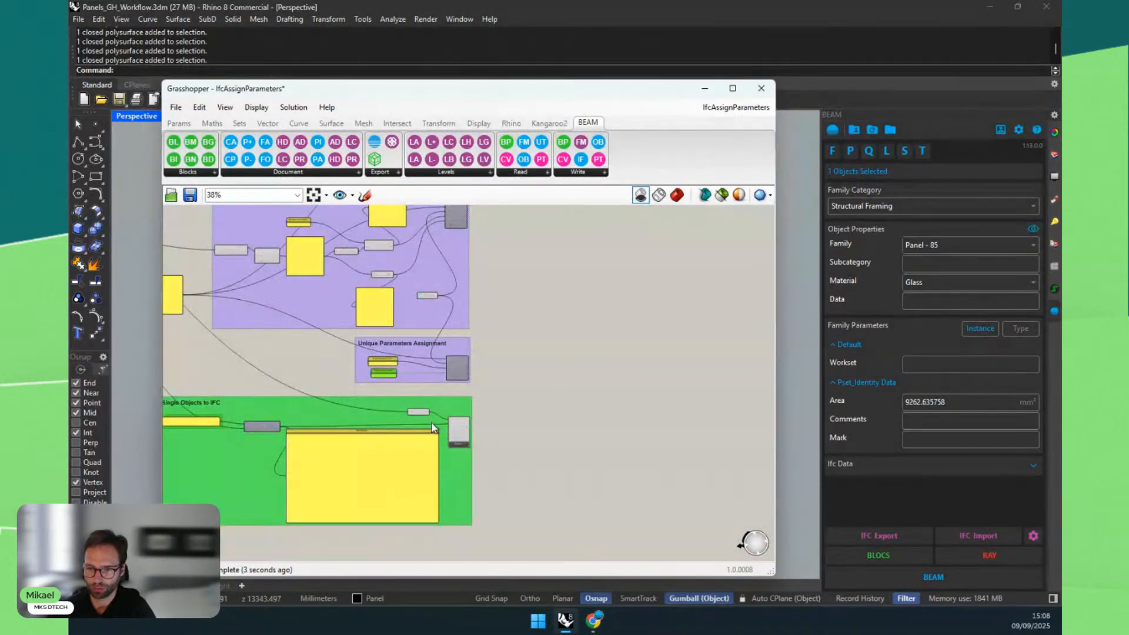
{"action": "scroll", "coordinate": [416, 426], "scroll_direction": "up", "scroll_amount": 2}
{"action": "right_click_drag", "start_coordinate": [550, 262], "coordinate": [564, 477]}
{"action": "scroll", "coordinate": [538, 305], "scroll_direction": "up", "scroll_amount": 4}
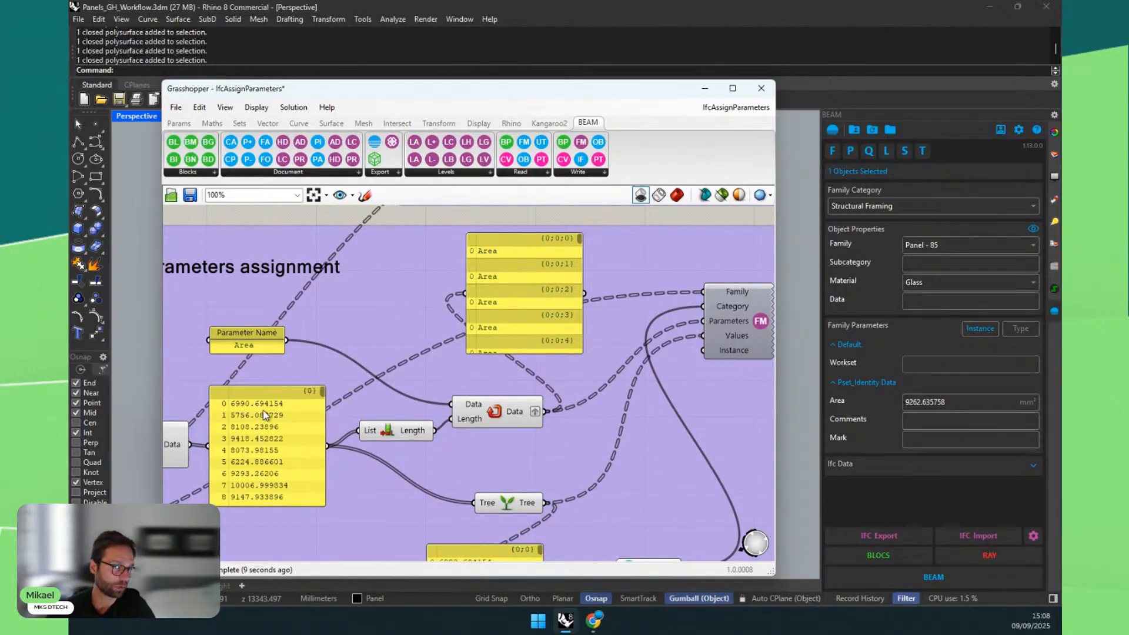
{"action": "scroll", "coordinate": [264, 414], "scroll_direction": "down", "scroll_amount": 3}
{"action": "right_click_drag", "start_coordinate": [478, 547], "coordinate": [478, 376]}
{"action": "scroll", "coordinate": [478, 434], "scroll_direction": "up", "scroll_amount": 5}
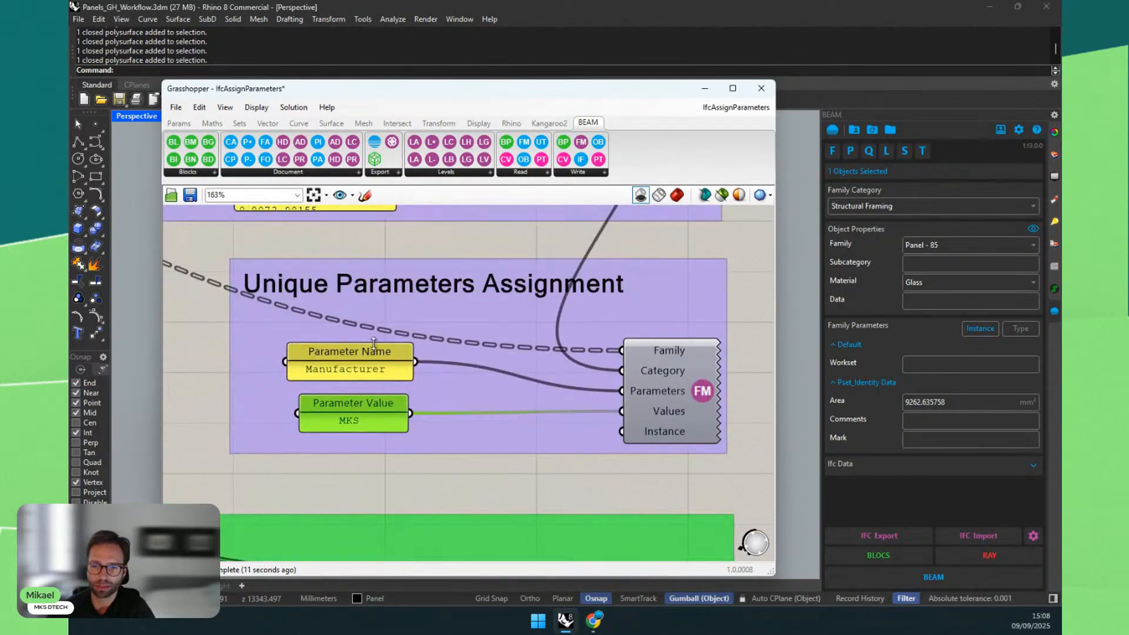
{"action": "left_click", "coordinate": [363, 377]}
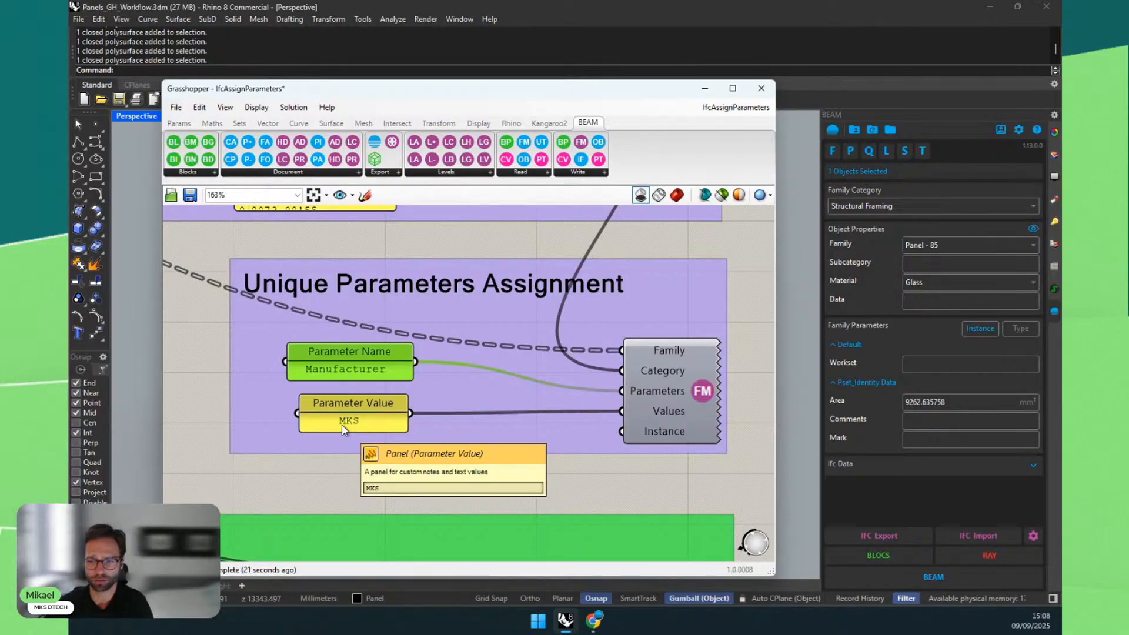
{"action": "left_click", "coordinate": [591, 172]}
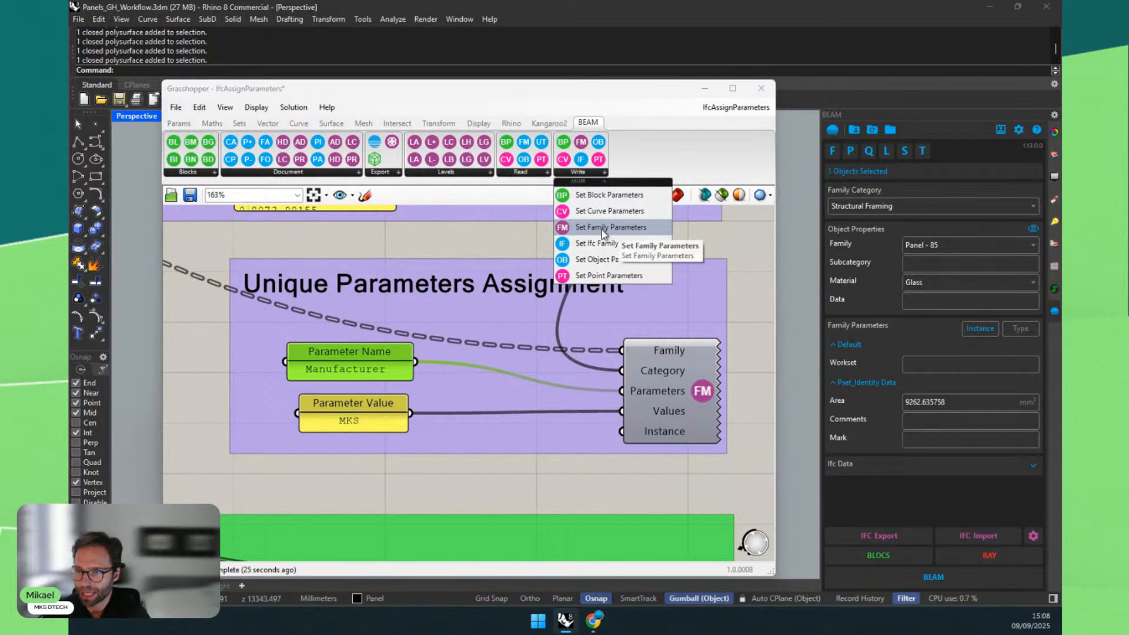
Step: Examine the family parameter components and their inputs in the different values and unique parameters assignment groups
{"action": "scroll", "coordinate": [466, 273], "scroll_direction": "down", "scroll_amount": 4}
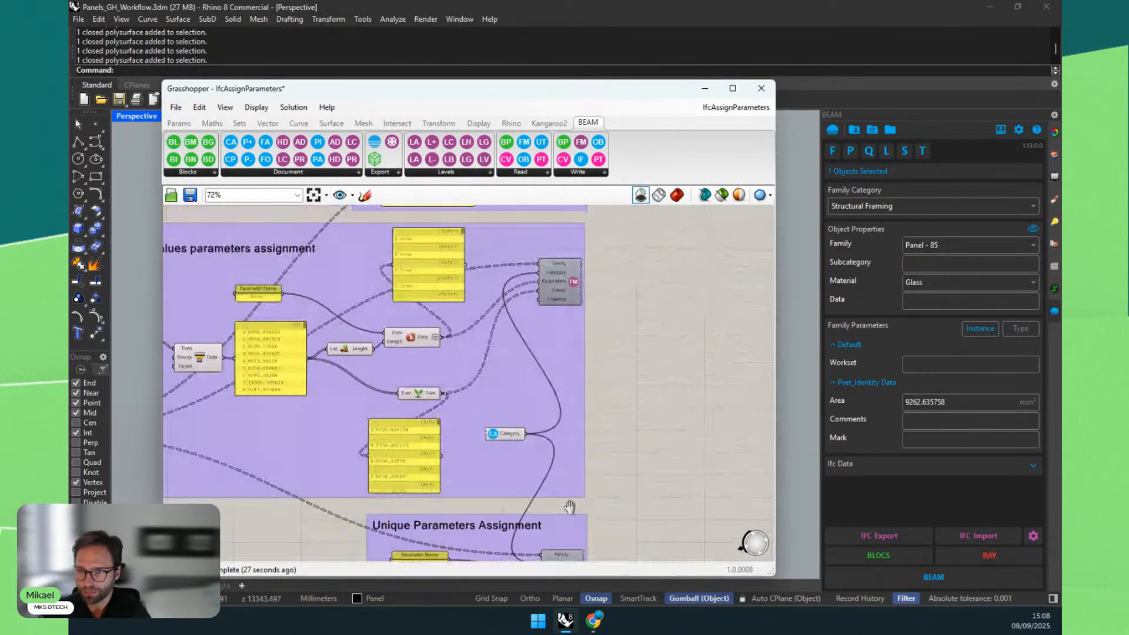
{"action": "scroll", "coordinate": [585, 420], "scroll_direction": "down", "scroll_amount": 2}
{"action": "middle_click", "coordinate": [582, 278]}
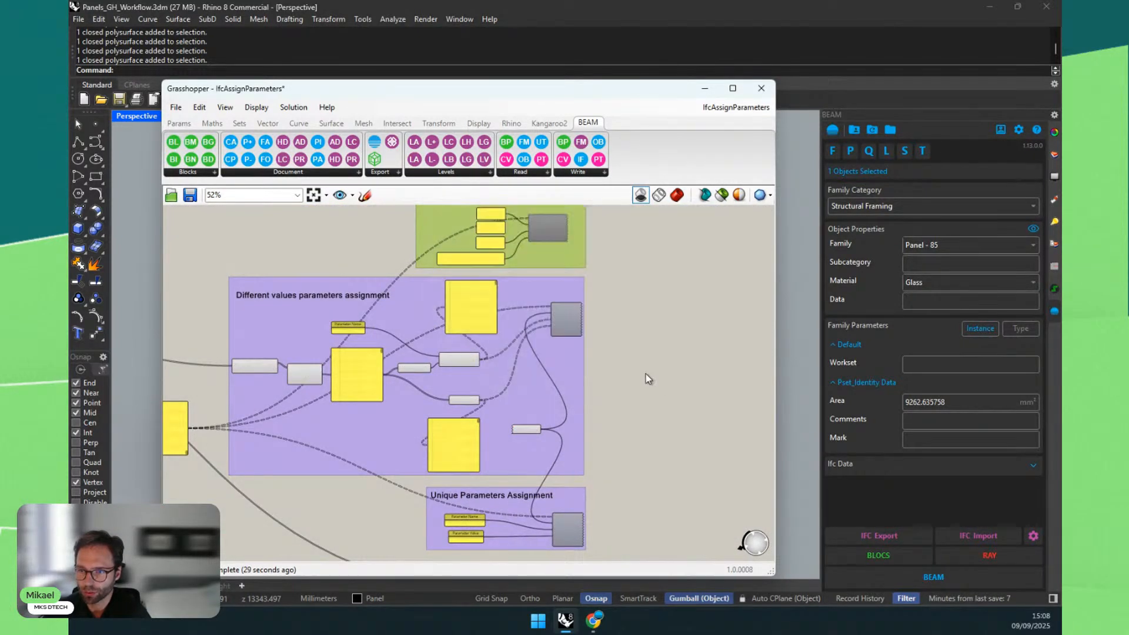
{"action": "scroll", "coordinate": [556, 437], "scroll_direction": "up", "scroll_amount": 3}
{"action": "scroll", "coordinate": [529, 428], "scroll_direction": "up", "scroll_amount": 1}
{"action": "right_click_drag", "start_coordinate": [689, 325], "coordinate": [698, 434]}
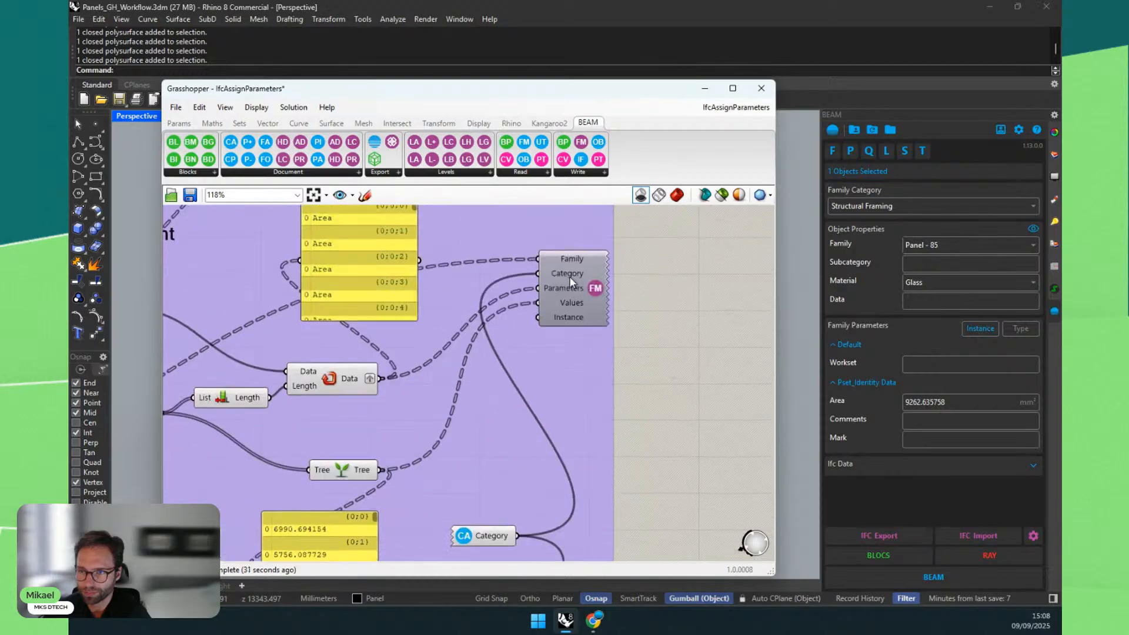
{"action": "scroll", "coordinate": [570, 282], "scroll_direction": "up", "scroll_amount": 2}
{"action": "left_click", "coordinate": [542, 293]}
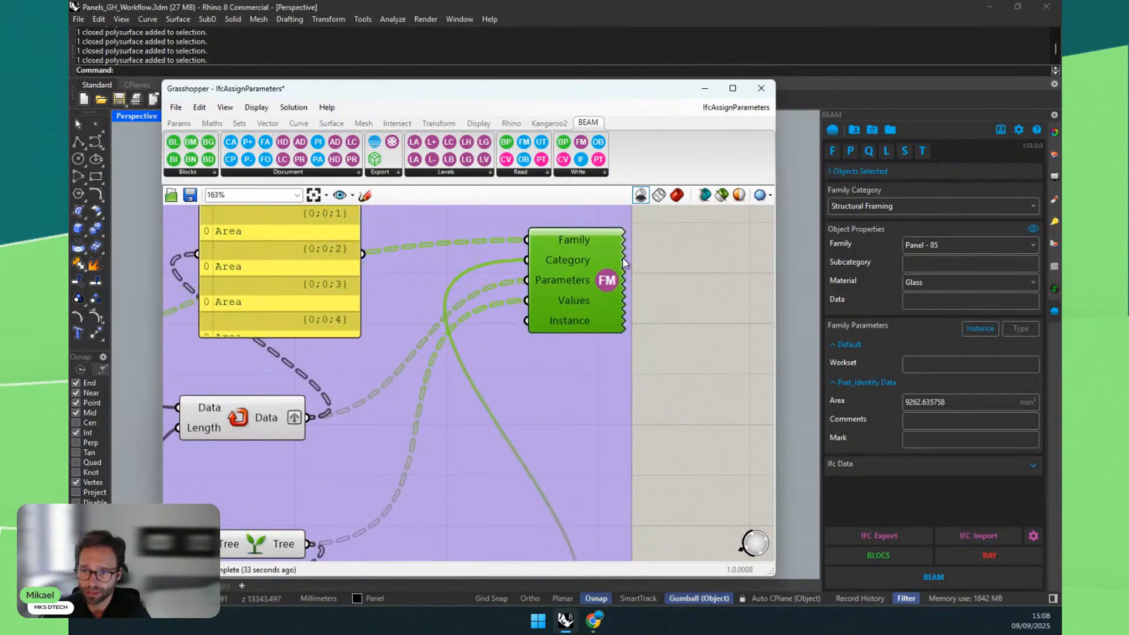
{"action": "scroll", "coordinate": [625, 238], "scroll_direction": "down", "scroll_amount": 6}
{"action": "left_click_drag", "start_coordinate": [613, 513], "coordinate": [611, 504]}
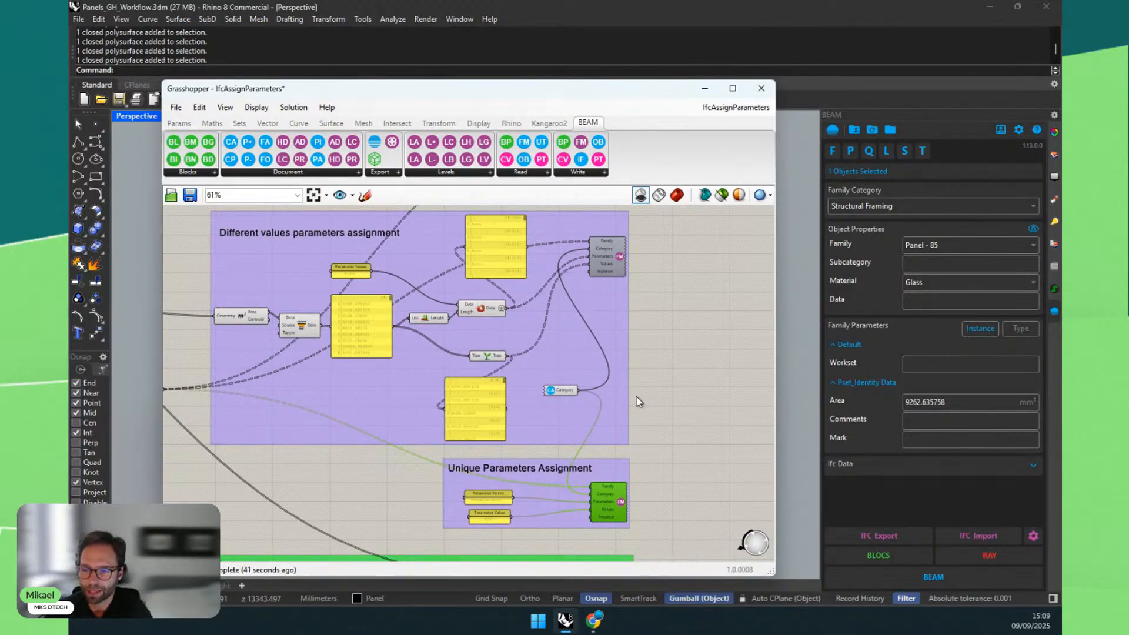
Step: Examine the Category component, its Categories entry among the Document components, and the list of categories it offers
{"action": "scroll", "coordinate": [562, 390], "scroll_direction": "up", "scroll_amount": 6}
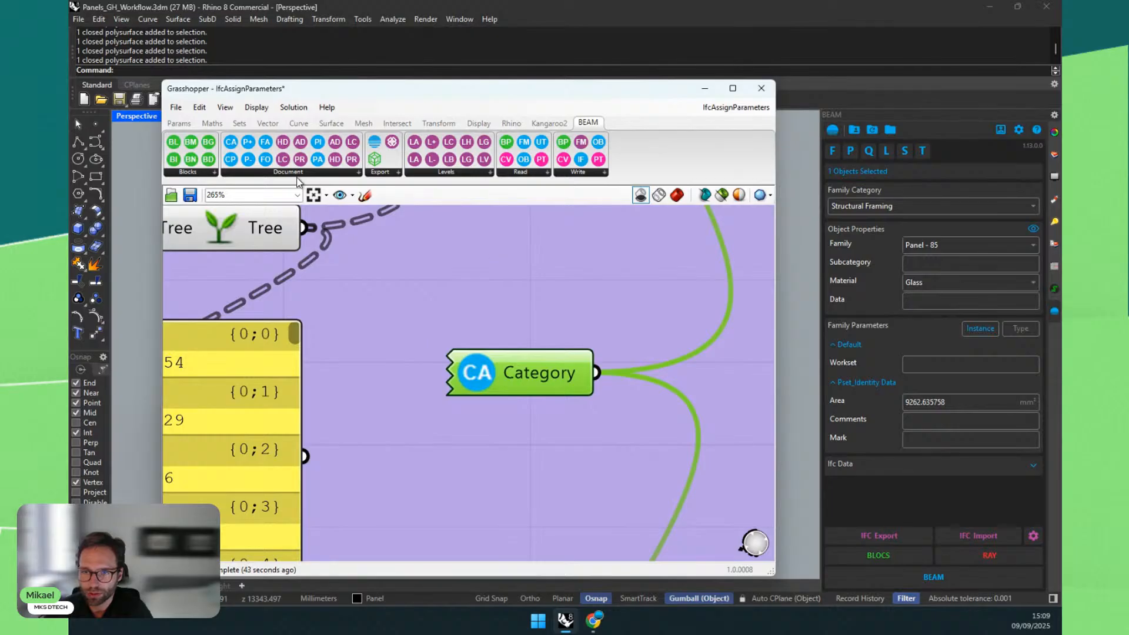
{"action": "left_click", "coordinate": [294, 173]}
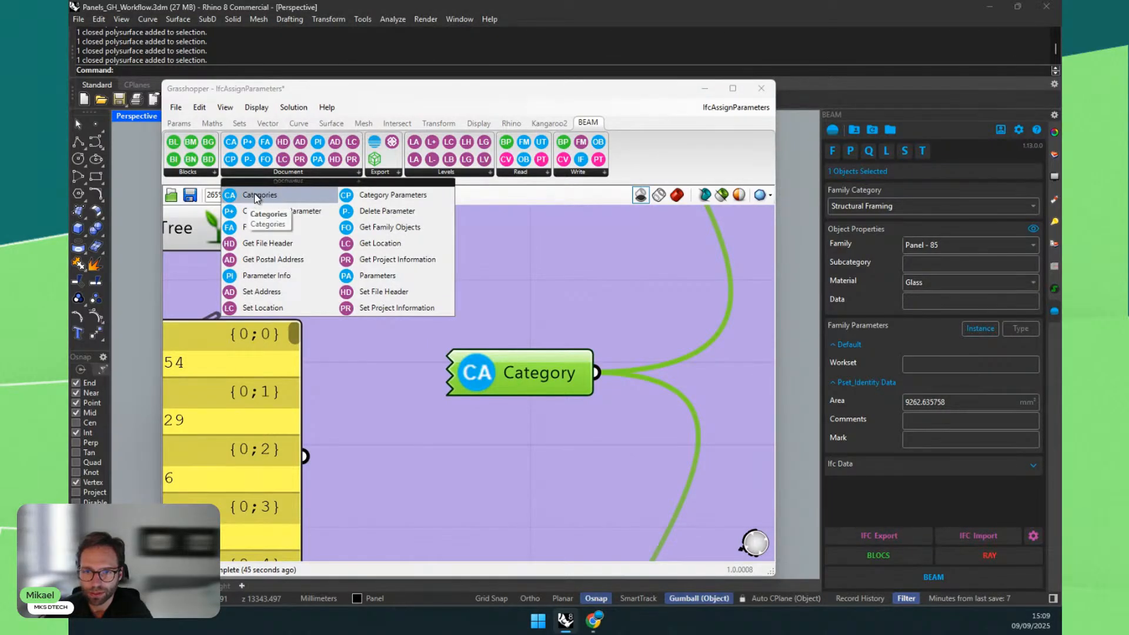
{"action": "left_click", "coordinate": [479, 371]}
{"action": "right_click", "coordinate": [478, 373]}
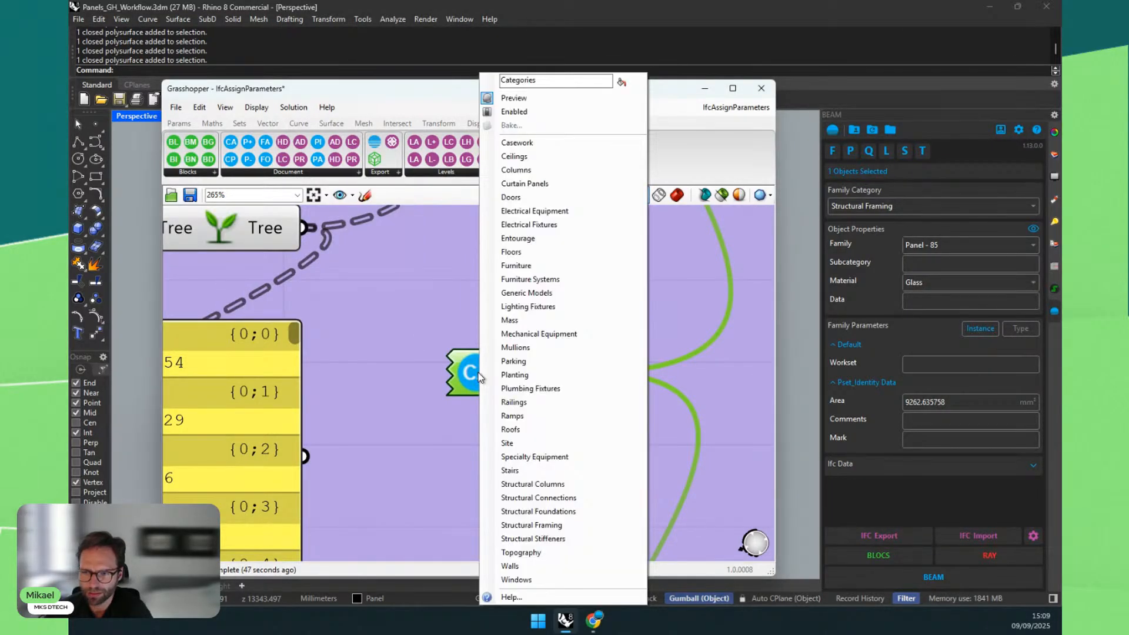
{"action": "left_click", "coordinate": [429, 376]}
{"action": "right_click", "coordinate": [476, 374]}
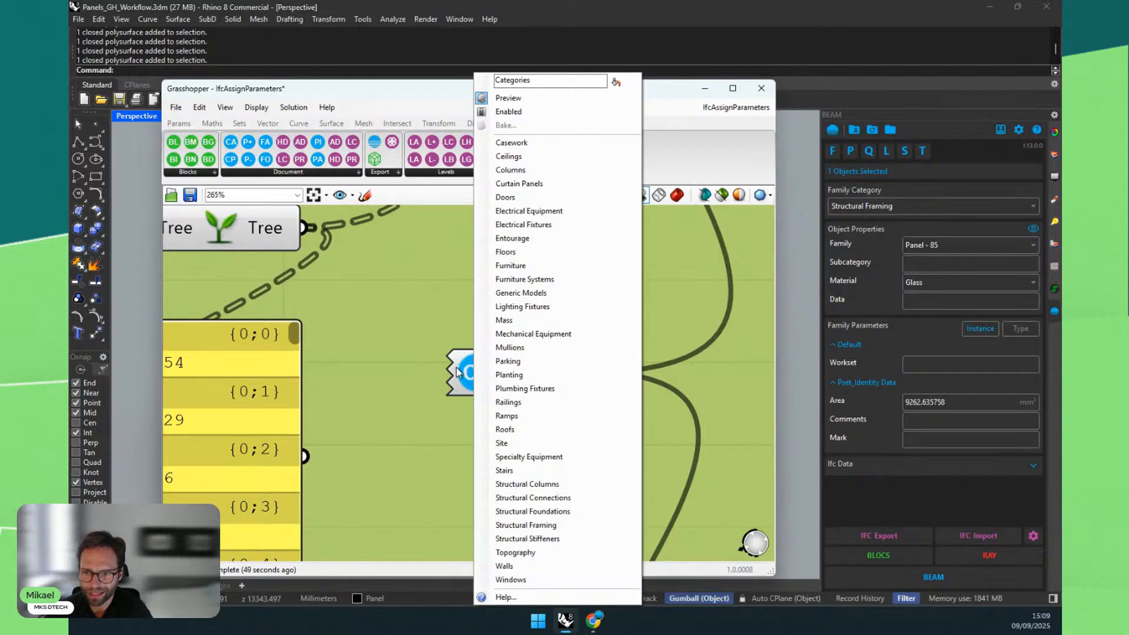
{"action": "left_click", "coordinate": [457, 372]}
{"action": "scroll", "coordinate": [475, 375], "scroll_direction": "down", "scroll_amount": 5}
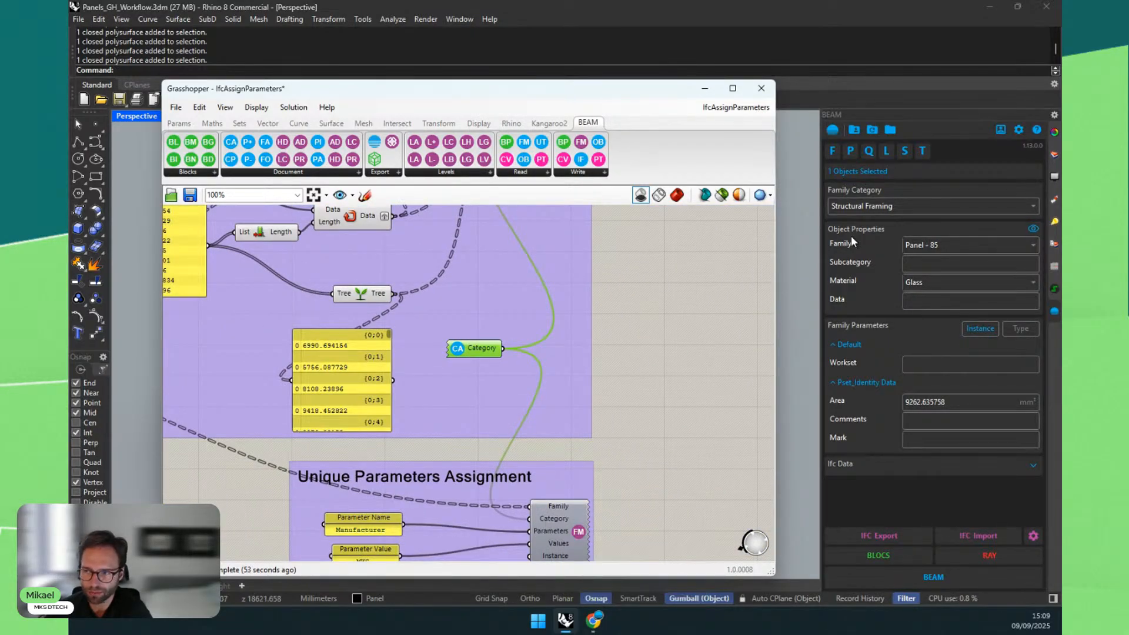
Step: Try Lighting Fixtures and Furniture as the family category in the Category component
{"action": "right_click", "coordinate": [466, 352]}
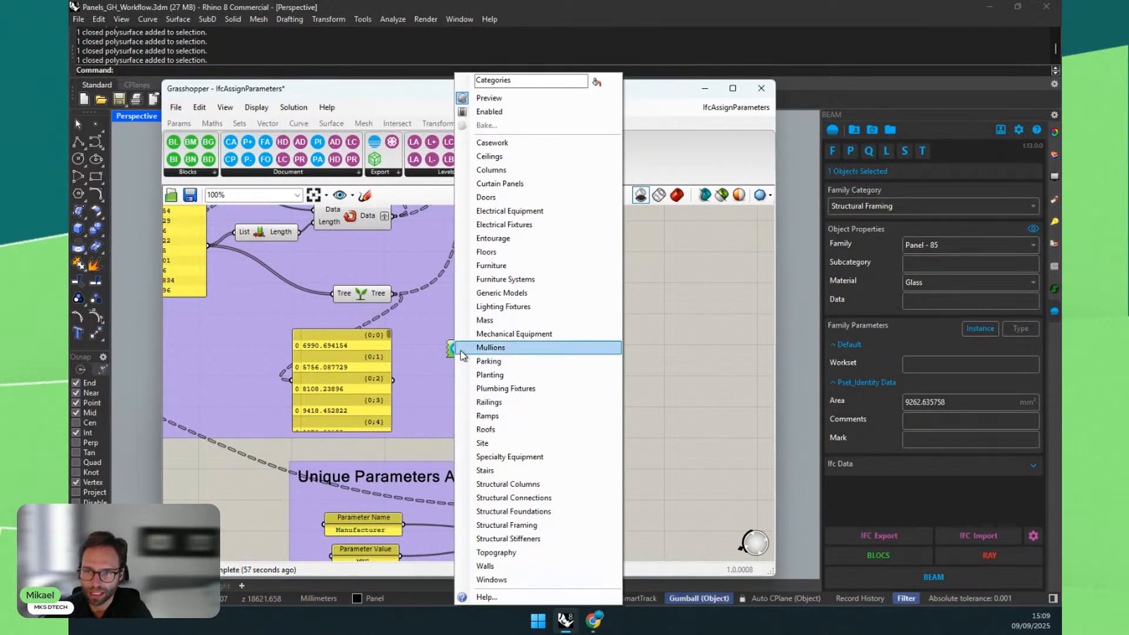
{"action": "left_click", "coordinate": [497, 308]}
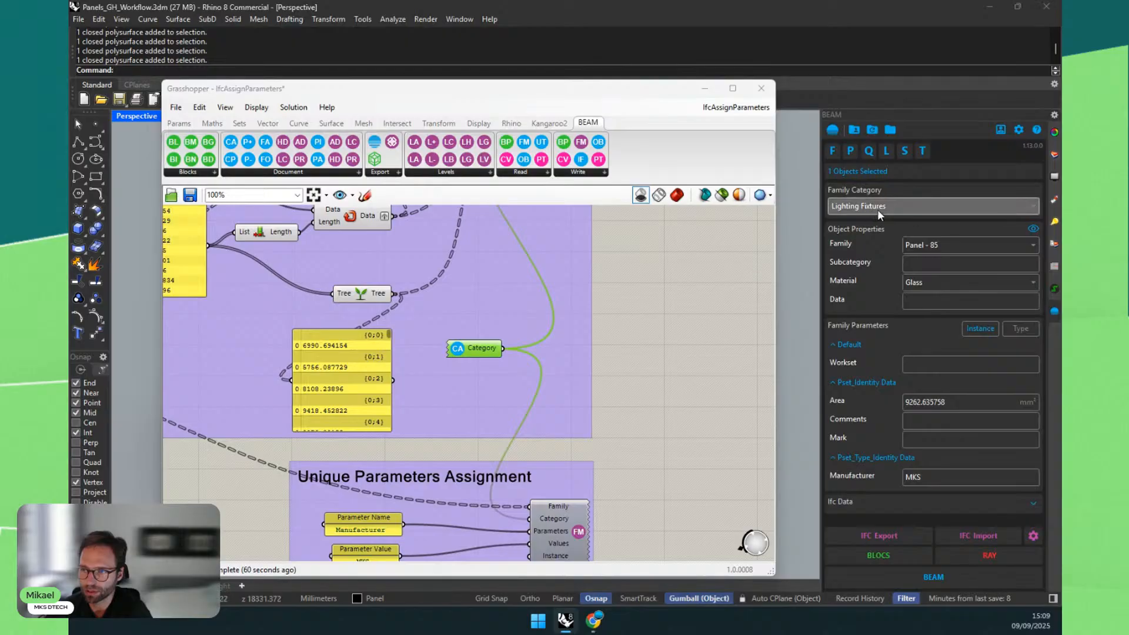
{"action": "right_click", "coordinate": [464, 348]}
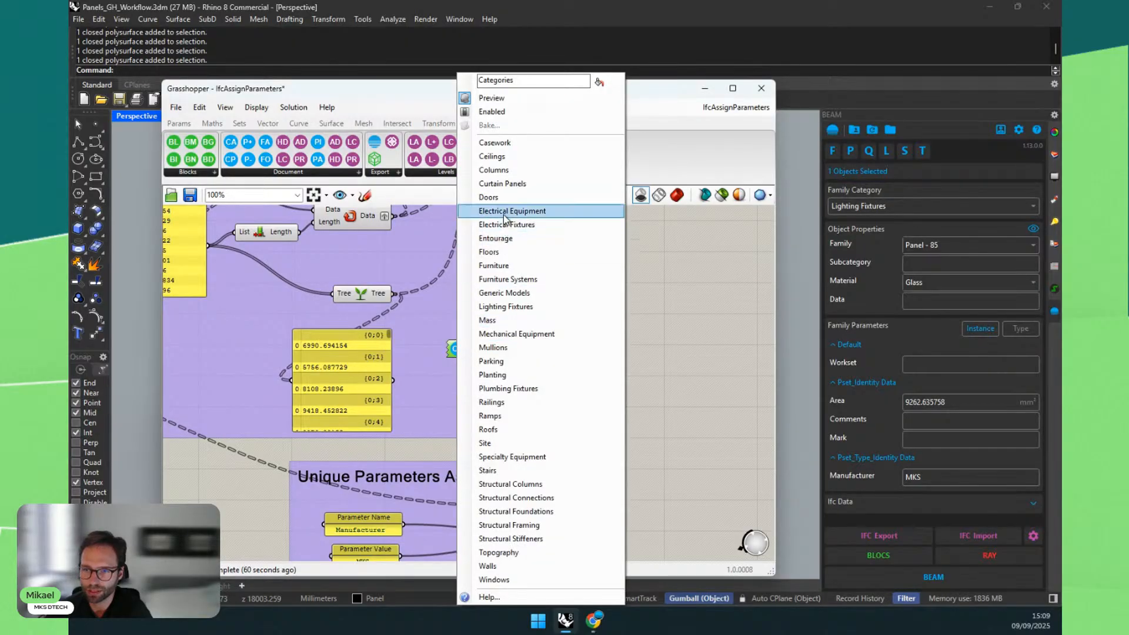
{"action": "left_click", "coordinate": [494, 265]}
Step: Set the Category component back to Structural Framing
{"action": "right_click", "coordinate": [465, 349]}
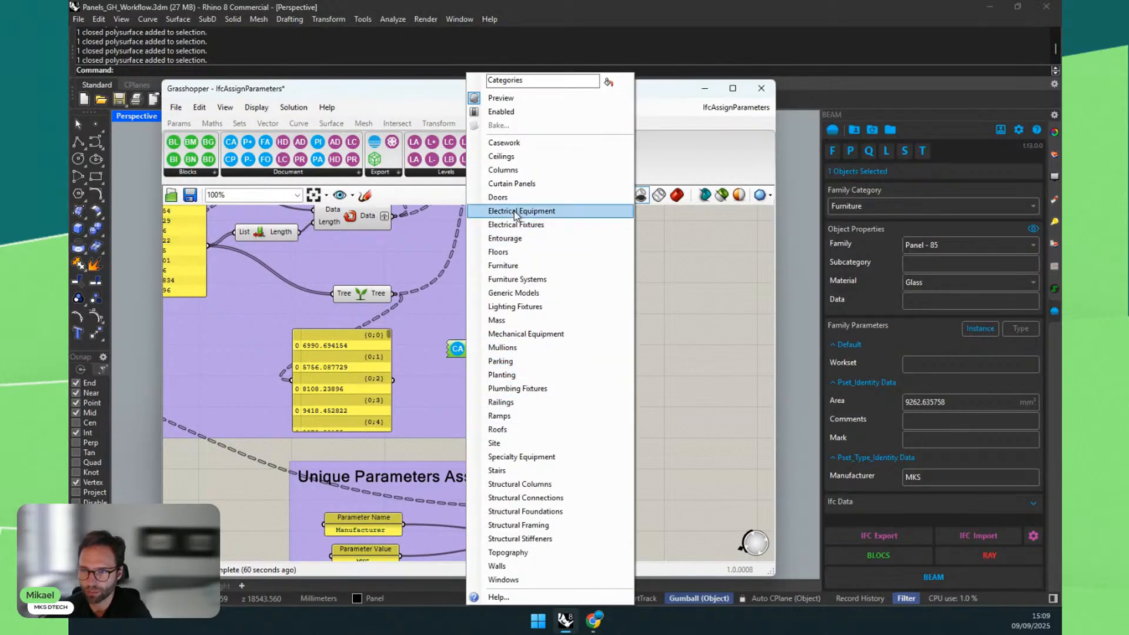
{"action": "left_click", "coordinate": [505, 525]}
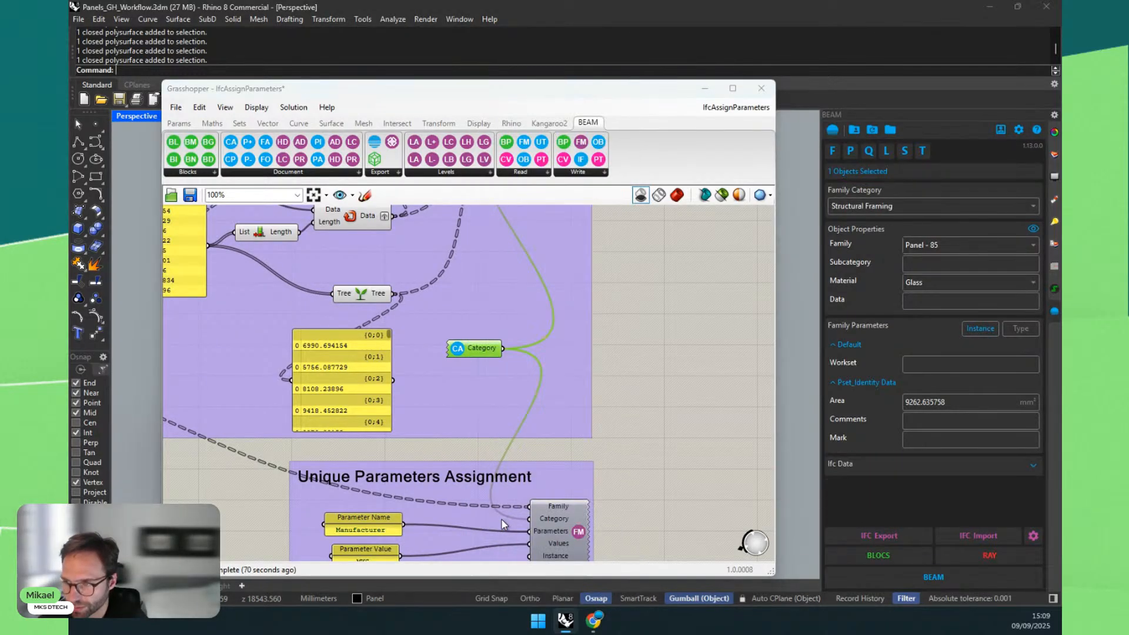
Step: Review the Category component's available options and the Category input it feeds in the Unique Parameters Assignment group
{"action": "right_click", "coordinate": [460, 350]}
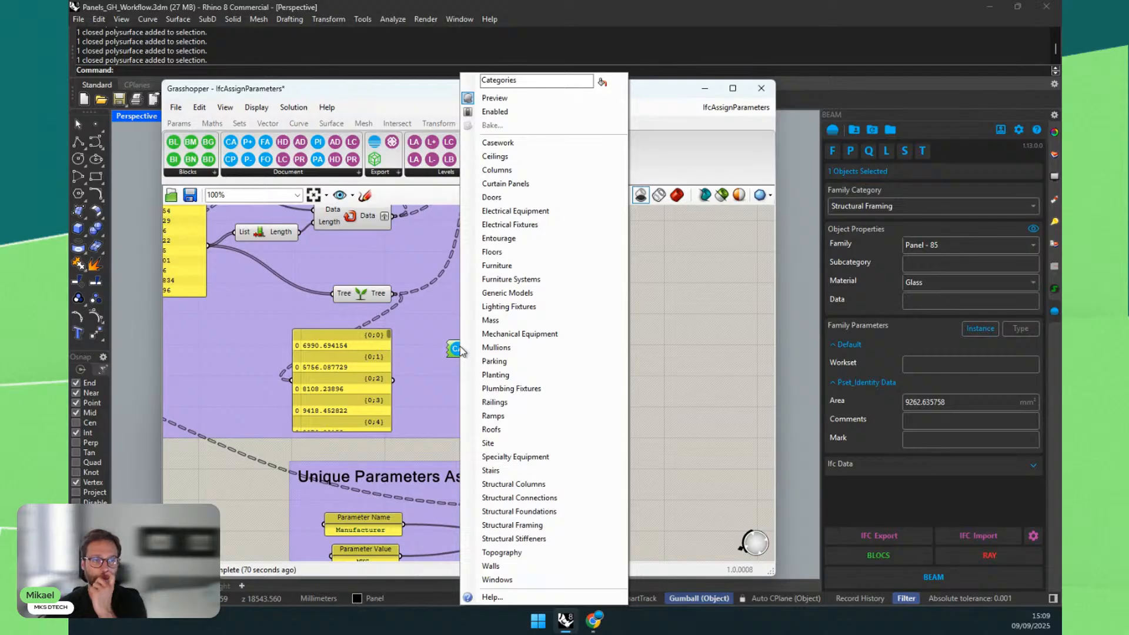
{"action": "left_click", "coordinate": [712, 315]}
{"action": "right_click_drag", "start_coordinate": [616, 463], "coordinate": [601, 323]}
{"action": "scroll", "coordinate": [532, 375], "scroll_direction": "up", "scroll_amount": 5}
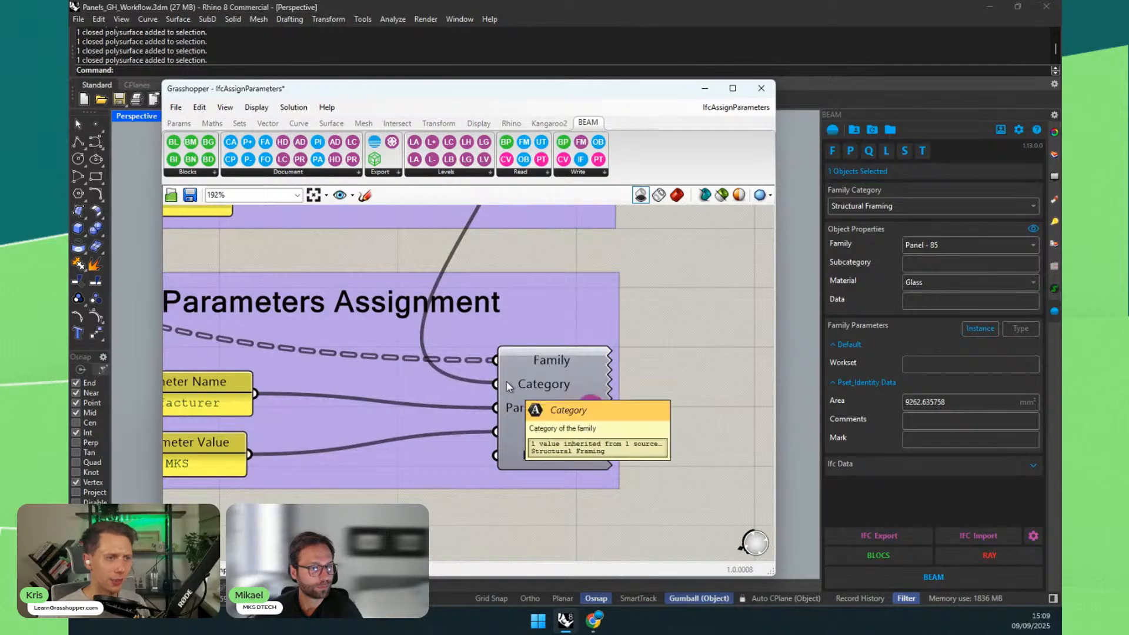
{"action": "right_click_drag", "start_coordinate": [695, 260], "coordinate": [646, 404]}
{"action": "scroll", "coordinate": [646, 404], "scroll_direction": "down", "scroll_amount": 1}
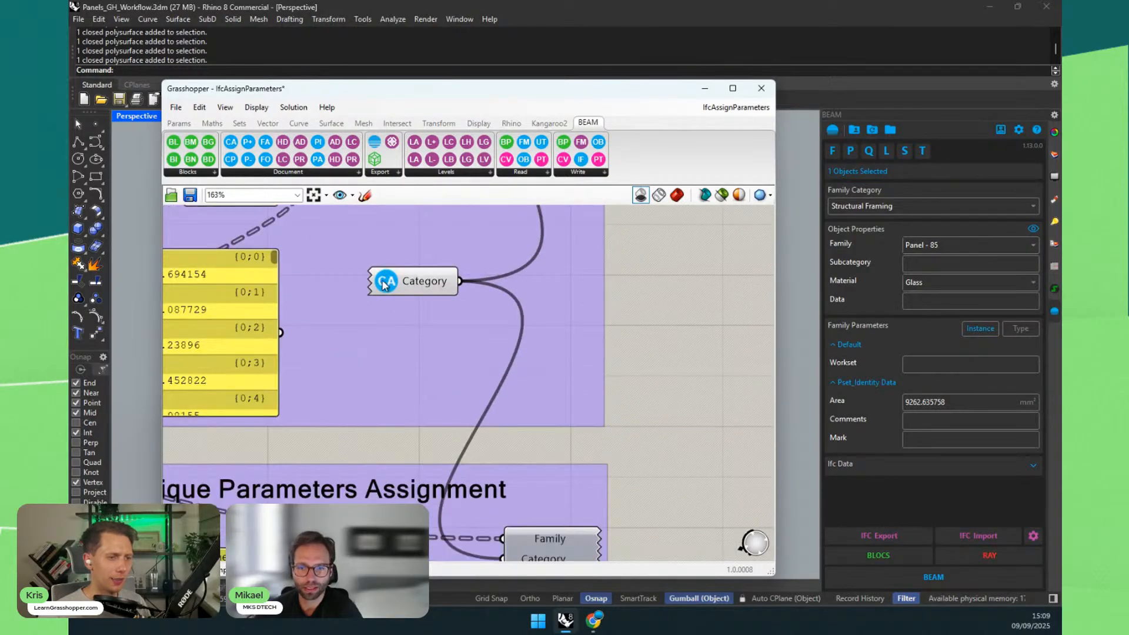
{"action": "right_click", "coordinate": [385, 281]}
{"action": "left_click", "coordinate": [663, 393]}
Step: Add a text panel reading Generic Models and connect it to the Category input in the Unique Parameters Assignment group
{"action": "right_click_drag", "start_coordinate": [456, 448], "coordinate": [520, 330]}
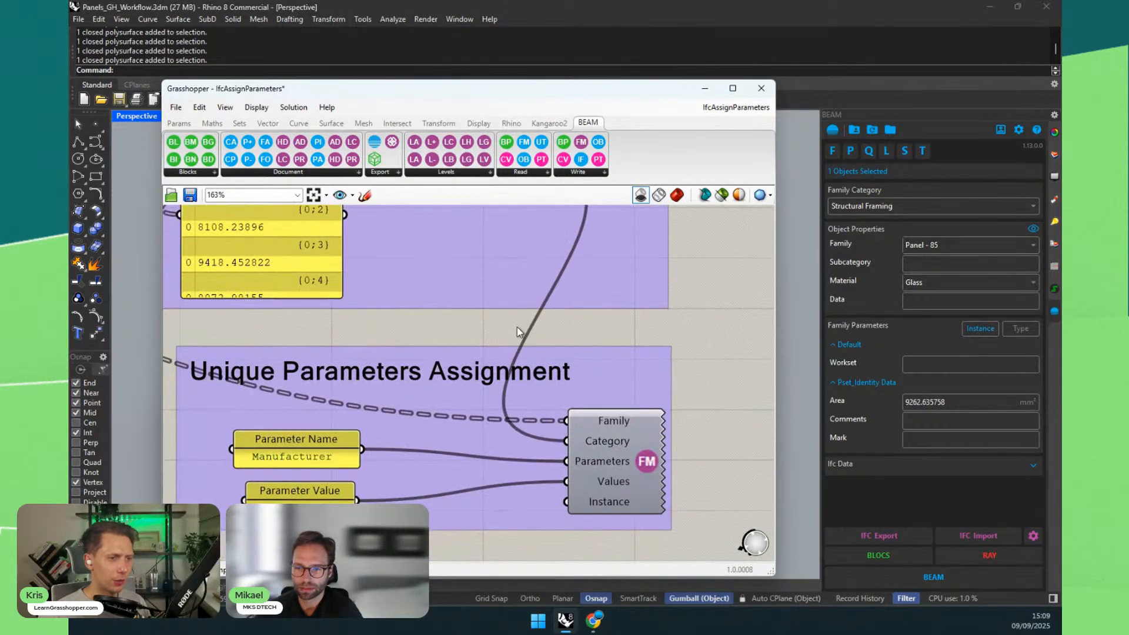
{"action": "double_click", "coordinate": [445, 324]}
{"action": "type", "text": "//G"}
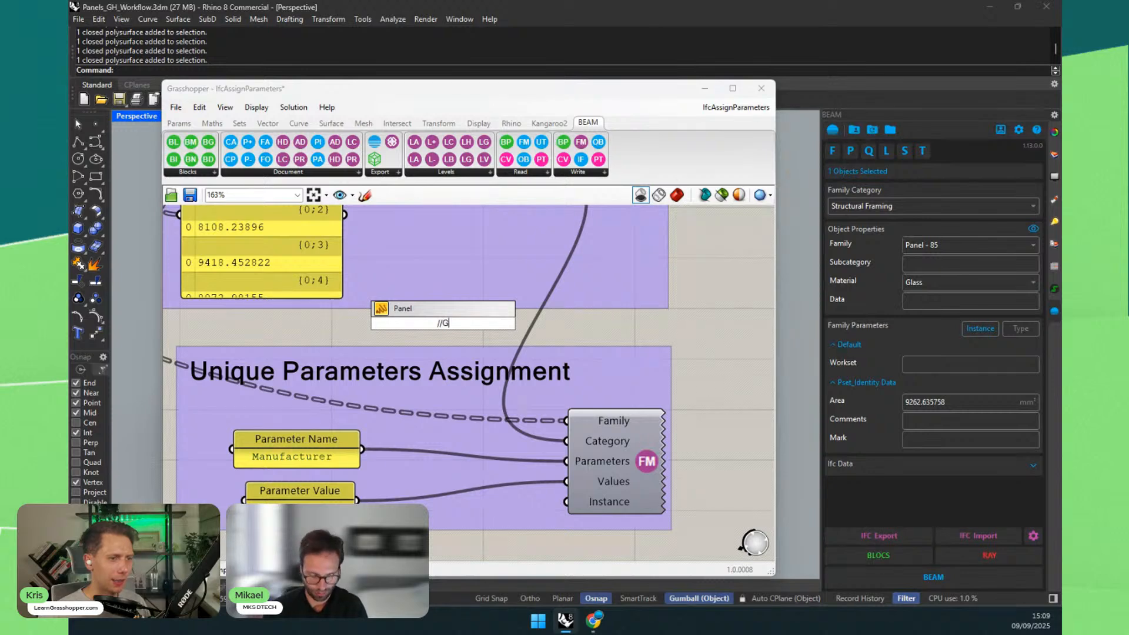
{"action": "type", "text": "eneric Models"}
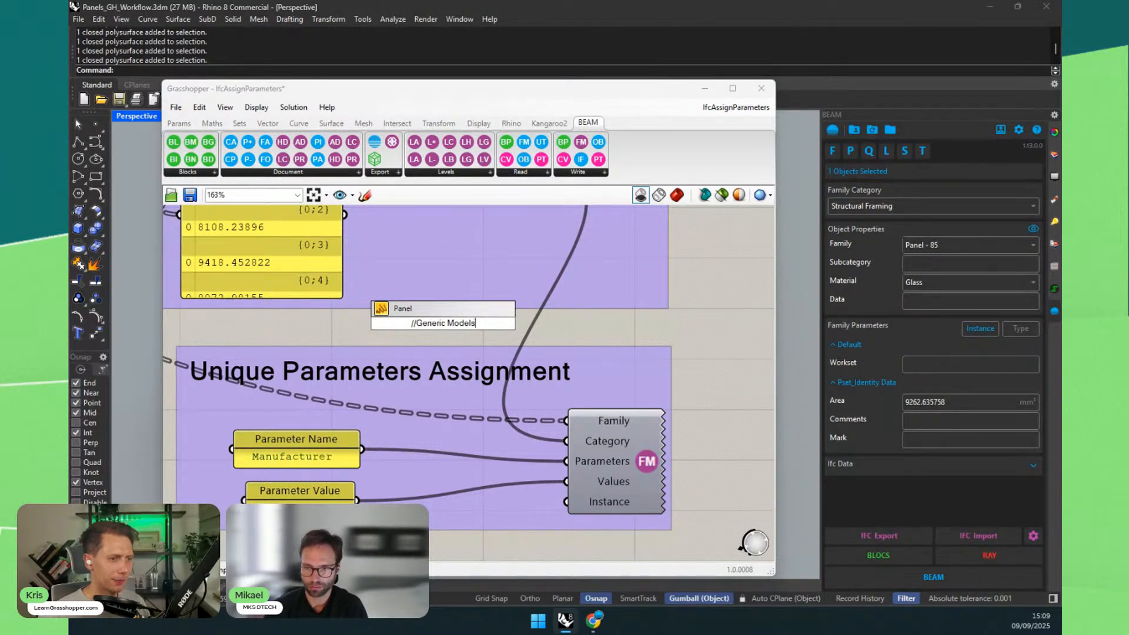
{"action": "key", "text": "Return"}
{"action": "left_click_drag", "start_coordinate": [502, 323], "coordinate": [567, 441]}
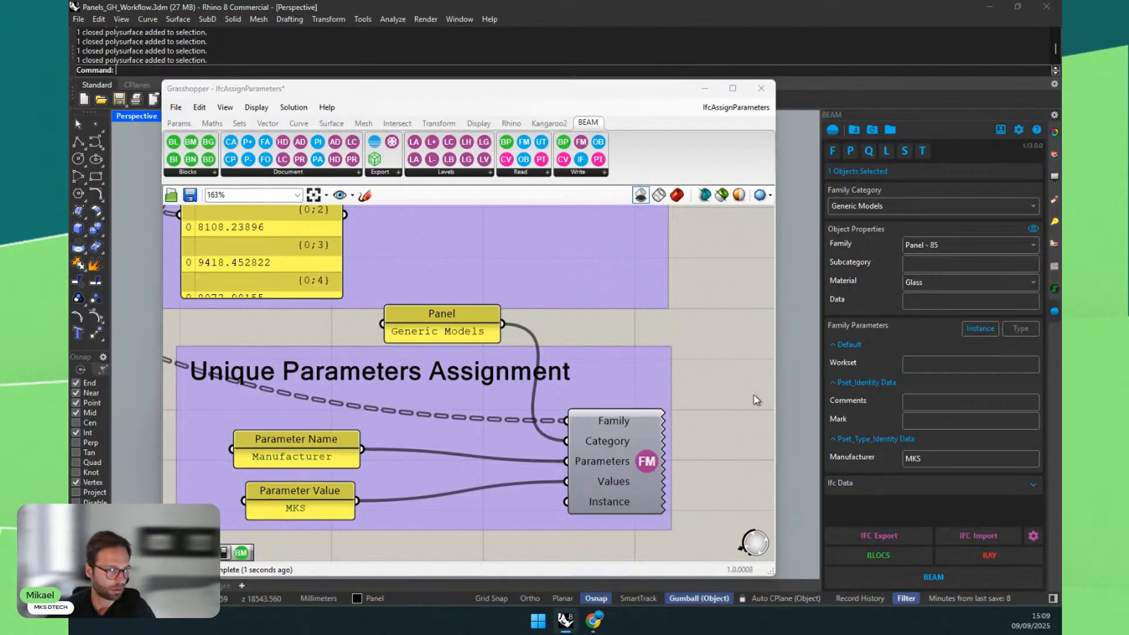
Step: Reconnect the Category component to the Category input in the Unique Parameters Assignment group and delete the Generic Models panel
{"action": "scroll", "coordinate": [715, 381], "scroll_direction": "down", "scroll_amount": 3}
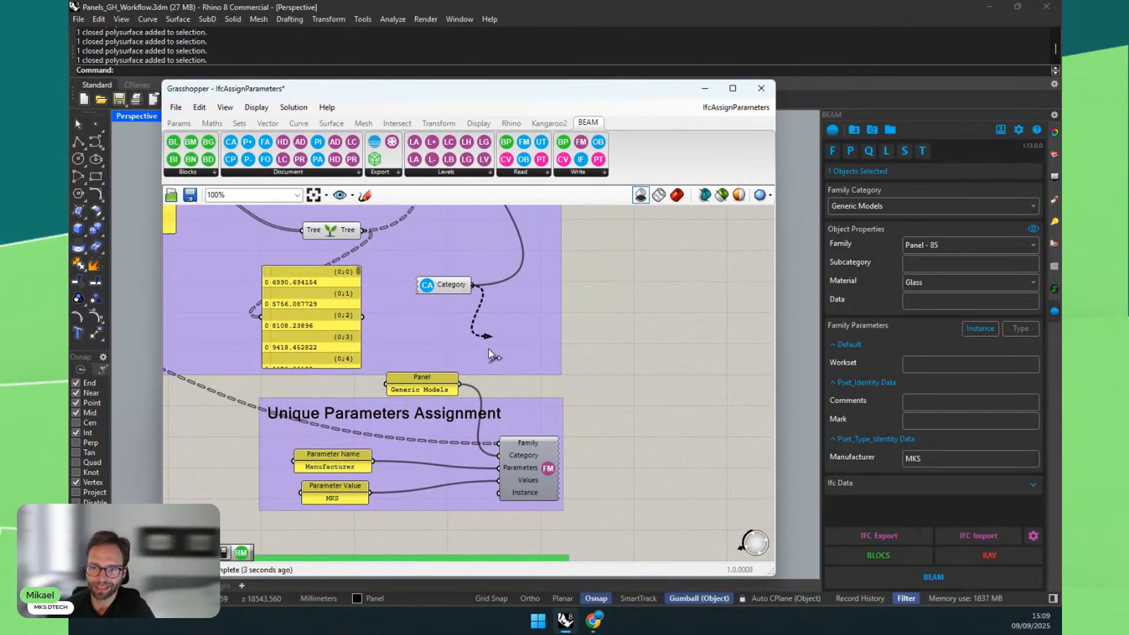
{"action": "left_click_drag", "start_coordinate": [488, 349], "coordinate": [511, 453]}
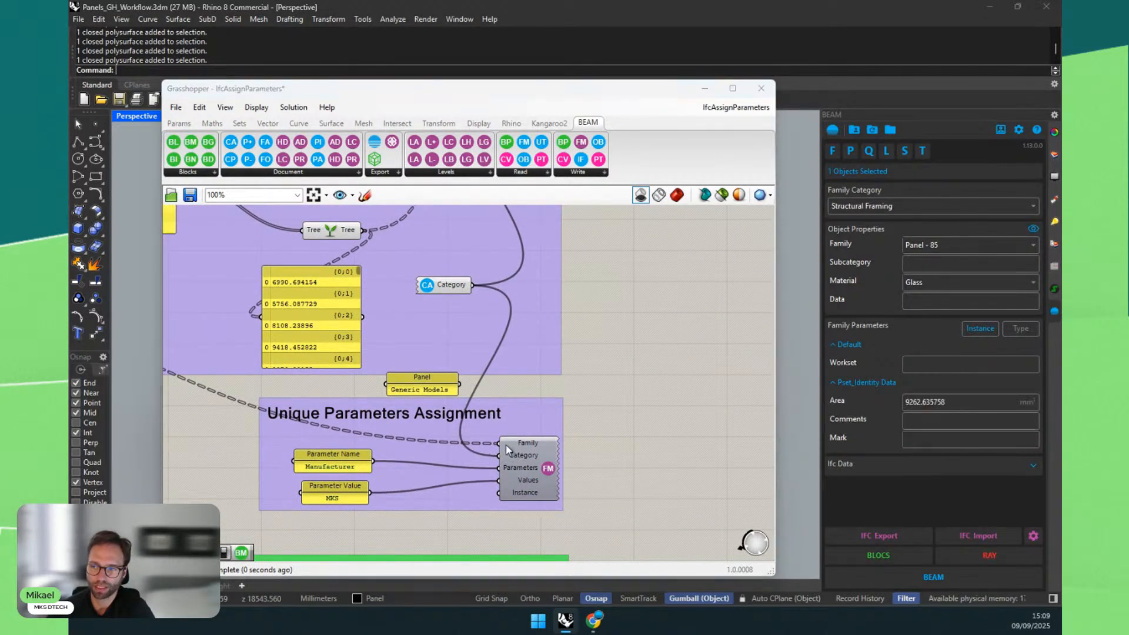
{"action": "left_click", "coordinate": [415, 379]}
{"action": "scroll", "coordinate": [435, 385], "scroll_direction": "up", "scroll_amount": 4}
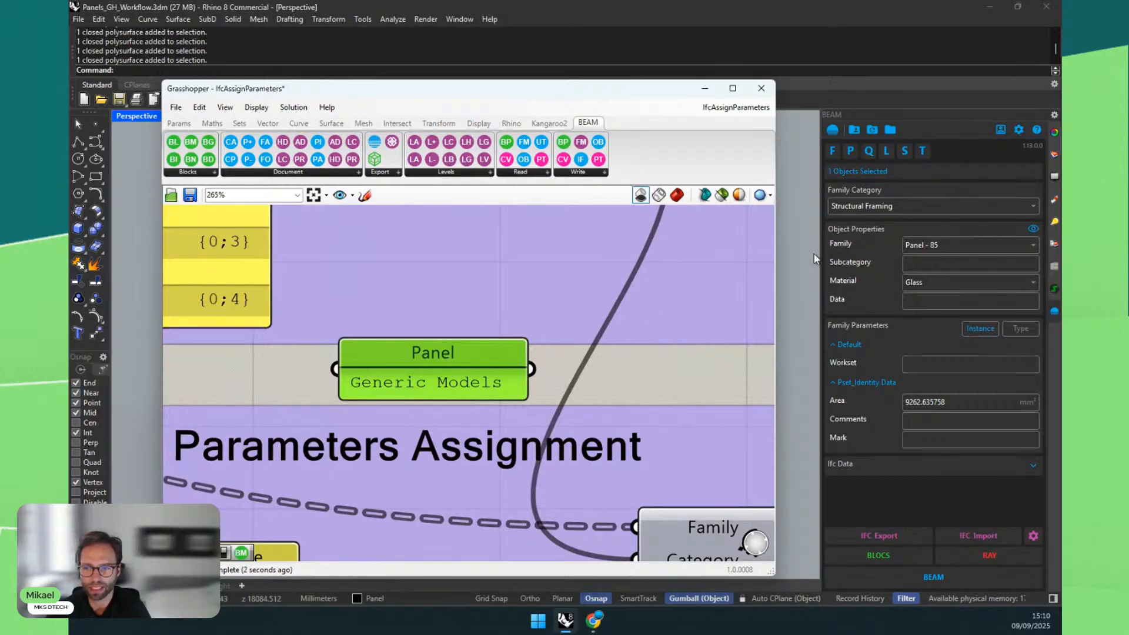
{"action": "left_click", "coordinate": [863, 205]}
{"action": "left_click", "coordinate": [863, 203]}
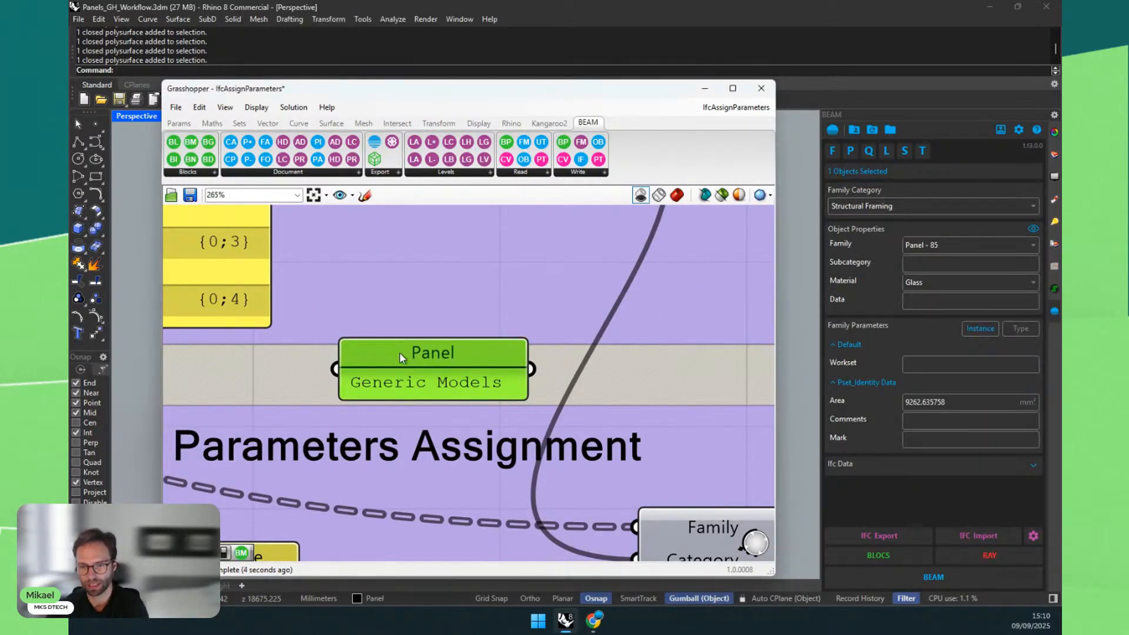
{"action": "key", "text": "Delete"}
{"action": "scroll", "coordinate": [400, 357], "scroll_direction": "down", "scroll_amount": 6}
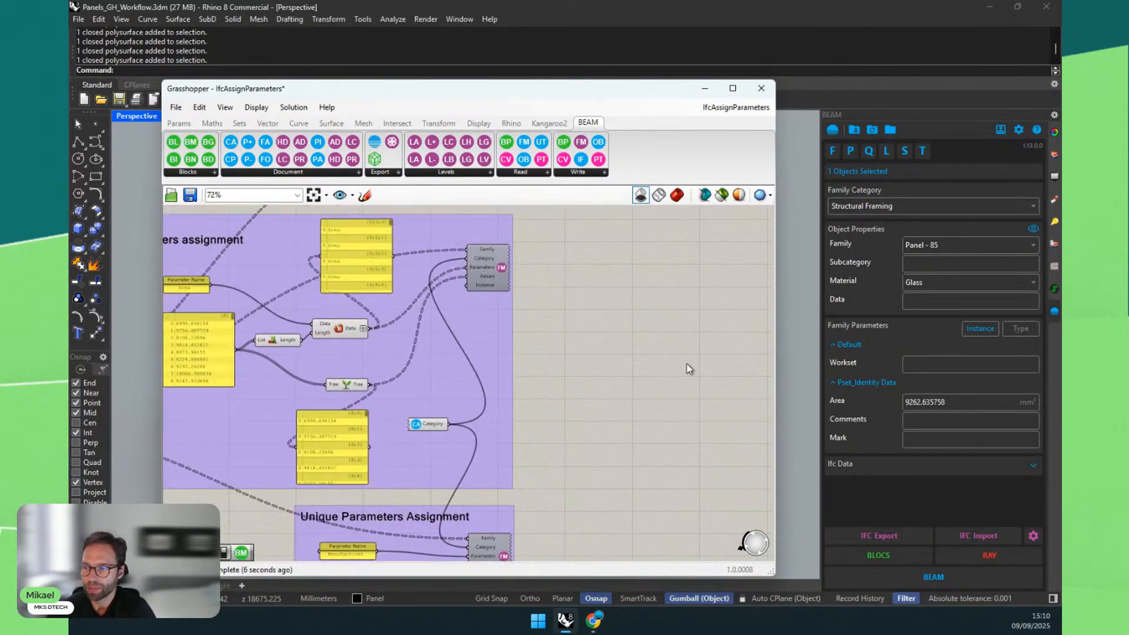
Step: Expand the selected panel's Ifc Data and compare it with the IfcType / Predefined Type and Description group
{"action": "left_click", "coordinate": [1033, 466]}
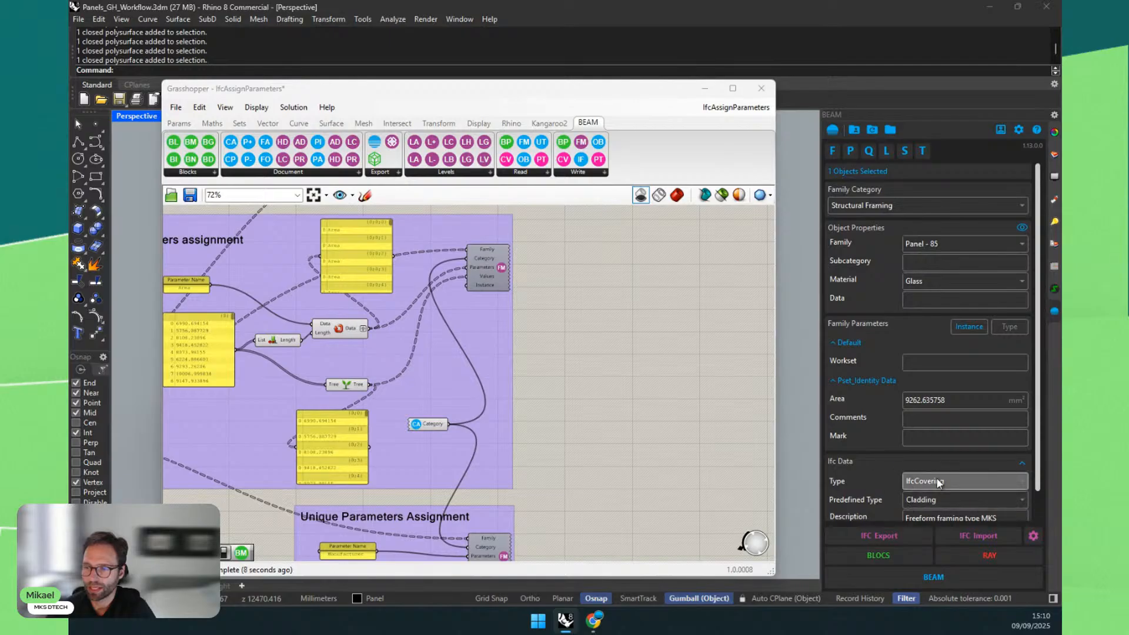
{"action": "scroll", "coordinate": [936, 477], "scroll_direction": "down", "scroll_amount": 1}
{"action": "scroll", "coordinate": [729, 459], "scroll_direction": "up", "scroll_amount": 3}
{"action": "scroll", "coordinate": [487, 374], "scroll_direction": "down", "scroll_amount": 2}
{"action": "right_click_drag", "start_coordinate": [615, 423], "coordinate": [654, 569]}
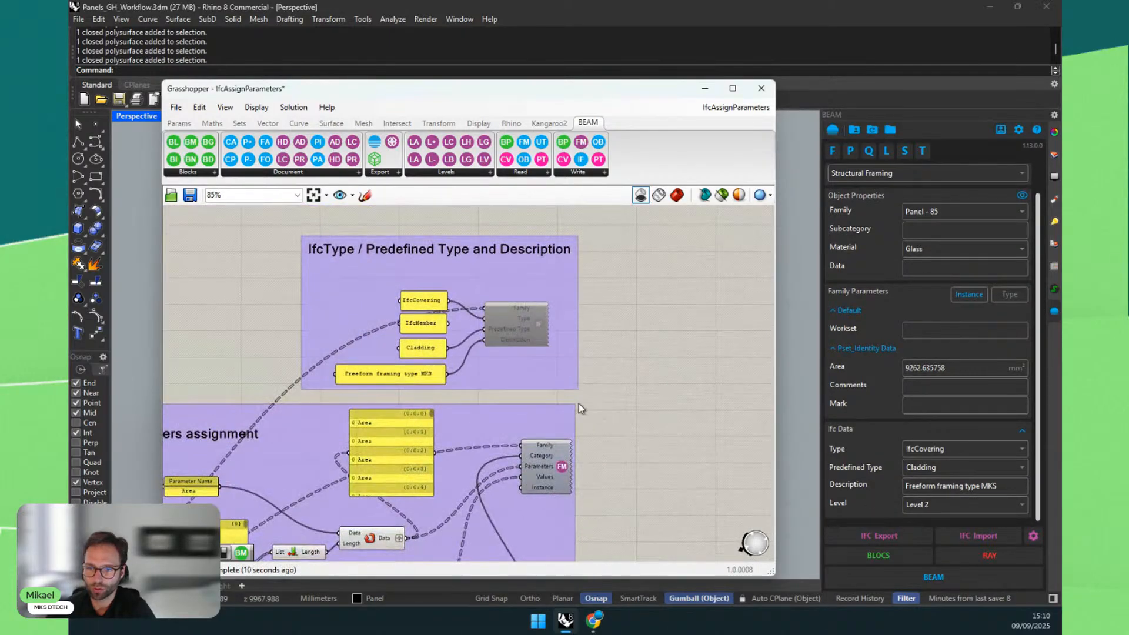
Step: Trace the panel names list to the Family inputs of the parameter assignment and IfcType groups
{"action": "scroll", "coordinate": [578, 404], "scroll_direction": "down", "scroll_amount": 3}
{"action": "right_click_drag", "start_coordinate": [556, 425], "coordinate": [616, 334]}
{"action": "right_click_drag", "start_coordinate": [241, 401], "coordinate": [253, 397]}
{"action": "scroll", "coordinate": [254, 396], "scroll_direction": "up", "scroll_amount": 4}
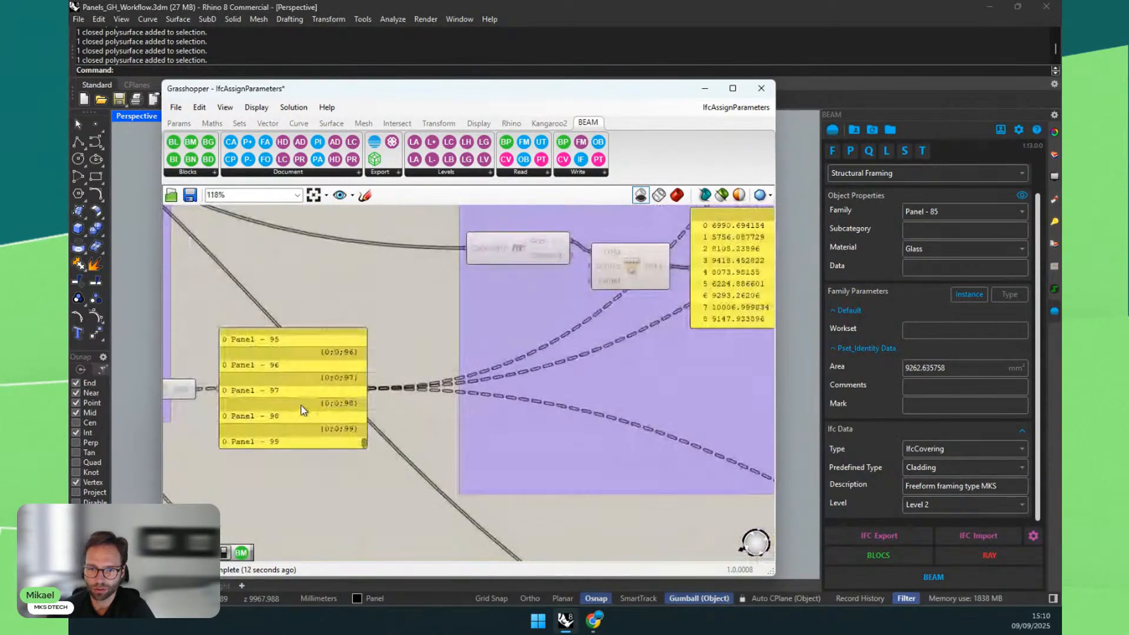
{"action": "left_click", "coordinate": [263, 380]}
{"action": "scroll", "coordinate": [288, 344], "scroll_direction": "down", "scroll_amount": 4}
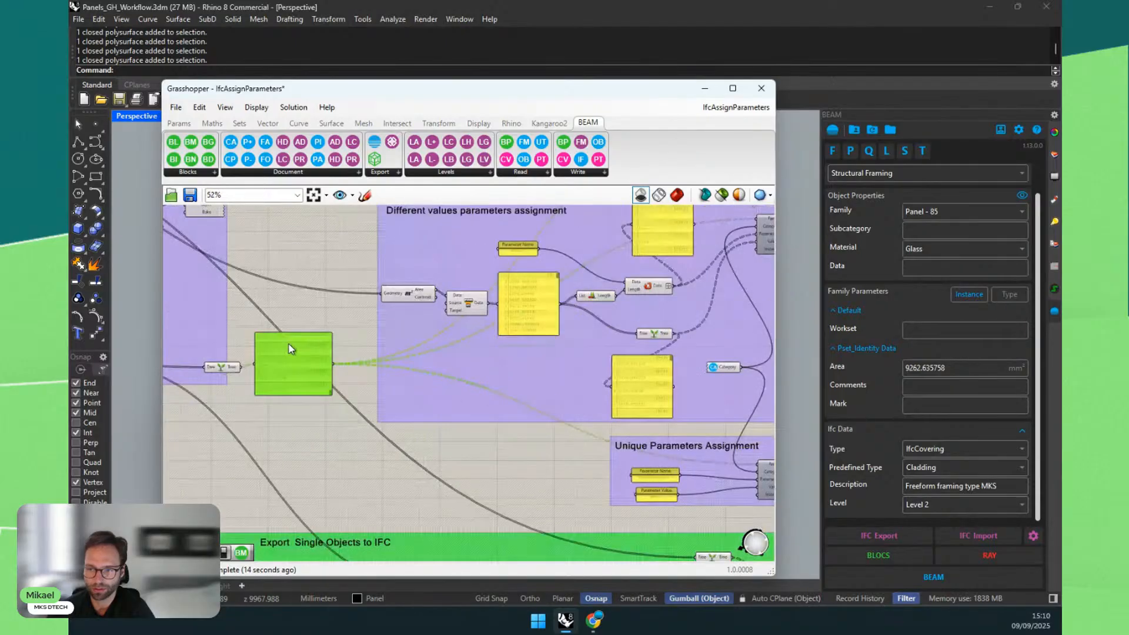
{"action": "right_click_drag", "start_coordinate": [288, 344], "coordinate": [211, 349]}
{"action": "scroll", "coordinate": [696, 231], "scroll_direction": "up", "scroll_amount": 7}
{"action": "right_click_drag", "start_coordinate": [673, 279], "coordinate": [571, 371]}
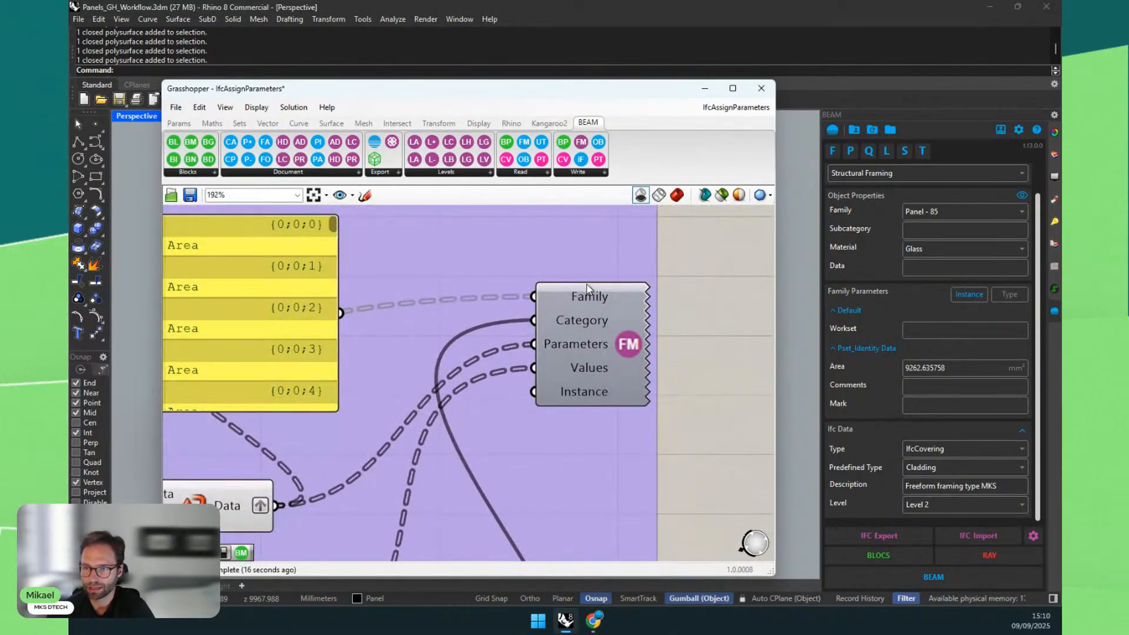
{"action": "scroll", "coordinate": [570, 292], "scroll_direction": "down", "scroll_amount": 3}
{"action": "right_click_drag", "start_coordinate": [515, 274], "coordinate": [568, 460]}
{"action": "scroll", "coordinate": [524, 311], "scroll_direction": "up", "scroll_amount": 1}
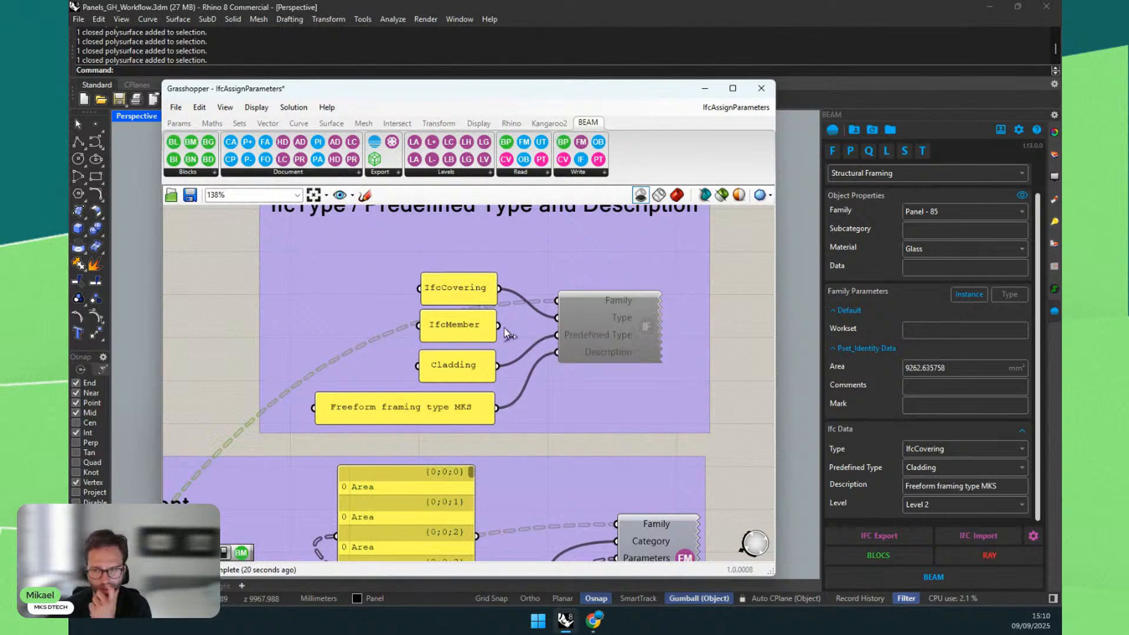
Step: Enable the Set Ifc Family Parameters component in the IfcType / Predefined Type and Description group
{"action": "left_click", "coordinate": [574, 171]}
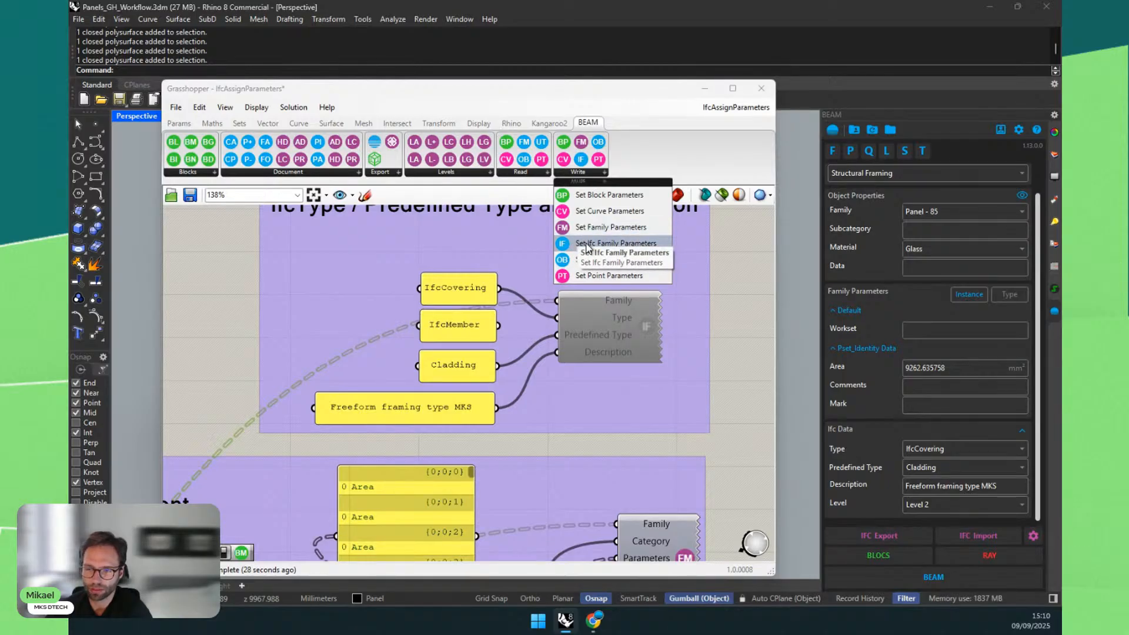
{"action": "left_click", "coordinate": [646, 324]}
{"action": "right_click", "coordinate": [649, 325]}
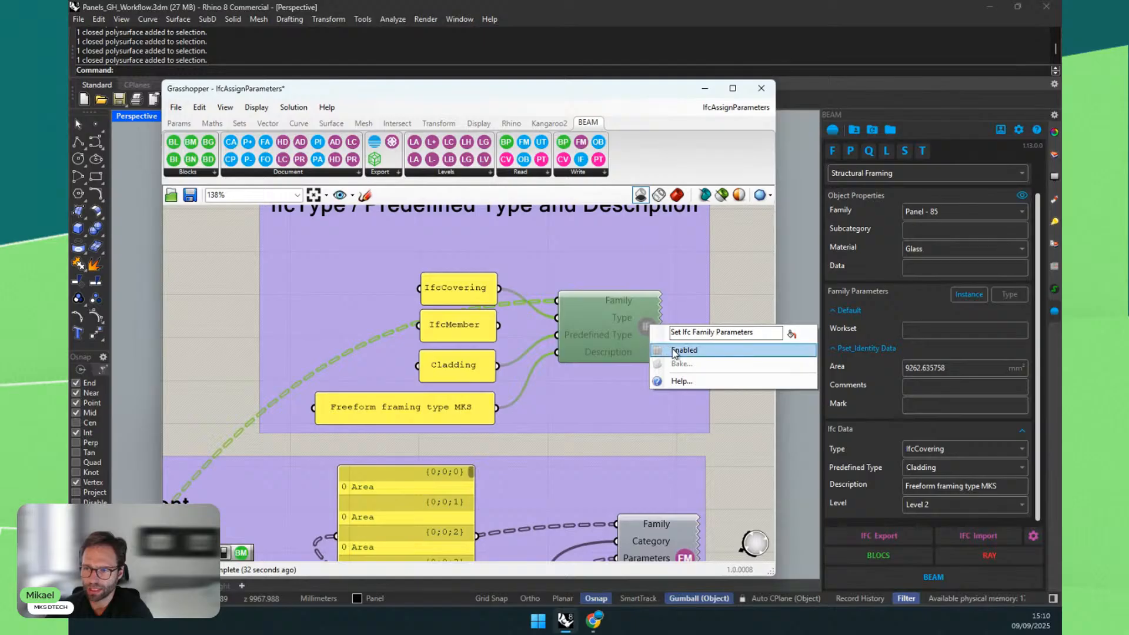
{"action": "left_click", "coordinate": [675, 351]}
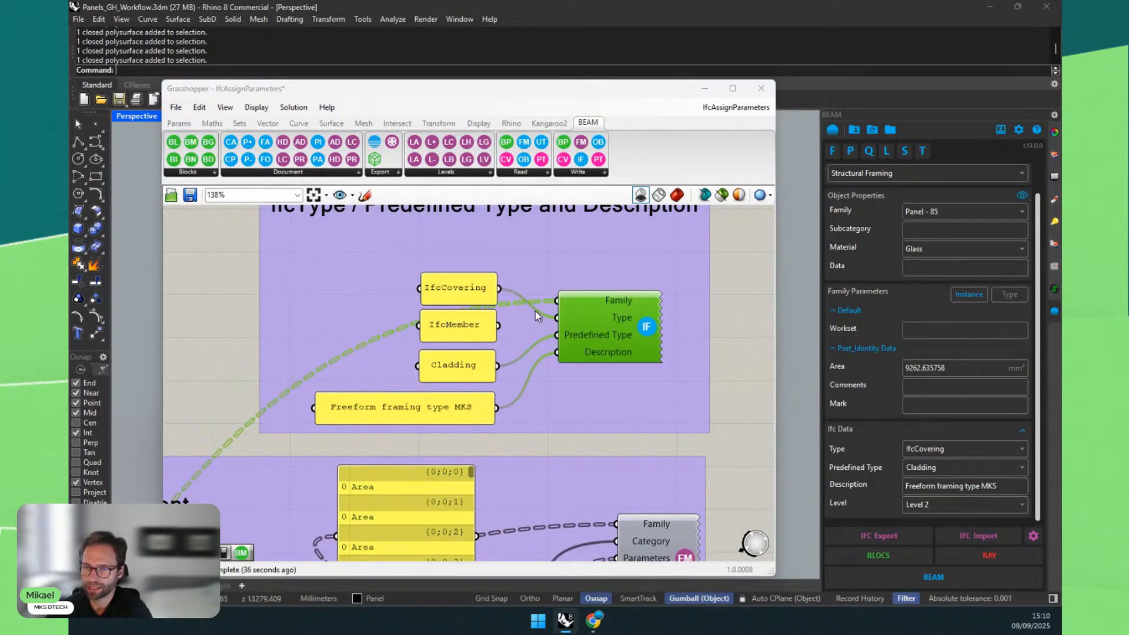
Step: Move the IfcCovering panel slightly up and connect the IfcMember panel to the Type input in its place
{"action": "left_click", "coordinate": [459, 288]}
{"action": "left_click_drag", "start_coordinate": [458, 288], "coordinate": [455, 272]}
{"action": "left_click_drag", "start_coordinate": [461, 321], "coordinate": [549, 316]}
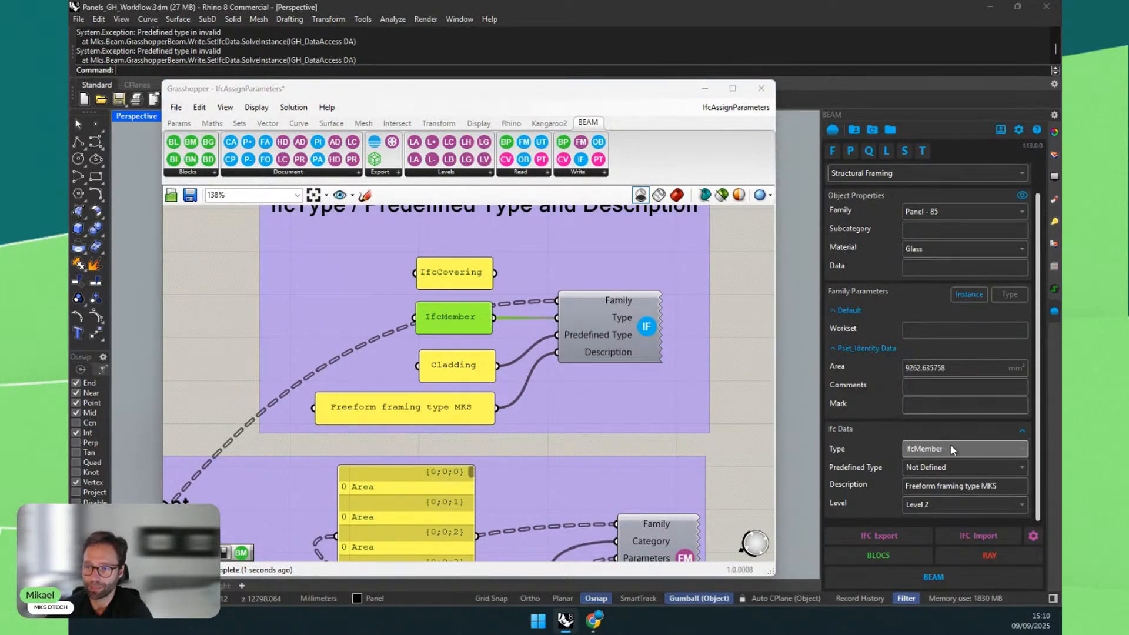
Step: Reconnect the IfcCovering panel to the Type input and shift the Cladding panel slightly
{"action": "left_click_drag", "start_coordinate": [496, 272], "coordinate": [553, 320]}
{"action": "left_click", "coordinate": [449, 362]}
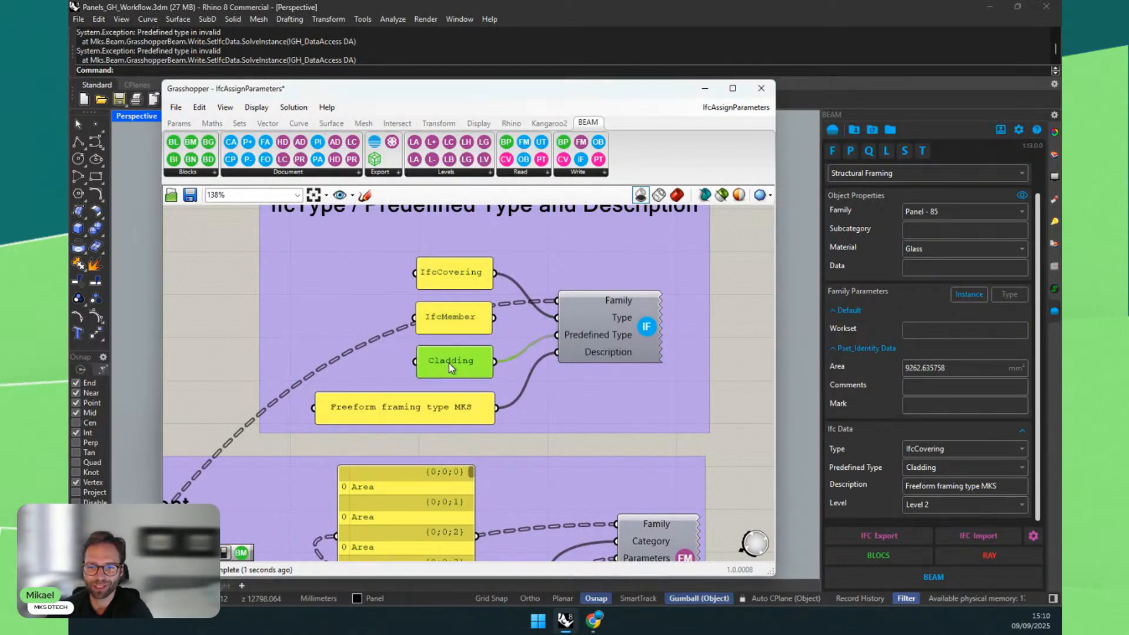
{"action": "left_click_drag", "start_coordinate": [449, 362], "coordinate": [453, 358]}
Step: Switch the Type input to IfcMember, check the Predefined Type field in Ifc Data, and reconnect IfcCovering
{"action": "left_click_drag", "start_coordinate": [495, 318], "coordinate": [559, 322], "text": "shift"}
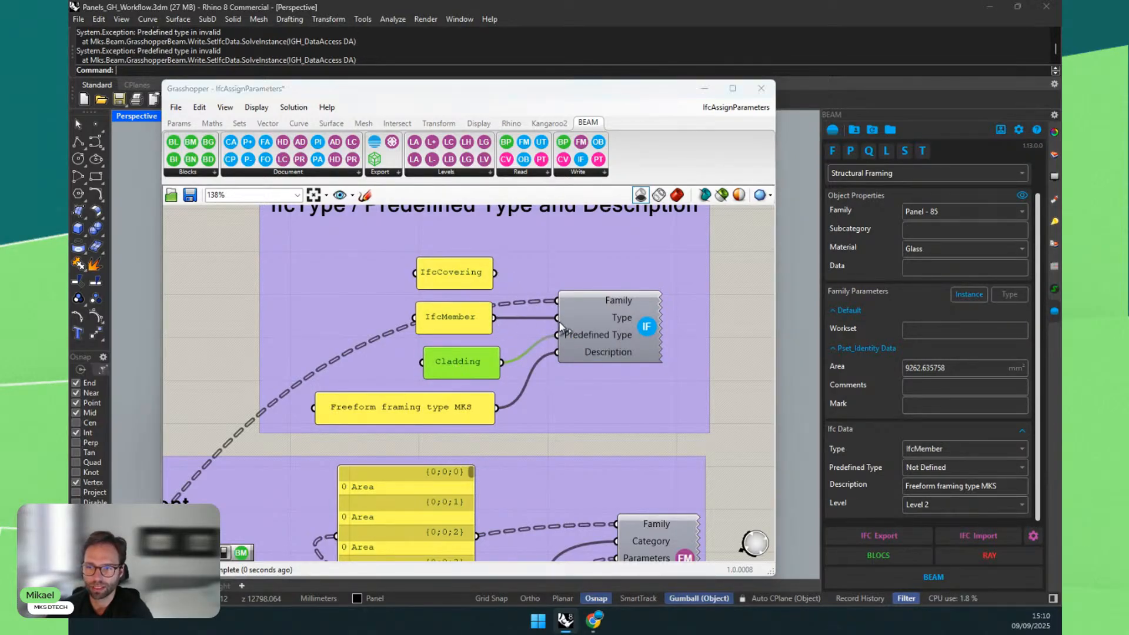
{"action": "left_click", "coordinate": [963, 466]}
{"action": "left_click", "coordinate": [939, 467]}
{"action": "left_click_drag", "start_coordinate": [494, 273], "coordinate": [555, 318]}
Step: Change the text of the panel feeding the Description input to Test
{"action": "double_click", "coordinate": [434, 407]}
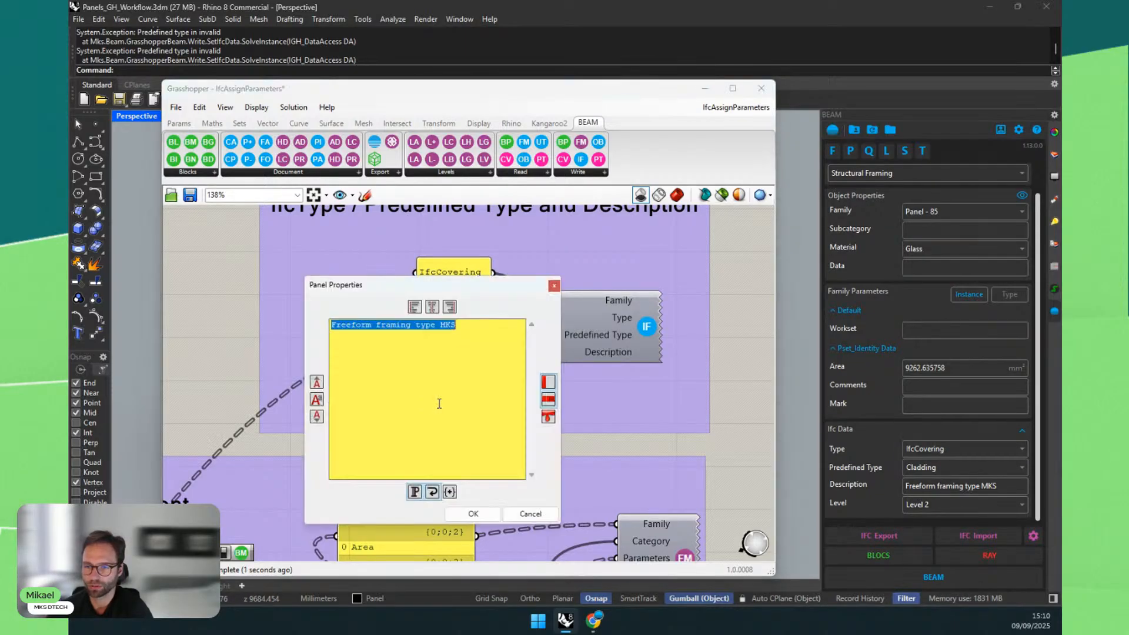
{"action": "left_click", "coordinate": [475, 327]}
{"action": "left_click_drag", "start_coordinate": [471, 328], "coordinate": [331, 326]}
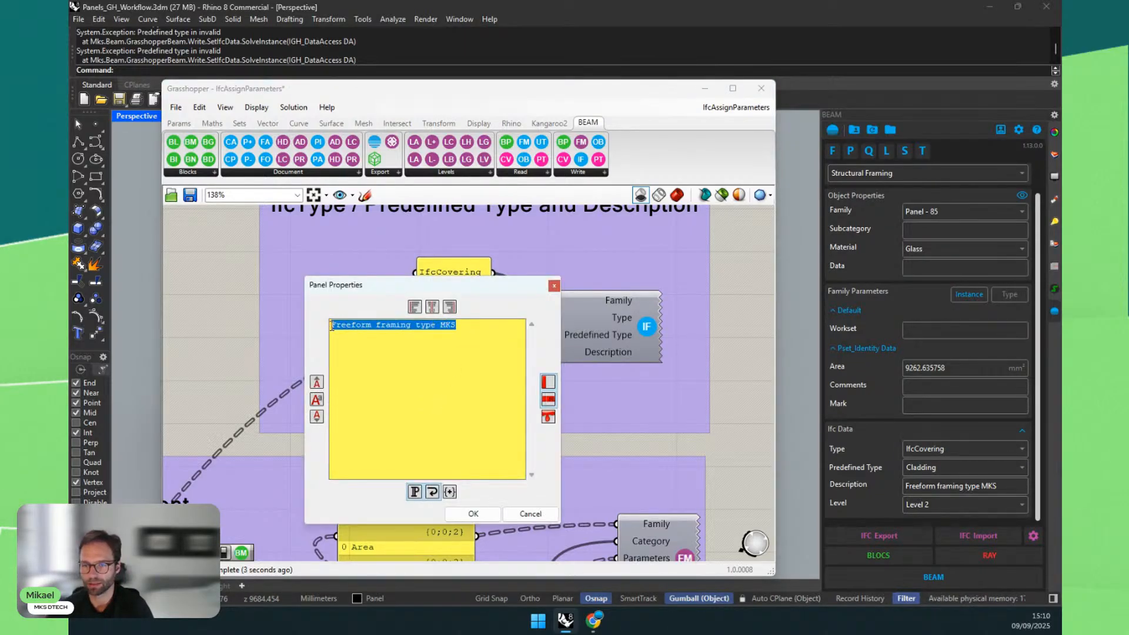
{"action": "type", "text": "Tes"}
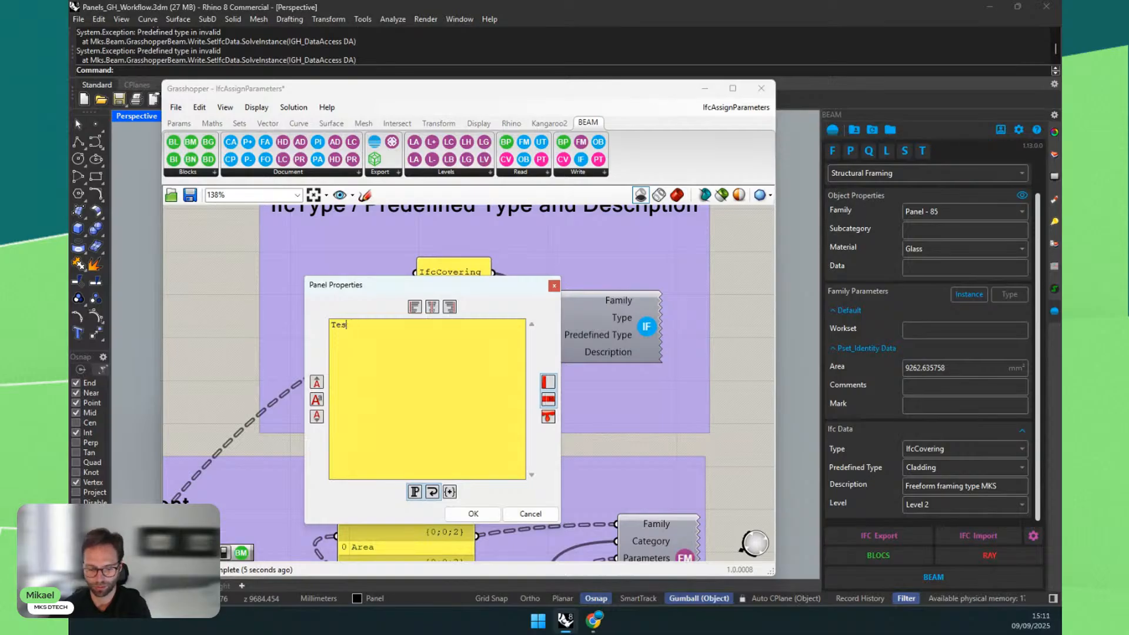
{"action": "type", "text": "t"}
{"action": "left_click", "coordinate": [473, 514]}
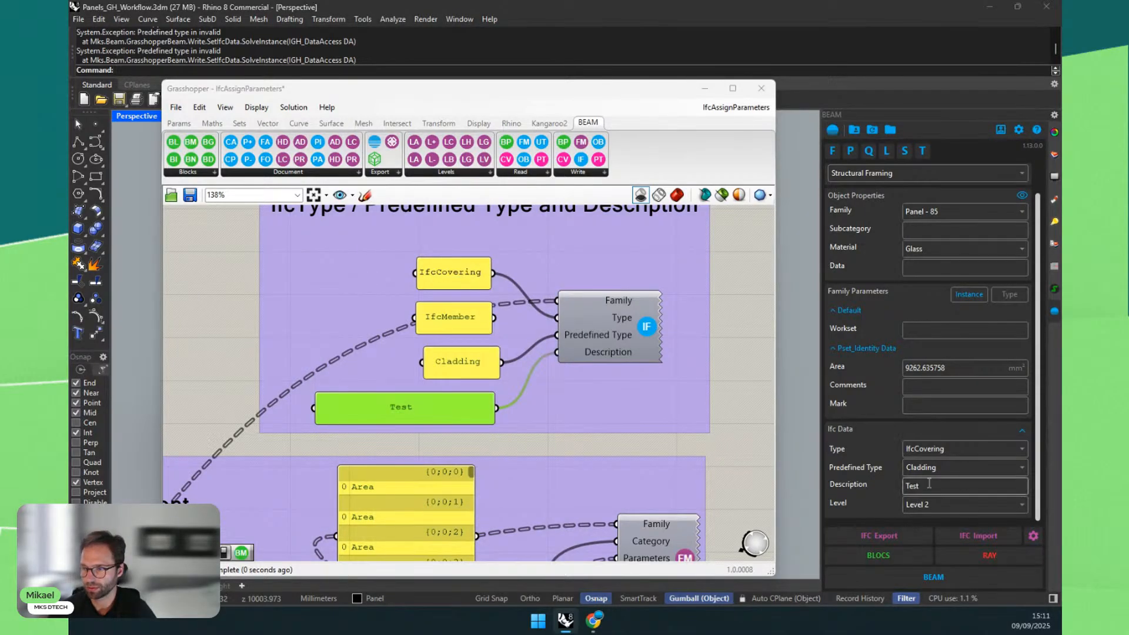
Step: Undo the text change in the description panel
{"action": "key", "text": "ctrl+z"}
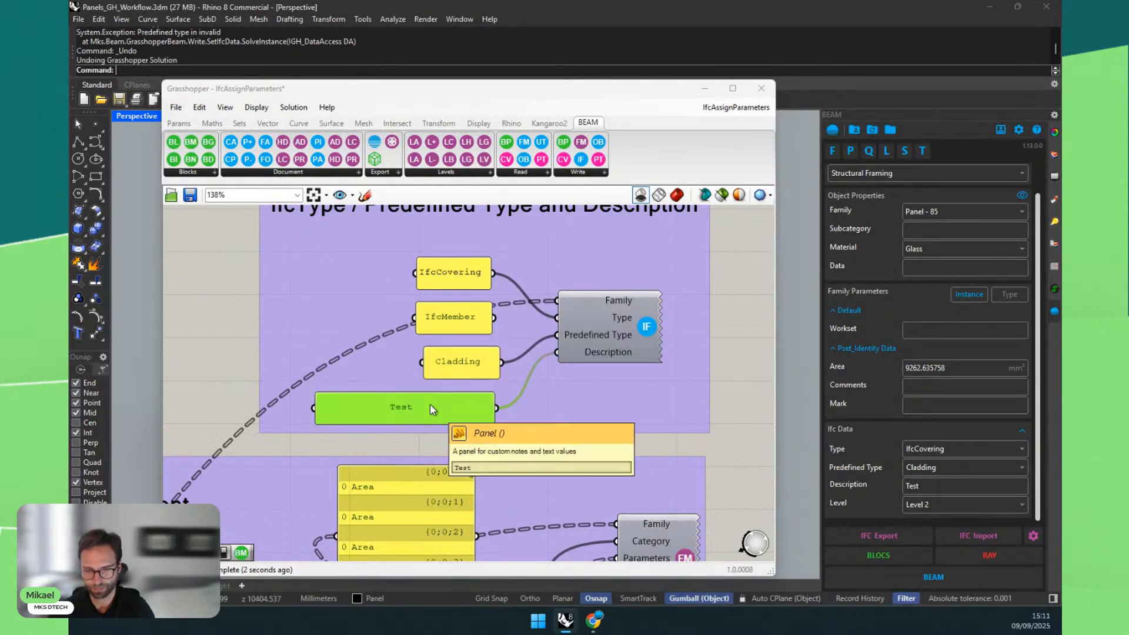
{"action": "key", "text": "ctrl+z"}
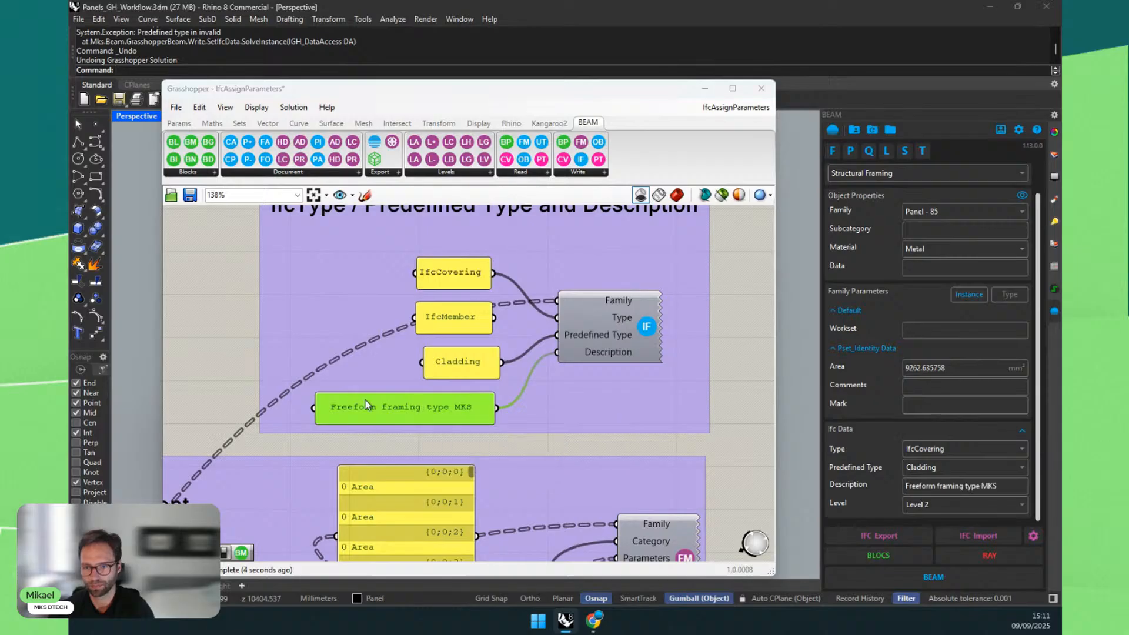
Step: Review the whole definition and check the Type and Instance family parameters of the selected panel
{"action": "scroll", "coordinate": [751, 353], "scroll_direction": "down", "scroll_amount": 8}
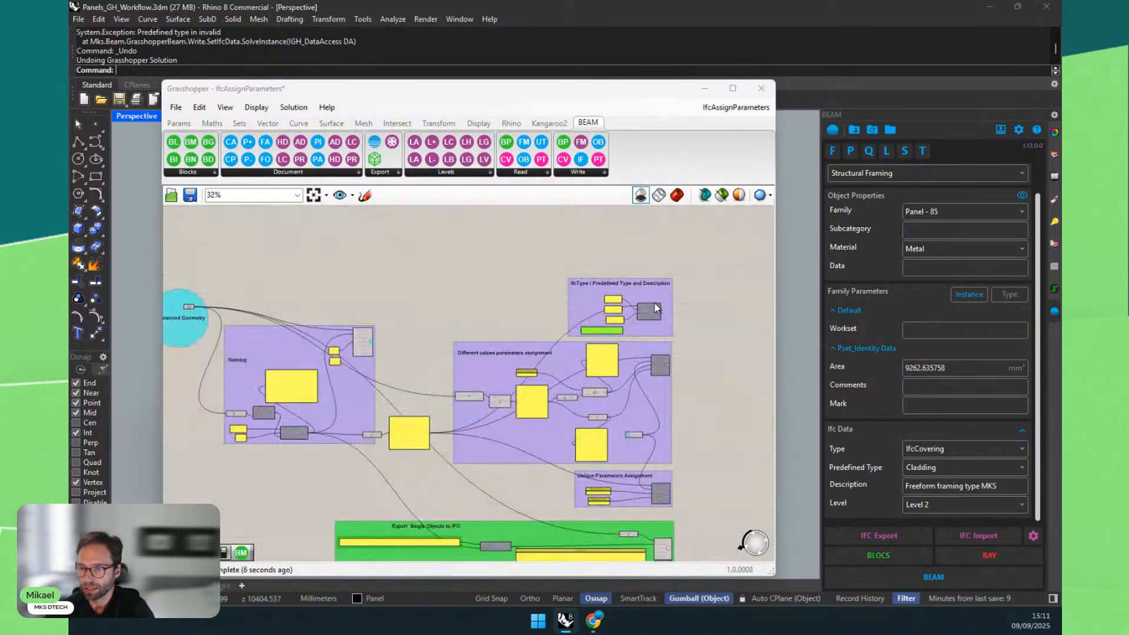
{"action": "scroll", "coordinate": [449, 393], "scroll_direction": "up", "scroll_amount": 2}
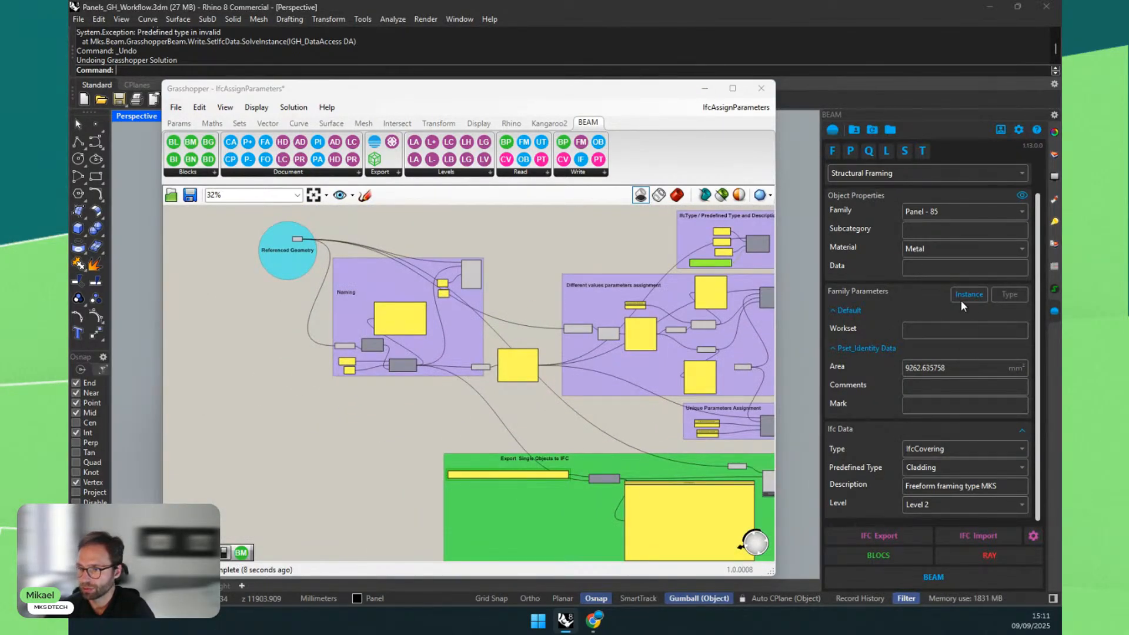
{"action": "left_click", "coordinate": [1005, 294]}
{"action": "left_click", "coordinate": [968, 328]}
Step: Examine the Export Single Objects to IFC group and trace its wires back to the Referenced Geometry
{"action": "right_click_drag", "start_coordinate": [536, 407], "coordinate": [398, 375]}
{"action": "scroll", "coordinate": [398, 372], "scroll_direction": "down", "scroll_amount": 1}
{"action": "scroll", "coordinate": [574, 451], "scroll_direction": "up", "scroll_amount": 5}
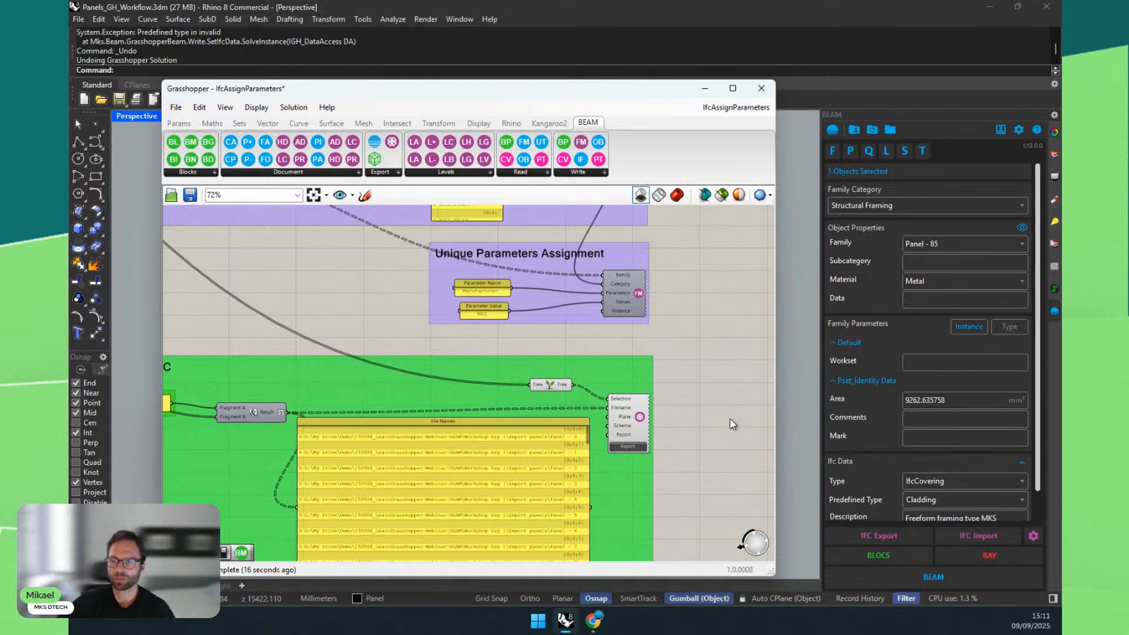
{"action": "scroll", "coordinate": [734, 361], "scroll_direction": "down", "scroll_amount": 2}
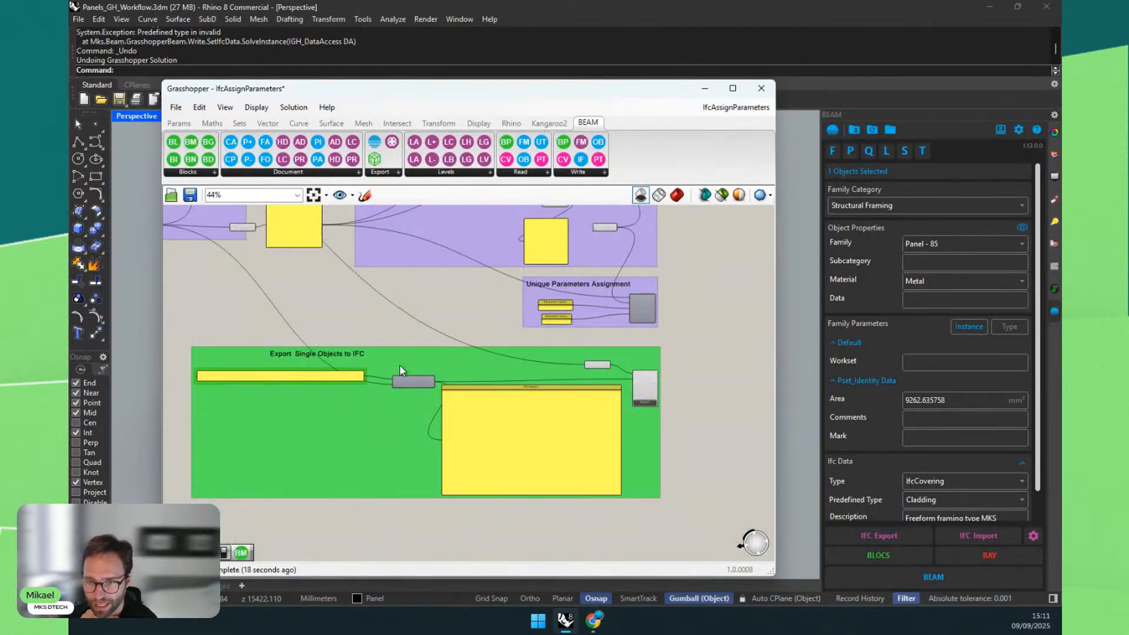
{"action": "scroll", "coordinate": [422, 366], "scroll_direction": "up", "scroll_amount": 2}
{"action": "scroll", "coordinate": [447, 368], "scroll_direction": "down", "scroll_amount": 2}
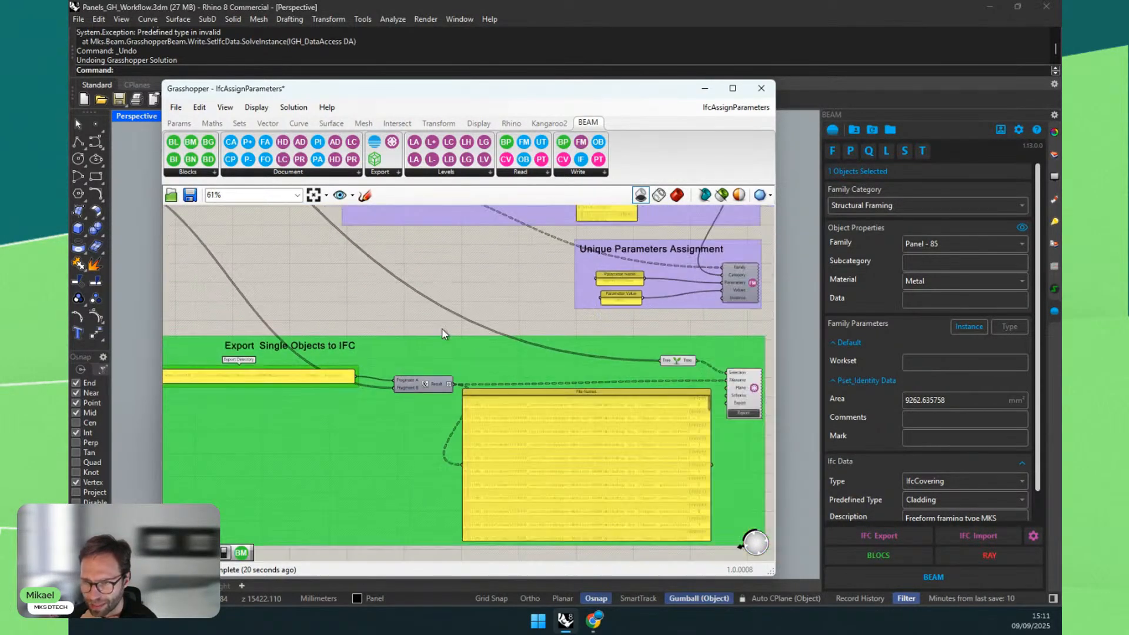
{"action": "right_click_drag", "start_coordinate": [453, 329], "coordinate": [627, 540]}
{"action": "scroll", "coordinate": [282, 298], "scroll_direction": "up", "scroll_amount": 4}
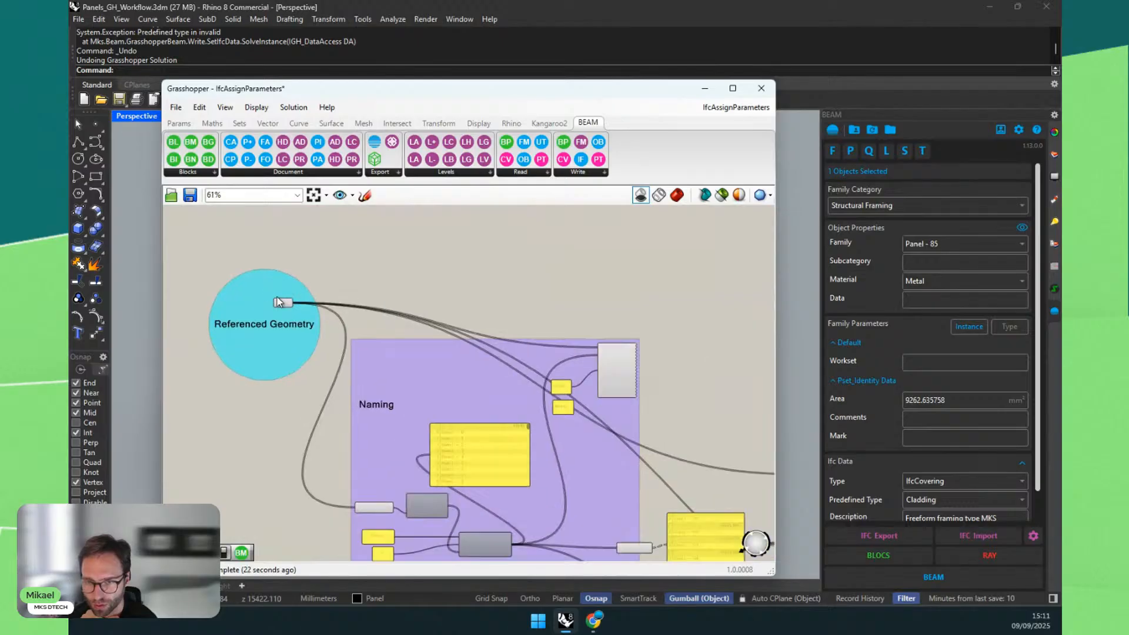
{"action": "mouse_move", "coordinate": [281, 312]}
{"action": "left_mouse_down"}
{"action": "mouse_move", "coordinate": [292, 266]}
{"action": "mouse_move", "coordinate": [274, 320]}
{"action": "mouse_move", "coordinate": [265, 315]}
{"action": "left_mouse_up"}
{"action": "scroll", "coordinate": [261, 304], "scroll_direction": "down", "scroll_amount": 3}
{"action": "scroll", "coordinate": [262, 307], "scroll_direction": "down", "scroll_amount": 5}
{"action": "right_click_drag", "start_coordinate": [589, 499], "coordinate": [425, 365]}
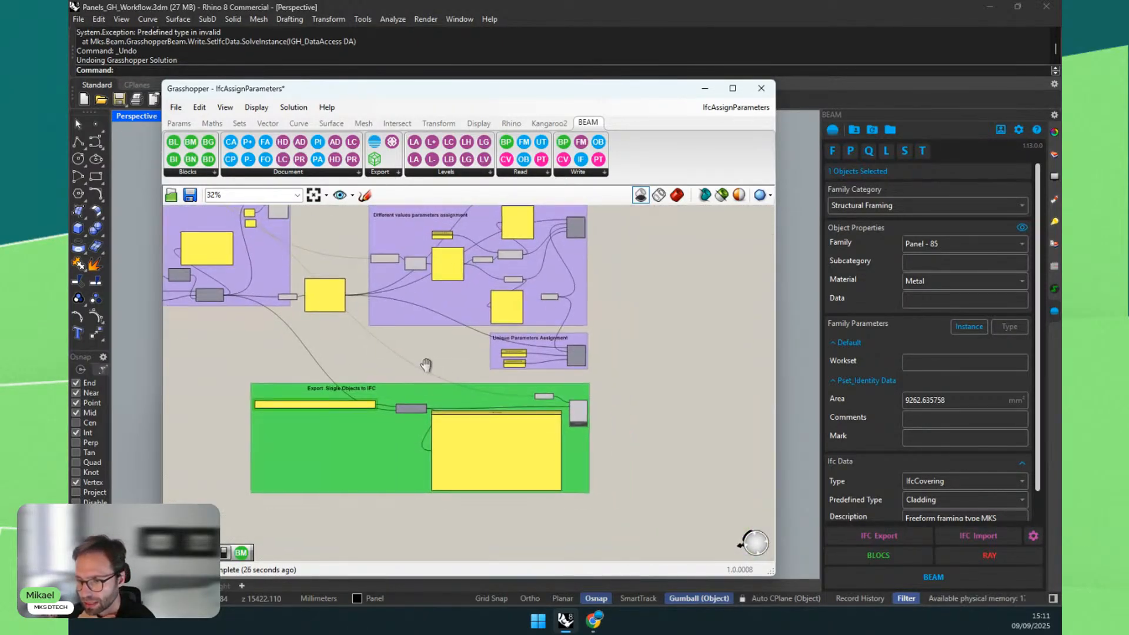
Step: Locate Export IFC among the BEAM export components and inspect the Selection input of the one in the definition
{"action": "scroll", "coordinate": [553, 407], "scroll_direction": "up", "scroll_amount": 11}
{"action": "right_click_drag", "start_coordinate": [551, 402], "coordinate": [247, 294]}
{"action": "left_click_drag", "start_coordinate": [522, 371], "coordinate": [522, 364]}
{"action": "left_click", "coordinate": [376, 172]}
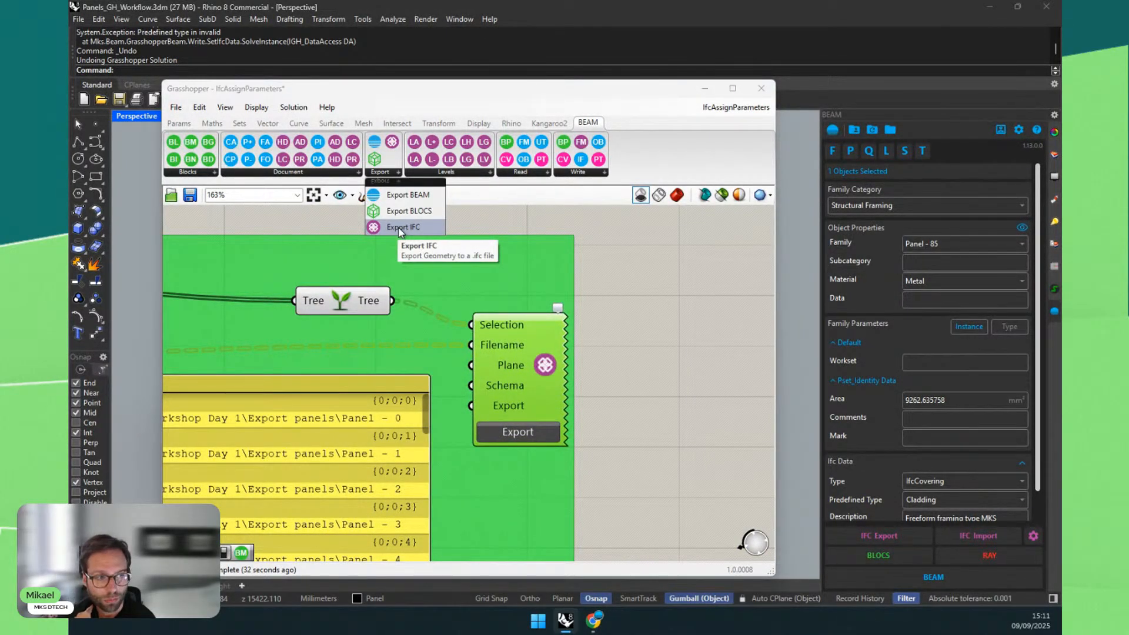
{"action": "left_click_drag", "start_coordinate": [494, 322], "coordinate": [495, 324]}
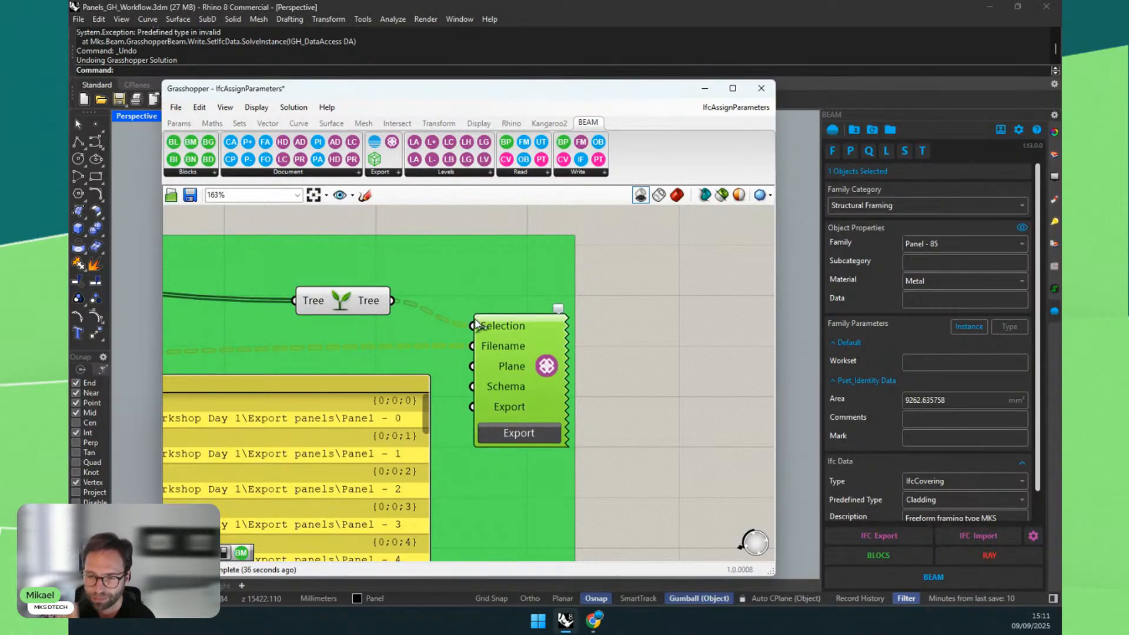
{"action": "mouse_move", "coordinate": [494, 329]}
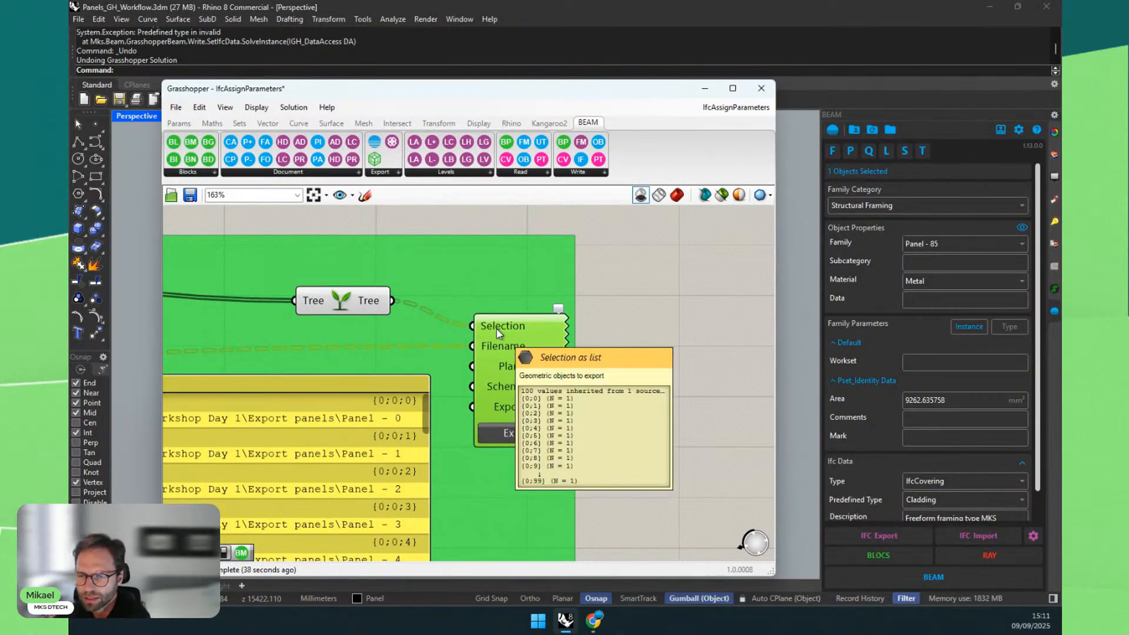
{"action": "scroll", "coordinate": [513, 324], "scroll_direction": "down", "scroll_amount": 2}
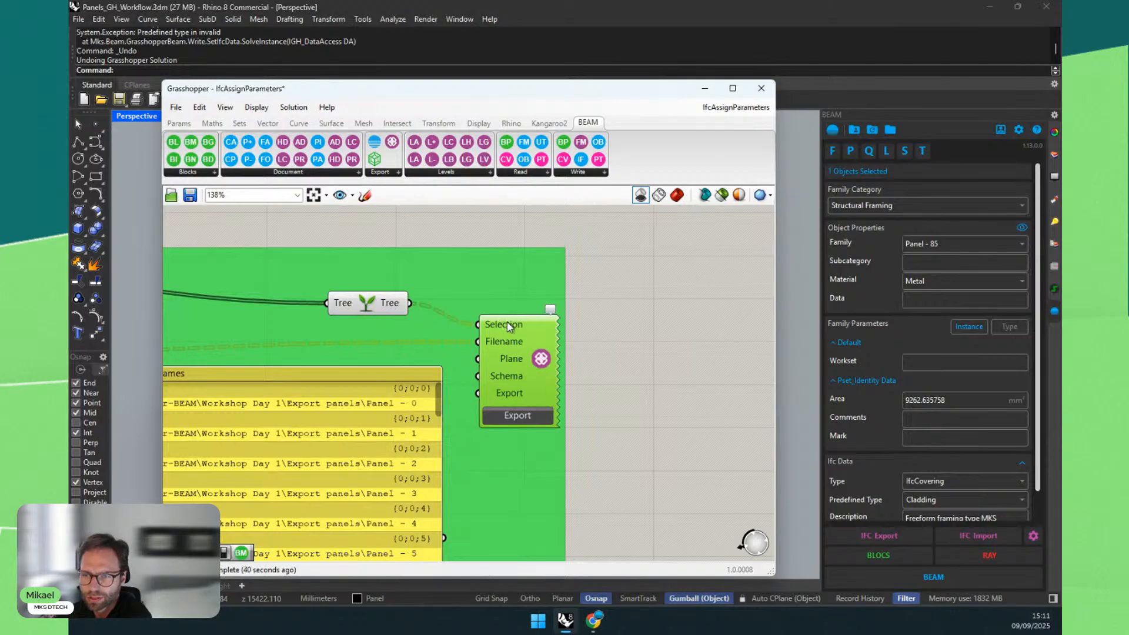
{"action": "scroll", "coordinate": [507, 324], "scroll_direction": "down", "scroll_amount": 1}
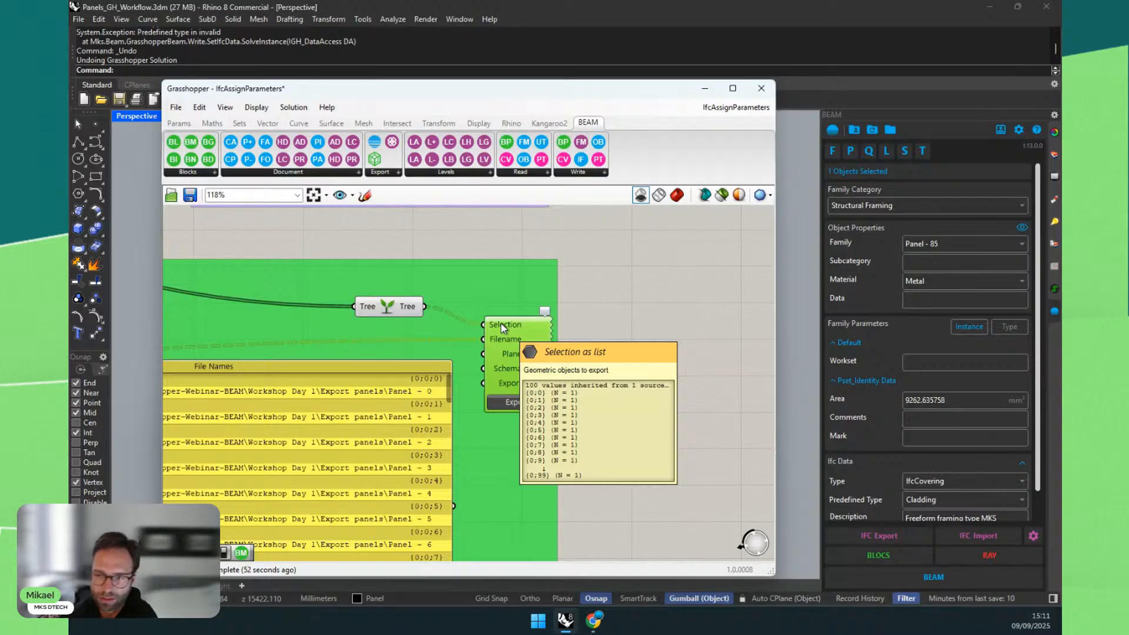
Step: Examine the export directory panel and the File Names list built from it for the Filename input
{"action": "scroll", "coordinate": [518, 329], "scroll_direction": "down", "scroll_amount": 5}
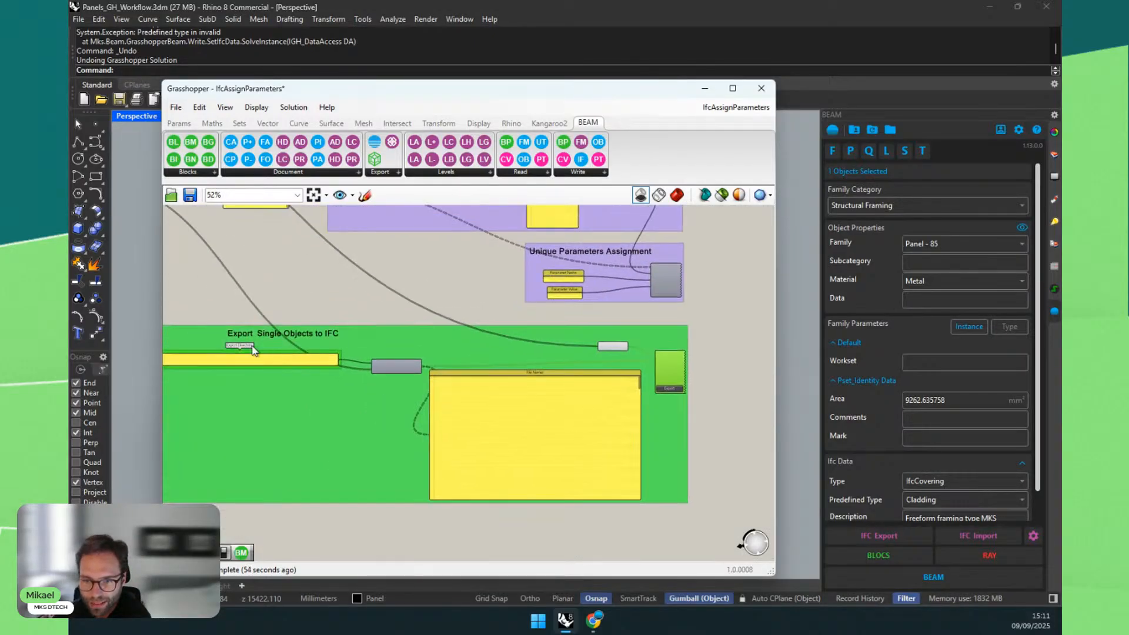
{"action": "scroll", "coordinate": [253, 350], "scroll_direction": "up", "scroll_amount": 3}
{"action": "left_click", "coordinate": [256, 400]}
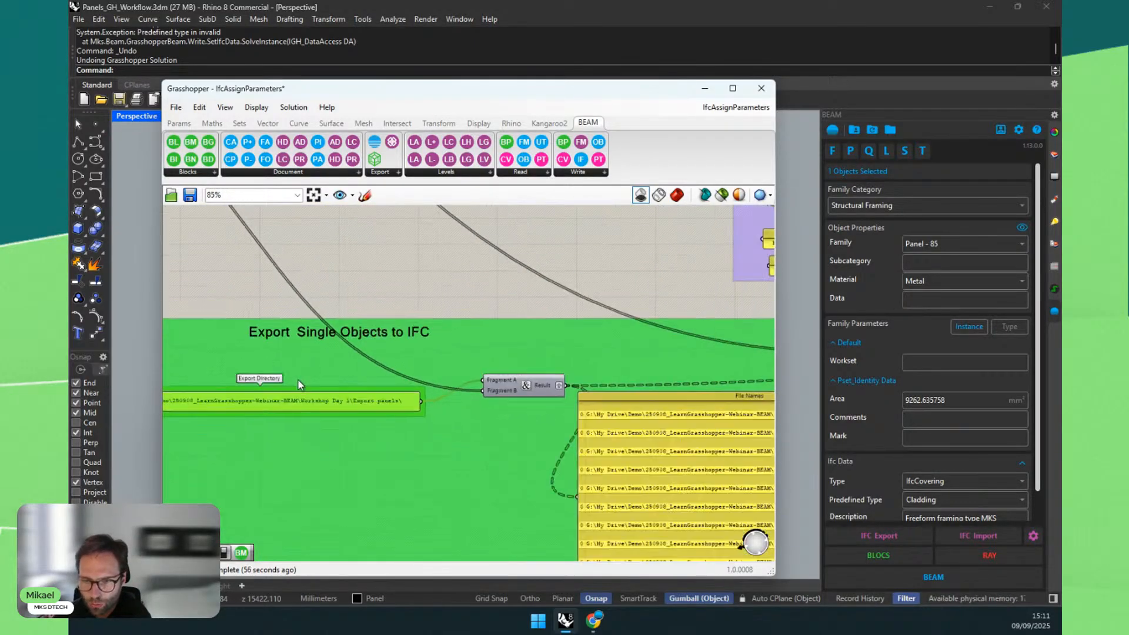
{"action": "scroll", "coordinate": [266, 392], "scroll_direction": "up", "scroll_amount": 2}
{"action": "right_click_drag", "start_coordinate": [608, 434], "coordinate": [237, 303]}
{"action": "right_click_drag", "start_coordinate": [619, 293], "coordinate": [667, 290]}
{"action": "mouse_move", "coordinate": [654, 257]}
{"action": "left_mouse_down"}
{"action": "mouse_move", "coordinate": [656, 499]}
{"action": "mouse_move", "coordinate": [652, 249]}
{"action": "left_mouse_up"}
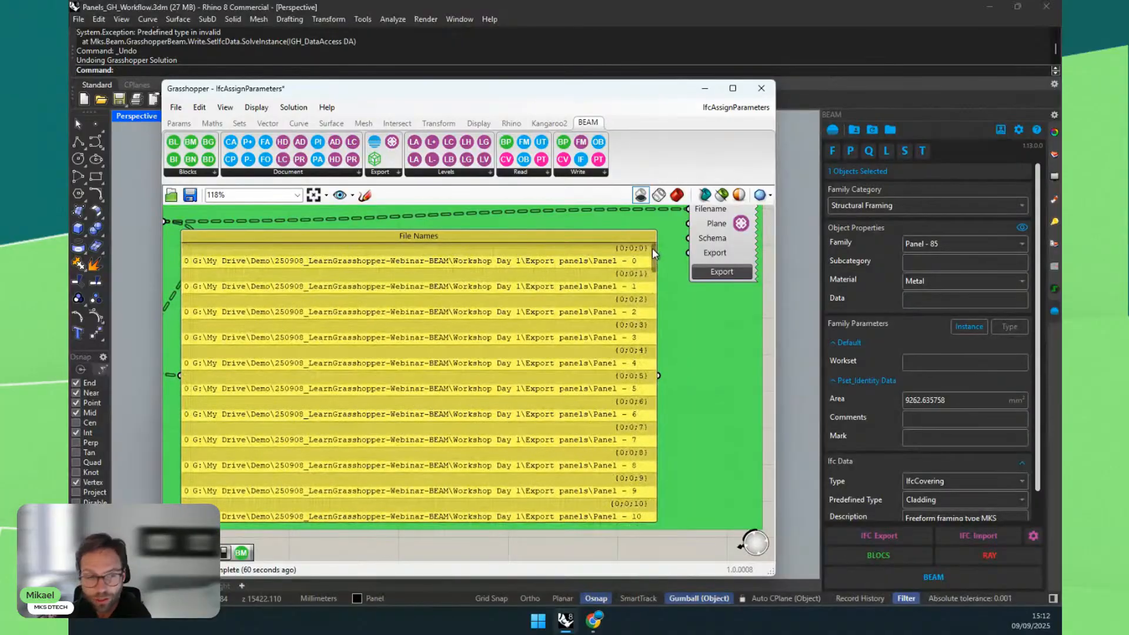
Step: Inspect the Plane input of the Export IFC component
{"action": "scroll", "coordinate": [710, 348], "scroll_direction": "up", "scroll_amount": 2}
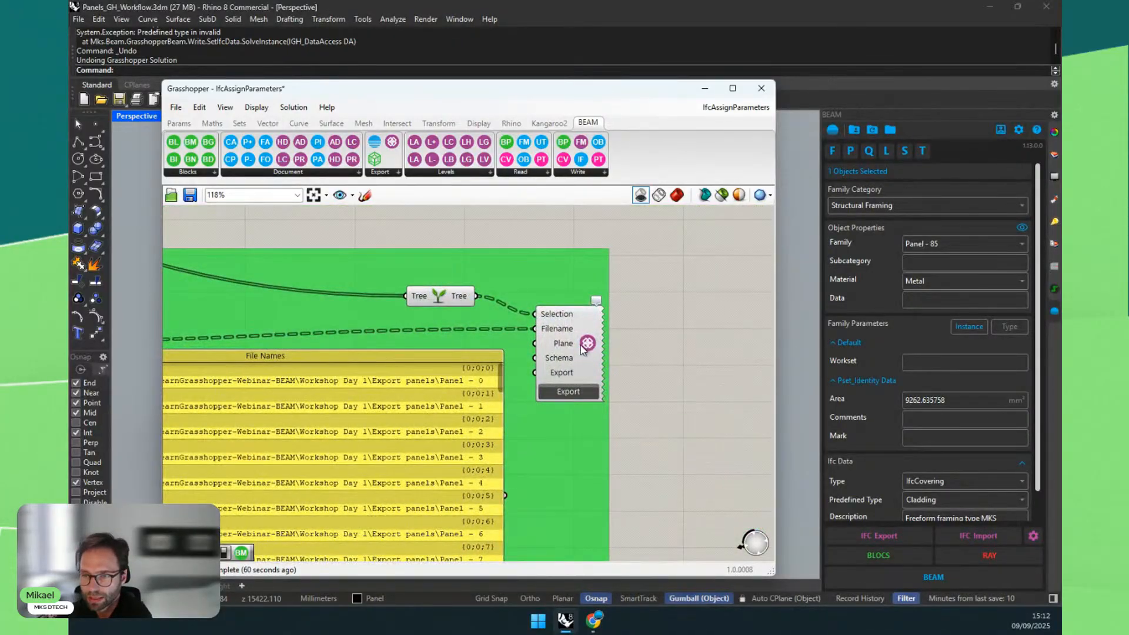
{"action": "scroll", "coordinate": [612, 327], "scroll_direction": "up", "scroll_amount": 3}
{"action": "mouse_move", "coordinate": [534, 338]}
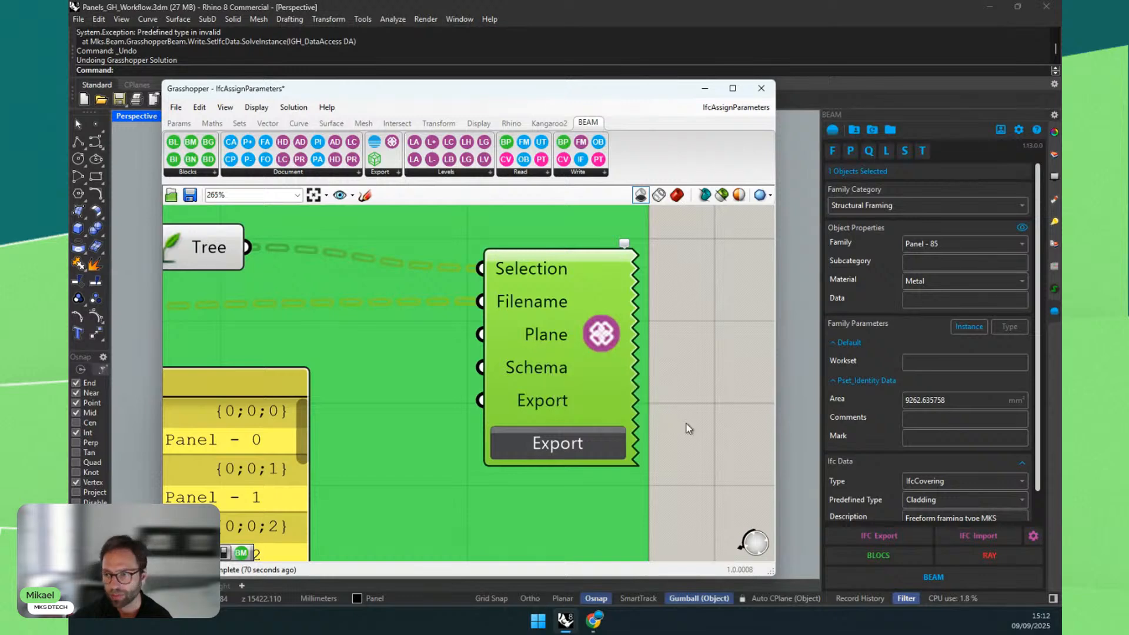
Step: Inspect the Location setting in the BEAM IFC export dialog and close it without exporting
{"action": "left_click", "coordinate": [882, 538]}
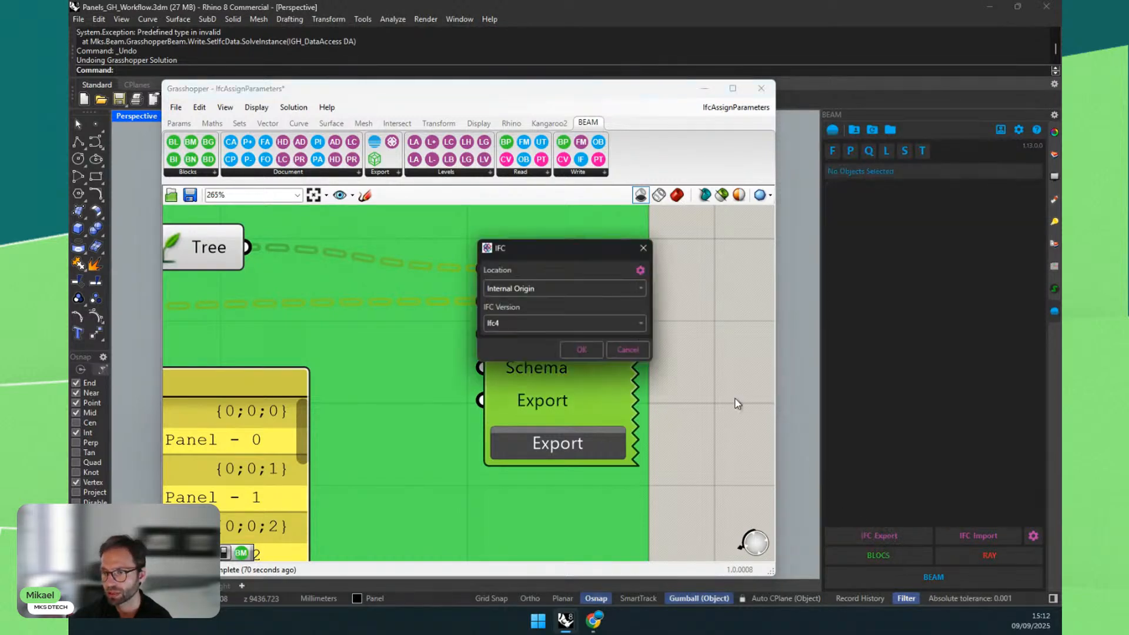
{"action": "left_click", "coordinate": [532, 285]}
{"action": "left_click", "coordinate": [646, 247]}
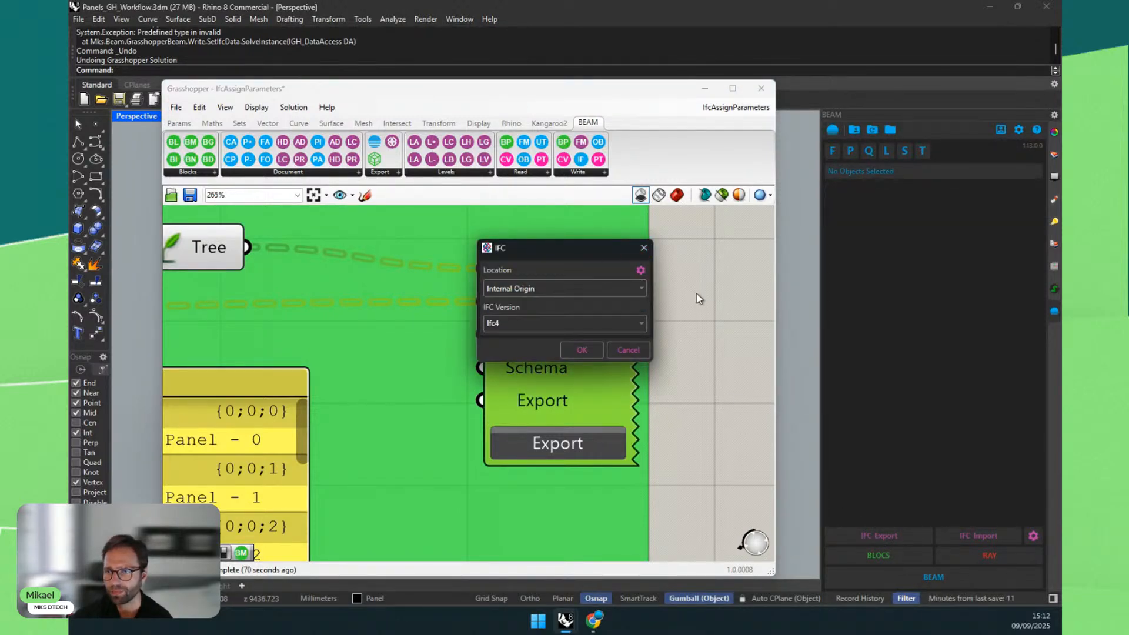
{"action": "left_click", "coordinate": [642, 247]}
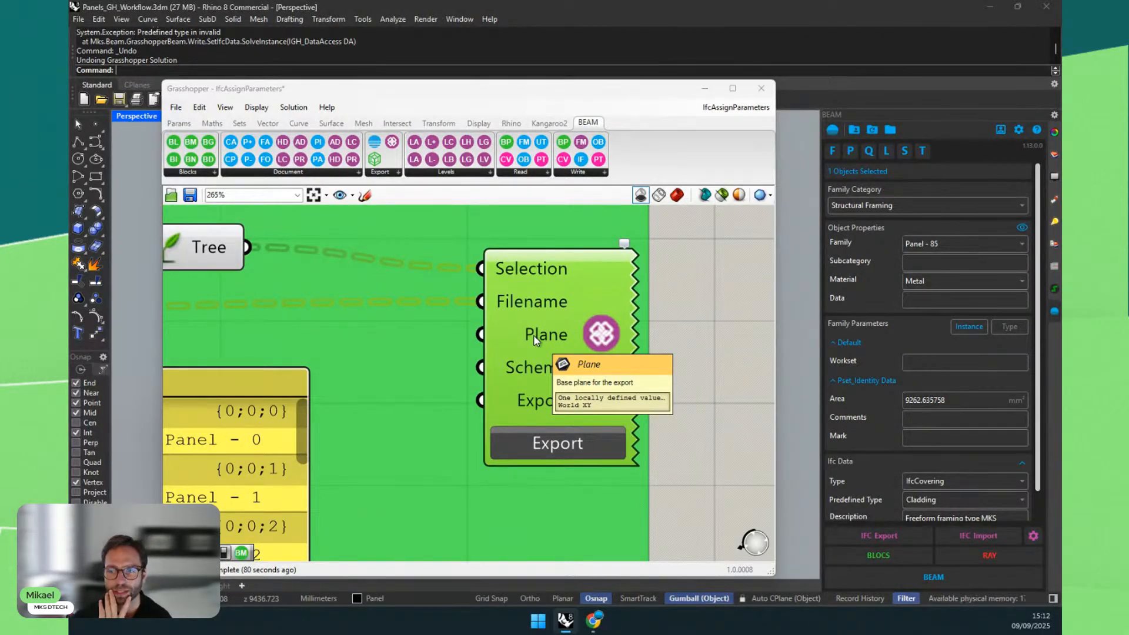
Step: Examine the IFC4 and IFC2X3 options of the Export IFC component's Schema input, leaving IFC4 selected
{"action": "right_click", "coordinate": [513, 368]}
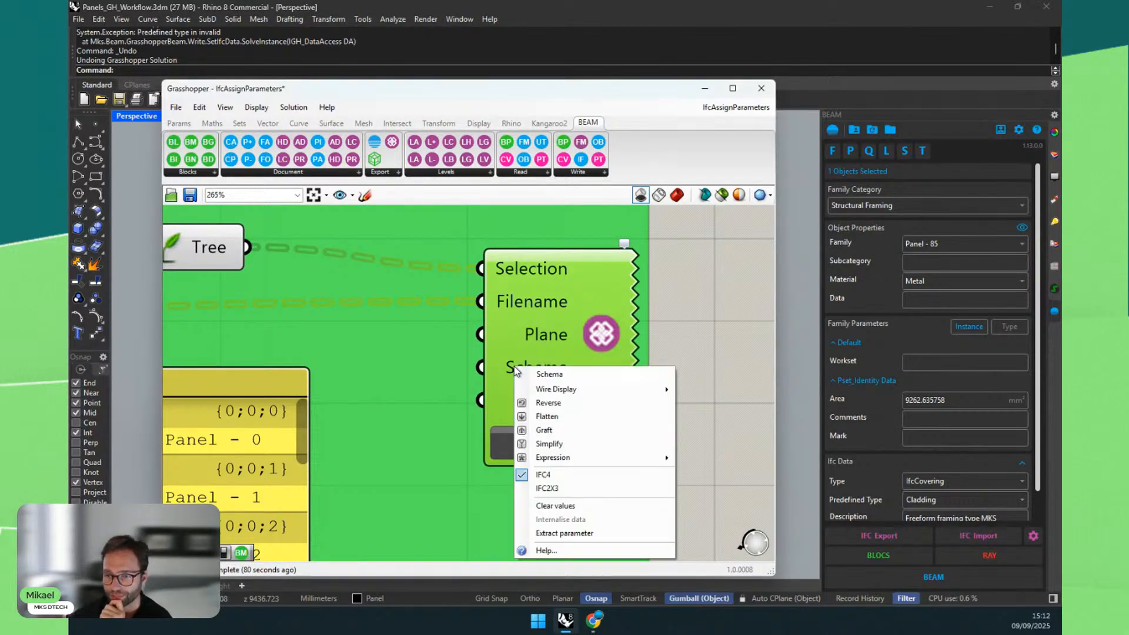
{"action": "left_click", "coordinate": [547, 489]}
{"action": "right_click", "coordinate": [506, 367]}
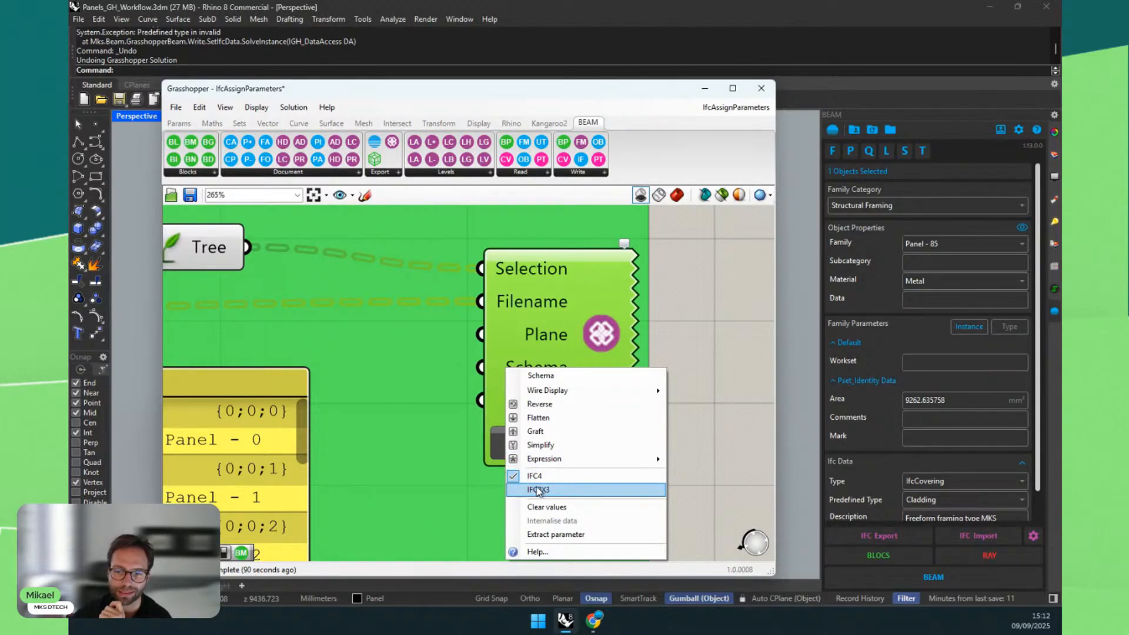
{"action": "left_click", "coordinate": [497, 365]}
{"action": "right_click", "coordinate": [513, 368]}
{"action": "left_click", "coordinate": [546, 490]}
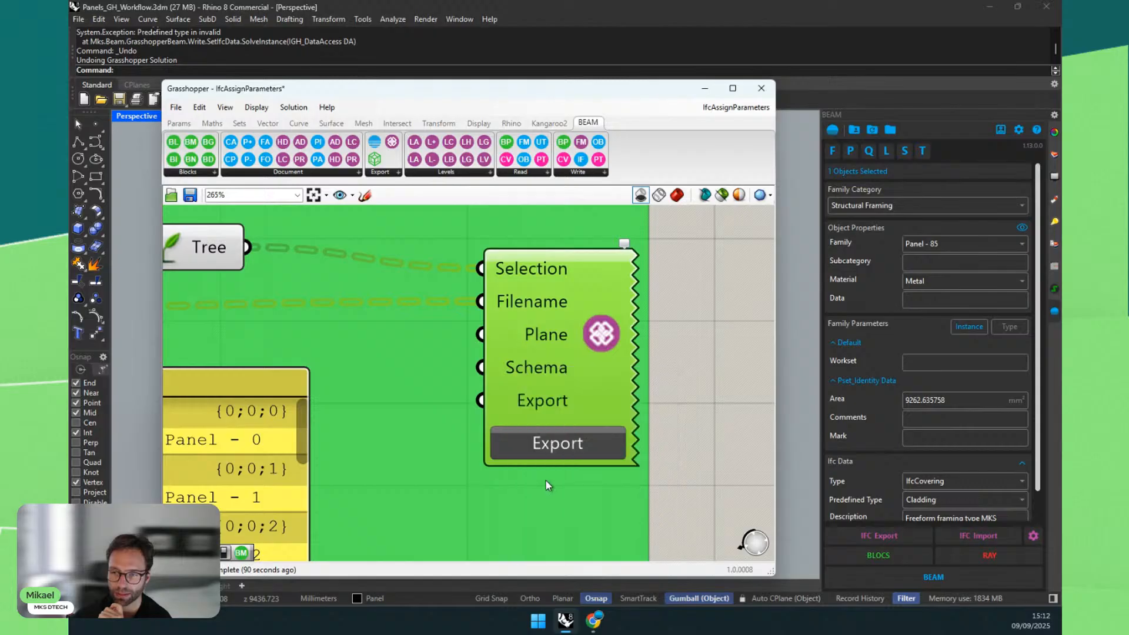
{"action": "right_click", "coordinate": [514, 370]}
{"action": "left_click", "coordinate": [554, 479]}
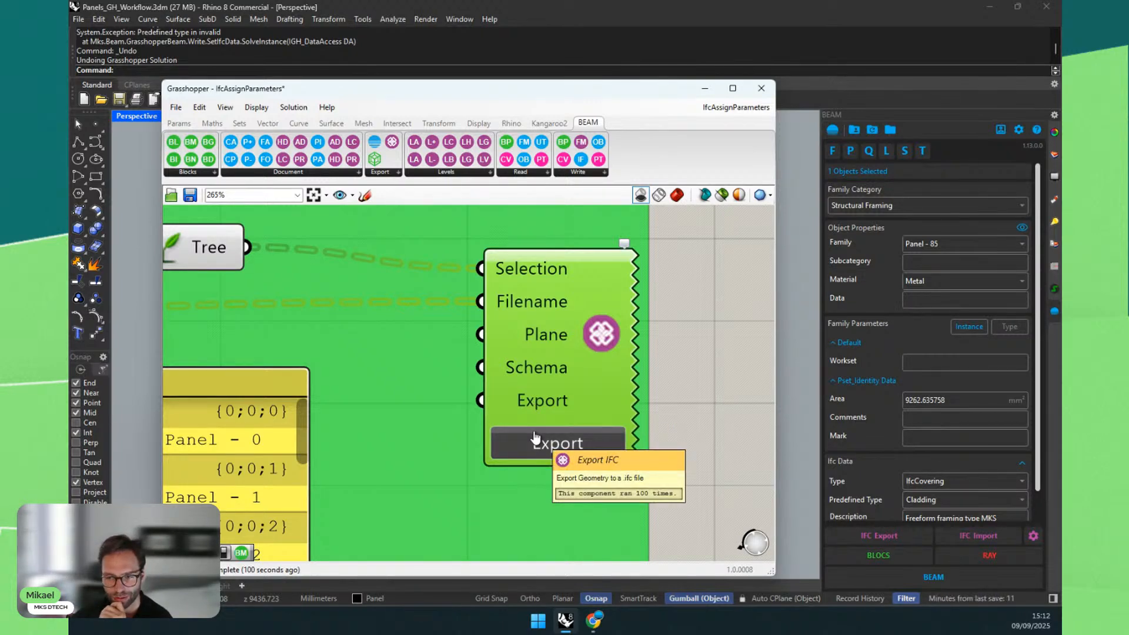
Step: Add a Button component, wire it to the Export input of Export IFC, and place it below that component
{"action": "double_click", "coordinate": [676, 405]}
{"action": "type", "text": "button"}
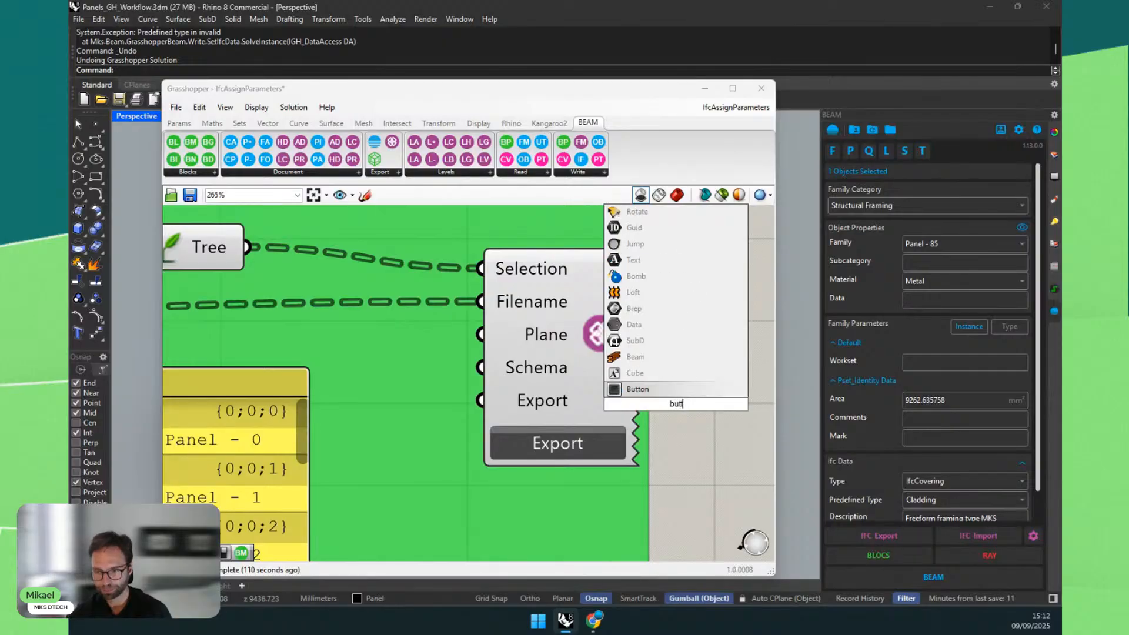
{"action": "key", "text": "Return"}
{"action": "left_click_drag", "start_coordinate": [658, 402], "coordinate": [244, 401]}
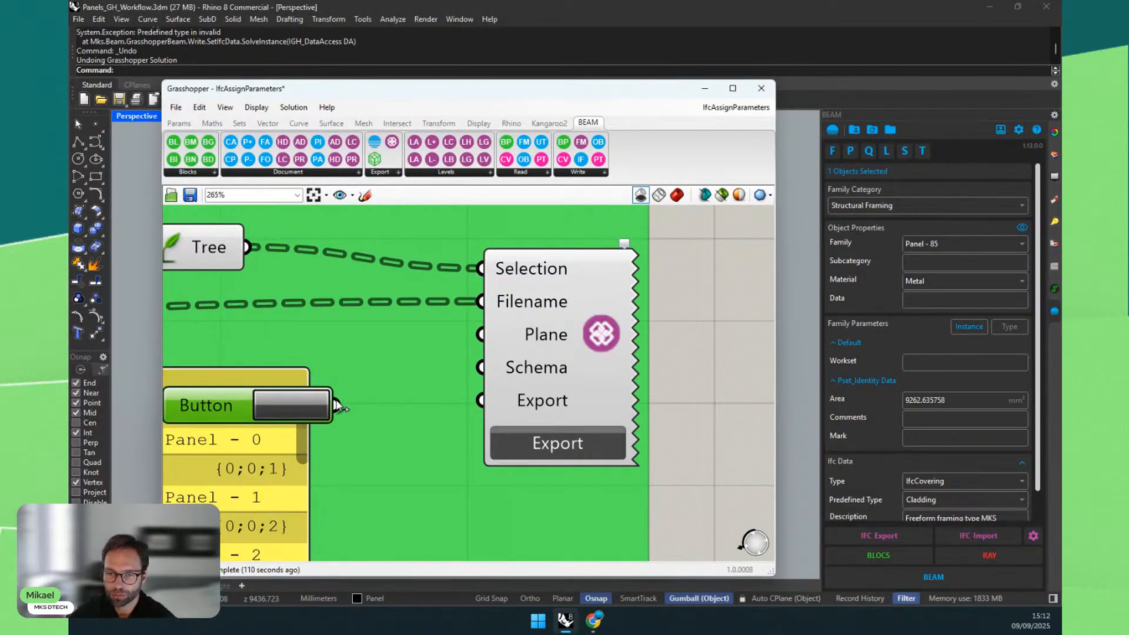
{"action": "left_click_drag", "start_coordinate": [334, 405], "coordinate": [481, 401]}
{"action": "left_click_drag", "start_coordinate": [263, 411], "coordinate": [328, 436]}
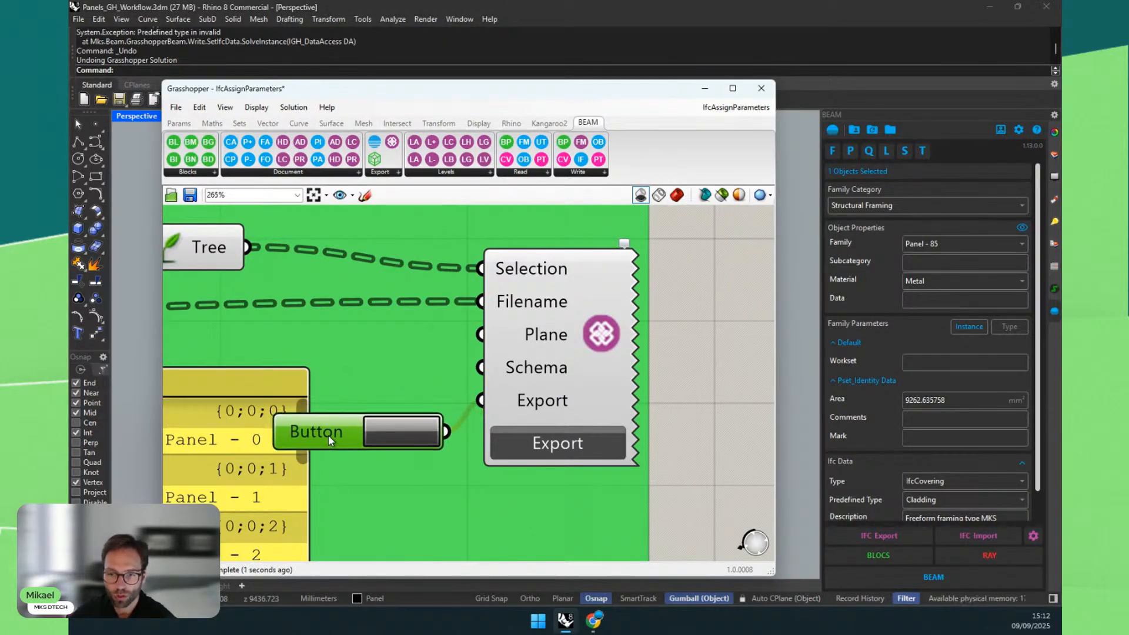
{"action": "scroll", "coordinate": [527, 344], "scroll_direction": "down", "scroll_amount": 5}
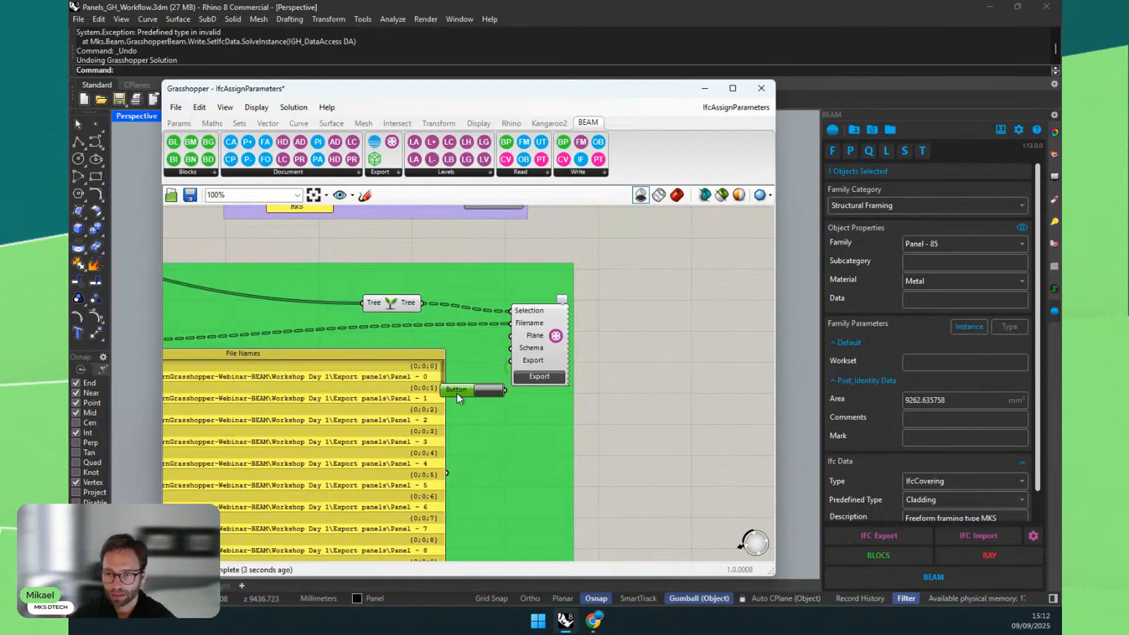
{"action": "left_click_drag", "start_coordinate": [457, 393], "coordinate": [466, 433]}
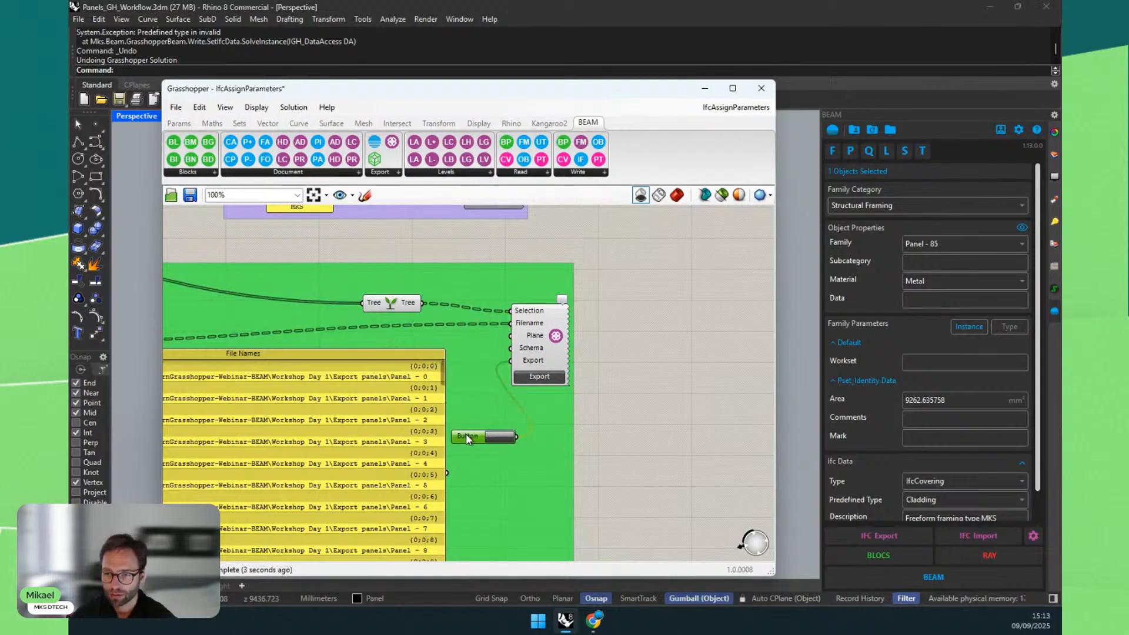
Step: Trigger the IFC export of all panels with the Button and check the generated files in the Export panels folder
{"action": "left_click", "coordinate": [503, 437]}
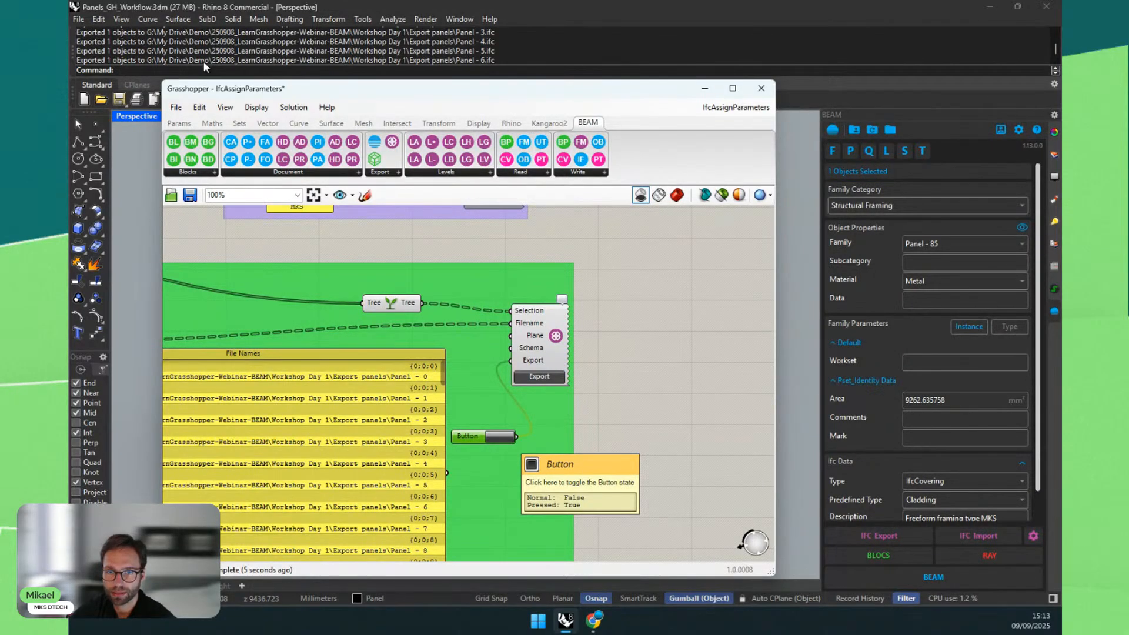
{"action": "left_click_drag", "start_coordinate": [0, 335], "coordinate": [692, 121]}
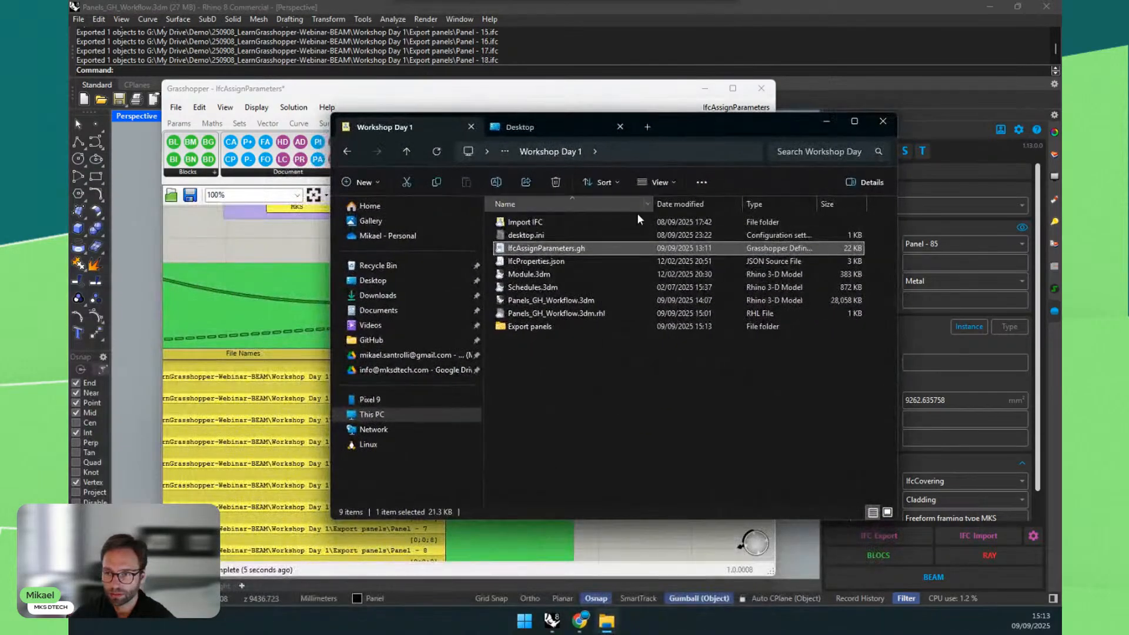
{"action": "double_click", "coordinate": [531, 324]}
{"action": "scroll", "coordinate": [601, 329], "scroll_direction": "down", "scroll_amount": 2}
{"action": "scroll", "coordinate": [560, 430], "scroll_direction": "down", "scroll_amount": 2}
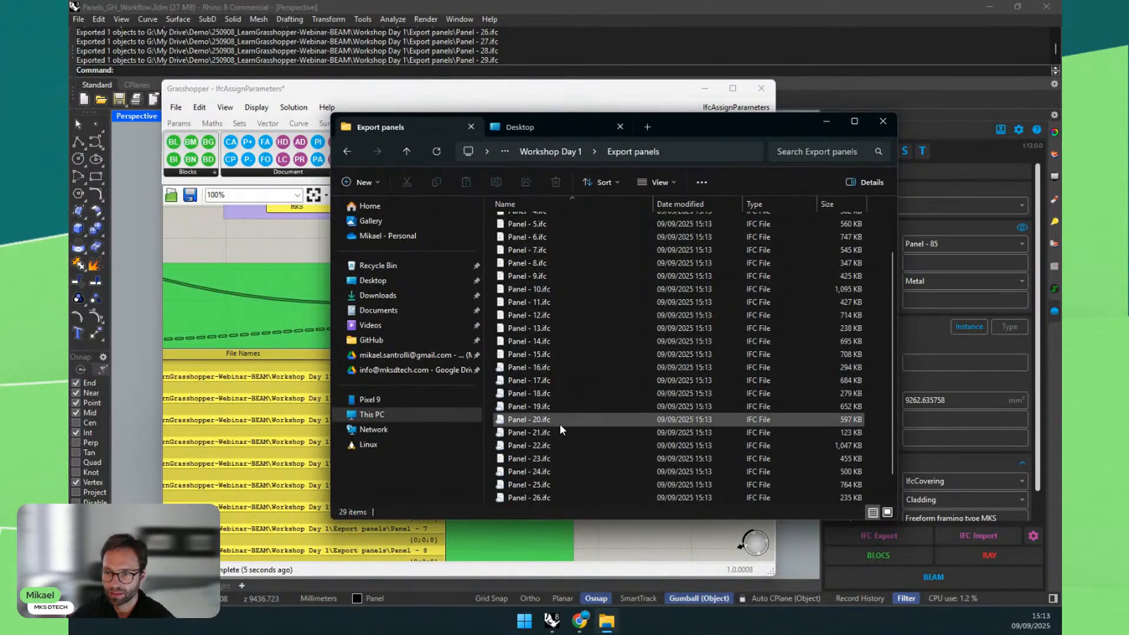
{"action": "scroll", "coordinate": [560, 424], "scroll_direction": "down", "scroll_amount": 3}
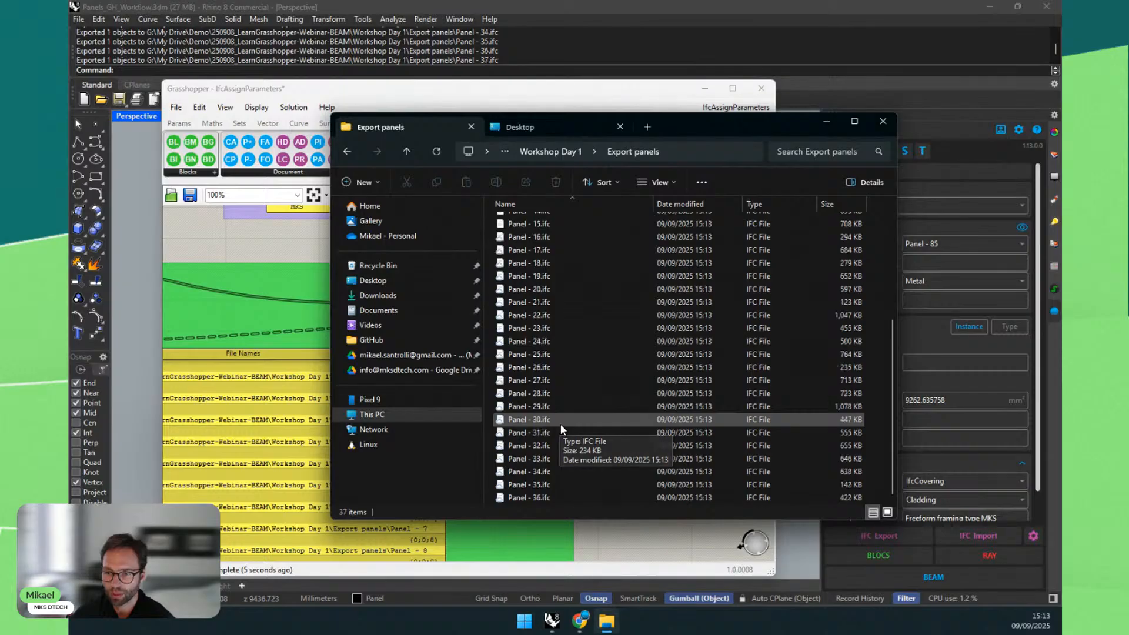
{"action": "scroll", "coordinate": [562, 424], "scroll_direction": "down", "scroll_amount": 3}
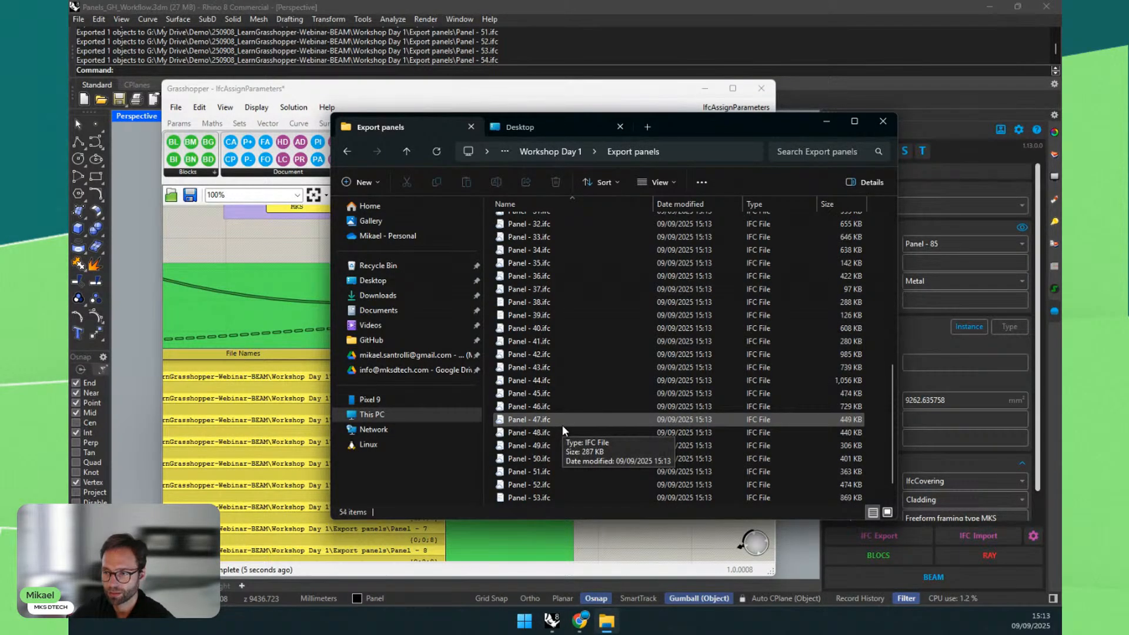
{"action": "scroll", "coordinate": [562, 425], "scroll_direction": "down", "scroll_amount": 3}
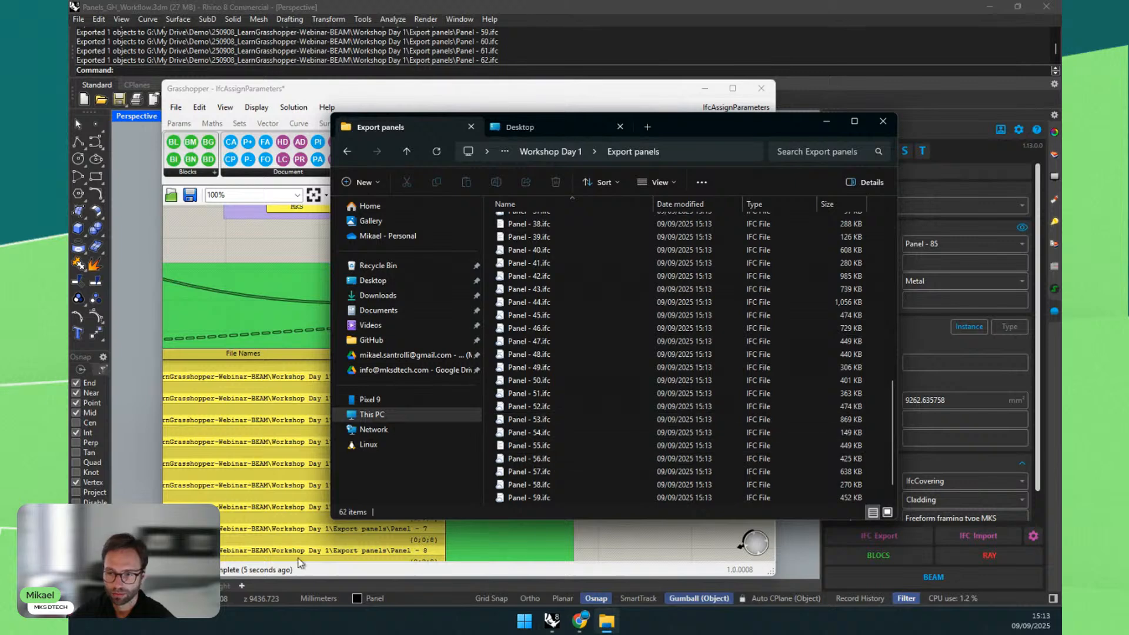
Step: Switch to BIMvision and open Panel - 0.ifc from the Workshop Day 1\Export panels folder
{"action": "key", "text": "alt+Tab"}
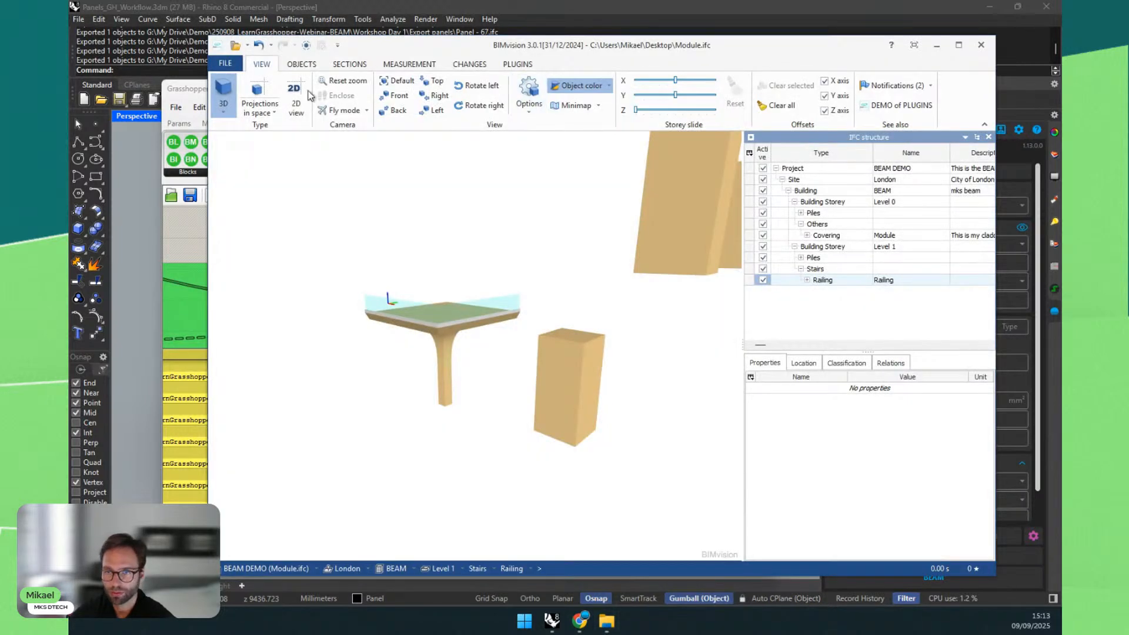
{"action": "left_click_drag", "start_coordinate": [418, 44], "coordinate": [744, 69]}
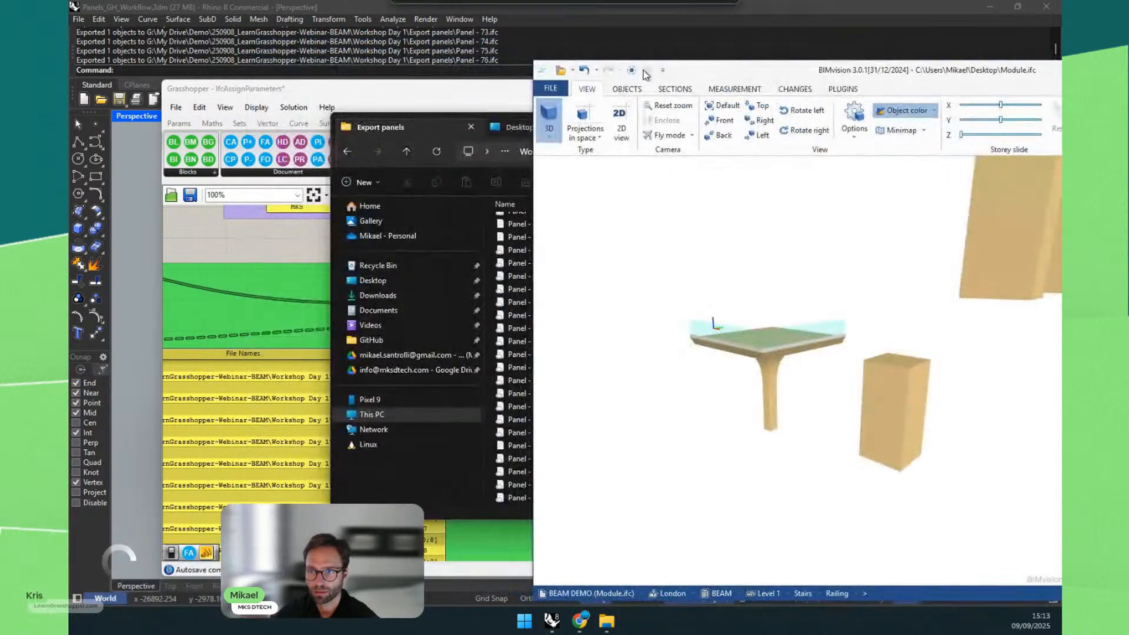
{"action": "left_click", "coordinate": [560, 71]}
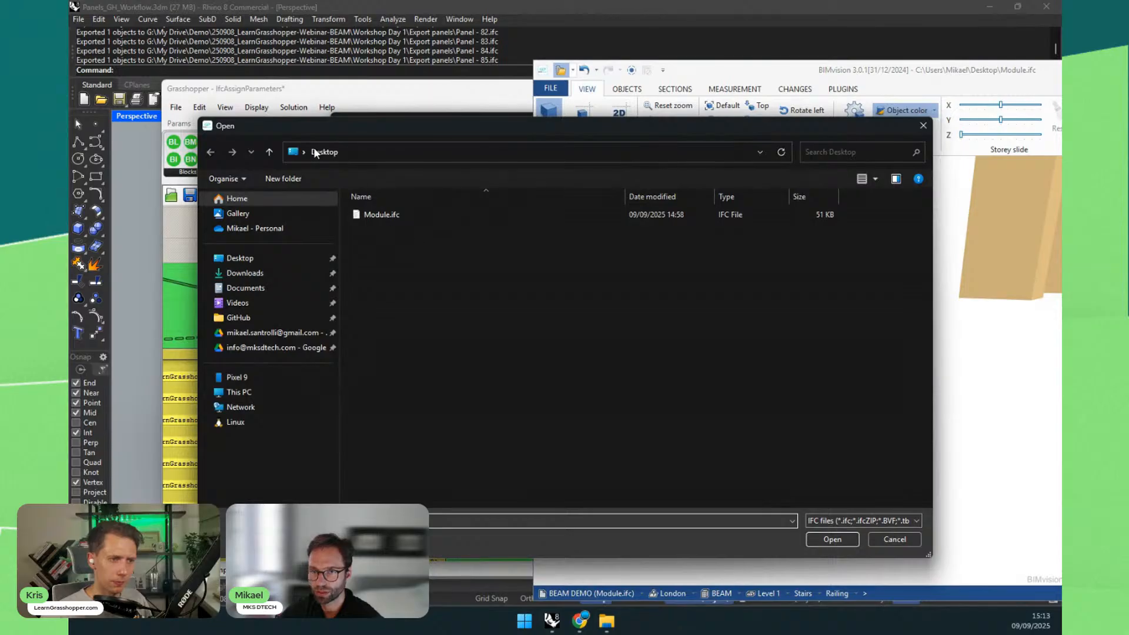
{"action": "left_click_drag", "start_coordinate": [331, 126], "coordinate": [535, 169]}
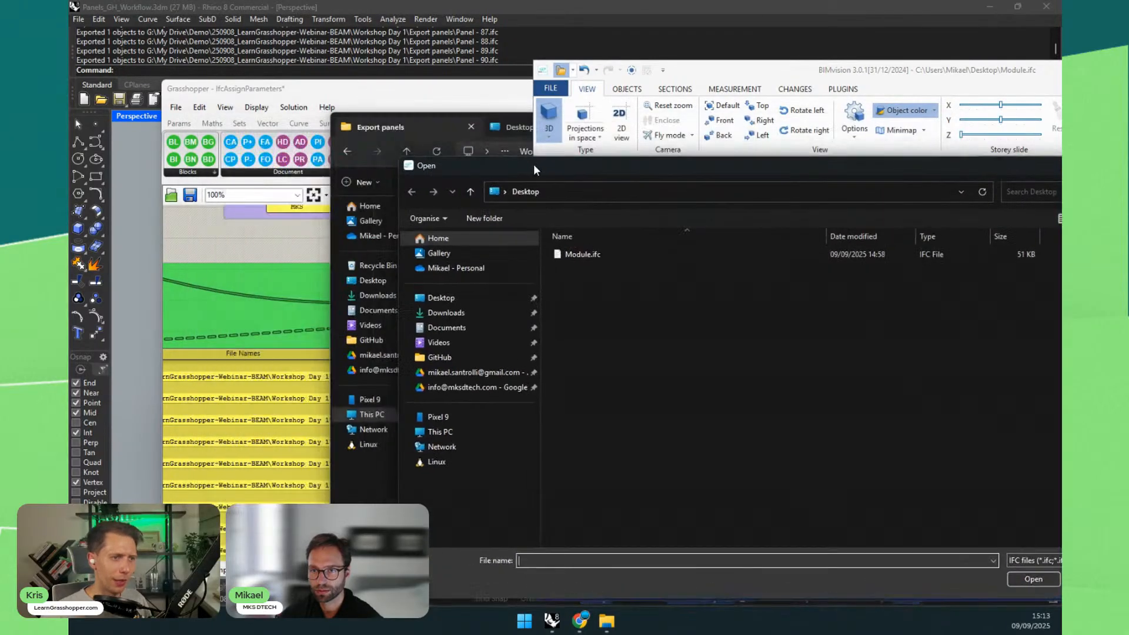
{"action": "left_click", "coordinate": [436, 126]}
{"action": "left_click", "coordinate": [696, 148]}
{"action": "key", "text": "ctrl+c"}
{"action": "left_click", "coordinate": [912, 192]}
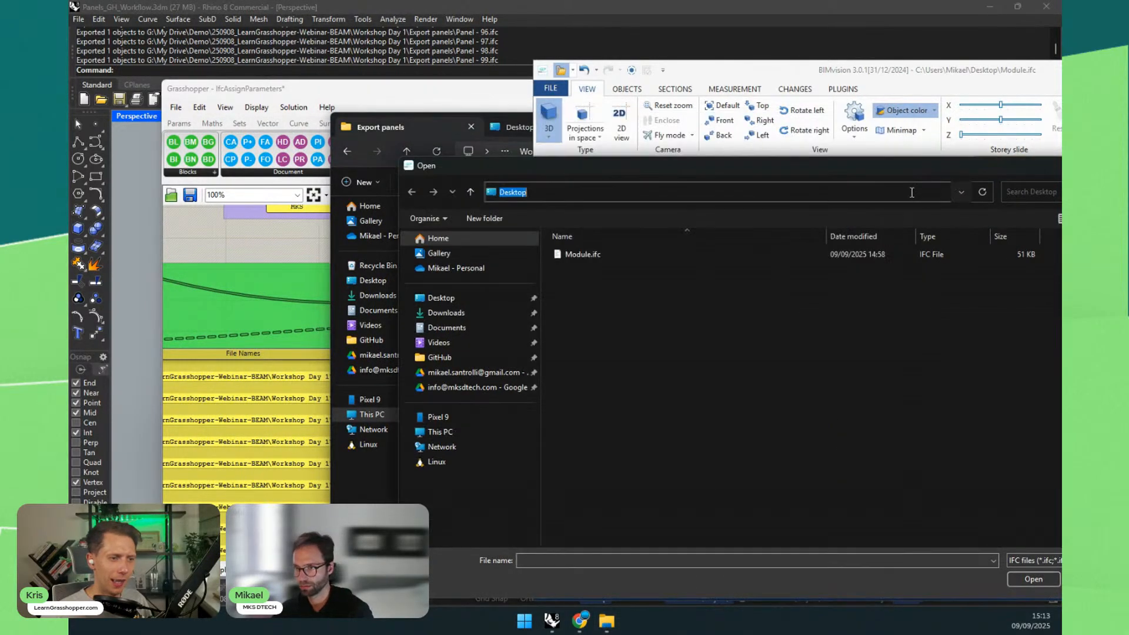
{"action": "key", "text": "ctrl+v"}
{"action": "key", "text": "Return"}
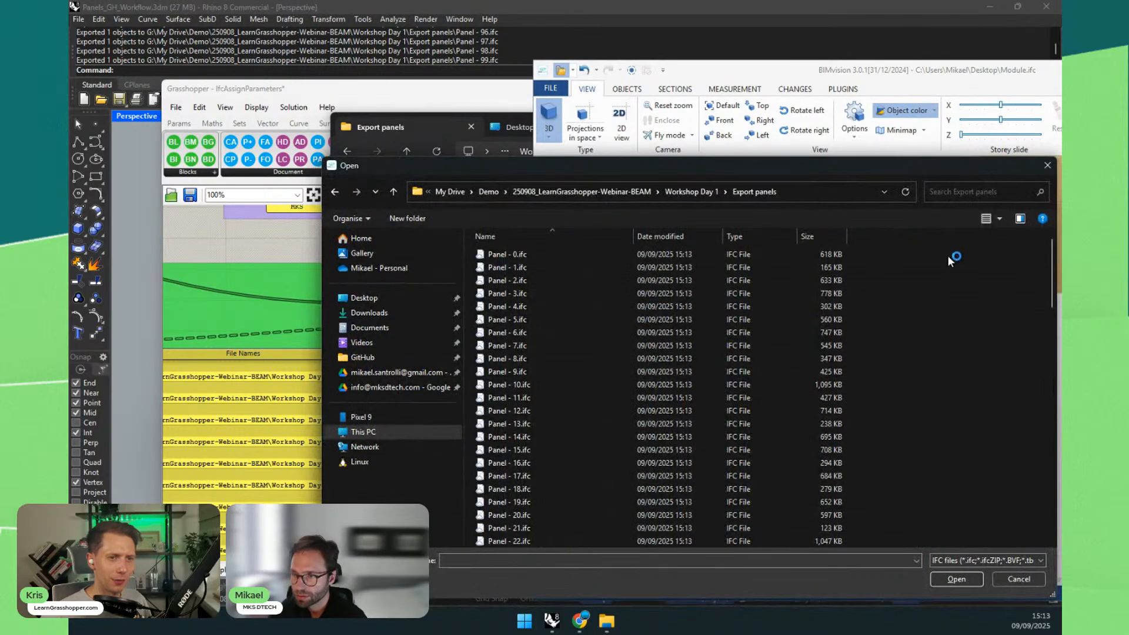
{"action": "left_click", "coordinate": [507, 254]}
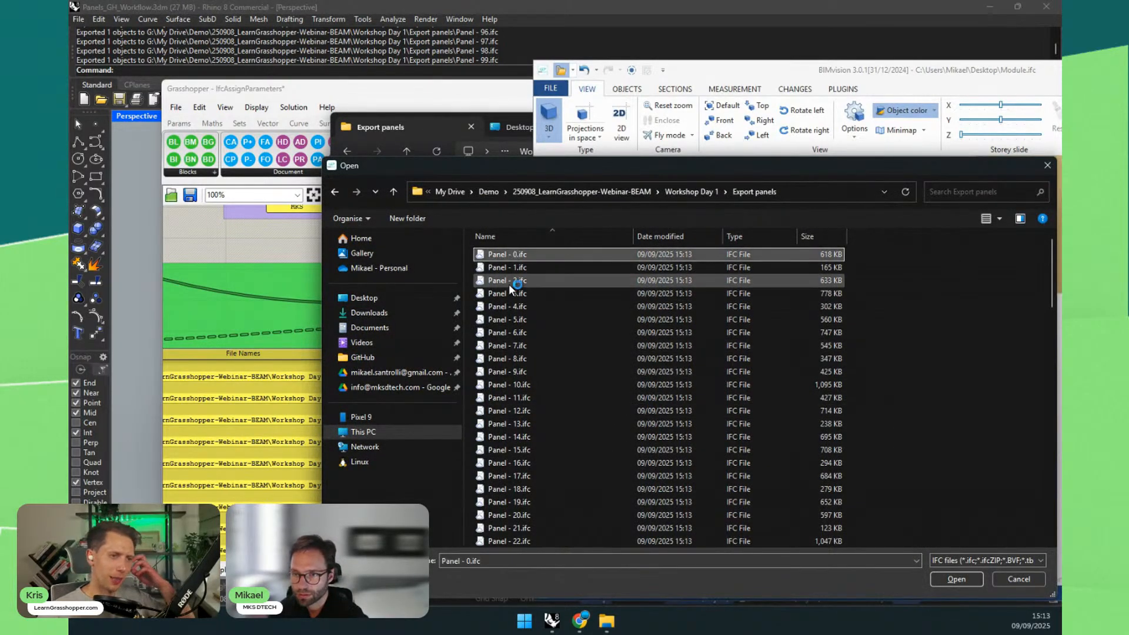
{"action": "double_click", "coordinate": [504, 252]}
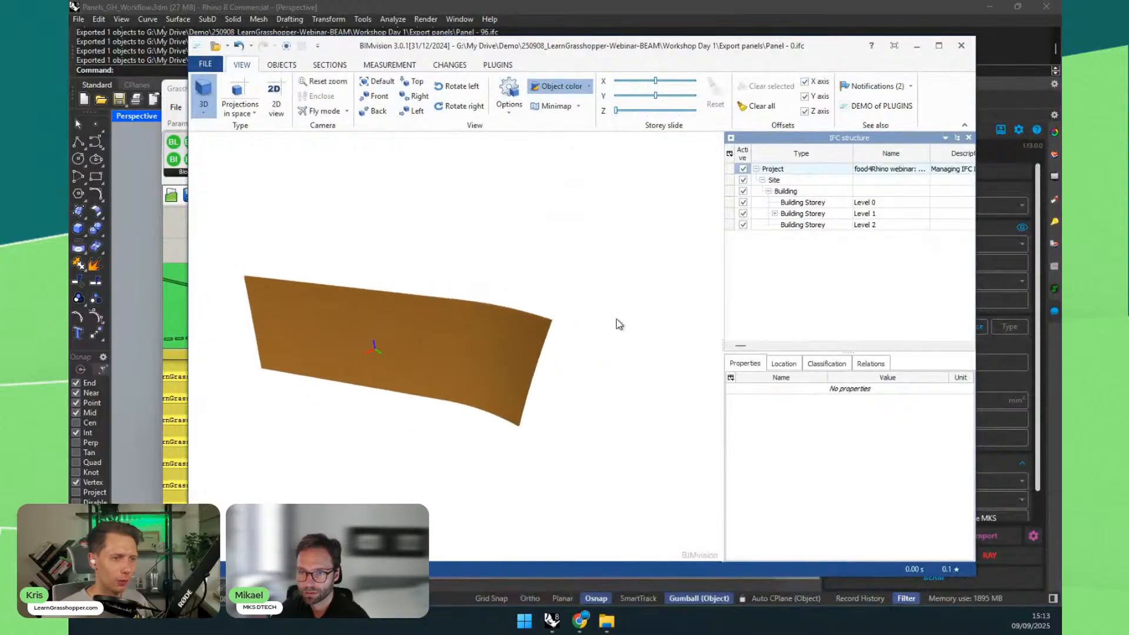
Step: Select the panel in the 3D view and examine its geometry, IFC structure and properties
{"action": "scroll", "coordinate": [529, 332], "scroll_direction": "up", "scroll_amount": 3}
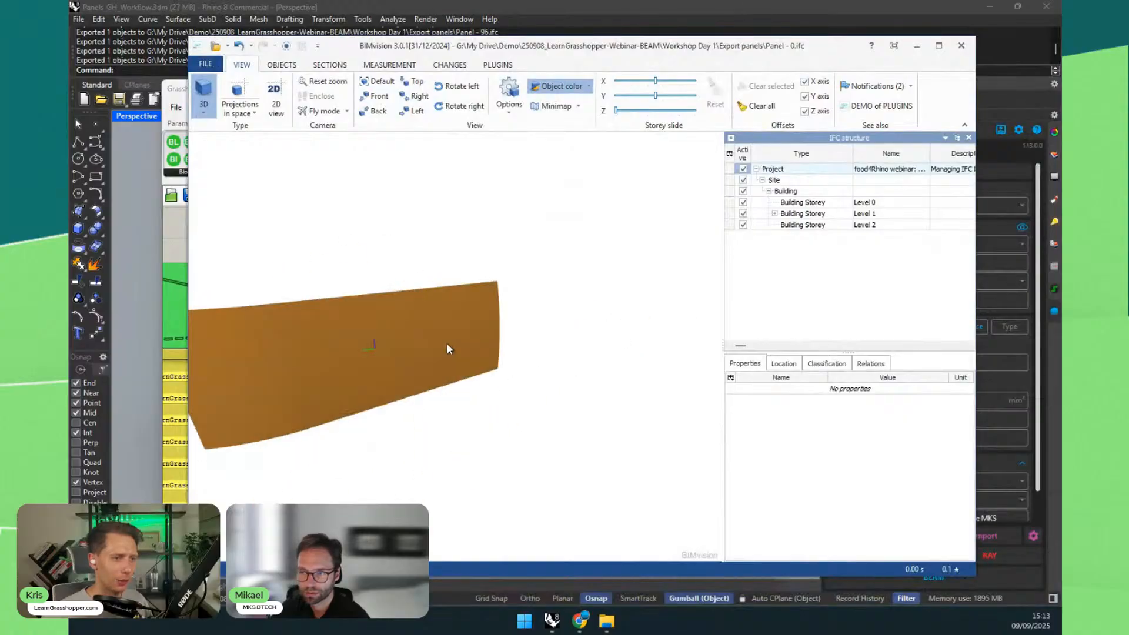
{"action": "left_click", "coordinate": [280, 369]}
{"action": "scroll", "coordinate": [280, 369], "scroll_direction": "down", "scroll_amount": 2}
{"action": "scroll", "coordinate": [311, 345], "scroll_direction": "up", "scroll_amount": 2}
{"action": "scroll", "coordinate": [311, 345], "scroll_direction": "down", "scroll_amount": 1}
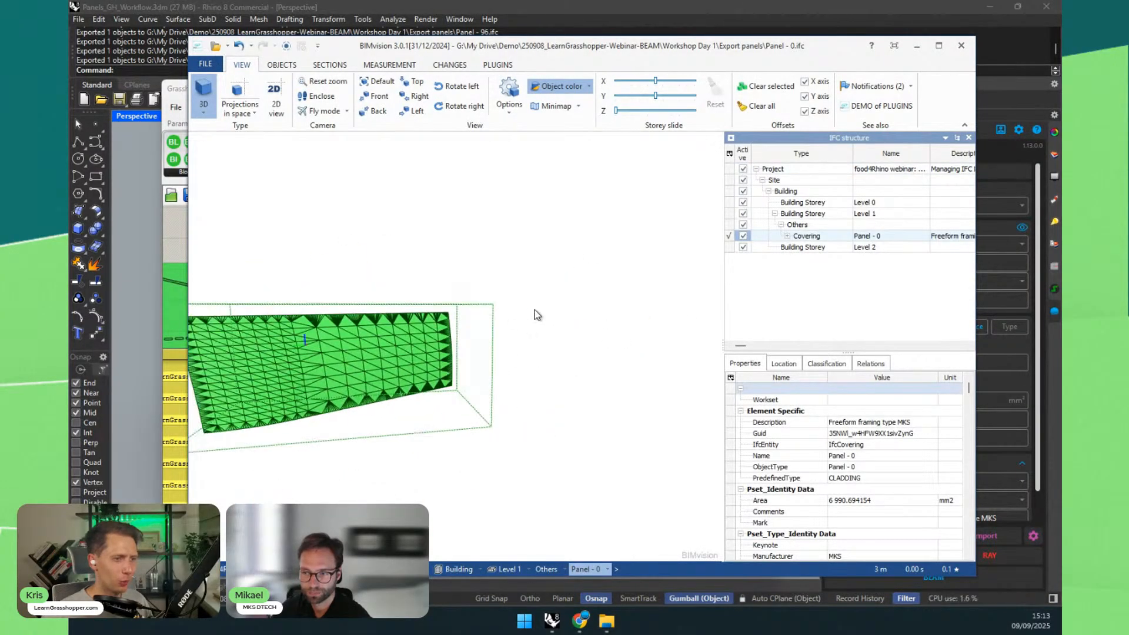
{"action": "scroll", "coordinate": [368, 319], "scroll_direction": "down", "scroll_amount": 2}
{"action": "scroll", "coordinate": [364, 329], "scroll_direction": "up", "scroll_amount": 2}
{"action": "scroll", "coordinate": [361, 341], "scroll_direction": "down", "scroll_amount": 2}
{"action": "scroll", "coordinate": [360, 345], "scroll_direction": "up", "scroll_amount": 1}
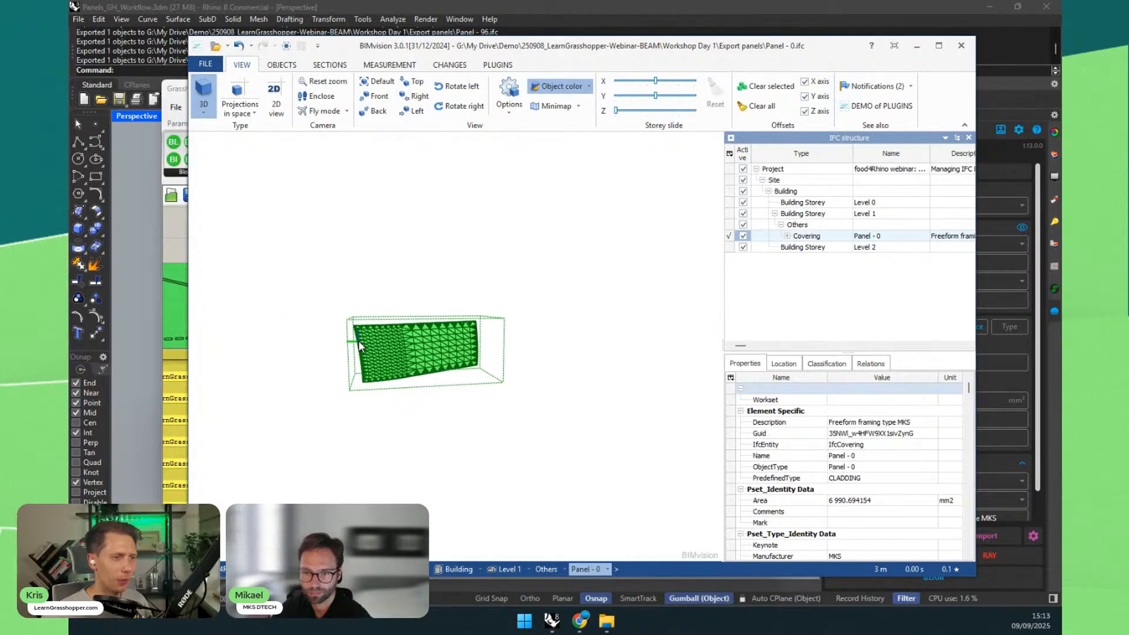
{"action": "scroll", "coordinate": [360, 346], "scroll_direction": "up", "scroll_amount": 5}
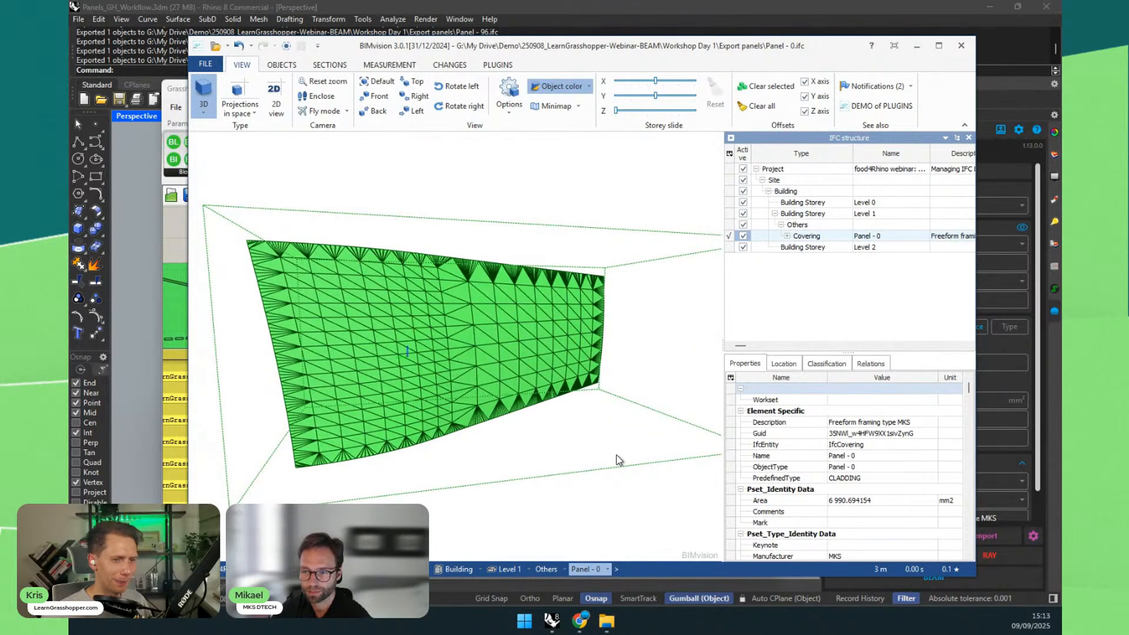
{"action": "scroll", "coordinate": [485, 334], "scroll_direction": "down", "scroll_amount": 4}
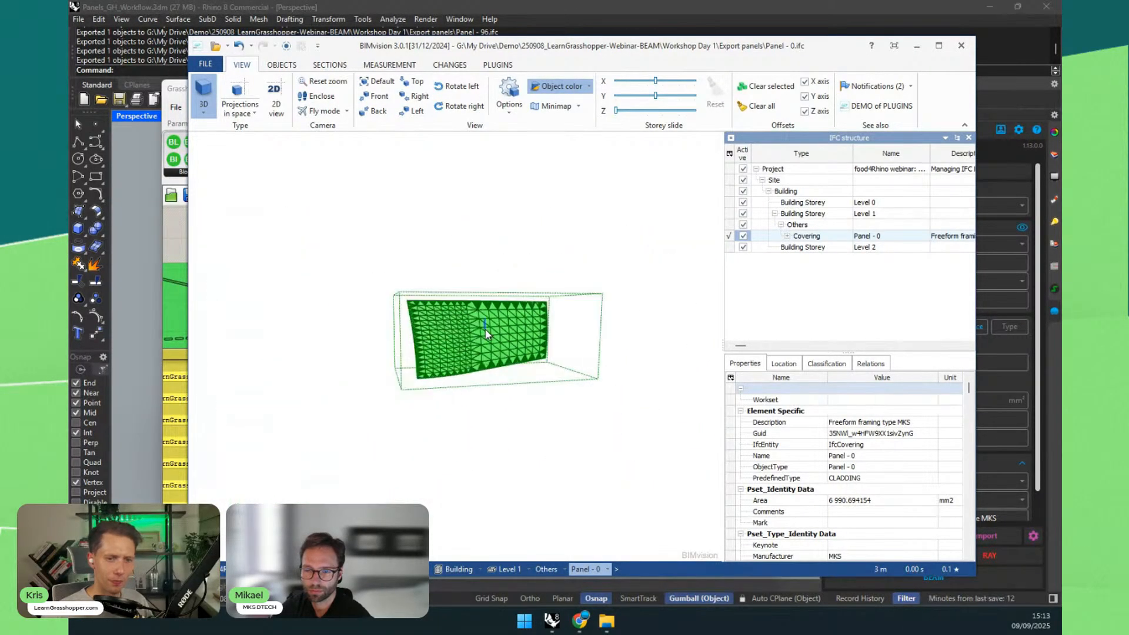
{"action": "left_click_drag", "start_coordinate": [486, 334], "coordinate": [557, 393]}
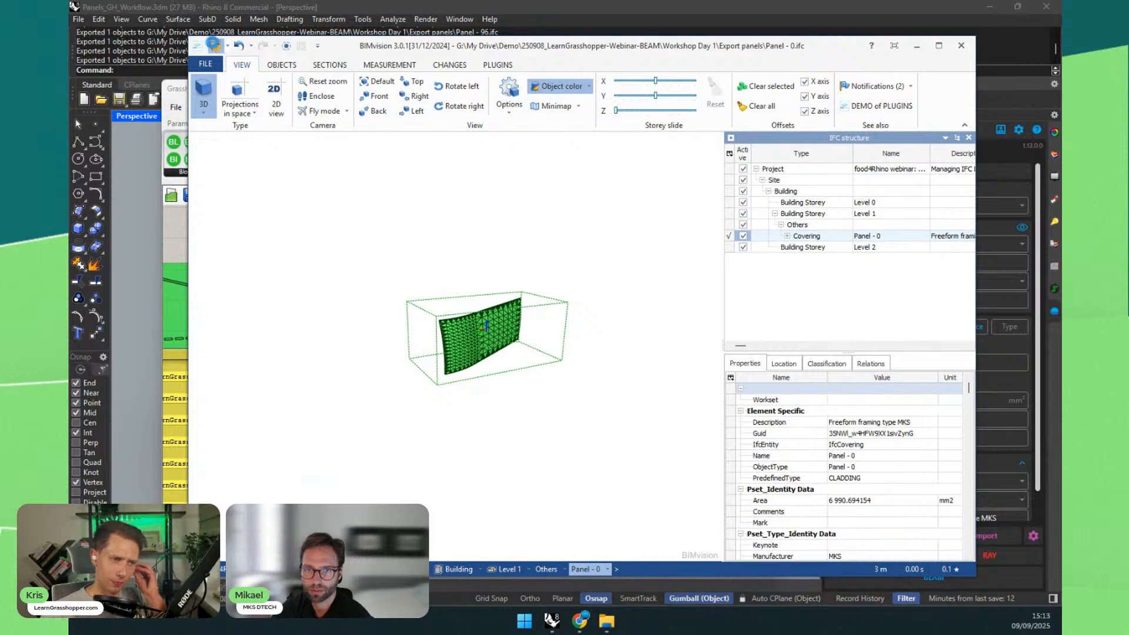
Step: Open Panel - 10.ifc from the Export panels folder and view its panel geometry
{"action": "left_click", "coordinate": [214, 45]}
{"action": "double_click", "coordinate": [506, 390]}
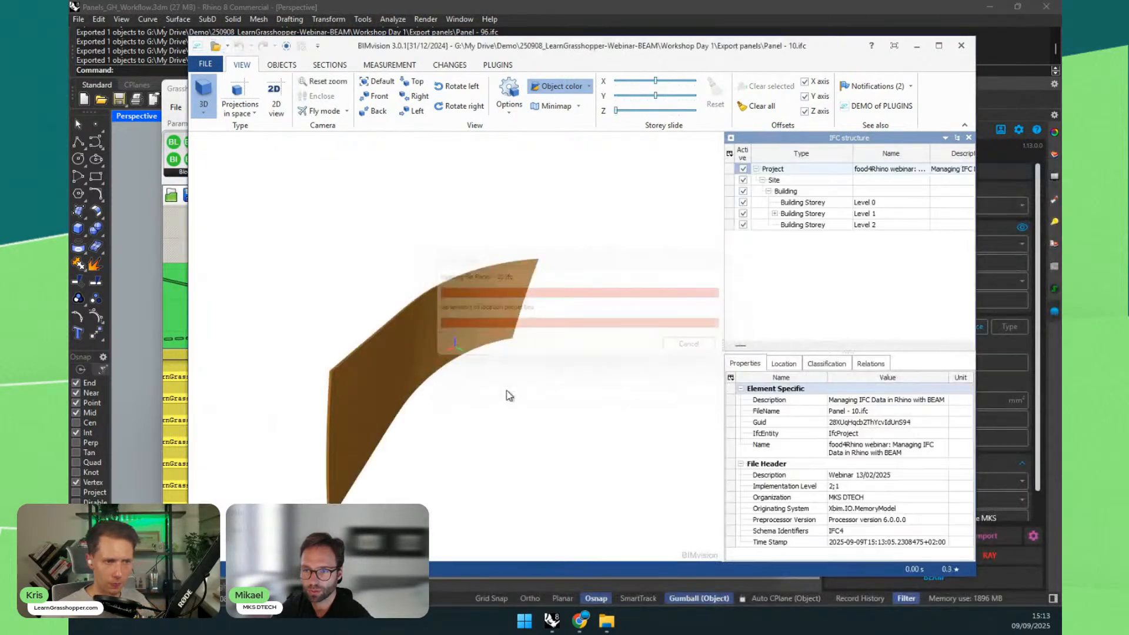
{"action": "scroll", "coordinate": [492, 347], "scroll_direction": "down", "scroll_amount": 6}
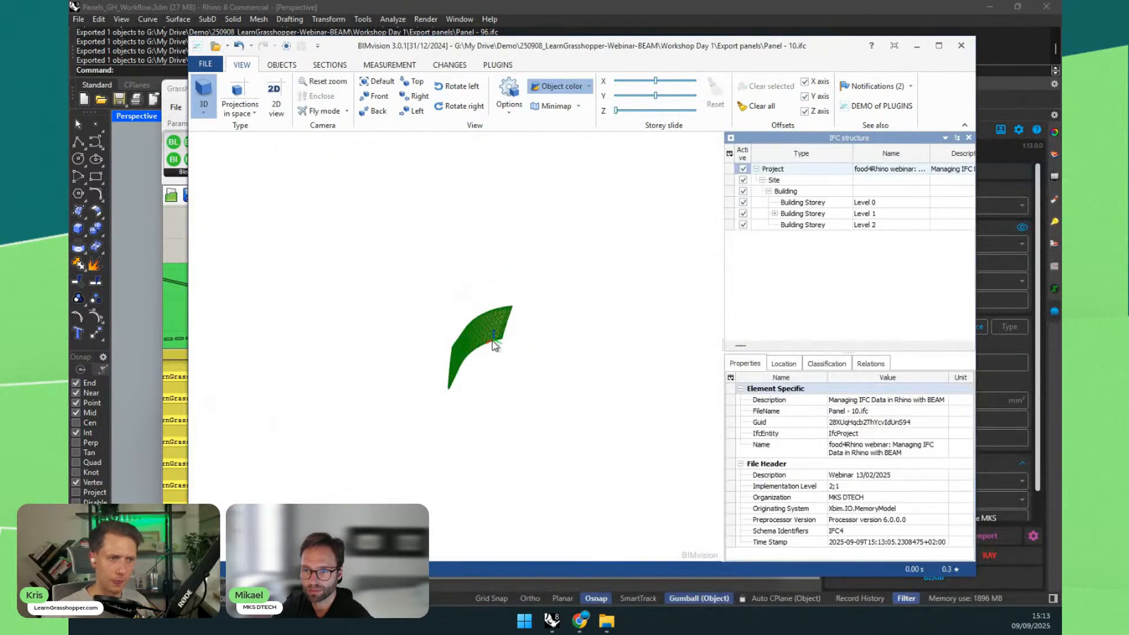
Step: Add Panel - 2.ifc from the Export panels folder to the model already open in BIMvision
{"action": "left_click", "coordinate": [206, 63]}
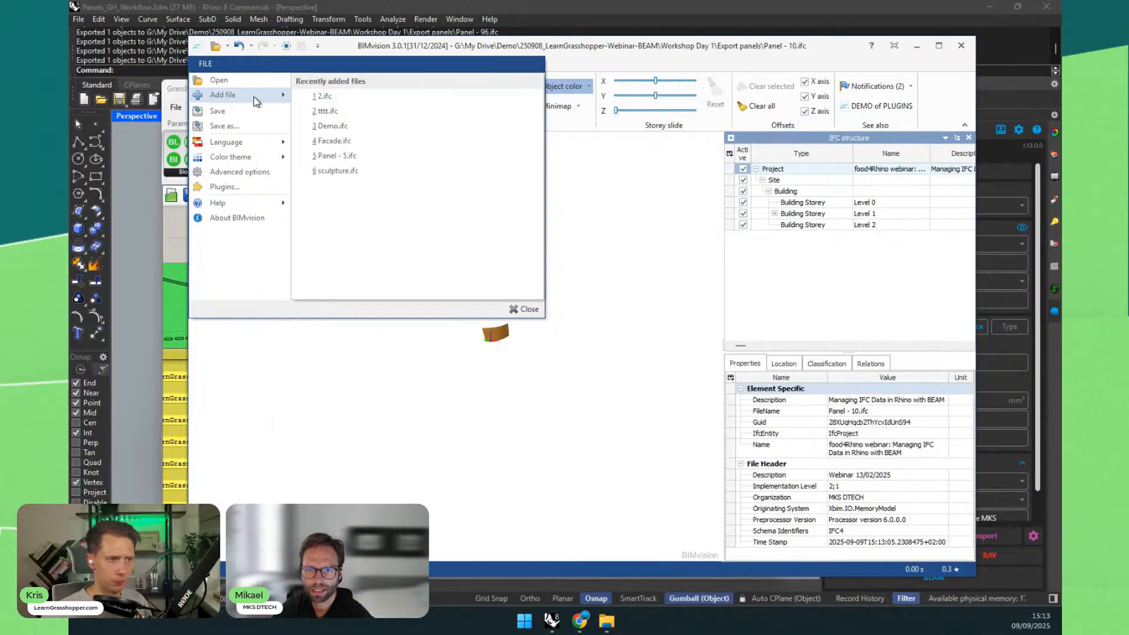
{"action": "left_click", "coordinate": [223, 95]}
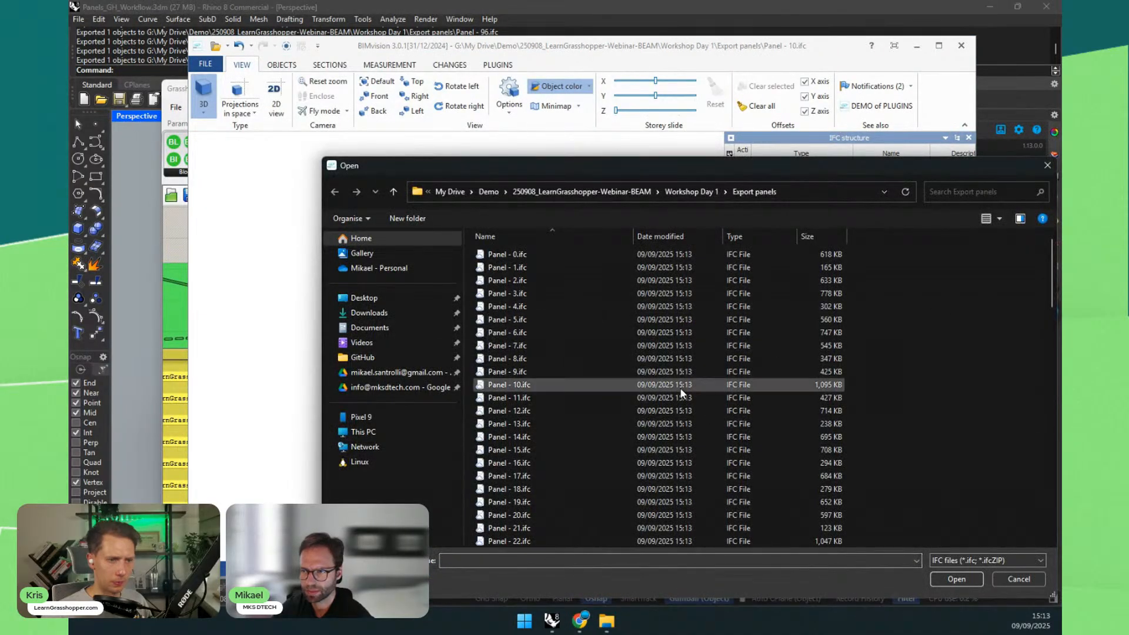
{"action": "double_click", "coordinate": [536, 285]}
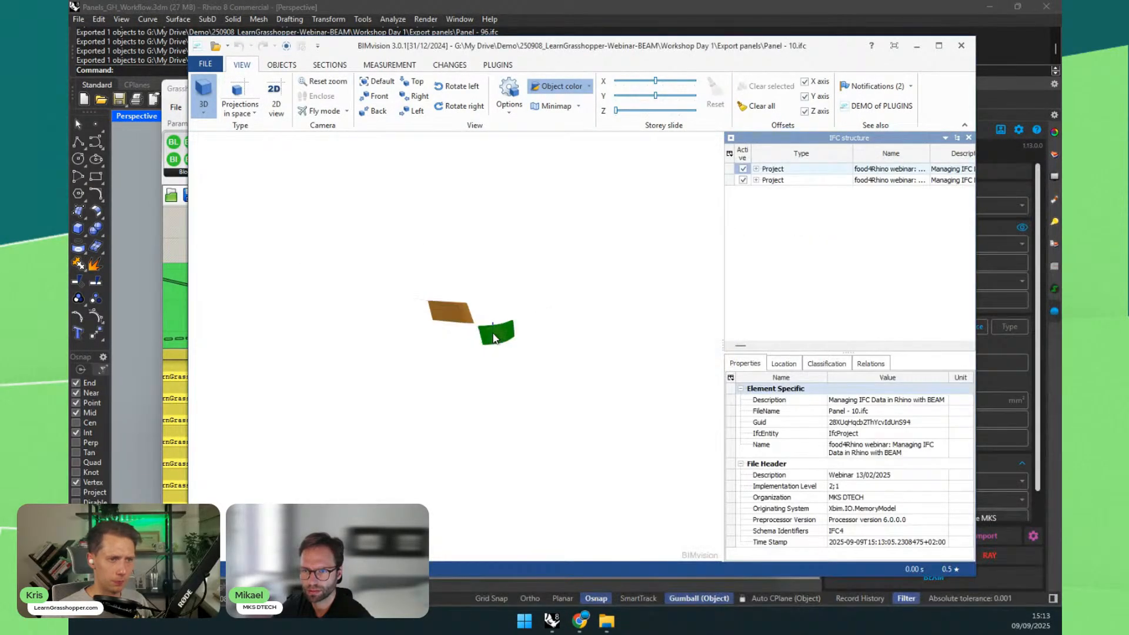
Step: Select the flat and the curved panel in turn in the 3D view to compare their geometry and IFC entries
{"action": "left_click", "coordinate": [337, 268]}
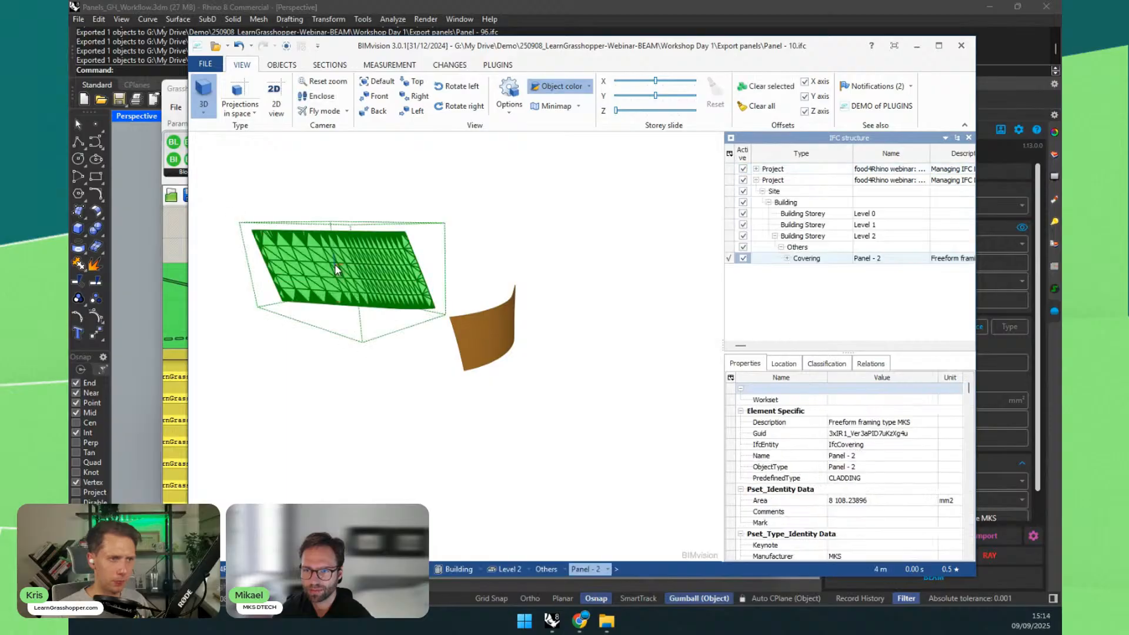
{"action": "left_click", "coordinate": [482, 340]}
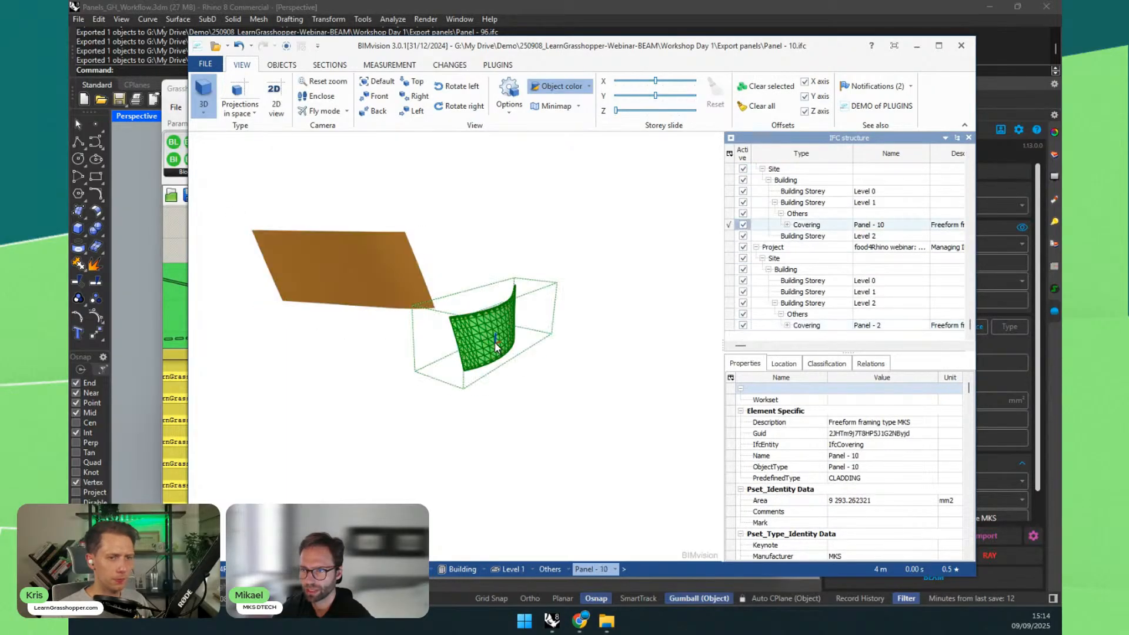
{"action": "left_click", "coordinate": [390, 267]}
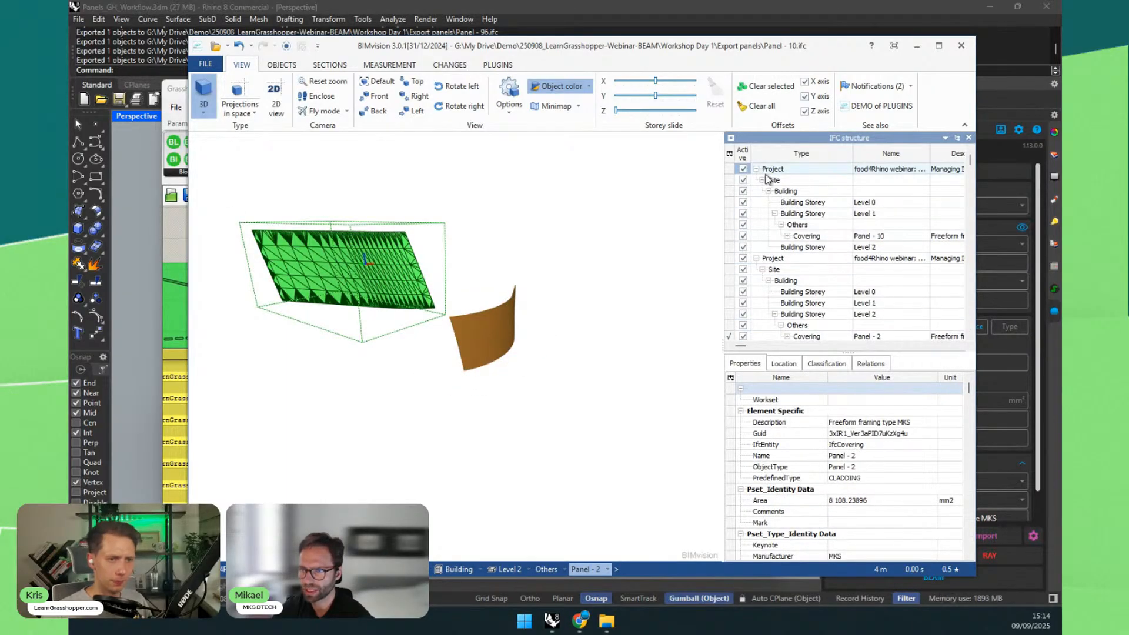
Step: Collapse the IFC structure to its two Project entries and select each one to examine which panel and file it represents
{"action": "left_click", "coordinate": [756, 170]}
{"action": "left_click", "coordinate": [756, 180]}
{"action": "left_click", "coordinate": [797, 173]}
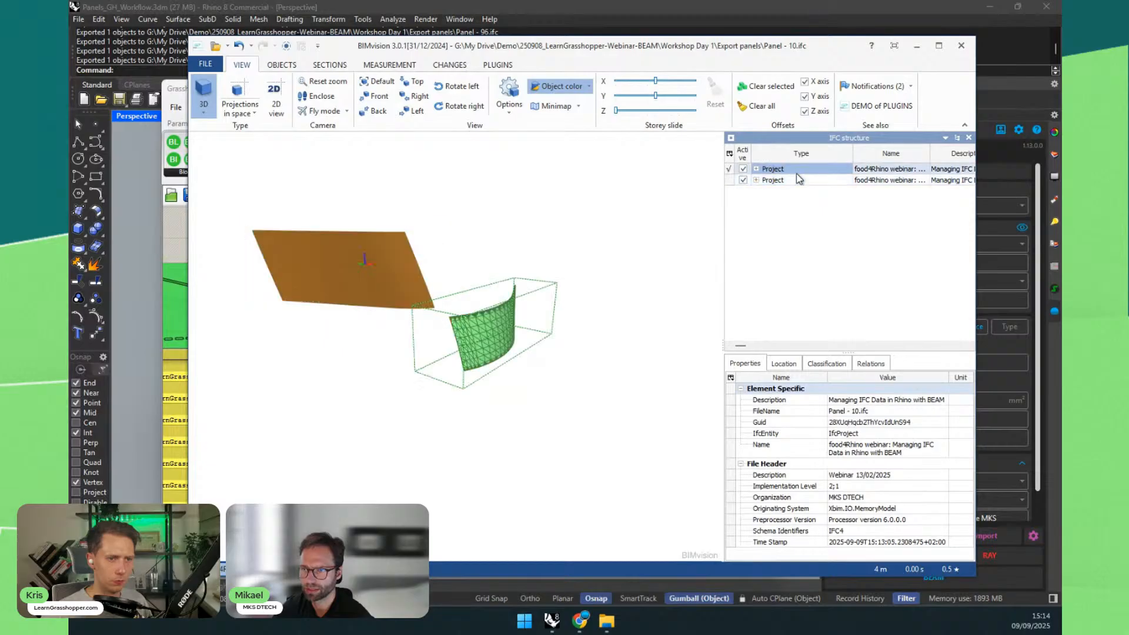
{"action": "left_click", "coordinate": [794, 180]}
{"action": "left_click", "coordinate": [791, 172]}
{"action": "left_click", "coordinate": [789, 180]}
{"action": "left_click", "coordinate": [756, 181]}
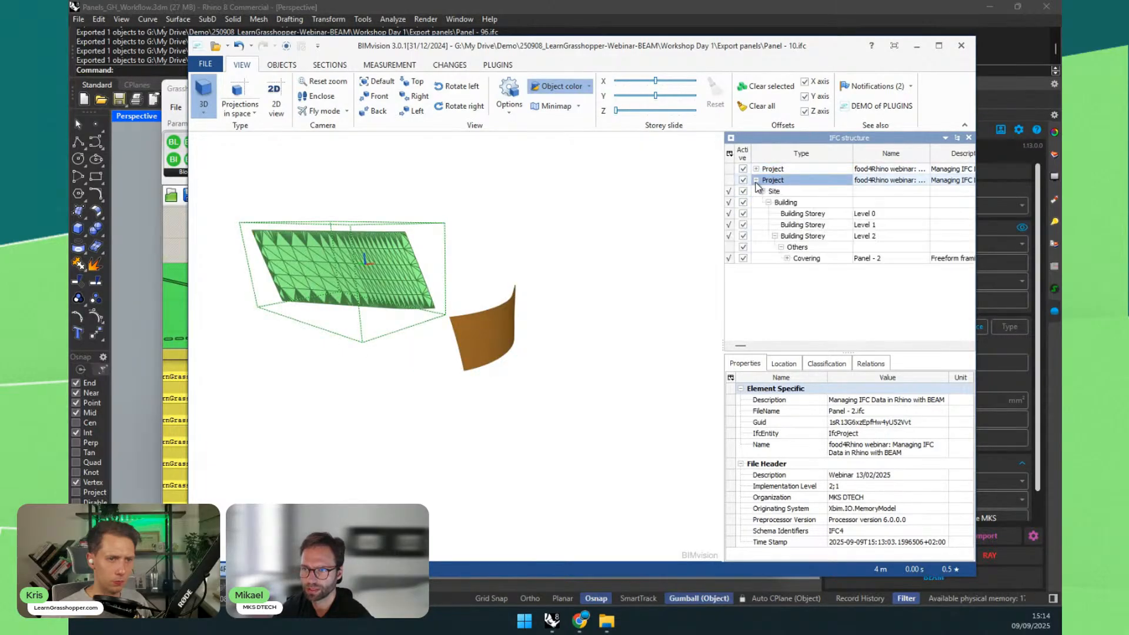
Step: Examine the element, Pset_Identity Data and Pset_Type_Identity Data properties of the curved panel, and select the flat panel for comparison
{"action": "left_click", "coordinate": [511, 352]}
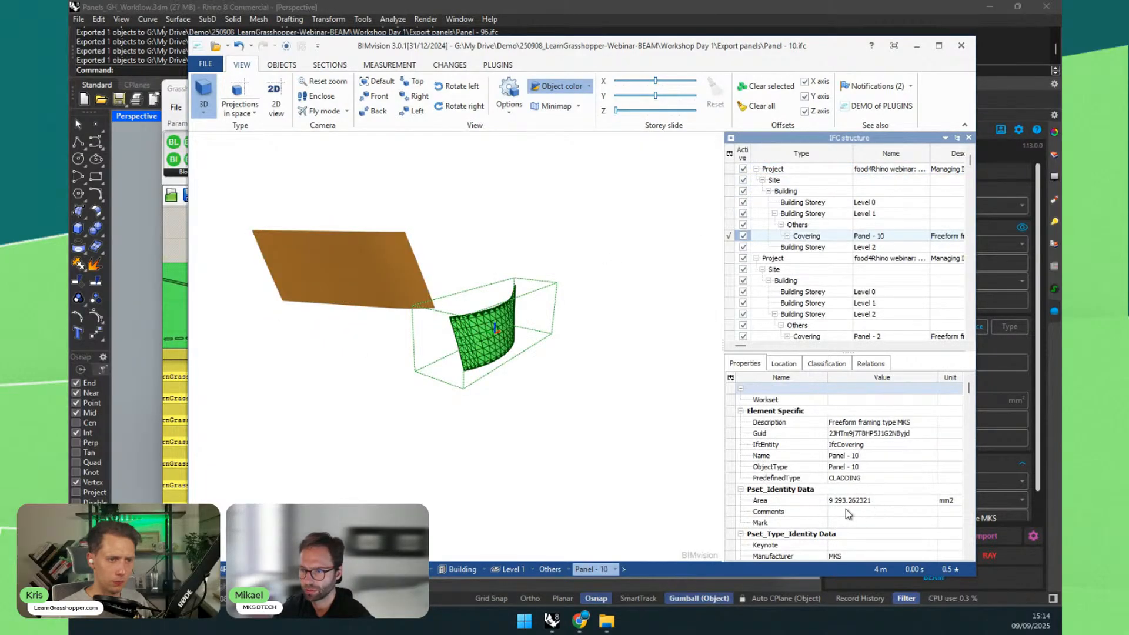
{"action": "left_click", "coordinate": [780, 434]}
{"action": "left_click", "coordinate": [789, 557]}
{"action": "left_click", "coordinate": [856, 554]}
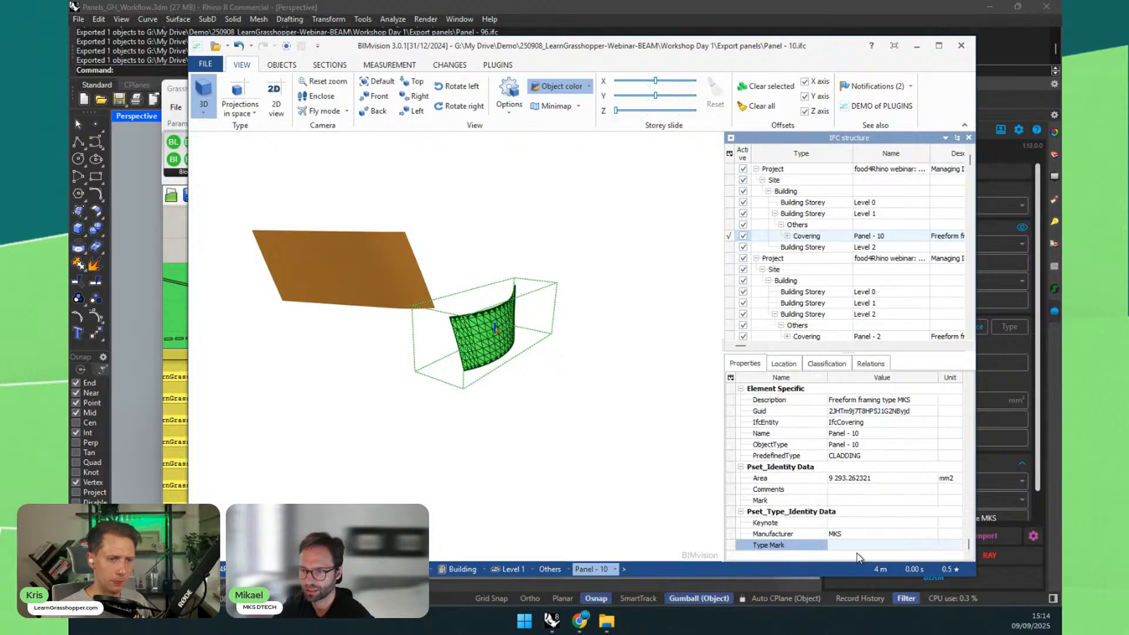
{"action": "left_click", "coordinate": [341, 268]}
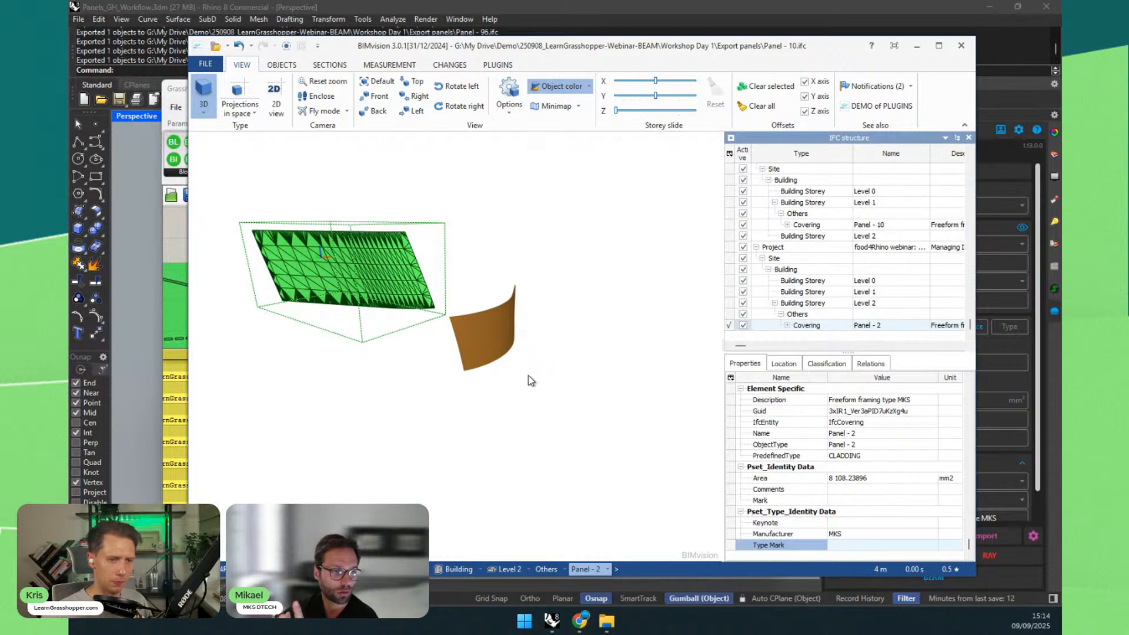
Step: Close BIMvision, switch back to the Grasshopper window and widen it
{"action": "left_click", "coordinate": [962, 46]}
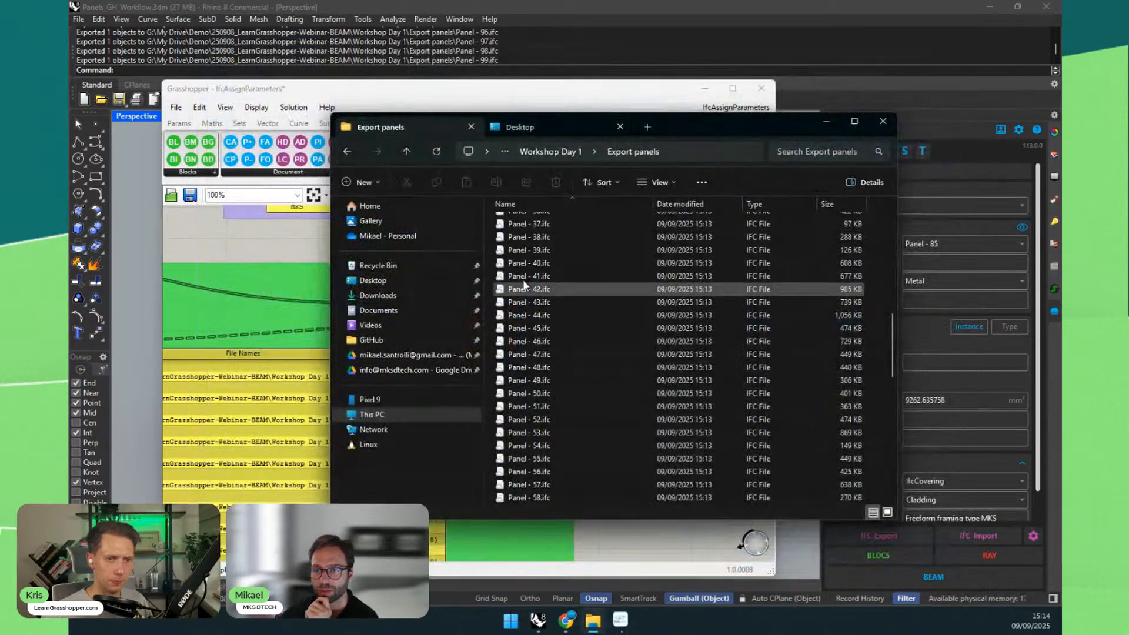
{"action": "left_click_drag", "start_coordinate": [610, 87], "coordinate": [598, 84]}
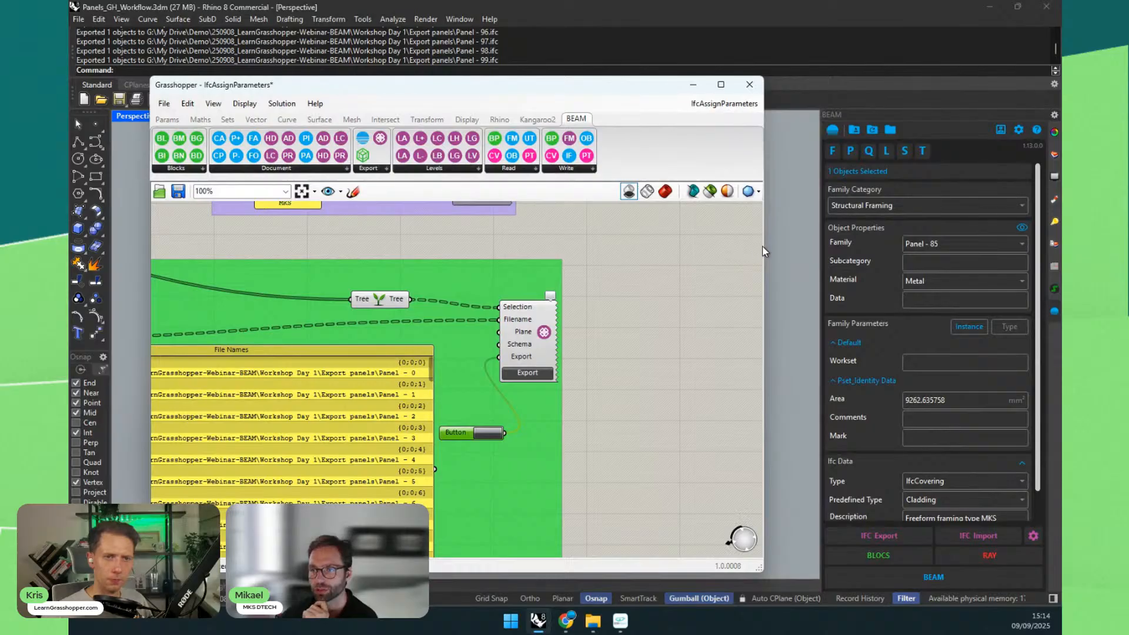
{"action": "left_click_drag", "start_coordinate": [763, 251], "coordinate": [869, 253]}
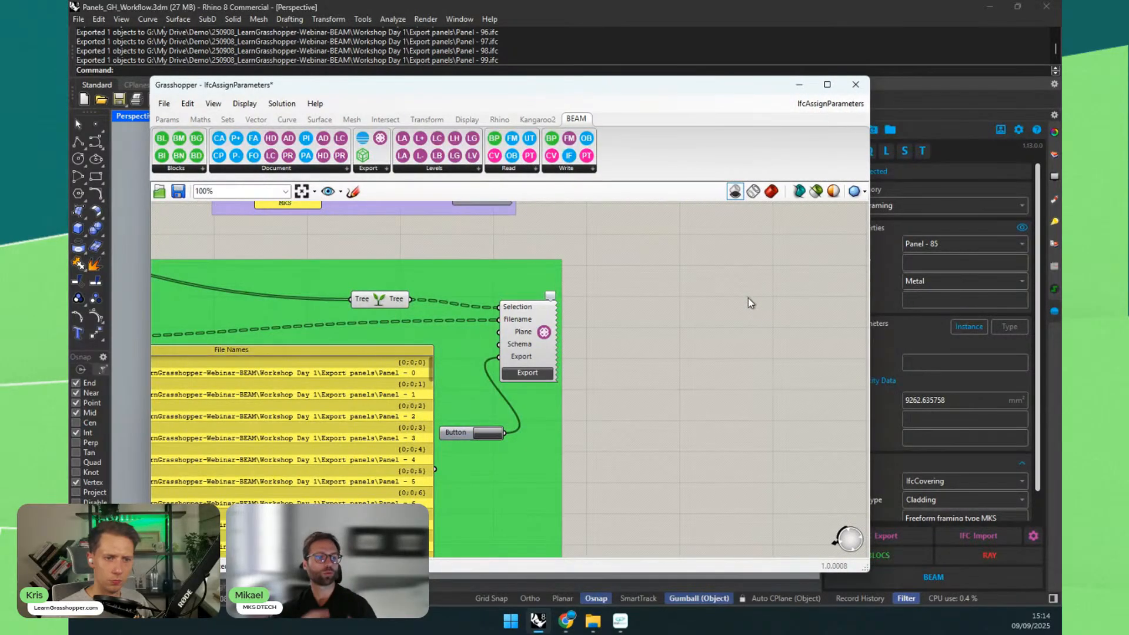
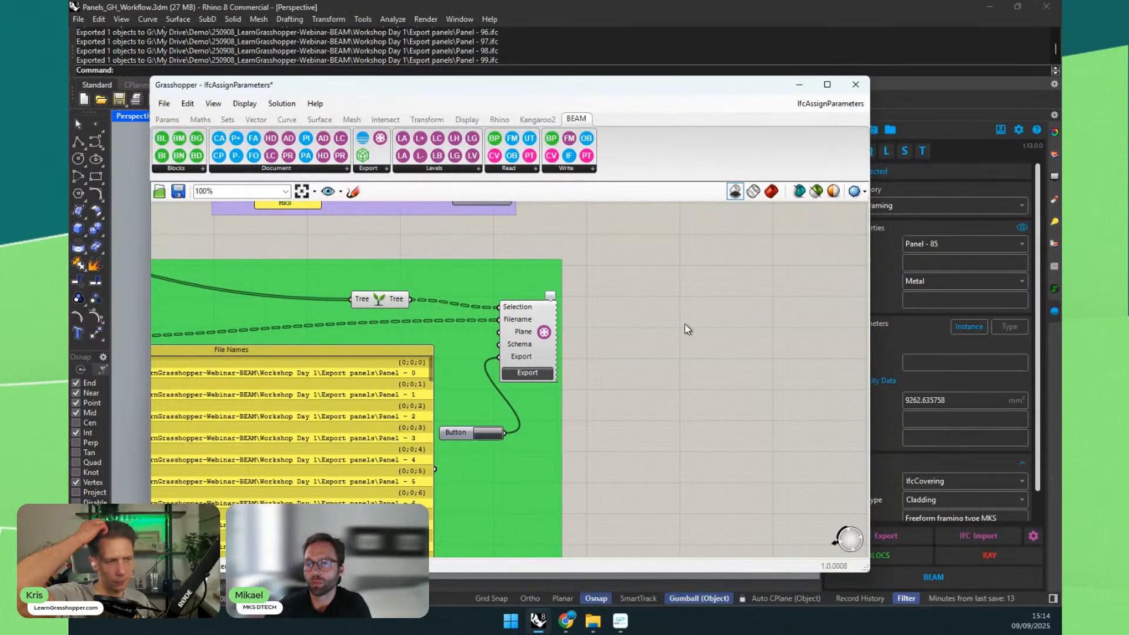
Step: Review the overall Grasshopper definition, including the naming, parameter assignment and single-object IFC export groups
{"action": "scroll", "coordinate": [682, 331], "scroll_direction": "down", "scroll_amount": 5}
{"action": "scroll", "coordinate": [675, 331], "scroll_direction": "down", "scroll_amount": 4}
{"action": "right_click_drag", "start_coordinate": [724, 333], "coordinate": [650, 424]}
{"action": "scroll", "coordinate": [502, 365], "scroll_direction": "up", "scroll_amount": 3}
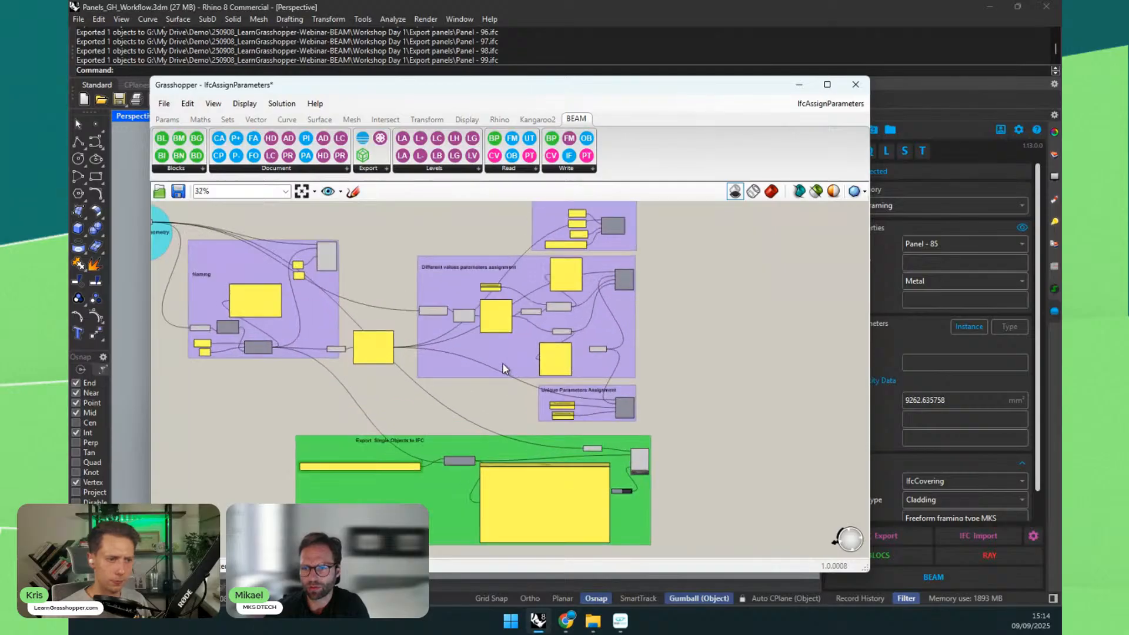
{"action": "scroll", "coordinate": [452, 257], "scroll_direction": "up", "scroll_amount": 1}
{"action": "scroll", "coordinate": [451, 257], "scroll_direction": "down", "scroll_amount": 1}
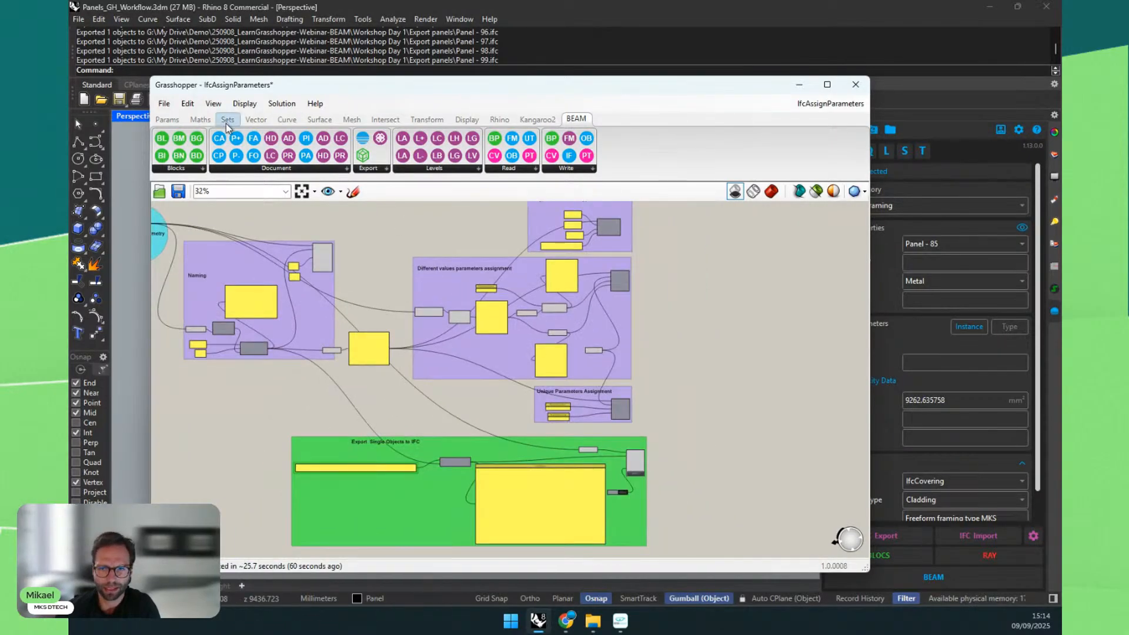
Step: Create a blank Grasshopper document and a new Rhino file from a template, discarding changes to Panels_GH_Workflow.3dm
{"action": "left_click", "coordinate": [164, 104]}
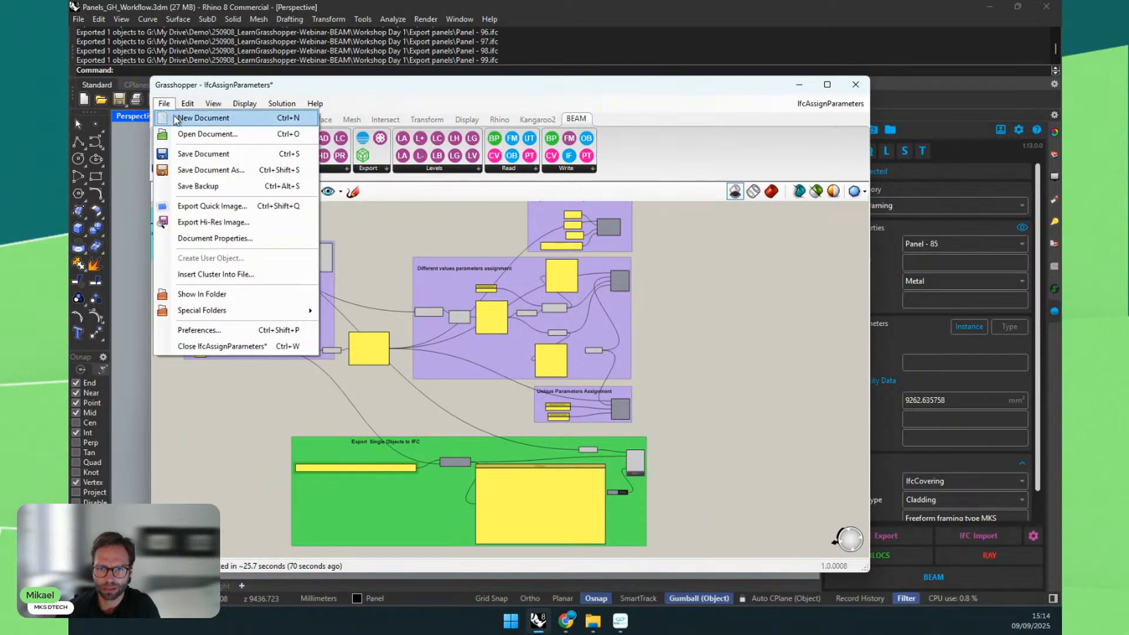
{"action": "left_click", "coordinate": [194, 118]}
{"action": "left_click_drag", "start_coordinate": [347, 87], "coordinate": [652, 102]}
{"action": "left_click", "coordinate": [86, 100]}
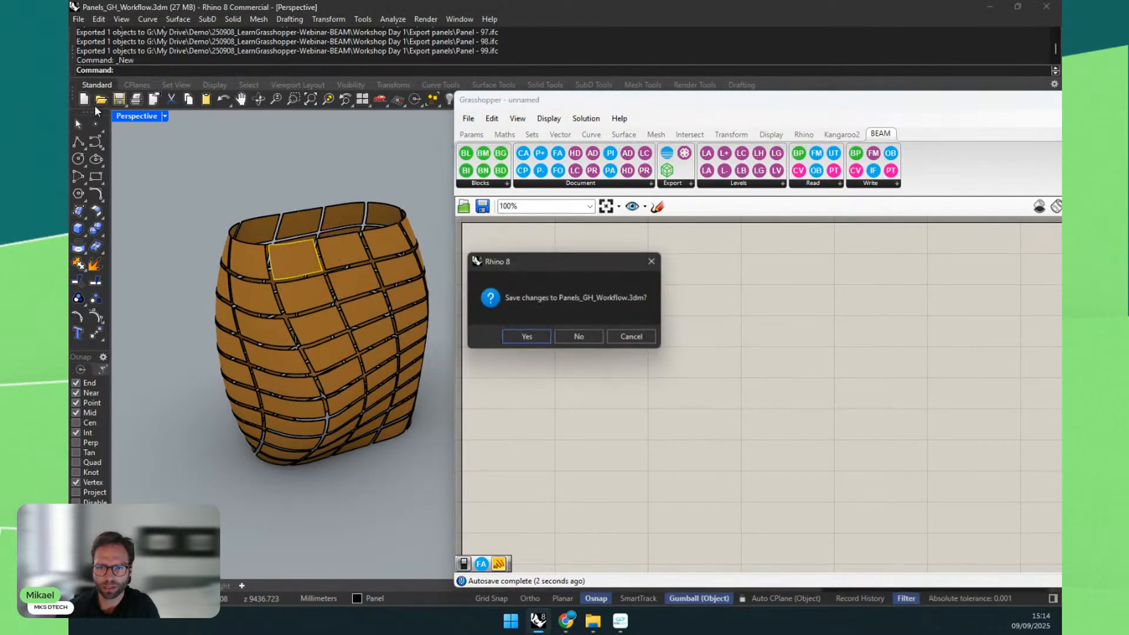
{"action": "left_click", "coordinate": [558, 334]}
{"action": "double_click", "coordinate": [296, 191]}
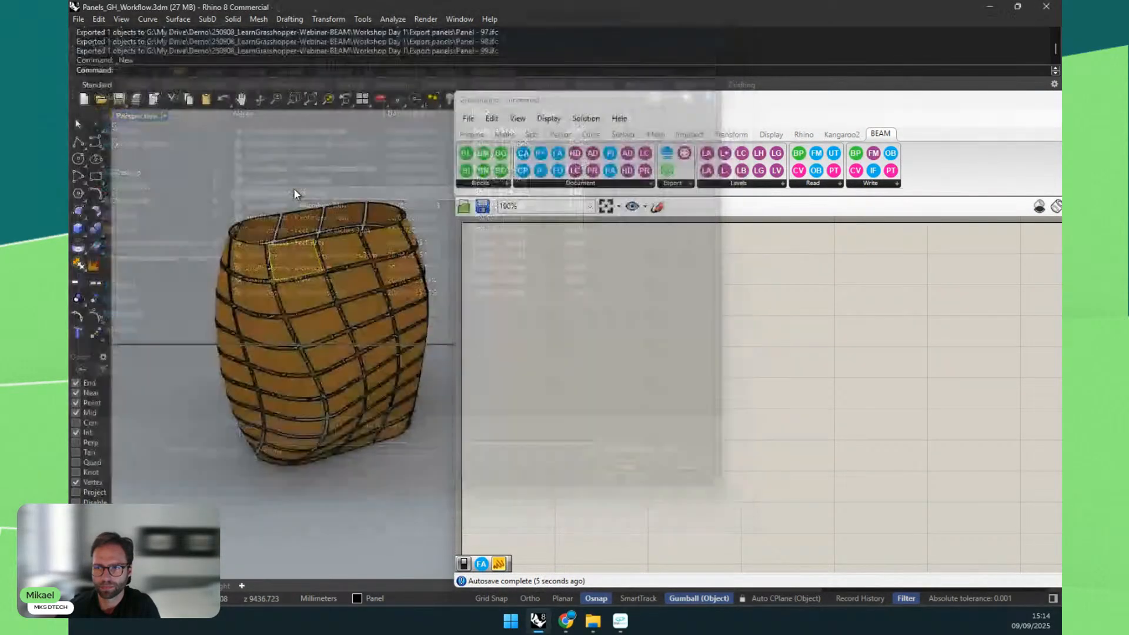
Step: Resize and reposition the Grasshopper window, and place a Sphere component on the empty canvas
{"action": "left_click_drag", "start_coordinate": [517, 97], "coordinate": [357, 64]}
{"action": "left_click_drag", "start_coordinate": [991, 111], "coordinate": [802, 111]}
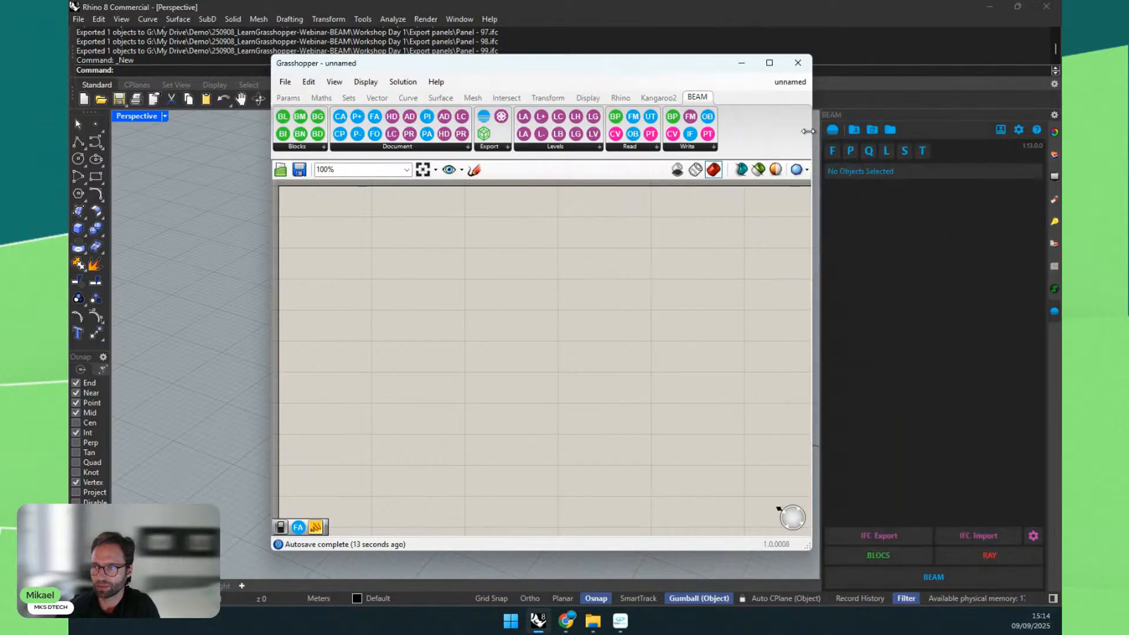
{"action": "left_click_drag", "start_coordinate": [615, 62], "coordinate": [425, 60]}
{"action": "double_click", "coordinate": [254, 294]}
{"action": "type", "text": "sphere"}
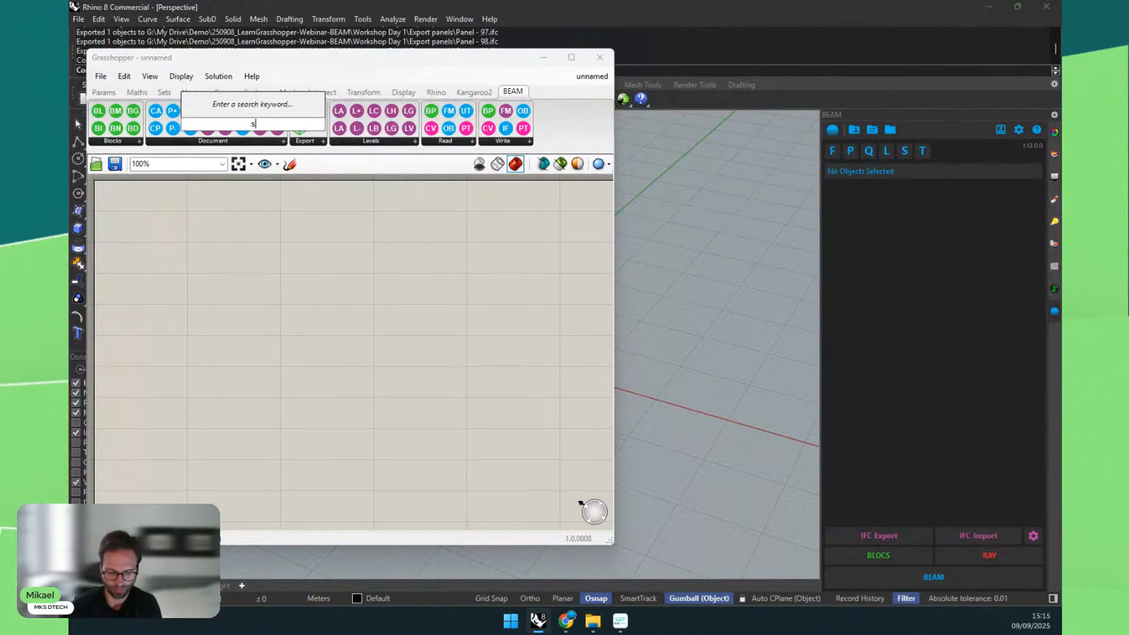
{"action": "key", "text": "Return"}
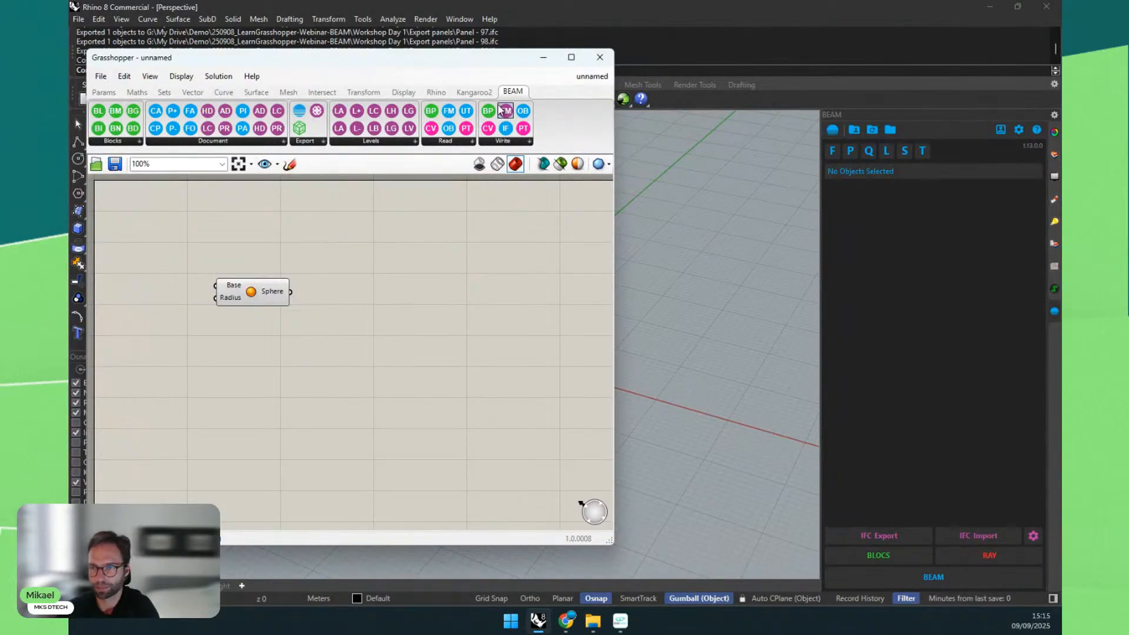
Step: Examine the sphere's preview in the Perspective viewport with the Grasshopper window moved aside
{"action": "left_click_drag", "start_coordinate": [438, 60], "coordinate": [851, 174]}
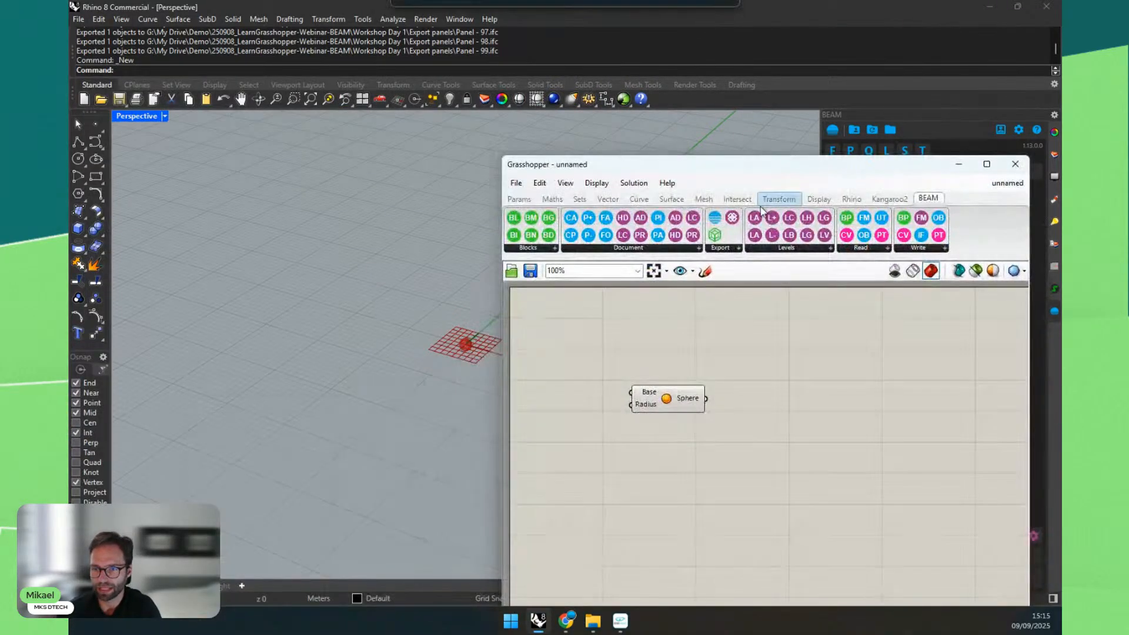
{"action": "scroll", "coordinate": [350, 343], "scroll_direction": "up", "scroll_amount": 5}
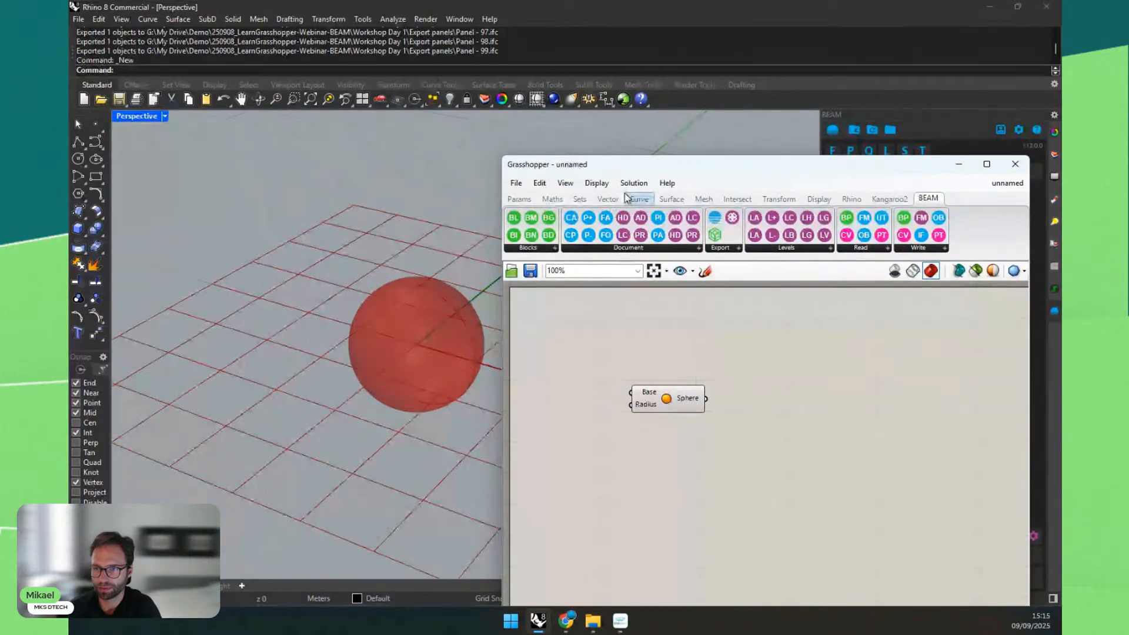
{"action": "left_click_drag", "start_coordinate": [624, 167], "coordinate": [228, 70]}
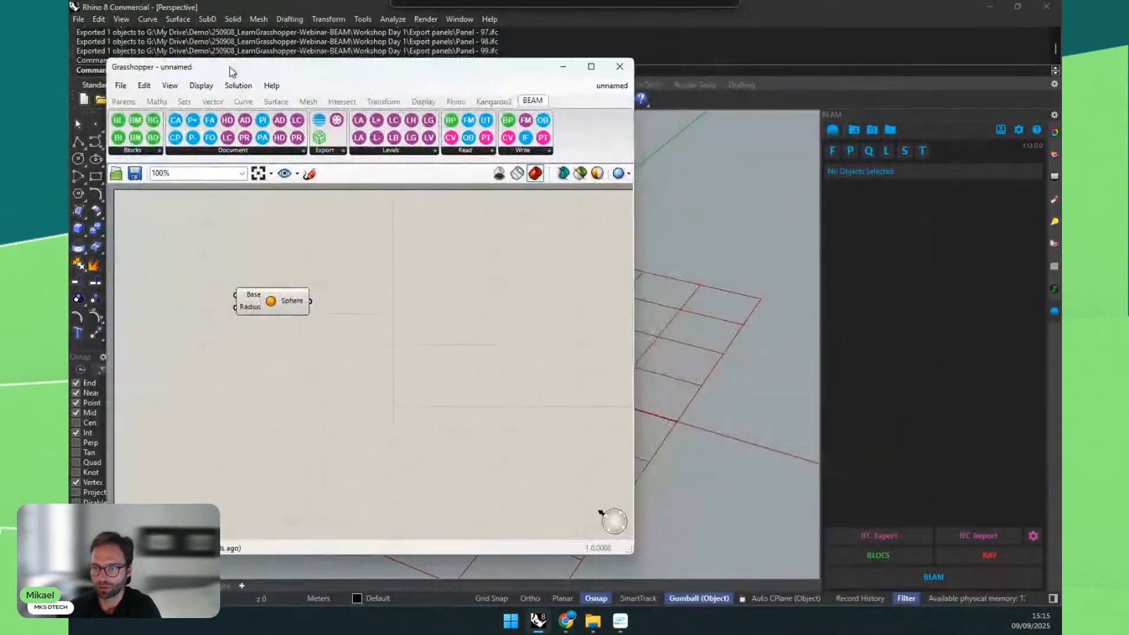
{"action": "scroll", "coordinate": [772, 320], "scroll_direction": "down", "scroll_amount": 5}
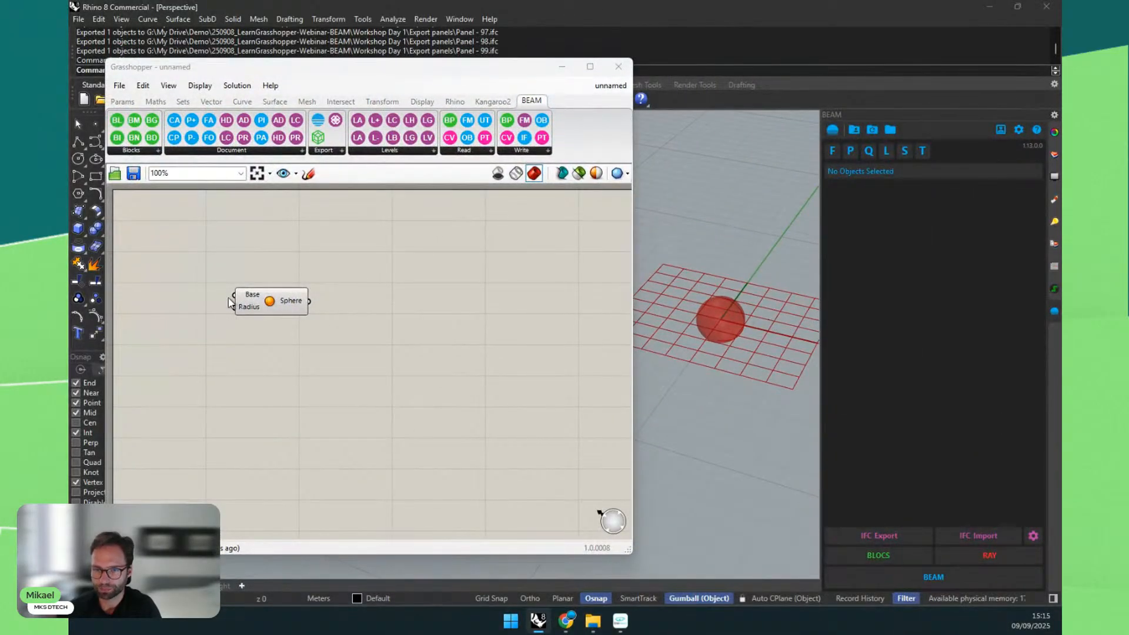
Step: Place BEAM's Set Object Parameters component on the canvas, with the Sphere component spaced well apart from it
{"action": "left_click_drag", "start_coordinate": [261, 301], "coordinate": [222, 301]}
{"action": "scroll", "coordinate": [250, 290], "scroll_direction": "up", "scroll_amount": 3}
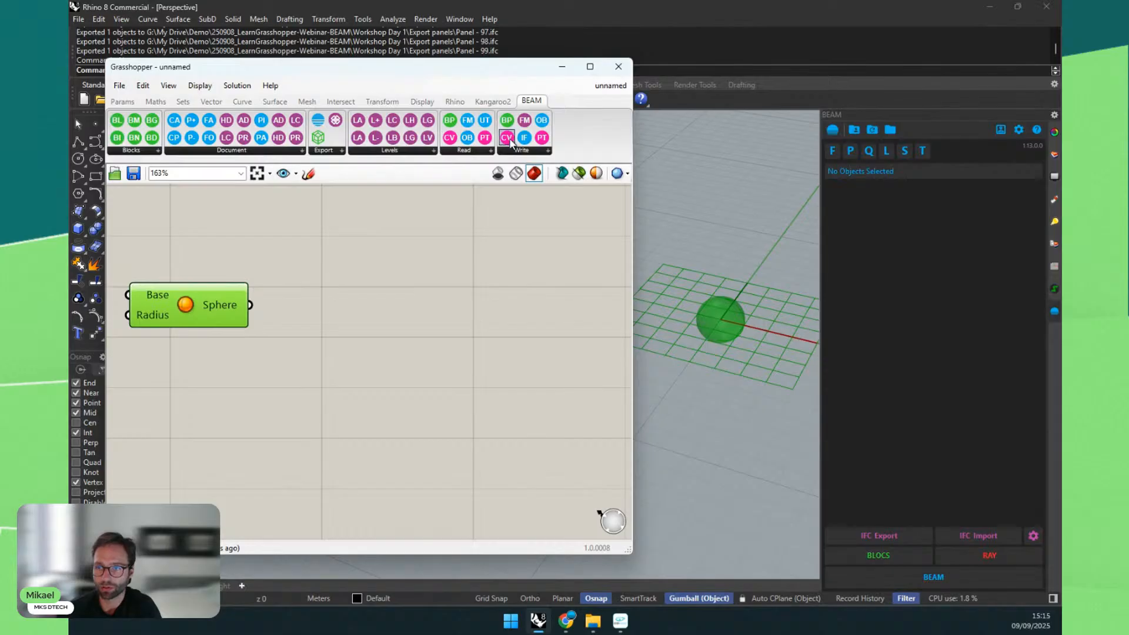
{"action": "left_click", "coordinate": [514, 154]}
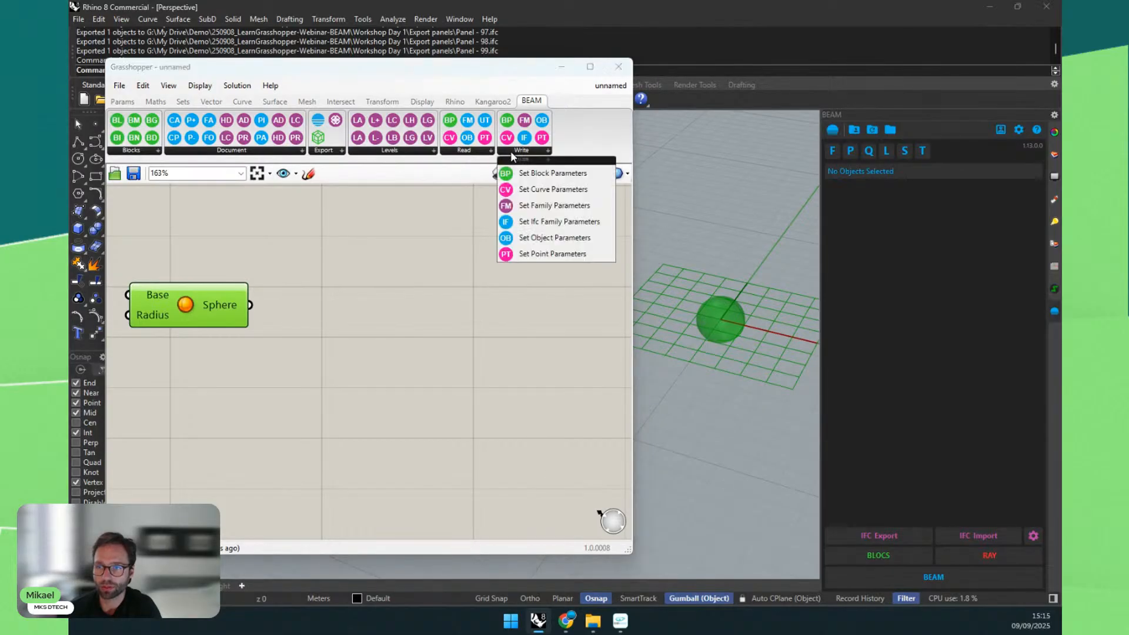
{"action": "left_click", "coordinate": [528, 238]}
{"action": "left_click", "coordinate": [460, 301]}
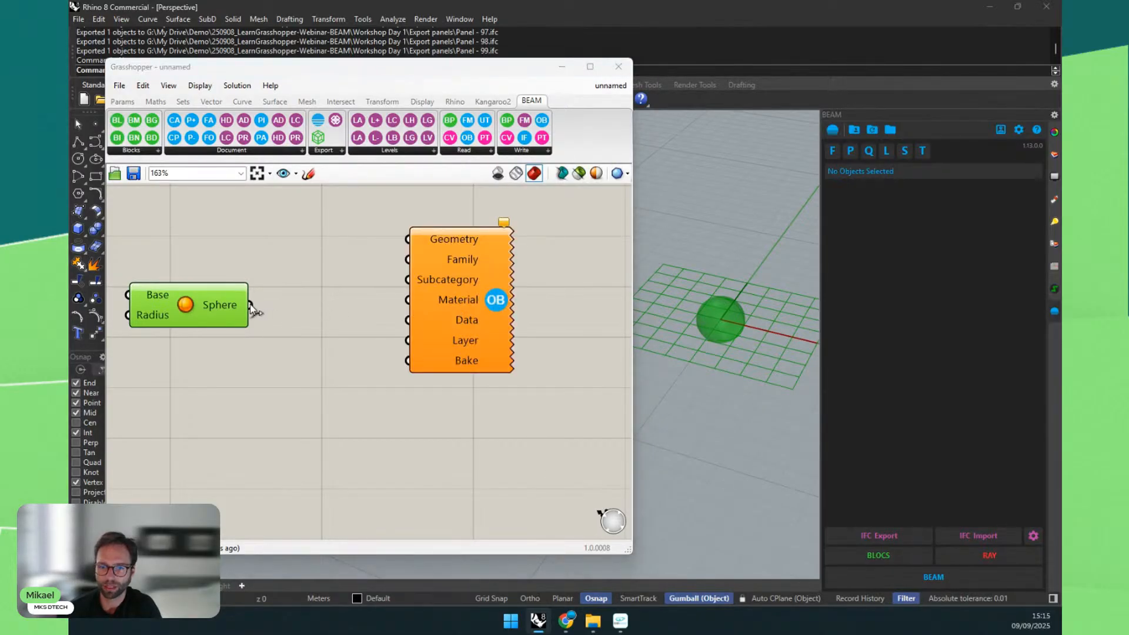
{"action": "left_click_drag", "start_coordinate": [249, 304], "coordinate": [227, 234]}
{"action": "left_click_drag", "start_coordinate": [461, 300], "coordinate": [499, 309]}
Step: Add a Panel containing ifc::test and wire it into the Layer input of the Set Object Parameters component
{"action": "double_click", "coordinate": [288, 428]}
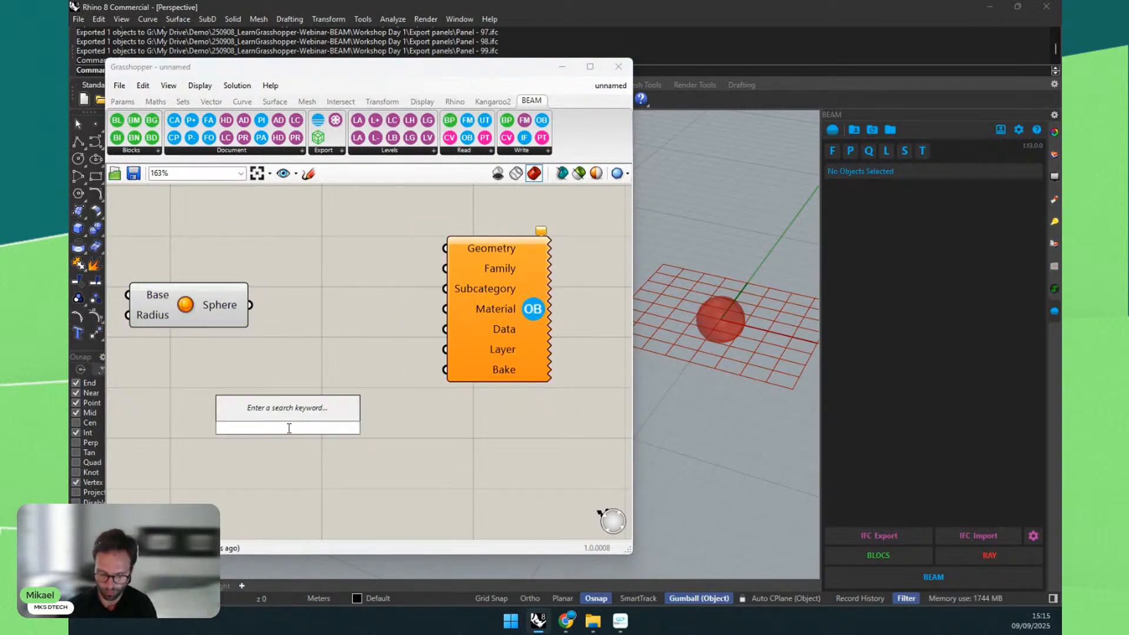
{"action": "type", "text": "//"}
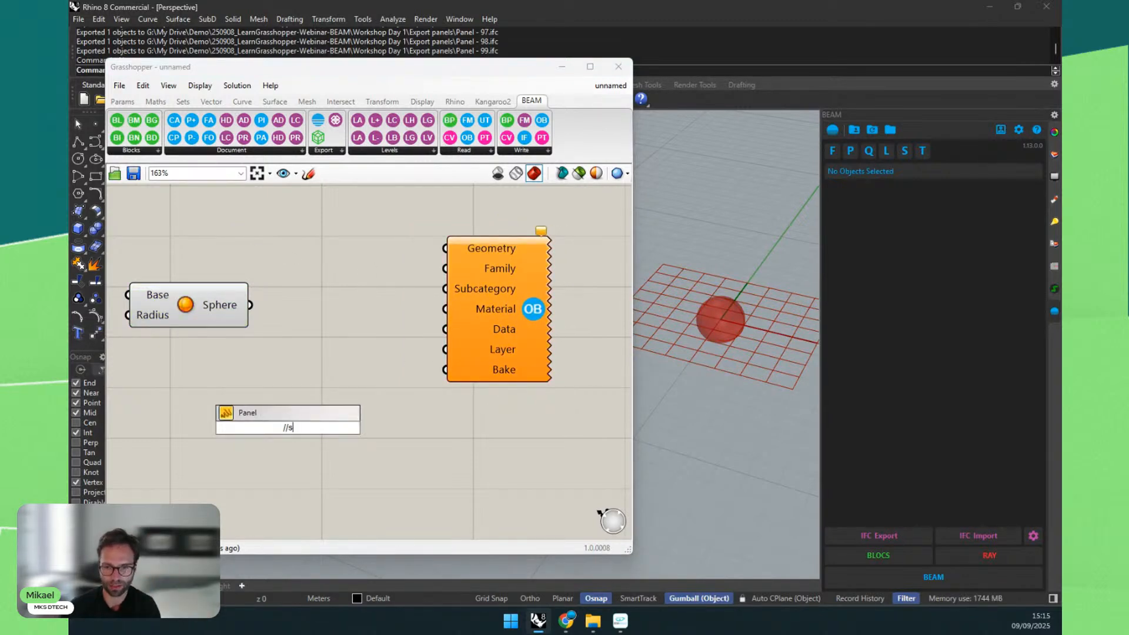
{"action": "type", "text": "s"}
{"action": "key", "text": "BackSpace"}
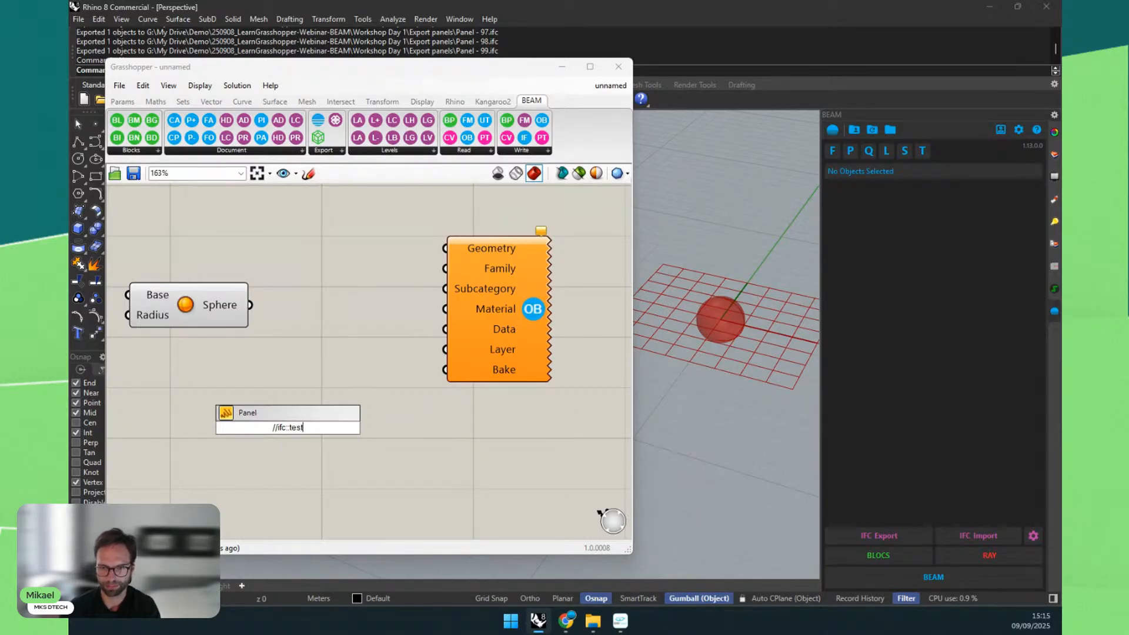
{"action": "type", "text": "ifc::test"}
{"action": "key", "text": "Return"}
{"action": "left_click_drag", "start_coordinate": [322, 433], "coordinate": [445, 349]}
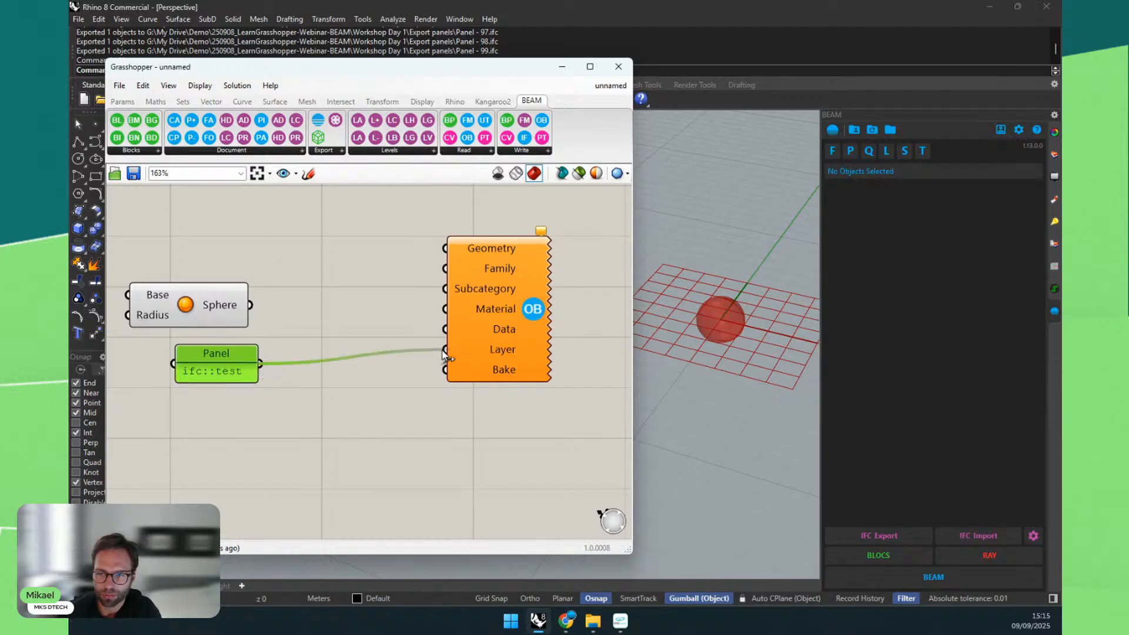
Step: Add a Boolean Toggle set to True, wire it into the Bake input, and wire the Sphere output into the Geometry input
{"action": "double_click", "coordinate": [232, 431]}
{"action": "type", "text": "toggle"}
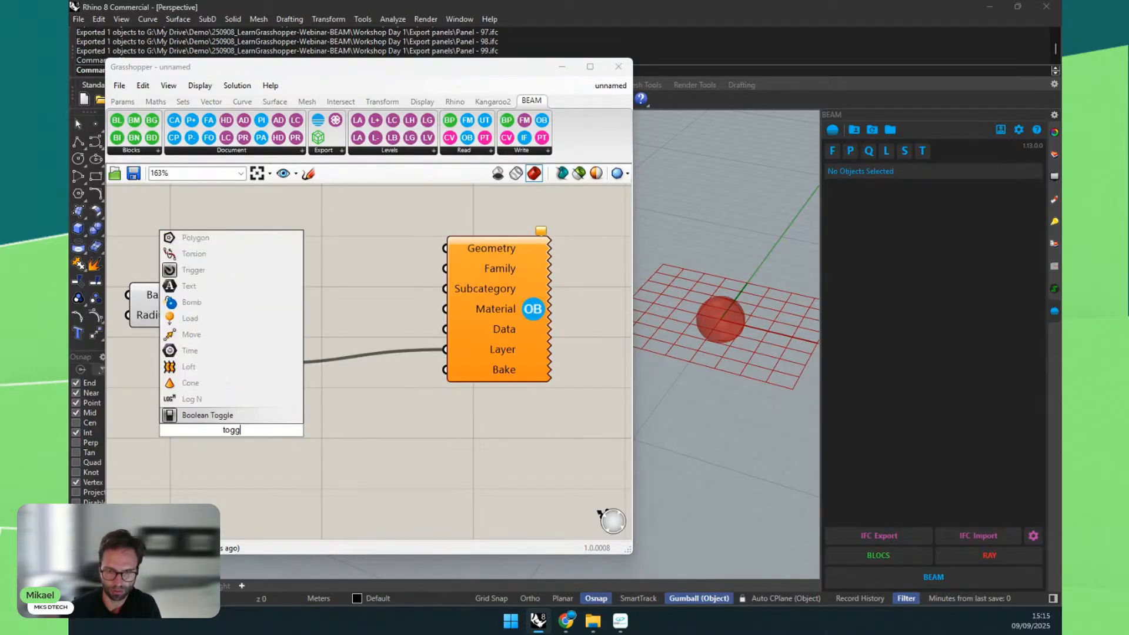
{"action": "key", "text": "Return"}
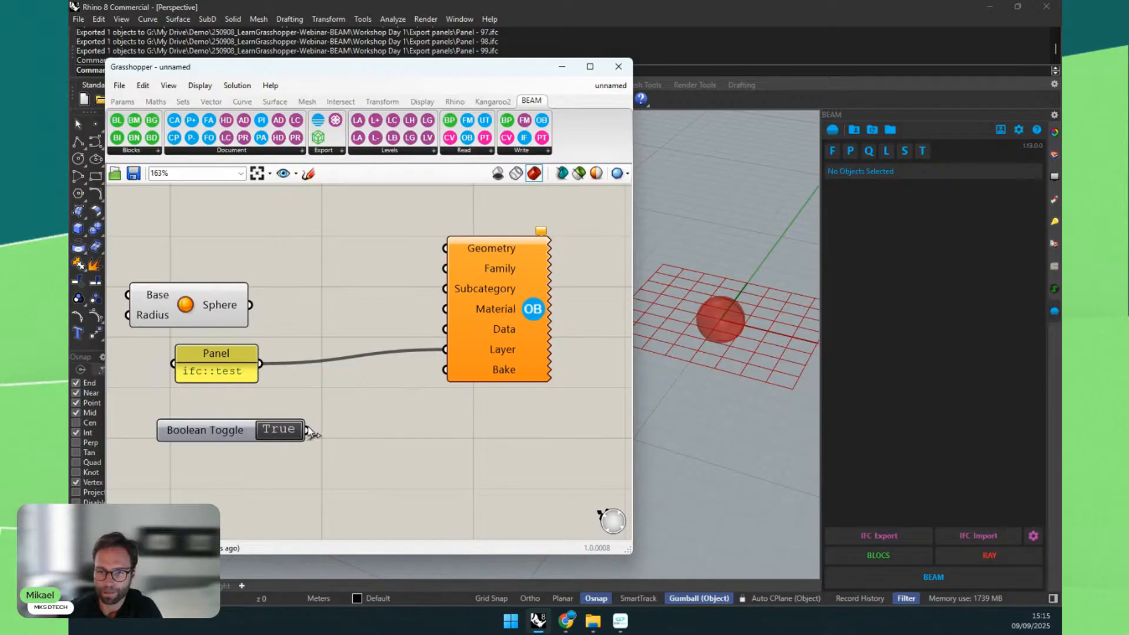
{"action": "left_click_drag", "start_coordinate": [308, 431], "coordinate": [445, 369]}
{"action": "left_click_drag", "start_coordinate": [203, 307], "coordinate": [439, 250]}
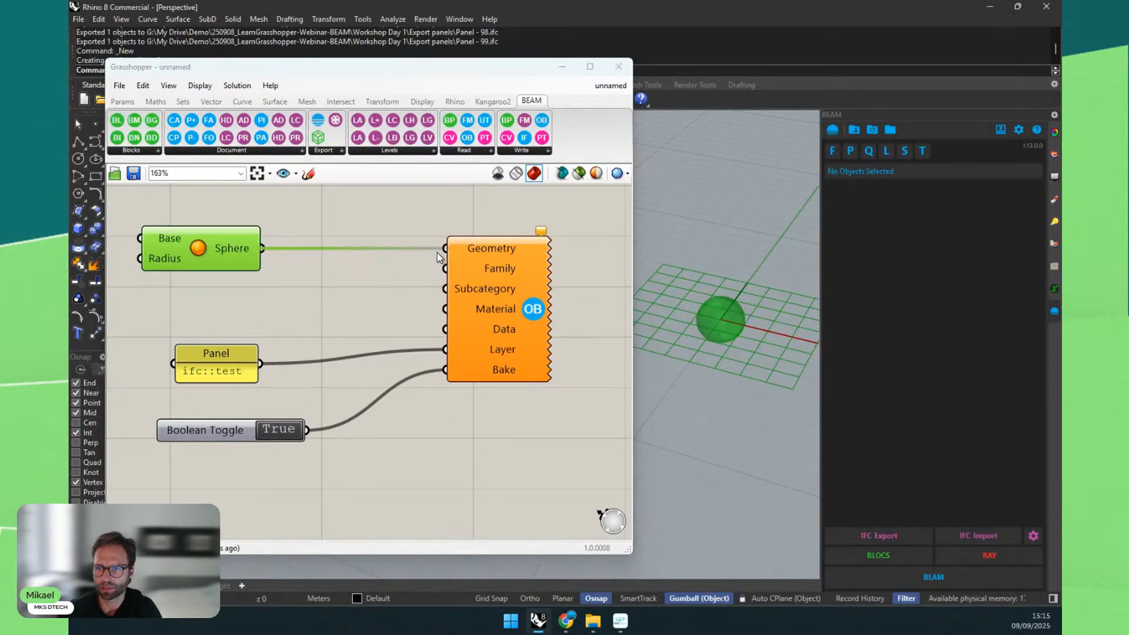
Step: Examine the baked sphere's BEAM object properties and its layer in the layer list
{"action": "left_click", "coordinate": [718, 320]}
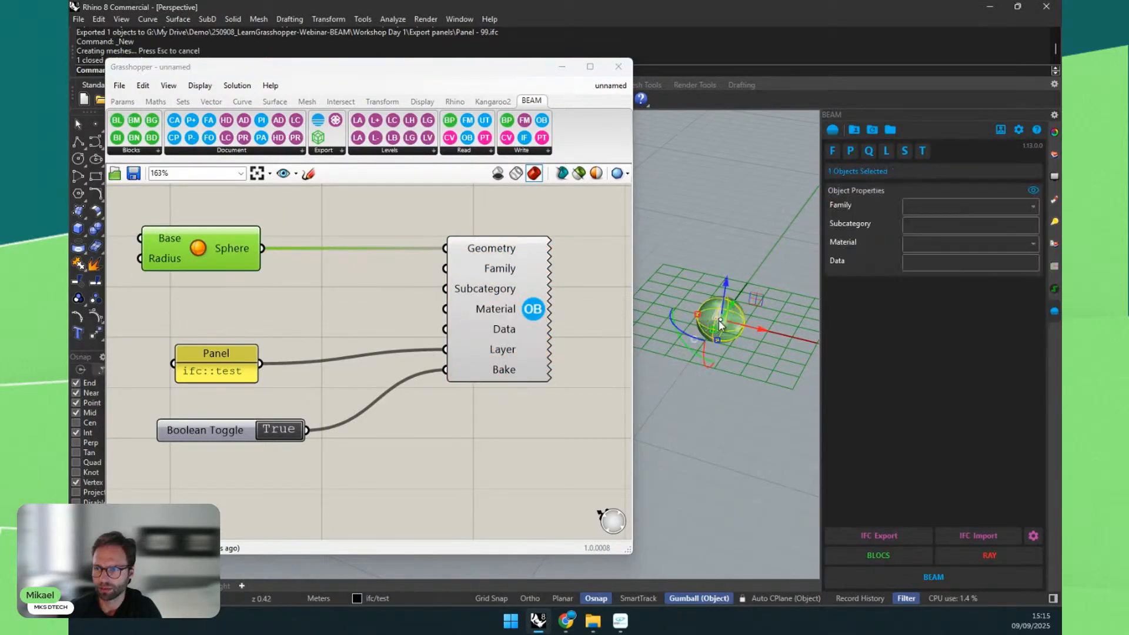
{"action": "left_click", "coordinate": [714, 389]}
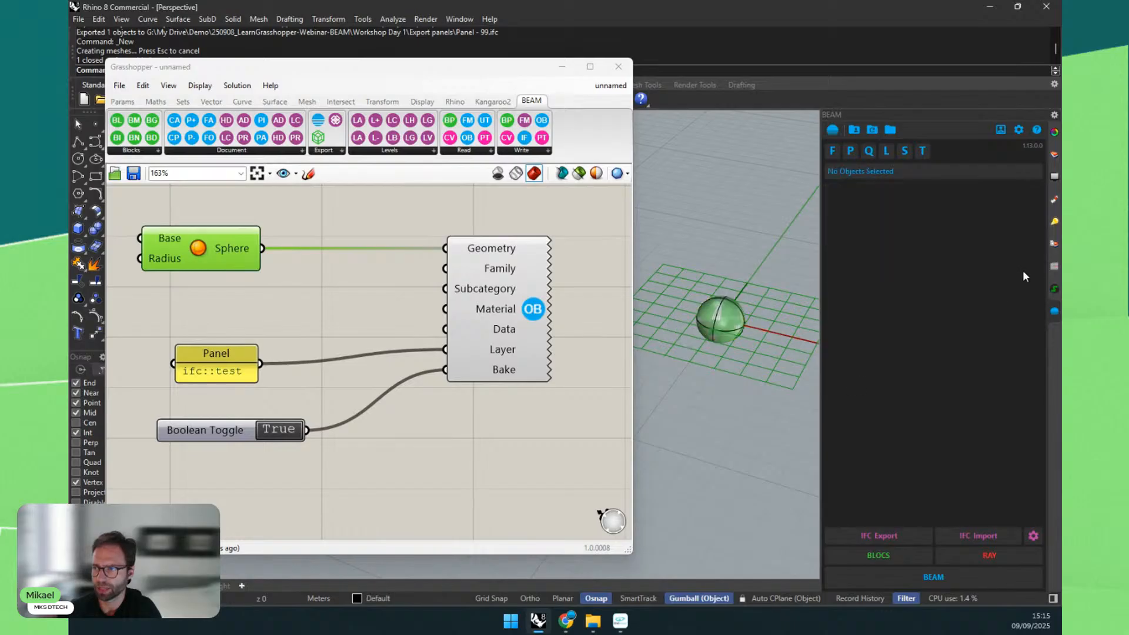
{"action": "left_click", "coordinate": [1055, 154]}
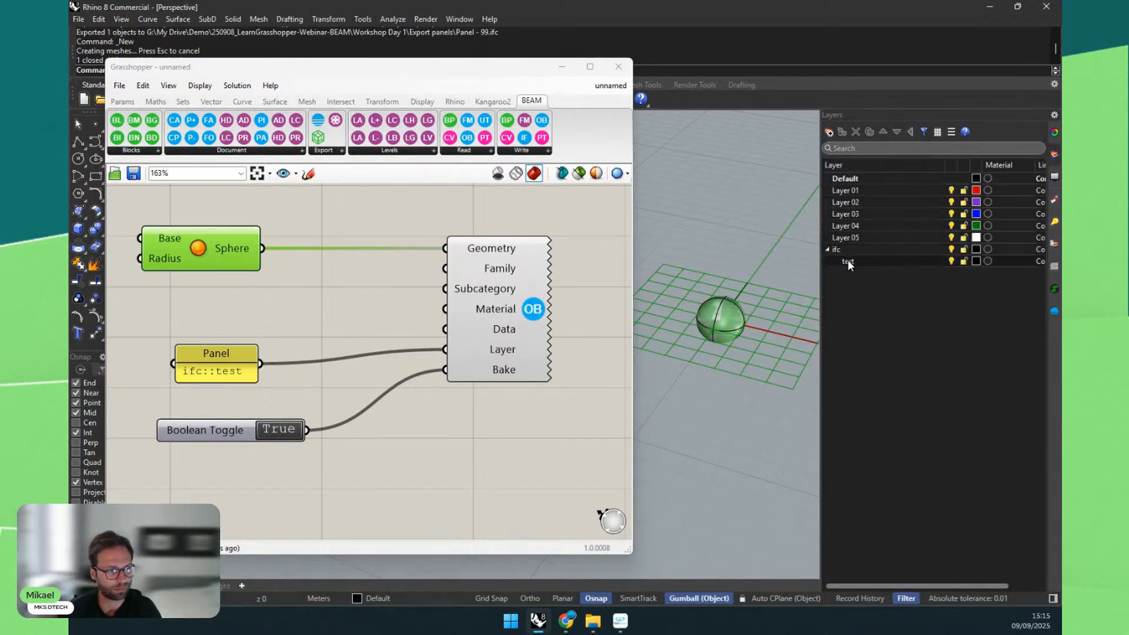
{"action": "left_click", "coordinate": [848, 261]}
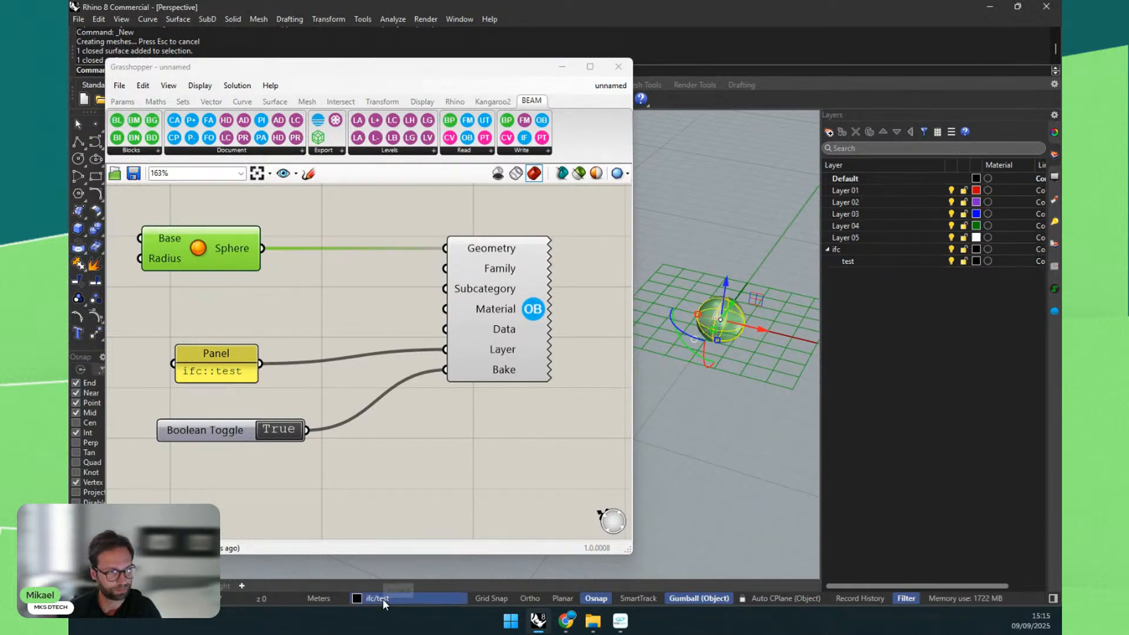
Step: Add a Number Slider to the canvas and wire it into the Sphere component's Radius input
{"action": "left_click", "coordinate": [545, 423]}
{"action": "double_click", "coordinate": [185, 294]}
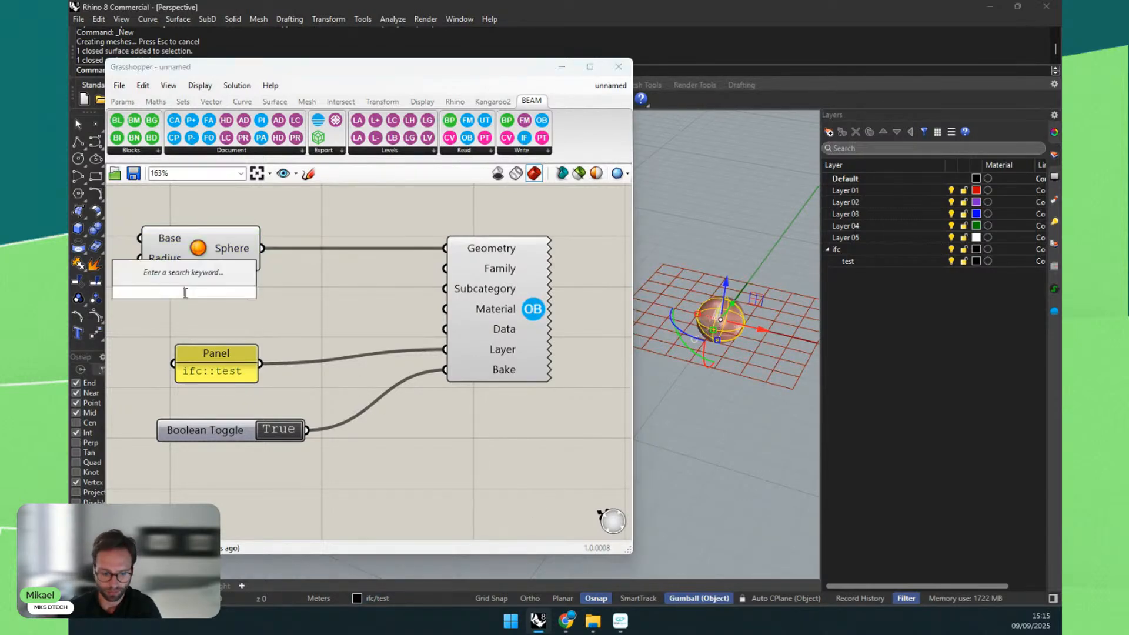
{"action": "type", "text": "slider"}
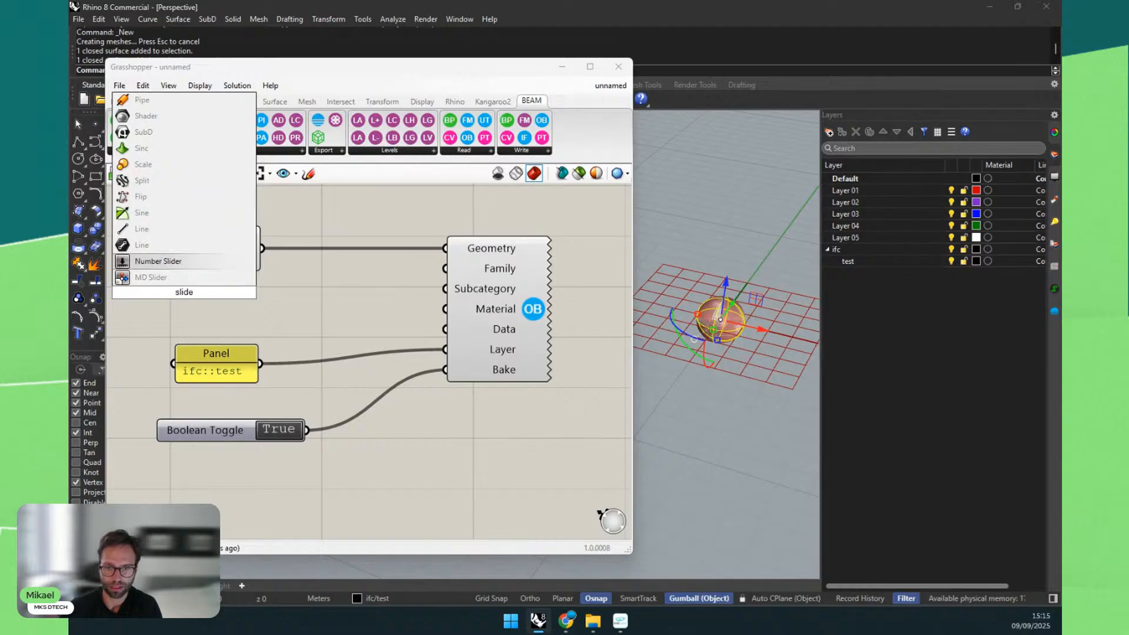
{"action": "key", "text": "Return"}
{"action": "scroll", "coordinate": [347, 294], "scroll_direction": "down", "scroll_amount": 3}
{"action": "right_click_drag", "start_coordinate": [221, 325], "coordinate": [381, 339]}
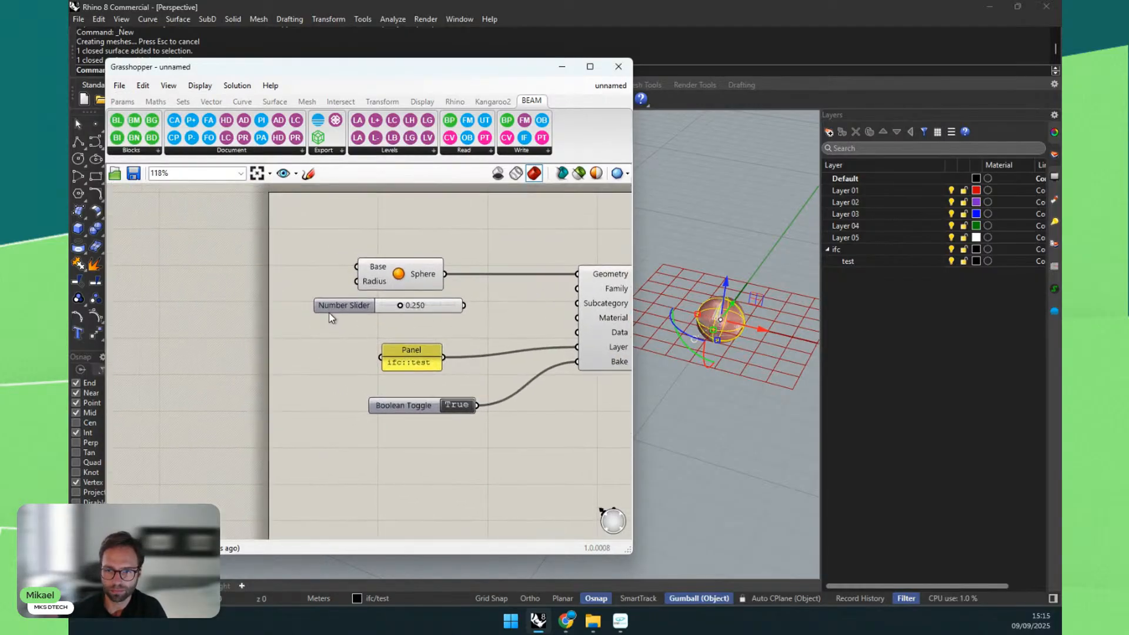
{"action": "left_click_drag", "start_coordinate": [321, 305], "coordinate": [150, 272]}
{"action": "left_click_drag", "start_coordinate": [294, 272], "coordinate": [357, 282]}
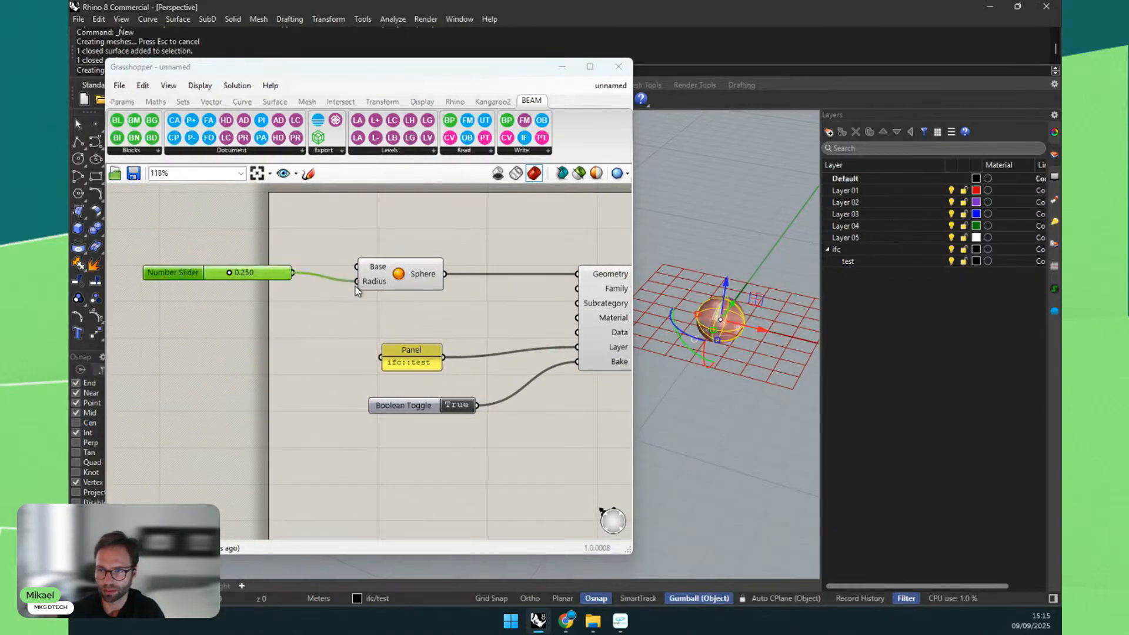
Step: Test the radius slider at 0.803 and 0.141 with the Grasshopper geometry preview turned off
{"action": "left_click_drag", "start_coordinate": [229, 276], "coordinate": [269, 273]}
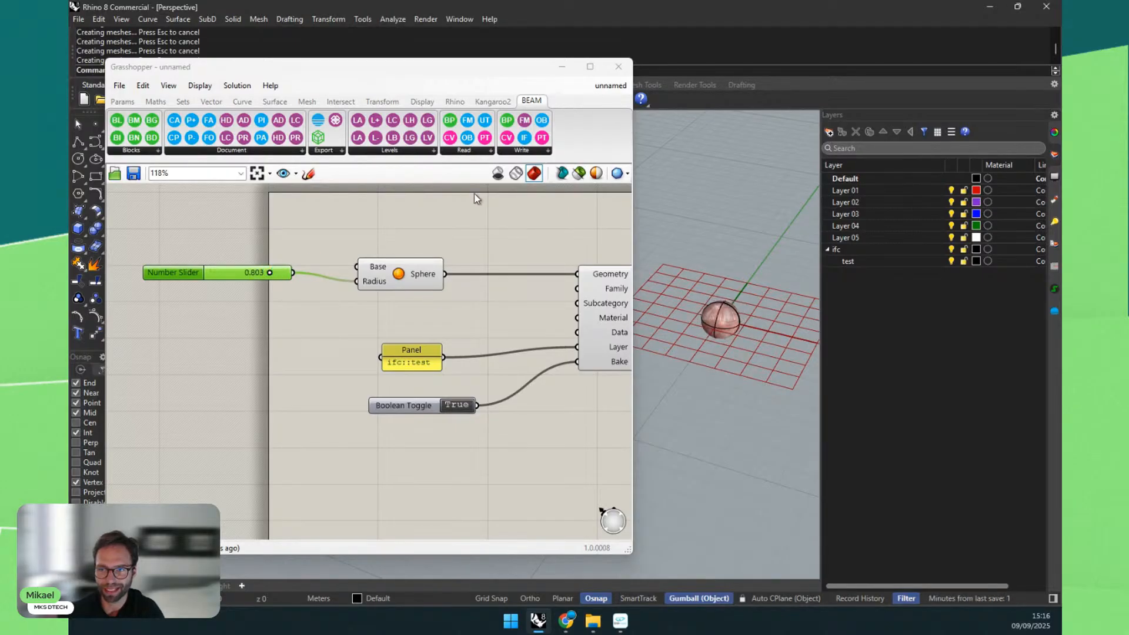
{"action": "left_click", "coordinate": [497, 173]}
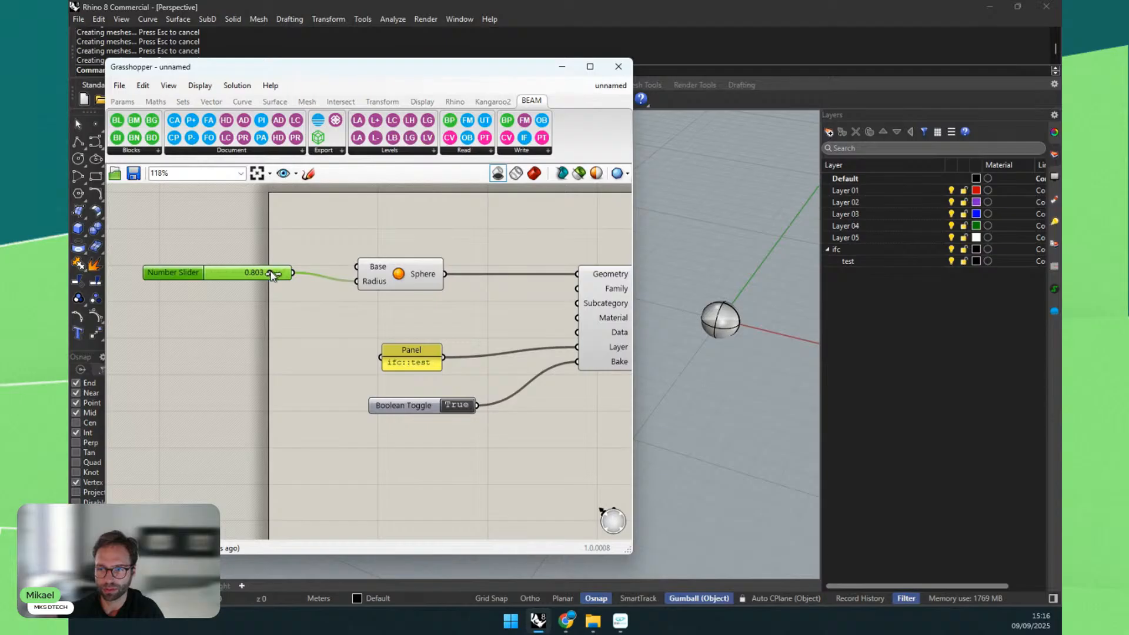
{"action": "left_click_drag", "start_coordinate": [272, 274], "coordinate": [221, 273]}
Step: Set the Boolean Toggle to False, and show the shaded preview for selected components only with the Sphere component selected
{"action": "left_click", "coordinate": [450, 405]}
{"action": "left_click", "coordinate": [534, 172]}
{"action": "left_click", "coordinate": [400, 271]}
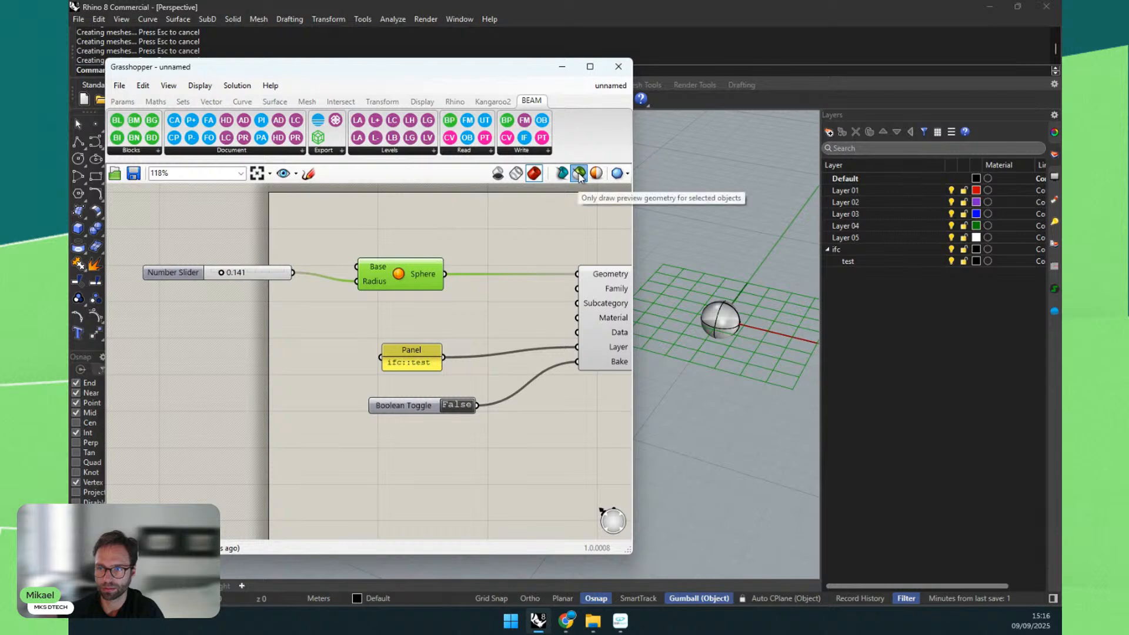
{"action": "left_click", "coordinate": [535, 174]}
Step: Set the radius slider to 1.000 and switch the Boolean Toggle to True to bake the sphere again
{"action": "scroll", "coordinate": [353, 270], "scroll_direction": "down", "scroll_amount": 1}
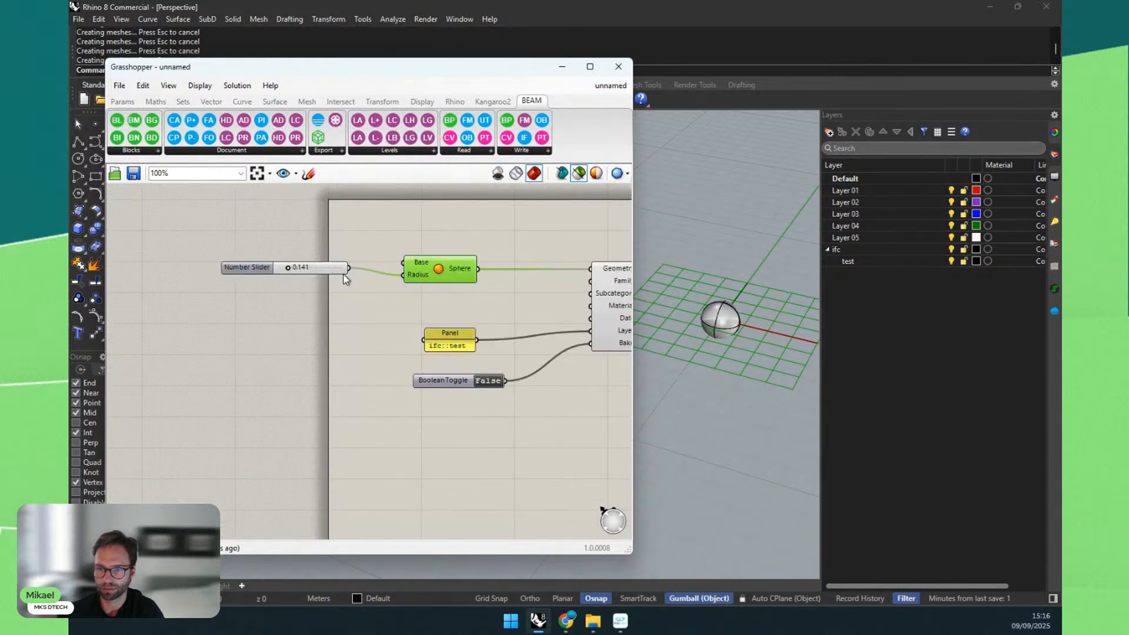
{"action": "left_click_drag", "start_coordinate": [296, 271], "coordinate": [351, 269]}
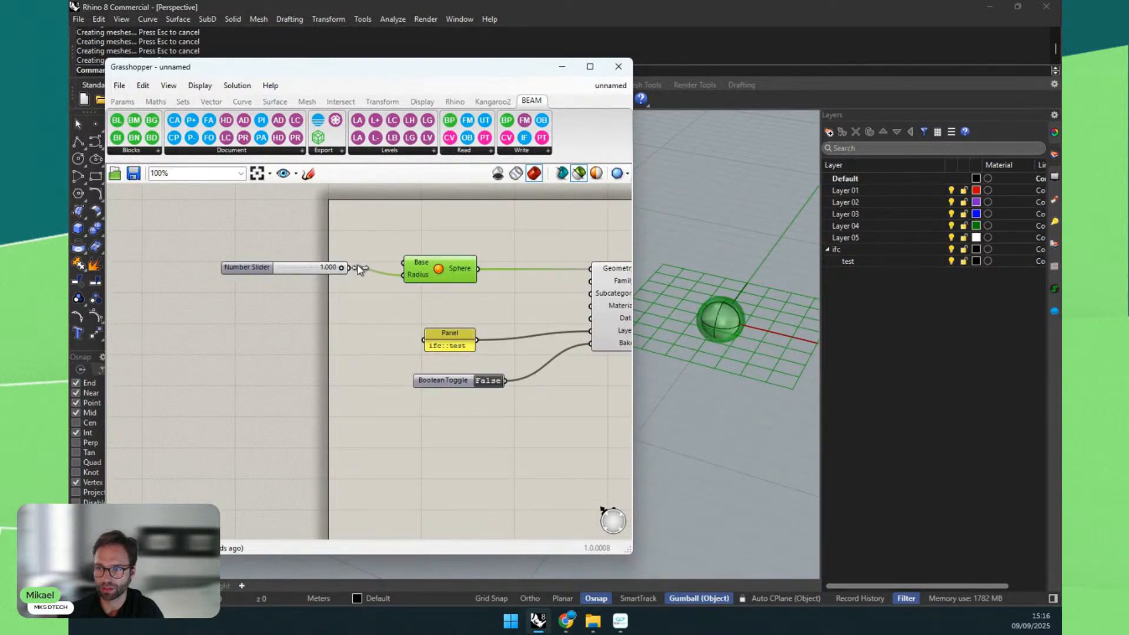
{"action": "double_click", "coordinate": [489, 381]}
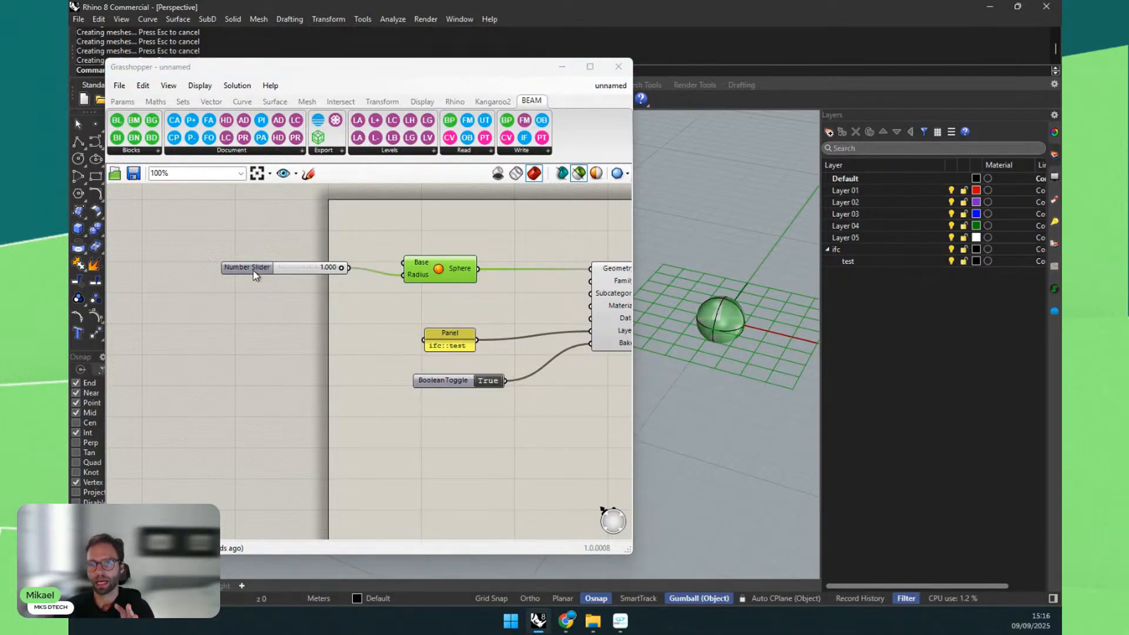
Step: Rearrange the Number Slider and Sphere components, and move the Set Object Parameters component lower on the canvas
{"action": "left_click_drag", "start_coordinate": [255, 275], "coordinate": [284, 298]}
{"action": "scroll", "coordinate": [154, 290], "scroll_direction": "down", "scroll_amount": 1}
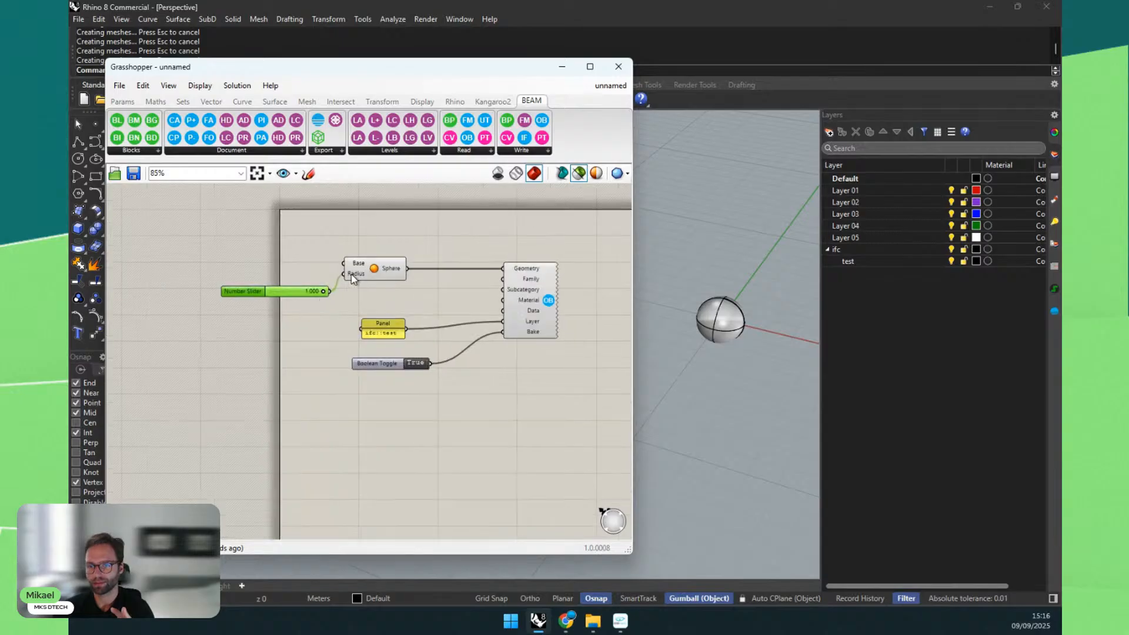
{"action": "left_click_drag", "start_coordinate": [374, 272], "coordinate": [438, 276]}
{"action": "left_click_drag", "start_coordinate": [263, 295], "coordinate": [326, 285]}
{"action": "scroll", "coordinate": [535, 307], "scroll_direction": "up", "scroll_amount": 3}
{"action": "left_click_drag", "start_coordinate": [536, 307], "coordinate": [535, 394]}
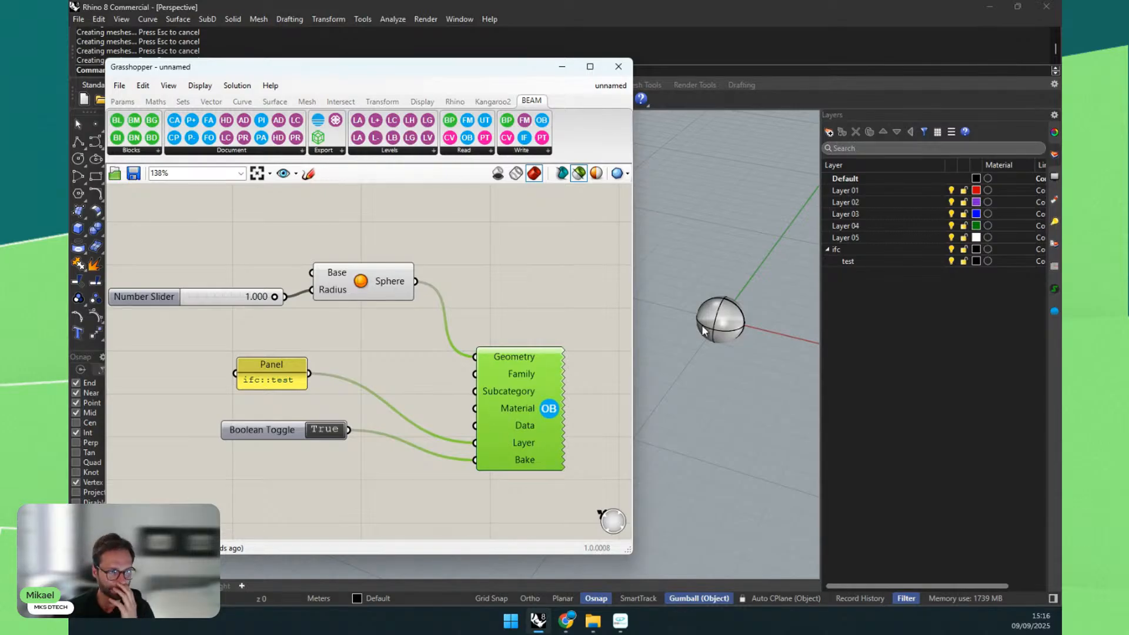
Step: Select the baked sphere in the viewport and show its BEAM object properties
{"action": "left_click", "coordinate": [730, 316]}
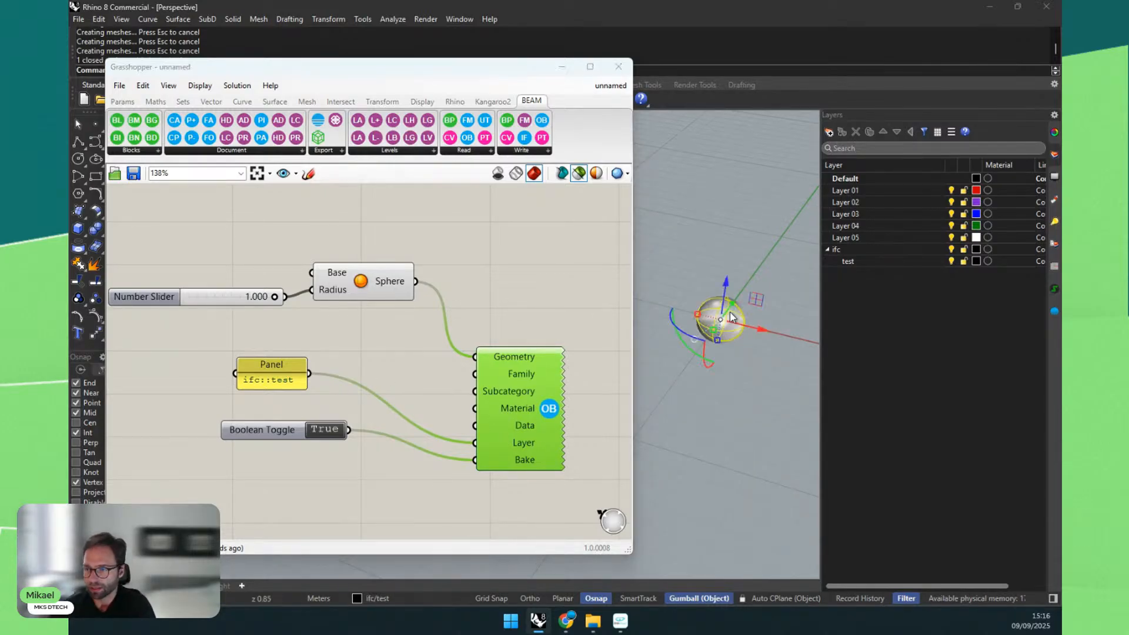
{"action": "left_click", "coordinate": [1055, 310]}
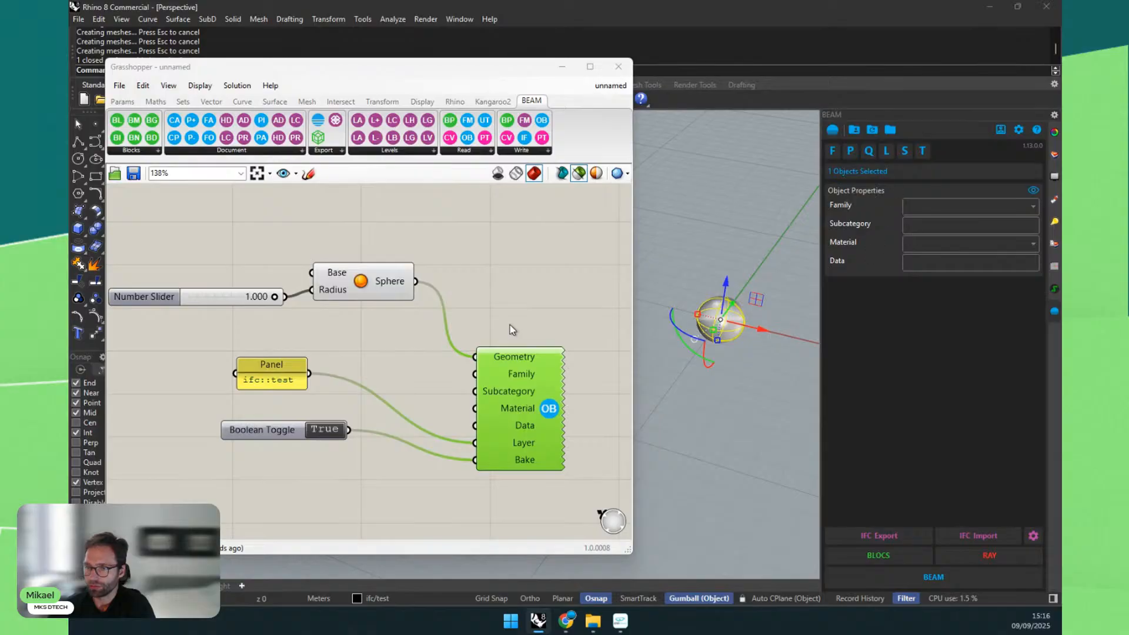
Step: Move the toggle and layer panel down, wire a new Panel containing Sphere_1 into the Family input, and reselect the baked sphere
{"action": "left_click_drag", "start_coordinate": [262, 430], "coordinate": [245, 534]}
{"action": "left_click_drag", "start_coordinate": [259, 376], "coordinate": [256, 482]}
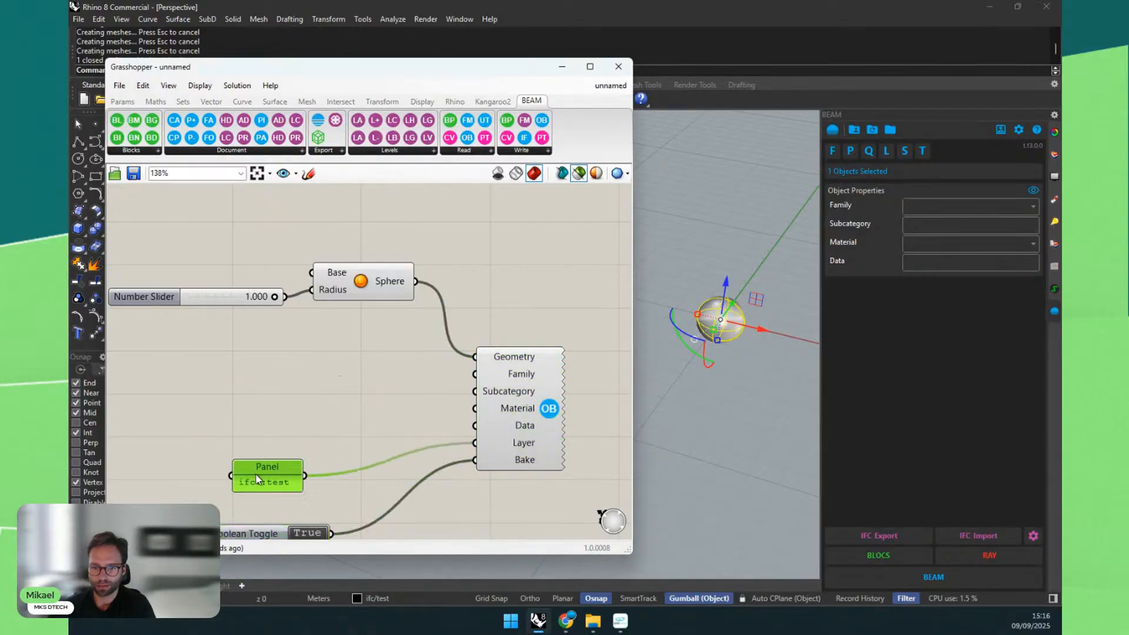
{"action": "left_click", "coordinate": [268, 381]}
{"action": "double_click", "coordinate": [267, 381]}
{"action": "type", "text": "//"}
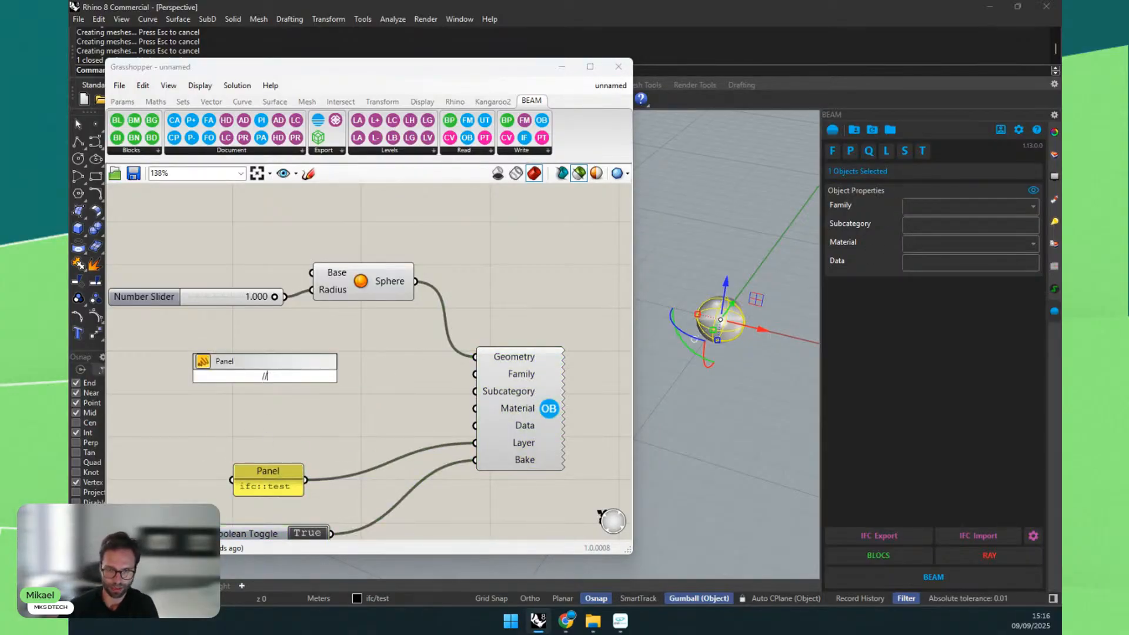
{"action": "type", "text": "Sphere_"}
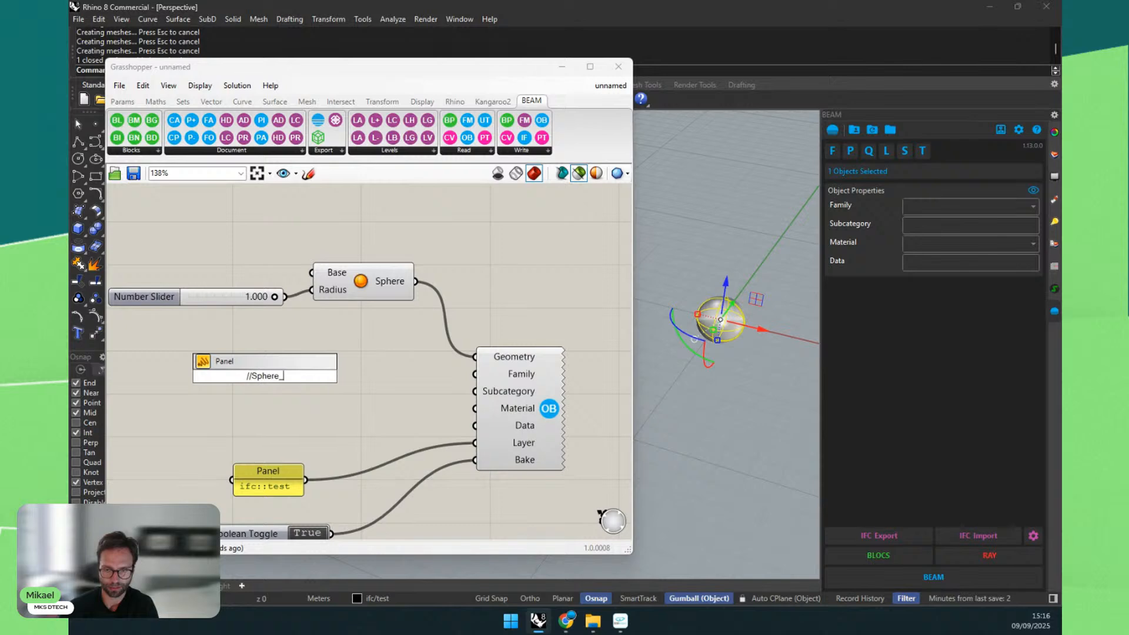
{"action": "type", "text": "1"}
{"action": "key", "text": "Return"}
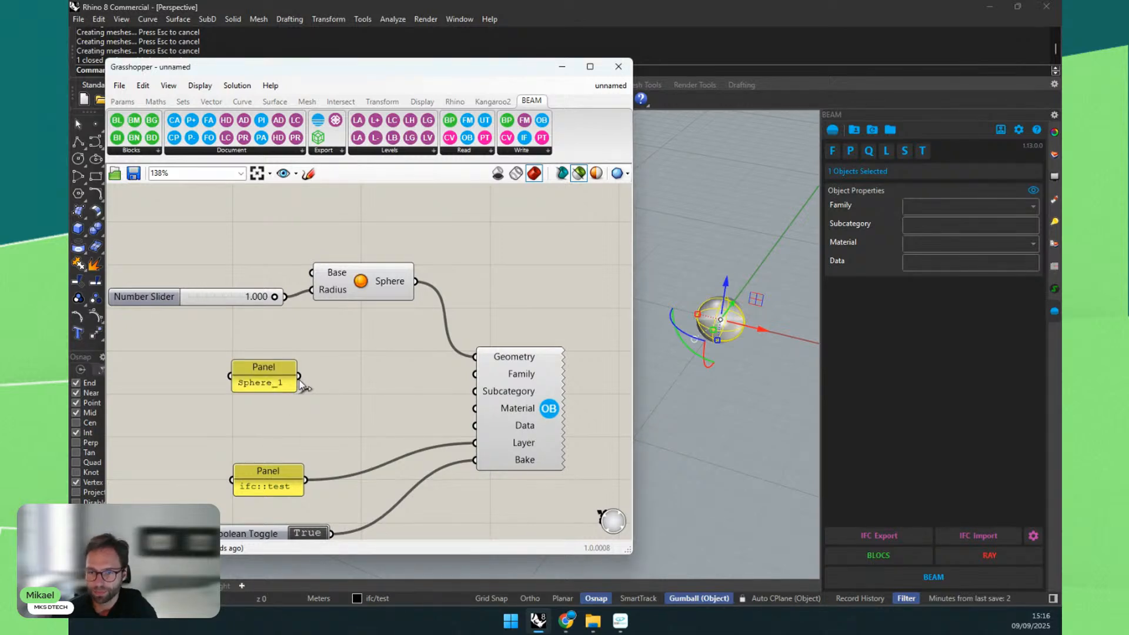
{"action": "left_click_drag", "start_coordinate": [300, 376], "coordinate": [477, 383]}
{"action": "left_click", "coordinate": [723, 320]}
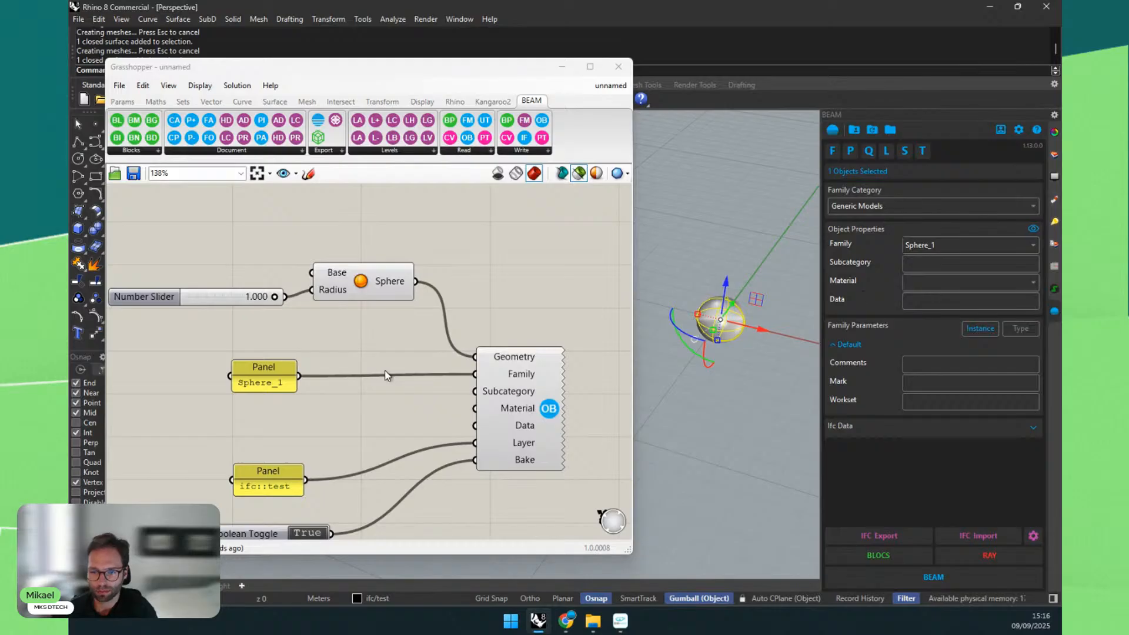
Step: Add a Panel containing Glass, wire it into the Material input, and reselect the baked sphere to check its properties
{"action": "right_click_drag", "start_coordinate": [331, 316], "coordinate": [302, 266]}
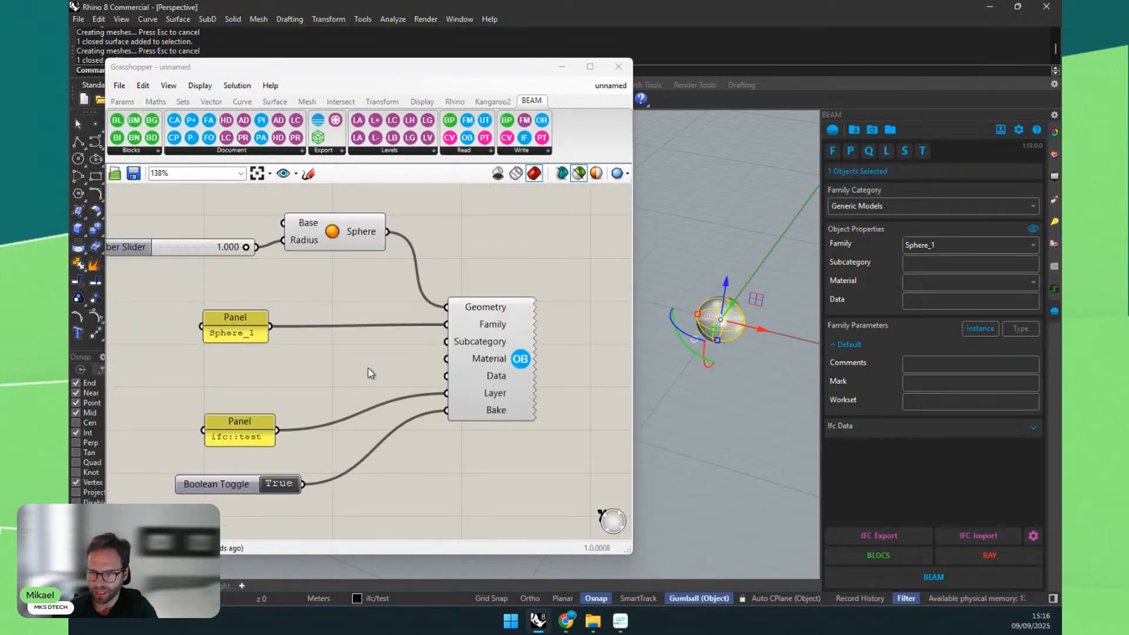
{"action": "double_click", "coordinate": [230, 380]}
{"action": "type", "text": "//Glass"}
{"action": "key", "text": "Return"}
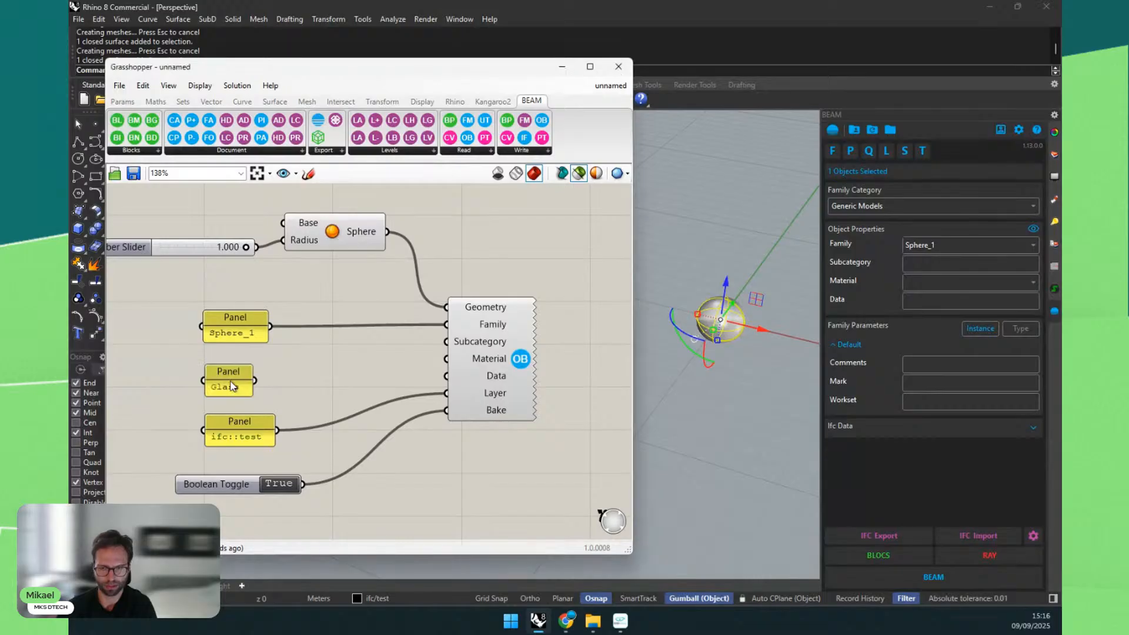
{"action": "left_click_drag", "start_coordinate": [256, 380], "coordinate": [445, 360]}
{"action": "left_click", "coordinate": [701, 312]}
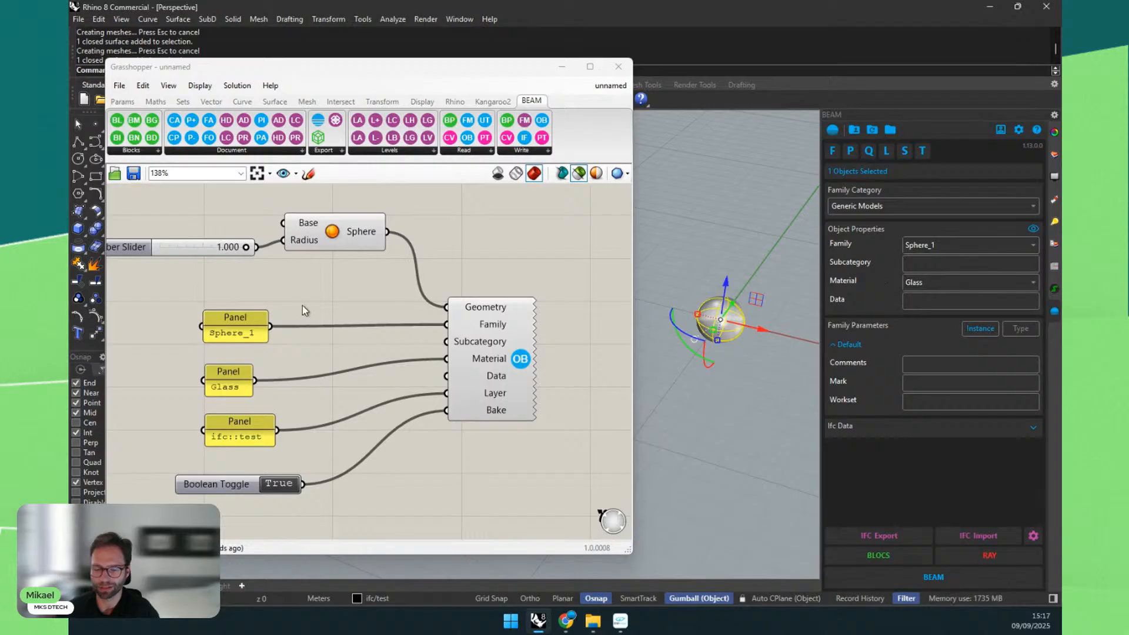
Step: Switch the Boolean Toggle to False and shift the Set Object Parameters component slightly on the canvas
{"action": "scroll", "coordinate": [271, 316], "scroll_direction": "down", "scroll_amount": 3}
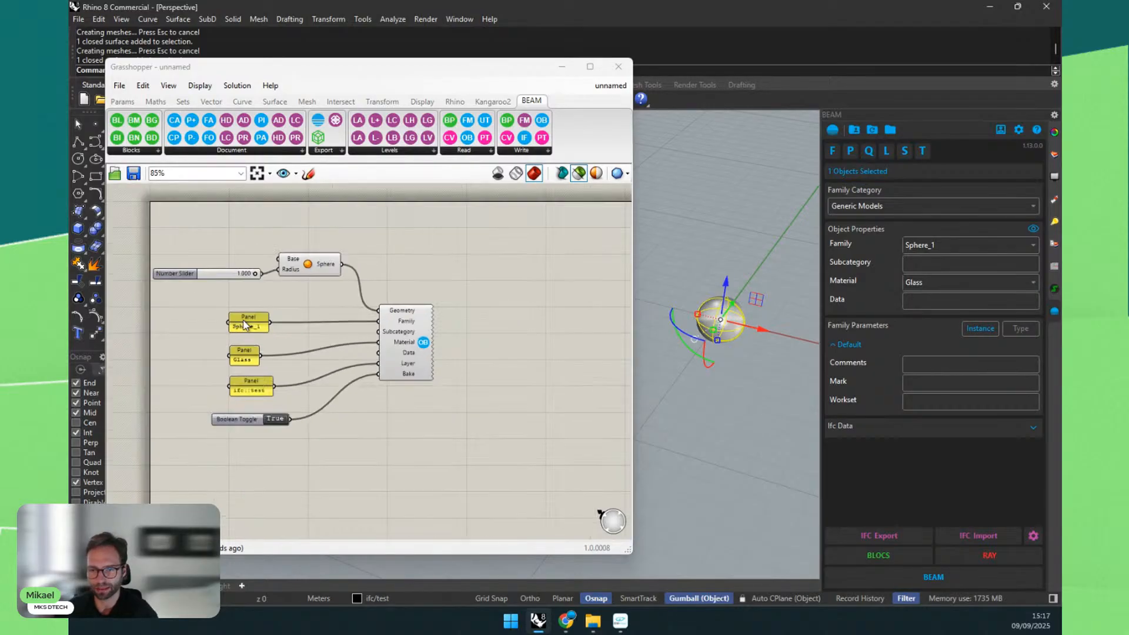
{"action": "double_click", "coordinate": [264, 420]}
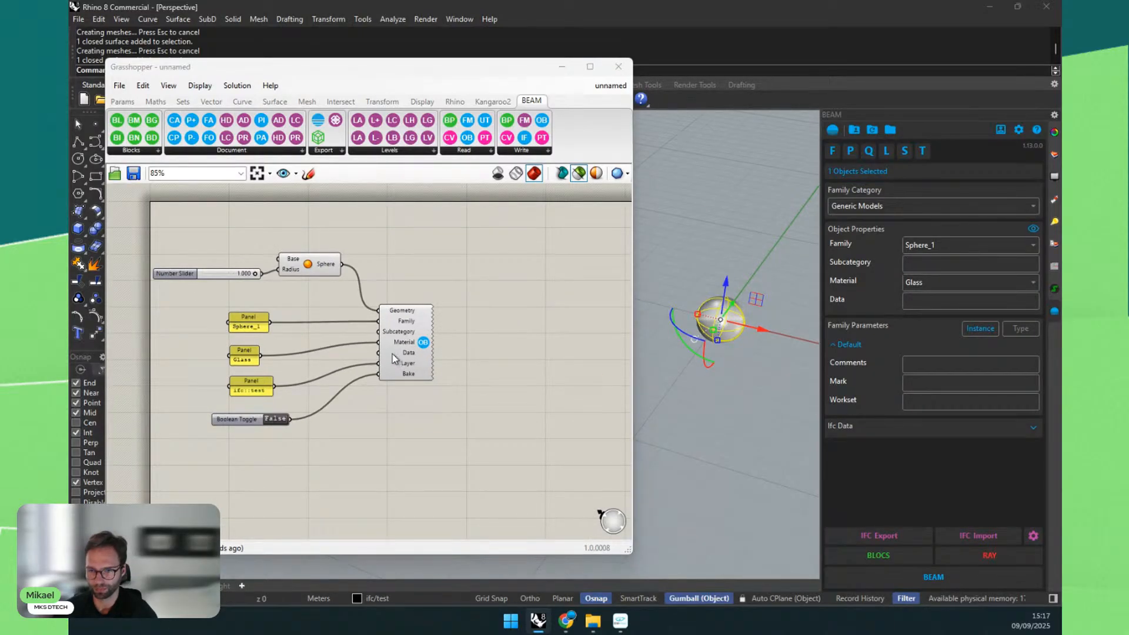
{"action": "scroll", "coordinate": [335, 337], "scroll_direction": "up", "scroll_amount": 3}
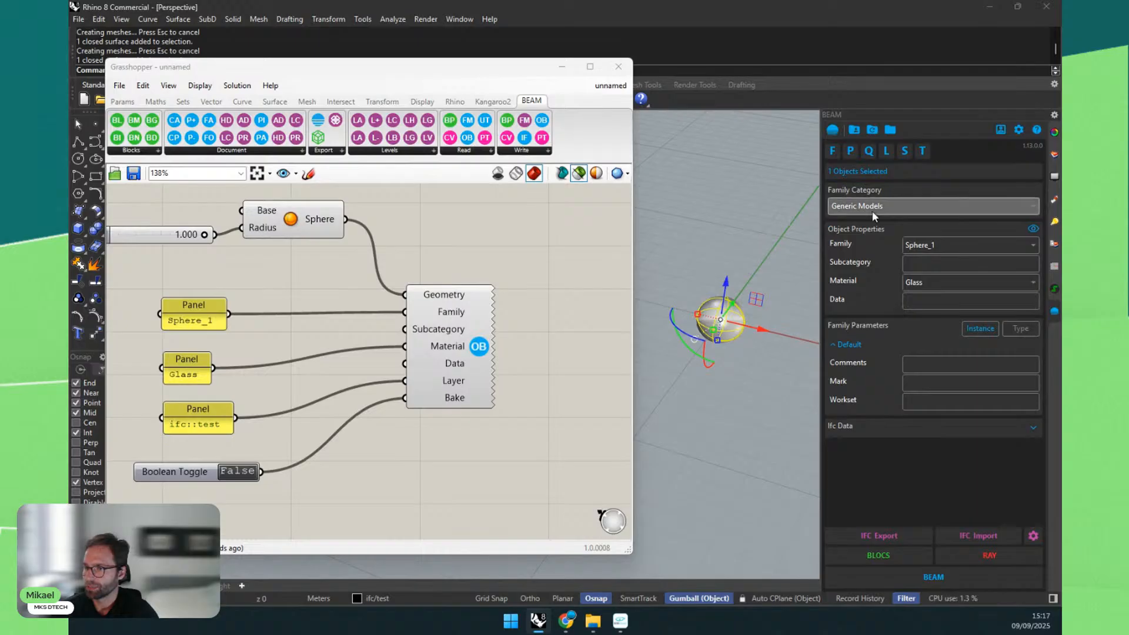
{"action": "left_click_drag", "start_coordinate": [452, 348], "coordinate": [452, 346]}
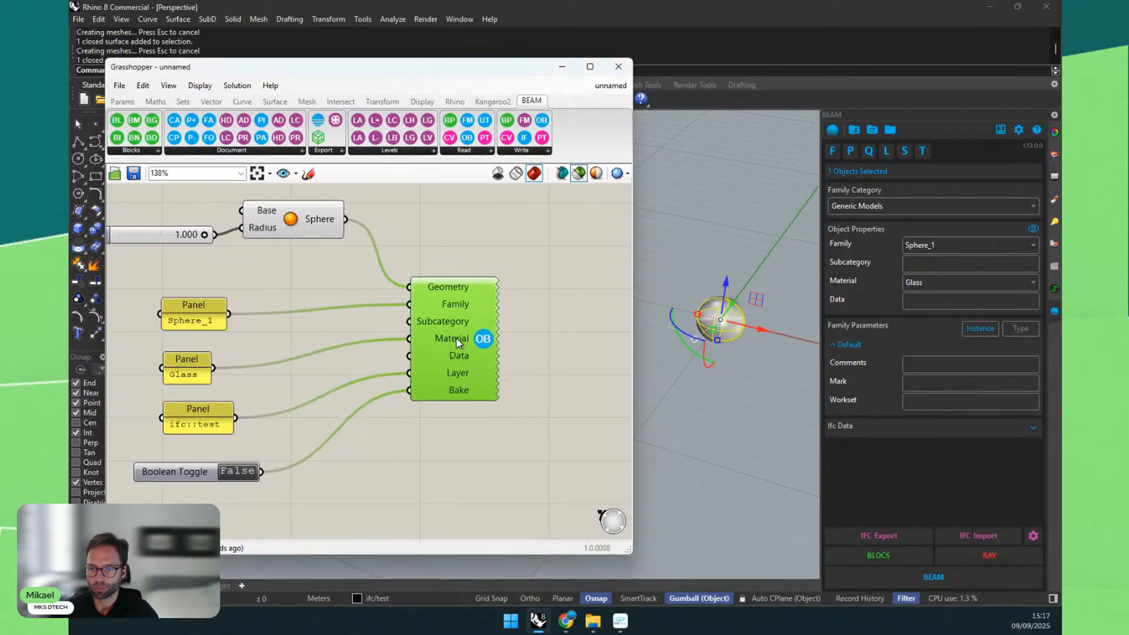
Step: Move the Sphere_1 panel slightly up on the canvas, and open and close its properties editor
{"action": "scroll", "coordinate": [453, 348], "scroll_direction": "down", "scroll_amount": 3}
{"action": "scroll", "coordinate": [343, 312], "scroll_direction": "up", "scroll_amount": 2}
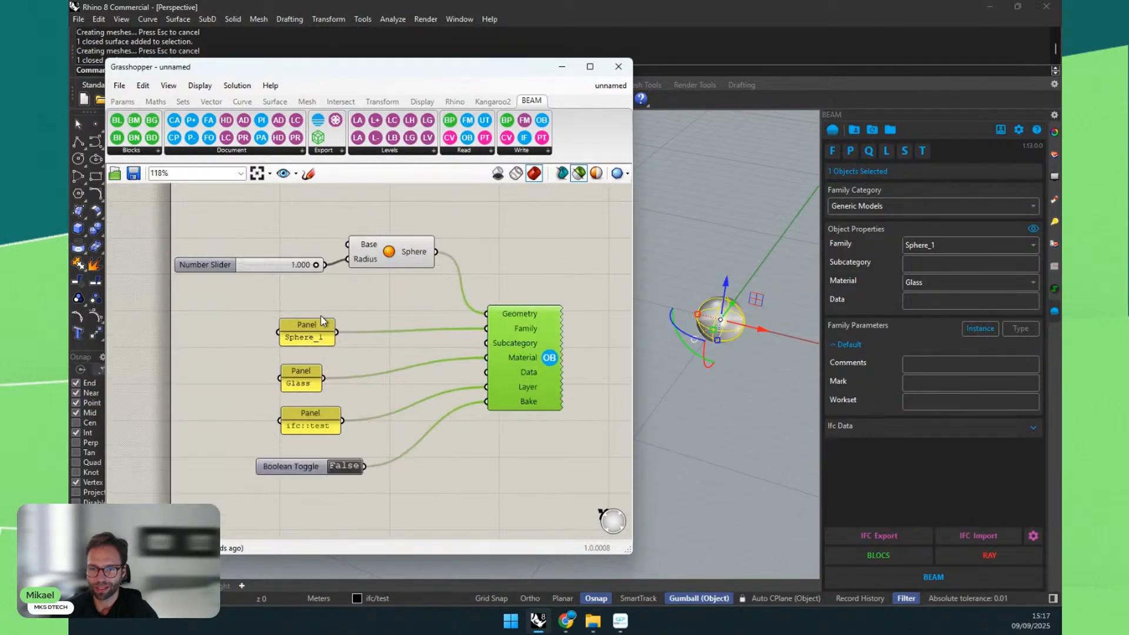
{"action": "left_click", "coordinate": [323, 297]}
{"action": "double_click", "coordinate": [324, 297]}
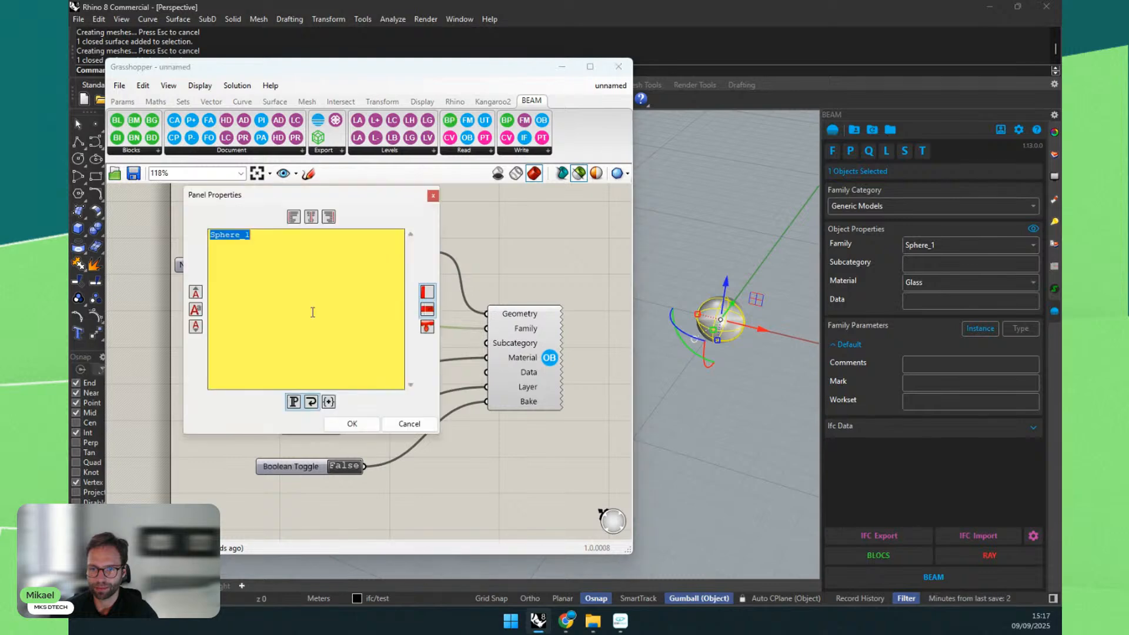
{"action": "left_click", "coordinate": [433, 195]}
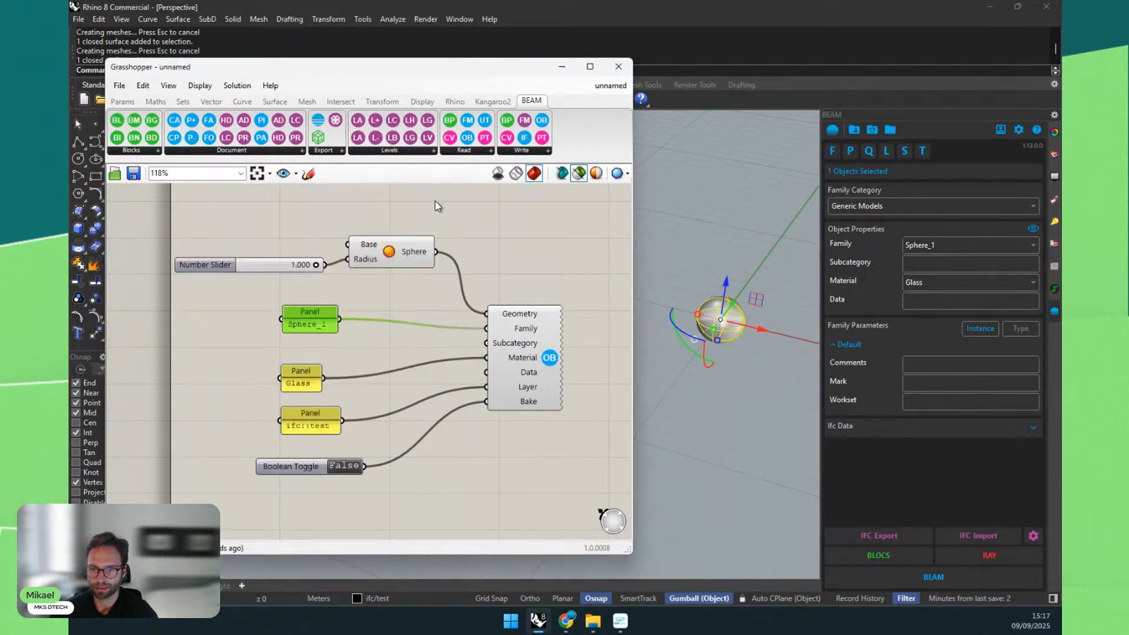
{"action": "scroll", "coordinate": [311, 259], "scroll_direction": "down", "scroll_amount": 3}
{"action": "left_click_drag", "start_coordinate": [502, 223], "coordinate": [292, 358]}
{"action": "left_click", "coordinate": [544, 294]}
{"action": "scroll", "coordinate": [471, 341], "scroll_direction": "down", "scroll_amount": 2}
{"action": "scroll", "coordinate": [488, 308], "scroll_direction": "up", "scroll_amount": 3}
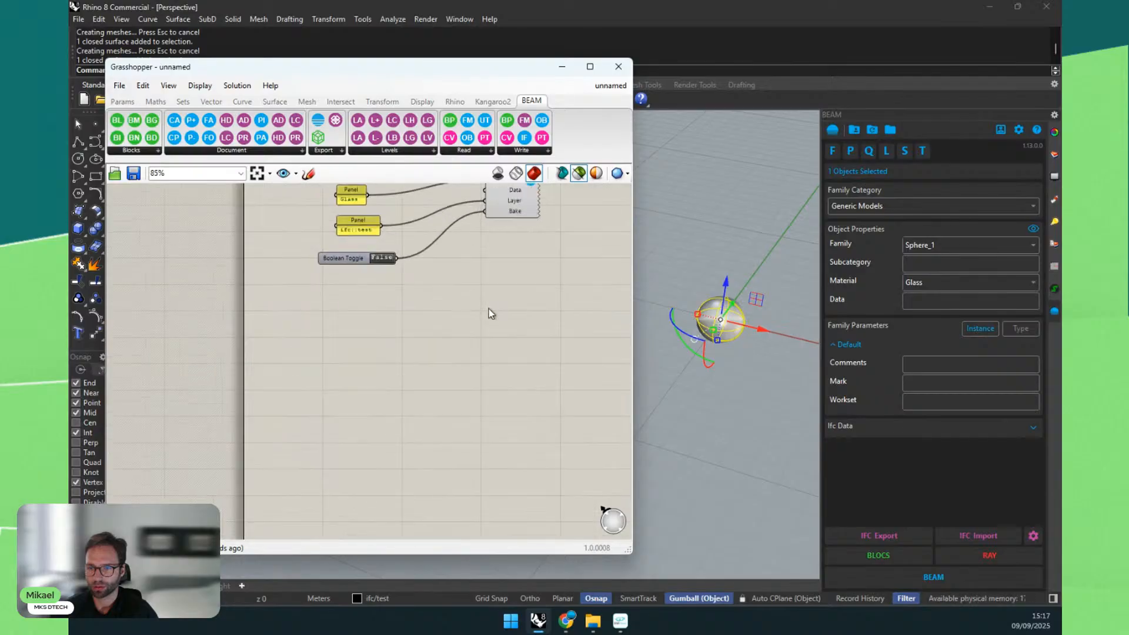
{"action": "double_click", "coordinate": [452, 329]}
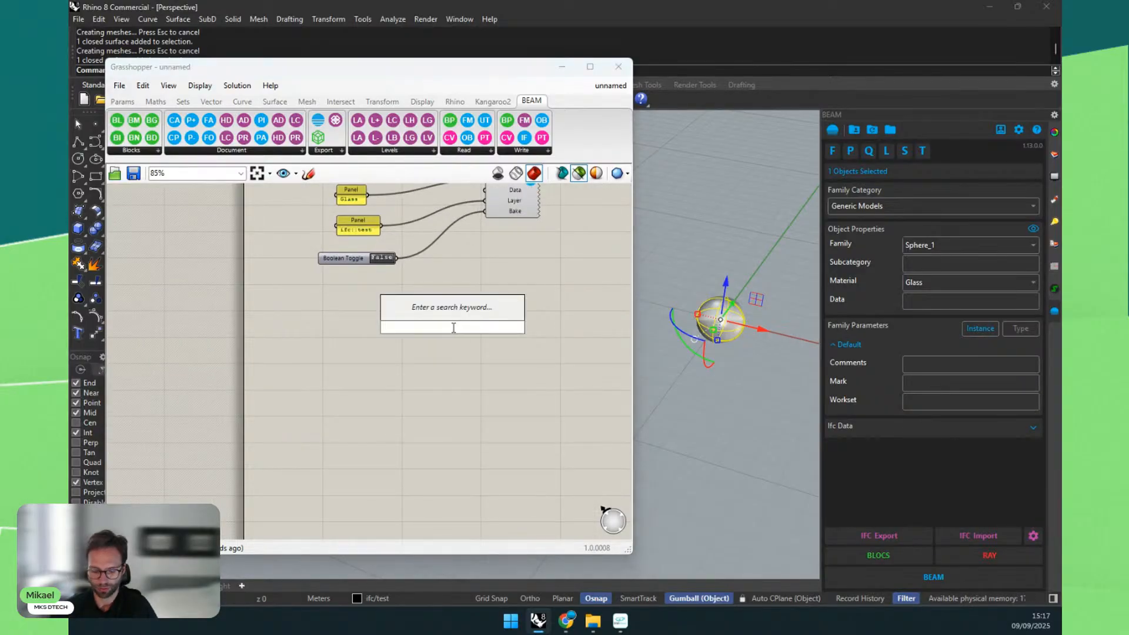
{"action": "type", "text": "//"}
{"action": "key", "text": "Escape"}
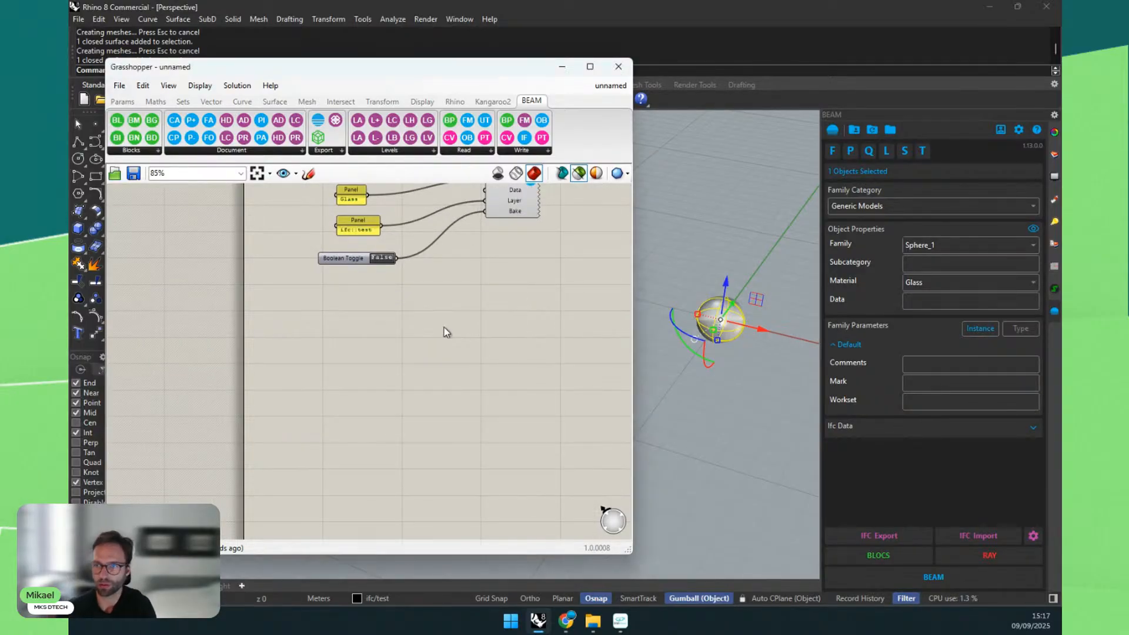
Step: Add a Set Family Parameters component below the Set Object Parameters component and wire the Sphere_1 panel into its Family input
{"action": "left_click", "coordinate": [526, 152]}
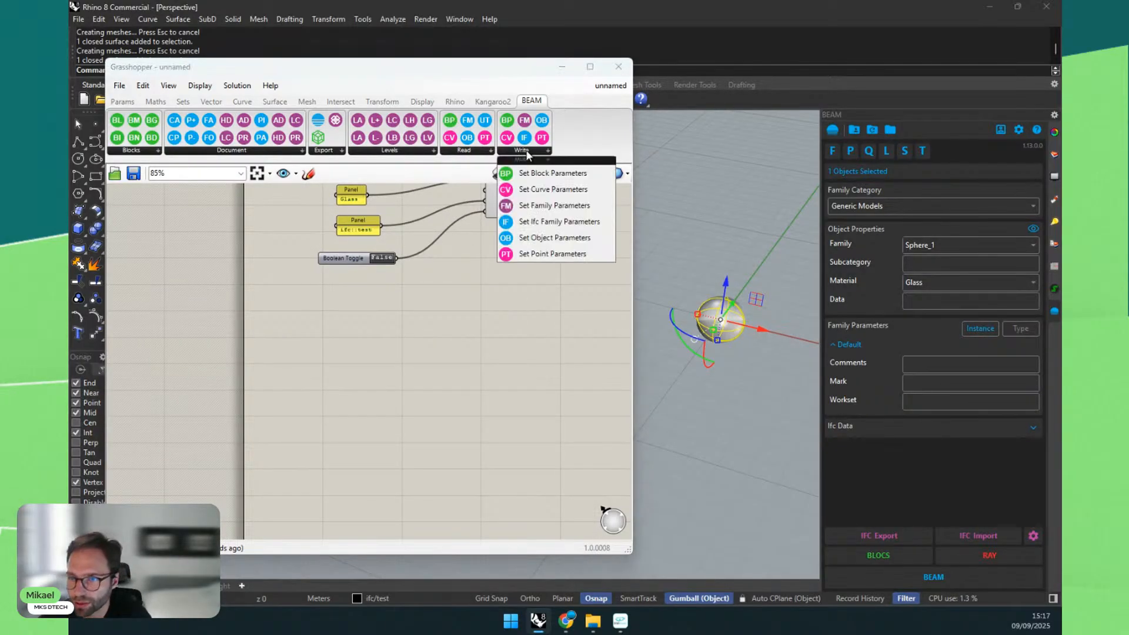
{"action": "left_click", "coordinate": [534, 205]}
{"action": "left_click", "coordinate": [511, 354]}
{"action": "scroll", "coordinate": [501, 292], "scroll_direction": "up", "scroll_amount": 1}
{"action": "right_click_drag", "start_coordinate": [501, 292], "coordinate": [450, 346]}
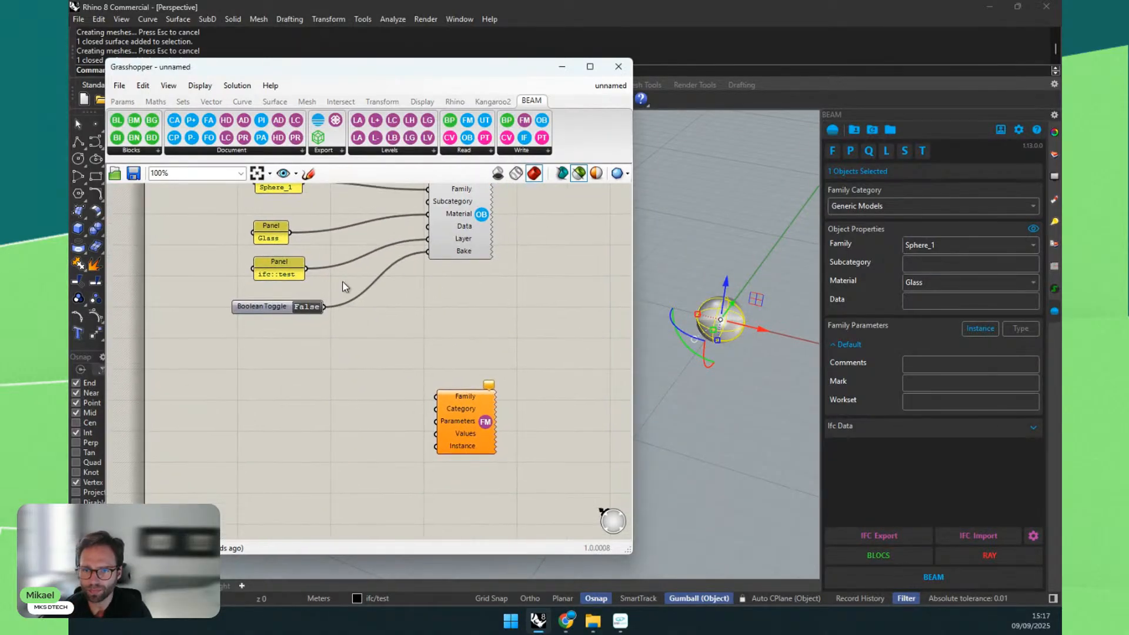
{"action": "right_click_drag", "start_coordinate": [300, 216], "coordinate": [292, 218]}
{"action": "left_click_drag", "start_coordinate": [302, 227], "coordinate": [421, 423]}
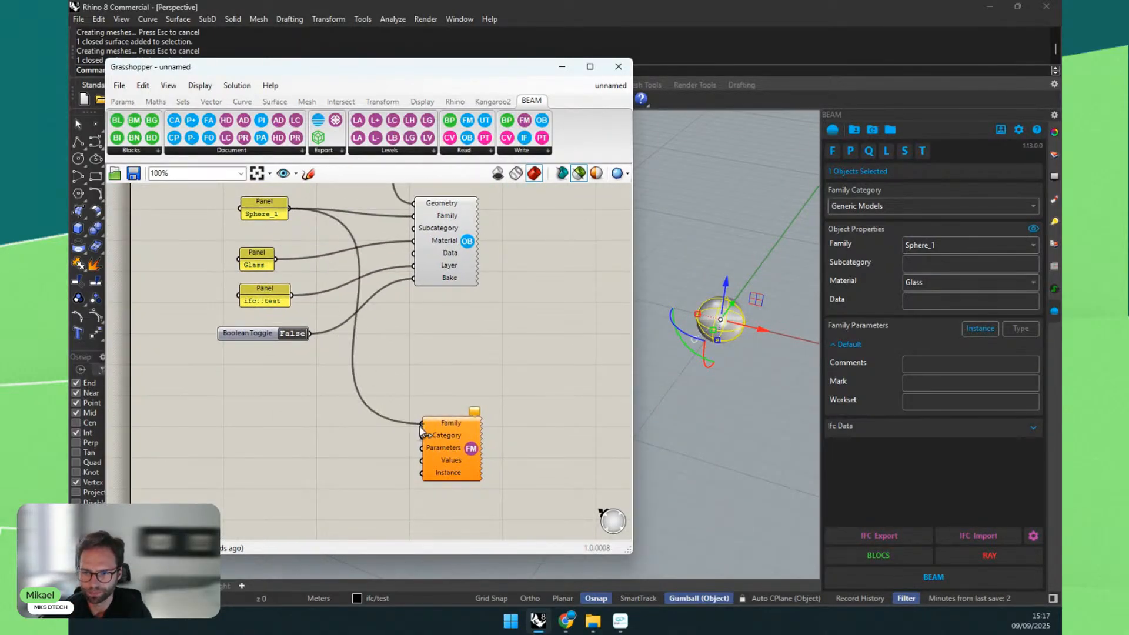
{"action": "scroll", "coordinate": [482, 451], "scroll_direction": "up", "scroll_amount": 3}
{"action": "left_click", "coordinate": [489, 404]}
{"action": "scroll", "coordinate": [490, 403], "scroll_direction": "down", "scroll_amount": 2}
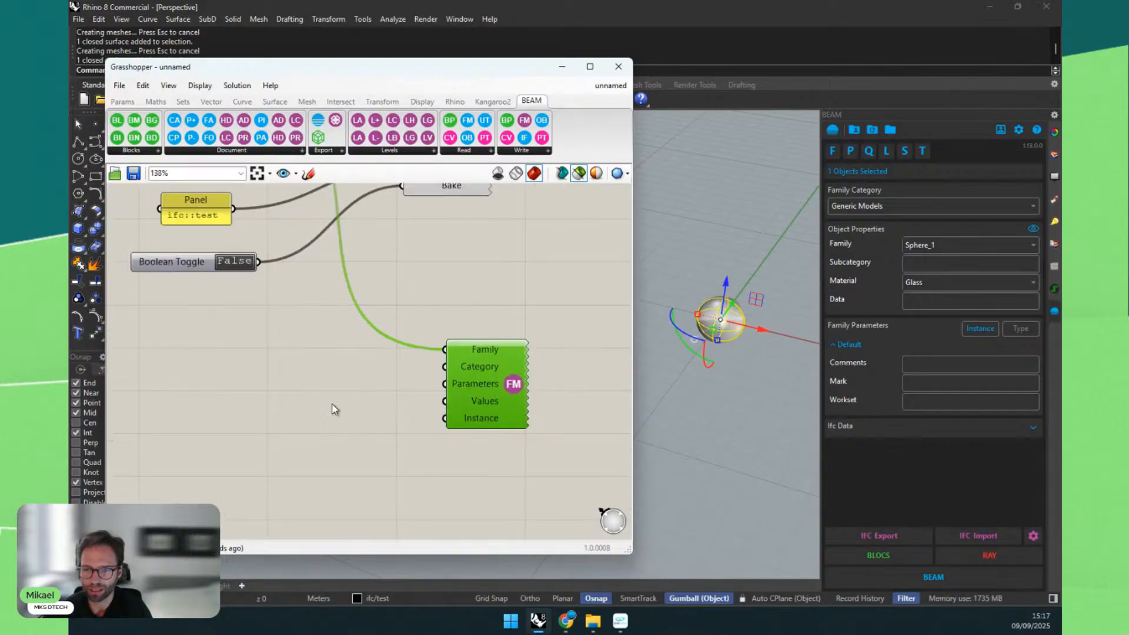
Step: Add a Categories component set to Furniture, wire it into the Category input of Set Family Parameters, and align it beside that input
{"action": "double_click", "coordinate": [330, 406]}
{"action": "type", "text": "cate"}
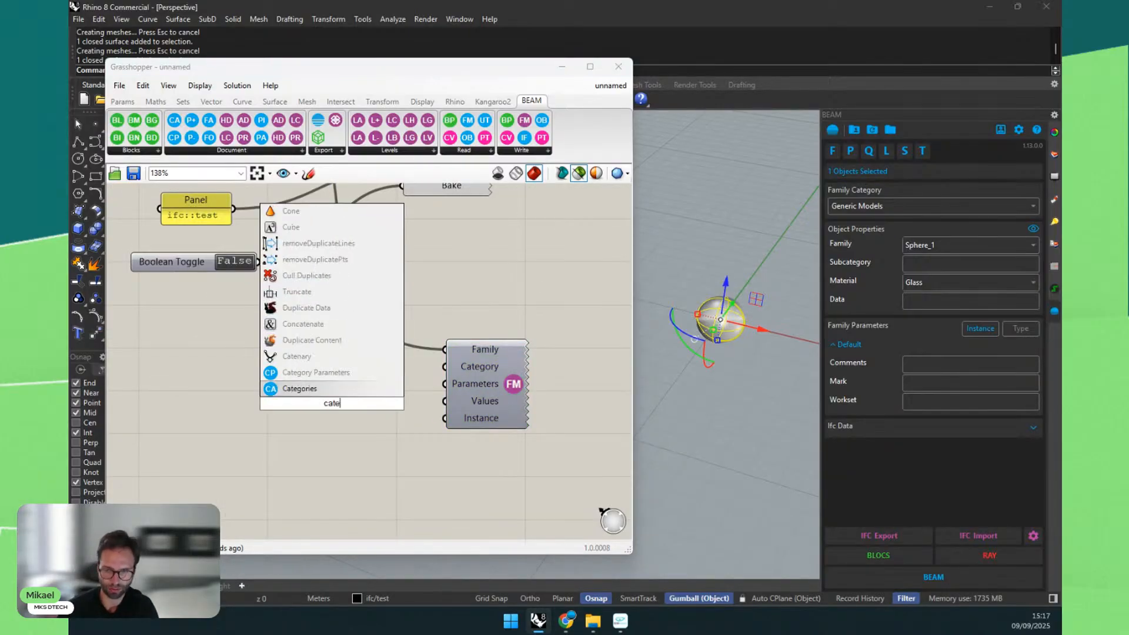
{"action": "key", "text": "Return"}
{"action": "right_click", "coordinate": [313, 407]}
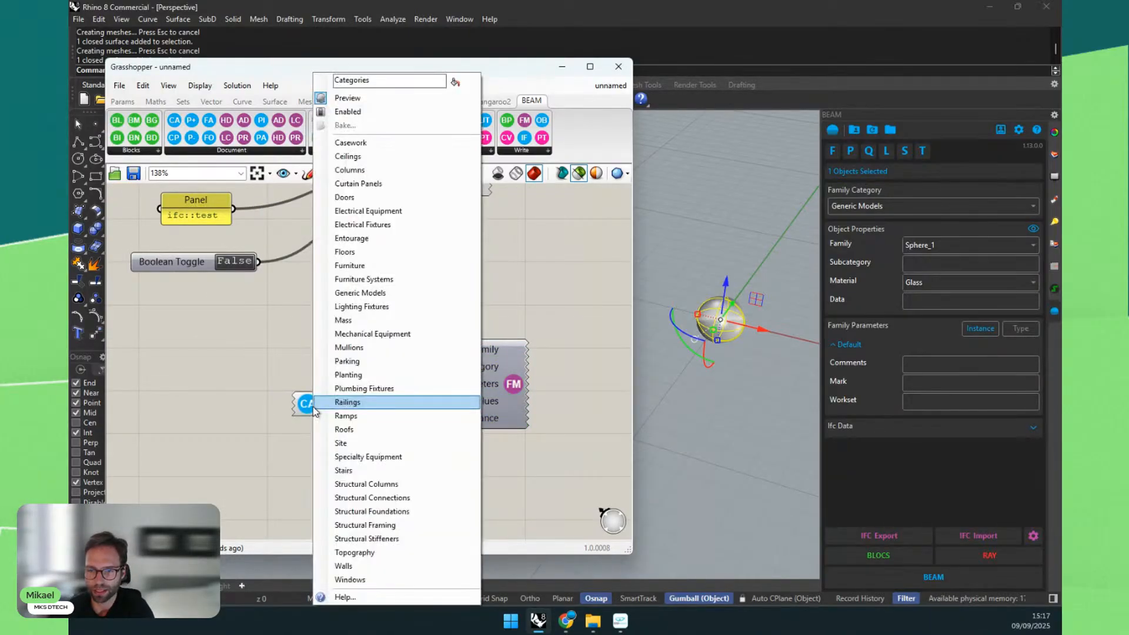
{"action": "left_click", "coordinate": [352, 333]}
{"action": "left_click_drag", "start_coordinate": [370, 403], "coordinate": [445, 366]}
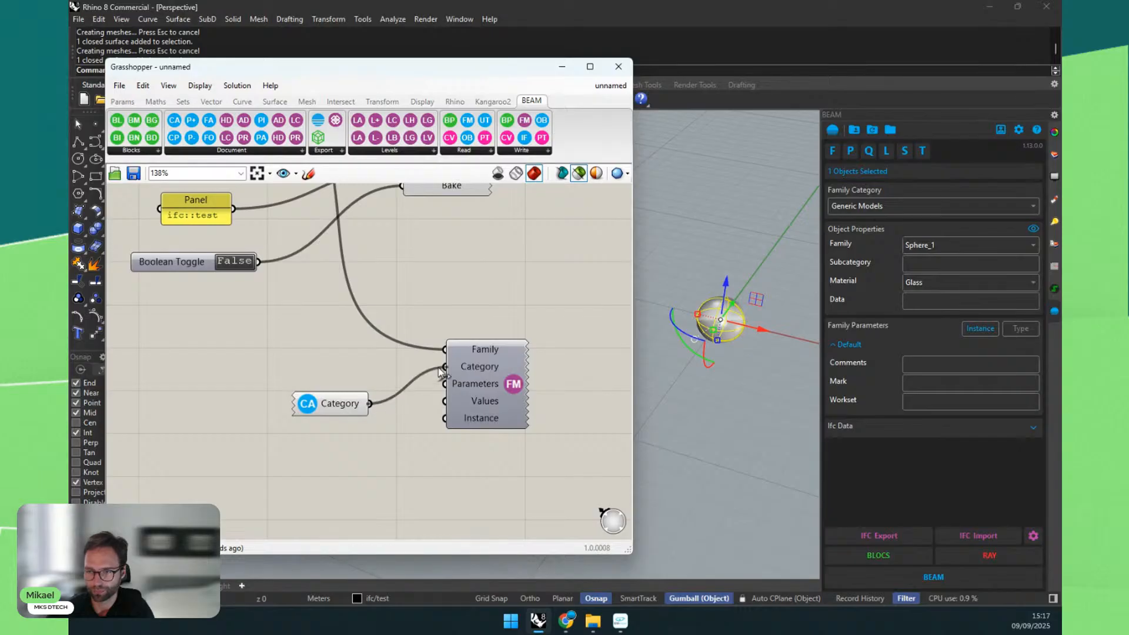
{"action": "left_click_drag", "start_coordinate": [341, 405], "coordinate": [355, 371]}
Step: Place a Set Ifc Family Parameters component below Set Family Parameters and wire the Sphere_1 panel into its Family input
{"action": "left_click", "coordinate": [525, 151]}
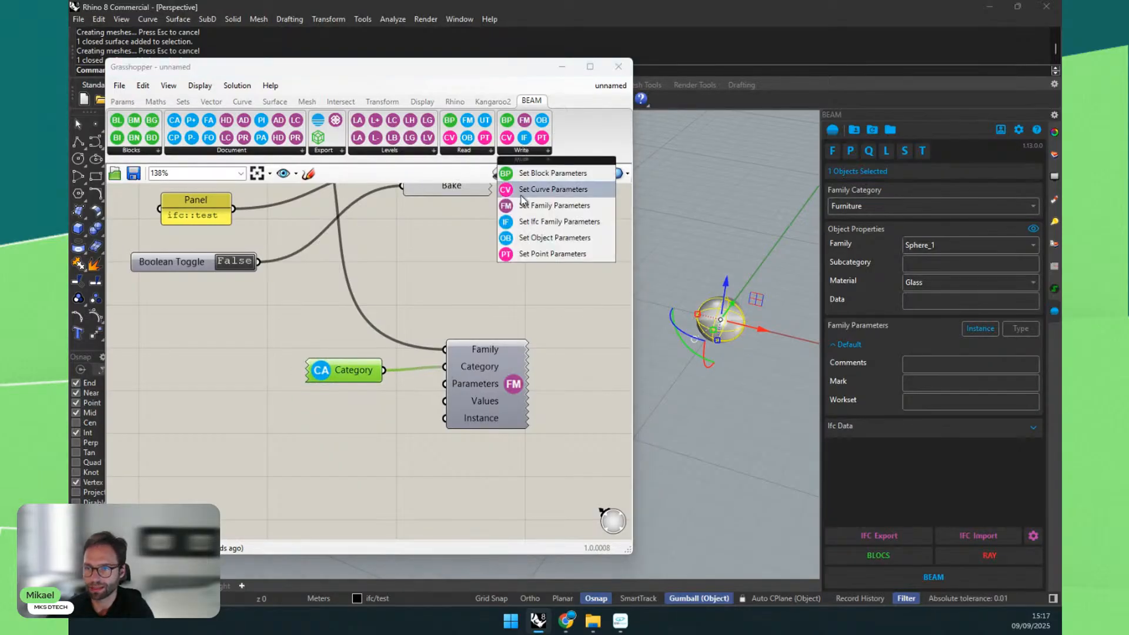
{"action": "left_click", "coordinate": [528, 220]}
{"action": "left_click", "coordinate": [466, 273]}
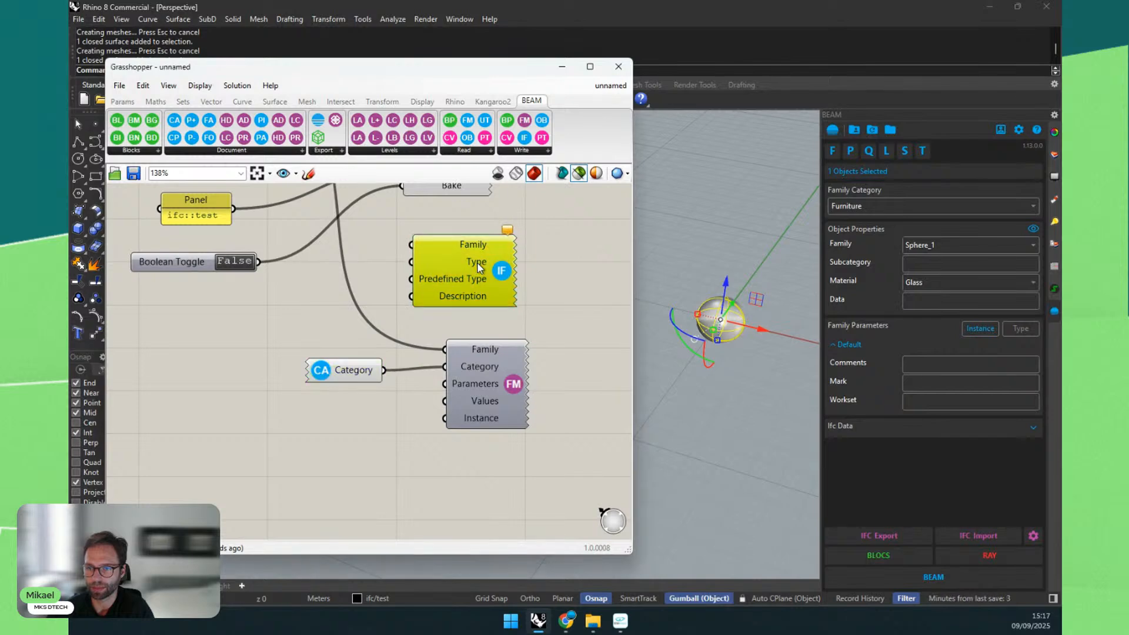
{"action": "scroll", "coordinate": [466, 273], "scroll_direction": "down", "scroll_amount": 3}
{"action": "left_click_drag", "start_coordinate": [466, 273], "coordinate": [471, 393]}
{"action": "scroll", "coordinate": [477, 393], "scroll_direction": "up", "scroll_amount": 3}
{"action": "scroll", "coordinate": [355, 312], "scroll_direction": "down", "scroll_amount": 3}
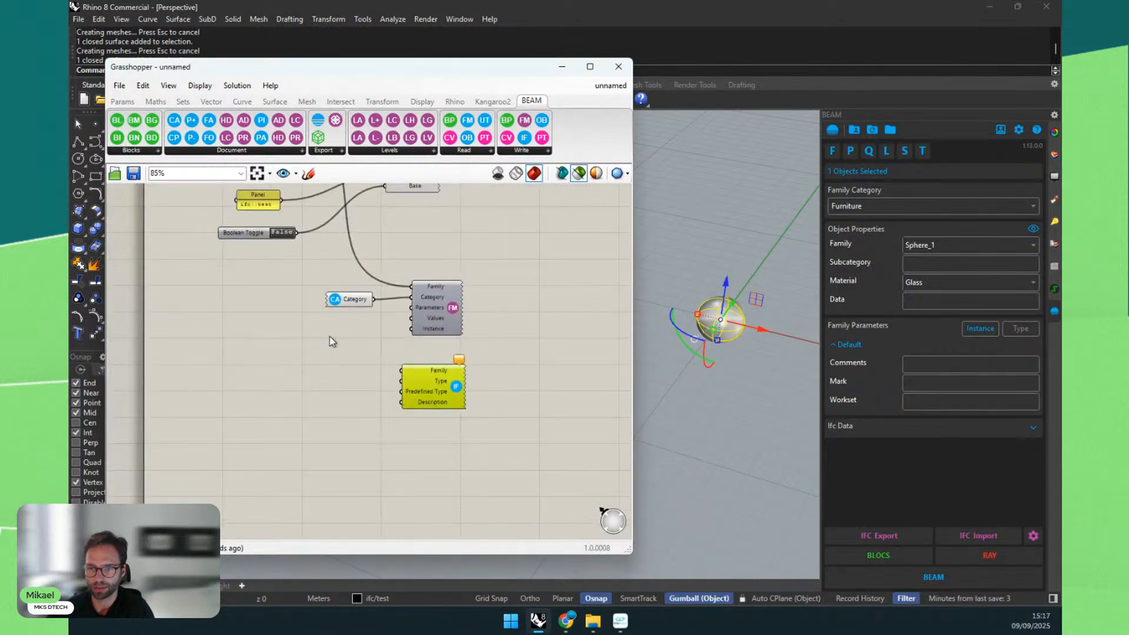
{"action": "right_click_drag", "start_coordinate": [311, 275], "coordinate": [288, 345]}
{"action": "left_click_drag", "start_coordinate": [257, 196], "coordinate": [378, 440]}
Step: Wire a new Panel containing IfcCovering into the Type input of Set Ifc Family Parameters and expand the sphere's Ifc Data properties
{"action": "scroll", "coordinate": [369, 497], "scroll_direction": "up", "scroll_amount": 2}
{"action": "double_click", "coordinate": [290, 433]}
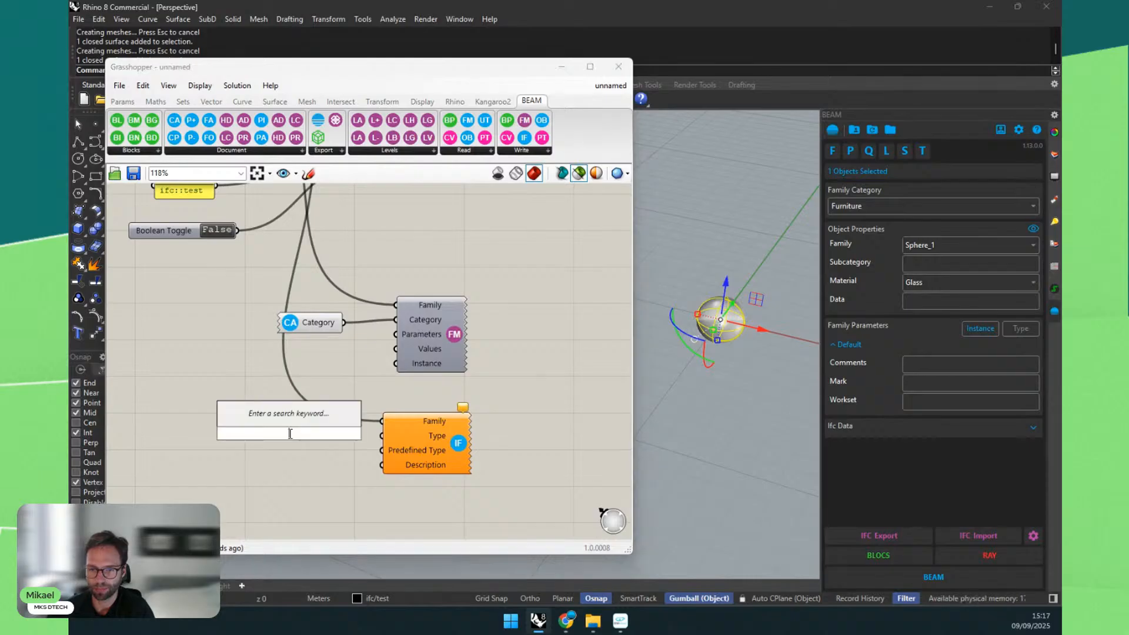
{"action": "type", "text": "//IfcC"}
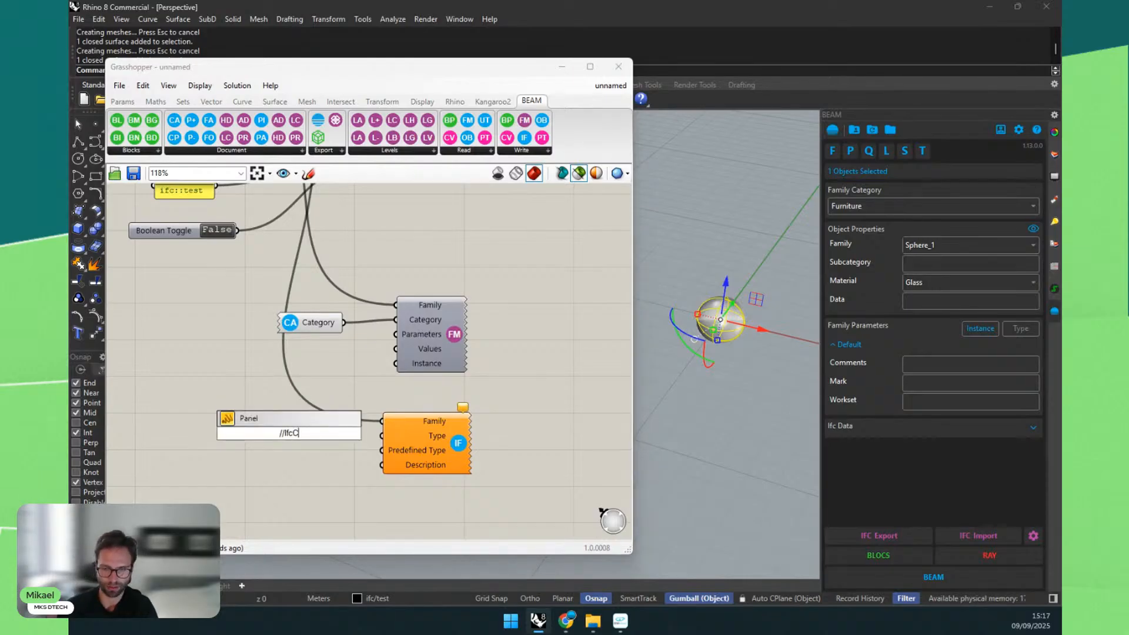
{"action": "type", "text": "overinhg"}
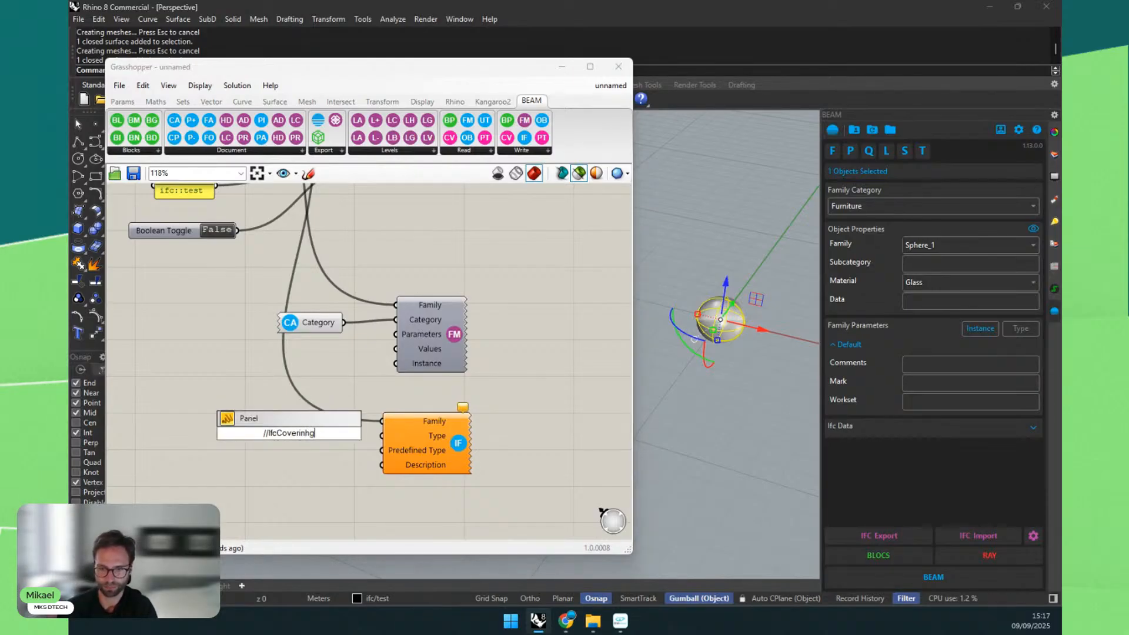
{"action": "key", "text": "BackSpace"}
{"action": "key", "text": "BackSpace"}
{"action": "type", "text": "g"}
{"action": "key", "text": "Return"}
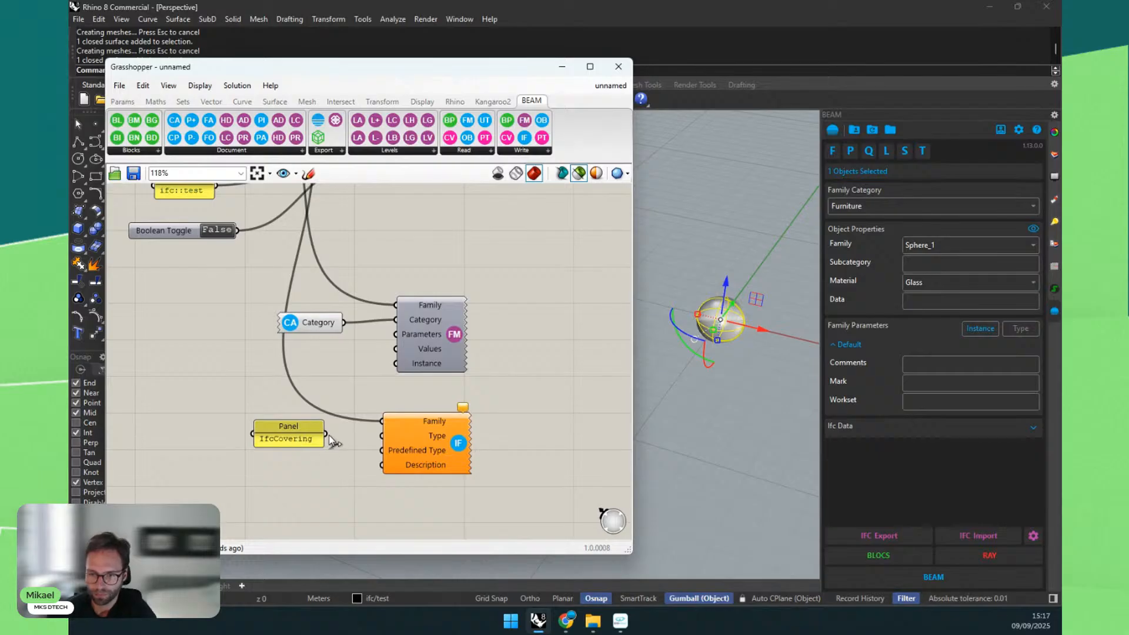
{"action": "left_click_drag", "start_coordinate": [329, 438], "coordinate": [379, 439]}
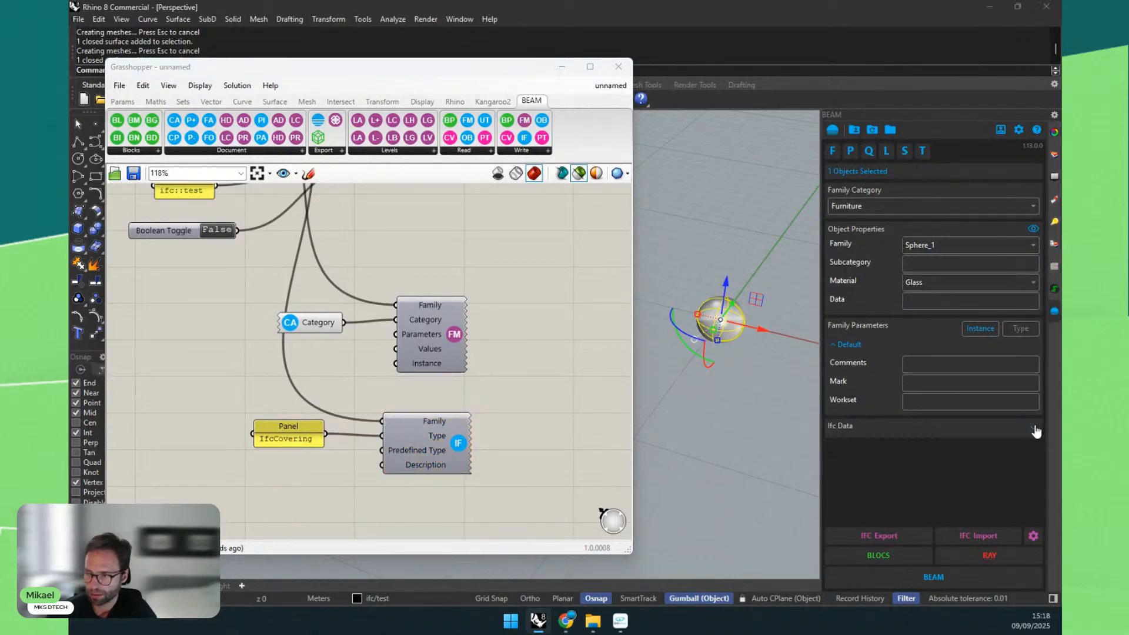
{"action": "left_click", "coordinate": [1036, 431]}
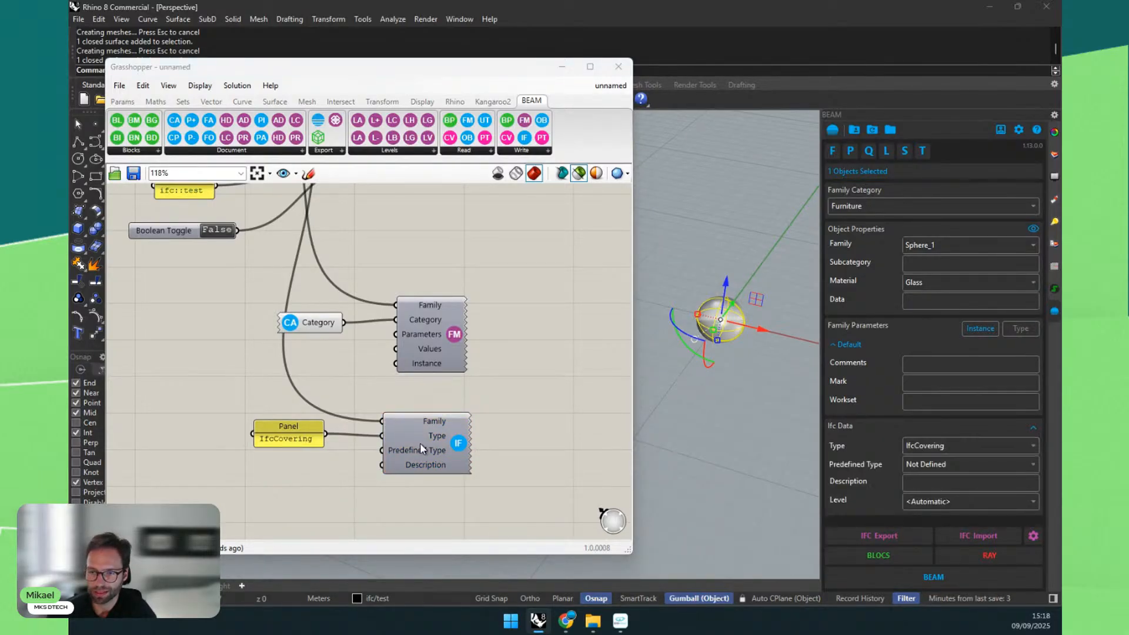
Step: Switch the Categories component to Mullions and set it back to Generic Models
{"action": "right_click", "coordinate": [295, 327]}
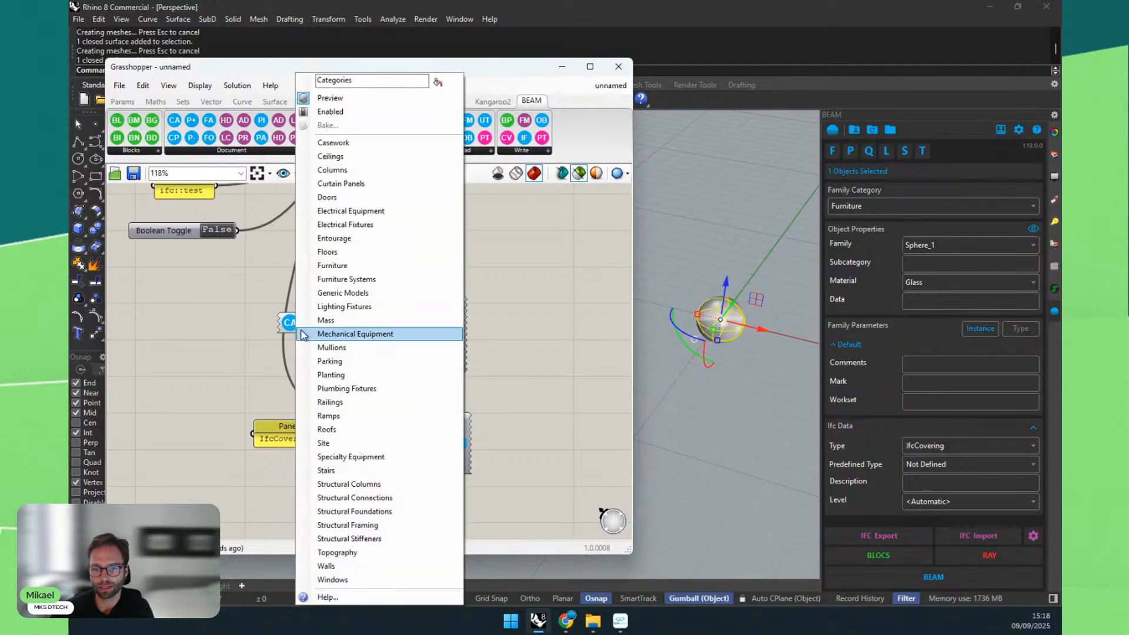
{"action": "left_click", "coordinate": [329, 347]}
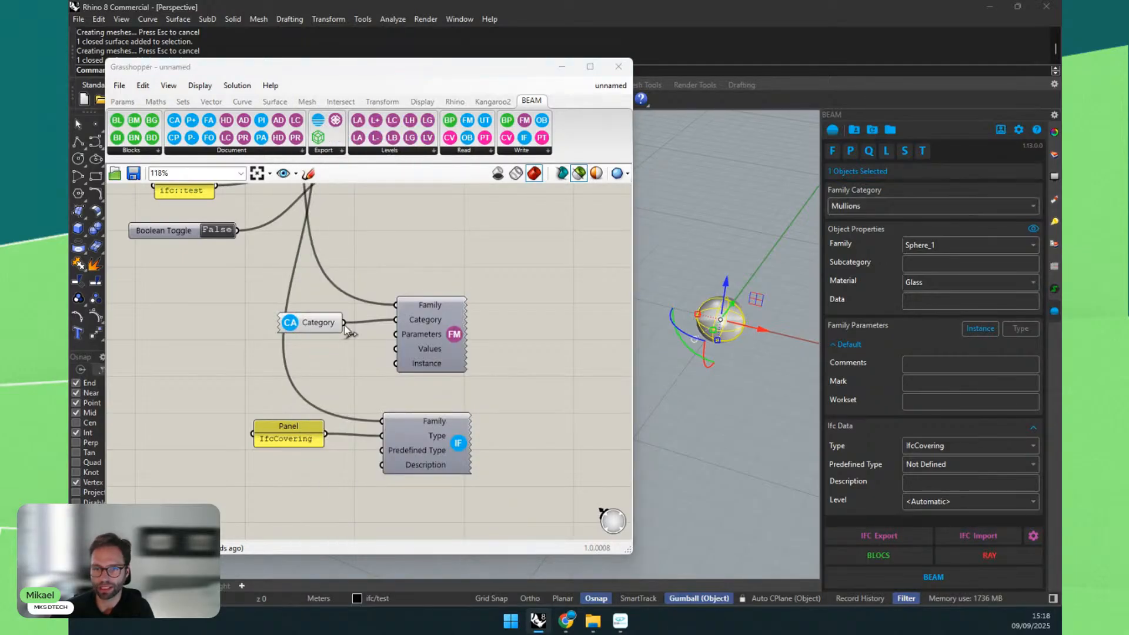
{"action": "right_click", "coordinate": [292, 328]}
{"action": "left_click", "coordinate": [317, 291]}
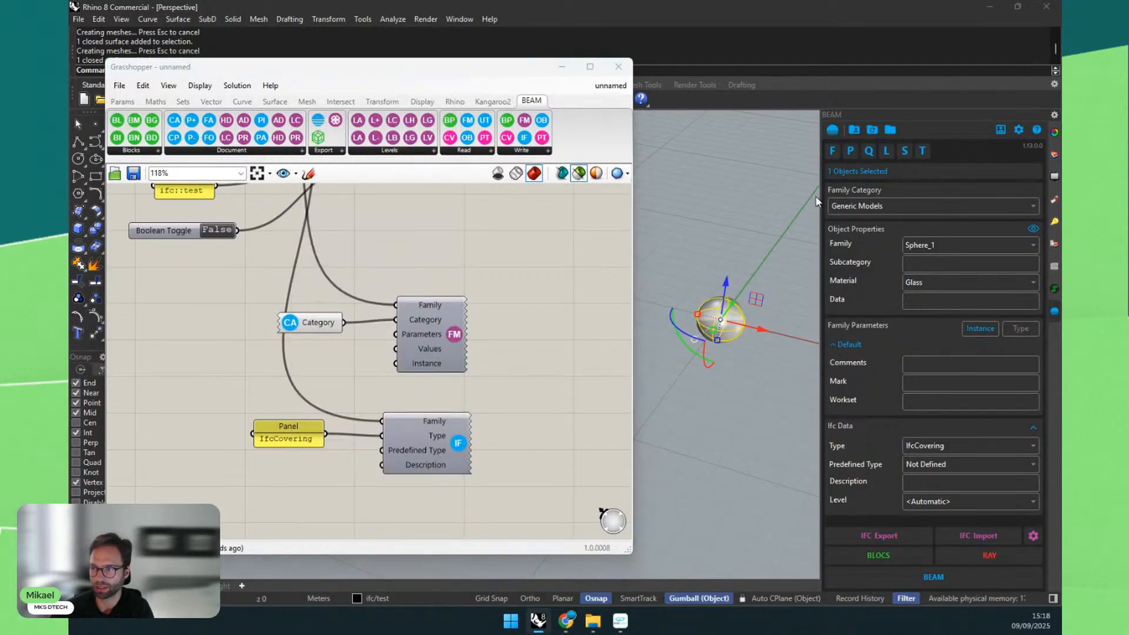
Step: Rearrange the canvas so the IFC component and its IfcCovering panel sit above the Set Family Parameters component and its Category component
{"action": "scroll", "coordinate": [341, 506], "scroll_direction": "up", "scroll_amount": 2}
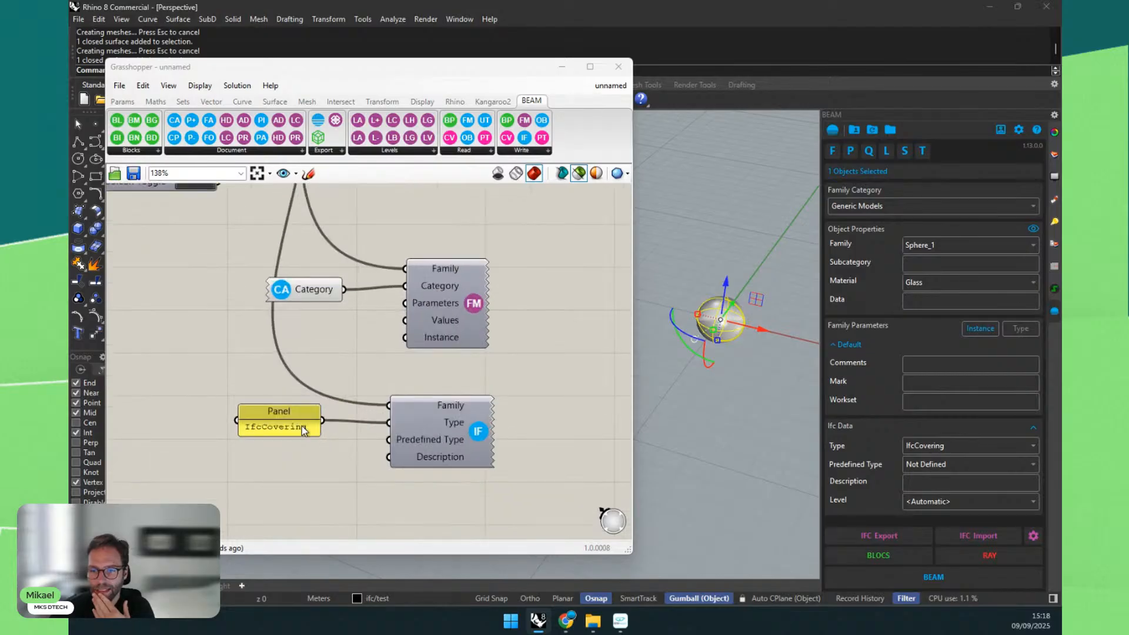
{"action": "left_click", "coordinate": [307, 415]}
{"action": "scroll", "coordinate": [389, 432], "scroll_direction": "down", "scroll_amount": 5}
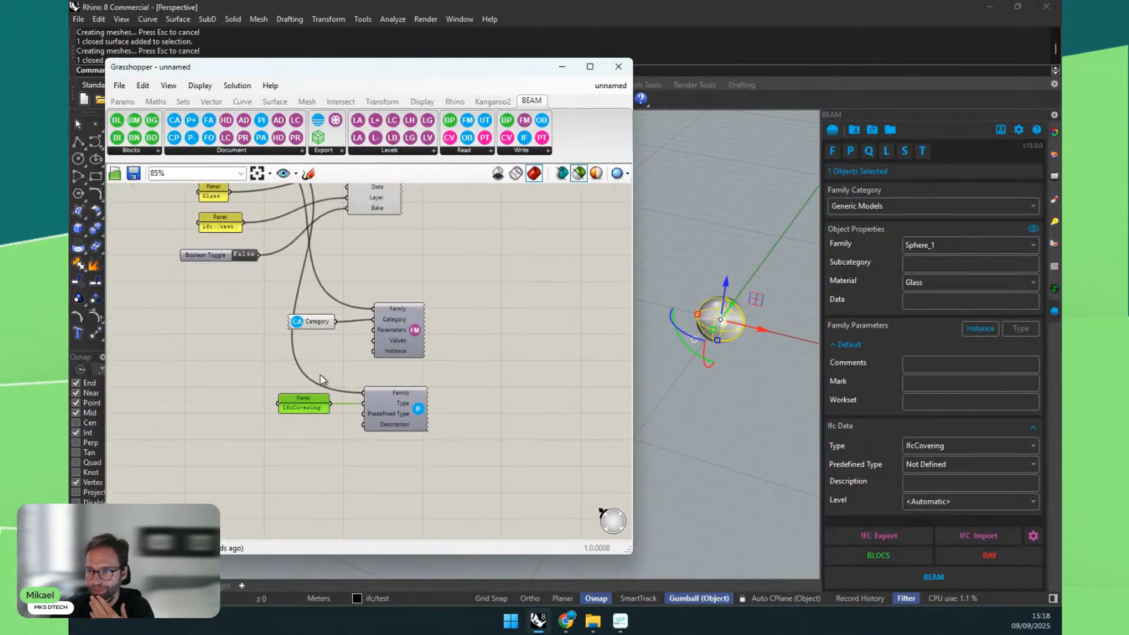
{"action": "right_click_drag", "start_coordinate": [447, 328], "coordinate": [437, 360]}
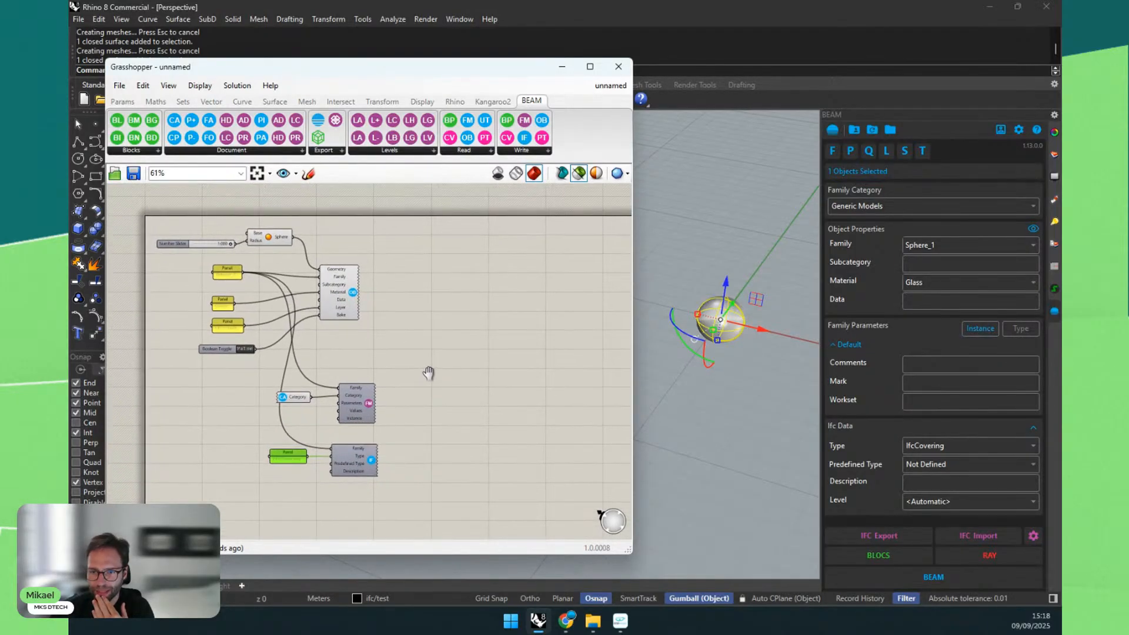
{"action": "scroll", "coordinate": [332, 395], "scroll_direction": "up", "scroll_amount": 4}
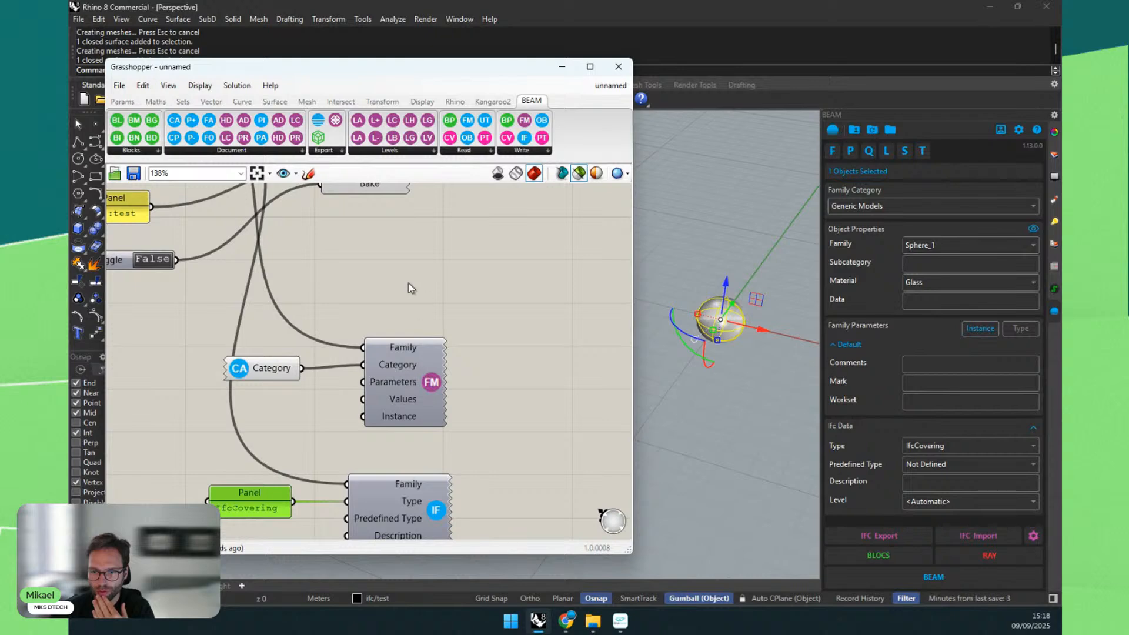
{"action": "scroll", "coordinate": [412, 288], "scroll_direction": "down", "scroll_amount": 3}
{"action": "left_click_drag", "start_coordinate": [390, 464], "coordinate": [293, 378]}
{"action": "left_click_drag", "start_coordinate": [391, 398], "coordinate": [529, 251]}
{"action": "left_click_drag", "start_coordinate": [426, 284], "coordinate": [542, 351]}
{"action": "left_click", "coordinate": [517, 334]}
{"action": "scroll", "coordinate": [517, 334], "scroll_direction": "up", "scroll_amount": 2}
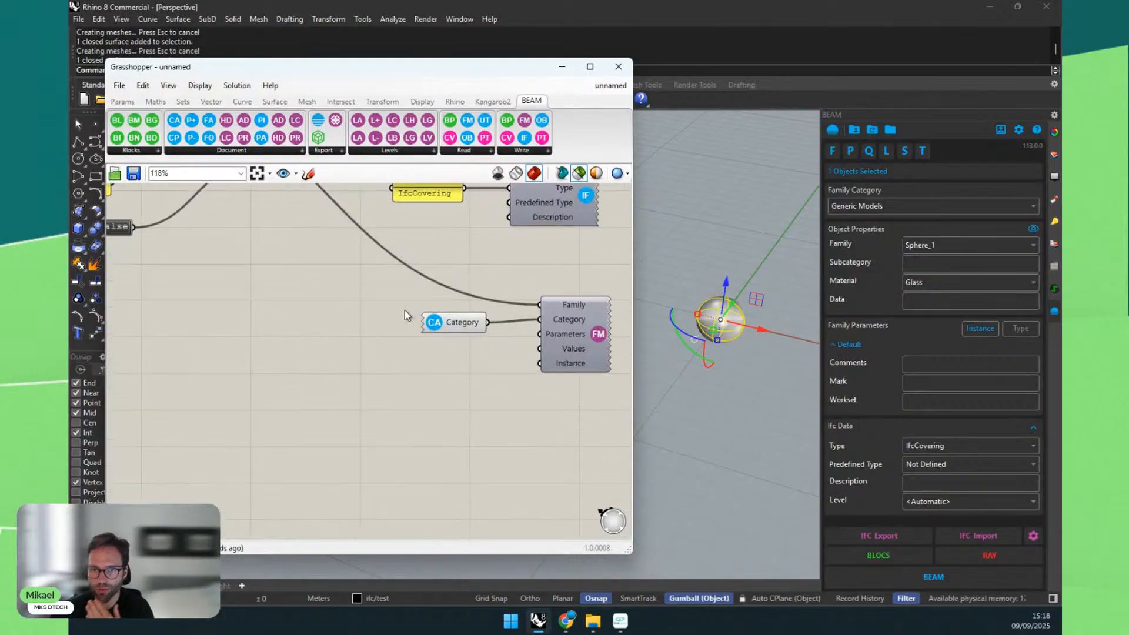
Step: Place a Create or Edit Parameter component below and left of the Category component
{"action": "left_click", "coordinate": [242, 152]}
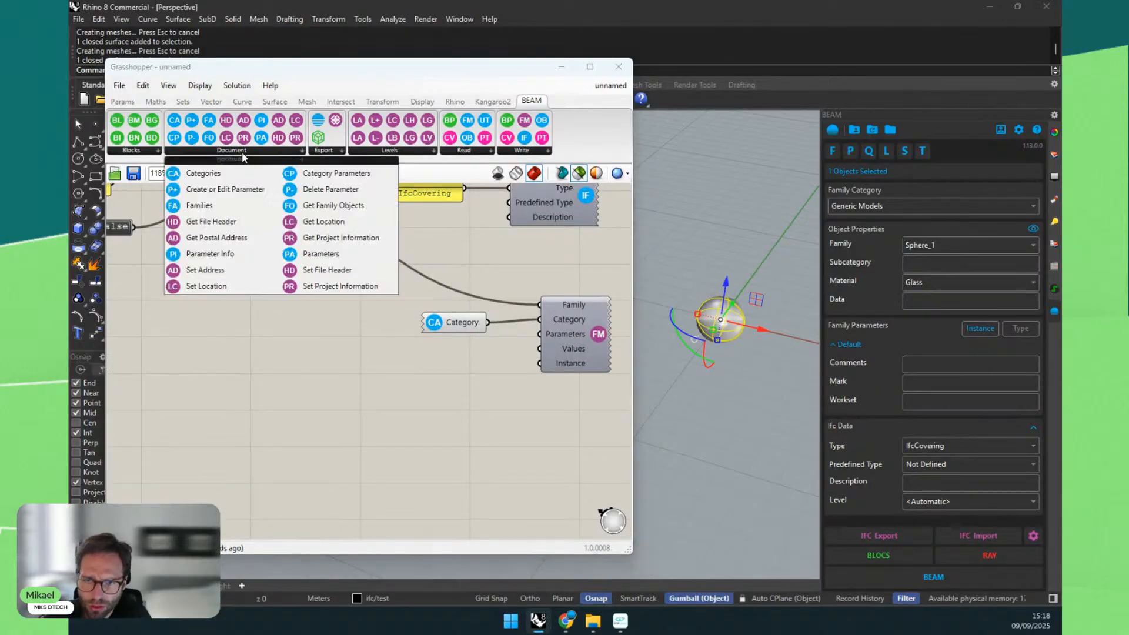
{"action": "left_click", "coordinate": [203, 190]}
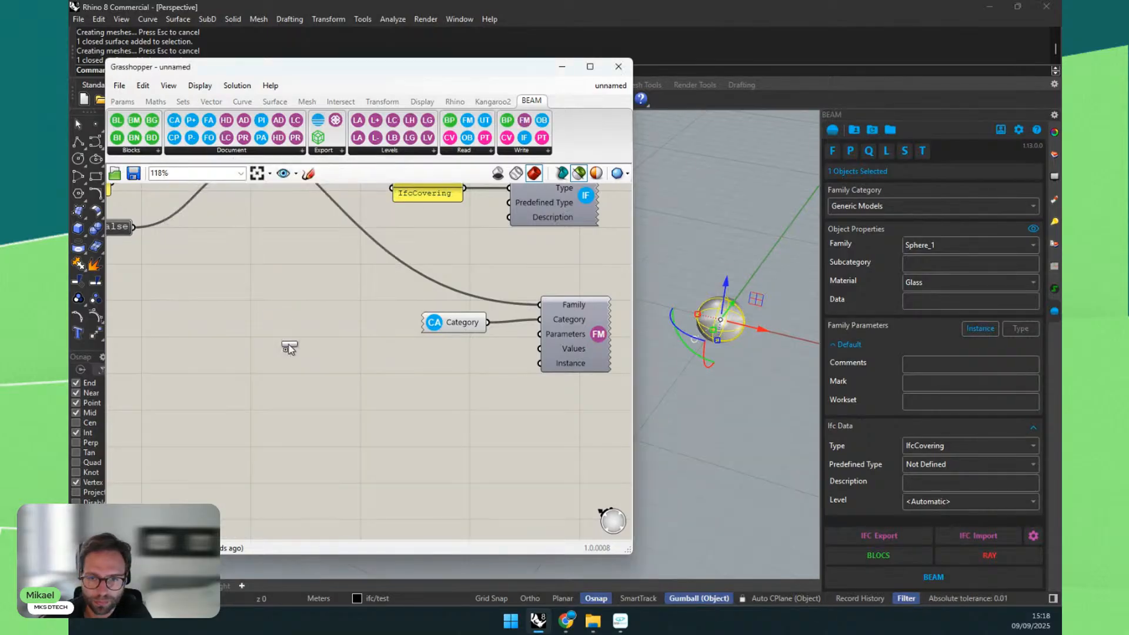
{"action": "left_click", "coordinate": [290, 353]}
{"action": "scroll", "coordinate": [286, 308], "scroll_direction": "down", "scroll_amount": 3}
{"action": "mouse_move", "coordinate": [314, 370]}
{"action": "left_mouse_down"}
{"action": "mouse_move", "coordinate": [379, 410]}
{"action": "mouse_move", "coordinate": [270, 377]}
{"action": "mouse_move", "coordinate": [319, 369]}
{"action": "left_mouse_up"}
{"action": "scroll", "coordinate": [355, 436], "scroll_direction": "up", "scroll_amount": 3}
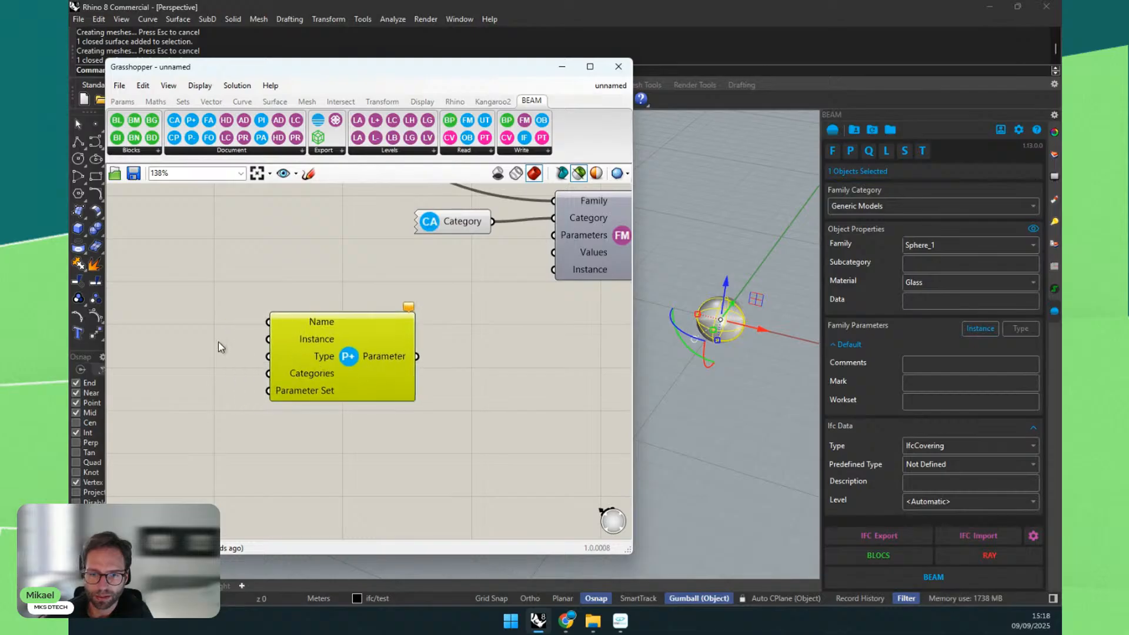
Step: Add a Panel containing Manufacturer beside the inputs of the Create or Edit Parameter component
{"action": "scroll", "coordinate": [217, 341], "scroll_direction": "down", "scroll_amount": 2}
{"action": "right_click_drag", "start_coordinate": [163, 322], "coordinate": [277, 299]}
{"action": "scroll", "coordinate": [273, 306], "scroll_direction": "up", "scroll_amount": 2}
{"action": "double_click", "coordinate": [259, 332]}
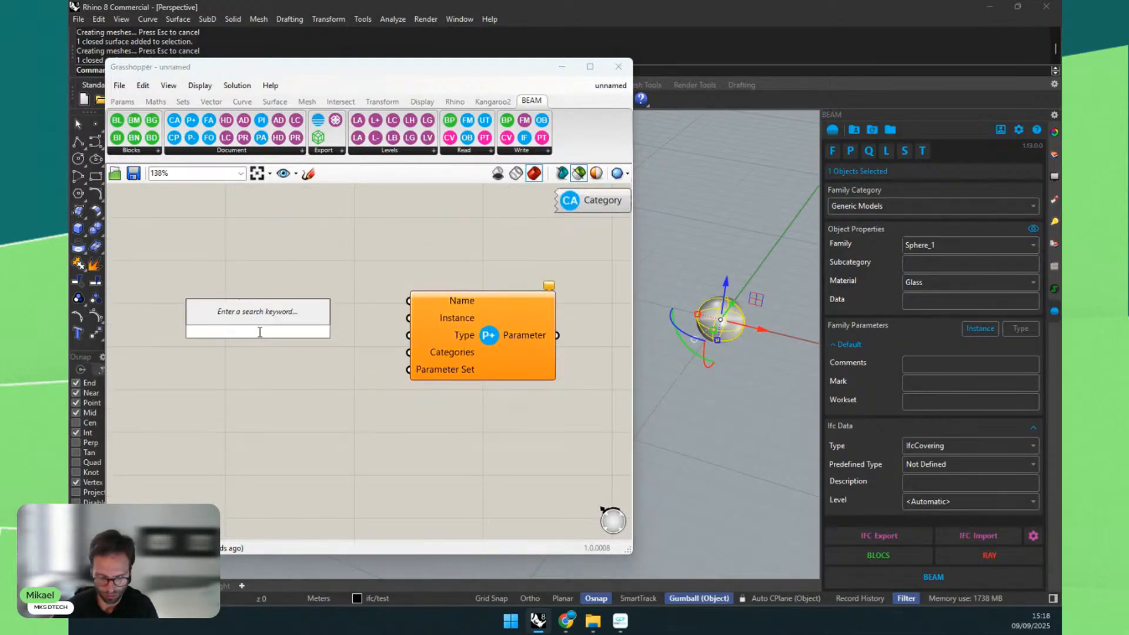
{"action": "type", "text": "//Manufactr"}
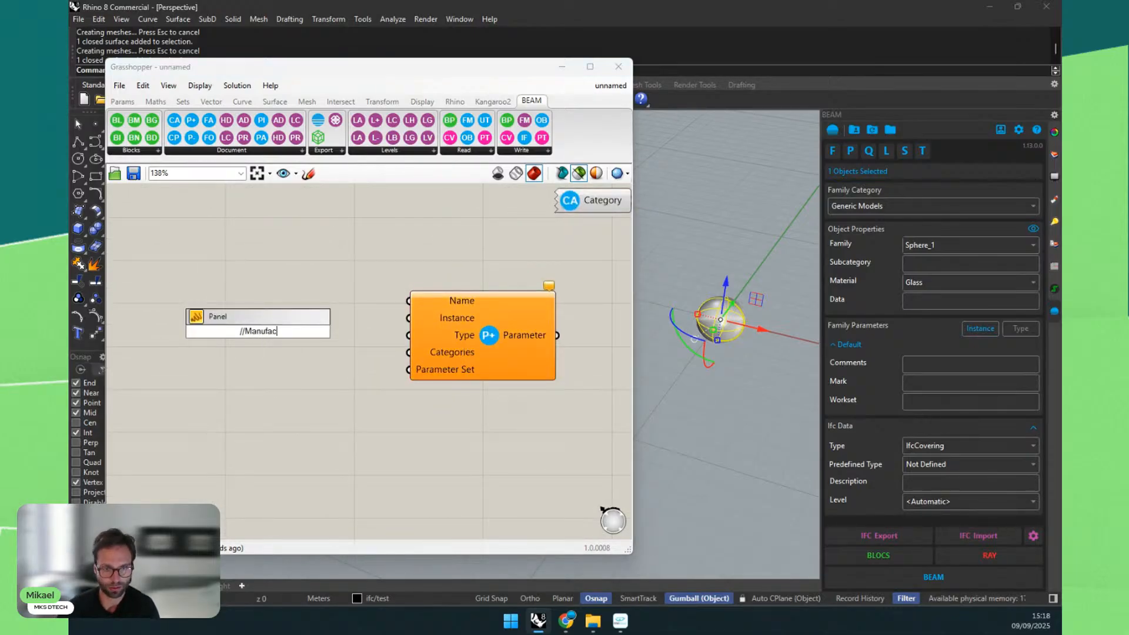
{"action": "key", "text": "BackSpace"}
{"action": "key", "text": "BackSpace"}
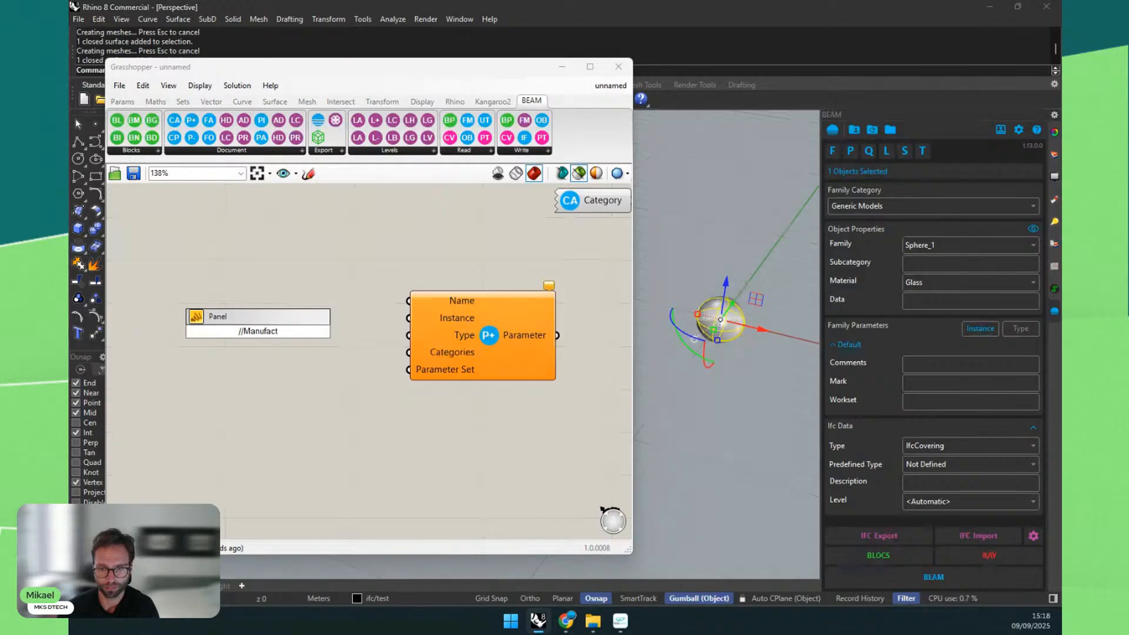
{"action": "type", "text": "turer"}
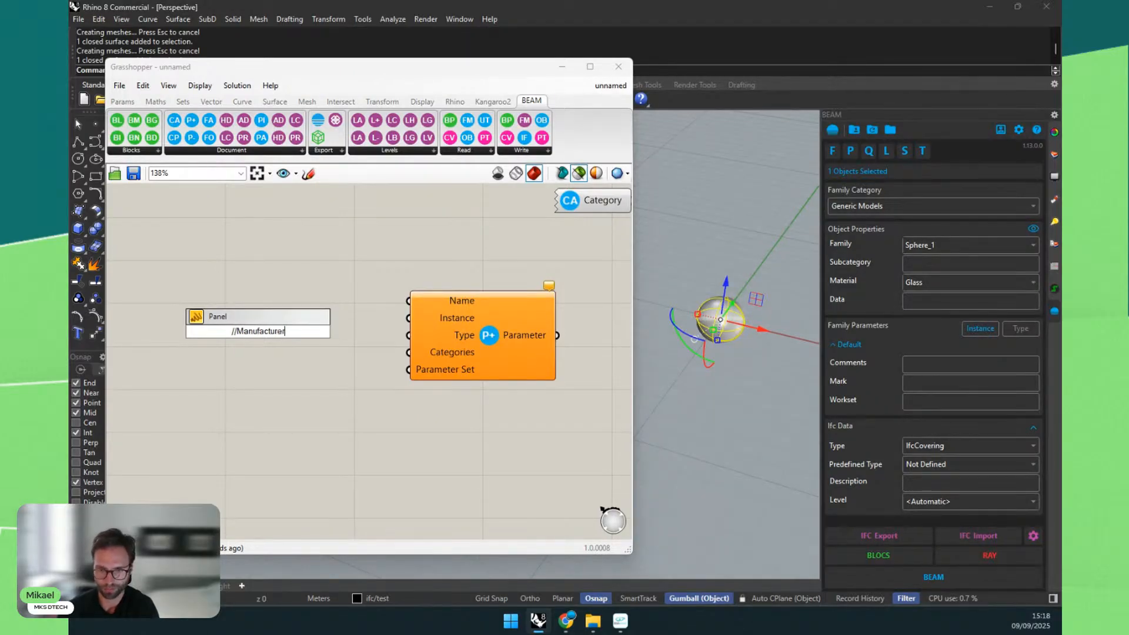
{"action": "key", "text": "Return"}
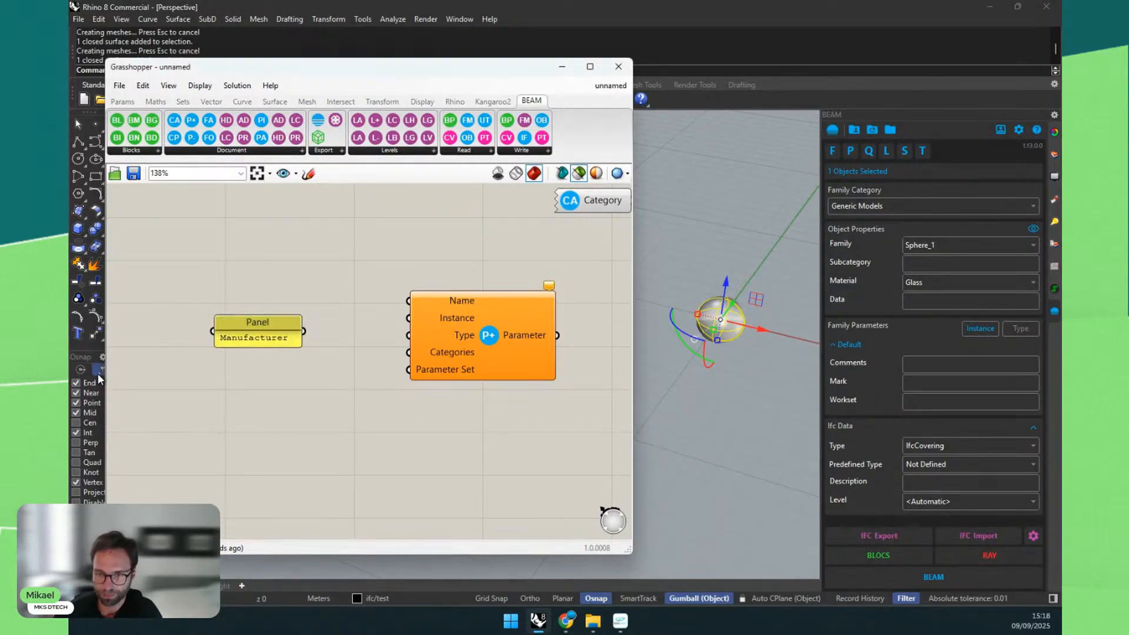
Step: Wire the Manufacturer panel into the parameter component's Name input and place the panel slightly above that input
{"action": "left_click_drag", "start_coordinate": [310, 333], "coordinate": [402, 303]}
{"action": "left_click_drag", "start_coordinate": [297, 316], "coordinate": [293, 291]}
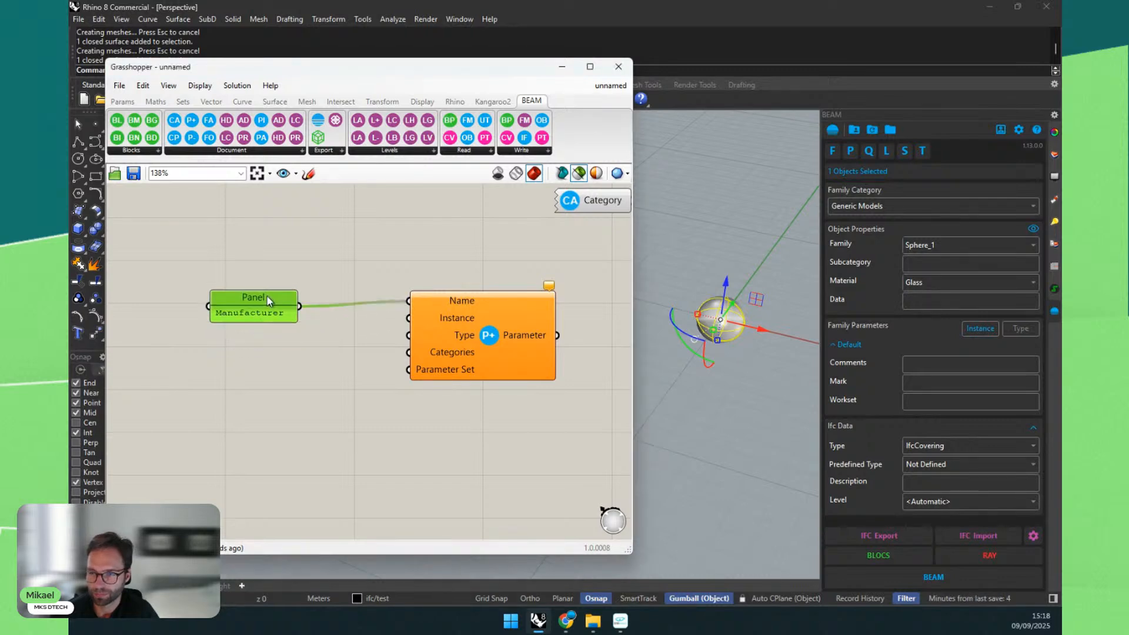
{"action": "left_click", "coordinate": [330, 269]}
{"action": "mouse_move", "coordinate": [549, 286]}
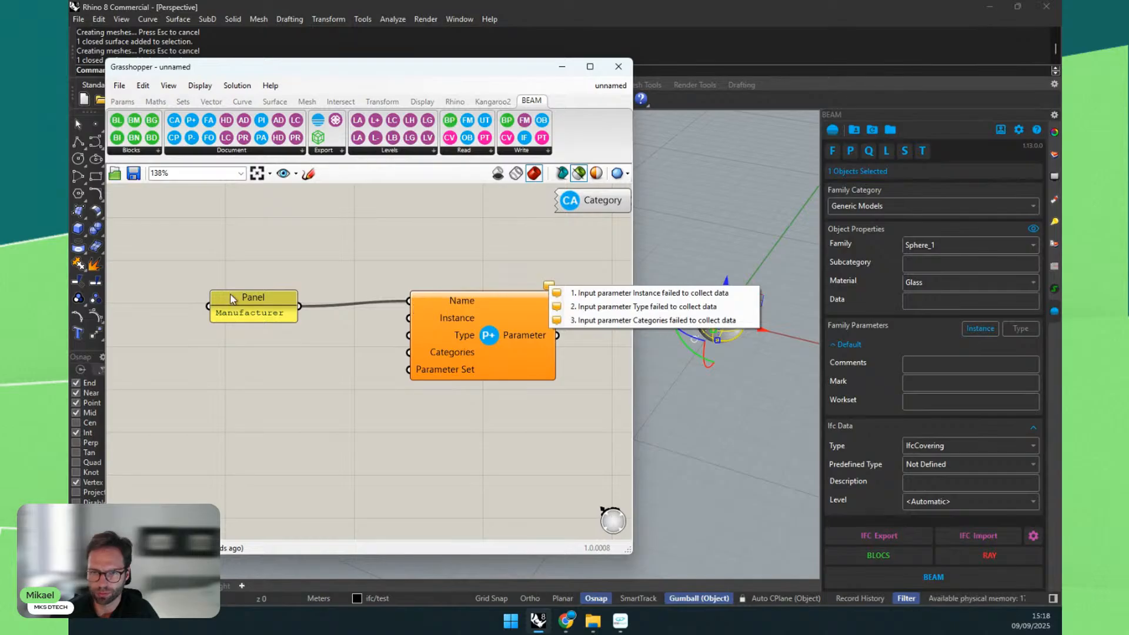
{"action": "left_click_drag", "start_coordinate": [243, 303], "coordinate": [249, 278]}
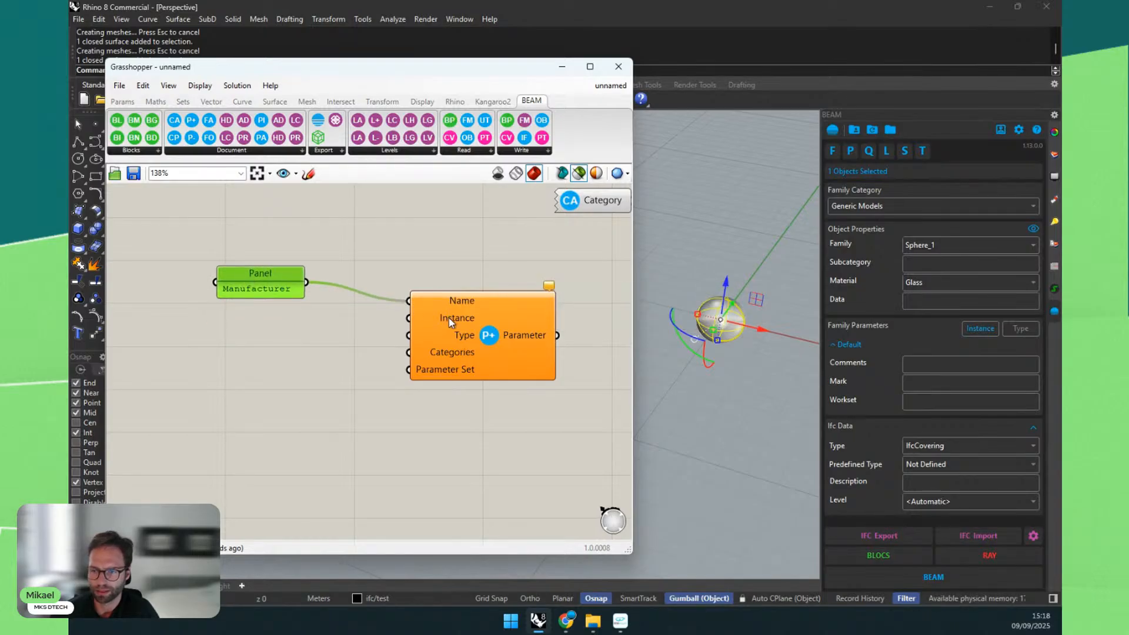
Step: Set the Instance input of the Create or Edit Parameter component to True
{"action": "left_click", "coordinate": [449, 320]}
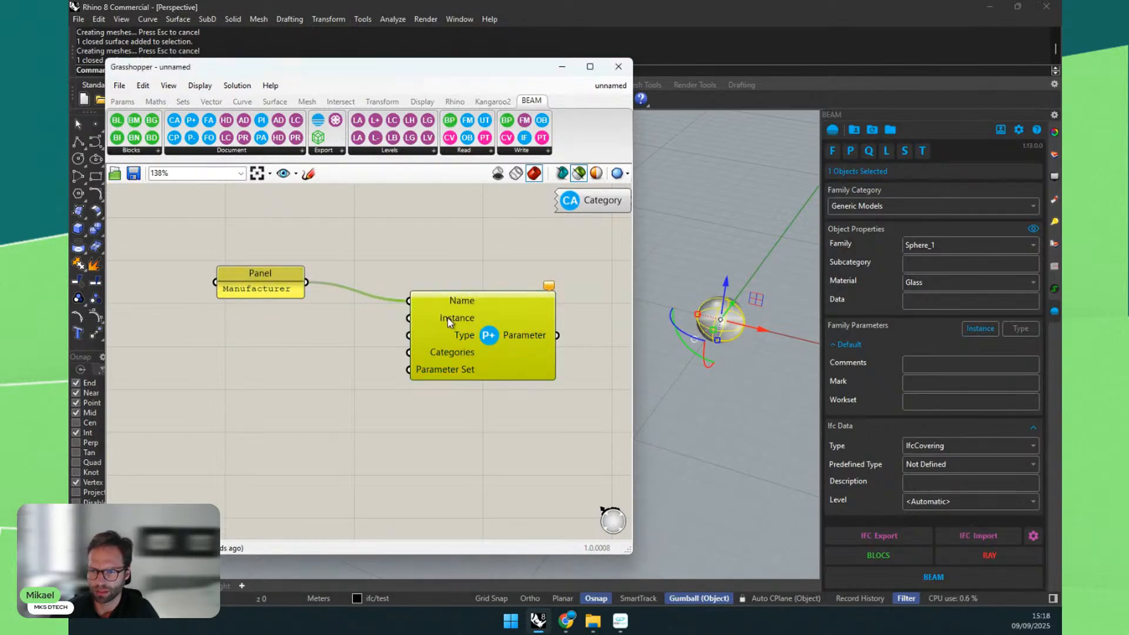
{"action": "right_click", "coordinate": [449, 321]}
{"action": "mouse_move", "coordinate": [494, 460]}
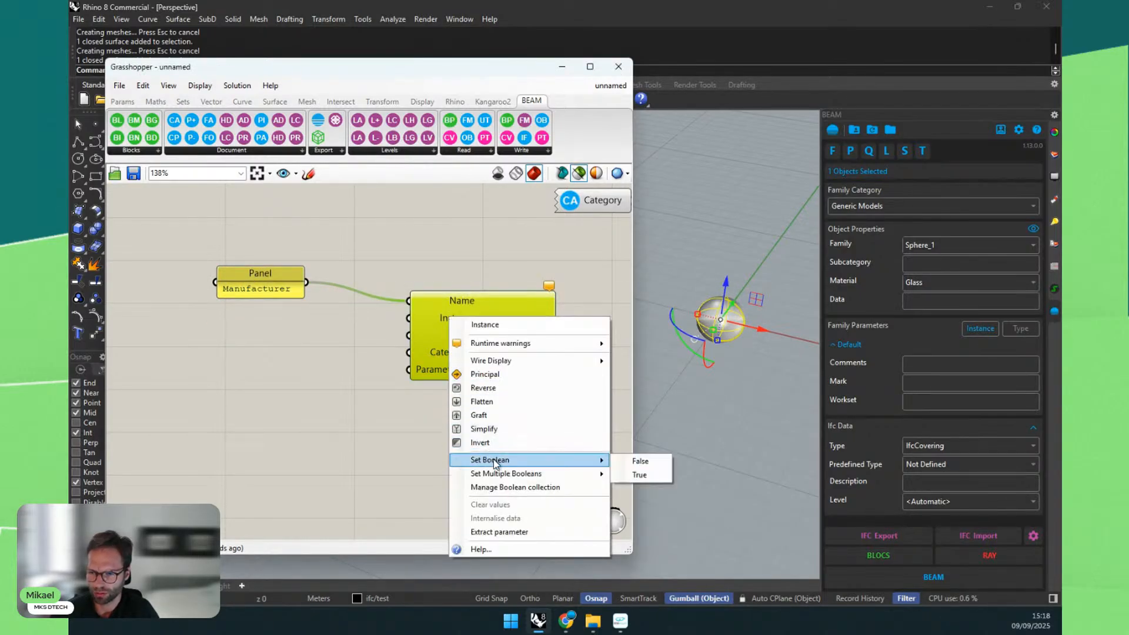
{"action": "left_click", "coordinate": [640, 476]}
Step: Add a Panel containing Text, wire it into the Type input and align it under the Manufacturer panel
{"action": "right_click", "coordinate": [457, 334]}
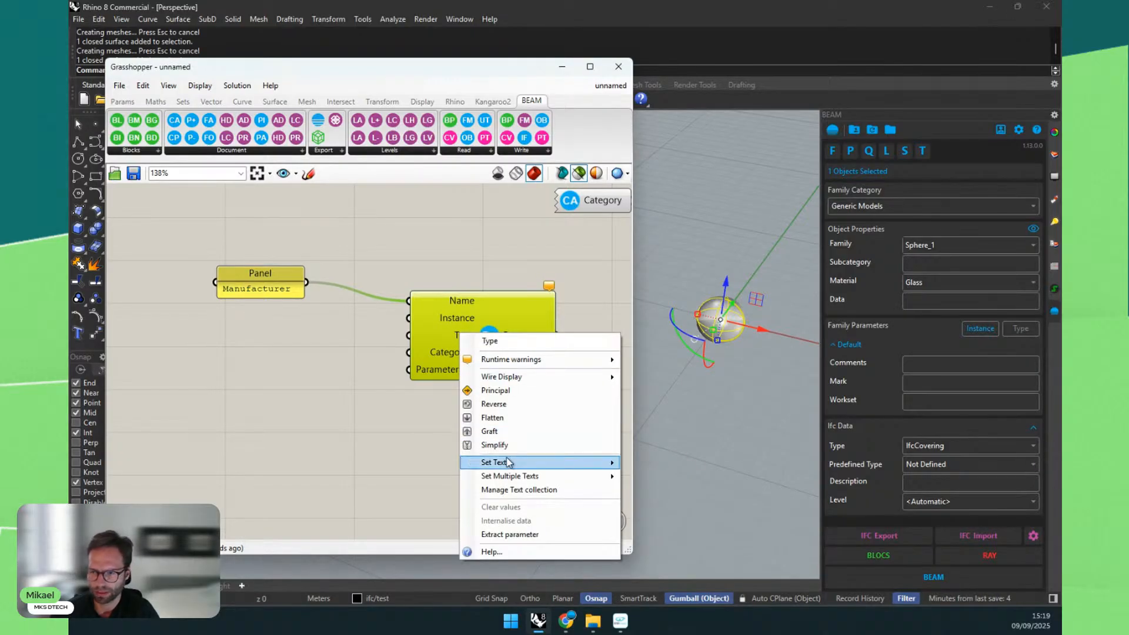
{"action": "mouse_move", "coordinate": [512, 463]}
{"action": "left_click", "coordinate": [320, 375]}
{"action": "double_click", "coordinate": [305, 364]}
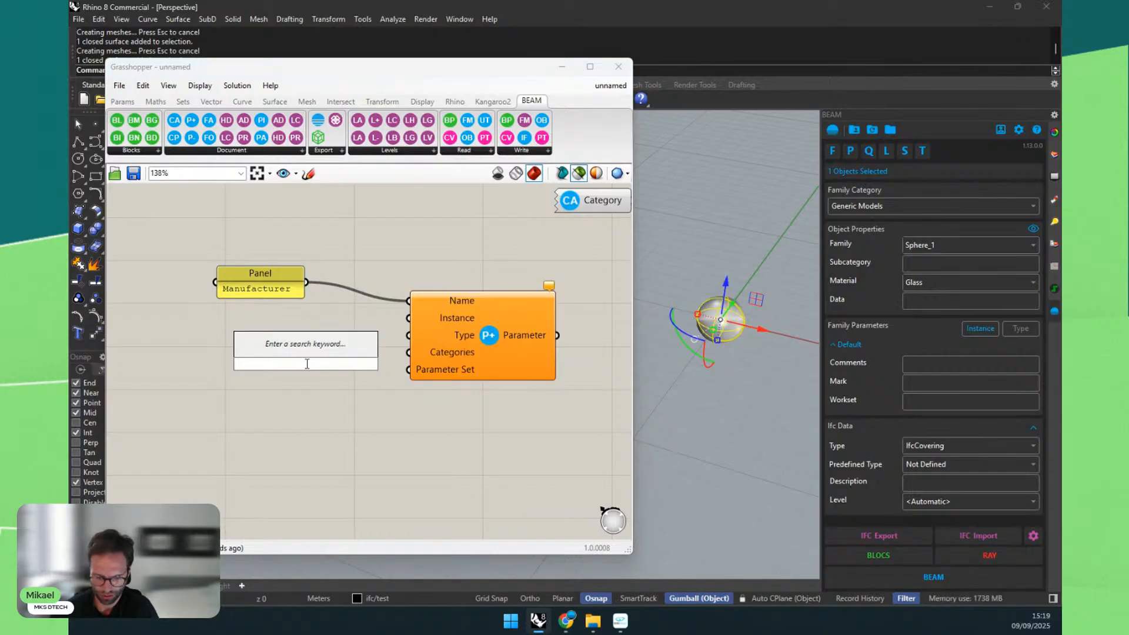
{"action": "type", "text": "//Text"}
{"action": "key", "text": "Return"}
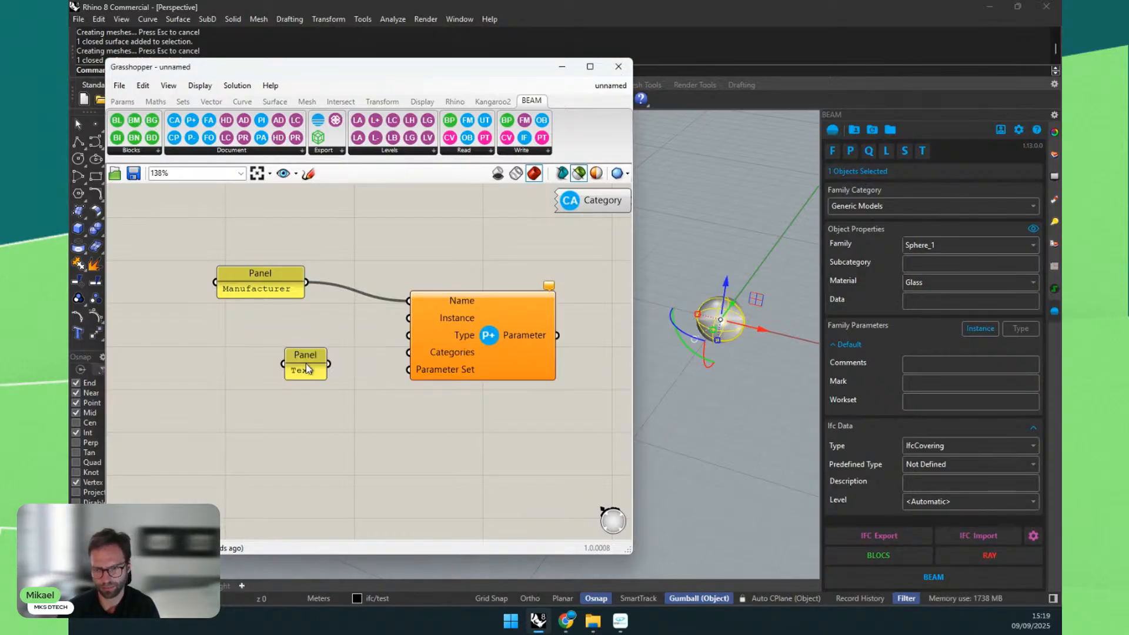
{"action": "left_click_drag", "start_coordinate": [329, 363], "coordinate": [392, 337]}
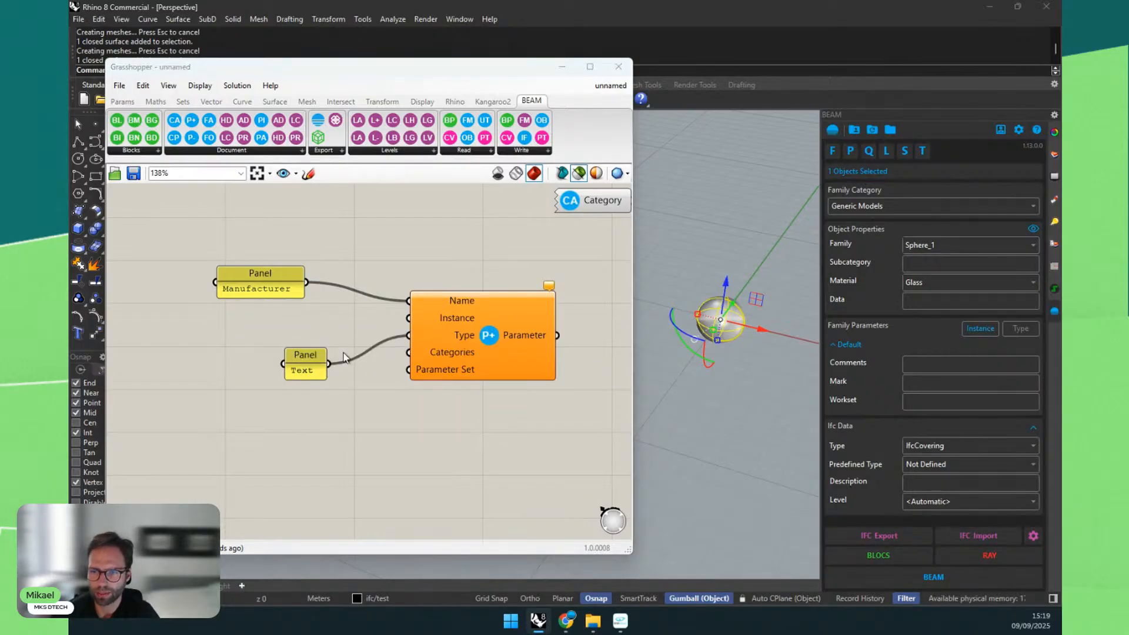
{"action": "left_click_drag", "start_coordinate": [295, 363], "coordinate": [229, 334]}
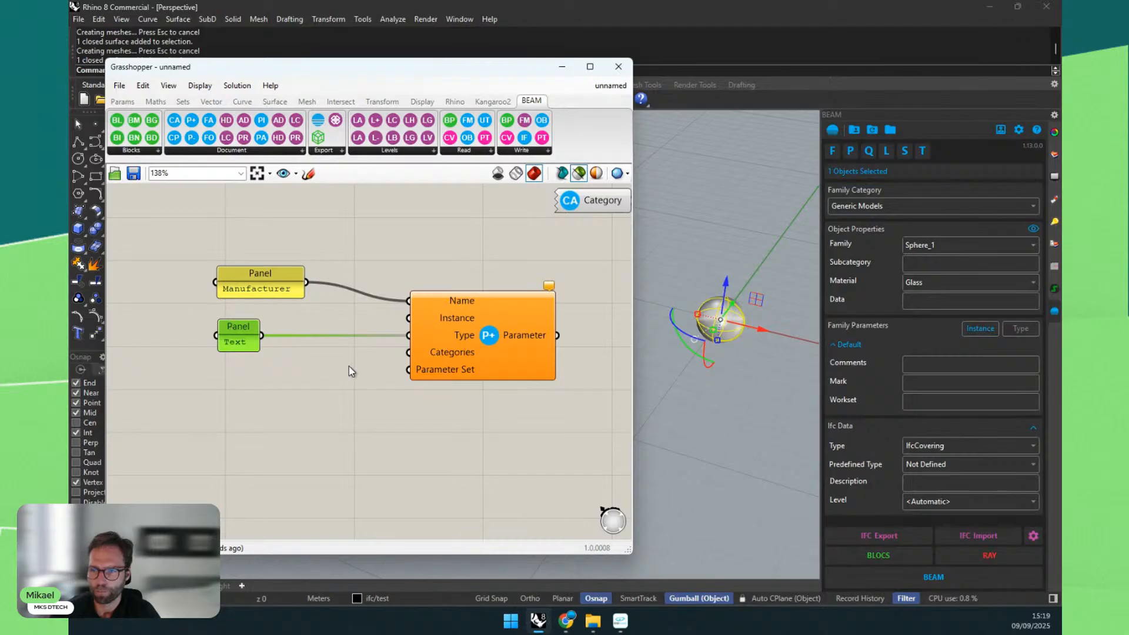
Step: Add a Panel containing Generic Models below the Text panel
{"action": "mouse_move", "coordinate": [549, 285]}
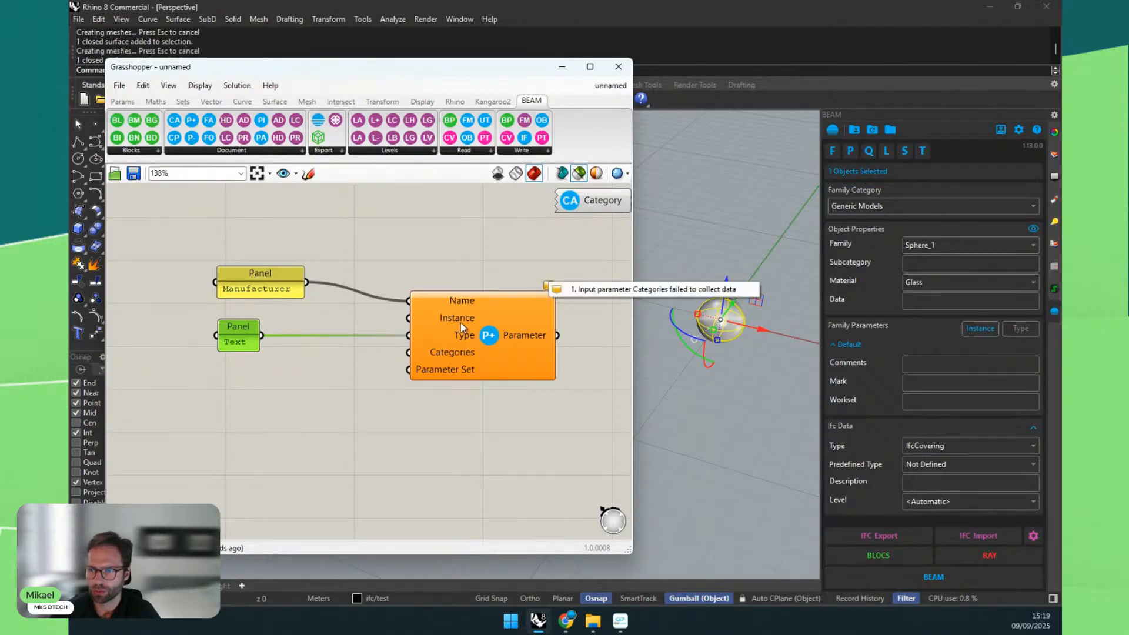
{"action": "double_click", "coordinate": [214, 401]}
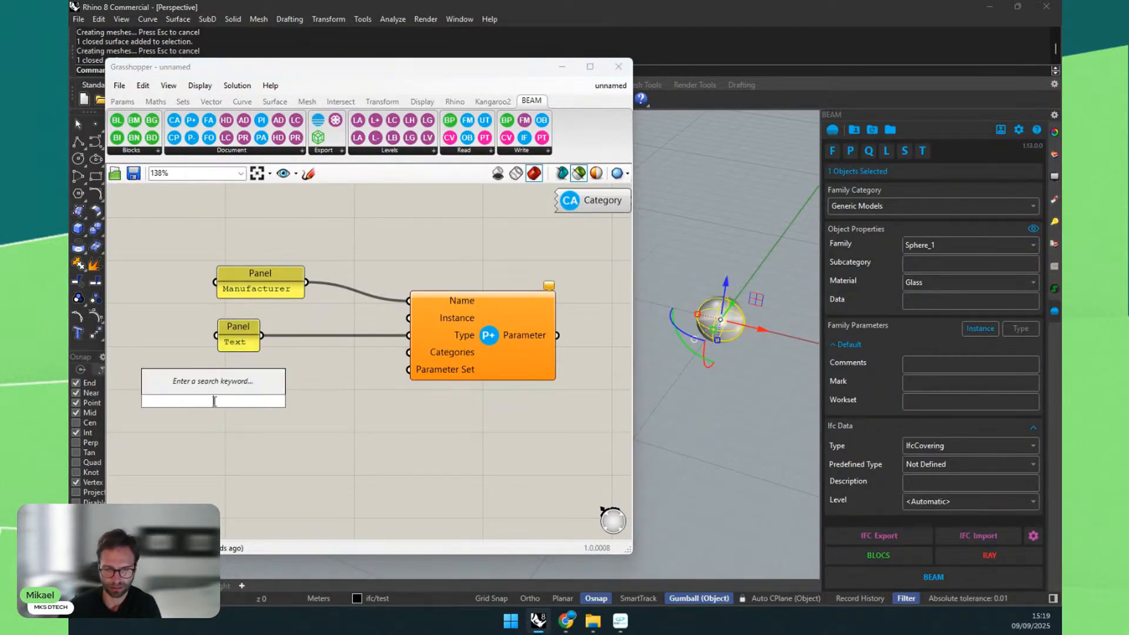
{"action": "type", "text": "//"}
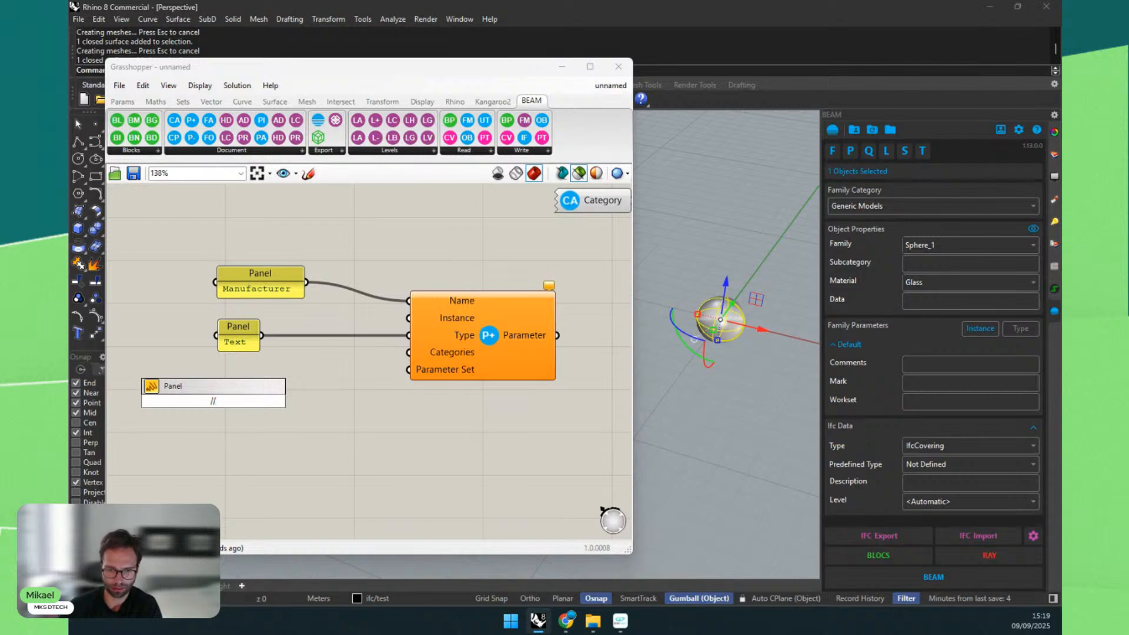
{"action": "type", "text": "Generic"}
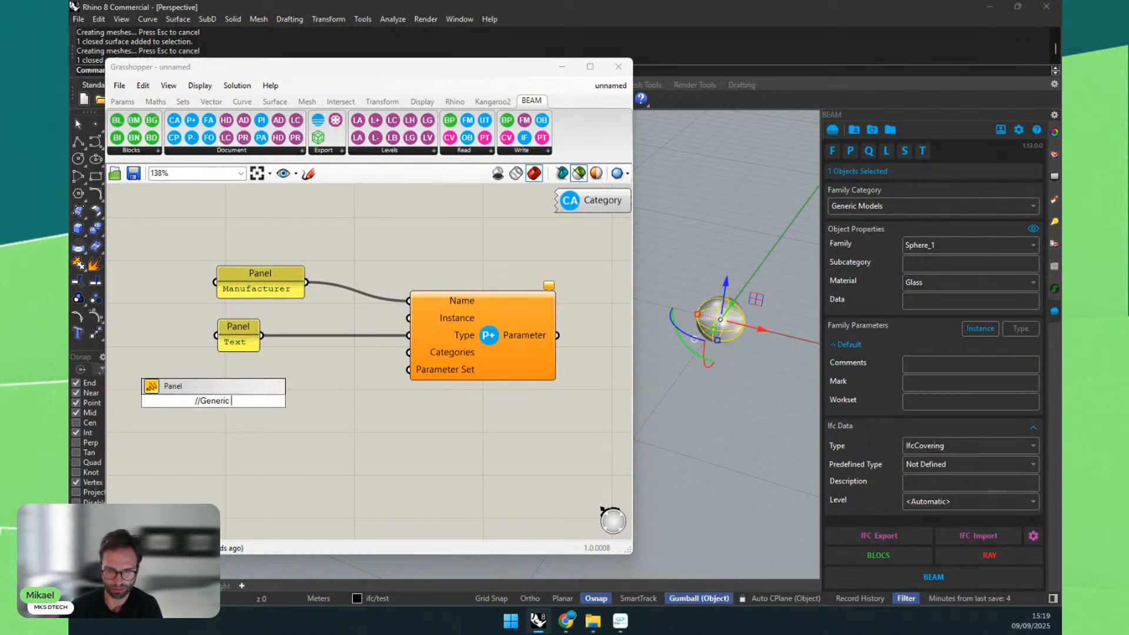
{"action": "type", "text": " Models"}
{"action": "key", "text": "Return"}
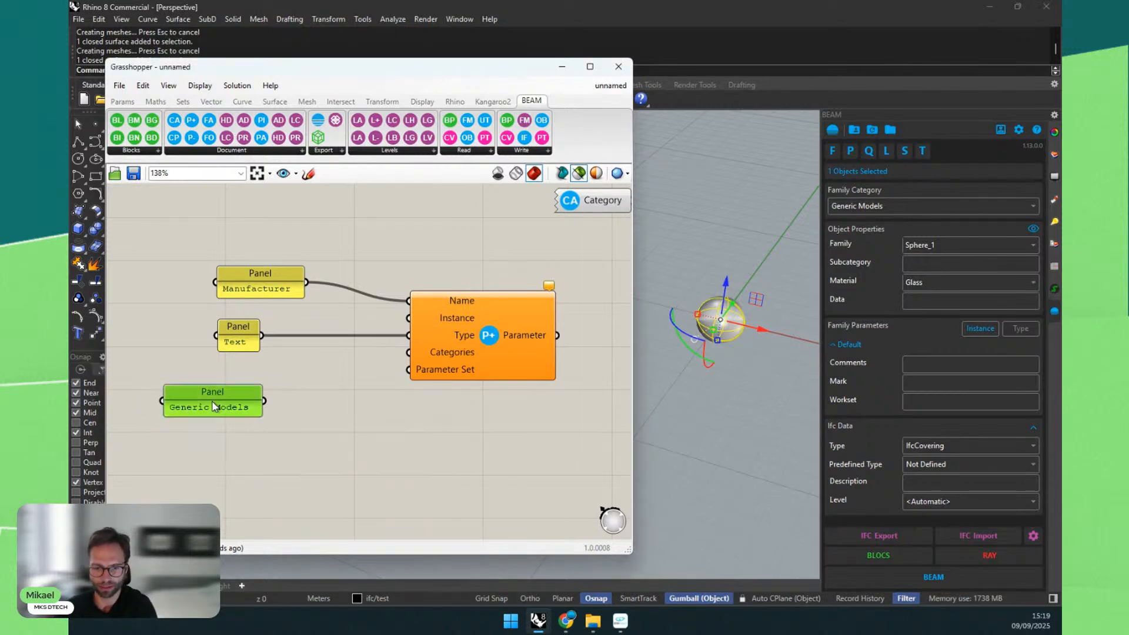
Step: Duplicate the Generic Models panel, place the copy directly beneath it and change its content to Furniture
{"action": "key", "text": "ctrl+v"}
{"action": "left_click_drag", "start_coordinate": [234, 411], "coordinate": [215, 435]}
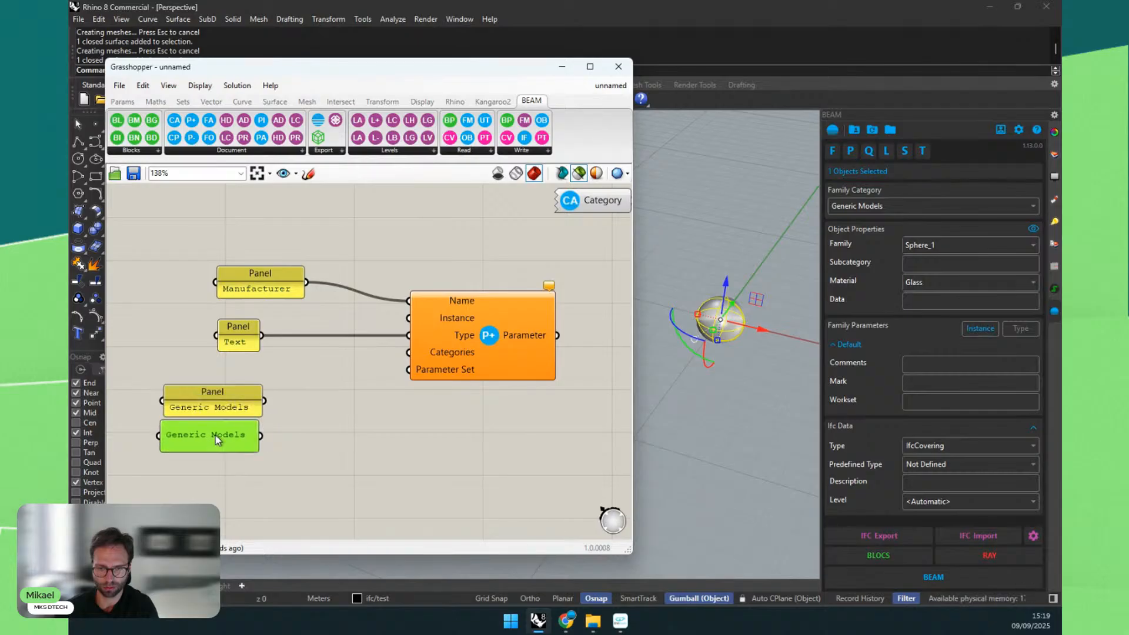
{"action": "double_click", "coordinate": [215, 436]}
{"action": "type", "text": "Fu"}
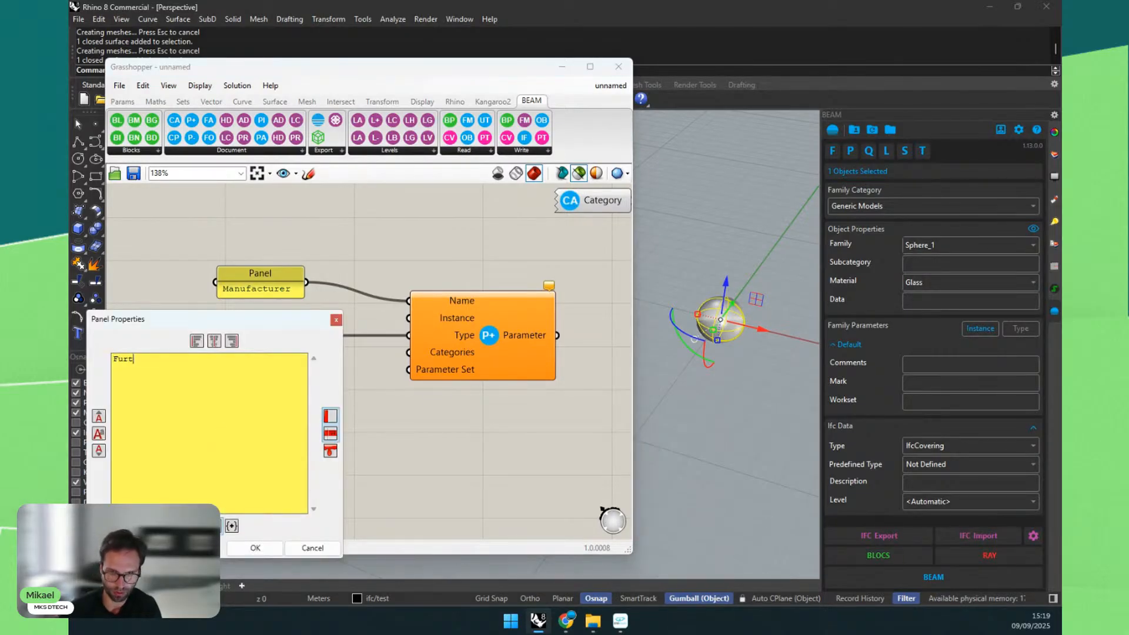
{"action": "type", "text": "rniture"}
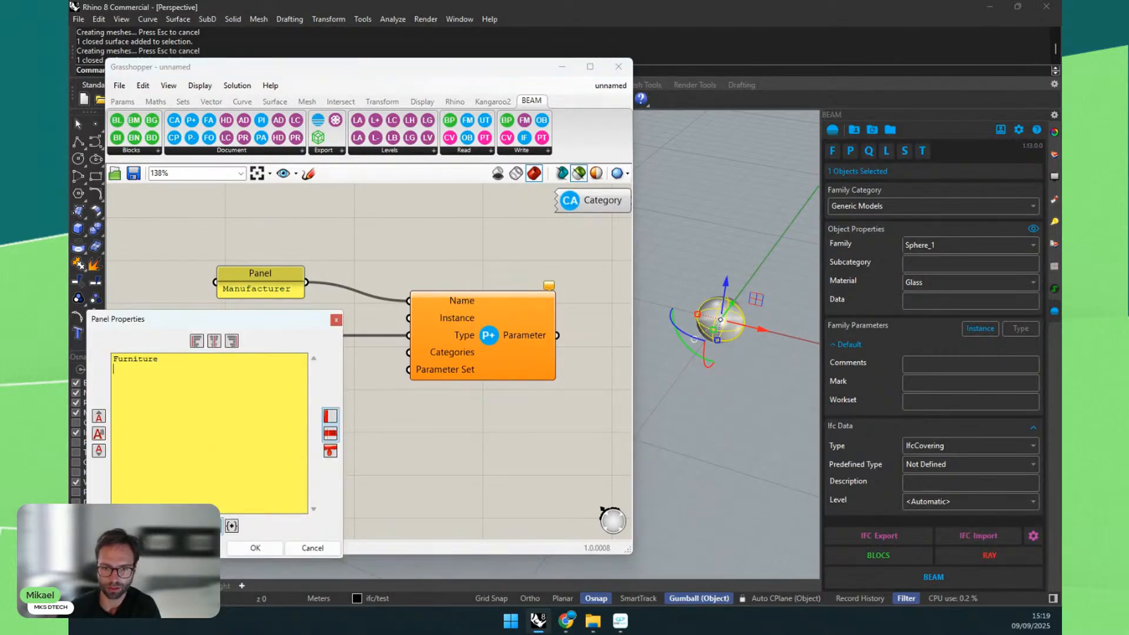
{"action": "left_click", "coordinate": [255, 548]}
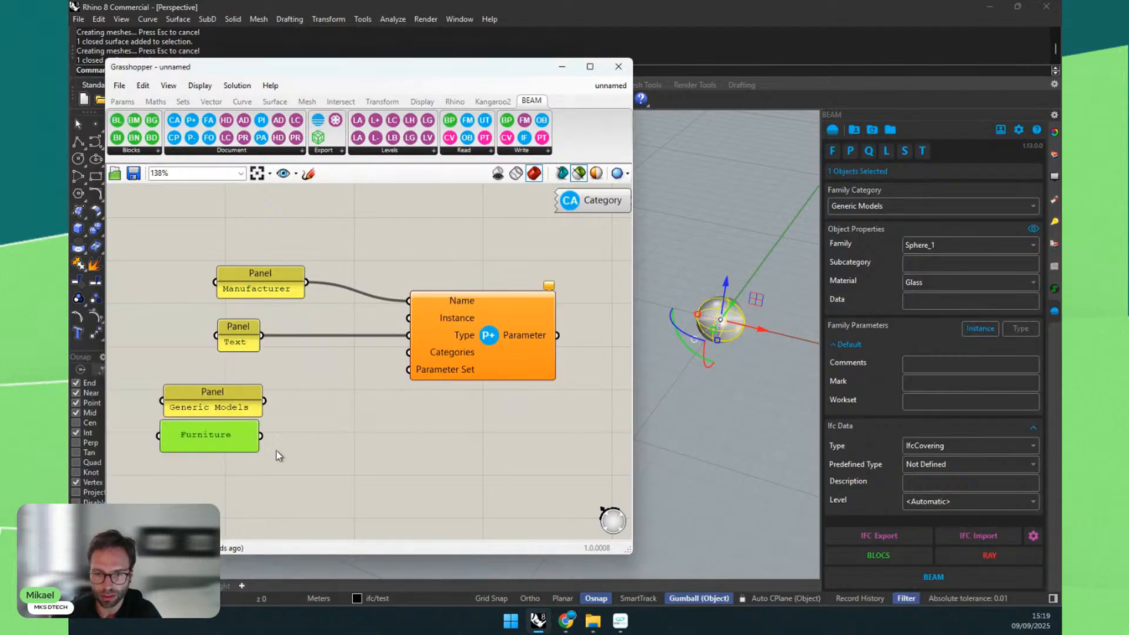
Step: Add a Merge component beside the two category panels and wire Generic Models and Furniture into its first two inputs
{"action": "double_click", "coordinate": [276, 450]}
{"action": "type", "text": "merge"}
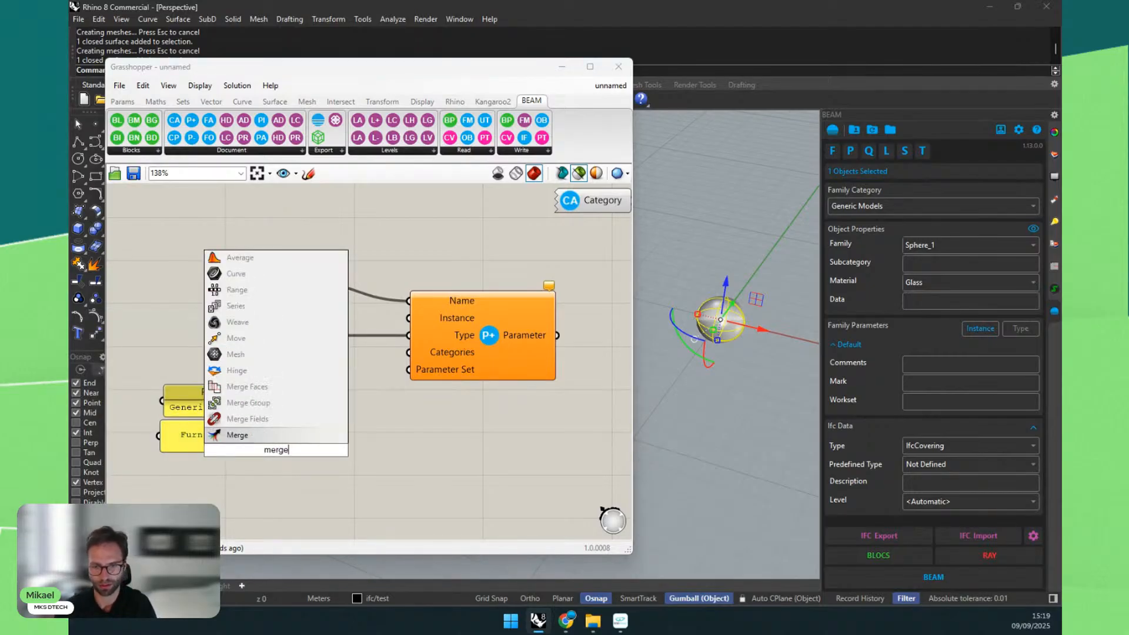
{"action": "key", "text": "Return"}
{"action": "left_click_drag", "start_coordinate": [280, 452], "coordinate": [325, 419]}
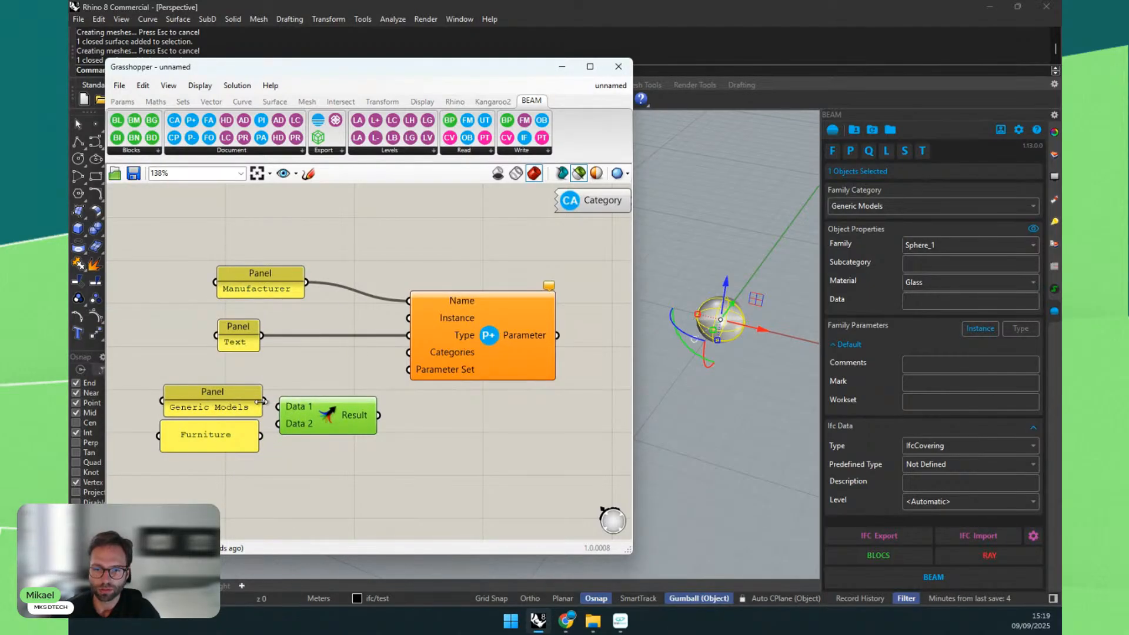
{"action": "left_click_drag", "start_coordinate": [262, 401], "coordinate": [285, 424]}
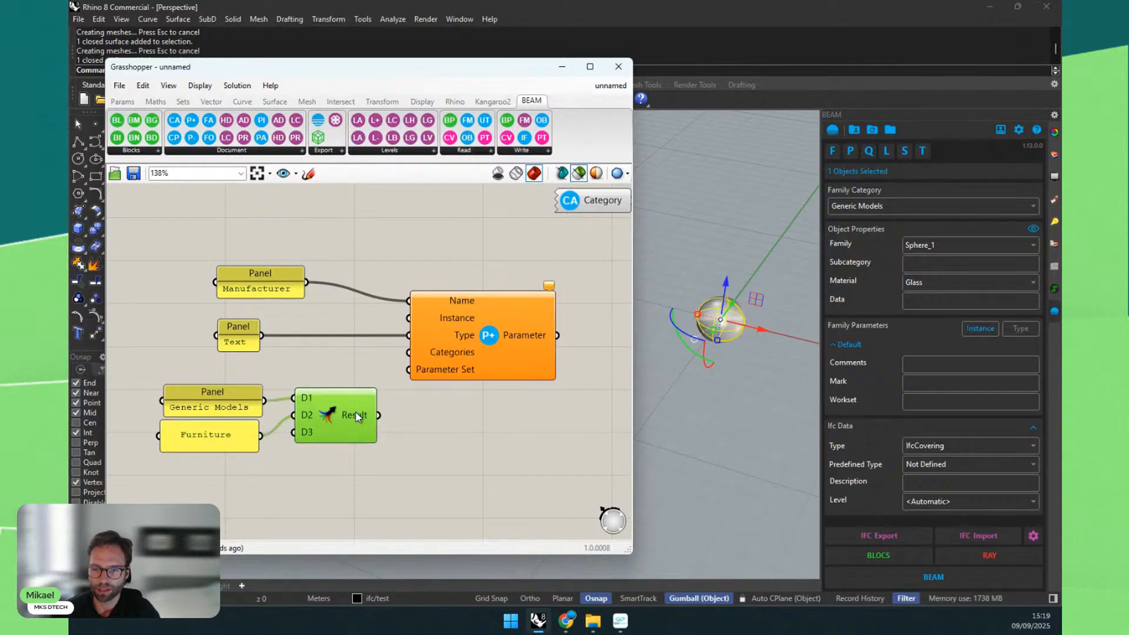
Step: Flatten the Merge result and wire it into the Categories input of the Create or Edit Parameter component
{"action": "right_click", "coordinate": [355, 413]}
{"action": "left_click", "coordinate": [390, 463]}
{"action": "left_click_drag", "start_coordinate": [392, 416], "coordinate": [408, 353]}
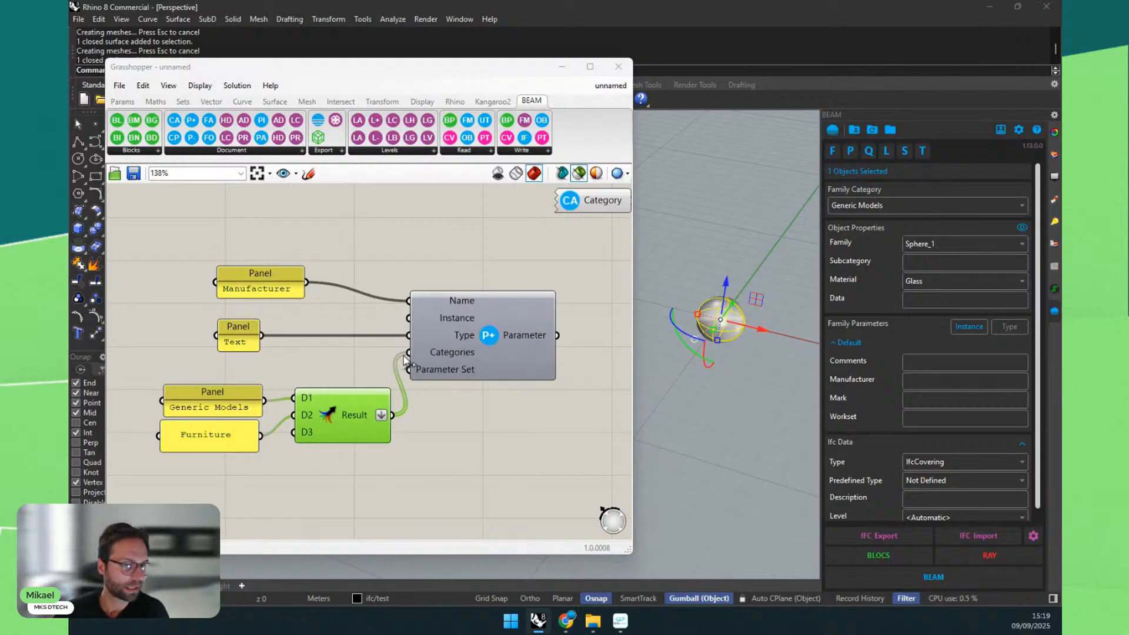
Step: Check the sphere's family parameters and the Manufacturer entry in BEAM's Parameters list
{"action": "scroll", "coordinate": [908, 397], "scroll_direction": "down", "scroll_amount": 1}
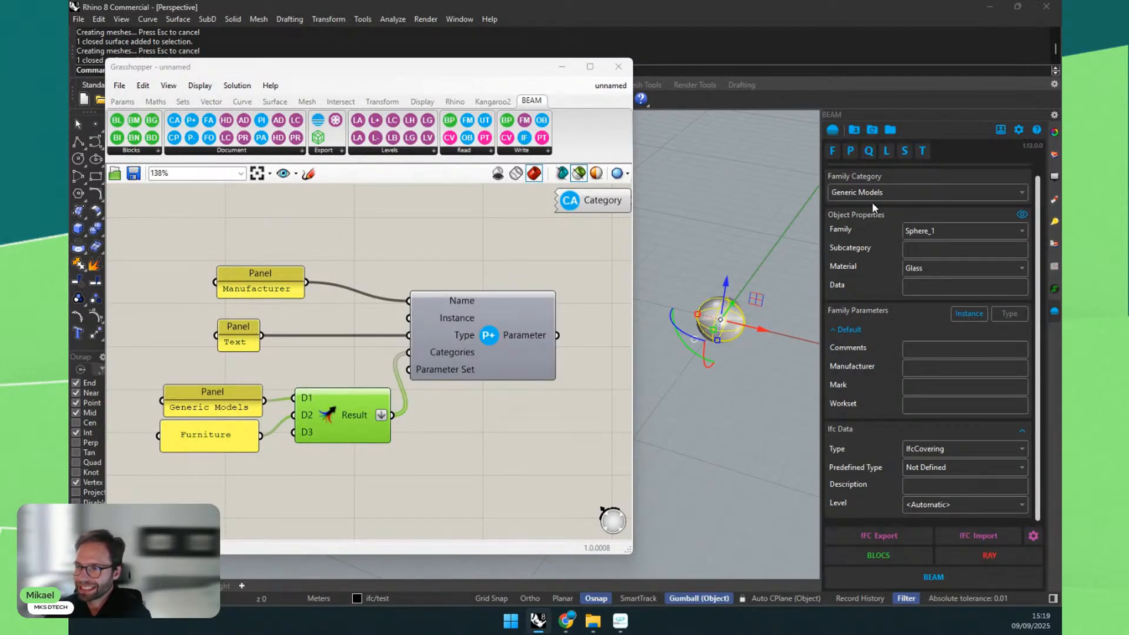
{"action": "left_click", "coordinate": [851, 150]}
{"action": "left_click_drag", "start_coordinate": [504, 197], "coordinate": [715, 192]}
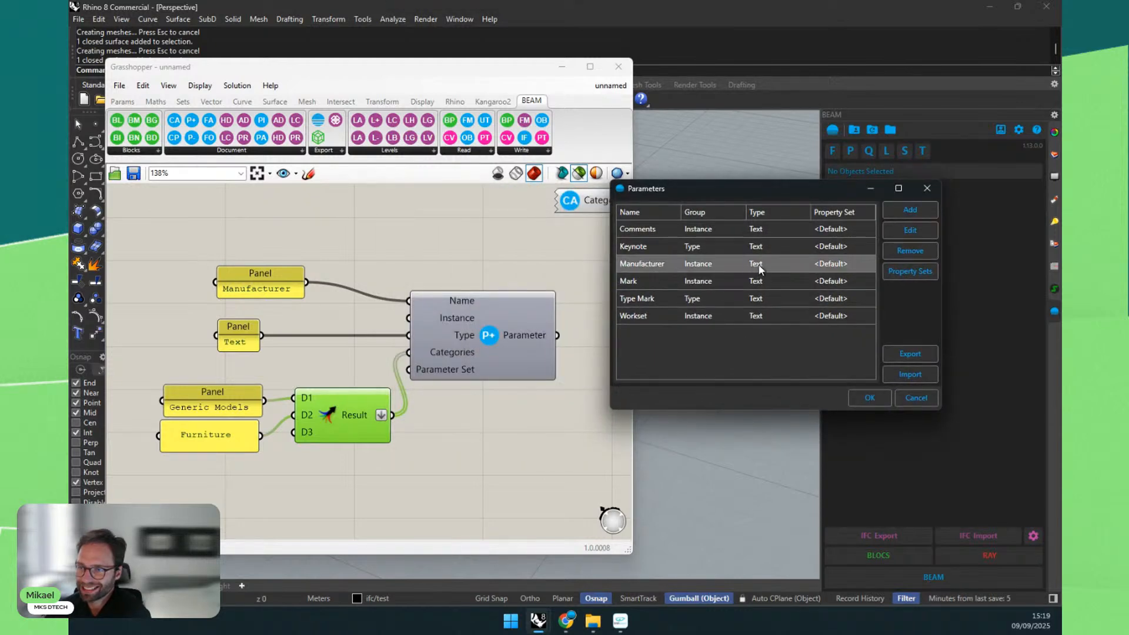
{"action": "left_click", "coordinate": [864, 397]}
Step: Change the panel feeding the Type input to Area and check the Manufacturer entry in the Parameters list
{"action": "double_click", "coordinate": [237, 342]}
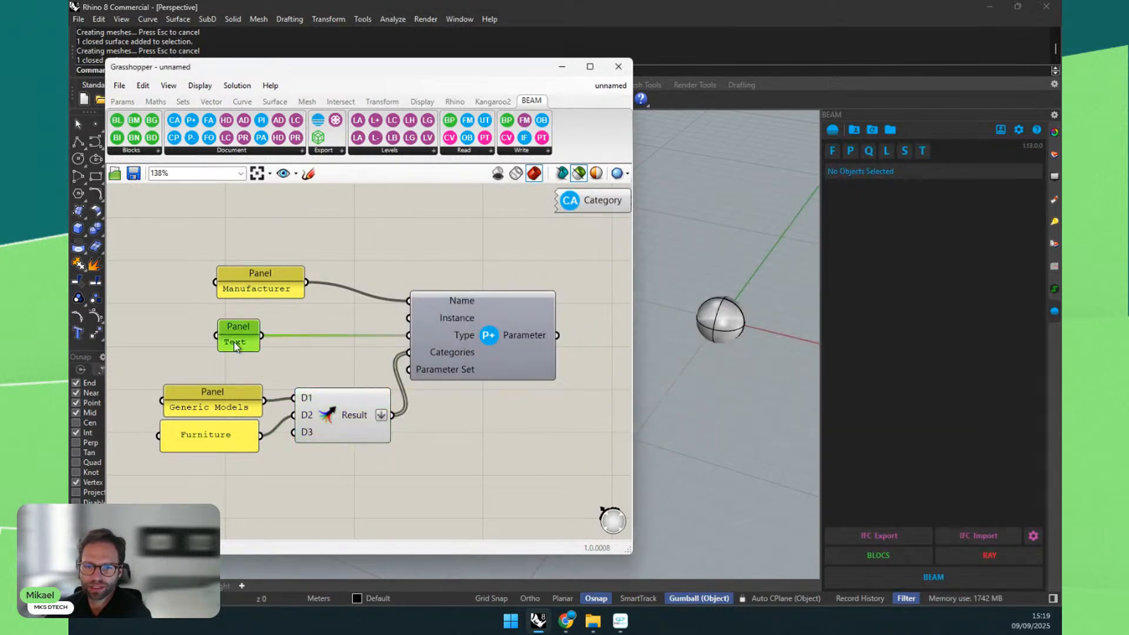
{"action": "type", "text": "Furniture"}
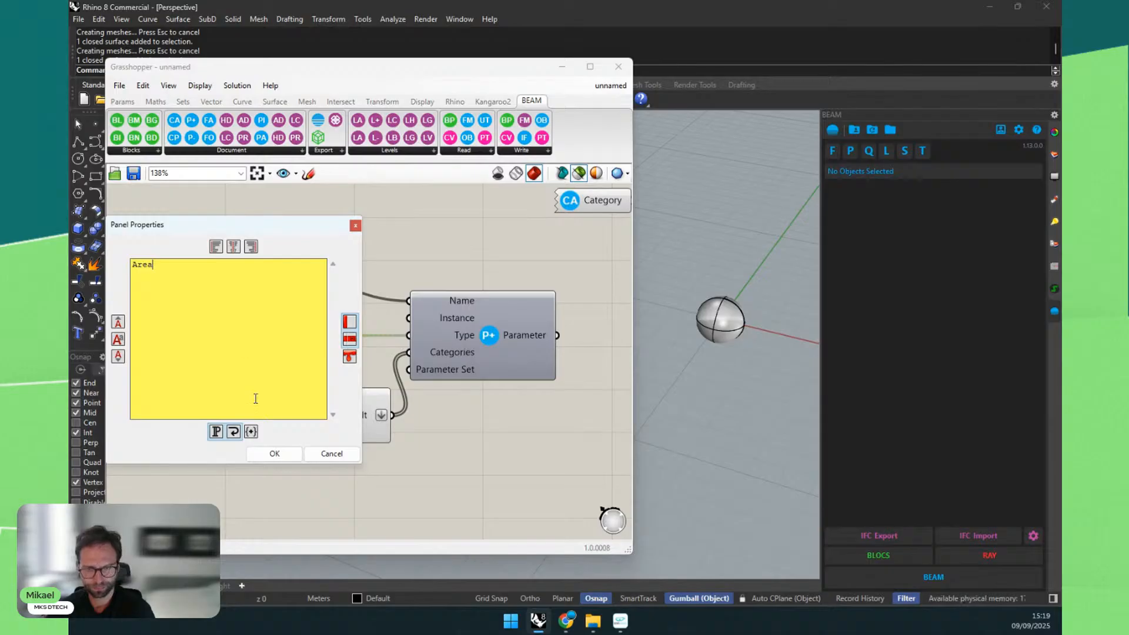
{"action": "left_click", "coordinate": [278, 454]}
{"action": "left_click", "coordinate": [851, 150]}
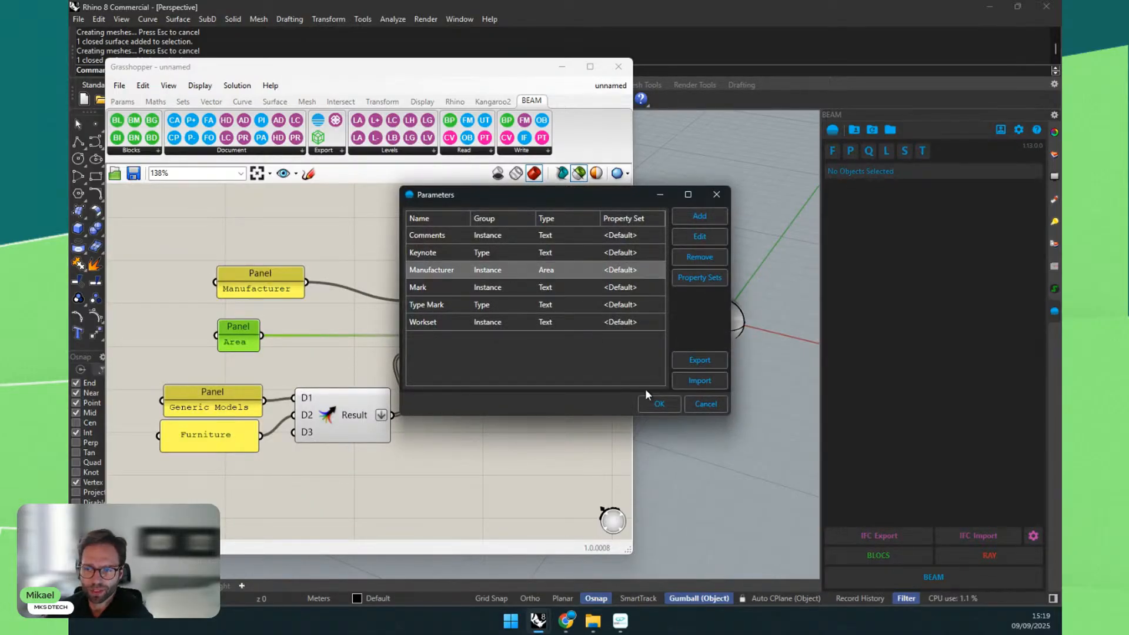
{"action": "left_click", "coordinate": [657, 404]}
Step: Move the panel feeding the Type input closer to the parameter component and change its text to Text
{"action": "left_click_drag", "start_coordinate": [240, 340], "coordinate": [276, 329]}
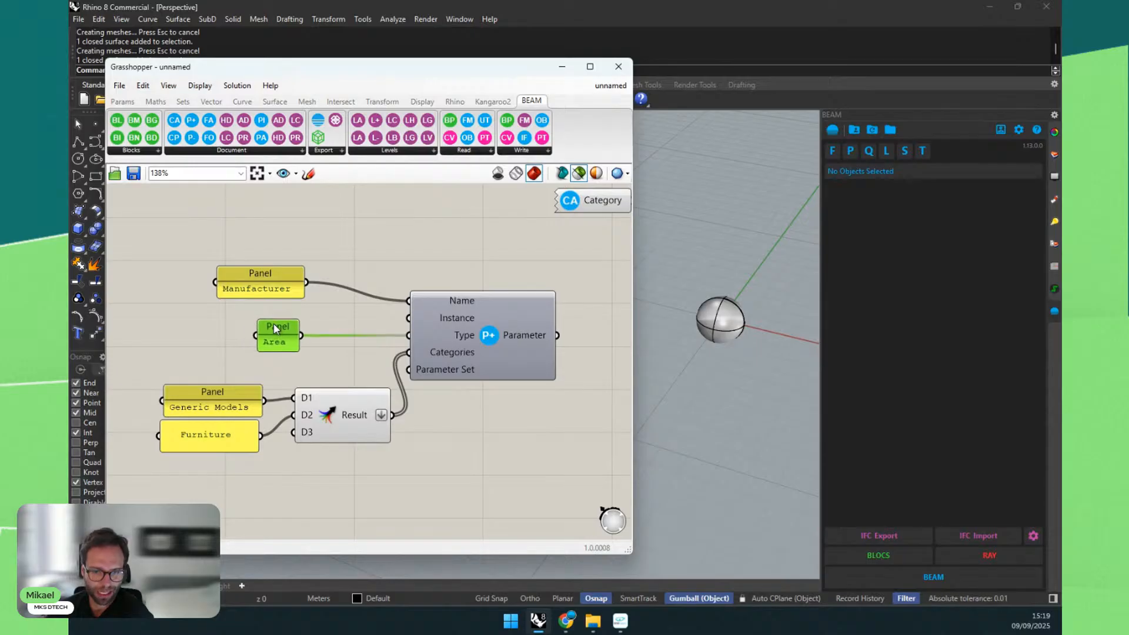
{"action": "double_click", "coordinate": [276, 338]}
{"action": "type", "text": "Text"}
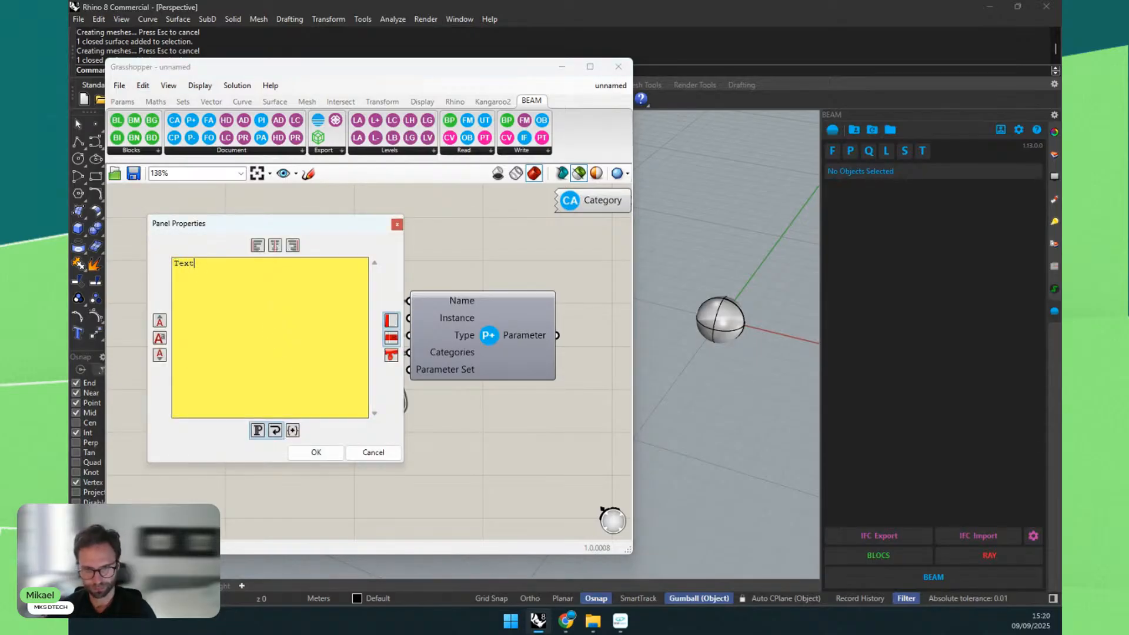
{"action": "left_click", "coordinate": [316, 452]}
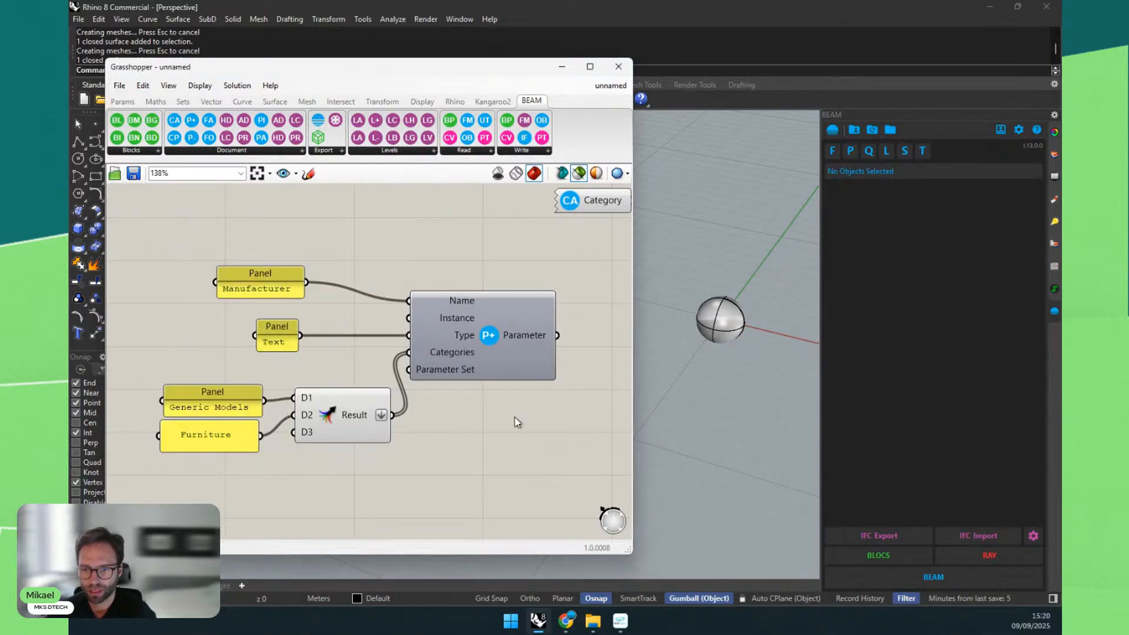
Step: Duplicate the whole Manufacturer parameter group with its panels and Merge, and place the copy below the original
{"action": "left_click", "coordinate": [355, 408]}
{"action": "scroll", "coordinate": [314, 372], "scroll_direction": "down", "scroll_amount": 2}
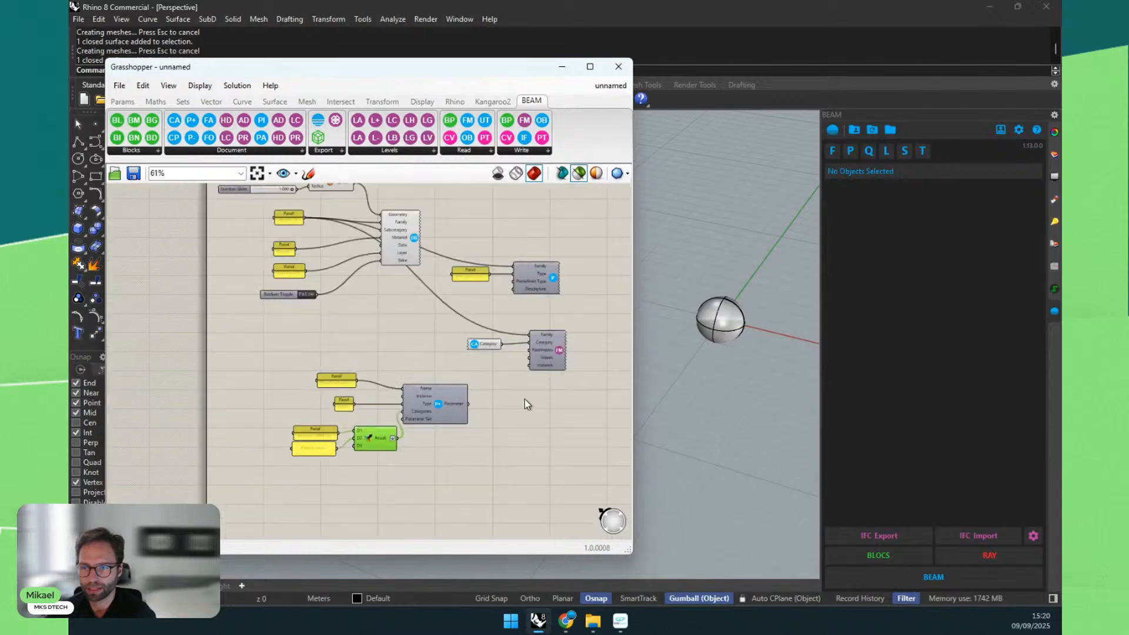
{"action": "right_click_drag", "start_coordinate": [341, 338], "coordinate": [421, 245]}
{"action": "left_click_drag", "start_coordinate": [480, 258], "coordinate": [324, 435]}
{"action": "key", "text": "ctrl+c"}
{"action": "key", "text": "ctrl+v"}
{"action": "left_click_drag", "start_coordinate": [500, 341], "coordinate": [498, 491]}
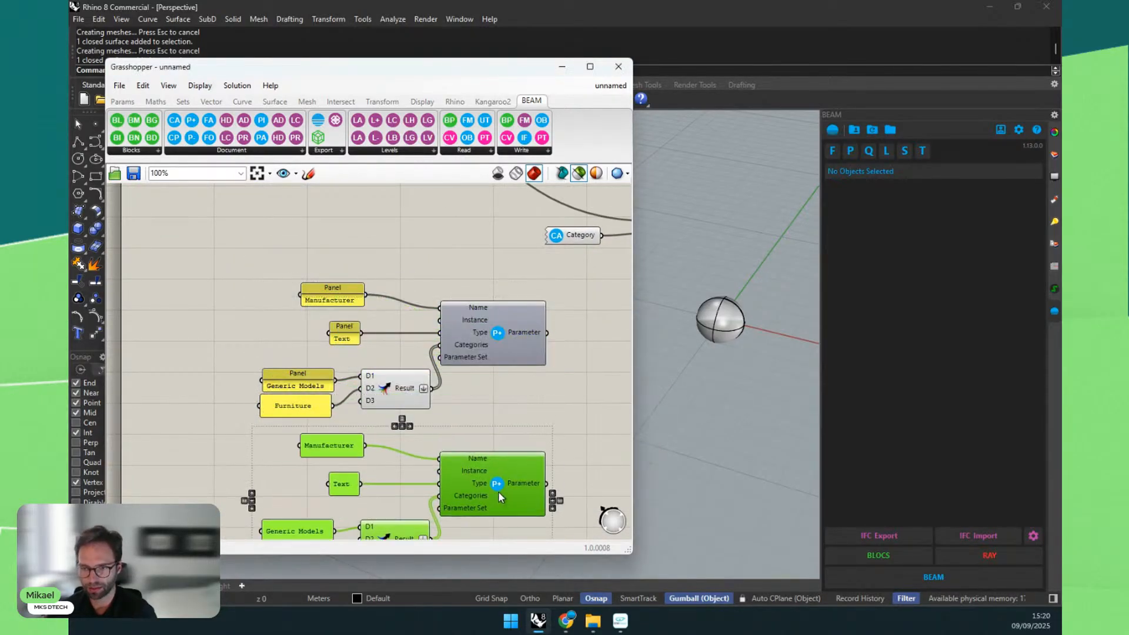
{"action": "scroll", "coordinate": [461, 341], "scroll_direction": "down", "scroll_amount": 1}
{"action": "scroll", "coordinate": [482, 528], "scroll_direction": "up", "scroll_amount": 2}
{"action": "right_click_drag", "start_coordinate": [482, 528], "coordinate": [495, 469]}
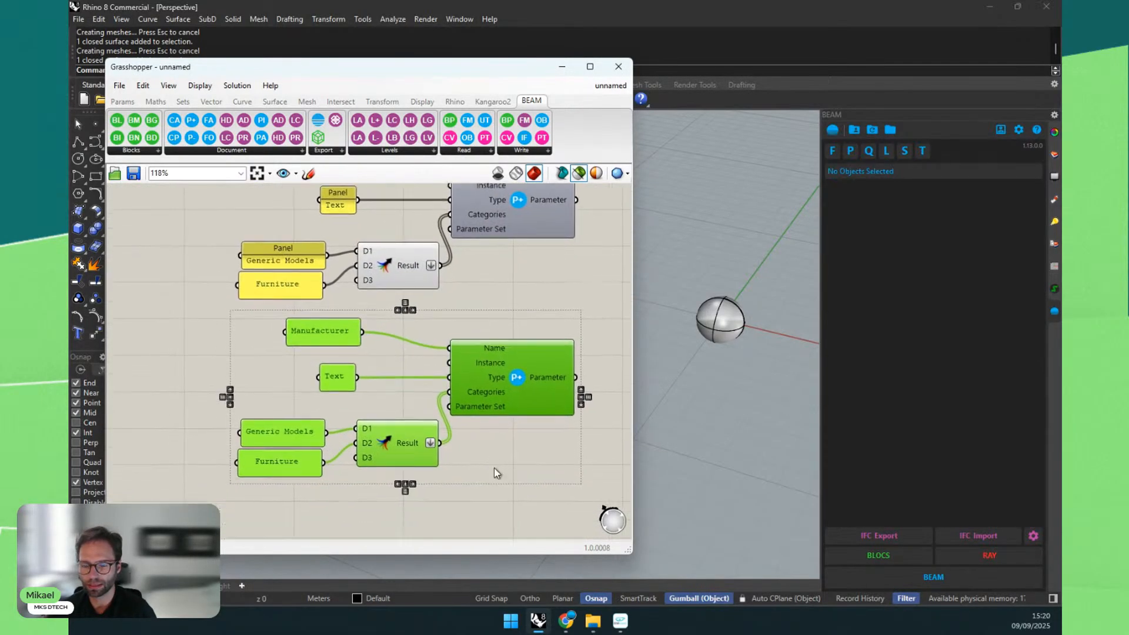
Step: Change the copied group's name panel to Phase and shift the copied group slightly lower
{"action": "double_click", "coordinate": [303, 334]}
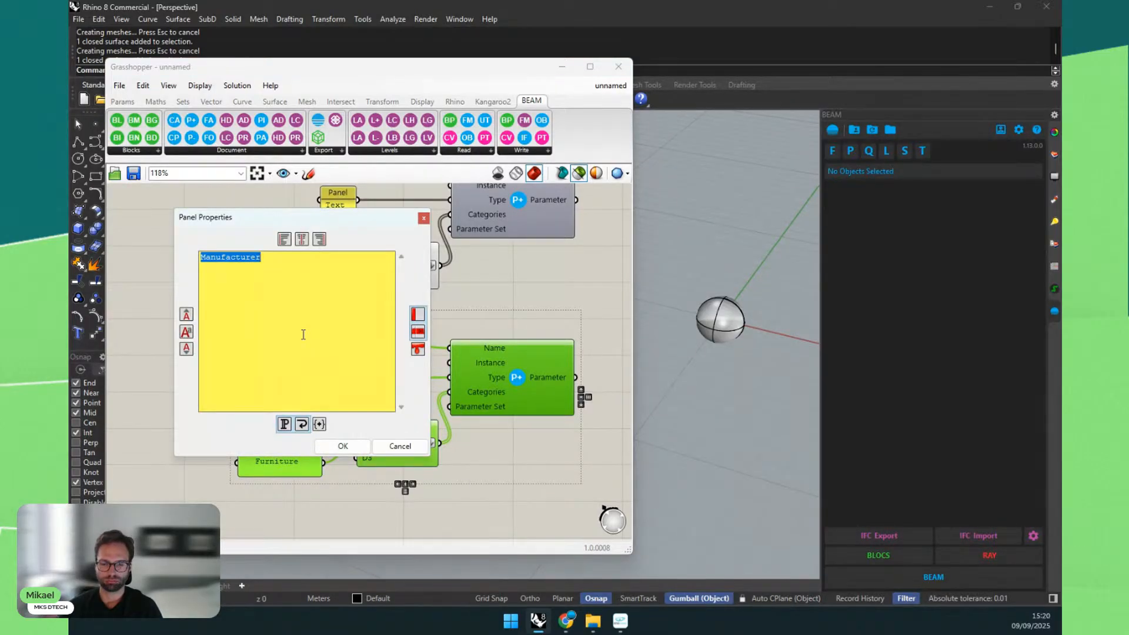
{"action": "type", "text": "Cl"}
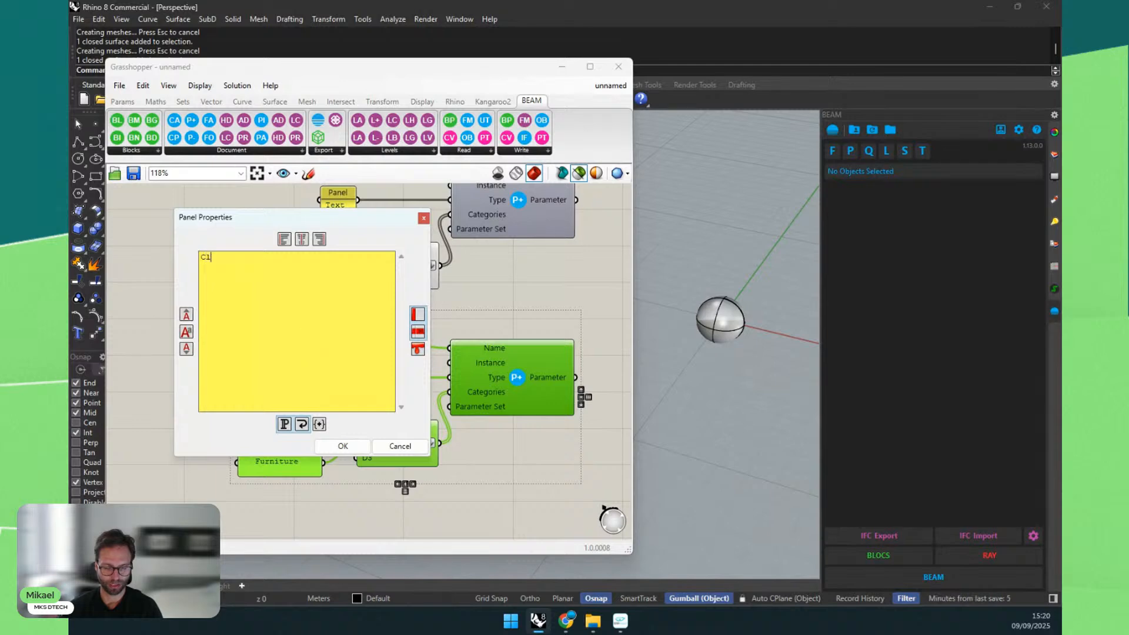
{"action": "type", "text": "assi"}
{"action": "key", "text": "ctrl+a"}
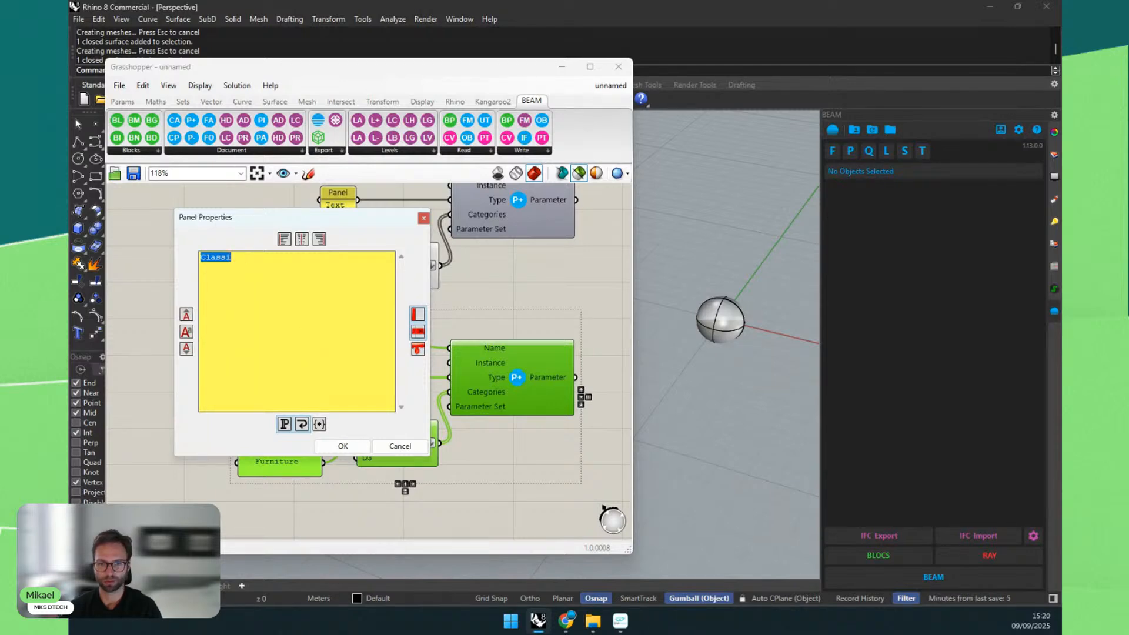
{"action": "key", "text": "BackSpace"}
{"action": "type", "text": "Scope"}
{"action": "key", "text": "ctrl+a"}
{"action": "type", "text": "Pha"}
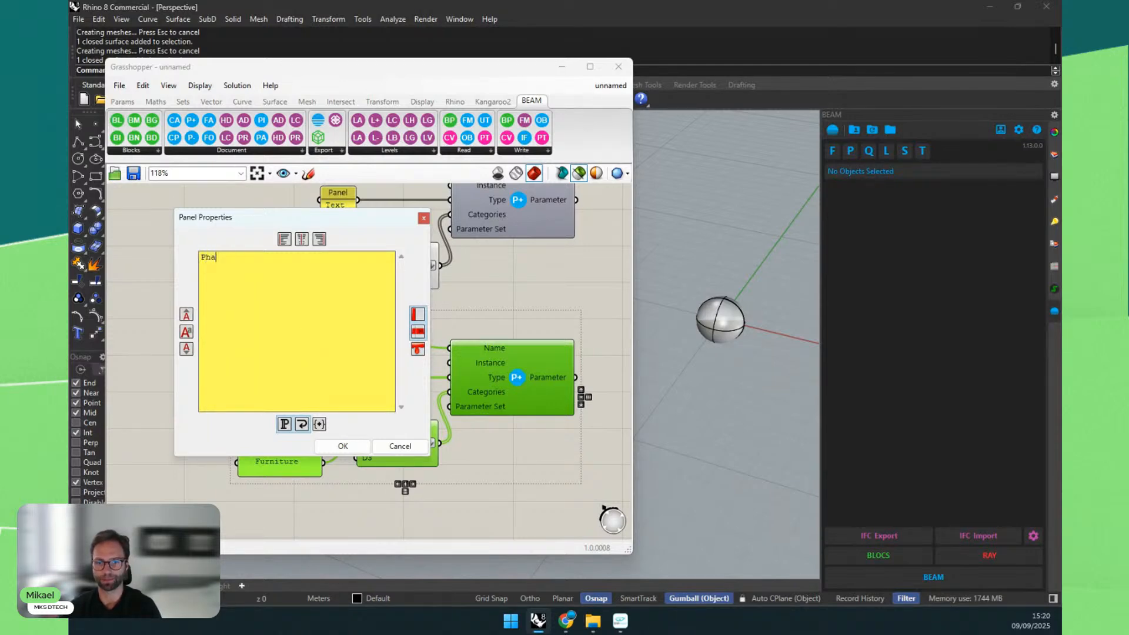
{"action": "left_click", "coordinate": [343, 446]}
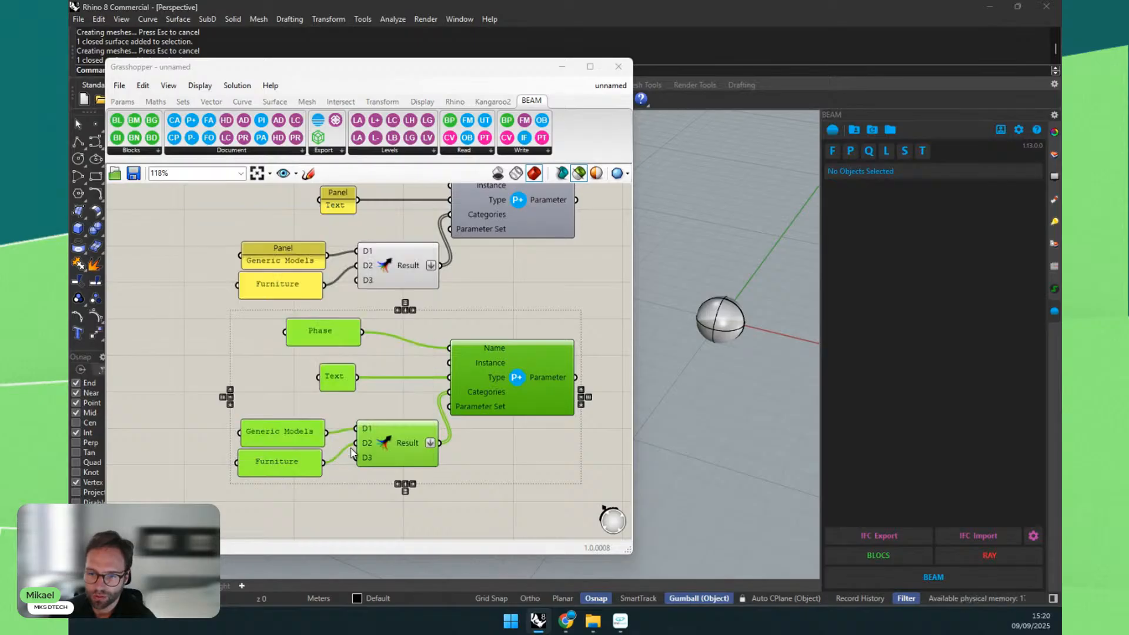
{"action": "left_click", "coordinate": [267, 371]}
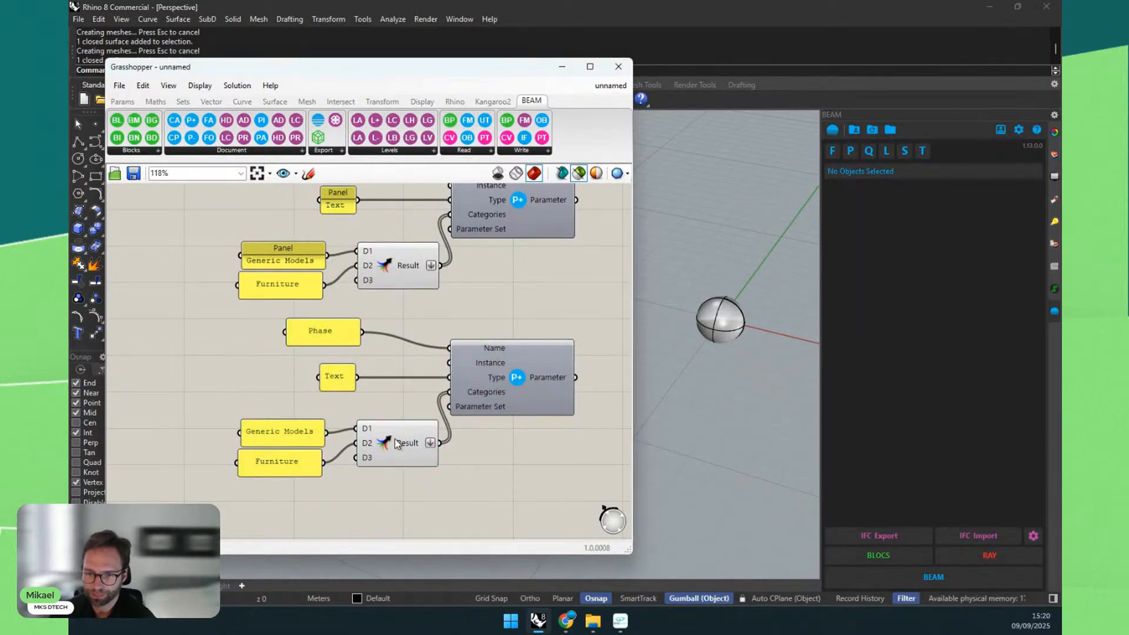
{"action": "left_click_drag", "start_coordinate": [622, 500], "coordinate": [238, 318]}
{"action": "left_click_drag", "start_coordinate": [431, 431], "coordinate": [412, 456]}
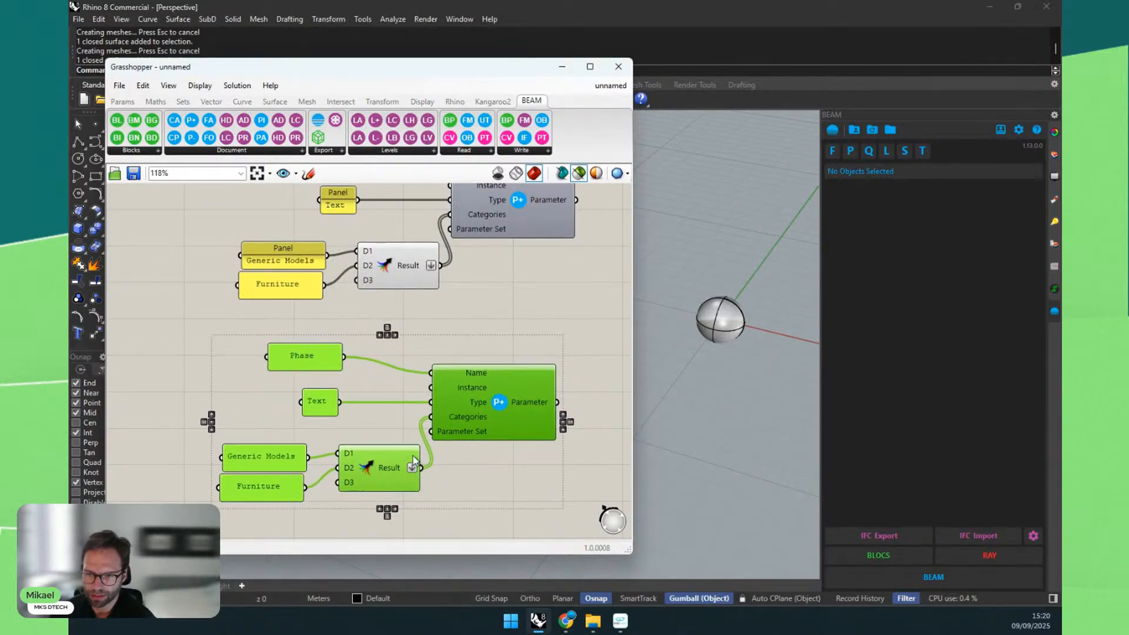
Step: Delete the Furniture panel and Merge from the Phase group and wire Generic Models directly into Categories
{"action": "left_click", "coordinate": [358, 499]}
{"action": "left_click", "coordinate": [291, 488]}
{"action": "key", "text": "Delete"}
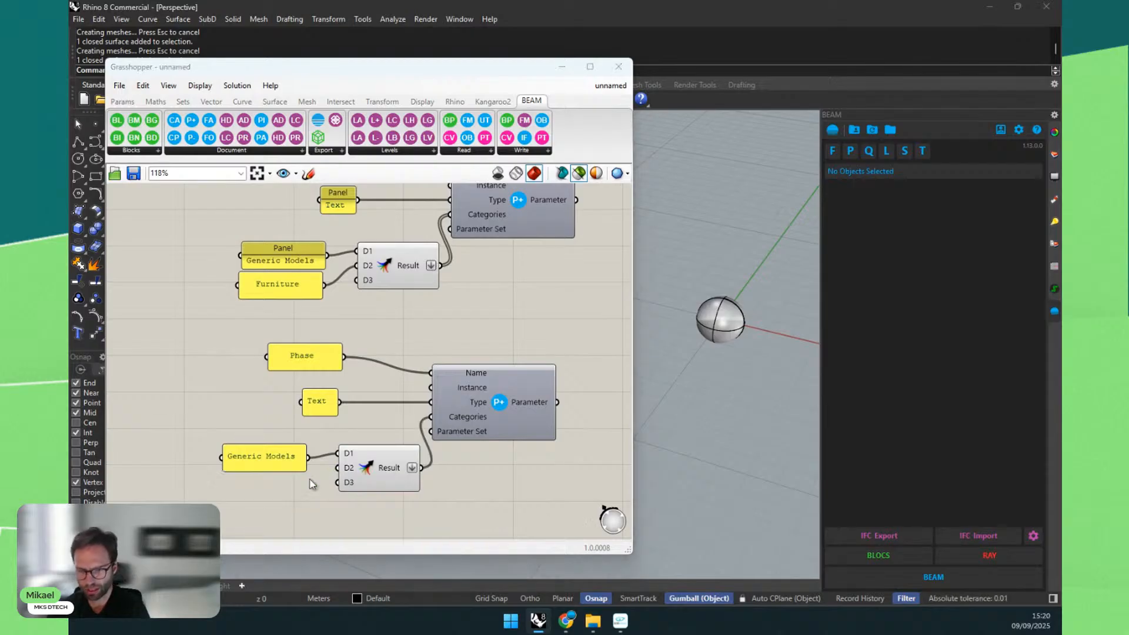
{"action": "left_click", "coordinate": [363, 474]}
{"action": "key", "text": "Delete"}
{"action": "left_click_drag", "start_coordinate": [308, 457], "coordinate": [431, 417]}
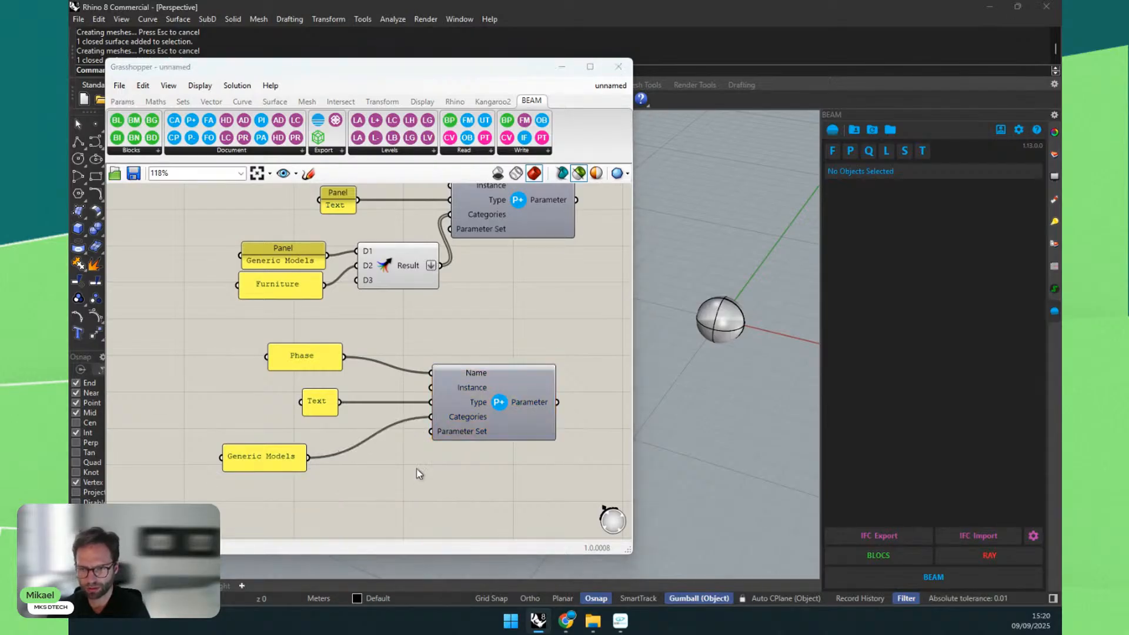
Step: Check the Phase entry in BEAM's Parameters list
{"action": "left_click", "coordinate": [850, 151]}
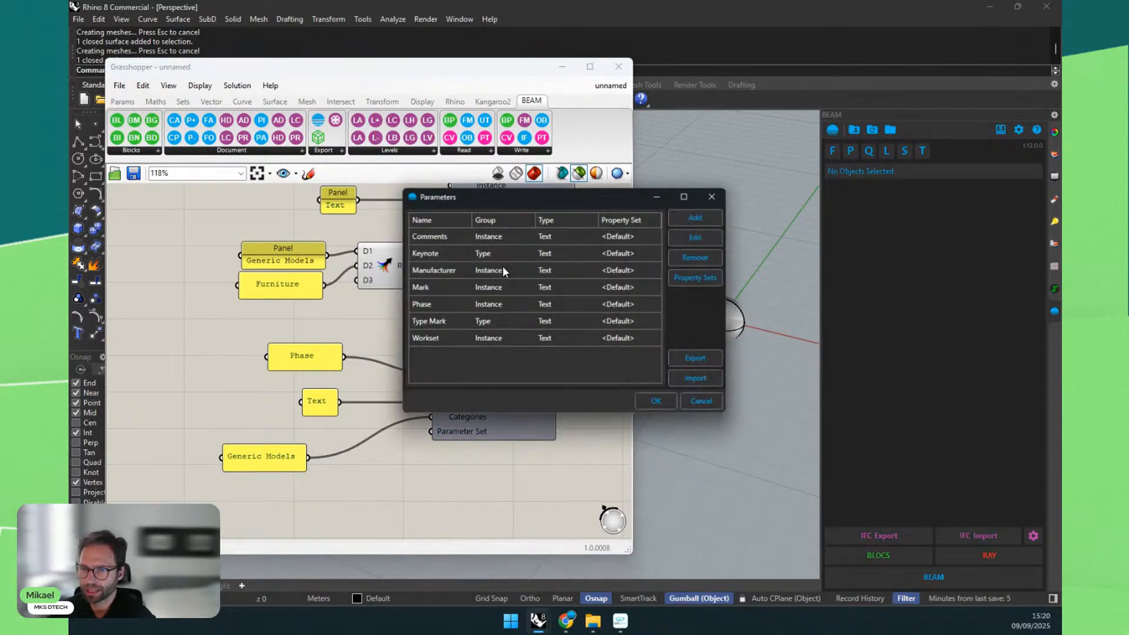
{"action": "left_click", "coordinate": [426, 302]}
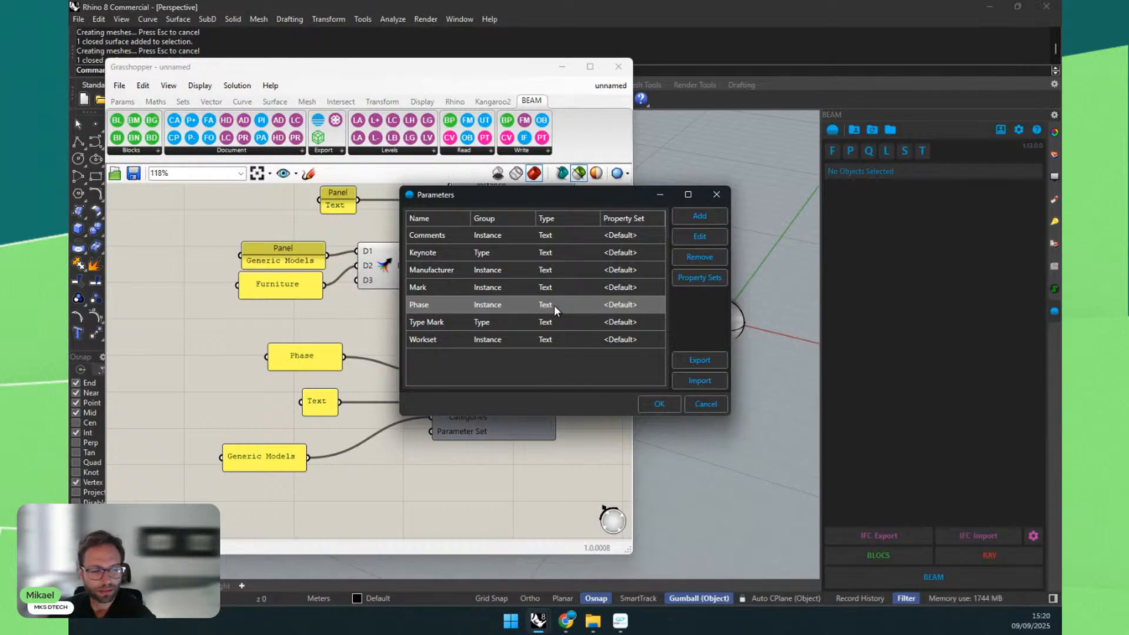
{"action": "left_click", "coordinate": [649, 406]}
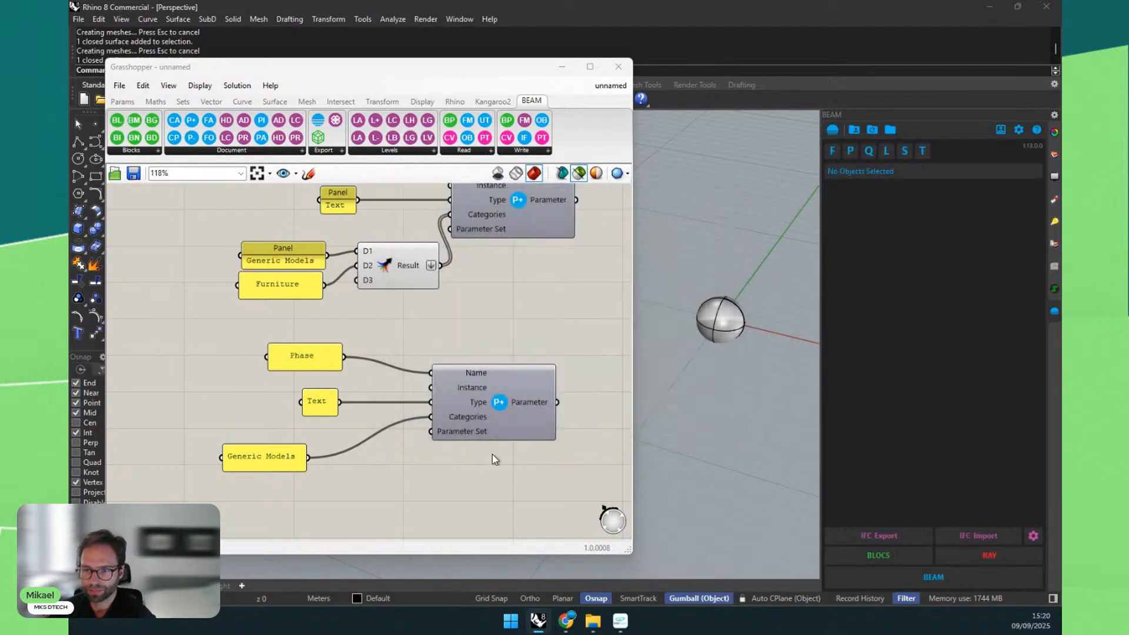
Step: Space the two parameter groups further apart and move both Create or Edit Parameter components away from their input panels
{"action": "scroll", "coordinate": [436, 369], "scroll_direction": "down", "scroll_amount": 2}
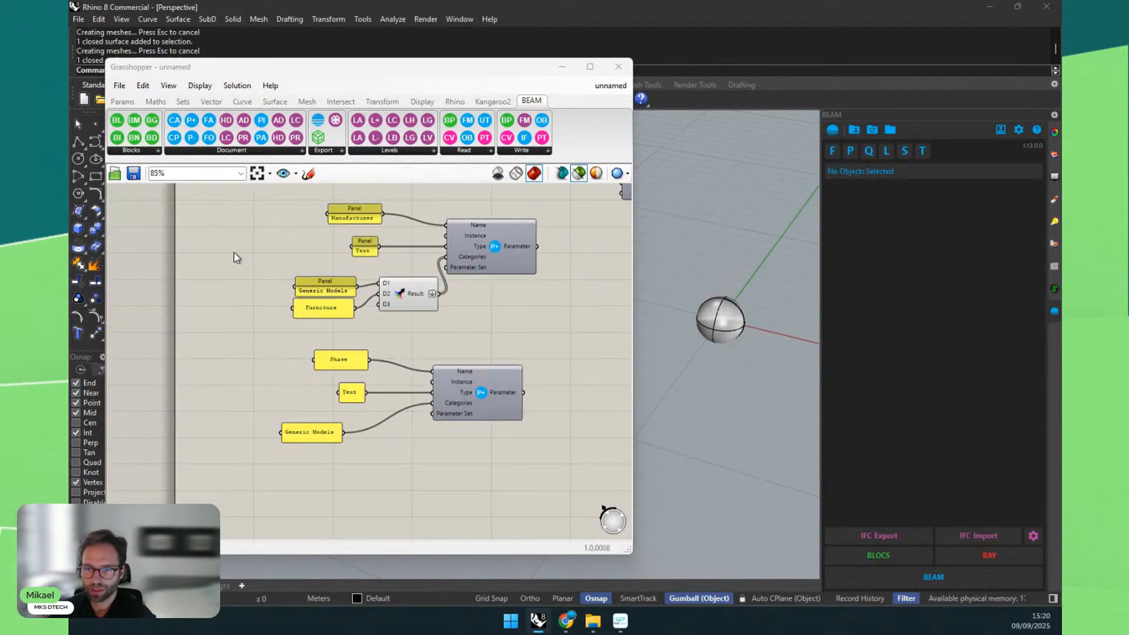
{"action": "left_click_drag", "start_coordinate": [523, 488], "coordinate": [308, 351]}
{"action": "left_click_drag", "start_coordinate": [481, 393], "coordinate": [476, 450]}
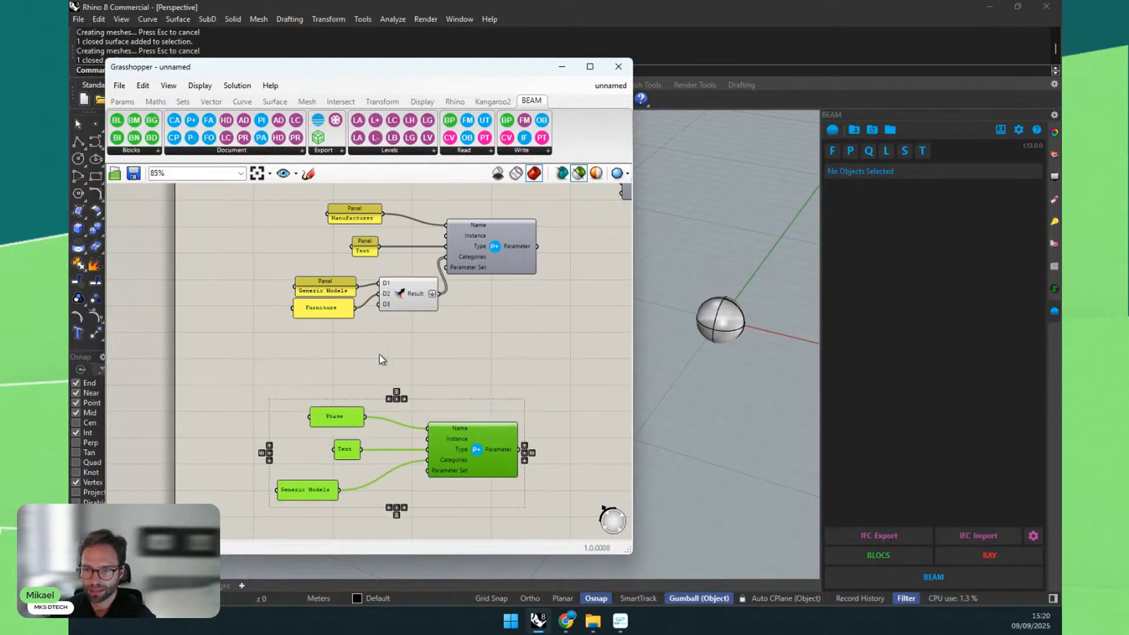
{"action": "left_click", "coordinate": [380, 355]}
{"action": "left_click_drag", "start_coordinate": [503, 273], "coordinate": [552, 271]}
{"action": "left_click_drag", "start_coordinate": [472, 465], "coordinate": [538, 457]}
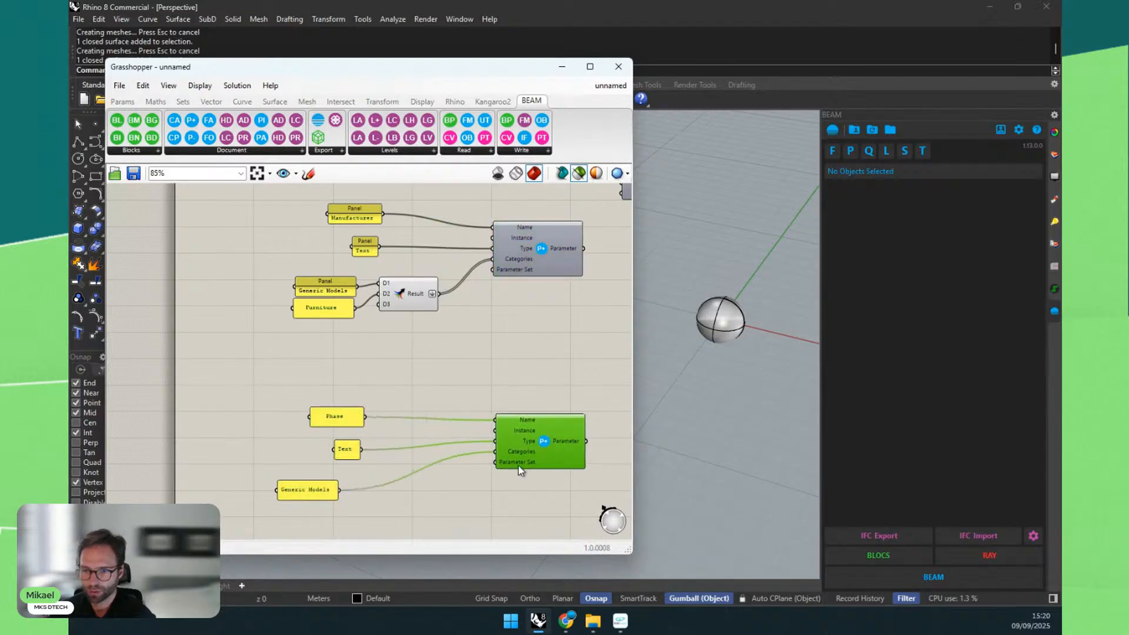
Step: Add a Pset_1 panel, wire it into the Manufacturer component's Parameter Set input, and select the sphere to view its family parameters
{"action": "double_click", "coordinate": [369, 362]}
{"action": "type", "text": "//"}
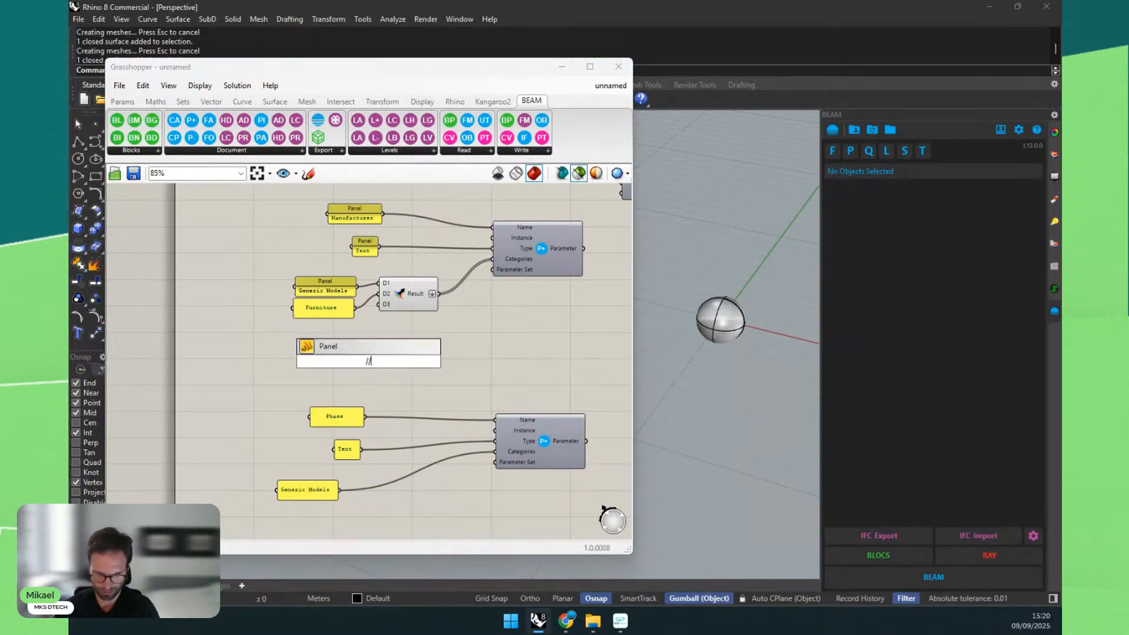
{"action": "type", "text": "P"}
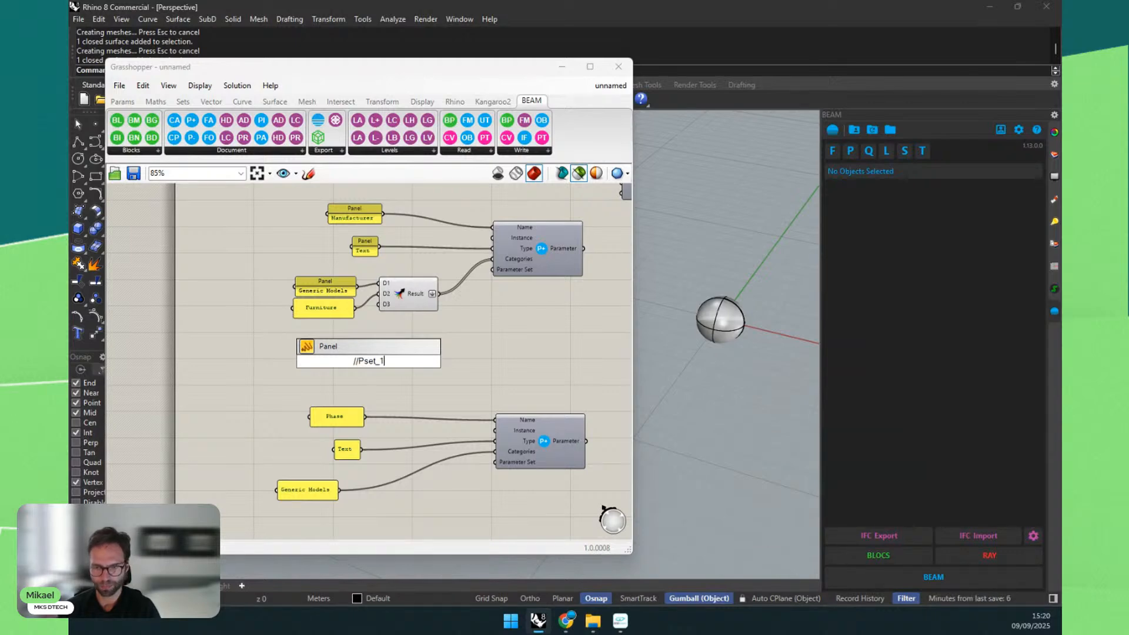
{"action": "type", "text": "set_1"}
{"action": "key", "text": "Return"}
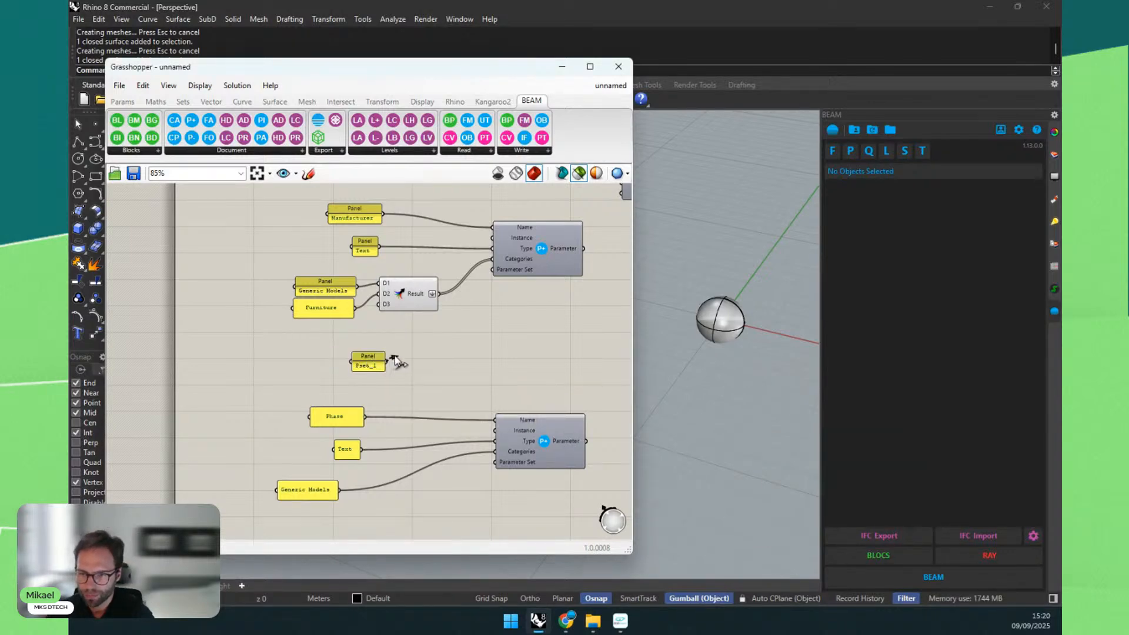
{"action": "left_click_drag", "start_coordinate": [394, 360], "coordinate": [493, 269]}
{"action": "left_click", "coordinate": [720, 321]}
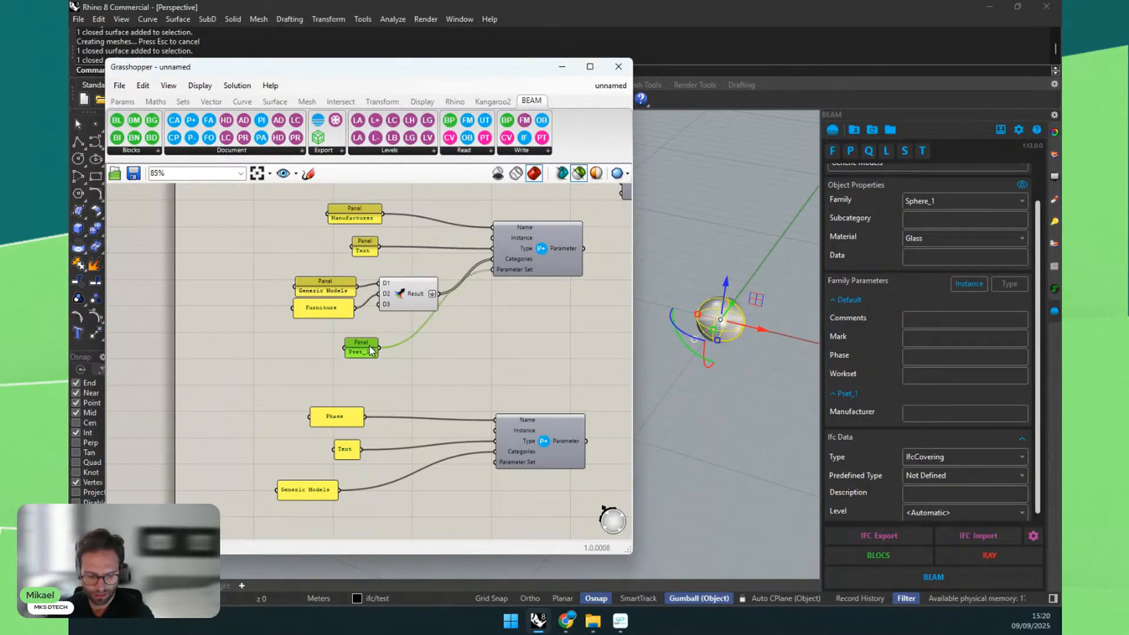
Step: Copy the Pset_1 panel to the Phase group, change it to Pset_2, and wire it into the Parameter Set input
{"action": "left_click_drag", "start_coordinate": [375, 363], "coordinate": [372, 504]}
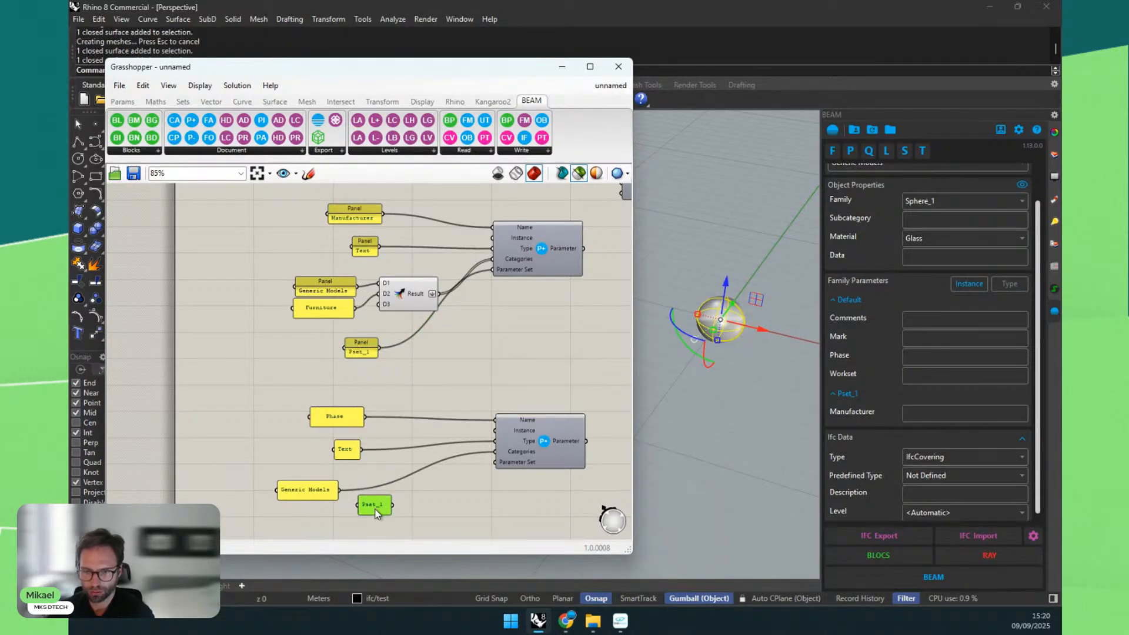
{"action": "double_click", "coordinate": [372, 504]}
{"action": "key", "text": "BackSpace"}
{"action": "type", "text": "2"}
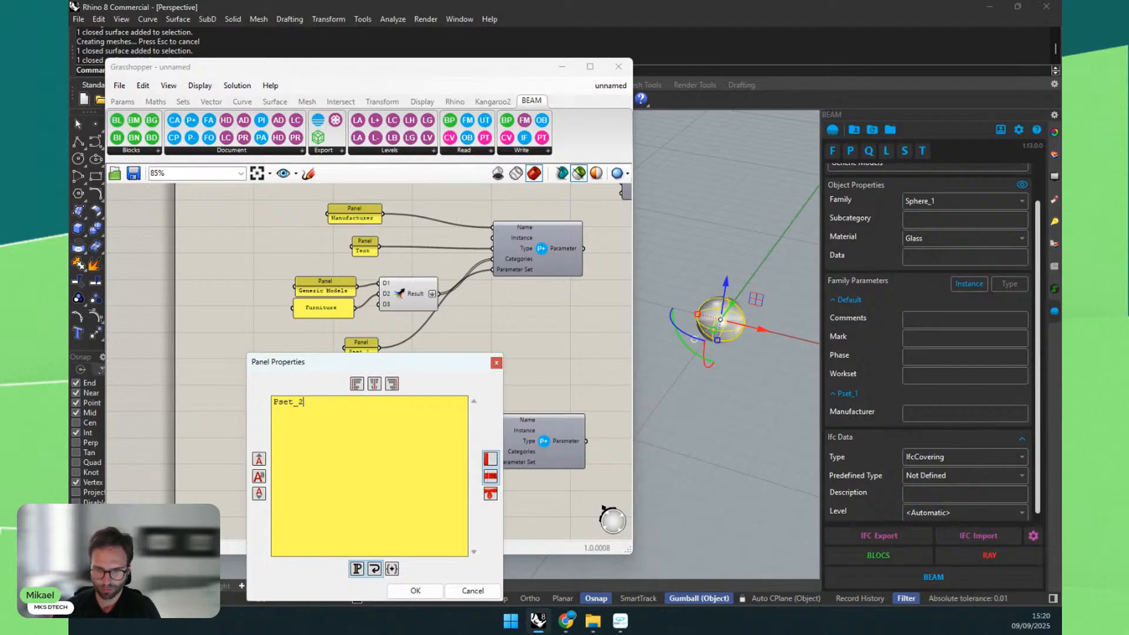
{"action": "left_click", "coordinate": [435, 585]}
{"action": "left_click_drag", "start_coordinate": [395, 505], "coordinate": [496, 462]}
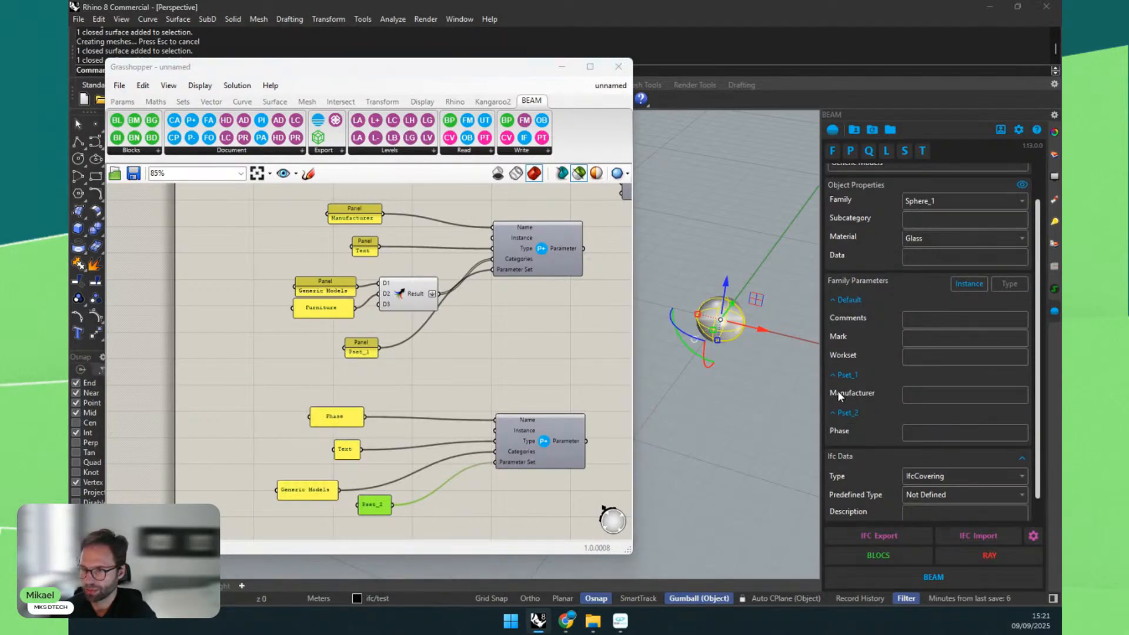
Step: Move both parameter groups together further below the family component
{"action": "scroll", "coordinate": [410, 352], "scroll_direction": "down", "scroll_amount": 4}
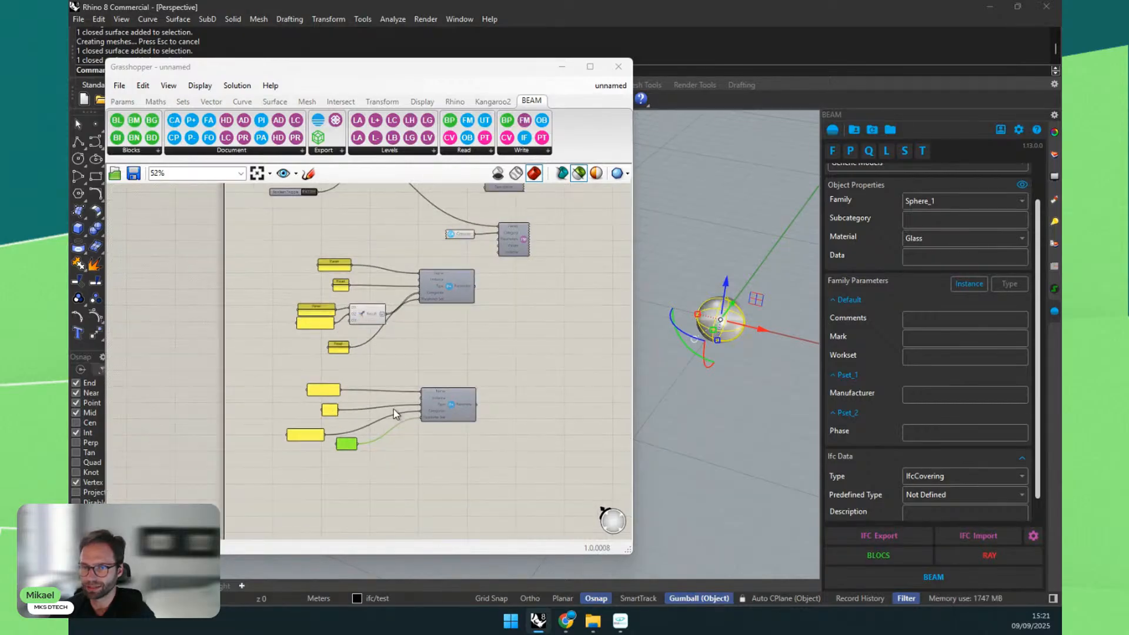
{"action": "left_click_drag", "start_coordinate": [488, 479], "coordinate": [285, 265]}
{"action": "left_click_drag", "start_coordinate": [462, 288], "coordinate": [464, 401]}
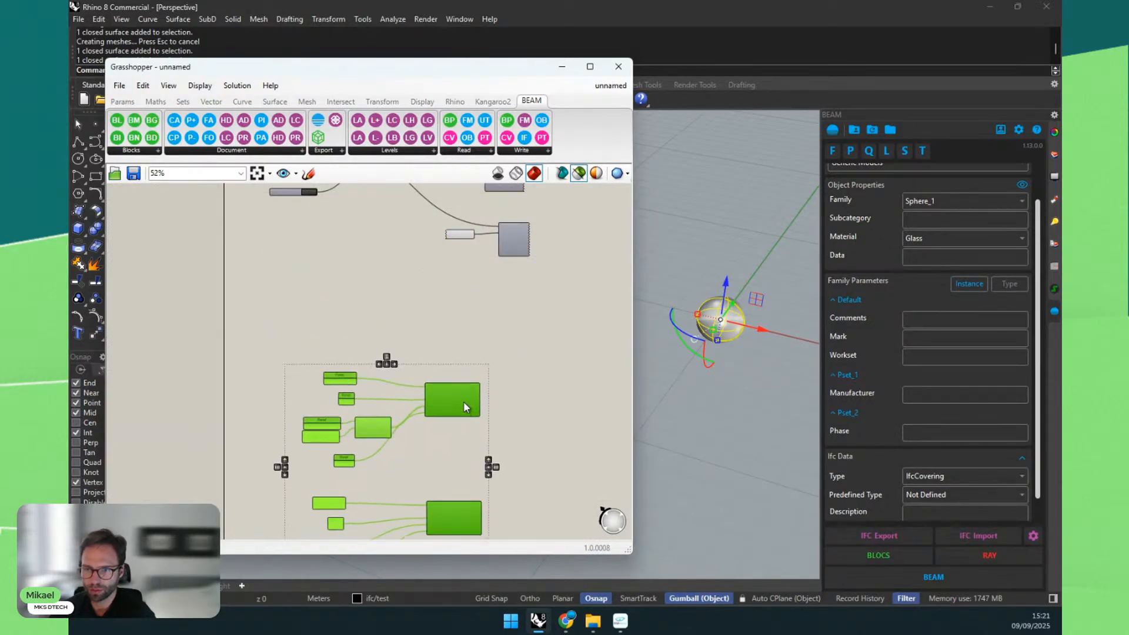
{"action": "left_click", "coordinate": [535, 295]}
Step: Rearrange the IFC component with its IfcCovering panel and the family component with its Category input to free space for more inputs
{"action": "scroll", "coordinate": [449, 436], "scroll_direction": "up", "scroll_amount": 5}
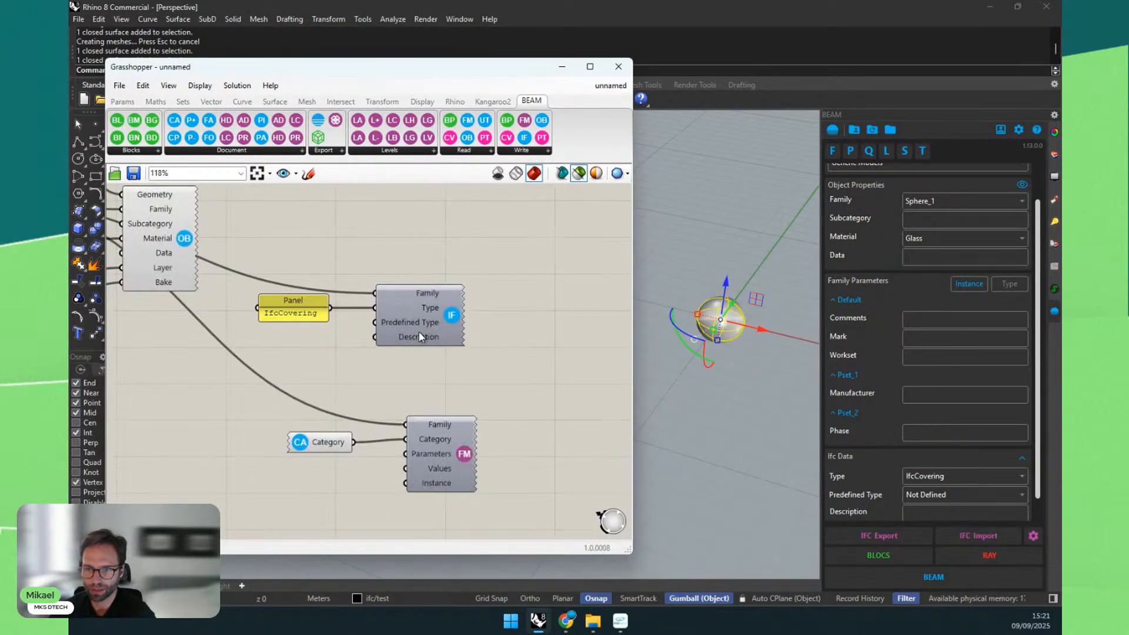
{"action": "left_click_drag", "start_coordinate": [418, 330], "coordinate": [476, 254]}
{"action": "left_click_drag", "start_coordinate": [303, 312], "coordinate": [374, 249]}
{"action": "left_click", "coordinate": [404, 274]}
{"action": "left_click_drag", "start_coordinate": [451, 453], "coordinate": [496, 369]}
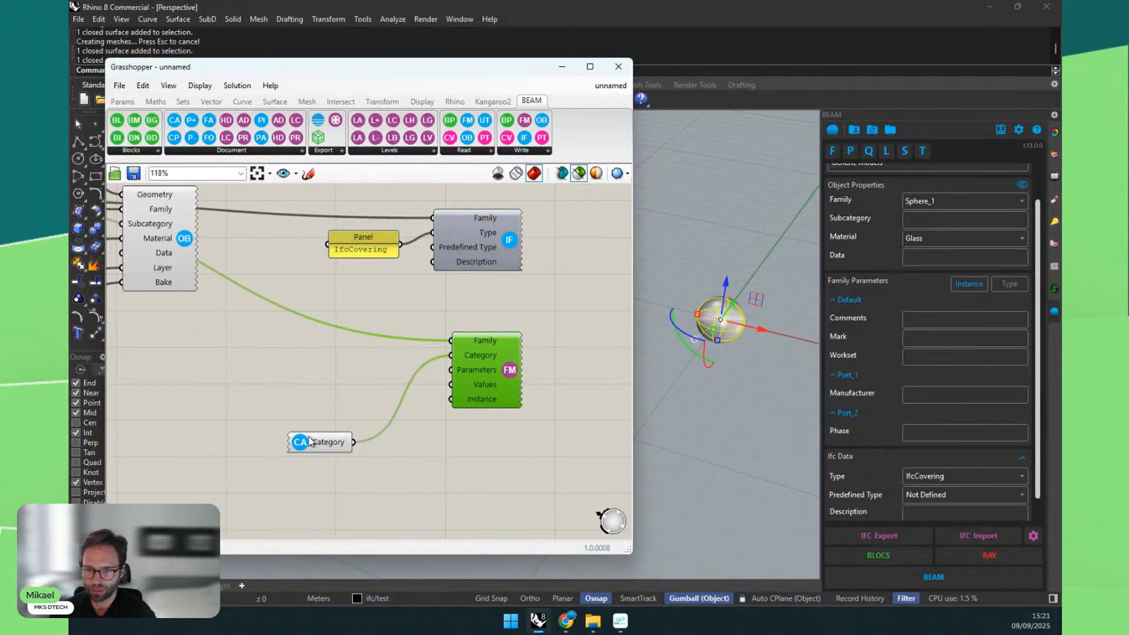
{"action": "left_click_drag", "start_coordinate": [320, 442], "coordinate": [324, 351]}
Step: Duplicate the Manufacturer and Phase name panels from the two parameter groups
{"action": "double_click", "coordinate": [239, 412]}
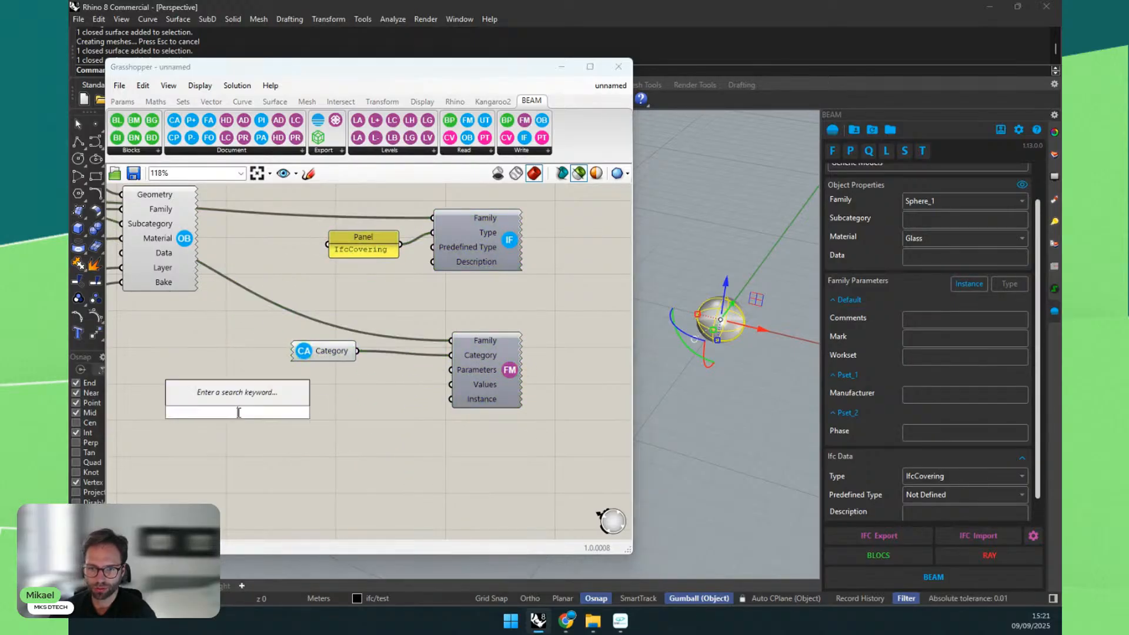
{"action": "left_click", "coordinate": [338, 432]}
{"action": "scroll", "coordinate": [370, 400], "scroll_direction": "down", "scroll_amount": 5}
{"action": "right_click_drag", "start_coordinate": [305, 460], "coordinate": [316, 314]}
{"action": "scroll", "coordinate": [259, 486], "scroll_direction": "up", "scroll_amount": 4}
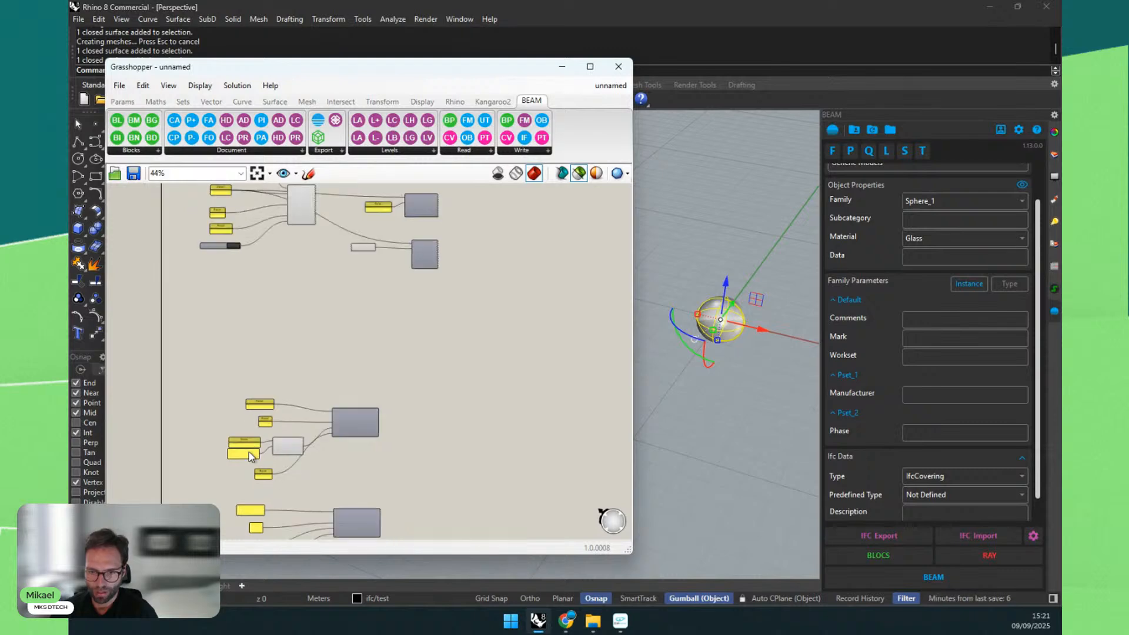
{"action": "left_click", "coordinate": [257, 313]}
{"action": "scroll", "coordinate": [298, 262], "scroll_direction": "down", "scroll_amount": 4}
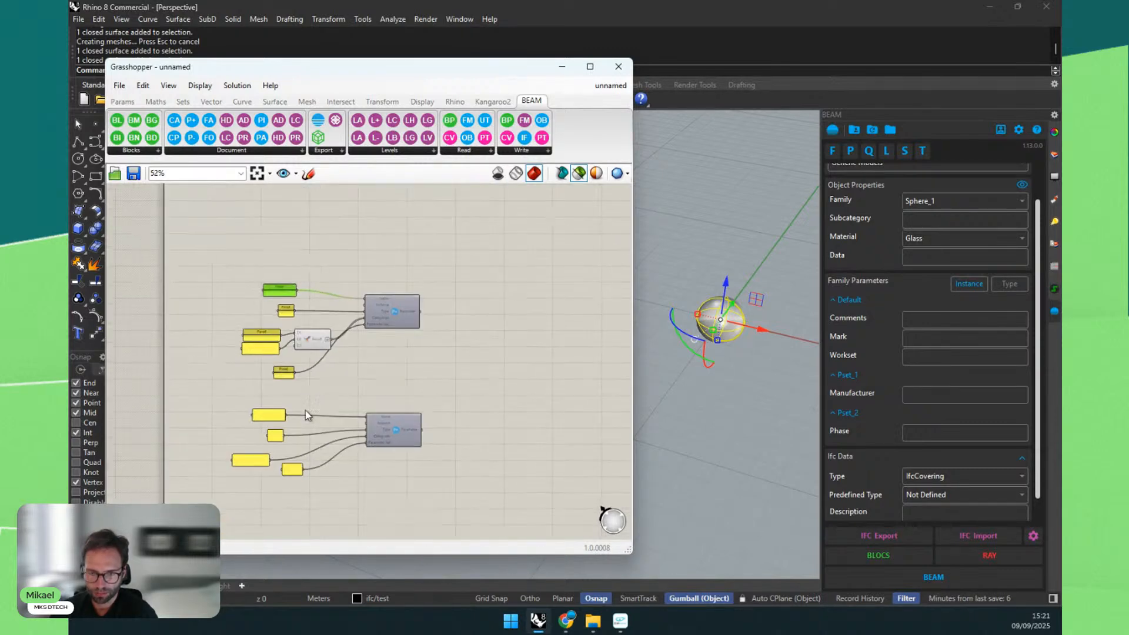
{"action": "scroll", "coordinate": [279, 414], "scroll_direction": "up", "scroll_amount": 3}
{"action": "left_click", "coordinate": [272, 416], "text": "shift"}
{"action": "key", "text": "ctrl+c"}
{"action": "key", "text": "ctrl+v"}
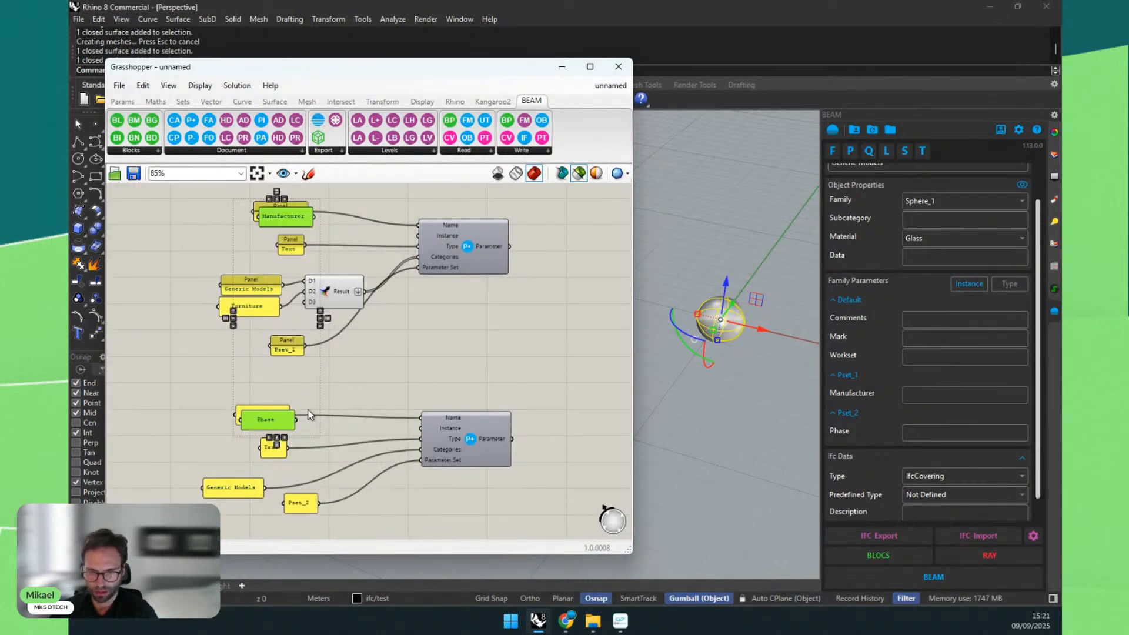
Step: Place the copied Manufacturer and Phase panels below the Category component, with Phase directly under Manufacturer
{"action": "left_click_drag", "start_coordinate": [283, 418], "coordinate": [398, 249]}
{"action": "scroll", "coordinate": [374, 294], "scroll_direction": "down", "scroll_amount": 3}
{"action": "right_click_drag", "start_coordinate": [514, 197], "coordinate": [461, 423]}
{"action": "left_click", "coordinate": [351, 403]}
{"action": "left_click_drag", "start_coordinate": [343, 481], "coordinate": [337, 318]}
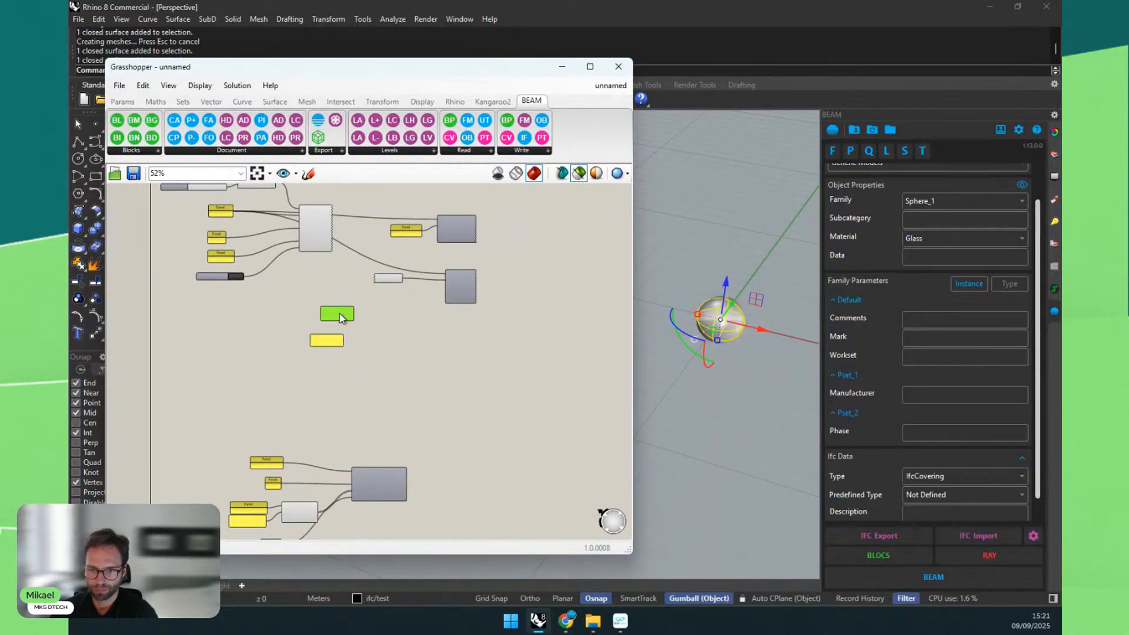
{"action": "scroll", "coordinate": [379, 295], "scroll_direction": "up", "scroll_amount": 5}
{"action": "left_click_drag", "start_coordinate": [238, 421], "coordinate": [256, 397]}
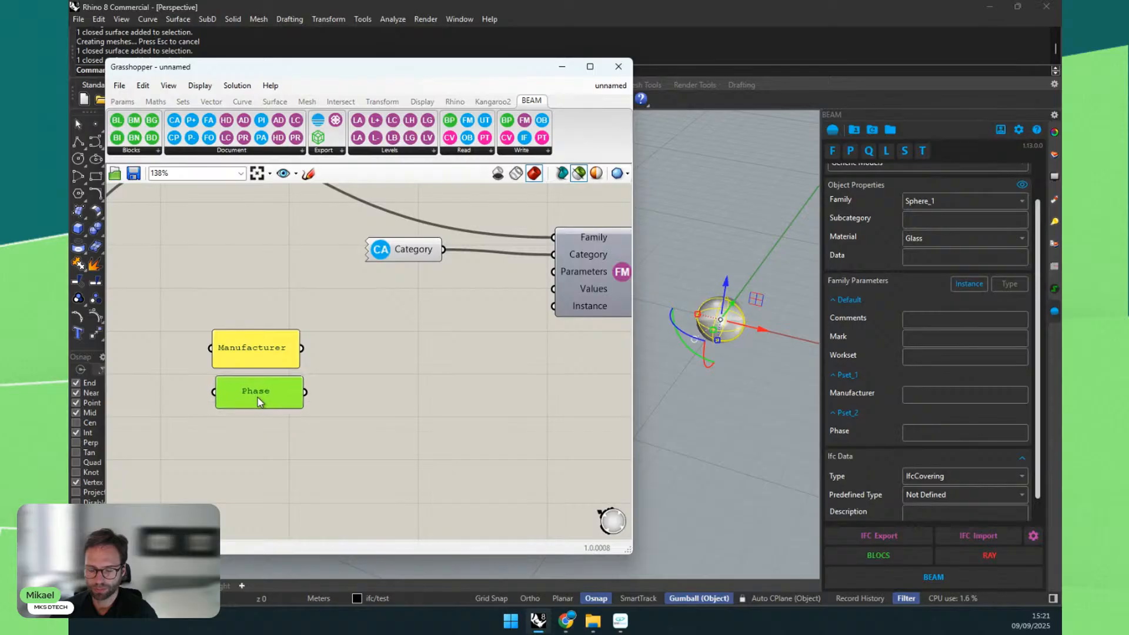
{"action": "left_click_drag", "start_coordinate": [318, 422], "coordinate": [210, 289]}
{"action": "left_click", "coordinate": [324, 339]}
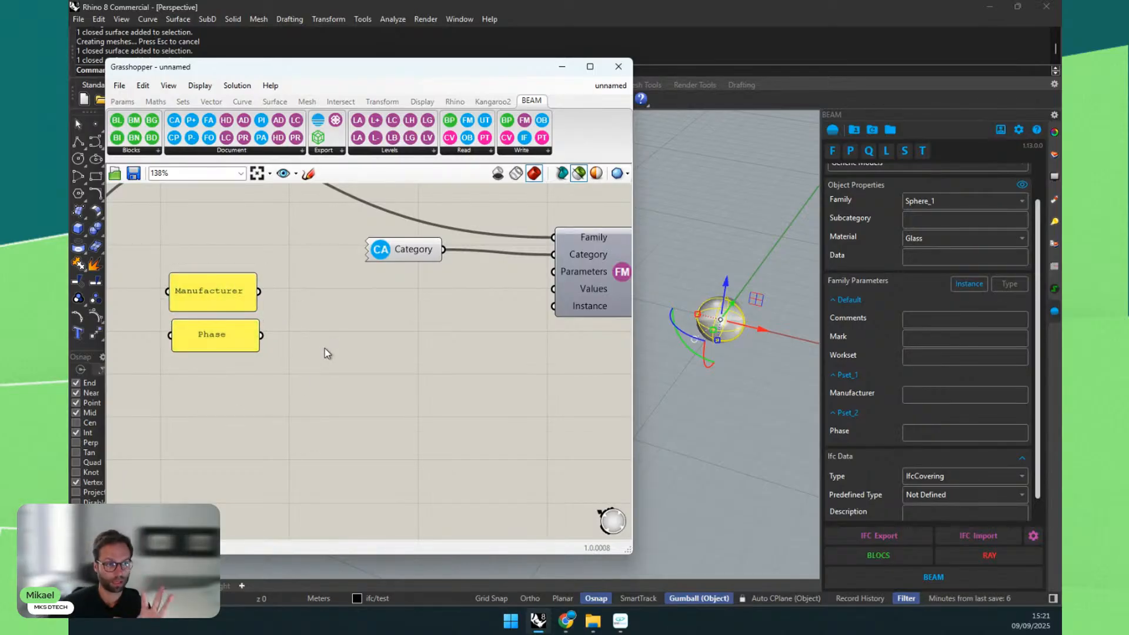
Step: Create two text panels reading MKS 1 and MKS 2 and stack them below the copied Manufacturer and Phase panels
{"action": "double_click", "coordinate": [299, 416]}
{"action": "type", "text": "//MKS 1"}
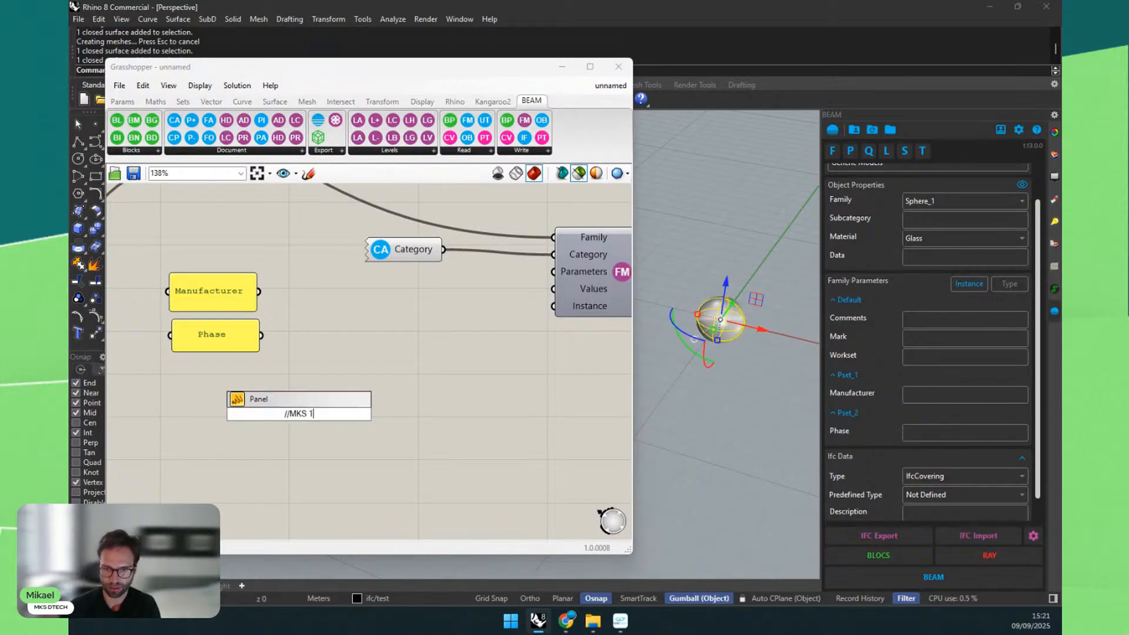
{"action": "key", "text": "Return"}
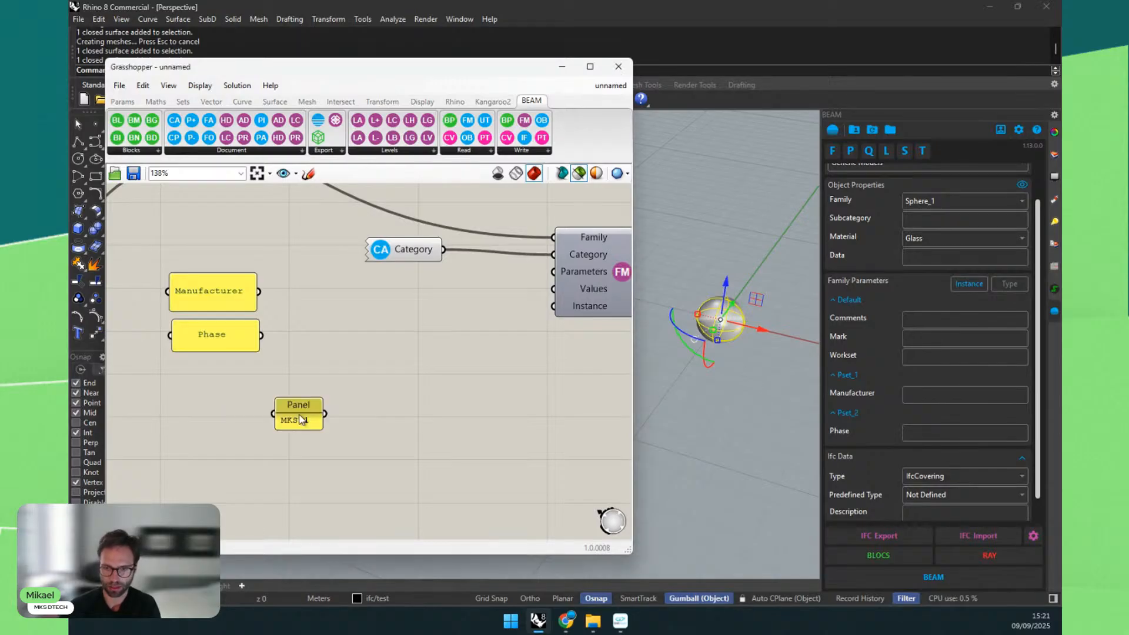
{"action": "double_click", "coordinate": [272, 472]}
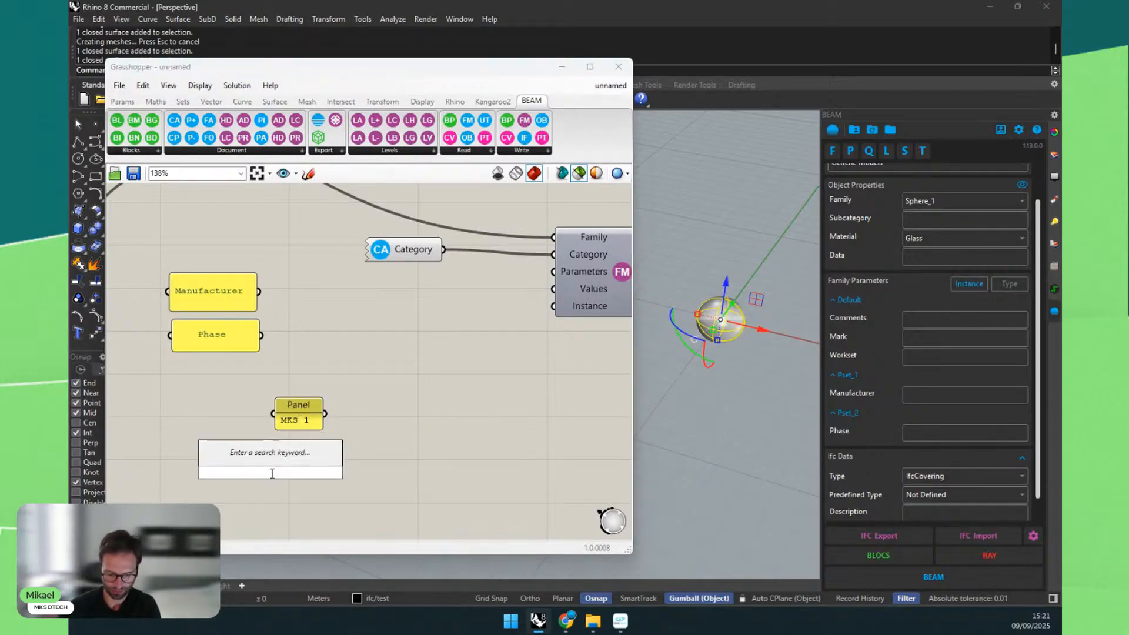
{"action": "type", "text": "//MKS 2"}
{"action": "key", "text": "Return"}
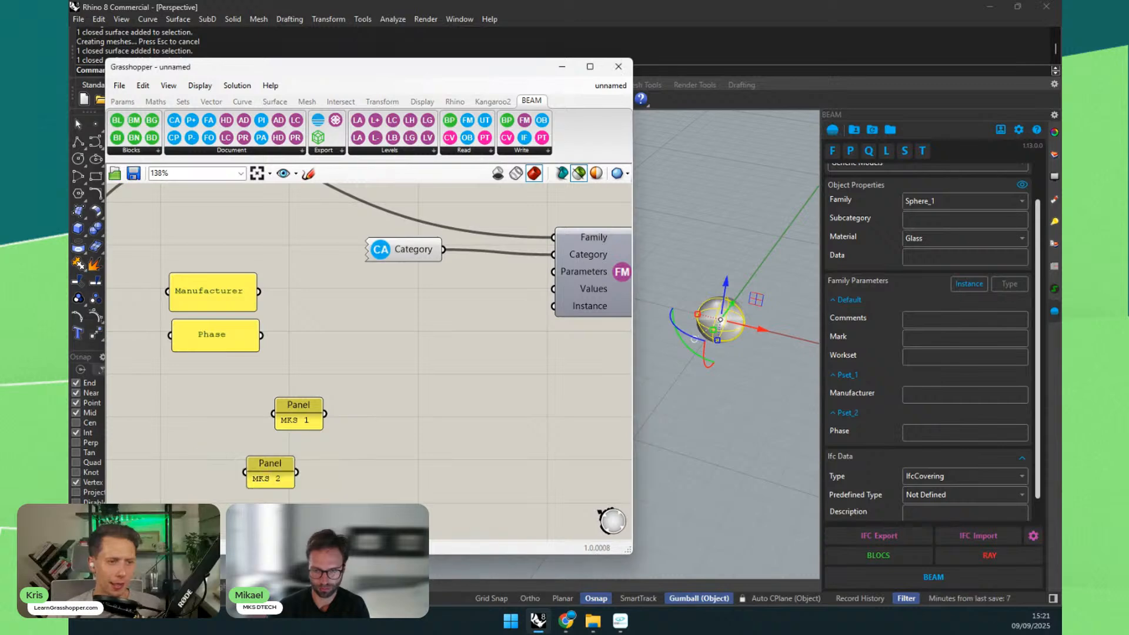
{"action": "left_click_drag", "start_coordinate": [270, 474], "coordinate": [237, 403]}
{"action": "left_click", "coordinate": [353, 398]}
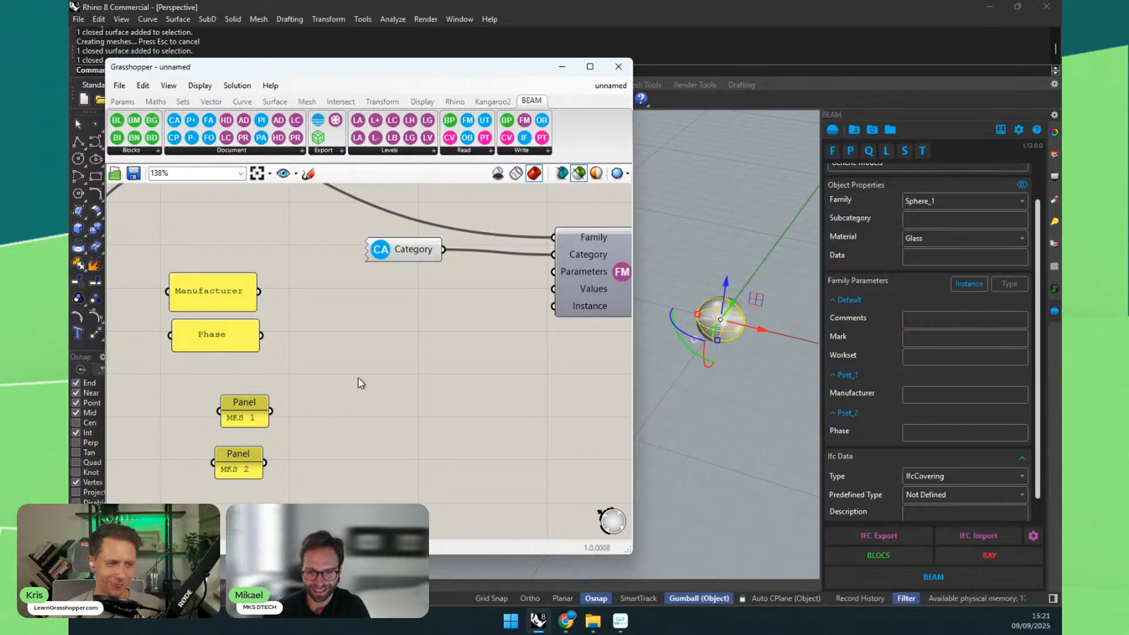
{"action": "left_click_drag", "start_coordinate": [236, 459], "coordinate": [242, 456]}
{"action": "left_click", "coordinate": [446, 438]}
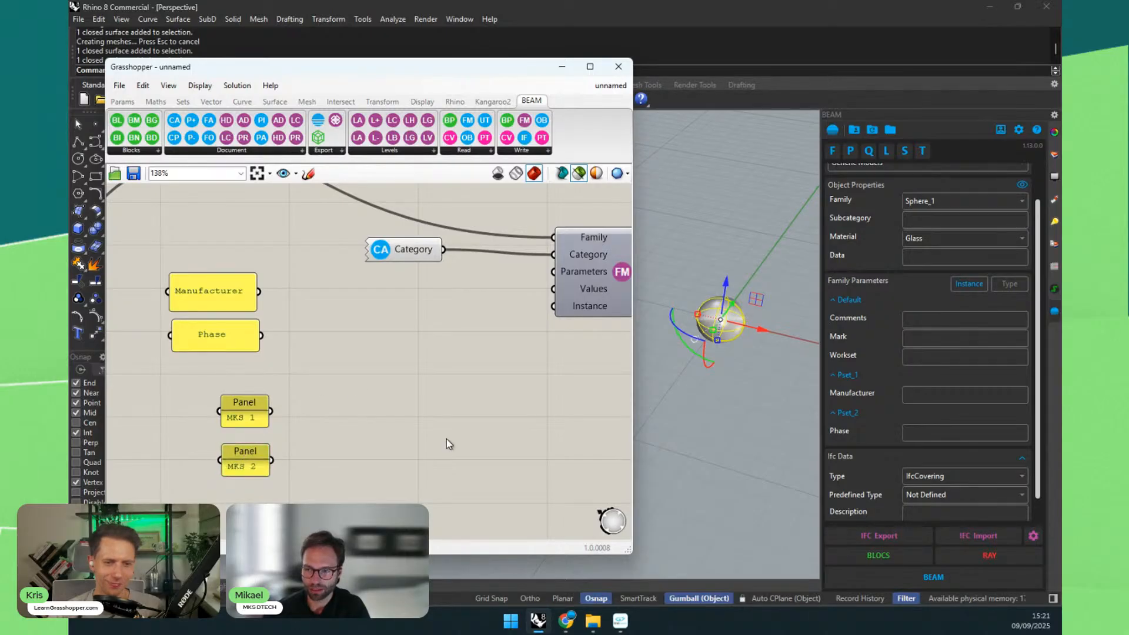
{"action": "left_click", "coordinate": [741, 365]}
{"action": "left_click", "coordinate": [737, 323]}
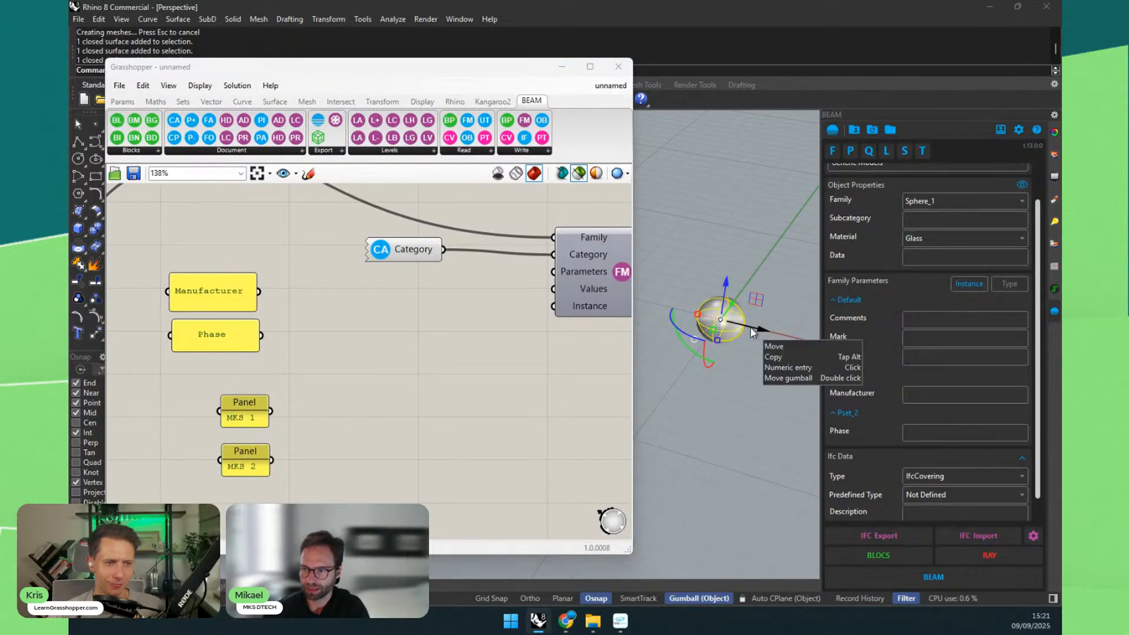
{"action": "scroll", "coordinate": [752, 333], "scroll_direction": "down", "scroll_amount": 2}
{"action": "scroll", "coordinate": [435, 375], "scroll_direction": "down", "scroll_amount": 3}
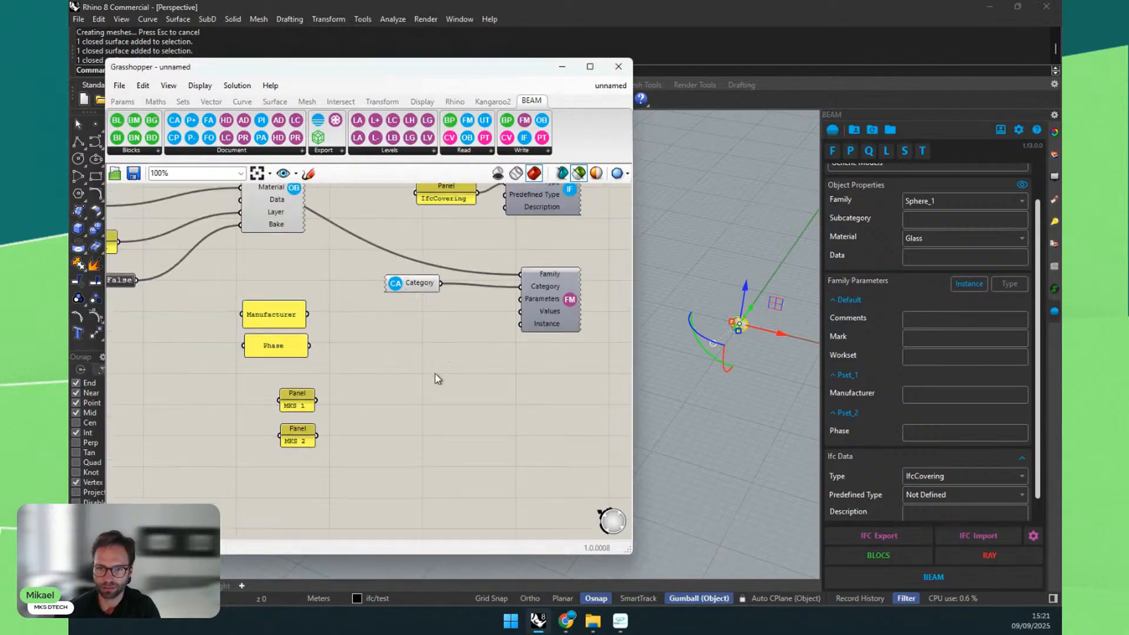
{"action": "scroll", "coordinate": [435, 378], "scroll_direction": "down", "scroll_amount": 3}
Step: Change the MKS 2 panel's text to Phase 1 and widen the panel to fit it
{"action": "scroll", "coordinate": [468, 411], "scroll_direction": "up", "scroll_amount": 5}
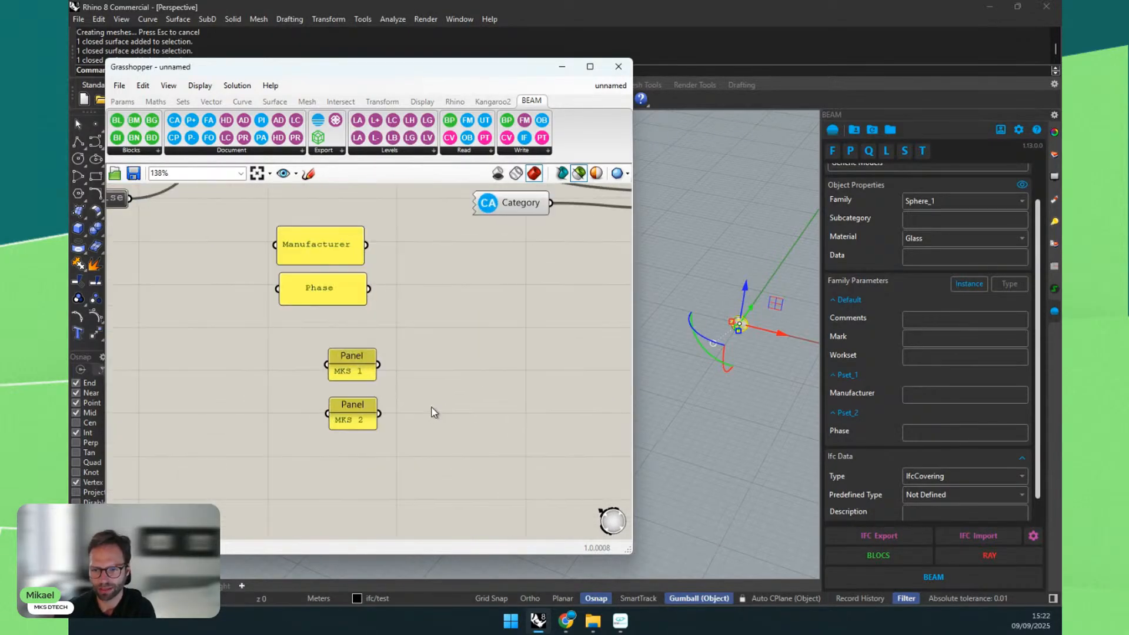
{"action": "scroll", "coordinate": [432, 412], "scroll_direction": "up", "scroll_amount": 1}
{"action": "left_click", "coordinate": [312, 216]}
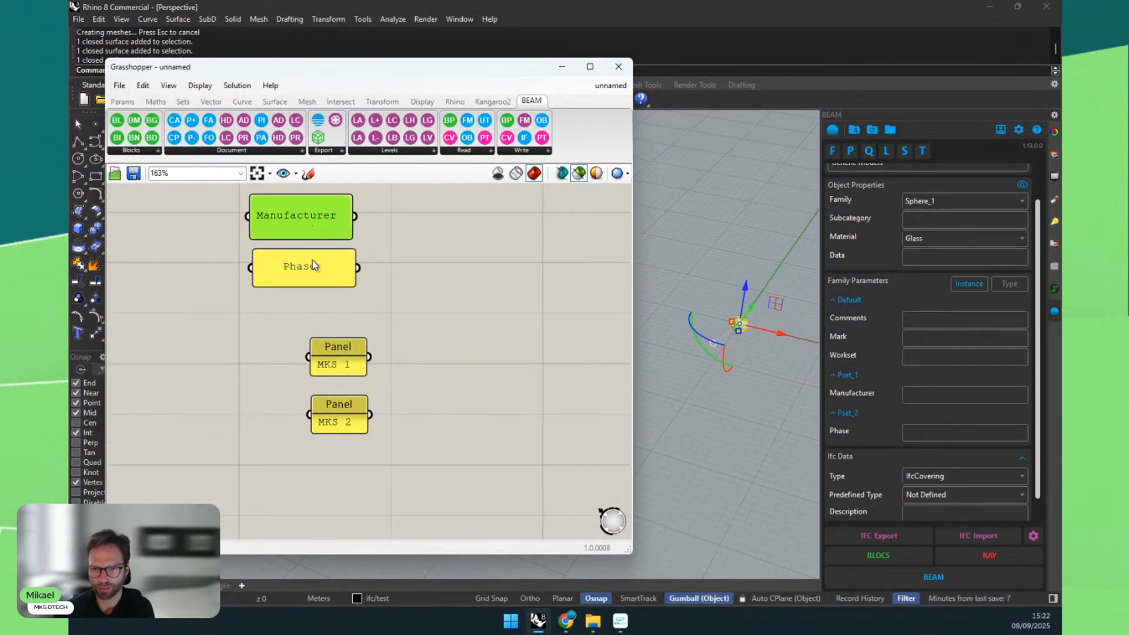
{"action": "double_click", "coordinate": [346, 414]}
{"action": "key", "text": "ctrl+a"}
{"action": "type", "text": "P"}
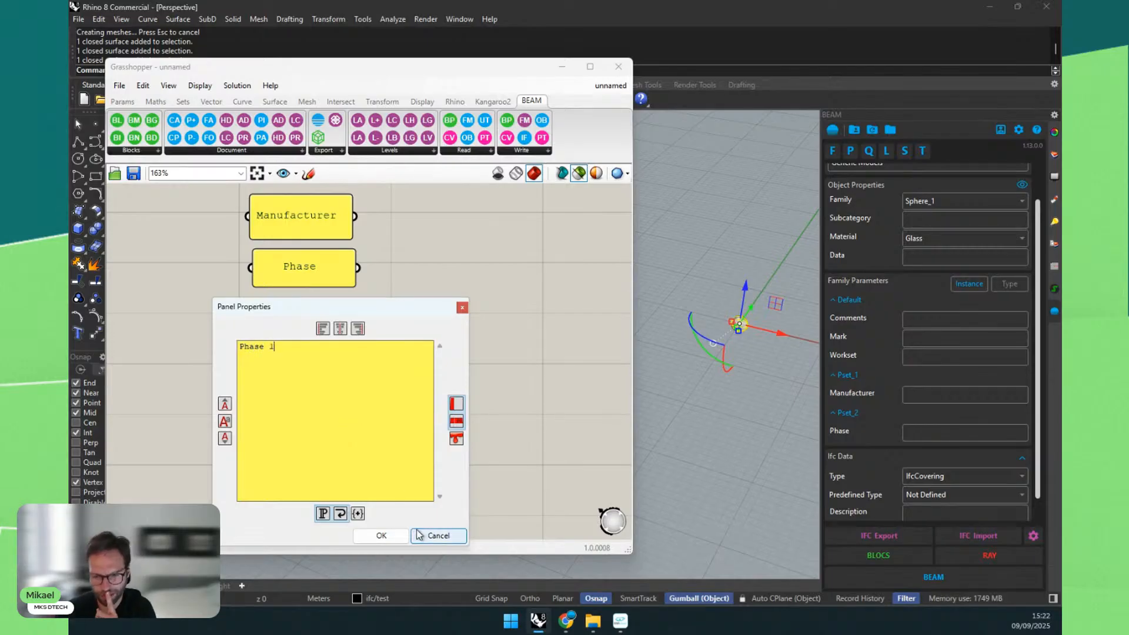
{"action": "left_click", "coordinate": [388, 536]}
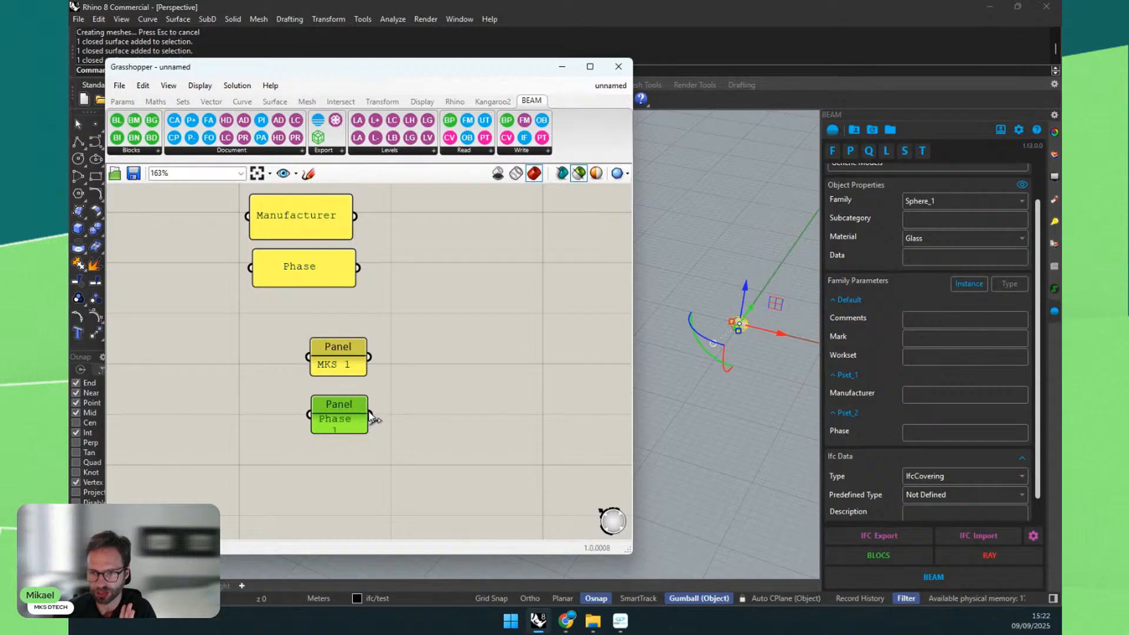
{"action": "left_click_drag", "start_coordinate": [369, 419], "coordinate": [393, 419]}
{"action": "left_click", "coordinate": [431, 328]}
Step: Add an empty panel and place it just below the family component
{"action": "right_click_drag", "start_coordinate": [431, 328], "coordinate": [350, 420]}
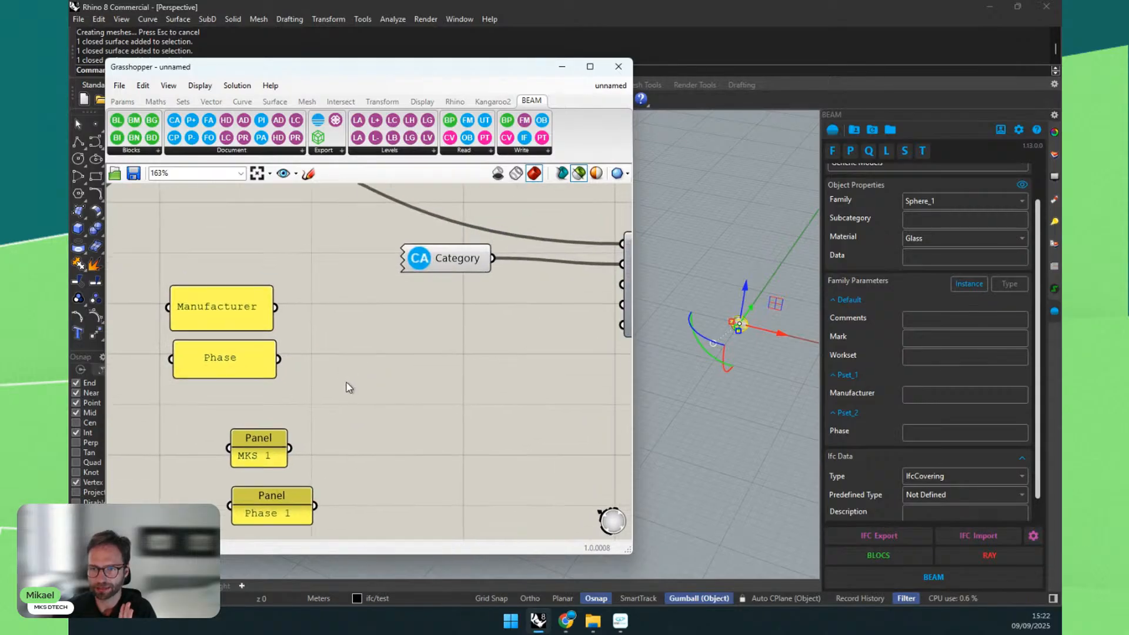
{"action": "scroll", "coordinate": [311, 365], "scroll_direction": "down", "scroll_amount": 3}
{"action": "left_click", "coordinate": [535, 313]}
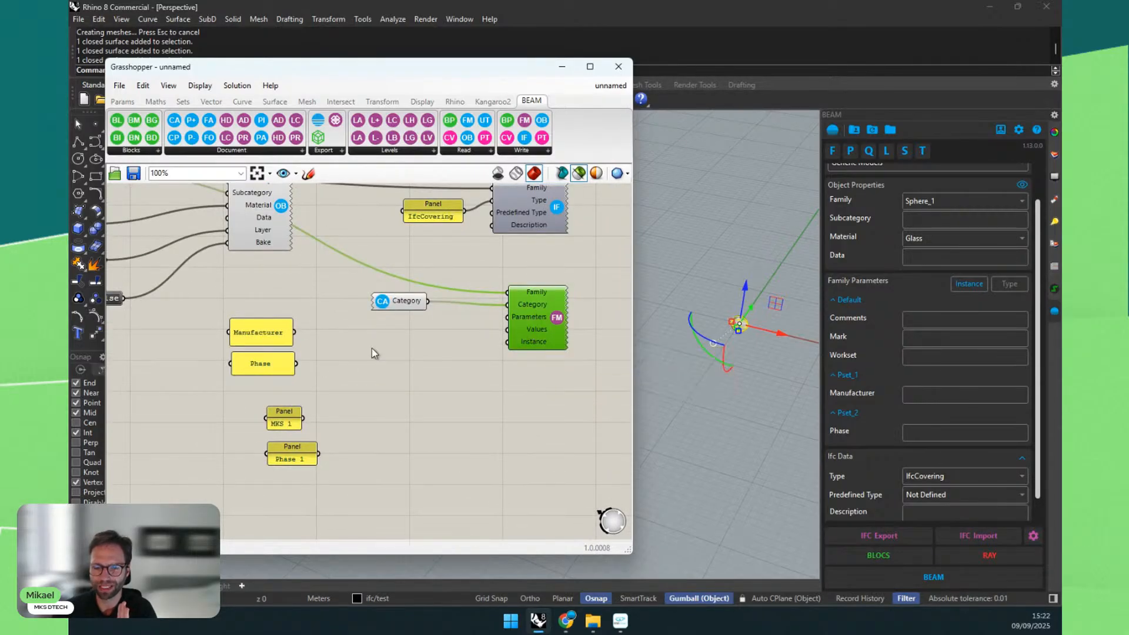
{"action": "double_click", "coordinate": [371, 364]}
{"action": "type", "text": "panel"}
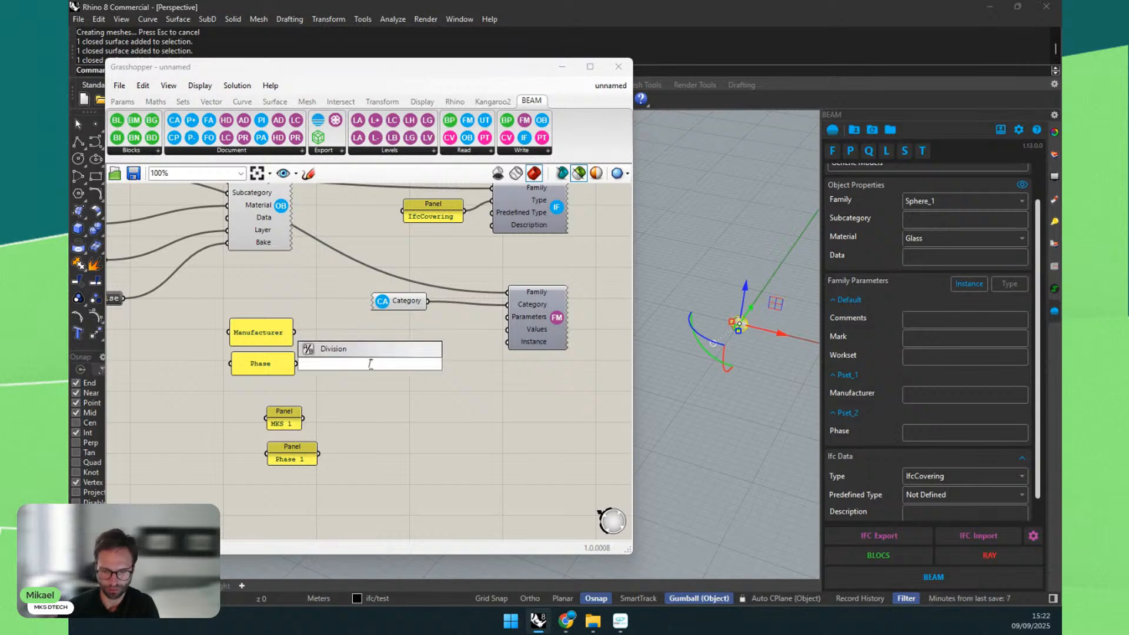
{"action": "key", "text": "Return"}
{"action": "left_click_drag", "start_coordinate": [333, 337], "coordinate": [442, 366]}
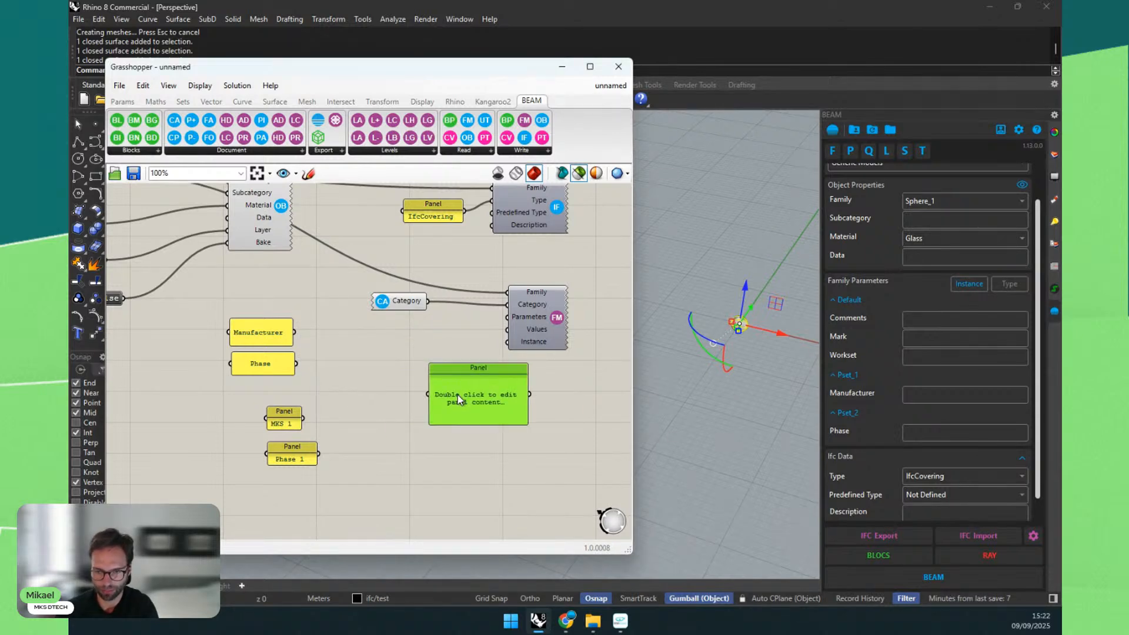
Step: Add a Merge component, wire the Manufacturer and Phase panels into D1 and D2, and connect its Result to the empty panel
{"action": "double_click", "coordinate": [316, 369]}
{"action": "type", "text": "merge"}
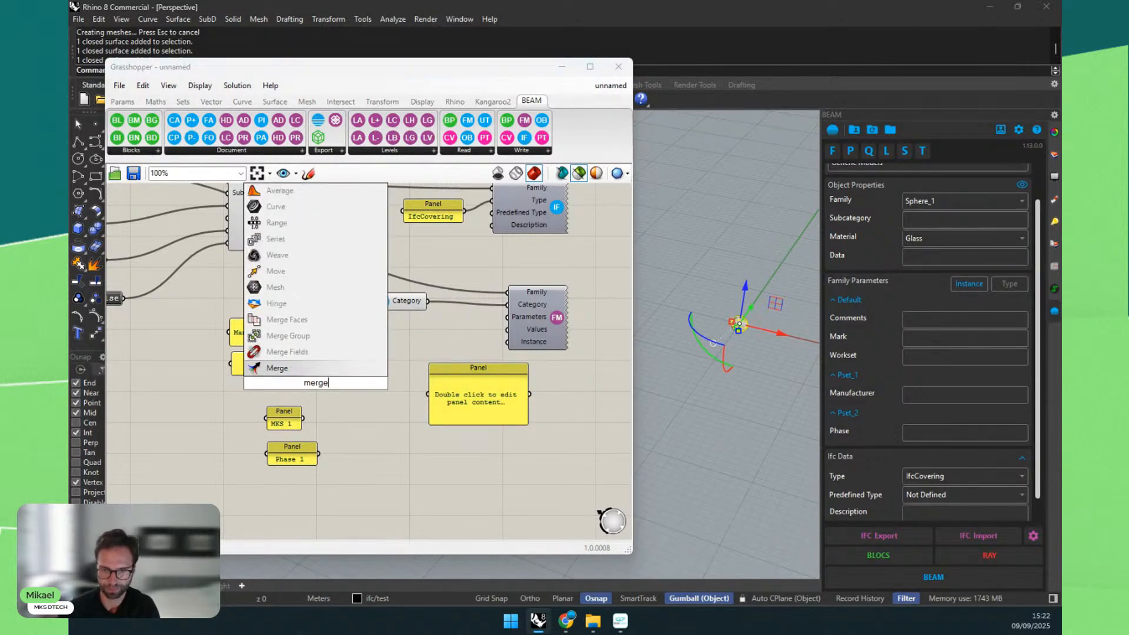
{"action": "key", "text": "Return"}
{"action": "left_click_drag", "start_coordinate": [318, 383], "coordinate": [315, 353]}
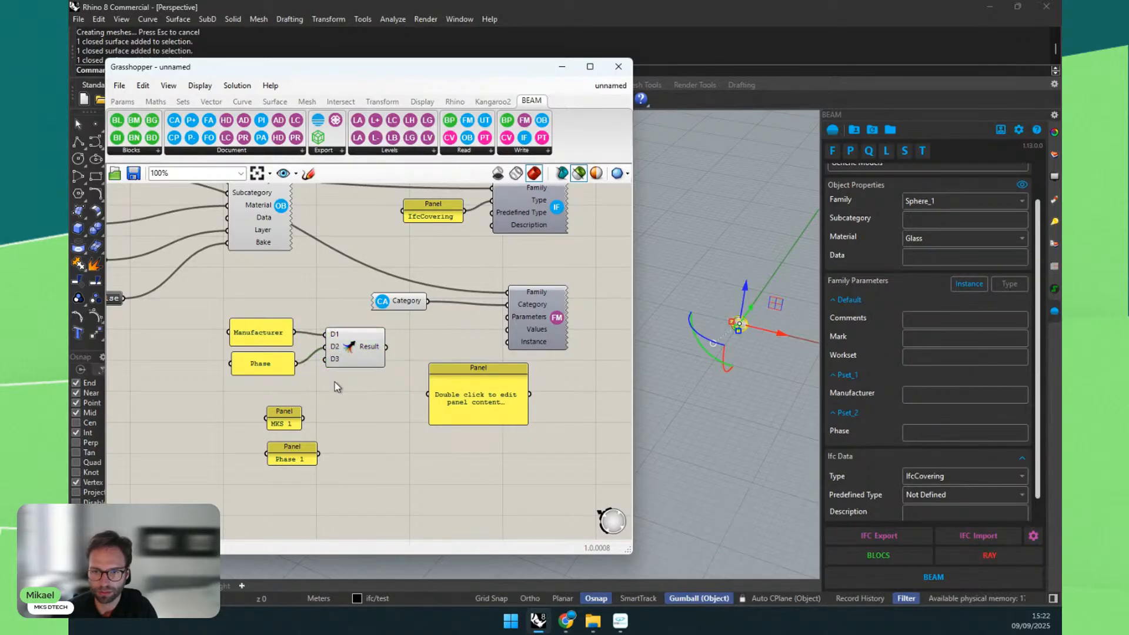
{"action": "scroll", "coordinate": [403, 388], "scroll_direction": "up", "scroll_amount": 2}
{"action": "left_click_drag", "start_coordinate": [381, 331], "coordinate": [439, 396]}
Step: Shift the merged parameter-name group away from the family component and move the MKS 1 and Phase 1 panels beneath it
{"action": "left_click_drag", "start_coordinate": [491, 413], "coordinate": [454, 389]}
{"action": "left_click_drag", "start_coordinate": [308, 386], "coordinate": [157, 284]}
{"action": "left_click_drag", "start_coordinate": [329, 326], "coordinate": [241, 324]}
{"action": "left_click_drag", "start_coordinate": [453, 371], "coordinate": [383, 344]}
{"action": "scroll", "coordinate": [382, 344], "scroll_direction": "down", "scroll_amount": 4}
{"action": "left_click", "coordinate": [278, 452]}
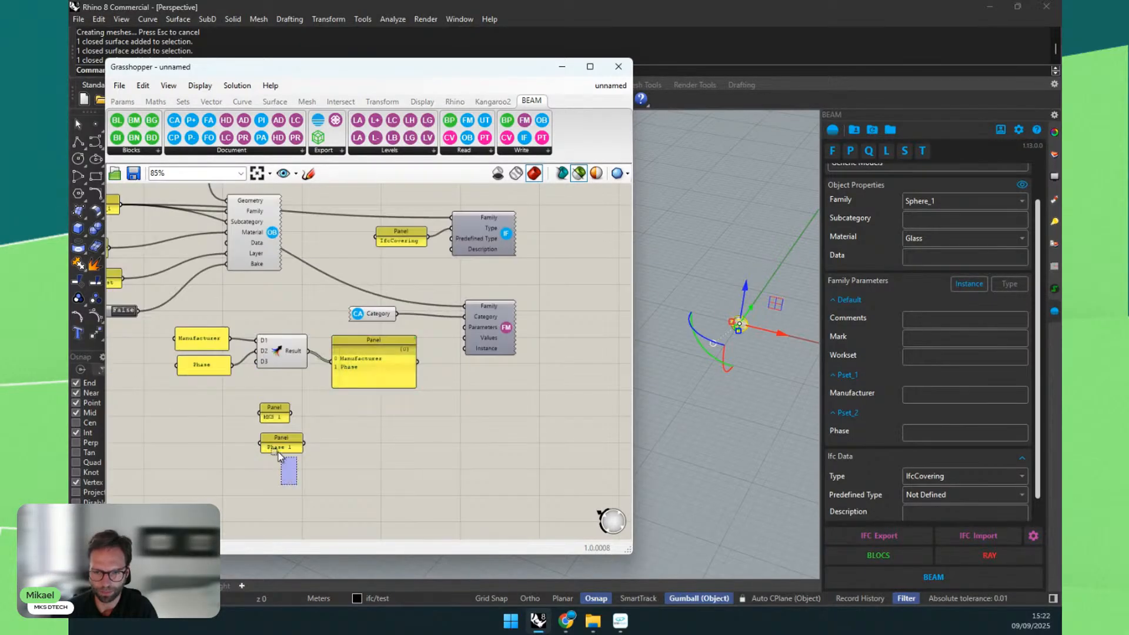
{"action": "left_click_drag", "start_coordinate": [299, 474], "coordinate": [213, 433]}
{"action": "left_click", "coordinate": [337, 428]}
Step: Copy the merged-names panel below the original and connect the MKS 1 panel to the copy
{"action": "scroll", "coordinate": [383, 352], "scroll_direction": "up", "scroll_amount": 2}
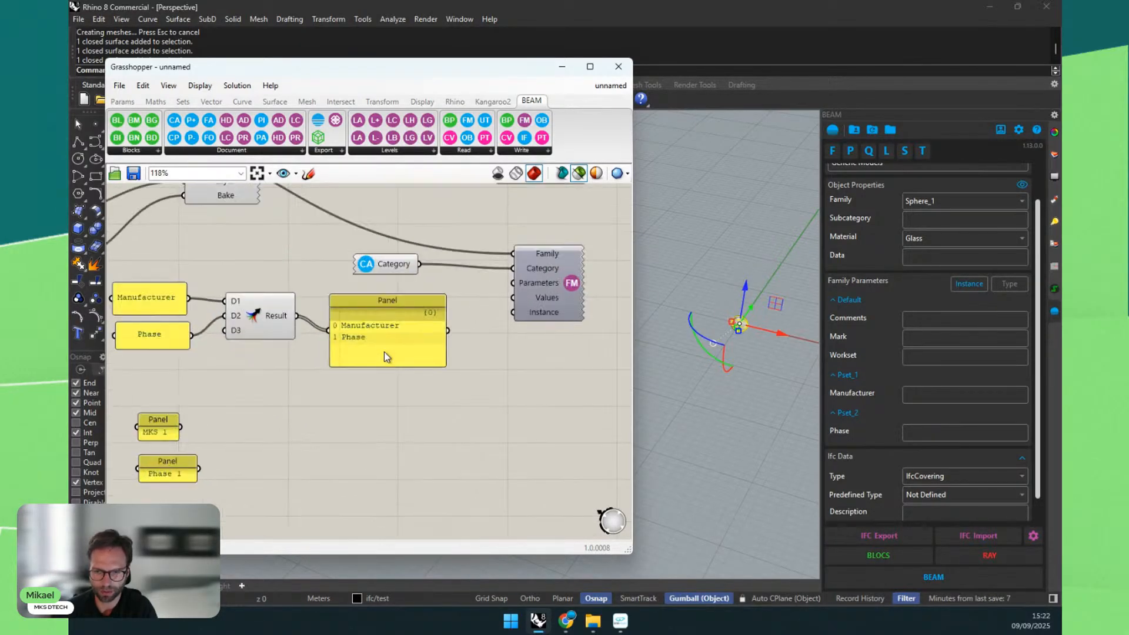
{"action": "left_click_drag", "start_coordinate": [384, 343], "coordinate": [394, 460]}
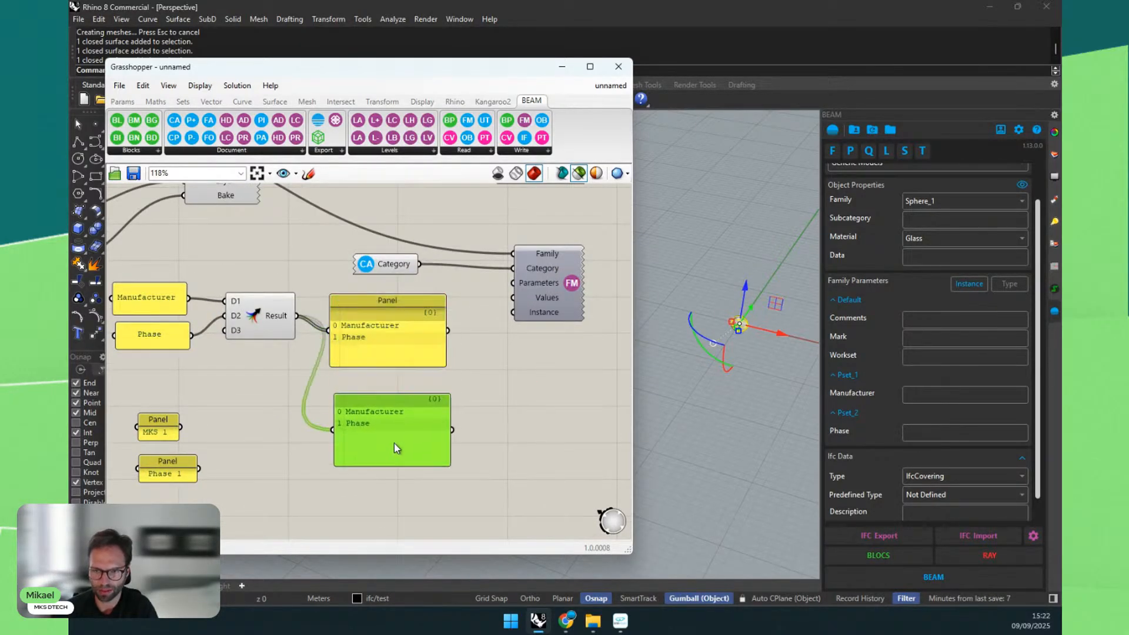
{"action": "left_click", "coordinate": [206, 423]}
{"action": "left_click_drag", "start_coordinate": [180, 427], "coordinate": [327, 450]}
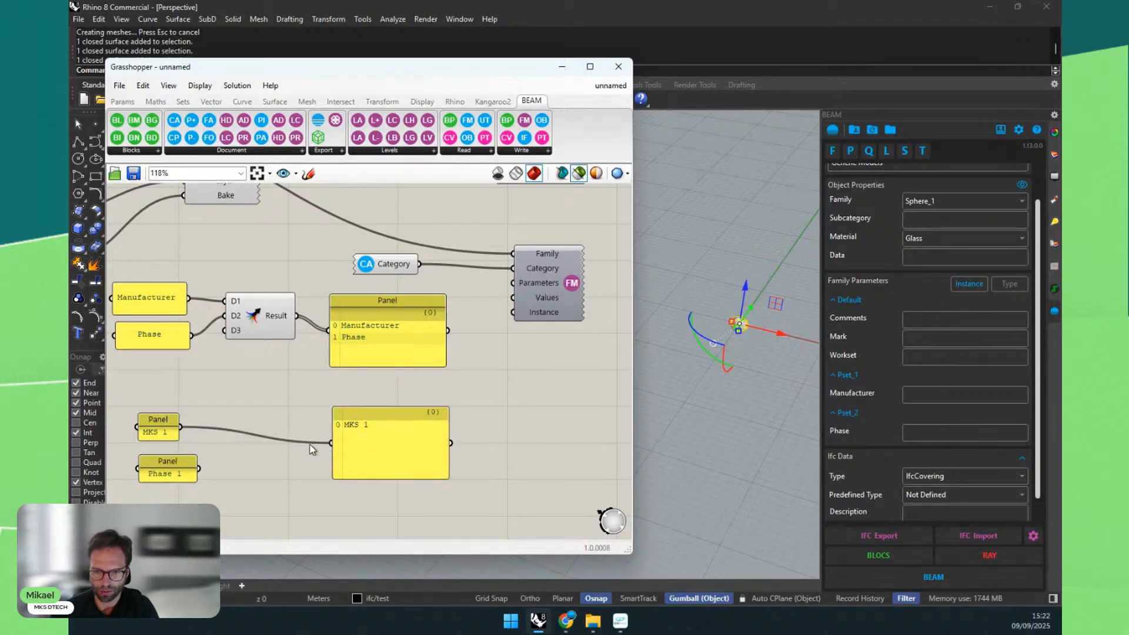
Step: Copy the Merge component, feed MKS 1 and Phase 1 into D1 and D2, and wire its Result to the lower panel
{"action": "left_click", "coordinate": [258, 312]}
{"action": "left_click_drag", "start_coordinate": [258, 310], "coordinate": [261, 444], "text": "alt"}
{"action": "left_click_drag", "start_coordinate": [181, 427], "coordinate": [229, 451]}
{"action": "left_click_drag", "start_coordinate": [302, 451], "coordinate": [368, 437]}
{"action": "left_click_drag", "start_coordinate": [269, 453], "coordinate": [274, 446]}
{"action": "left_click", "coordinate": [355, 324]}
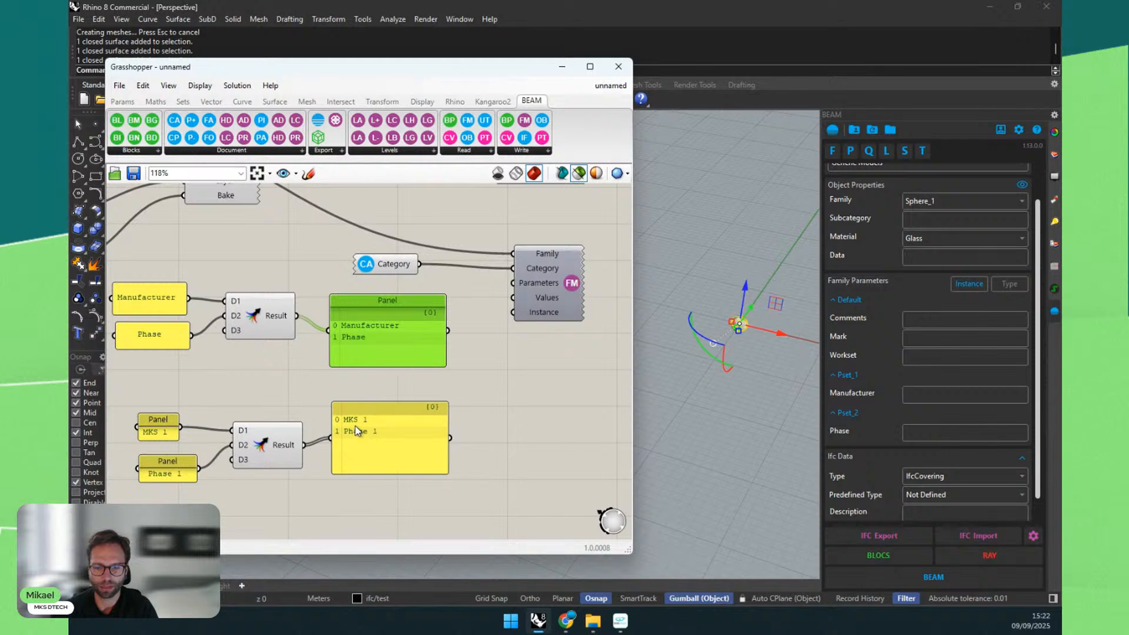
Step: Duplicate the whole values group of MKS 1, Phase 1, Merge and result panel below the original
{"action": "left_click", "coordinate": [282, 524]}
{"action": "right_click_drag", "start_coordinate": [281, 525], "coordinate": [344, 443]}
{"action": "left_click_drag", "start_coordinate": [436, 444], "coordinate": [247, 323]}
{"action": "left_click_drag", "start_coordinate": [306, 361], "coordinate": [320, 485], "text": "alt"}
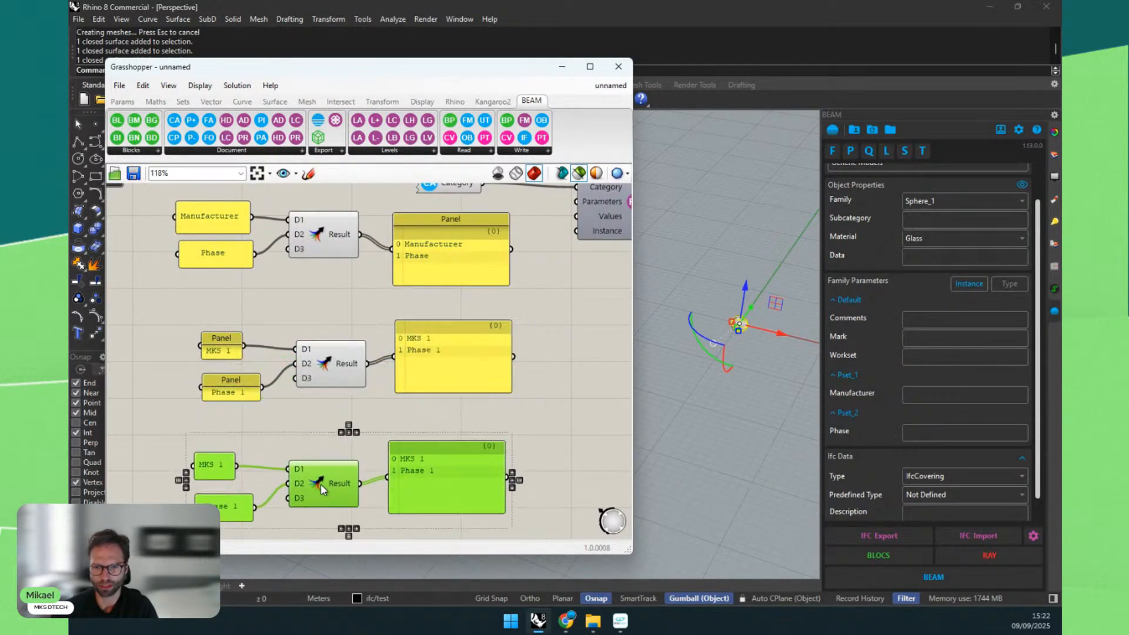
{"action": "left_click", "coordinate": [290, 412]}
{"action": "right_click_drag", "start_coordinate": [485, 474], "coordinate": [427, 444]}
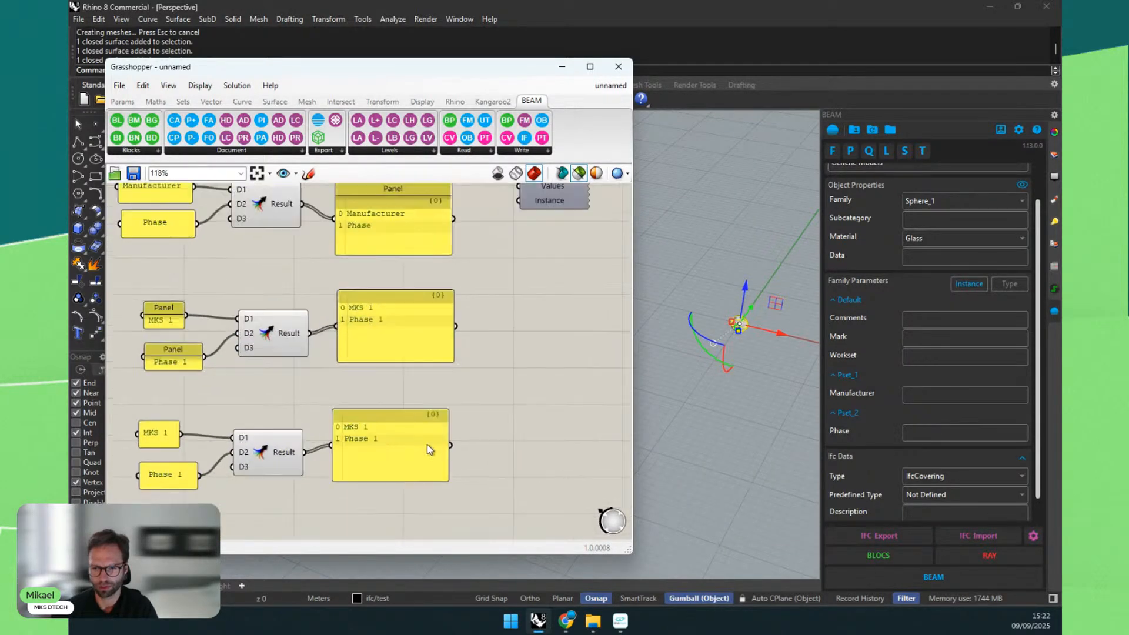
Step: Delete the duplicated group's result panel, move the original values result panel farther out, and nudge the duplicated Merge component up
{"action": "left_click", "coordinate": [374, 426]}
{"action": "key", "text": "Delete"}
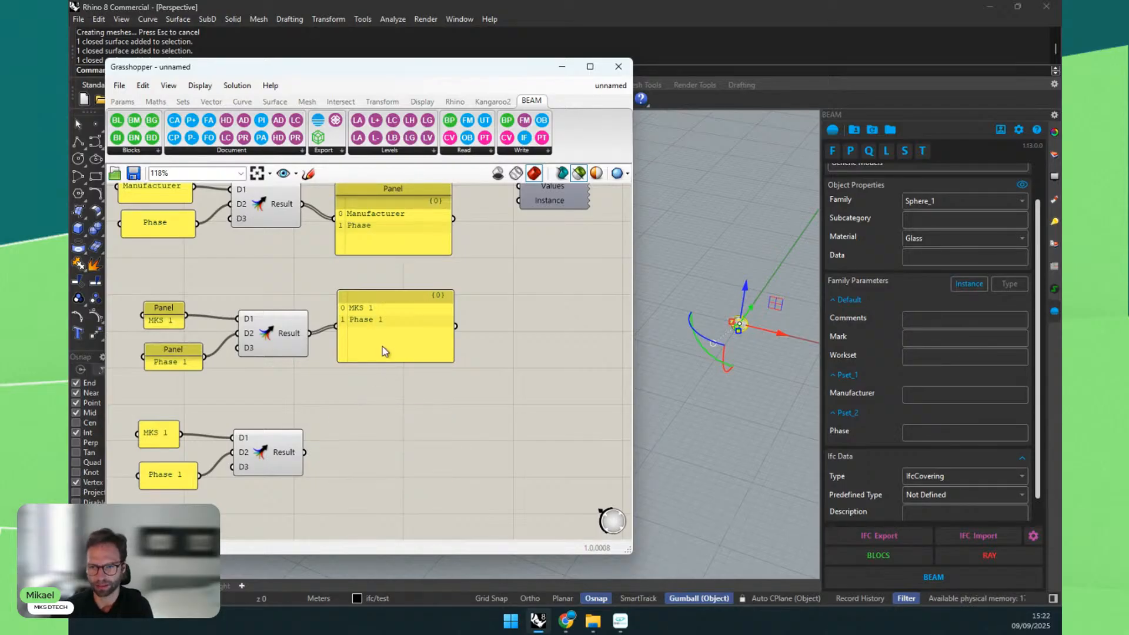
{"action": "left_click_drag", "start_coordinate": [382, 350], "coordinate": [476, 421]}
{"action": "left_click_drag", "start_coordinate": [261, 439], "coordinate": [263, 424]}
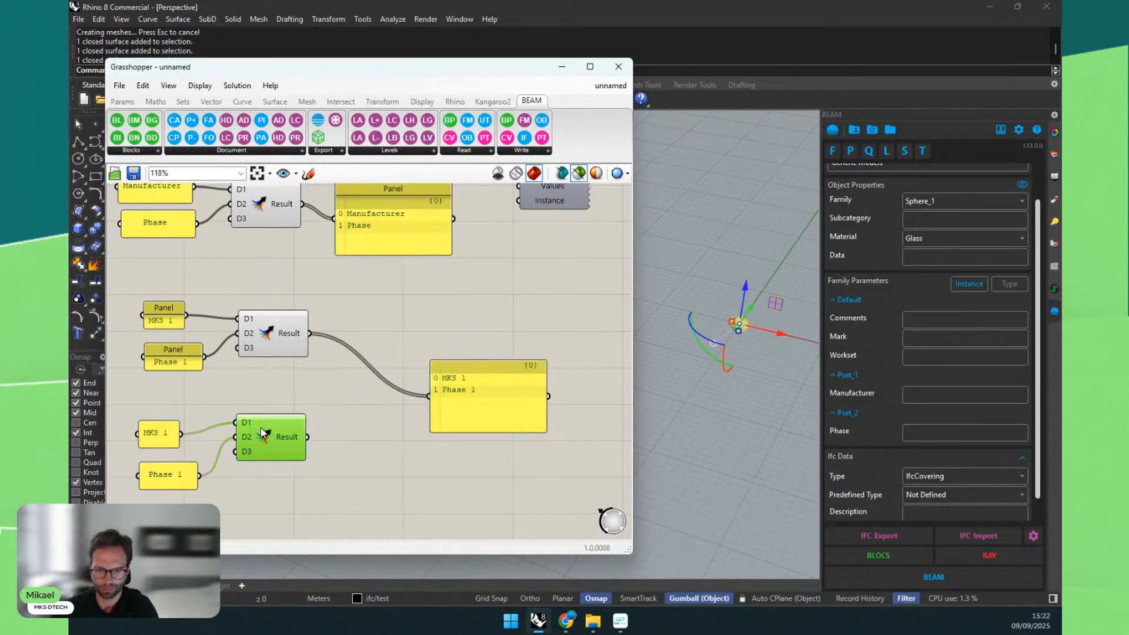
{"action": "left_click", "coordinate": [286, 390]}
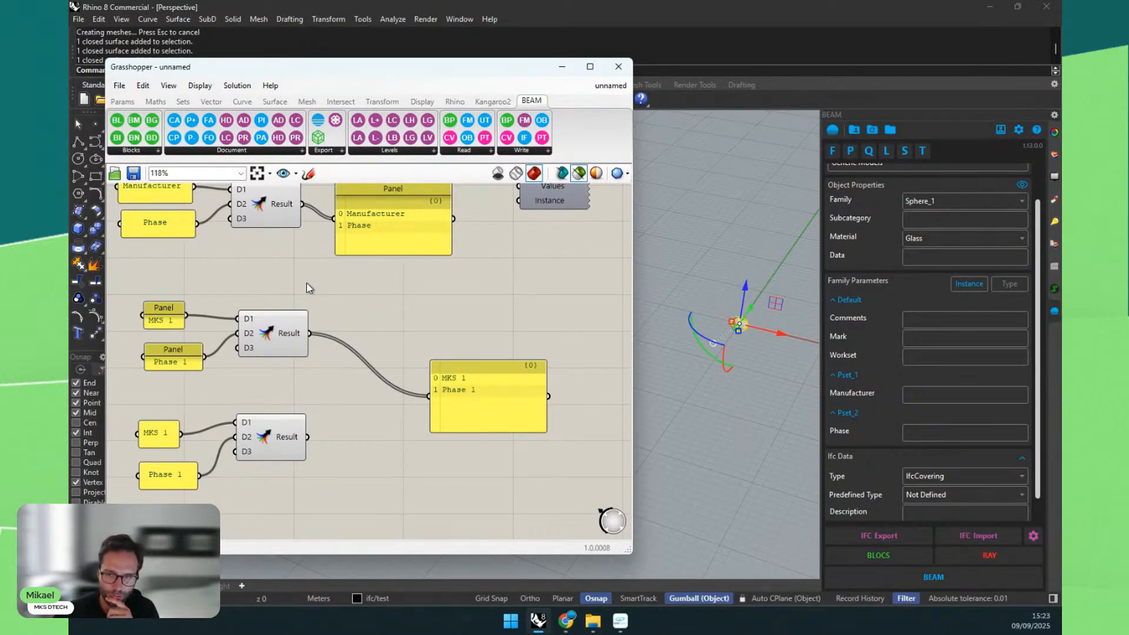
{"action": "left_click_drag", "start_coordinate": [550, 316], "coordinate": [145, 502]}
{"action": "key", "text": "Delete"}
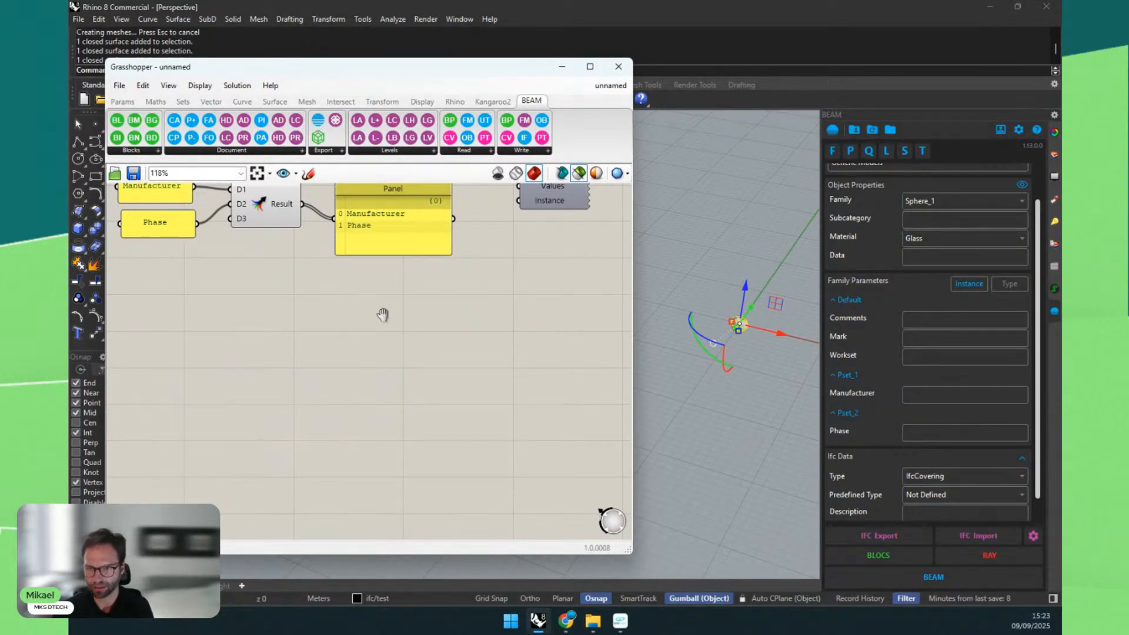
{"action": "right_click_drag", "start_coordinate": [497, 227], "coordinate": [446, 379]}
{"action": "left_click_drag", "start_coordinate": [366, 376], "coordinate": [354, 398]}
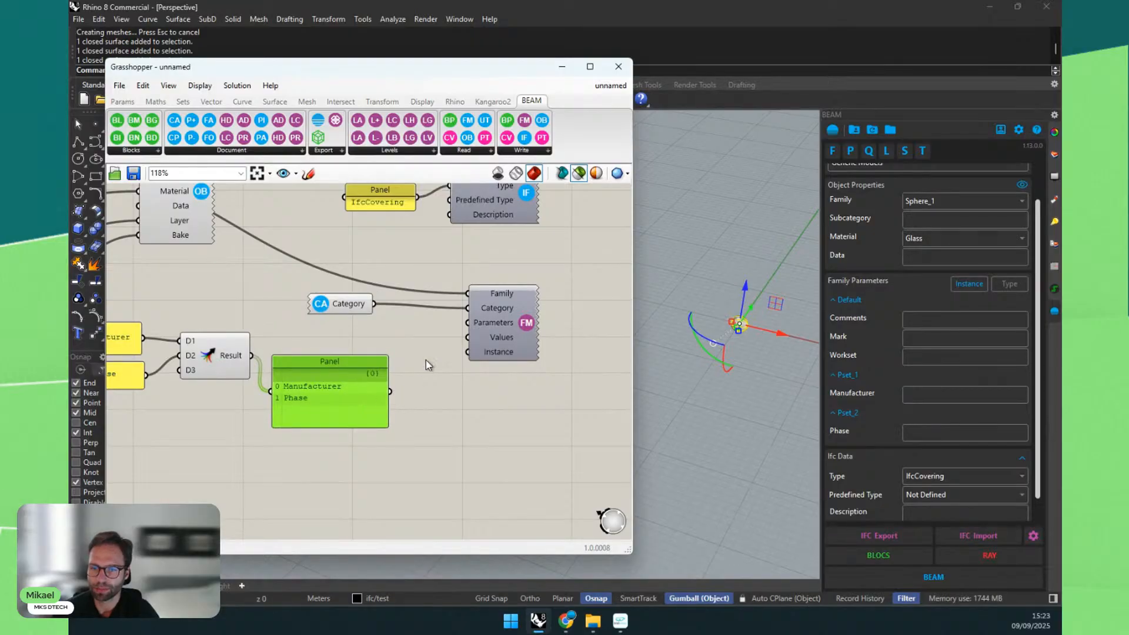
{"action": "scroll", "coordinate": [425, 360], "scroll_direction": "down", "scroll_amount": 2}
{"action": "key", "text": "ctrl+z"}
{"action": "key", "text": "ctrl+z"}
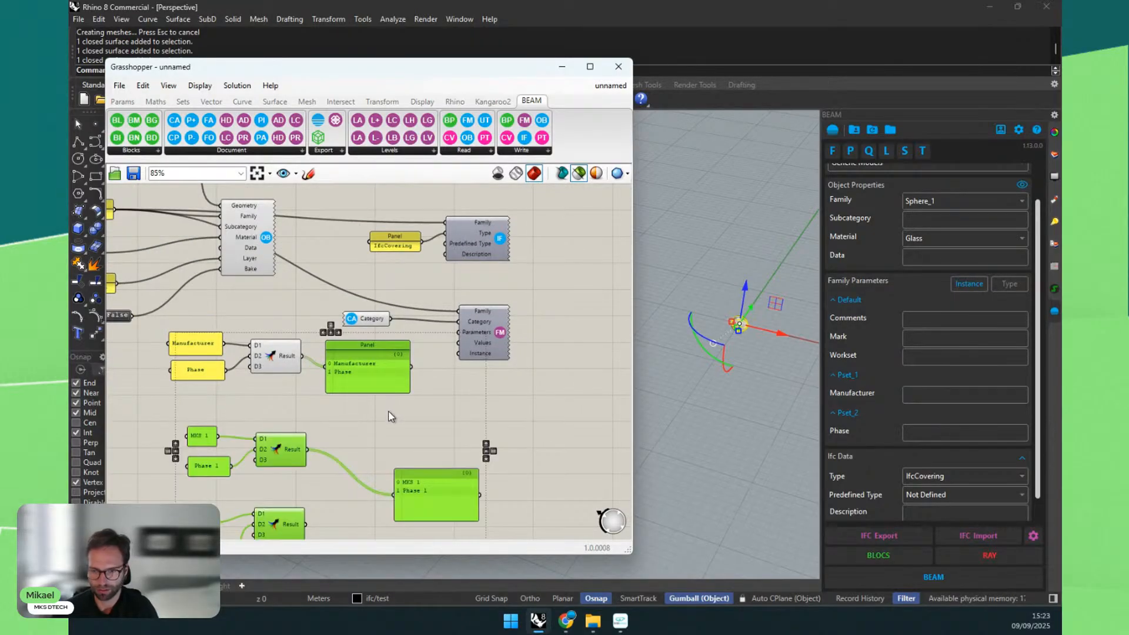
Step: Delete the duplicated values group at the bottom and move the MKS 1 / Phase 1 result panel closer to its Merge component
{"action": "left_click", "coordinate": [389, 411]}
{"action": "scroll", "coordinate": [385, 409], "scroll_direction": "down", "scroll_amount": 2}
{"action": "scroll", "coordinate": [348, 493], "scroll_direction": "up", "scroll_amount": 2}
{"action": "left_click_drag", "start_coordinate": [170, 448], "coordinate": [347, 506]}
{"action": "key", "text": "Delete"}
{"action": "left_click_drag", "start_coordinate": [420, 460], "coordinate": [378, 418]}
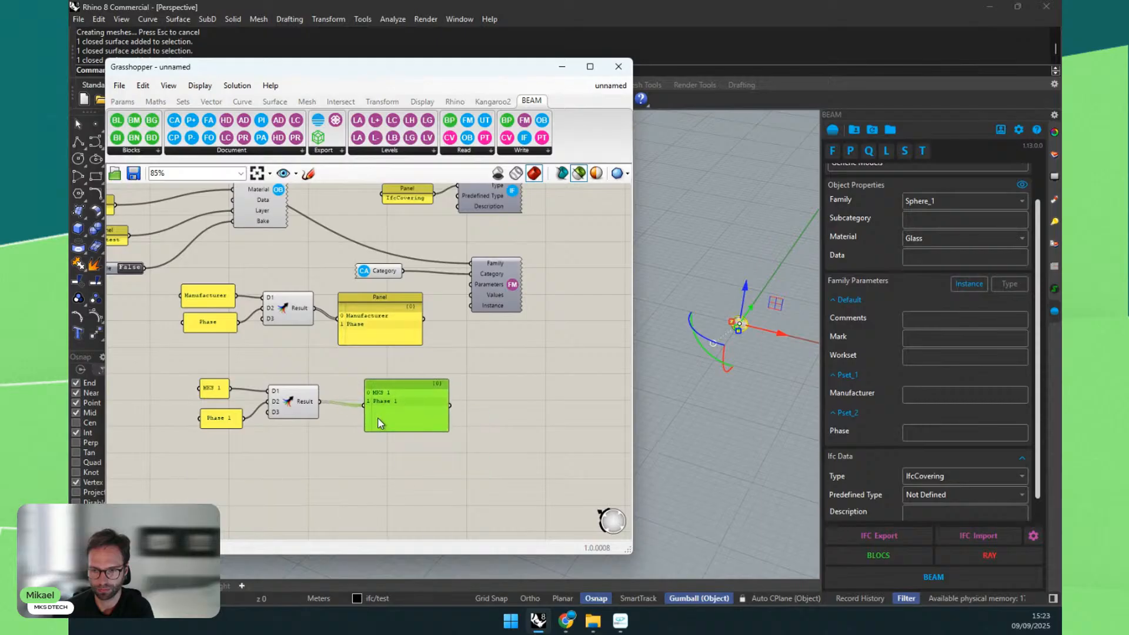
Step: Connect the merged-names panel to Parameters and the merged-values panel to Values on the family component
{"action": "scroll", "coordinate": [428, 327], "scroll_direction": "up", "scroll_amount": 2}
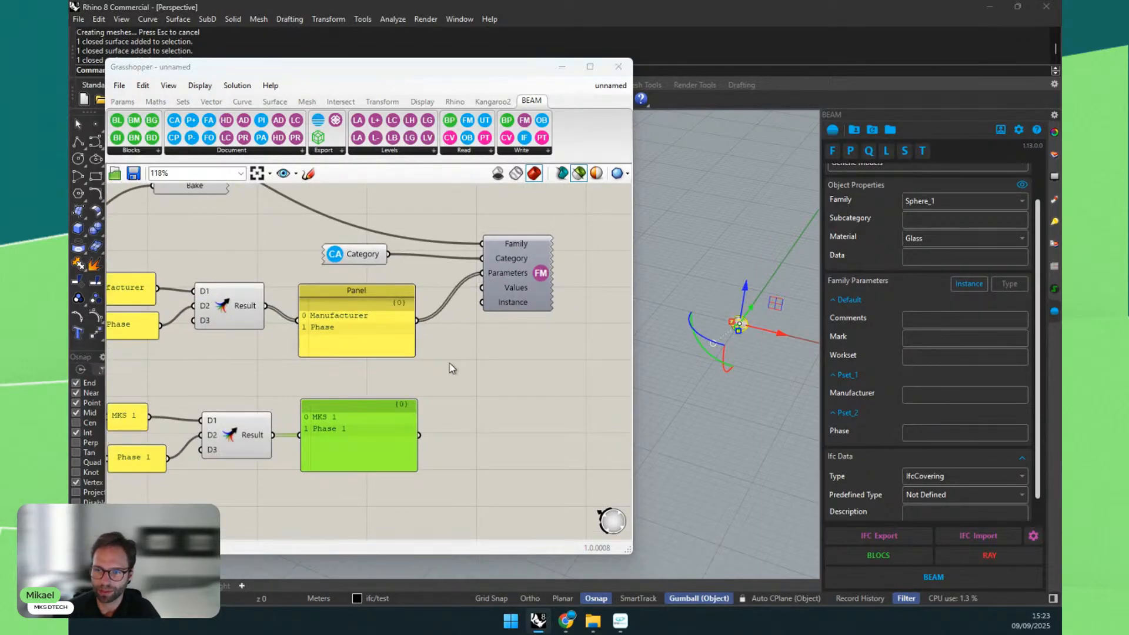
{"action": "left_click_drag", "start_coordinate": [418, 435], "coordinate": [486, 288]}
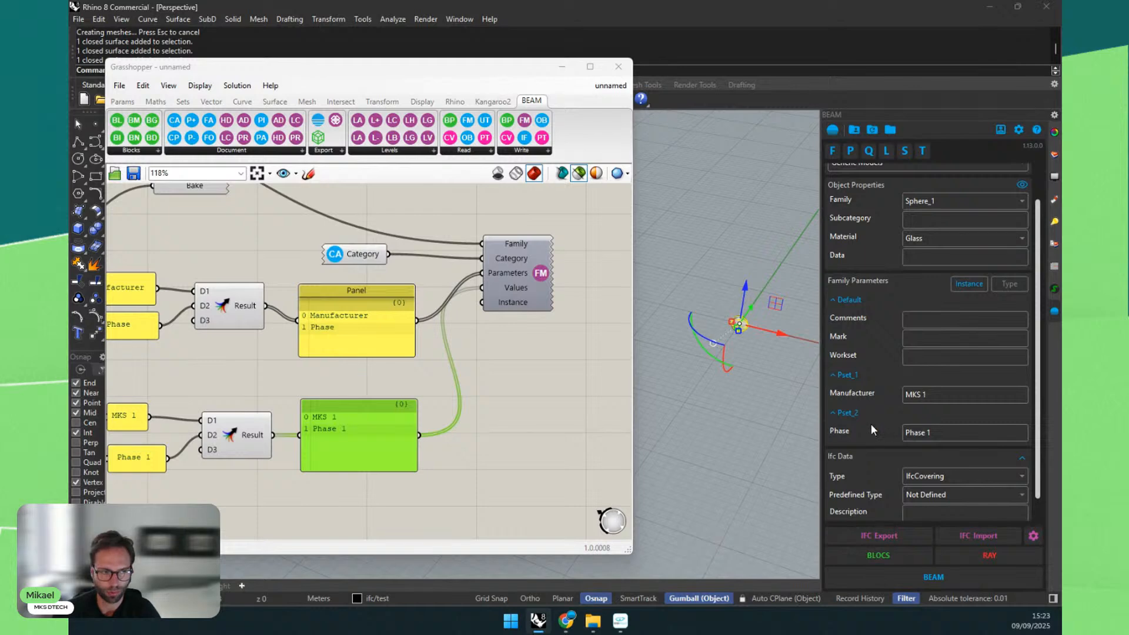
{"action": "left_click", "coordinate": [554, 383]}
{"action": "right_click_drag", "start_coordinate": [326, 320], "coordinate": [352, 318]}
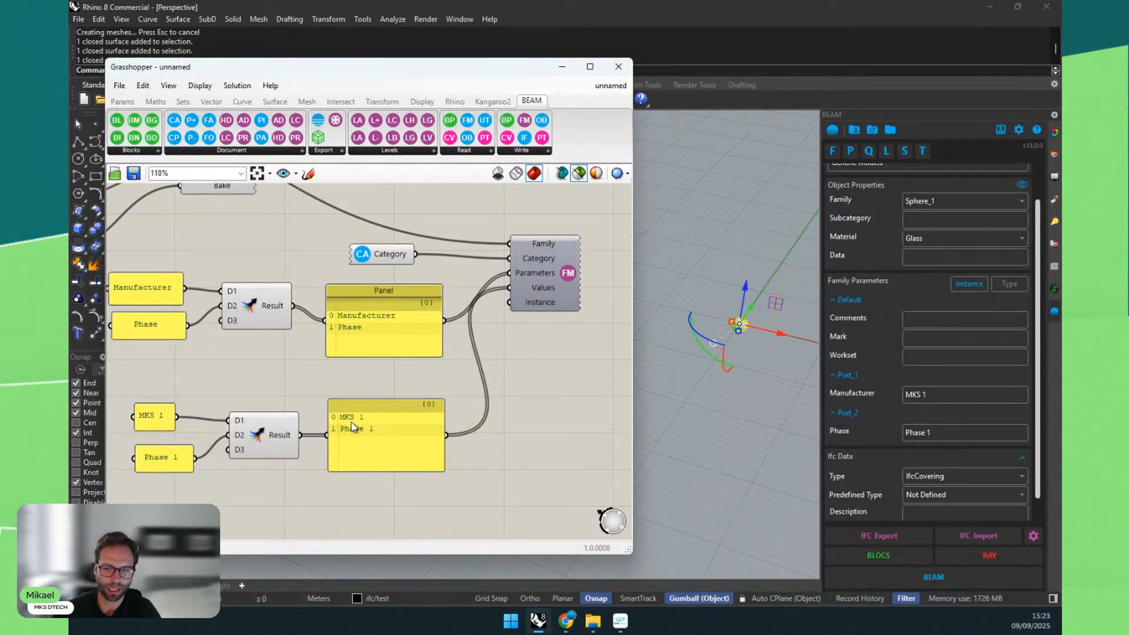
Step: Move the merged-names panel slightly up beside its Merge component
{"action": "left_click", "coordinate": [393, 333]}
{"action": "left_click_drag", "start_coordinate": [392, 330], "coordinate": [390, 315]}
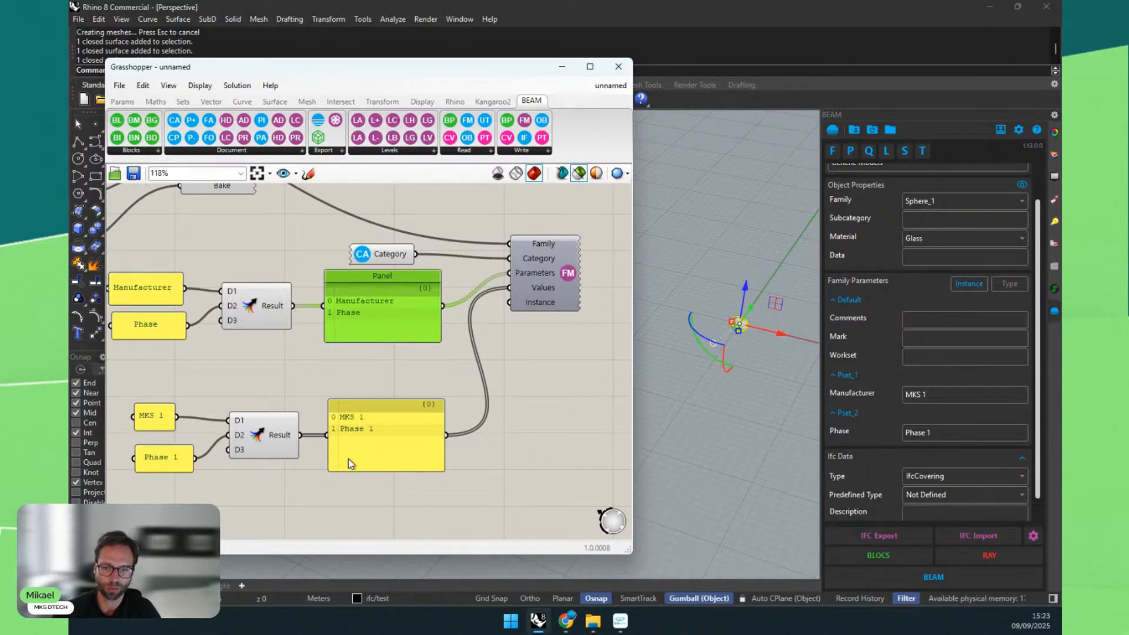
{"action": "right_click_drag", "start_coordinate": [328, 400], "coordinate": [340, 392]}
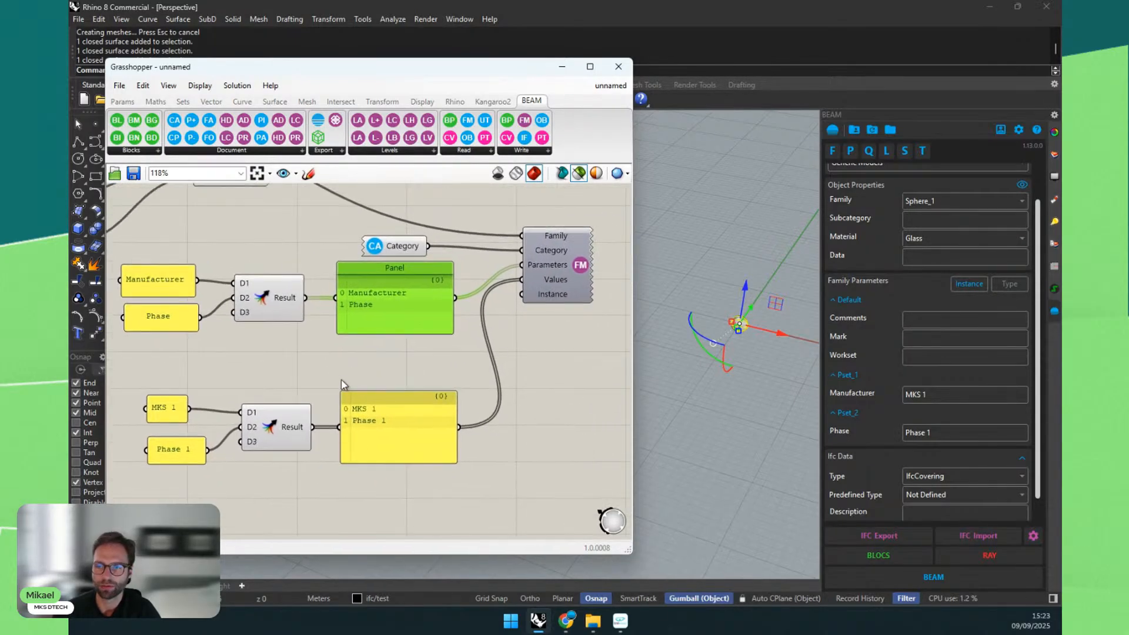
Step: Duplicate the Phase name panel just below the original and change the copy's text to Comments
{"action": "scroll", "coordinate": [477, 342], "scroll_direction": "down", "scroll_amount": 5}
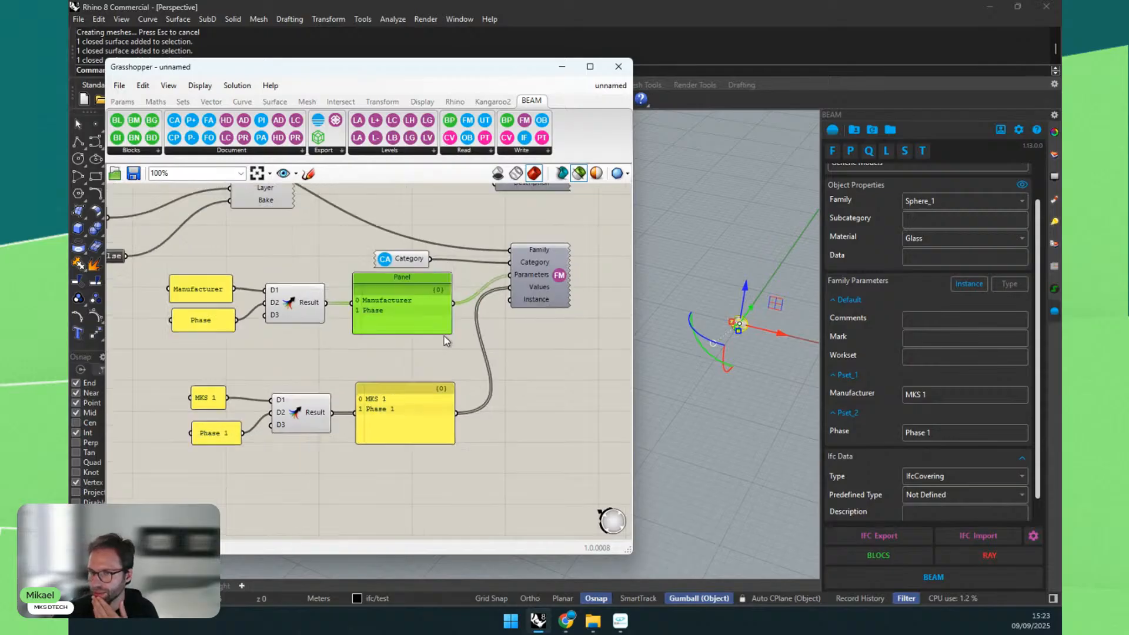
{"action": "scroll", "coordinate": [947, 321], "scroll_direction": "down", "scroll_amount": 1}
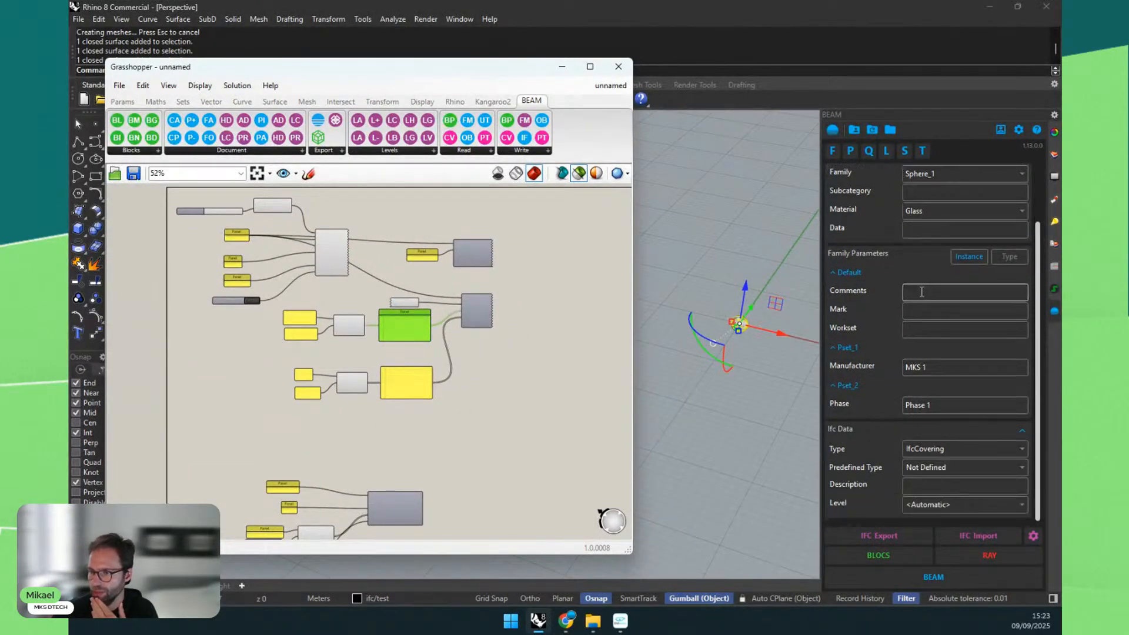
{"action": "scroll", "coordinate": [929, 421], "scroll_direction": "up", "scroll_amount": 3}
{"action": "scroll", "coordinate": [941, 418], "scroll_direction": "down", "scroll_amount": 2}
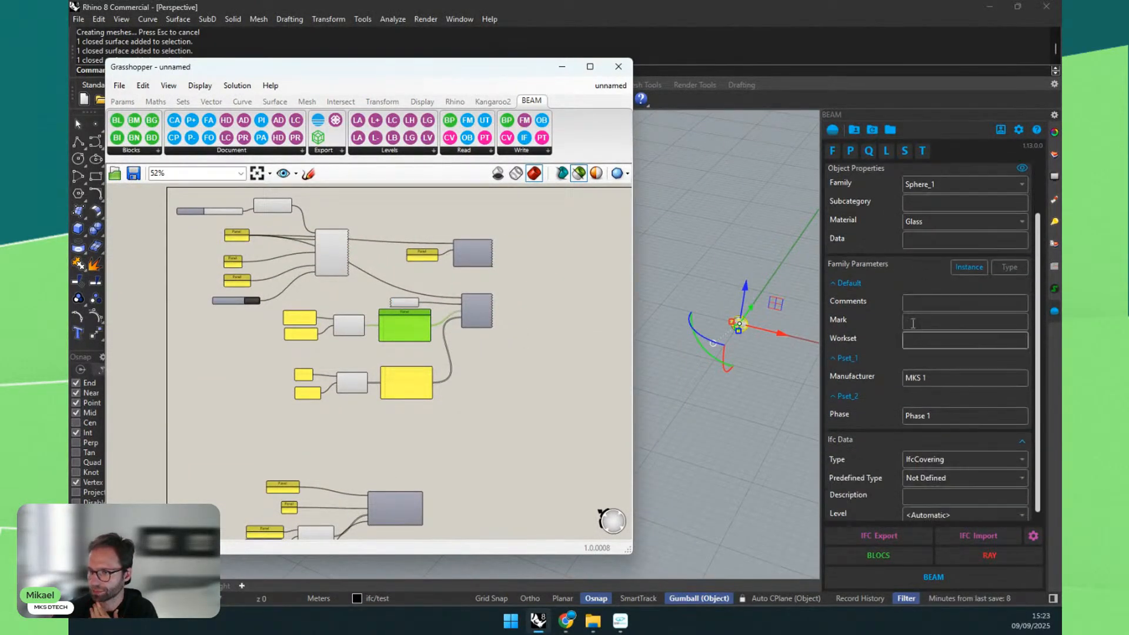
{"action": "scroll", "coordinate": [906, 353], "scroll_direction": "up", "scroll_amount": 2}
{"action": "scroll", "coordinate": [358, 359], "scroll_direction": "up", "scroll_amount": 4}
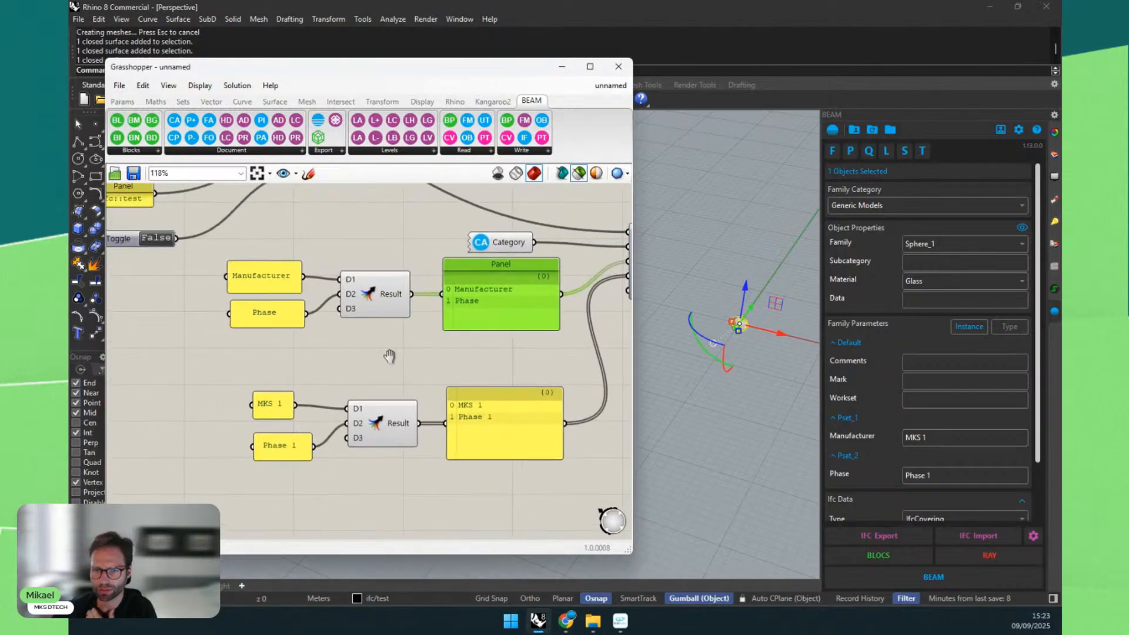
{"action": "left_click", "coordinate": [257, 313]}
{"action": "left_click_drag", "start_coordinate": [257, 314], "coordinate": [269, 349], "text": "alt"}
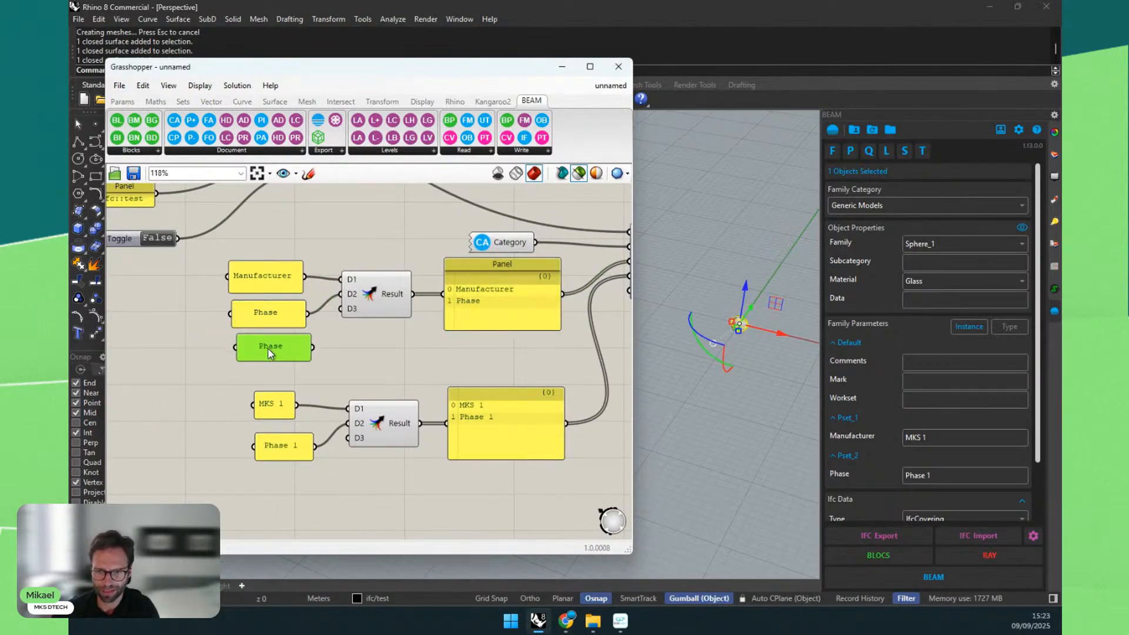
{"action": "double_click", "coordinate": [268, 348]}
{"action": "type", "text": "Comment"}
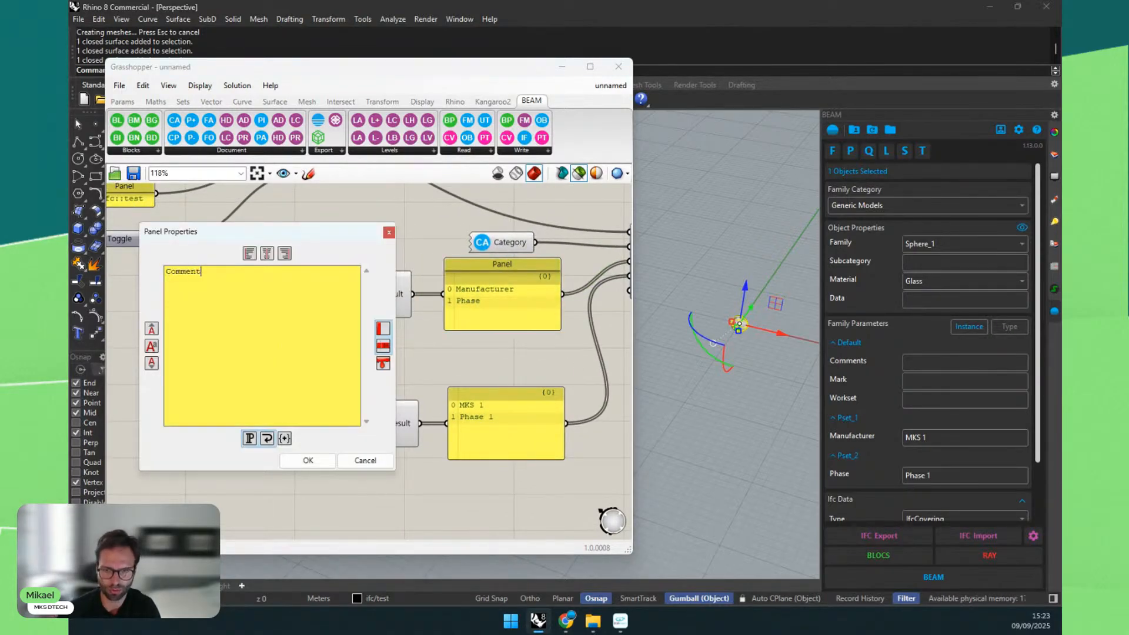
{"action": "type", "text": "s"}
{"action": "left_click", "coordinate": [307, 461]}
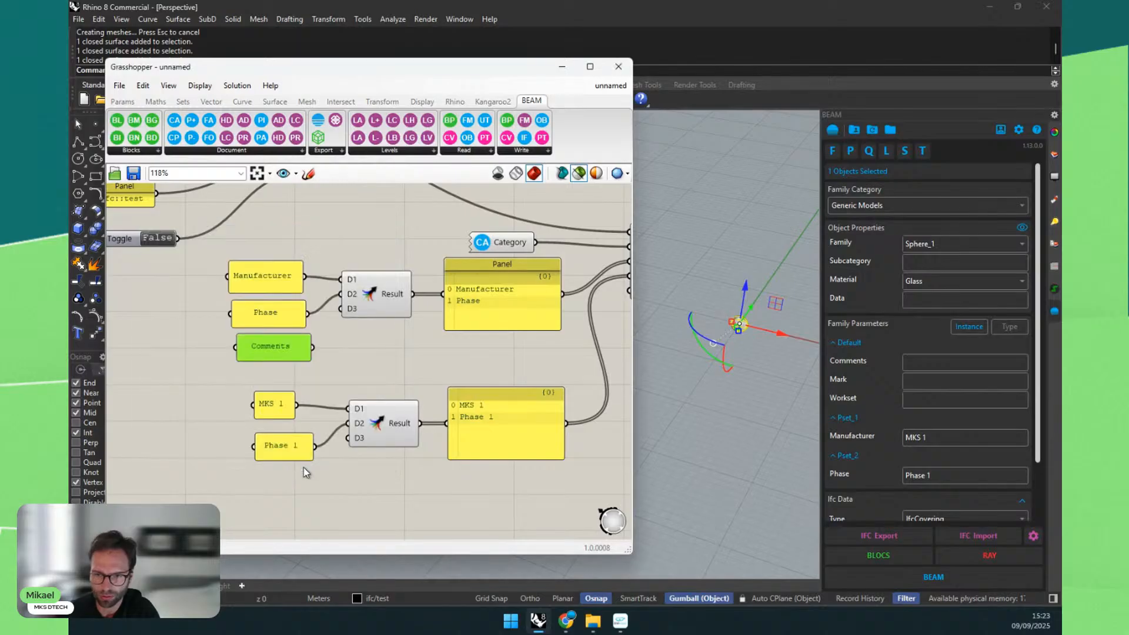
Step: Add a panel containing "comment 1" below the Phase 1 value panel
{"action": "double_click", "coordinate": [264, 503]}
{"action": "type", "text": "//c"}
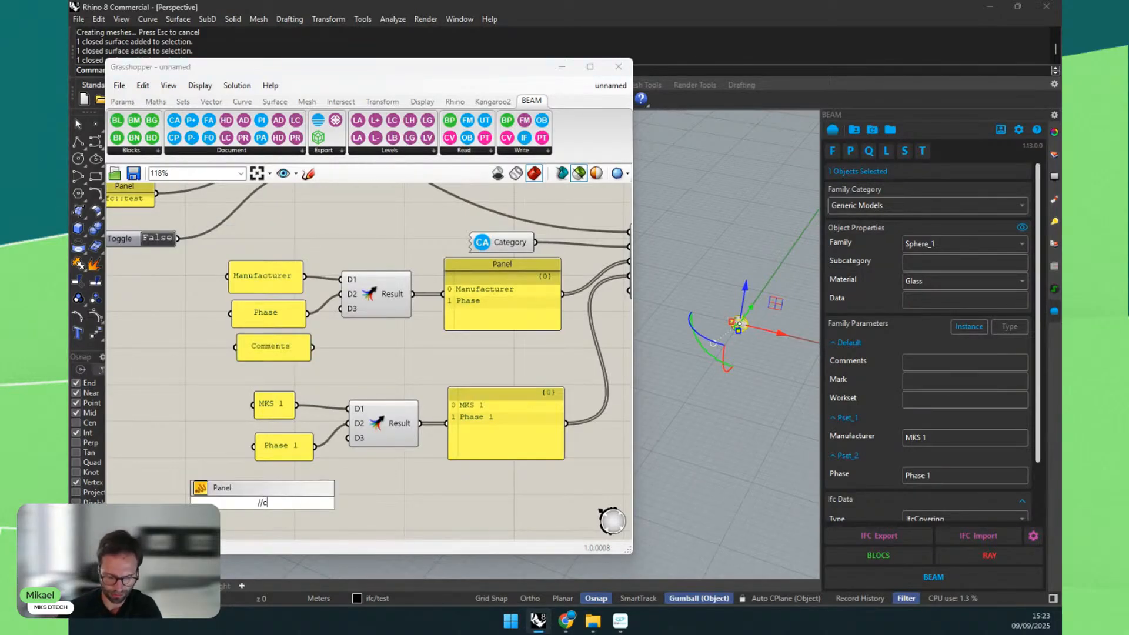
{"action": "type", "text": "omment 1"}
{"action": "key", "text": "Return"}
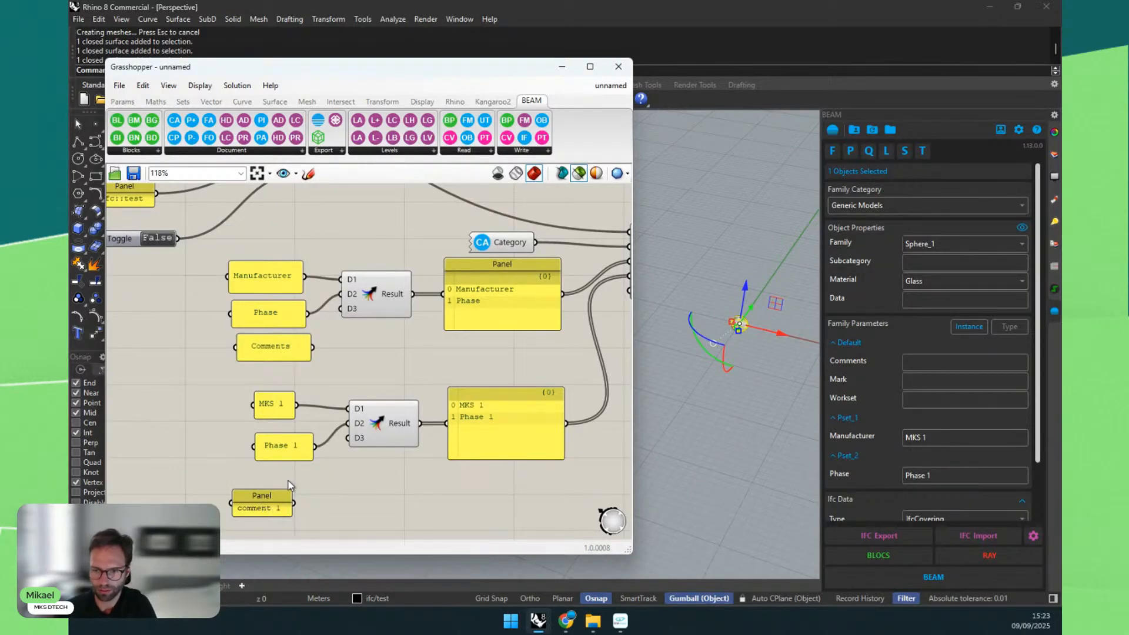
Step: Connect the Comments panel to D3 of the names Merge and the comment 1 panel to D3 of the values Merge
{"action": "left_click_drag", "start_coordinate": [312, 347], "coordinate": [343, 309]}
{"action": "scroll", "coordinate": [352, 323], "scroll_direction": "down", "scroll_amount": 3}
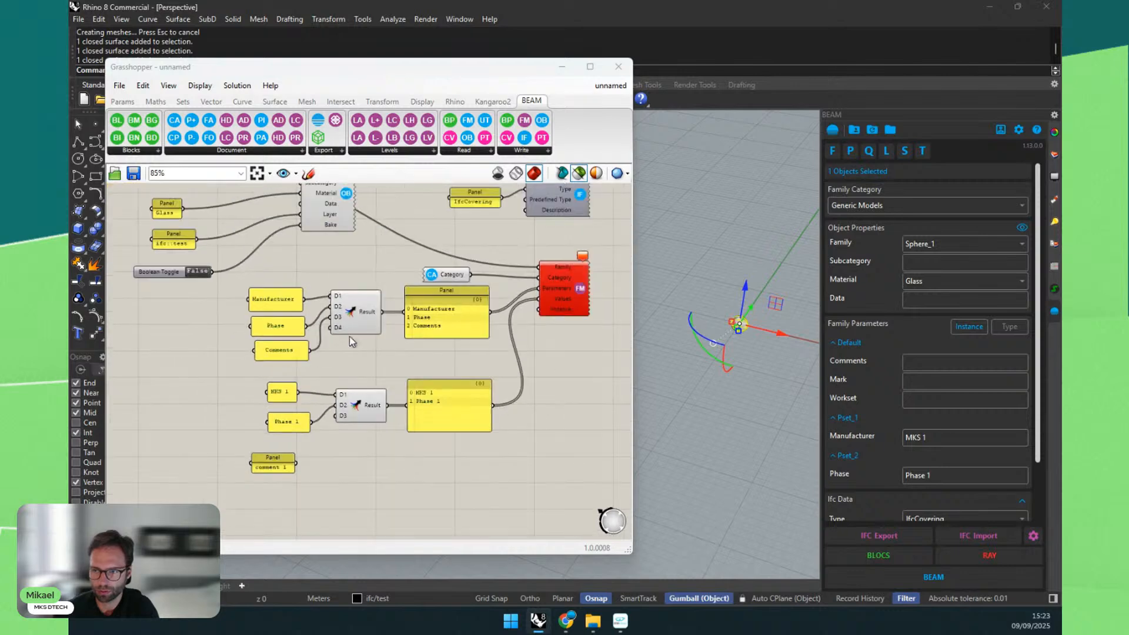
{"action": "mouse_move", "coordinate": [587, 261]}
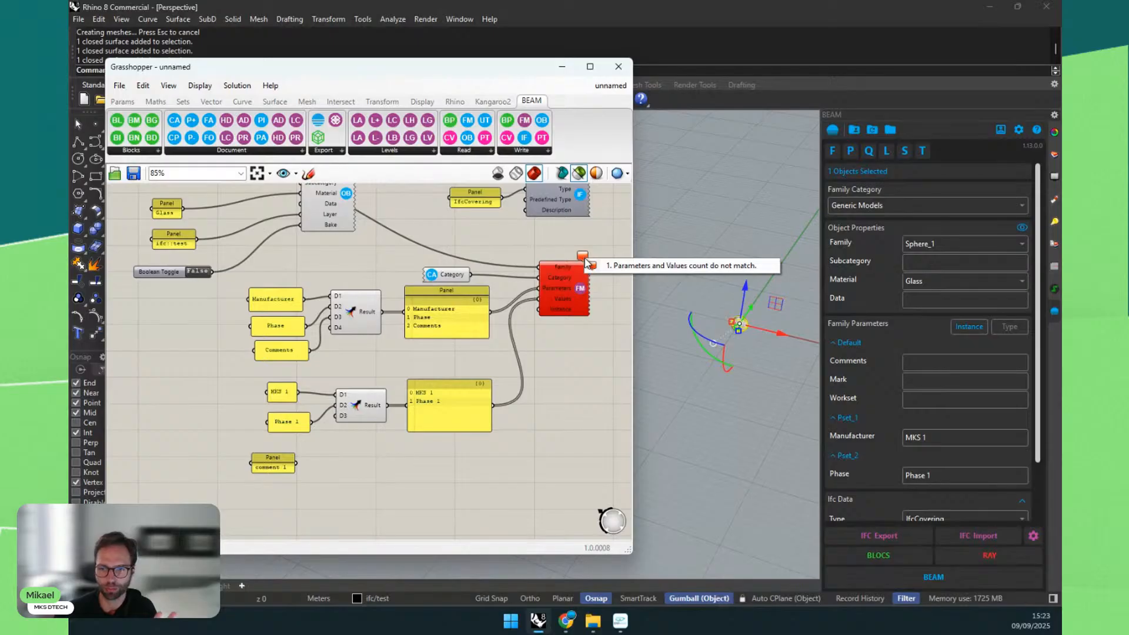
{"action": "left_click_drag", "start_coordinate": [297, 464], "coordinate": [305, 456]}
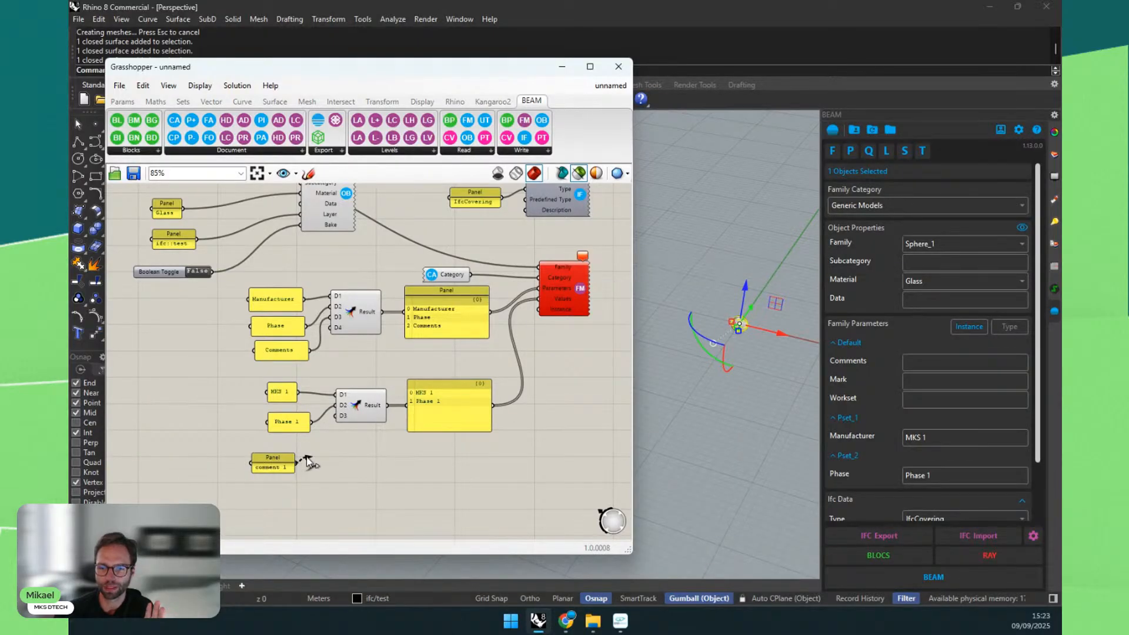
{"action": "left_click_drag", "start_coordinate": [334, 420], "coordinate": [335, 417]}
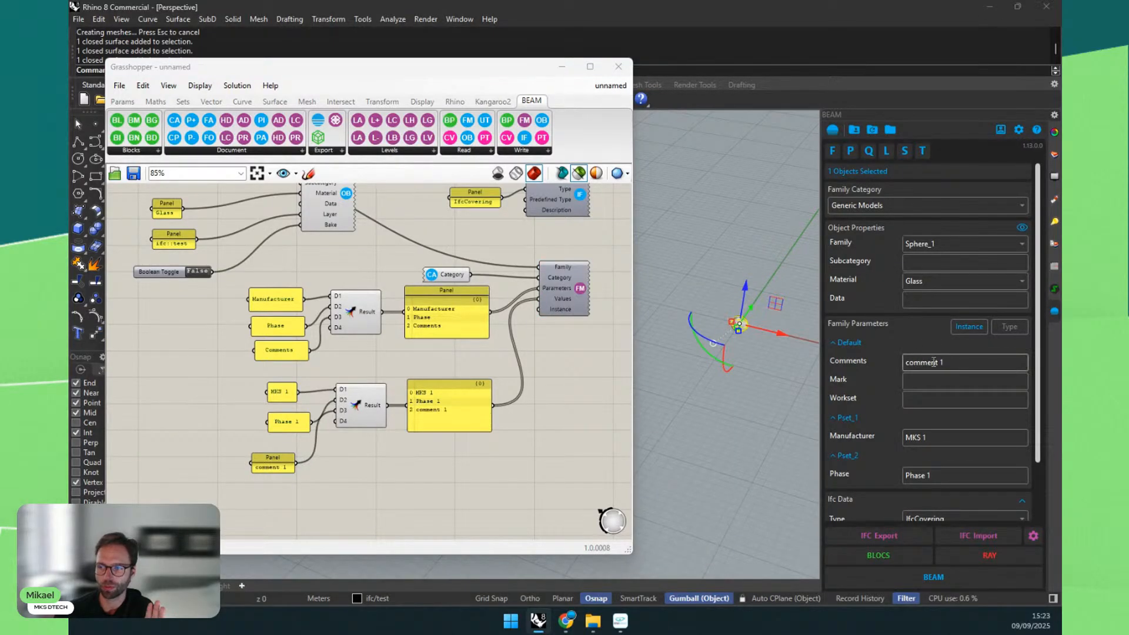
Step: Change the text of the panel feeding the Comments value to "comment 2"
{"action": "double_click", "coordinate": [274, 464]}
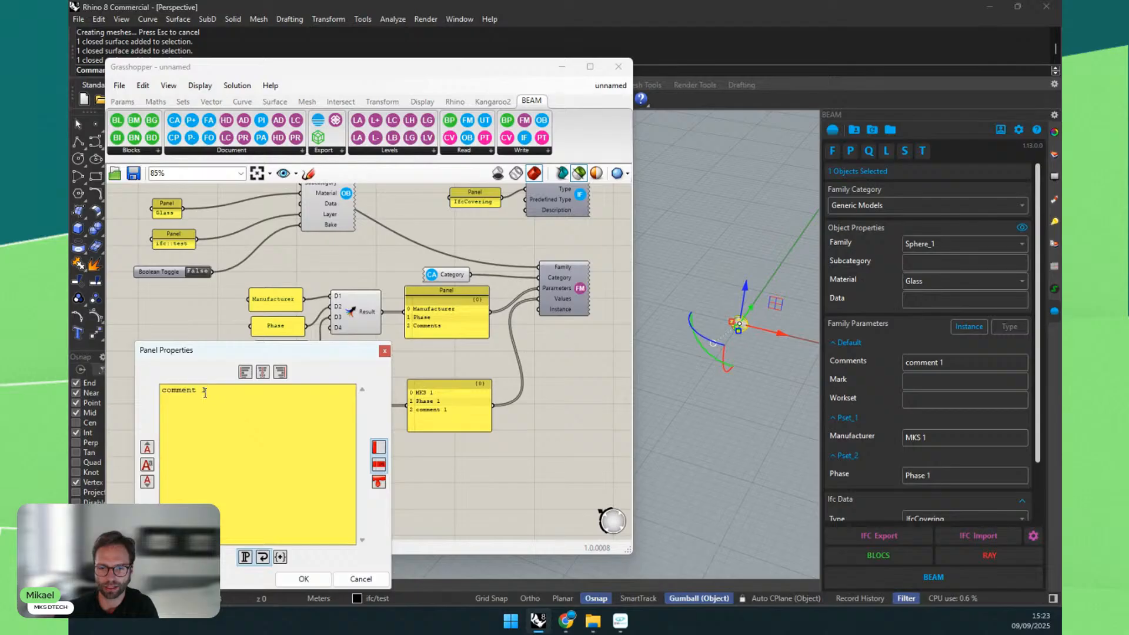
{"action": "key", "text": "BackSpace"}
{"action": "type", "text": "2"}
{"action": "left_click", "coordinate": [296, 578]}
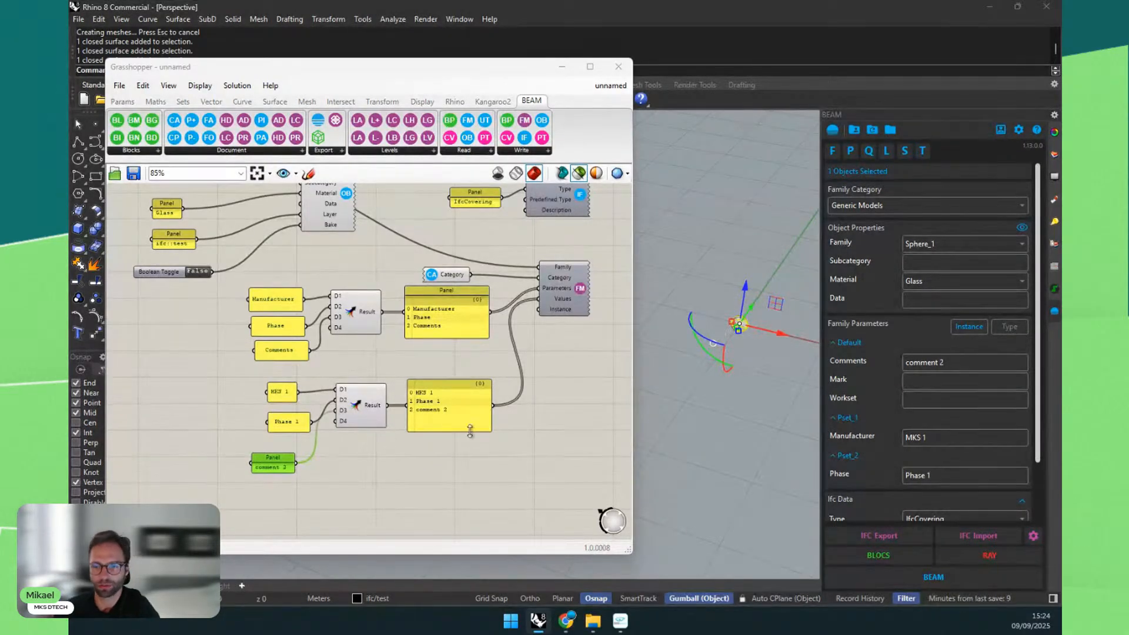
Step: Place a Create or Edit Level component in the empty canvas area beyond the existing family components
{"action": "scroll", "coordinate": [265, 349], "scroll_direction": "down", "scroll_amount": 4}
{"action": "right_click_drag", "start_coordinate": [315, 428], "coordinate": [359, 271]}
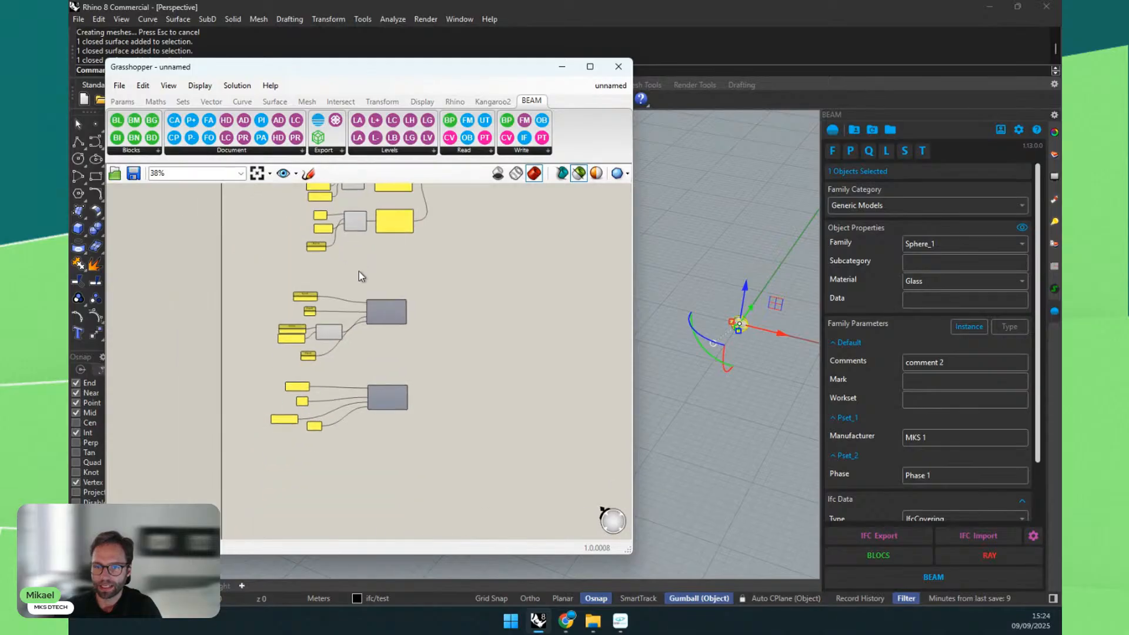
{"action": "scroll", "coordinate": [377, 312], "scroll_direction": "up", "scroll_amount": 1}
{"action": "right_click_drag", "start_coordinate": [410, 237], "coordinate": [350, 470]}
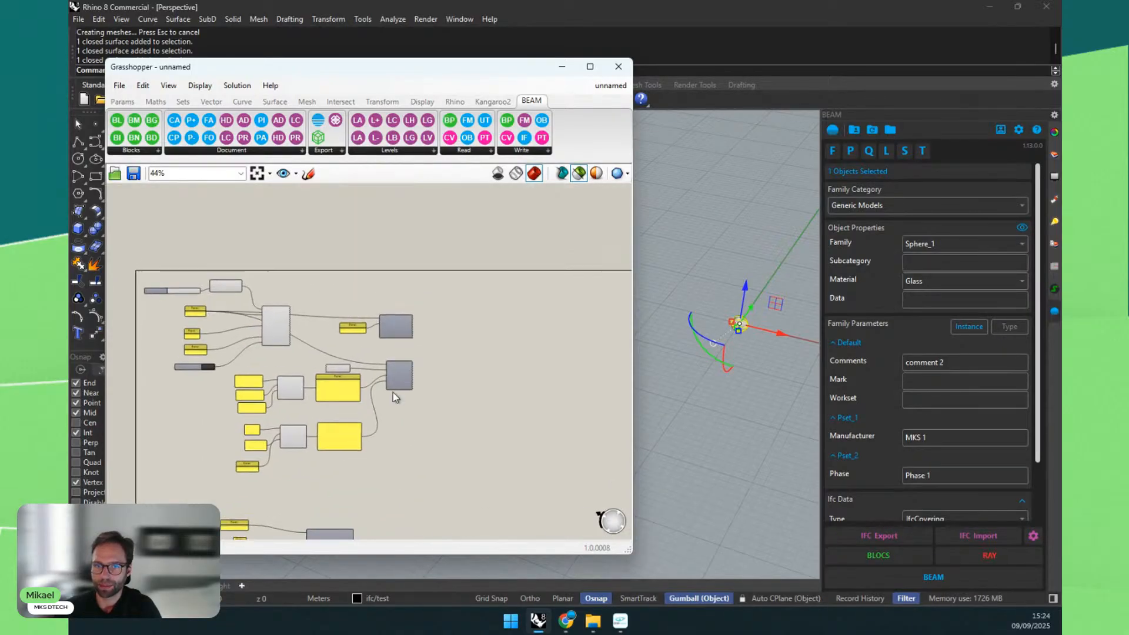
{"action": "right_click_drag", "start_coordinate": [520, 321], "coordinate": [383, 280]}
{"action": "scroll", "coordinate": [394, 276], "scroll_direction": "up", "scroll_amount": 5}
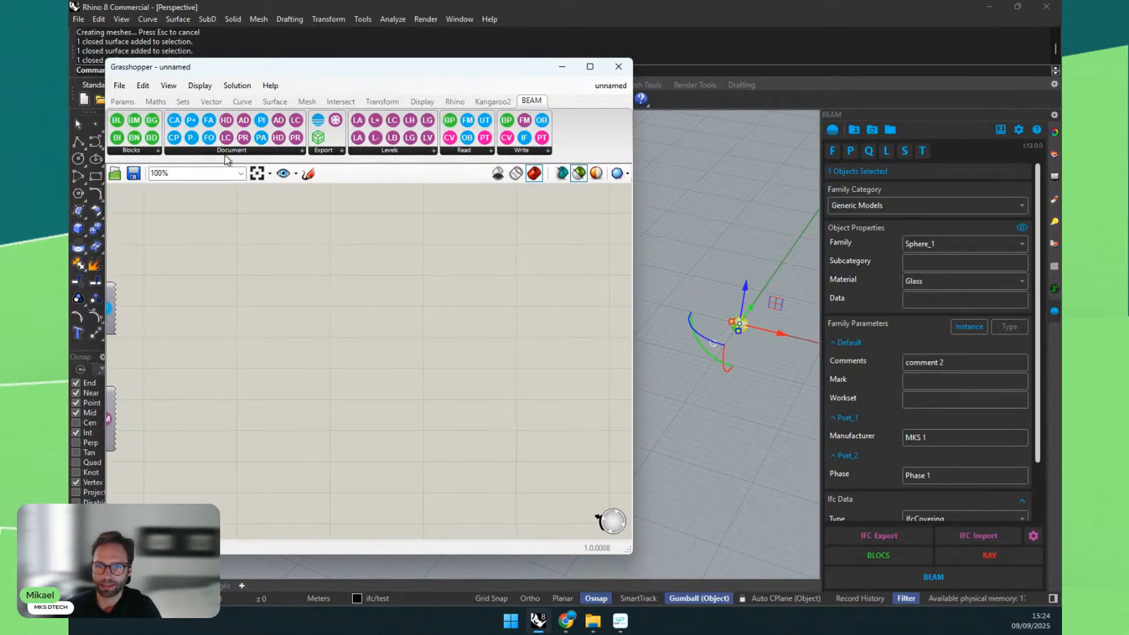
{"action": "mouse_move", "coordinate": [354, 78]}
{"action": "left_mouse_down"}
{"action": "mouse_move", "coordinate": [102, 79]}
{"action": "mouse_move", "coordinate": [378, 105]}
{"action": "mouse_move", "coordinate": [350, 84]}
{"action": "left_mouse_up"}
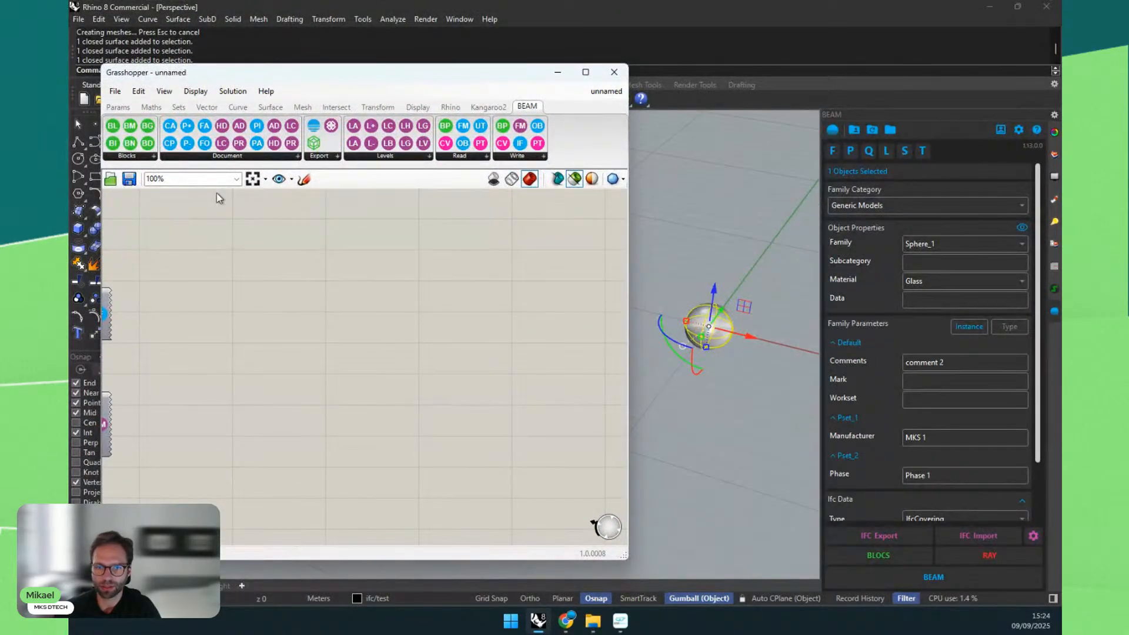
{"action": "left_click", "coordinate": [223, 158]}
{"action": "left_click", "coordinate": [369, 155]}
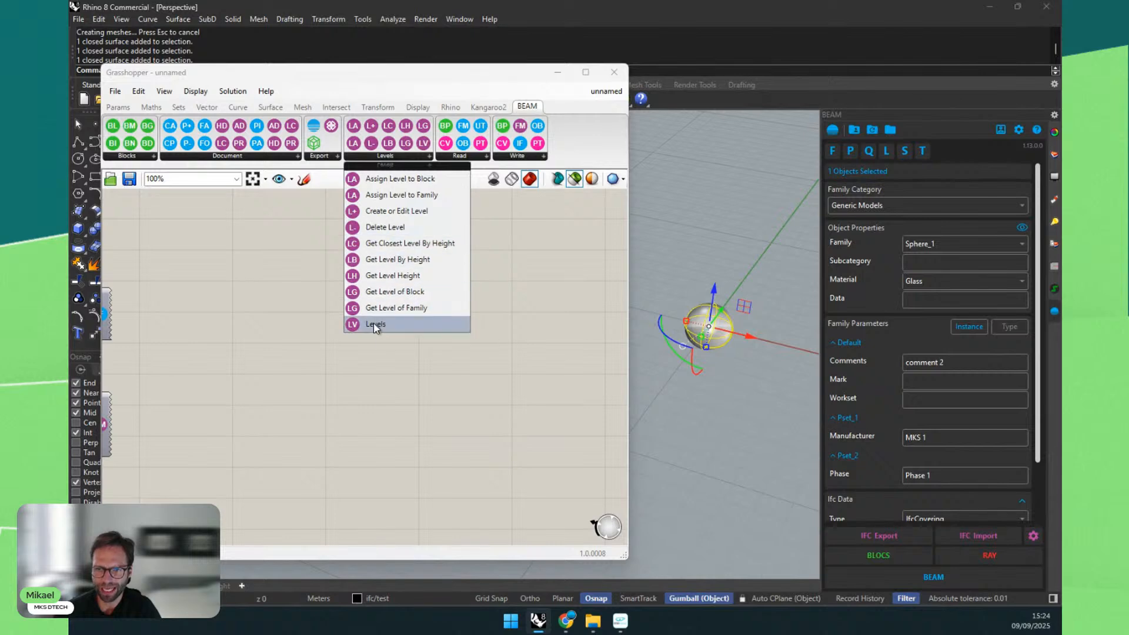
{"action": "left_click", "coordinate": [389, 214]}
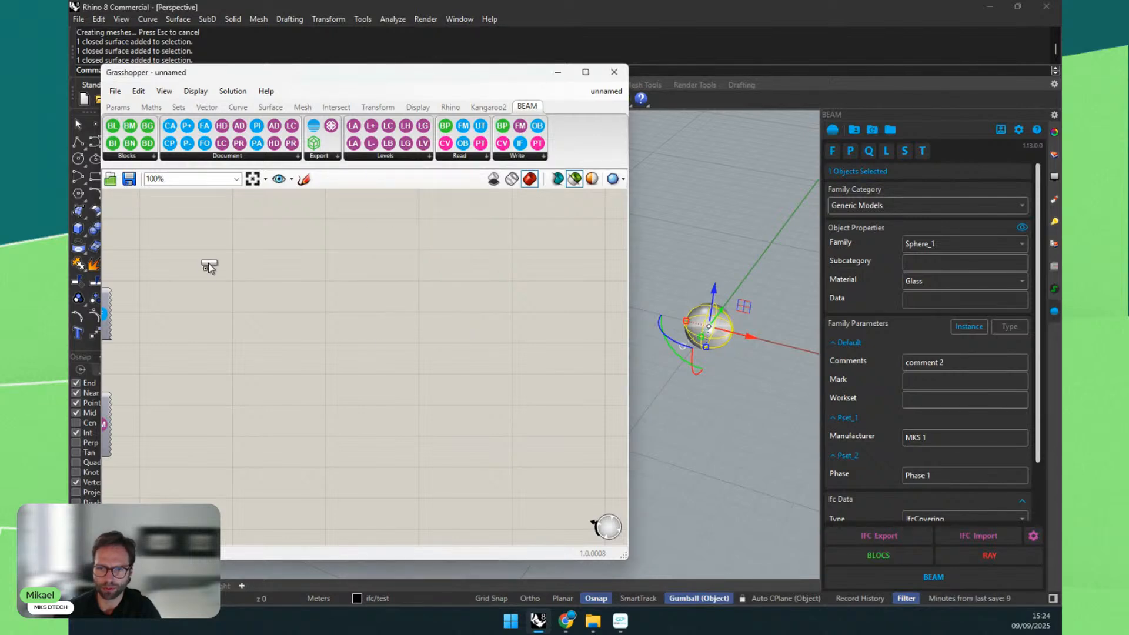
{"action": "left_click", "coordinate": [213, 275]}
Step: Add a panel containing "Level 1" beside the Create or Edit Level component
{"action": "scroll", "coordinate": [235, 277], "scroll_direction": "up", "scroll_amount": 4}
{"action": "double_click", "coordinate": [231, 259]}
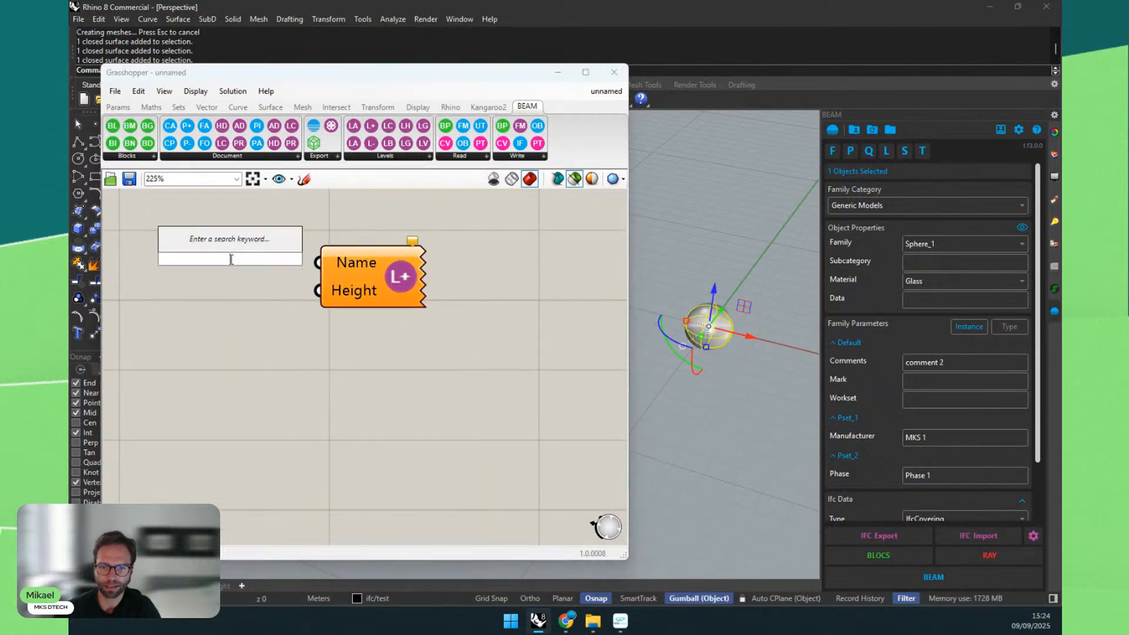
{"action": "type", "text": "//Level 1"}
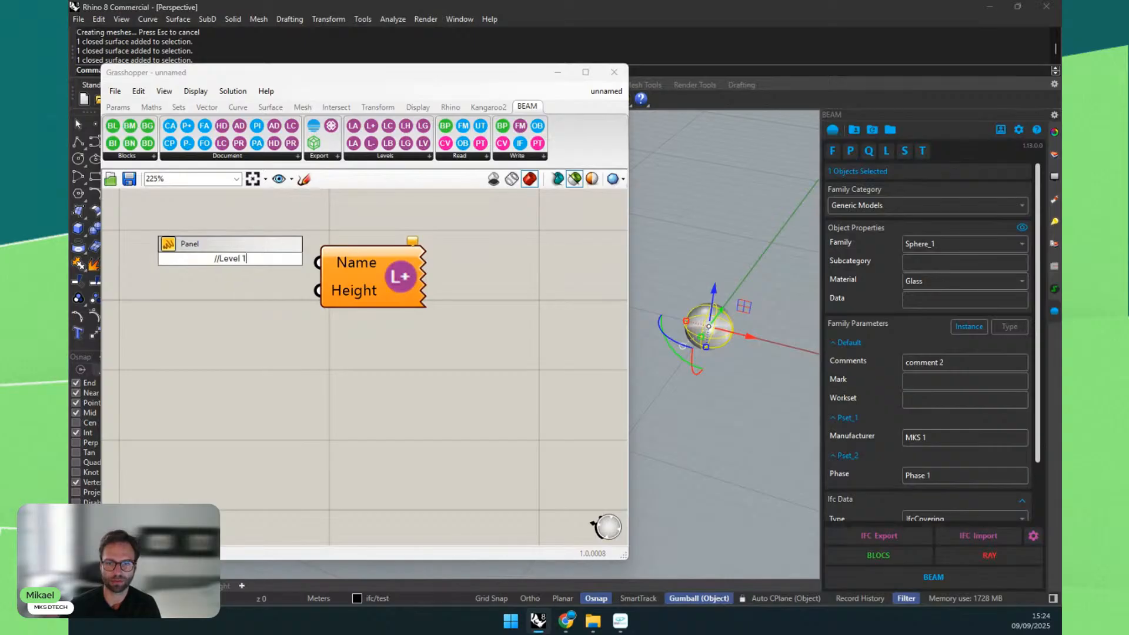
{"action": "key", "text": "Return"}
Step: Place a copy of the Level 1 panel below the original and set its content to 2
{"action": "left_click", "coordinate": [203, 239]}
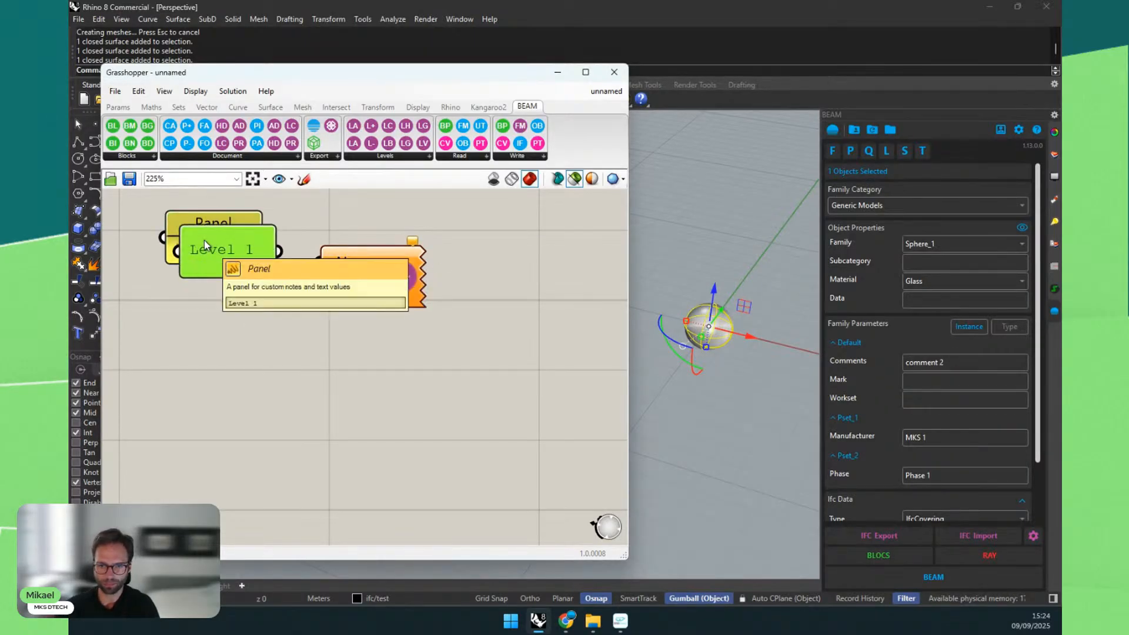
{"action": "left_click_drag", "start_coordinate": [231, 261], "coordinate": [222, 325]}
{"action": "double_click", "coordinate": [222, 325]}
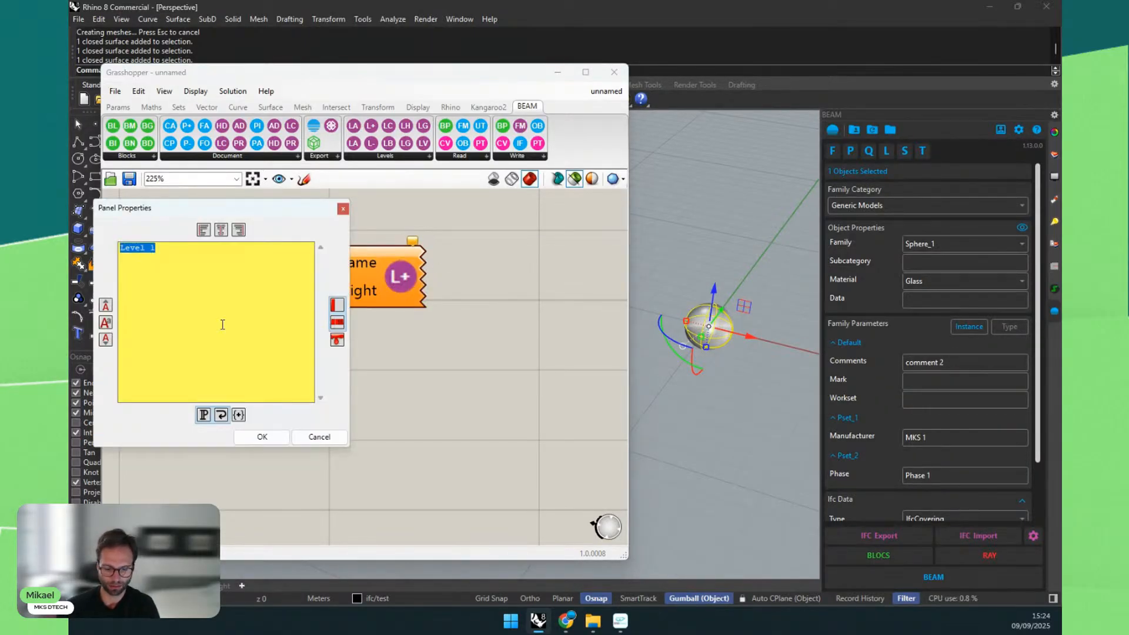
{"action": "type", "text": "200"}
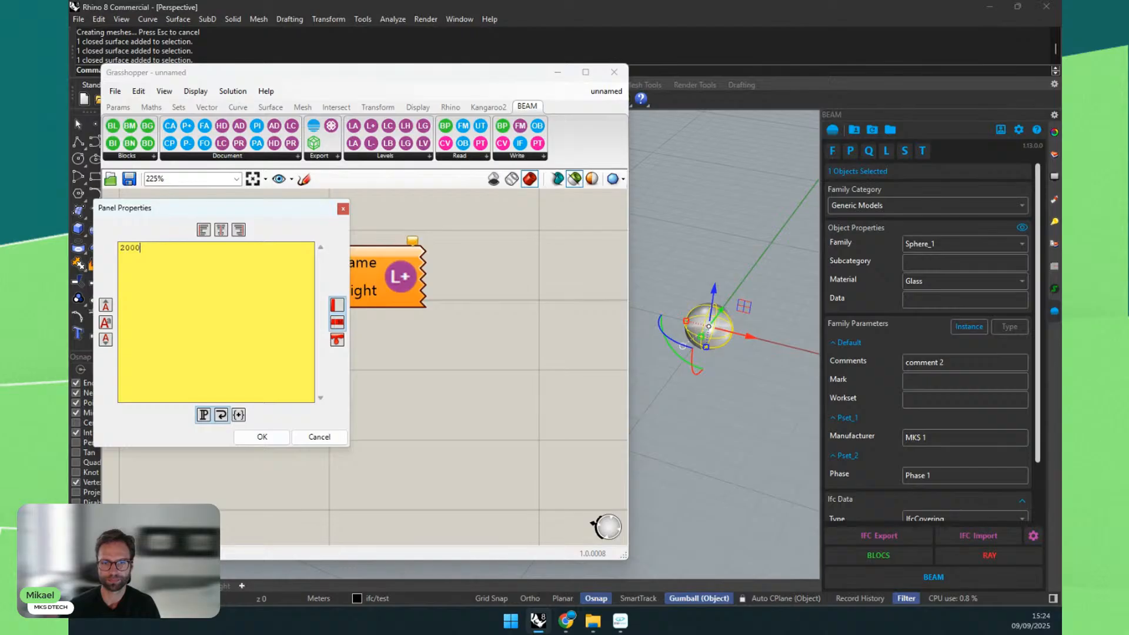
{"action": "type", "text": "0"}
{"action": "key", "text": "Return"}
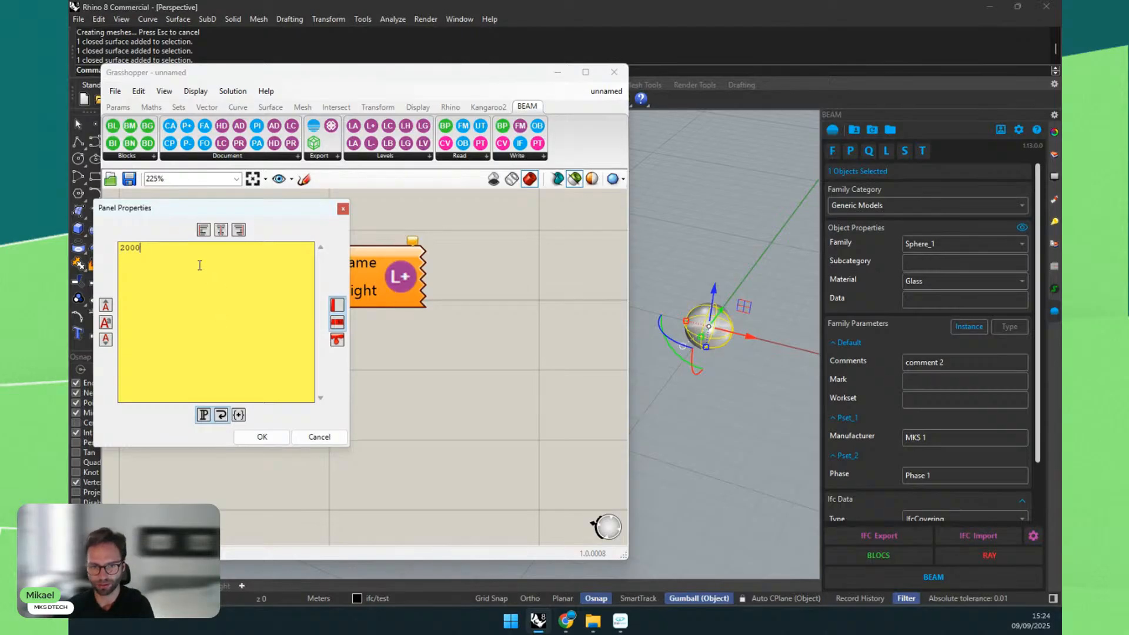
{"action": "key", "text": "ctrl+a"}
{"action": "type", "text": "2"}
{"action": "left_click", "coordinate": [262, 436]}
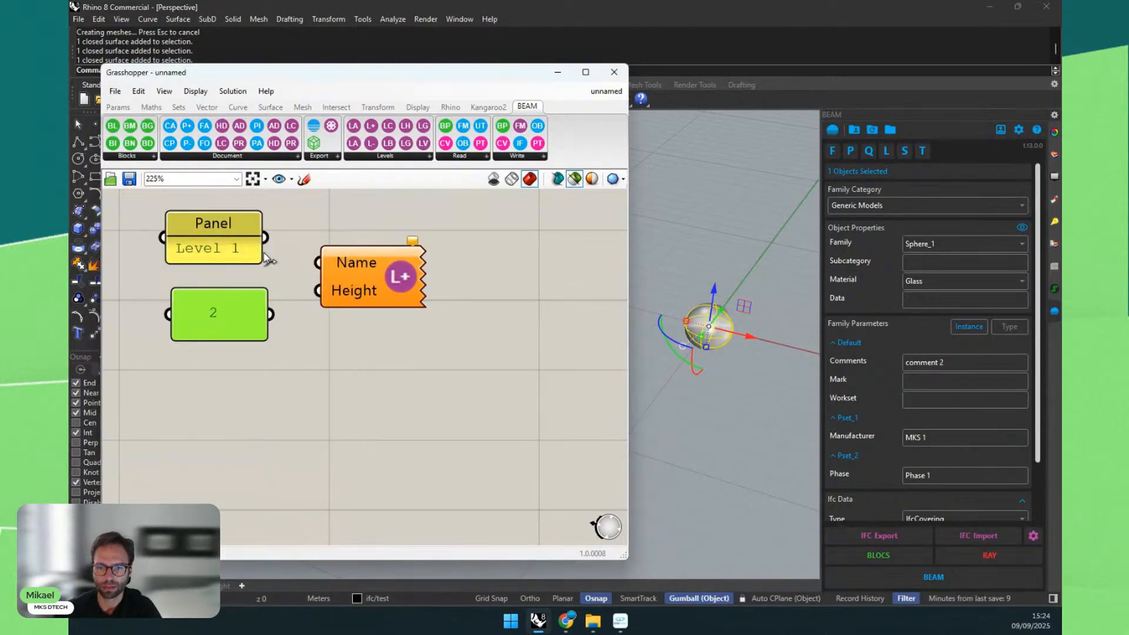
Step: Connect the Level 1 panel to Name and the number panel to Height, and check the document's level list
{"action": "left_click_drag", "start_coordinate": [265, 238], "coordinate": [318, 262]}
{"action": "left_click_drag", "start_coordinate": [270, 314], "coordinate": [318, 291]}
{"action": "left_click", "coordinate": [369, 357]}
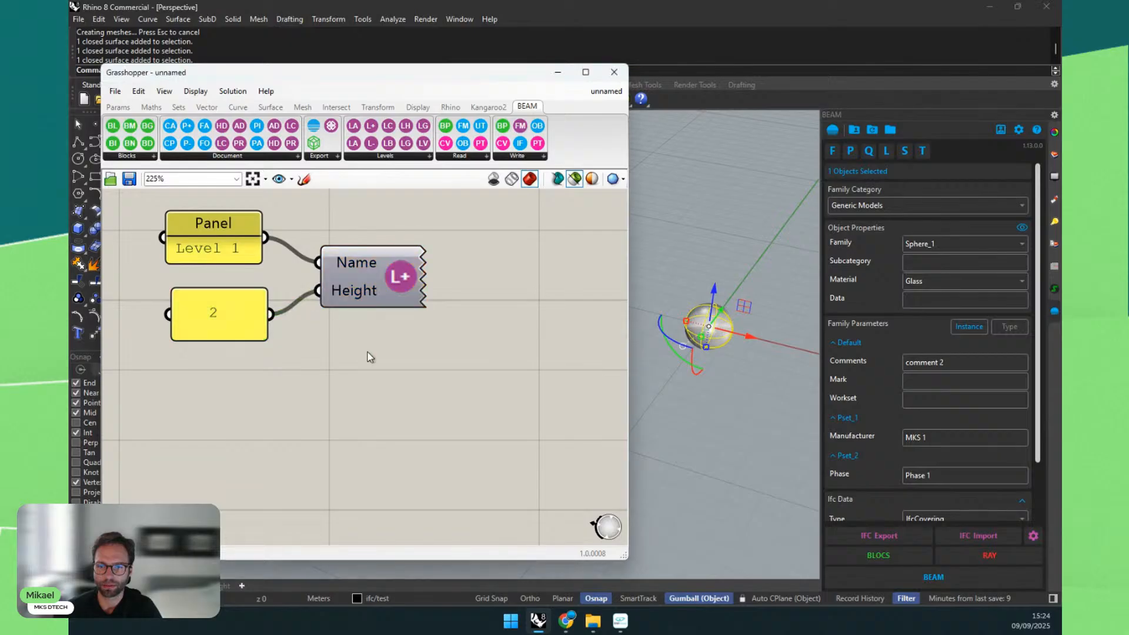
{"action": "left_click", "coordinate": [886, 150]}
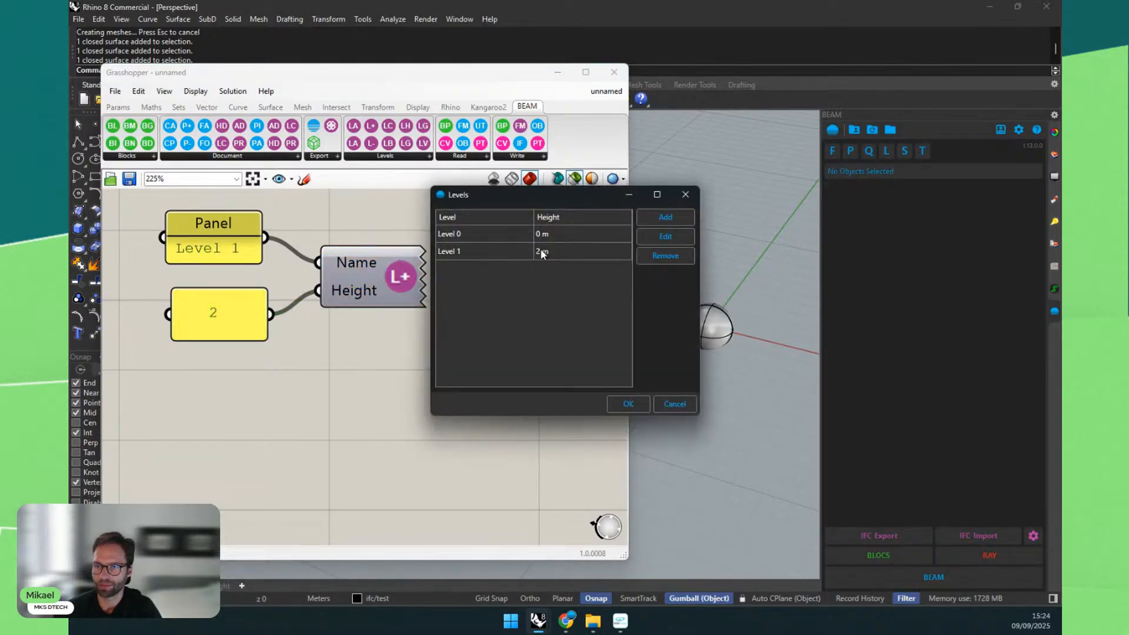
{"action": "left_click", "coordinate": [685, 194]}
Step: Set the level height panel to 3 and check Level 1's height in the document's level list
{"action": "double_click", "coordinate": [200, 316]}
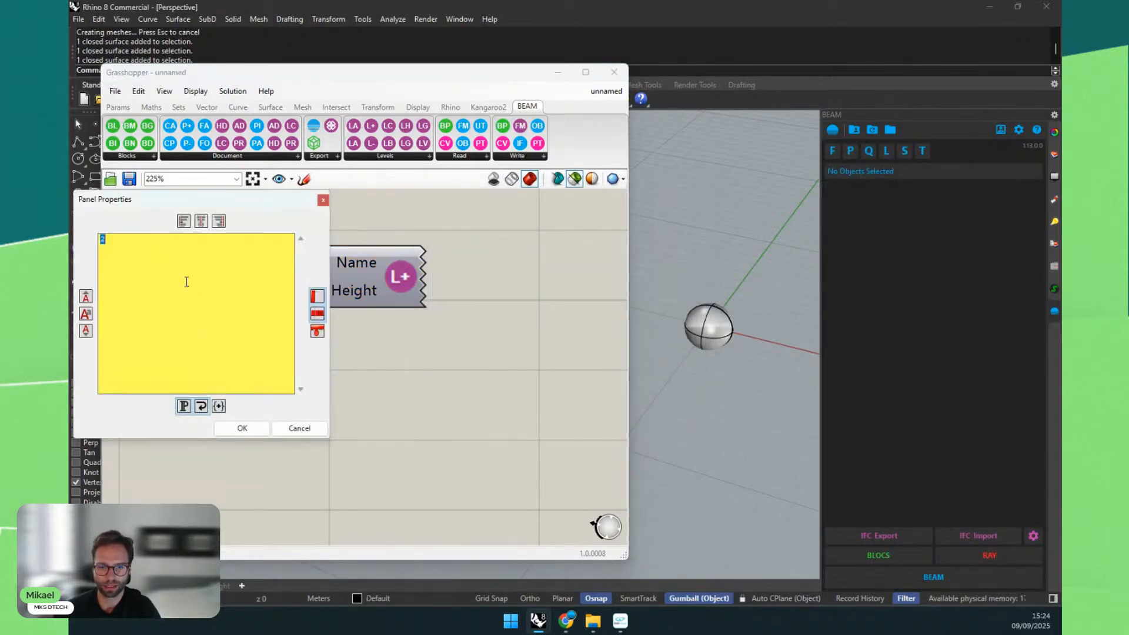
{"action": "type", "text": "3"}
{"action": "left_click", "coordinate": [241, 428]}
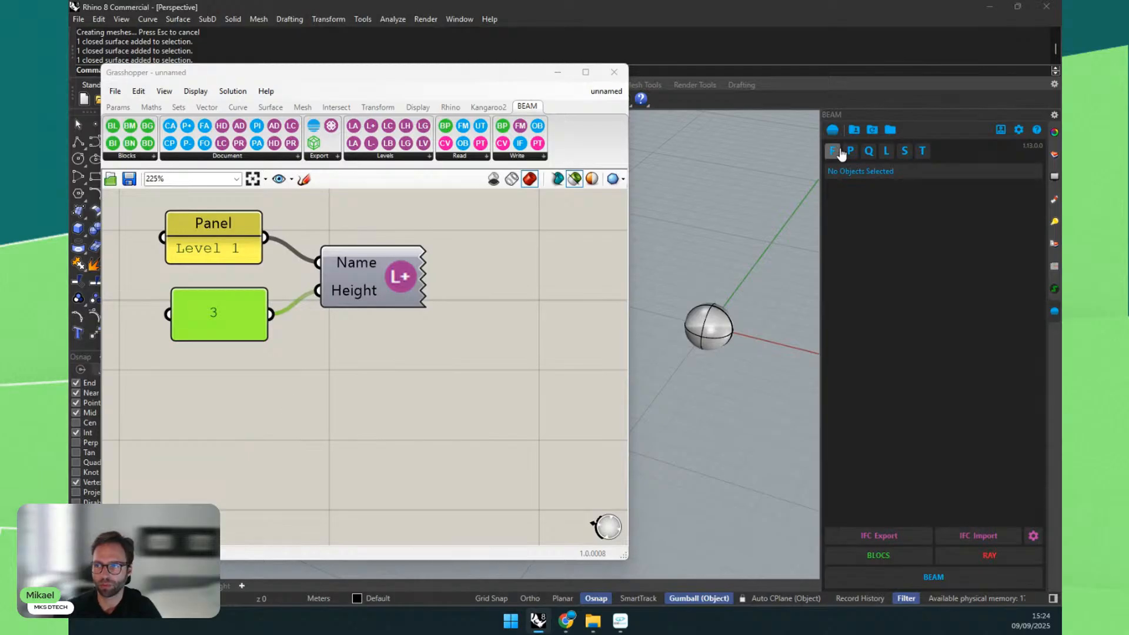
{"action": "left_click", "coordinate": [885, 152]}
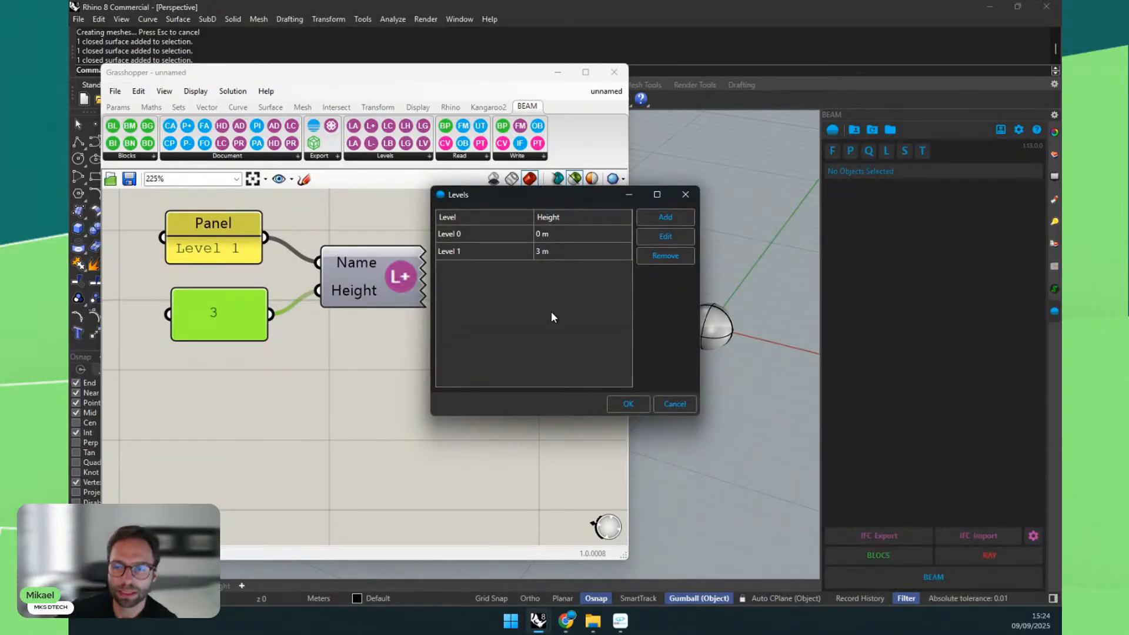
{"action": "left_click", "coordinate": [627, 404]}
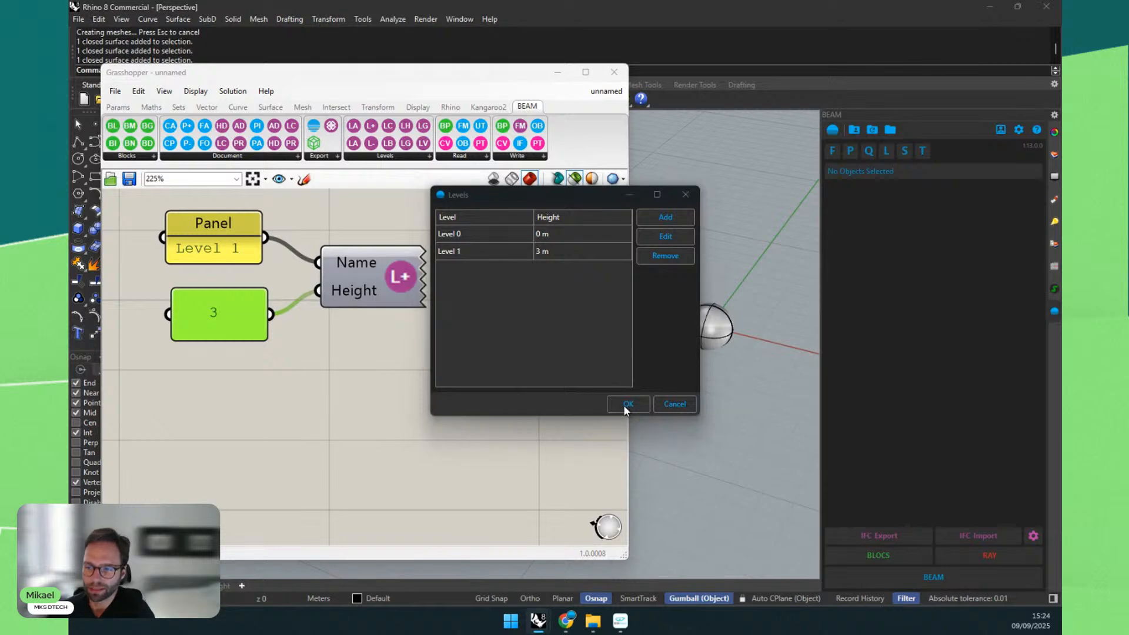
Step: Add a Levels component below the level creation setup and connect its output to a new panel
{"action": "left_click", "coordinate": [386, 156]}
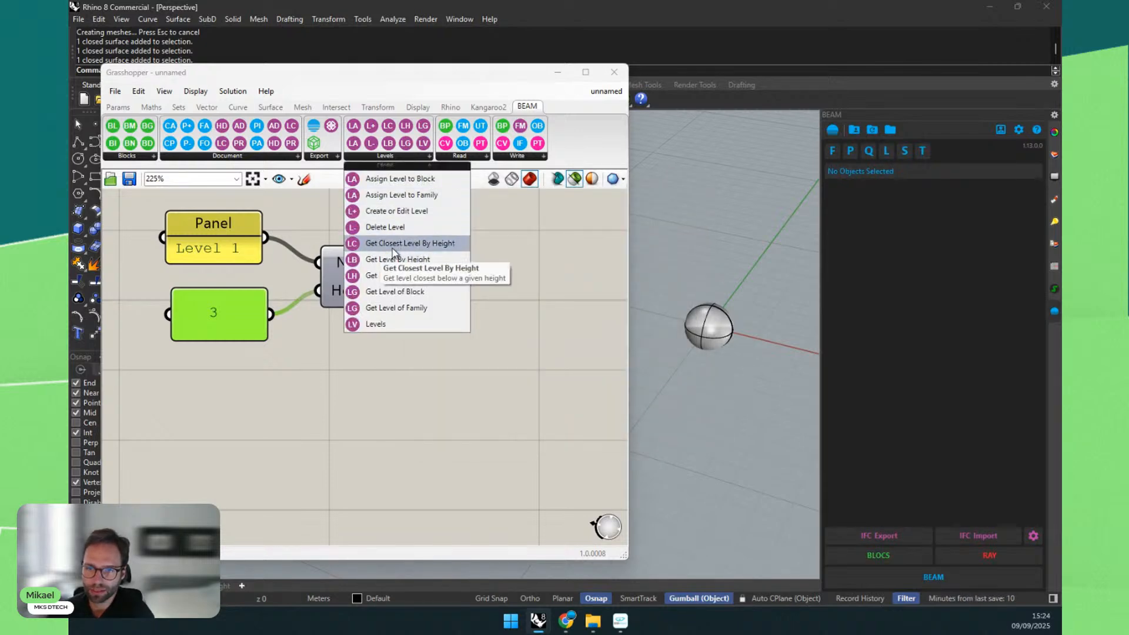
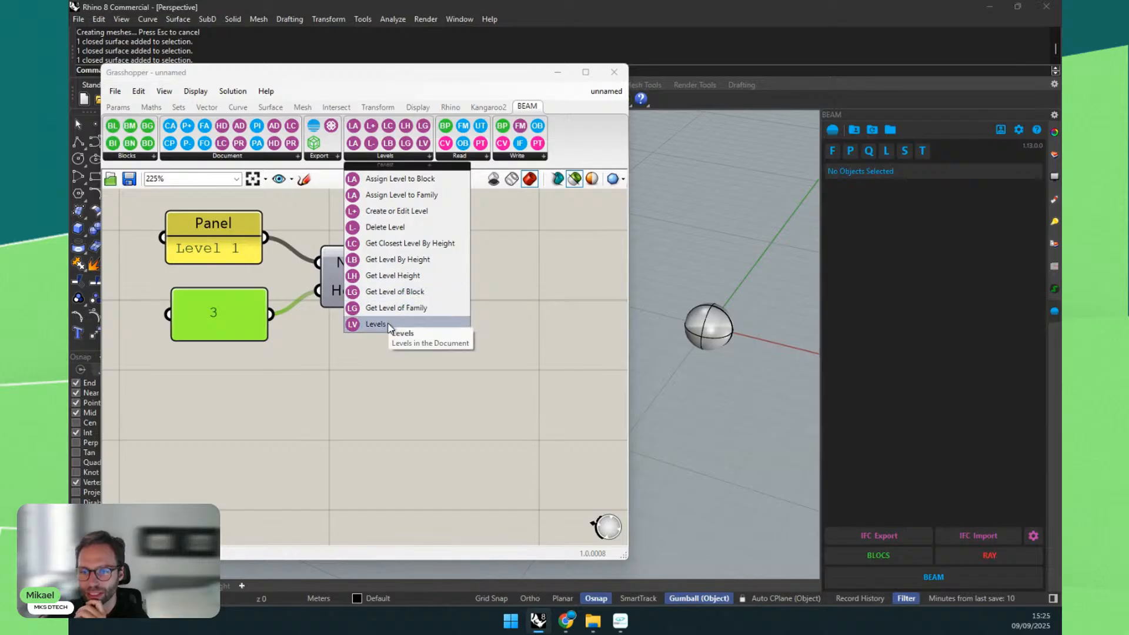
{"action": "left_click_drag", "start_coordinate": [378, 324], "coordinate": [362, 377]}
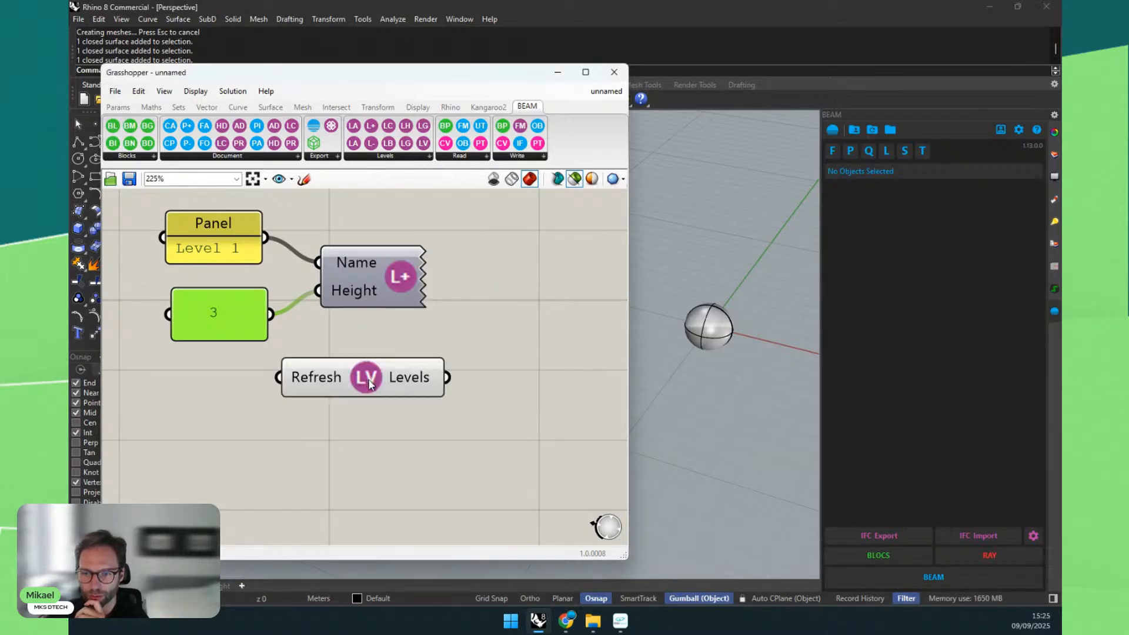
{"action": "double_click", "coordinate": [490, 382]}
{"action": "type", "text": "panel"}
{"action": "key", "text": "Return"}
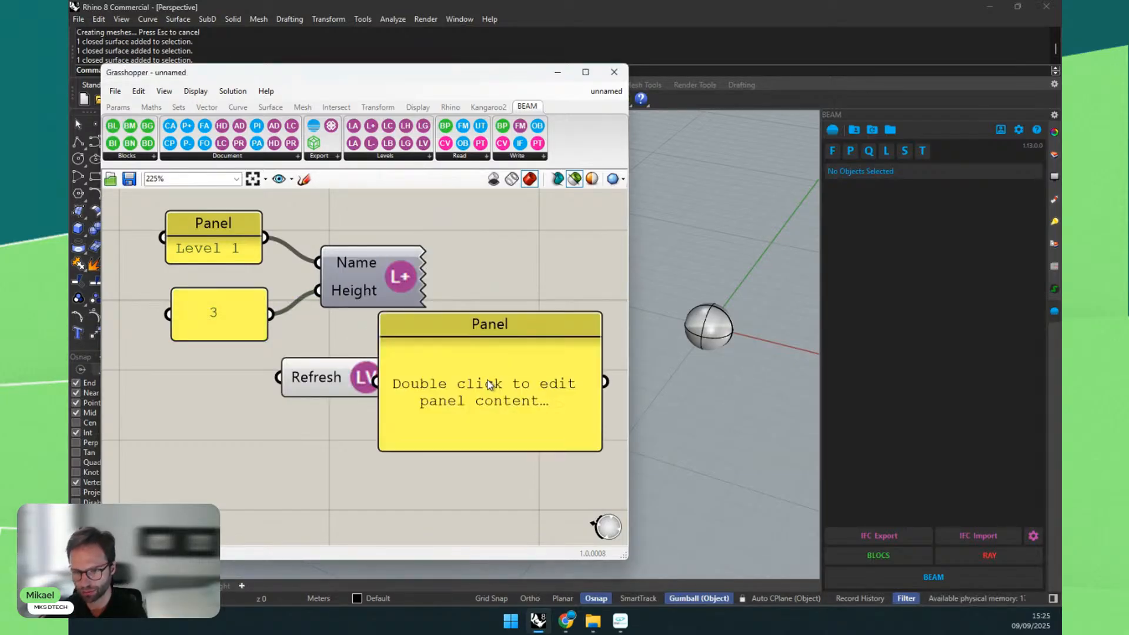
{"action": "left_click_drag", "start_coordinate": [447, 377], "coordinate": [463, 420]}
{"action": "scroll", "coordinate": [436, 376], "scroll_direction": "down", "scroll_amount": 3}
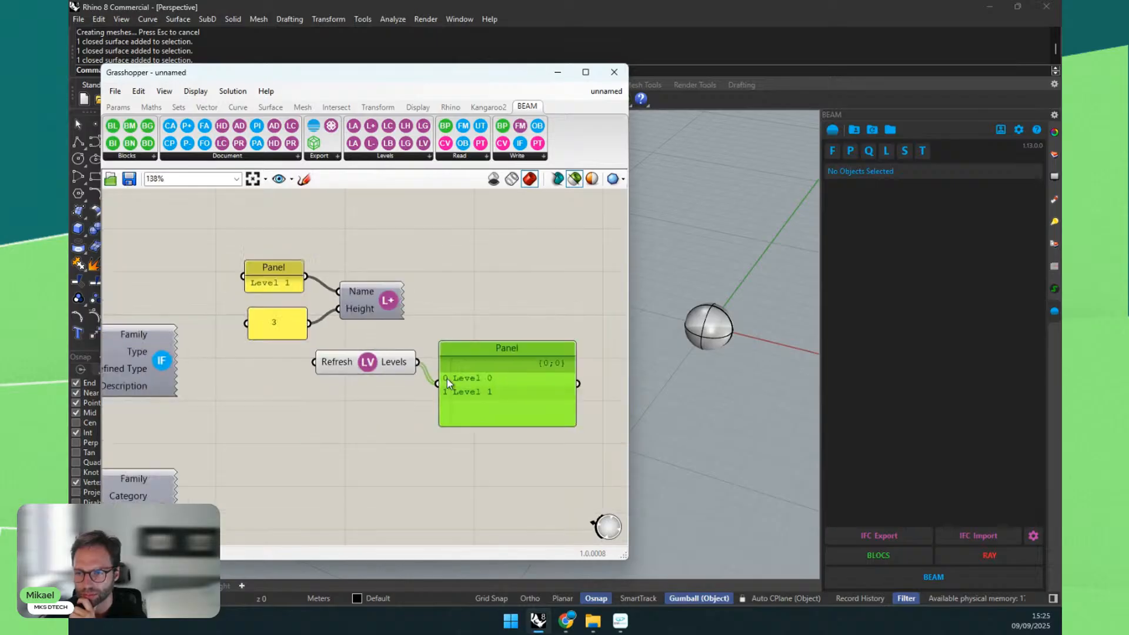
Step: Delete the Levels component and the panel connected to it
{"action": "left_click", "coordinate": [386, 371]}
{"action": "key", "text": "Delete"}
{"action": "left_click", "coordinate": [448, 364]}
{"action": "key", "text": "Delete"}
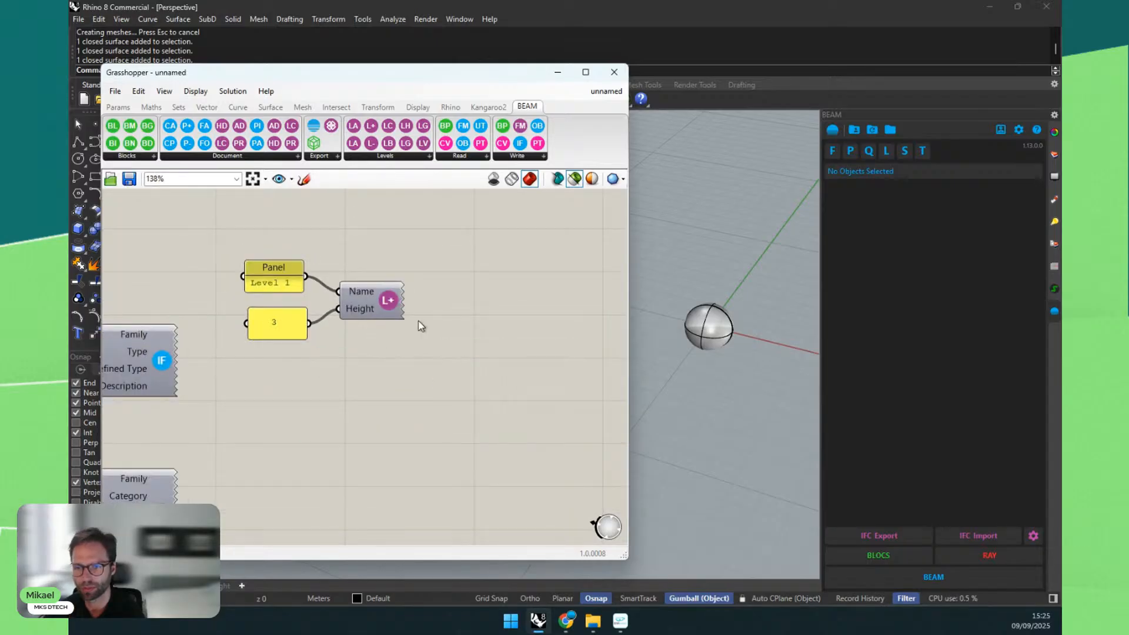
Step: Select the sphere in the viewport and examine the level assignment in its IFC data
{"action": "scroll", "coordinate": [418, 320], "scroll_direction": "down", "scroll_amount": 4}
{"action": "scroll", "coordinate": [404, 328], "scroll_direction": "up", "scroll_amount": 3}
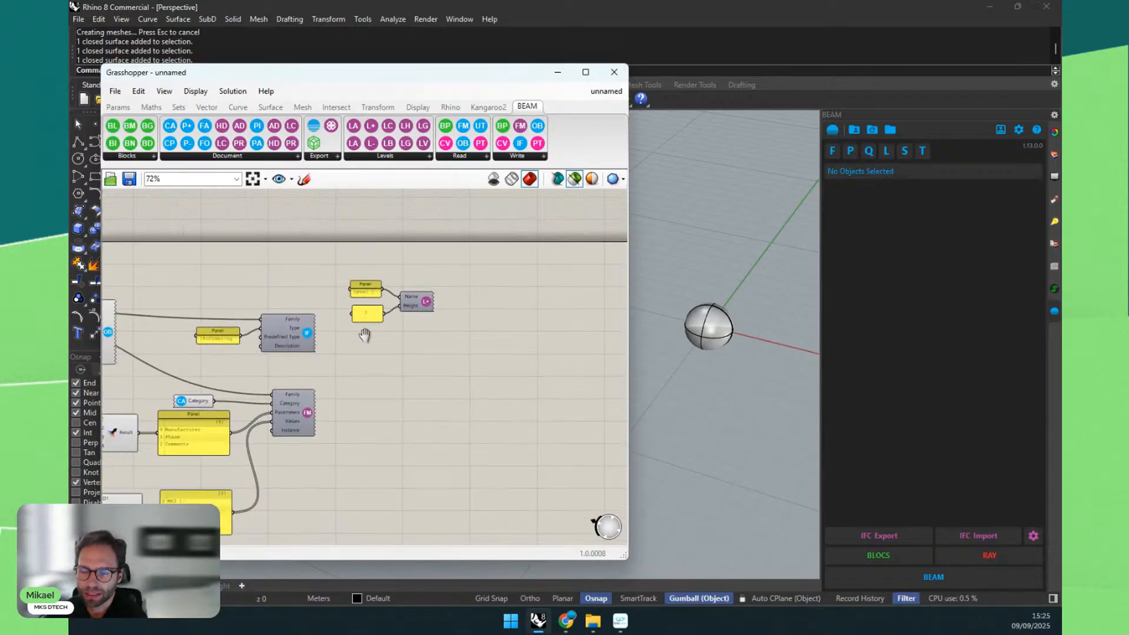
{"action": "left_click", "coordinate": [709, 327]}
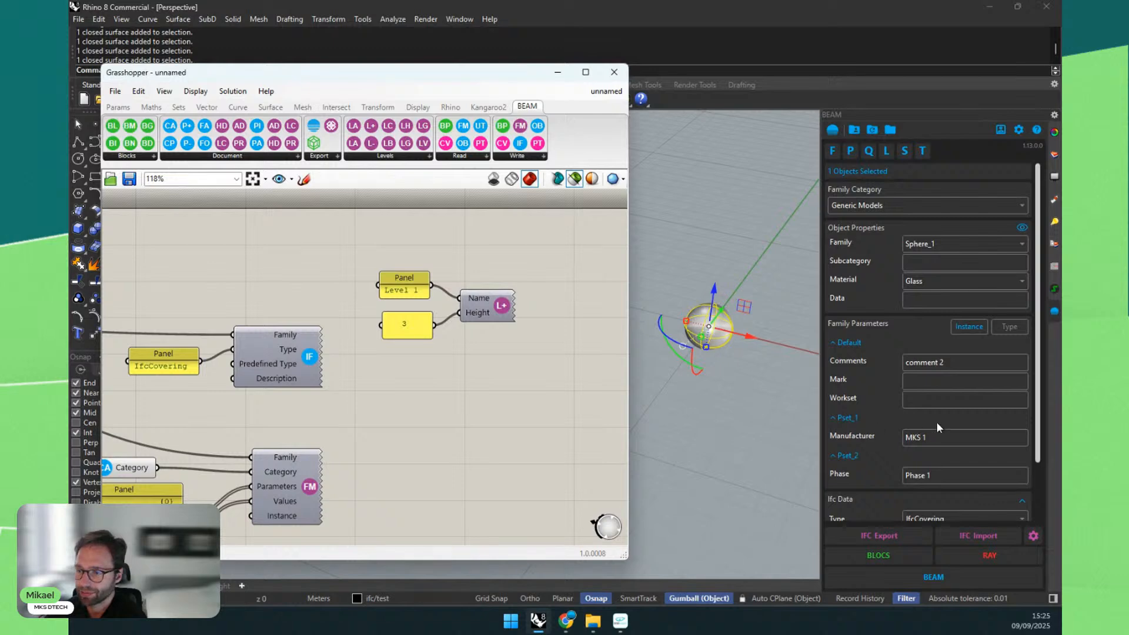
{"action": "scroll", "coordinate": [936, 422], "scroll_direction": "down", "scroll_amount": 1}
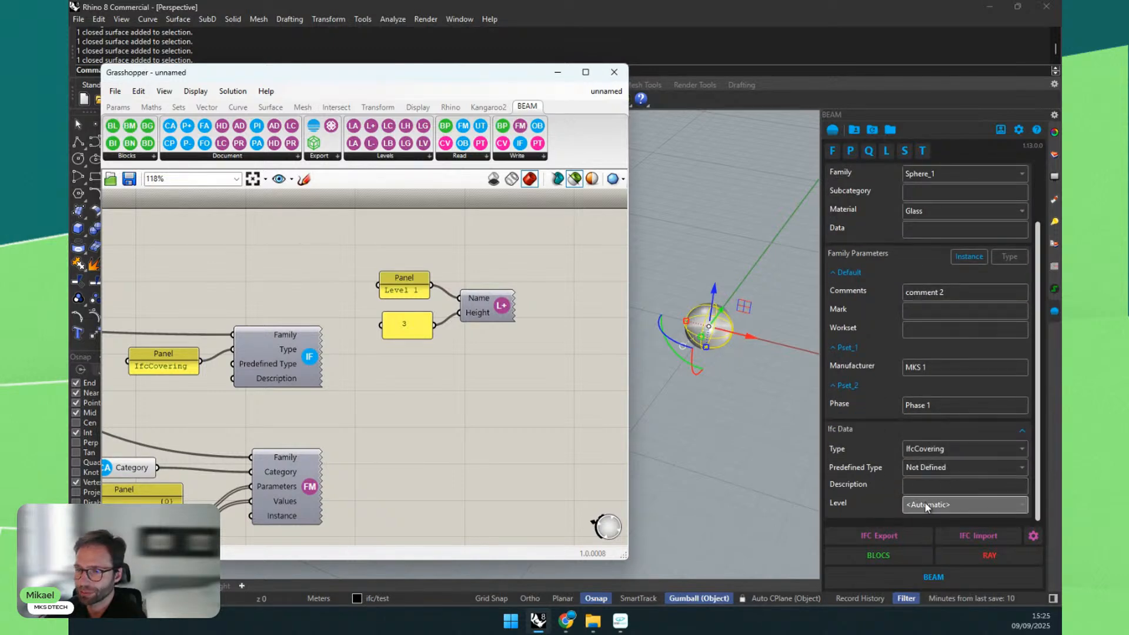
Step: Place an Assign Level to Family component and connect the Sphere_1 panel to its Family input
{"action": "right_click_drag", "start_coordinate": [152, 262], "coordinate": [360, 257]}
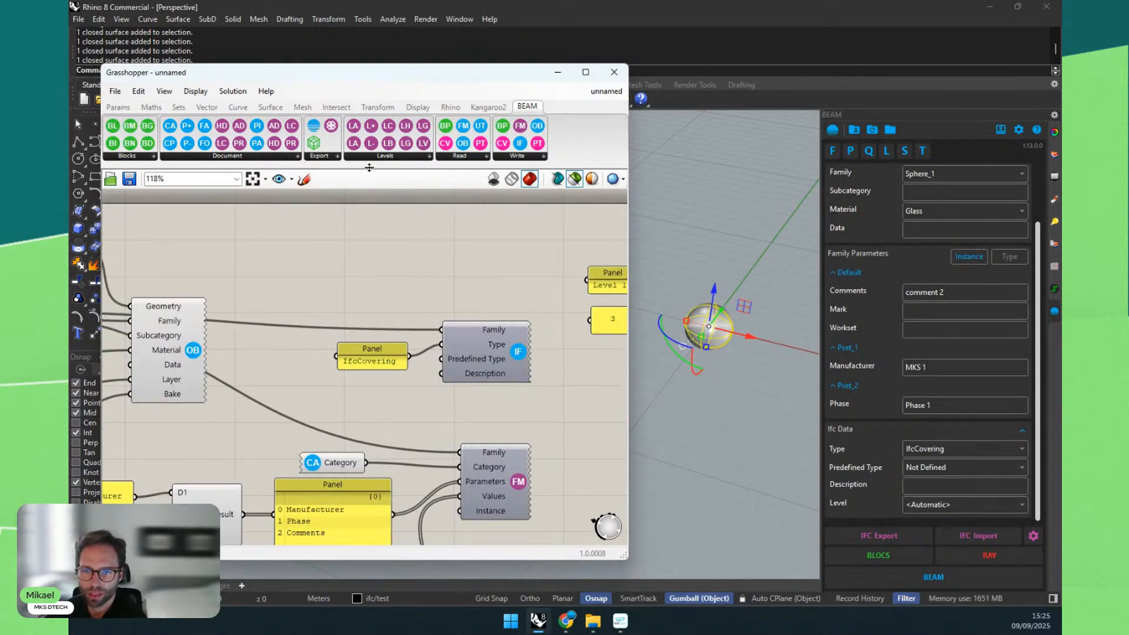
{"action": "left_click", "coordinate": [383, 156]}
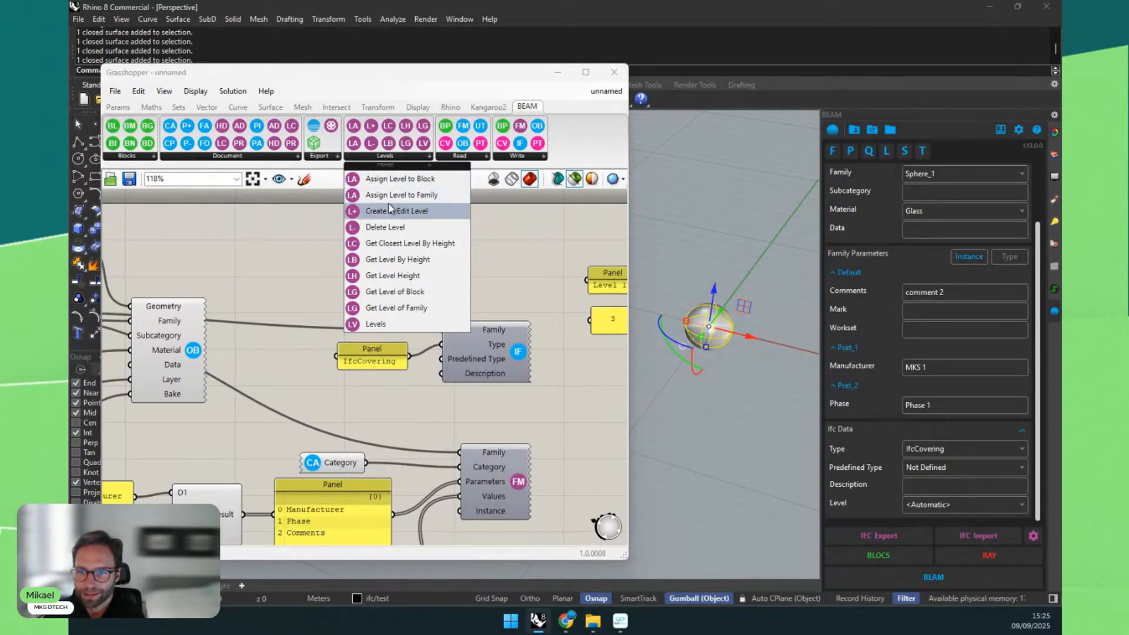
{"action": "left_click_drag", "start_coordinate": [393, 195], "coordinate": [397, 253]}
{"action": "left_click", "coordinate": [396, 249]}
{"action": "scroll", "coordinate": [397, 249], "scroll_direction": "down", "scroll_amount": 2}
{"action": "mouse_move", "coordinate": [317, 257]}
{"action": "right_mouse_down"}
{"action": "mouse_move", "coordinate": [429, 255]}
{"action": "mouse_move", "coordinate": [413, 262]}
{"action": "right_mouse_up"}
{"action": "scroll", "coordinate": [347, 287], "scroll_direction": "up", "scroll_amount": 3}
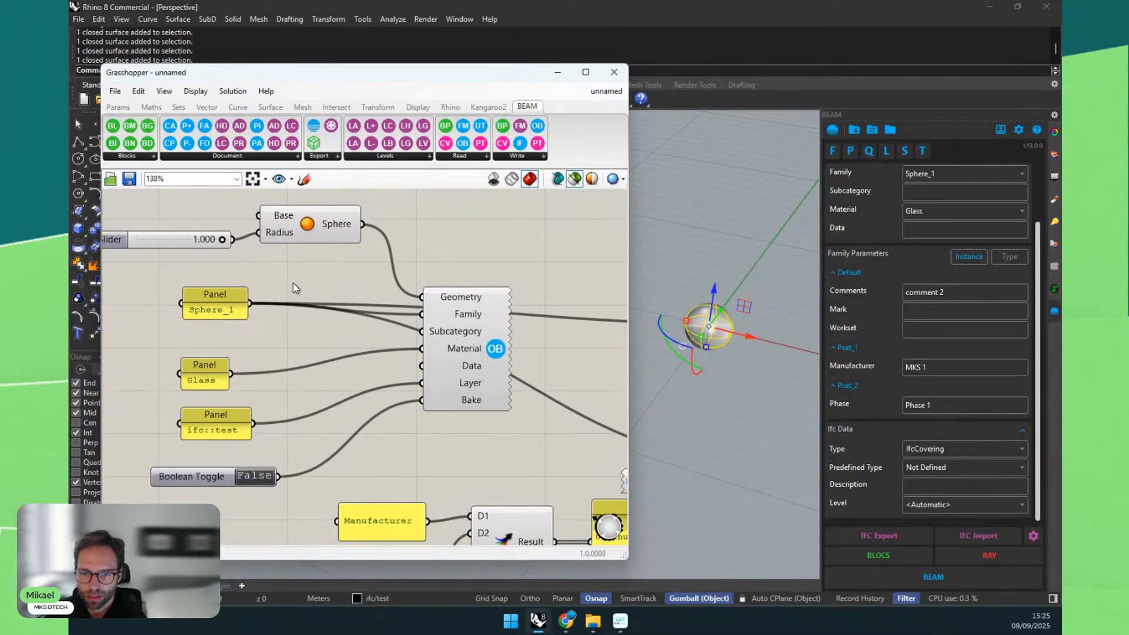
{"action": "scroll", "coordinate": [255, 306], "scroll_direction": "down", "scroll_amount": 4}
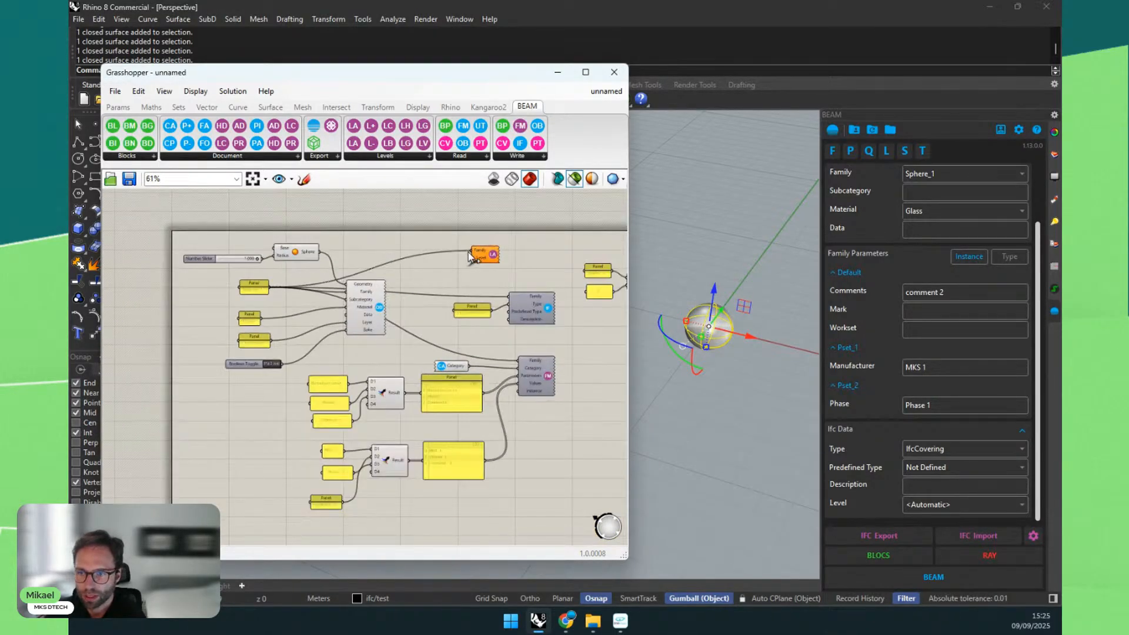
Step: Move the Assign Level to Family component next to the Create or Edit Level component
{"action": "scroll", "coordinate": [517, 256], "scroll_direction": "up", "scroll_amount": 3}
{"action": "right_click_drag", "start_coordinate": [517, 255], "coordinate": [265, 265]}
{"action": "left_click_drag", "start_coordinate": [226, 268], "coordinate": [551, 266]}
{"action": "scroll", "coordinate": [577, 331], "scroll_direction": "up", "scroll_amount": 2}
{"action": "right_click_drag", "start_coordinate": [576, 330], "coordinate": [551, 344]}
{"action": "scroll", "coordinate": [553, 306], "scroll_direction": "down", "scroll_amount": 5}
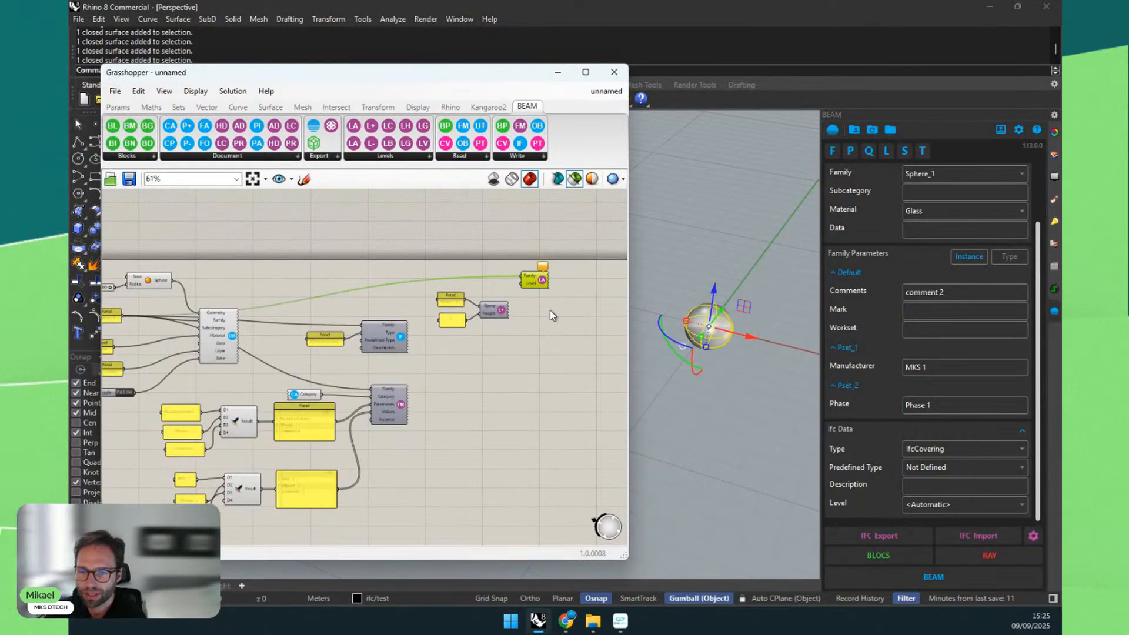
{"action": "scroll", "coordinate": [206, 285], "scroll_direction": "up", "scroll_amount": 1}
{"action": "right_click_drag", "start_coordinate": [206, 284], "coordinate": [363, 290]}
{"action": "scroll", "coordinate": [244, 312], "scroll_direction": "up", "scroll_amount": 3}
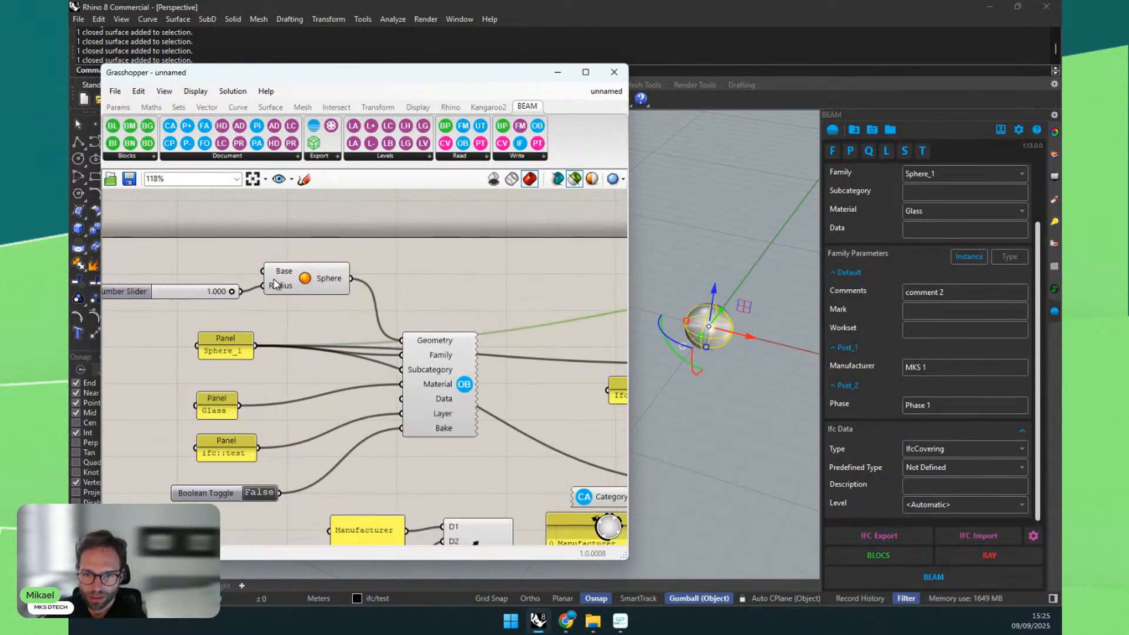
{"action": "double_click", "coordinate": [232, 264]}
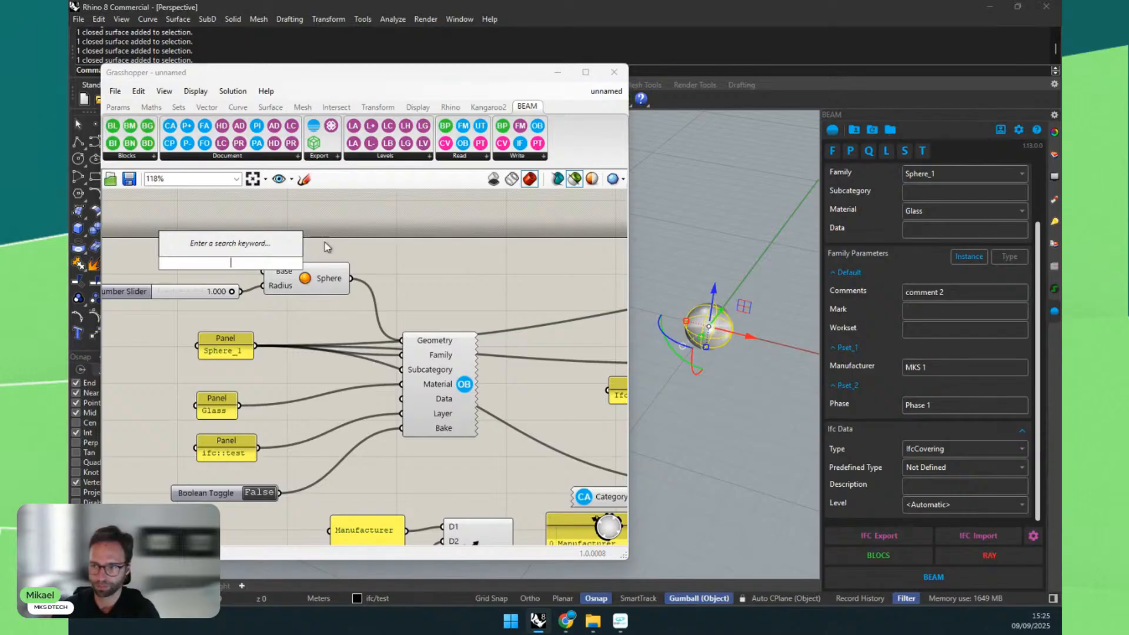
{"action": "left_click", "coordinate": [727, 232]}
{"action": "key", "text": "ctrl+n"}
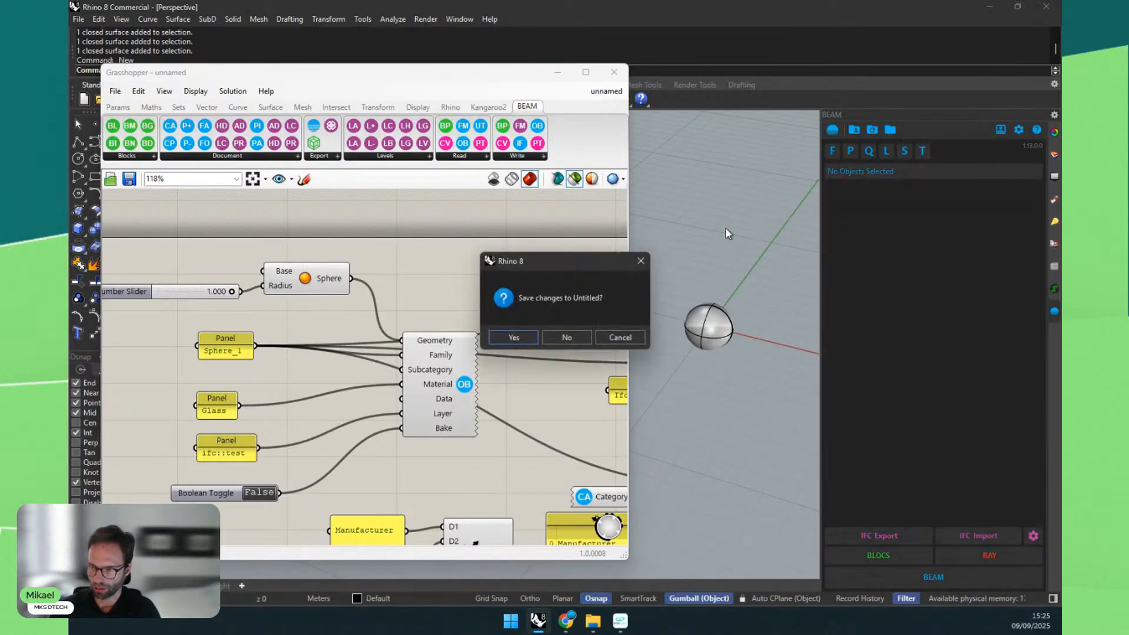
{"action": "left_click", "coordinate": [621, 338]}
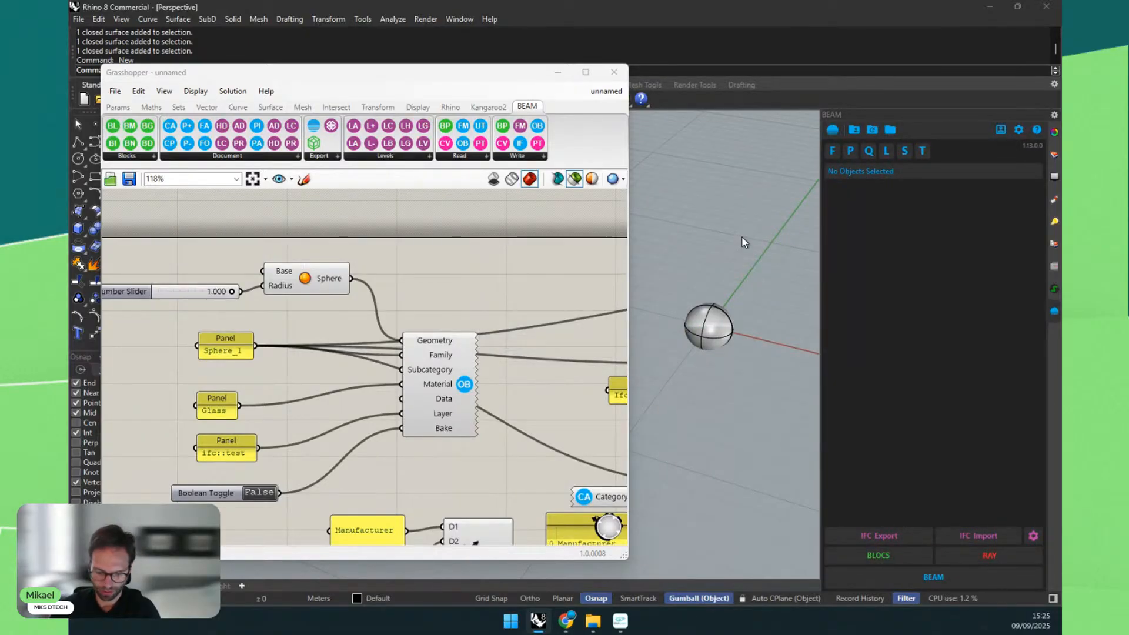
Step: Place a point object in the Perspective viewport just below the sphere
{"action": "type", "text": "Poijt"}
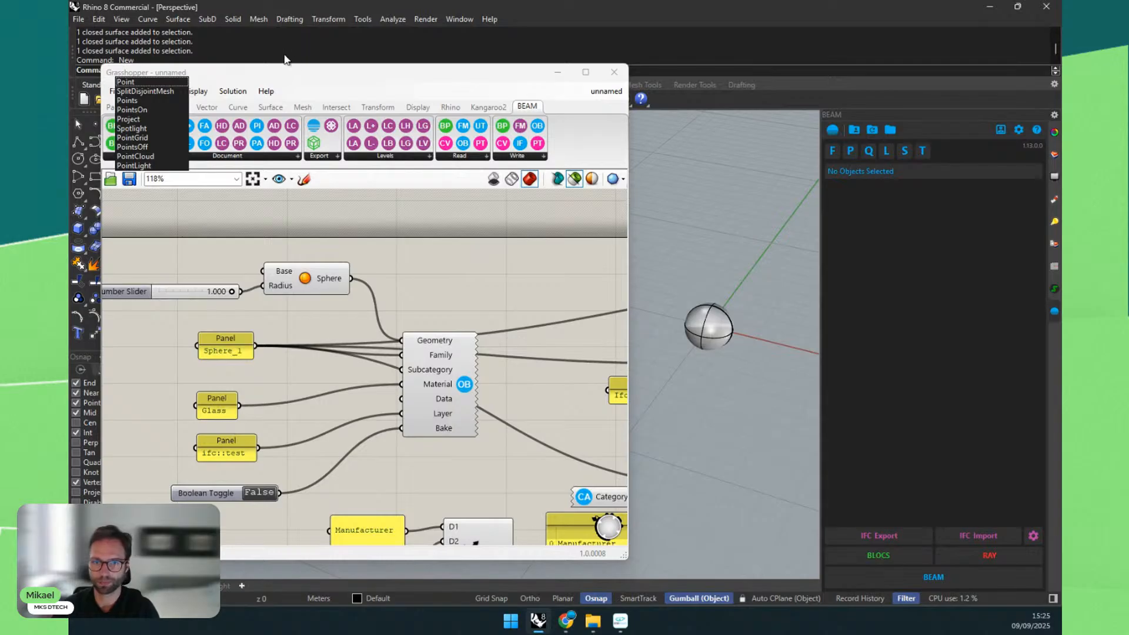
{"action": "left_click_drag", "start_coordinate": [264, 67], "coordinate": [265, 128]}
{"action": "left_click", "coordinate": [154, 68]}
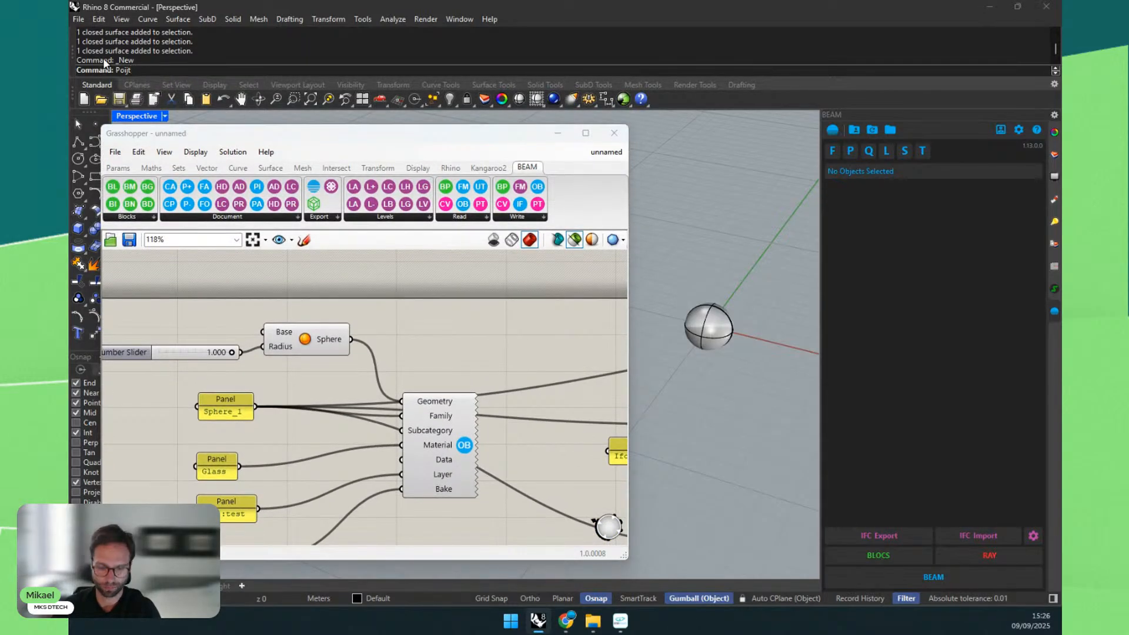
{"action": "key", "text": "ctrl+a"}
{"action": "key", "text": "Escape"}
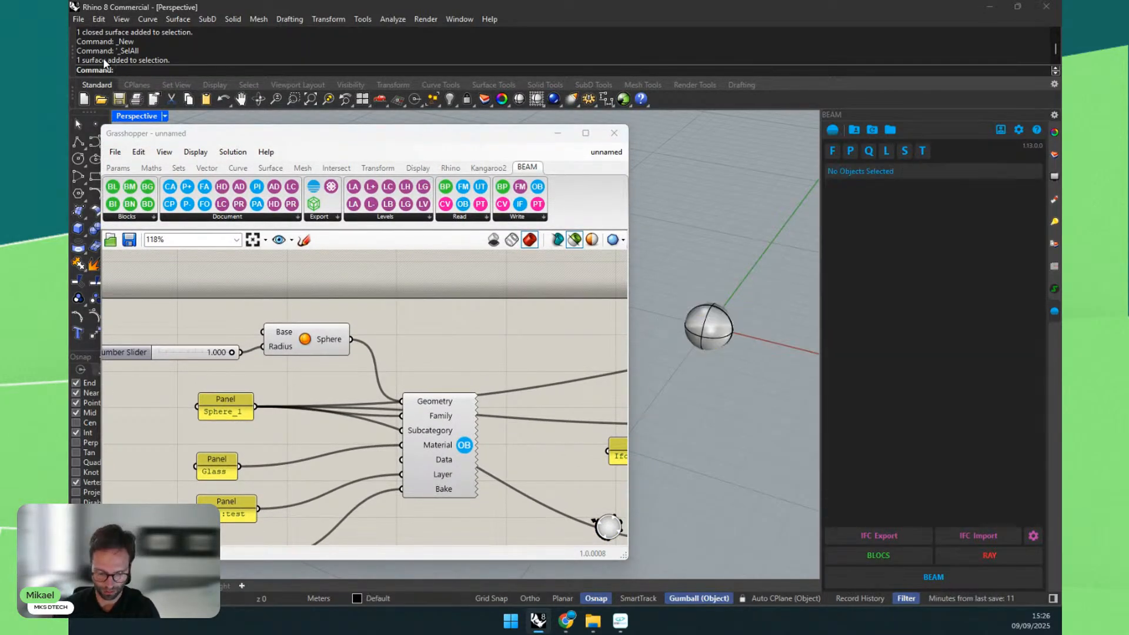
{"action": "key", "text": "Return"}
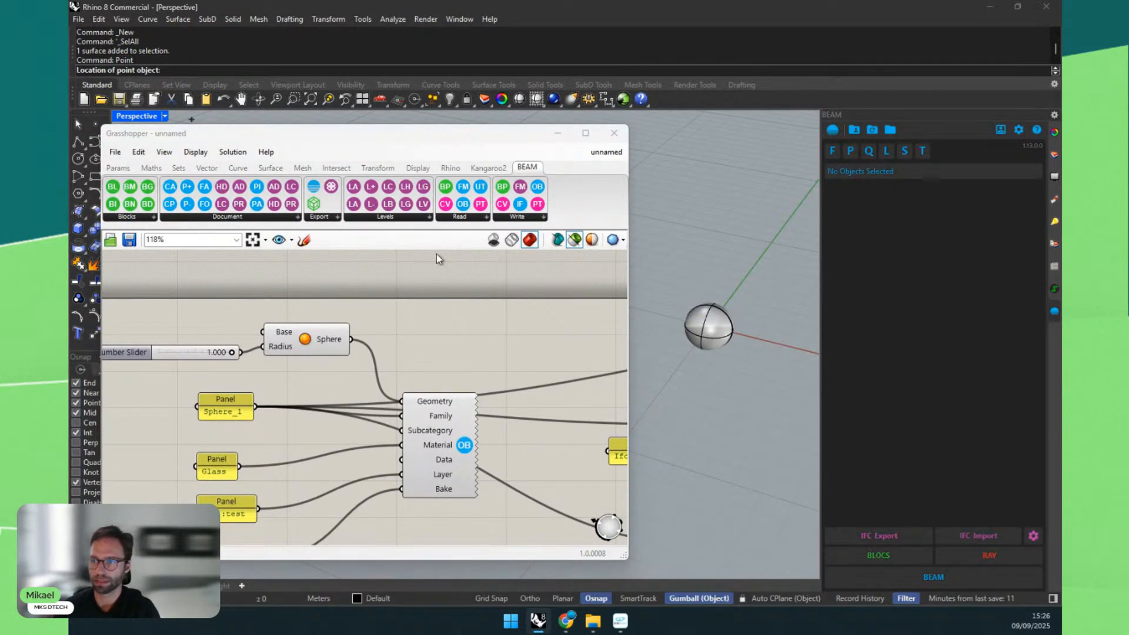
{"action": "left_click", "coordinate": [696, 384]}
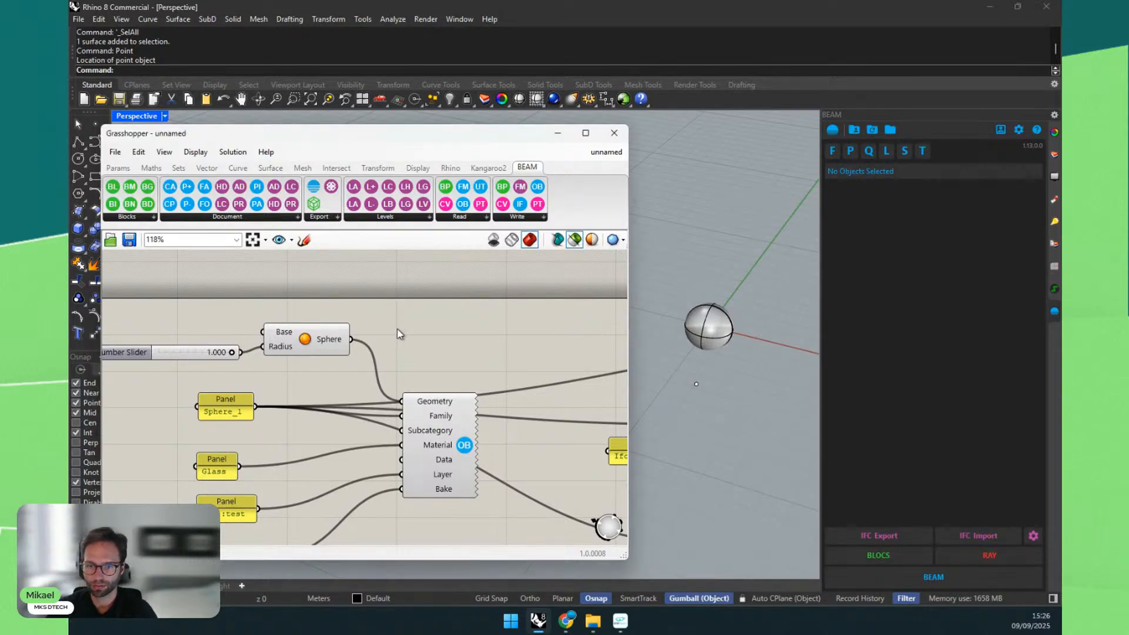
Step: Place a Point parameter on the Grasshopper canvas and set it to reference the new point object in the viewport
{"action": "double_click", "coordinate": [344, 328]}
{"action": "type", "text": "point"}
{"action": "key", "text": "Return"}
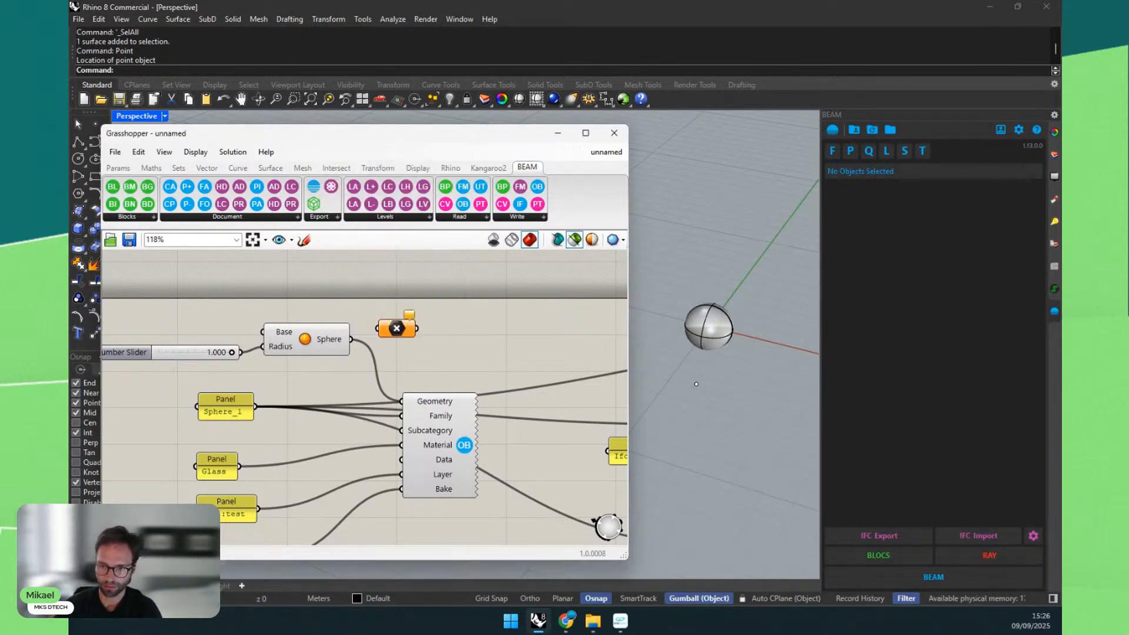
{"action": "right_click", "coordinate": [396, 329]}
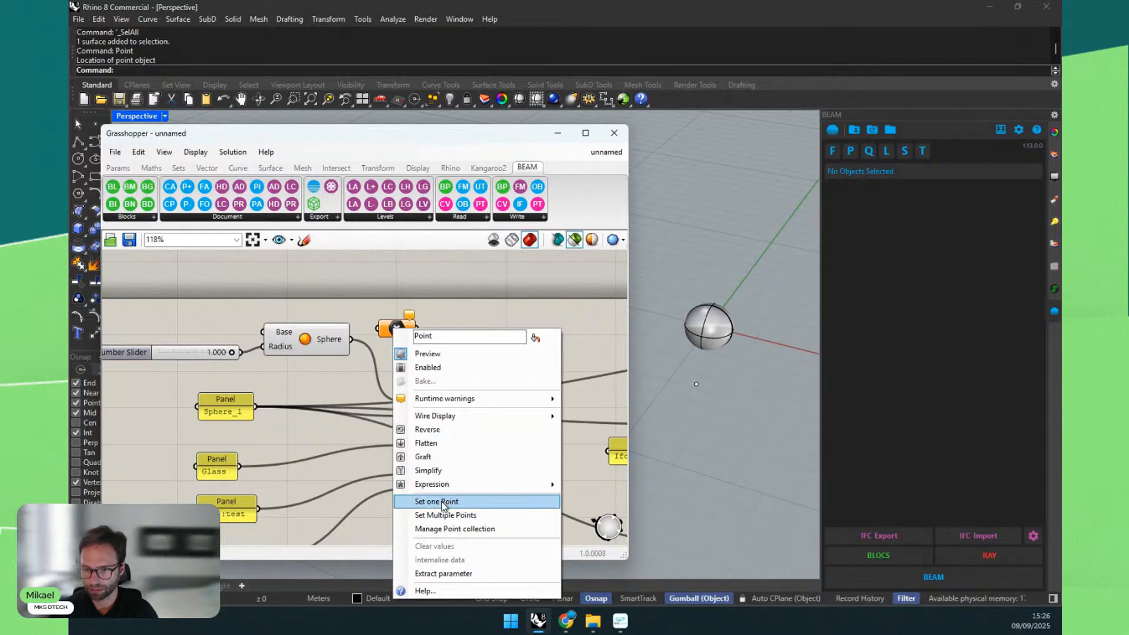
{"action": "left_click", "coordinate": [448, 501]}
{"action": "left_click", "coordinate": [696, 386]}
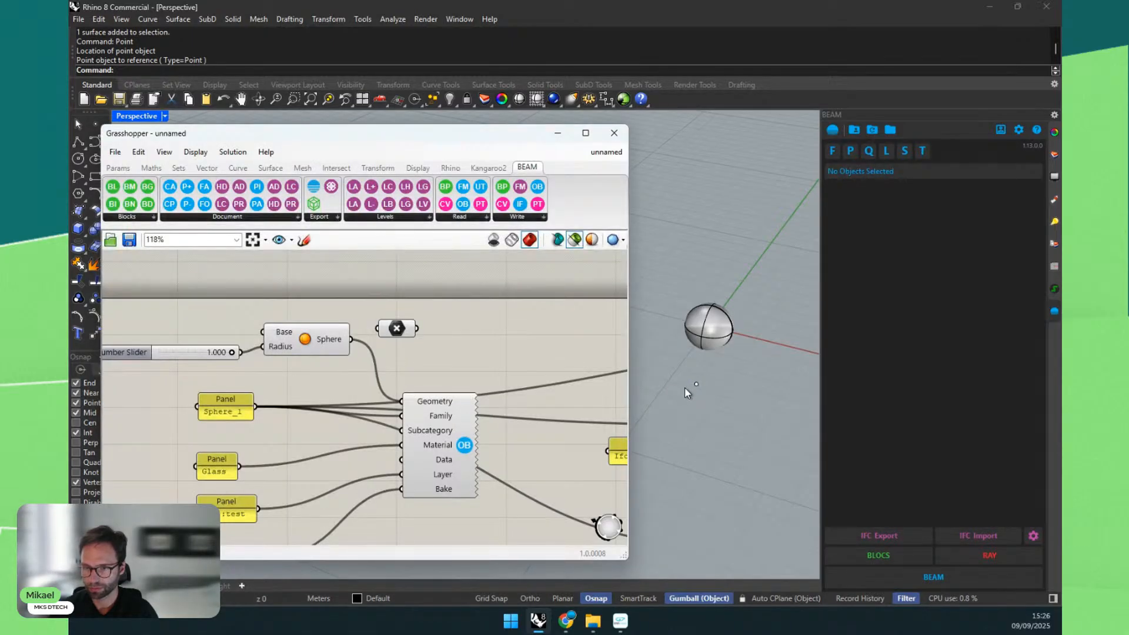
{"action": "left_click_drag", "start_coordinate": [686, 375], "coordinate": [711, 406]}
{"action": "right_click", "coordinate": [395, 329]}
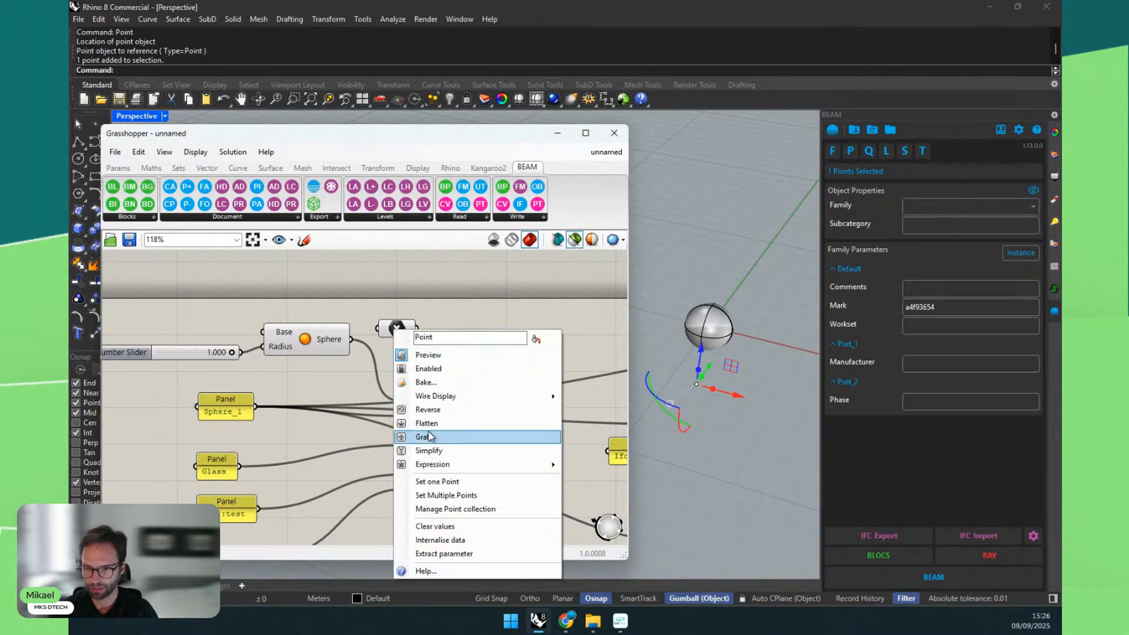
{"action": "left_click", "coordinate": [432, 481]}
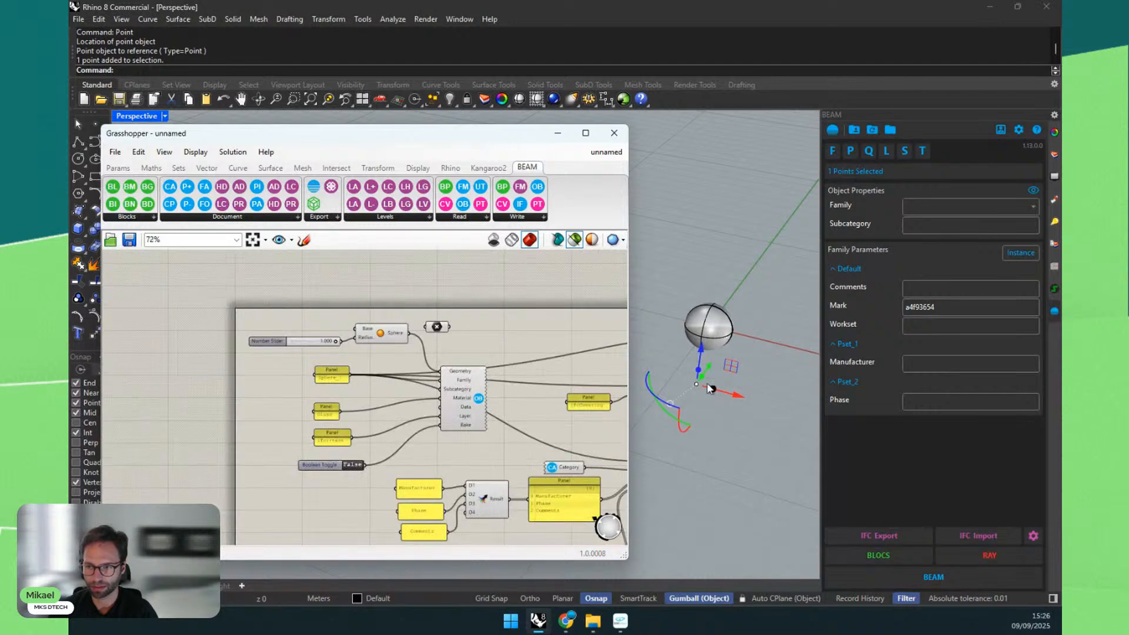
Step: Move the point object vertically above the sphere and connect the Point parameter to the Sphere component's Base input
{"action": "left_click_drag", "start_coordinate": [700, 348], "coordinate": [709, 213]}
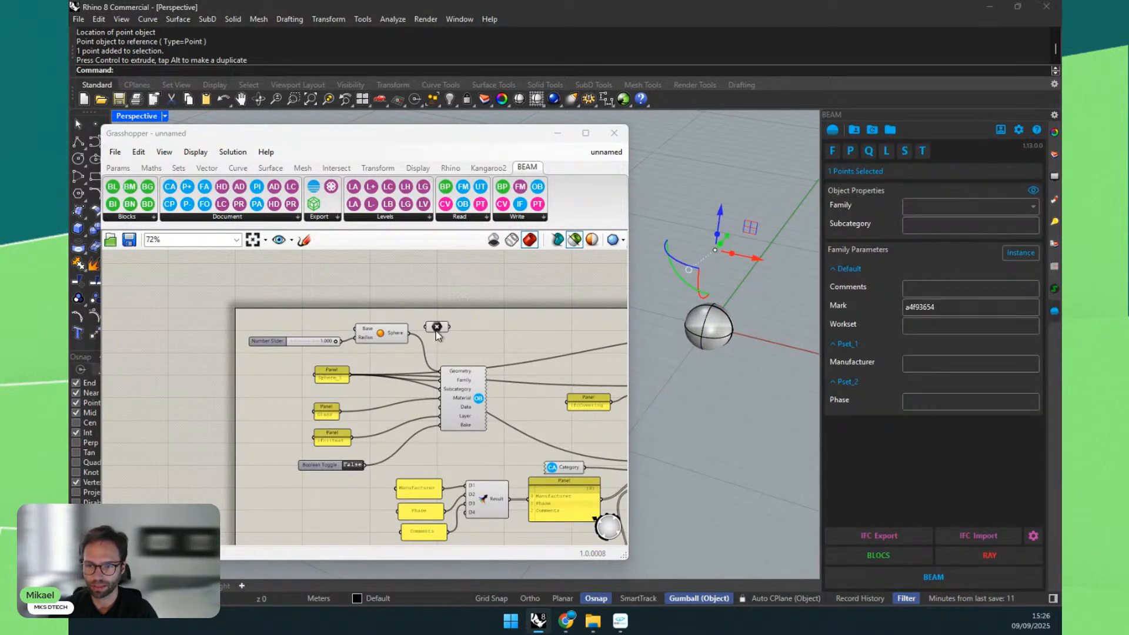
{"action": "left_click_drag", "start_coordinate": [436, 333], "coordinate": [377, 343]}
{"action": "scroll", "coordinate": [317, 323], "scroll_direction": "up", "scroll_amount": 3}
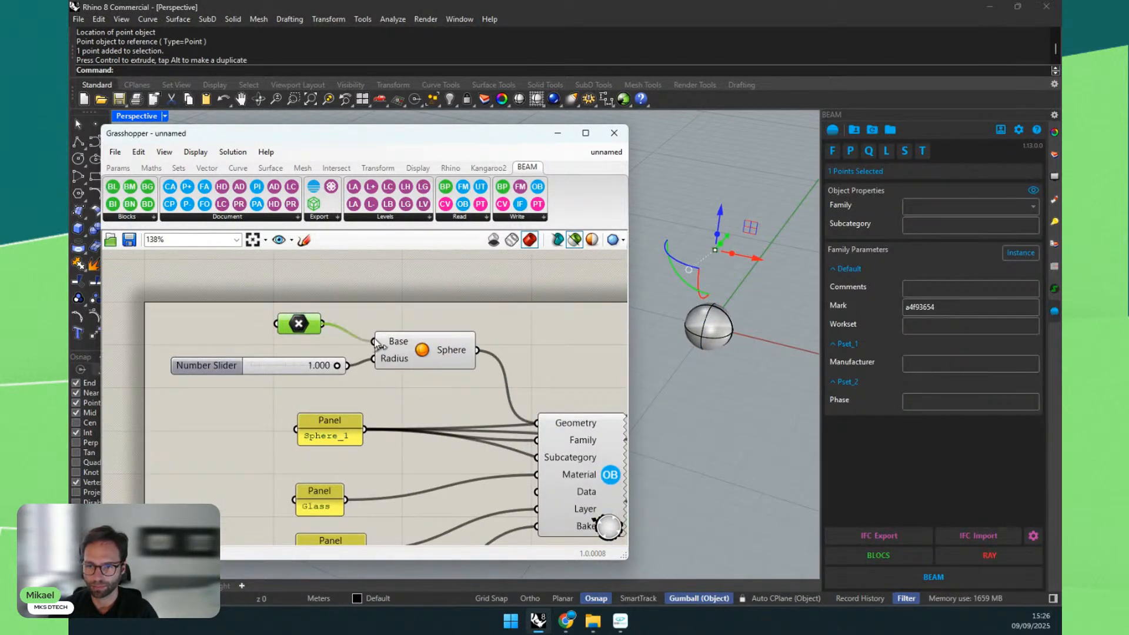
{"action": "left_click", "coordinate": [503, 353]}
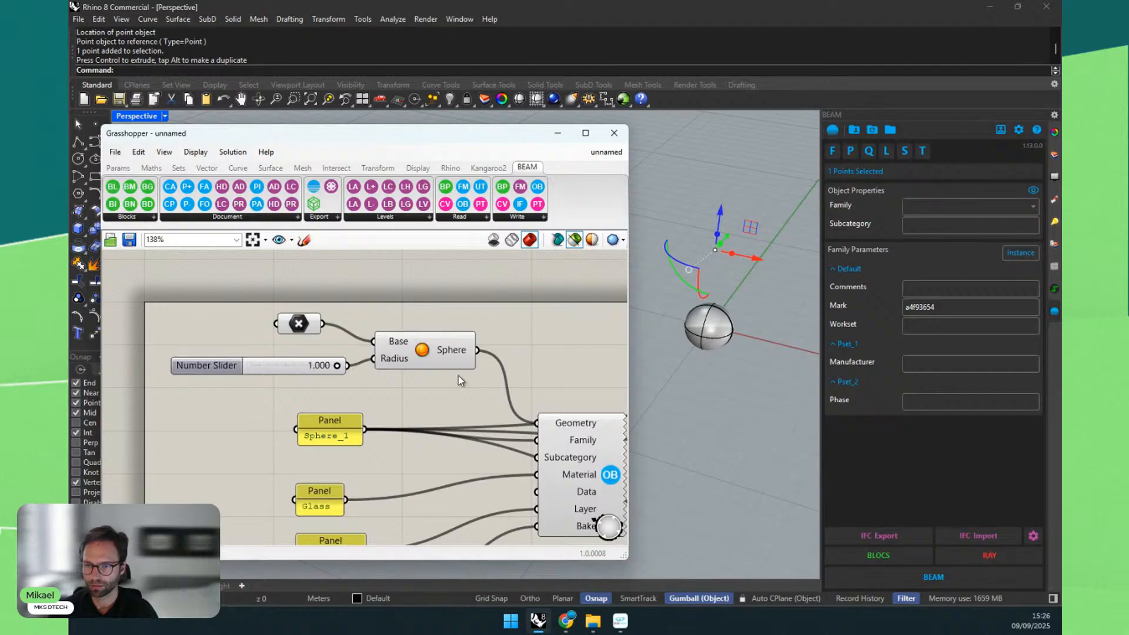
Step: Set the Boolean Toggle for Bake to True and raise the point object slightly higher along the Z axis
{"action": "scroll", "coordinate": [458, 376], "scroll_direction": "down", "scroll_amount": 3}
{"action": "double_click", "coordinate": [376, 476]}
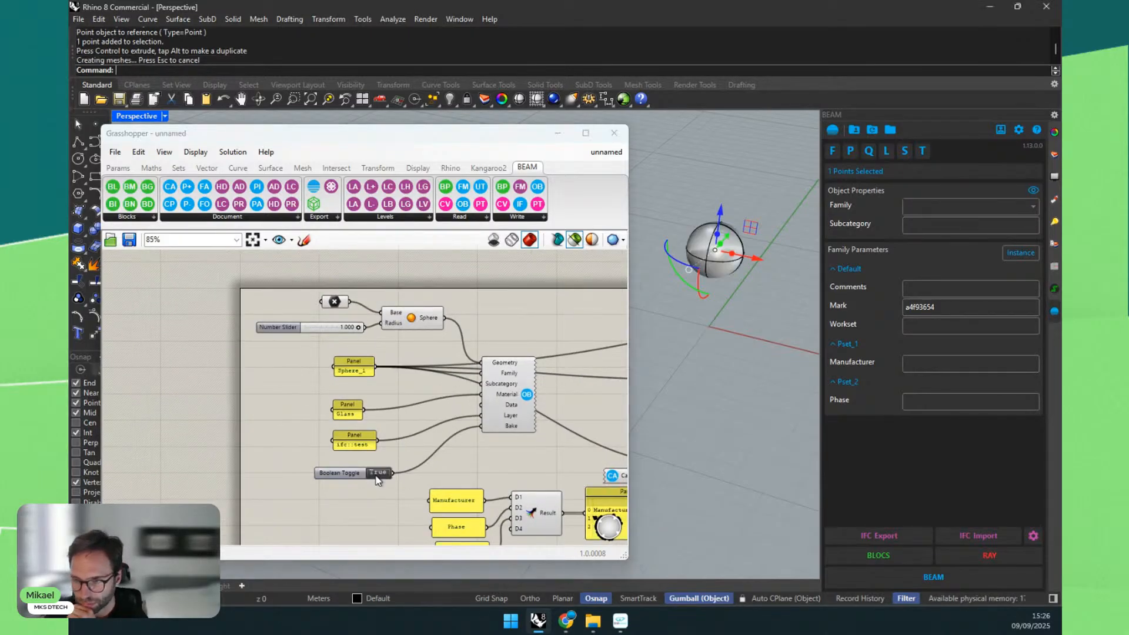
{"action": "right_click_drag", "start_coordinate": [428, 331], "coordinate": [337, 341]}
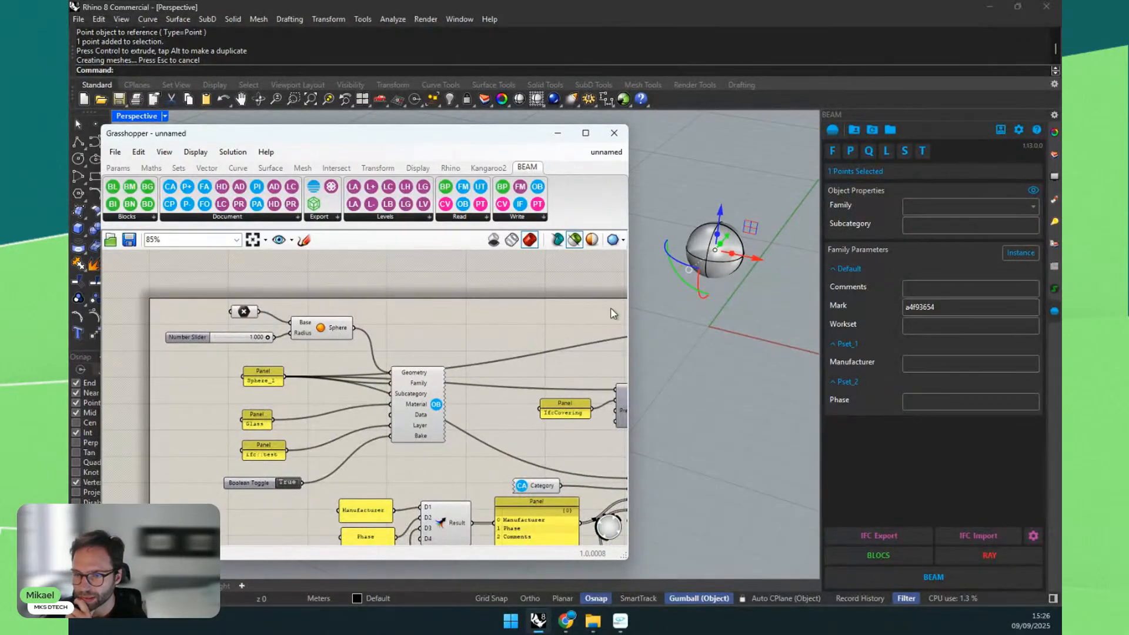
{"action": "mouse_move", "coordinate": [721, 213]}
{"action": "left_mouse_down"}
{"action": "mouse_move", "coordinate": [710, 287]}
{"action": "mouse_move", "coordinate": [721, 203]}
{"action": "left_mouse_up"}
{"action": "left_click", "coordinate": [705, 334]}
Step: Examine the defined levels and their heights in the BEAM Levels dialog
{"action": "scroll", "coordinate": [670, 288], "scroll_direction": "down", "scroll_amount": 5}
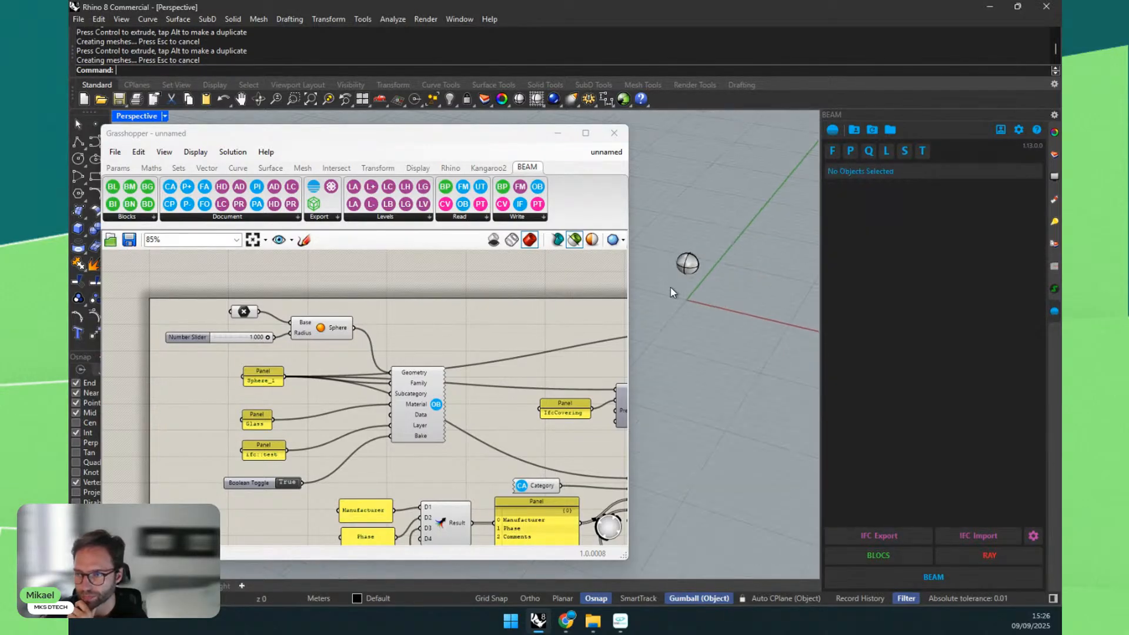
{"action": "right_click_drag", "start_coordinate": [706, 343], "coordinate": [687, 315]}
{"action": "left_click", "coordinate": [888, 154]}
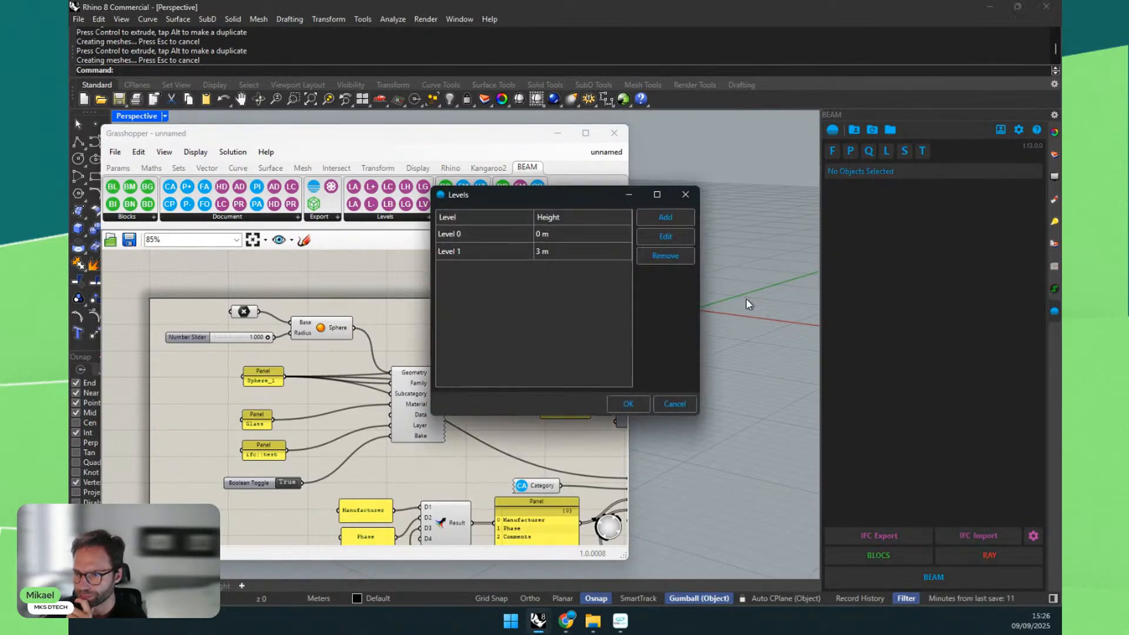
{"action": "left_click", "coordinate": [548, 248]}
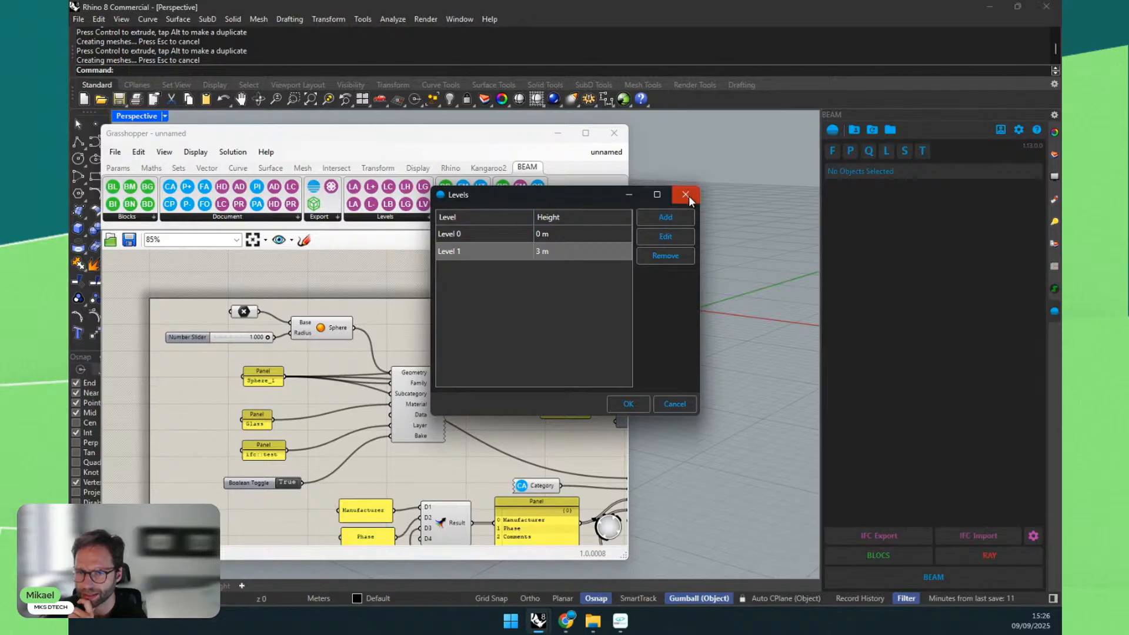
{"action": "left_click", "coordinate": [685, 194]}
Step: Select the sphere with its point and examine the level assignment in the IFC data
{"action": "scroll", "coordinate": [221, 307], "scroll_direction": "up", "scroll_amount": 3}
{"action": "left_click", "coordinate": [682, 253]}
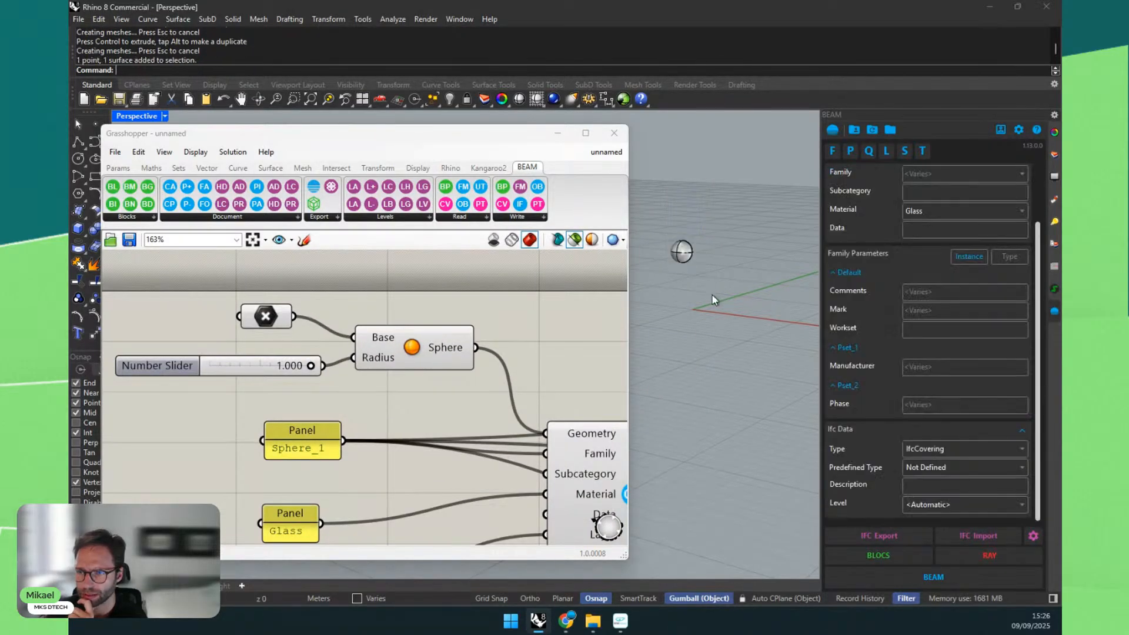
{"action": "left_click", "coordinate": [712, 295]}
{"action": "scroll", "coordinate": [676, 253], "scroll_direction": "up", "scroll_amount": 3}
{"action": "scroll", "coordinate": [357, 325], "scroll_direction": "down", "scroll_amount": 8}
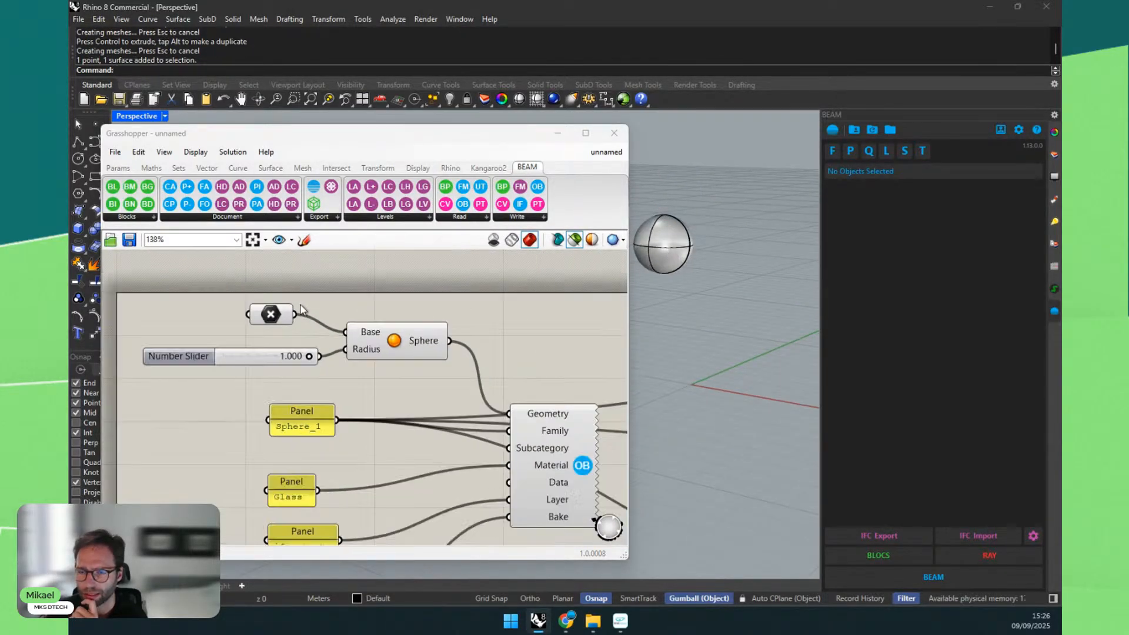
Step: Place a Get Closest Level By Height component on the canvas near the Level 1 panel
{"action": "scroll", "coordinate": [573, 322], "scroll_direction": "up", "scroll_amount": 6}
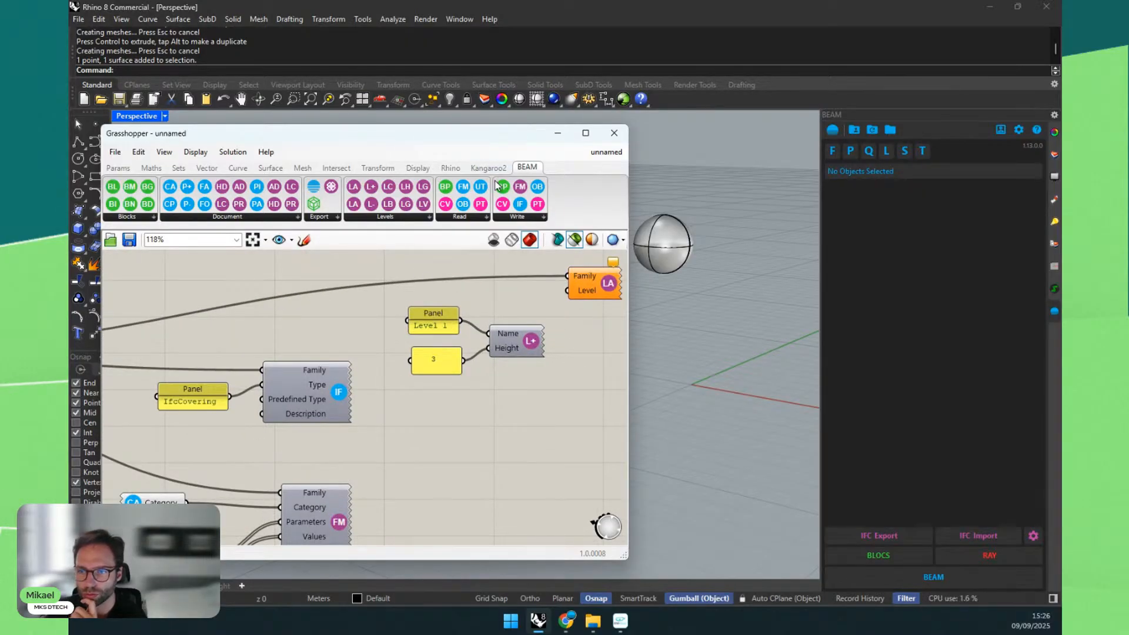
{"action": "left_click", "coordinate": [393, 219]}
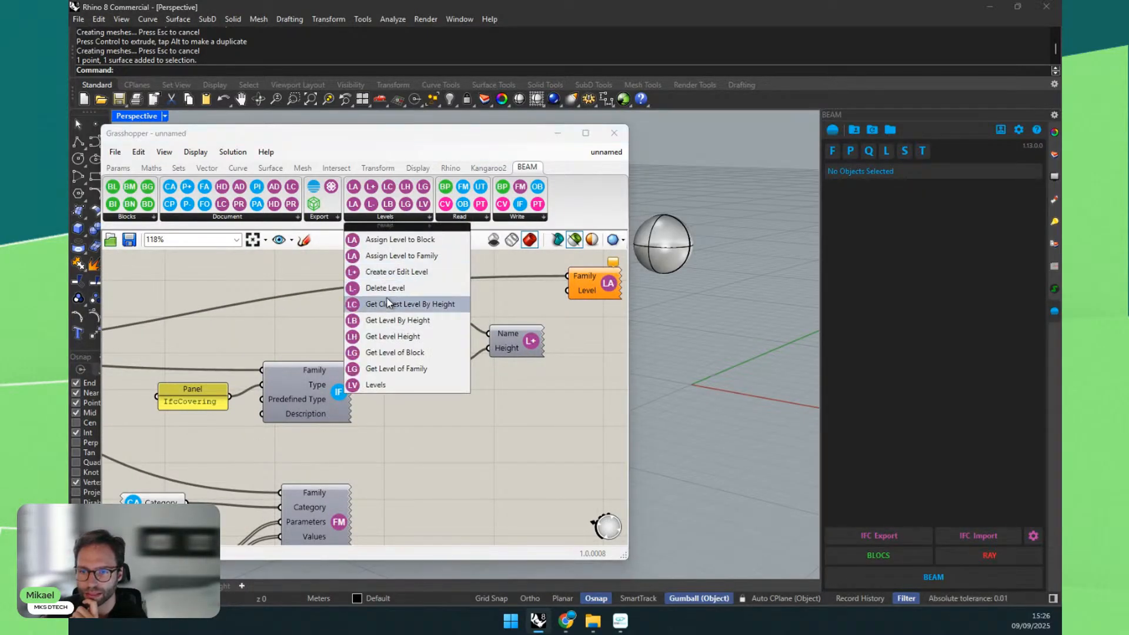
{"action": "left_click_drag", "start_coordinate": [381, 304], "coordinate": [386, 301]}
{"action": "scroll", "coordinate": [312, 320], "scroll_direction": "down", "scroll_amount": 3}
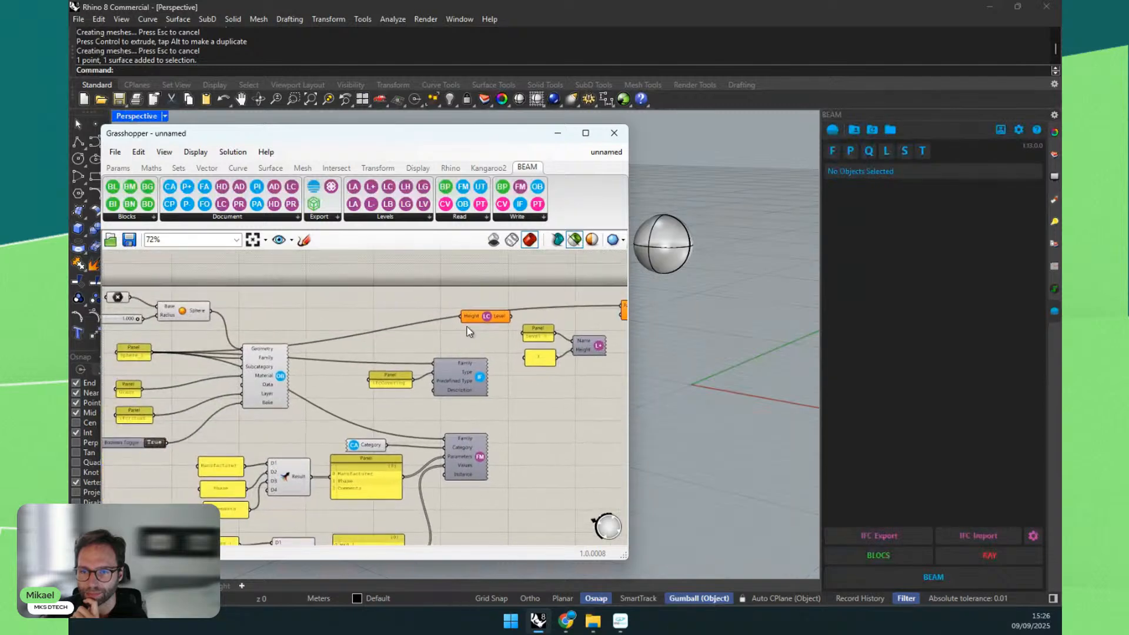
Step: Place a Deconstruct point component and connect the Point parameter to its Point input
{"action": "double_click", "coordinate": [335, 320]}
{"action": "type", "text": "eva"}
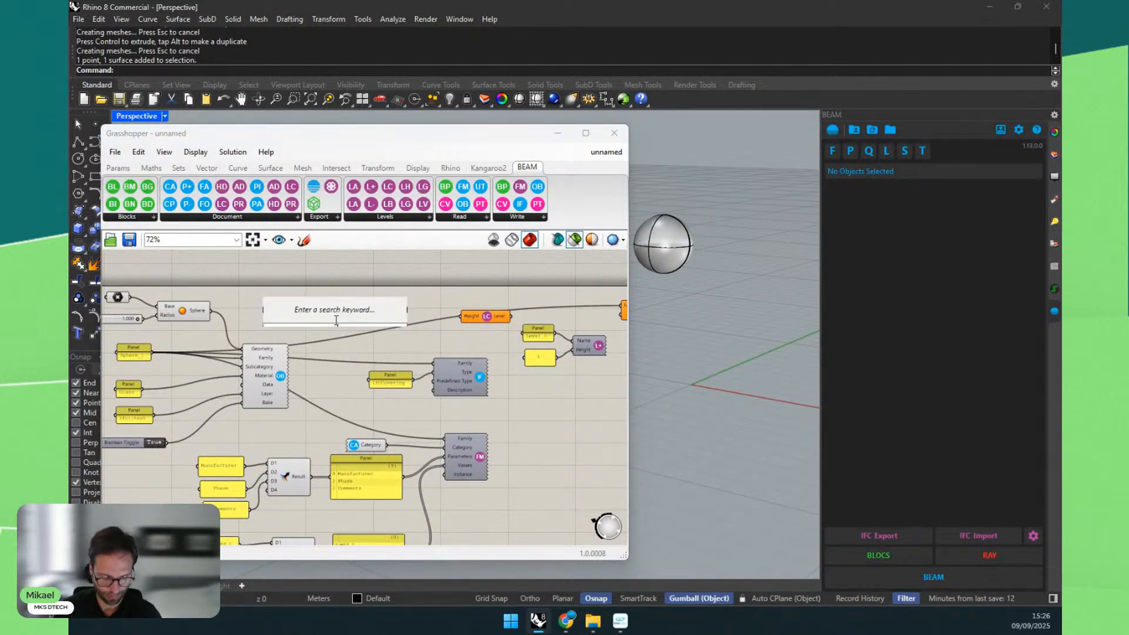
{"action": "key", "text": "BackSpace"}
{"action": "key", "text": "BackSpace"}
{"action": "key", "text": "BackSpace"}
{"action": "type", "text": "decon"}
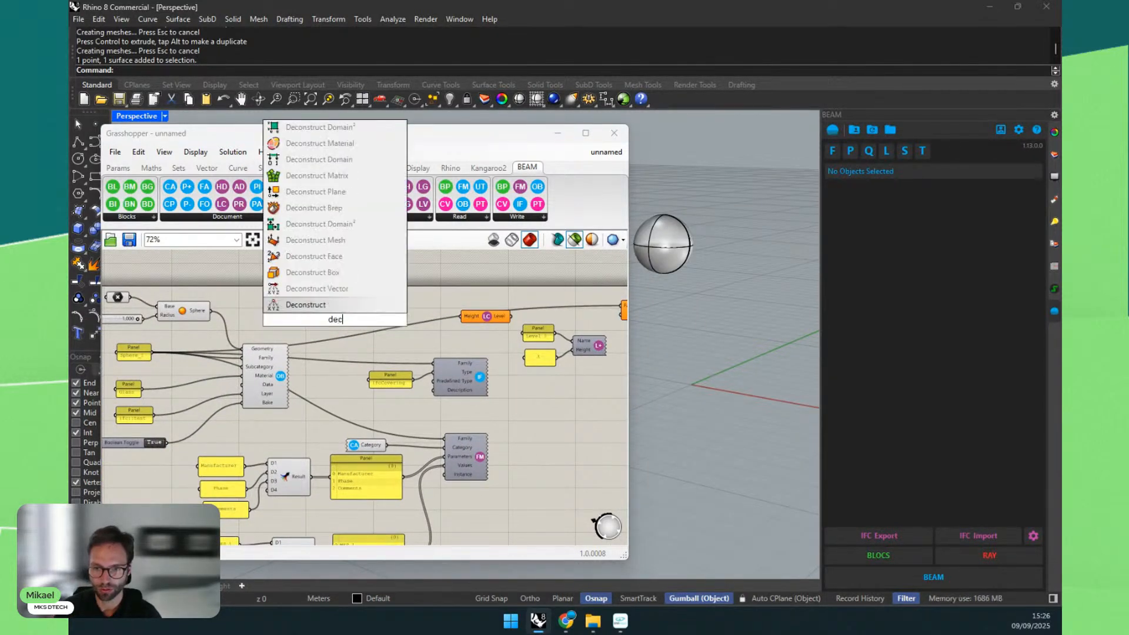
{"action": "key", "text": "Return"}
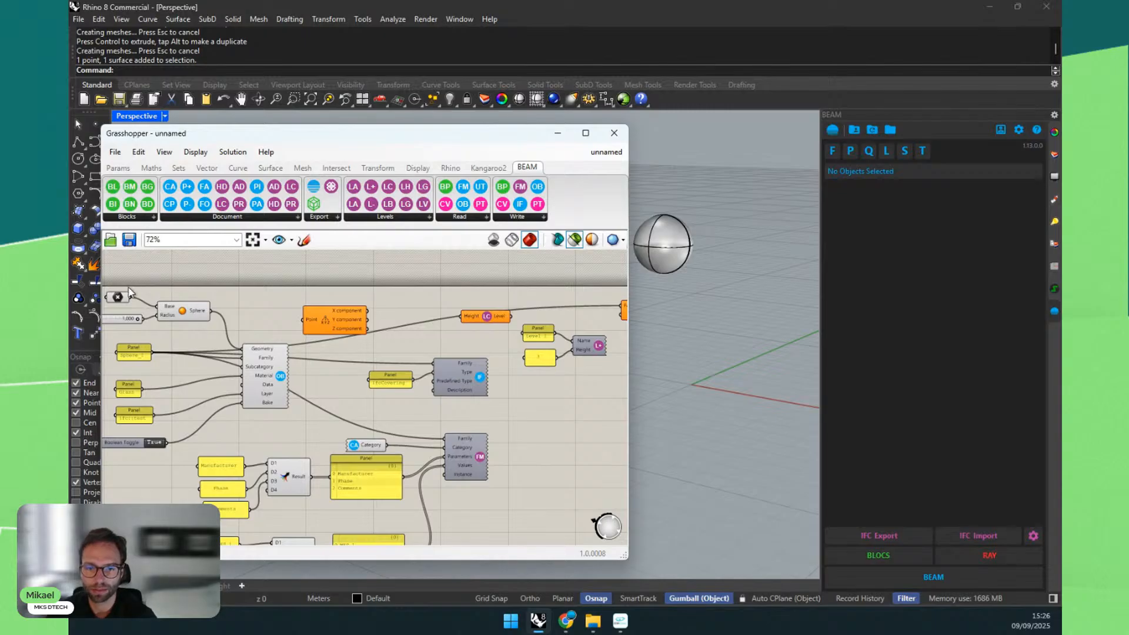
{"action": "left_click_drag", "start_coordinate": [306, 326], "coordinate": [349, 308]}
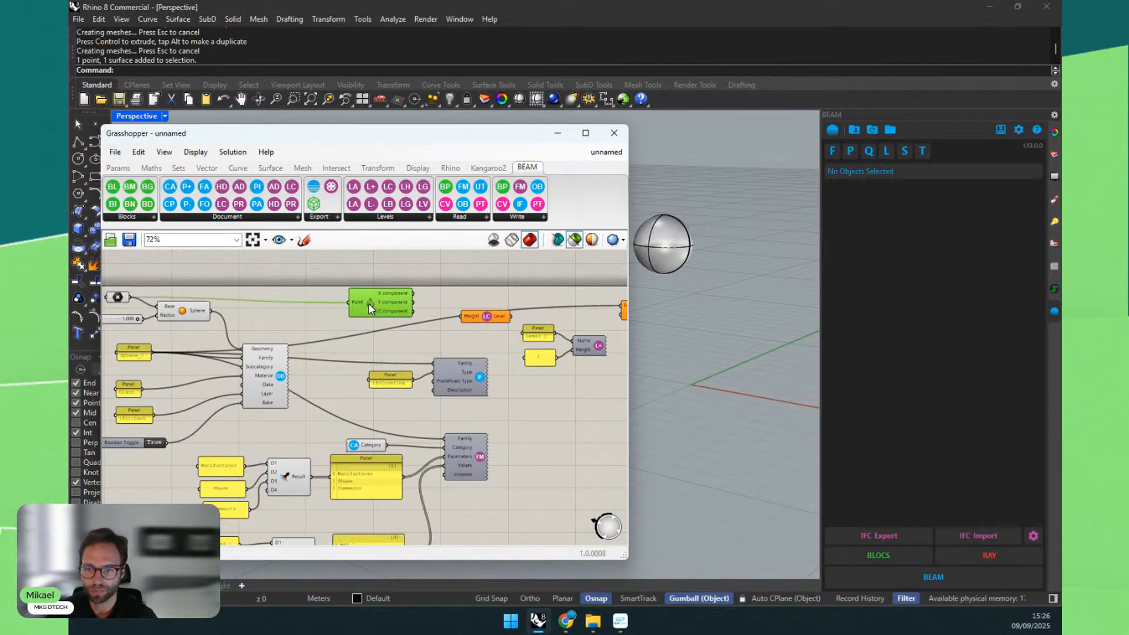
Step: Connect the Z component output to the Height input of Get Closest Level By Height and place the two components side by side
{"action": "scroll", "coordinate": [505, 313], "scroll_direction": "up", "scroll_amount": 3}
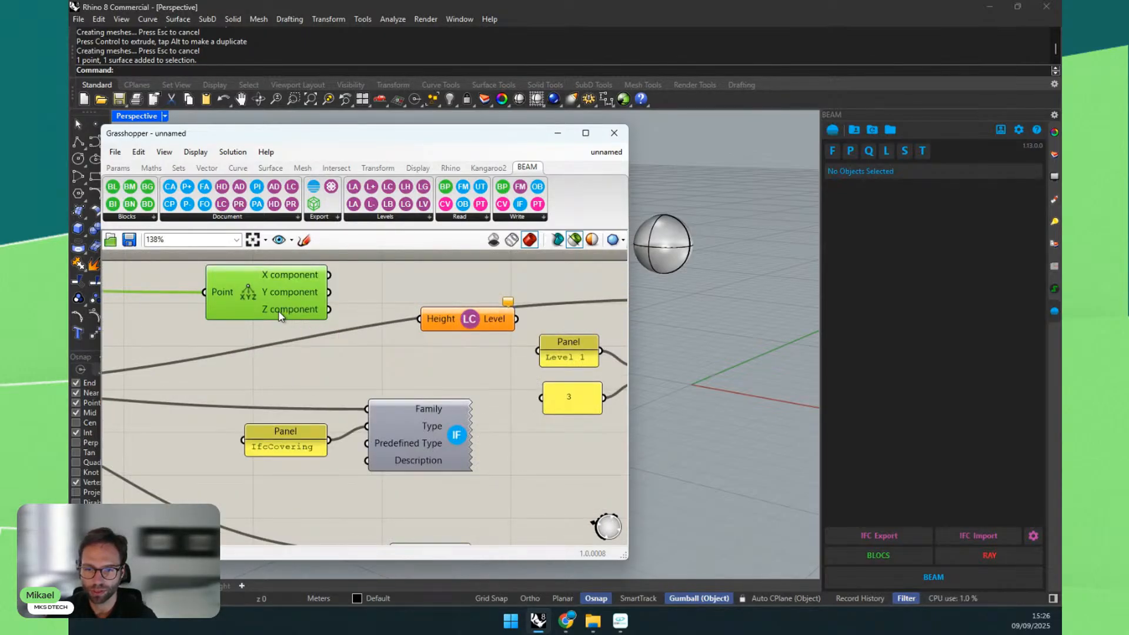
{"action": "mouse_move", "coordinate": [278, 314]}
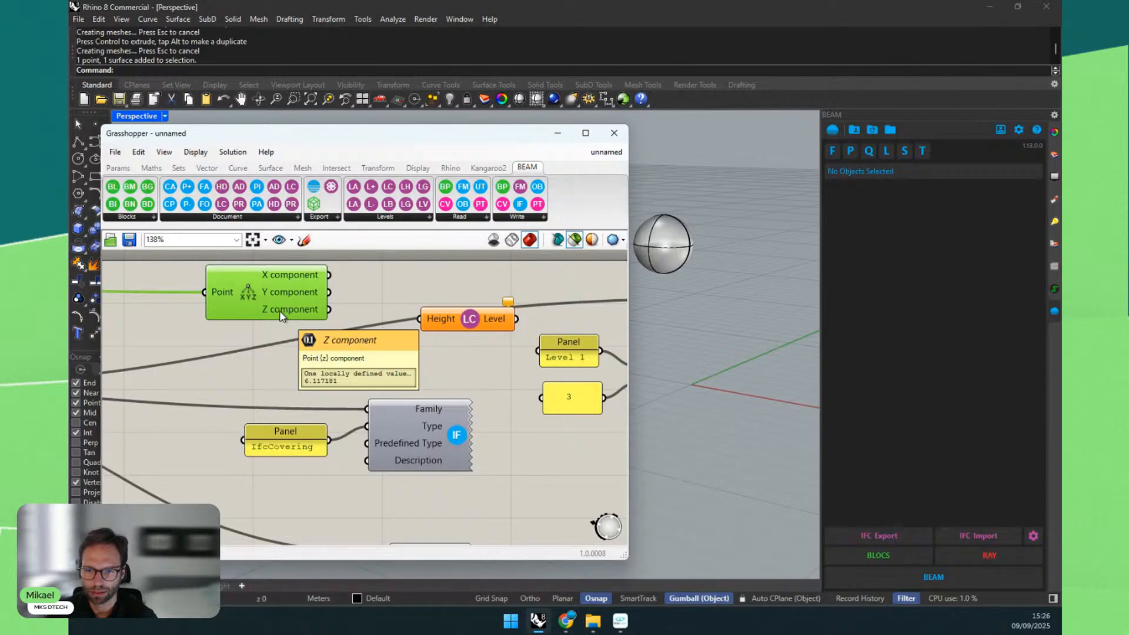
{"action": "left_click_drag", "start_coordinate": [332, 314], "coordinate": [397, 294]}
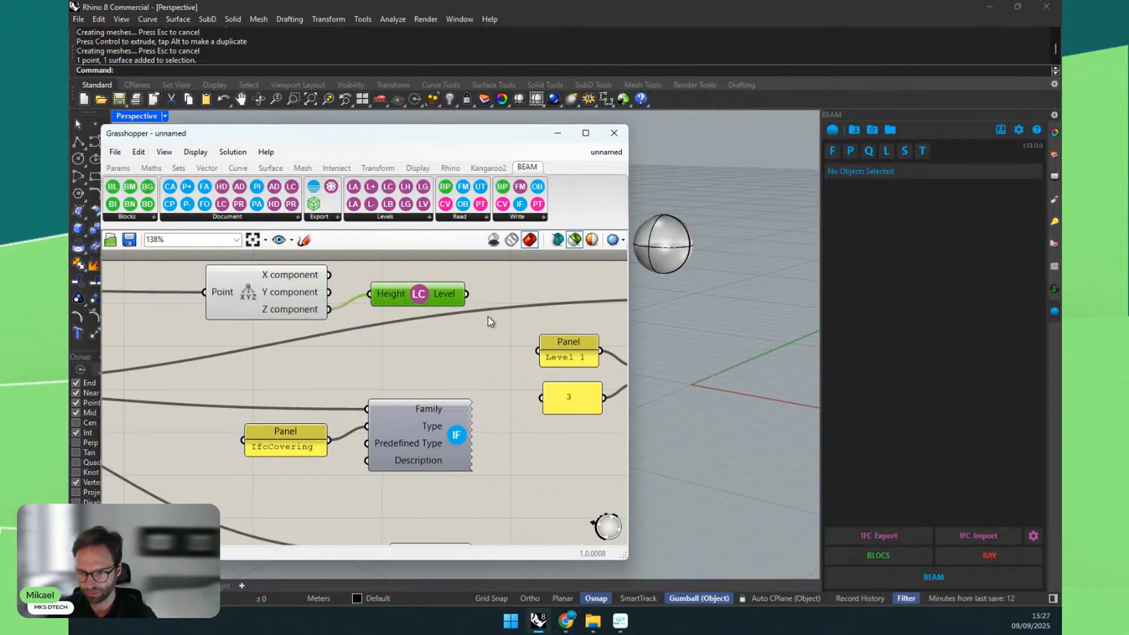
Step: Add a Panel showing the Level output of Get Closest Level By Height and arrange the connected components in a row
{"action": "double_click", "coordinate": [494, 332]}
{"action": "type", "text": "//"}
{"action": "key", "text": "Return"}
{"action": "left_click_drag", "start_coordinate": [480, 311], "coordinate": [551, 288]}
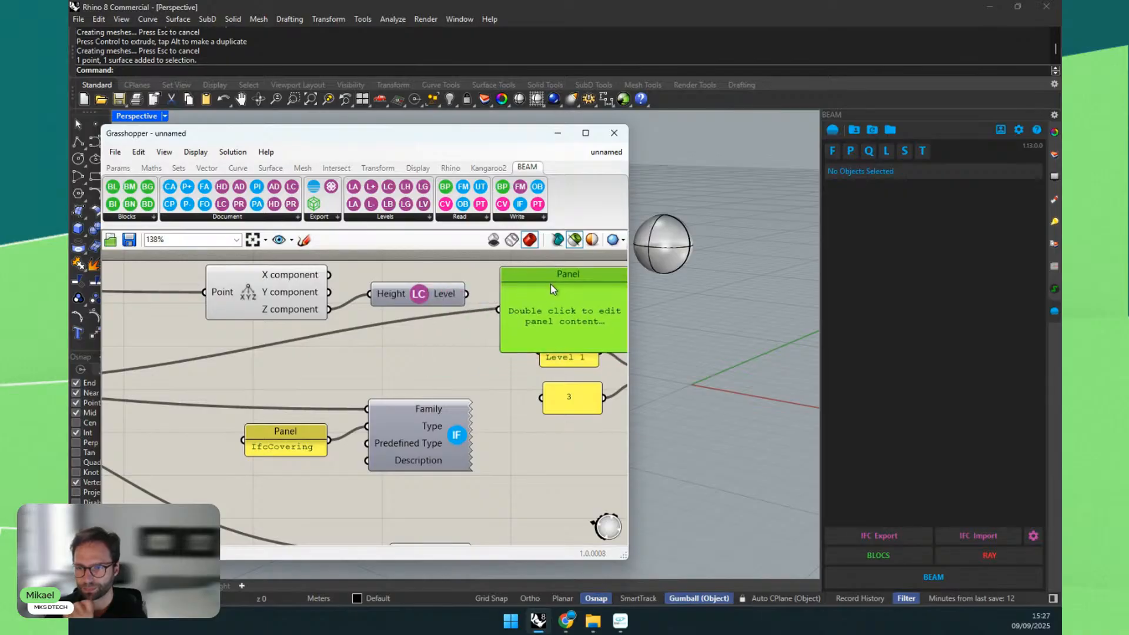
{"action": "left_click_drag", "start_coordinate": [467, 294], "coordinate": [498, 310]}
{"action": "scroll", "coordinate": [498, 310], "scroll_direction": "down", "scroll_amount": 2}
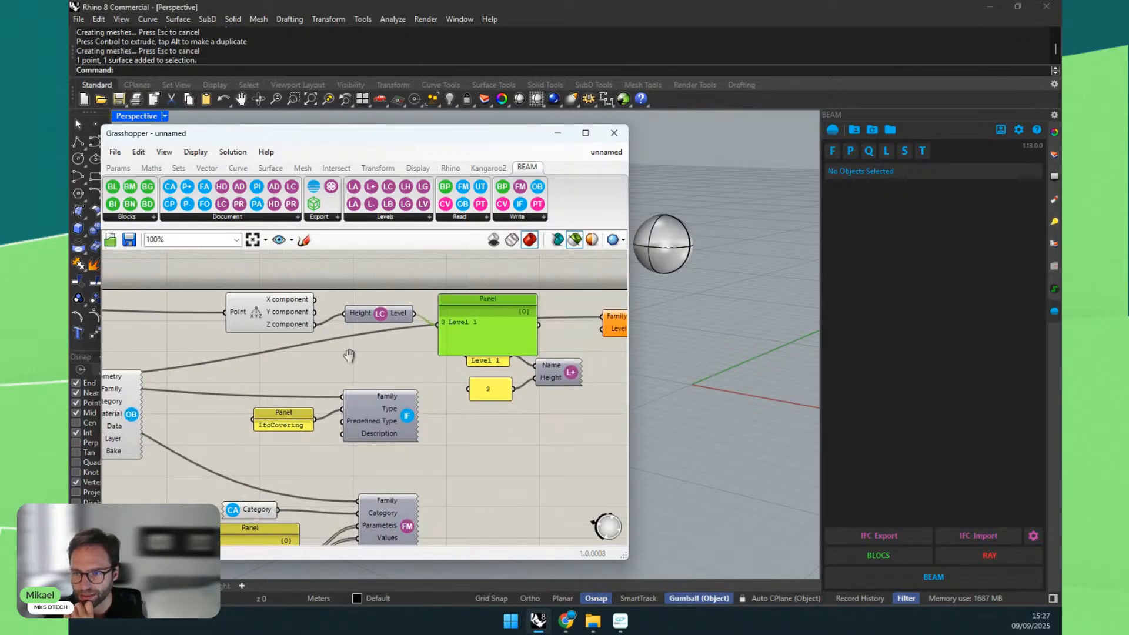
{"action": "left_click_drag", "start_coordinate": [389, 350], "coordinate": [494, 293]}
{"action": "left_click_drag", "start_coordinate": [286, 338], "coordinate": [375, 292]}
{"action": "left_click_drag", "start_coordinate": [200, 338], "coordinate": [303, 301]}
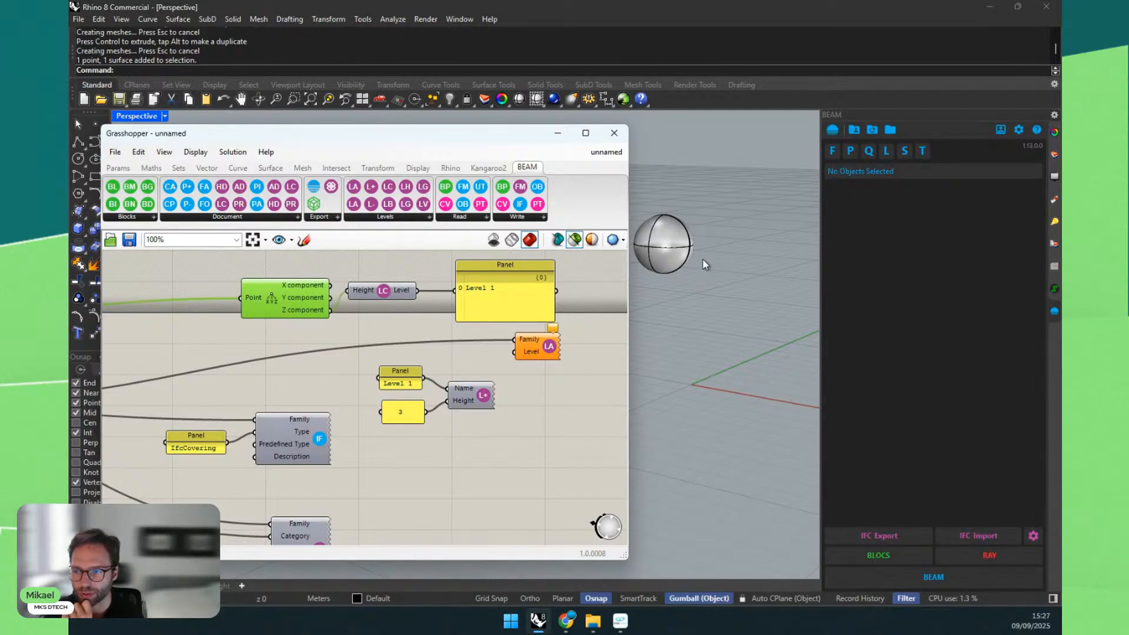
Step: Set the Perspective viewport's display mode to Ghosted
{"action": "left_click", "coordinate": [674, 251]}
{"action": "left_click", "coordinate": [659, 291]}
{"action": "left_click", "coordinate": [164, 117]}
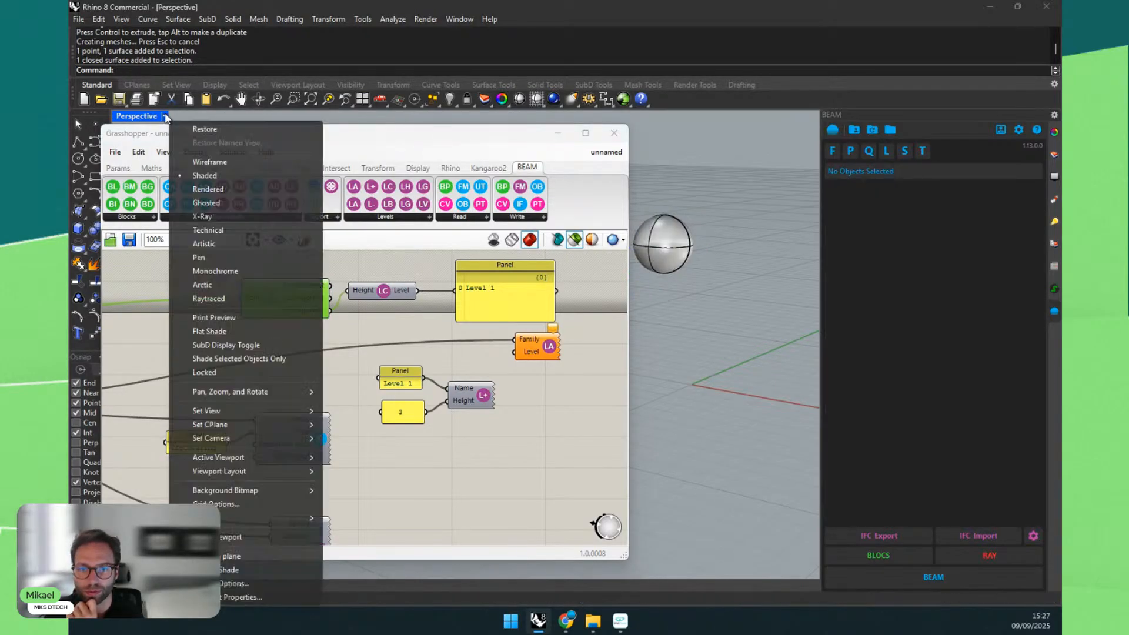
{"action": "left_click", "coordinate": [220, 203]}
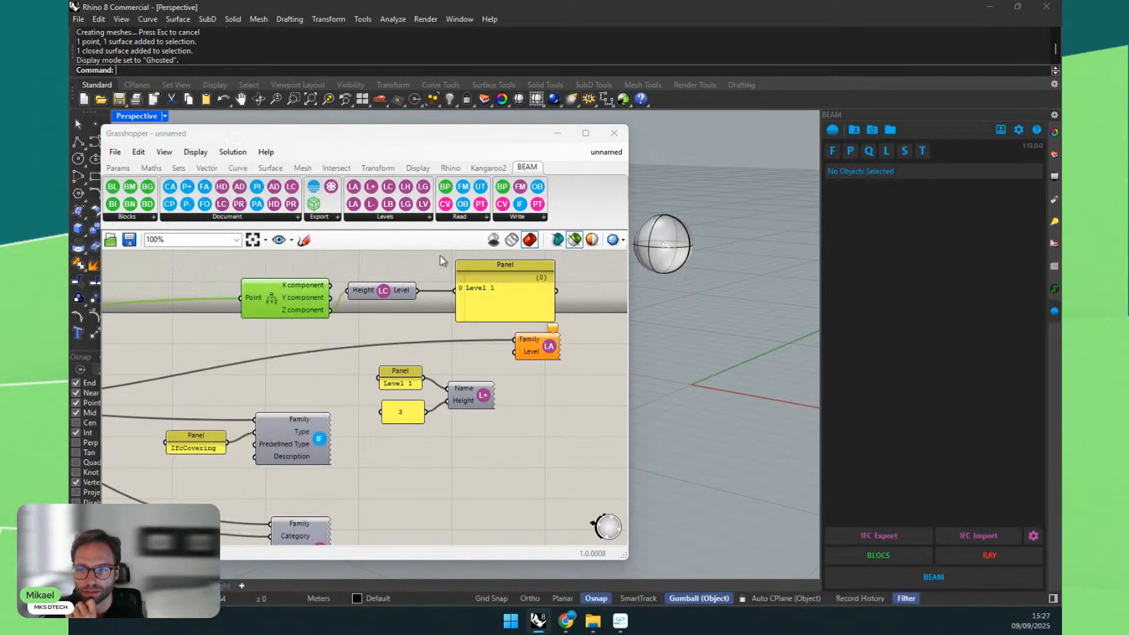
Step: Select the base point inside the sphere and move it vertically down towards the ground plane
{"action": "left_click", "coordinate": [662, 244]}
{"action": "left_click_drag", "start_coordinate": [667, 209], "coordinate": [669, 314]}
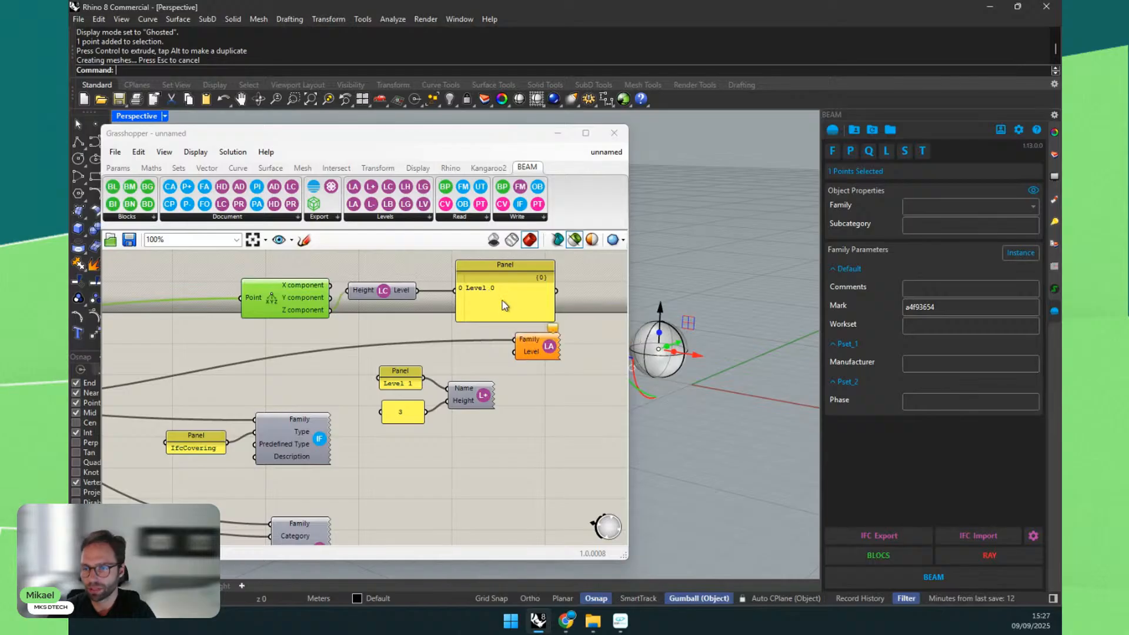
{"action": "mouse_move", "coordinate": [660, 312]}
{"action": "left_mouse_down"}
{"action": "mouse_move", "coordinate": [666, 419]}
{"action": "mouse_move", "coordinate": [661, 310]}
{"action": "left_mouse_up"}
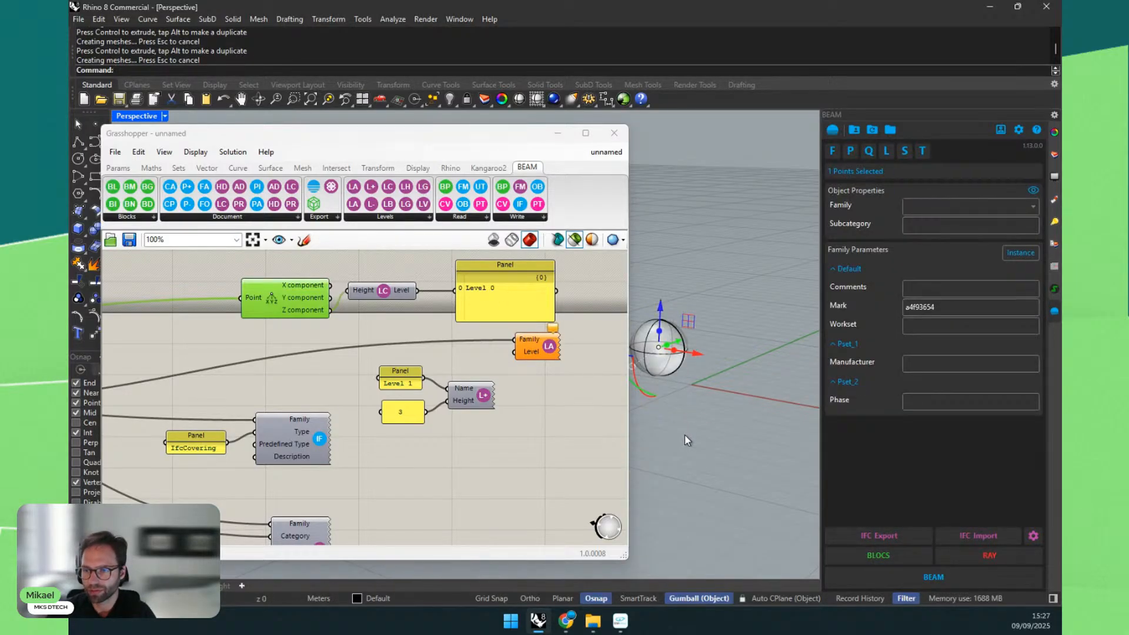
{"action": "right_click_drag", "start_coordinate": [685, 435], "coordinate": [720, 418]}
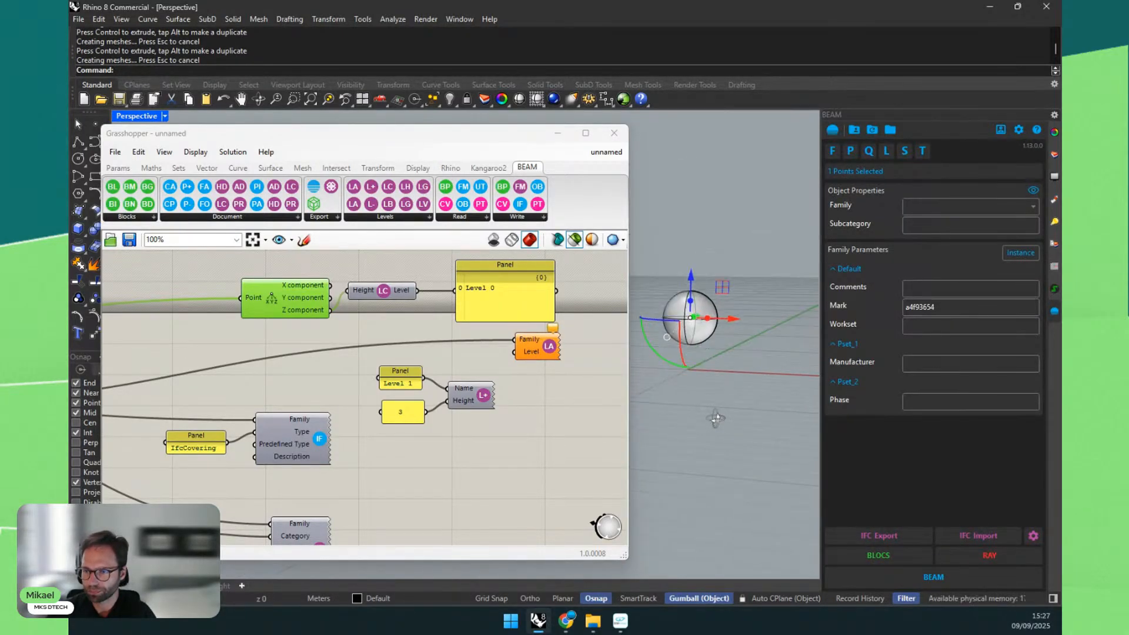
Step: Delete the level output panel and connect the Level output of Get Closest Level By Height to the Level input of Assign Level to Family
{"action": "left_click", "coordinate": [485, 314]}
{"action": "key", "text": "Delete"}
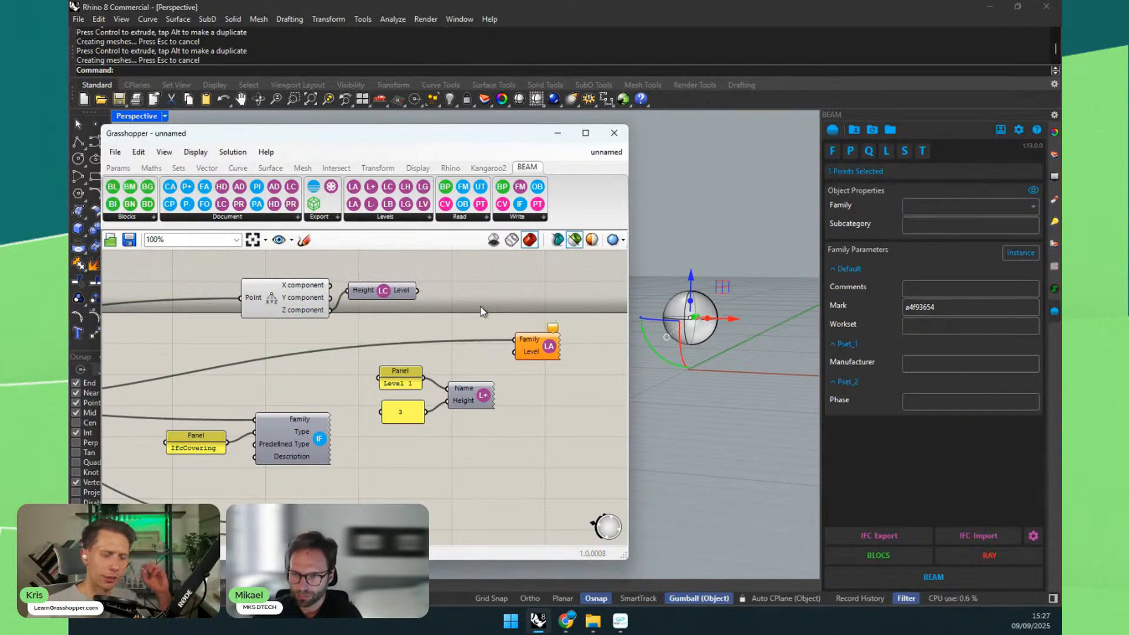
{"action": "left_click_drag", "start_coordinate": [377, 296], "coordinate": [431, 299]}
{"action": "left_click_drag", "start_coordinate": [290, 306], "coordinate": [329, 296]}
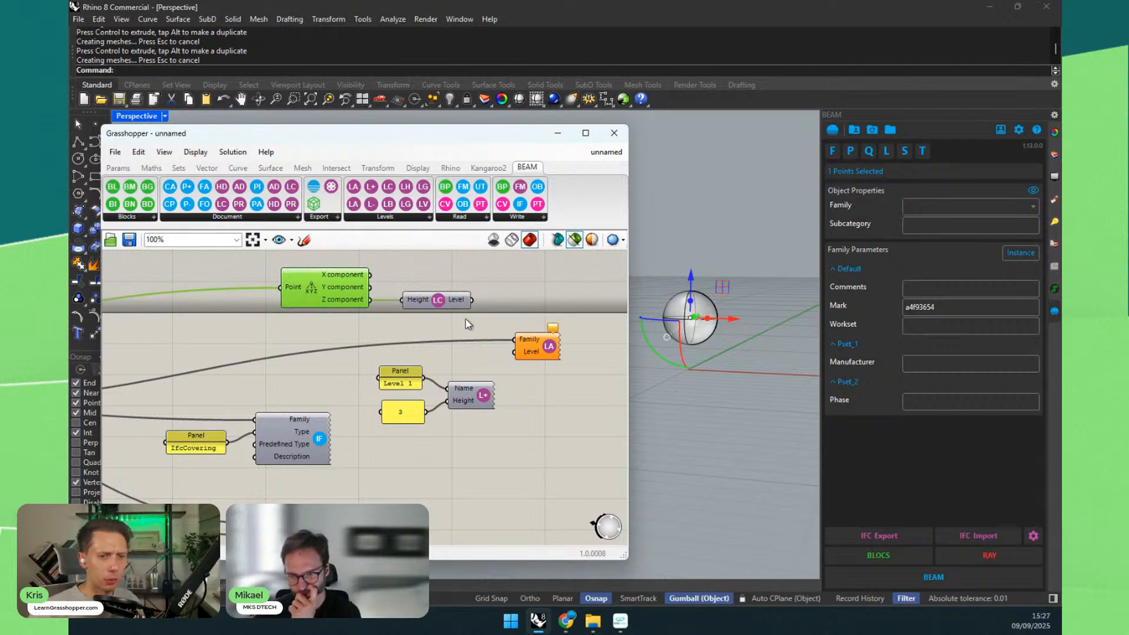
{"action": "left_click_drag", "start_coordinate": [472, 300], "coordinate": [516, 353]}
{"action": "left_click", "coordinate": [531, 386]}
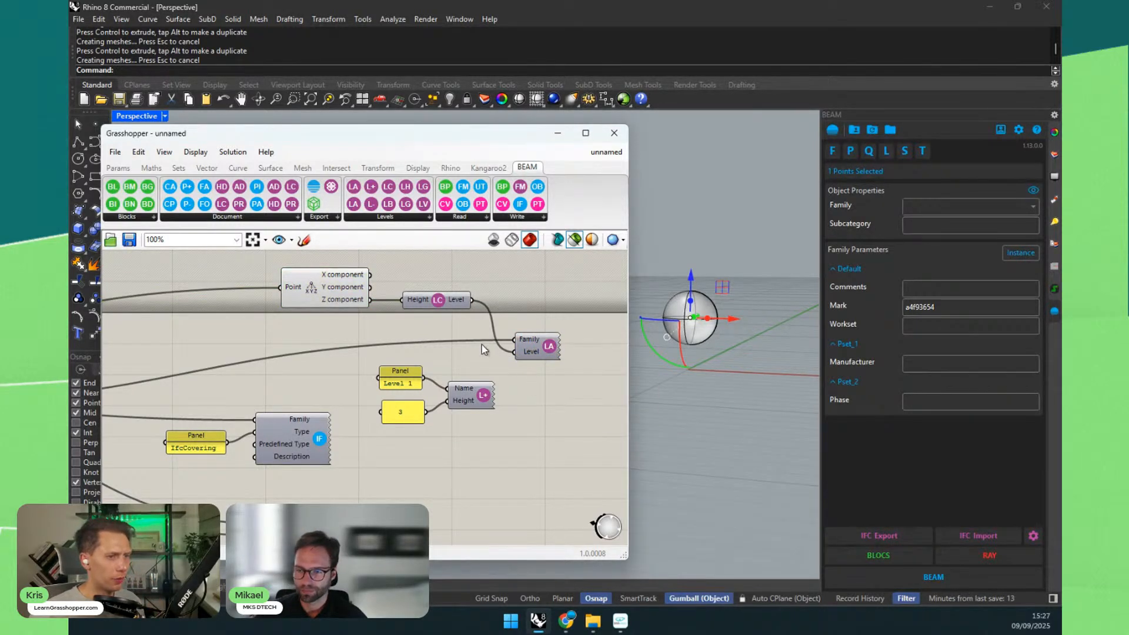
Step: Select the sphere and examine the level assigned to it in the IFC data
{"action": "scroll", "coordinate": [483, 347], "scroll_direction": "down", "scroll_amount": 3}
{"action": "left_click", "coordinate": [754, 369]}
{"action": "right_click_drag", "start_coordinate": [755, 370], "coordinate": [725, 392]}
{"action": "scroll", "coordinate": [726, 392], "scroll_direction": "down", "scroll_amount": 5}
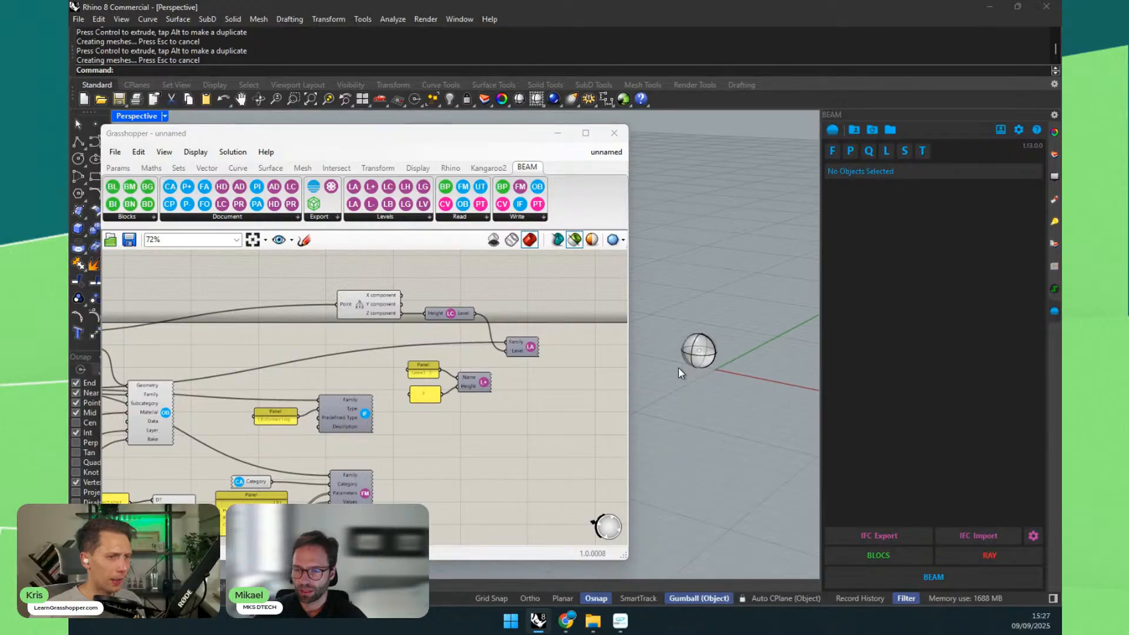
{"action": "scroll", "coordinate": [679, 368], "scroll_direction": "up", "scroll_amount": 3}
{"action": "scroll", "coordinate": [605, 366], "scroll_direction": "up", "scroll_amount": 1}
{"action": "left_click", "coordinate": [509, 345]}
{"action": "left_click", "coordinate": [687, 355]}
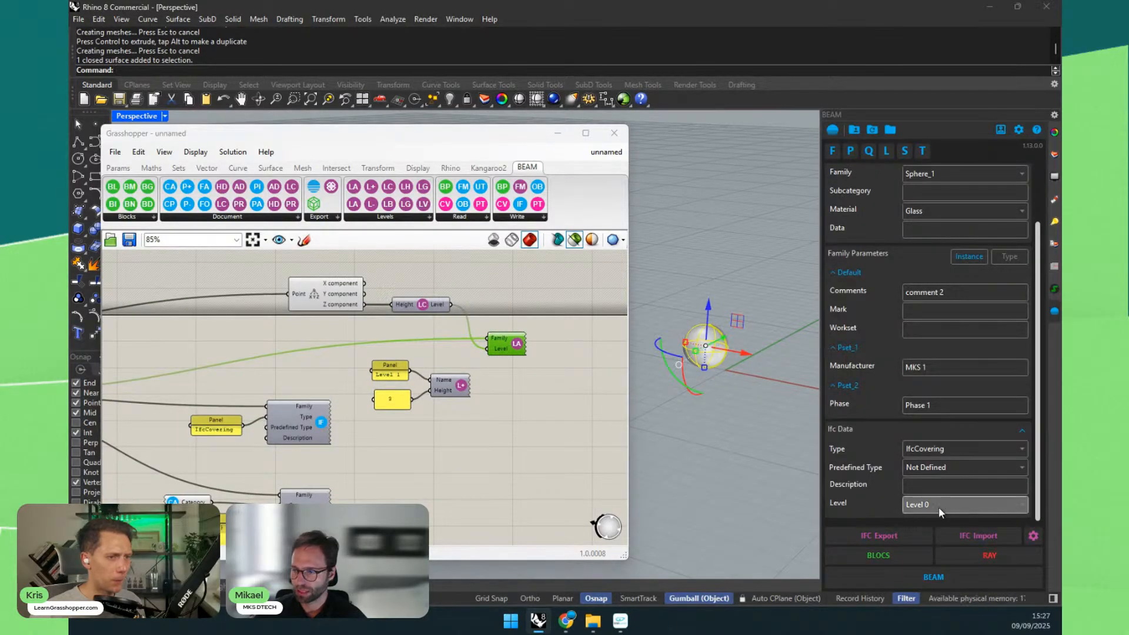
{"action": "left_click", "coordinate": [524, 404]}
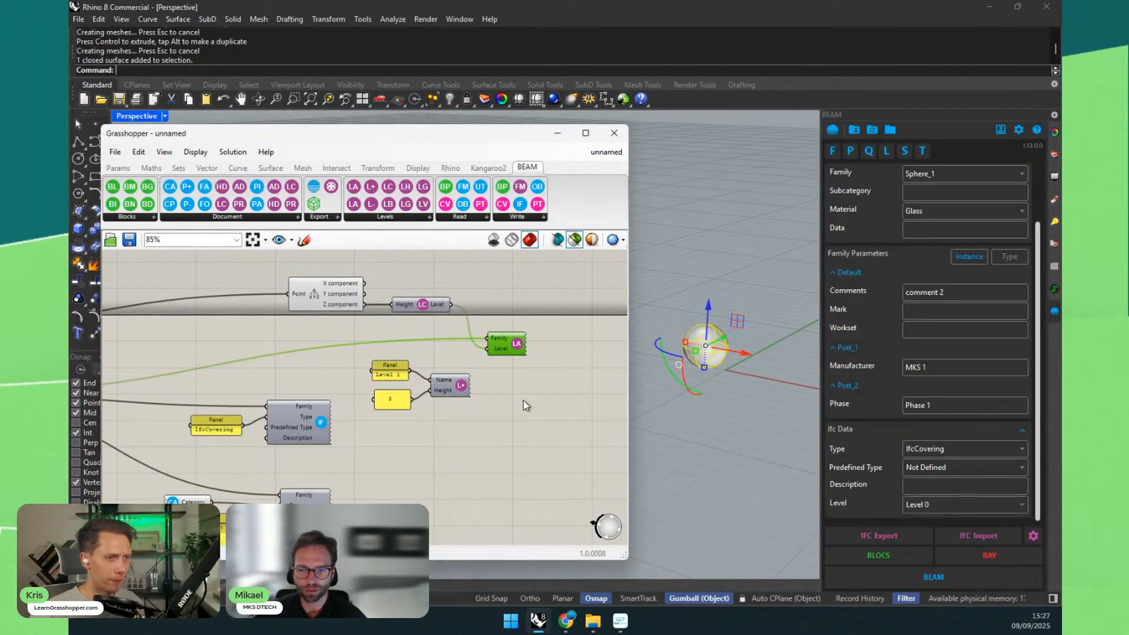
Step: Place a Set Address component in the empty canvas area beside the existing definition
{"action": "scroll", "coordinate": [453, 355], "scroll_direction": "down", "scroll_amount": 6}
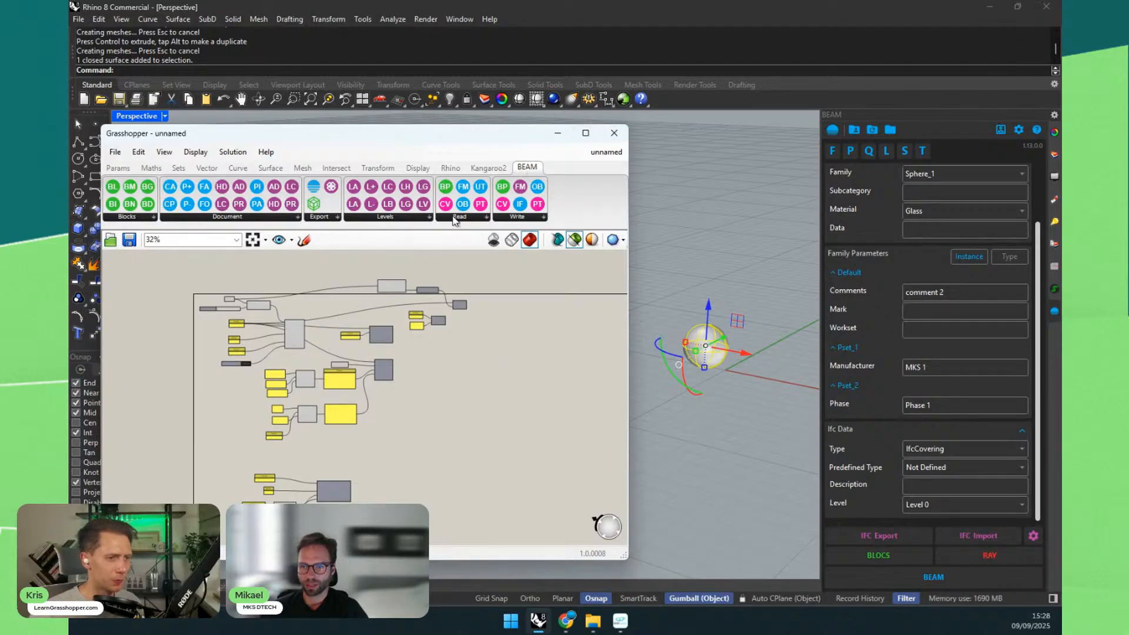
{"action": "left_click", "coordinate": [210, 217]}
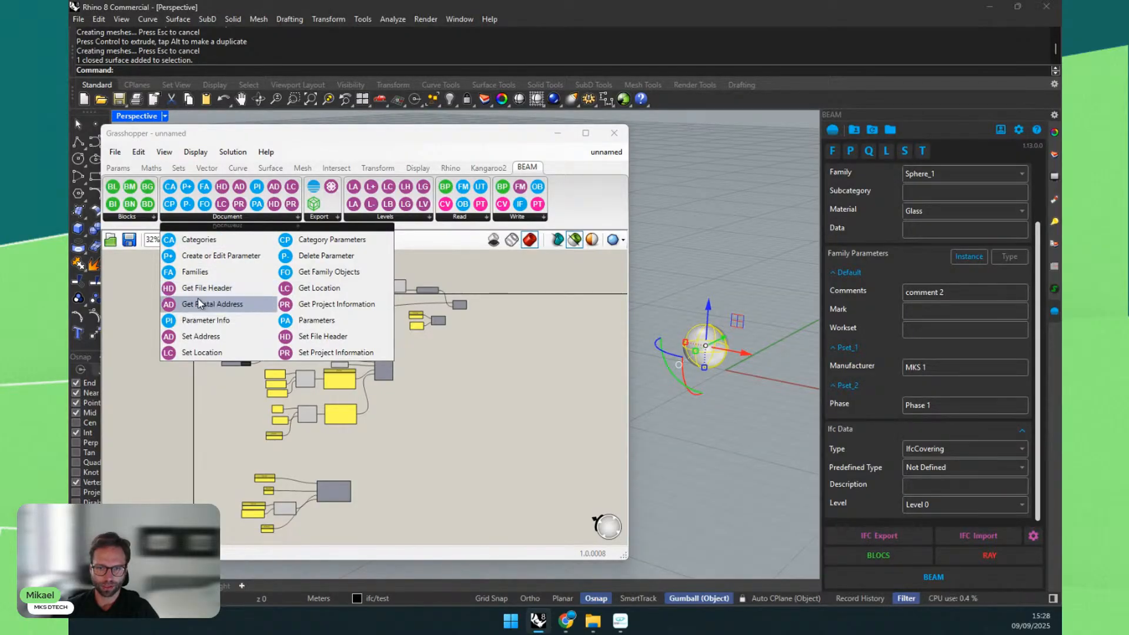
{"action": "left_click", "coordinate": [199, 336]}
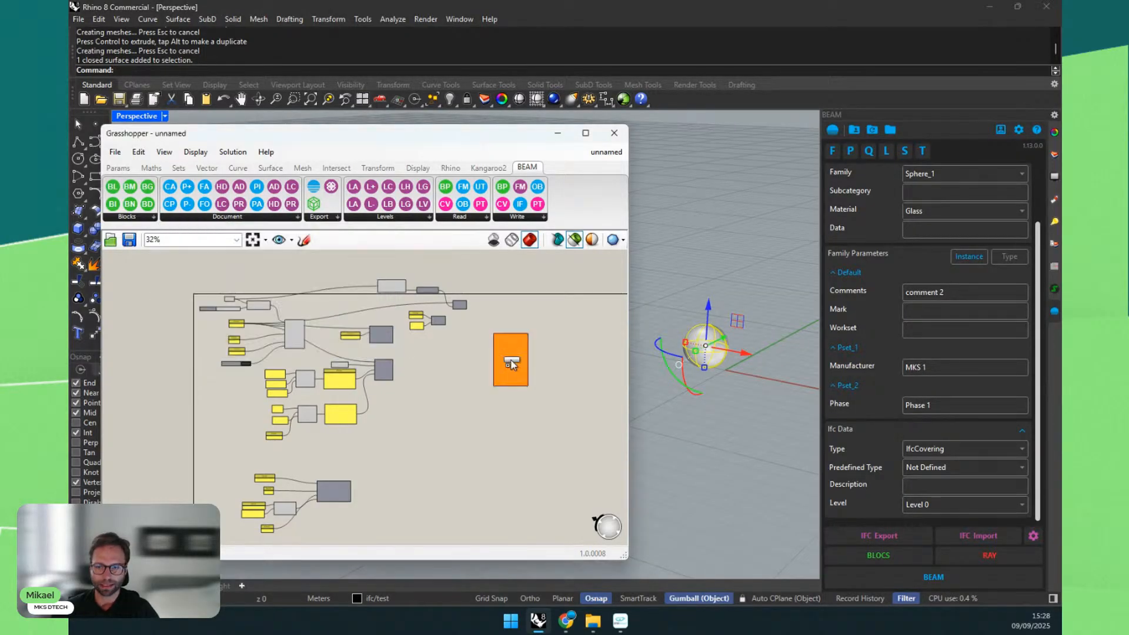
{"action": "left_click", "coordinate": [528, 364]}
{"action": "scroll", "coordinate": [528, 362], "scroll_direction": "up", "scroll_amount": 5}
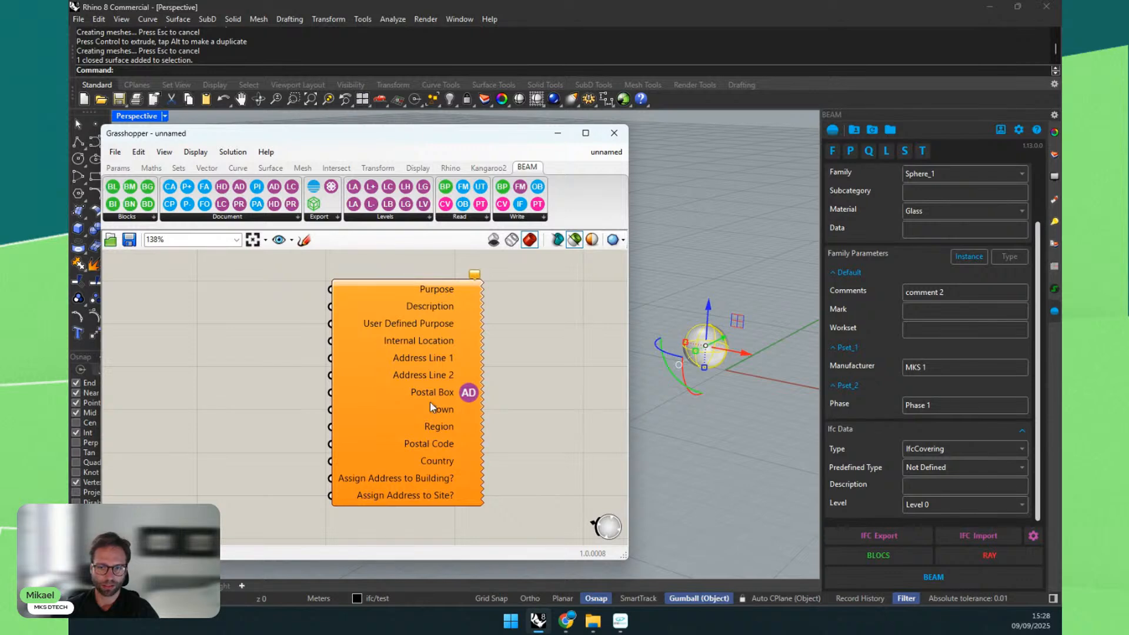
Step: Place a Set Location component beside Set Address and move Set Address away to make room between them
{"action": "left_click", "coordinate": [183, 219]}
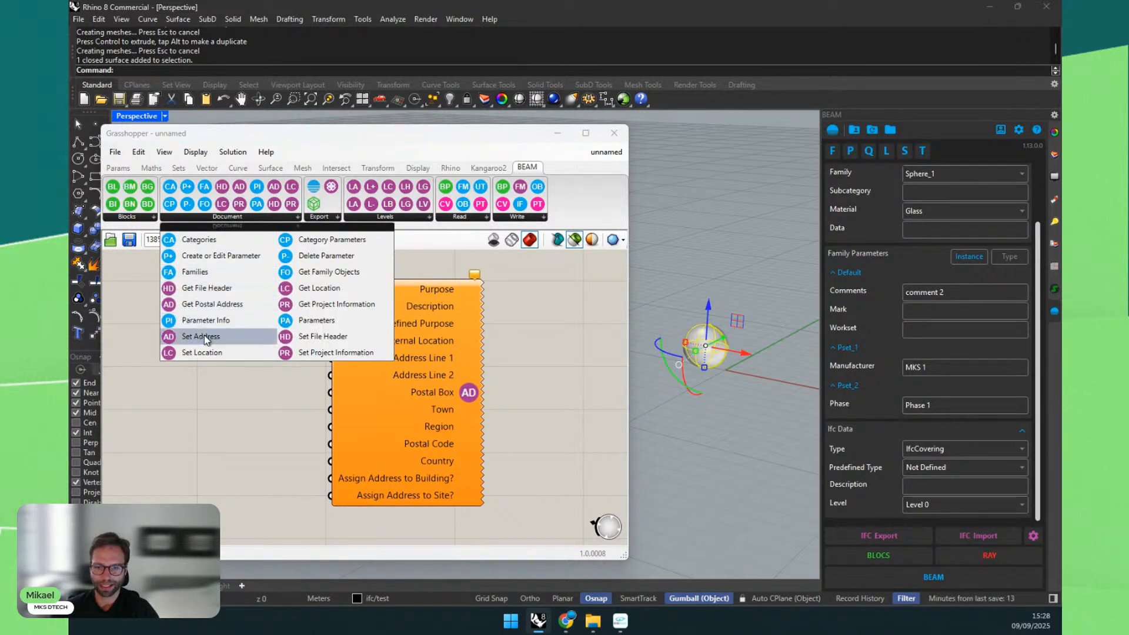
{"action": "left_click", "coordinate": [213, 353]}
{"action": "left_click", "coordinate": [546, 360]}
{"action": "left_click_drag", "start_coordinate": [472, 363], "coordinate": [381, 365]}
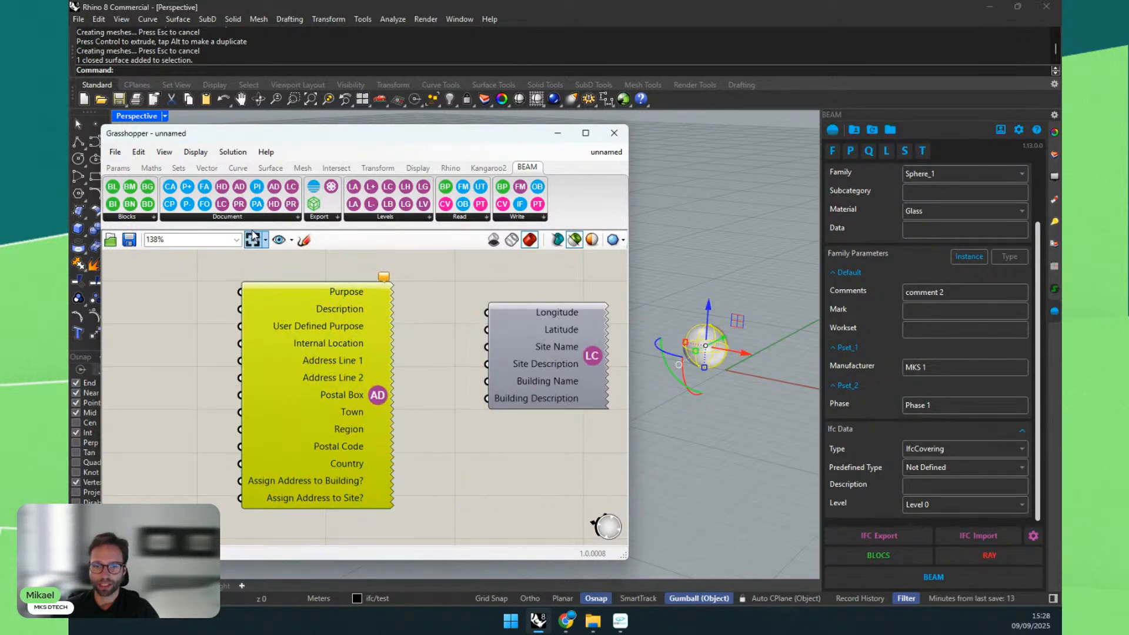
{"action": "left_click", "coordinate": [253, 217]}
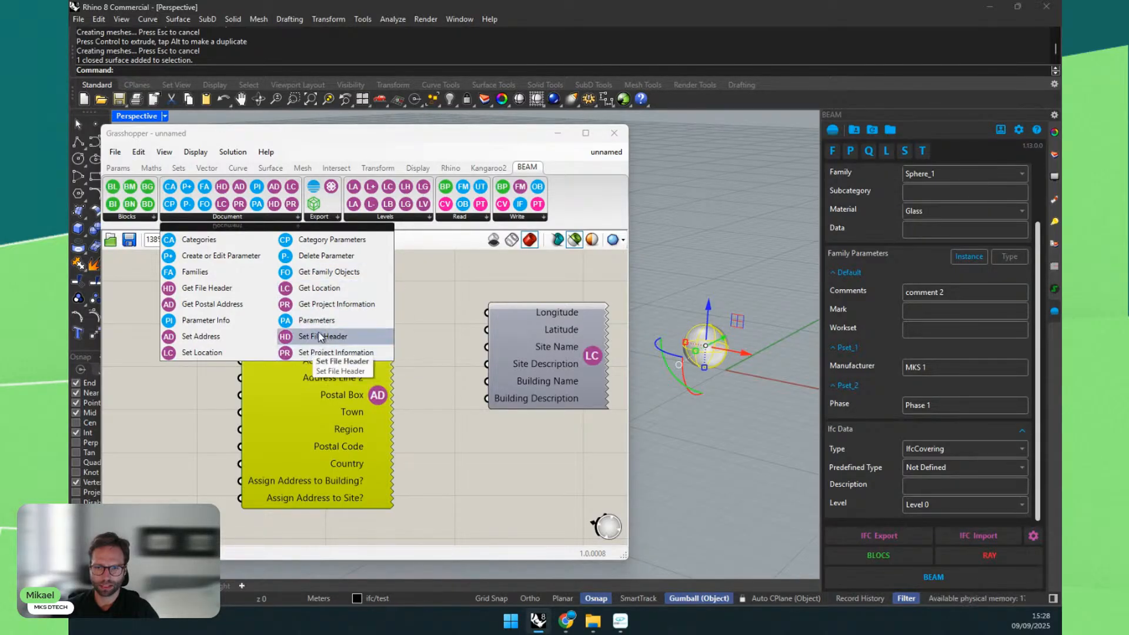
{"action": "left_click", "coordinate": [359, 216]}
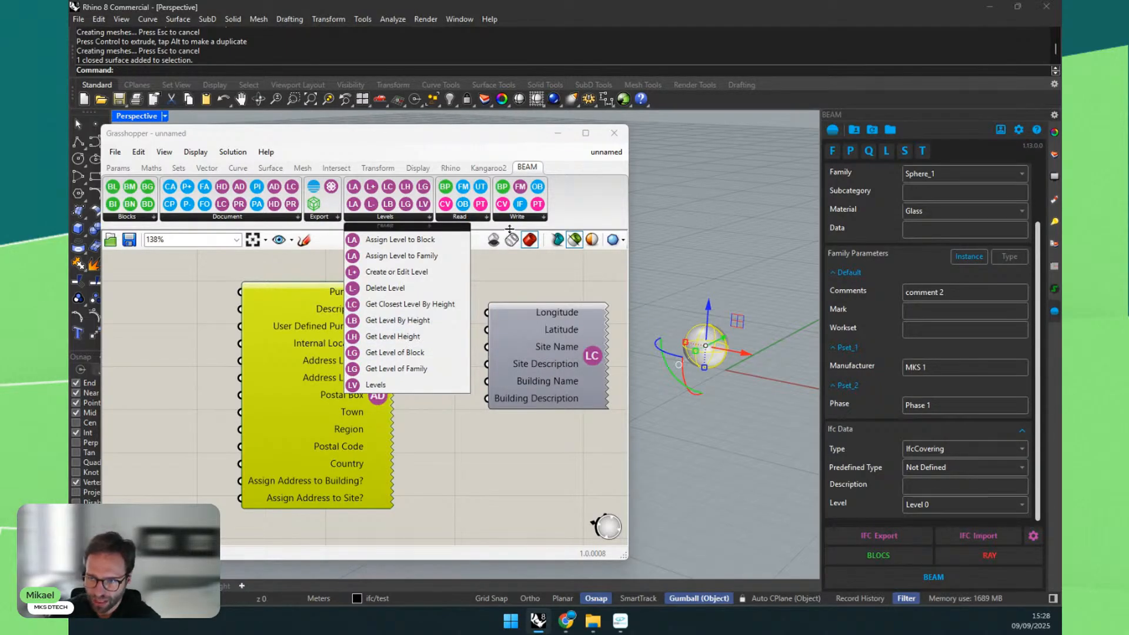
{"action": "left_click", "coordinate": [476, 219]}
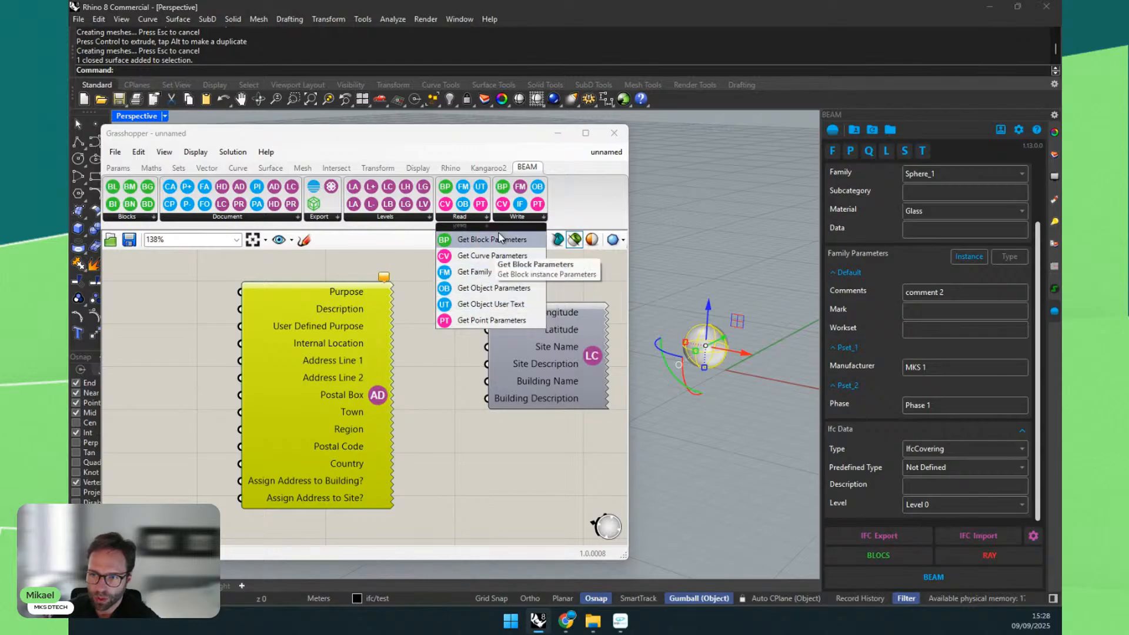
{"action": "left_click", "coordinate": [516, 218]}
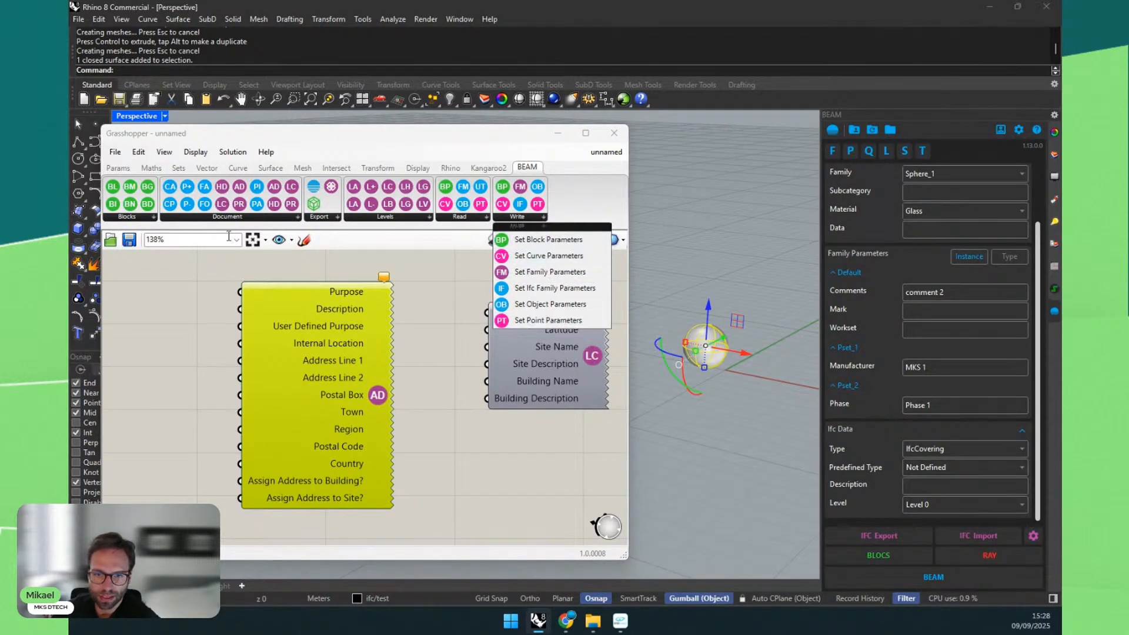
Step: Place a Category Parameters component and move it to the empty canvas area below Set Address
{"action": "left_click", "coordinate": [195, 217]}
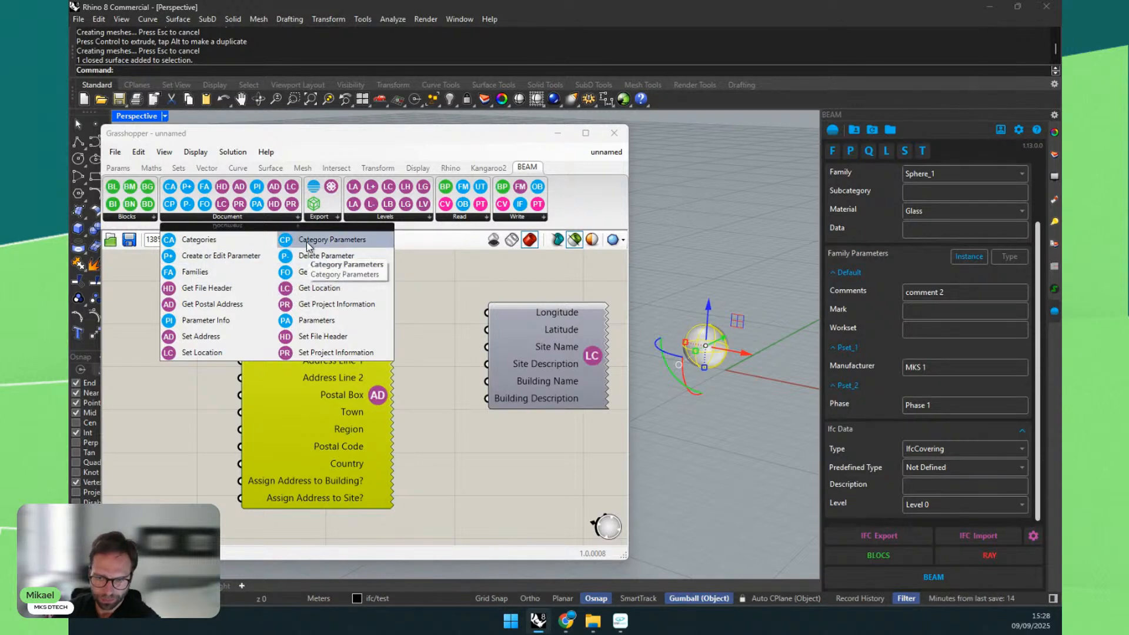
{"action": "left_click", "coordinate": [300, 288]}
{"action": "left_click", "coordinate": [450, 316]}
{"action": "scroll", "coordinate": [450, 310], "scroll_direction": "down", "scroll_amount": 3}
{"action": "scroll", "coordinate": [450, 310], "scroll_direction": "up", "scroll_amount": 4}
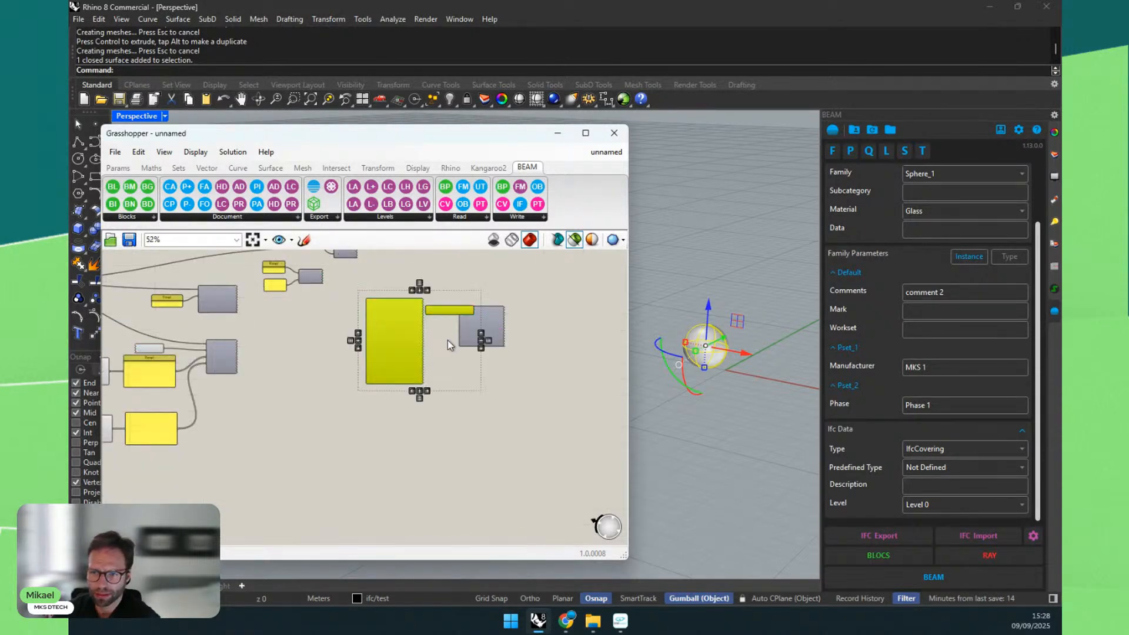
{"action": "scroll", "coordinate": [327, 439], "scroll_direction": "down", "scroll_amount": 2}
{"action": "left_click_drag", "start_coordinate": [378, 334], "coordinate": [282, 362]}
{"action": "scroll", "coordinate": [283, 361], "scroll_direction": "up", "scroll_amount": 4}
Step: Place a Panel beside Category Parameters and connect the Parameters output to it
{"action": "double_click", "coordinate": [430, 402]}
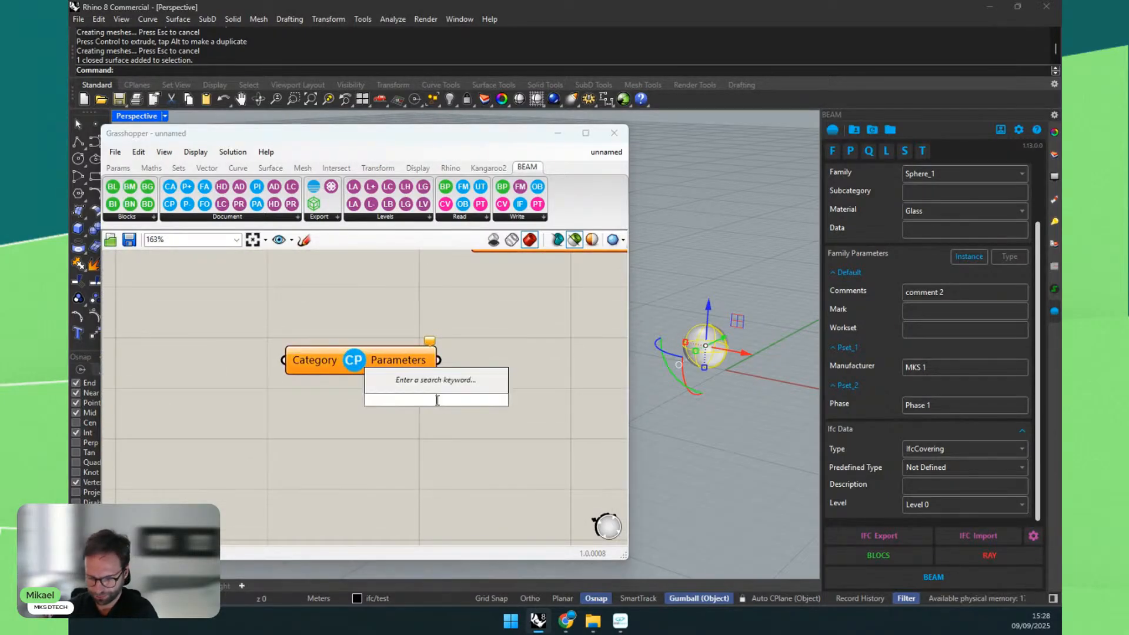
{"action": "type", "text": "Panel"}
{"action": "key", "text": "Return"}
{"action": "left_click_drag", "start_coordinate": [417, 365], "coordinate": [532, 365]}
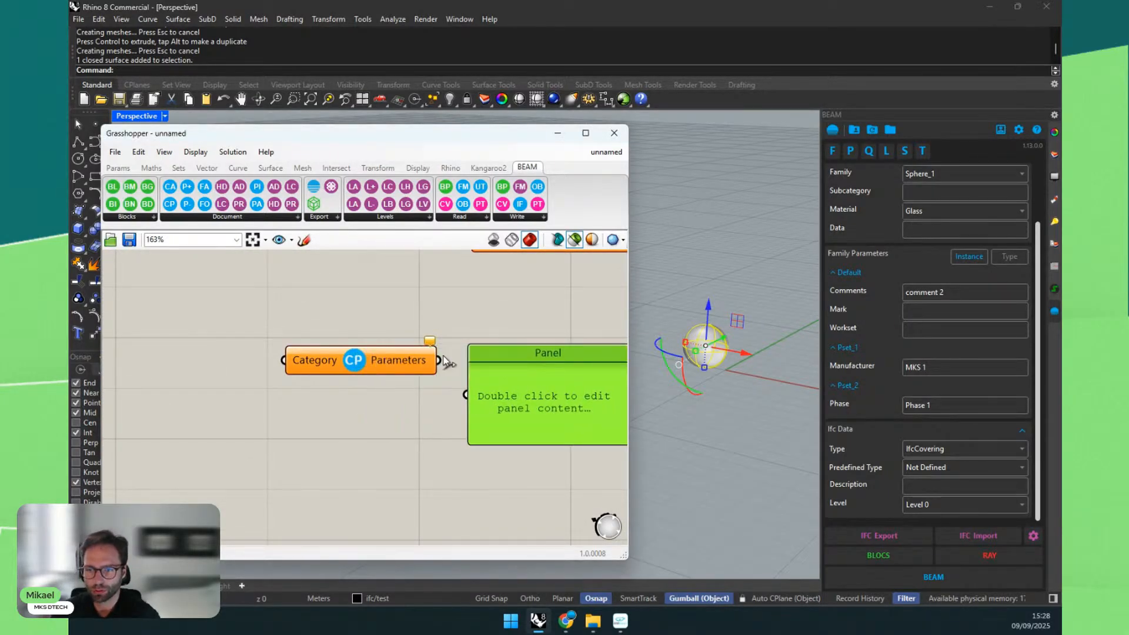
{"action": "left_click_drag", "start_coordinate": [441, 361], "coordinate": [465, 394]}
{"action": "scroll", "coordinate": [307, 364], "scroll_direction": "down", "scroll_amount": 2}
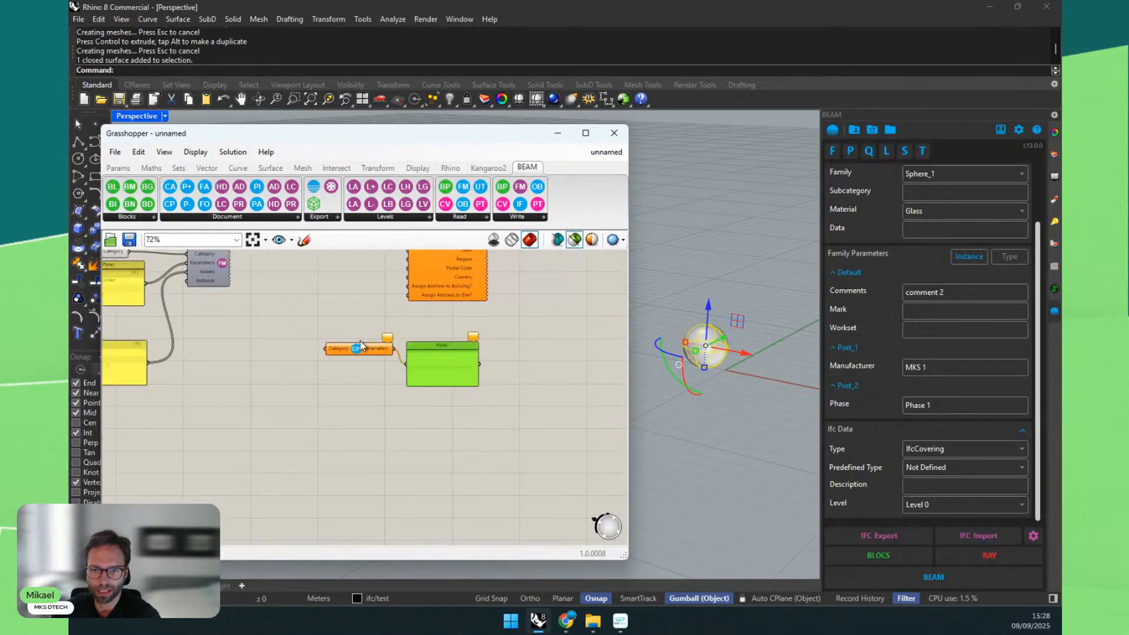
Step: Set the Category input of Category Parameters to the text Generic Models
{"action": "scroll", "coordinate": [377, 341], "scroll_direction": "up", "scroll_amount": 2}
{"action": "right_click", "coordinate": [329, 354]}
{"action": "mouse_move", "coordinate": [465, 484]}
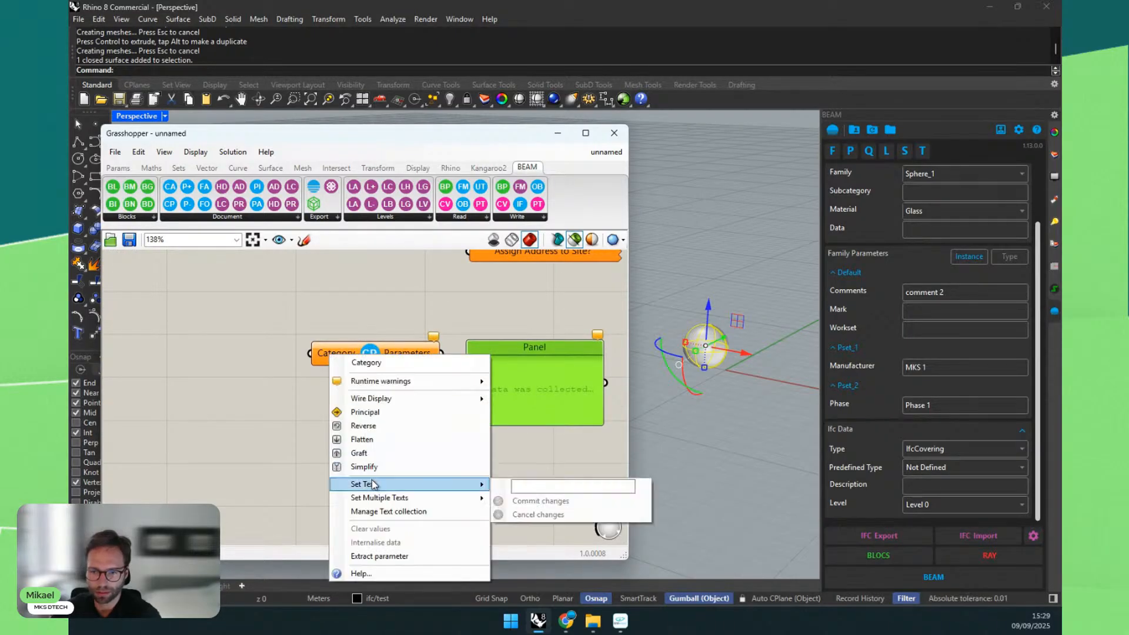
{"action": "left_click", "coordinate": [531, 486]}
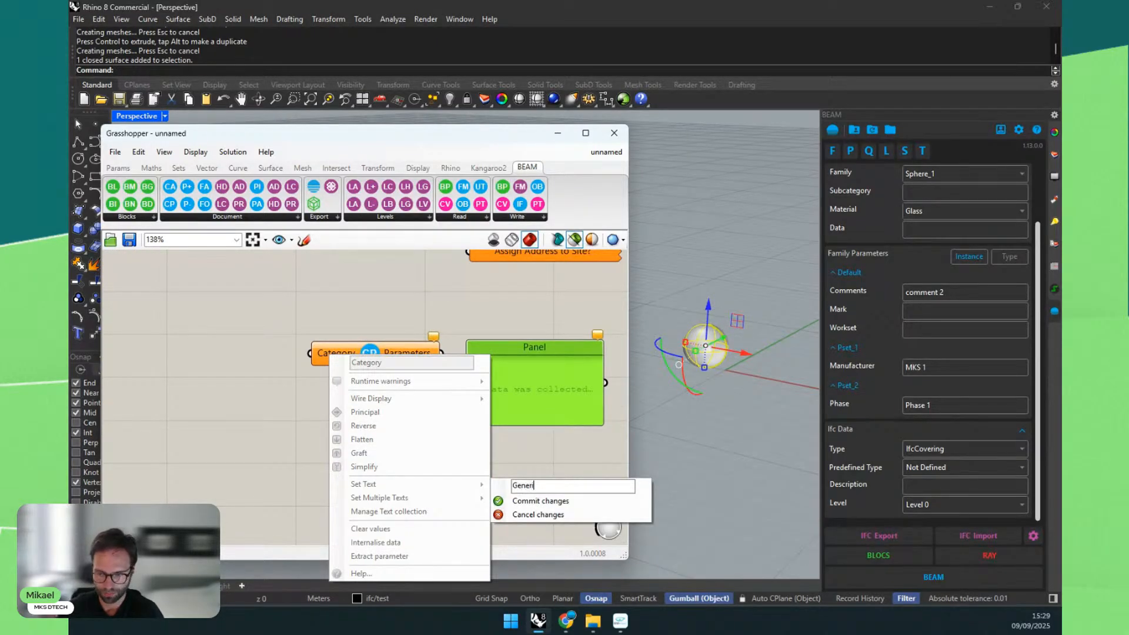
{"action": "type", "text": "Generic Models"}
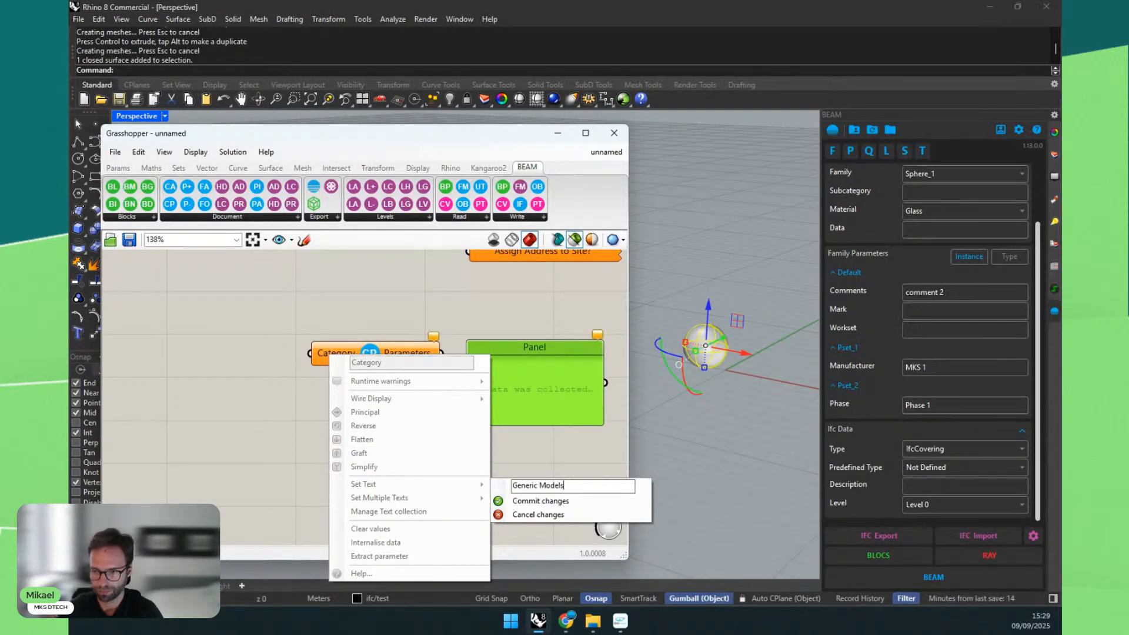
{"action": "left_click", "coordinate": [538, 501]}
Step: Enlarge the parameter list panel vertically and reposition it together with the Category Parameters component
{"action": "left_click_drag", "start_coordinate": [546, 420], "coordinate": [548, 526]}
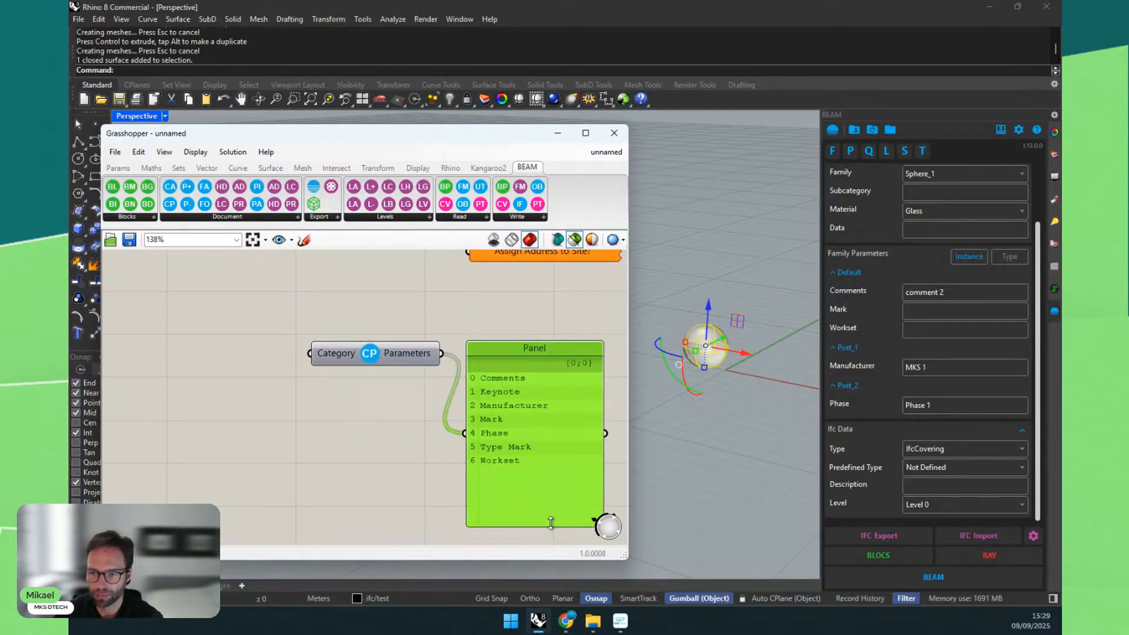
{"action": "left_click_drag", "start_coordinate": [357, 361], "coordinate": [175, 346]}
{"action": "left_click_drag", "start_coordinate": [525, 414], "coordinate": [360, 357]}
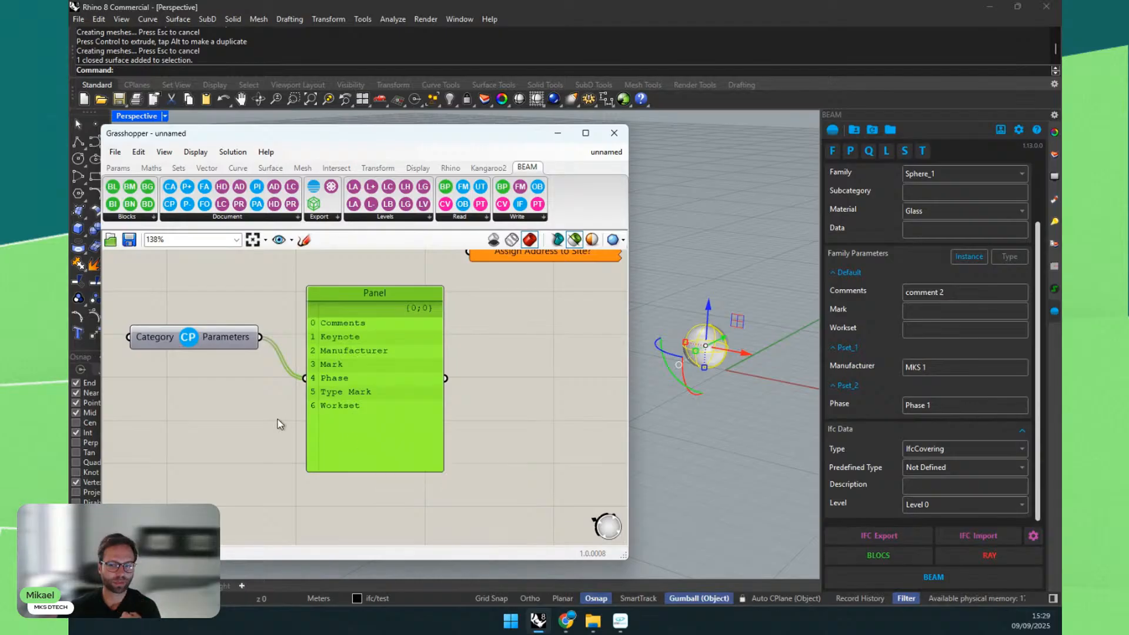
{"action": "scroll", "coordinate": [277, 419], "scroll_direction": "down", "scroll_amount": 5}
{"action": "scroll", "coordinate": [262, 480], "scroll_direction": "down", "scroll_amount": 3}
{"action": "right_click_drag", "start_coordinate": [262, 480], "coordinate": [386, 323]}
{"action": "scroll", "coordinate": [378, 398], "scroll_direction": "up", "scroll_amount": 5}
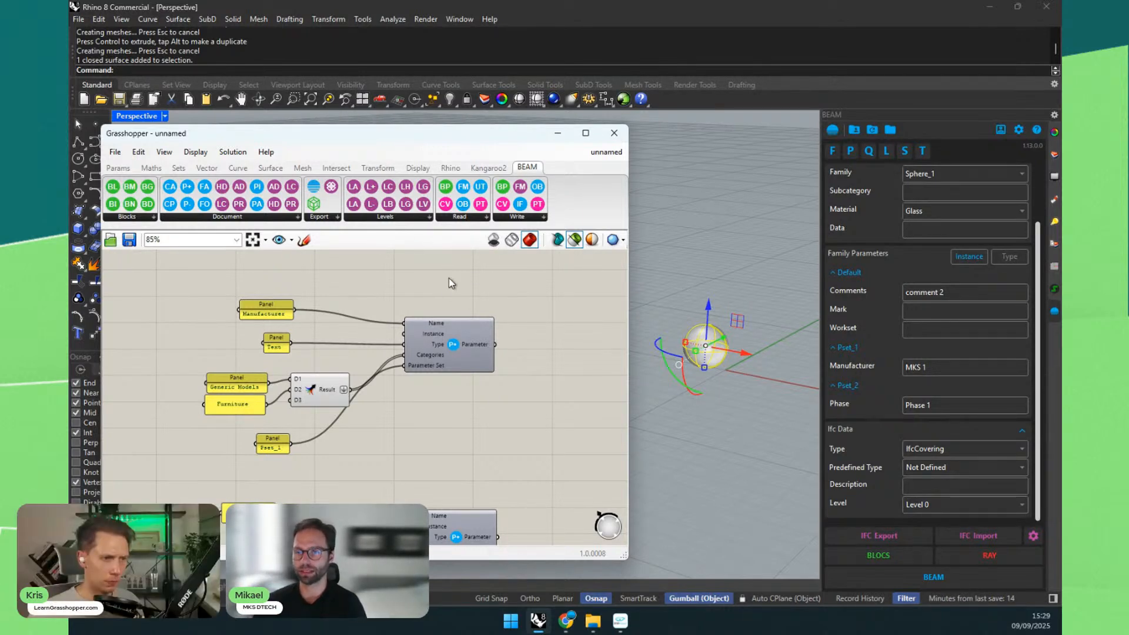
Step: Close the Grasshopper window and deselect the sphere in the Perspective view
{"action": "scroll", "coordinate": [383, 309], "scroll_direction": "down", "scroll_amount": 4}
{"action": "right_click_drag", "start_coordinate": [520, 344], "coordinate": [502, 383]}
{"action": "scroll", "coordinate": [431, 345], "scroll_direction": "down", "scroll_amount": 2}
{"action": "right_click_drag", "start_coordinate": [431, 345], "coordinate": [396, 398]}
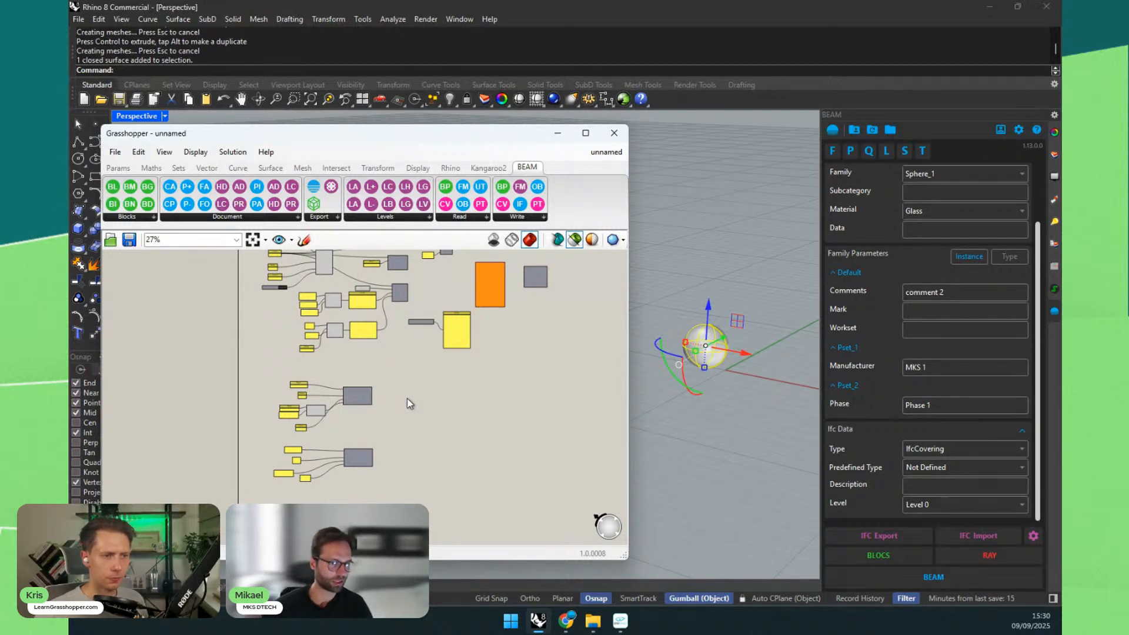
{"action": "left_click", "coordinate": [614, 134]}
{"action": "scroll", "coordinate": [481, 219], "scroll_direction": "down", "scroll_amount": 3}
{"action": "left_click", "coordinate": [481, 215]}
{"action": "right_click_drag", "start_coordinate": [716, 240], "coordinate": [546, 271], "text": "shift"}
Step: Start a new document from a template without saving the current one, and maximize the Perspective viewport
{"action": "left_click", "coordinate": [88, 102]}
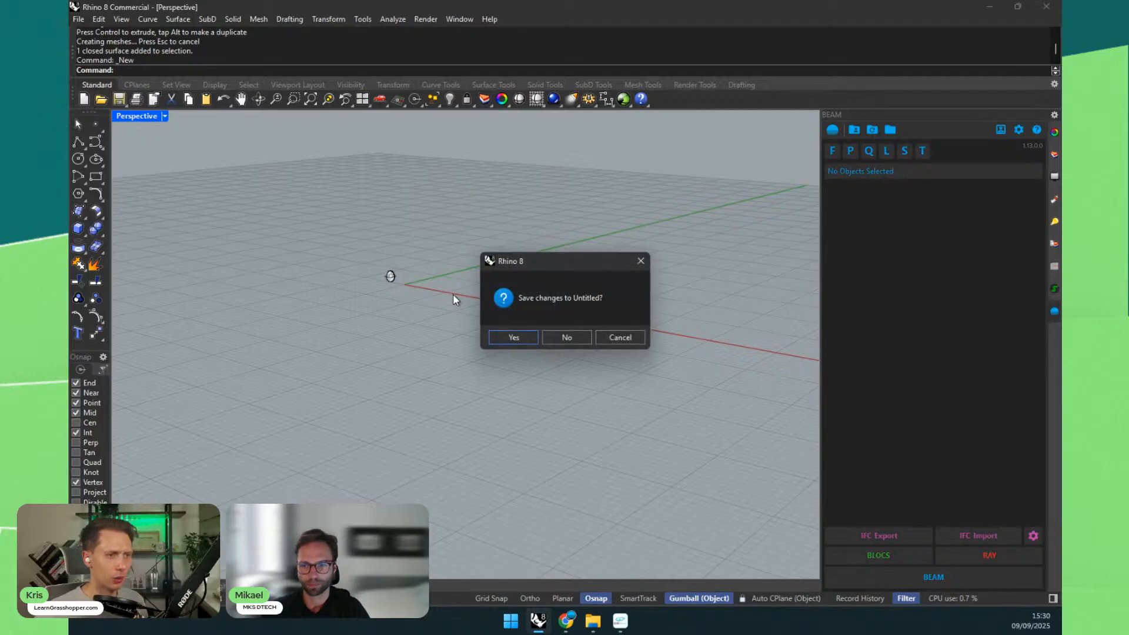
{"action": "left_click", "coordinate": [569, 331]}
{"action": "double_click", "coordinate": [329, 190]}
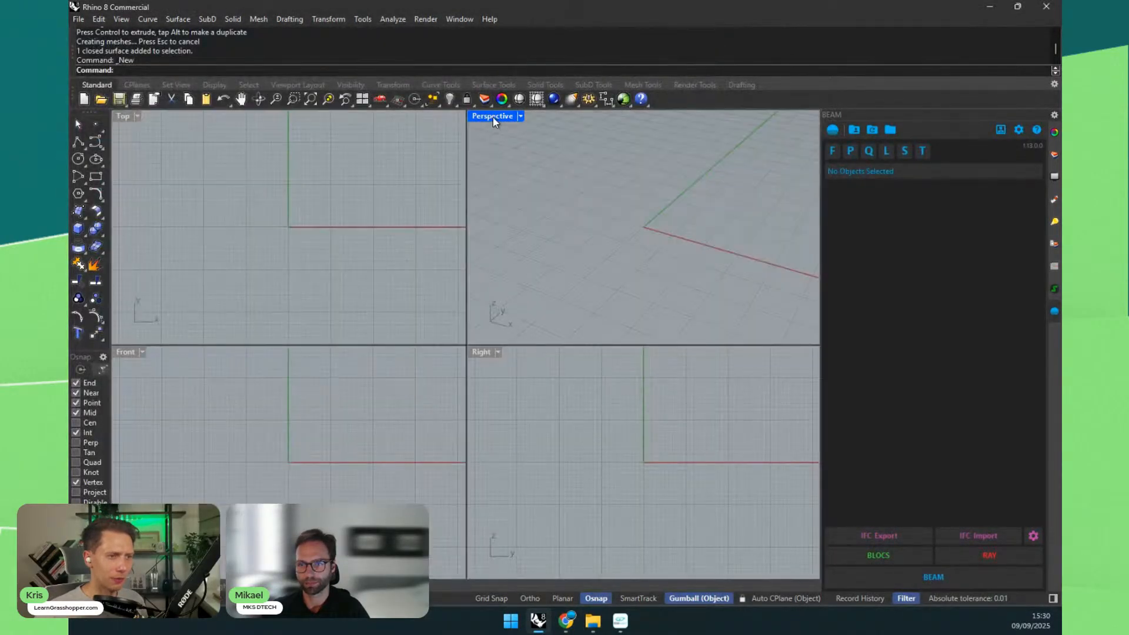
{"action": "double_click", "coordinate": [492, 116]}
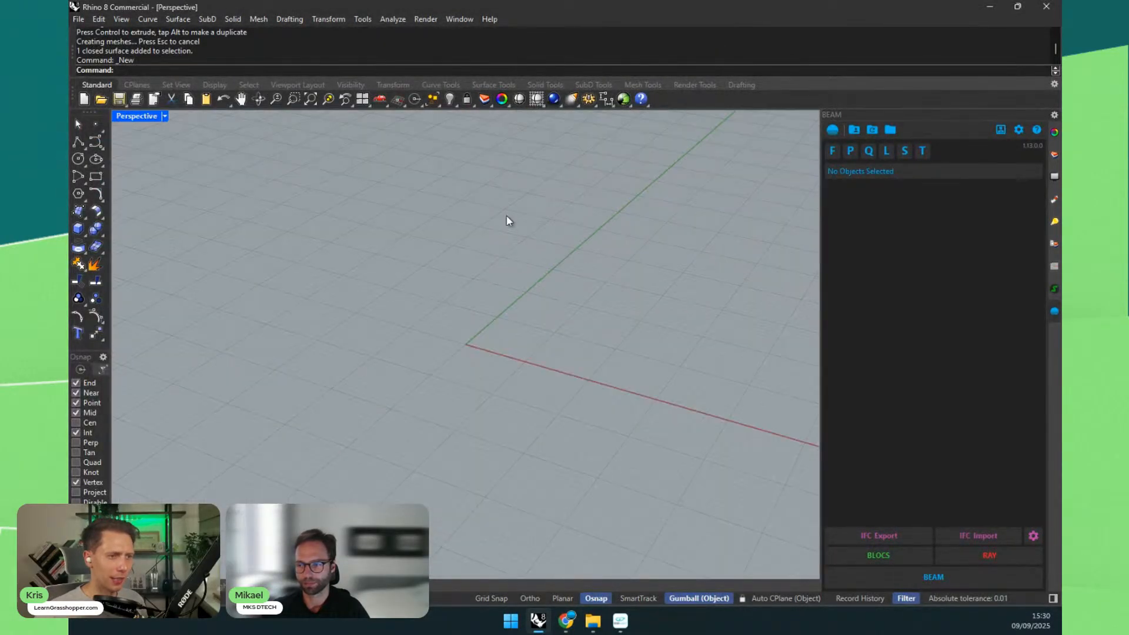
{"action": "scroll", "coordinate": [472, 289], "scroll_direction": "down", "scroll_amount": 2}
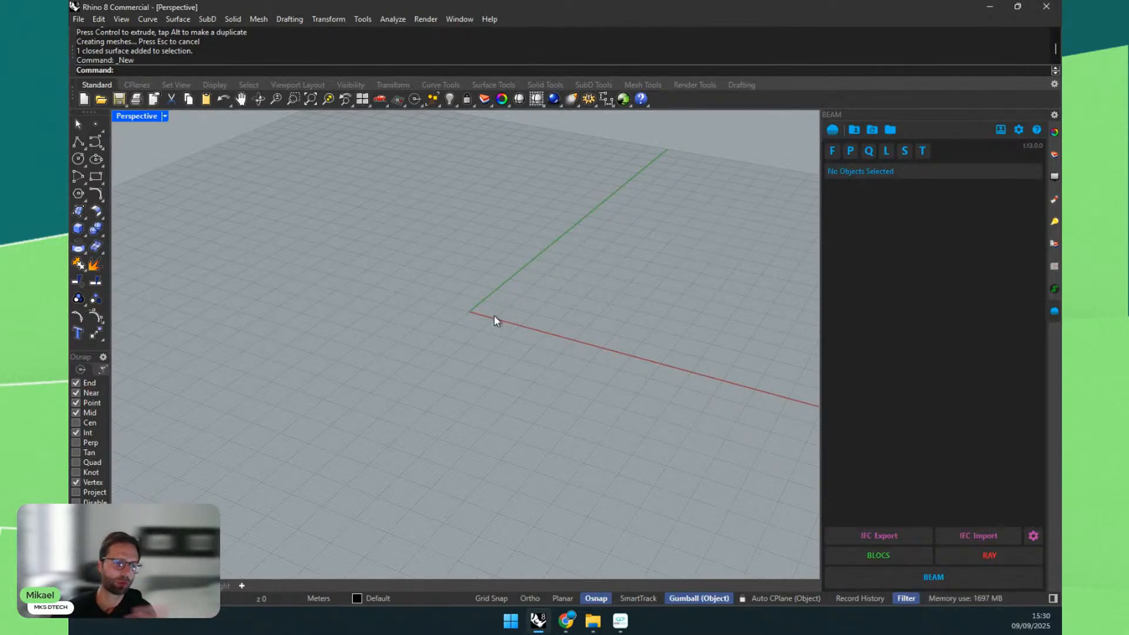
{"action": "left_click", "coordinate": [953, 534]}
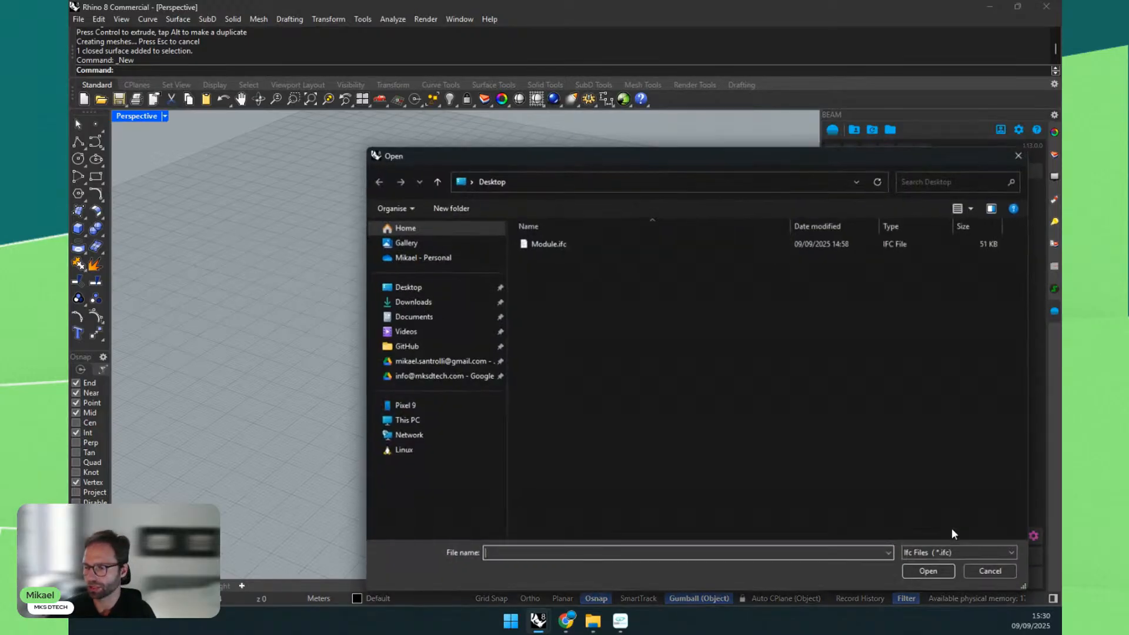
{"action": "left_click_drag", "start_coordinate": [635, 161], "coordinate": [494, 135]}
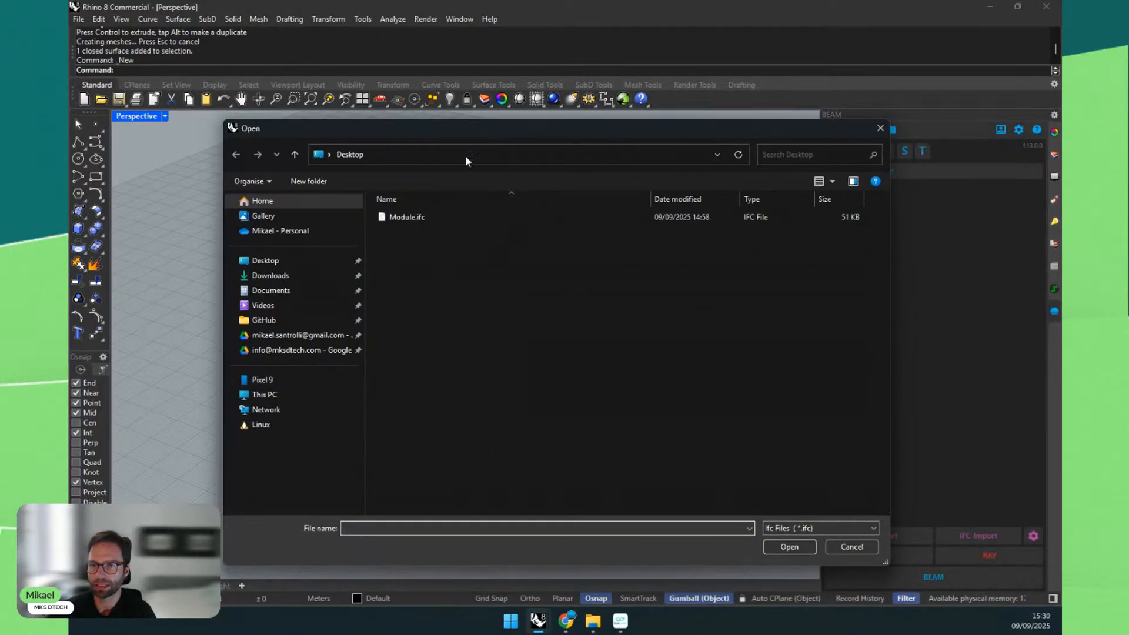
{"action": "left_click", "coordinate": [397, 220]}
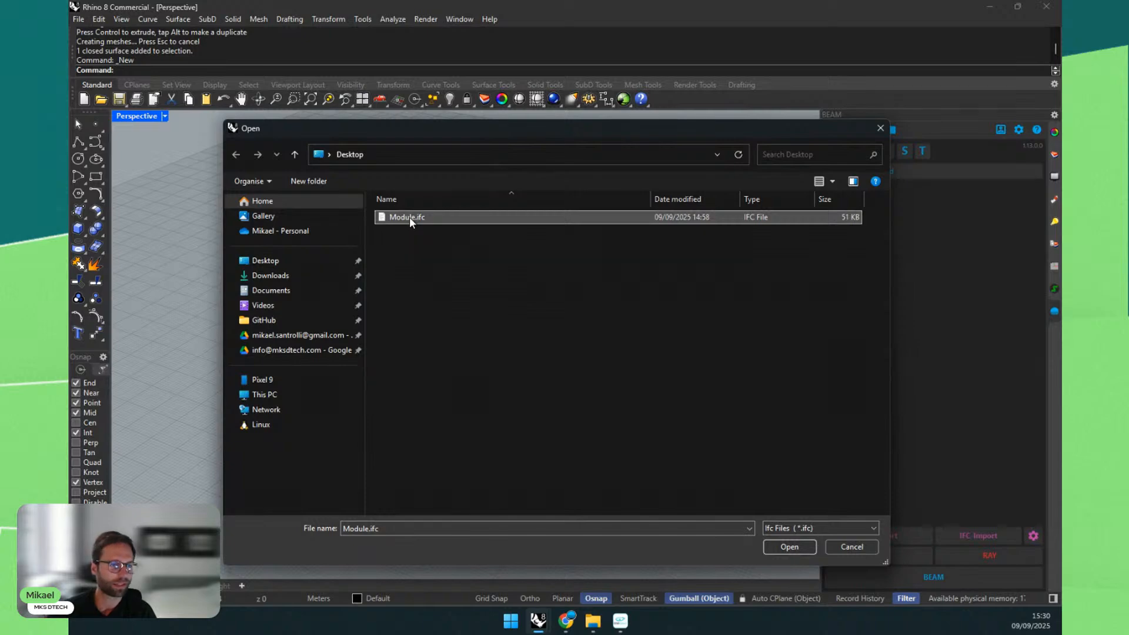
{"action": "double_click", "coordinate": [410, 217]}
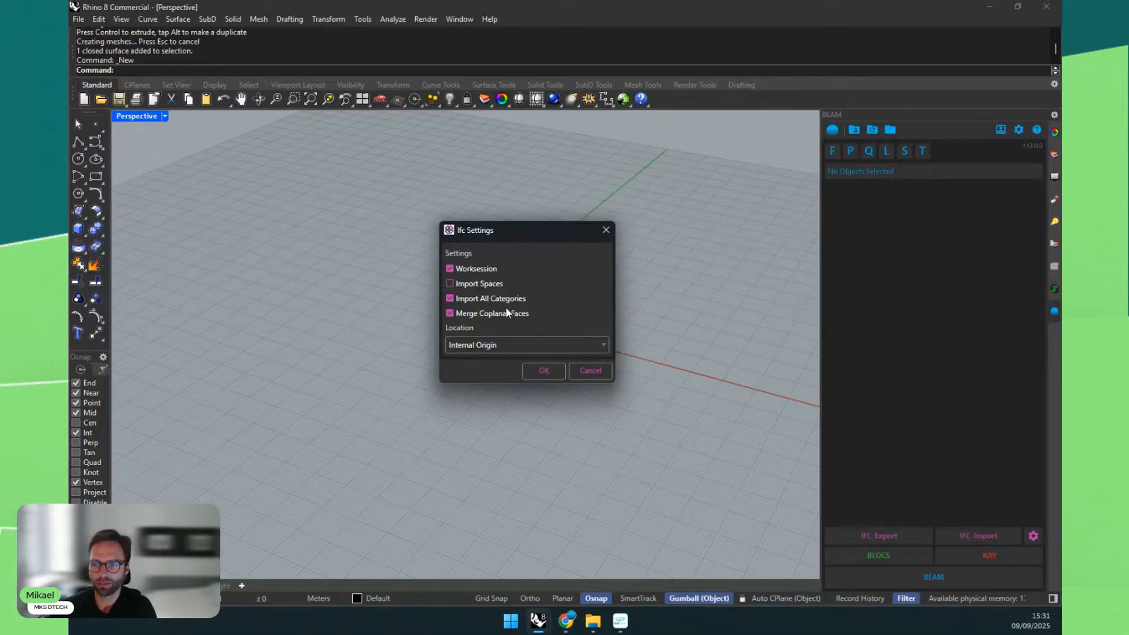
{"action": "left_click", "coordinate": [555, 374]}
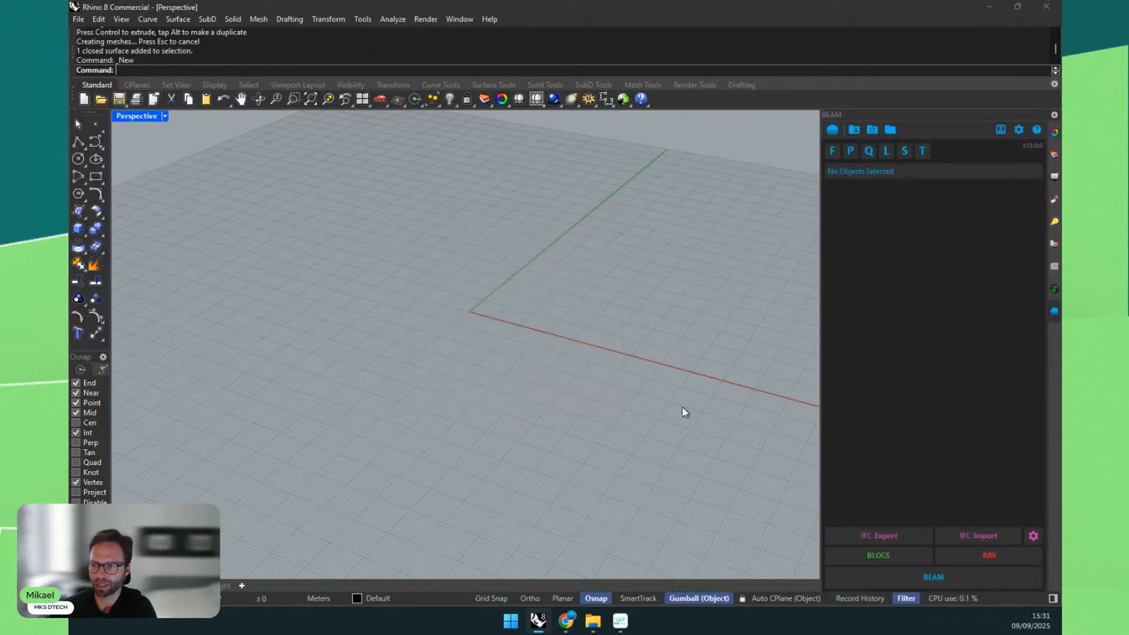
Step: Start an IFC import of Ifc2x3_Duplex_Architecture.ifc from the Import IFC folder under Workshop Day 1 on the company Google Drive
{"action": "left_click", "coordinate": [967, 536]}
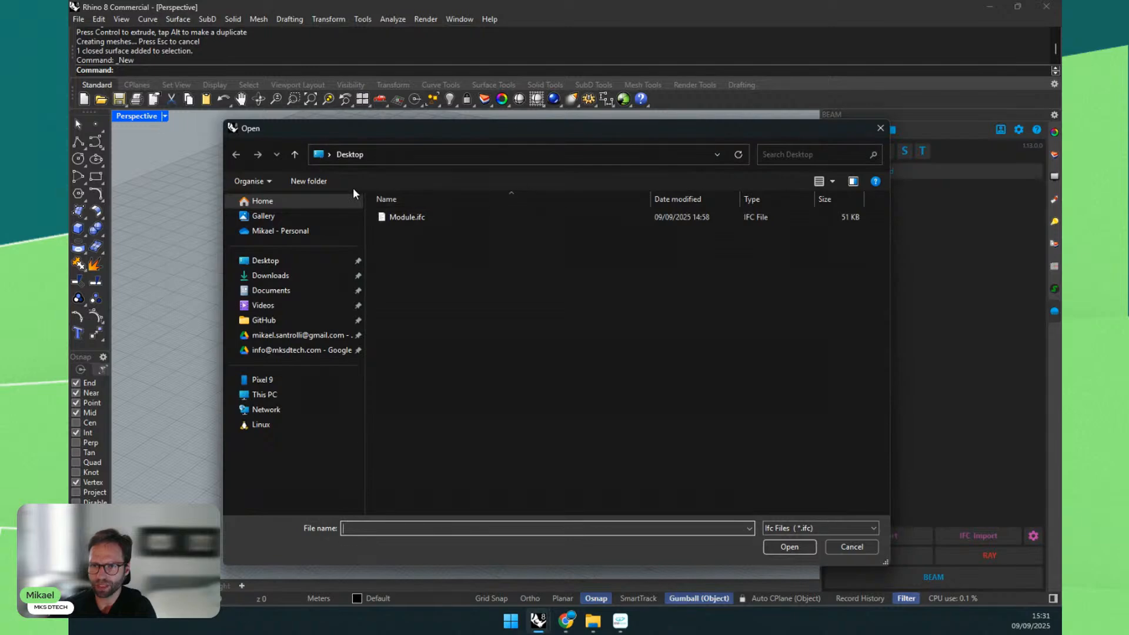
{"action": "left_click", "coordinate": [282, 352]}
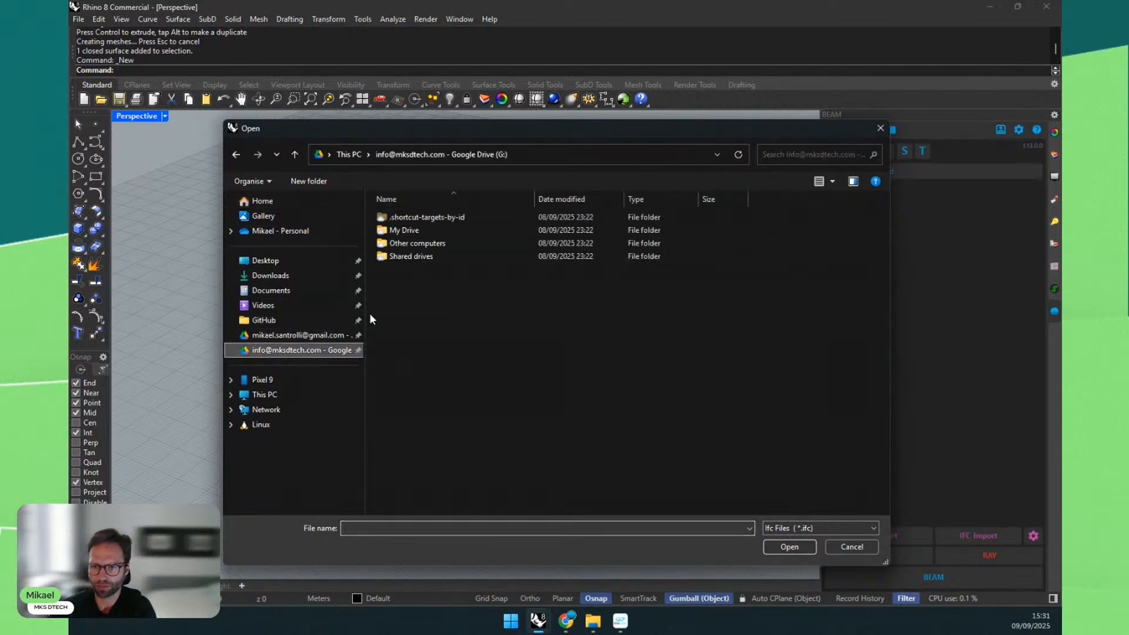
{"action": "double_click", "coordinate": [410, 230]}
{"action": "double_click", "coordinate": [405, 373]}
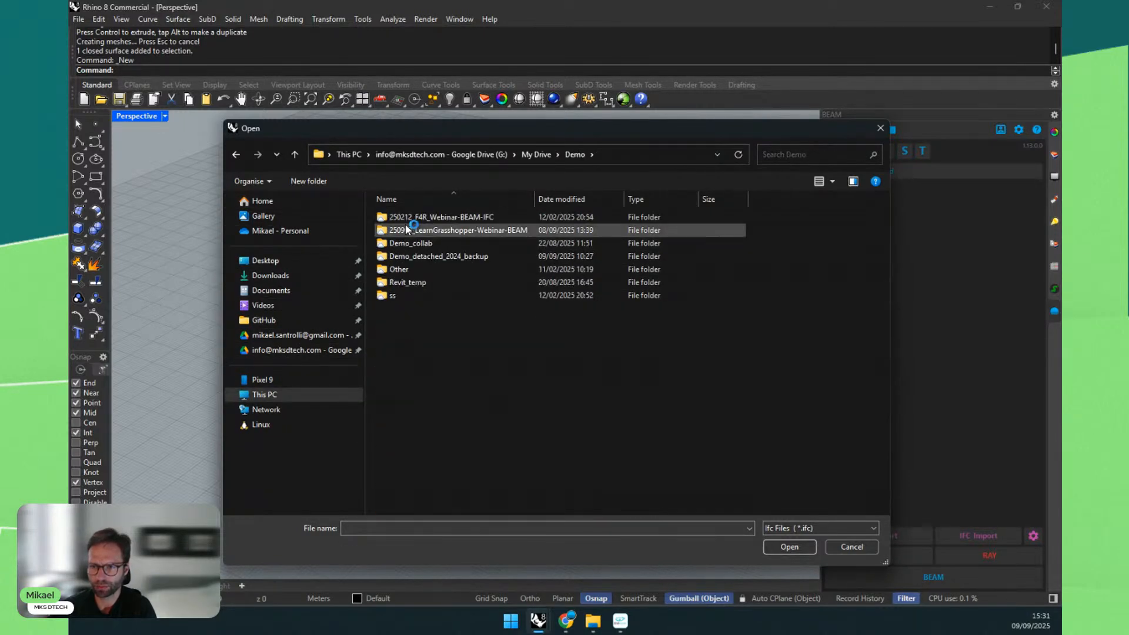
{"action": "double_click", "coordinate": [421, 230]}
{"action": "double_click", "coordinate": [420, 230]}
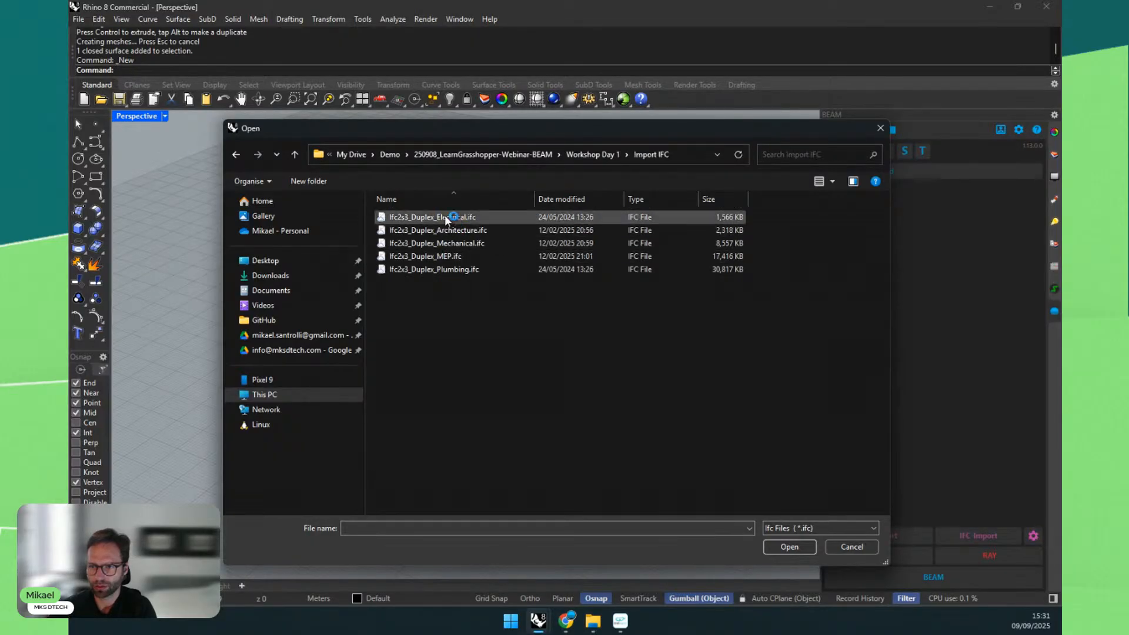
{"action": "left_click", "coordinate": [444, 230]}
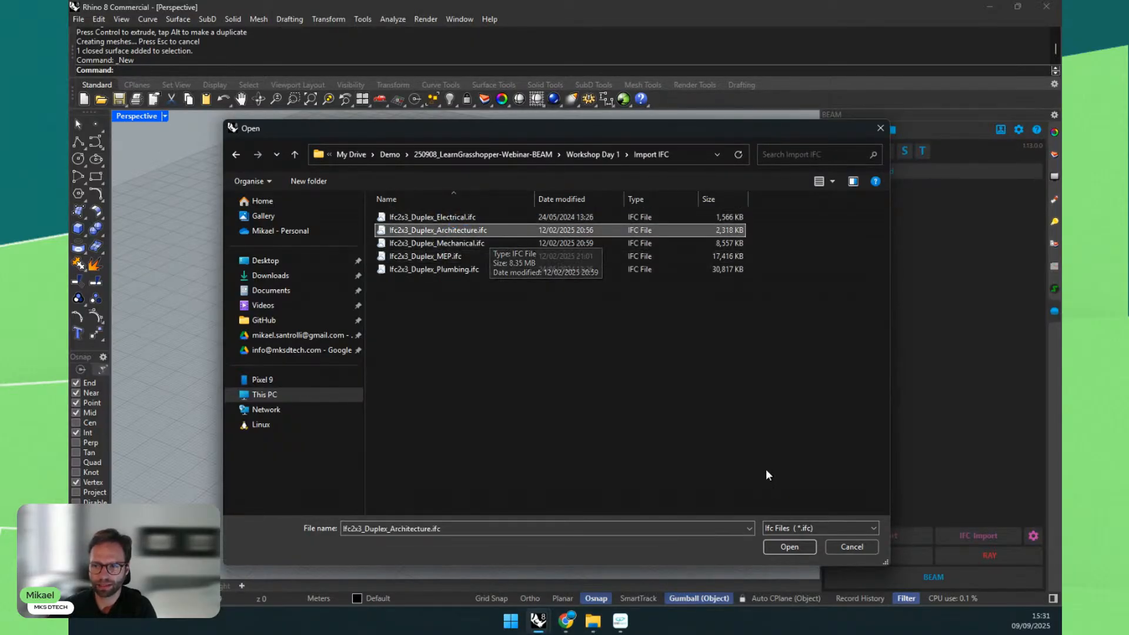
{"action": "left_click", "coordinate": [777, 548]}
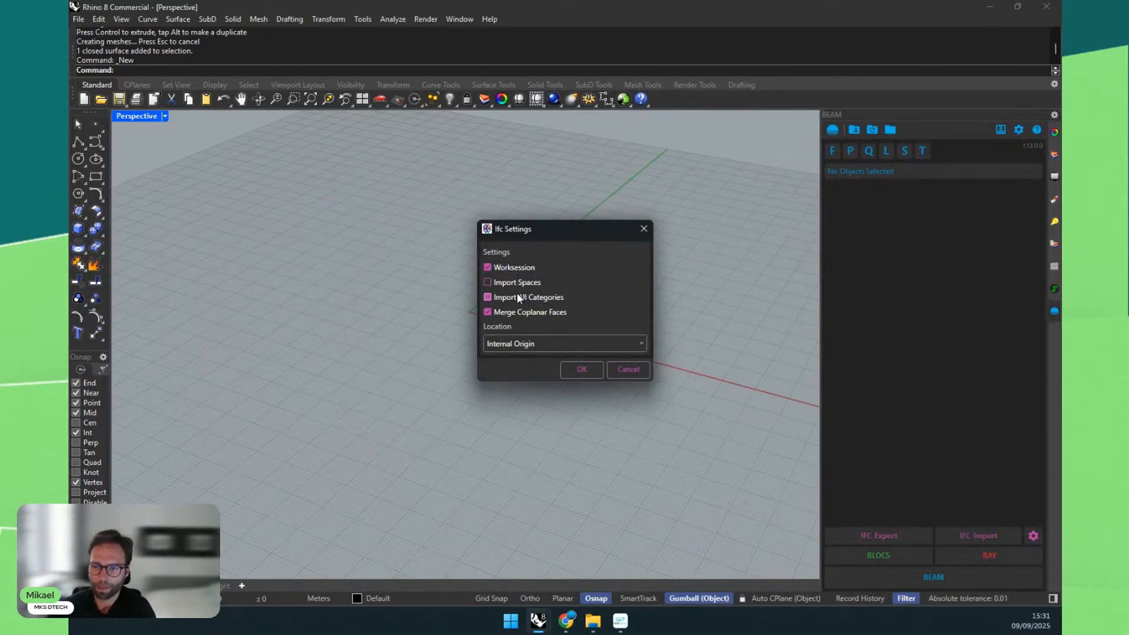
Step: Accept the IFC settings with Import All Categories off, Merge Coplanar Faces on and the location at Internal Origin
{"action": "left_click", "coordinate": [517, 344]}
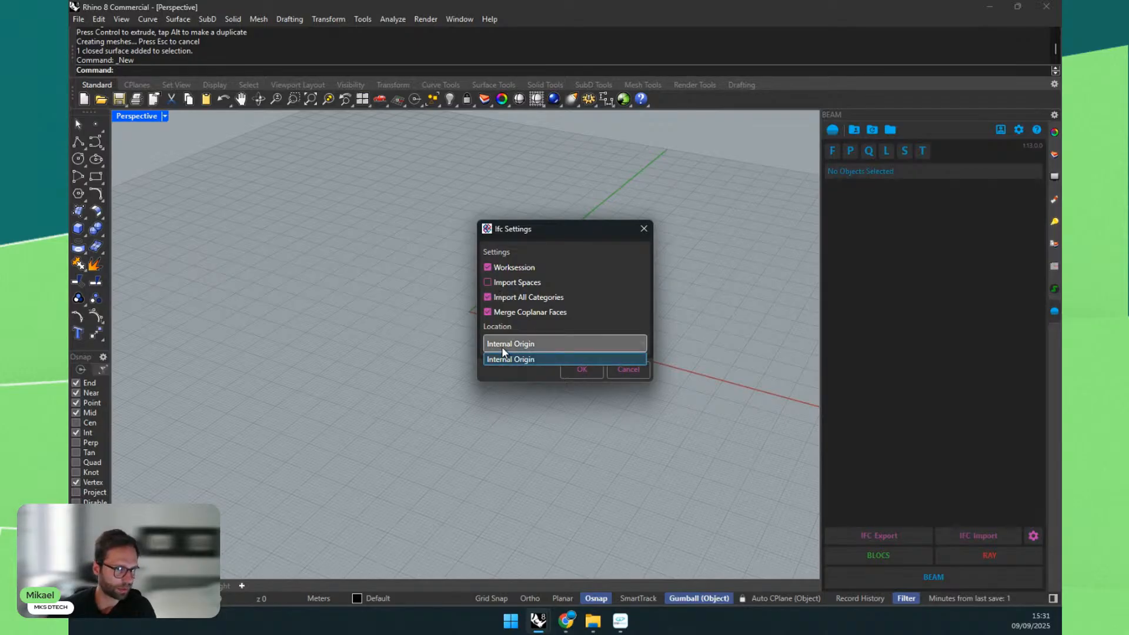
{"action": "left_click", "coordinate": [502, 351]}
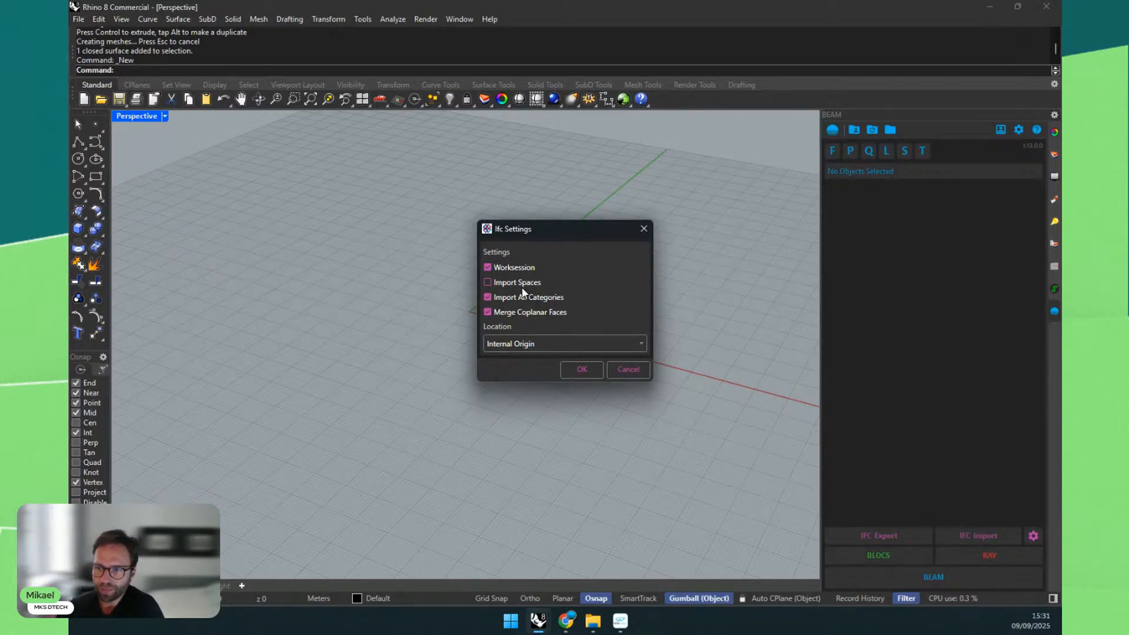
{"action": "left_click", "coordinate": [502, 284]}
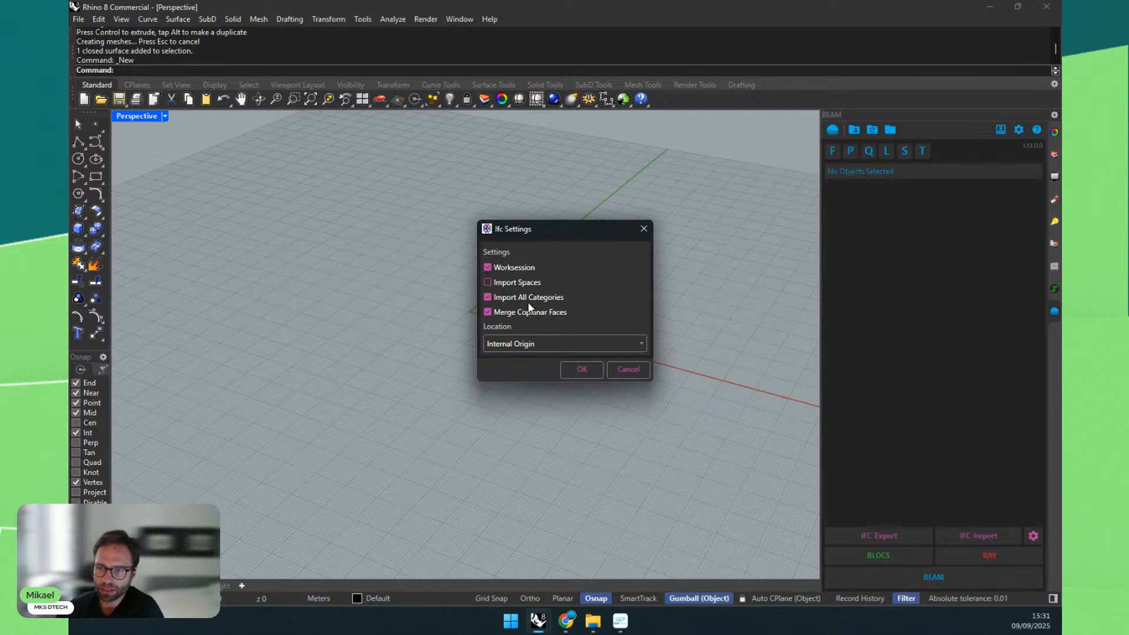
{"action": "left_click", "coordinate": [527, 302]}
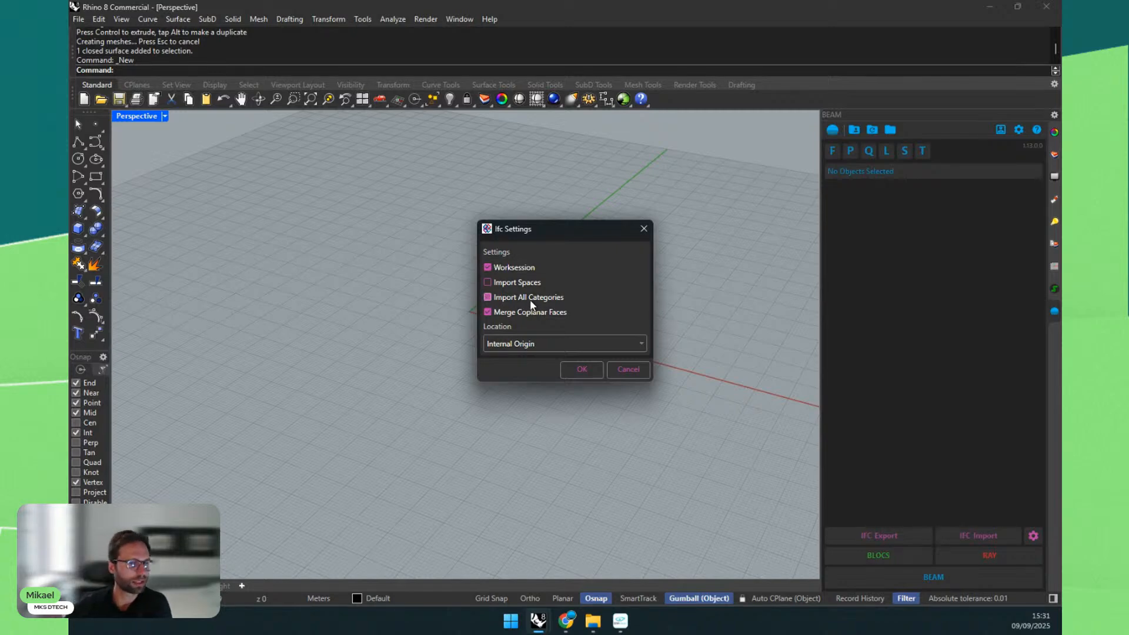
{"action": "left_click", "coordinate": [508, 297]}
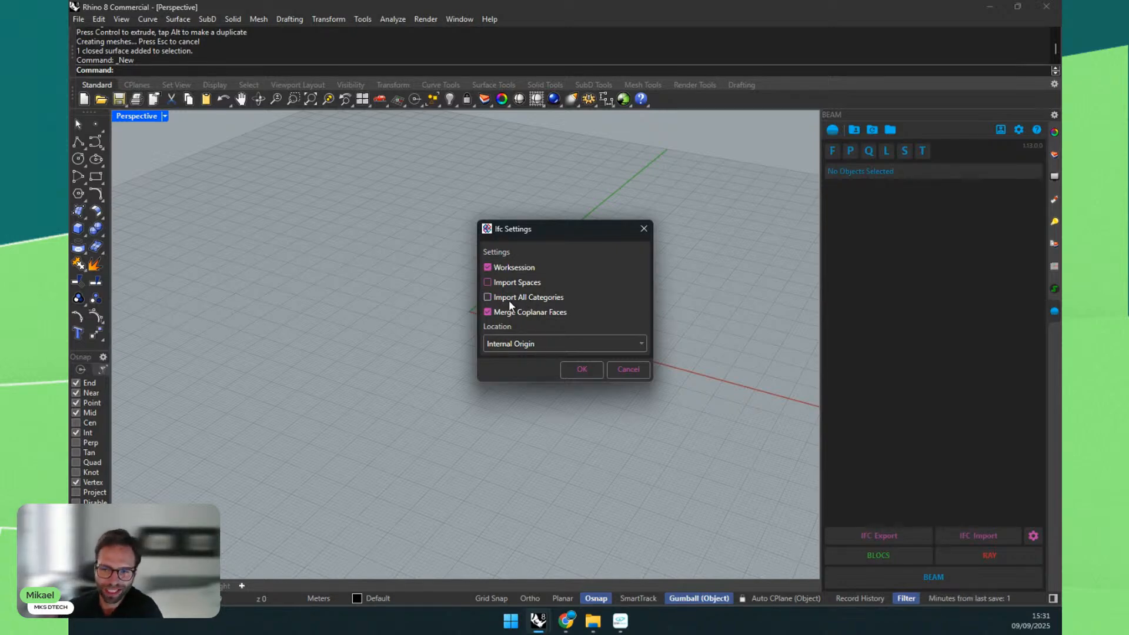
{"action": "left_click", "coordinate": [521, 313]}
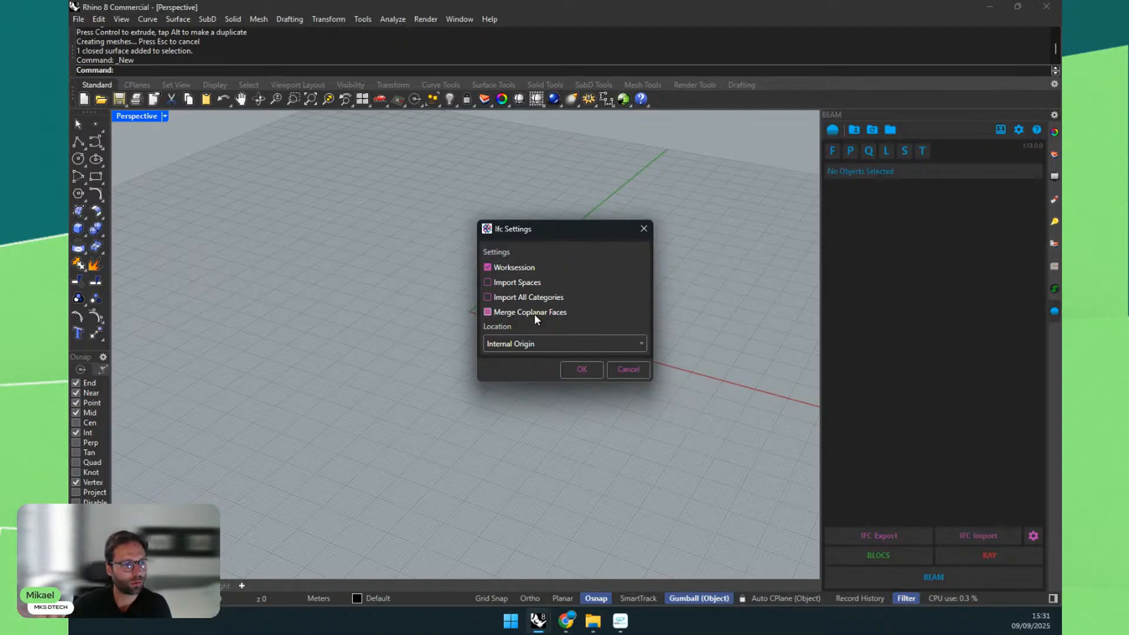
{"action": "left_click", "coordinate": [534, 313]}
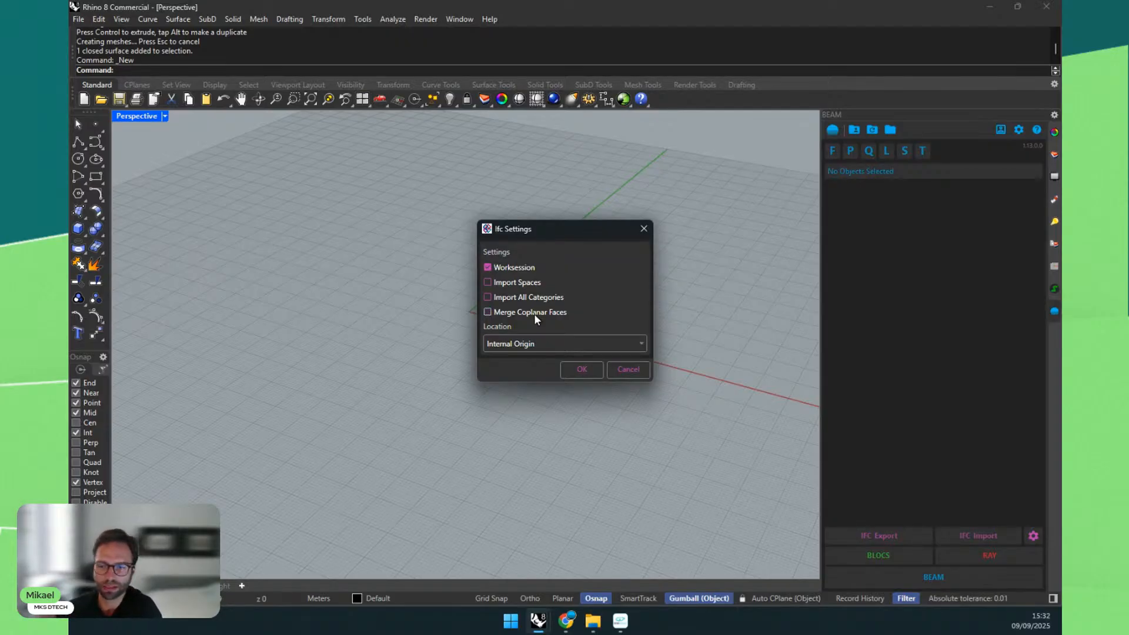
{"action": "left_click", "coordinate": [534, 313]}
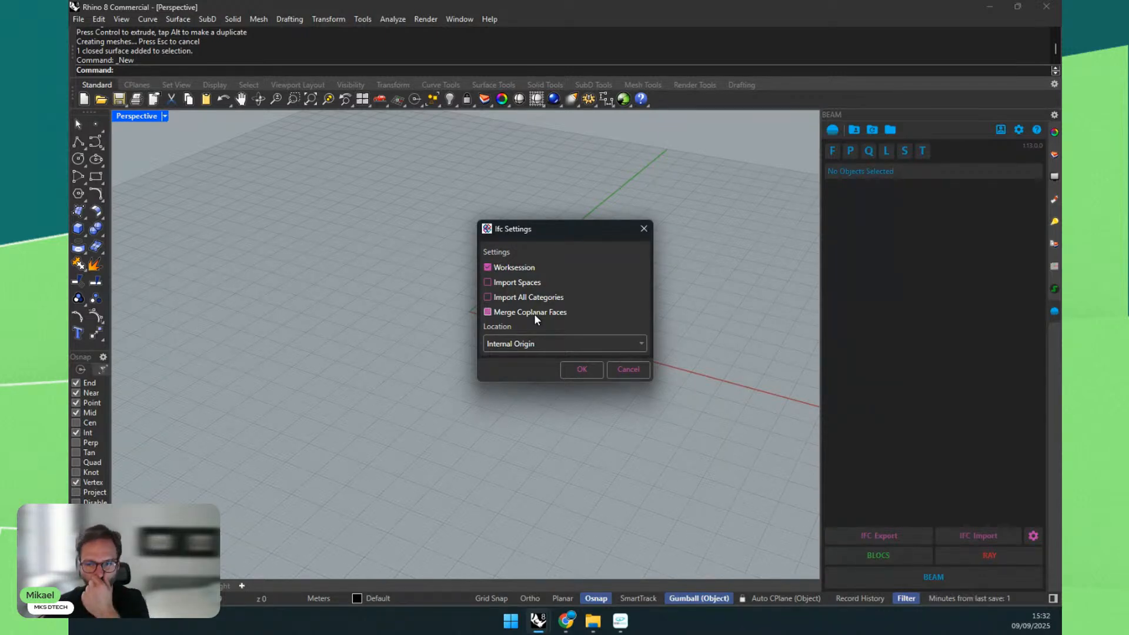
{"action": "left_click", "coordinate": [534, 313]}
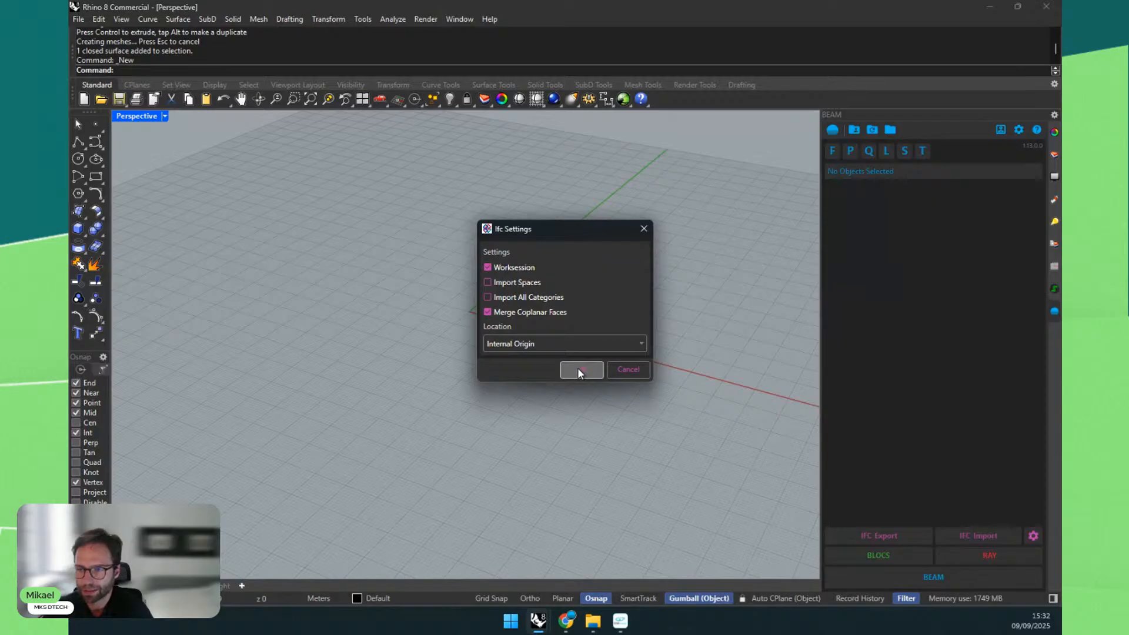
{"action": "left_click", "coordinate": [580, 370]}
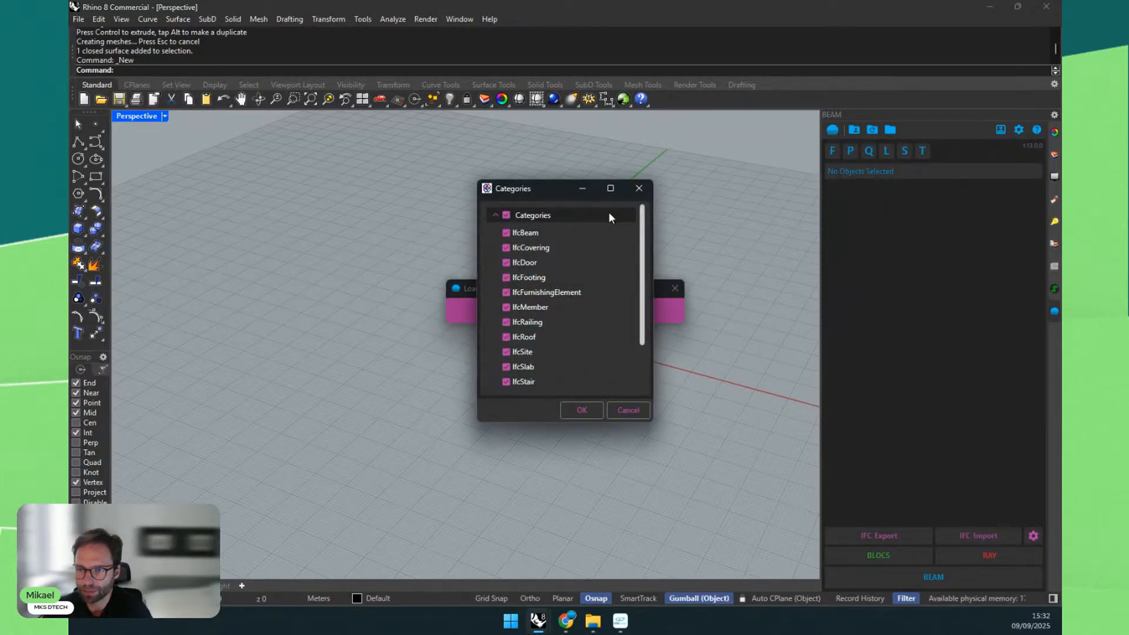
Step: Try limiting the import to one category by clearing the whole category list and selecting only IfcWall
{"action": "scroll", "coordinate": [643, 221], "scroll_direction": "down", "scroll_amount": 2}
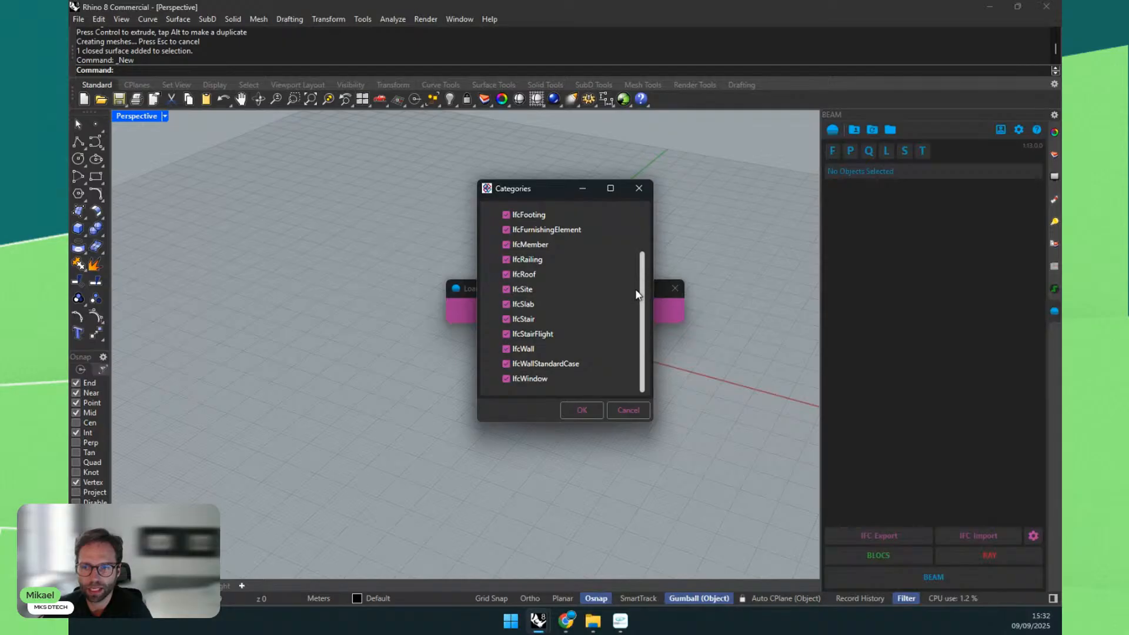
{"action": "scroll", "coordinate": [640, 223], "scroll_direction": "up", "scroll_amount": 2}
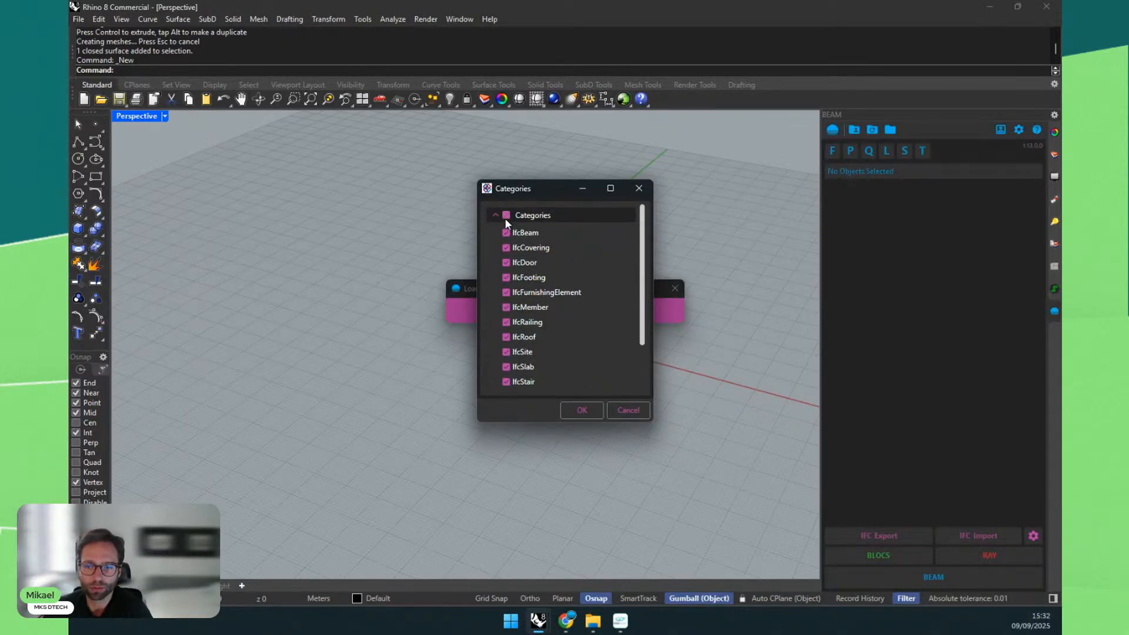
{"action": "scroll", "coordinate": [505, 297], "scroll_direction": "down", "scroll_amount": 3}
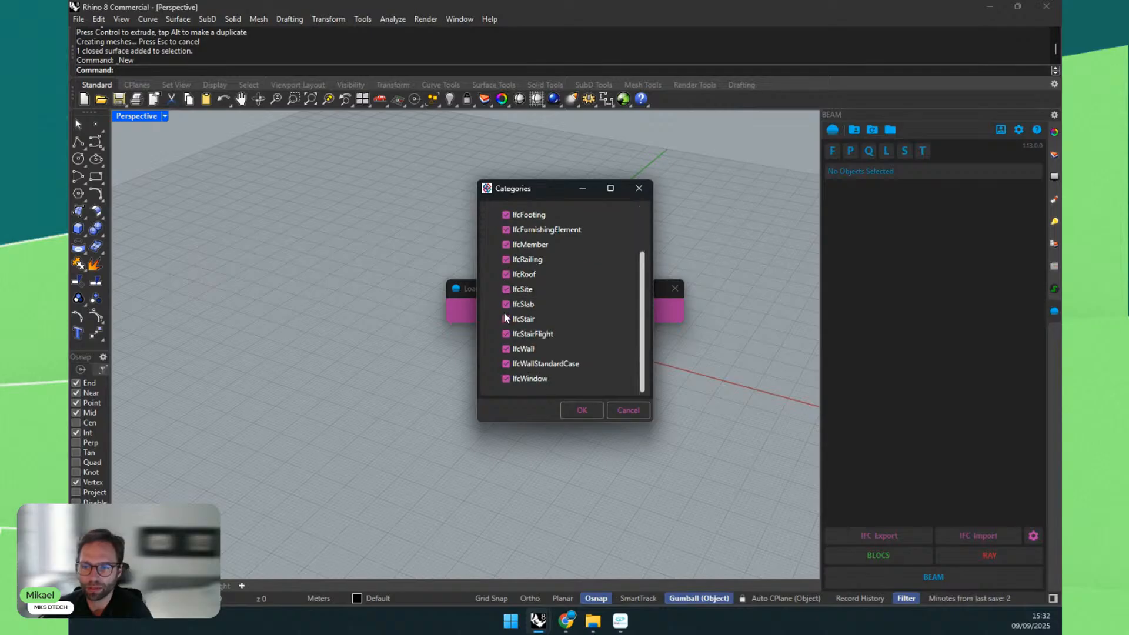
{"action": "left_click", "coordinate": [507, 349]}
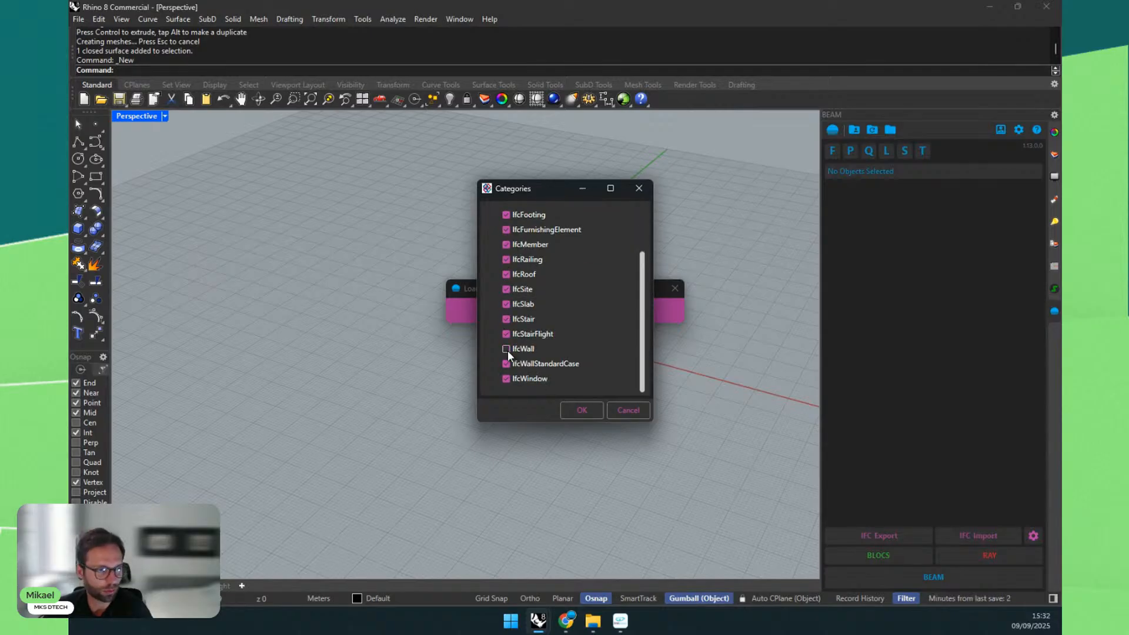
{"action": "scroll", "coordinate": [510, 208], "scroll_direction": "up", "scroll_amount": 3}
{"action": "left_click", "coordinate": [506, 215]}
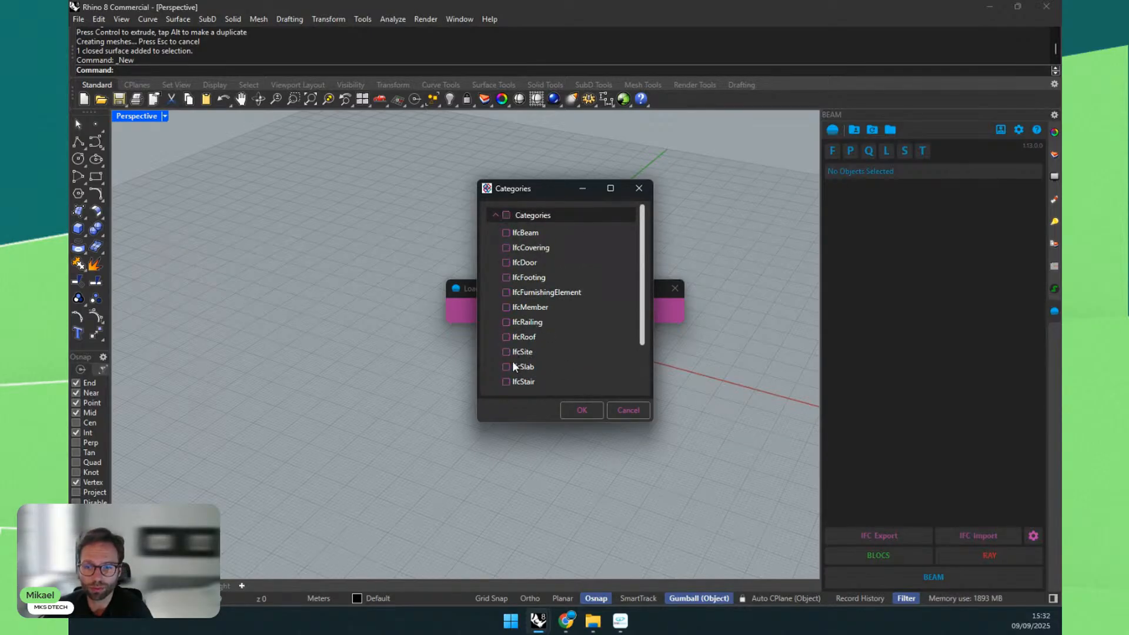
{"action": "scroll", "coordinate": [512, 361], "scroll_direction": "down", "scroll_amount": 3}
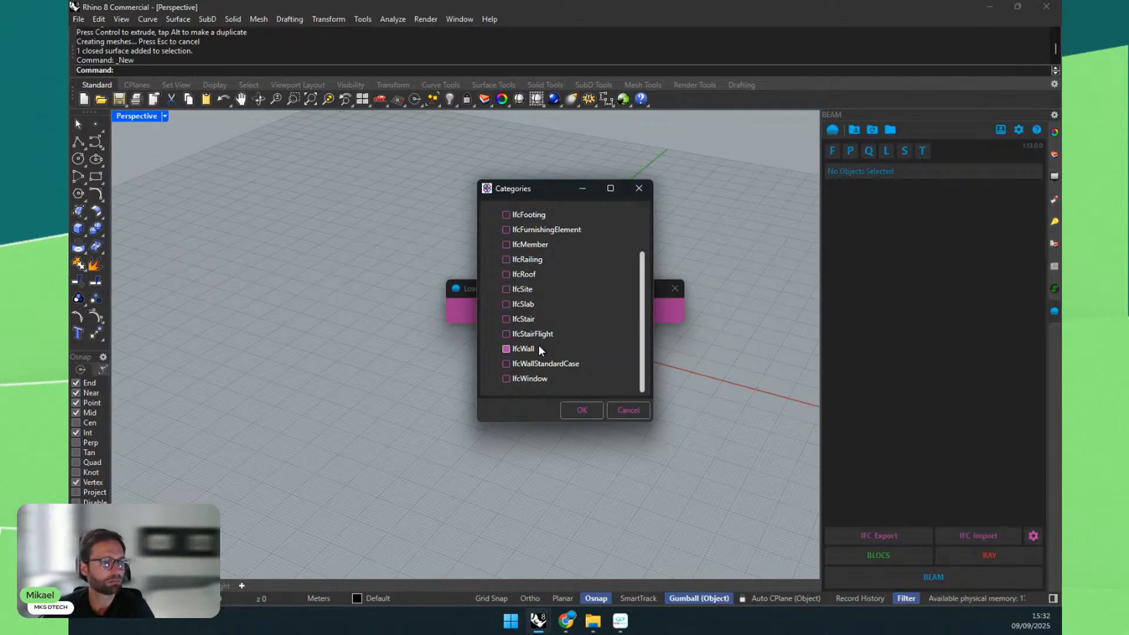
{"action": "scroll", "coordinate": [511, 283], "scroll_direction": "up", "scroll_amount": 3}
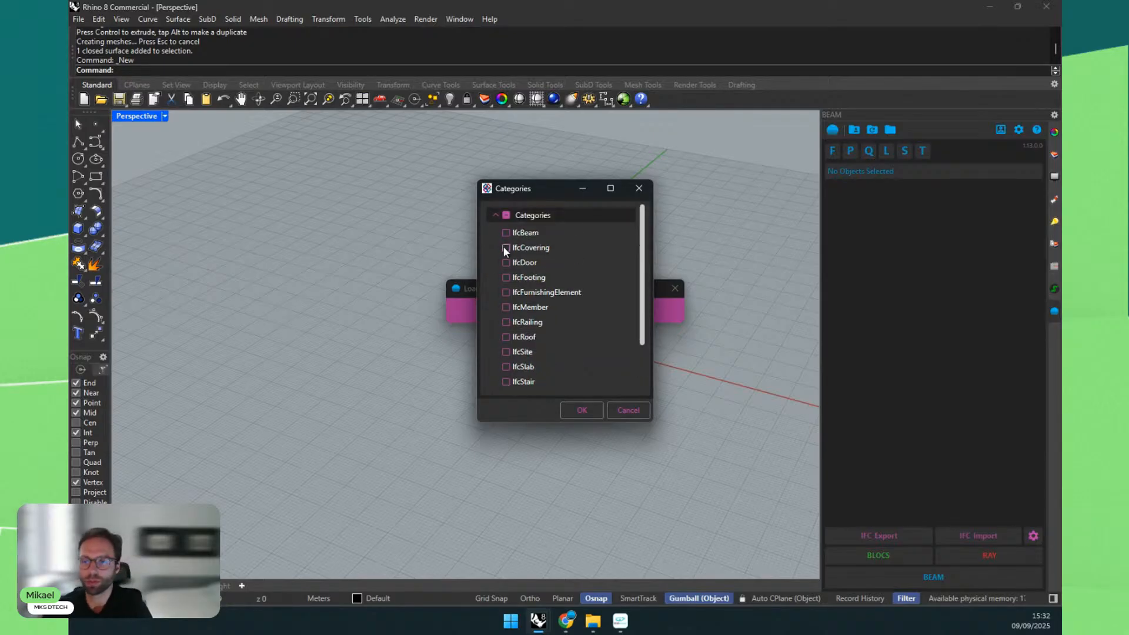
Step: Select all IFC categories and run the import of the duplex architecture model
{"action": "left_click", "coordinate": [506, 215]}
{"action": "scroll", "coordinate": [523, 277], "scroll_direction": "down", "scroll_amount": 3}
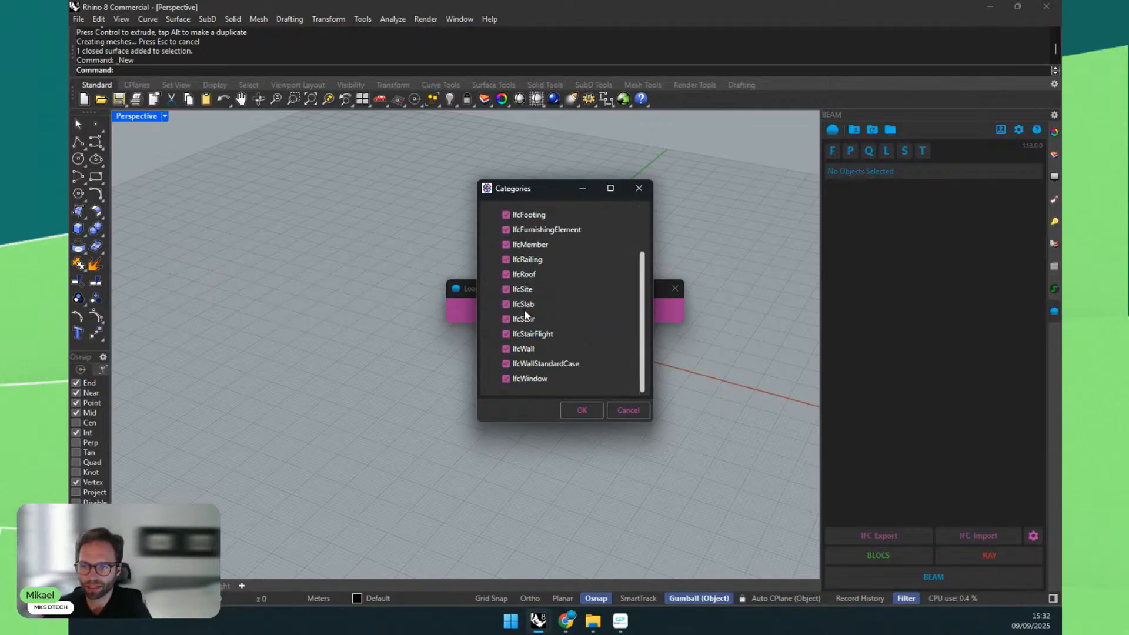
{"action": "left_click", "coordinate": [569, 410]}
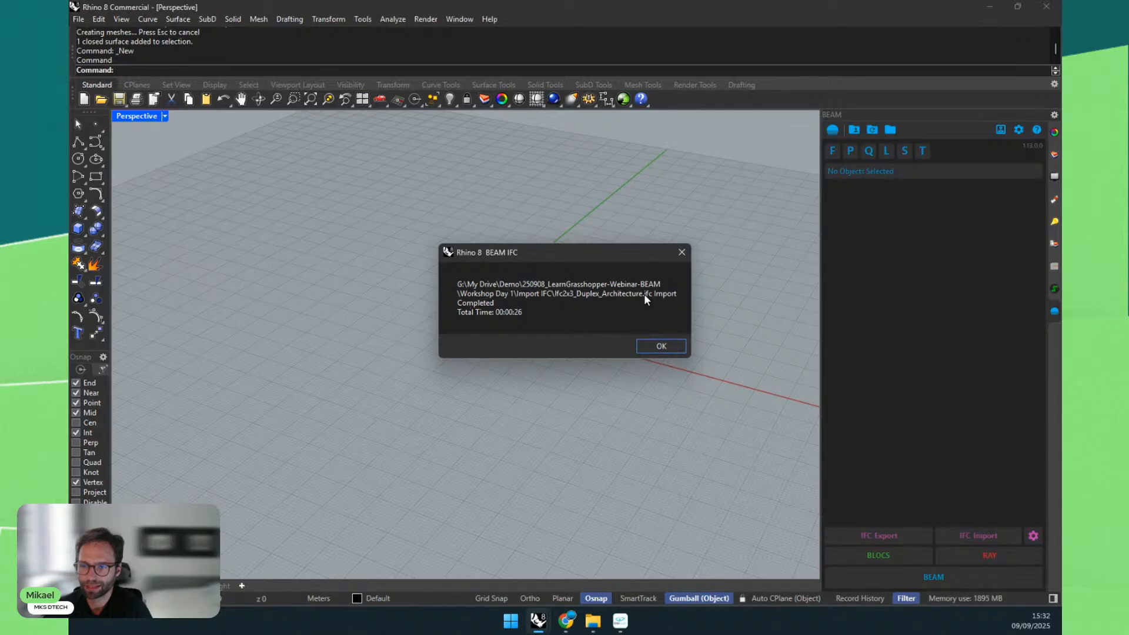
Step: Close the import report and check the attached duplex architecture file in the Worksession Manager
{"action": "left_click", "coordinate": [655, 346]}
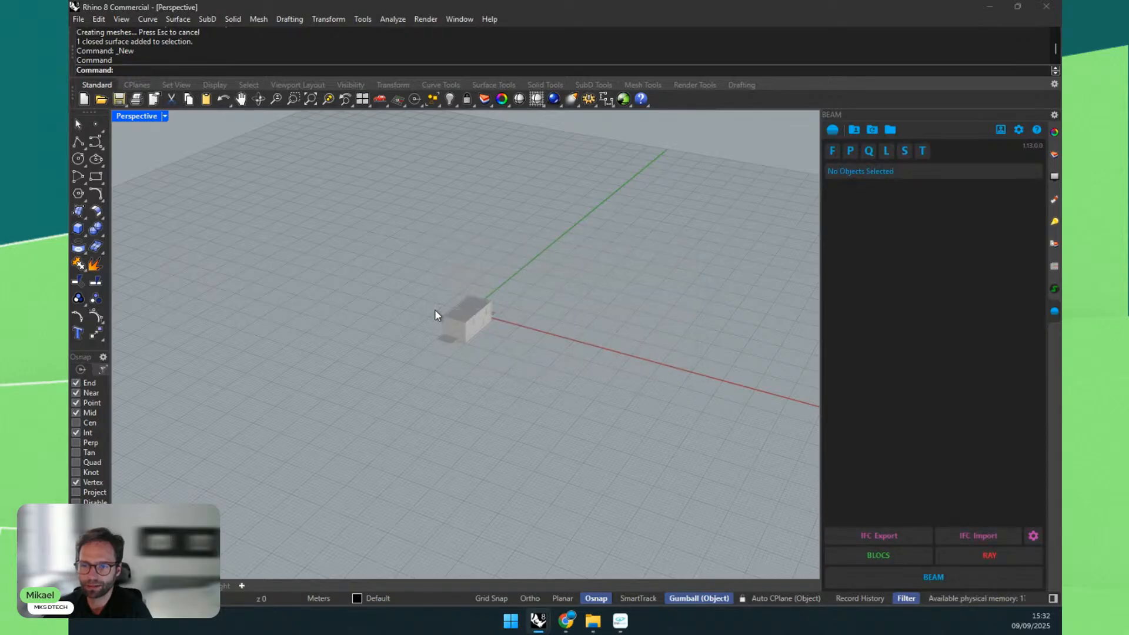
{"action": "scroll", "coordinate": [459, 323], "scroll_direction": "up", "scroll_amount": 5}
{"action": "type", "text": "Worksession"}
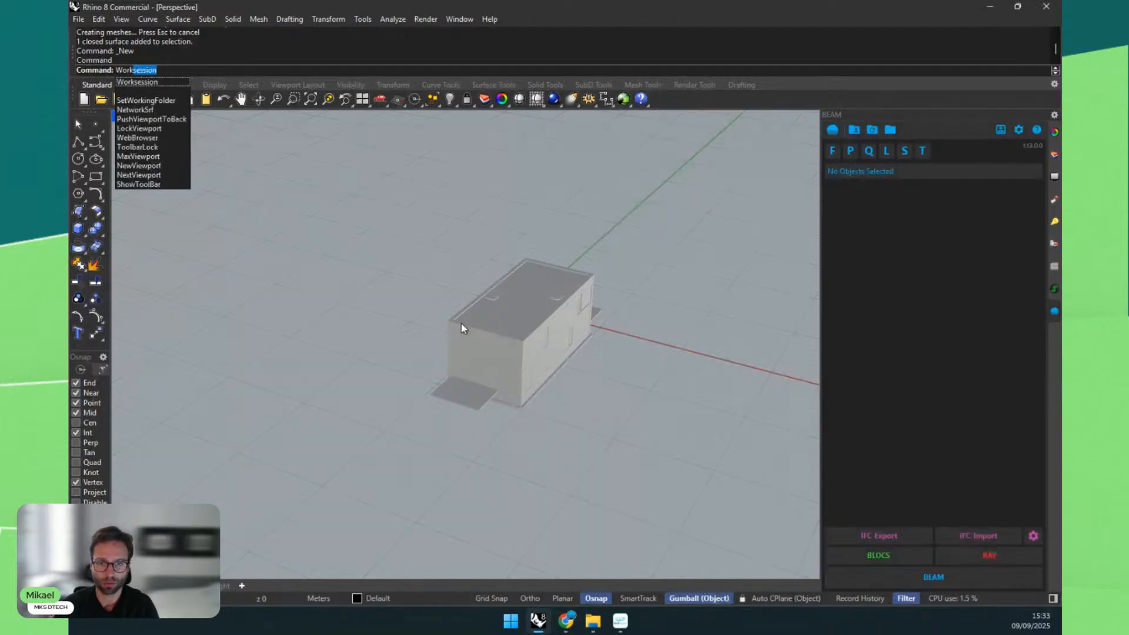
{"action": "key", "text": "Return"}
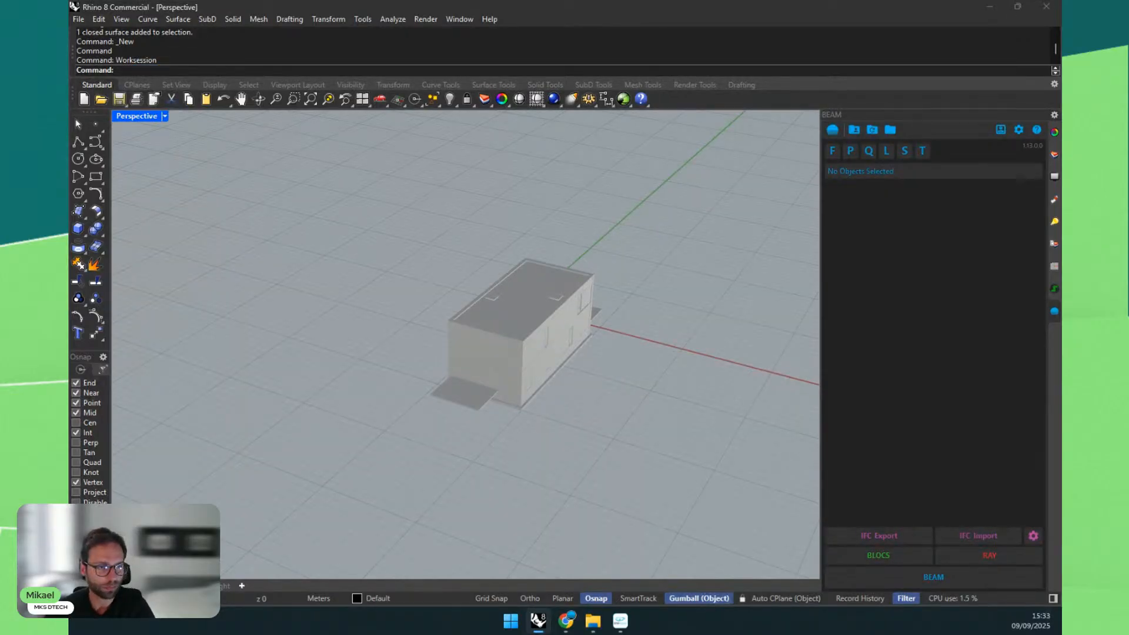
{"action": "left_click", "coordinate": [449, 217]}
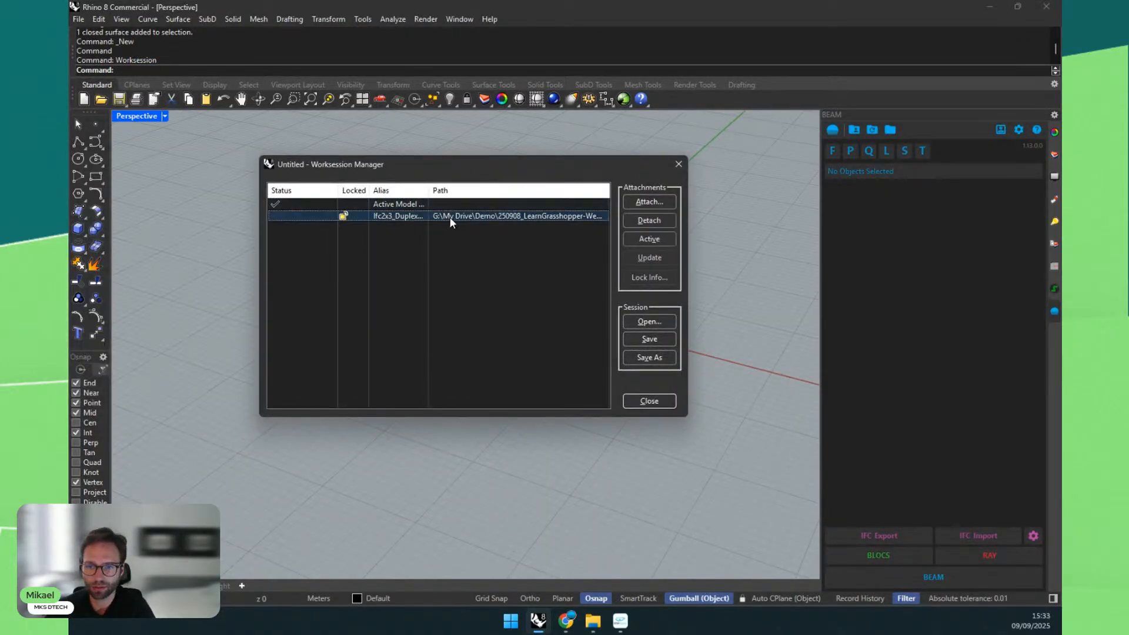
{"action": "mouse_move", "coordinate": [687, 234]}
{"action": "left_mouse_down"}
{"action": "mouse_move", "coordinate": [900, 235]}
{"action": "mouse_move", "coordinate": [678, 235]}
{"action": "left_mouse_up"}
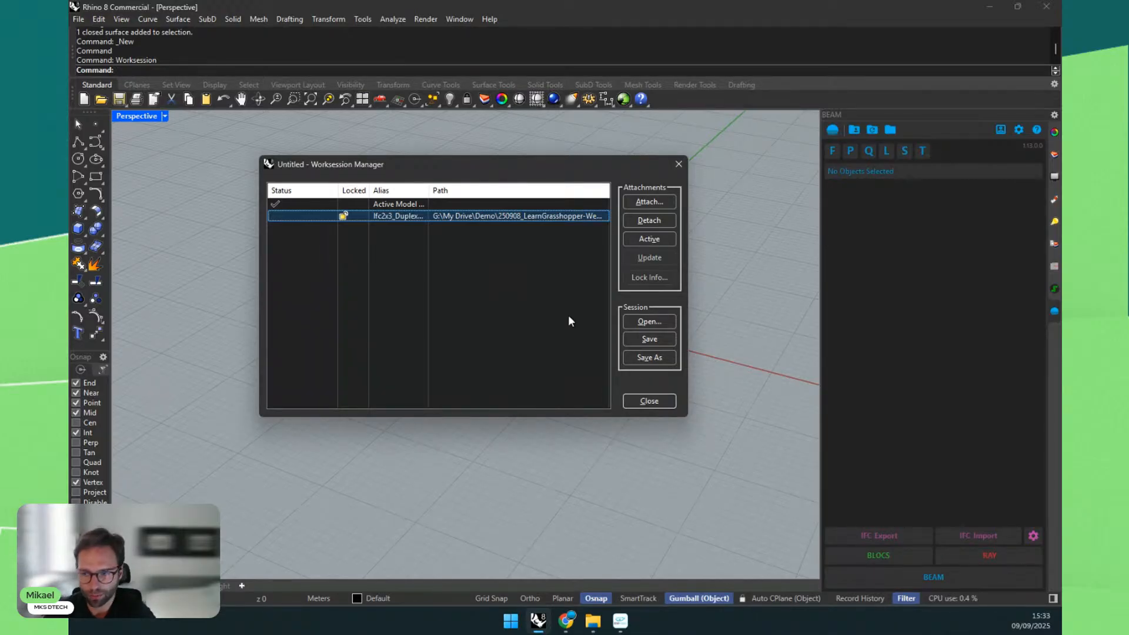
{"action": "left_click", "coordinate": [666, 400]}
Step: Show the duplex model in the Perspective viewport in Rendered display mode
{"action": "scroll", "coordinate": [602, 350], "scroll_direction": "up", "scroll_amount": 5}
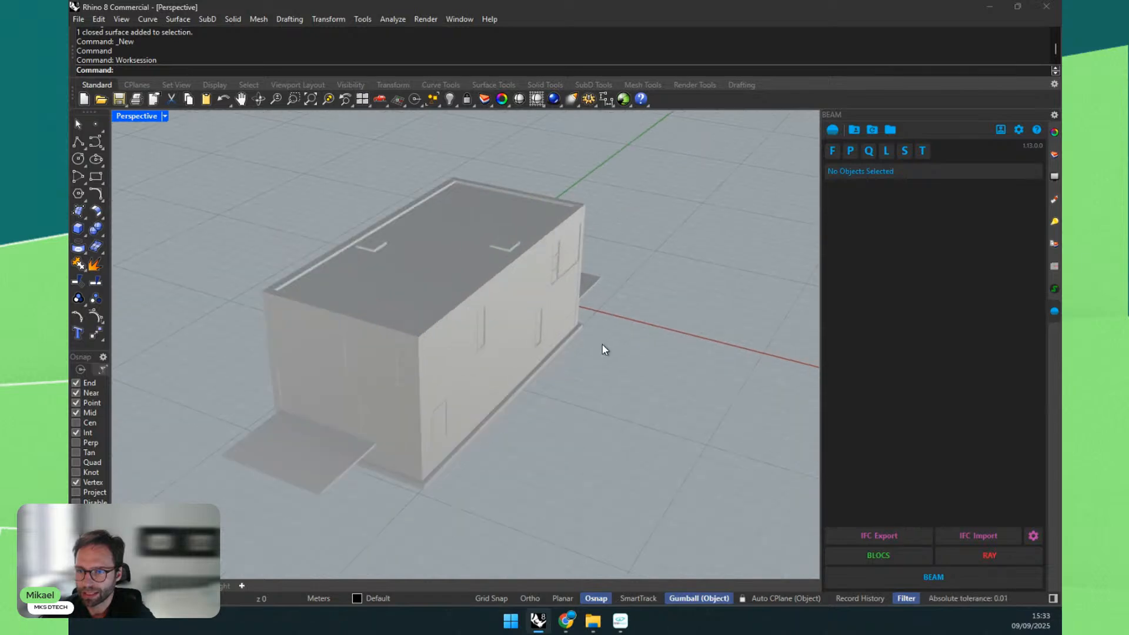
{"action": "right_click_drag", "start_coordinate": [603, 344], "coordinate": [655, 353]}
{"action": "left_click", "coordinate": [165, 116]}
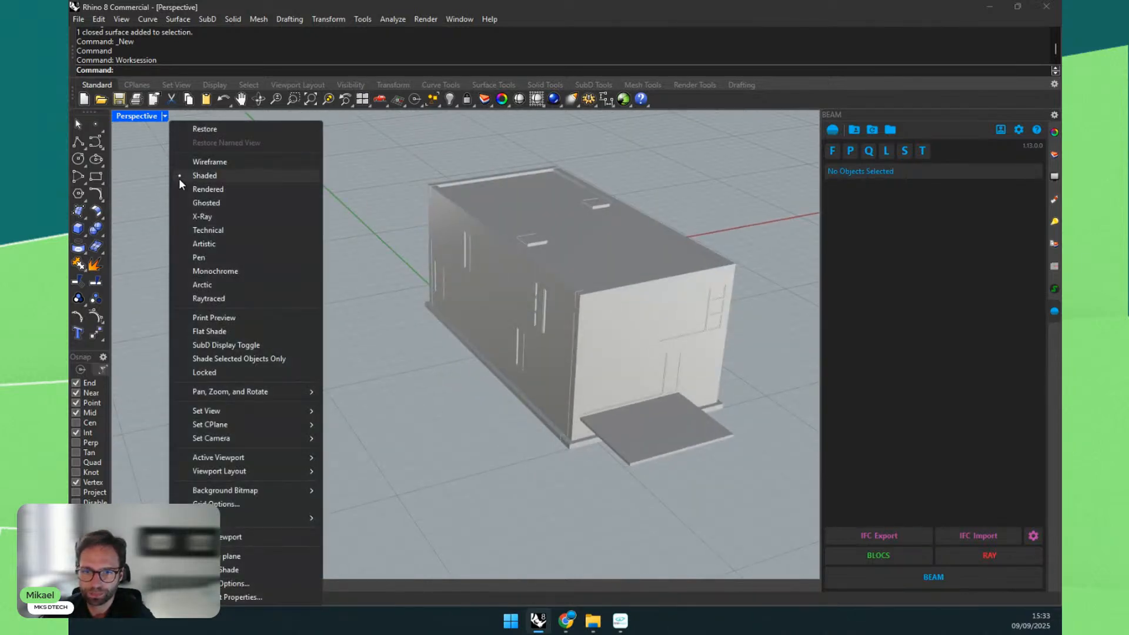
{"action": "left_click", "coordinate": [189, 192]}
{"action": "mouse_move", "coordinate": [281, 373]}
{"action": "right_mouse_down"}
{"action": "mouse_move", "coordinate": [348, 378]}
{"action": "mouse_move", "coordinate": [259, 366]}
{"action": "right_mouse_up"}
{"action": "mouse_move", "coordinate": [349, 397]}
{"action": "right_mouse_down"}
{"action": "mouse_move", "coordinate": [378, 380]}
{"action": "mouse_move", "coordinate": [348, 382]}
{"action": "right_mouse_up"}
{"action": "scroll", "coordinate": [393, 192], "scroll_direction": "up", "scroll_amount": 5}
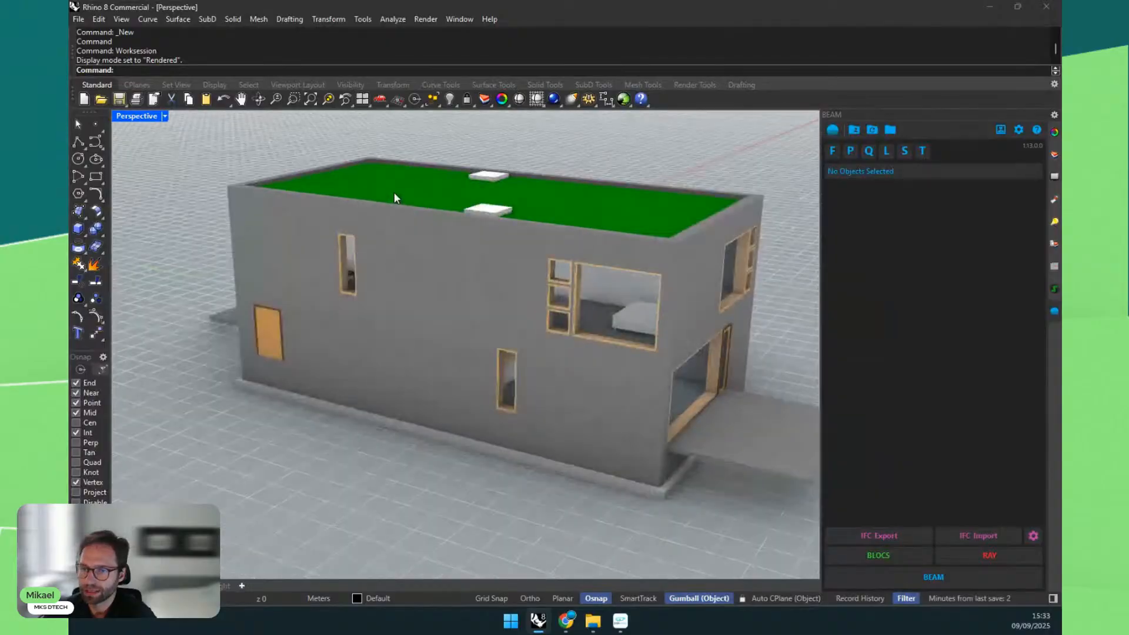
Step: Examine the category layers of the attached Ifc2x3_Duplex_Architecture model, trying the visibility of the Door, Wall and Stair Flight layers
{"action": "left_click", "coordinate": [1054, 176]}
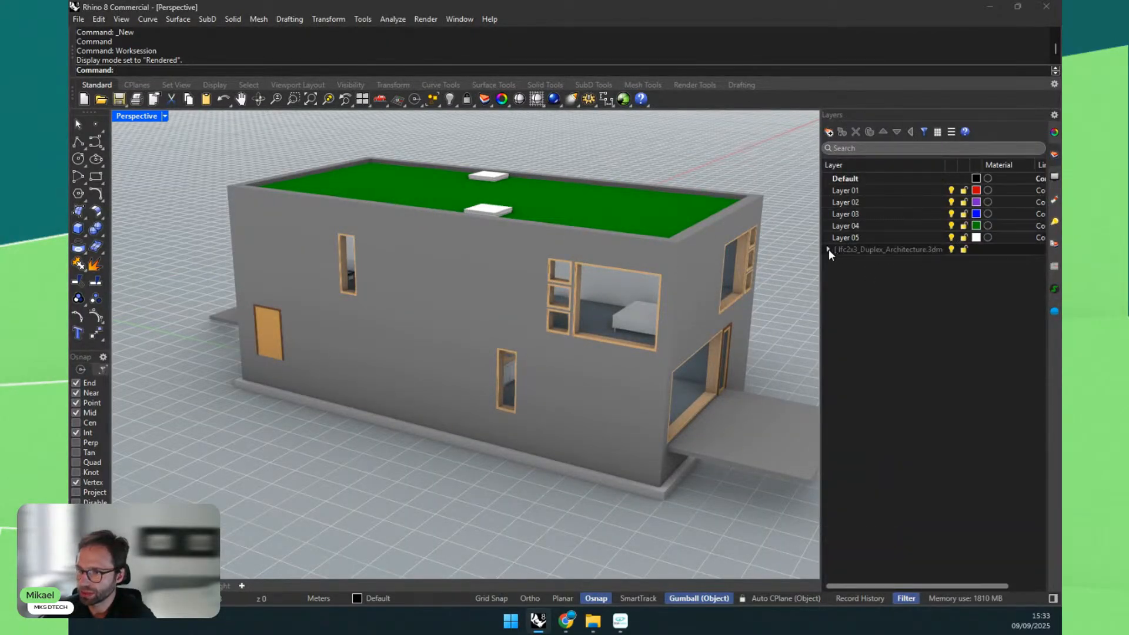
{"action": "left_click", "coordinate": [828, 250]}
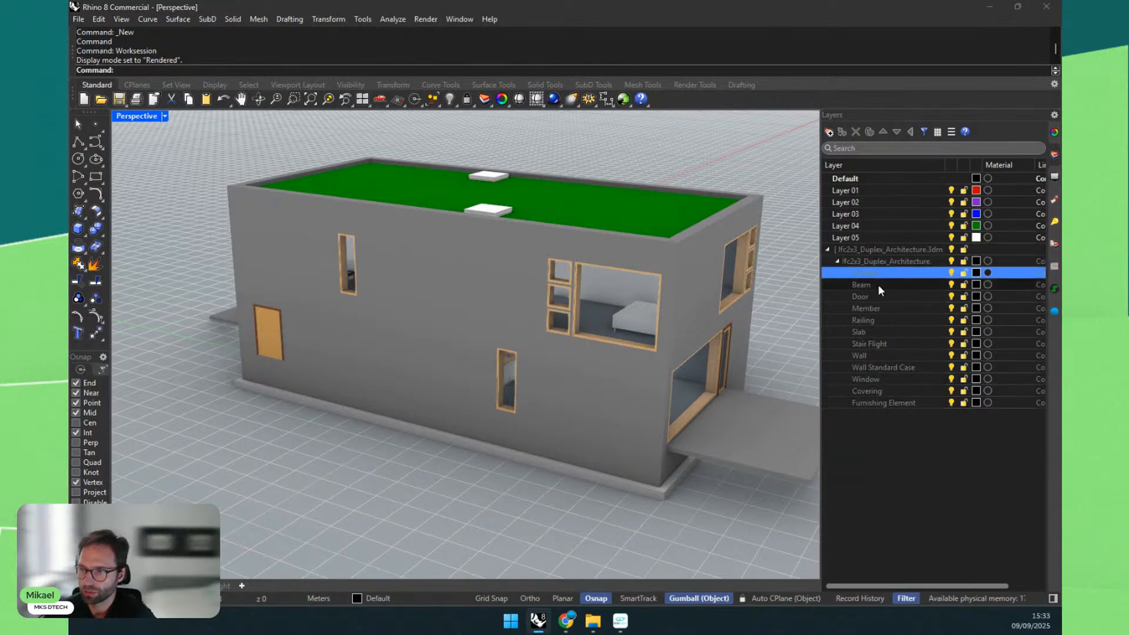
{"action": "left_click", "coordinate": [880, 366]}
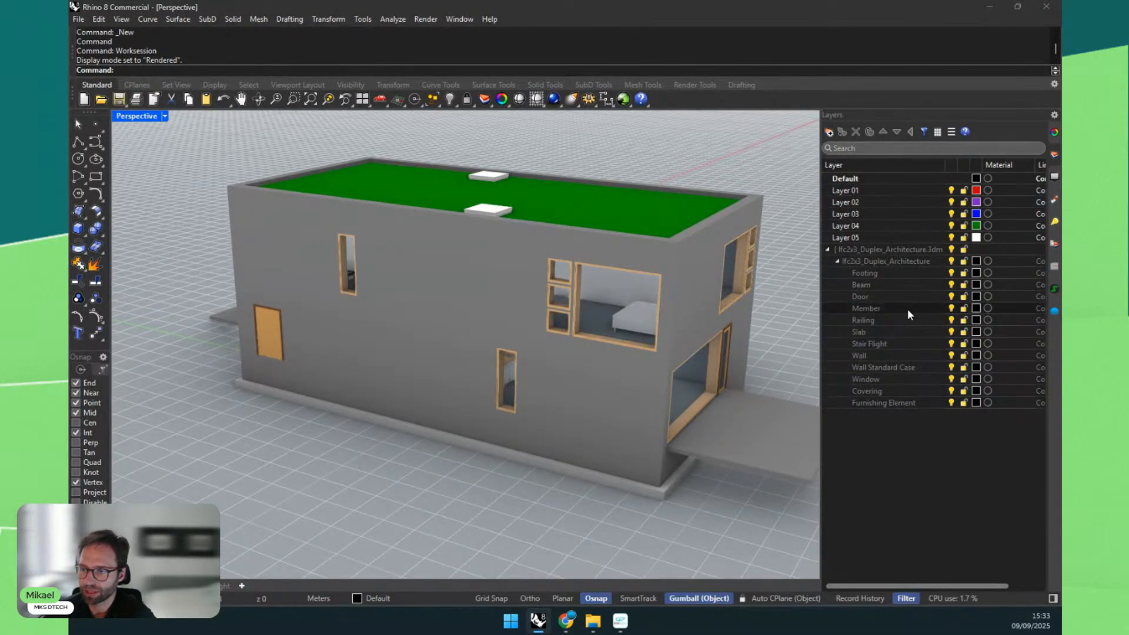
{"action": "left_click", "coordinate": [952, 296]}
{"action": "left_click", "coordinate": [951, 296]}
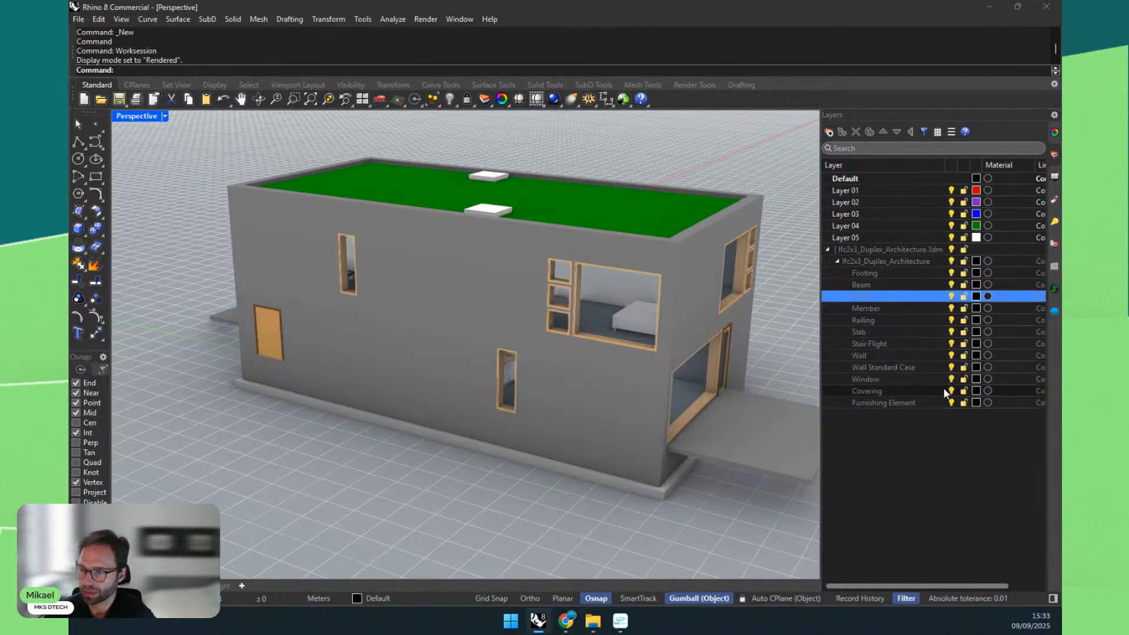
{"action": "left_click", "coordinate": [952, 355]}
{"action": "left_click", "coordinate": [952, 356]}
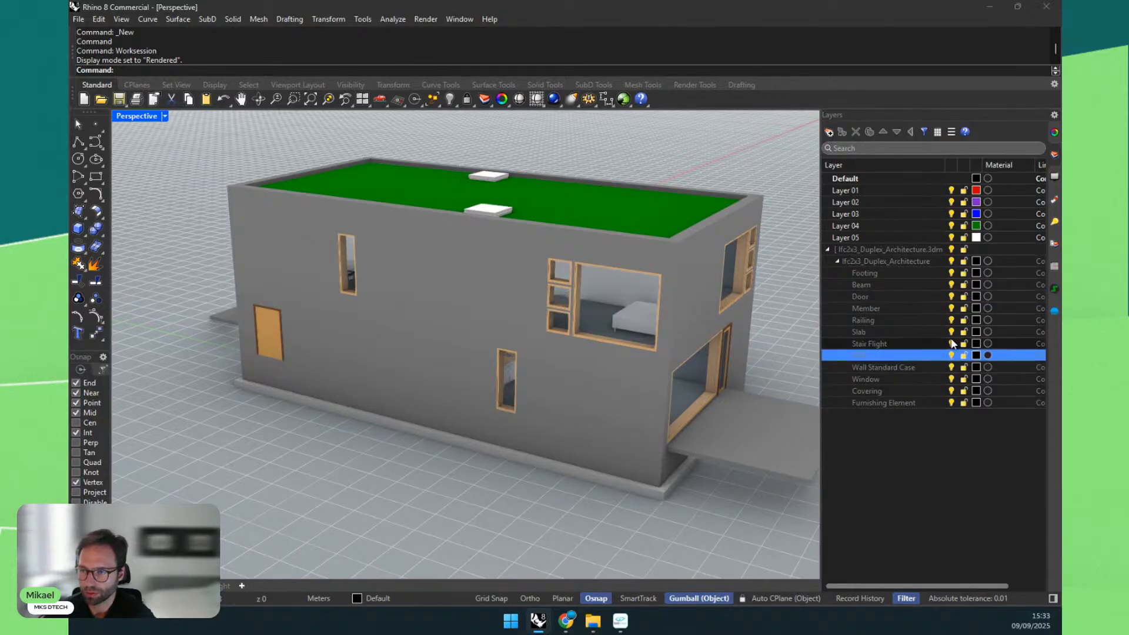
{"action": "left_click", "coordinate": [951, 344]}
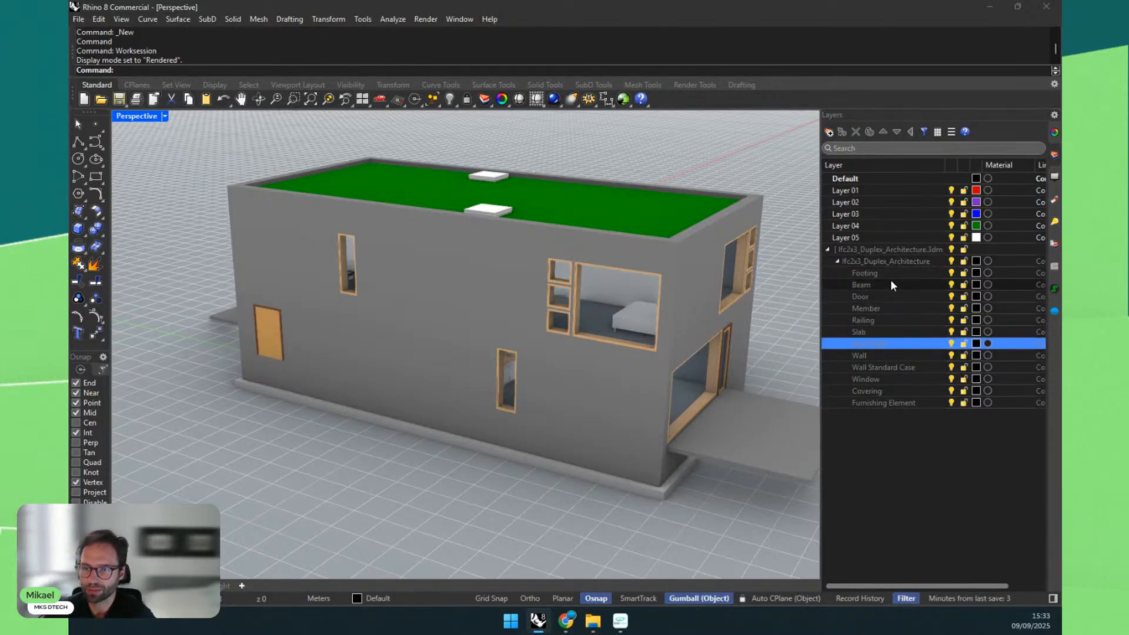
{"action": "right_click_drag", "start_coordinate": [489, 304], "coordinate": [606, 340]}
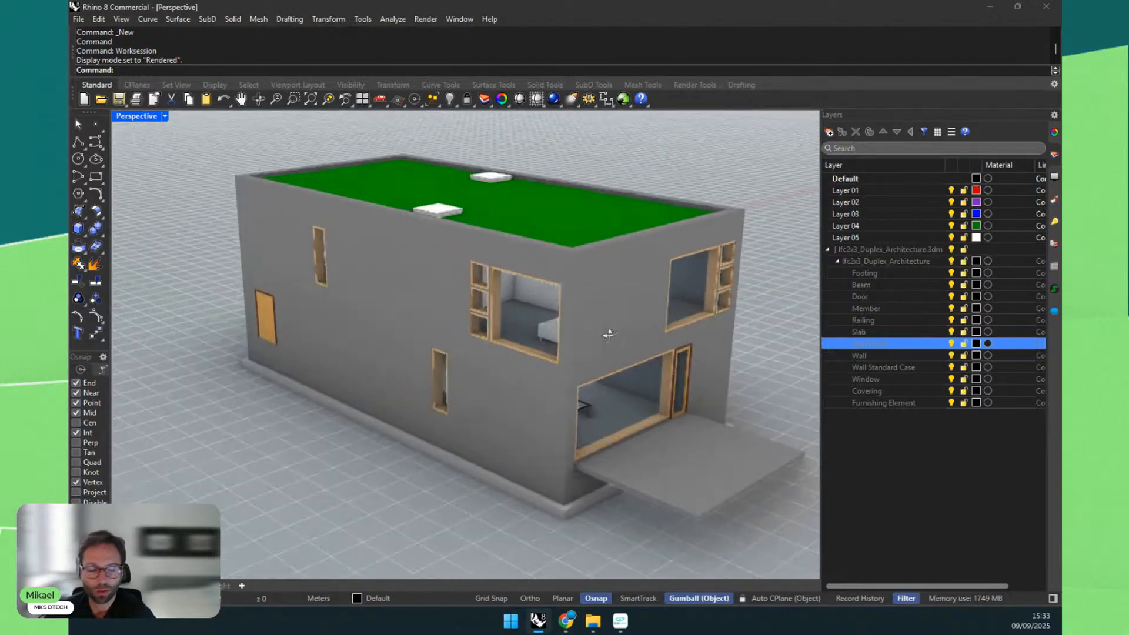
Step: Inspect the BEAM family parameters and IFC data of the large upper-floor window
{"action": "left_click", "coordinate": [1054, 310]}
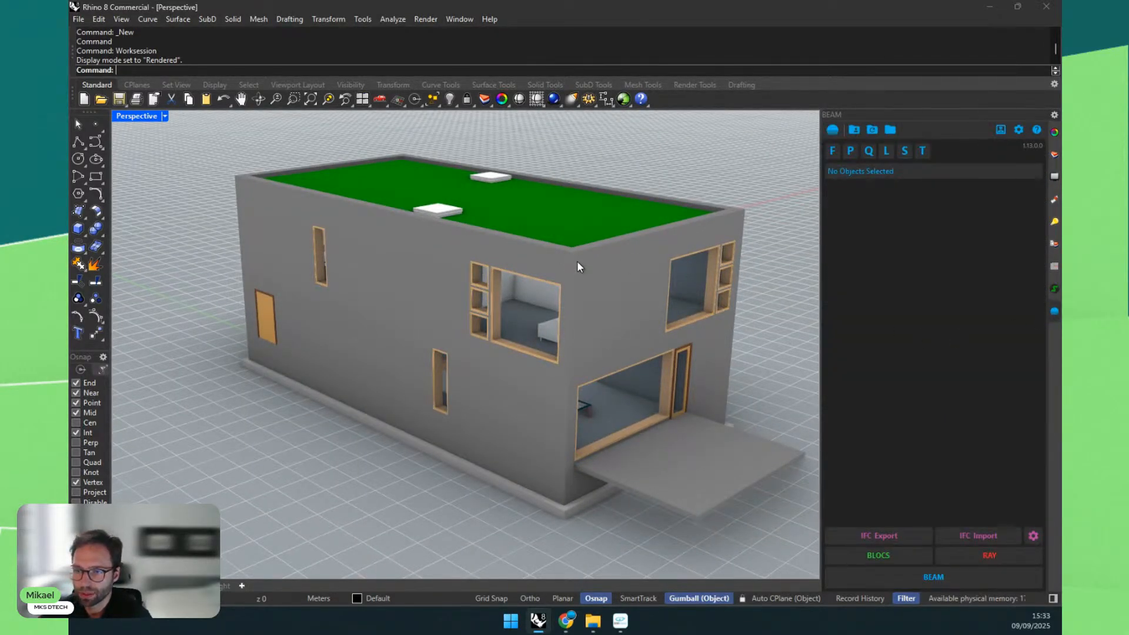
{"action": "scroll", "coordinate": [536, 315], "scroll_direction": "up", "scroll_amount": 3}
{"action": "left_click", "coordinate": [546, 333]}
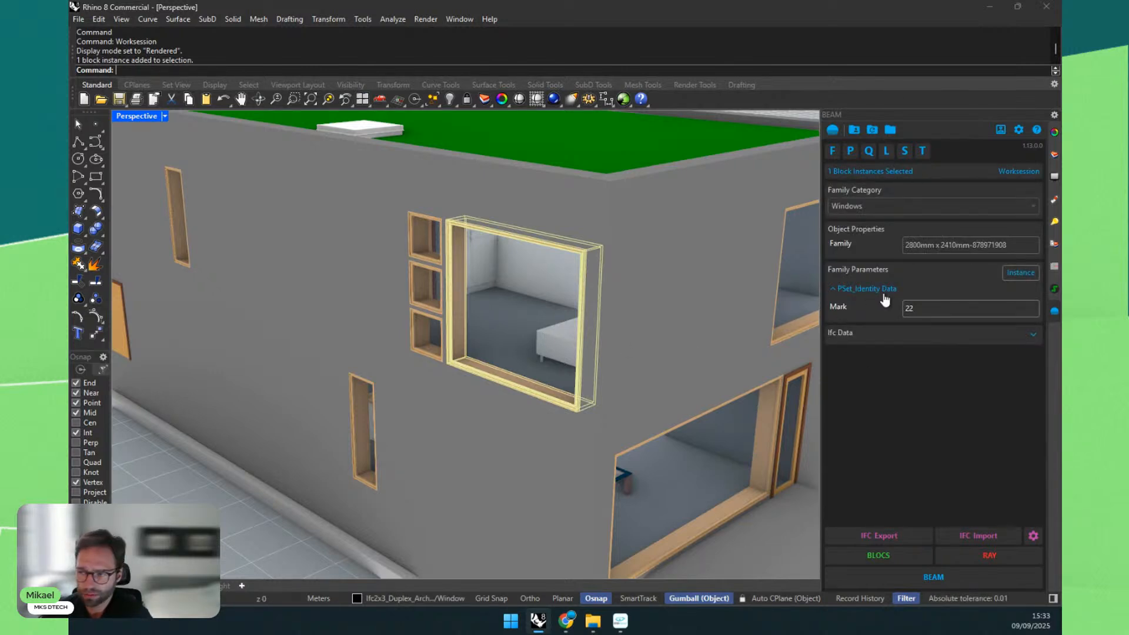
{"action": "left_click", "coordinate": [1018, 336]}
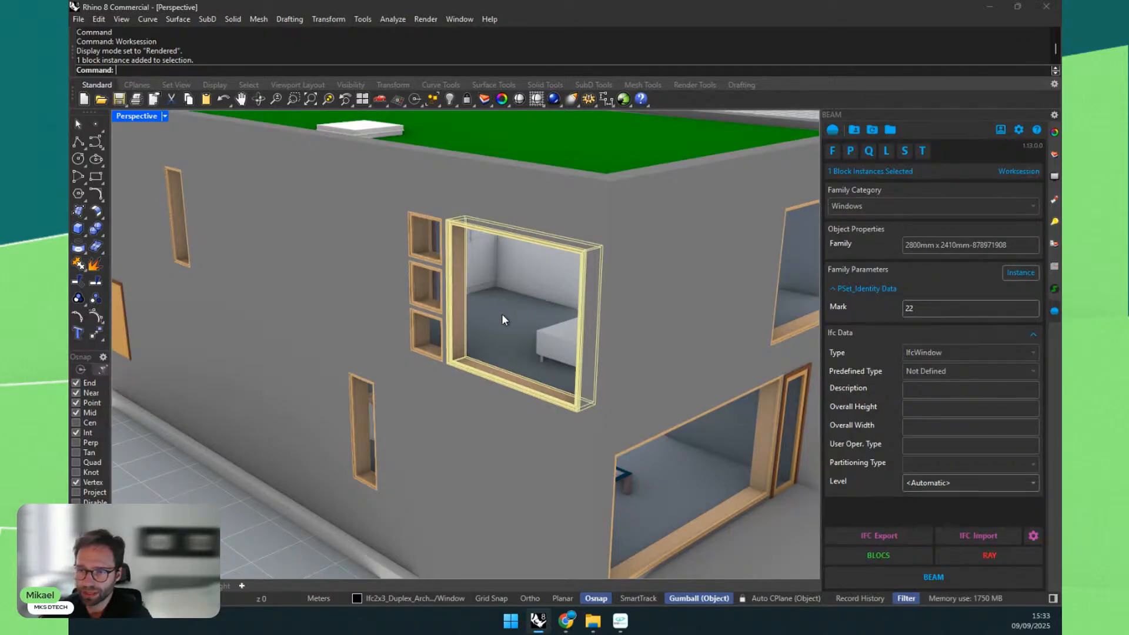
Step: Hide the large ground-floor window beside the terrace door
{"action": "right_click_drag", "start_coordinate": [502, 313], "coordinate": [350, 303]}
{"action": "left_click", "coordinate": [402, 370]}
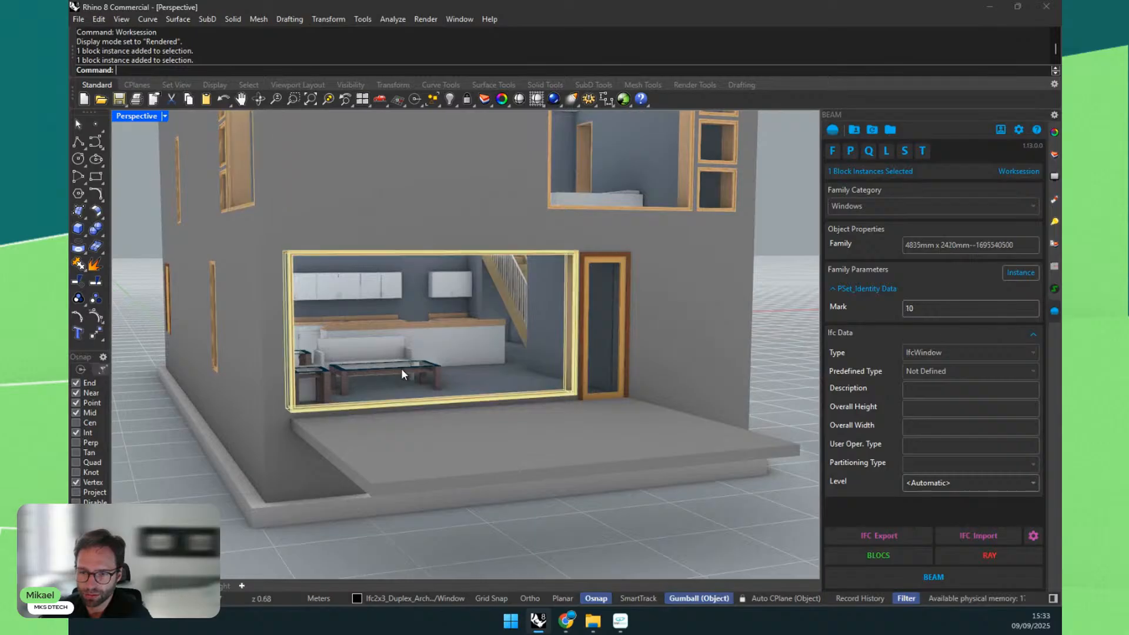
{"action": "key", "text": "ctrl+h"}
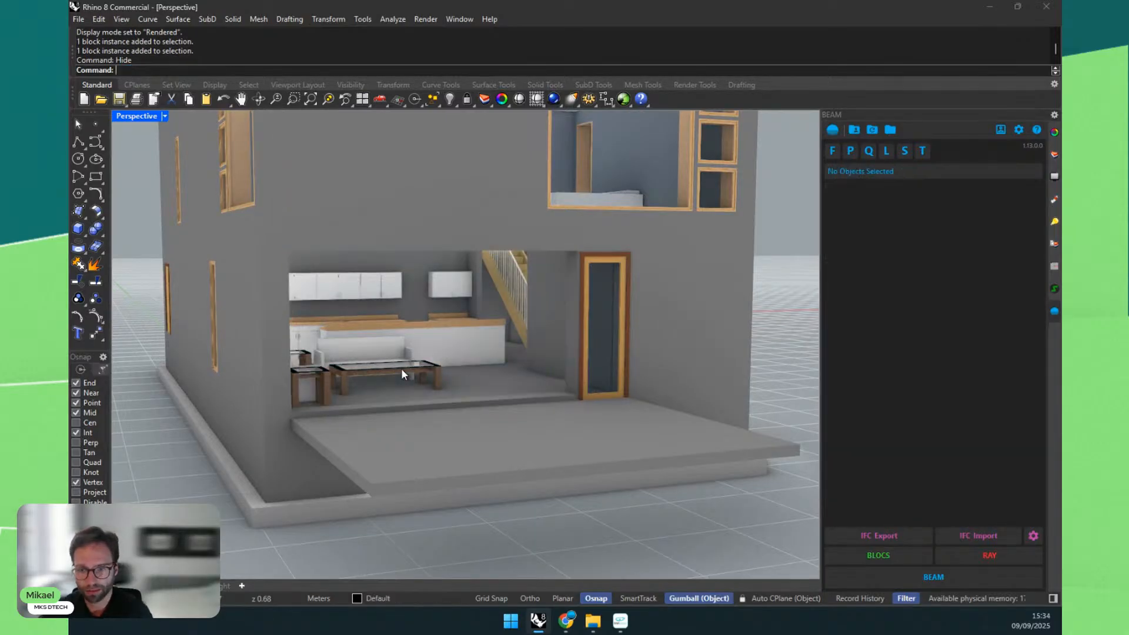
Step: Examine the coffee table's property sets and IFC data through the ground-floor opening, and clear the selection
{"action": "left_click", "coordinate": [401, 368]}
{"action": "scroll", "coordinate": [905, 362], "scroll_direction": "down", "scroll_amount": 5}
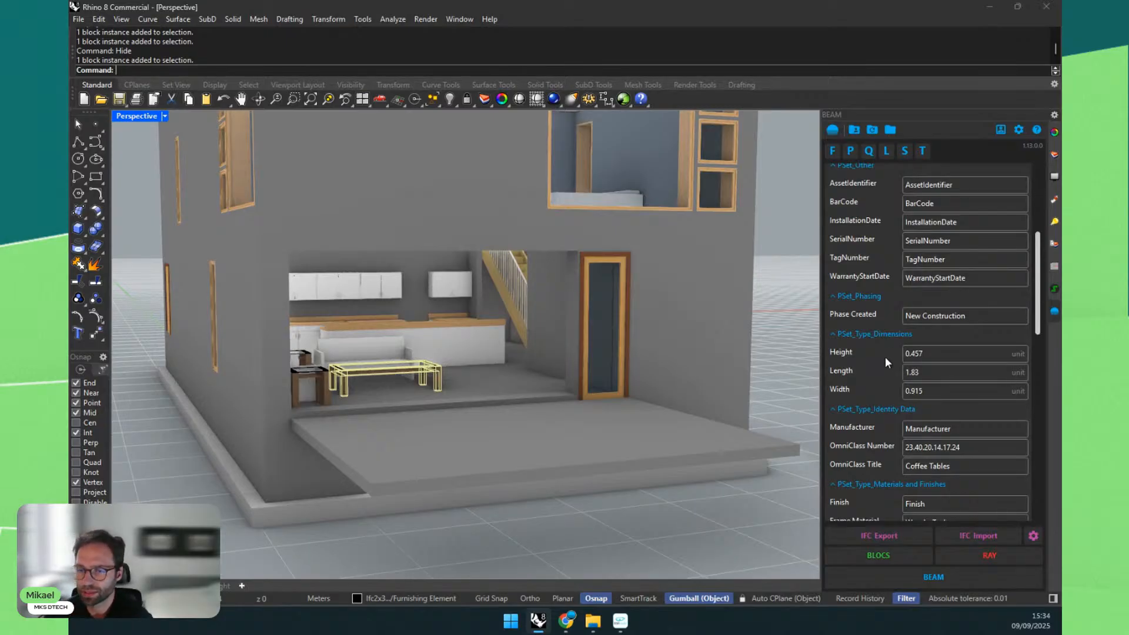
{"action": "scroll", "coordinate": [882, 357], "scroll_direction": "down", "scroll_amount": 10}
{"action": "scroll", "coordinate": [867, 353], "scroll_direction": "down", "scroll_amount": 4}
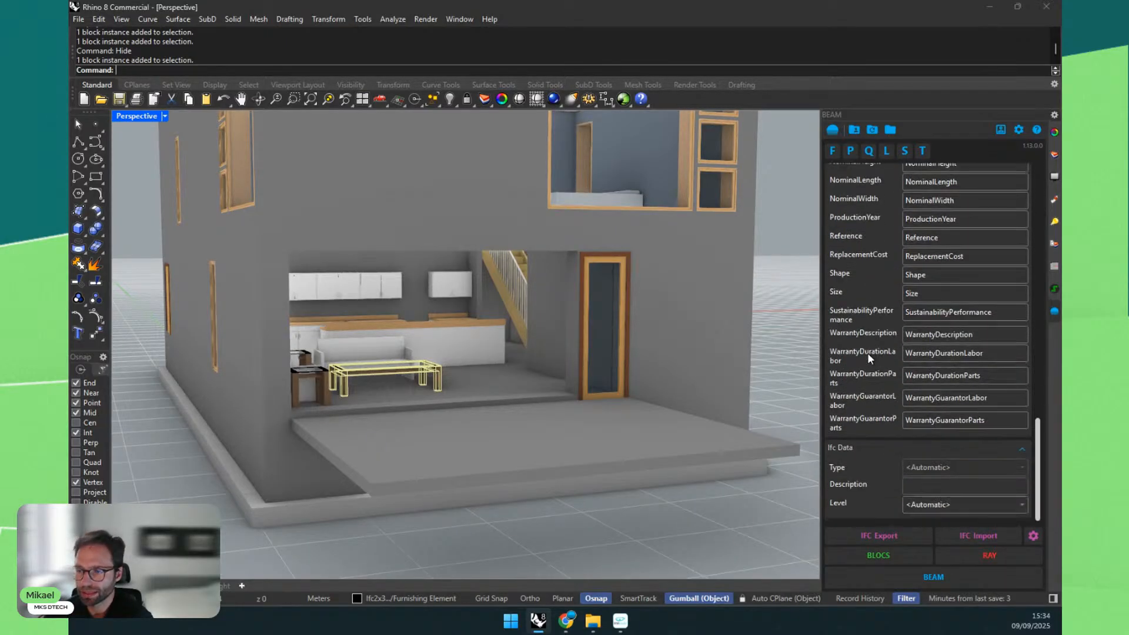
{"action": "scroll", "coordinate": [867, 353], "scroll_direction": "up", "scroll_amount": 12}
{"action": "scroll", "coordinate": [859, 353], "scroll_direction": "up", "scroll_amount": 5}
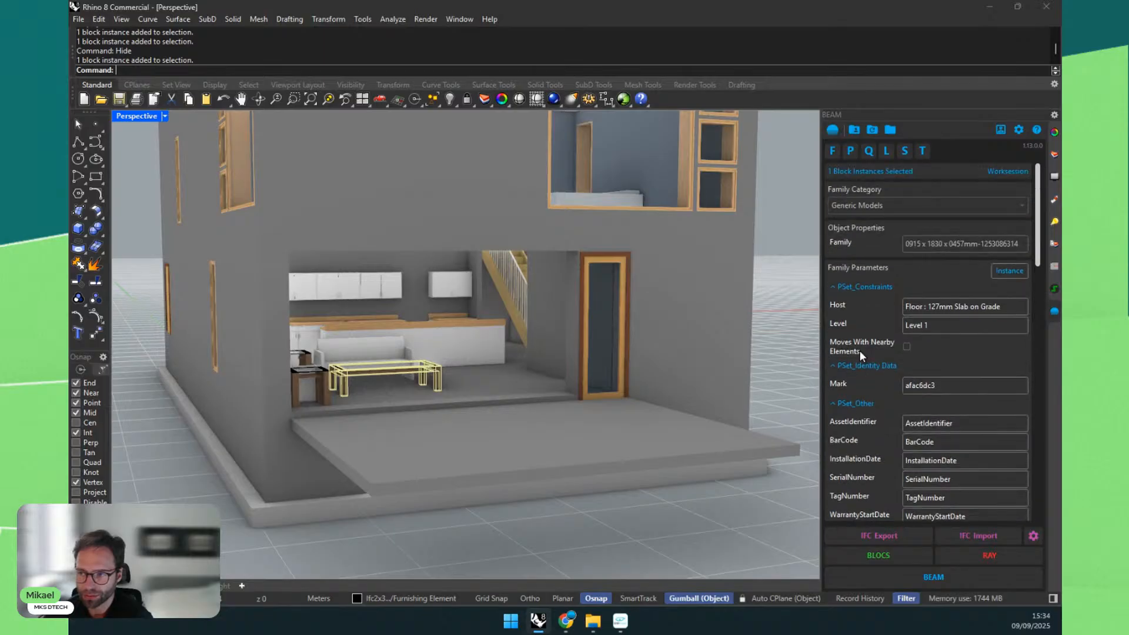
{"action": "right_click_drag", "start_coordinate": [573, 366], "coordinate": [539, 380]}
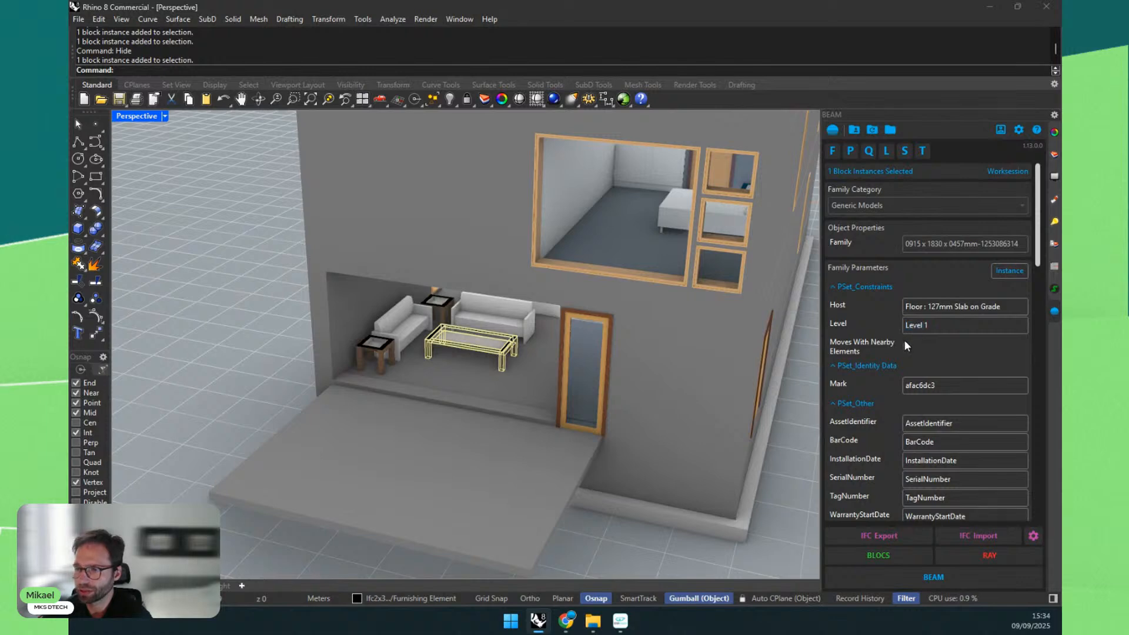
{"action": "left_click", "coordinate": [907, 324]}
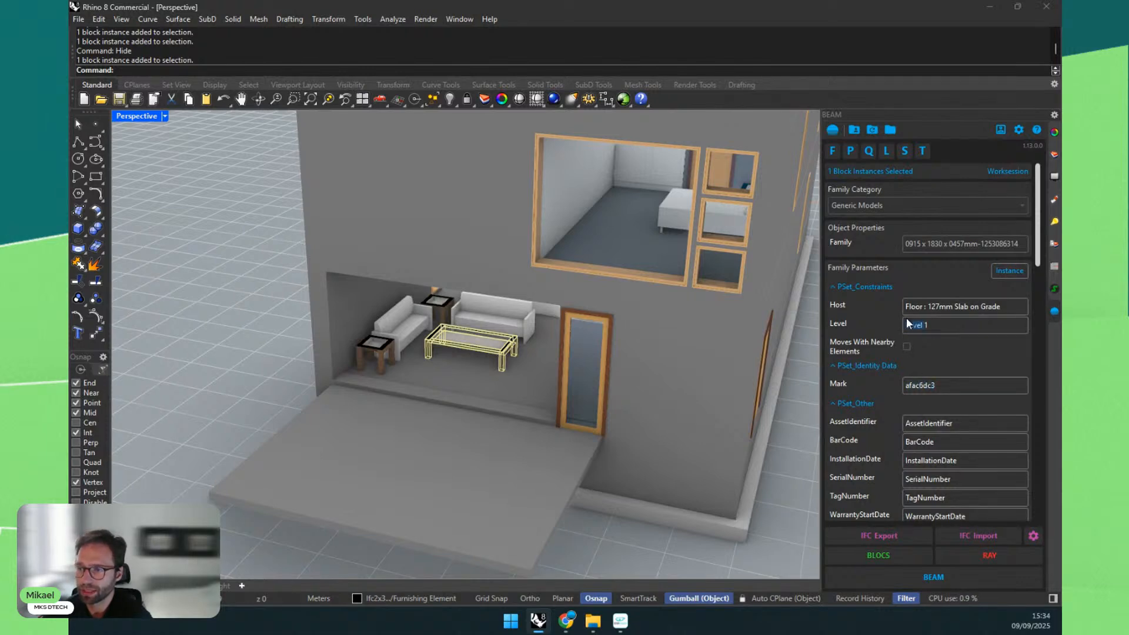
{"action": "scroll", "coordinate": [876, 290], "scroll_direction": "down", "scroll_amount": 15}
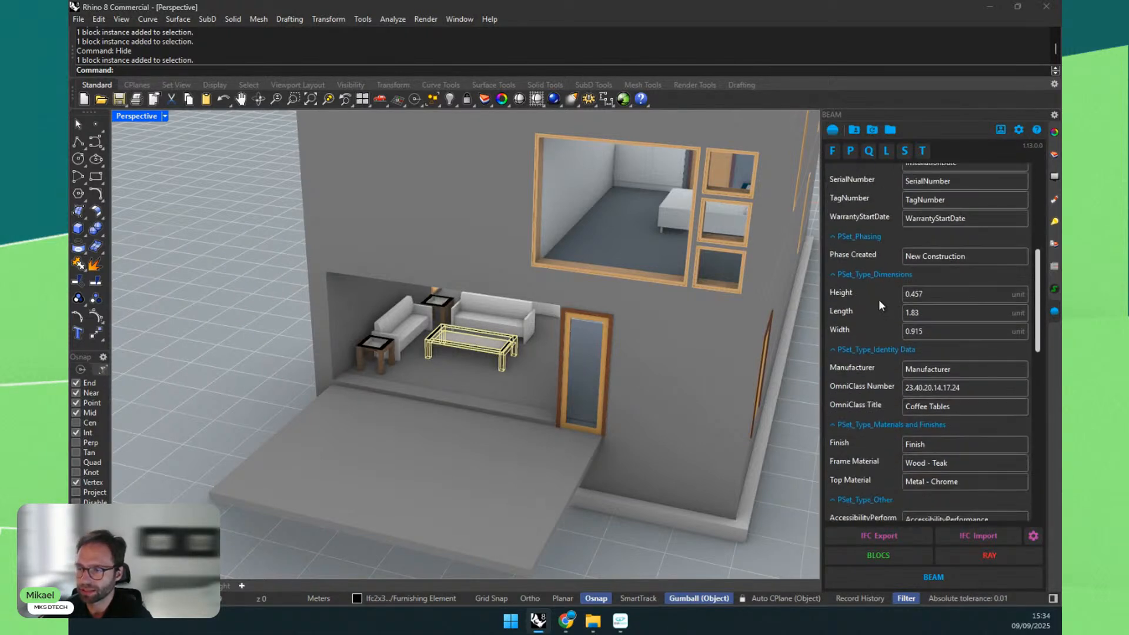
{"action": "scroll", "coordinate": [880, 299], "scroll_direction": "down", "scroll_amount": 5}
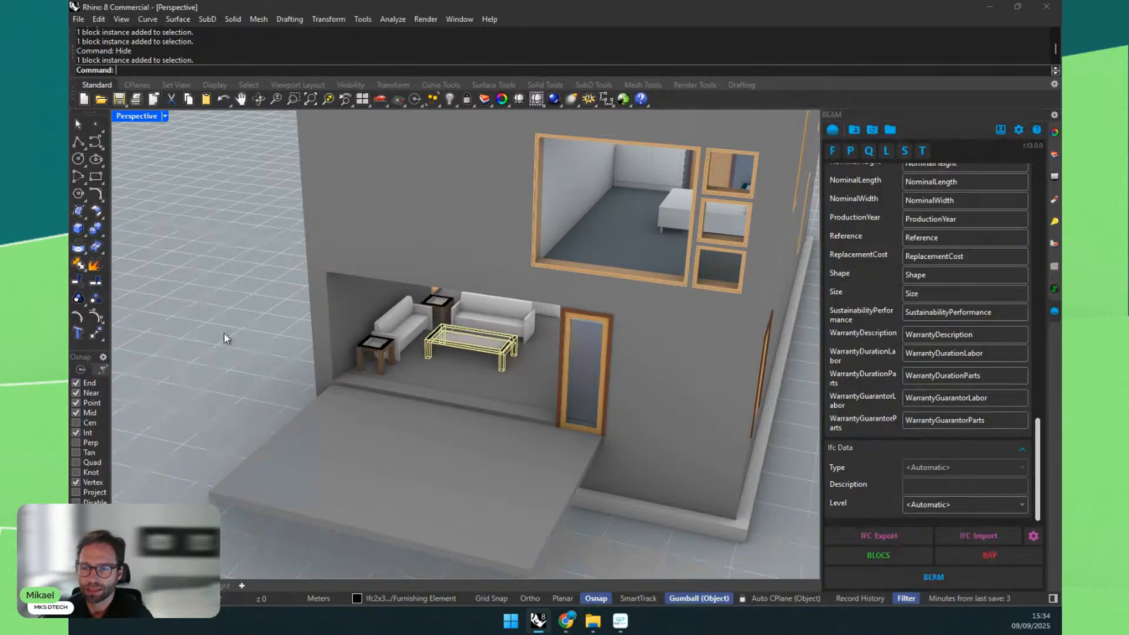
{"action": "right_click_drag", "start_coordinate": [224, 333], "coordinate": [354, 341]}
{"action": "left_click", "coordinate": [354, 341]}
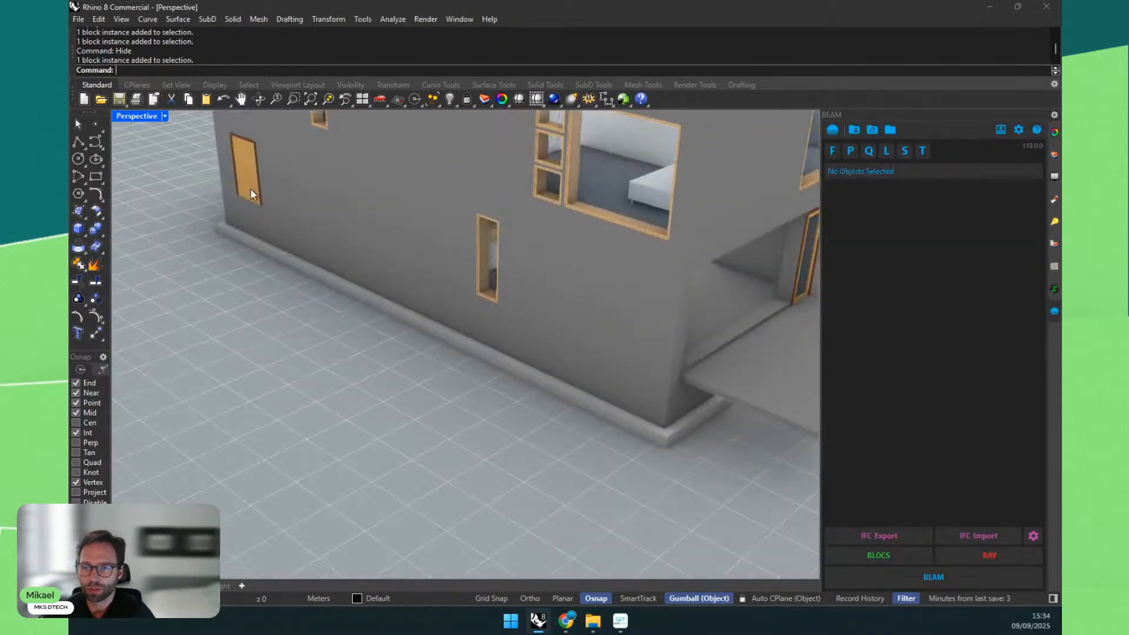
Step: Start another IFC import and browse to Demo, 250908_LearnGrasshopper-Webinar-BEAM, Workshop Day 1, Import IFC on the company Google Drive
{"action": "left_click", "coordinate": [977, 536]}
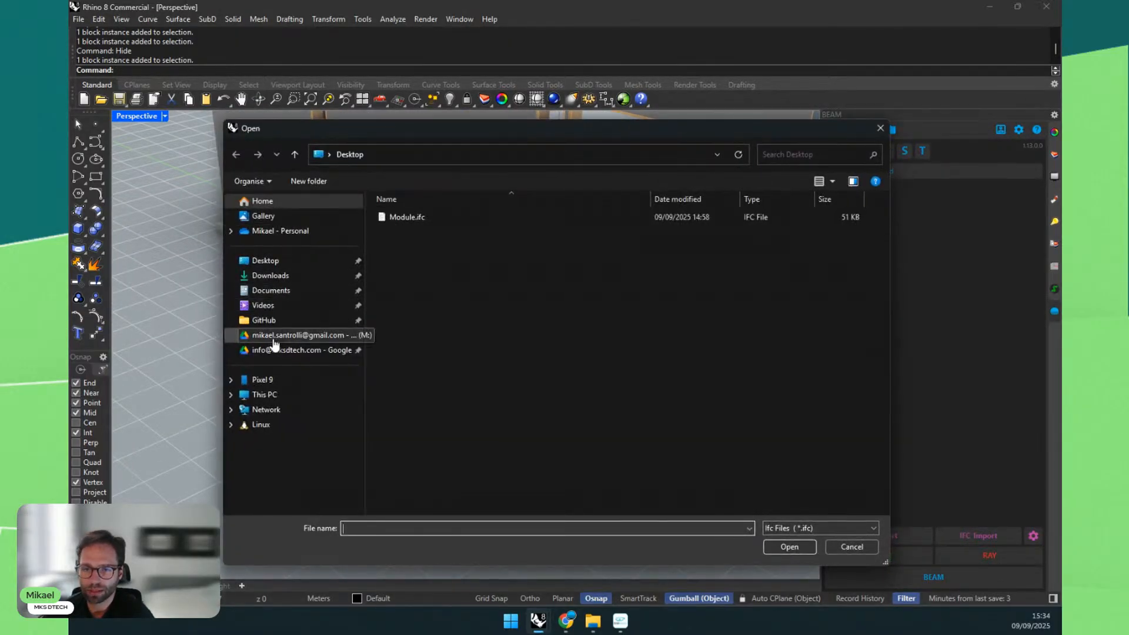
{"action": "left_click", "coordinate": [300, 350]}
{"action": "left_click", "coordinate": [404, 231]}
{"action": "double_click", "coordinate": [403, 232]}
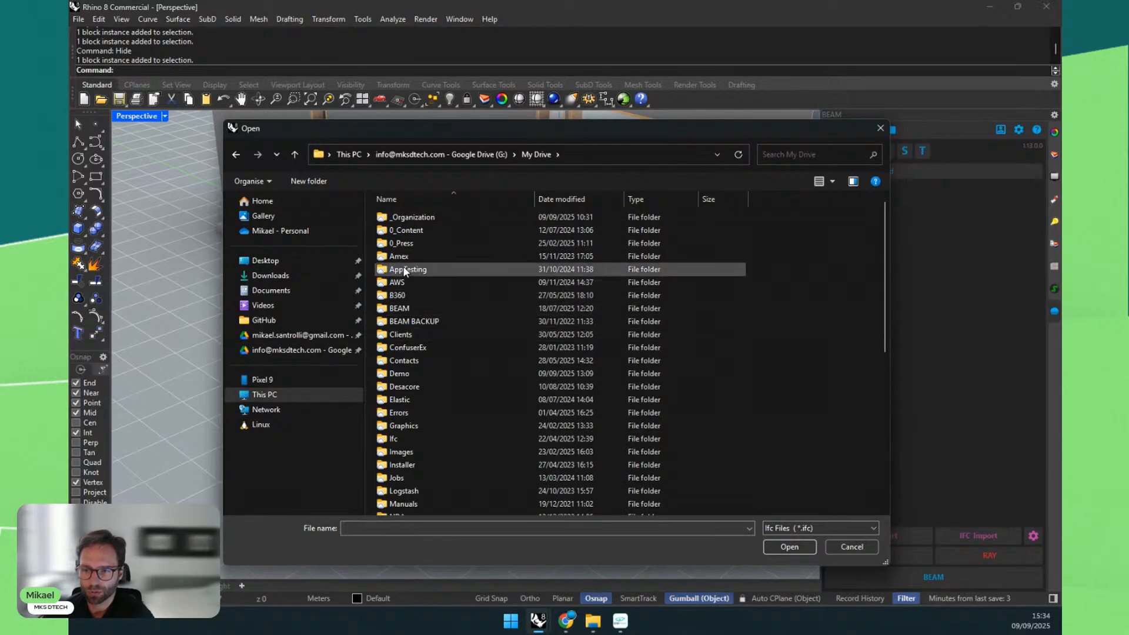
{"action": "double_click", "coordinate": [402, 373]}
{"action": "double_click", "coordinate": [411, 231]}
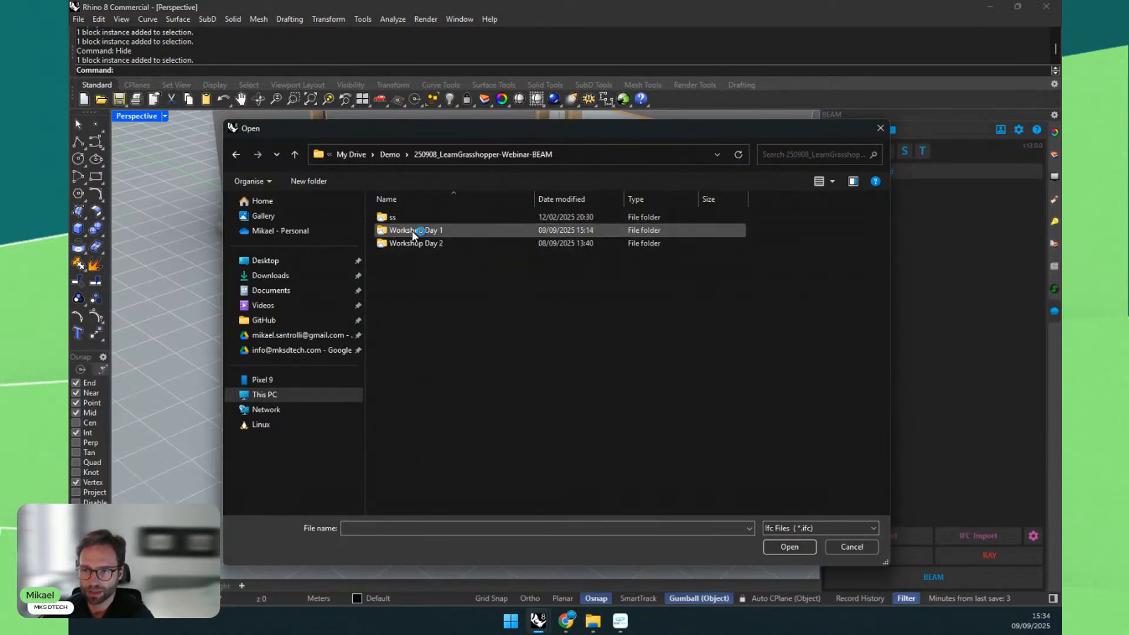
{"action": "double_click", "coordinate": [411, 230]}
{"action": "left_click", "coordinate": [411, 231]}
{"action": "double_click", "coordinate": [411, 230]}
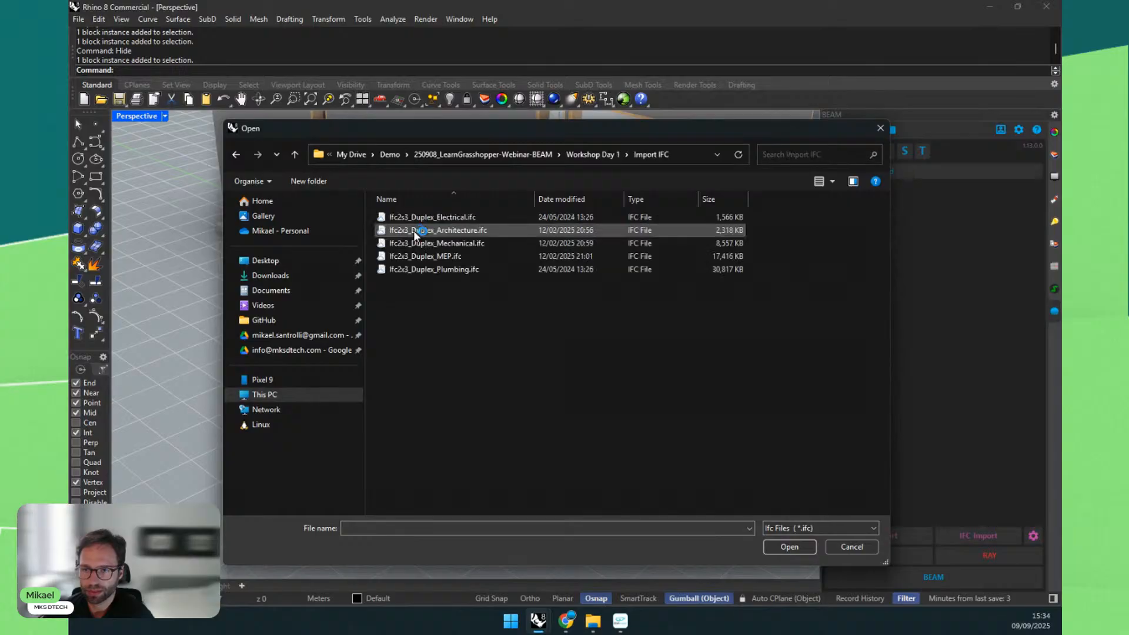
Step: Import Ifc2x3_Duplex_Mechanical.ifc as a worksession with all categories, Import Spaces off, Merge Coplanar Faces on and the location at Internal Origin
{"action": "left_click", "coordinate": [423, 243]}
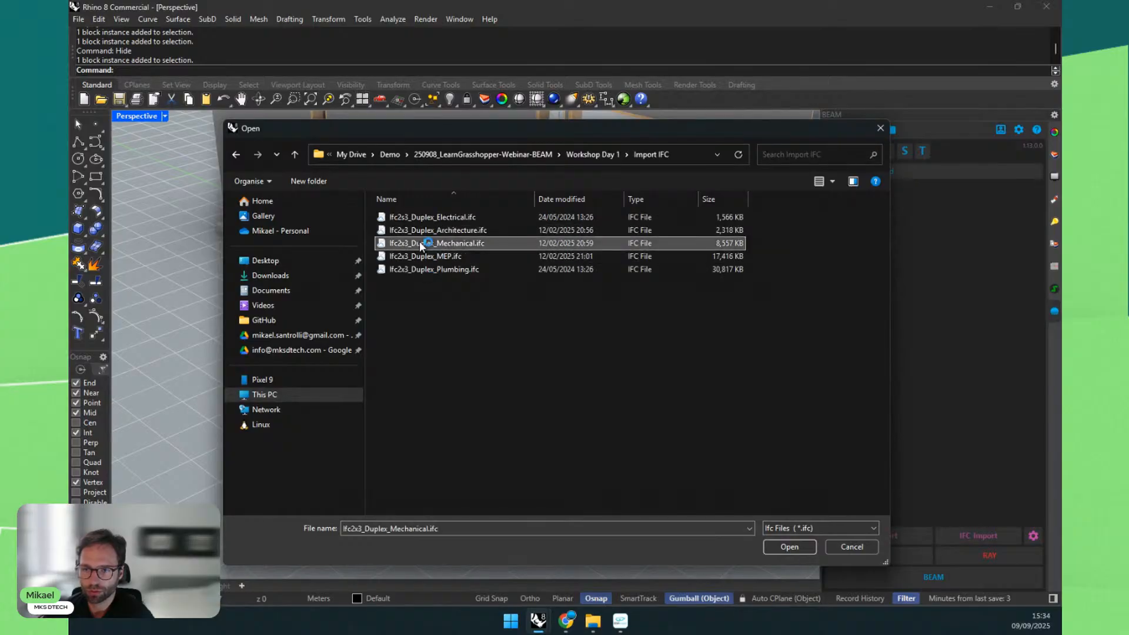
{"action": "left_click", "coordinate": [786, 545]}
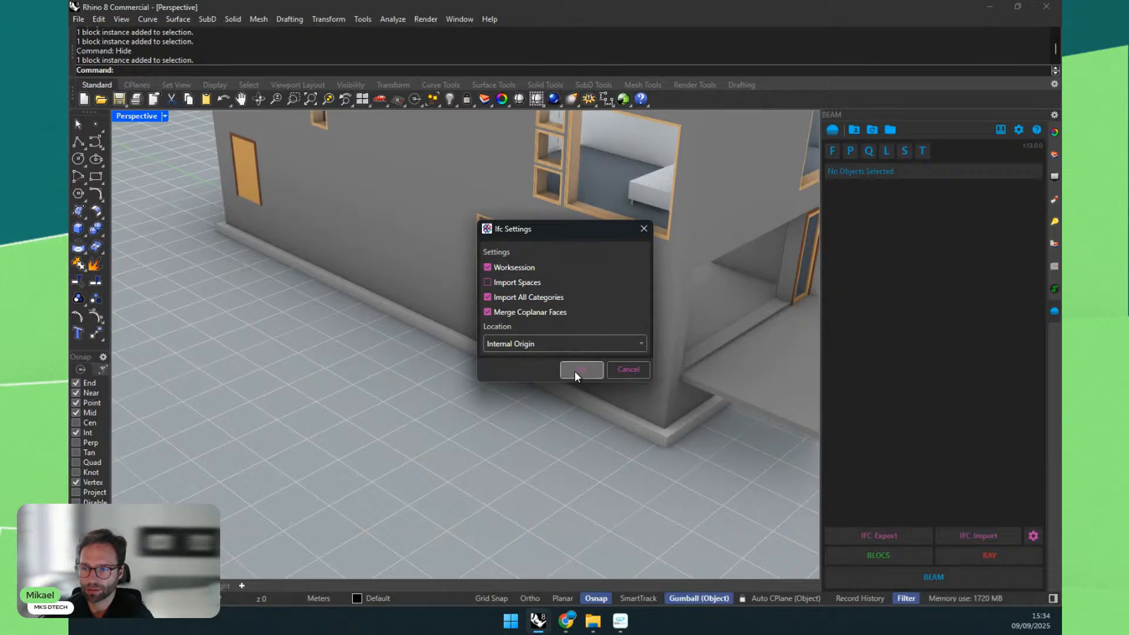
{"action": "left_click", "coordinate": [575, 371]}
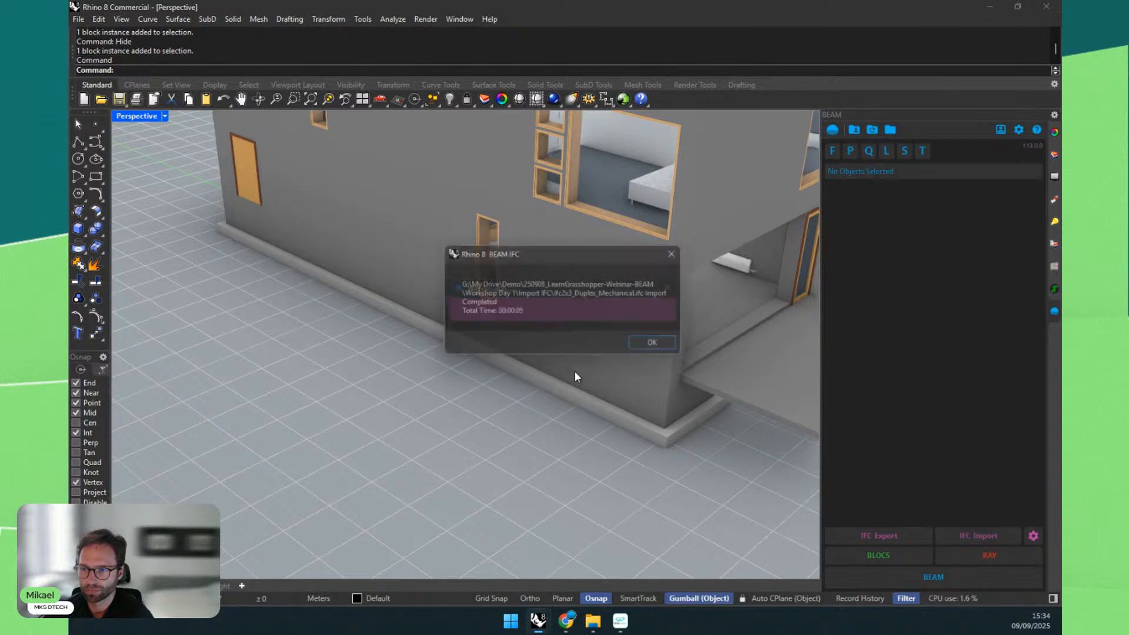
Step: Close the import completion notice and examine the property sets of the radiator visible through the ground-floor opening
{"action": "left_click", "coordinate": [651, 344]}
{"action": "right_click_drag", "start_coordinate": [722, 323], "coordinate": [763, 306]}
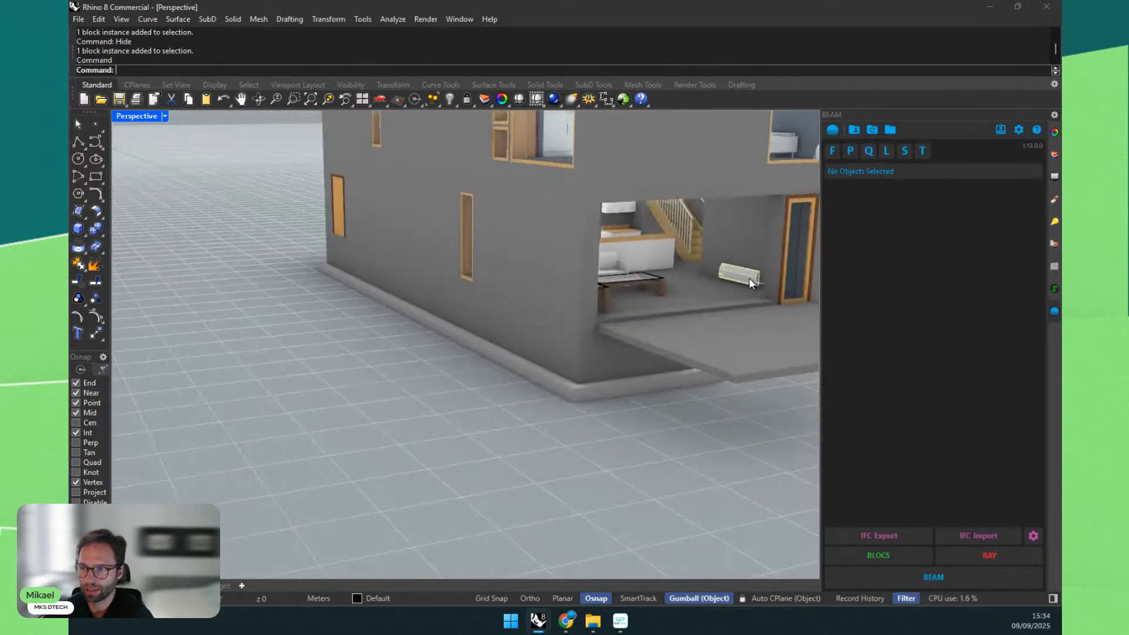
{"action": "left_click", "coordinate": [748, 281]}
{"action": "right_click_drag", "start_coordinate": [690, 311], "coordinate": [383, 312], "text": "shift"}
{"action": "scroll", "coordinate": [431, 273], "scroll_direction": "up", "scroll_amount": 8}
{"action": "right_click_drag", "start_coordinate": [432, 272], "coordinate": [502, 300]}
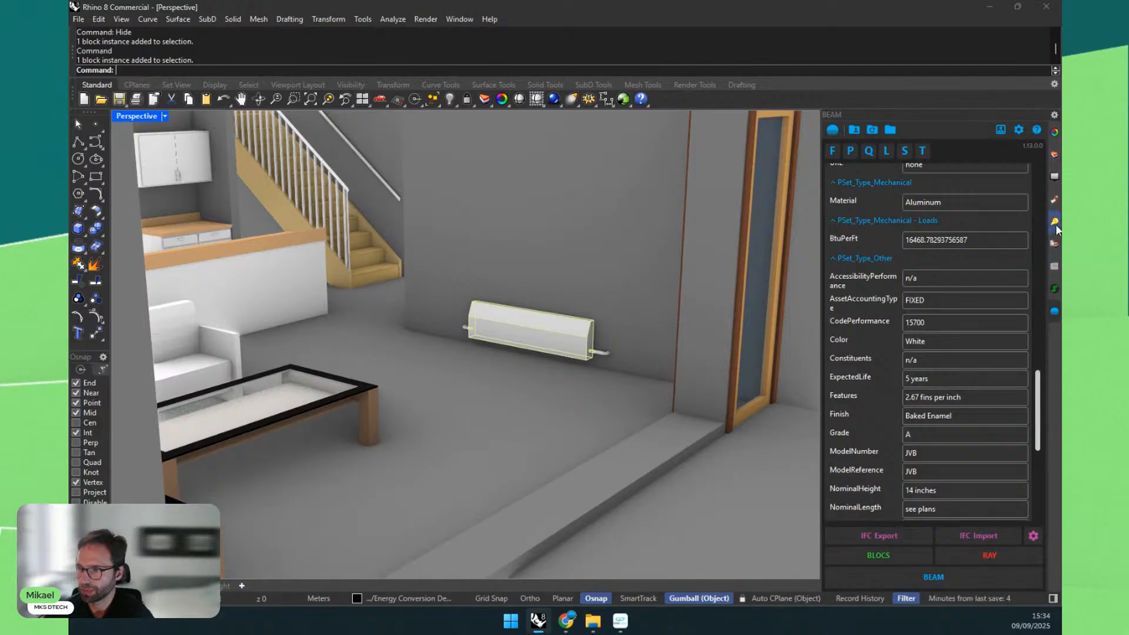
Step: Collapse the architecture worksession layers, toggle the mechanical worksession's visibility off and on, and hide the Ifc2x3_Duplex_Architecture.3dm layer
{"action": "left_click", "coordinate": [1054, 155]}
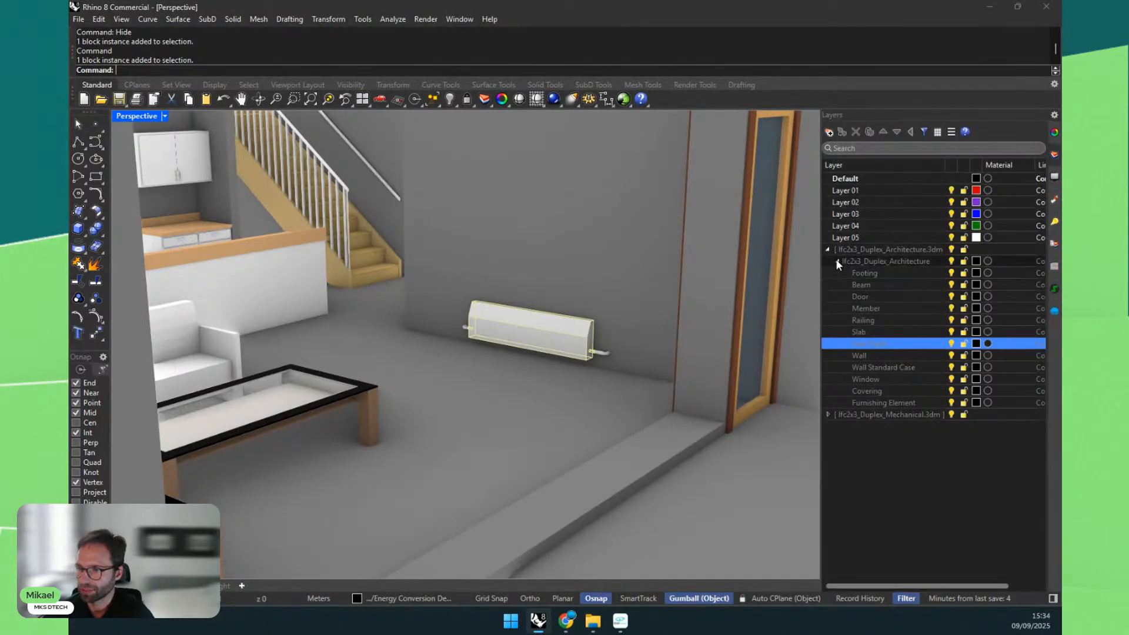
{"action": "left_click", "coordinate": [828, 250]}
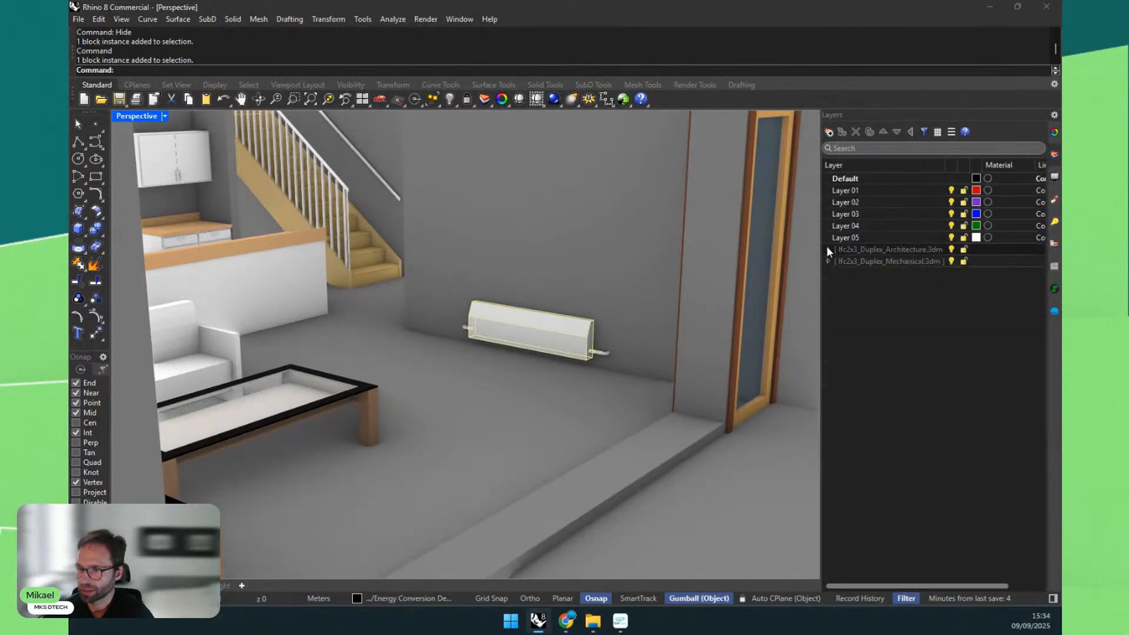
{"action": "left_click", "coordinate": [952, 261]}
{"action": "left_click", "coordinate": [951, 261]}
{"action": "left_click", "coordinate": [951, 249]}
Step: Examine the BEAM family data and property sets of the nearer boiler in the mechanical model
{"action": "scroll", "coordinate": [442, 366], "scroll_direction": "down", "scroll_amount": 2}
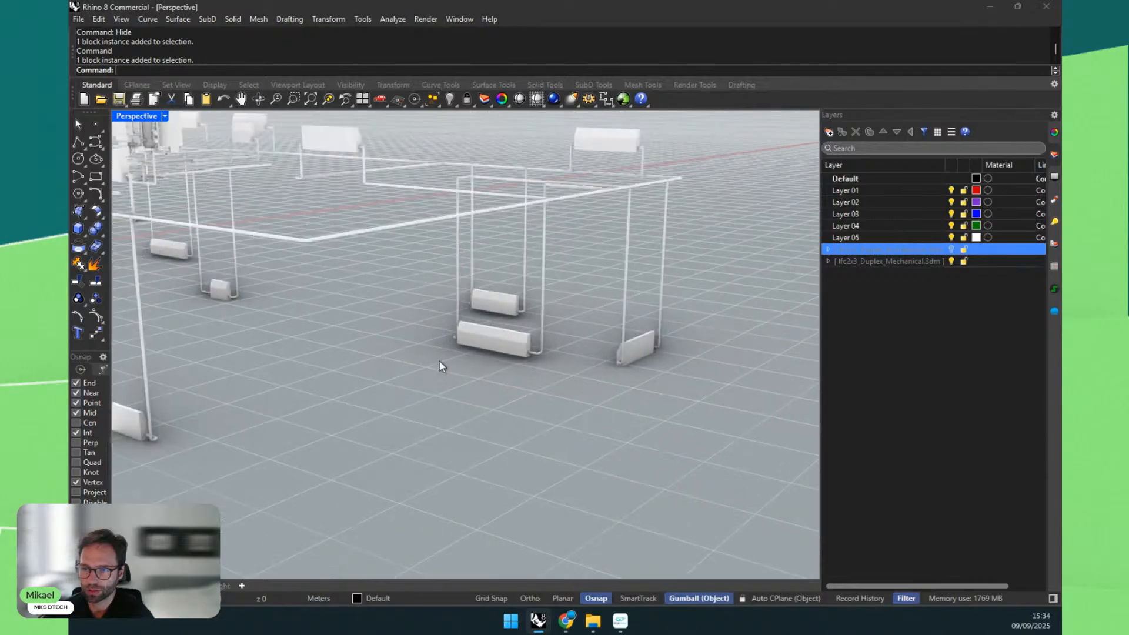
{"action": "scroll", "coordinate": [442, 366], "scroll_direction": "down", "scroll_amount": 5}
{"action": "scroll", "coordinate": [322, 323], "scroll_direction": "up", "scroll_amount": 5}
{"action": "scroll", "coordinate": [415, 200], "scroll_direction": "up", "scroll_amount": 3}
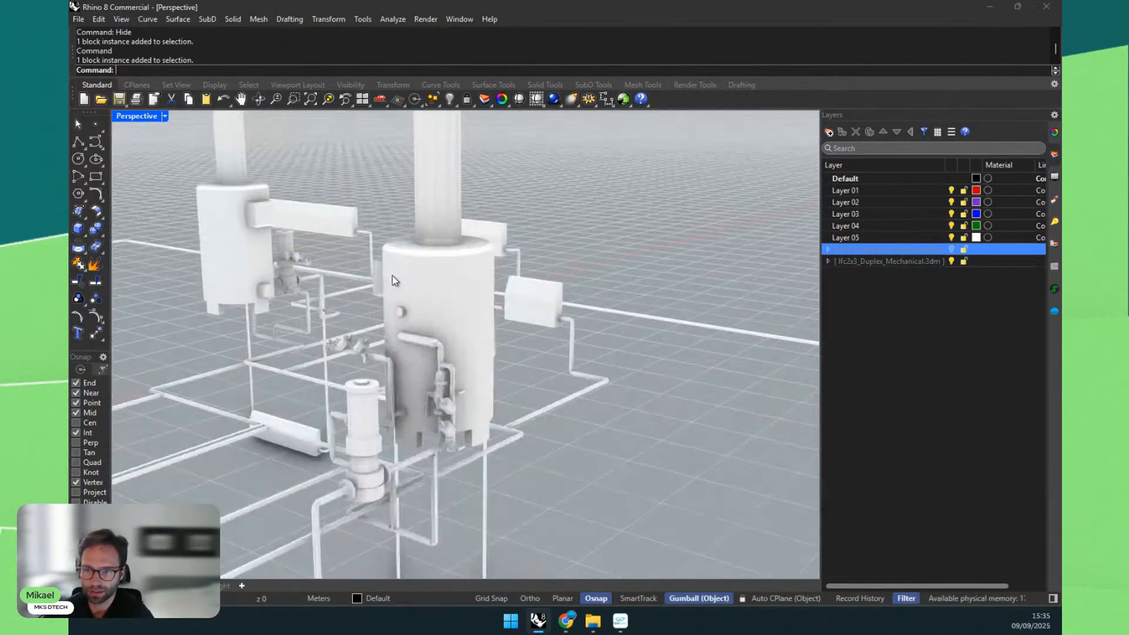
{"action": "left_click", "coordinate": [441, 280]}
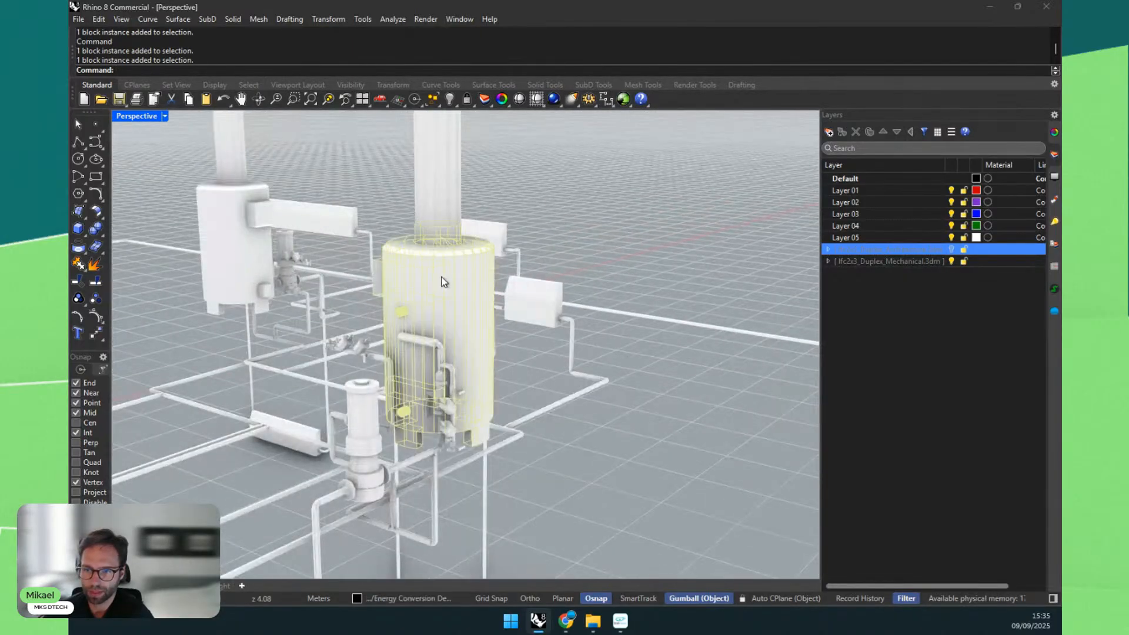
{"action": "left_click", "coordinate": [1054, 312]}
{"action": "scroll", "coordinate": [888, 394], "scroll_direction": "down", "scroll_amount": 5}
{"action": "scroll", "coordinate": [885, 390], "scroll_direction": "down", "scroll_amount": 6}
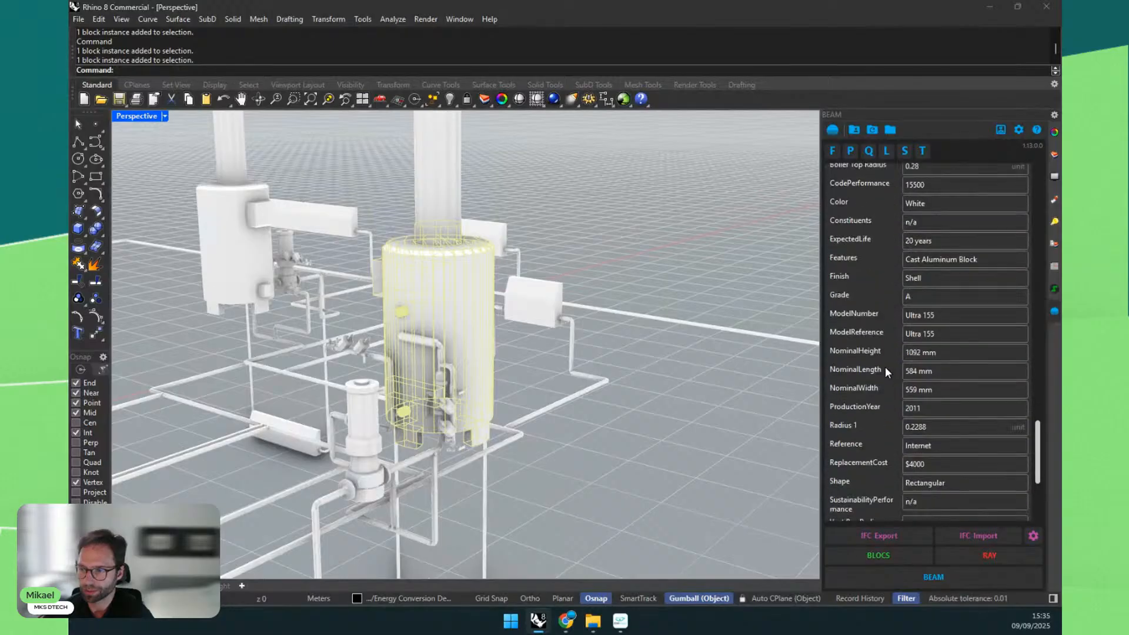
{"action": "scroll", "coordinate": [874, 370], "scroll_direction": "up", "scroll_amount": 8}
{"action": "scroll", "coordinate": [876, 371], "scroll_direction": "up", "scroll_amount": 15}
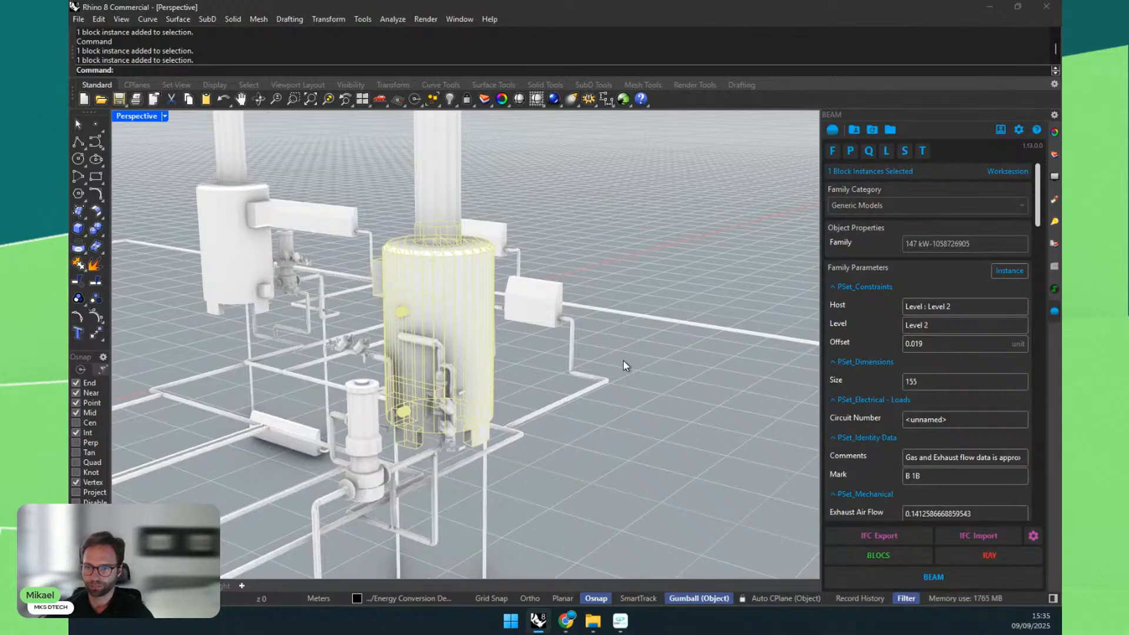
Step: Start a new file from the Large Objects - Meters template without saving the current one, and maximize the Perspective viewport
{"action": "right_click_drag", "start_coordinate": [625, 365], "coordinate": [1060, 319]}
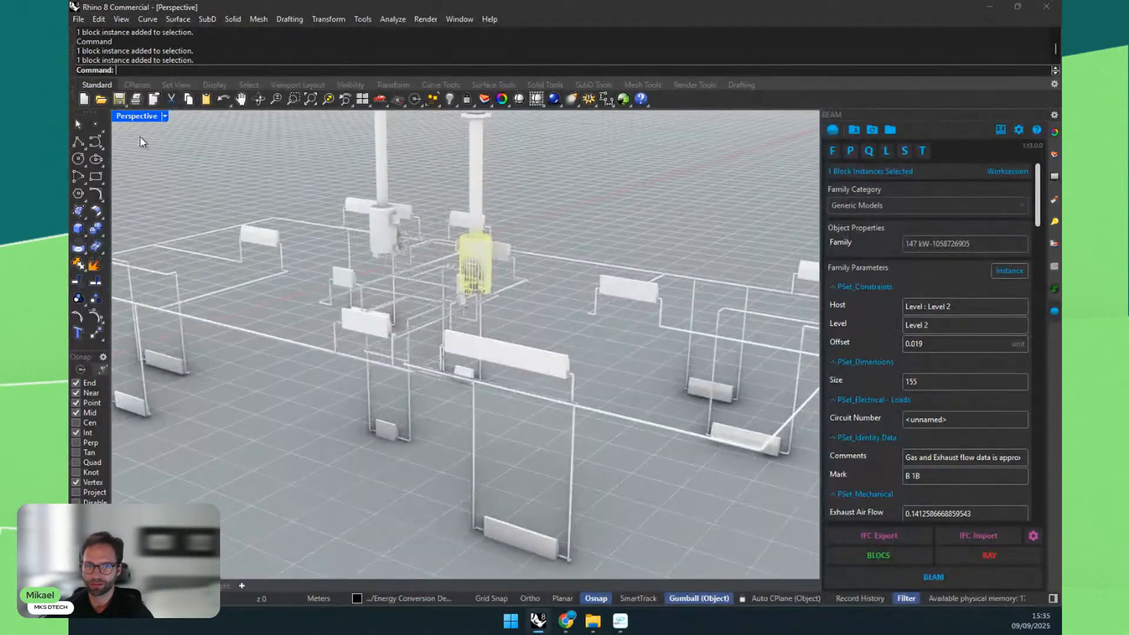
{"action": "left_click", "coordinate": [86, 100]}
{"action": "left_click", "coordinate": [566, 335]}
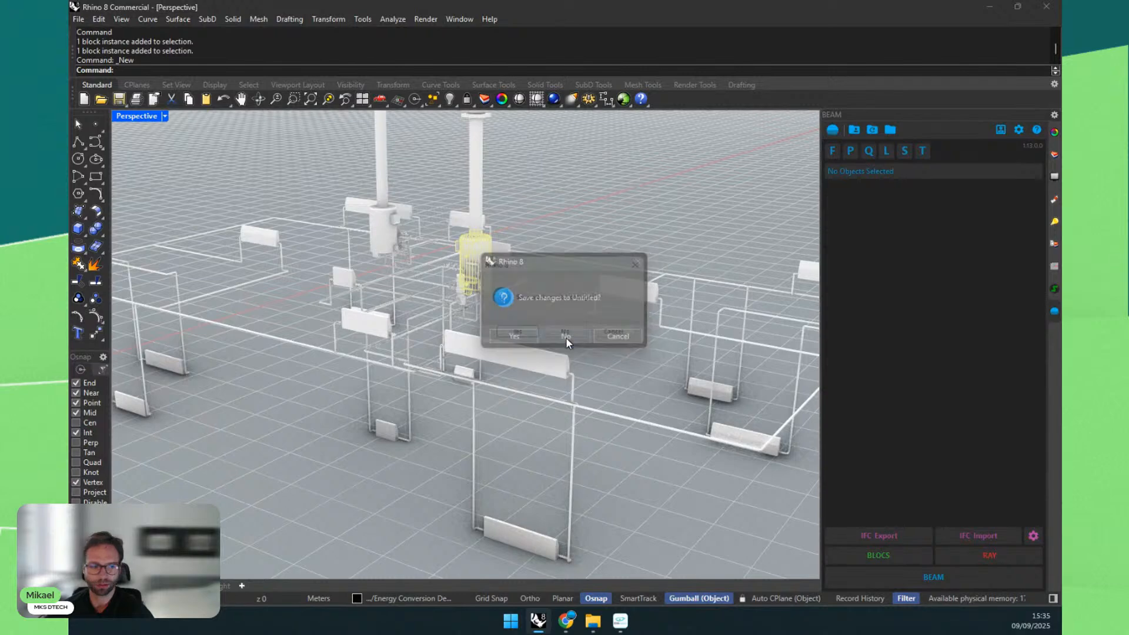
{"action": "left_click", "coordinate": [566, 334]}
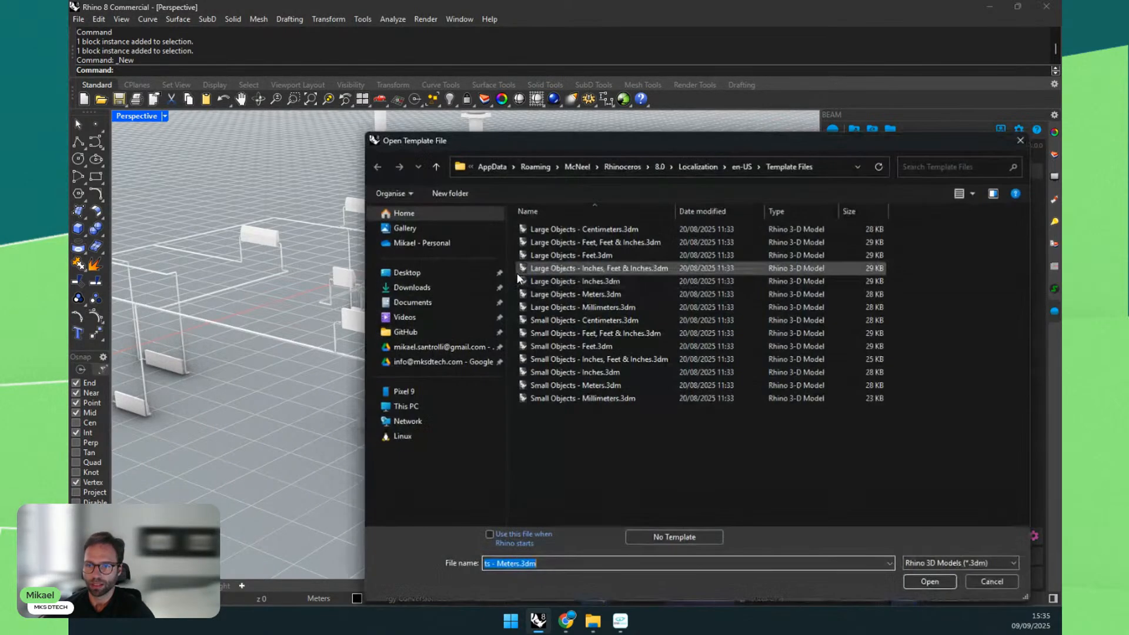
{"action": "double_click", "coordinate": [545, 295]}
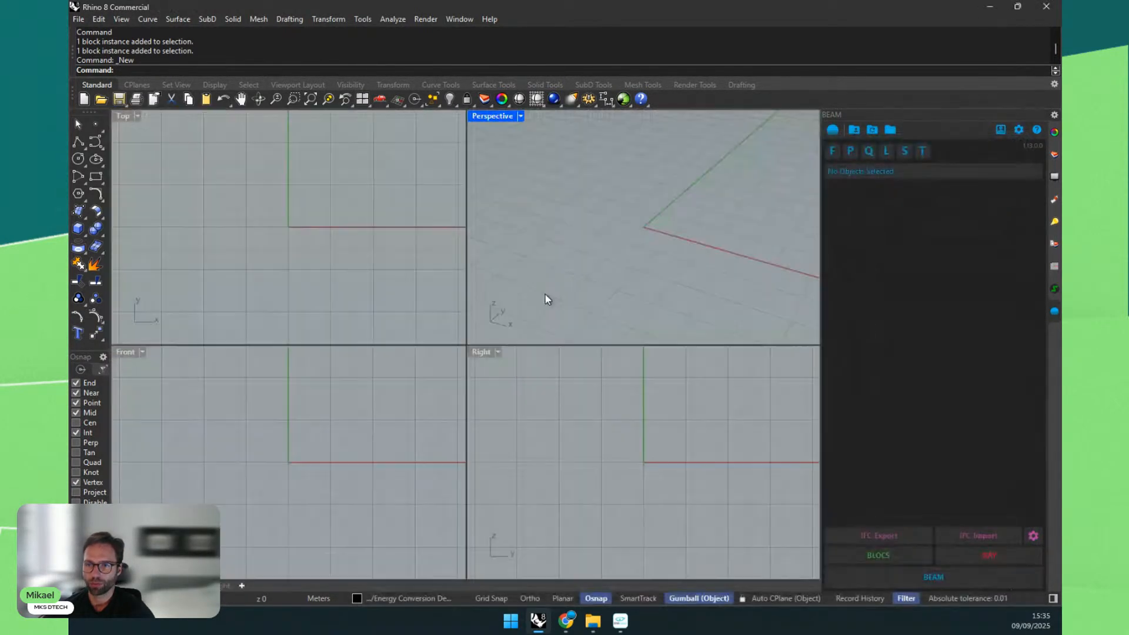
{"action": "double_click", "coordinate": [493, 117]}
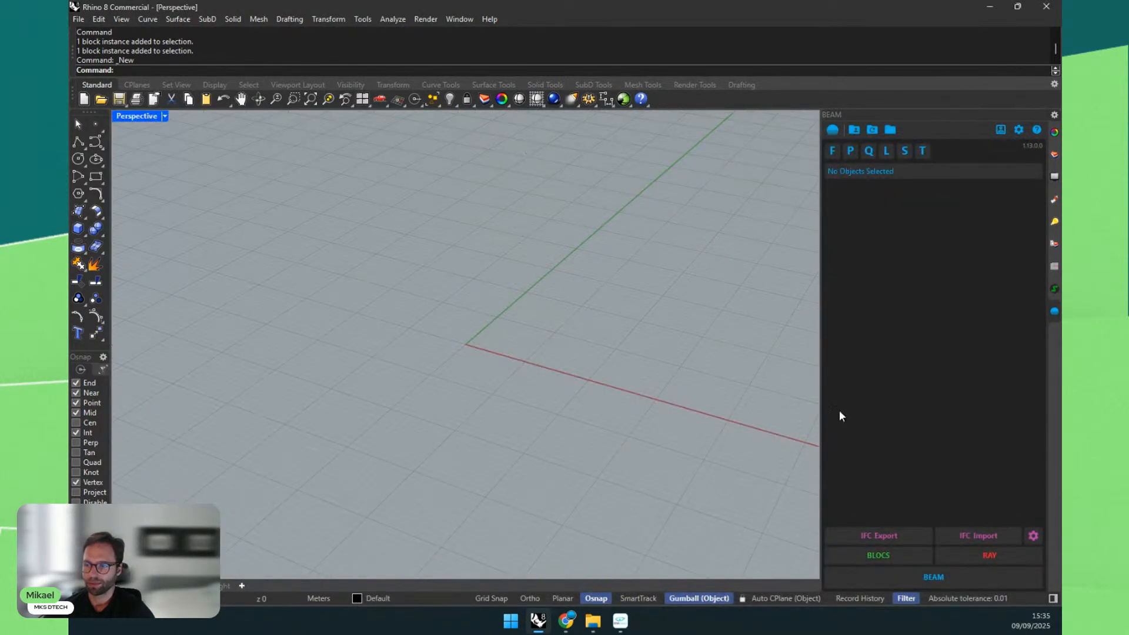
Step: Start an IFC import and browse to Demo, 250908_LearnGrasshopper-Webinar-BEAM, Workshop Day 1, Import IFC on the company Google Drive
{"action": "left_click", "coordinate": [952, 536]}
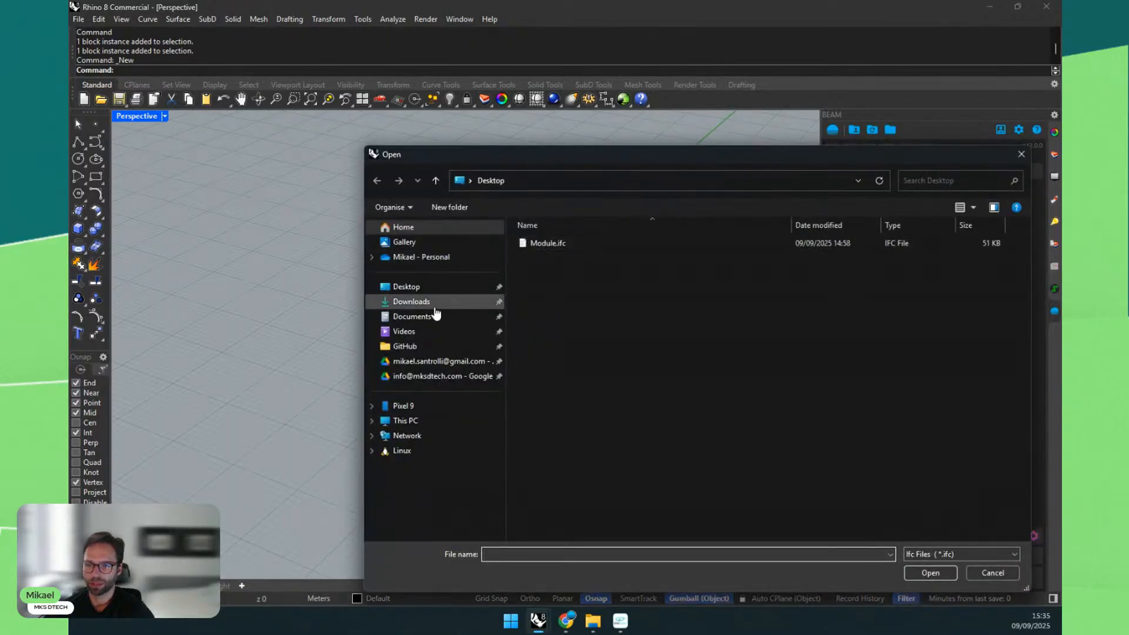
{"action": "left_click", "coordinate": [423, 375]}
{"action": "double_click", "coordinate": [548, 259]}
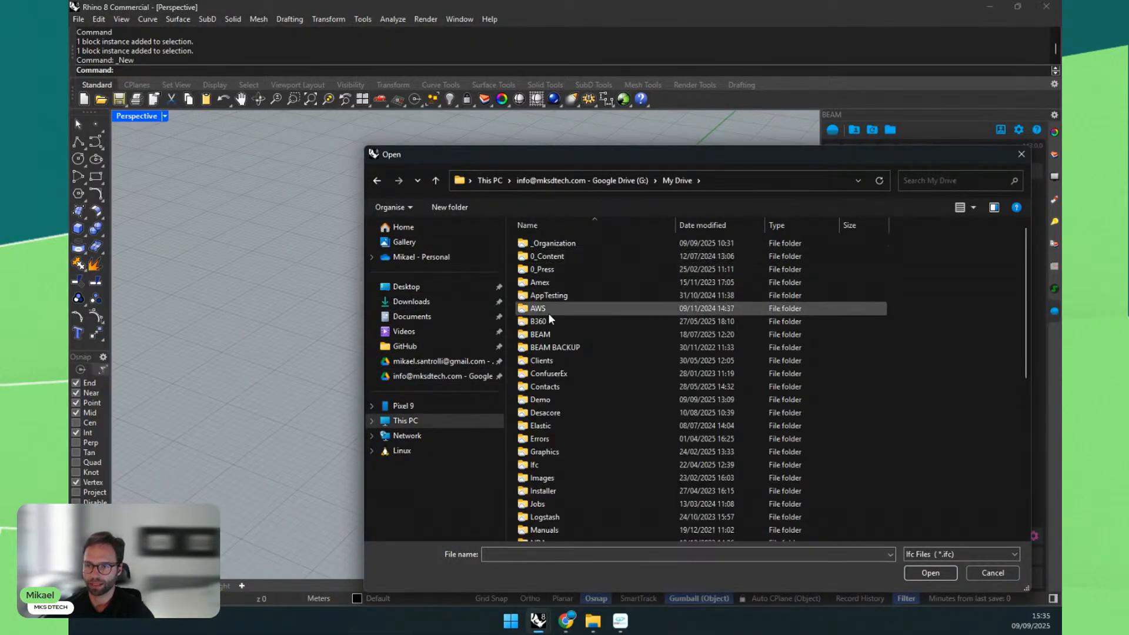
{"action": "double_click", "coordinate": [541, 399]}
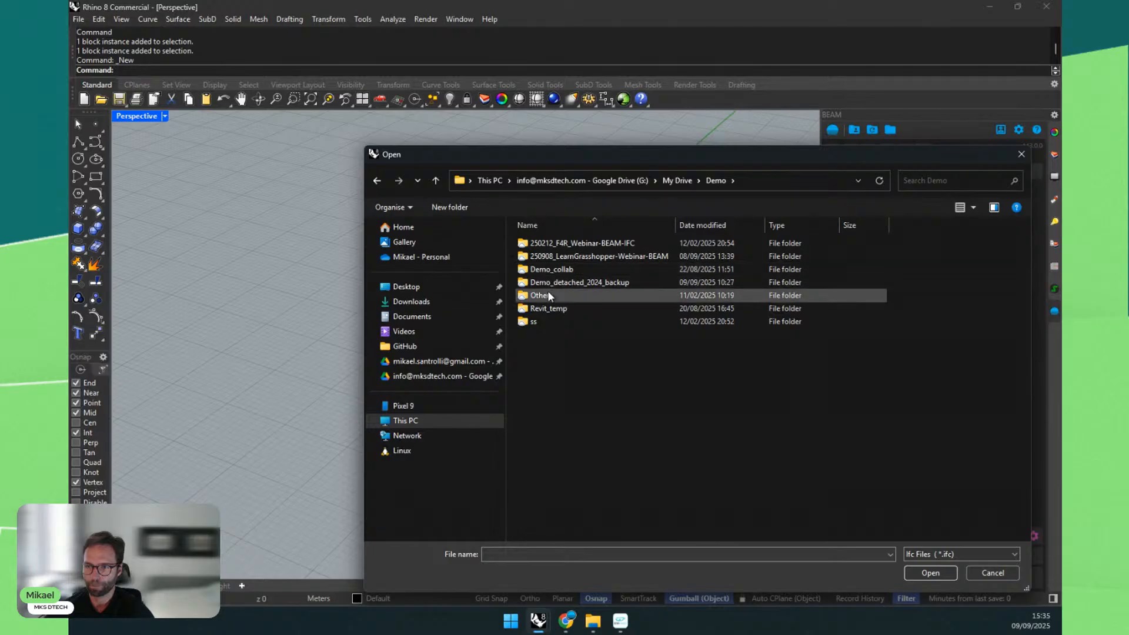
{"action": "double_click", "coordinate": [553, 259]}
{"action": "double_click", "coordinate": [551, 259]}
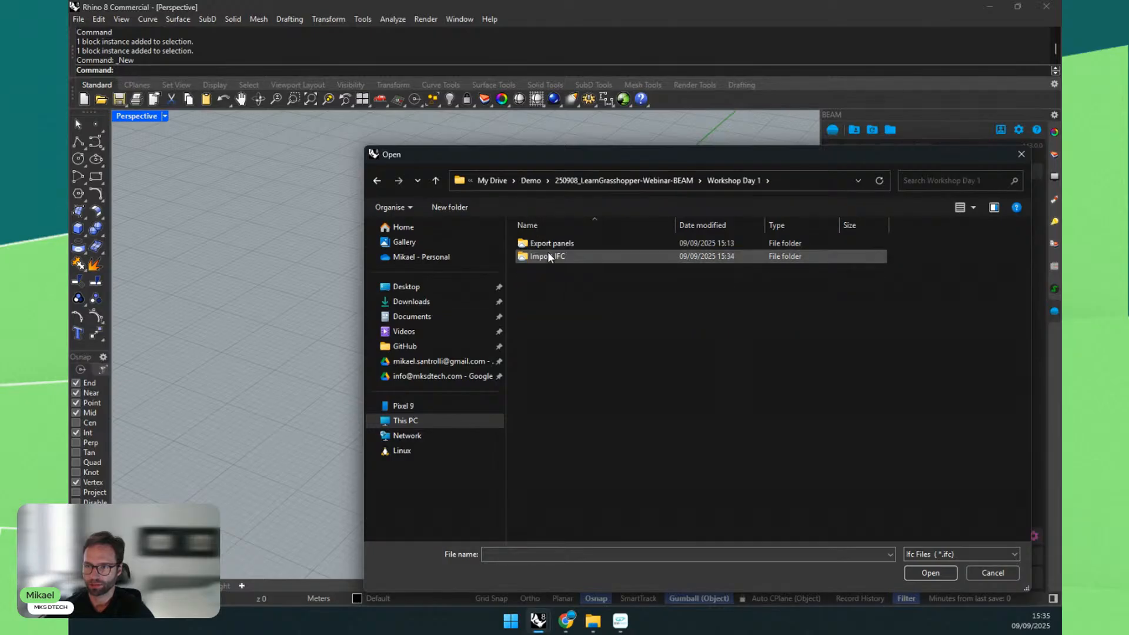
{"action": "double_click", "coordinate": [546, 255]}
Step: Import Ifc2x3_Duplex_Mechanical.ifc with all categories, Import Spaces off, Merge Coplanar Faces on and the location at Internal Origin
{"action": "left_click", "coordinate": [560, 269]}
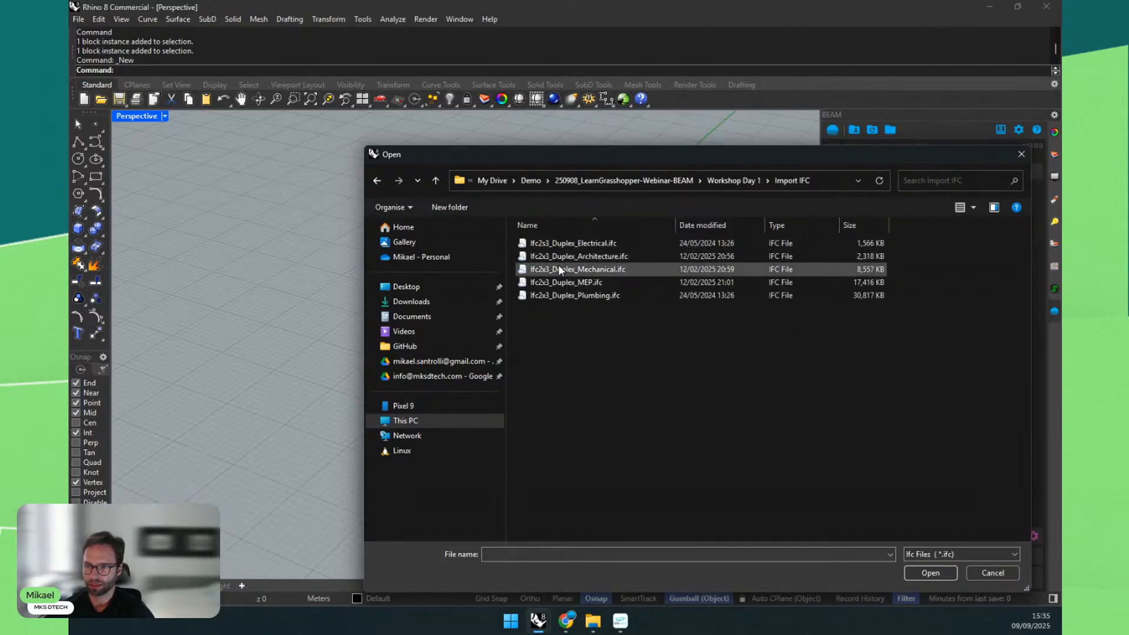
{"action": "left_click", "coordinate": [933, 573]}
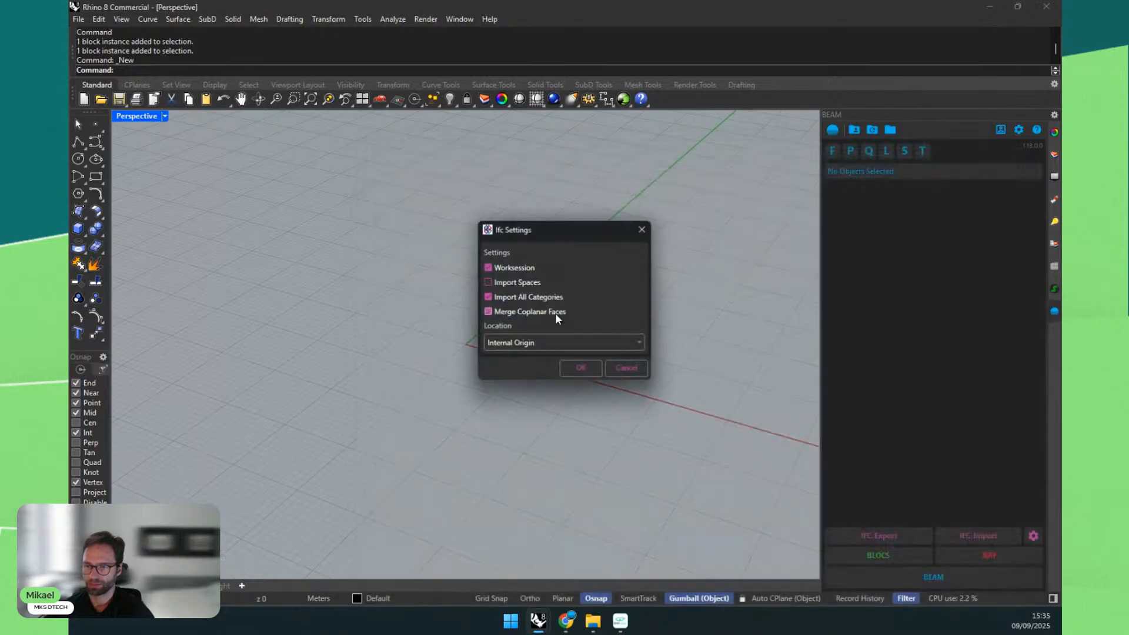
{"action": "left_click", "coordinate": [578, 372]}
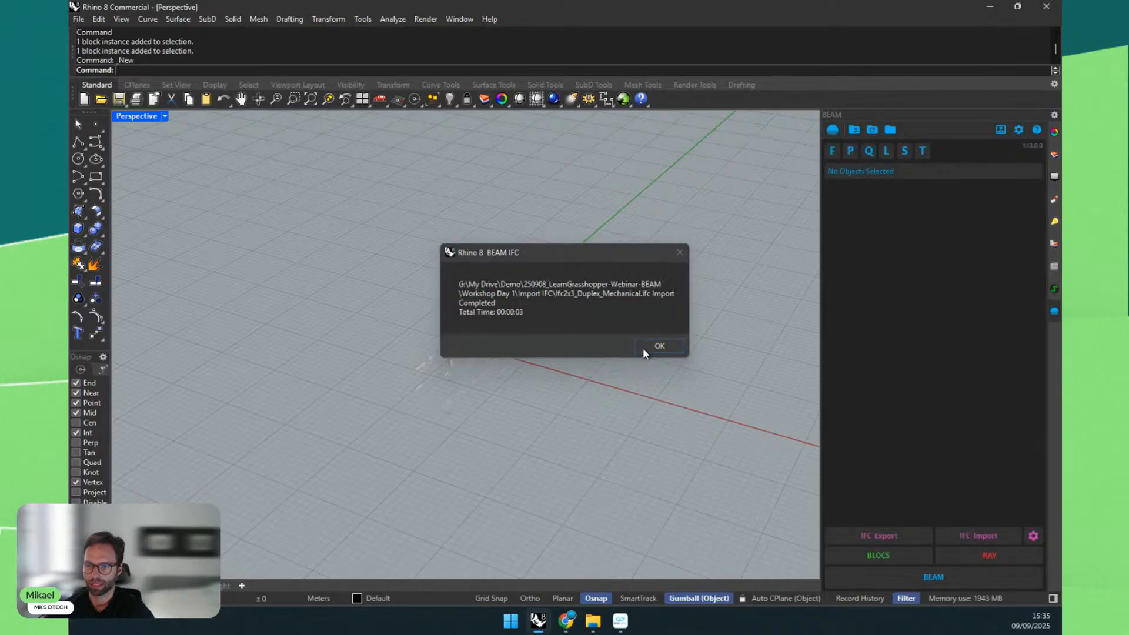
{"action": "left_click", "coordinate": [643, 348]}
Step: Set the Perspective viewport to the Rendered display mode and frame the imported mechanical model
{"action": "right_click_drag", "start_coordinate": [409, 351], "coordinate": [365, 353]}
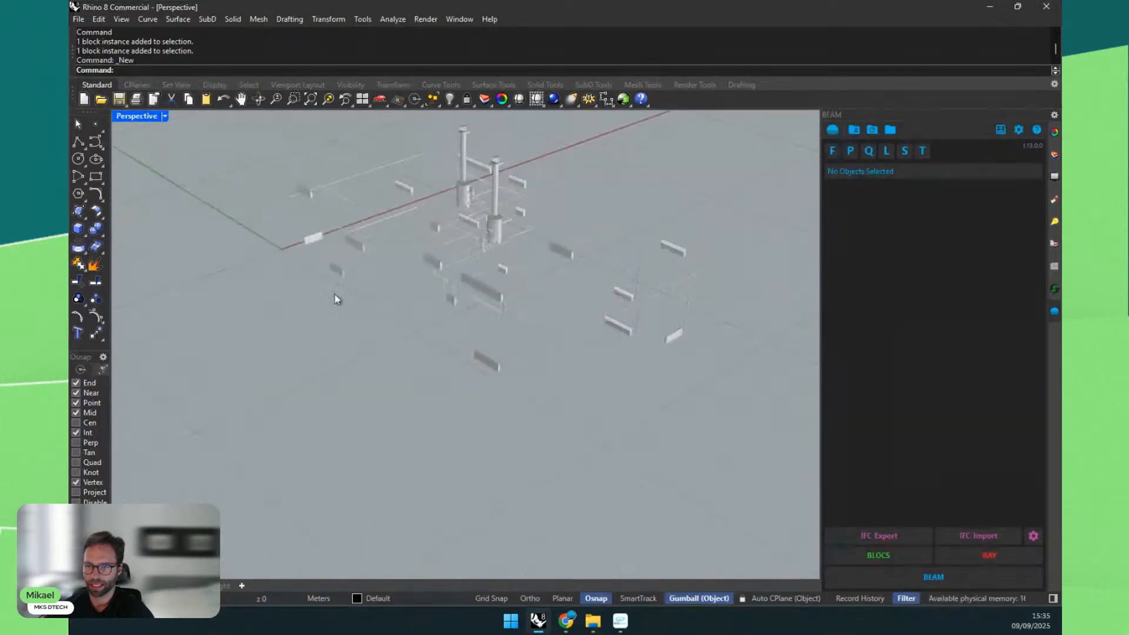
{"action": "left_click", "coordinate": [159, 123]}
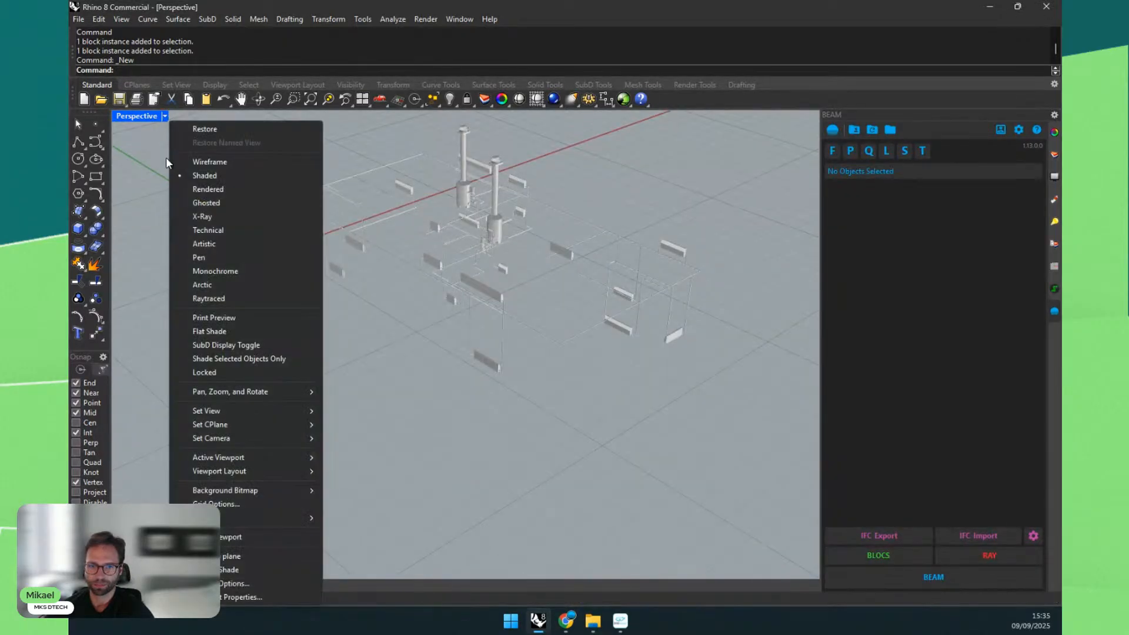
{"action": "left_click", "coordinate": [181, 190]}
{"action": "scroll", "coordinate": [459, 235], "scroll_direction": "up", "scroll_amount": 3}
{"action": "scroll", "coordinate": [454, 270], "scroll_direction": "up", "scroll_amount": 5}
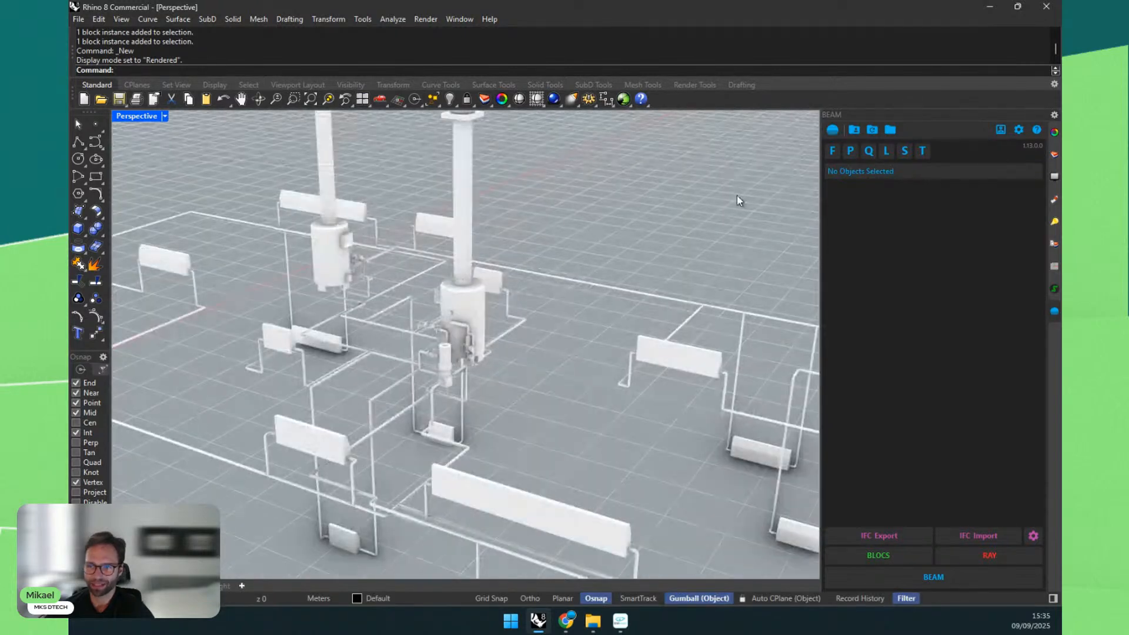
Step: Examine the full list of imported BEAM parameters with their types and property sets, and close it without changes
{"action": "left_click", "coordinate": [849, 151]}
{"action": "left_click_drag", "start_coordinate": [500, 197], "coordinate": [350, 136]}
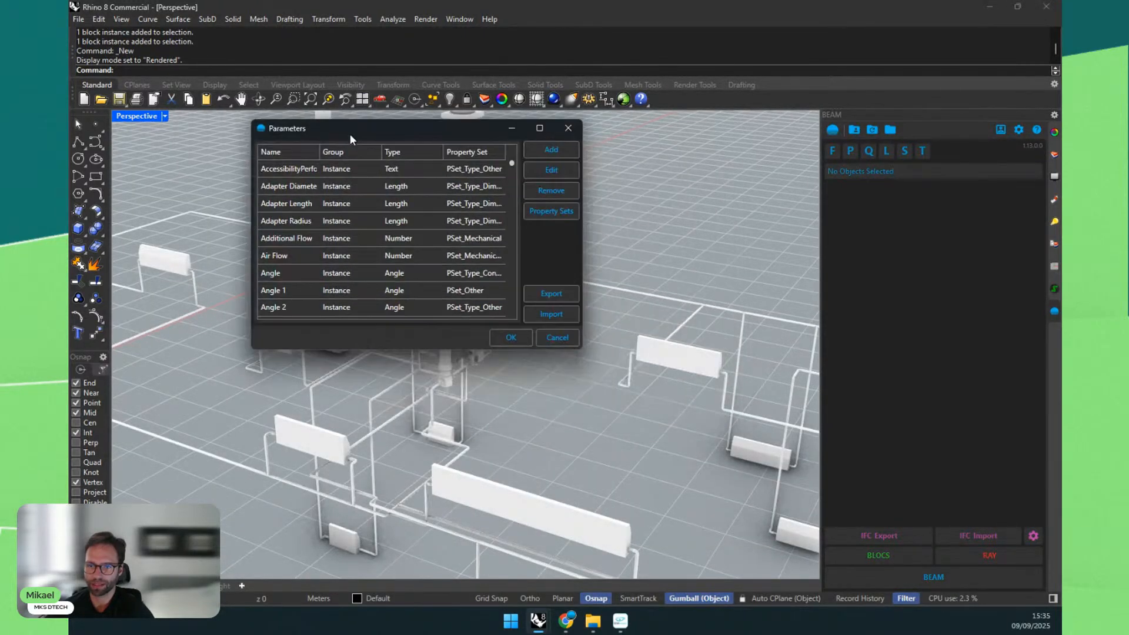
{"action": "left_click_drag", "start_coordinate": [579, 351], "coordinate": [725, 469]}
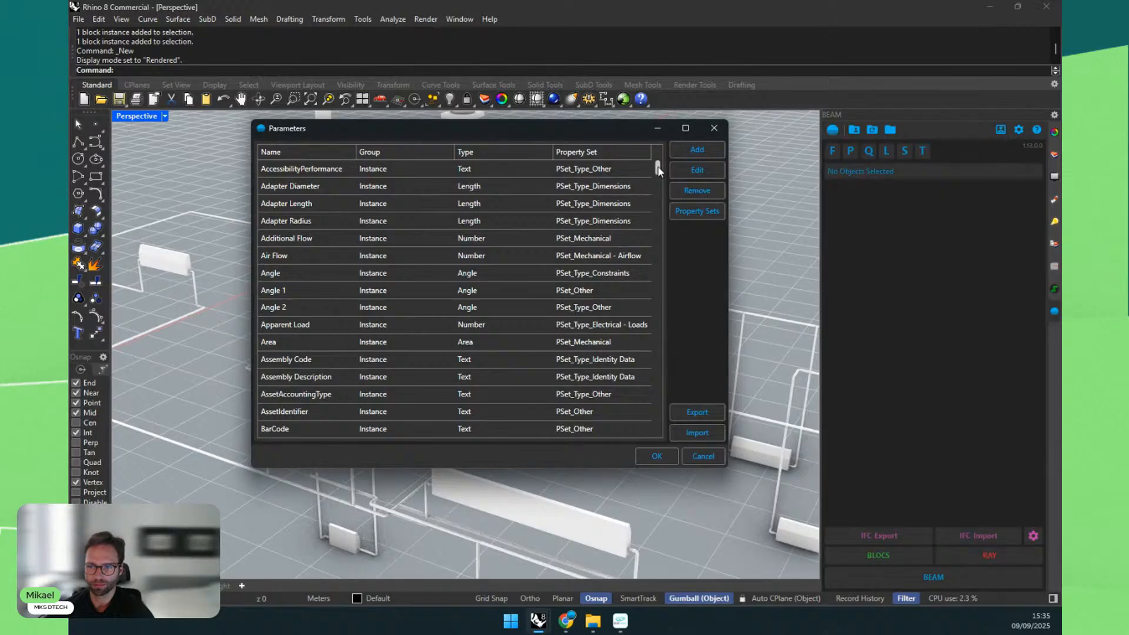
{"action": "left_click_drag", "start_coordinate": [658, 169], "coordinate": [657, 401]}
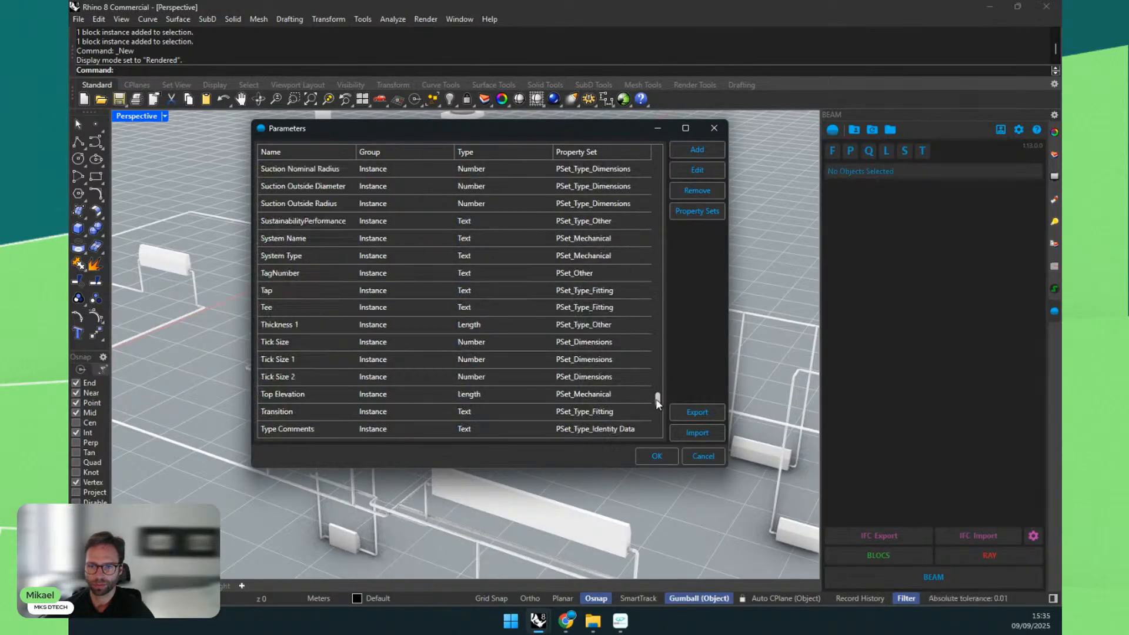
{"action": "left_click", "coordinate": [442, 297]}
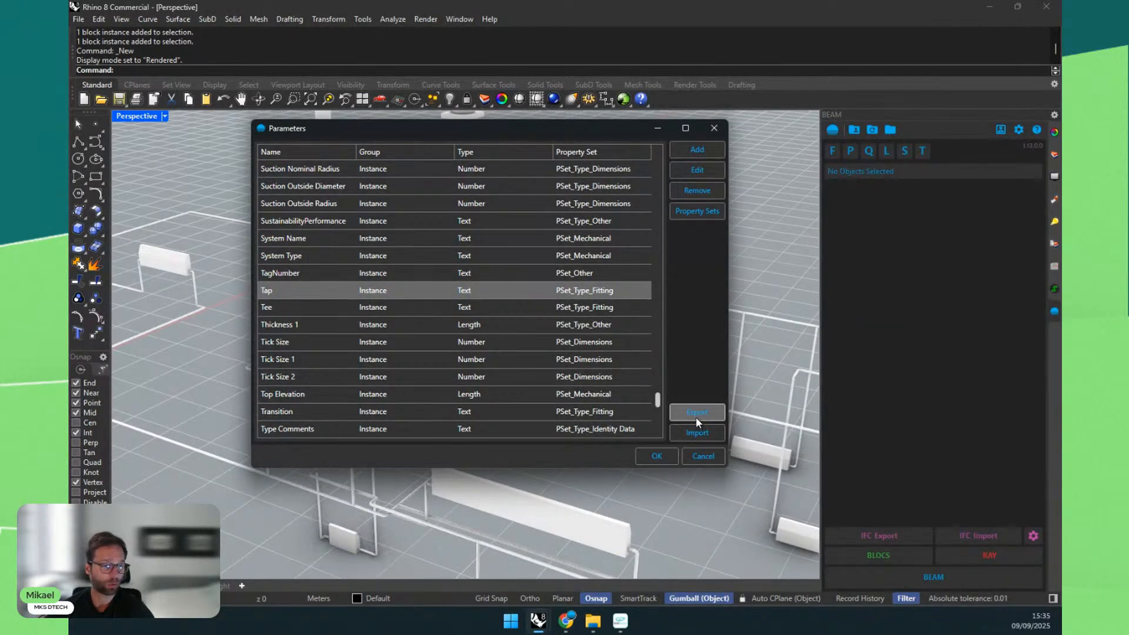
{"action": "left_click", "coordinate": [701, 459]}
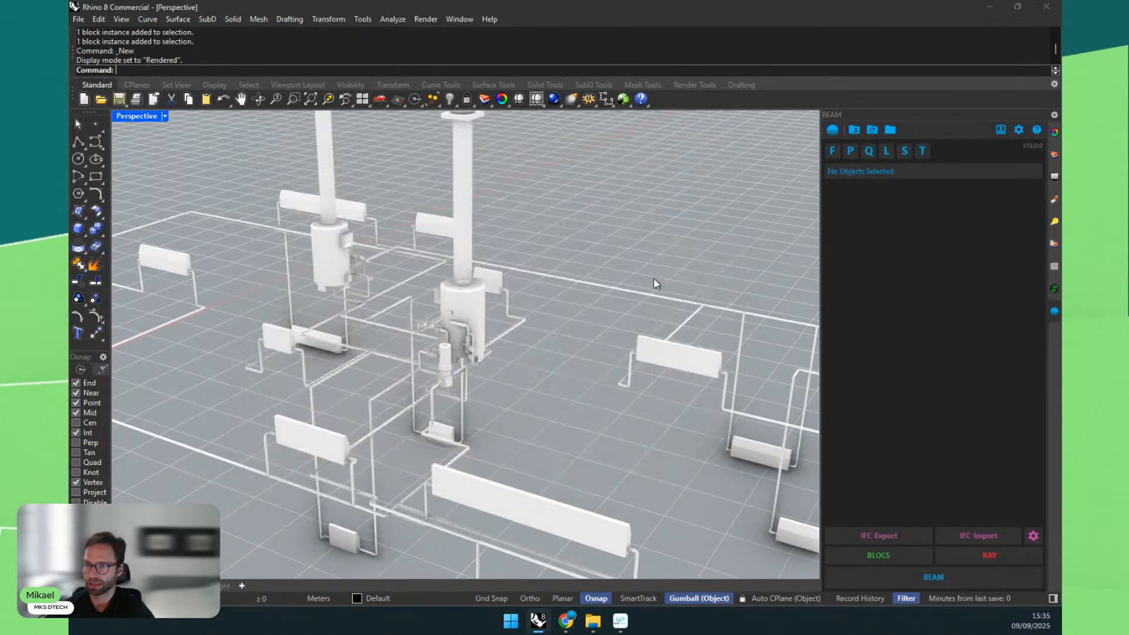
Step: Examine the editable parameters of the vertical flue pipe above the nearer boiler, including ProductionYear, and clear the selection
{"action": "left_click", "coordinate": [460, 193]}
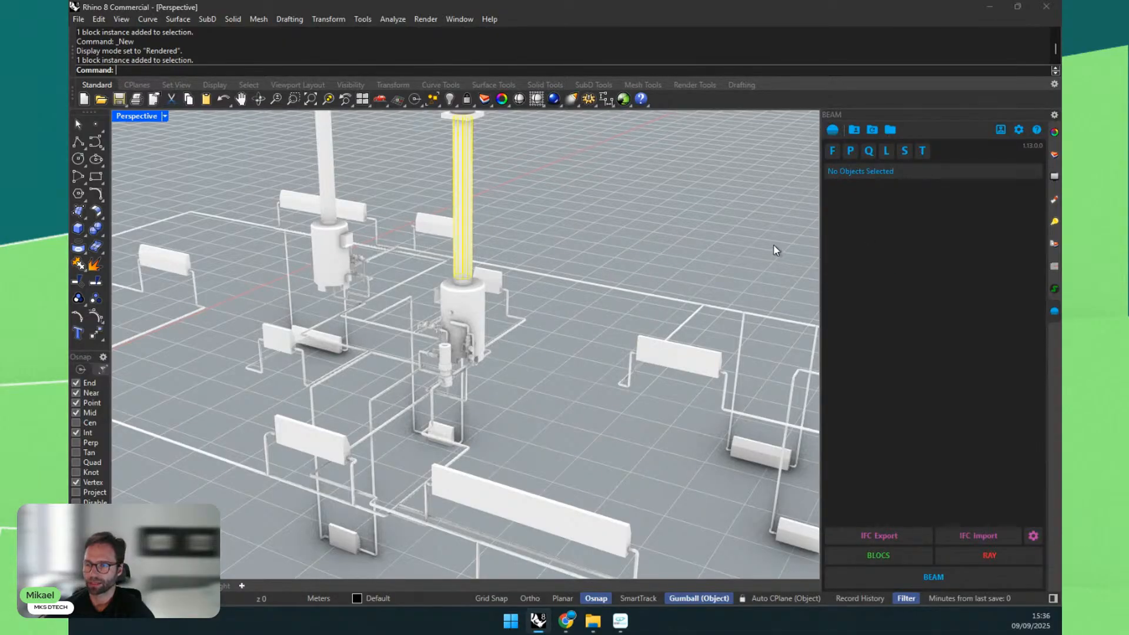
{"action": "scroll", "coordinate": [890, 308], "scroll_direction": "down", "scroll_amount": 5}
{"action": "scroll", "coordinate": [1035, 254], "scroll_direction": "down", "scroll_amount": 5}
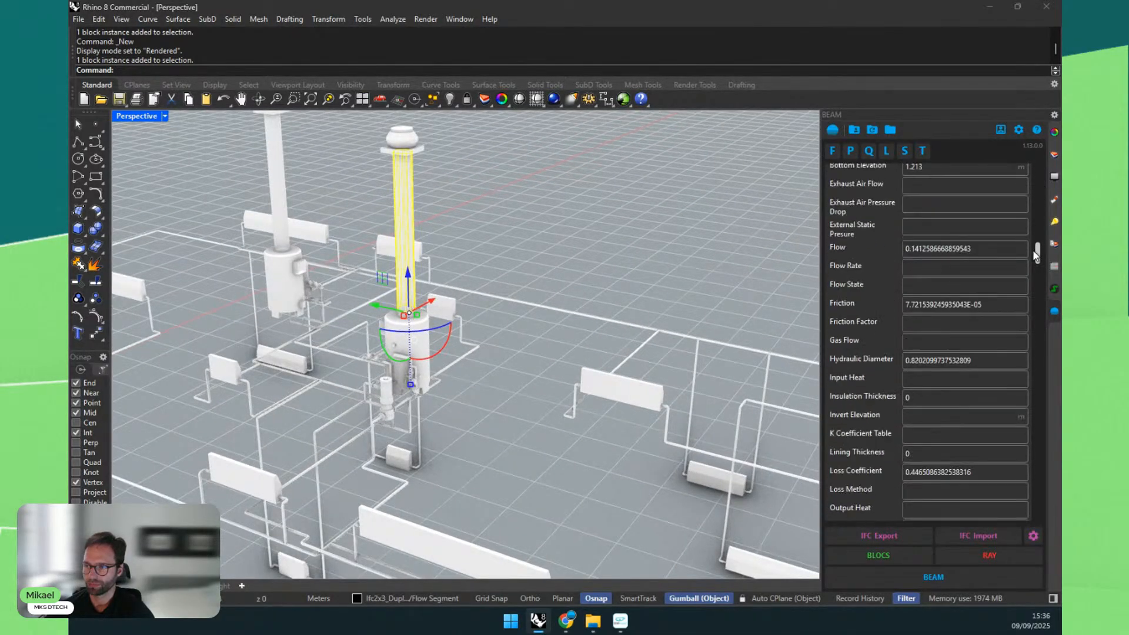
{"action": "left_click_drag", "start_coordinate": [1035, 254], "coordinate": [1035, 495]}
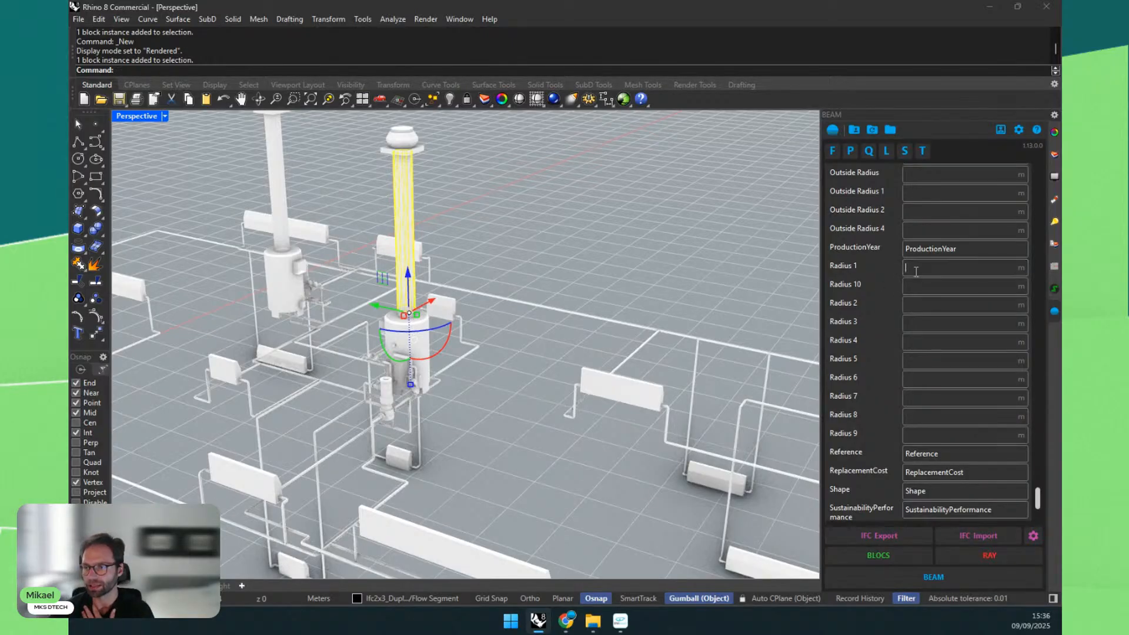
{"action": "left_click", "coordinate": [921, 251]}
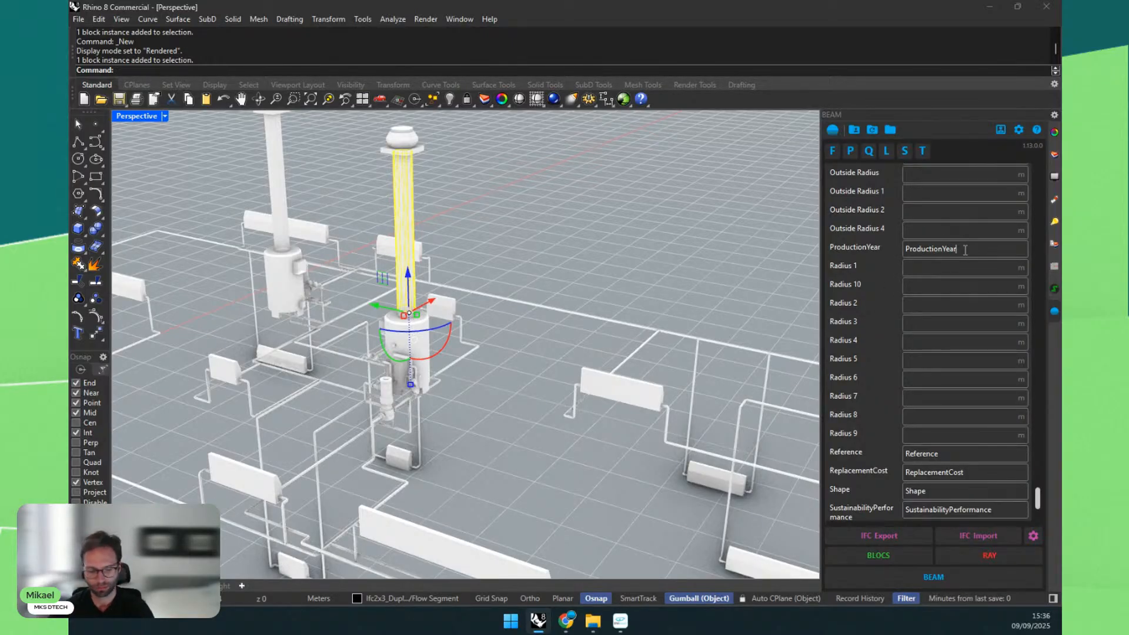
{"action": "left_click", "coordinate": [628, 263]}
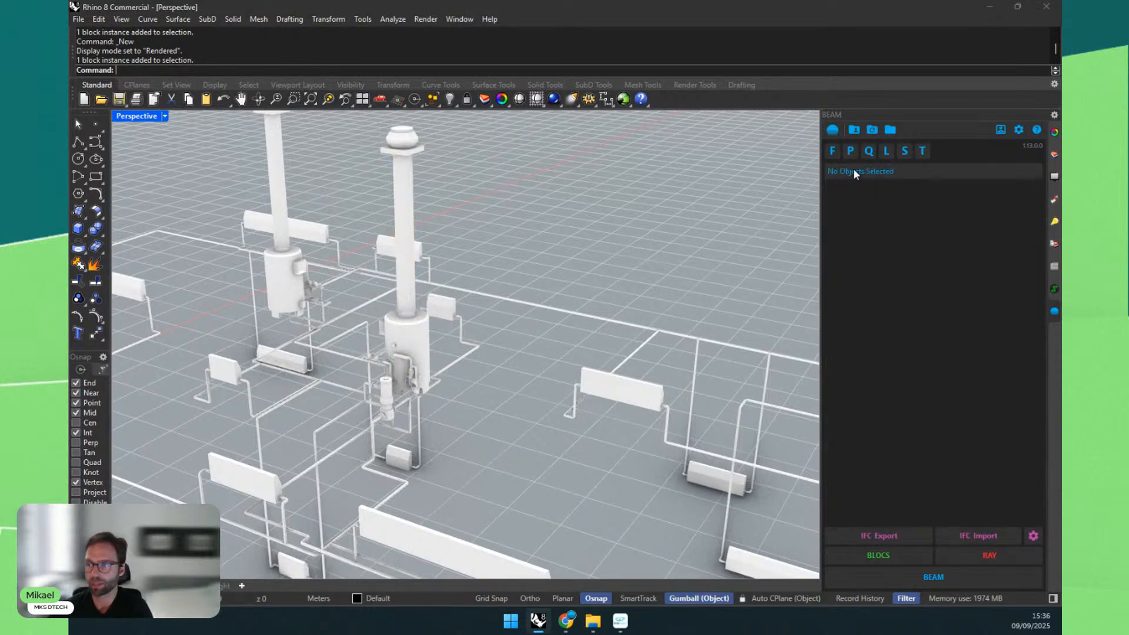
Step: Examine the imported level list with its heights, and close it without changes
{"action": "left_click", "coordinate": [894, 154]}
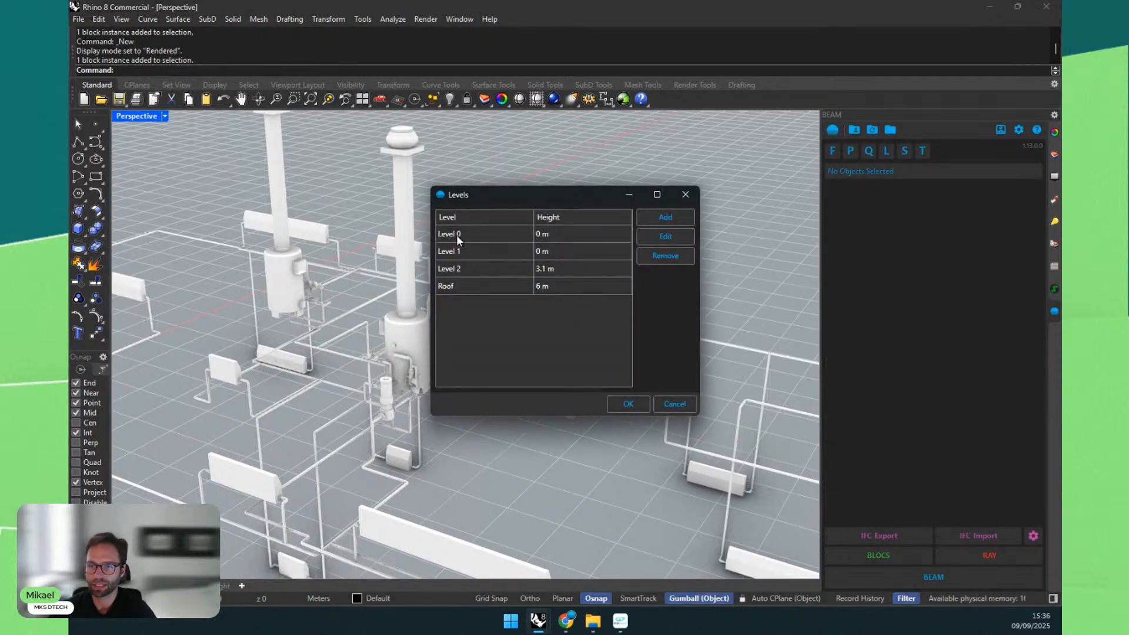
{"action": "left_click_drag", "start_coordinate": [457, 234], "coordinate": [457, 291]}
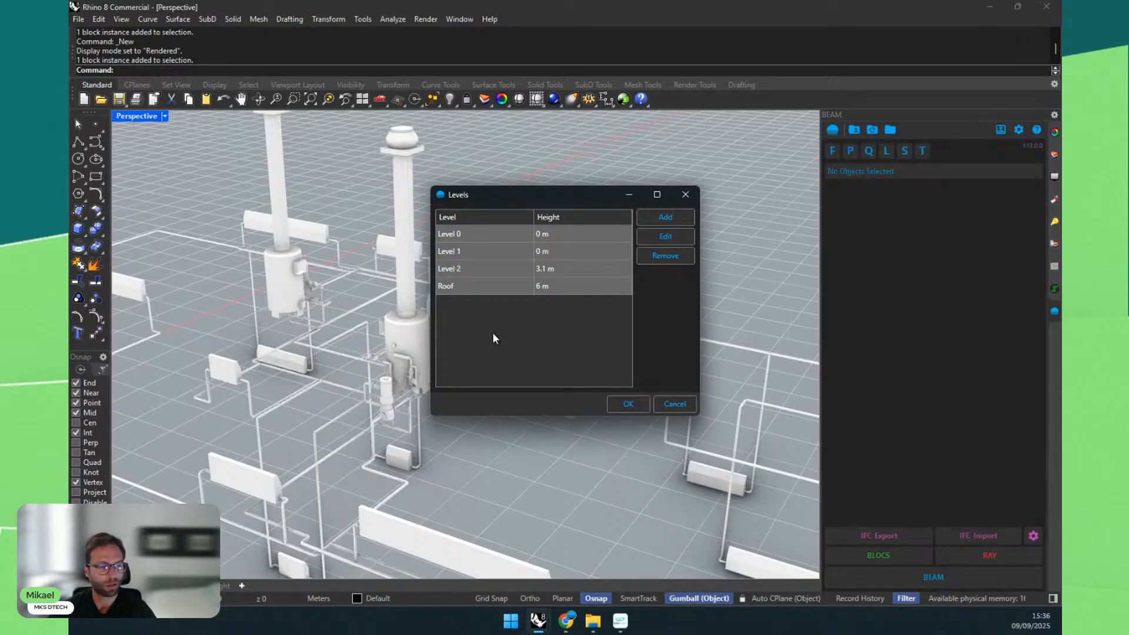
{"action": "left_click", "coordinate": [674, 406]}
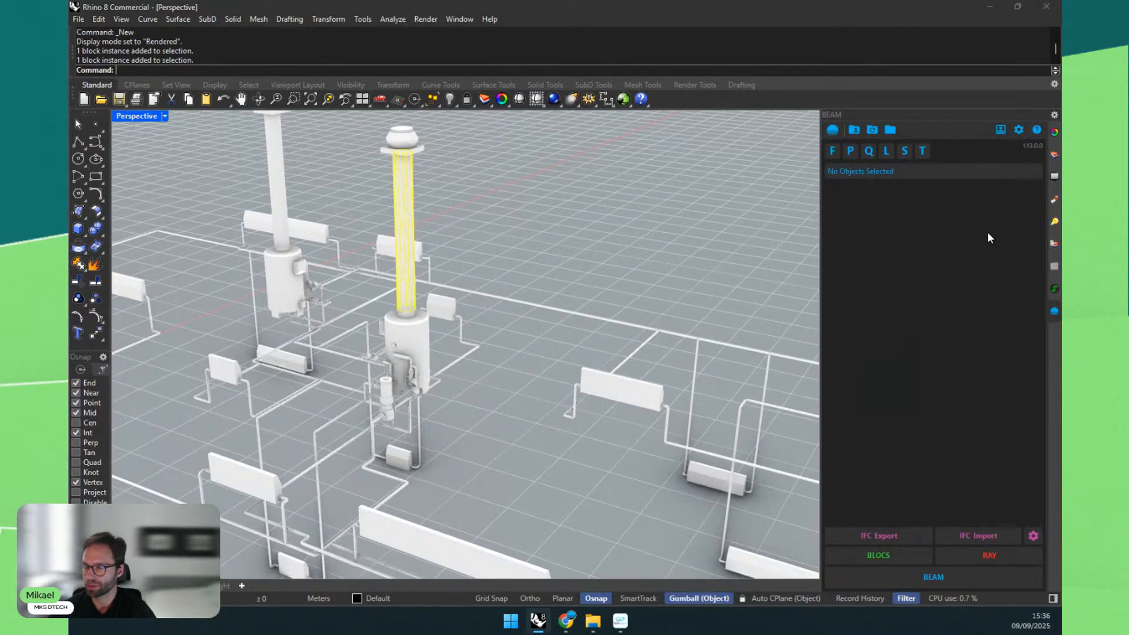
Step: Examine the Ifc Data level of the vertical flue pipe above the nearer boiler, and clear the selection
{"action": "scroll", "coordinate": [1000, 329], "scroll_direction": "down", "scroll_amount": 5}
{"action": "left_click", "coordinate": [1020, 511]}
{"action": "scroll", "coordinate": [1003, 493], "scroll_direction": "down", "scroll_amount": 2}
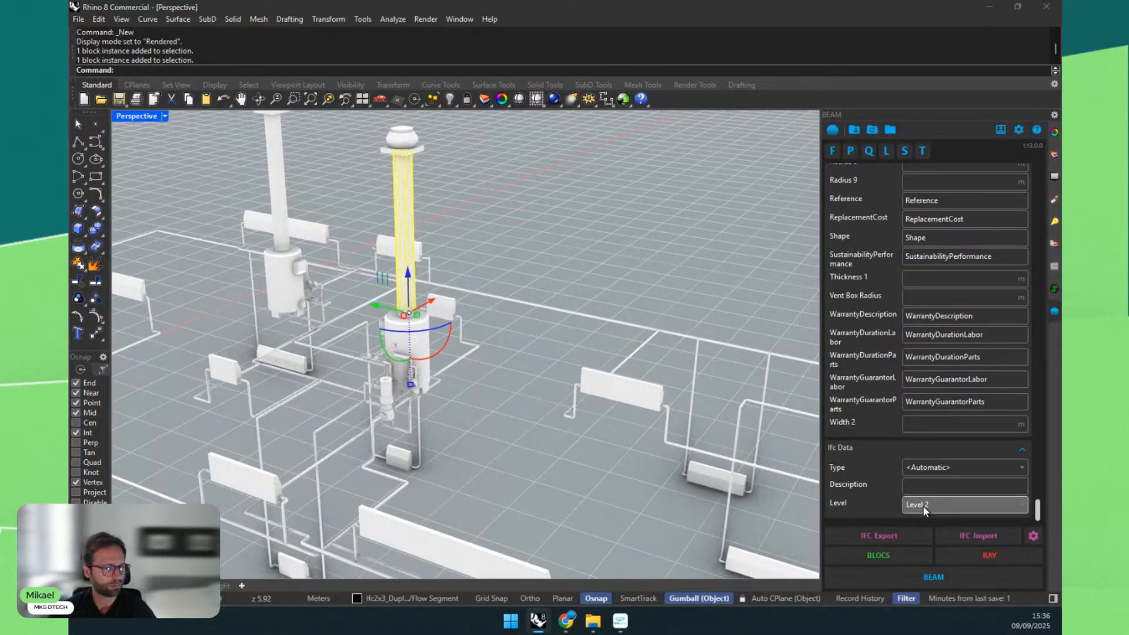
{"action": "left_click", "coordinate": [672, 272]}
{"action": "scroll", "coordinate": [673, 272], "scroll_direction": "down", "scroll_amount": 6}
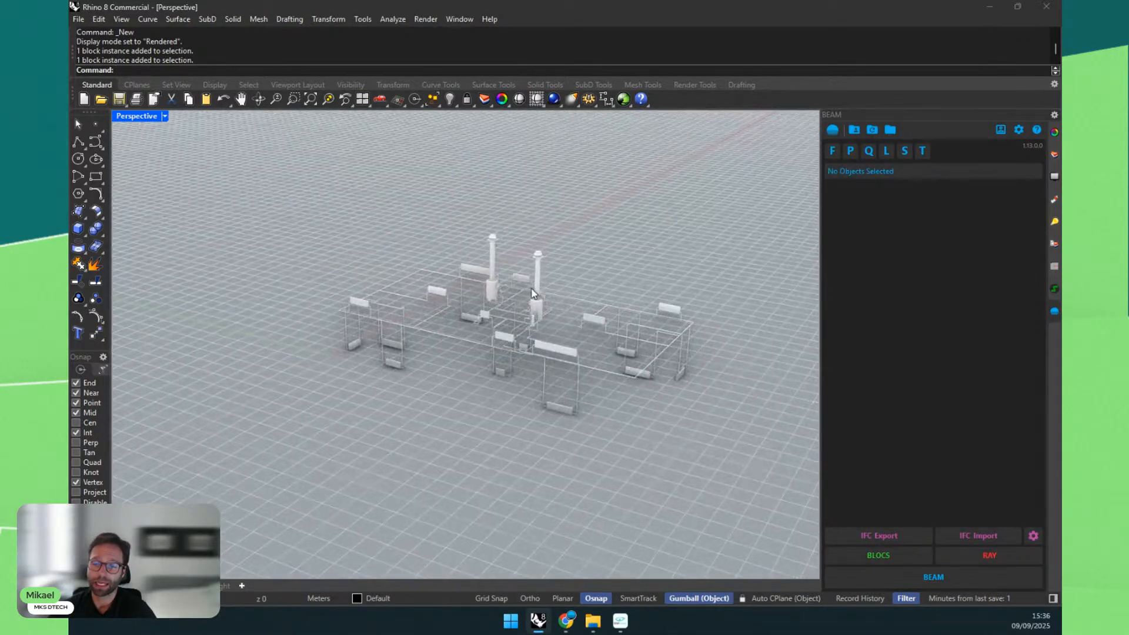
{"action": "scroll", "coordinate": [533, 293], "scroll_direction": "up", "scroll_amount": 4}
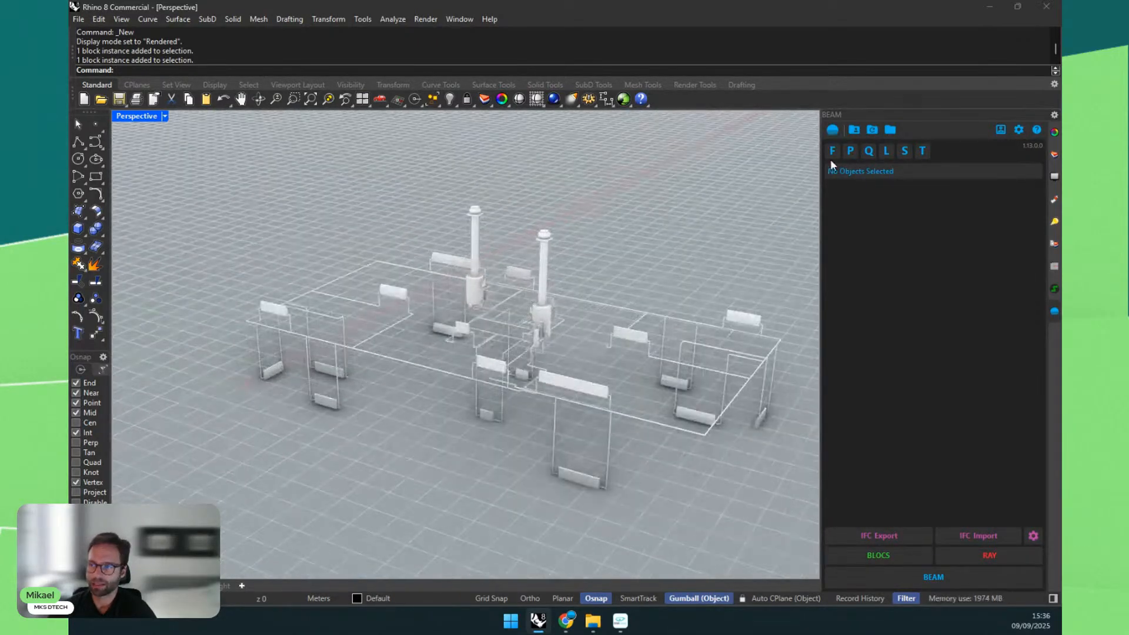
Step: Create a schedule named Categories that lists the <Category> and <Family> parameters
{"action": "left_click", "coordinate": [870, 151]}
{"action": "left_click_drag", "start_coordinate": [476, 194], "coordinate": [291, 195]}
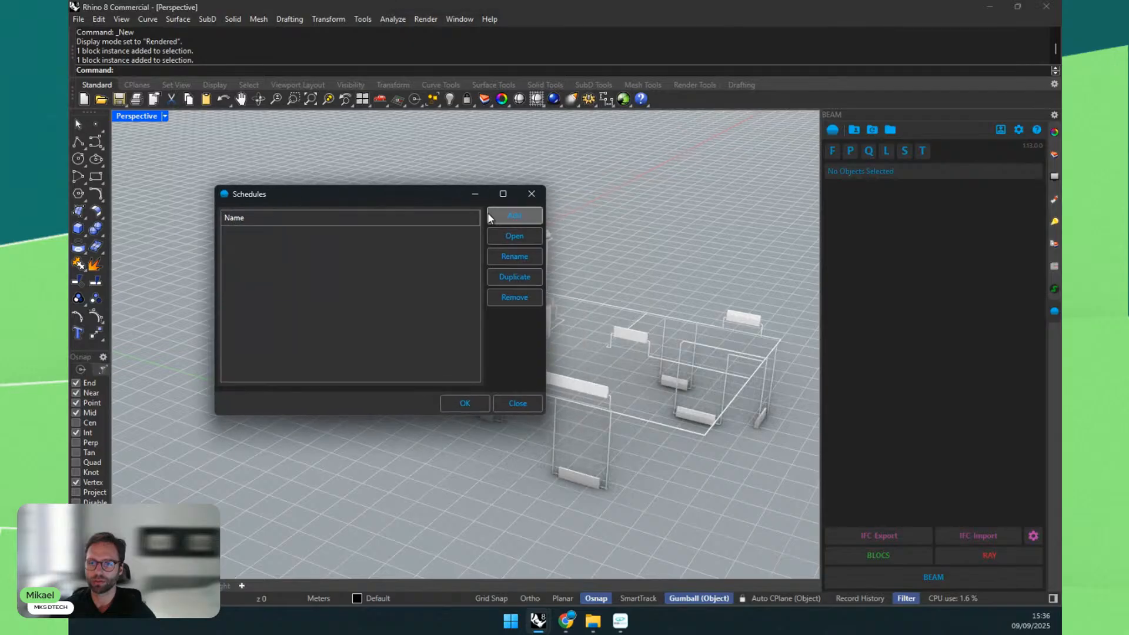
{"action": "left_click", "coordinate": [514, 215]}
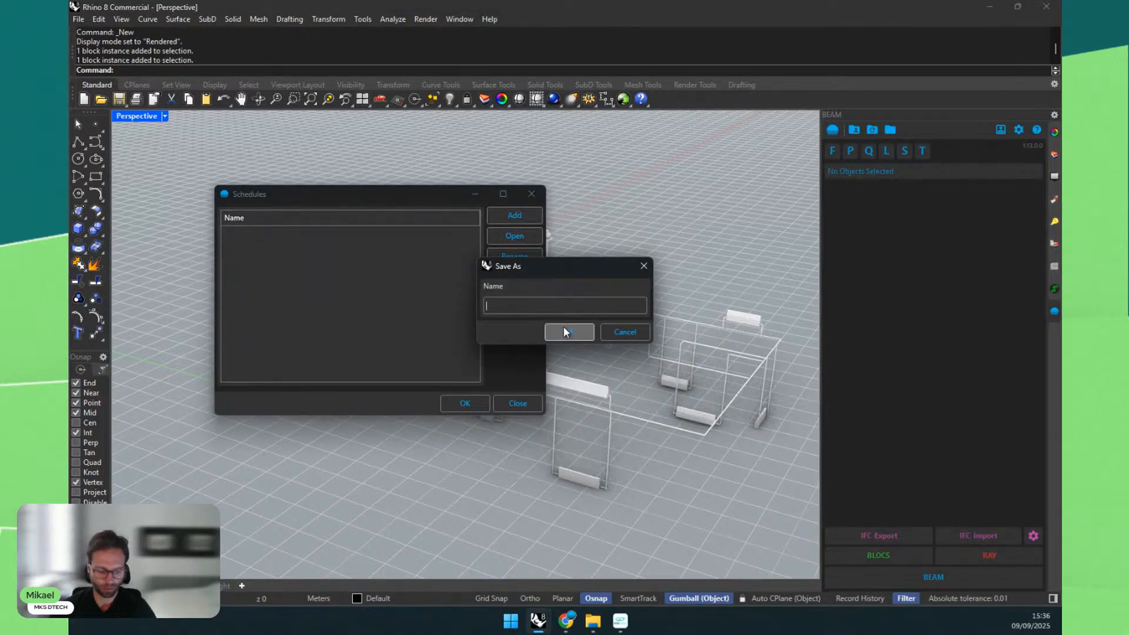
{"action": "type", "text": "Categorie"}
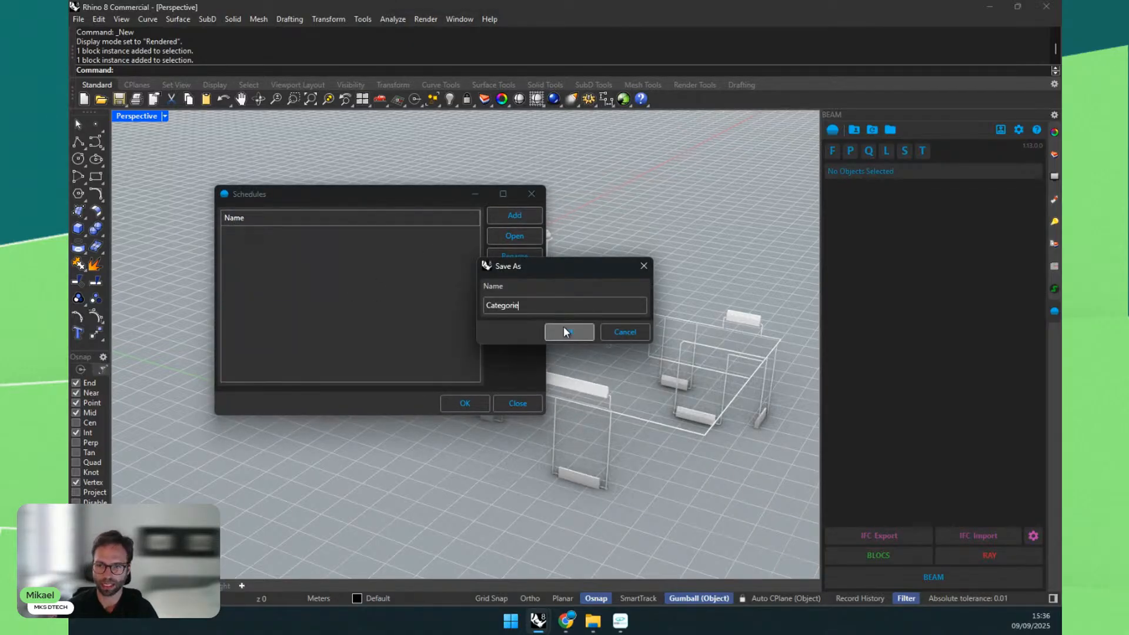
{"action": "type", "text": "s"}
{"action": "left_click", "coordinate": [563, 326]}
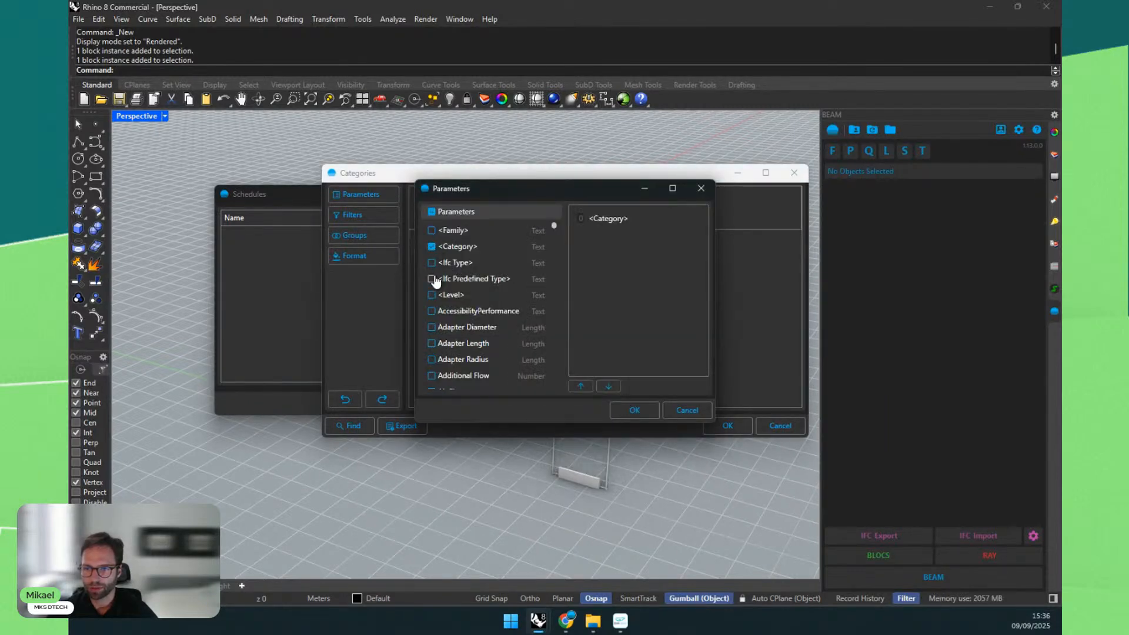
{"action": "left_click", "coordinate": [445, 236]}
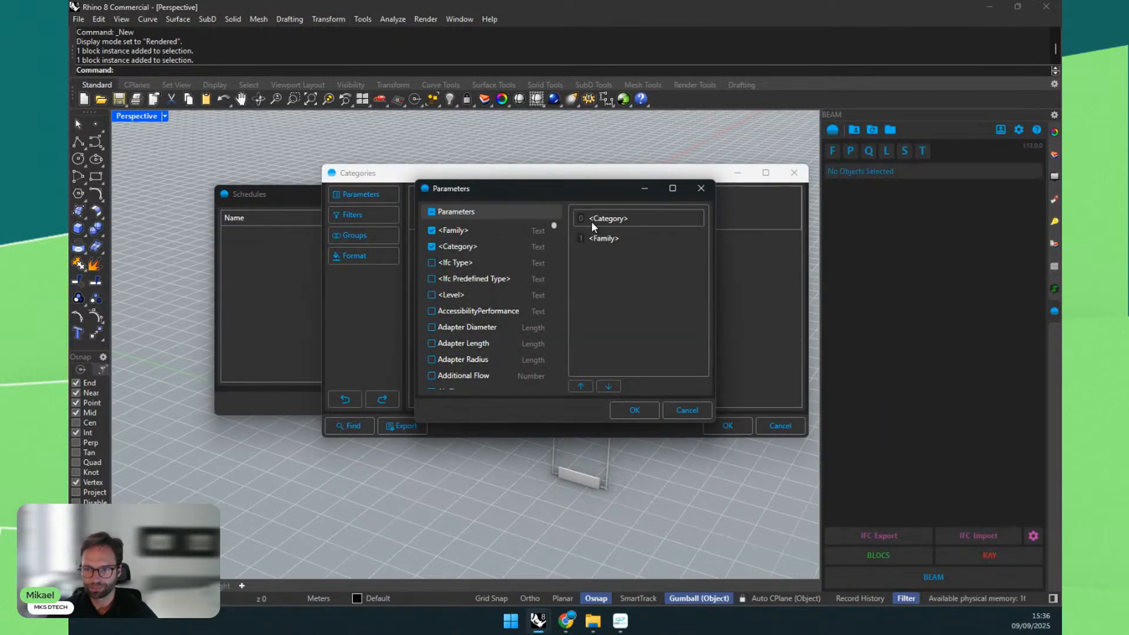
{"action": "left_click", "coordinate": [627, 411]}
Step: Group the Categories schedule by <Family> and then by <Category>
{"action": "left_click", "coordinate": [369, 239]}
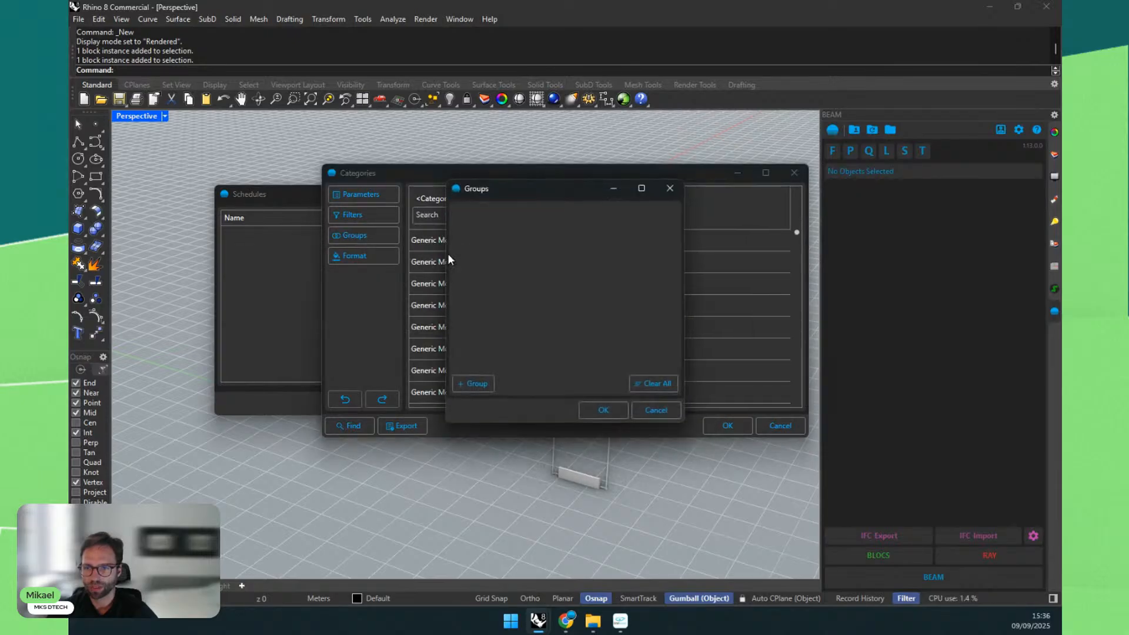
{"action": "left_click", "coordinate": [470, 384]}
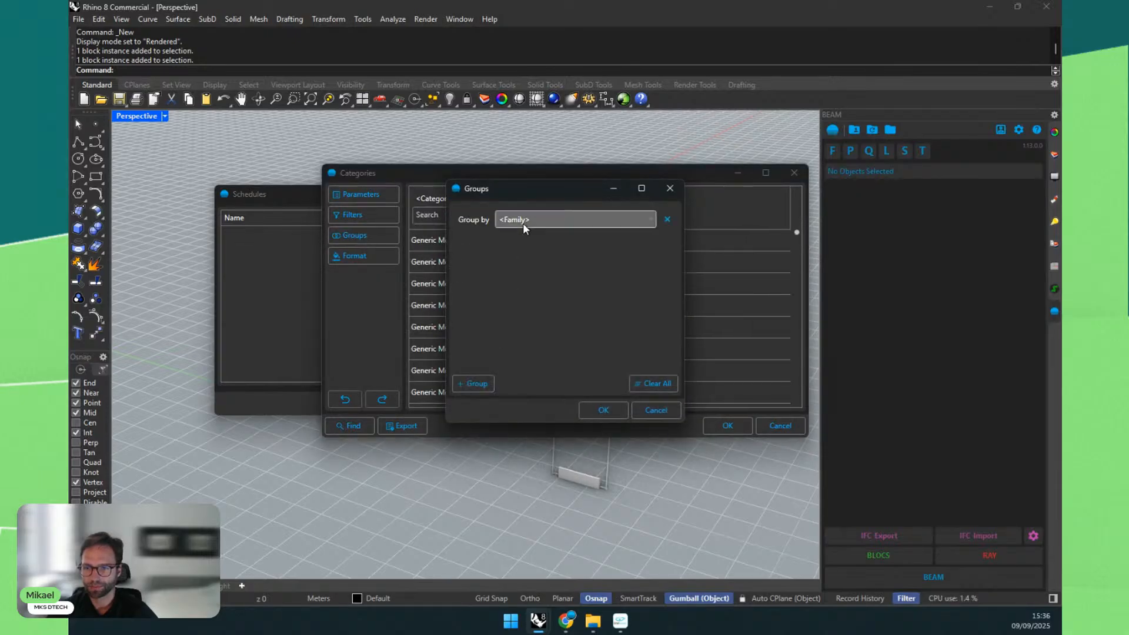
{"action": "left_click", "coordinate": [594, 410]}
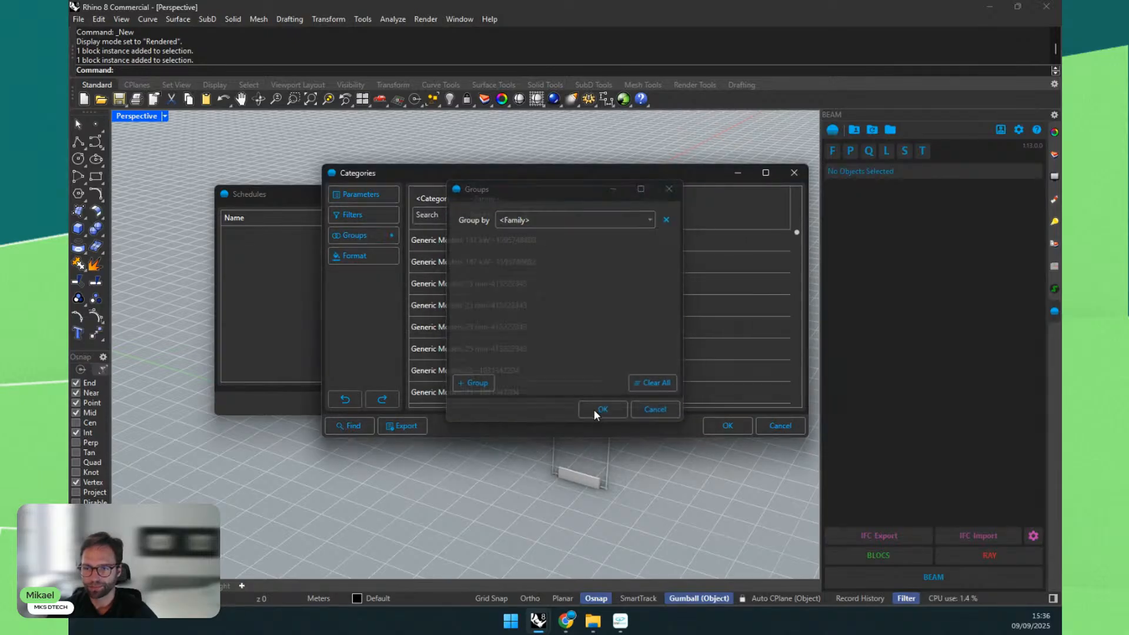
{"action": "left_click", "coordinate": [368, 234]}
{"action": "left_click", "coordinate": [470, 383]}
{"action": "left_click", "coordinate": [518, 251]}
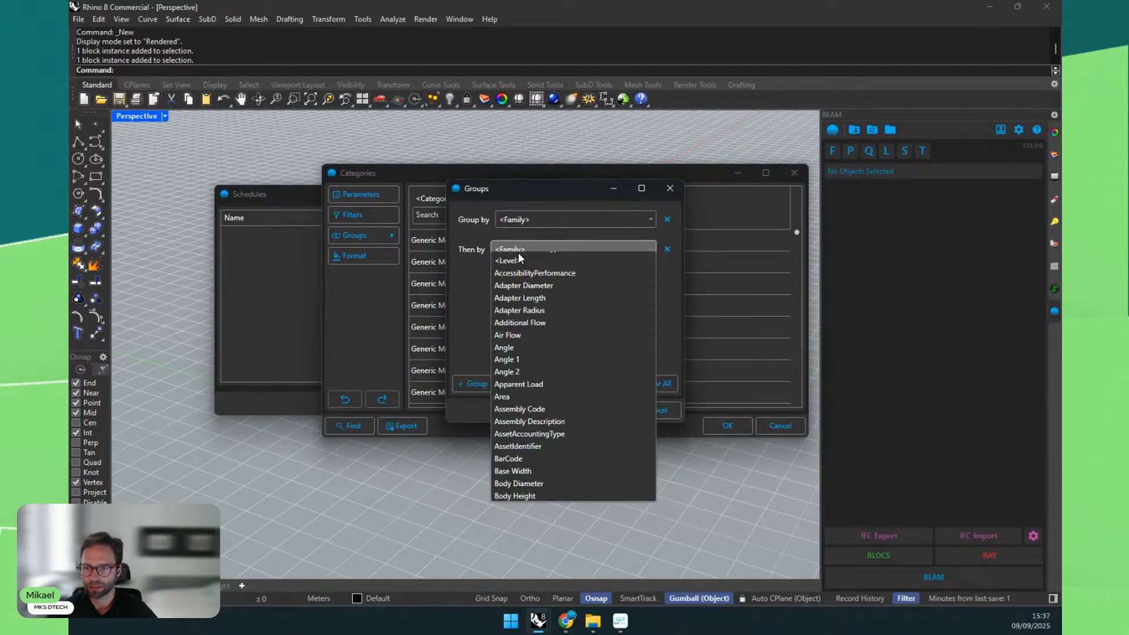
{"action": "scroll", "coordinate": [518, 257], "scroll_direction": "up", "scroll_amount": 2}
{"action": "left_click", "coordinate": [518, 272]}
{"action": "left_click", "coordinate": [594, 410]}
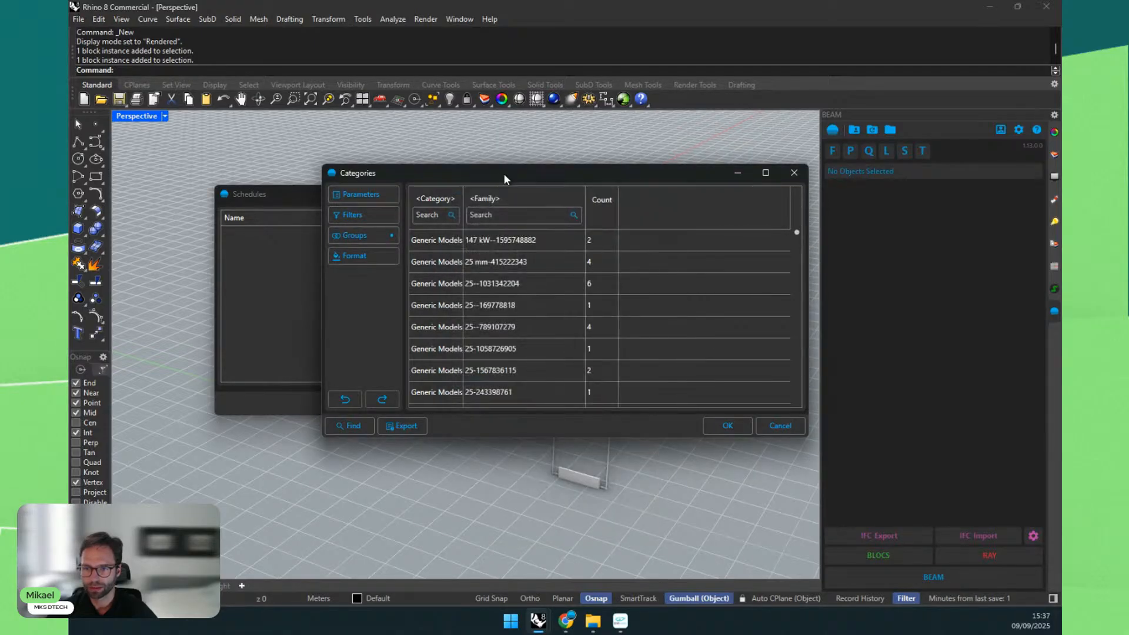
Step: Remove the <Family> grouping so only <Category> remains, widen the <Category> column and save the schedule
{"action": "left_click_drag", "start_coordinate": [504, 174], "coordinate": [377, 147]}
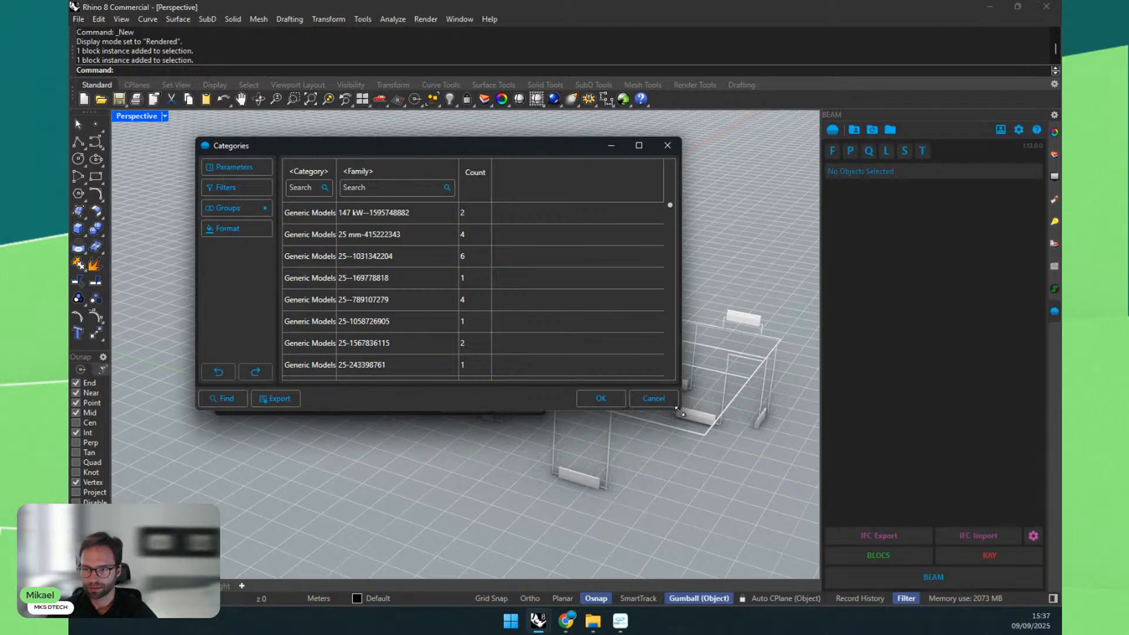
{"action": "left_click_drag", "start_coordinate": [677, 408], "coordinate": [856, 504]}
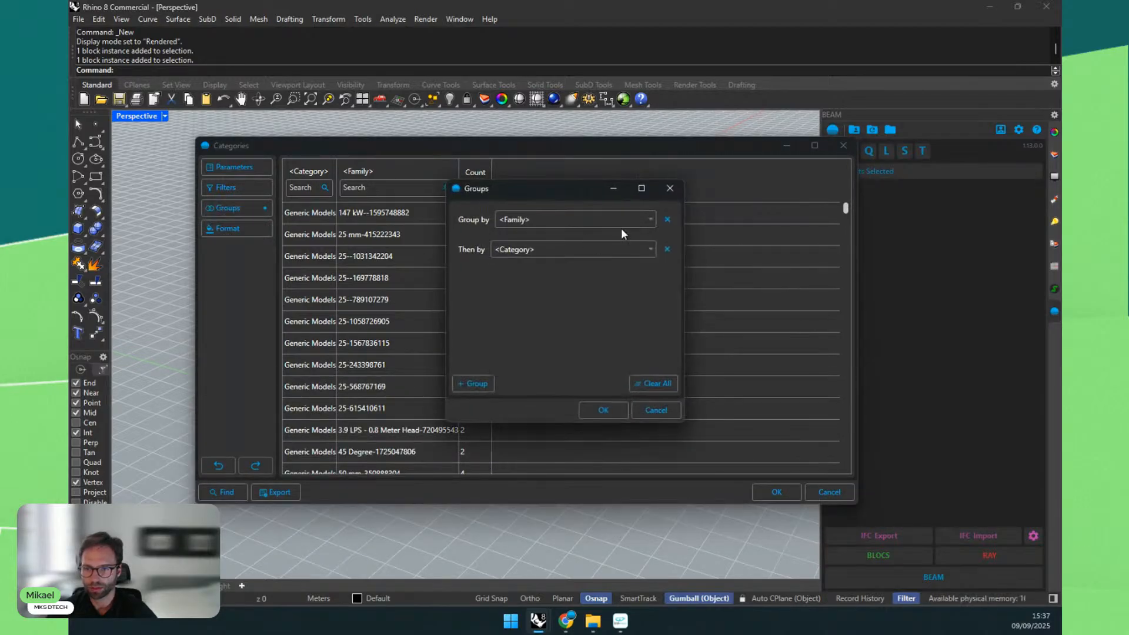
{"action": "left_click", "coordinate": [667, 219]}
{"action": "left_click", "coordinate": [603, 410]}
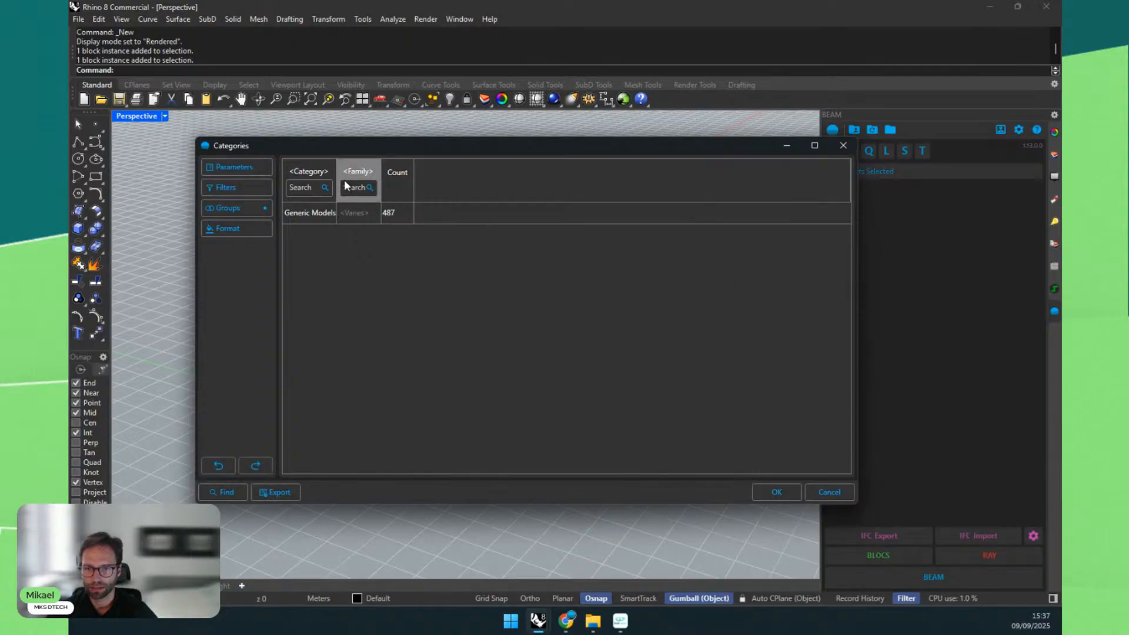
{"action": "left_click_drag", "start_coordinate": [338, 167], "coordinate": [412, 169]}
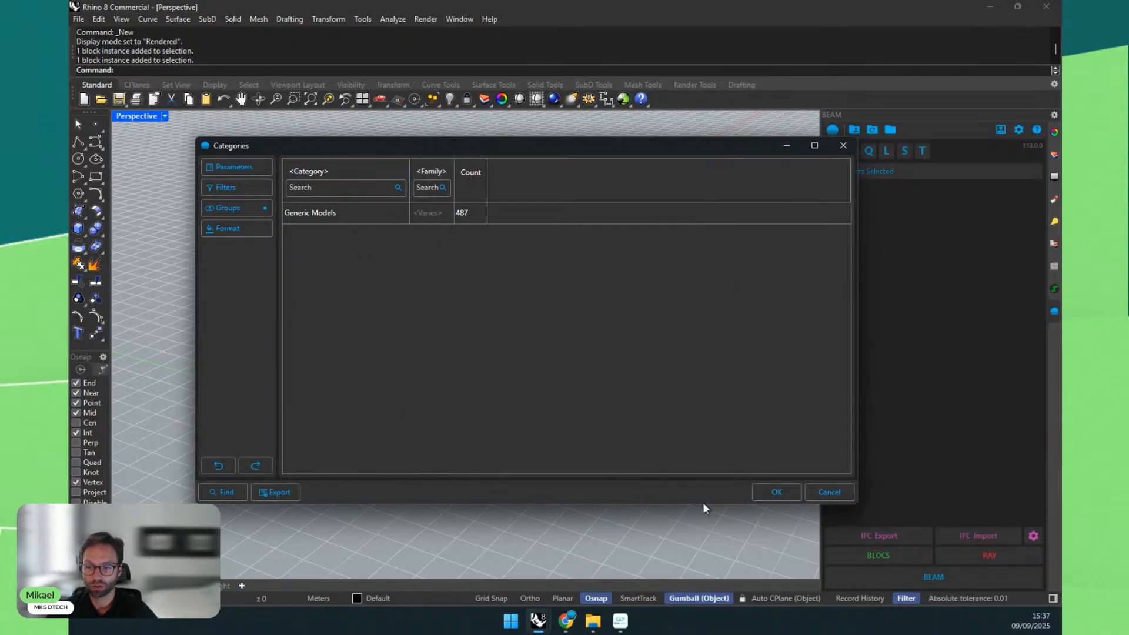
{"action": "left_click", "coordinate": [772, 491]}
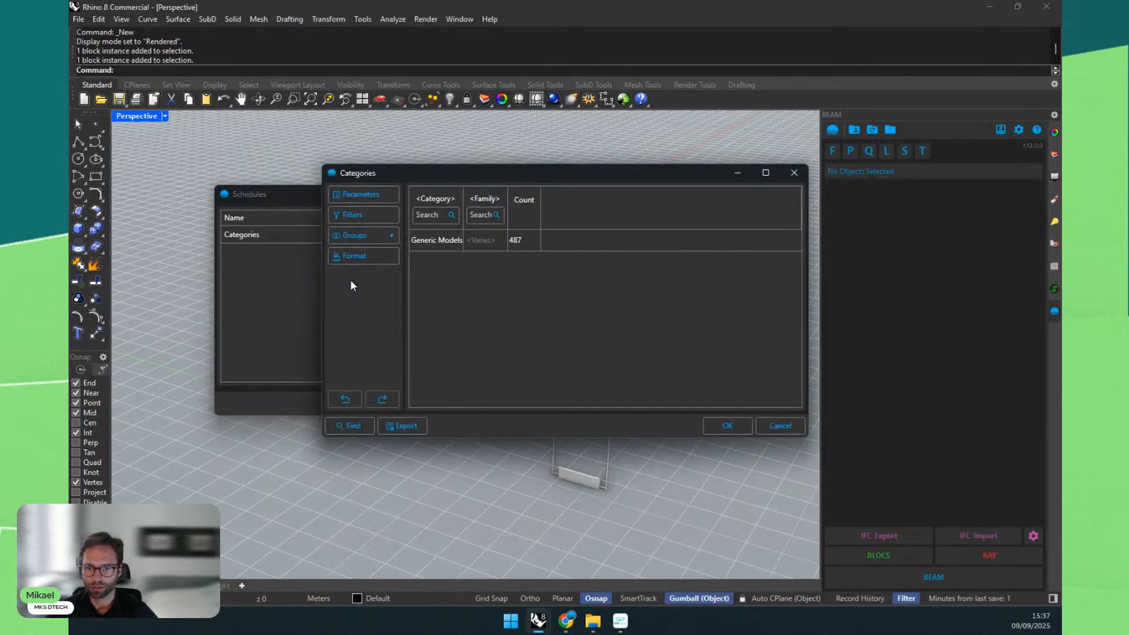
Step: Add the <Level> parameter to the Categories schedule
{"action": "left_click", "coordinate": [359, 195]}
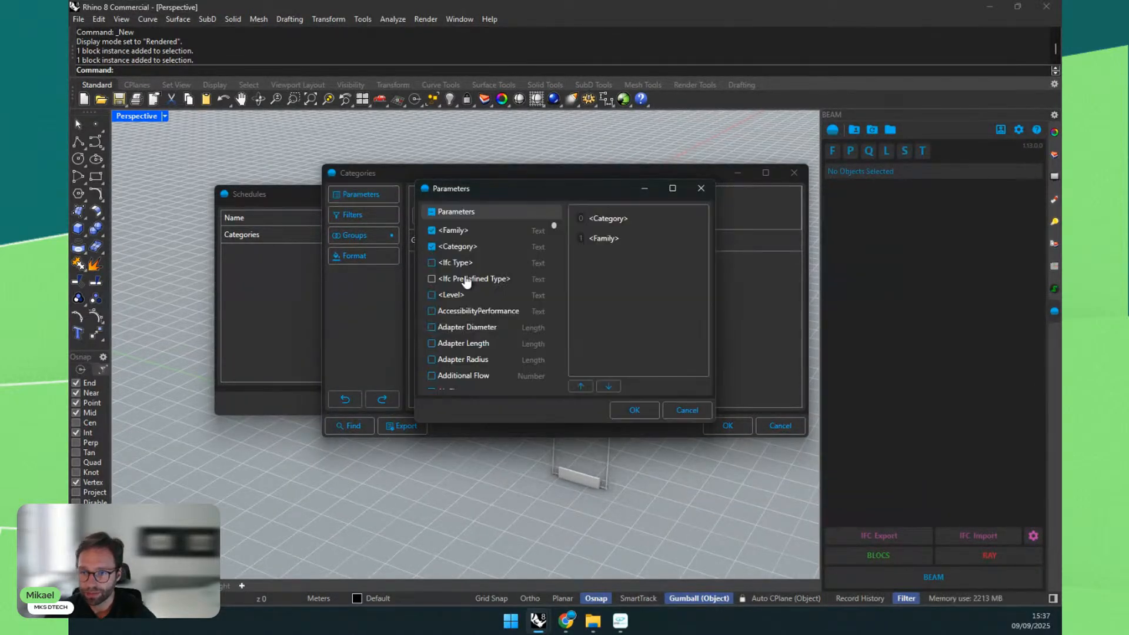
{"action": "left_click", "coordinate": [432, 295]}
{"action": "left_click", "coordinate": [618, 406]}
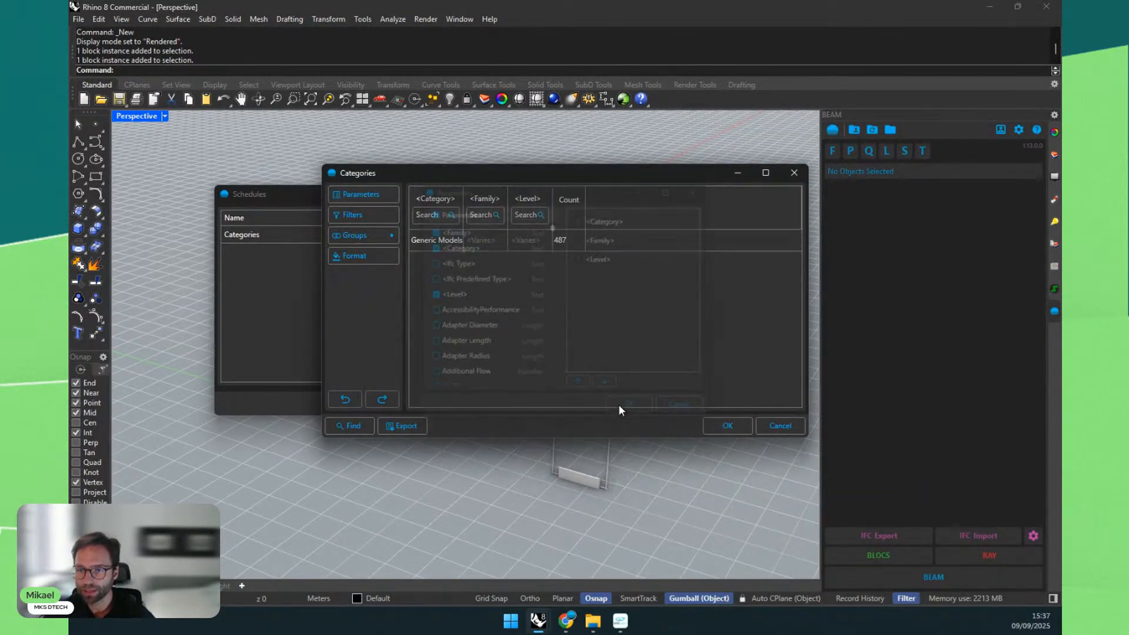
Step: Add <Level> as the second grouping after <Category>, and widen the <Level> and <Category> columns
{"action": "left_click", "coordinate": [353, 235]}
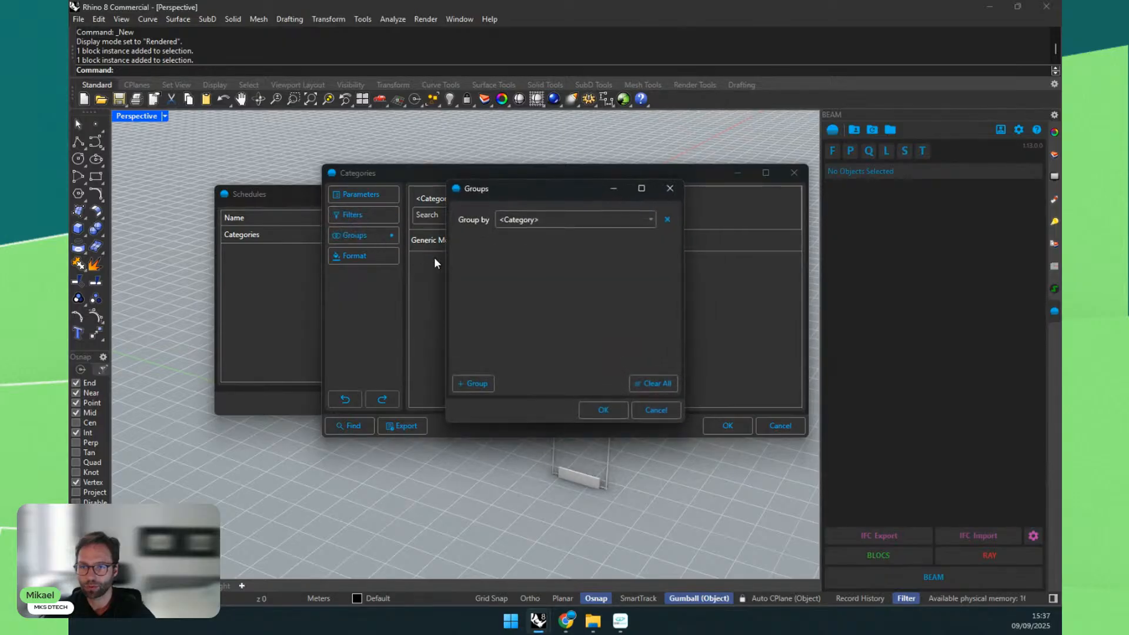
{"action": "left_click", "coordinate": [470, 382]}
{"action": "left_click", "coordinate": [512, 250]}
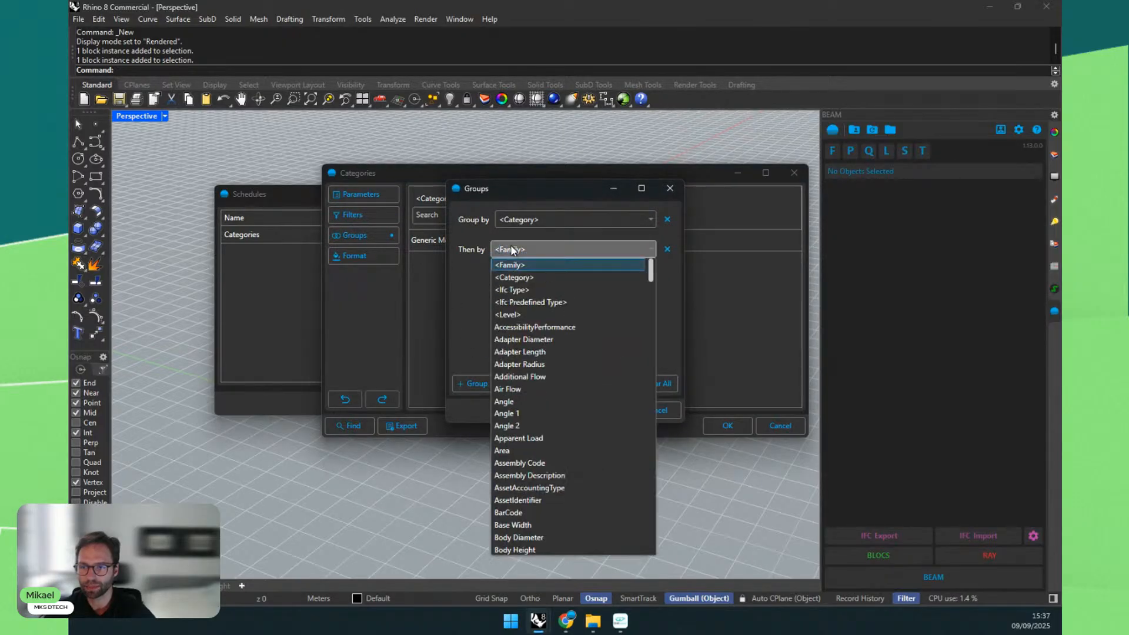
{"action": "scroll", "coordinate": [535, 375], "scroll_direction": "down", "scroll_amount": 5}
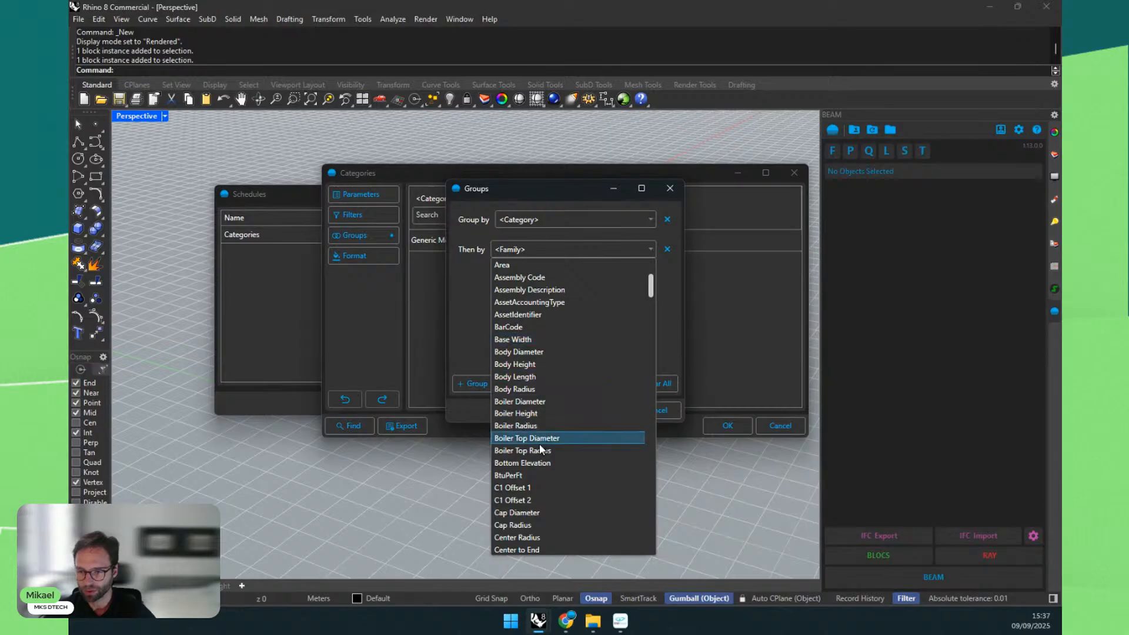
{"action": "scroll", "coordinate": [541, 450], "scroll_direction": "down", "scroll_amount": 13}
{"action": "left_click_drag", "start_coordinate": [650, 328], "coordinate": [663, 265]}
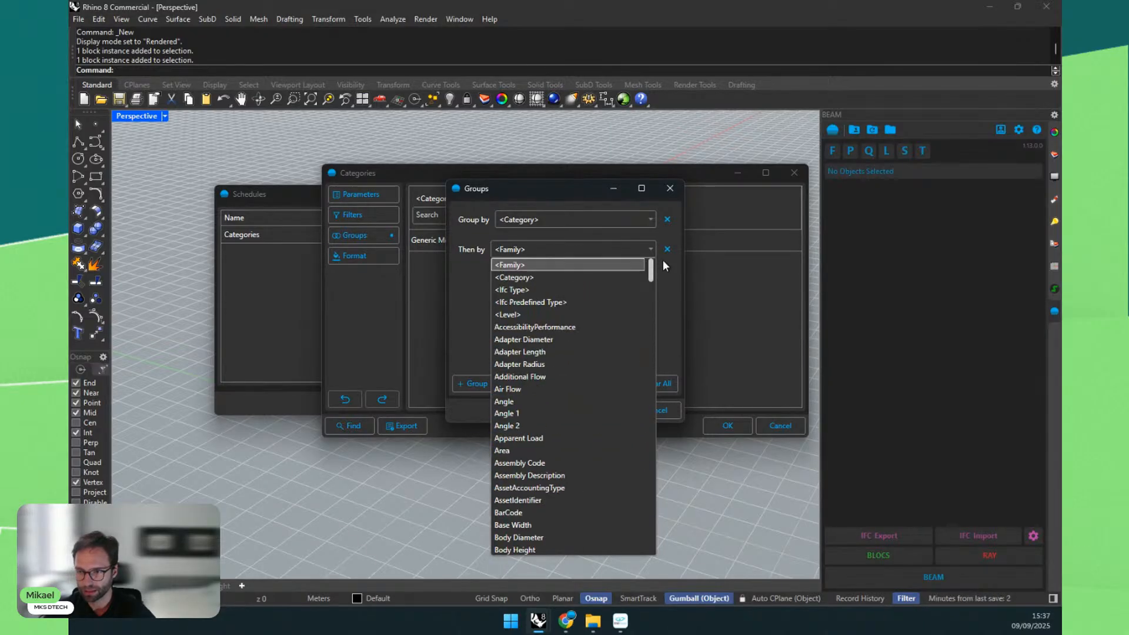
{"action": "left_click", "coordinate": [517, 314]}
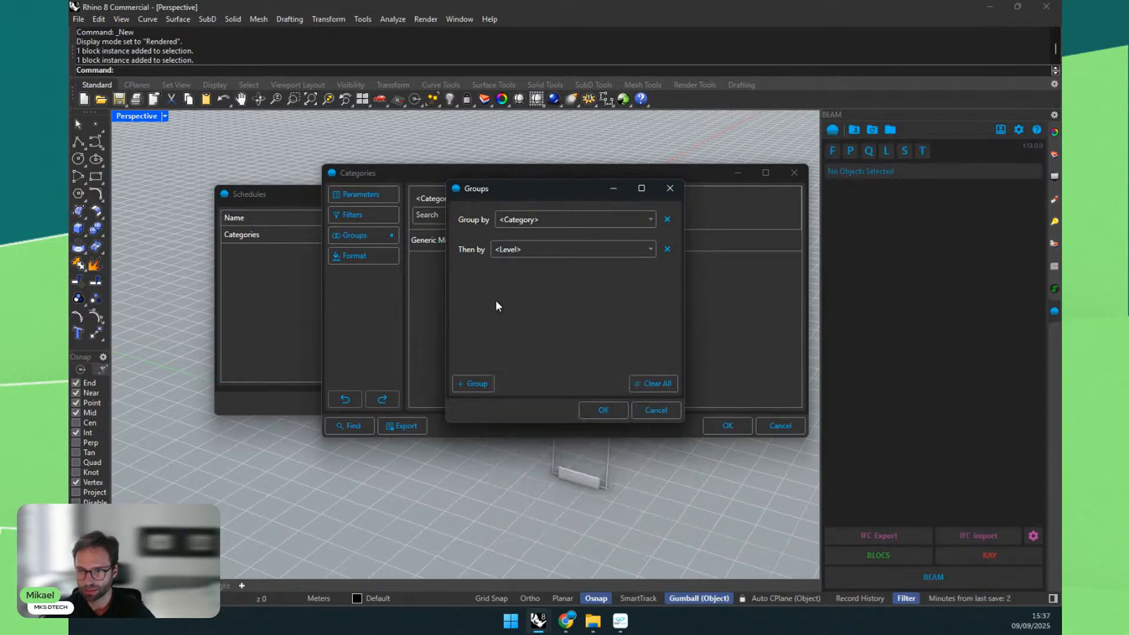
{"action": "left_click", "coordinate": [601, 412]}
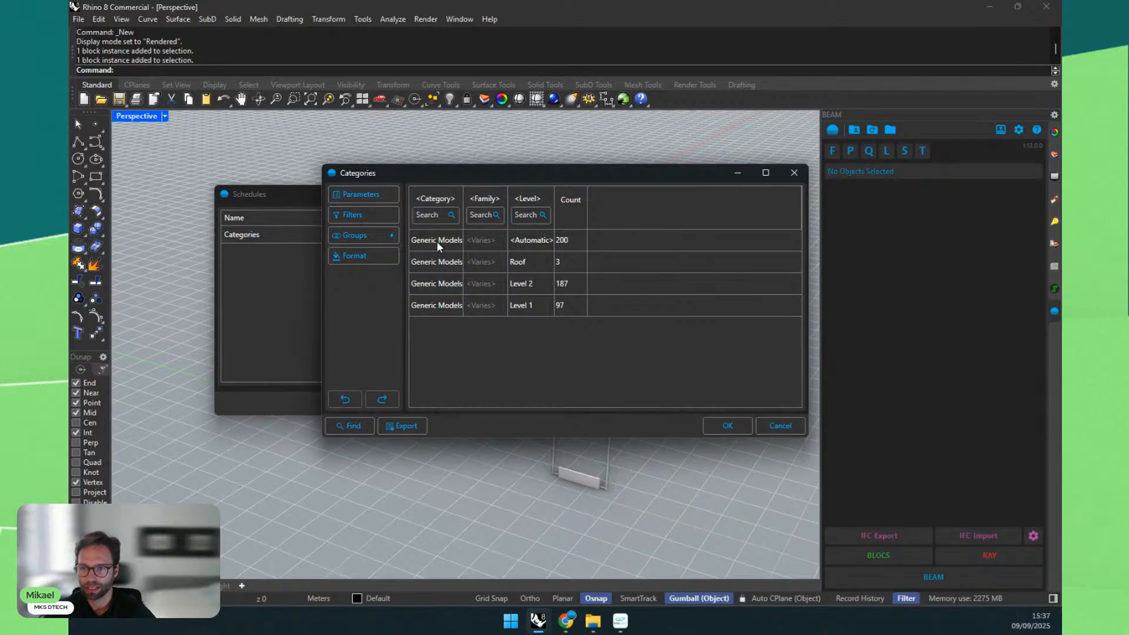
{"action": "left_click_drag", "start_coordinate": [553, 199], "coordinate": [587, 199]}
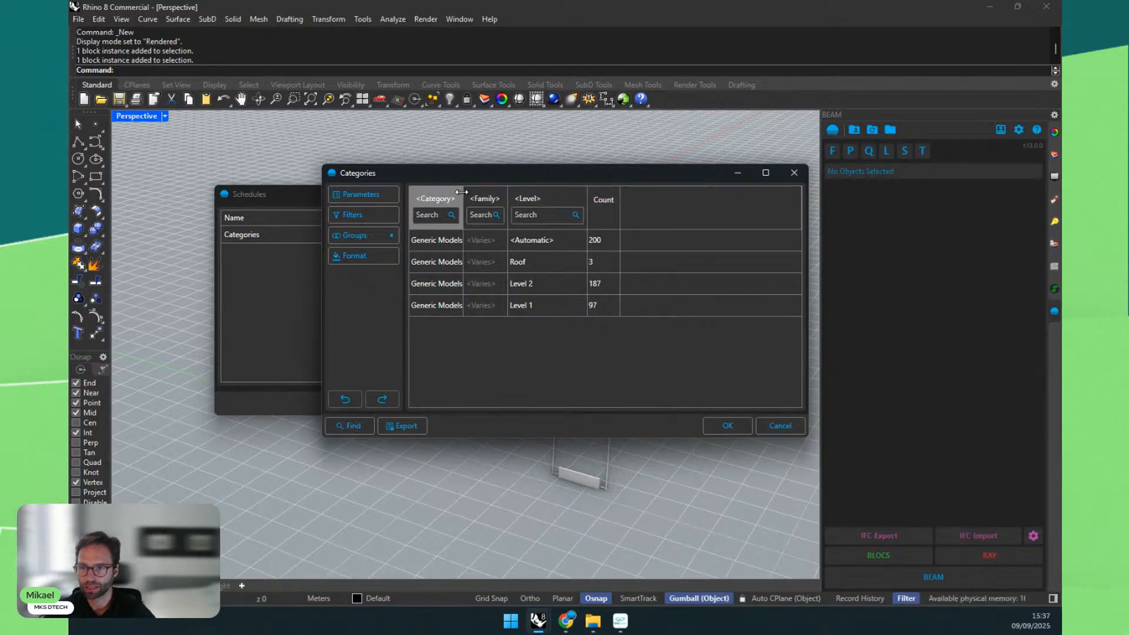
{"action": "left_click_drag", "start_coordinate": [461, 193], "coordinate": [504, 192]}
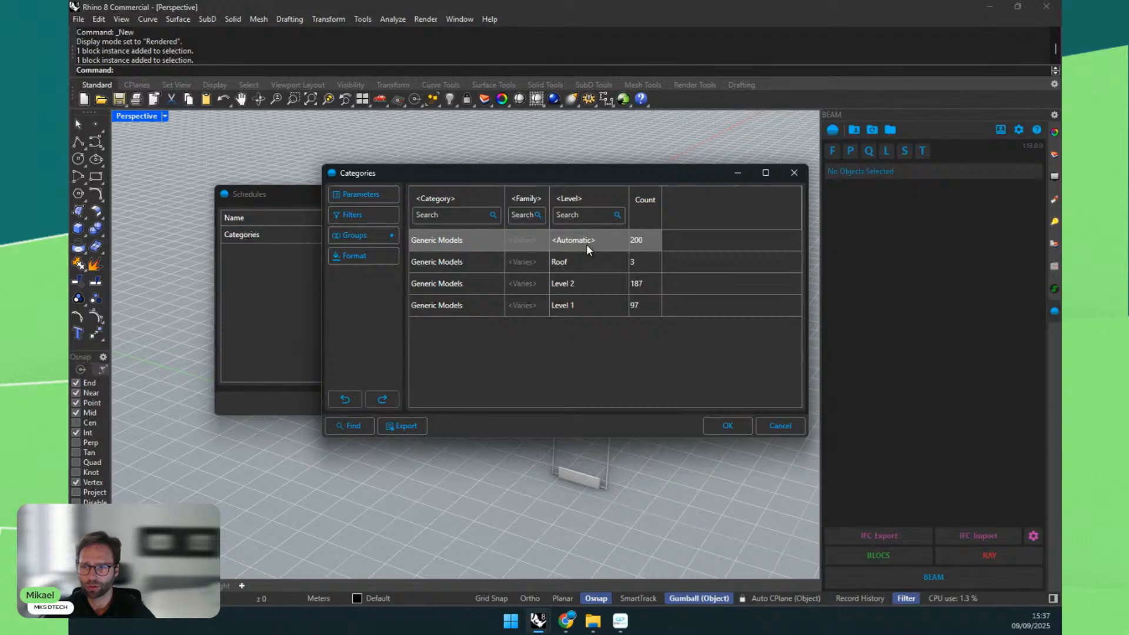
Step: Find the objects of the schedule's Level 1 row in the model, keeping the schedule window clear of them
{"action": "left_click", "coordinate": [576, 260]}
{"action": "left_click", "coordinate": [578, 302]}
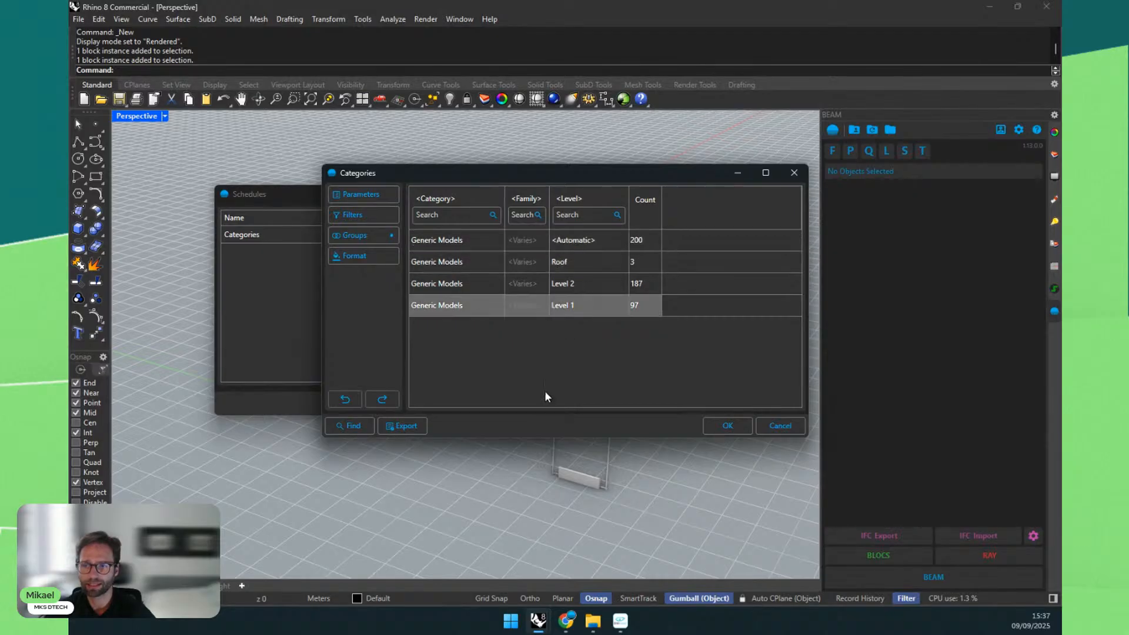
{"action": "left_click_drag", "start_coordinate": [436, 171], "coordinate": [787, 57]}
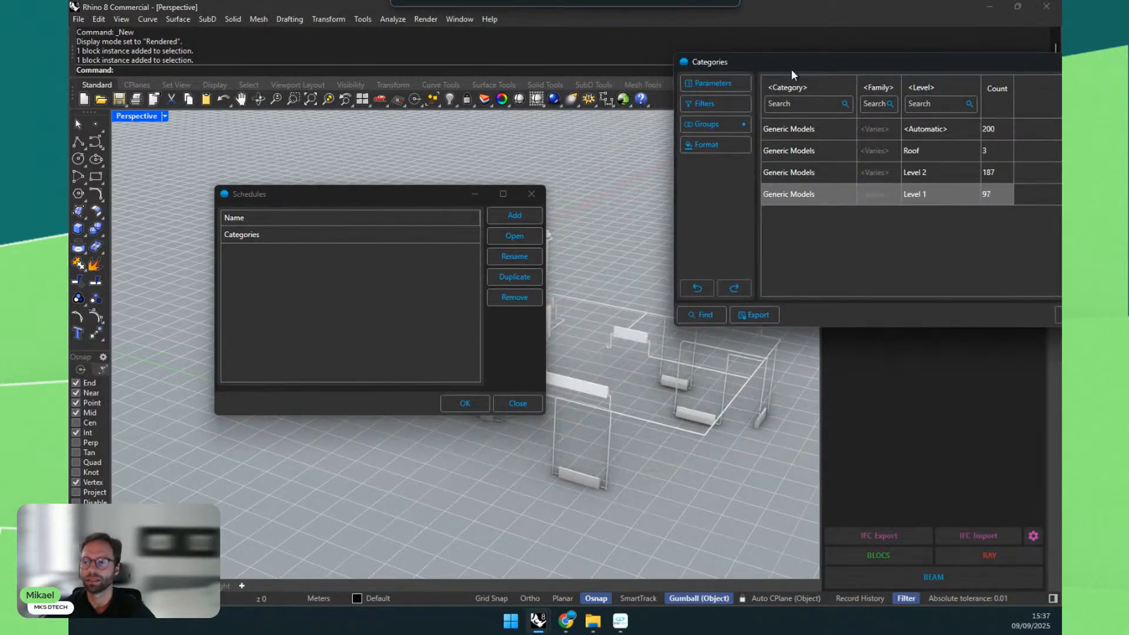
{"action": "left_click", "coordinate": [709, 315]}
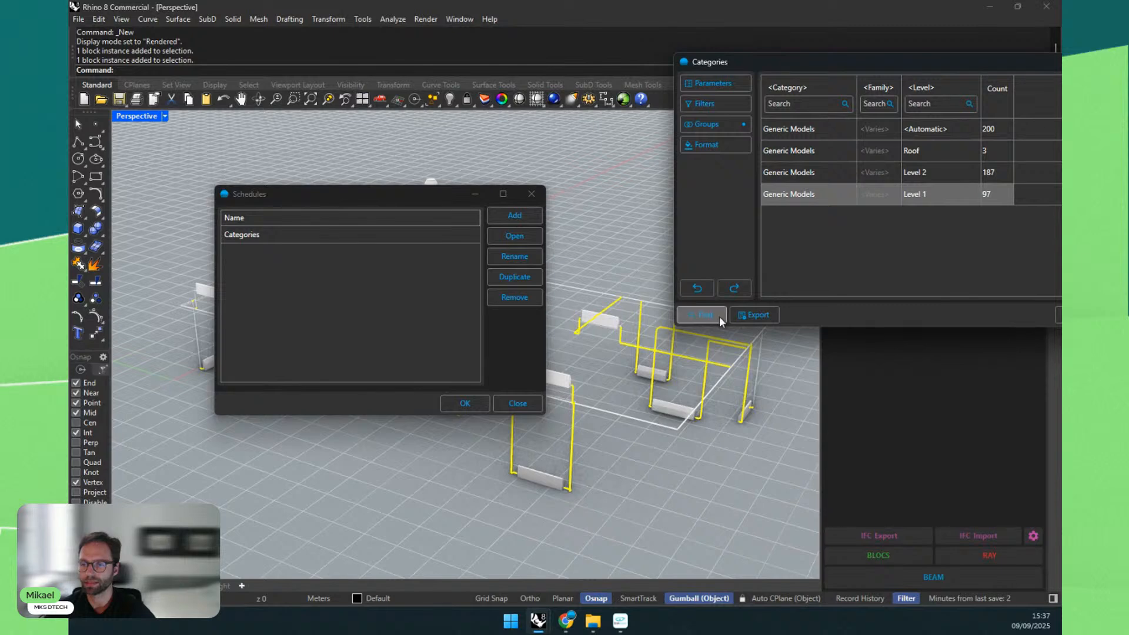
{"action": "left_click_drag", "start_coordinate": [831, 59], "coordinate": [424, 237]}
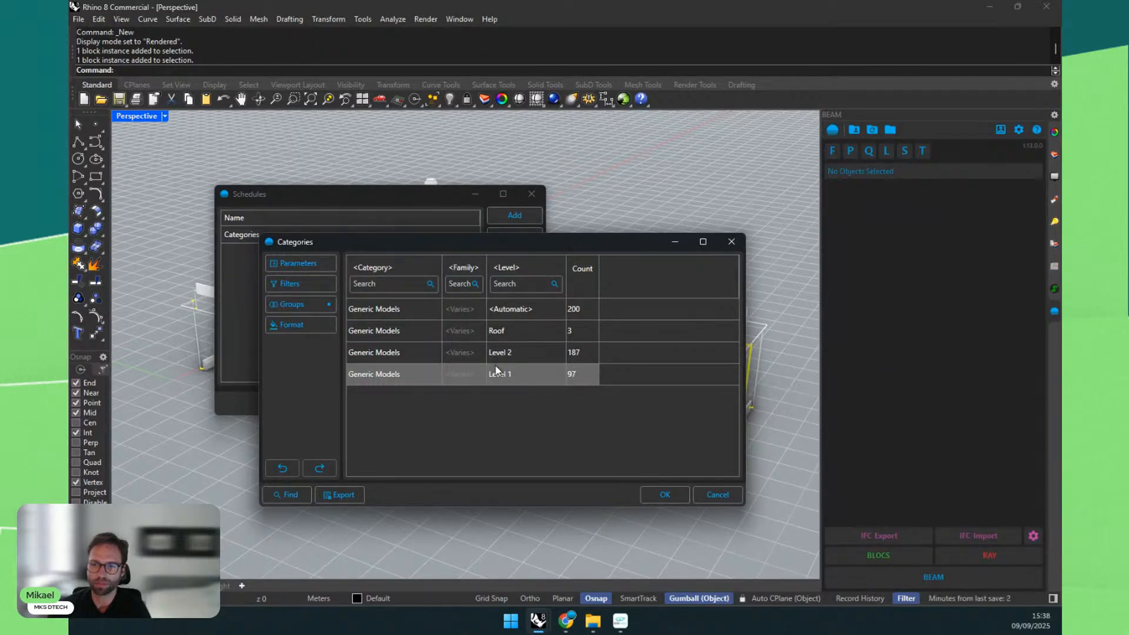
Step: Add the Adapter Length parameter as a column in the Categories schedule
{"action": "left_click", "coordinate": [296, 264]}
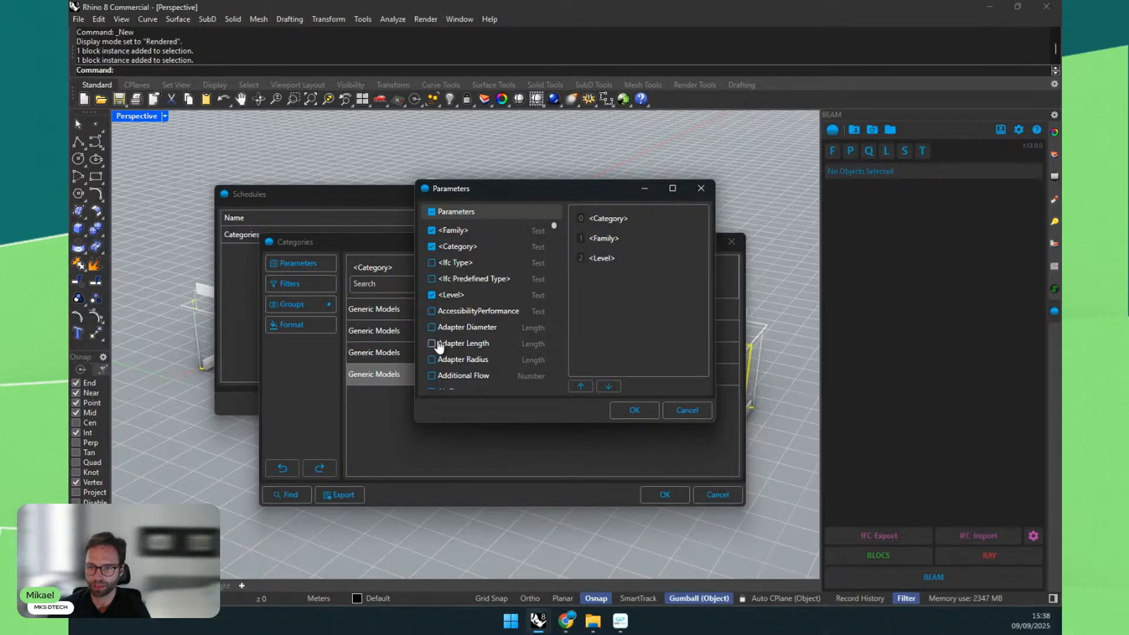
{"action": "left_click", "coordinate": [433, 344]}
{"action": "left_click", "coordinate": [617, 412]}
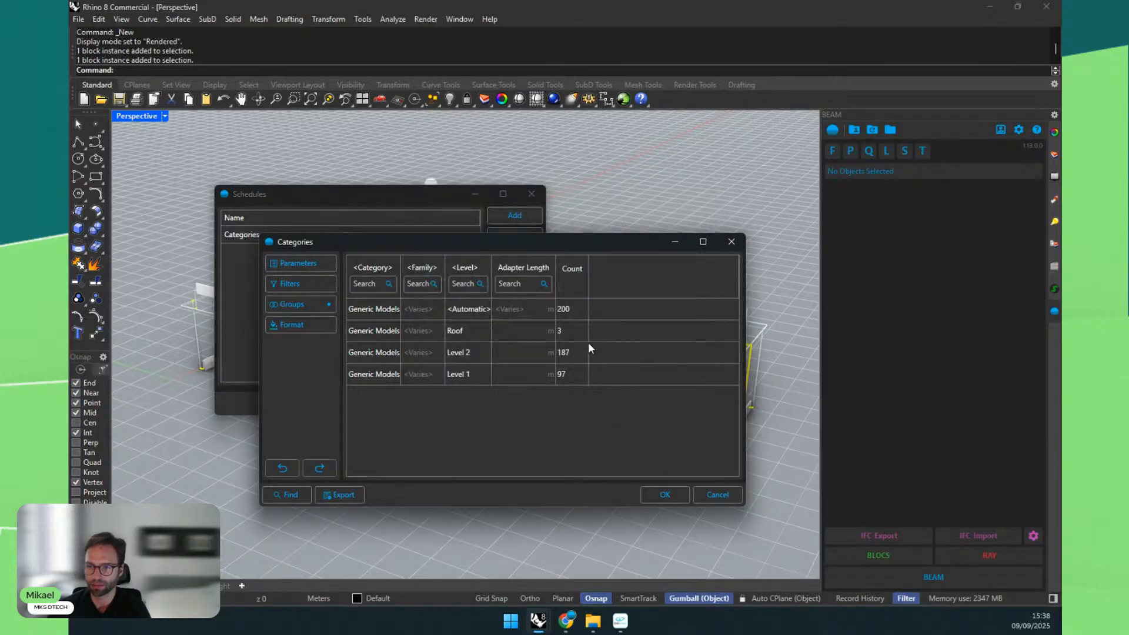
Step: Set the Adapter Length of the schedule's Roof row to 150 m, save the schedule and return to the model
{"action": "double_click", "coordinate": [512, 327]}
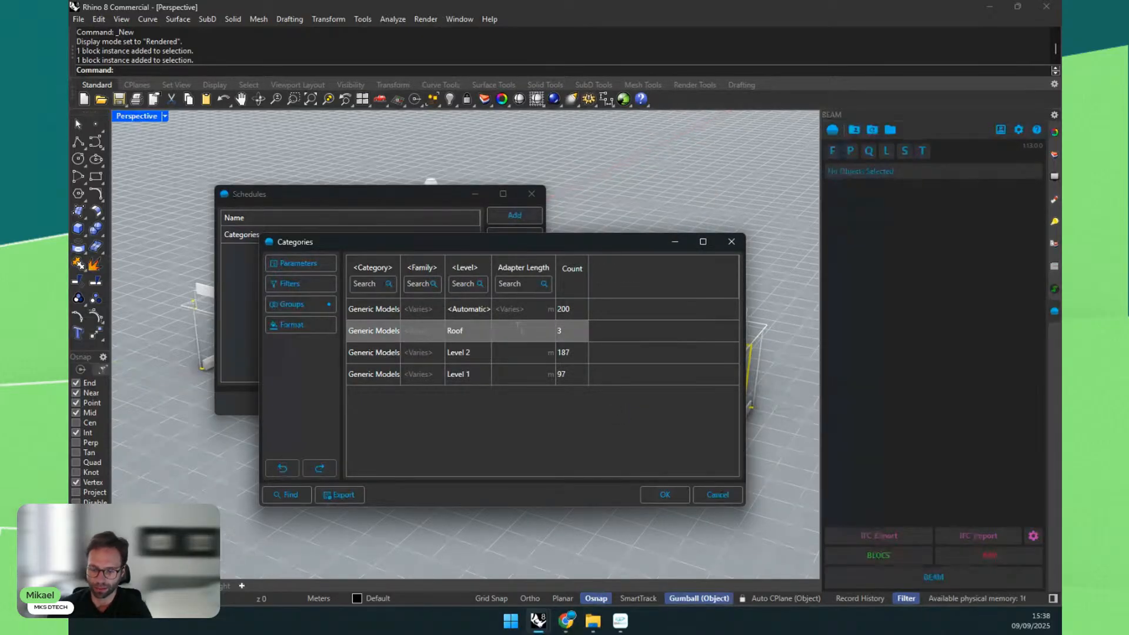
{"action": "key", "text": "Return"}
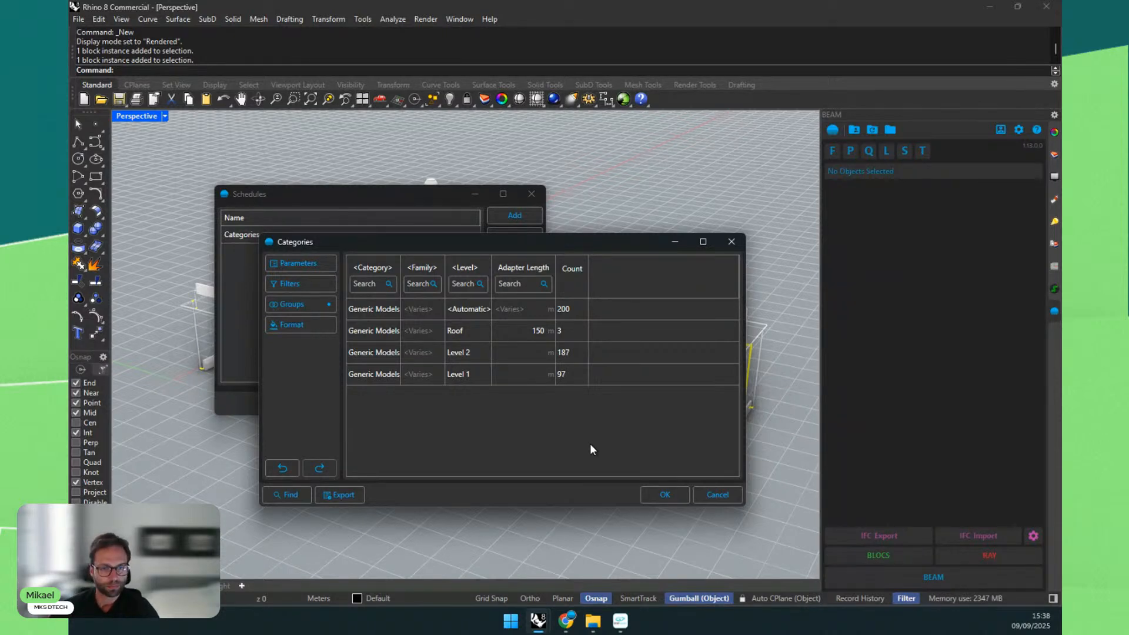
{"action": "left_click", "coordinate": [645, 491]}
{"action": "left_click", "coordinate": [481, 405]}
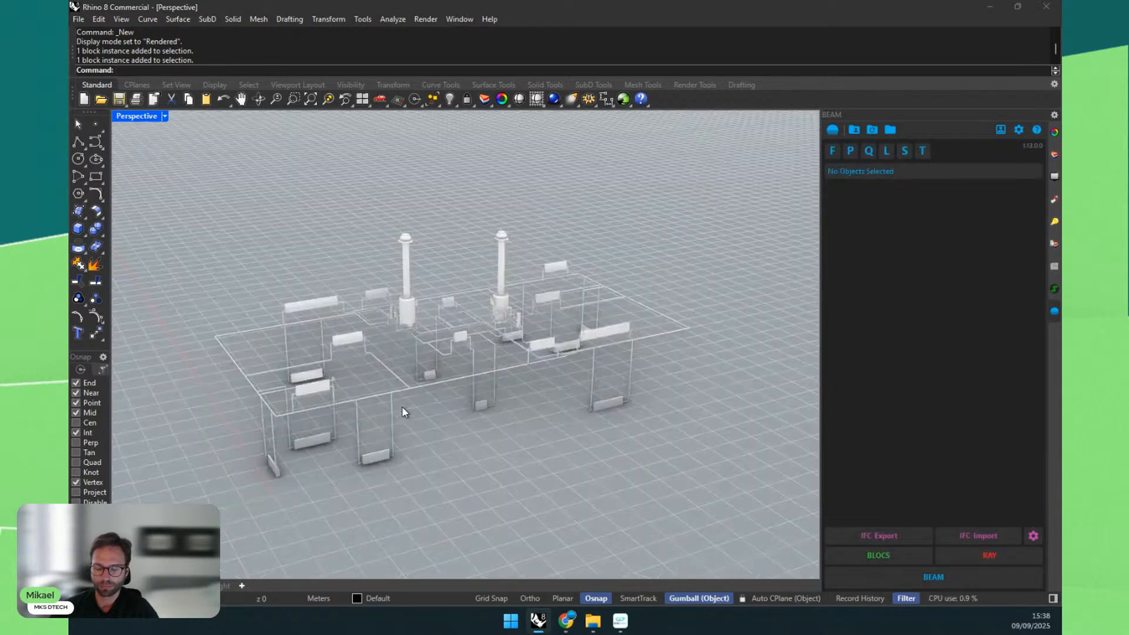
{"action": "scroll", "coordinate": [478, 423], "scroll_direction": "up", "scroll_amount": 5}
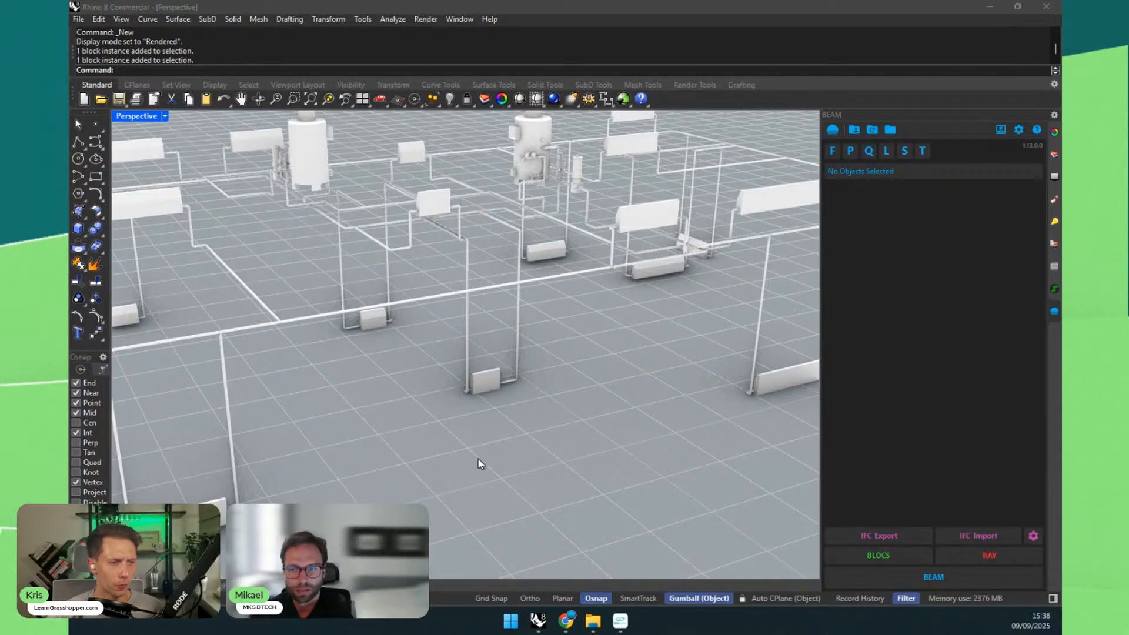
Step: Open Grasshopper, start a new definition and place BEAM's List Block Definitions component
{"action": "left_click", "coordinate": [623, 99]}
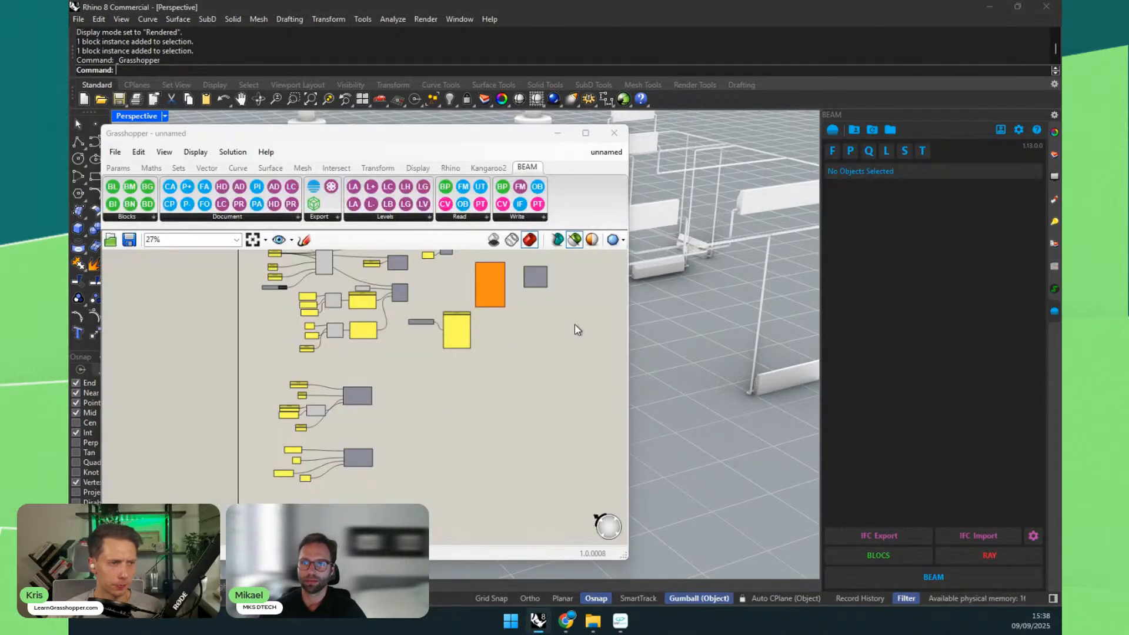
{"action": "left_click", "coordinate": [115, 152]}
{"action": "left_click", "coordinate": [154, 167]}
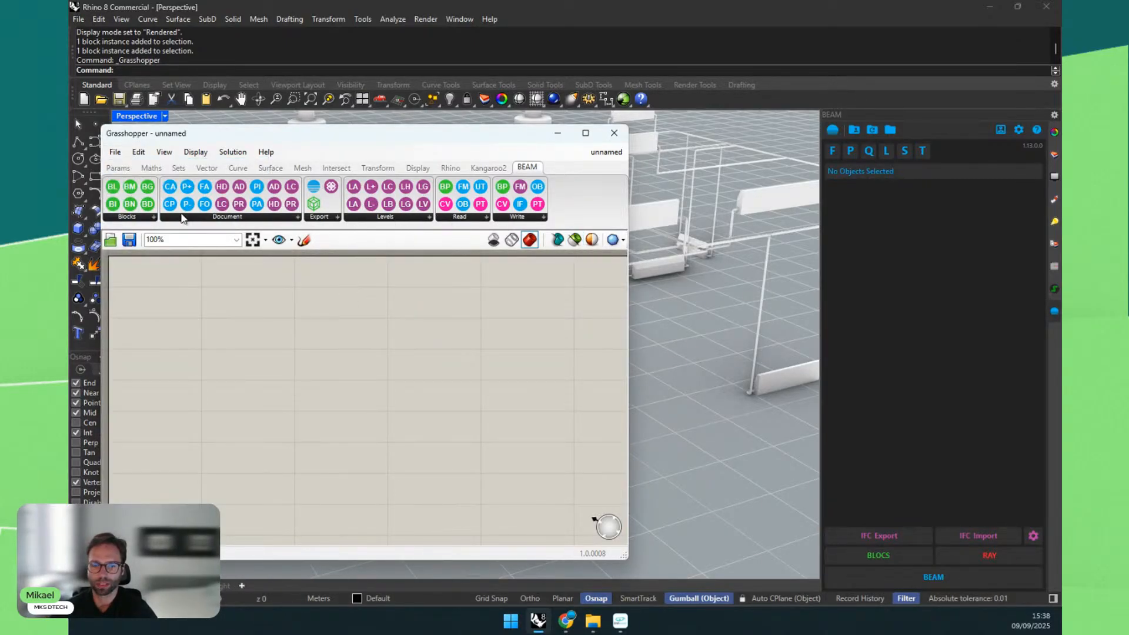
{"action": "left_click", "coordinate": [143, 215]}
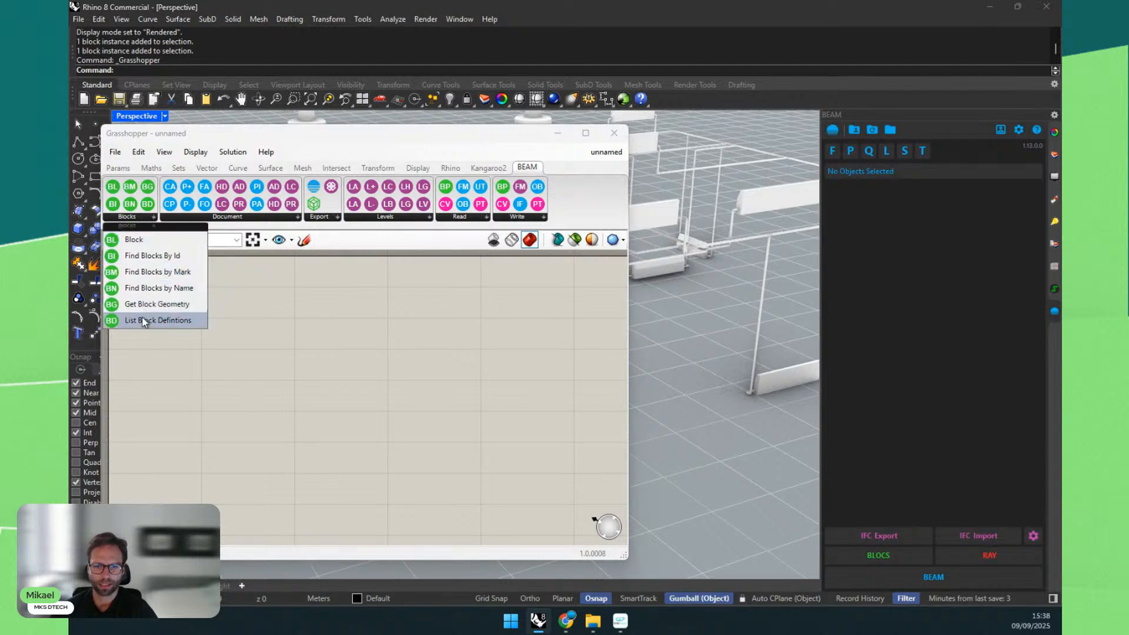
{"action": "left_click_drag", "start_coordinate": [149, 320], "coordinate": [238, 324]}
Step: Add a panel wired to the Blocks output of List Block Definitions and lengthen it to show more entries
{"action": "double_click", "coordinate": [337, 351]}
{"action": "type", "text": "panel"}
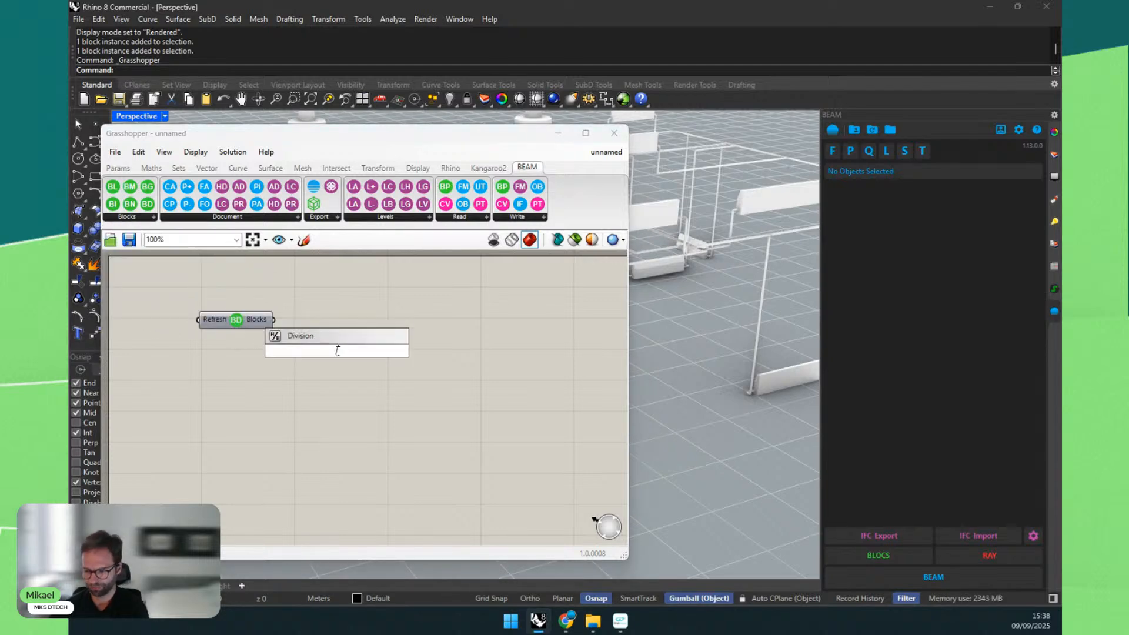
{"action": "key", "text": "Return"}
{"action": "left_click_drag", "start_coordinate": [274, 319], "coordinate": [286, 351]}
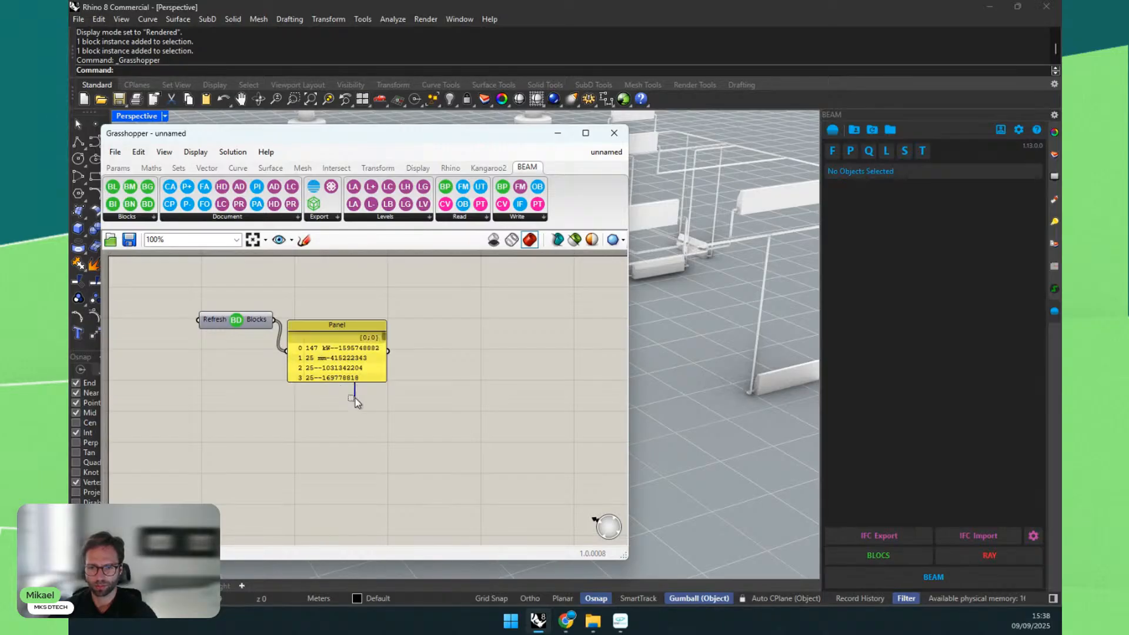
{"action": "left_click_drag", "start_coordinate": [355, 383], "coordinate": [355, 535]}
{"action": "scroll", "coordinate": [438, 436], "scroll_direction": "up", "scroll_amount": 3}
{"action": "right_click_drag", "start_coordinate": [444, 302], "coordinate": [411, 435]}
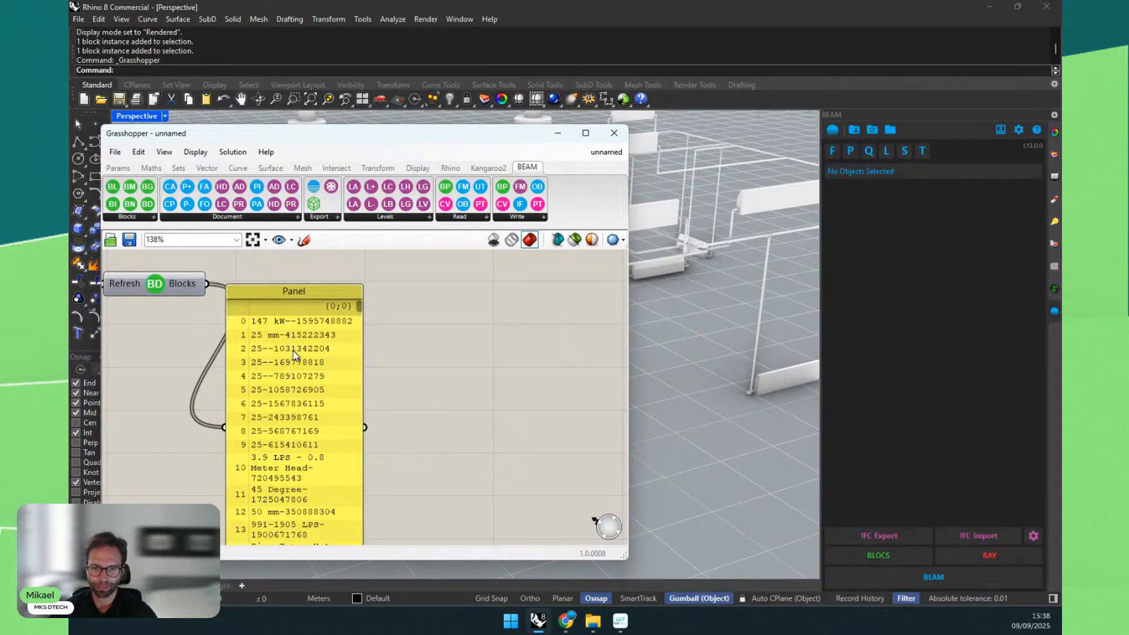
Step: Rearrange the List Block Definitions component and its panel, and examine the block names further down the list
{"action": "scroll", "coordinate": [319, 351], "scroll_direction": "down", "scroll_amount": 3}
{"action": "left_click_drag", "start_coordinate": [218, 294], "coordinate": [183, 377]}
{"action": "scroll", "coordinate": [368, 416], "scroll_direction": "up", "scroll_amount": 3}
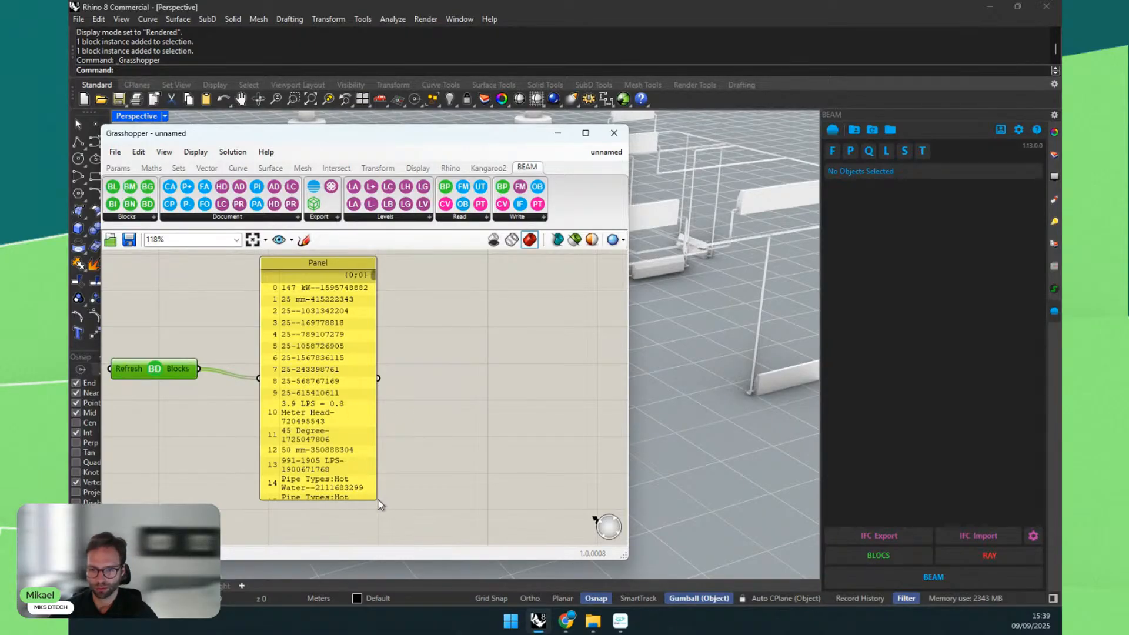
{"action": "scroll", "coordinate": [350, 405], "scroll_direction": "down", "scroll_amount": 3}
{"action": "scroll", "coordinate": [377, 371], "scroll_direction": "up", "scroll_amount": 4}
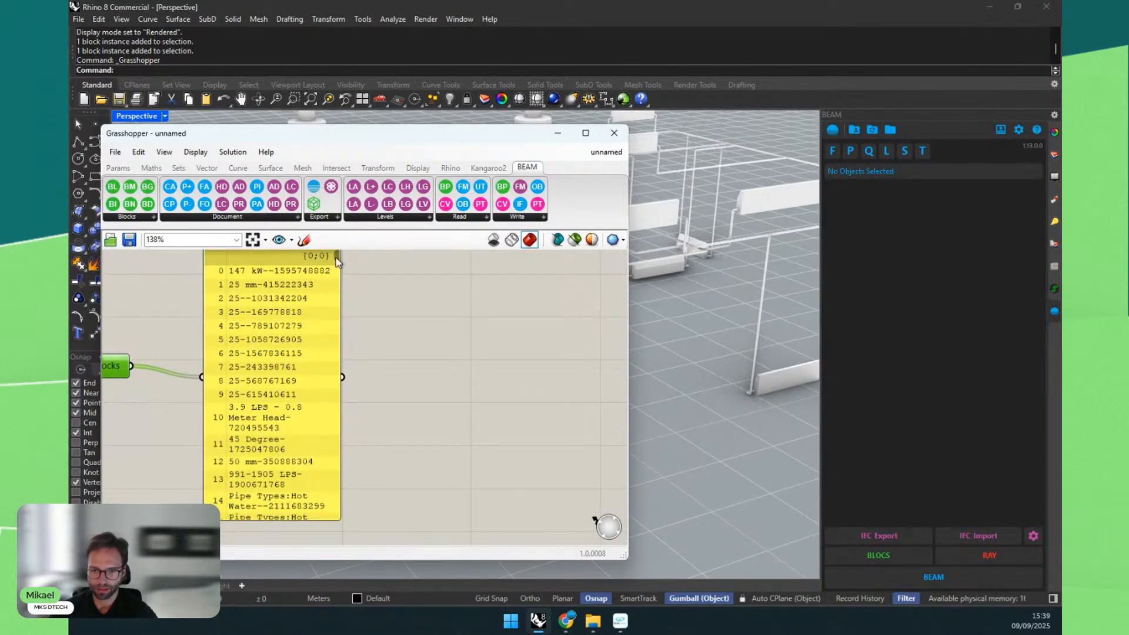
{"action": "left_click_drag", "start_coordinate": [337, 262], "coordinate": [356, 479]}
{"action": "scroll", "coordinate": [351, 400], "scroll_direction": "down", "scroll_amount": 4}
{"action": "scroll", "coordinate": [355, 479], "scroll_direction": "up", "scroll_amount": 3}
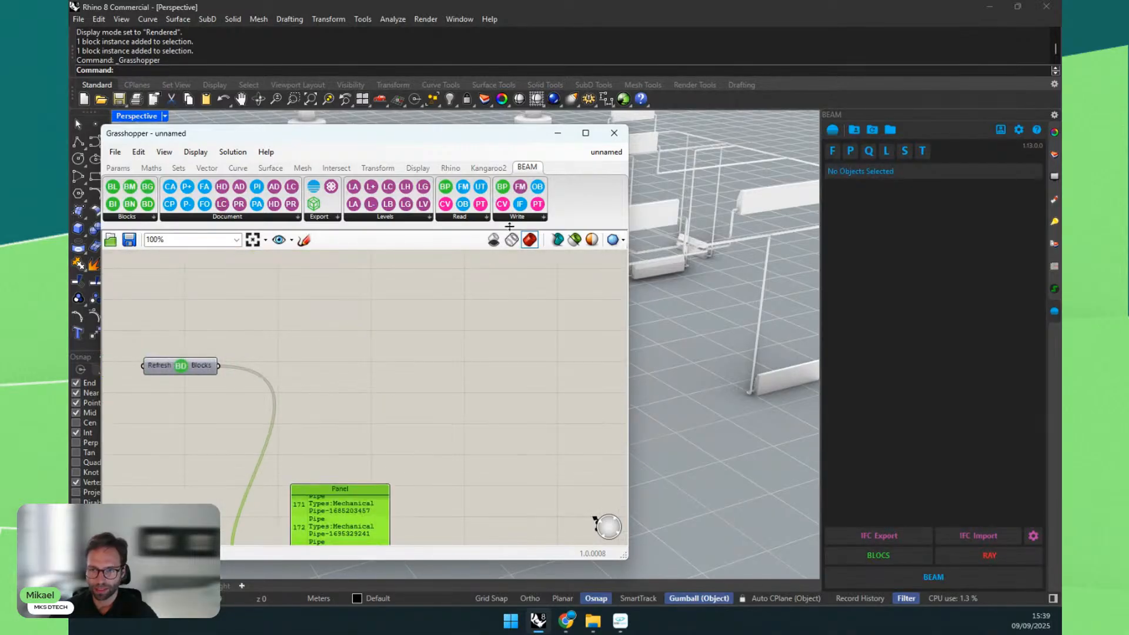
Step: Place BEAM's BP reading component, which outputs a block's Category, Parameters and Values, above the block list panel
{"action": "left_click", "coordinate": [477, 217]}
{"action": "left_click", "coordinate": [468, 243]}
{"action": "left_click", "coordinate": [406, 329]}
{"action": "scroll", "coordinate": [282, 353], "scroll_direction": "up", "scroll_amount": 2}
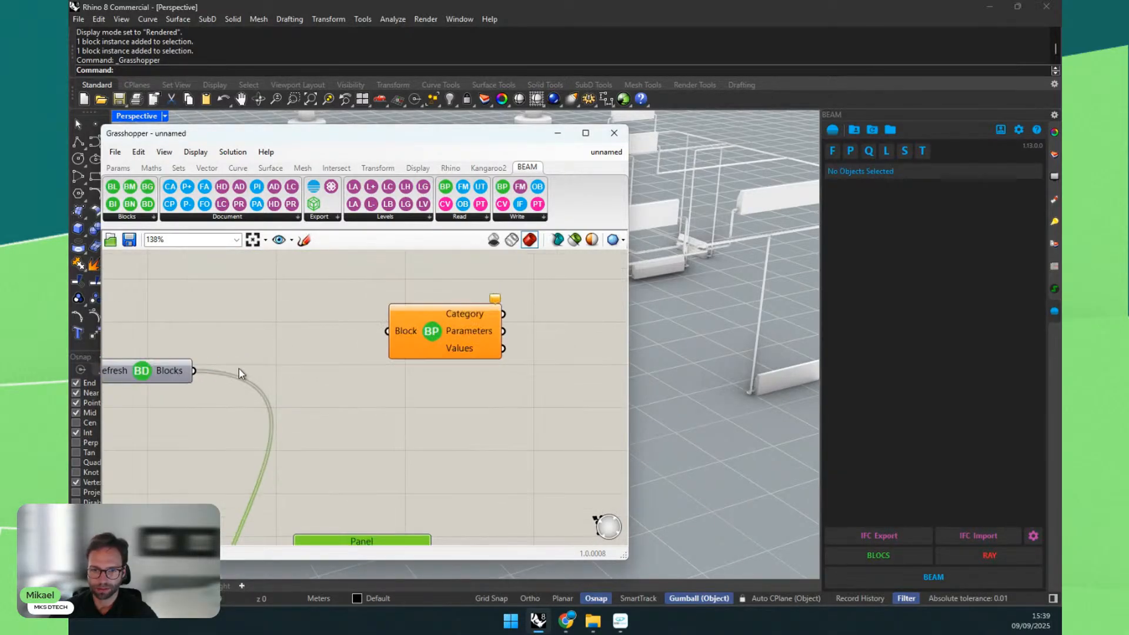
Step: Add a Find Blocks by Name component and feed its Name input from the listed block definitions
{"action": "right_click_drag", "start_coordinate": [222, 343], "coordinate": [270, 330]}
{"action": "left_click", "coordinate": [134, 216]}
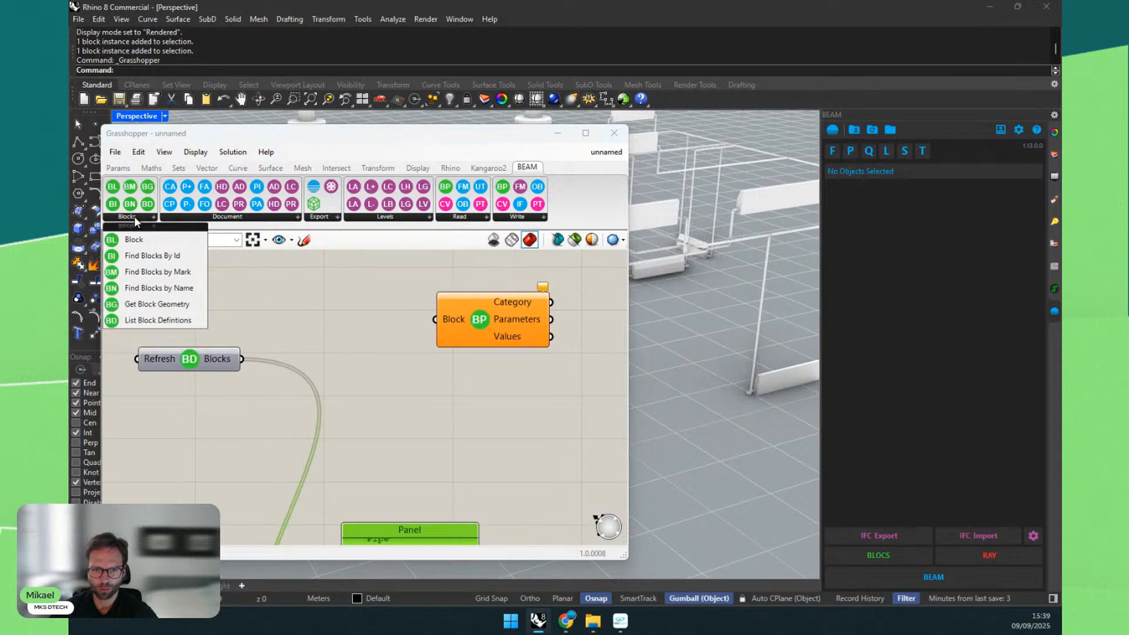
{"action": "left_click", "coordinate": [162, 288]}
{"action": "left_click", "coordinate": [346, 372]}
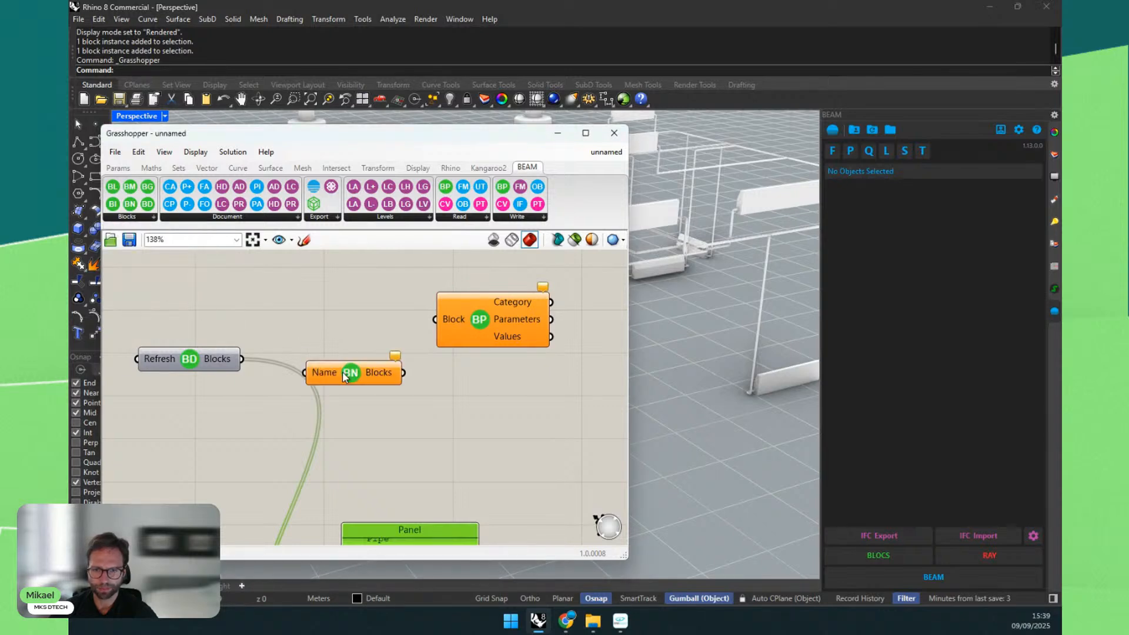
{"action": "left_click_drag", "start_coordinate": [270, 364], "coordinate": [303, 374]}
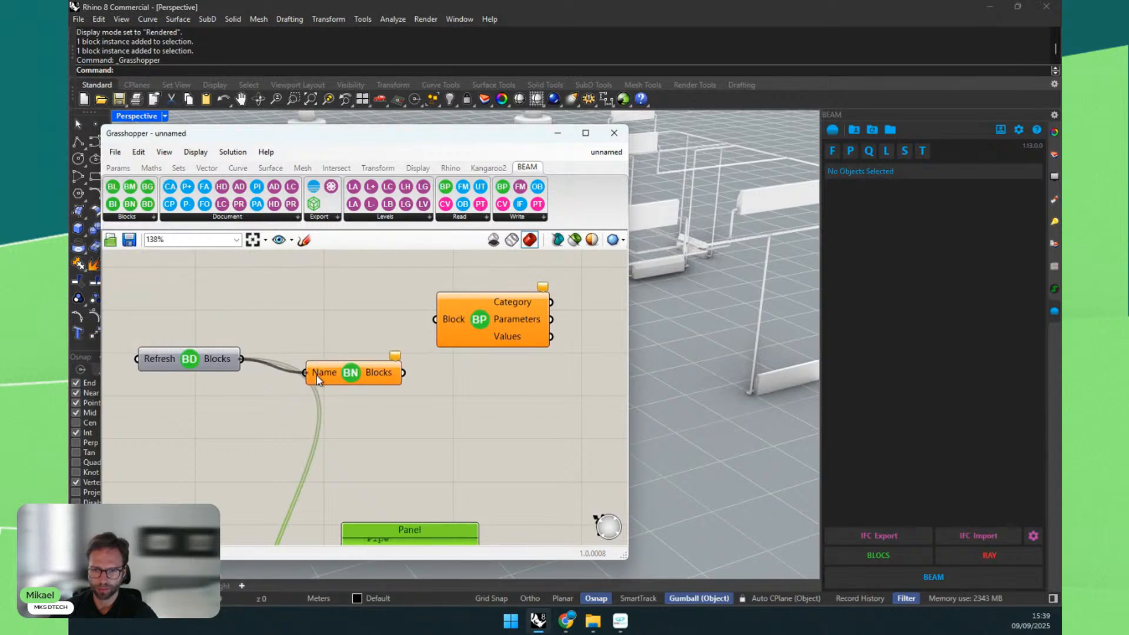
Step: Show the Find Blocks by Name output in a new enlarged panel, set clear of the neighbouring components
{"action": "double_click", "coordinate": [435, 403]}
{"action": "type", "text": "panel"}
{"action": "key", "text": "Return"}
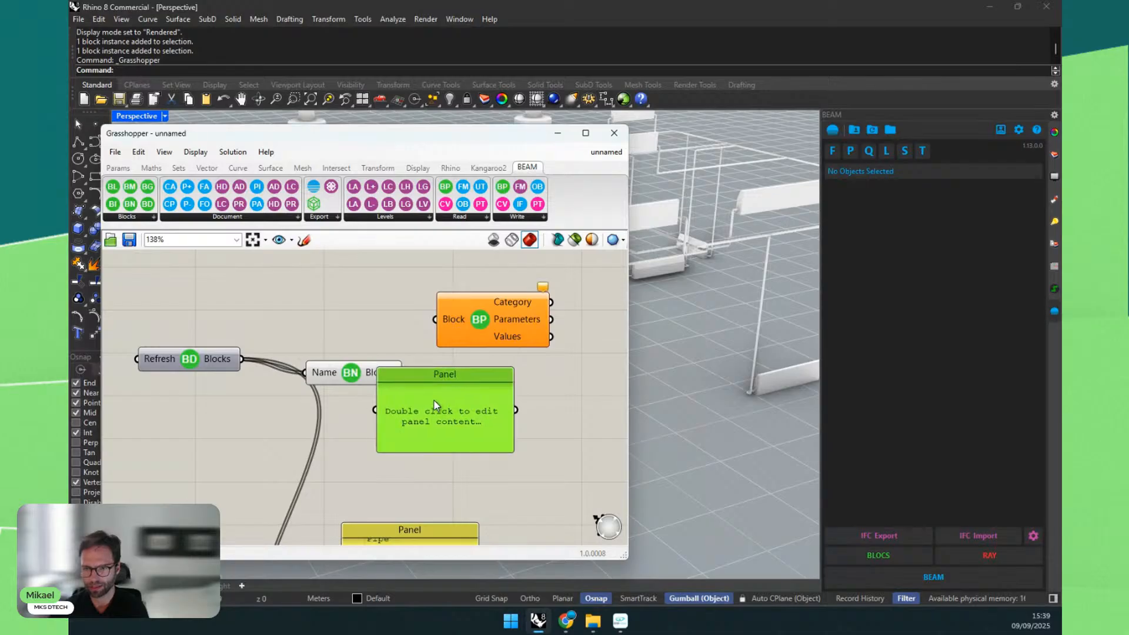
{"action": "left_click_drag", "start_coordinate": [434, 402], "coordinate": [482, 413]}
{"action": "left_click_drag", "start_coordinate": [403, 372], "coordinate": [424, 421]}
{"action": "right_click_drag", "start_coordinate": [554, 451], "coordinate": [496, 391]}
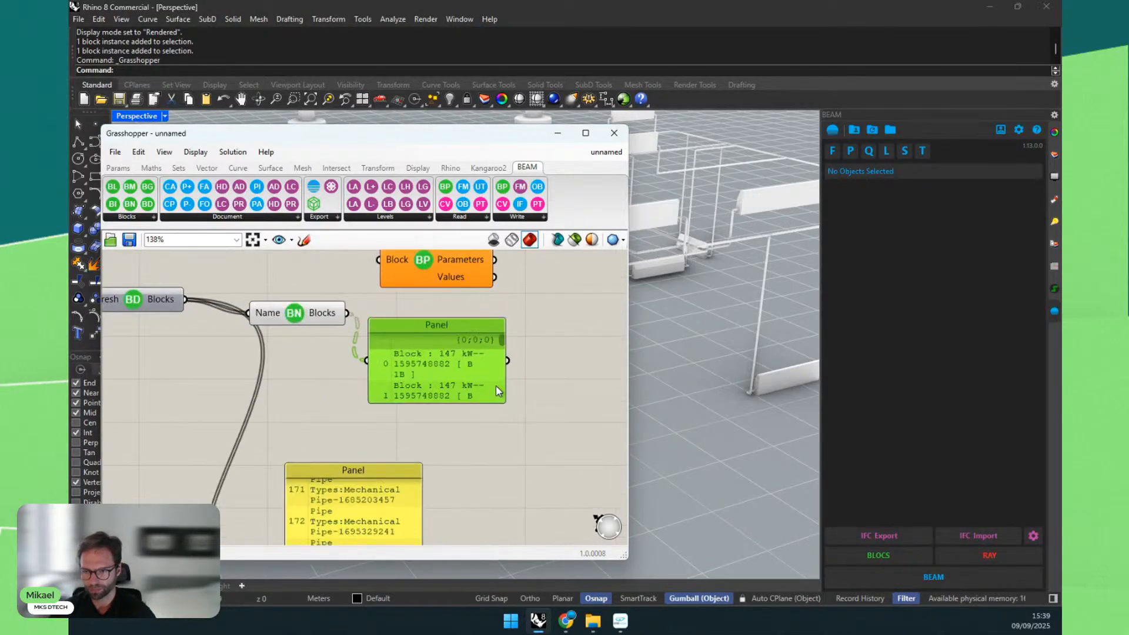
{"action": "left_click_drag", "start_coordinate": [504, 402], "coordinate": [626, 546]}
{"action": "scroll", "coordinate": [232, 324], "scroll_direction": "down", "scroll_amount": 3}
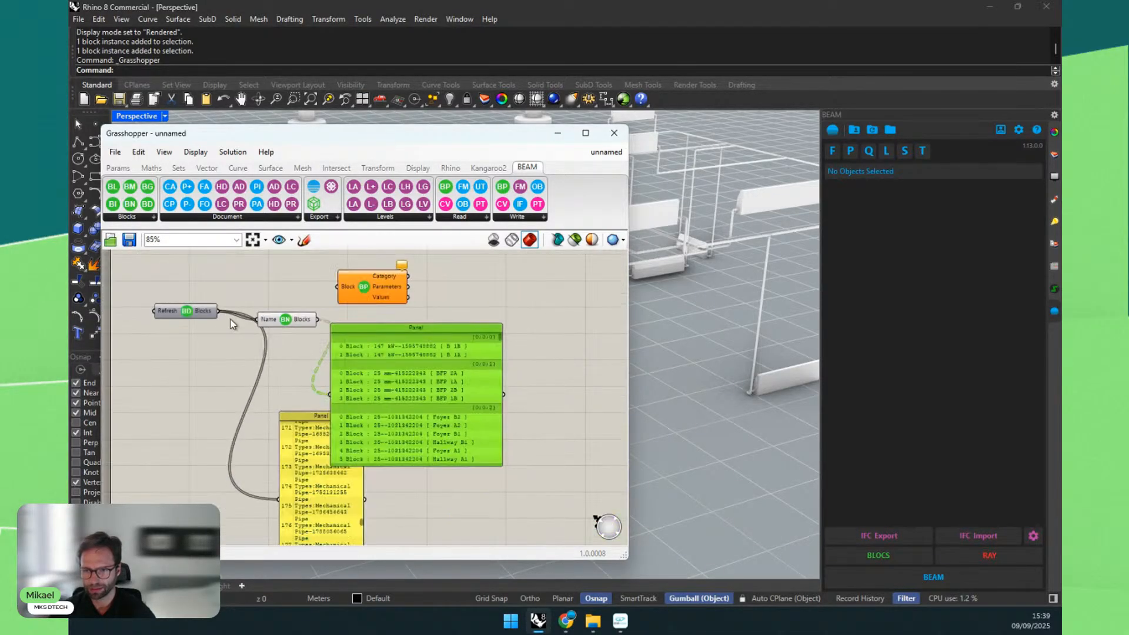
{"action": "scroll", "coordinate": [232, 324], "scroll_direction": "up", "scroll_amount": 3}
{"action": "right_click_drag", "start_coordinate": [290, 312], "coordinate": [236, 334]}
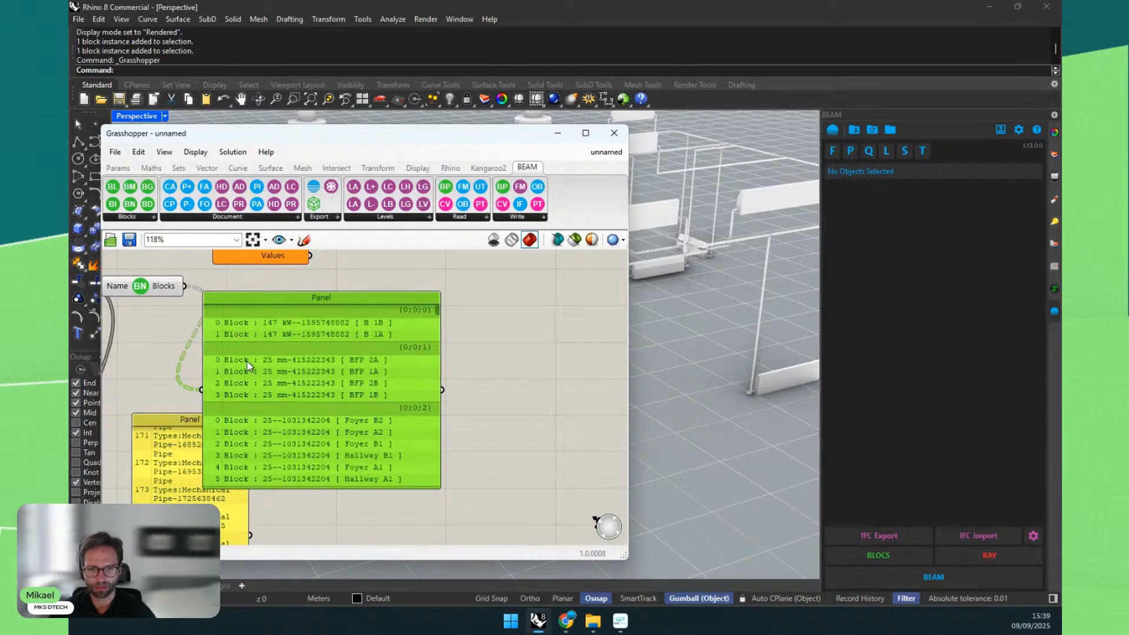
{"action": "right_click_drag", "start_coordinate": [279, 410], "coordinate": [351, 422]}
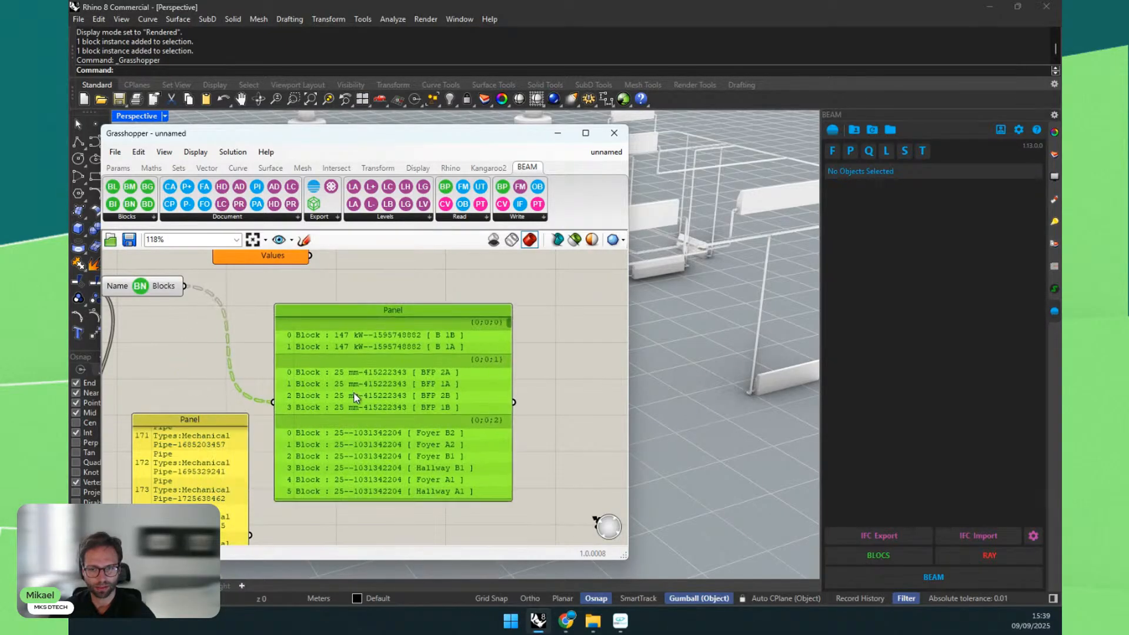
Step: Move the BP component past the panels and wire the found blocks into its Block input
{"action": "scroll", "coordinate": [277, 371], "scroll_direction": "down", "scroll_amount": 2}
{"action": "right_click_drag", "start_coordinate": [370, 288], "coordinate": [320, 345]}
{"action": "left_click_drag", "start_coordinate": [205, 317], "coordinate": [537, 341]}
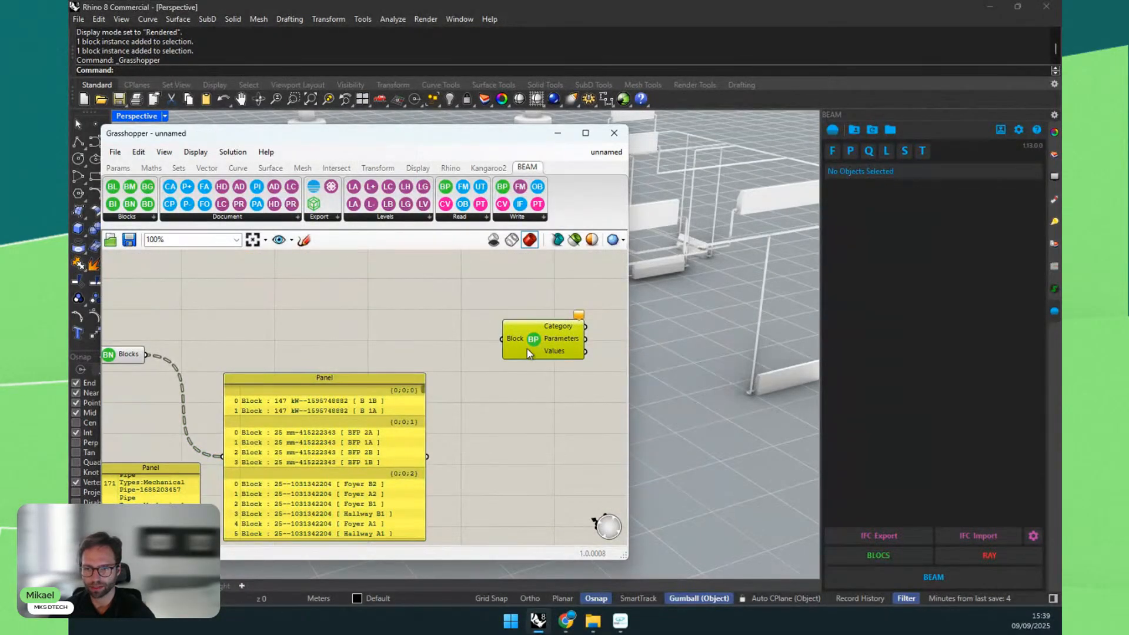
{"action": "left_click", "coordinate": [508, 437]}
{"action": "right_click_drag", "start_coordinate": [579, 437], "coordinate": [475, 420]}
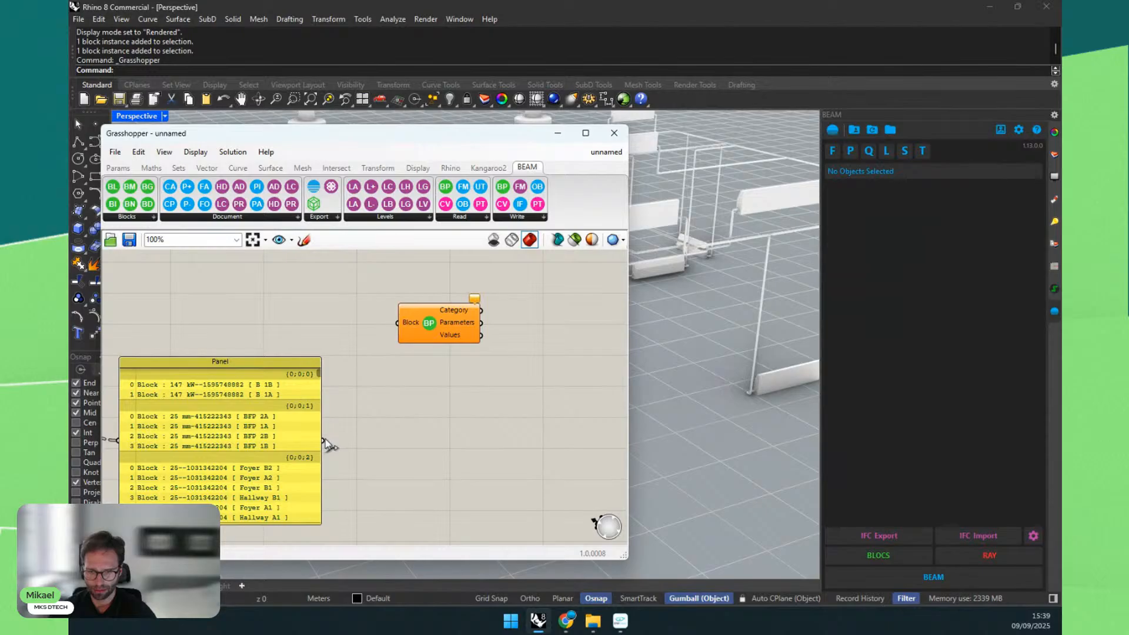
{"action": "left_click_drag", "start_coordinate": [324, 442], "coordinate": [386, 408]}
{"action": "right_click_drag", "start_coordinate": [386, 409], "coordinate": [467, 429]}
{"action": "left_click_drag", "start_coordinate": [120, 358], "coordinate": [483, 344]}
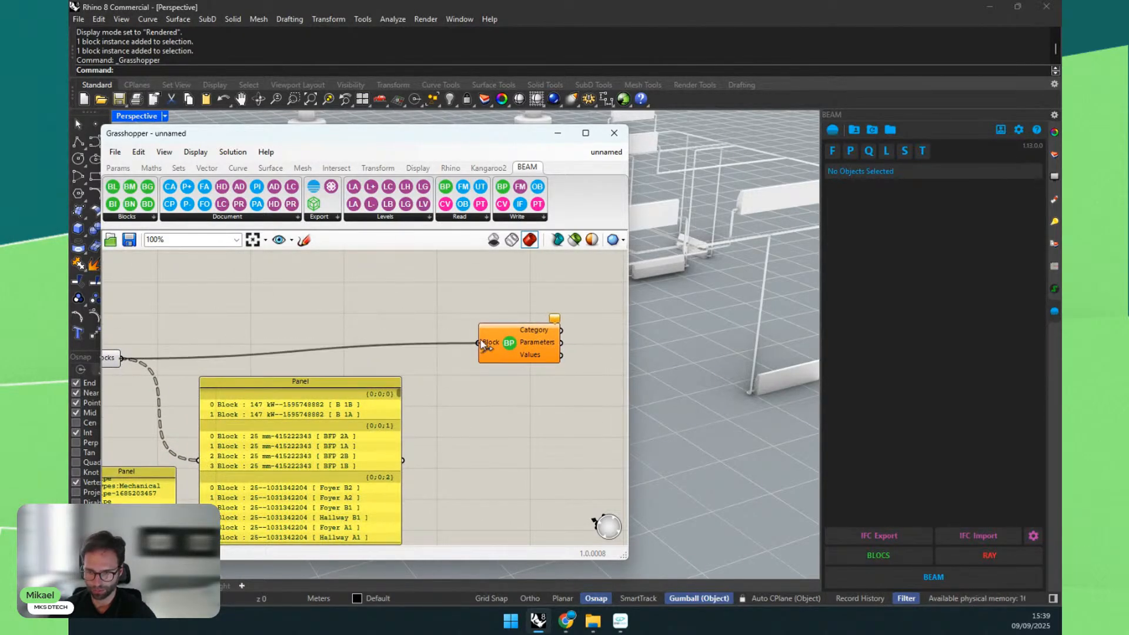
Step: Add a panel wired to the BP component's Category output and arrange the two clear of each other
{"action": "right_click_drag", "start_coordinate": [481, 344], "coordinate": [354, 319]}
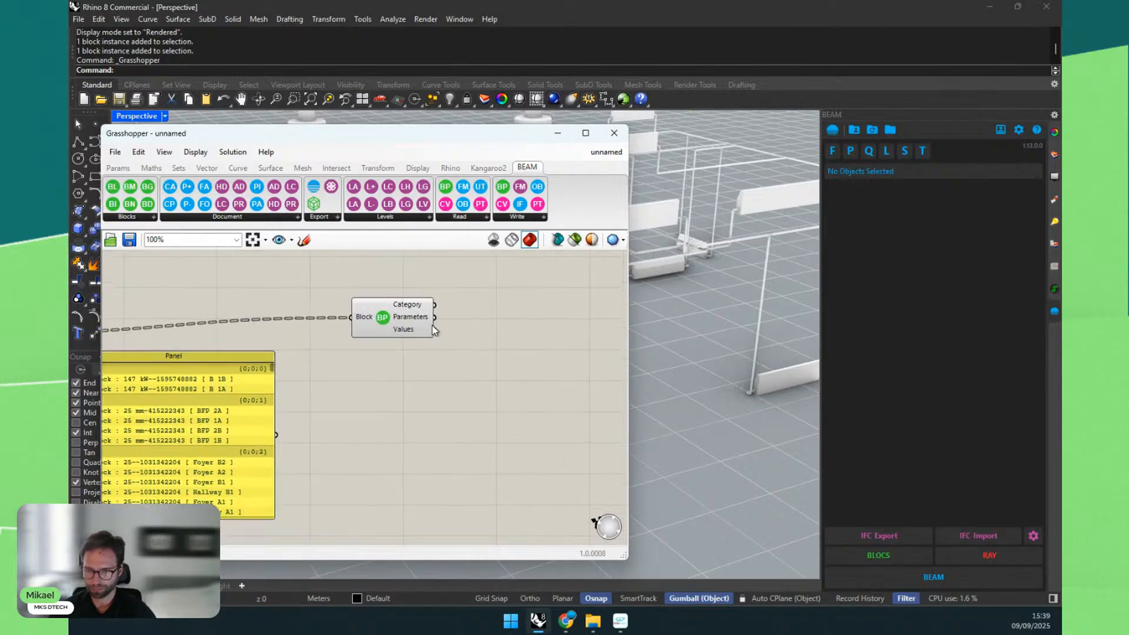
{"action": "double_click", "coordinate": [491, 346]}
{"action": "type", "text": "//"}
{"action": "key", "text": "Return"}
{"action": "left_click_drag", "start_coordinate": [497, 350], "coordinate": [570, 282]}
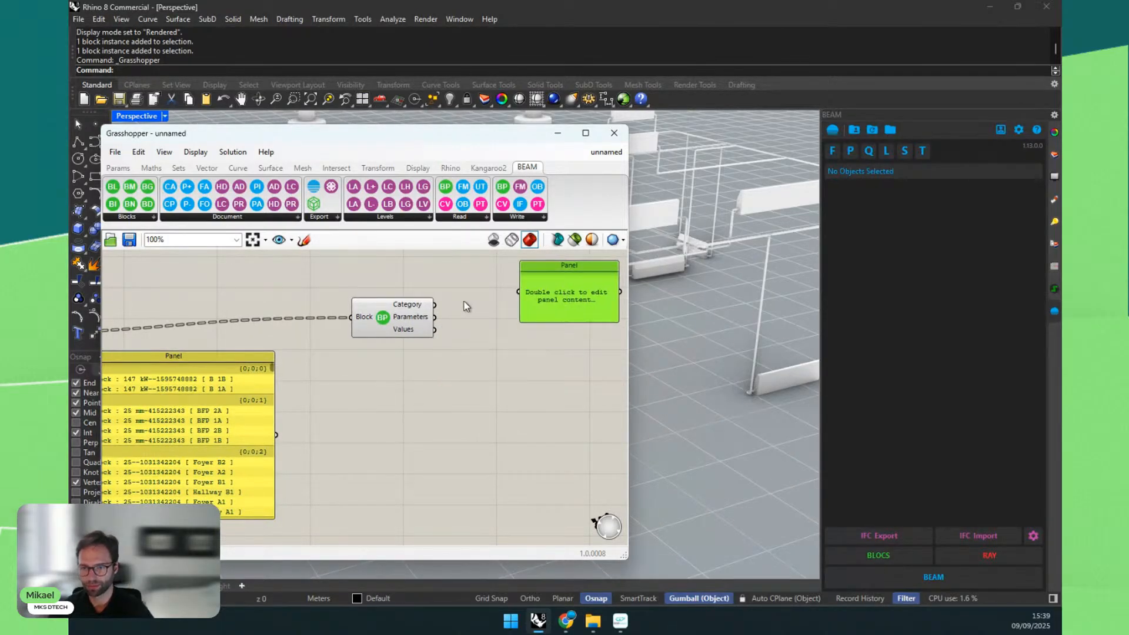
{"action": "mouse_move", "coordinate": [435, 305]}
{"action": "left_mouse_down"}
{"action": "mouse_move", "coordinate": [513, 294]}
{"action": "mouse_move", "coordinate": [435, 306]}
{"action": "left_mouse_up"}
{"action": "left_click_drag", "start_coordinate": [564, 277], "coordinate": [533, 244]}
{"action": "left_click_drag", "start_coordinate": [411, 321], "coordinate": [398, 346]}
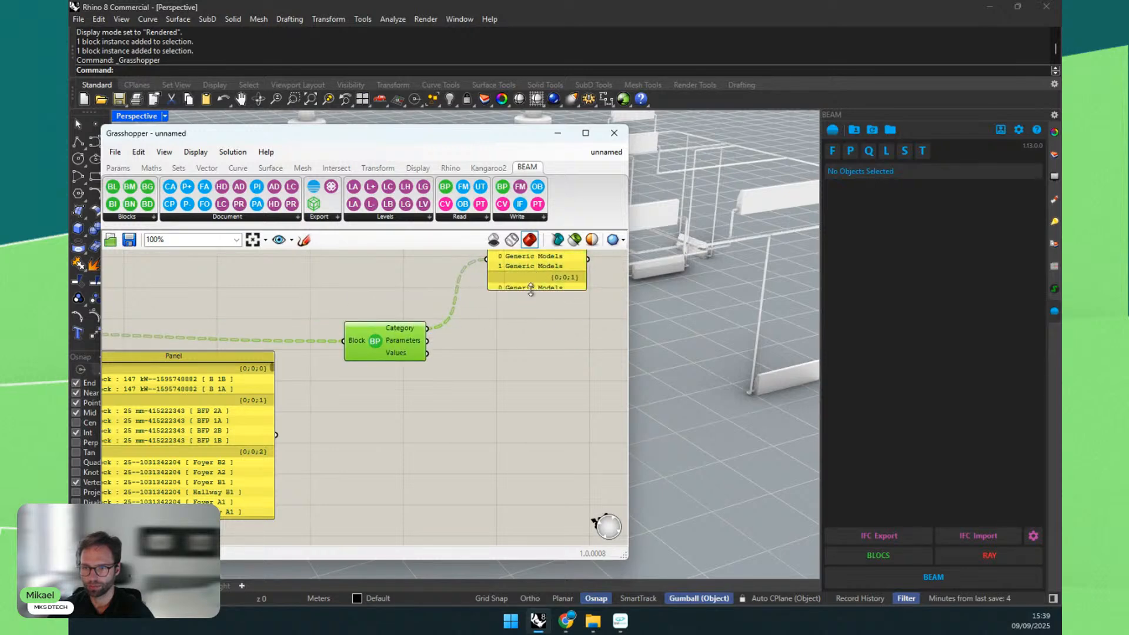
Step: Duplicate the category panel below the original and wire the copy to the BP component's Parameters output
{"action": "left_click_drag", "start_coordinate": [531, 289], "coordinate": [514, 398]}
{"action": "key", "text": "ctrl+c"}
{"action": "key", "text": "ctrl+v"}
{"action": "left_click_drag", "start_coordinate": [428, 341], "coordinate": [539, 358]}
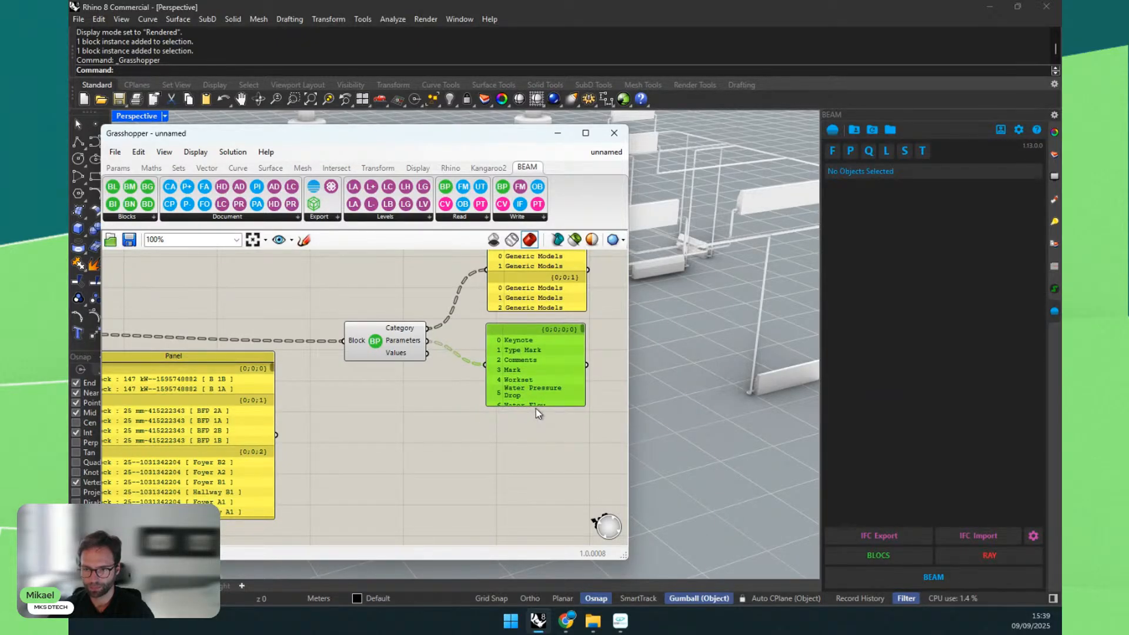
Step: Duplicate the parameters panel below it, wire the copy to the Values output, and enlarge the Grasshopper window
{"action": "left_click", "coordinate": [434, 358]}
{"action": "left_click", "coordinate": [556, 396]}
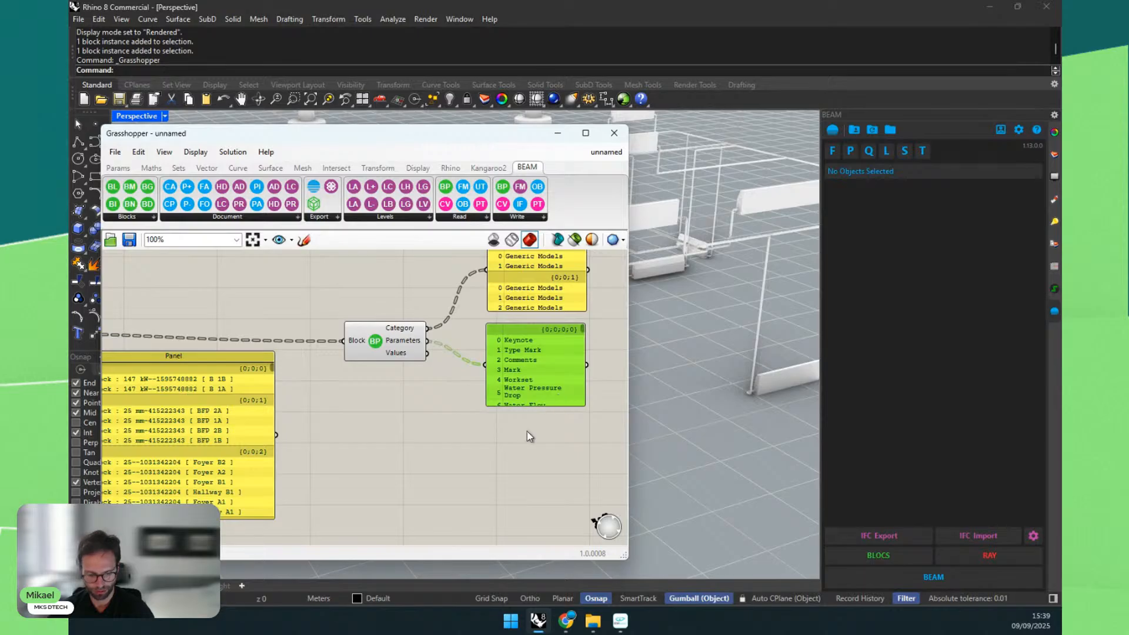
{"action": "key", "text": "ctrl+c"}
{"action": "key", "text": "ctrl+v"}
{"action": "left_click_drag", "start_coordinate": [535, 384], "coordinate": [536, 473]}
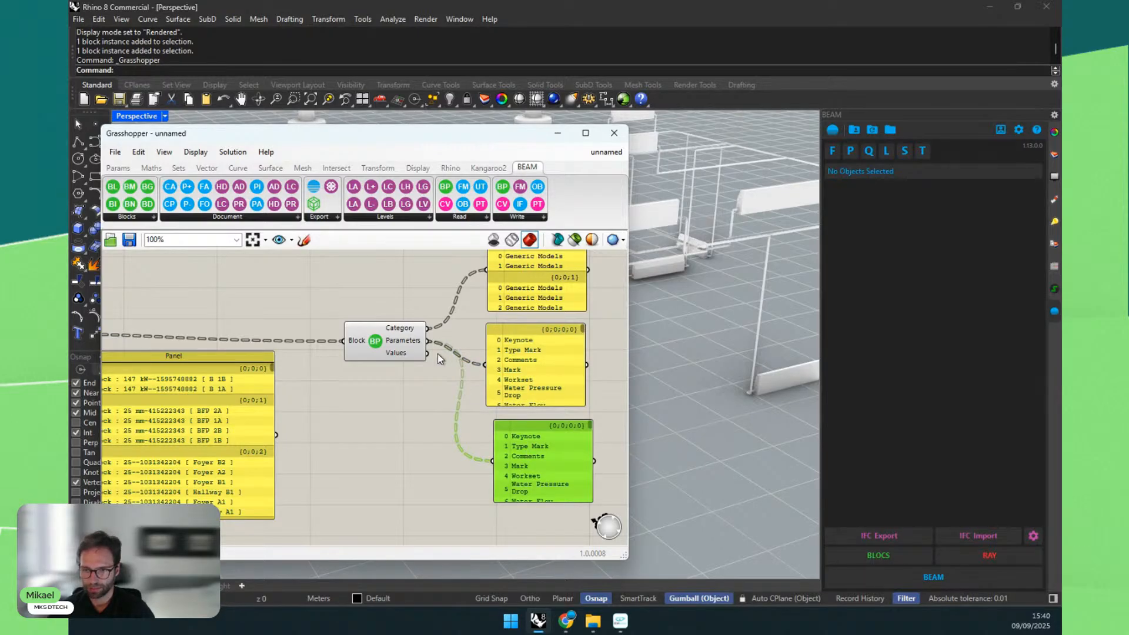
{"action": "left_click_drag", "start_coordinate": [428, 353], "coordinate": [492, 461]}
{"action": "right_click_drag", "start_coordinate": [595, 456], "coordinate": [391, 415]}
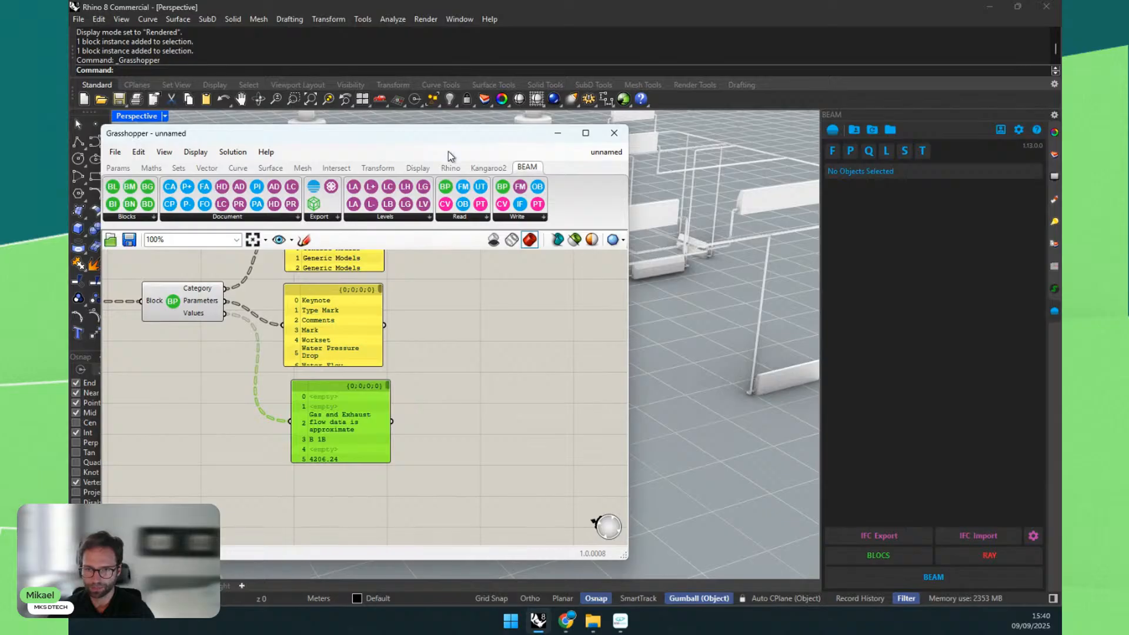
{"action": "left_click_drag", "start_coordinate": [627, 125], "coordinate": [969, 45]}
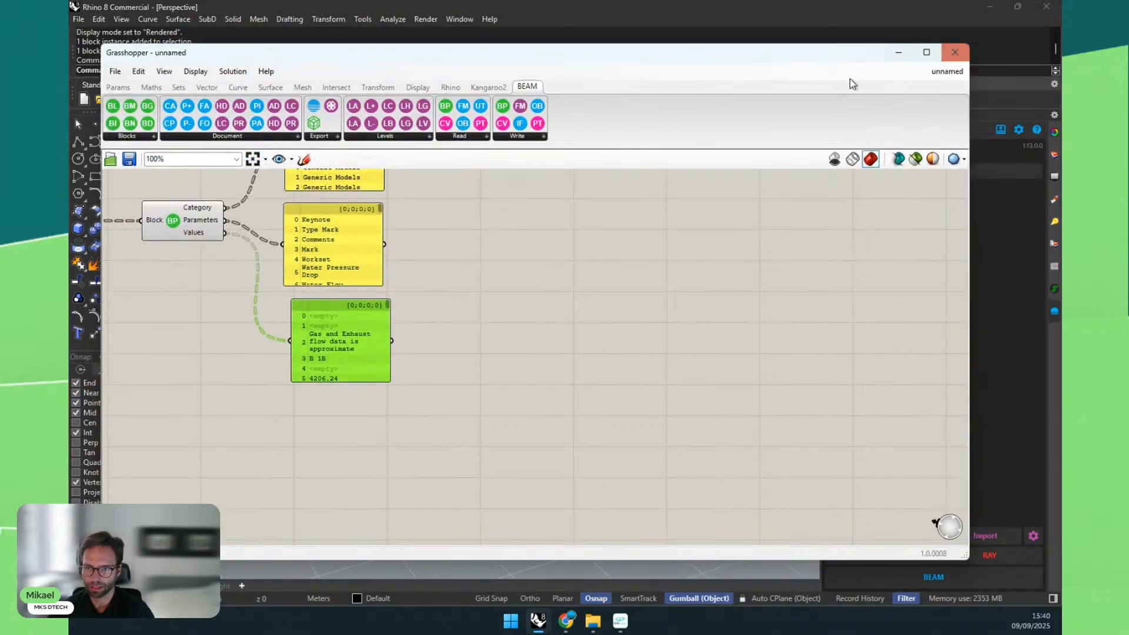
Step: Move the values panel beside the parameters panel and lengthen both panels to list more entries
{"action": "scroll", "coordinate": [451, 256], "scroll_direction": "up", "scroll_amount": 3}
{"action": "scroll", "coordinate": [452, 256], "scroll_direction": "down", "scroll_amount": 3}
{"action": "left_click_drag", "start_coordinate": [498, 327], "coordinate": [634, 210]}
{"action": "left_click_drag", "start_coordinate": [506, 279], "coordinate": [505, 489]}
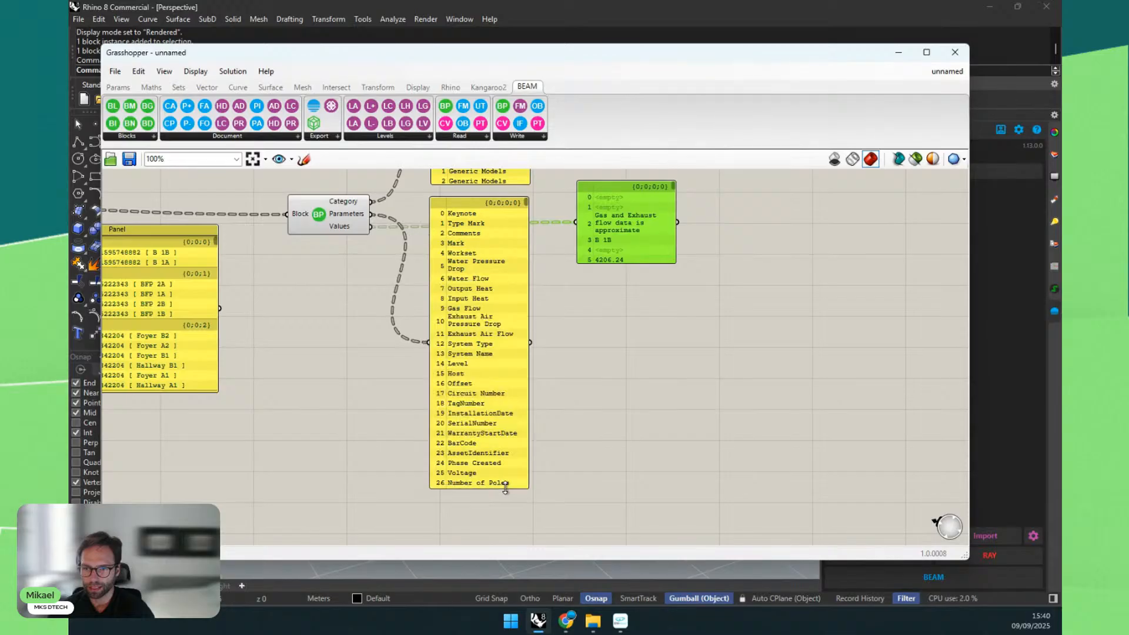
{"action": "left_click_drag", "start_coordinate": [655, 271], "coordinate": [655, 511]}
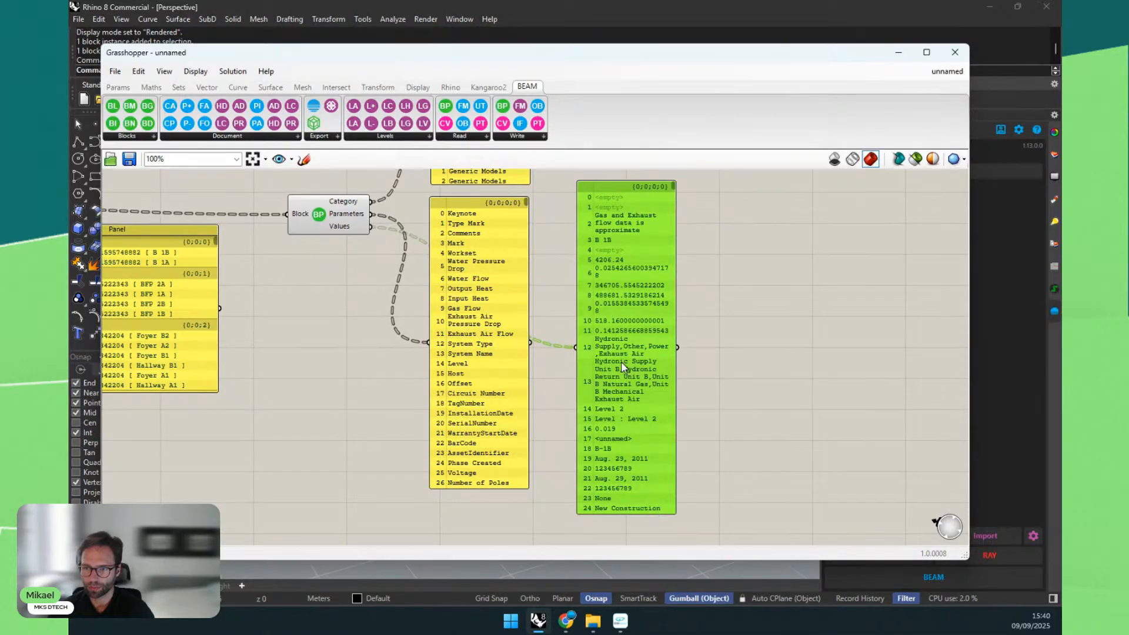
Step: Widen the values panel so its entries fit, and position it beside the parameters panel
{"action": "left_click_drag", "start_coordinate": [621, 361], "coordinate": [611, 389]}
{"action": "left_click_drag", "start_coordinate": [668, 274], "coordinate": [818, 277]}
{"action": "left_click_drag", "start_coordinate": [662, 335], "coordinate": [666, 311]}
Step: Place a Set Block Parameters component on the empty canvas above the component that reads block parameters
{"action": "right_click_drag", "start_coordinate": [365, 278], "coordinate": [517, 311]}
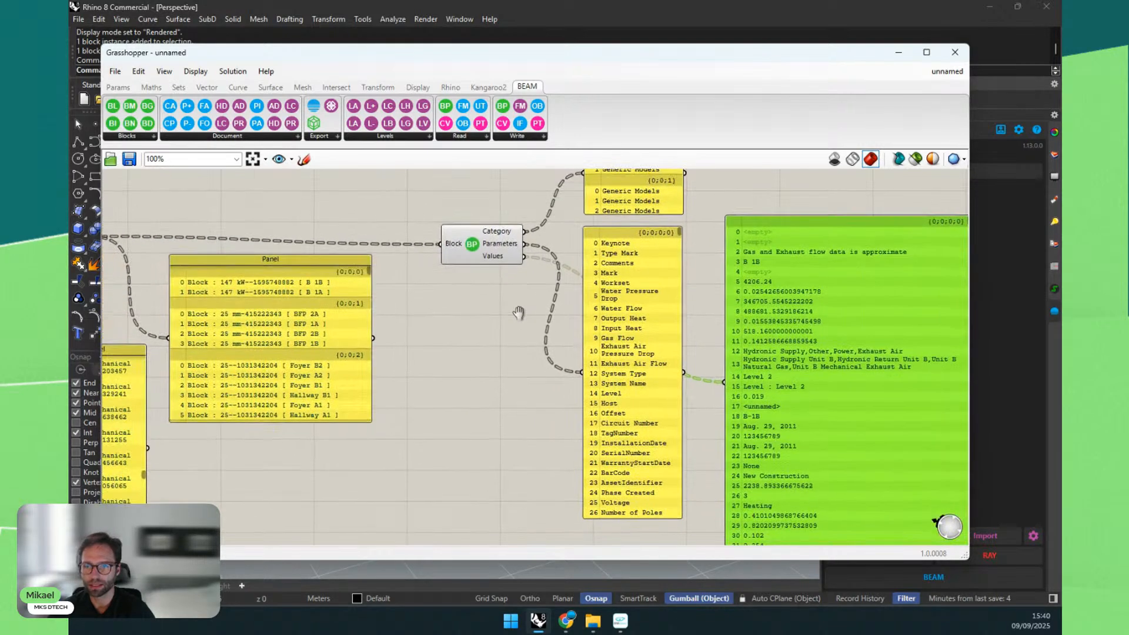
{"action": "left_click", "coordinate": [521, 137]}
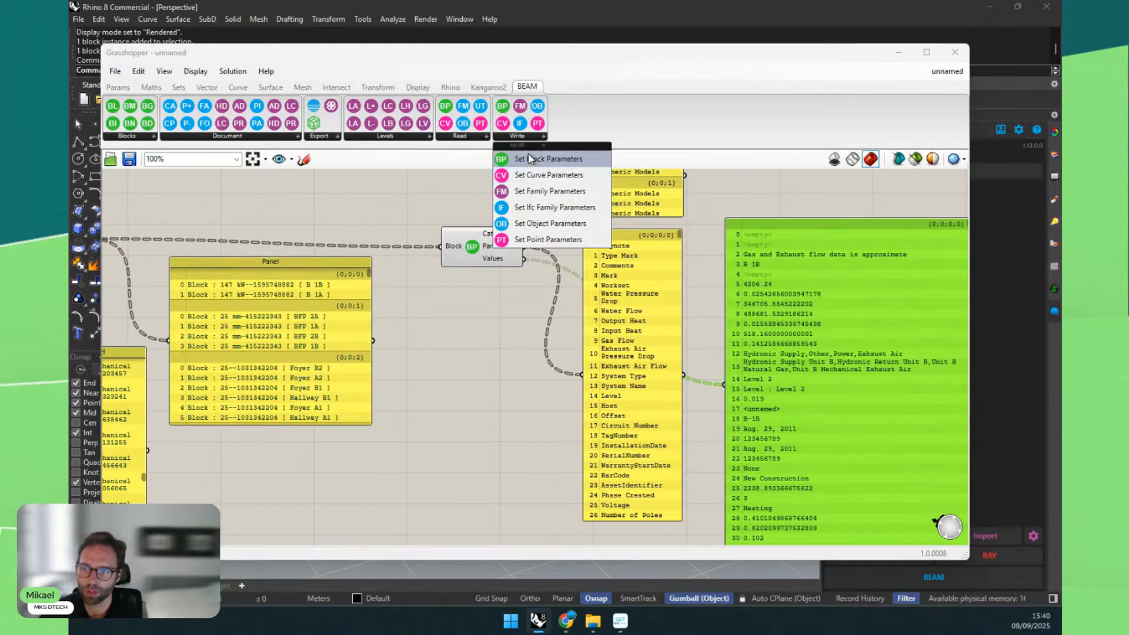
{"action": "left_click_drag", "start_coordinate": [529, 157], "coordinate": [398, 191]}
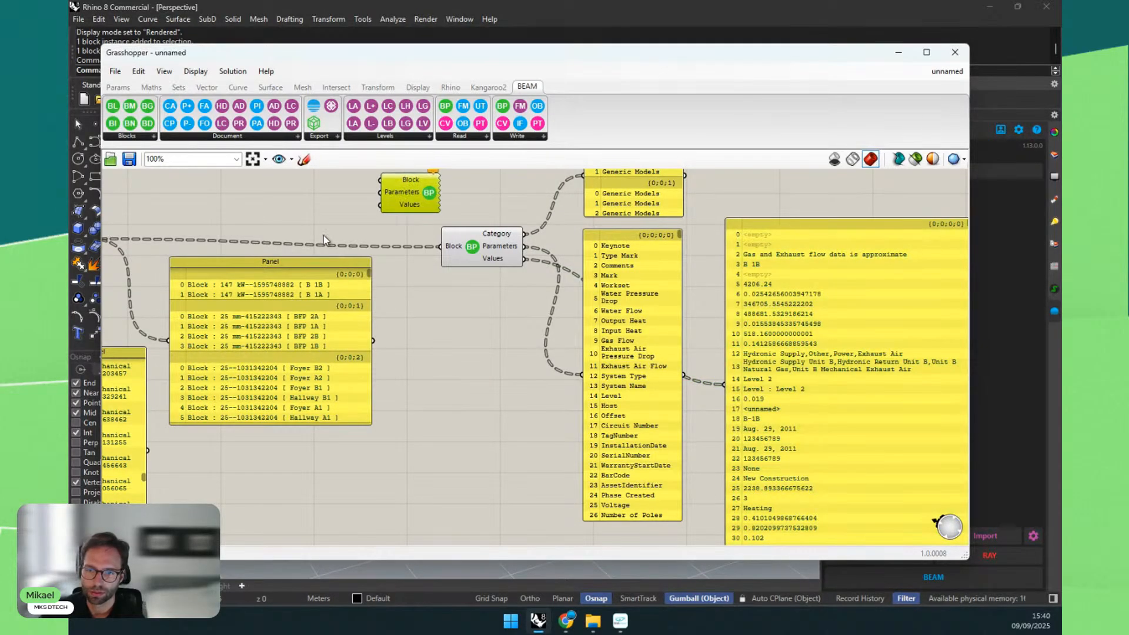
{"action": "right_click_drag", "start_coordinate": [323, 235], "coordinate": [489, 312]}
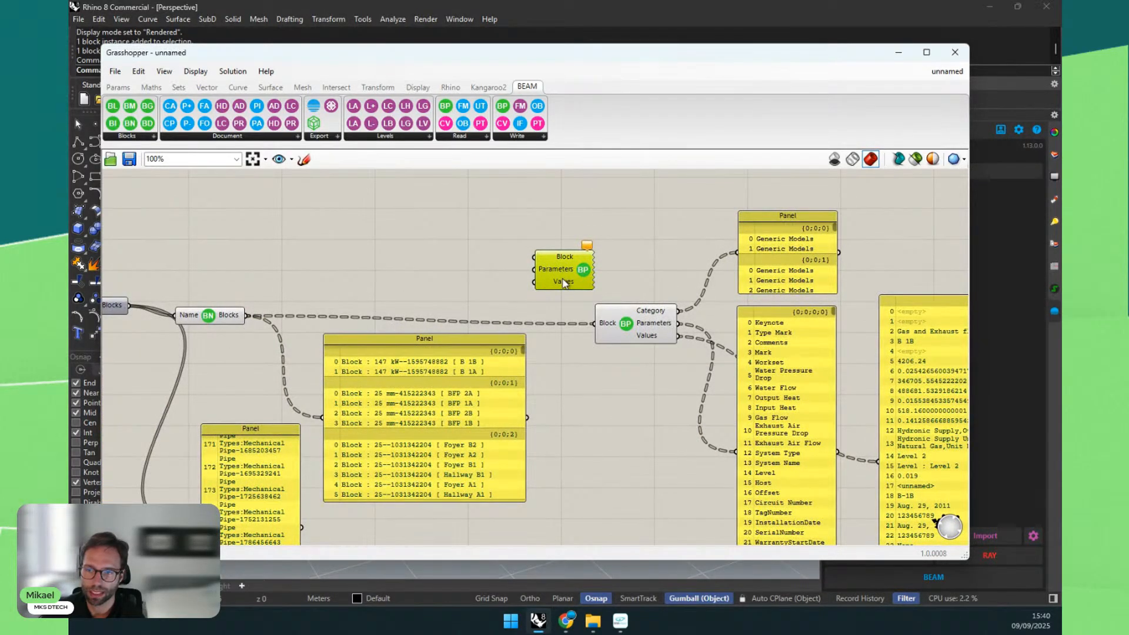
{"action": "right_click_drag", "start_coordinate": [572, 316], "coordinate": [308, 263]}
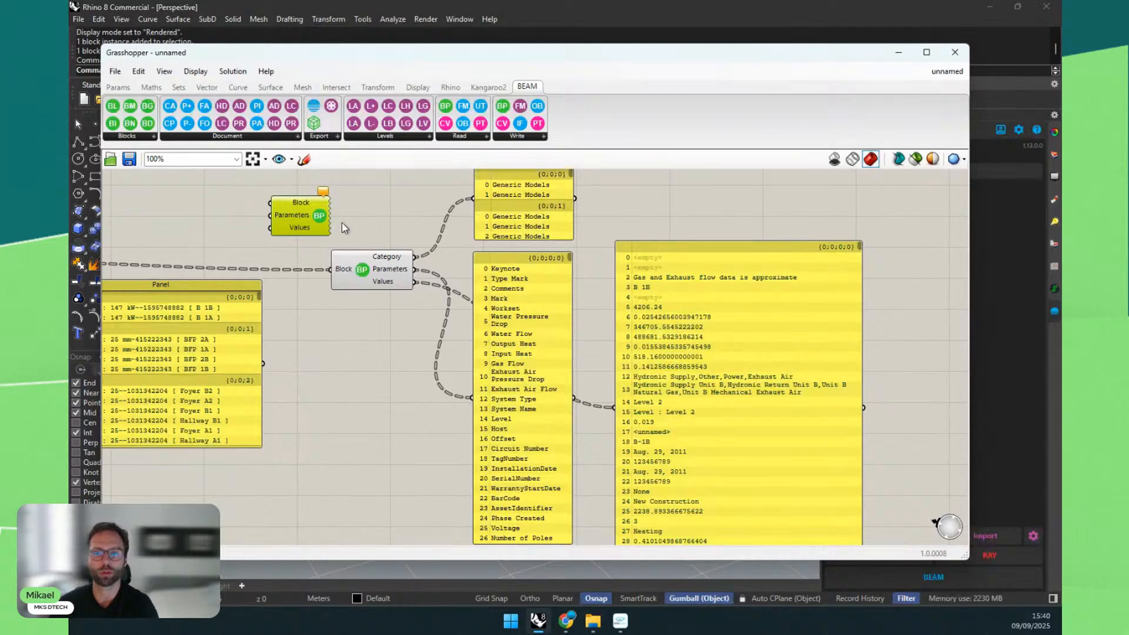
Step: Place the LV levels component on the empty canvas below the found-blocks panel
{"action": "left_click", "coordinate": [385, 136]}
{"action": "left_click_drag", "start_coordinate": [406, 294], "coordinate": [464, 229]}
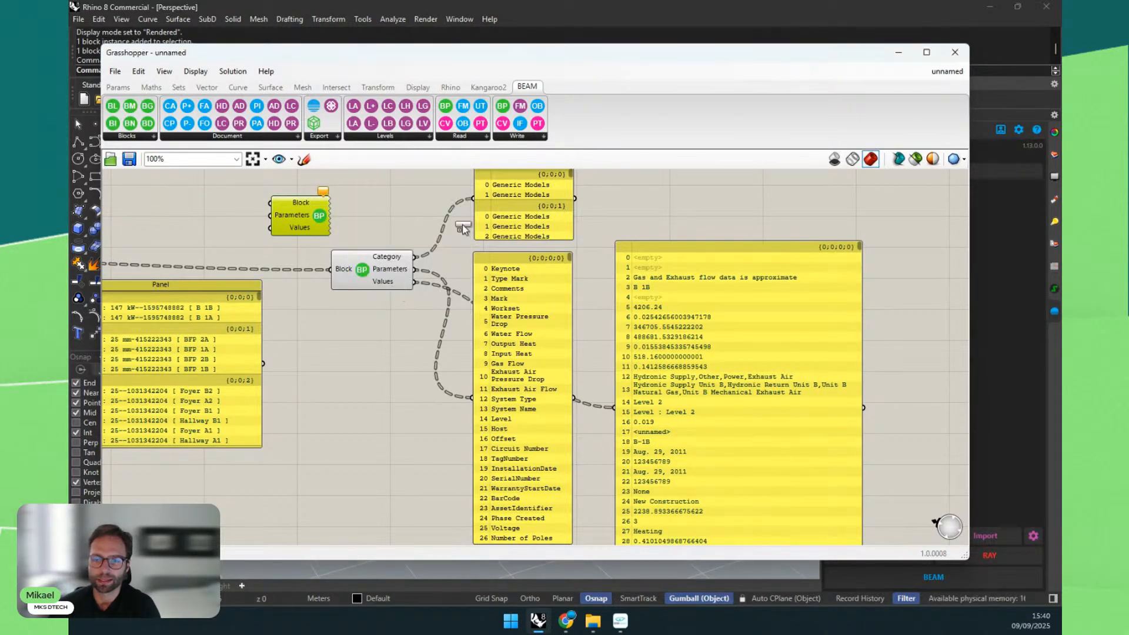
{"action": "scroll", "coordinate": [395, 354], "scroll_direction": "down", "scroll_amount": 2}
{"action": "scroll", "coordinate": [250, 451], "scroll_direction": "up", "scroll_amount": 3}
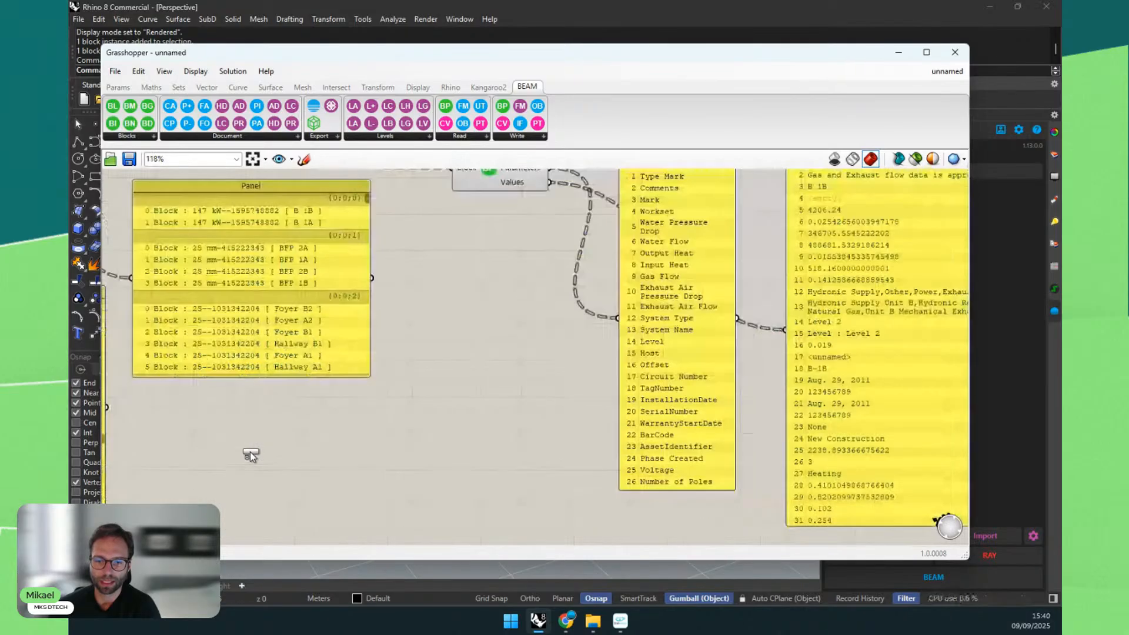
{"action": "double_click", "coordinate": [250, 452]}
{"action": "left_click", "coordinate": [287, 429]}
Step: Add a panel beside the LV component and wire the Levels output into it
{"action": "double_click", "coordinate": [401, 442]}
{"action": "type", "text": "/"}
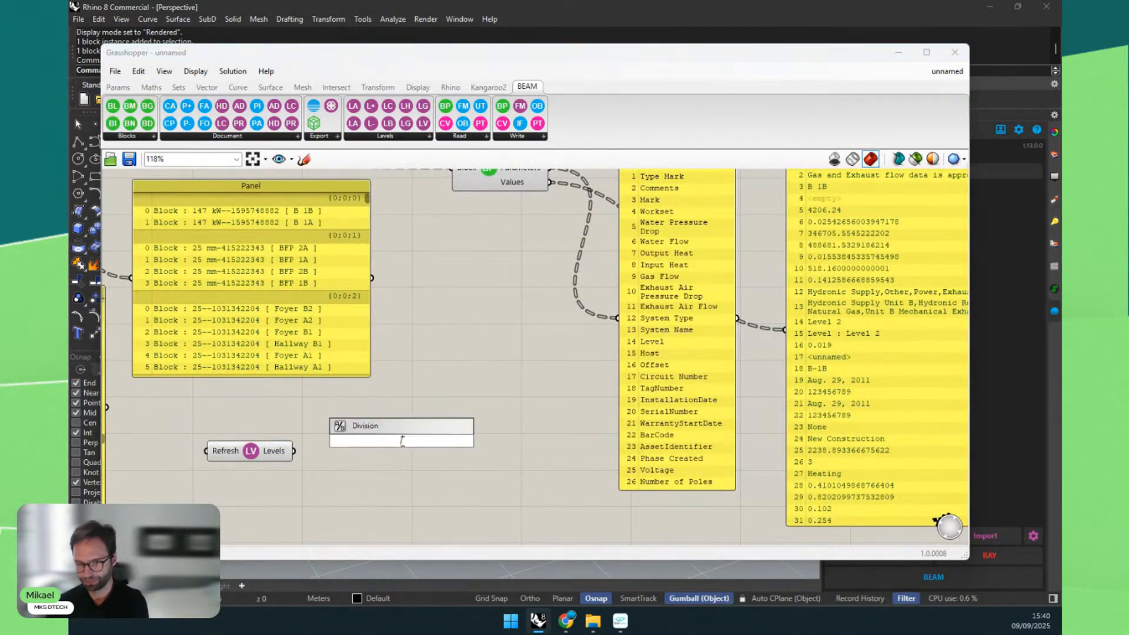
{"action": "type", "text": "/"}
{"action": "key", "text": "Return"}
{"action": "left_click_drag", "start_coordinate": [295, 451], "coordinate": [343, 442]}
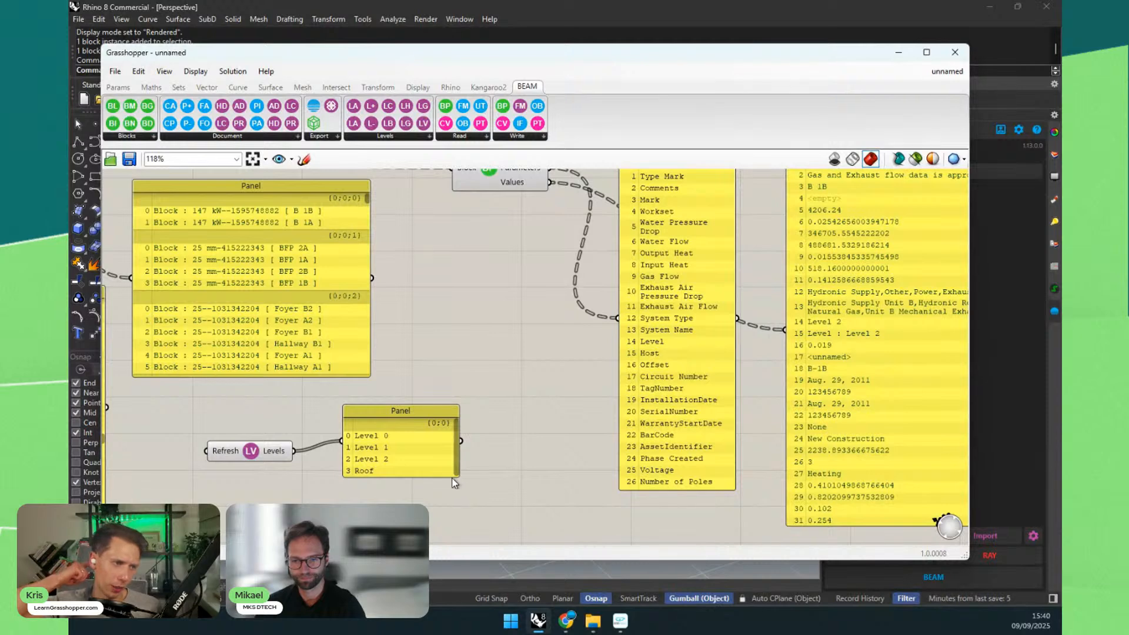
{"action": "scroll", "coordinate": [560, 341], "scroll_direction": "down", "scroll_amount": 3}
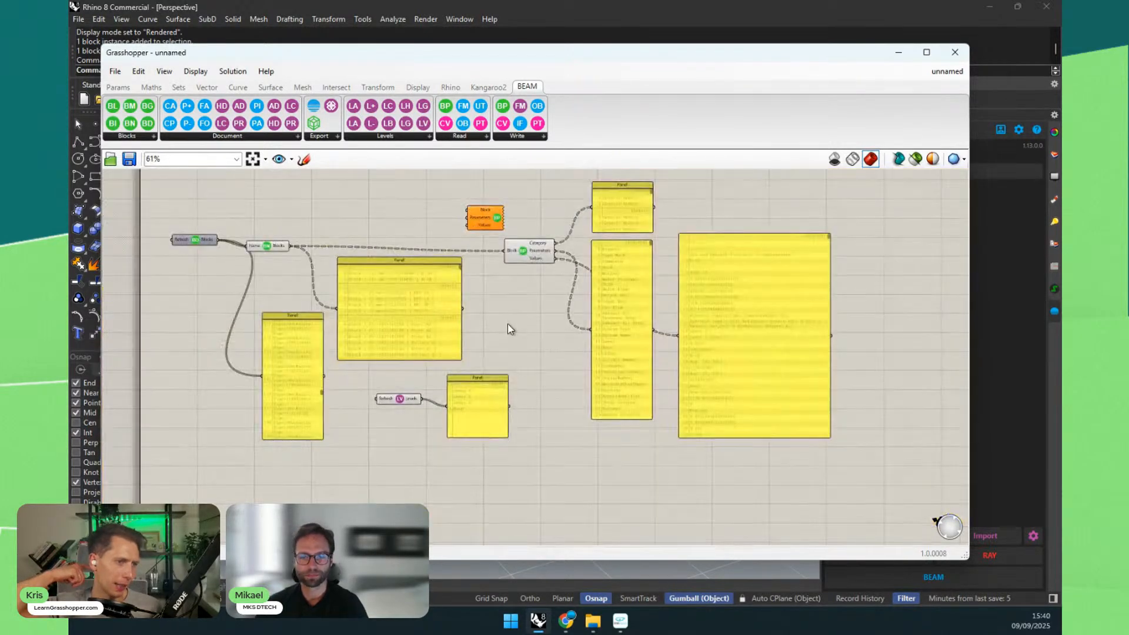
Step: Move the BD component up and the BN component down to free space between them
{"action": "scroll", "coordinate": [301, 264], "scroll_direction": "up", "scroll_amount": 3}
{"action": "left_click_drag", "start_coordinate": [211, 312], "coordinate": [226, 240]}
{"action": "left_click", "coordinate": [343, 220]}
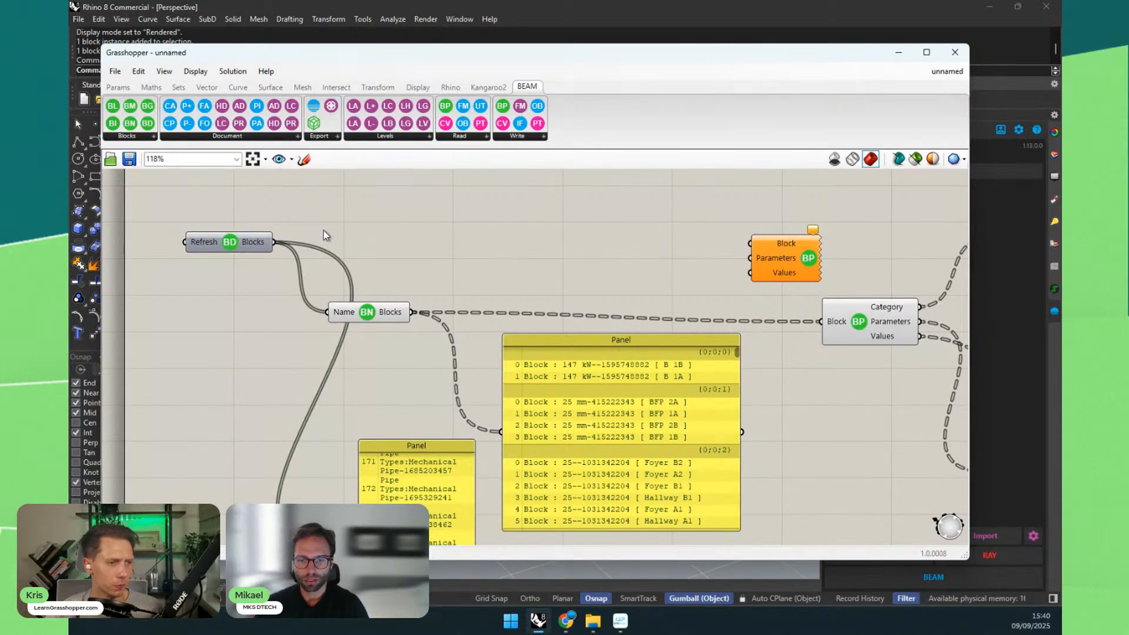
{"action": "left_click_drag", "start_coordinate": [370, 317], "coordinate": [386, 370]}
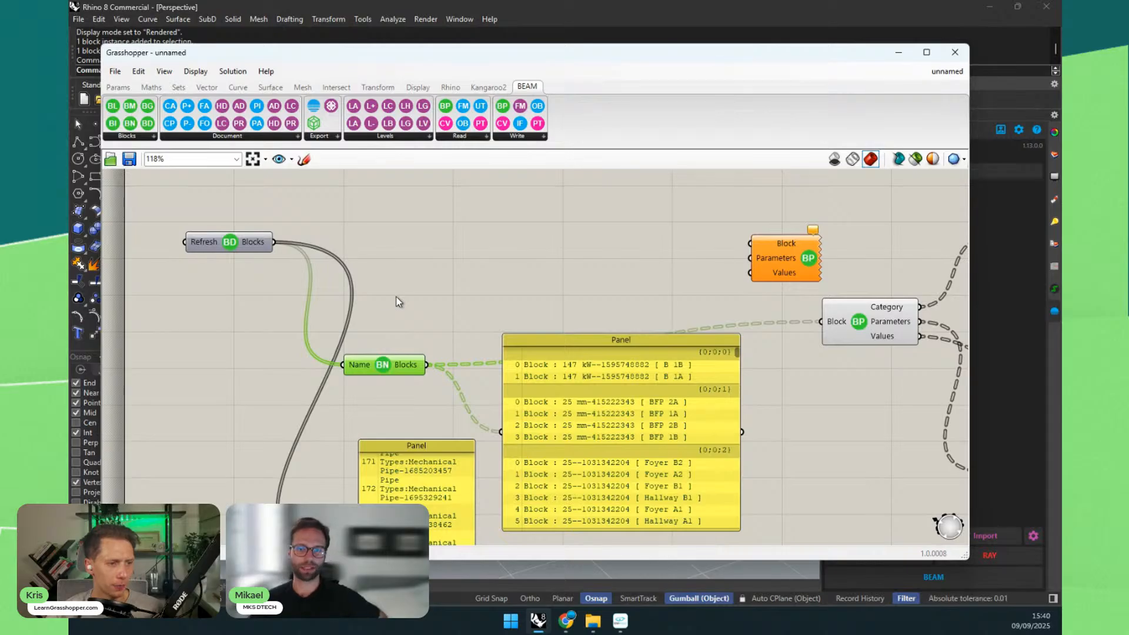
Step: Place a Get Block Geometry component above BN and try wiring BD's Blocks output to its Name input
{"action": "left_click", "coordinate": [140, 137]}
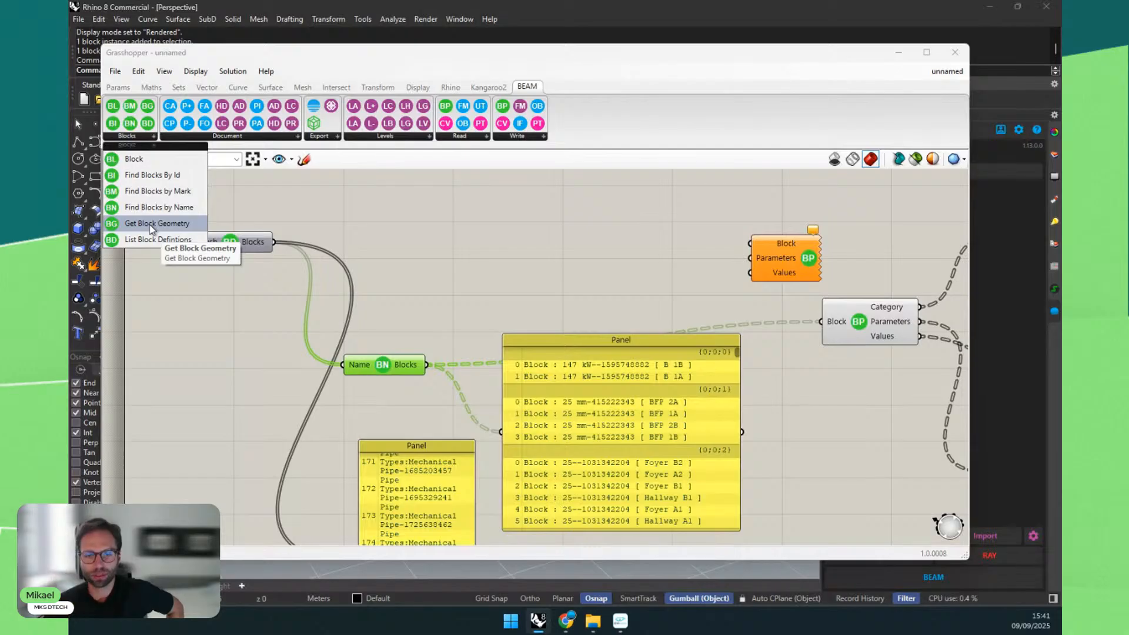
{"action": "left_click_drag", "start_coordinate": [151, 229], "coordinate": [397, 229]}
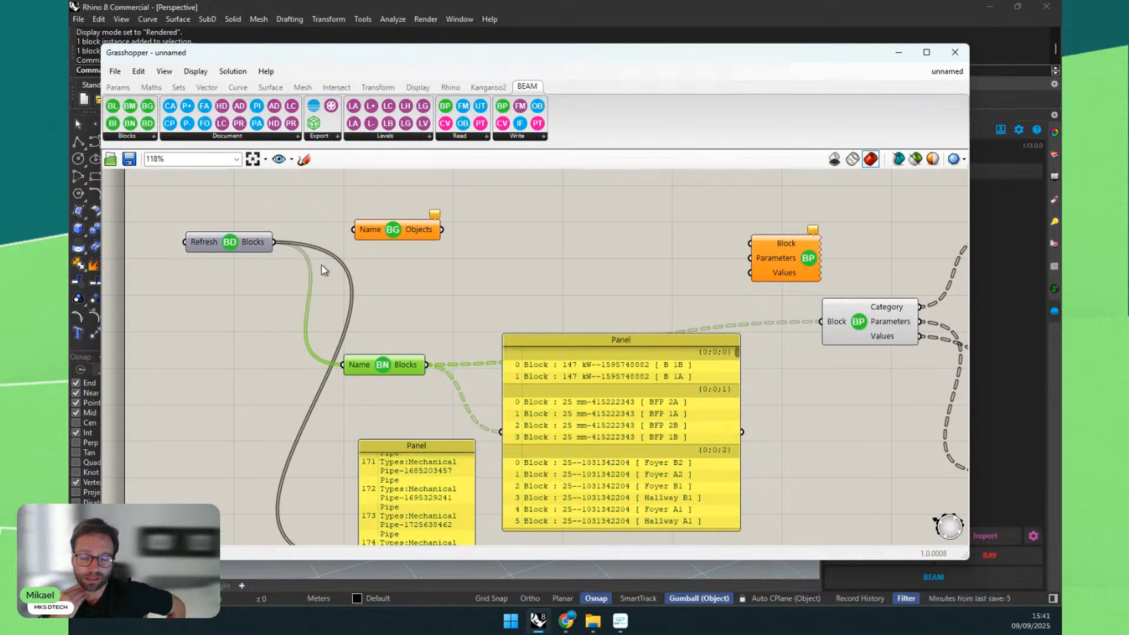
{"action": "left_click_drag", "start_coordinate": [277, 242], "coordinate": [375, 230]}
{"action": "left_click_drag", "start_coordinate": [275, 242], "coordinate": [324, 236]}
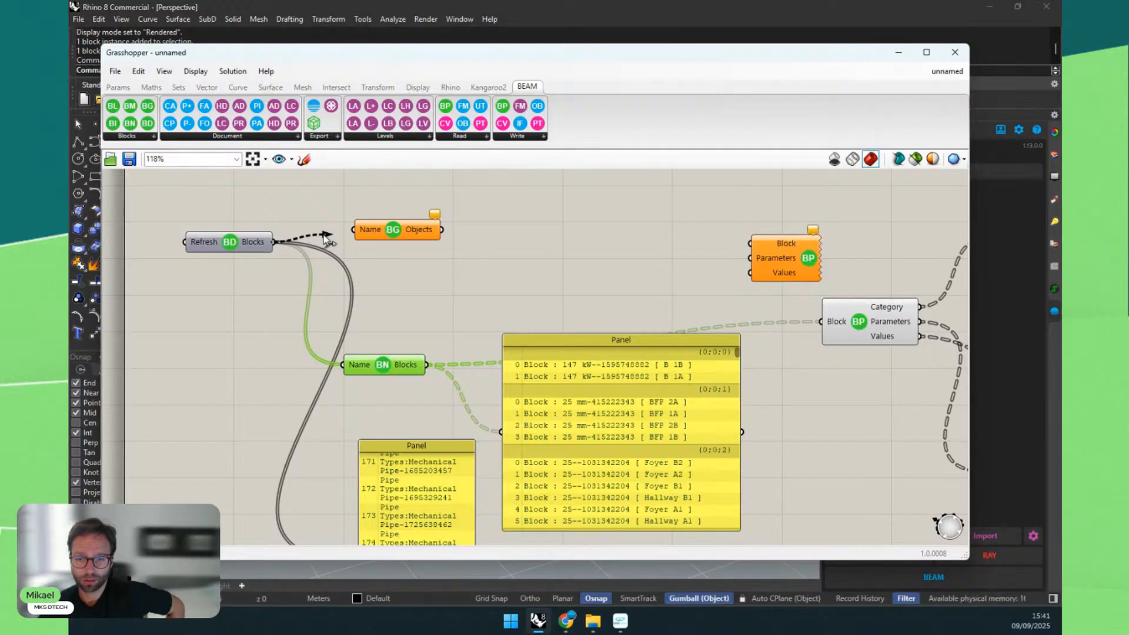
Step: Uncover the Rhino viewport, select the small radiator block, and try copying its family name from the BEAM properties
{"action": "left_click_drag", "start_coordinate": [356, 56], "coordinate": [697, 55]}
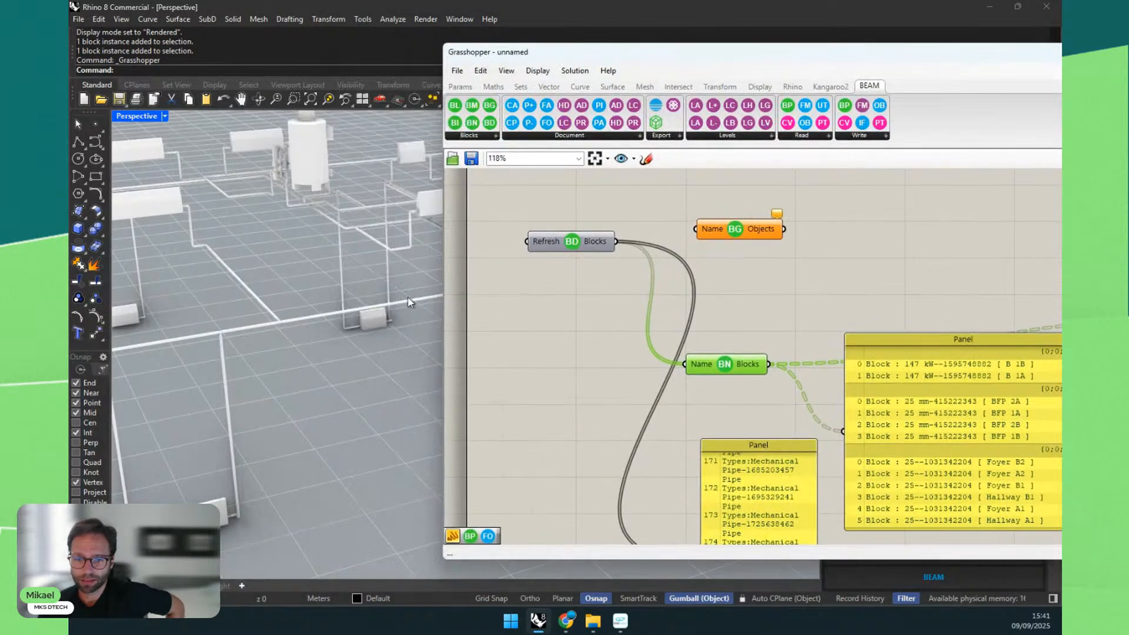
{"action": "left_click", "coordinate": [386, 318]}
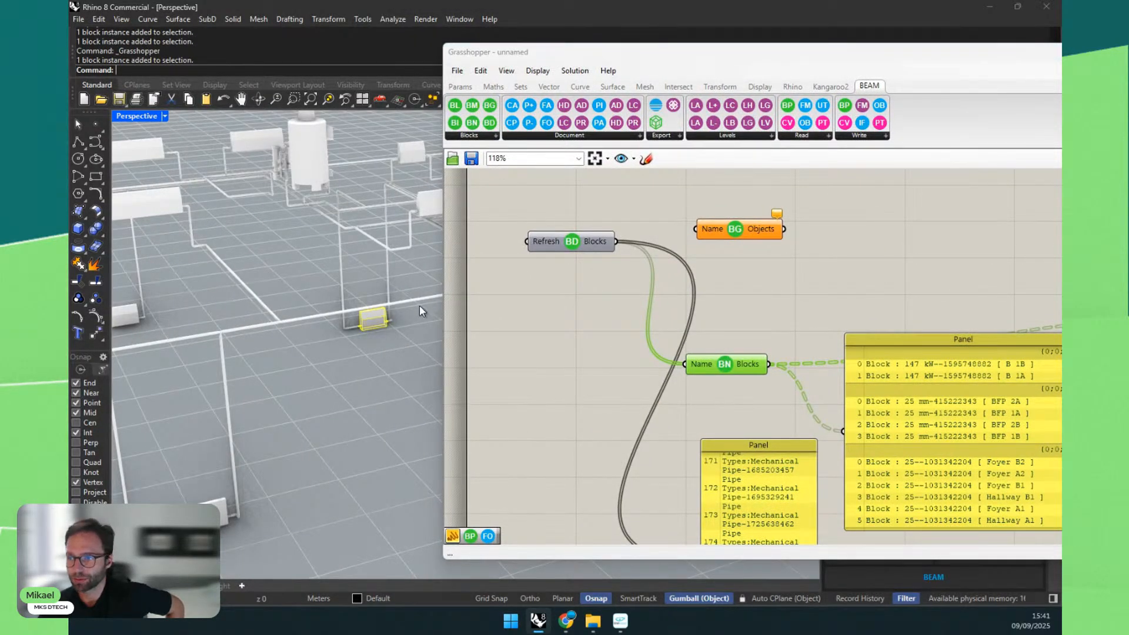
{"action": "left_click_drag", "start_coordinate": [697, 51], "coordinate": [485, 299]}
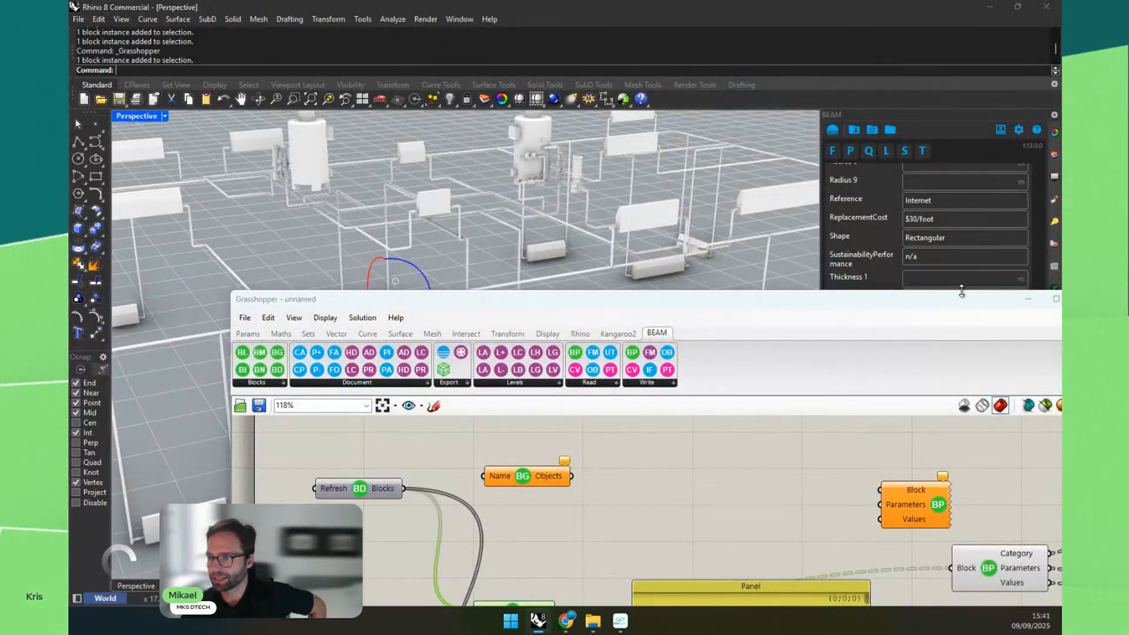
{"action": "left_click_drag", "start_coordinate": [961, 292], "coordinate": [858, 416]}
{"action": "left_click_drag", "start_coordinate": [1034, 514], "coordinate": [1040, 154]}
{"action": "left_click", "coordinate": [956, 248]}
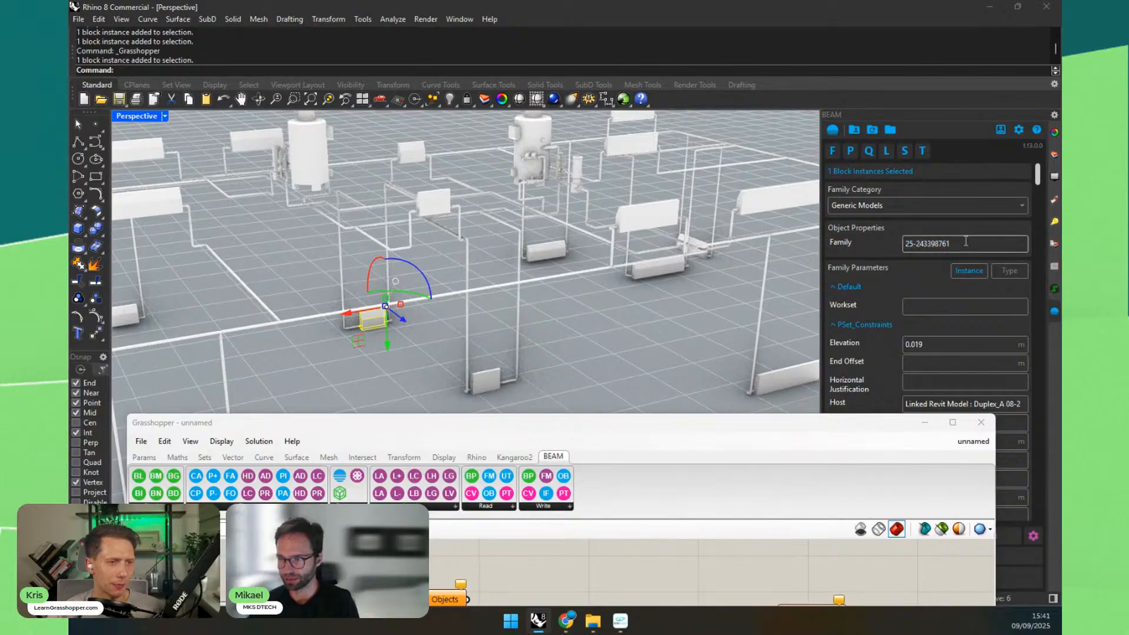
{"action": "key", "text": "ctrl+c"}
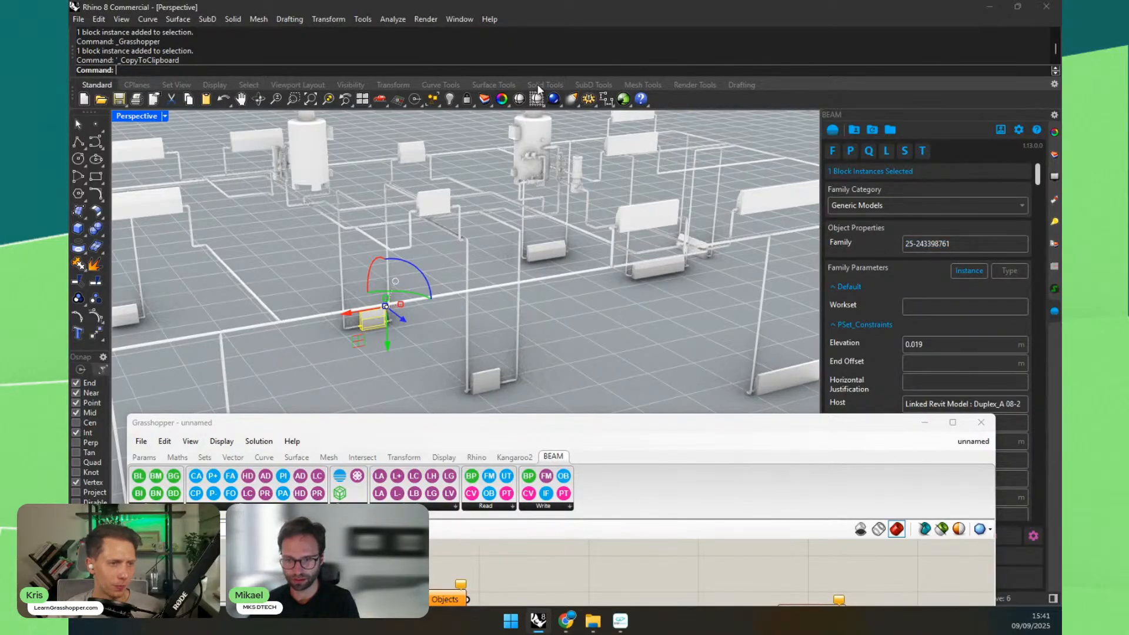
{"action": "left_click_drag", "start_coordinate": [538, 88], "coordinate": [504, 130]}
{"action": "double_click", "coordinate": [421, 273]}
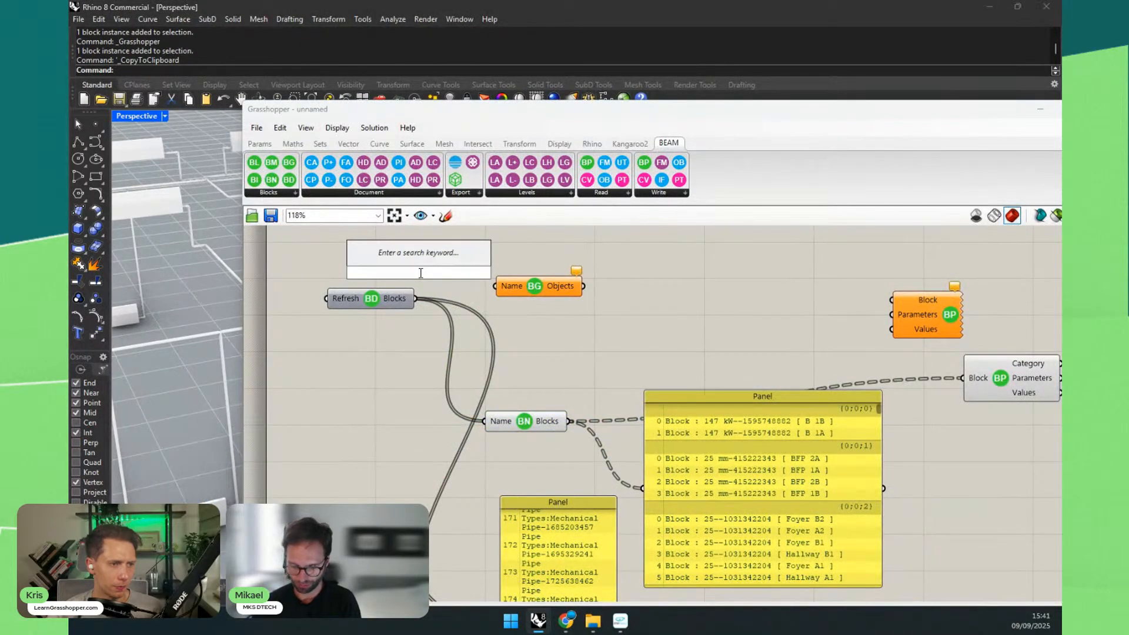
{"action": "type", "text": "//"}
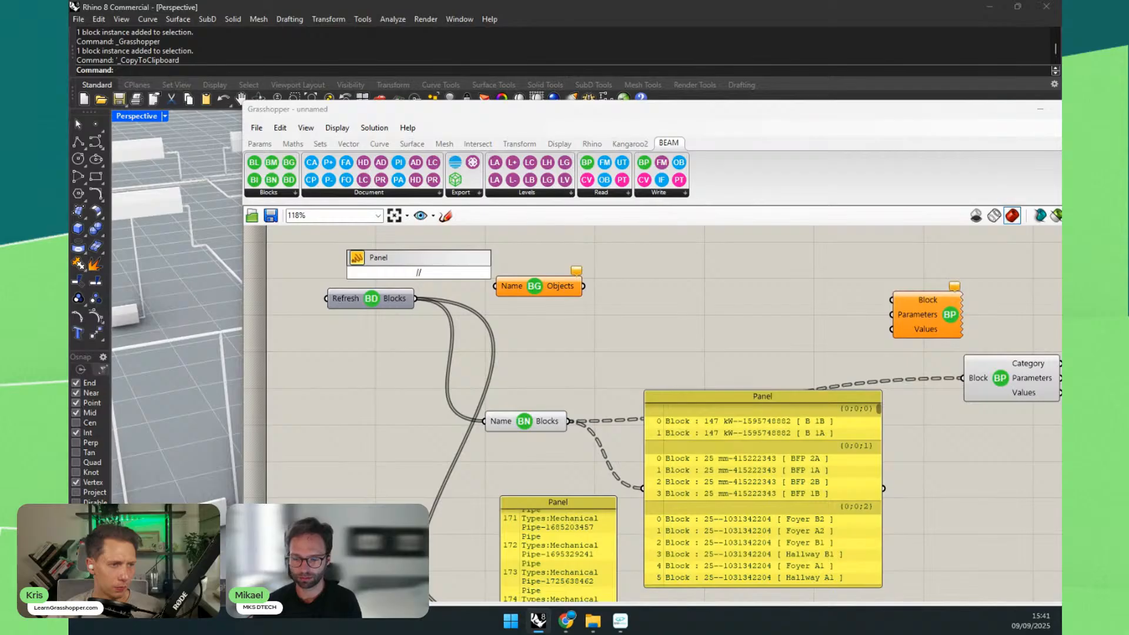
Step: Add a Cherry Picker below the BD component and connect it between BD's Blocks output and BG's Name input
{"action": "double_click", "coordinate": [380, 362]}
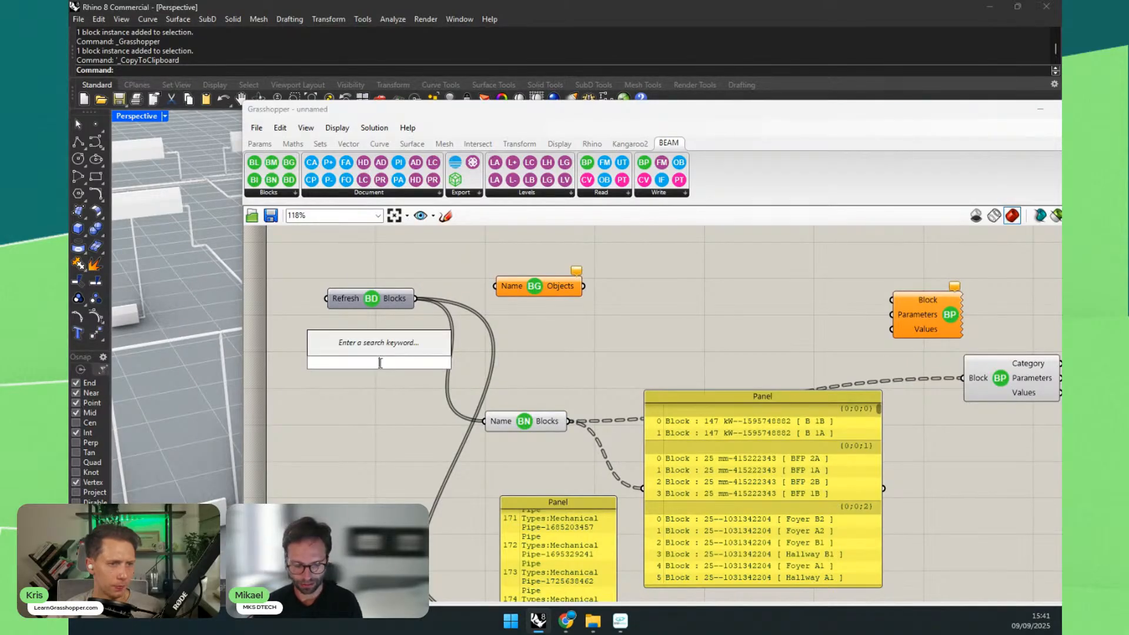
{"action": "type", "text": "chec"}
{"action": "key", "text": "BackSpace"}
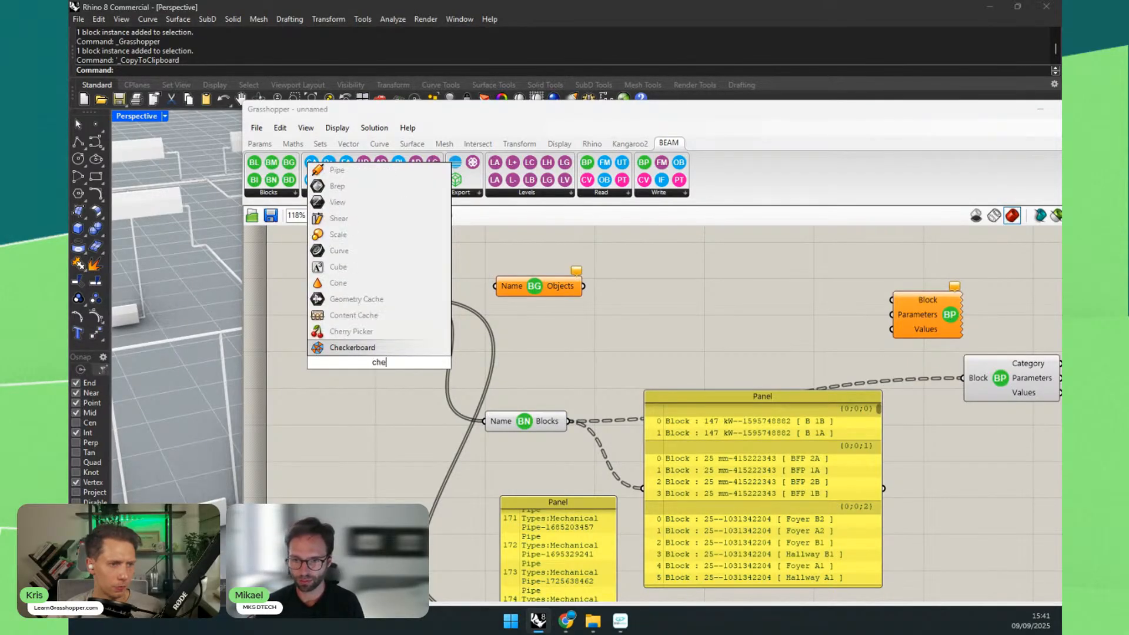
{"action": "key", "text": "Up"}
{"action": "key", "text": "Return"}
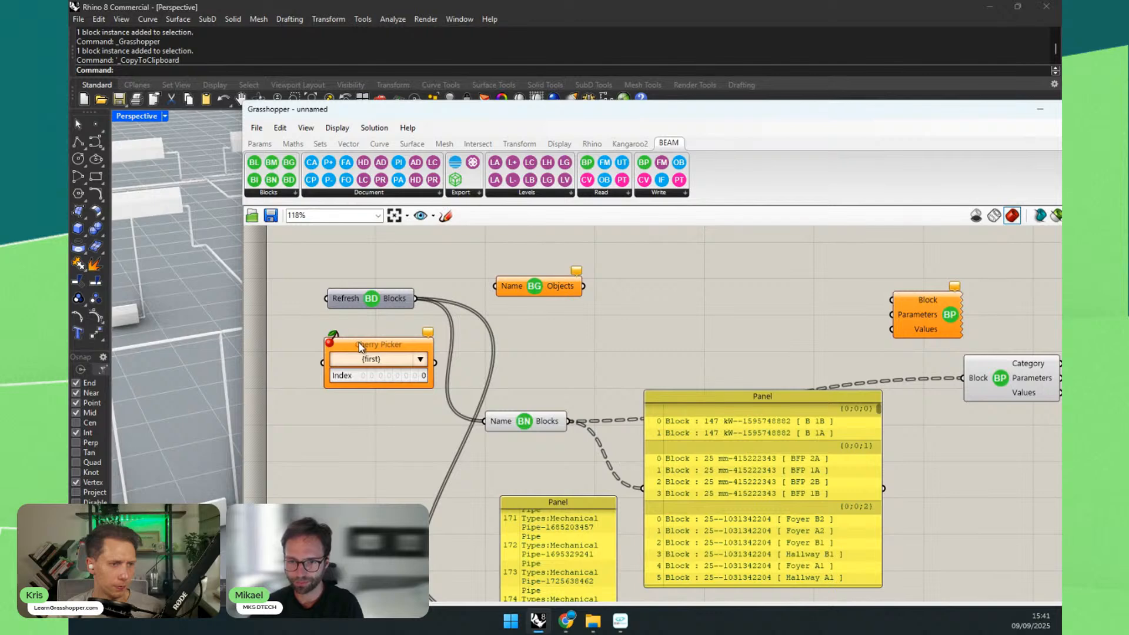
{"action": "left_click_drag", "start_coordinate": [416, 298], "coordinate": [325, 363]}
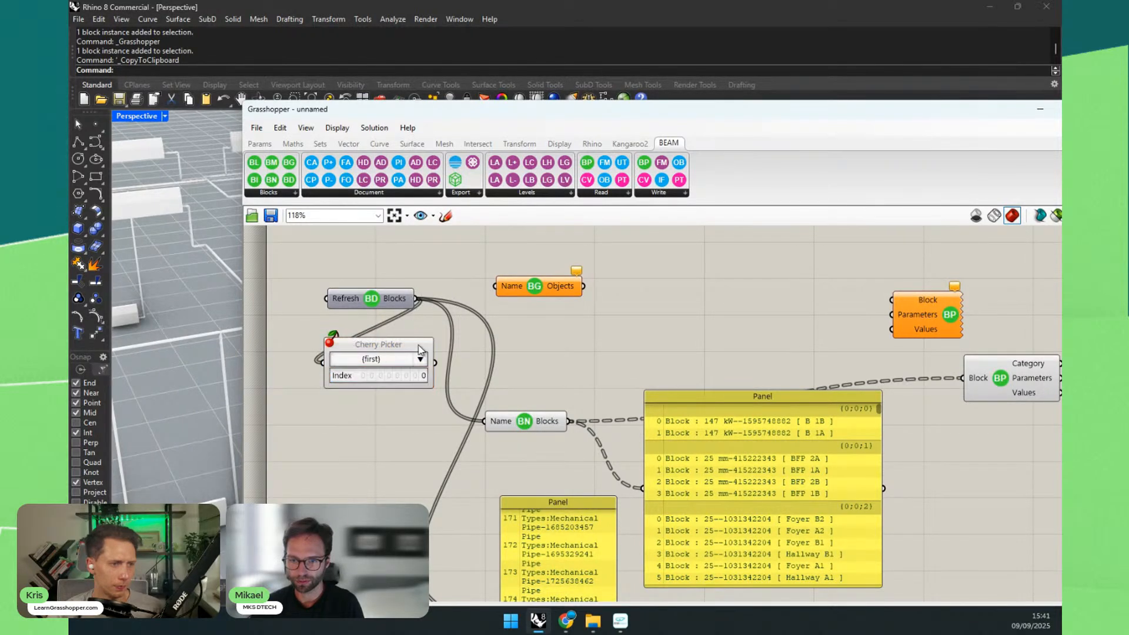
{"action": "left_click_drag", "start_coordinate": [435, 363], "coordinate": [668, 273]}
Step: Add a panel wired to the BG component's Objects output and enlarge it
{"action": "double_click", "coordinate": [607, 298]}
{"action": "type", "text": "//"}
{"action": "key", "text": "Return"}
{"action": "left_click_drag", "start_coordinate": [583, 286], "coordinate": [610, 283]}
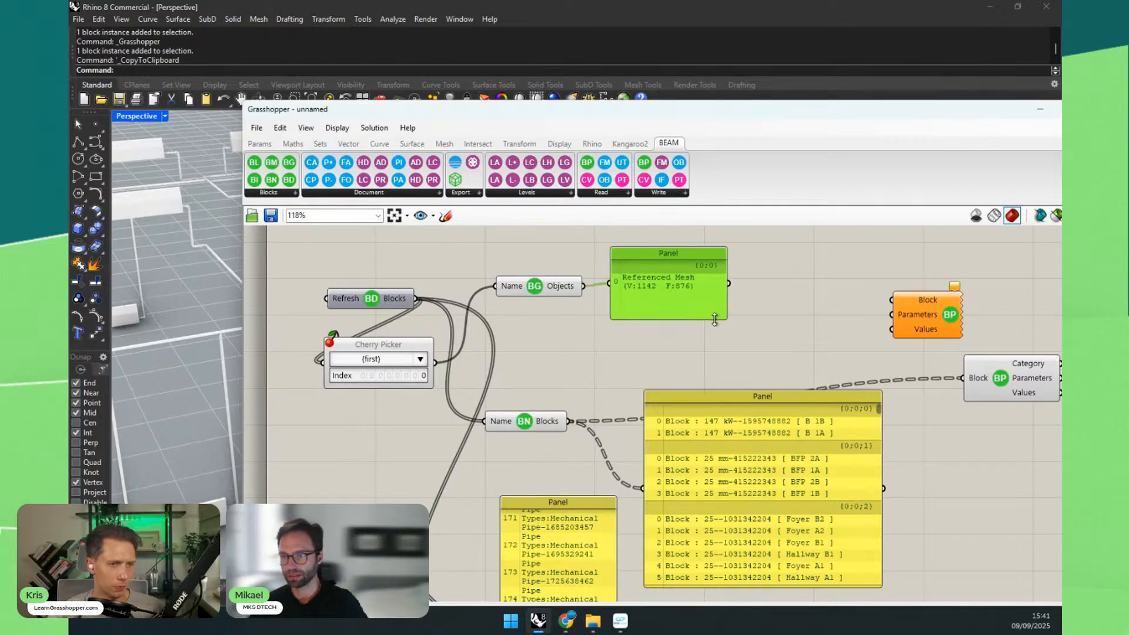
{"action": "left_click_drag", "start_coordinate": [727, 319], "coordinate": [795, 347]}
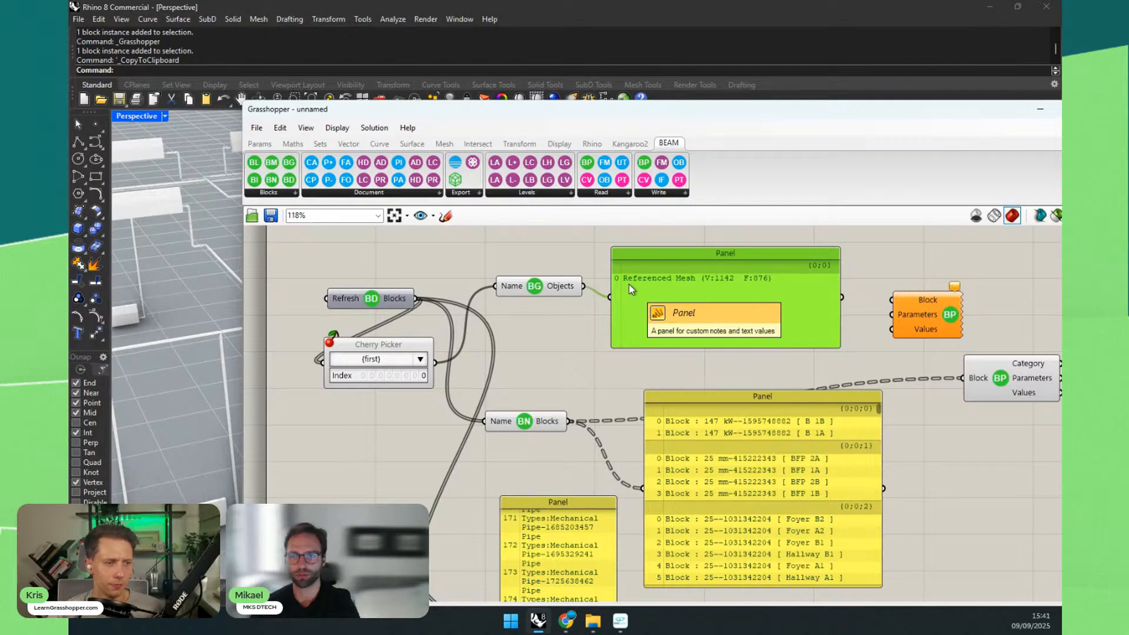
Step: Uncover the Rhino viewport and examine the previewed block geometry among the imported model's objects
{"action": "left_click_drag", "start_coordinate": [610, 115], "coordinate": [901, 271]}
{"action": "scroll", "coordinate": [381, 400], "scroll_direction": "down", "scroll_amount": 3}
{"action": "scroll", "coordinate": [239, 365], "scroll_direction": "up", "scroll_amount": 5}
{"action": "right_click_drag", "start_coordinate": [239, 364], "coordinate": [192, 340]}
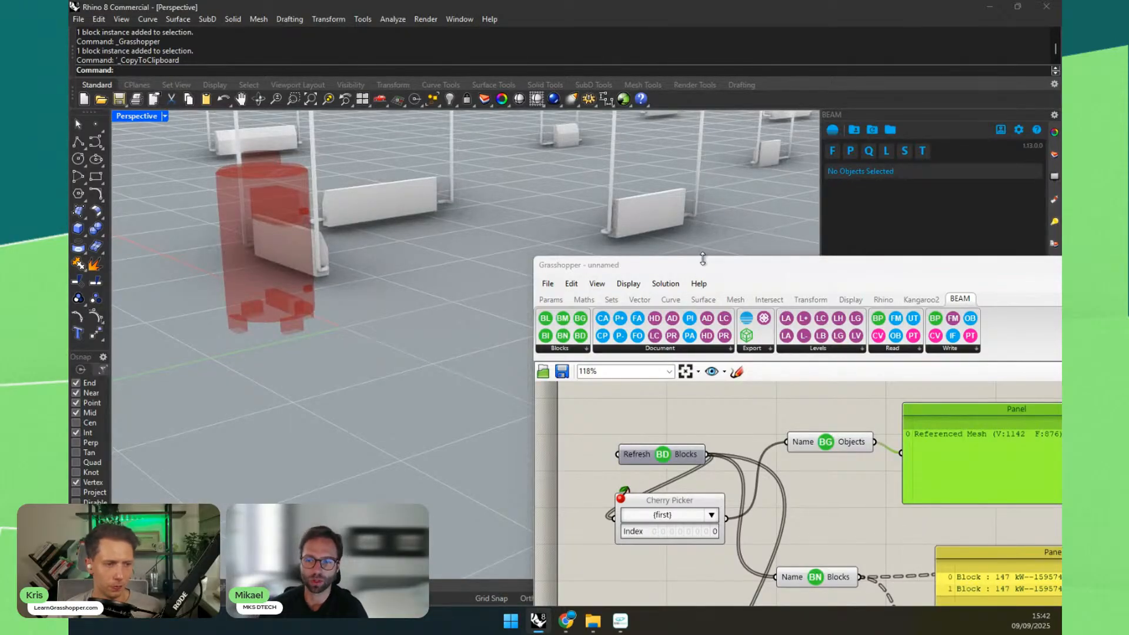
{"action": "scroll", "coordinate": [357, 281], "scroll_direction": "down", "scroll_amount": 8}
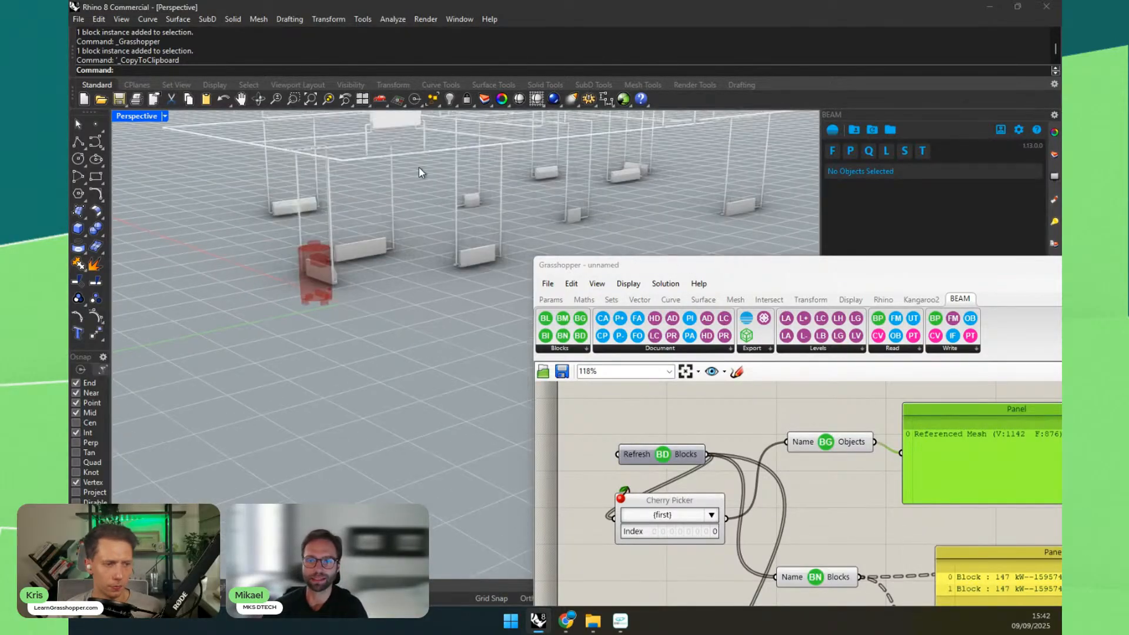
{"action": "right_click_drag", "start_coordinate": [453, 170], "coordinate": [462, 217]}
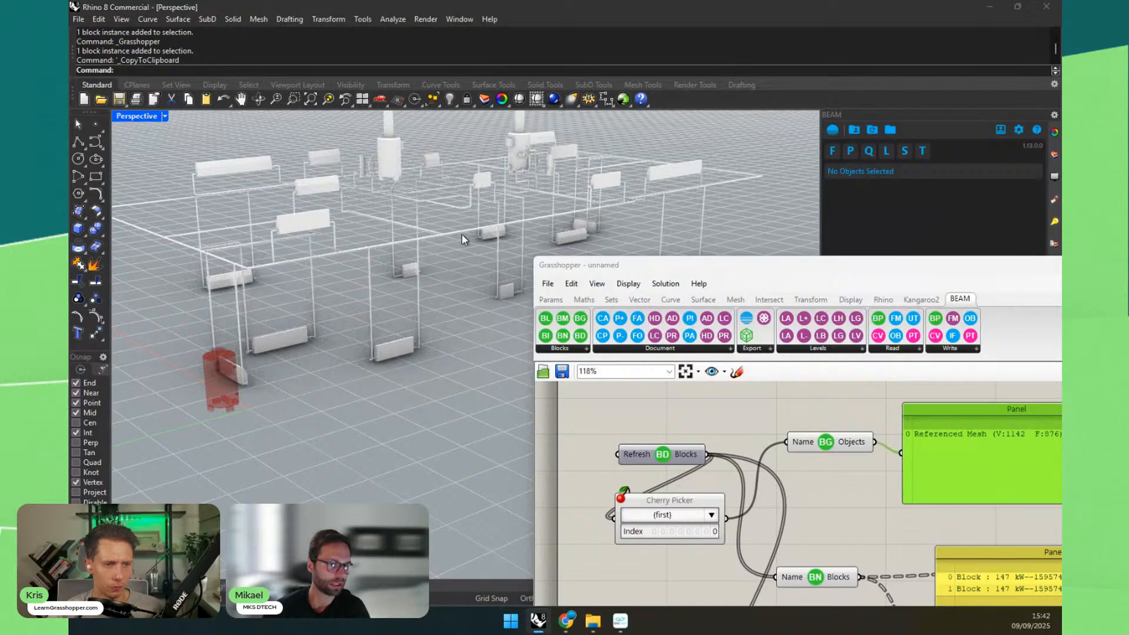
Step: Move the Grasshopper window to uncover more of the canvas, and look through Rhino's native object and model components, including Model Block Instance
{"action": "left_click_drag", "start_coordinate": [724, 266], "coordinate": [435, 50]}
{"action": "left_click_drag", "start_coordinate": [370, 231], "coordinate": [334, 215]}
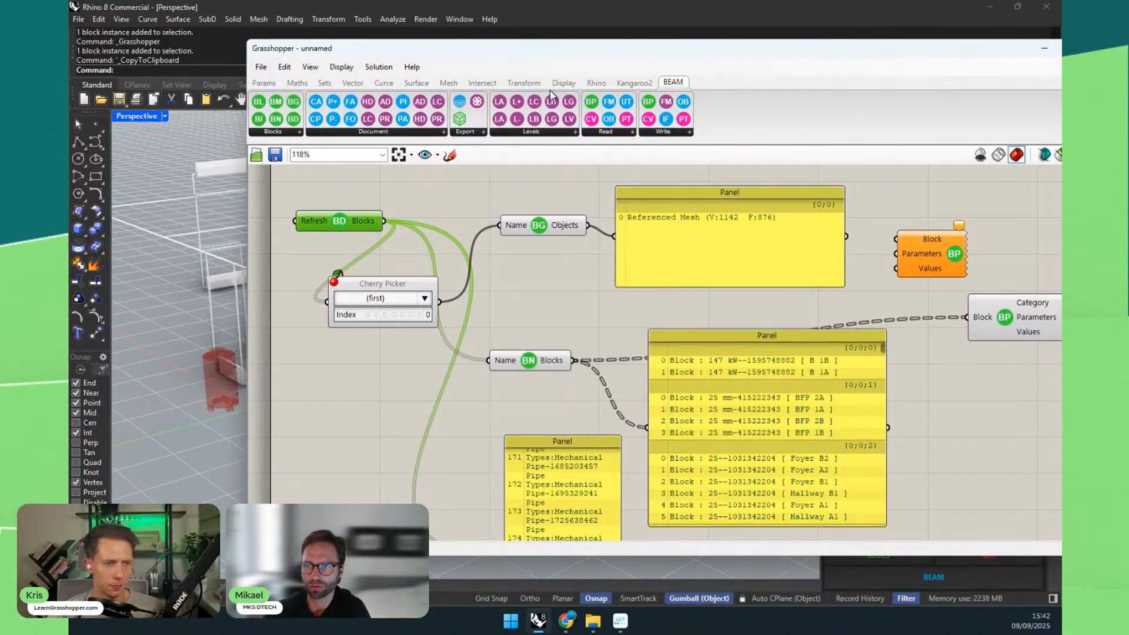
{"action": "left_click", "coordinate": [603, 88]}
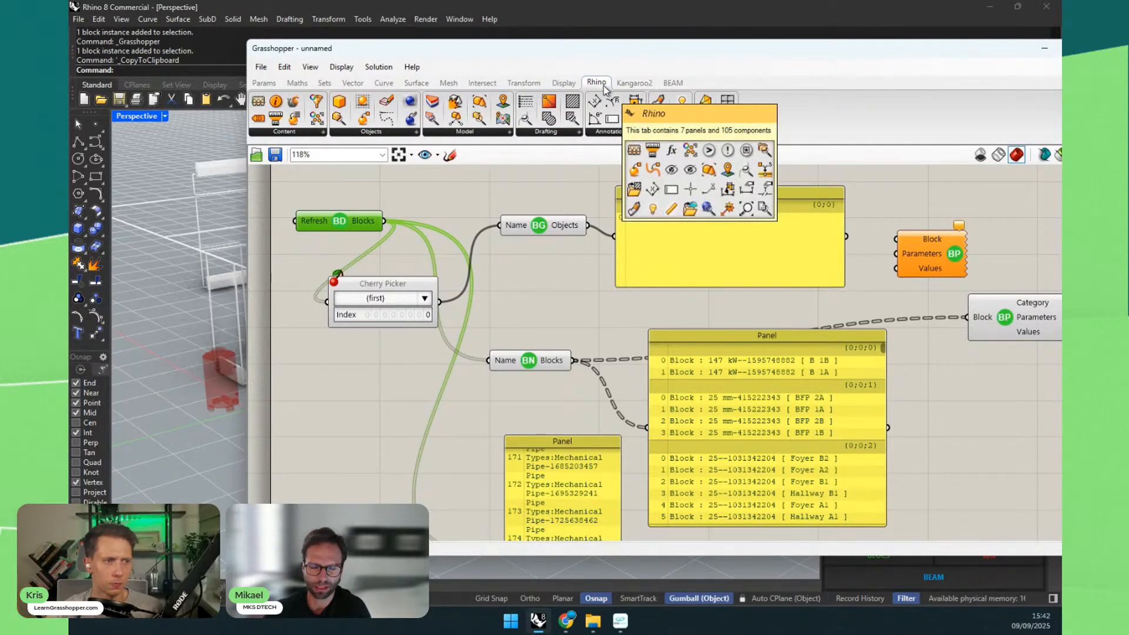
{"action": "left_click", "coordinate": [365, 131]}
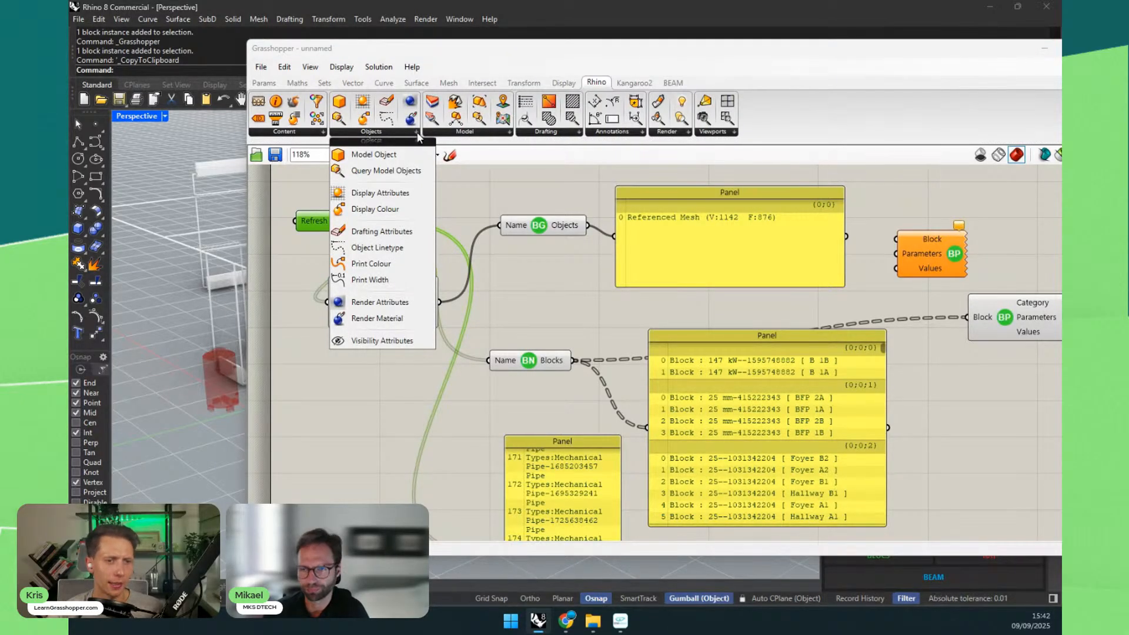
{"action": "left_click", "coordinate": [509, 184]}
{"action": "left_click", "coordinate": [264, 82]}
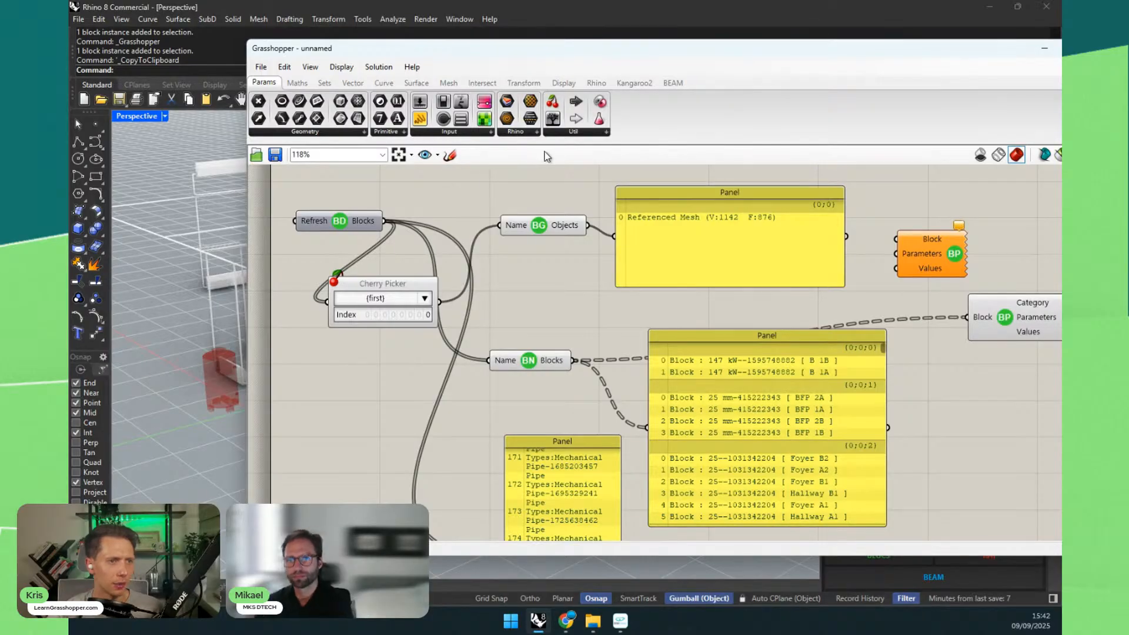
{"action": "left_click", "coordinate": [596, 83]}
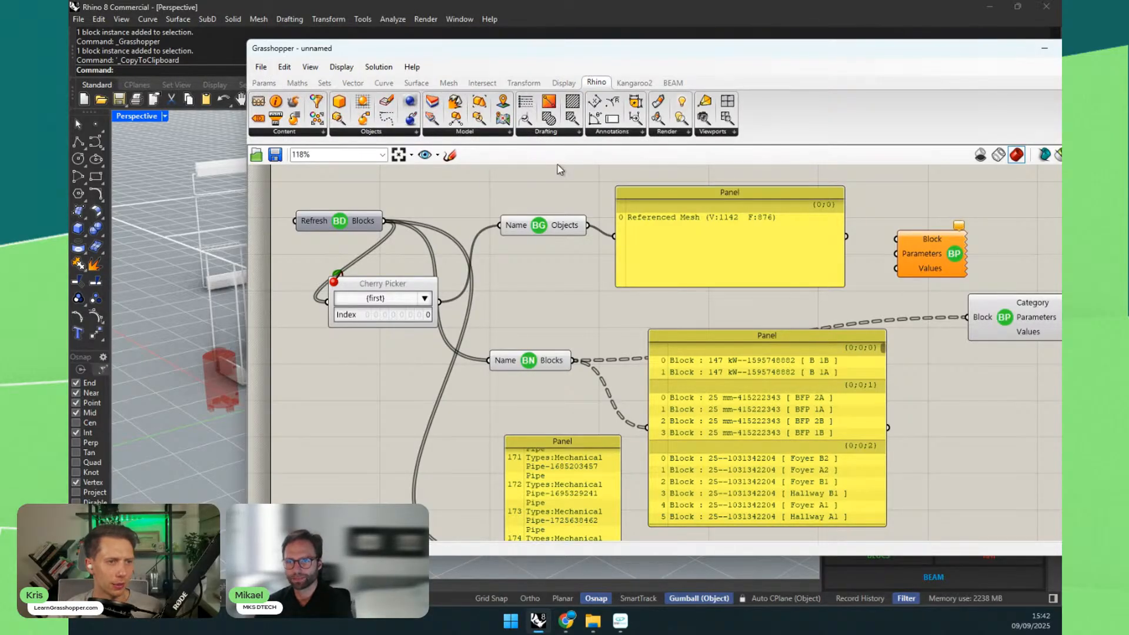
{"action": "left_click", "coordinate": [465, 132]}
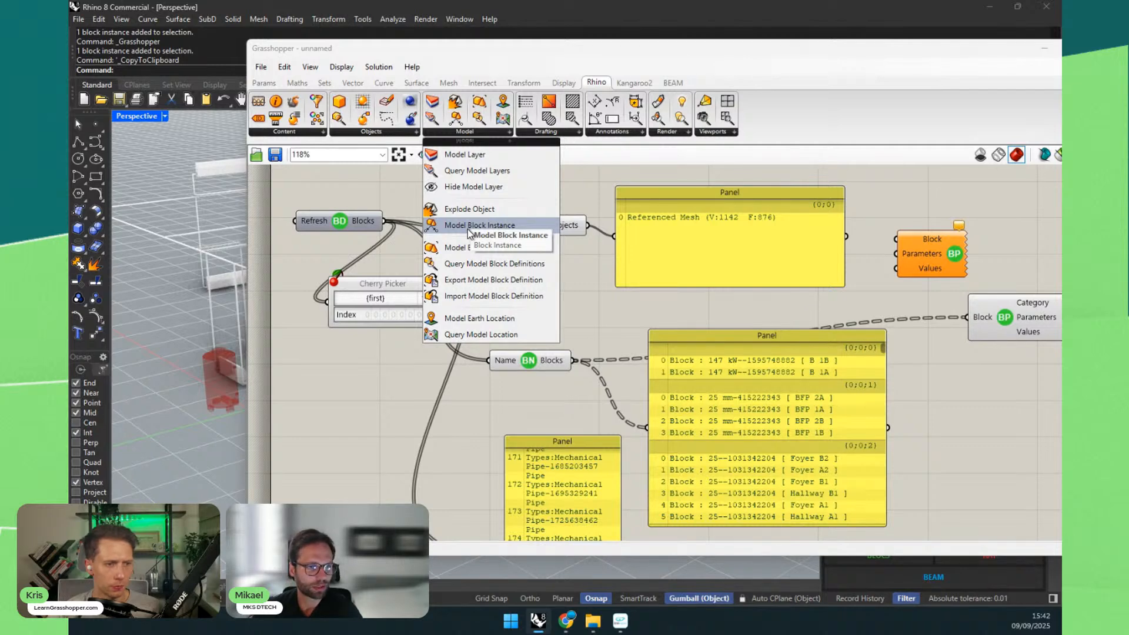
{"action": "left_click", "coordinate": [591, 197]}
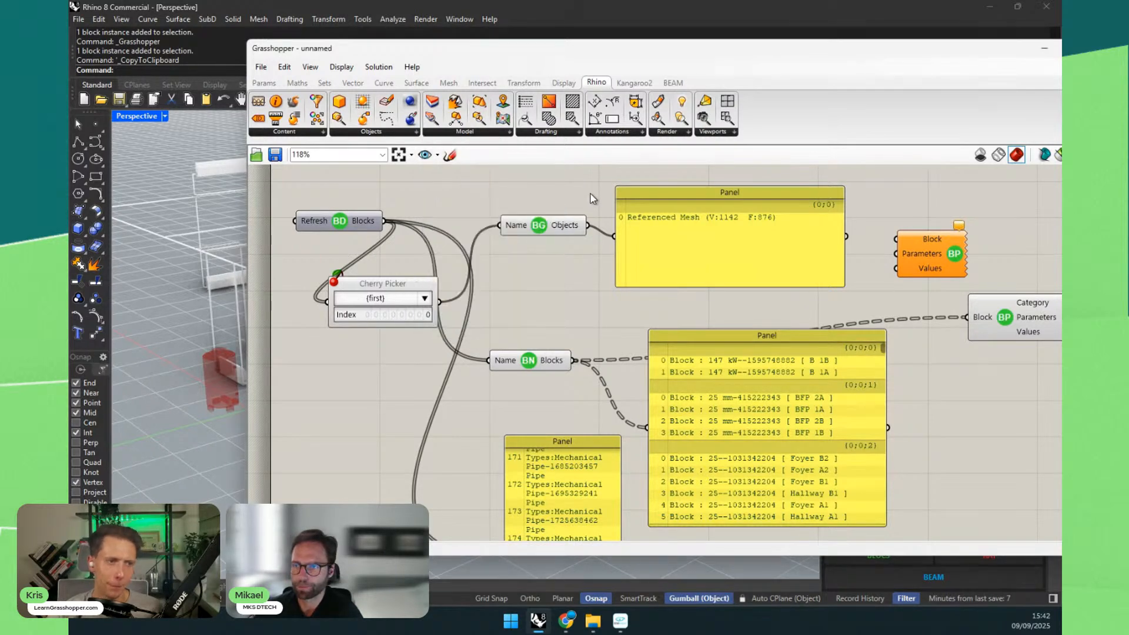
Step: Examine the parameter and value panels fed by the BP component, and review the whole definition alongside the available BEAM components
{"action": "scroll", "coordinate": [462, 213], "scroll_direction": "down", "scroll_amount": 6}
{"action": "scroll", "coordinate": [504, 212], "scroll_direction": "up", "scroll_amount": 2}
{"action": "scroll", "coordinate": [976, 345], "scroll_direction": "up", "scroll_amount": 5}
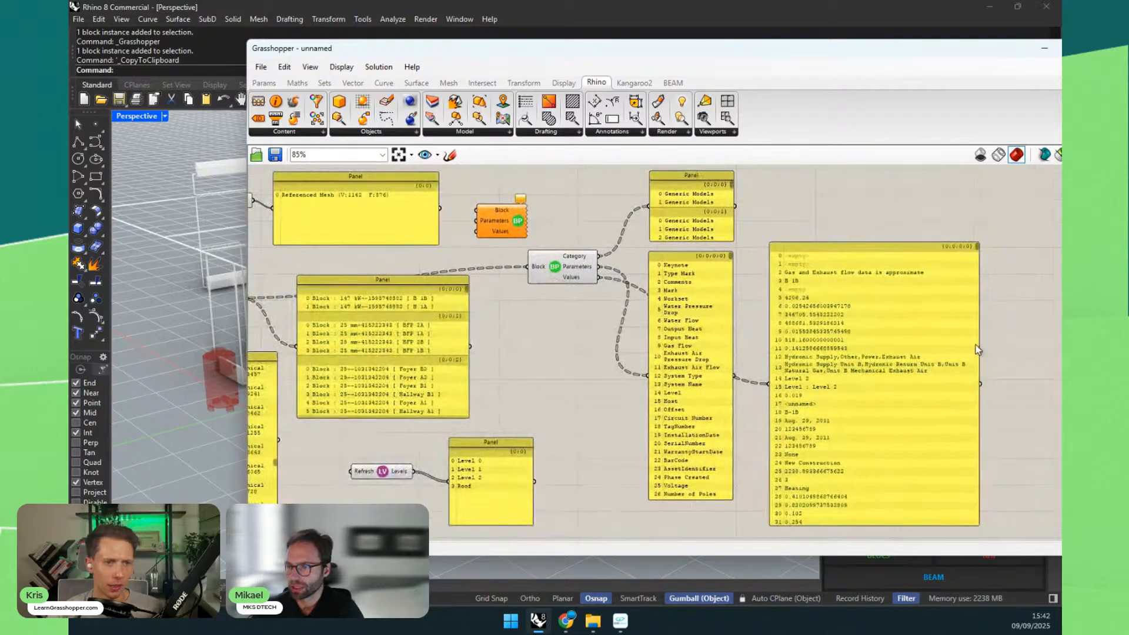
{"action": "right_click_drag", "start_coordinate": [625, 260], "coordinate": [650, 261]}
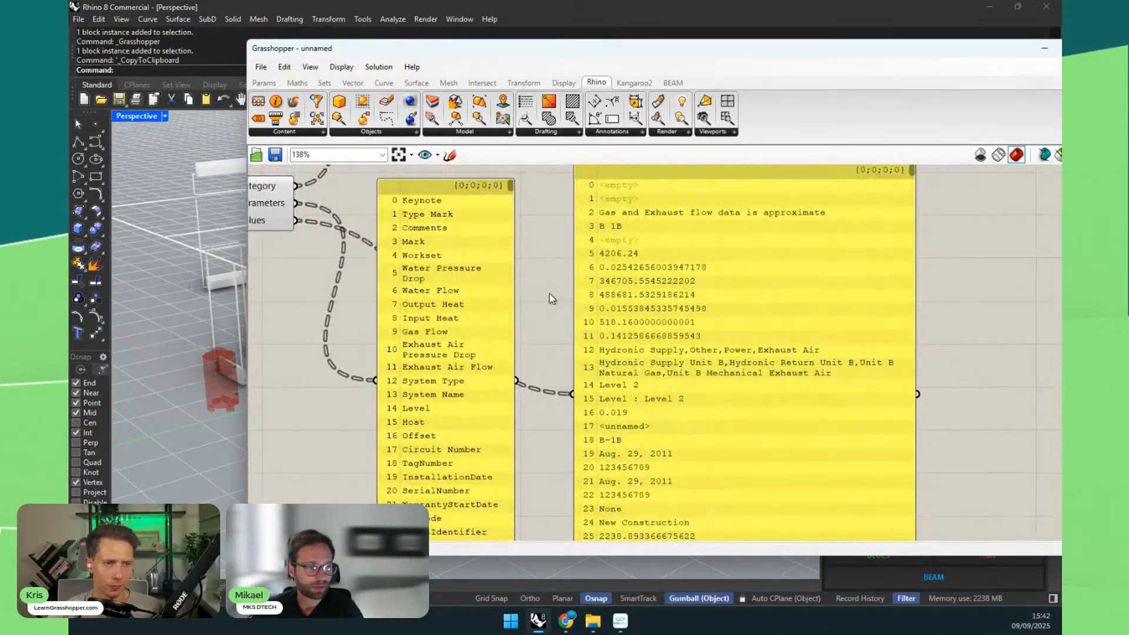
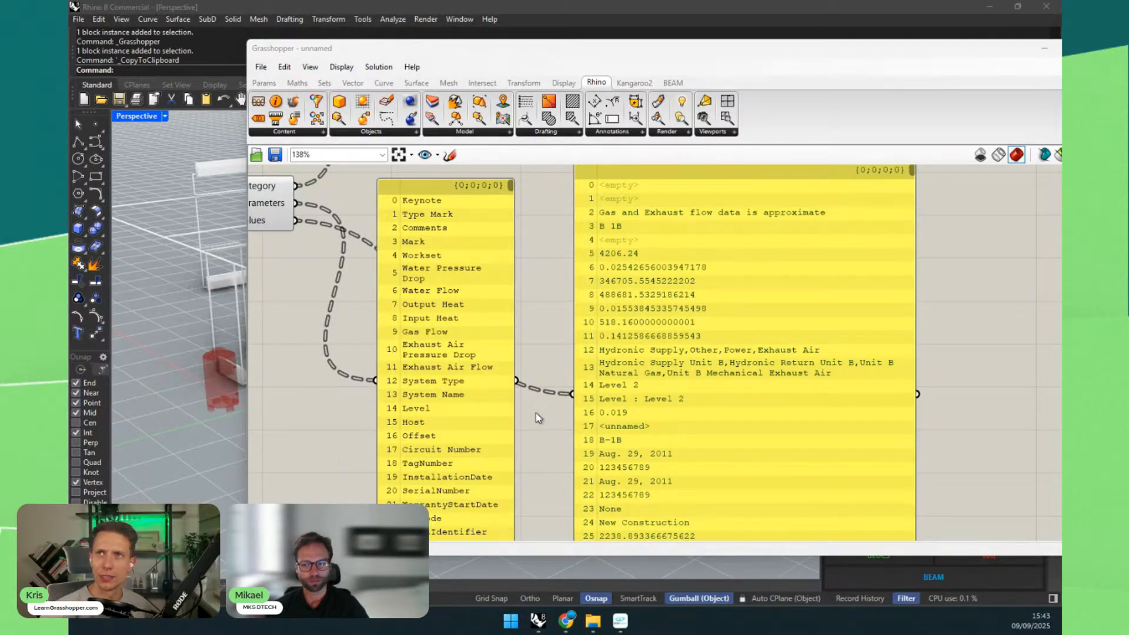
{"action": "scroll", "coordinate": [538, 417], "scroll_direction": "down", "scroll_amount": 4}
{"action": "scroll", "coordinate": [479, 360], "scroll_direction": "down", "scroll_amount": 2}
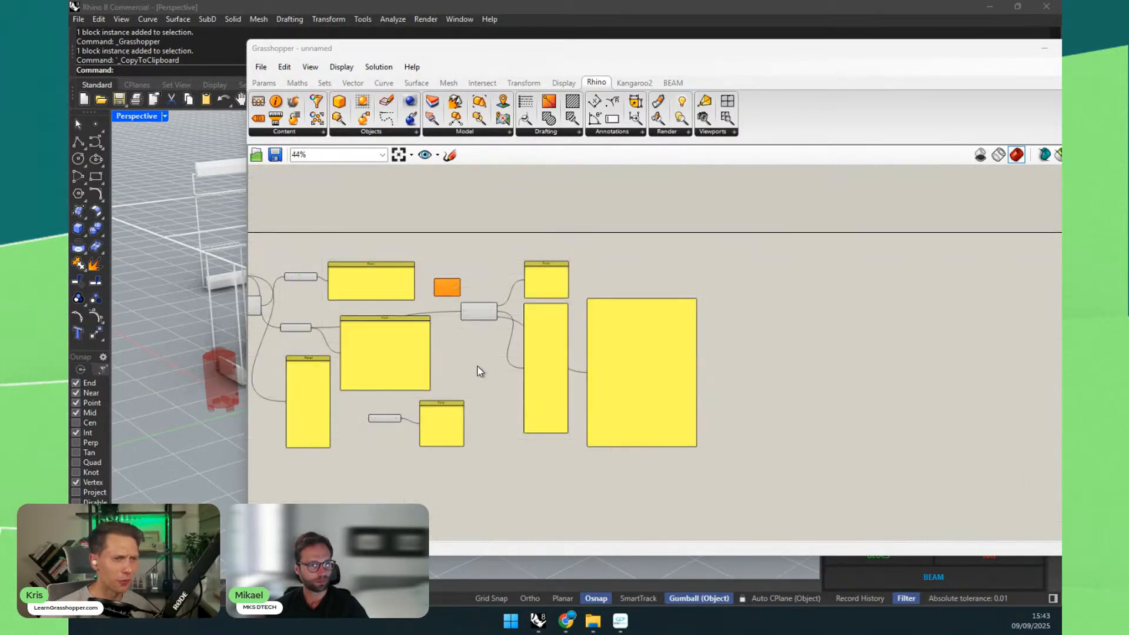
{"action": "middle_click", "coordinate": [466, 372]}
{"action": "right_click_drag", "start_coordinate": [469, 368], "coordinate": [635, 362]}
{"action": "scroll", "coordinate": [612, 371], "scroll_direction": "up", "scroll_amount": 2}
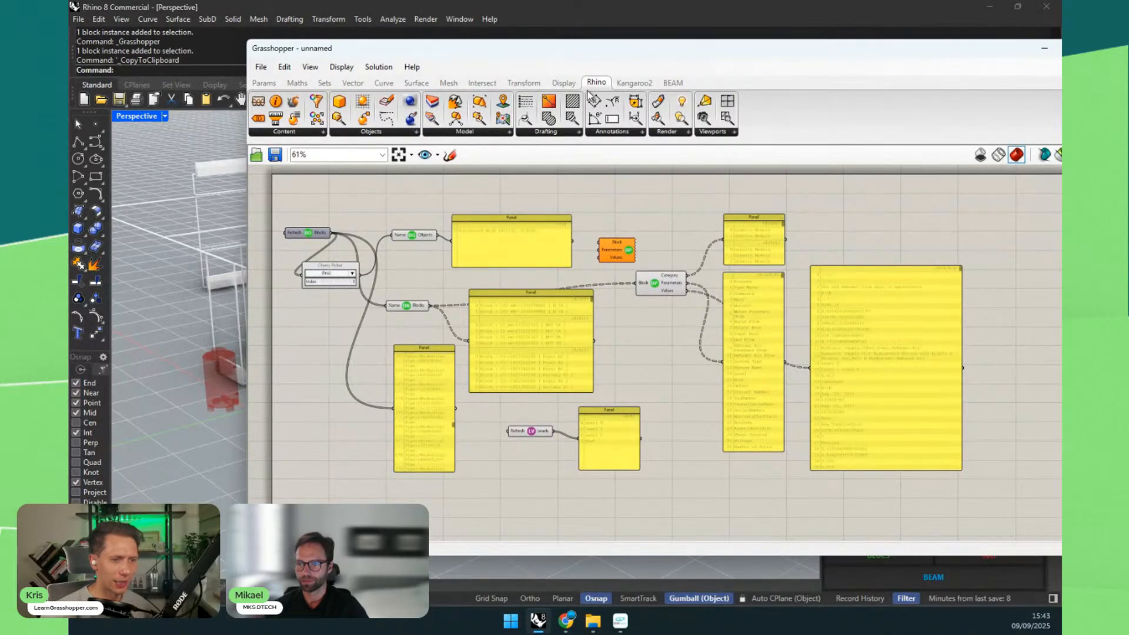
{"action": "left_click", "coordinate": [673, 83]}
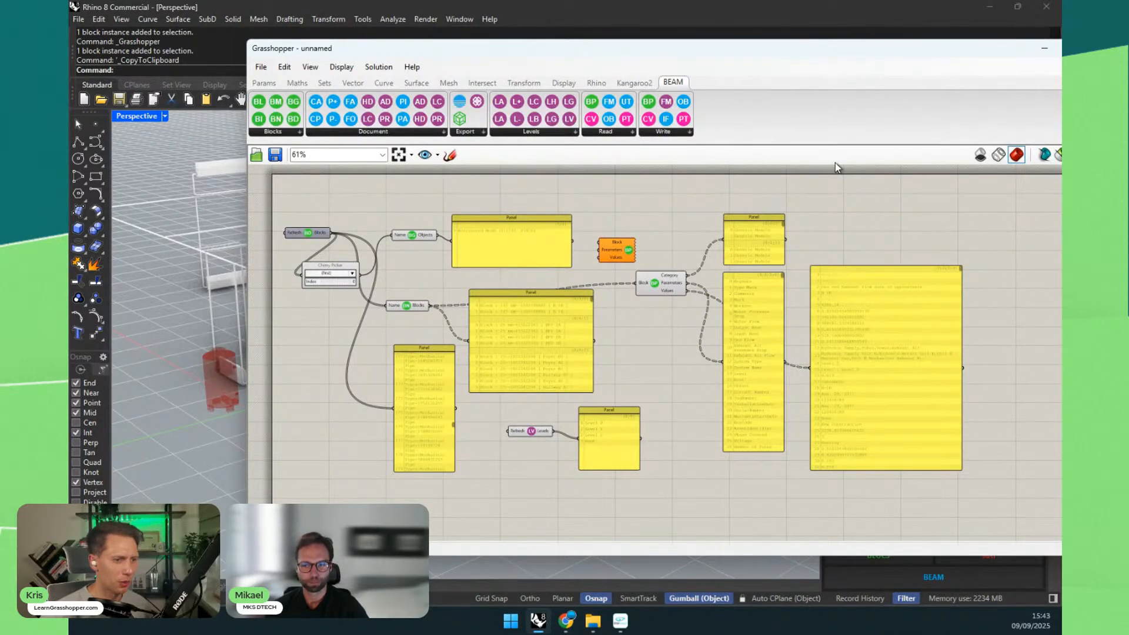
{"action": "scroll", "coordinate": [810, 215], "scroll_direction": "up", "scroll_amount": 1}
{"action": "right_click_drag", "start_coordinate": [809, 215], "coordinate": [890, 202]}
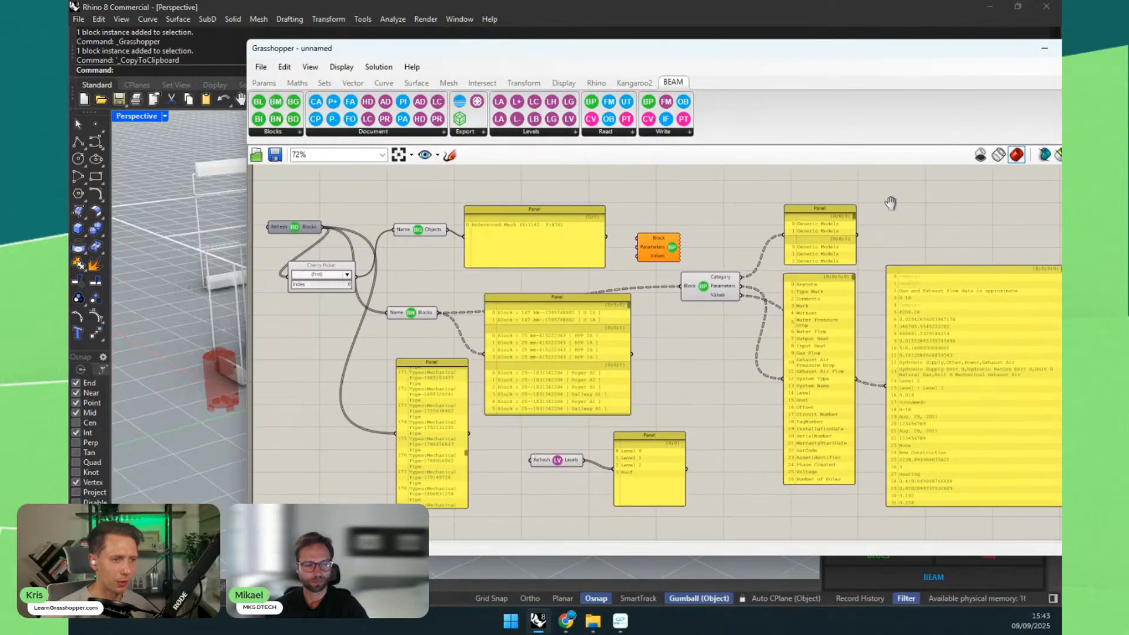